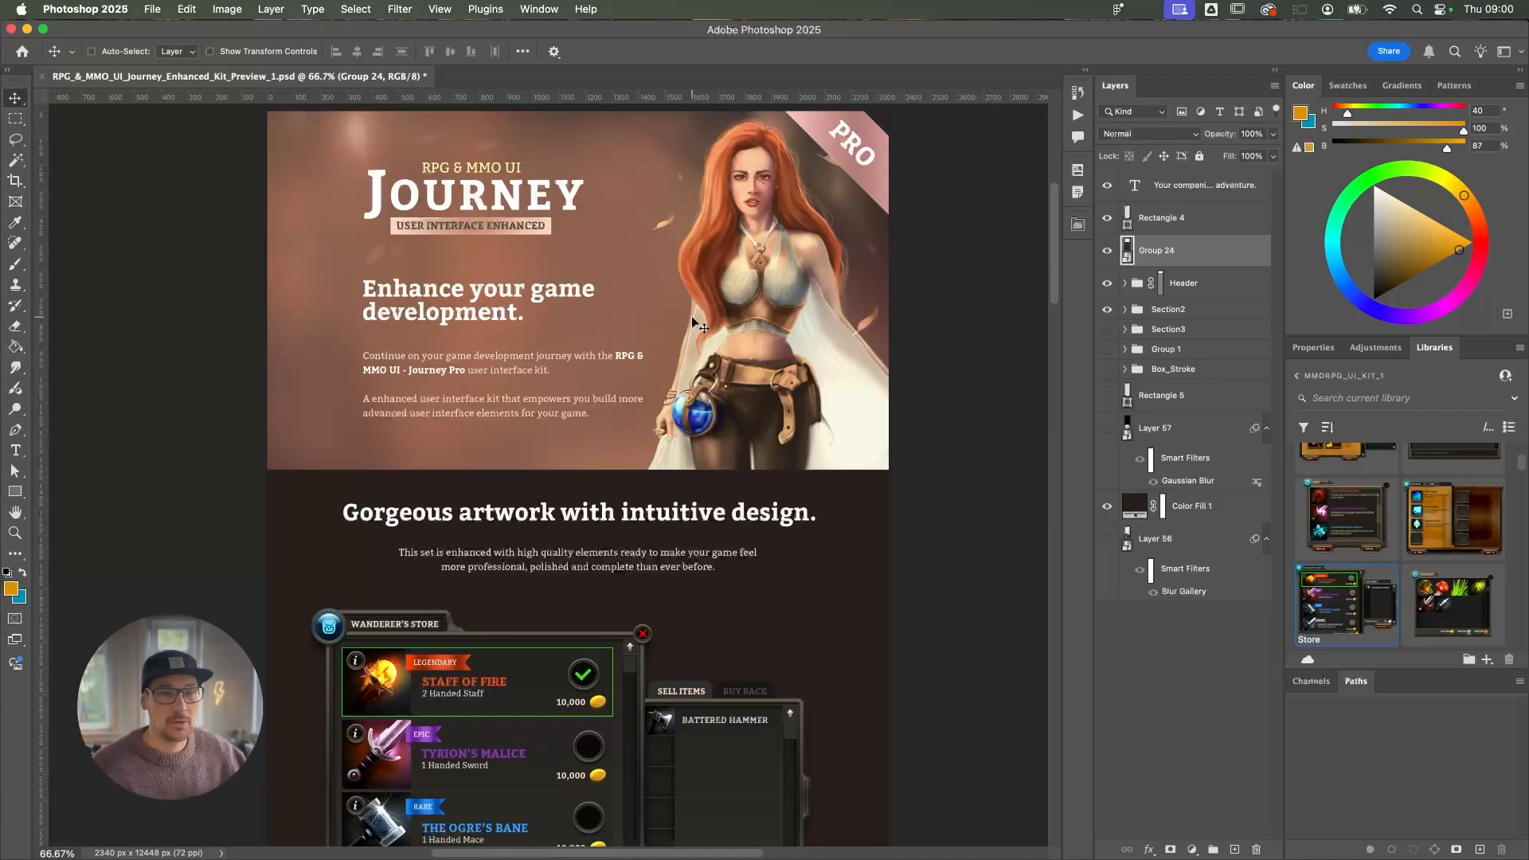
Examine the Journey UI kit preview, covering the store, chat, map, quest log, spellbook, character and inventory elements
{"action": "scroll", "coordinate": [693, 321], "scroll_direction": "down", "scroll_amount": 5}
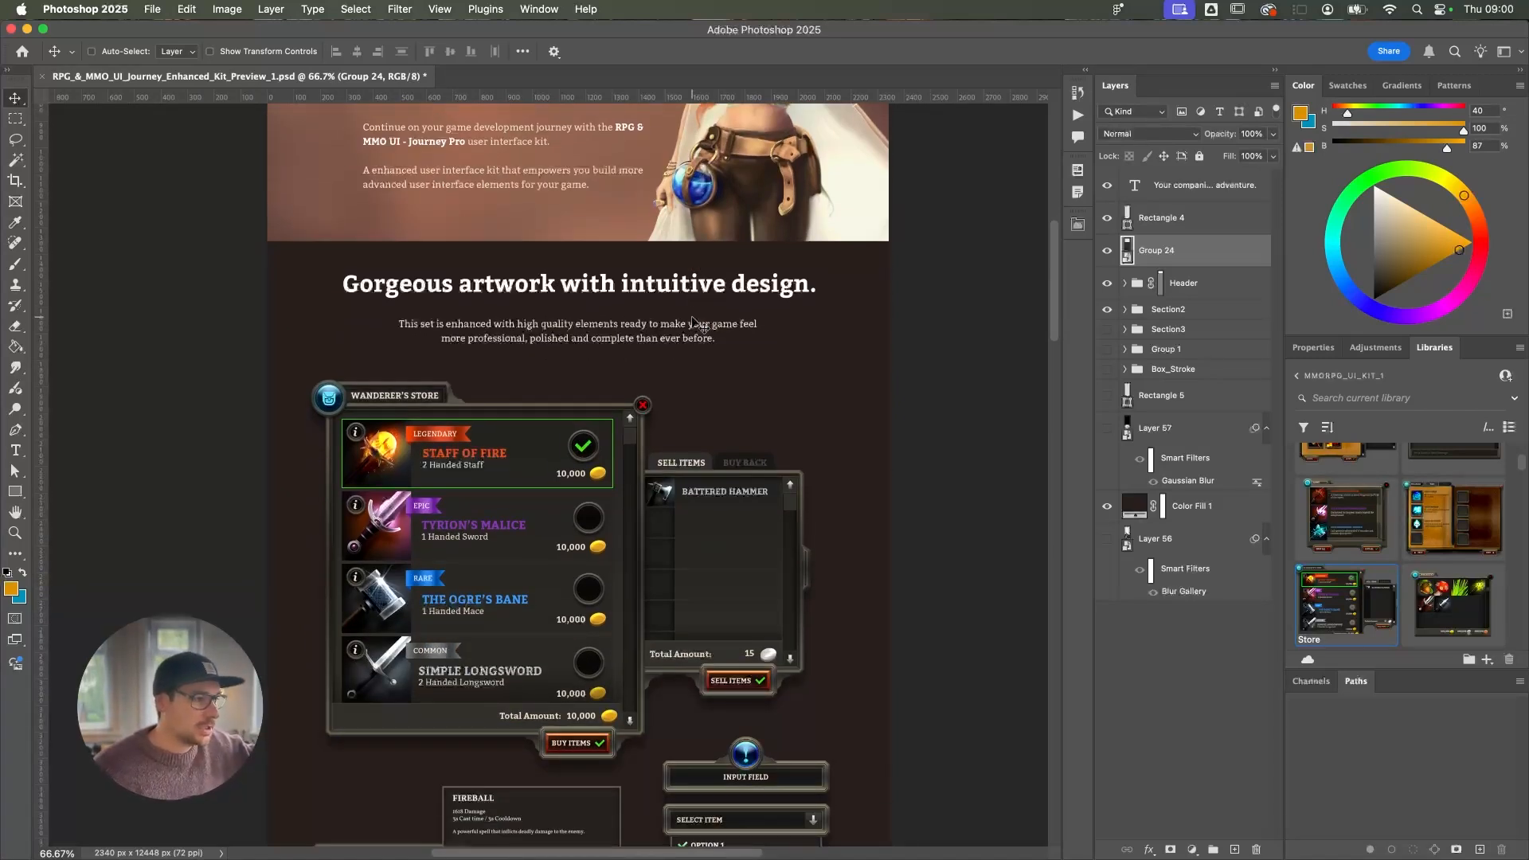
{"action": "scroll", "coordinate": [694, 322], "scroll_direction": "up", "scroll_amount": 1}
{"action": "scroll", "coordinate": [694, 322], "scroll_direction": "down", "scroll_amount": 15}
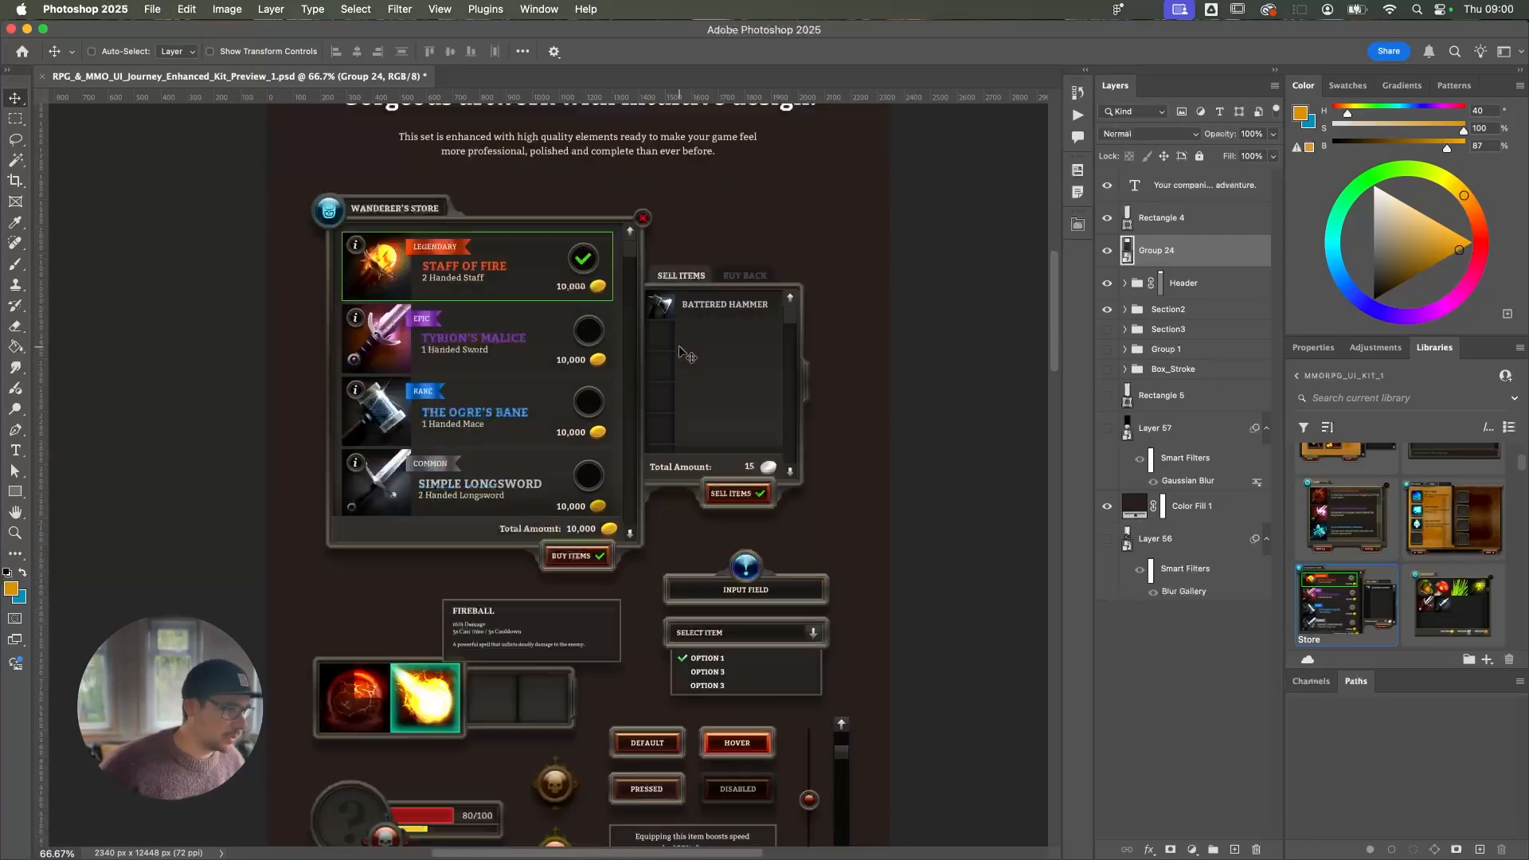
{"action": "scroll", "coordinate": [683, 350], "scroll_direction": "down", "scroll_amount": 20}
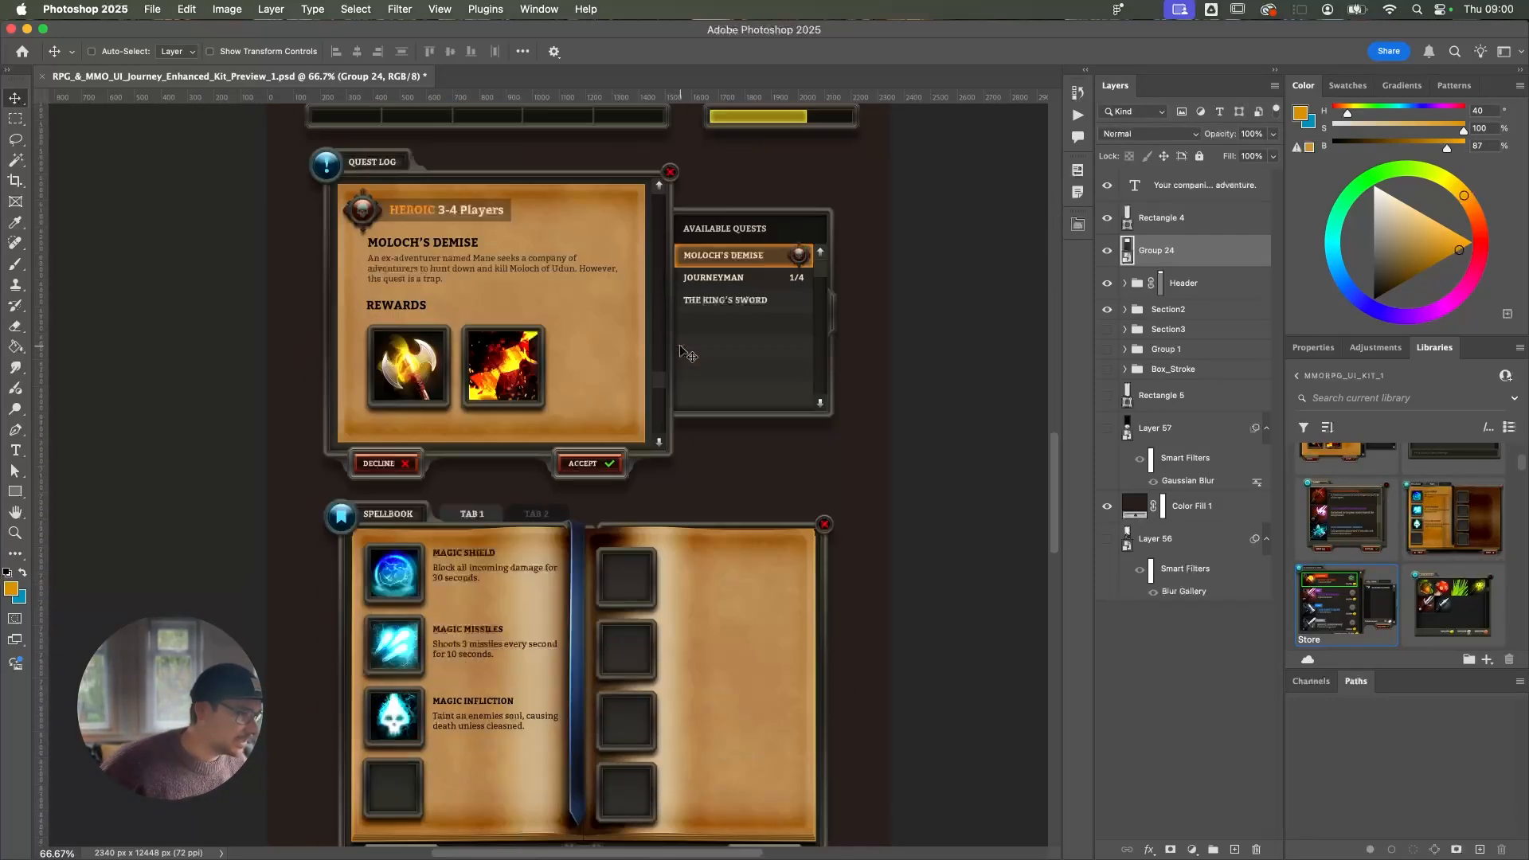
{"action": "scroll", "coordinate": [682, 350], "scroll_direction": "down", "scroll_amount": 16}
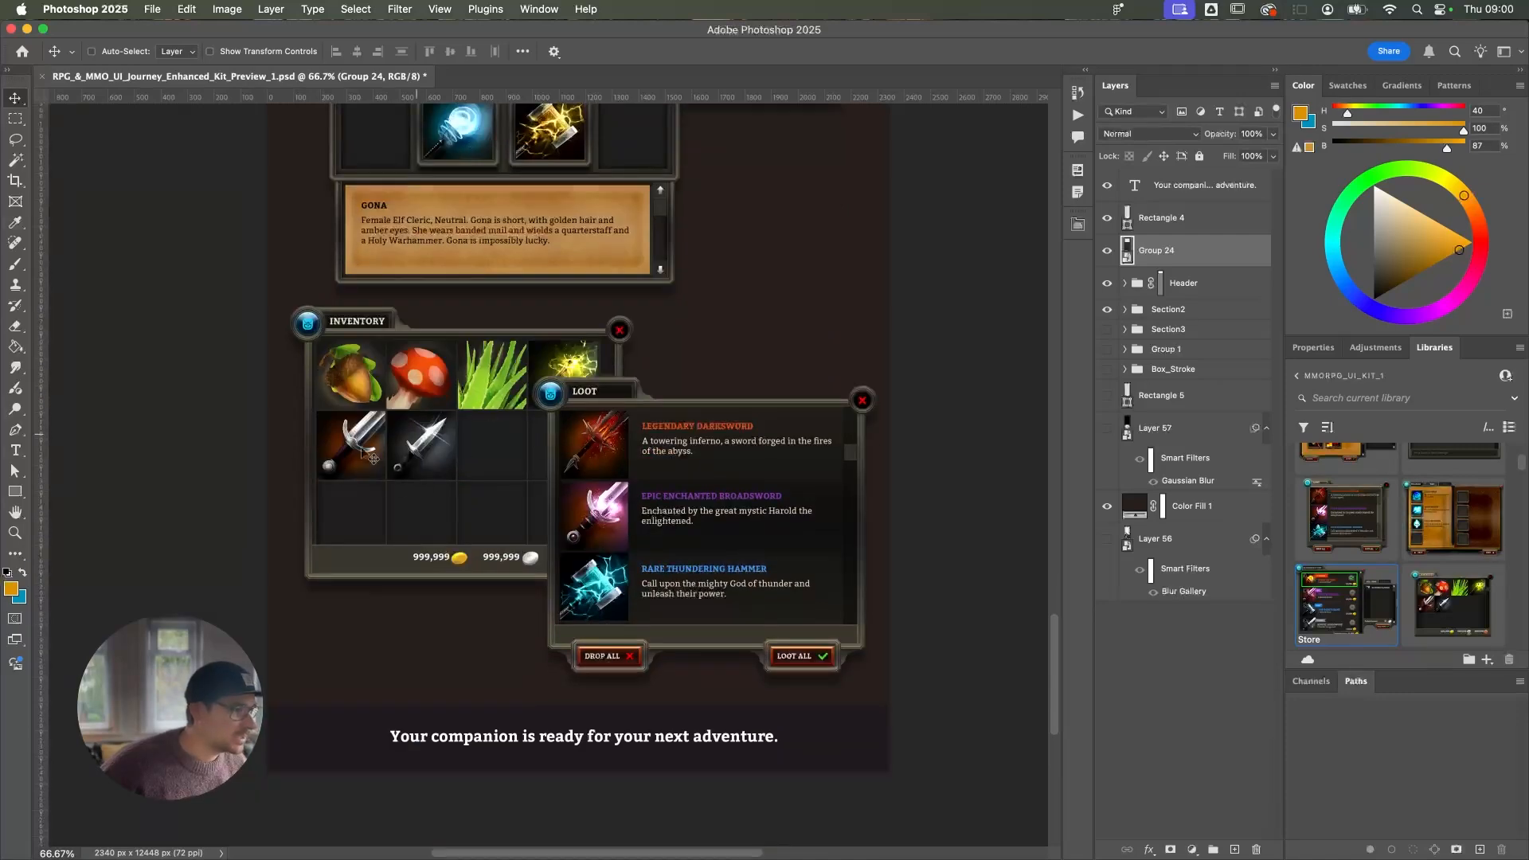
{"action": "scroll", "coordinate": [363, 450], "scroll_direction": "up", "scroll_amount": 12}
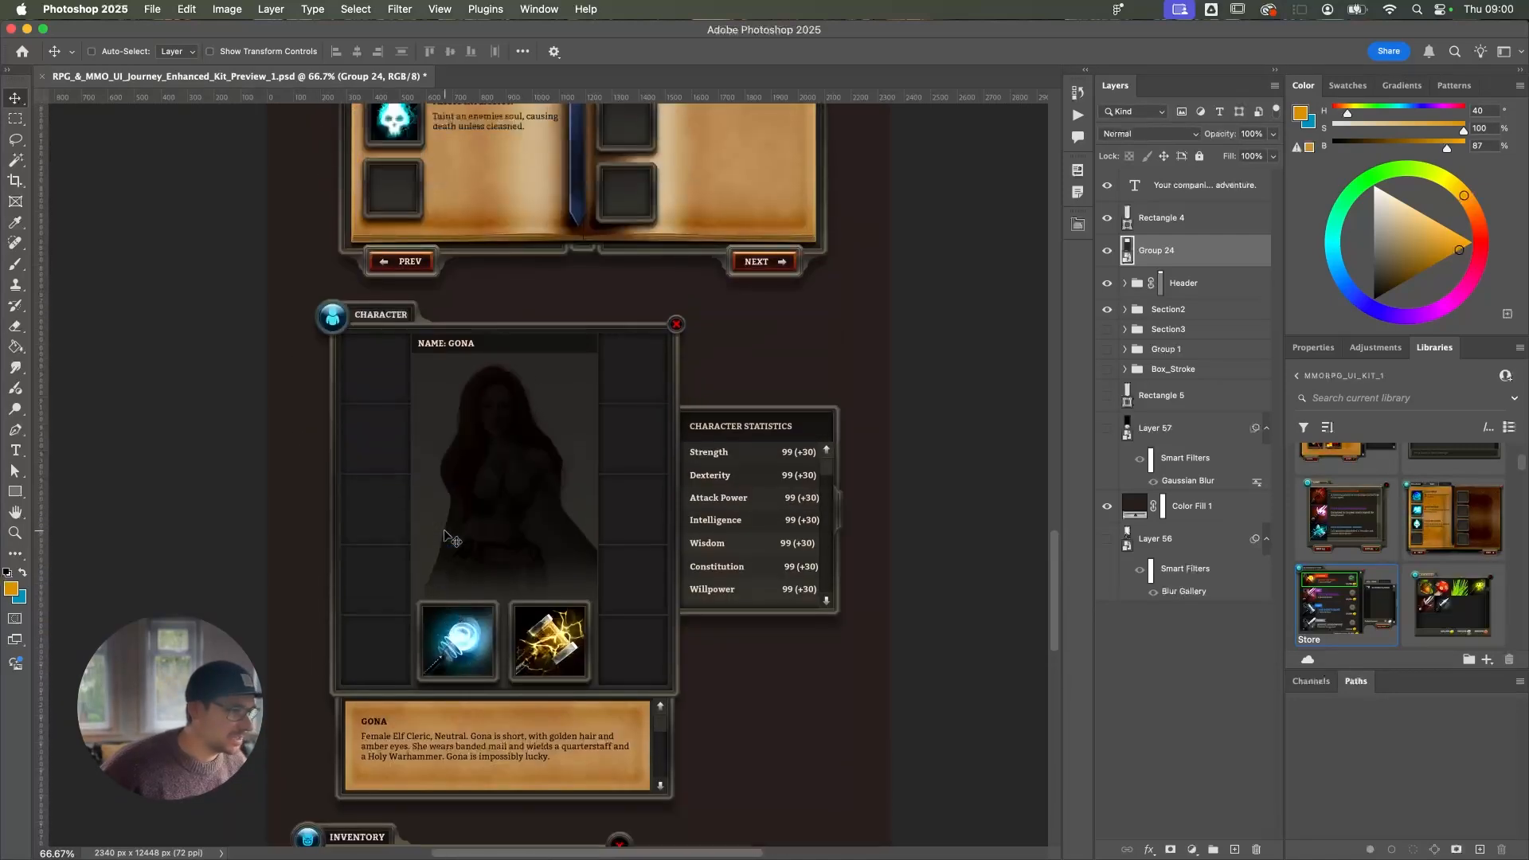
{"action": "scroll", "coordinate": [448, 536], "scroll_direction": "up", "scroll_amount": 6}
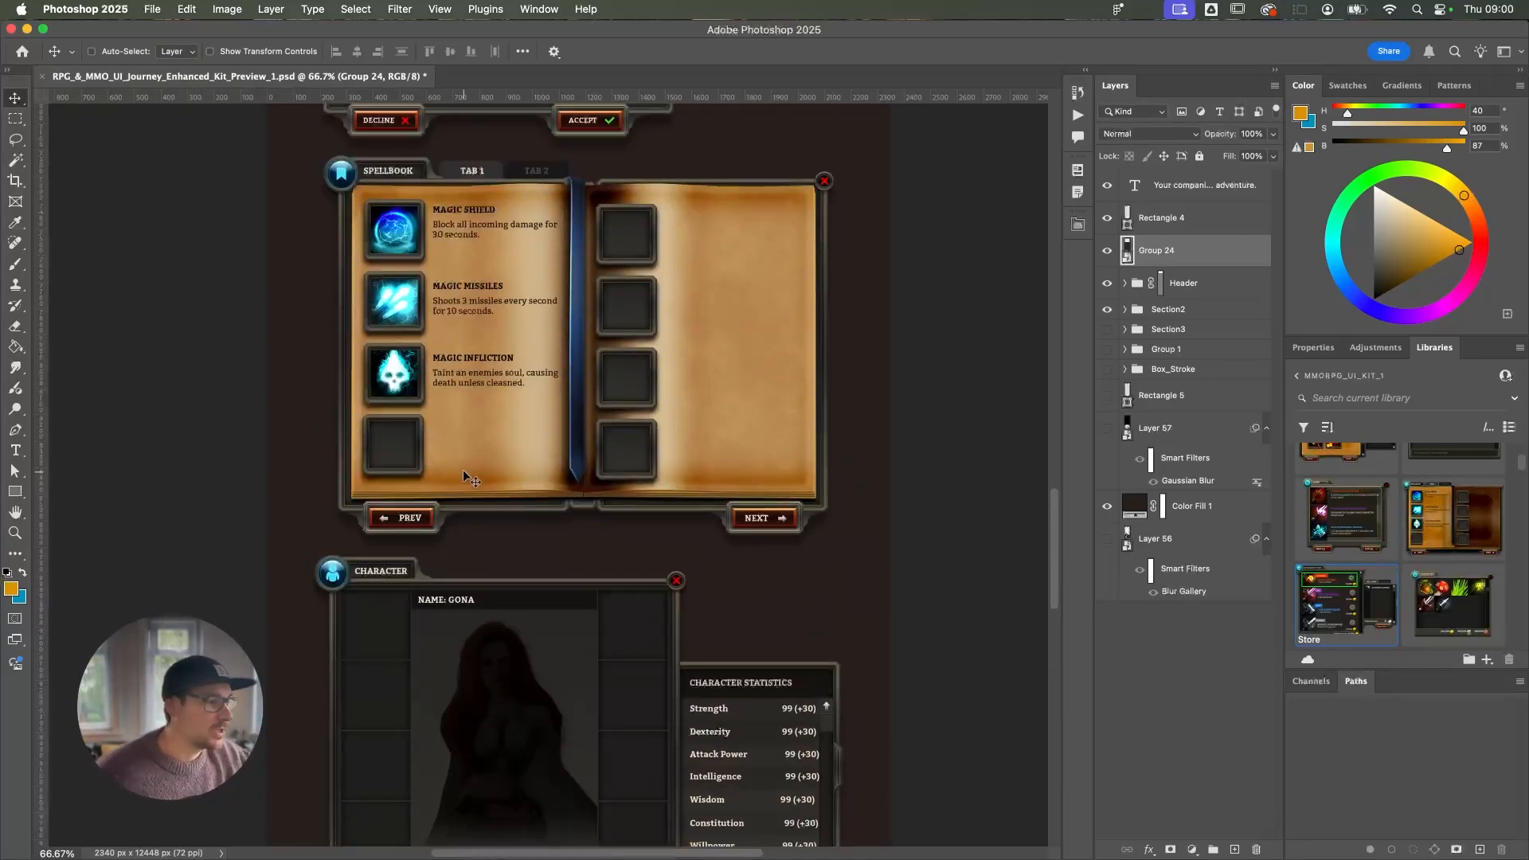
{"action": "scroll", "coordinate": [478, 462], "scroll_direction": "up", "scroll_amount": 14}
{"action": "scroll", "coordinate": [481, 470], "scroll_direction": "up", "scroll_amount": 14}
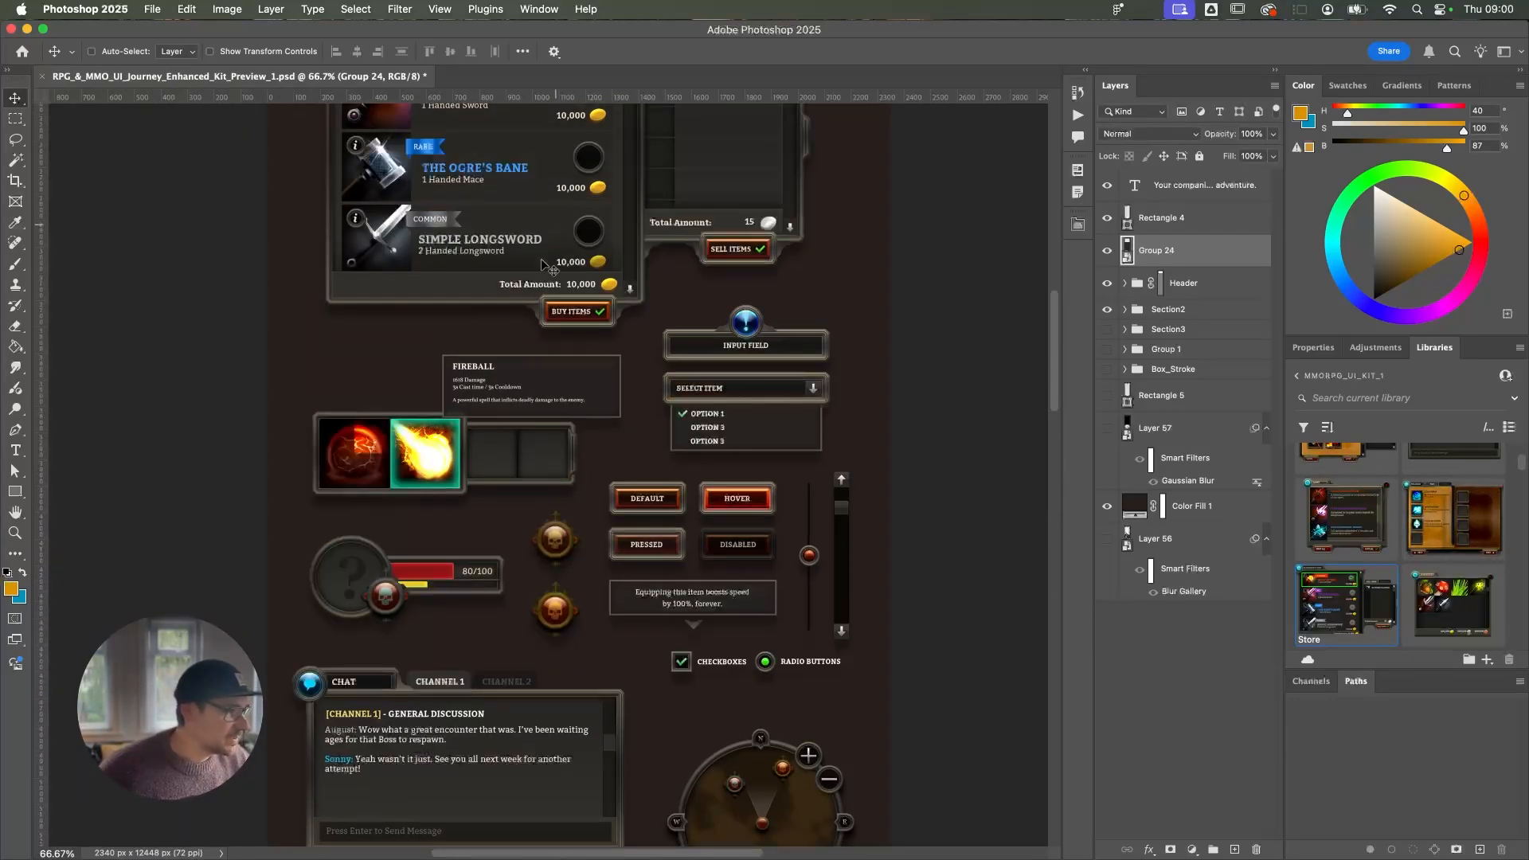
{"action": "scroll", "coordinate": [567, 709], "scroll_direction": "down", "scroll_amount": 13}
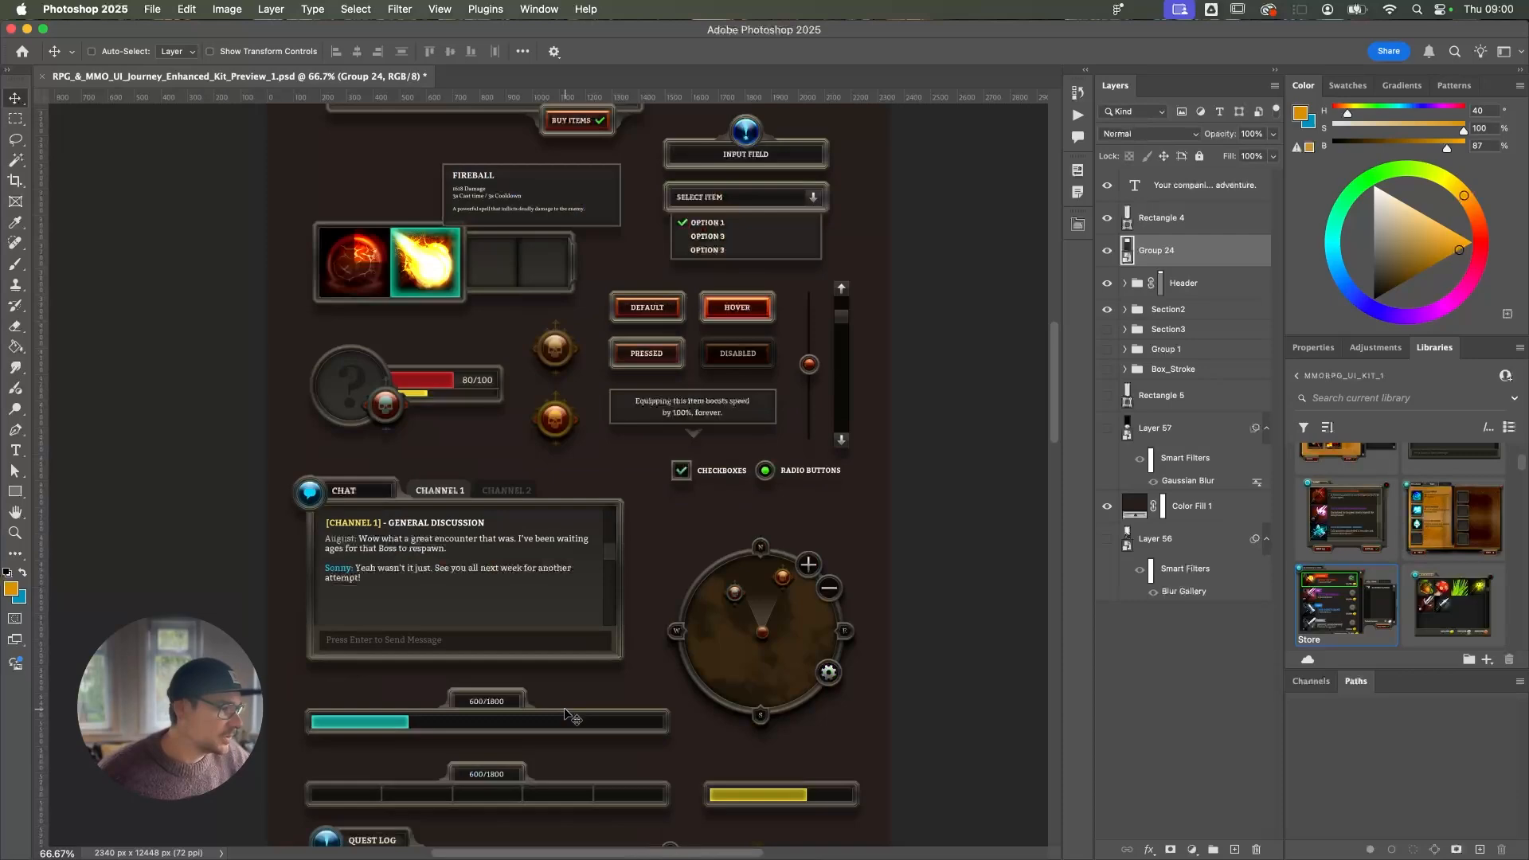
{"action": "scroll", "coordinate": [601, 641], "scroll_direction": "up", "scroll_amount": 9}
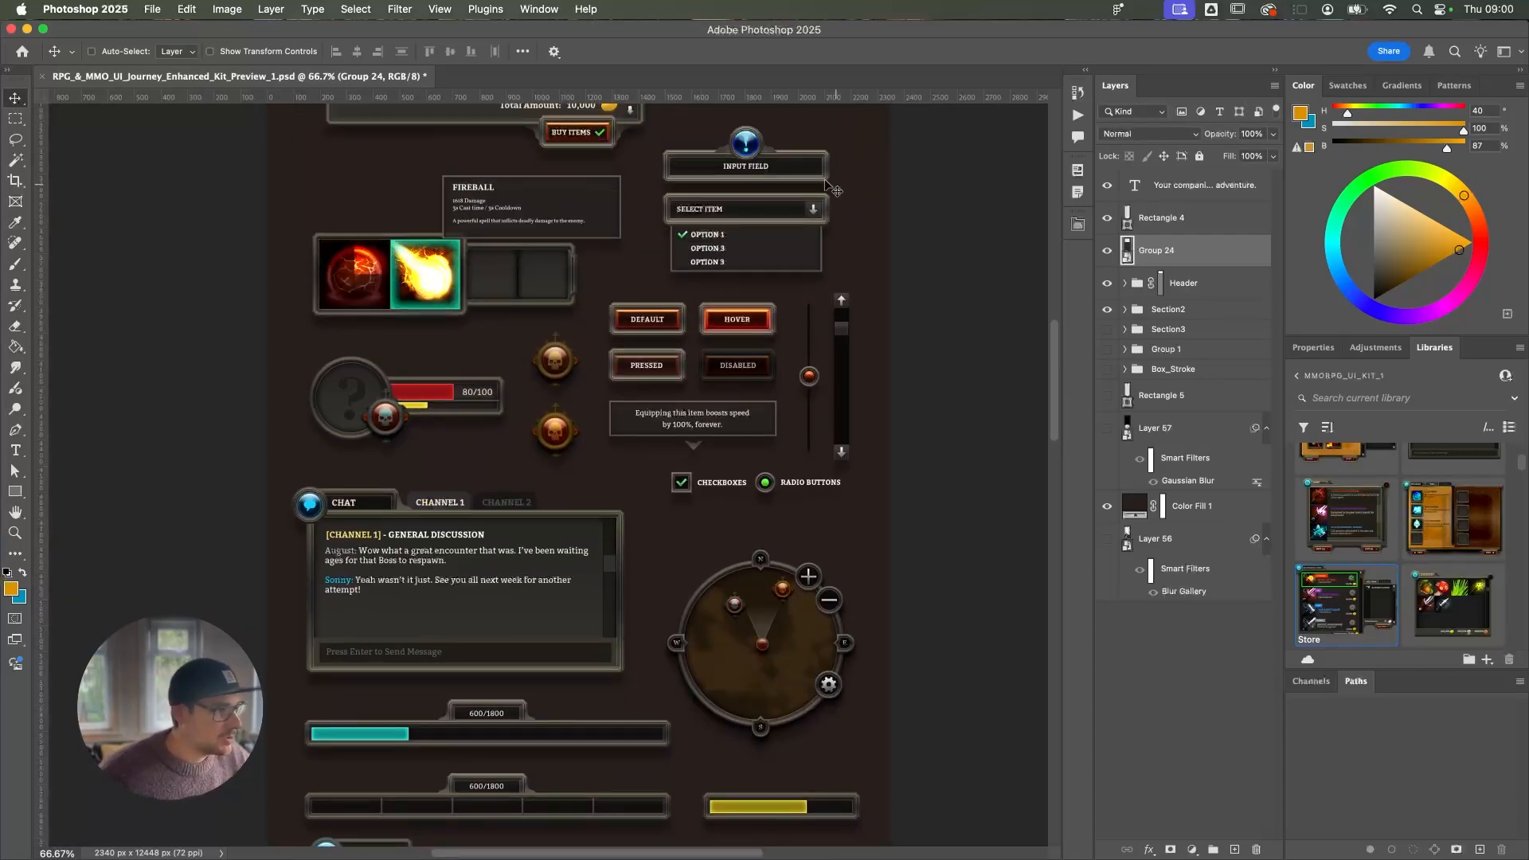
{"action": "scroll", "coordinate": [689, 279], "scroll_direction": "up", "scroll_amount": 6}
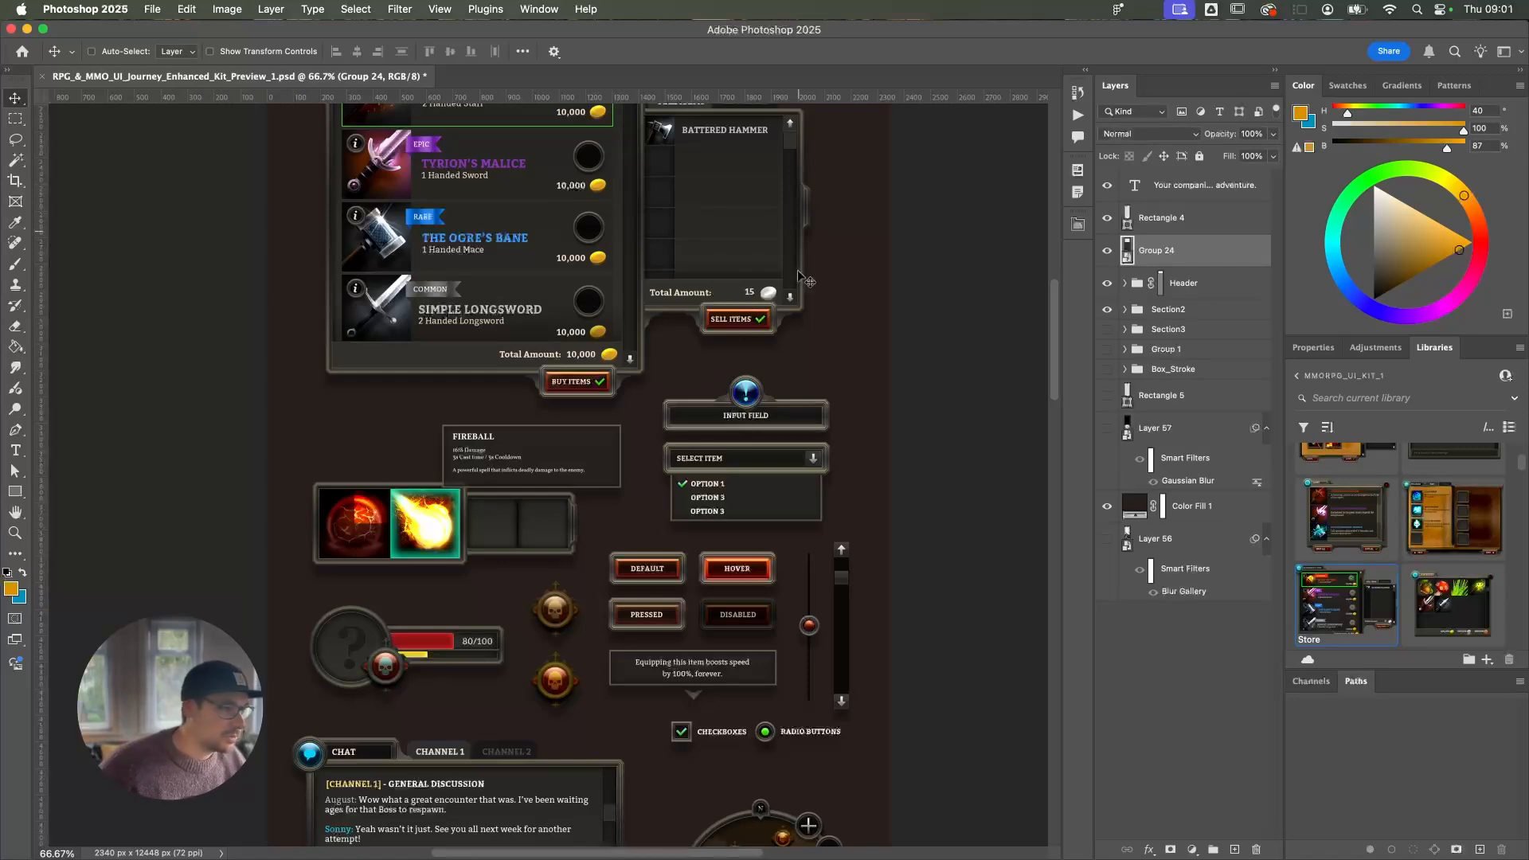
{"action": "scroll", "coordinate": [459, 650], "scroll_direction": "down", "scroll_amount": 10}
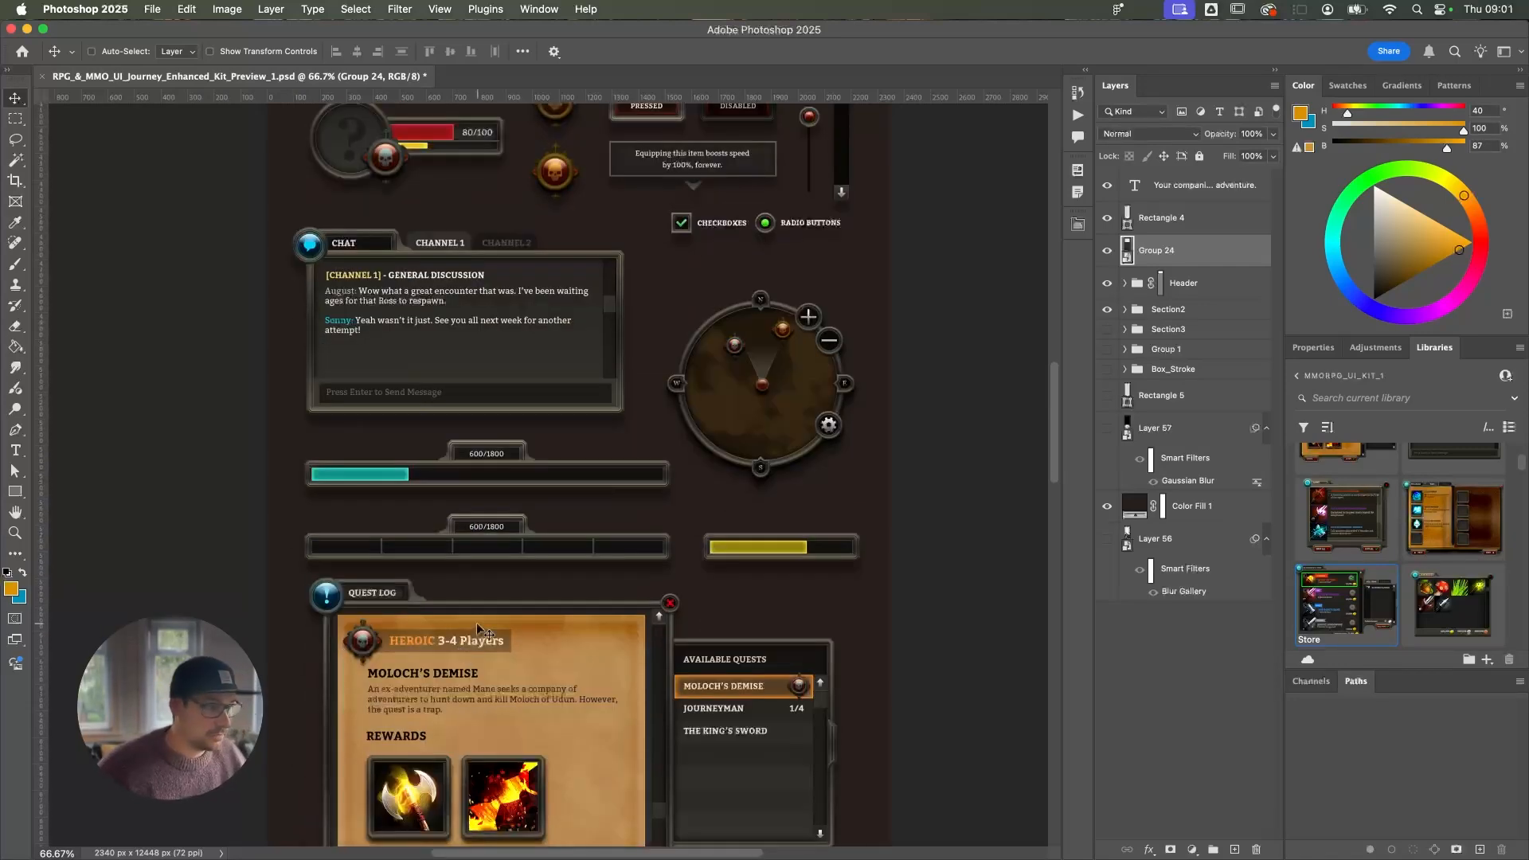
{"action": "scroll", "coordinate": [570, 574], "scroll_direction": "up", "scroll_amount": 7}
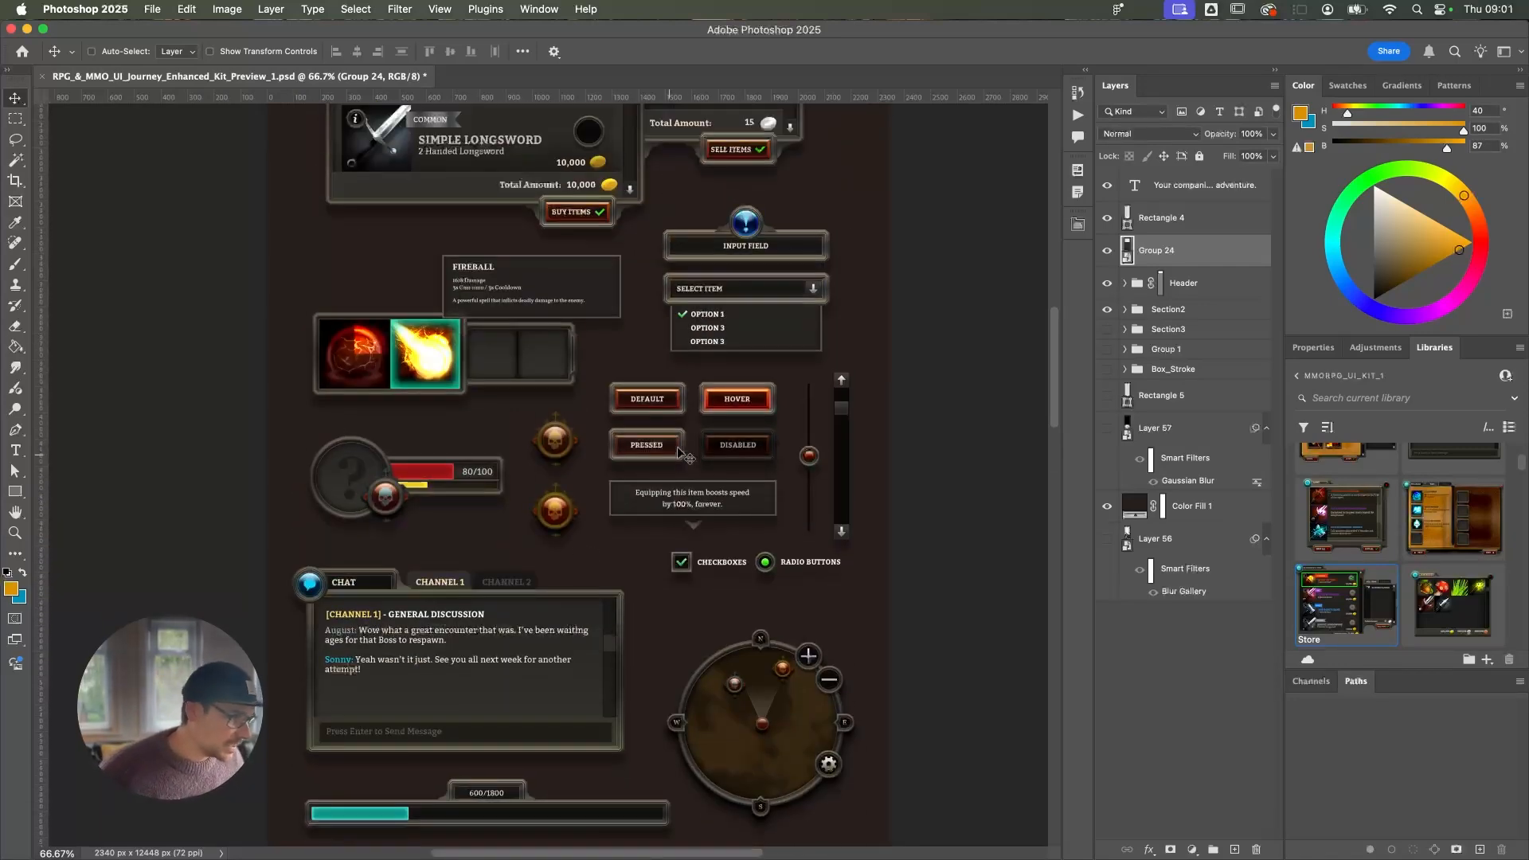
Capture a close-up screenshot of the four button states: Default, Hover, Pressed and Disabled
{"action": "key", "text": "super+plus"}
{"action": "scroll", "coordinate": [770, 437], "scroll_direction": "up", "scroll_amount": 2}
{"action": "left_click_drag", "start_coordinate": [789, 477], "coordinate": [649, 487]}
{"action": "key", "text": "super+plus"}
{"action": "left_click_drag", "start_coordinate": [749, 474], "coordinate": [603, 476]}
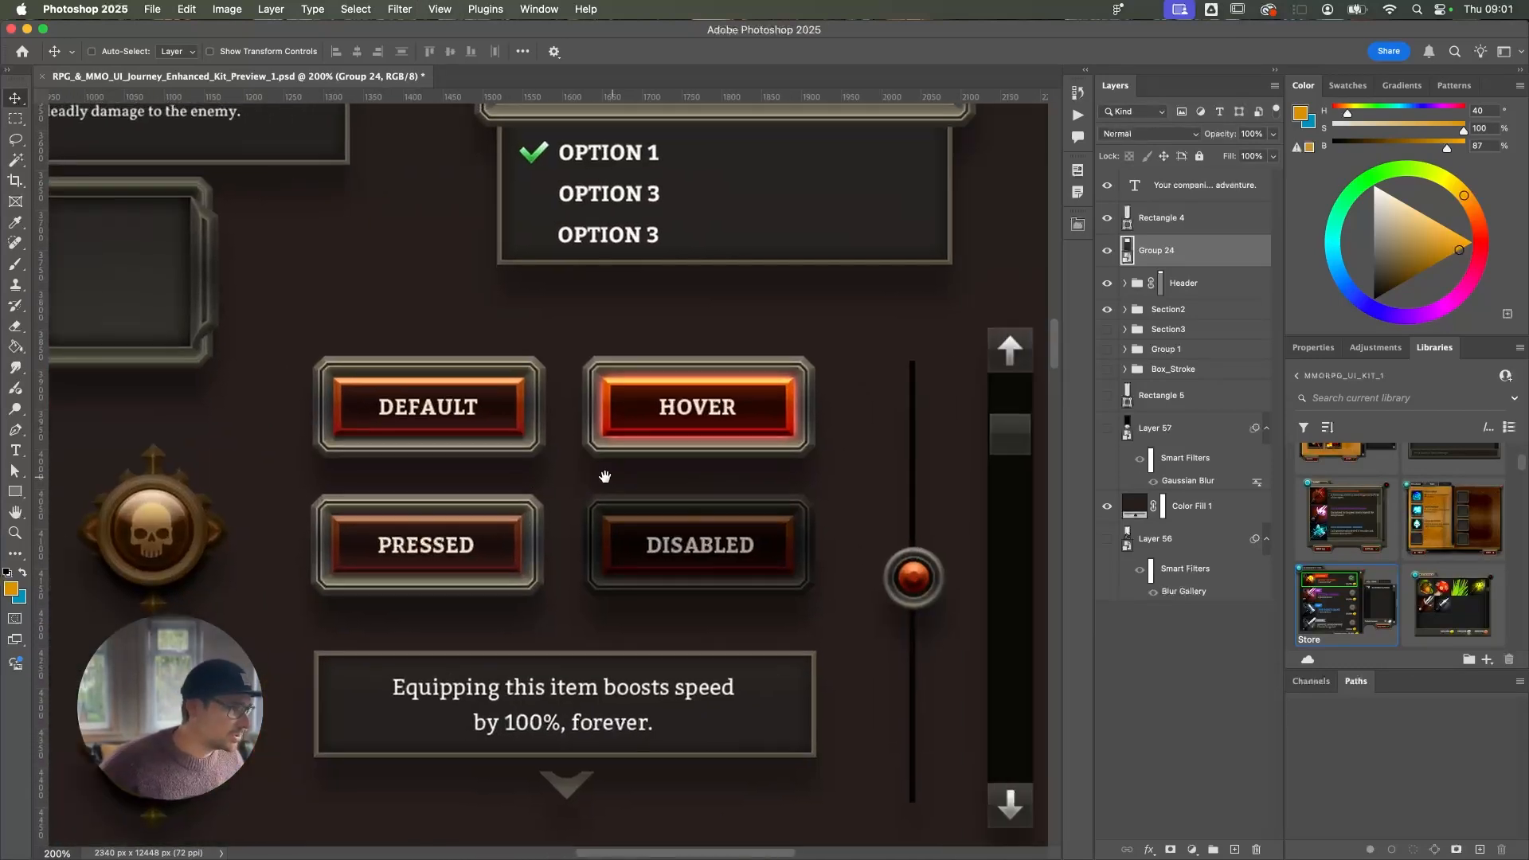
{"action": "scroll", "coordinate": [359, 255], "scroll_direction": "up", "scroll_amount": 5}
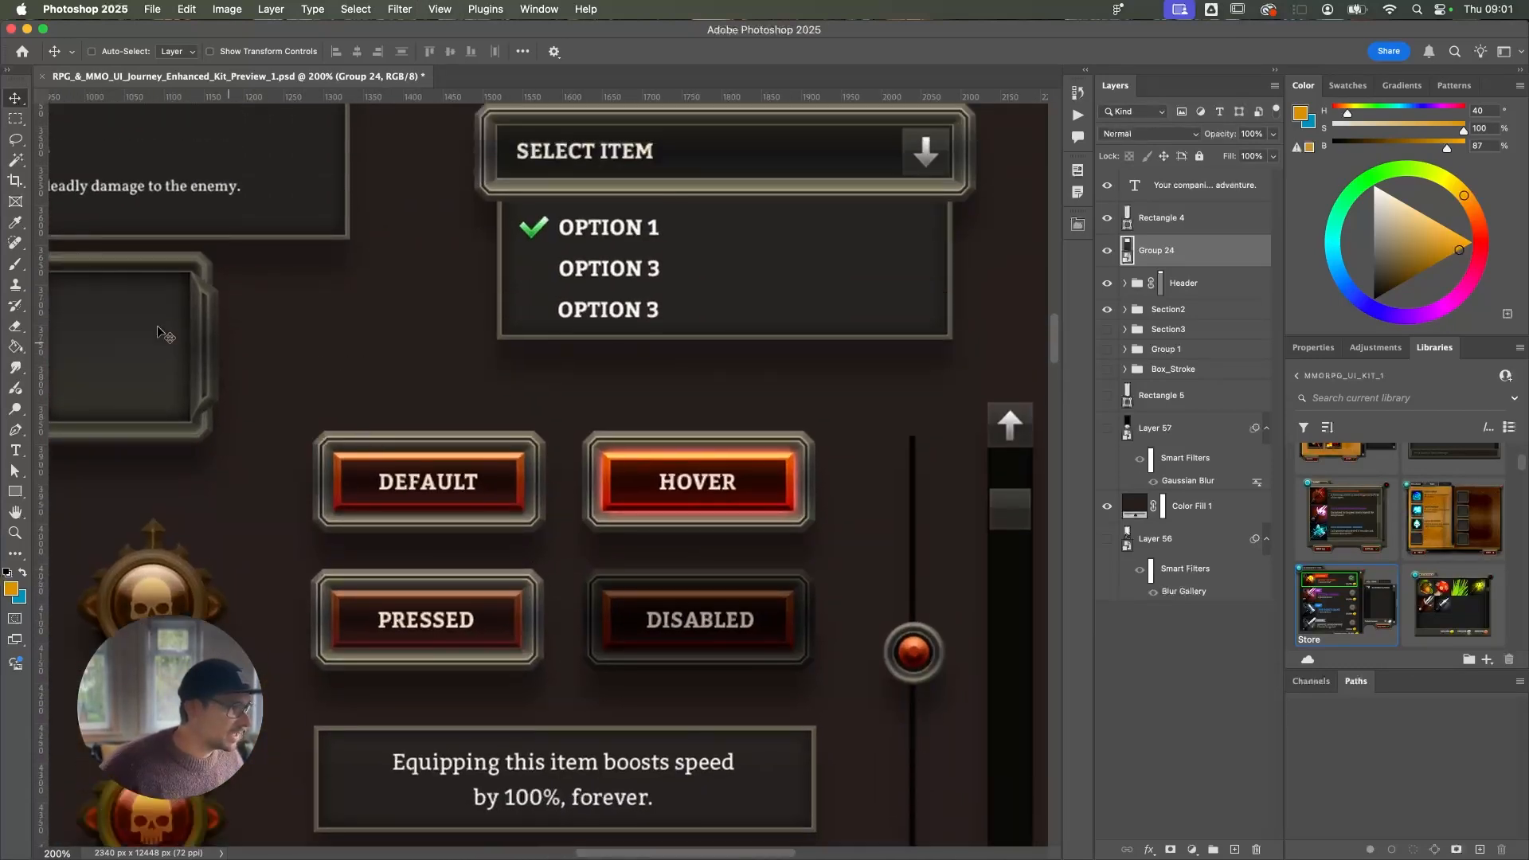
{"action": "scroll", "coordinate": [369, 223], "scroll_direction": "up", "scroll_amount": 4}
{"action": "scroll", "coordinate": [461, 399], "scroll_direction": "down", "scroll_amount": 9}
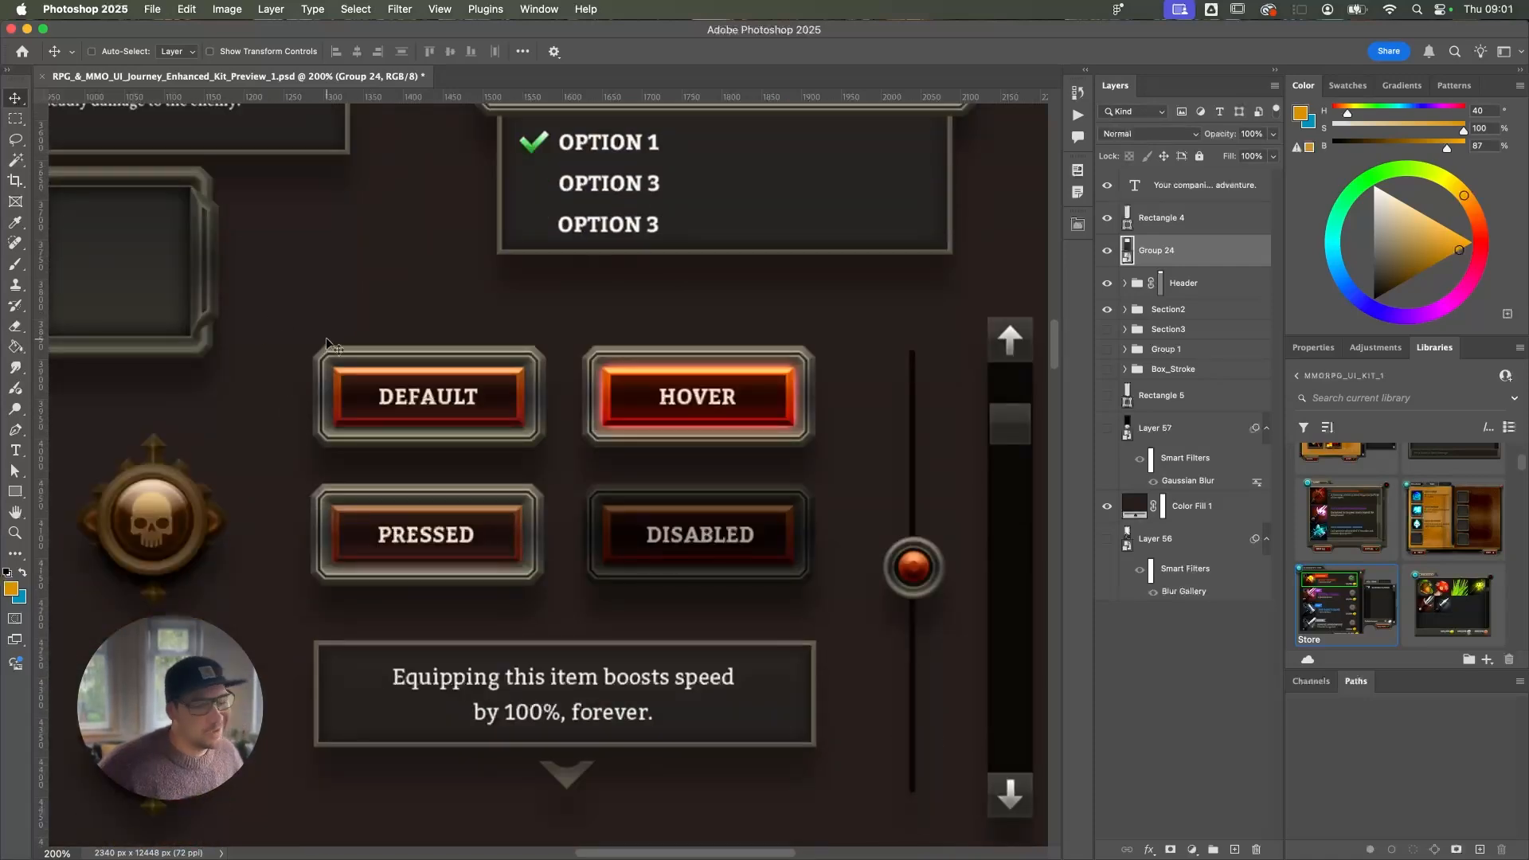
{"action": "left_click_drag", "start_coordinate": [286, 322], "coordinate": [840, 614]}
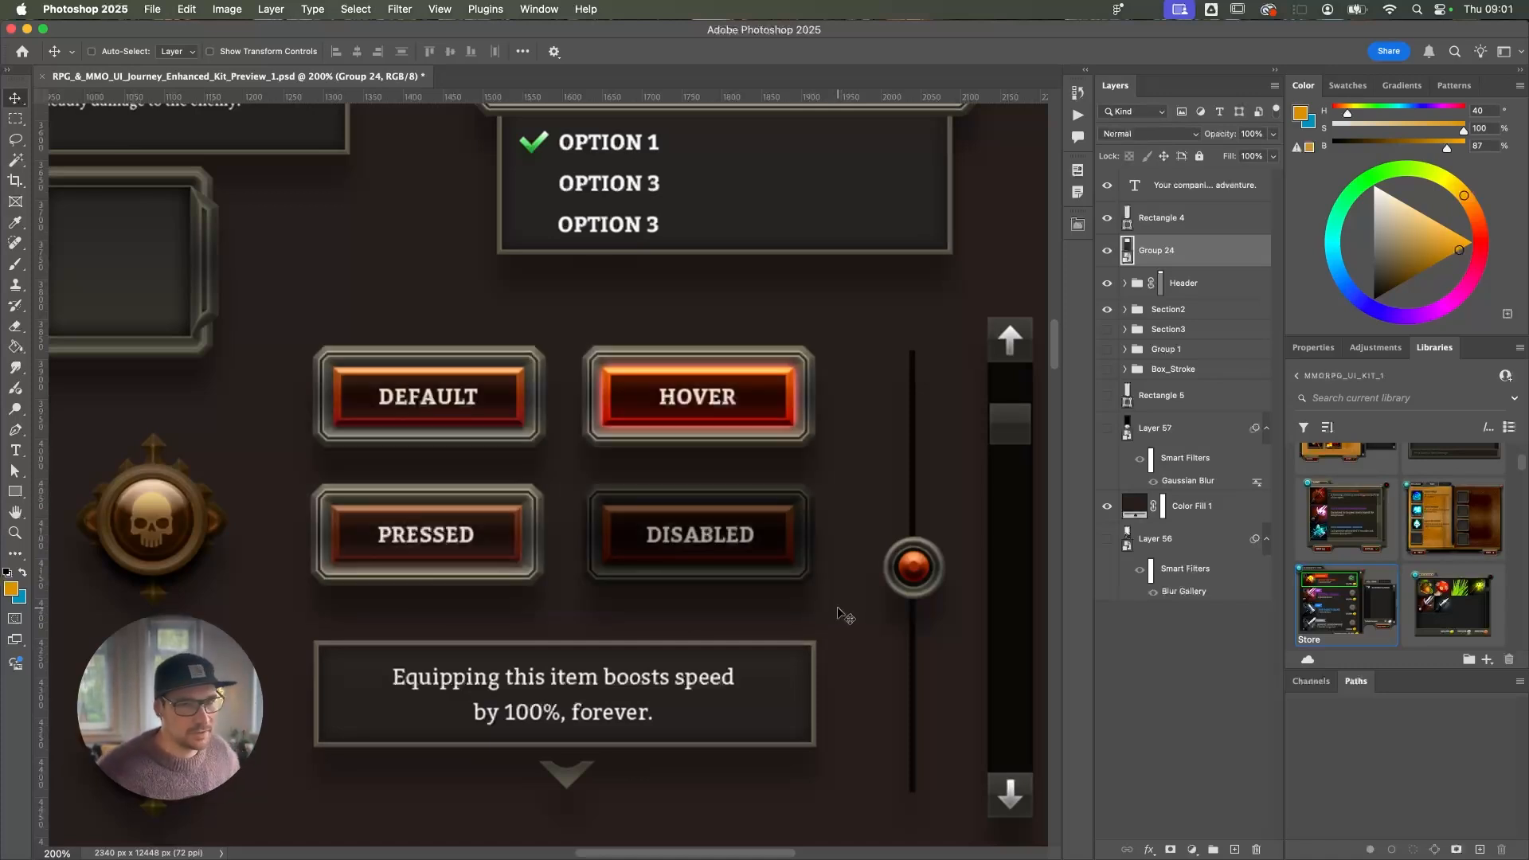
Switch to Figma, paste the button screenshot into the Journey UI 1 file and move it above Frame 1
{"action": "mouse_move", "coordinate": [701, 857]}
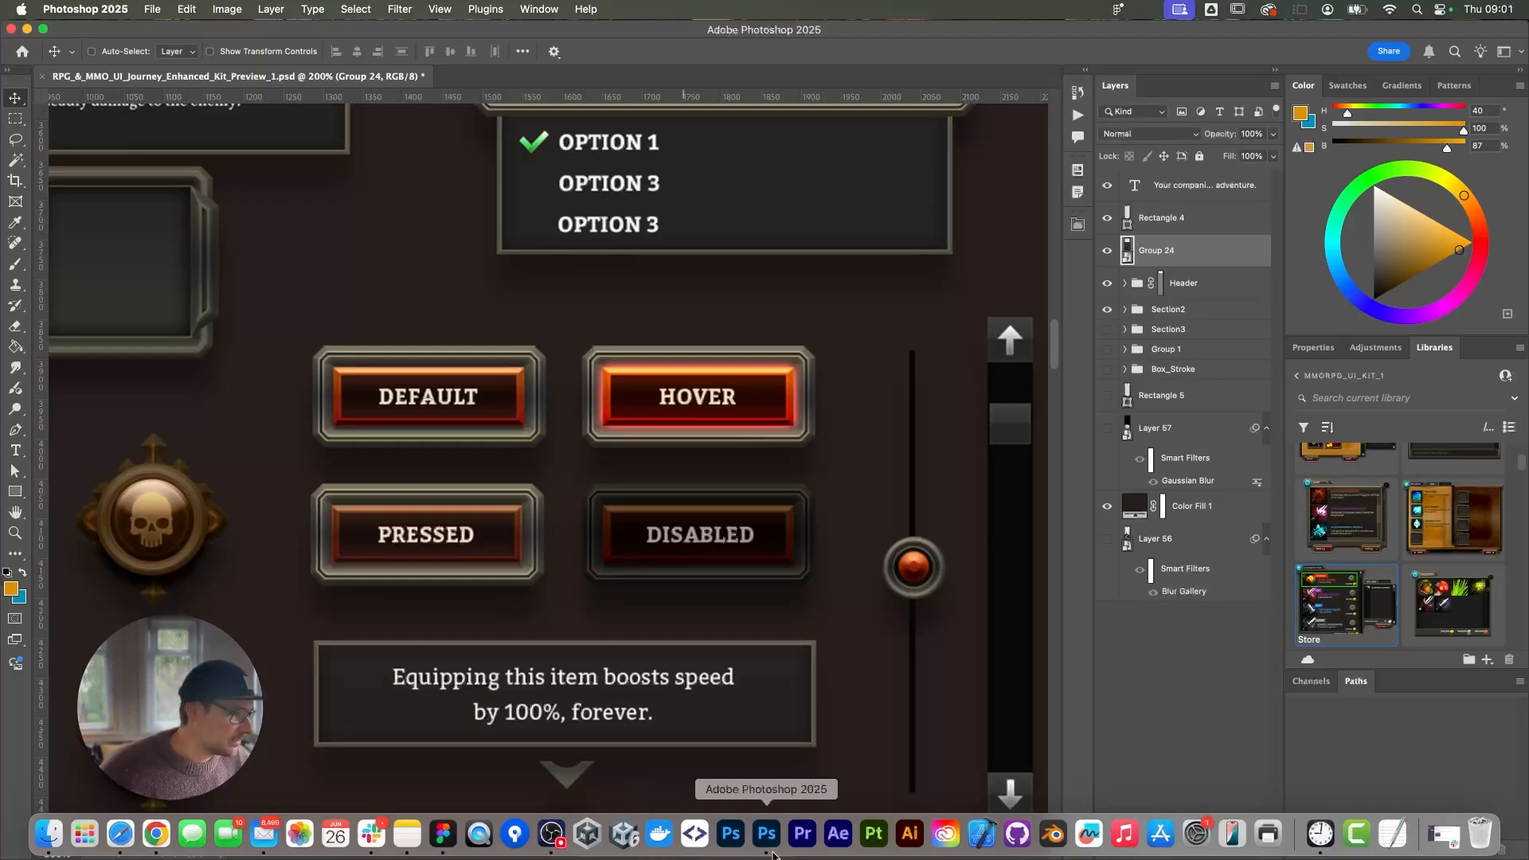
{"action": "left_click", "coordinate": [443, 834]}
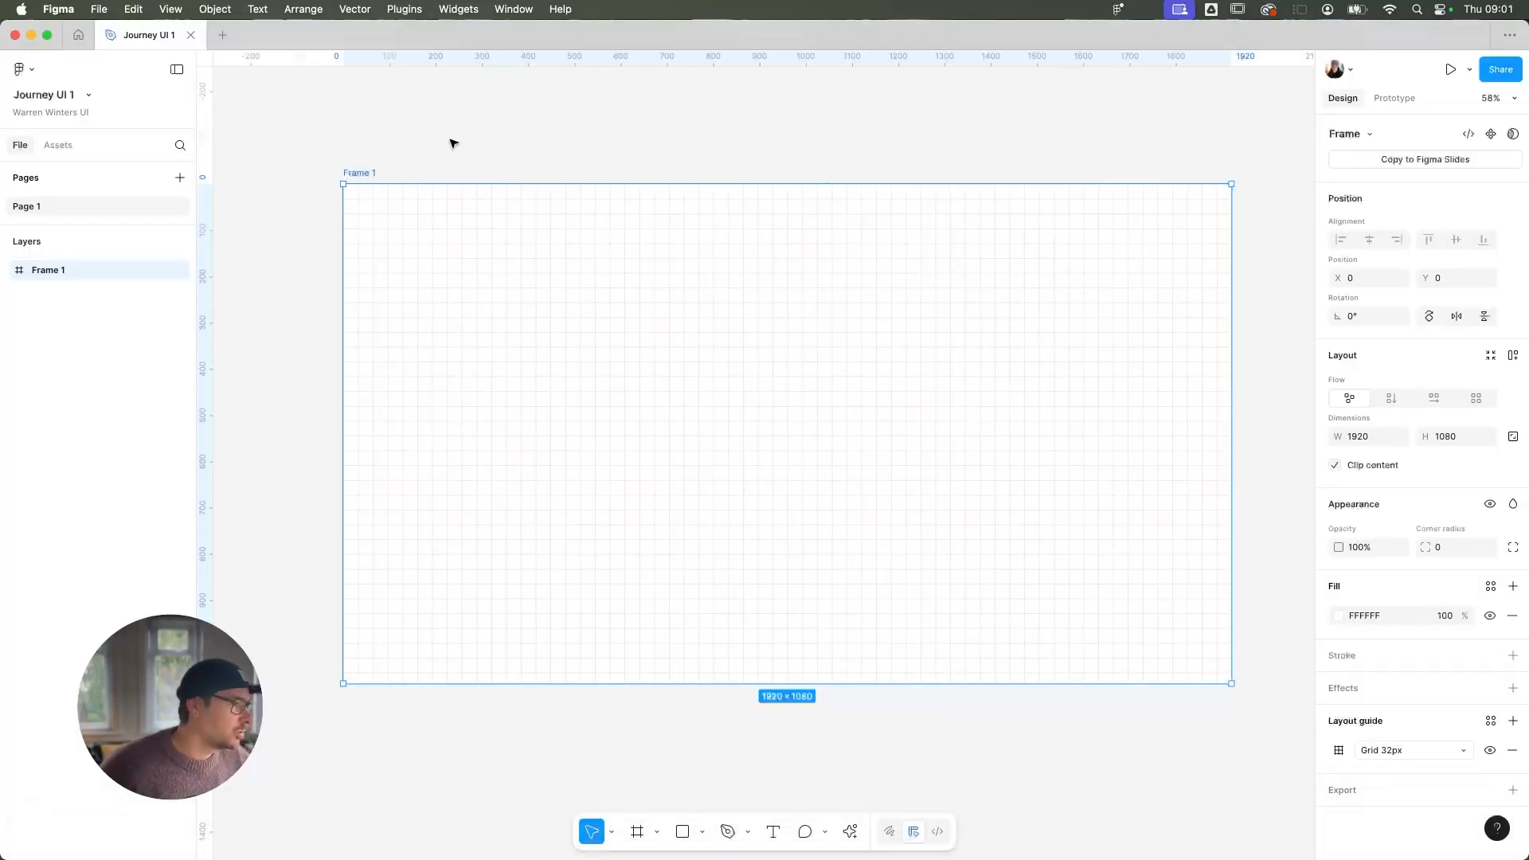
{"action": "left_click", "coordinate": [451, 141]}
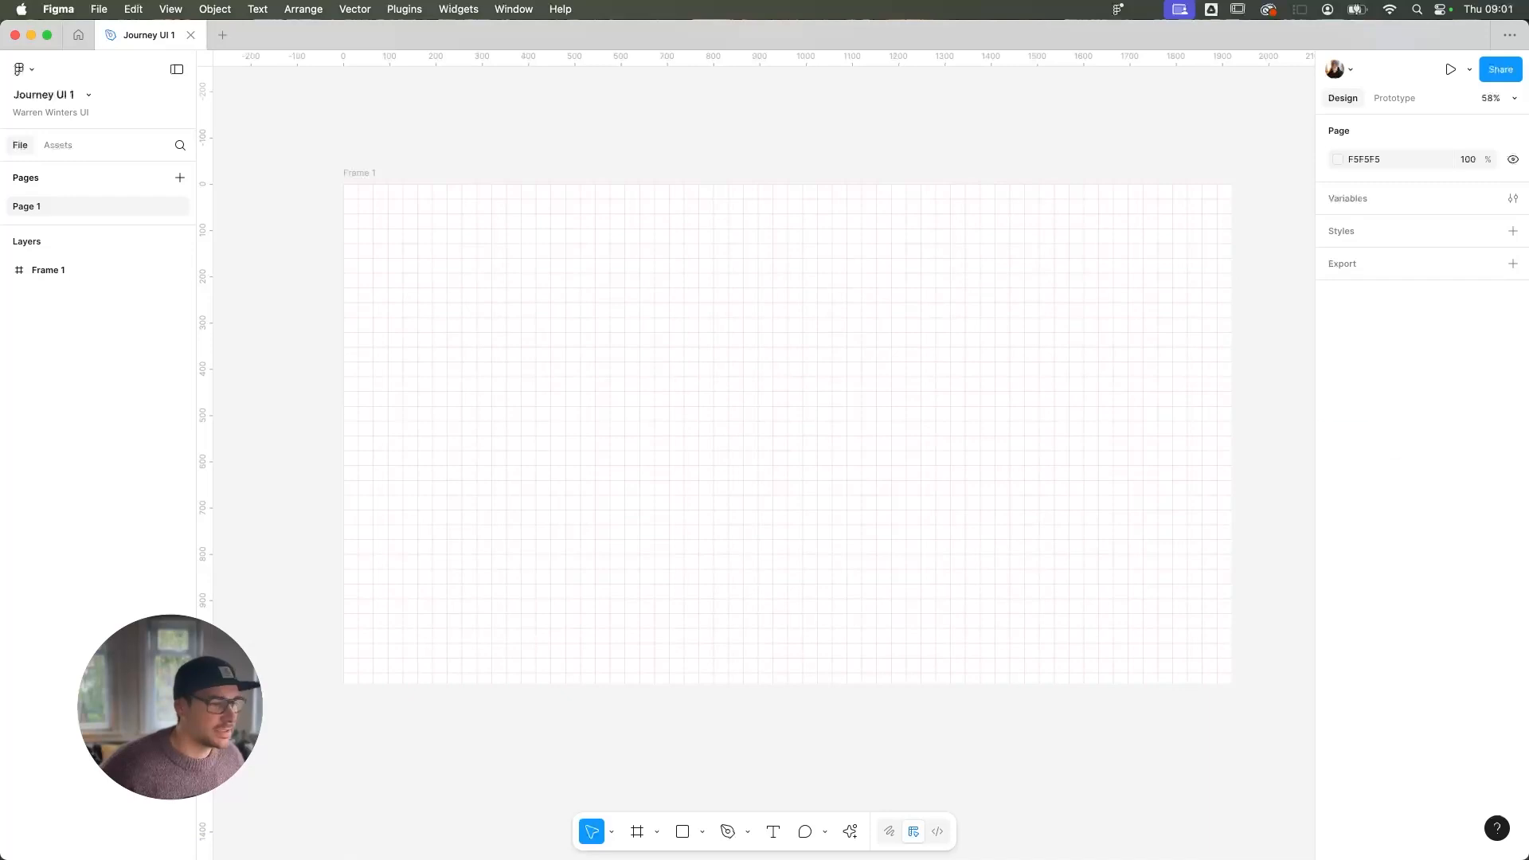
{"action": "key", "text": "super+v"}
{"action": "left_click_drag", "start_coordinate": [778, 447], "coordinate": [783, 210]}
{"action": "scroll", "coordinate": [782, 211], "scroll_direction": "up", "scroll_amount": 5}
{"action": "left_click_drag", "start_coordinate": [768, 505], "coordinate": [765, 369]}
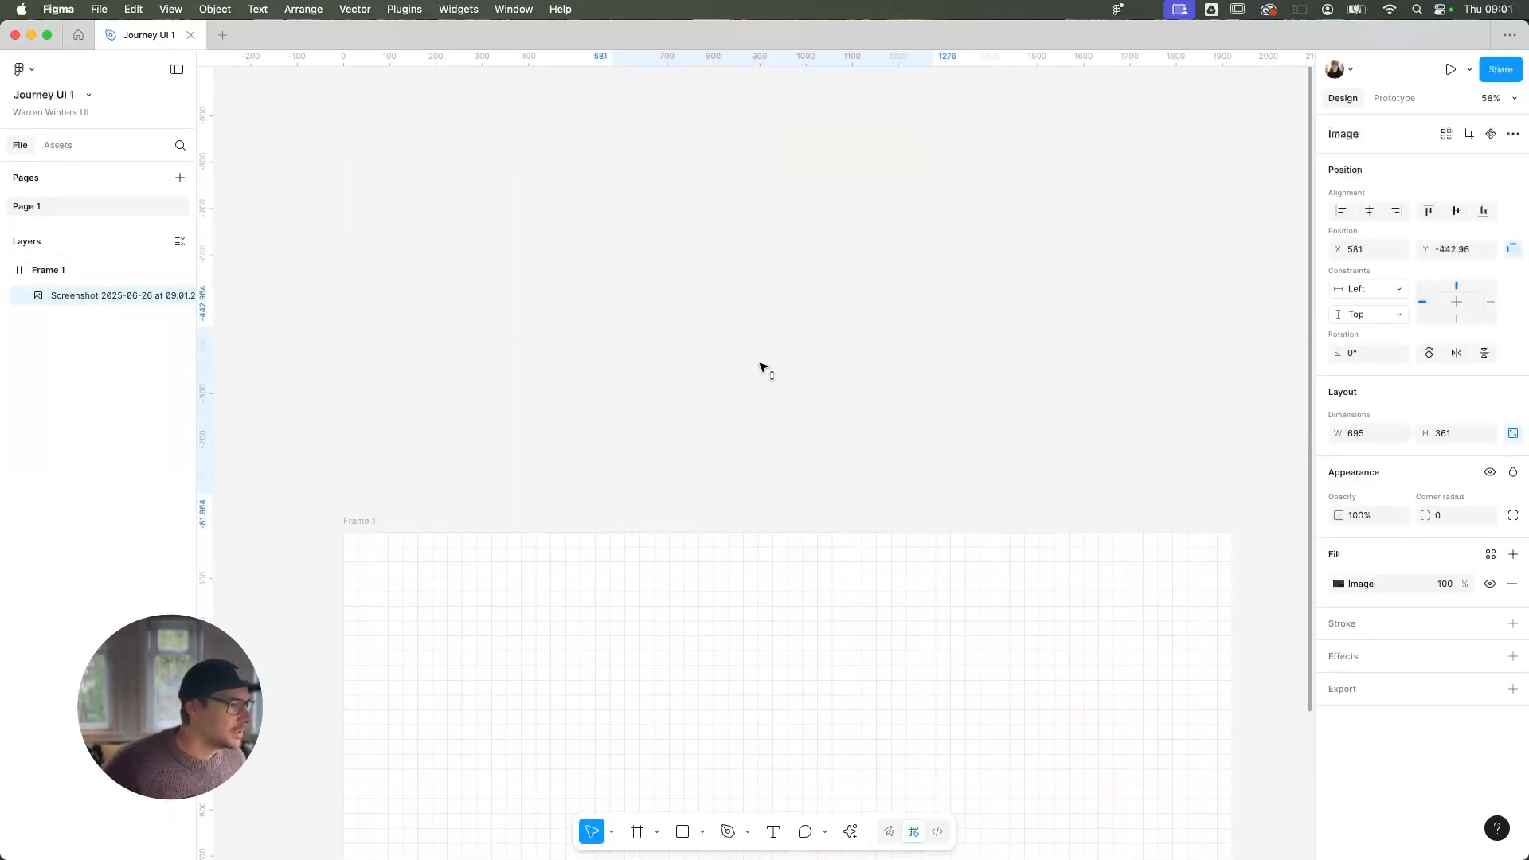
Take the screenshot out of Frame 1 and put it back as a separate image on the canvas above
{"action": "scroll", "coordinate": [877, 398], "scroll_direction": "down", "scroll_amount": 3}
{"action": "key", "text": "Delete"}
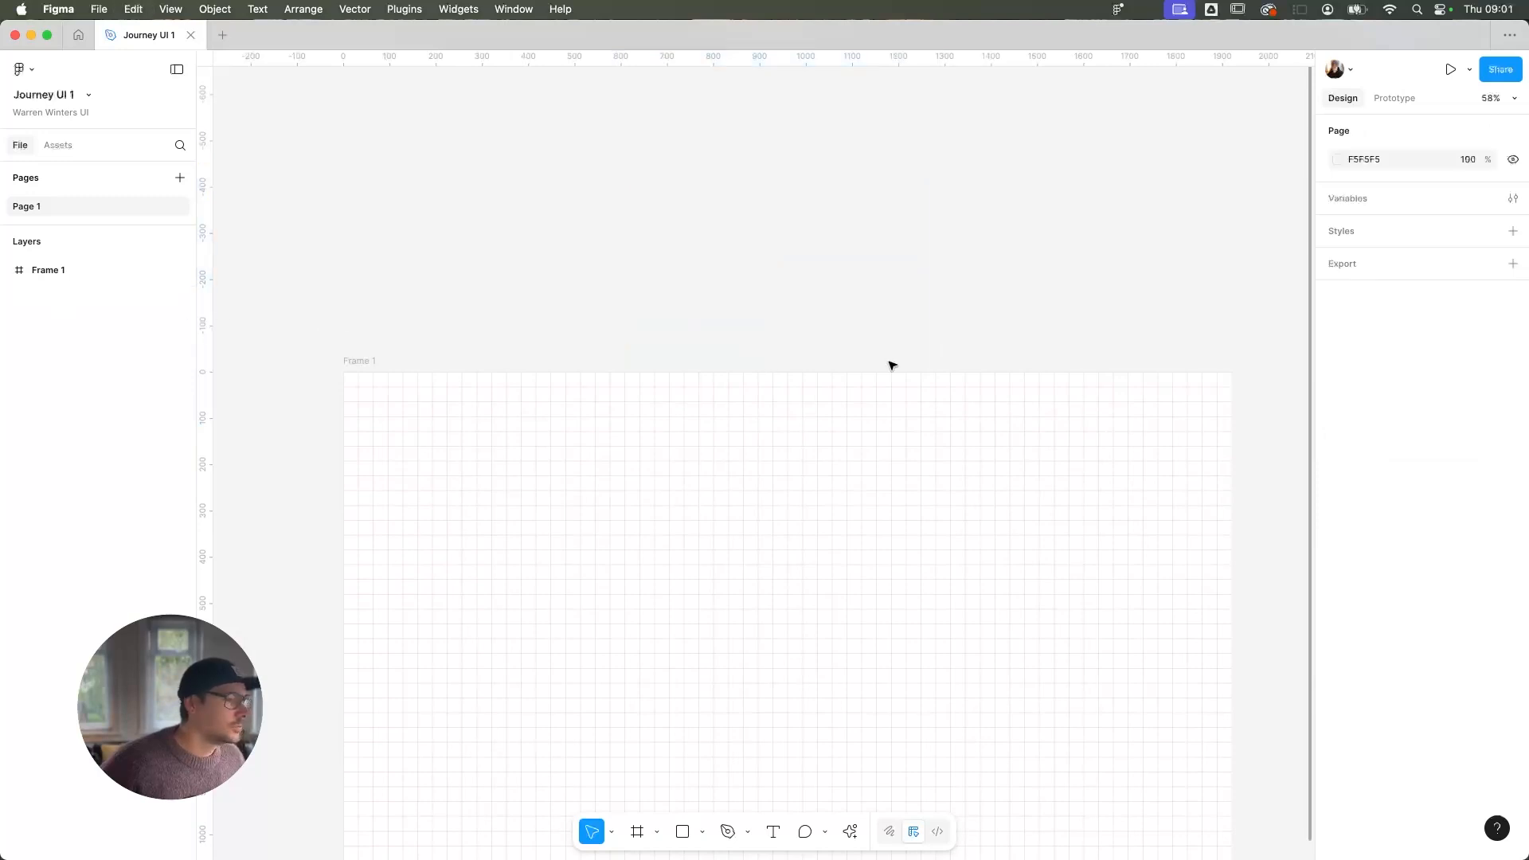
{"action": "key", "text": "super+z"}
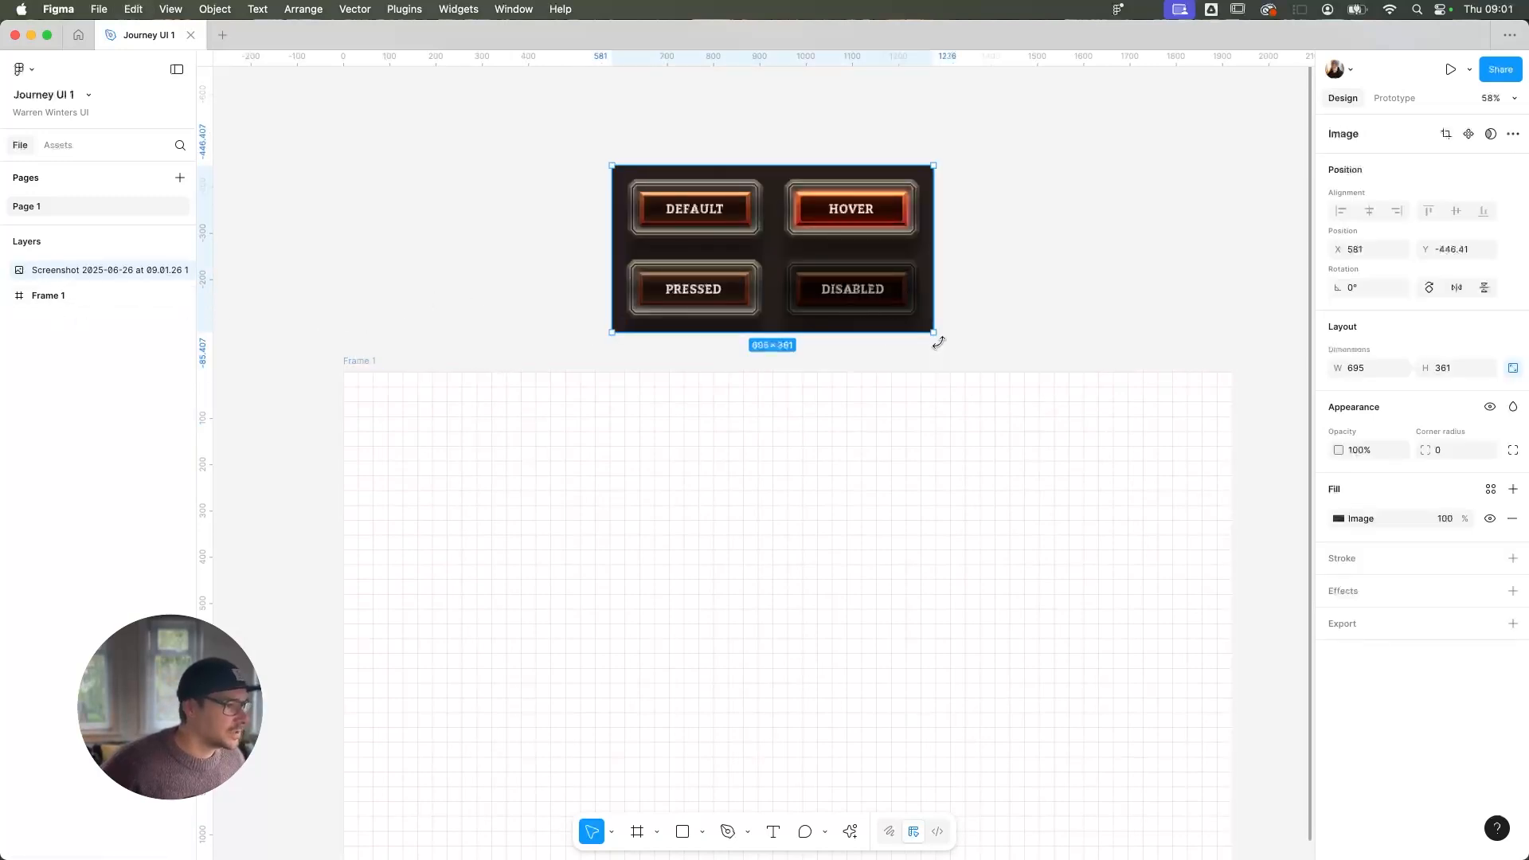
Enlarge the button screenshot proportionally to about 1049 × 545
{"action": "left_click_drag", "start_coordinate": [938, 335], "coordinate": [1013, 300]}
{"action": "scroll", "coordinate": [1010, 359], "scroll_direction": "down", "scroll_amount": 3}
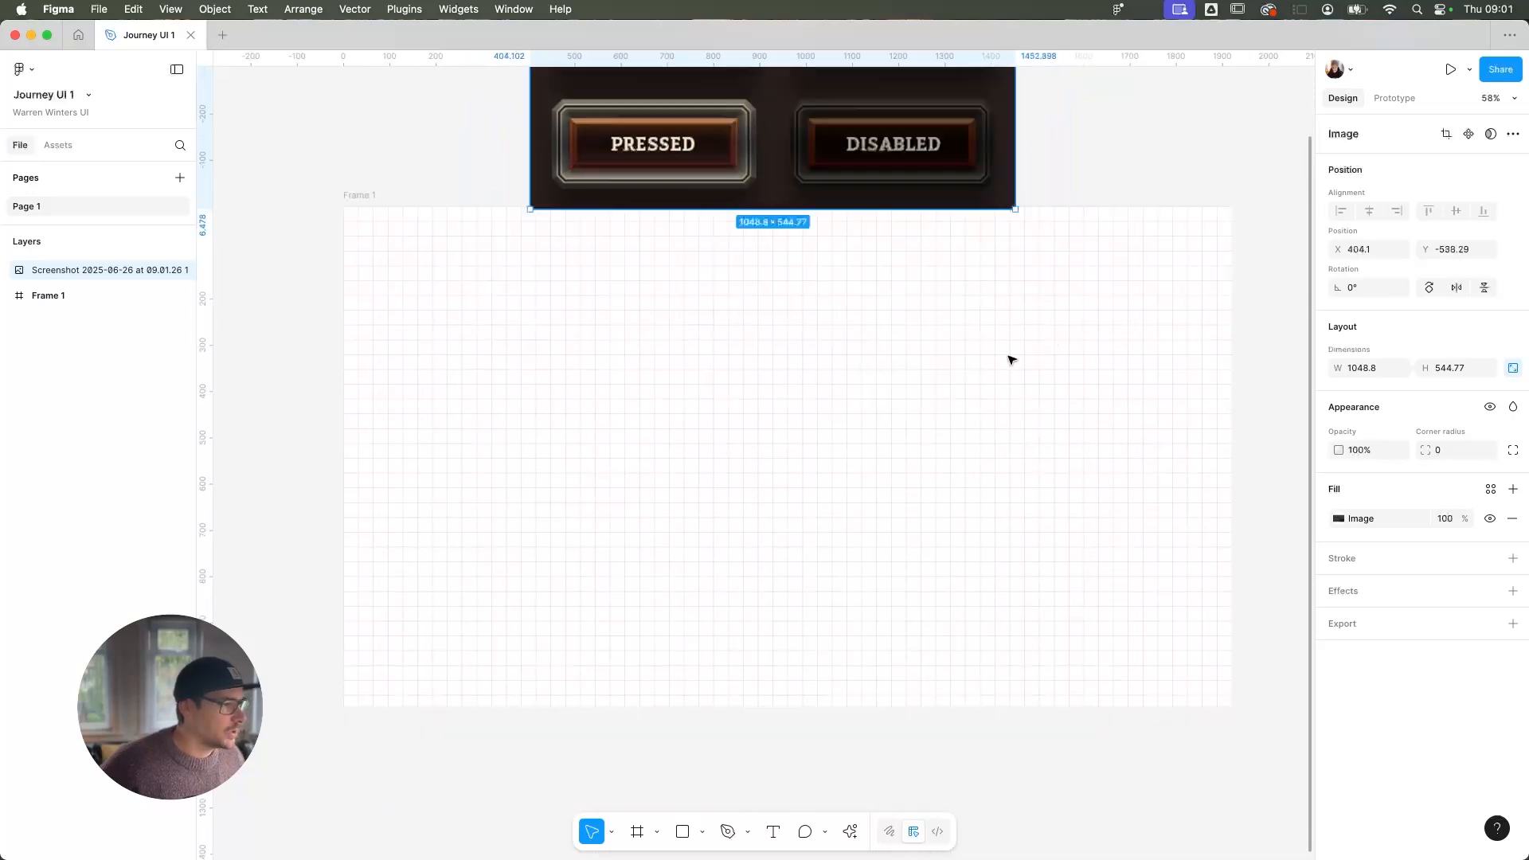
{"action": "scroll", "coordinate": [1087, 274], "scroll_direction": "up", "scroll_amount": 5}
{"action": "scroll", "coordinate": [1087, 275], "scroll_direction": "down", "scroll_amount": 3}
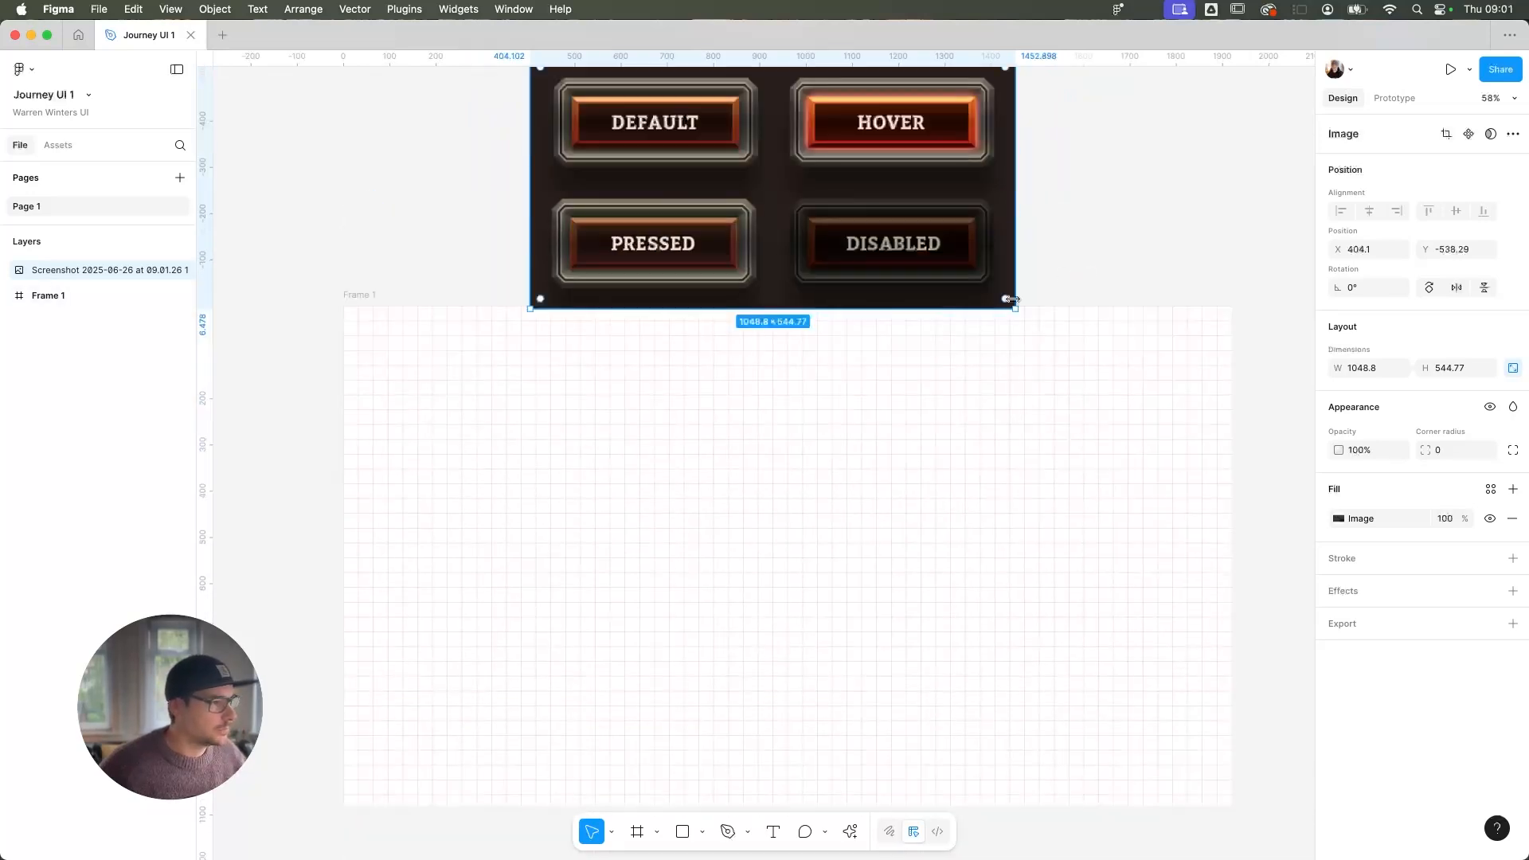
Resize Frame 1 to 640 × 360 and position it just below the button screenshot
{"action": "left_click", "coordinate": [375, 298]}
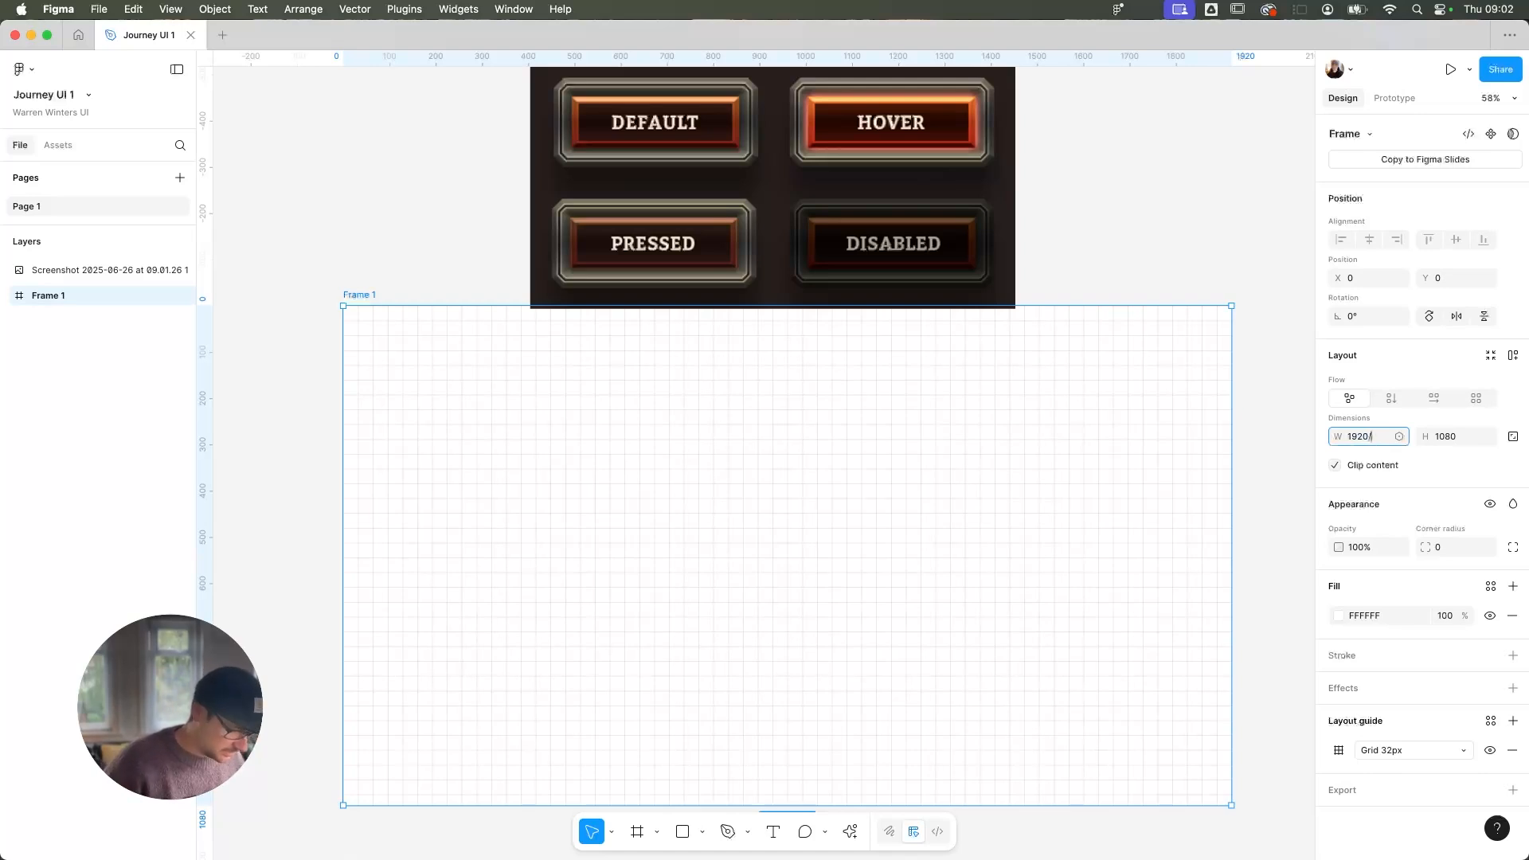
{"action": "key", "text": "Tab"}
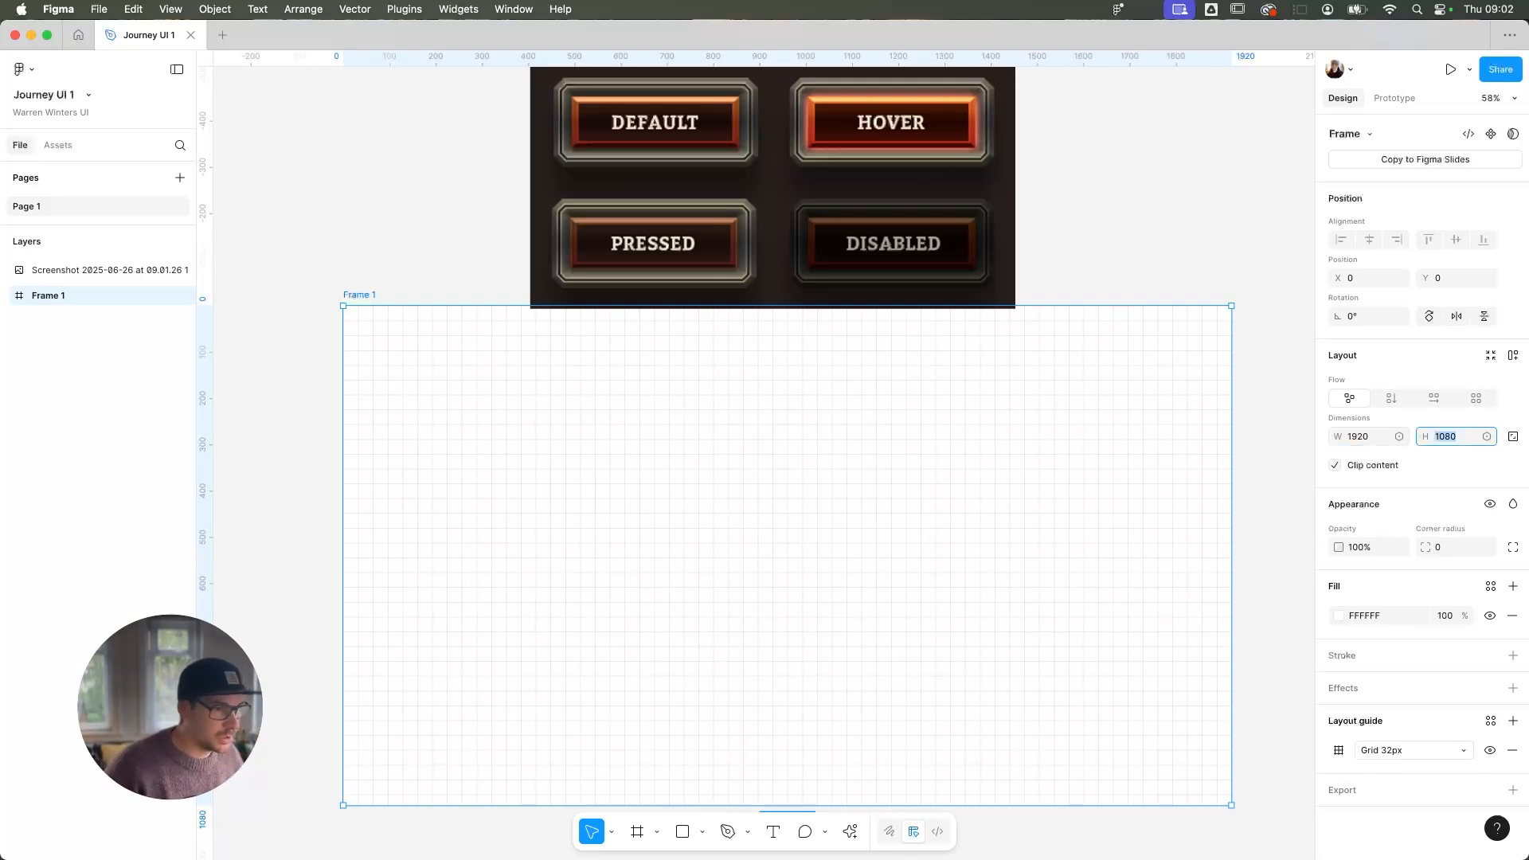
{"action": "left_click", "coordinate": [1370, 441]}
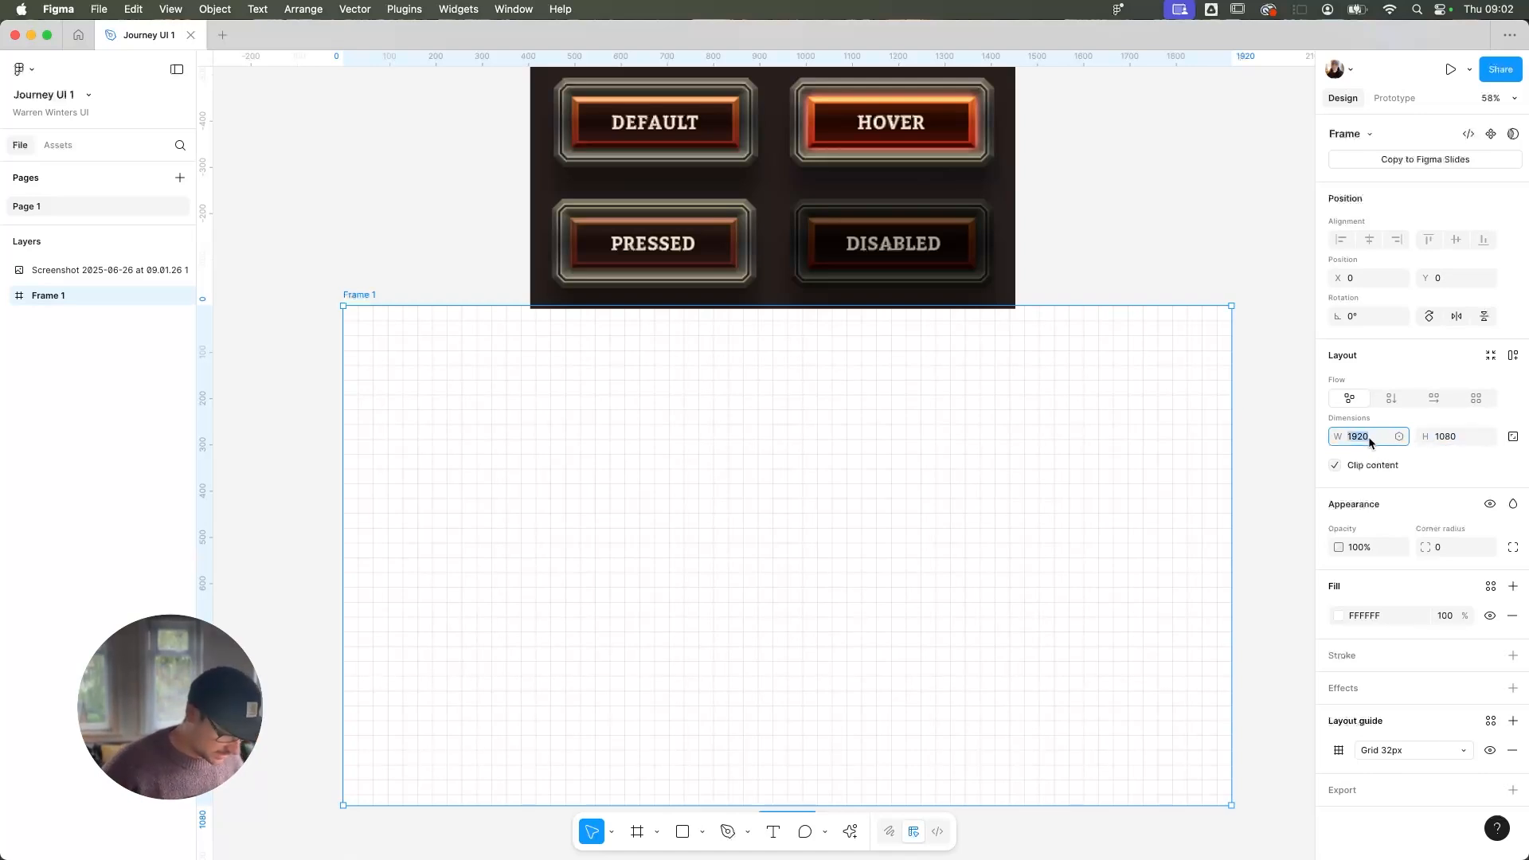
{"action": "key", "text": "Return"}
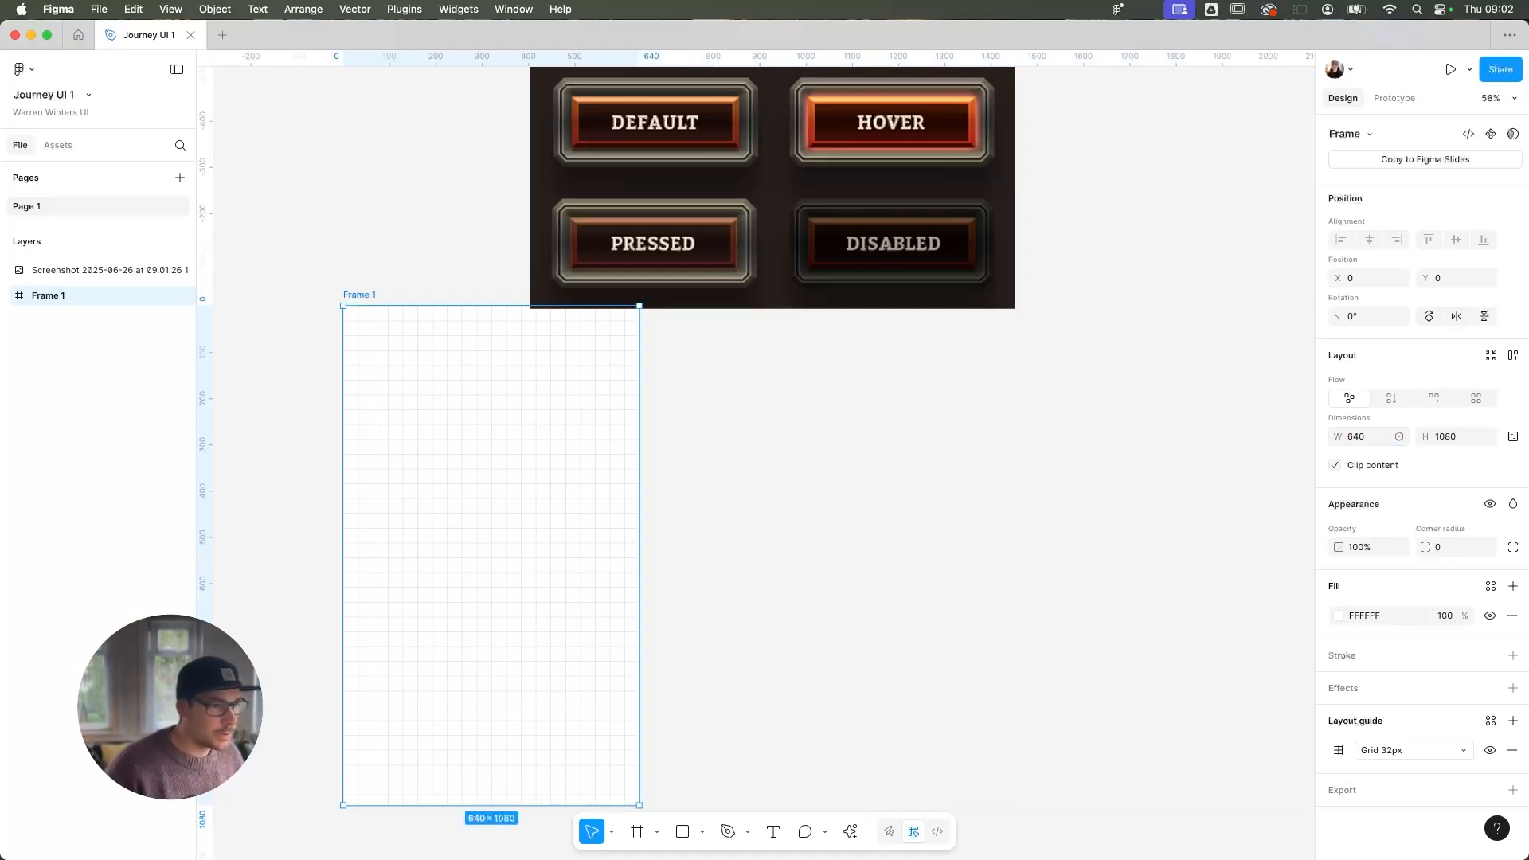
{"action": "left_click", "coordinate": [1454, 441]}
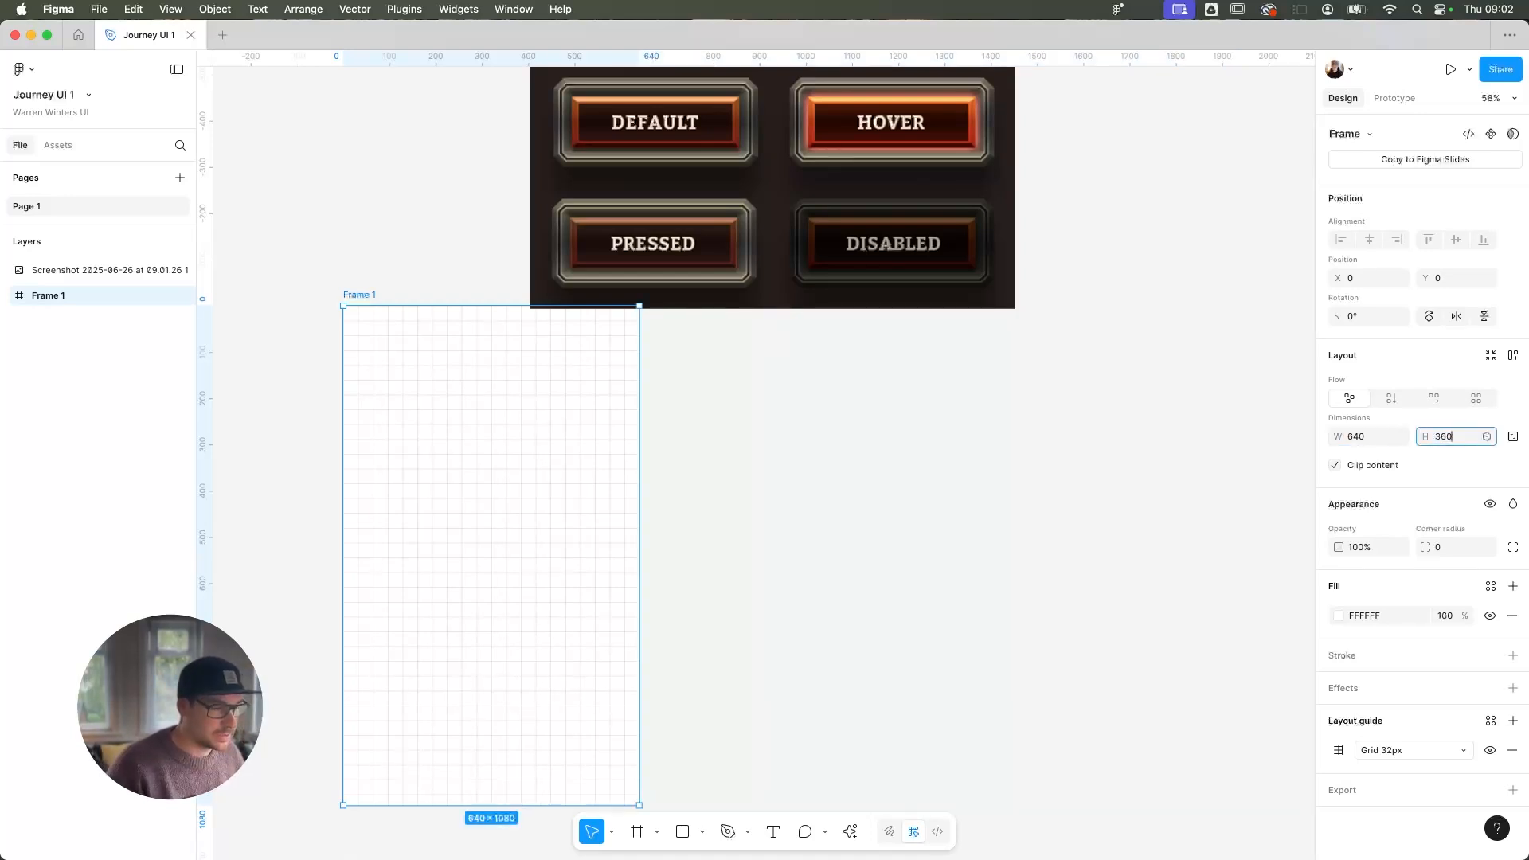
{"action": "type", "text": "360"}
{"action": "key", "text": "Return"}
{"action": "left_click_drag", "start_coordinate": [350, 296], "coordinate": [667, 340]}
Set the grid size of Frame 1's layout guide to 8 px
{"action": "left_click", "coordinate": [1404, 755]}
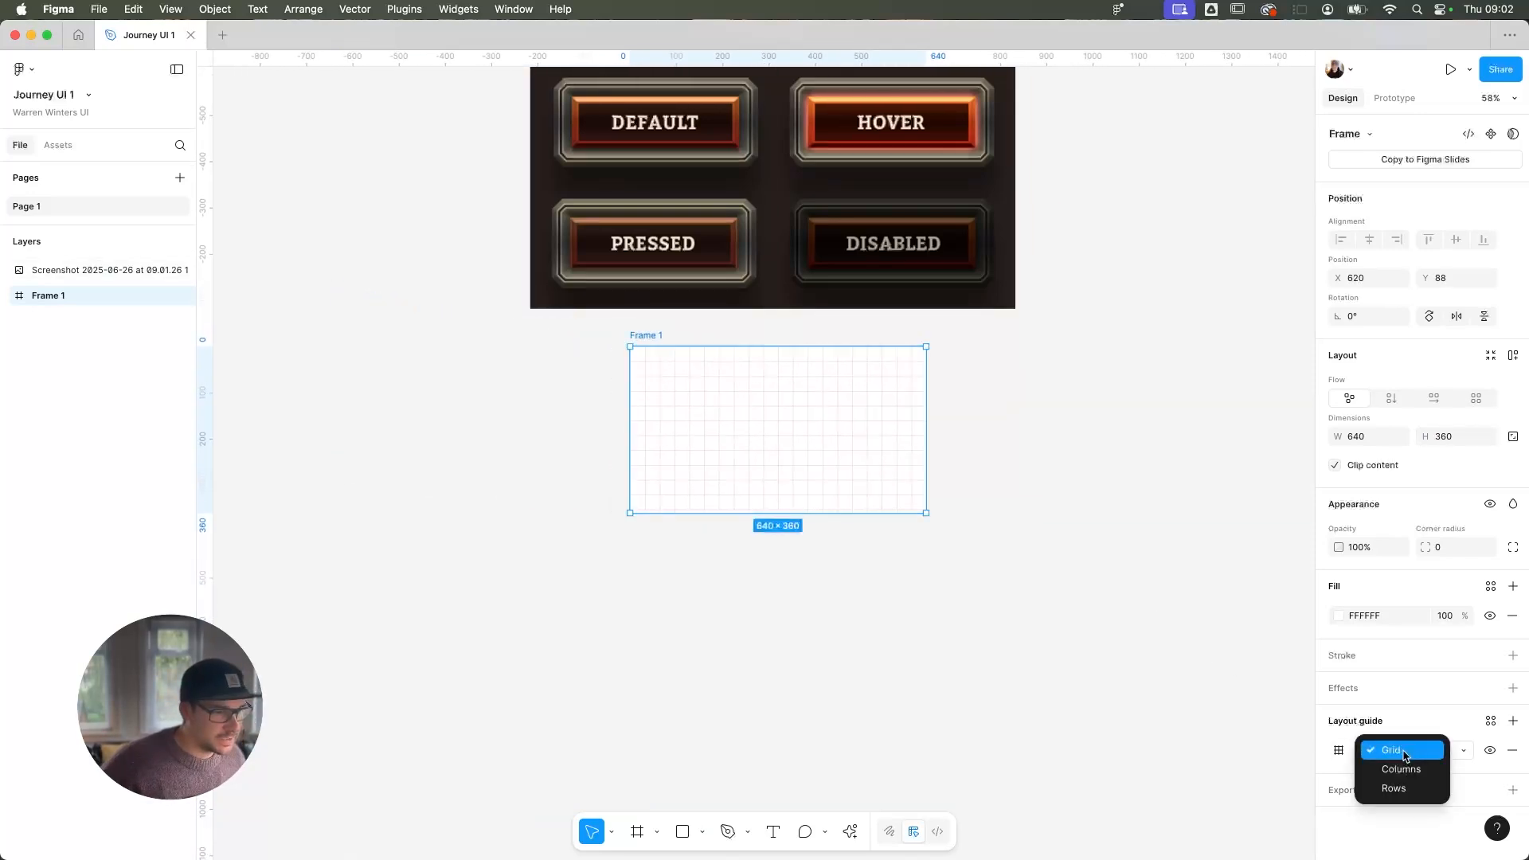
{"action": "left_click", "coordinate": [1394, 750]}
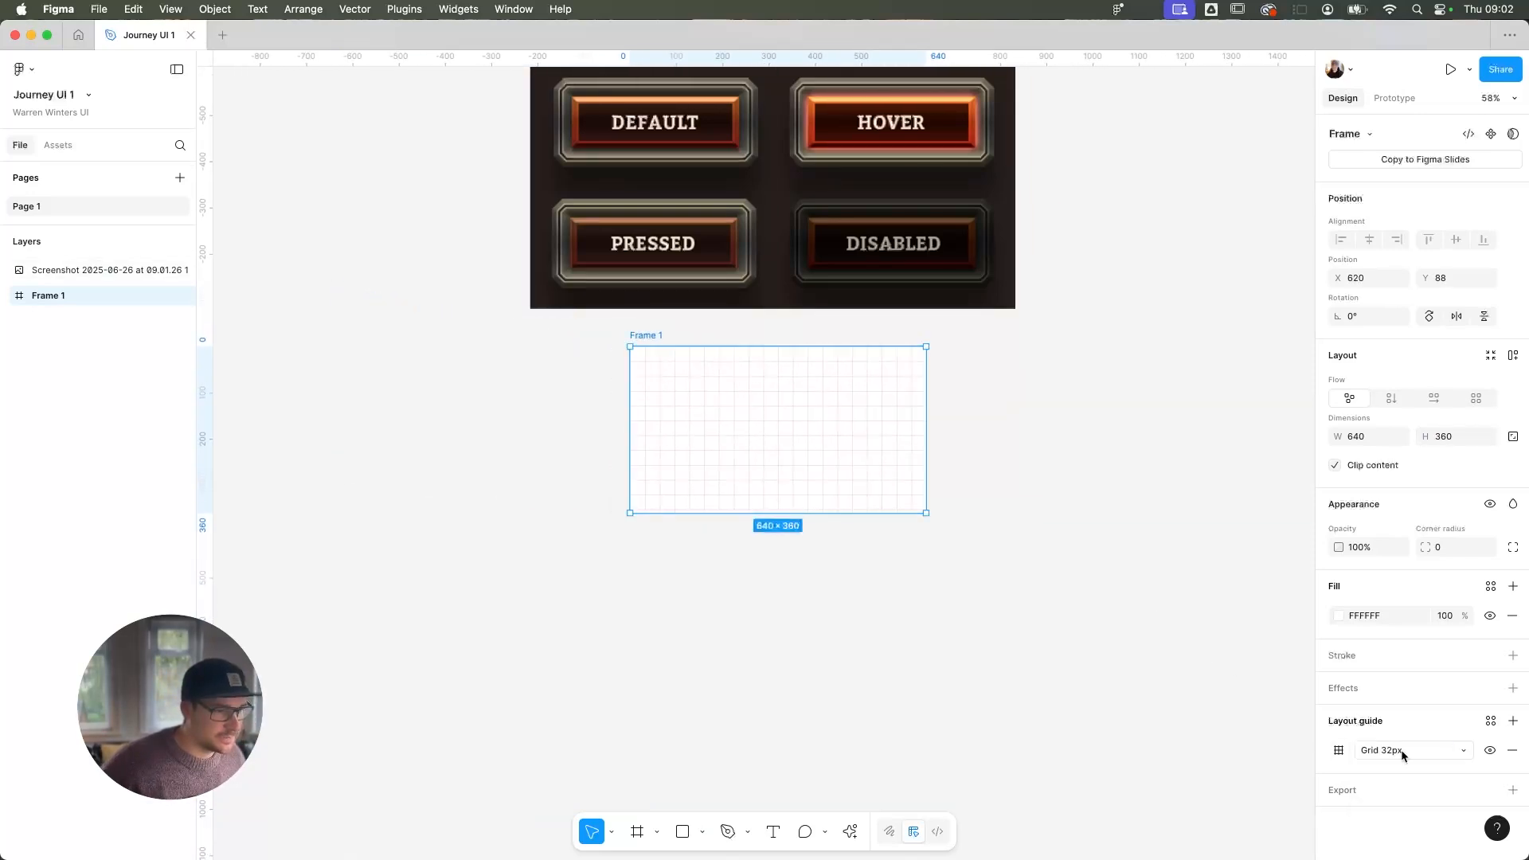
{"action": "left_click", "coordinate": [1341, 751]}
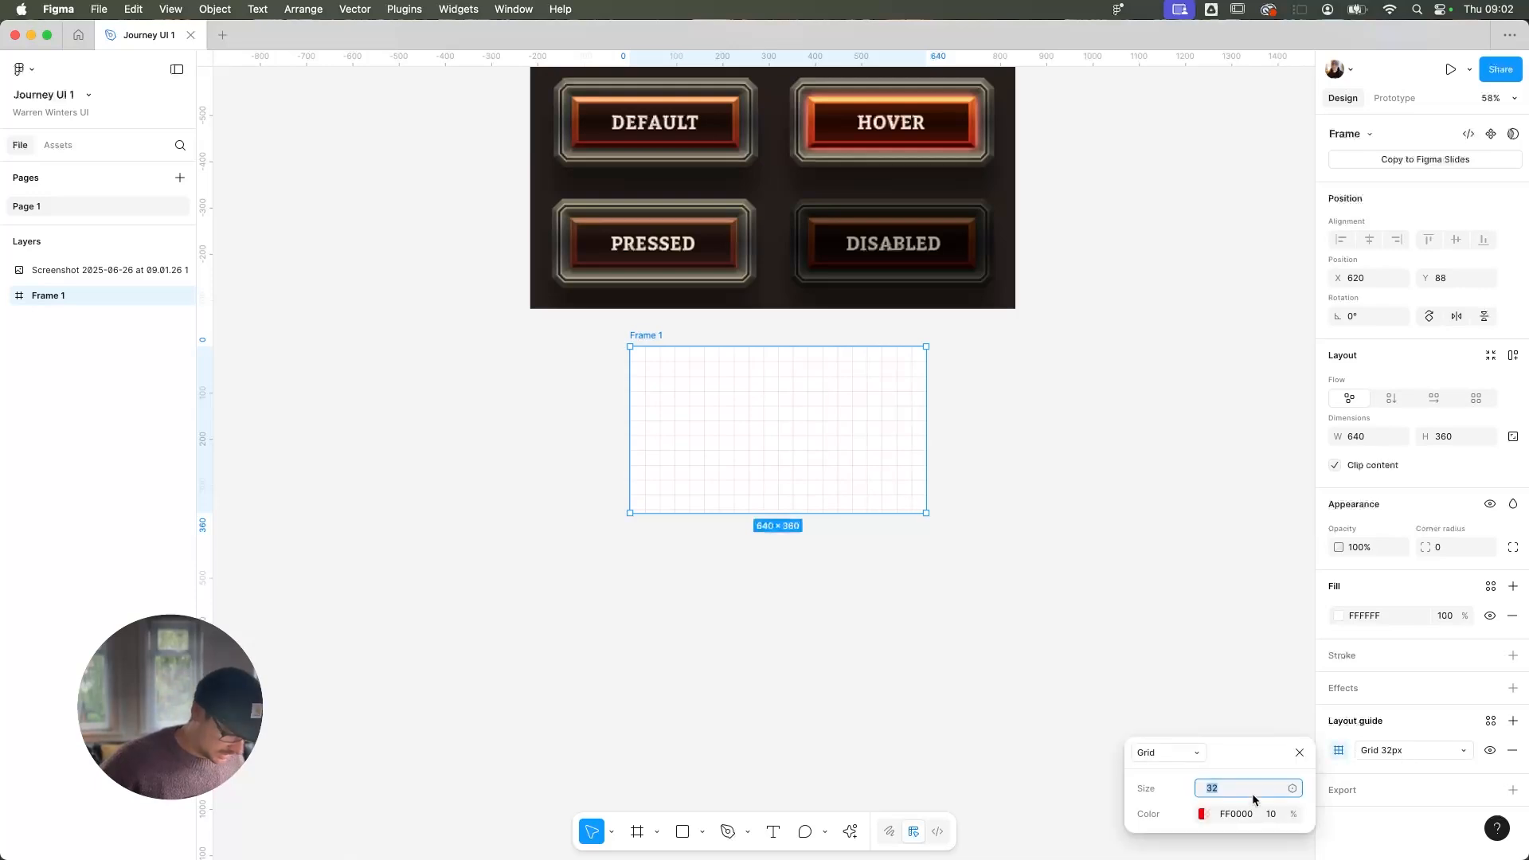
{"action": "type", "text": "8"}
{"action": "key", "text": "Return"}
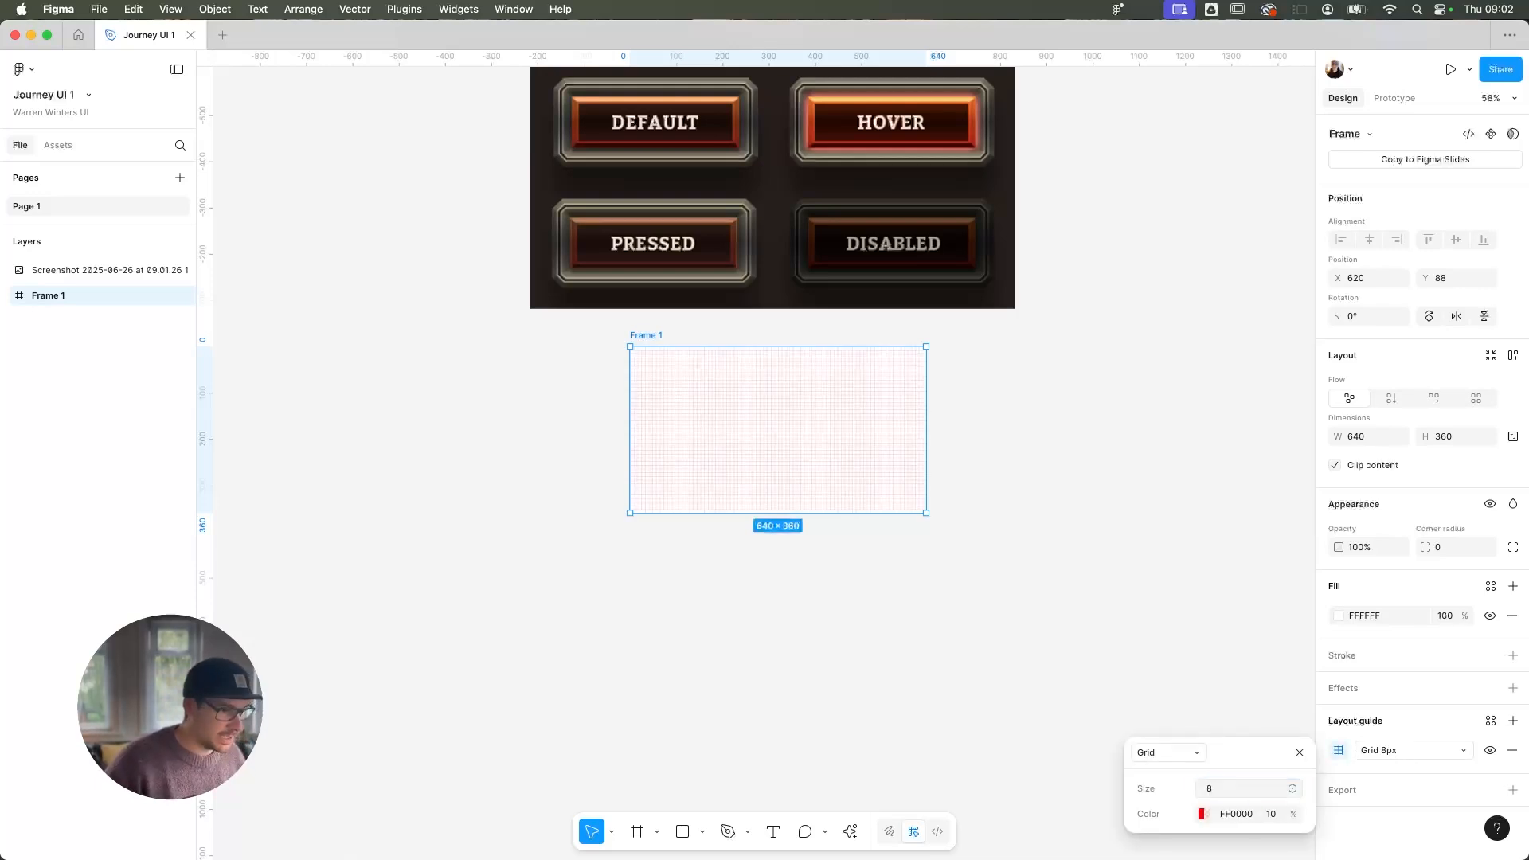
{"action": "left_click", "coordinate": [1054, 484]}
Scale the button screenshot proportionally to 640 px wide and align it just above Frame 1, matching the frame's edges
{"action": "scroll", "coordinate": [955, 362], "scroll_direction": "up", "scroll_amount": 5}
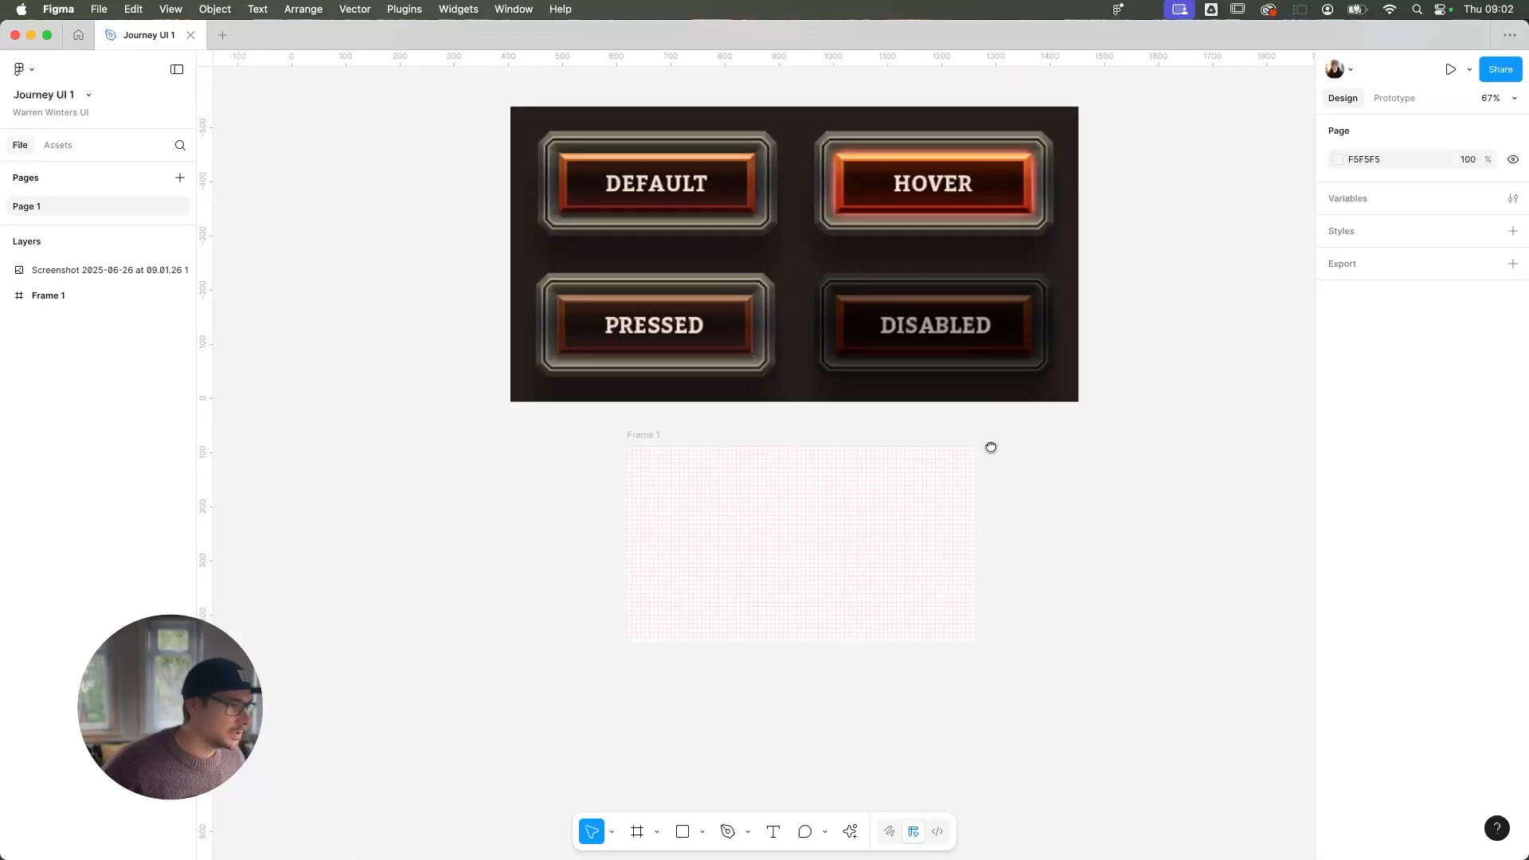
{"action": "left_click", "coordinate": [918, 396]}
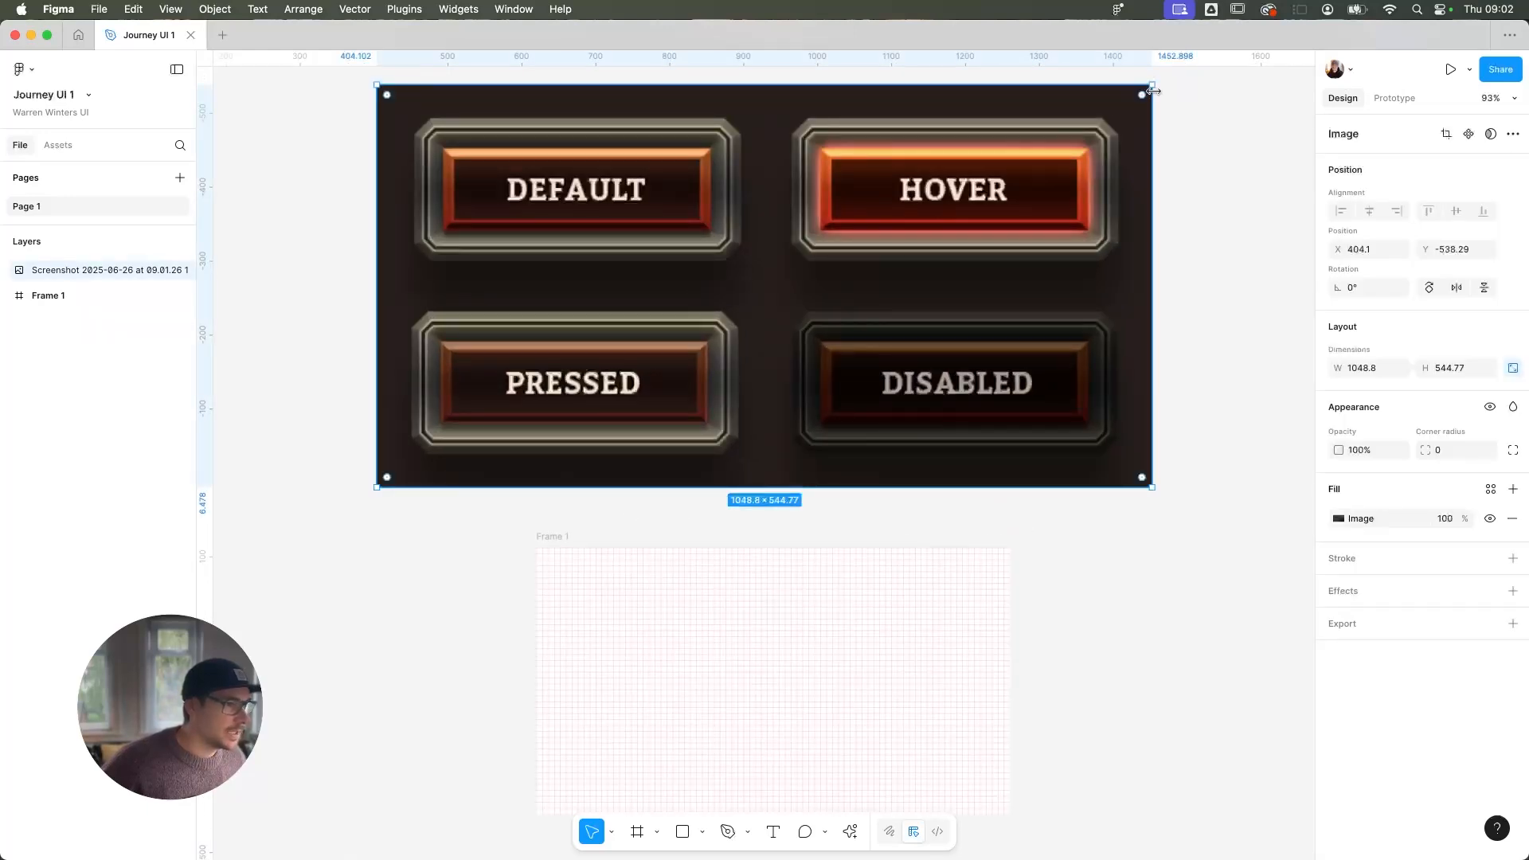
{"action": "left_click_drag", "start_coordinate": [1152, 86], "coordinate": [1008, 220]}
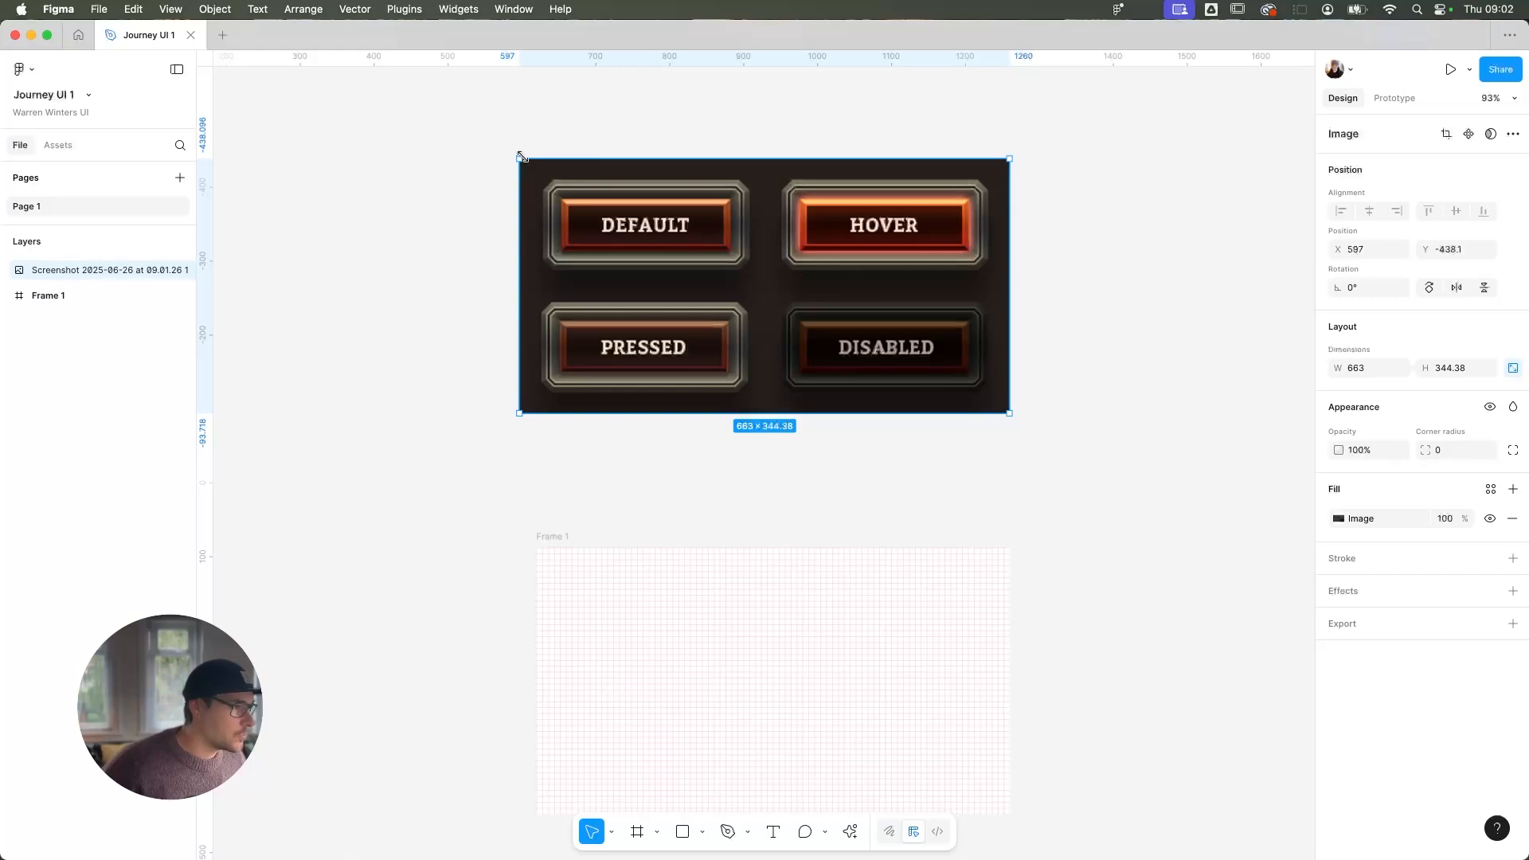
{"action": "left_click_drag", "start_coordinate": [522, 156], "coordinate": [535, 167]}
{"action": "left_click_drag", "start_coordinate": [622, 280], "coordinate": [625, 385]}
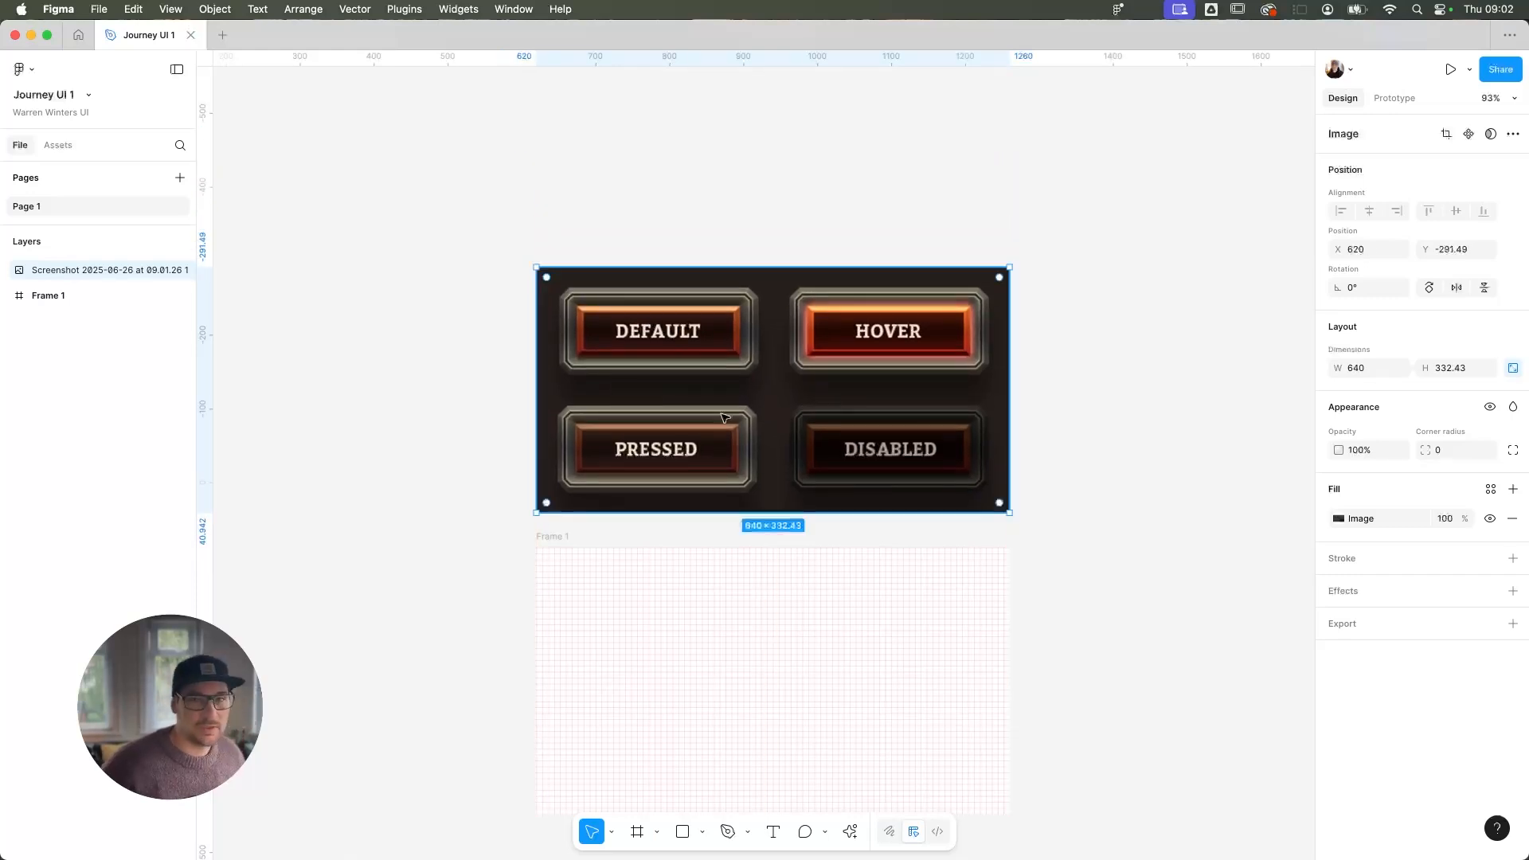
{"action": "scroll", "coordinate": [723, 417], "scroll_direction": "down", "scroll_amount": 2}
{"action": "scroll", "coordinate": [707, 445], "scroll_direction": "up", "scroll_amount": 3}
{"action": "scroll", "coordinate": [708, 444], "scroll_direction": "down", "scroll_amount": 2}
{"action": "left_click_drag", "start_coordinate": [711, 434], "coordinate": [693, 401]}
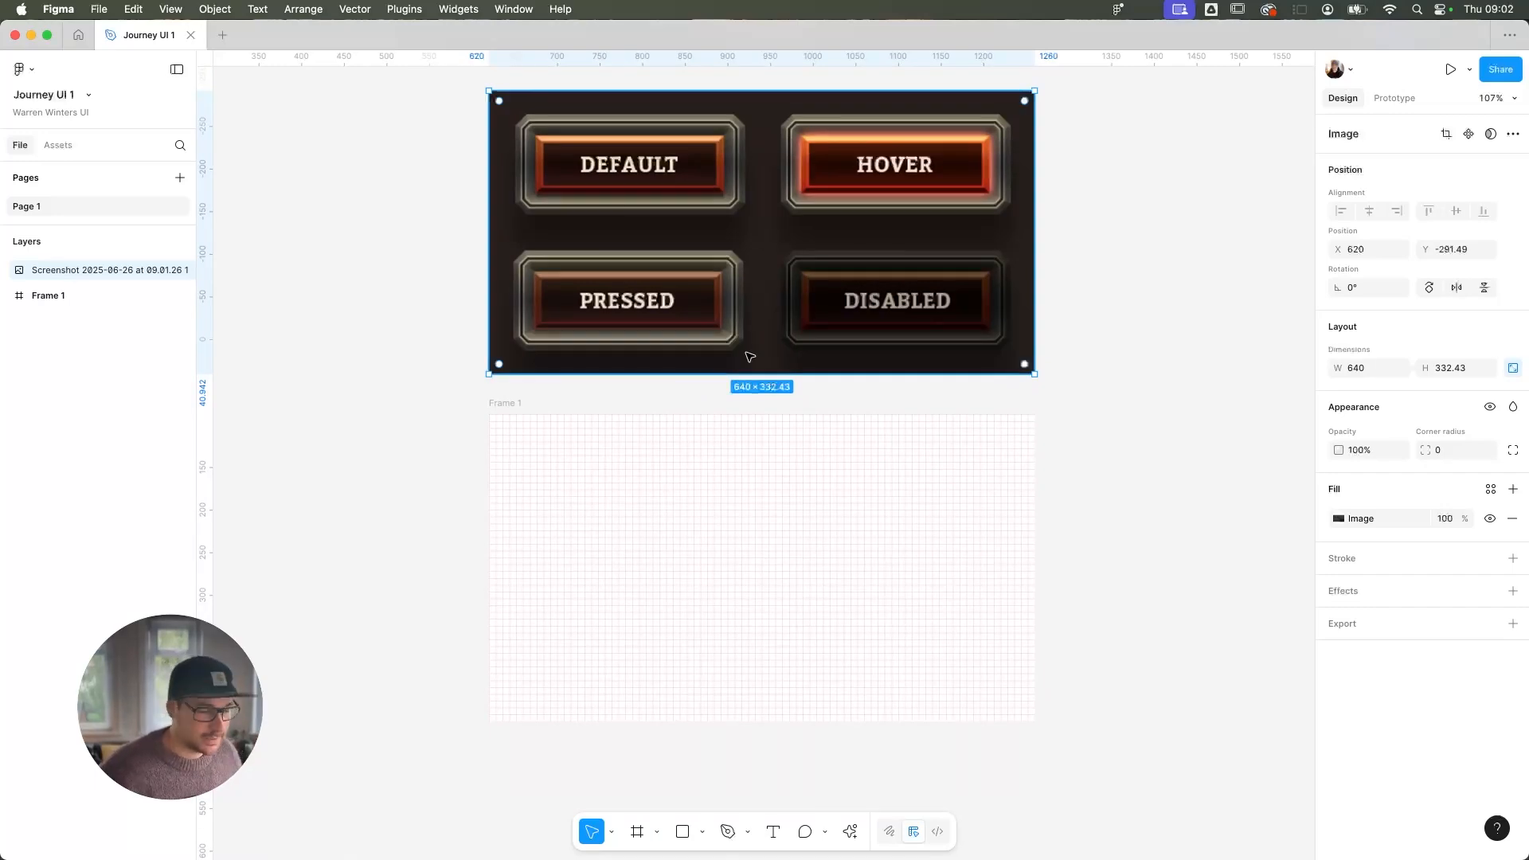
{"action": "left_click", "coordinate": [1078, 301]}
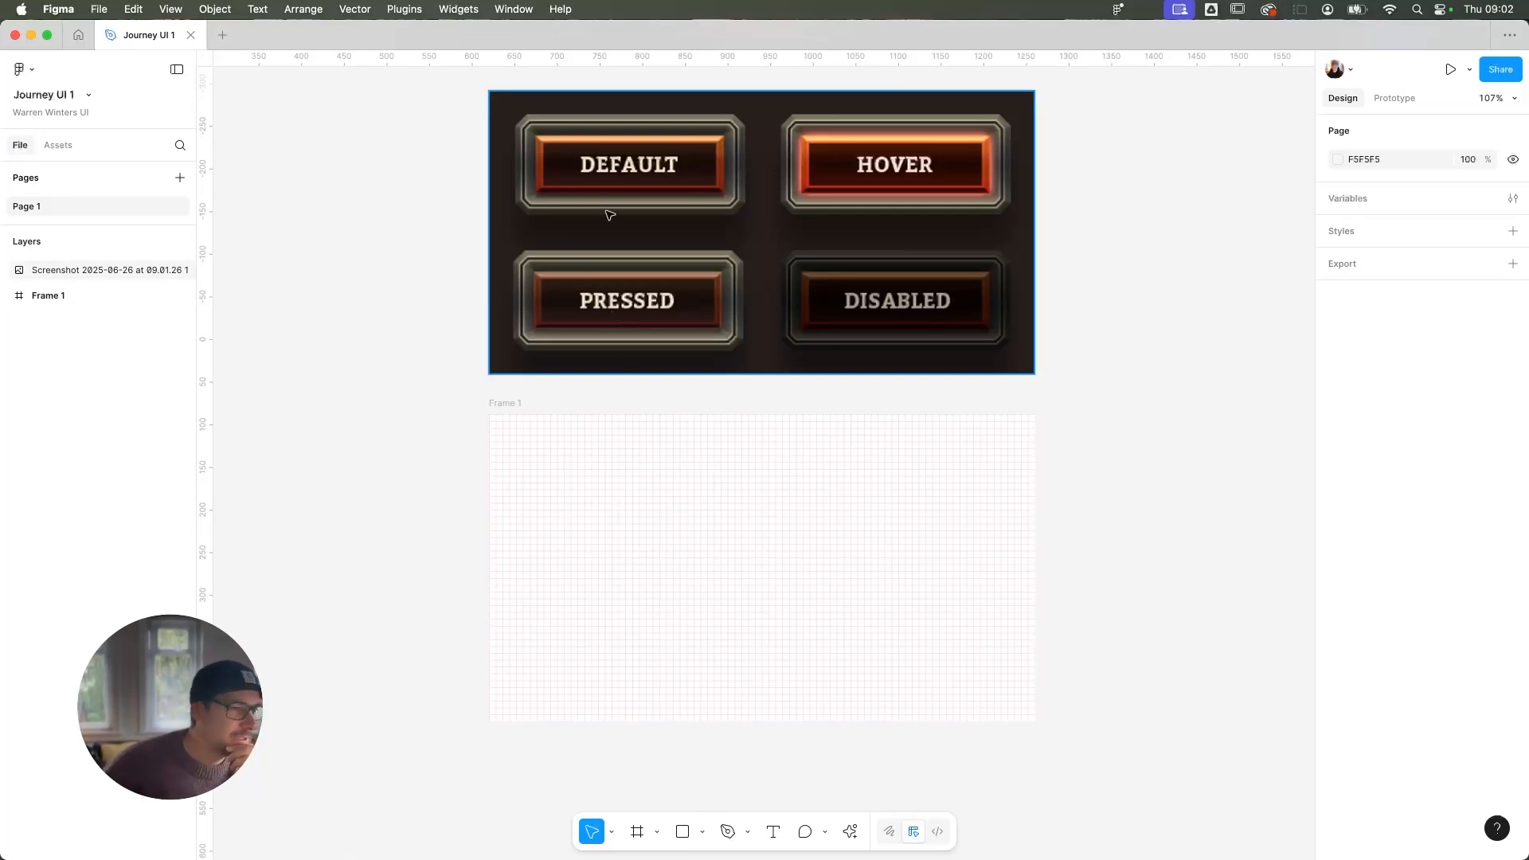
Draw a rectangle about 268 × 115 px over the DEFAULT button in the screenshot, matching its outer edges
{"action": "left_click", "coordinate": [698, 837]}
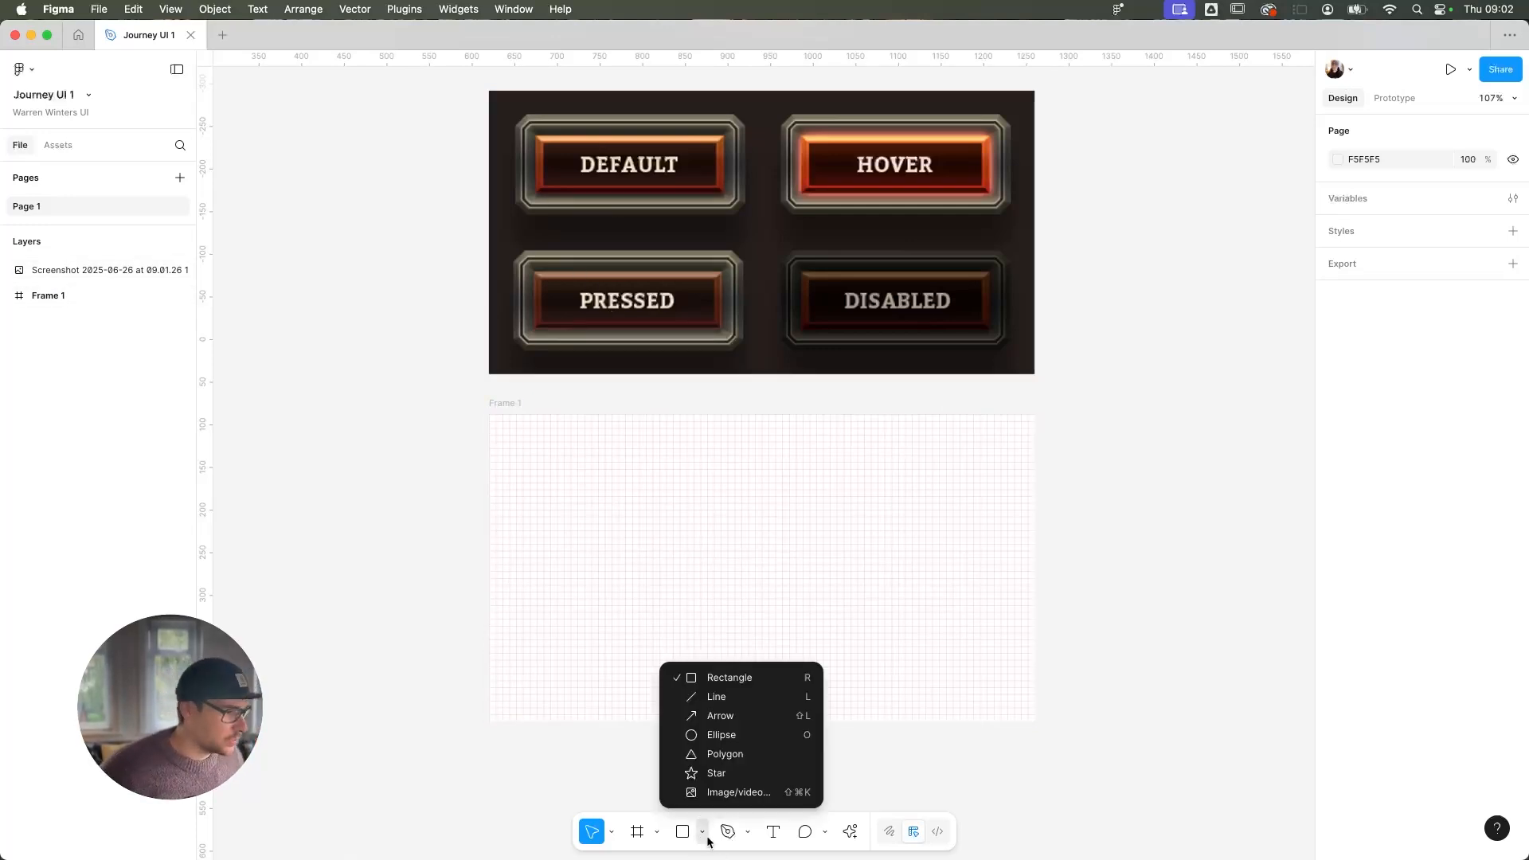
{"action": "left_click", "coordinate": [727, 678]}
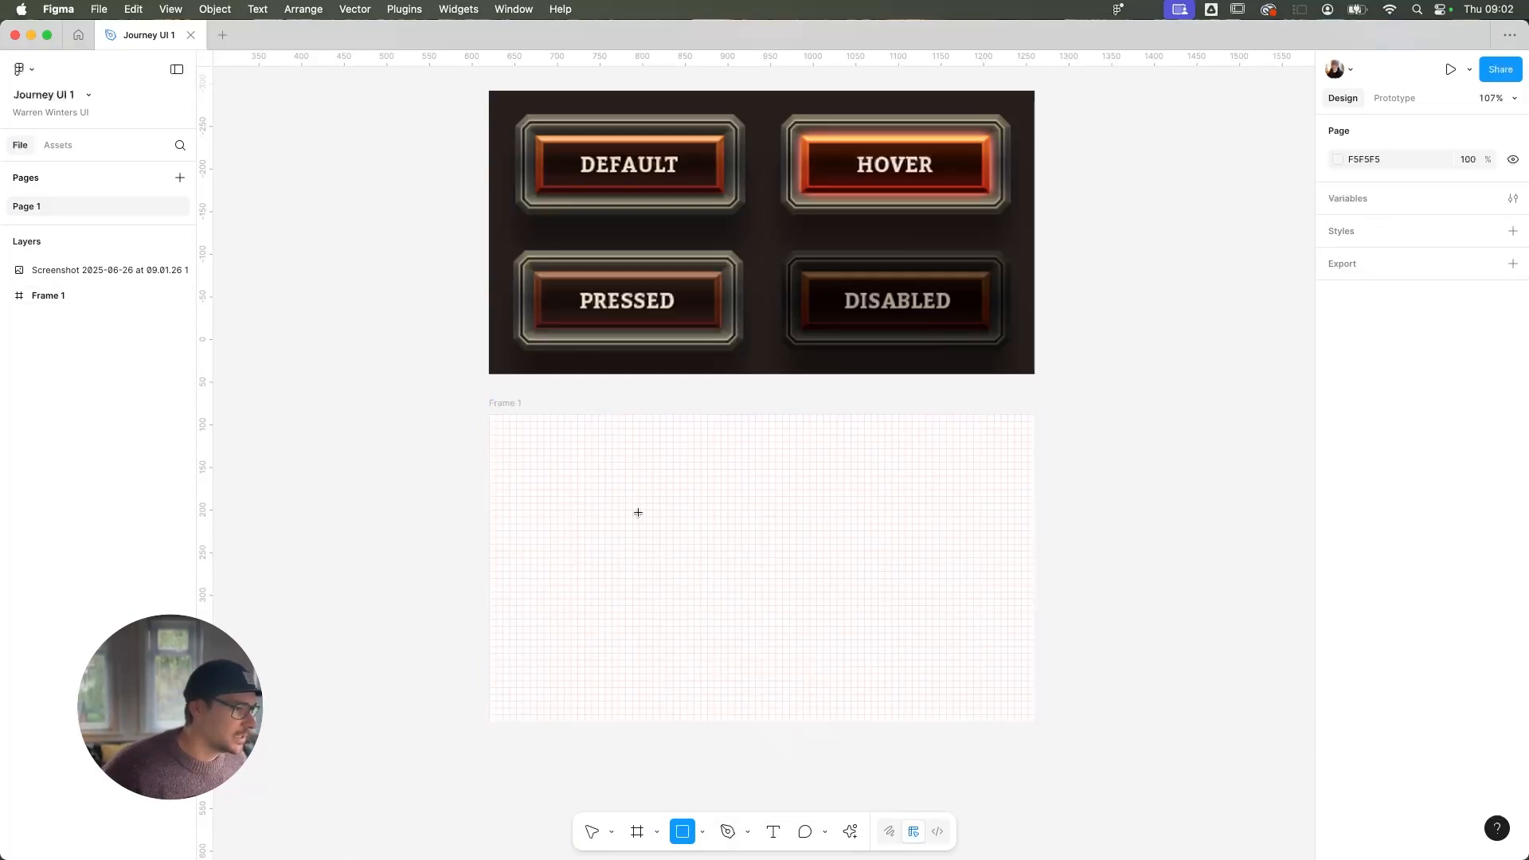
{"action": "left_click_drag", "start_coordinate": [632, 503], "coordinate": [713, 115]}
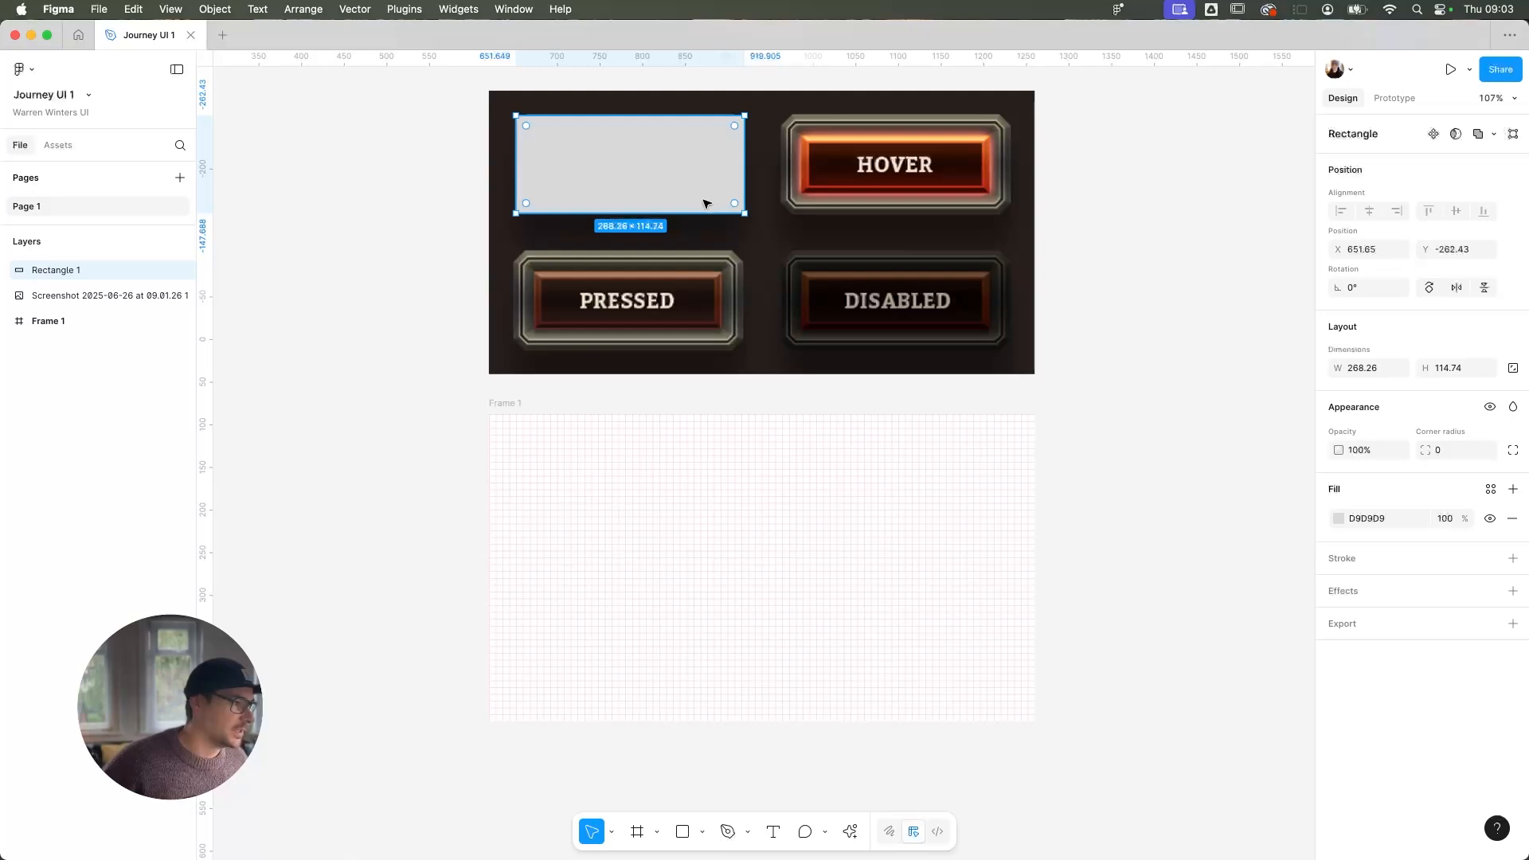
{"action": "left_click_drag", "start_coordinate": [700, 213], "coordinate": [699, 216]}
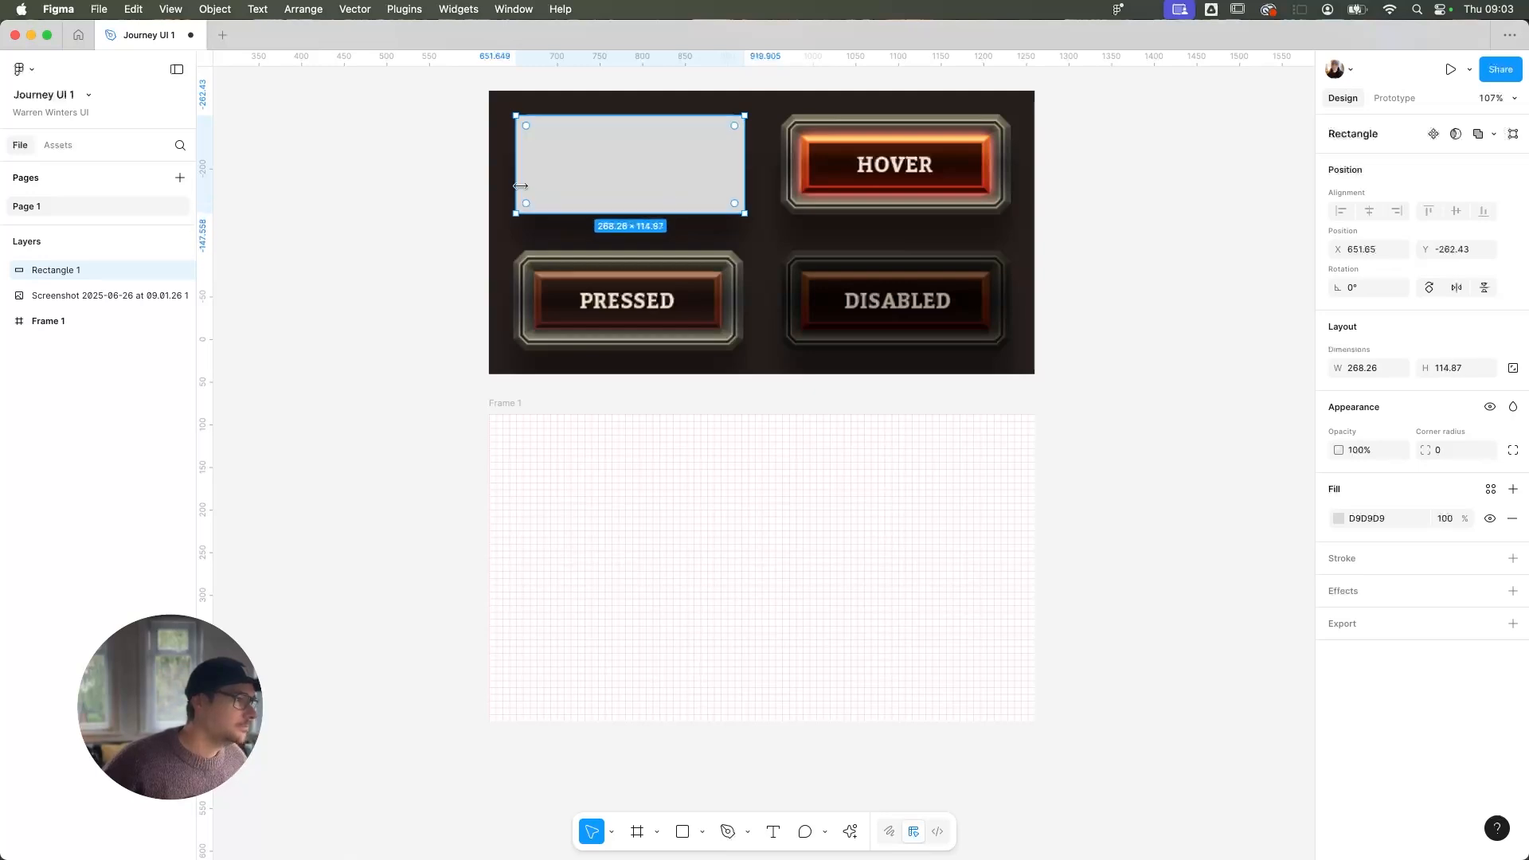
Move the rectangle into Frame 1, resize it to 264 × 120 px on the grid and place it at X 176, Y 112
{"action": "left_click_drag", "start_coordinate": [517, 180], "coordinate": [711, 521]}
{"action": "left_click_drag", "start_coordinate": [786, 472], "coordinate": [786, 469]}
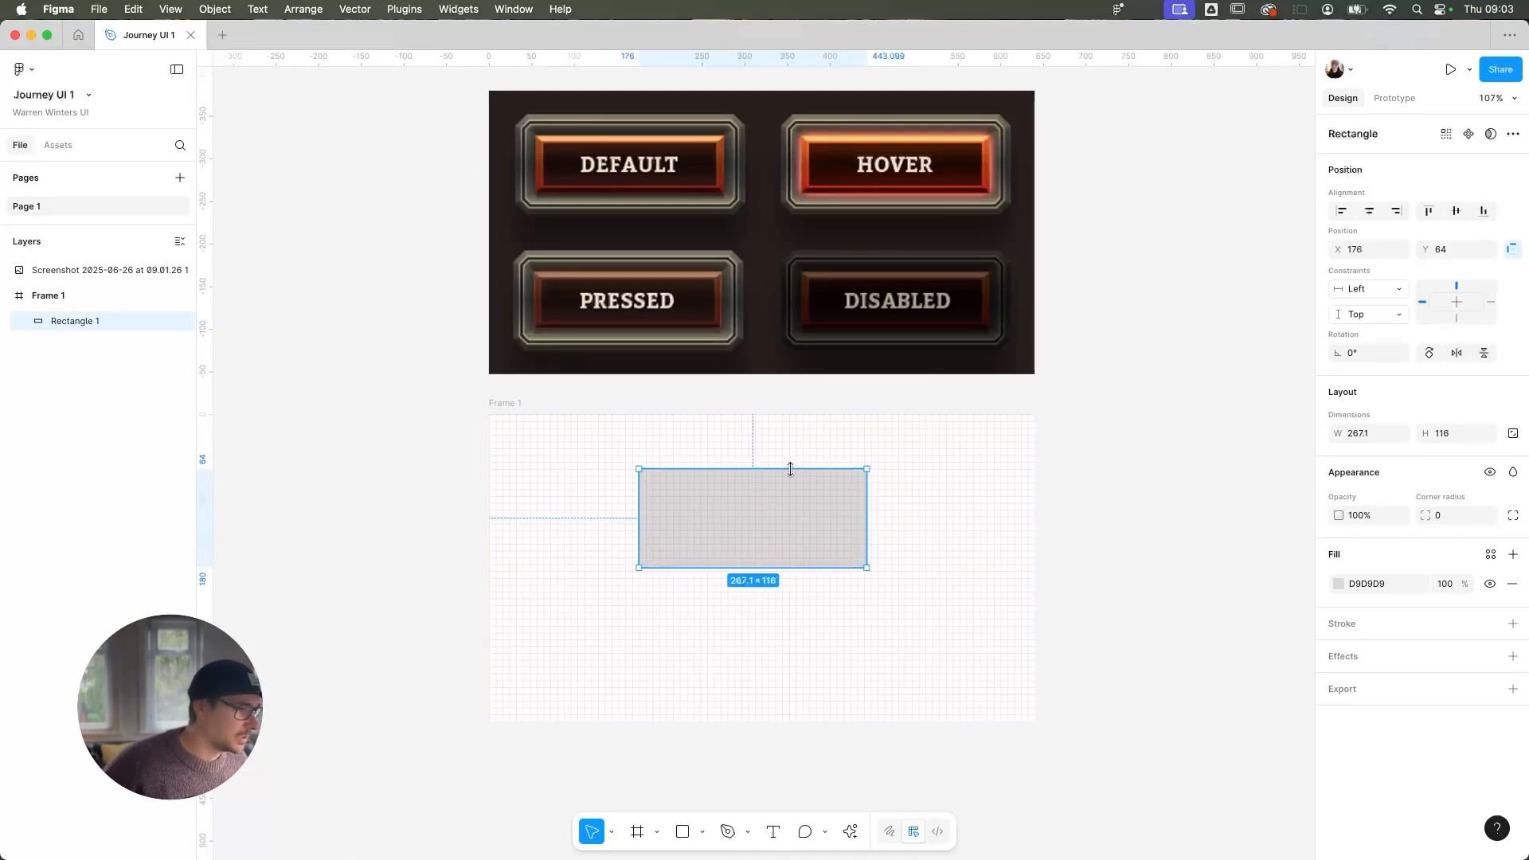
{"action": "left_click_drag", "start_coordinate": [837, 573], "coordinate": [865, 552]}
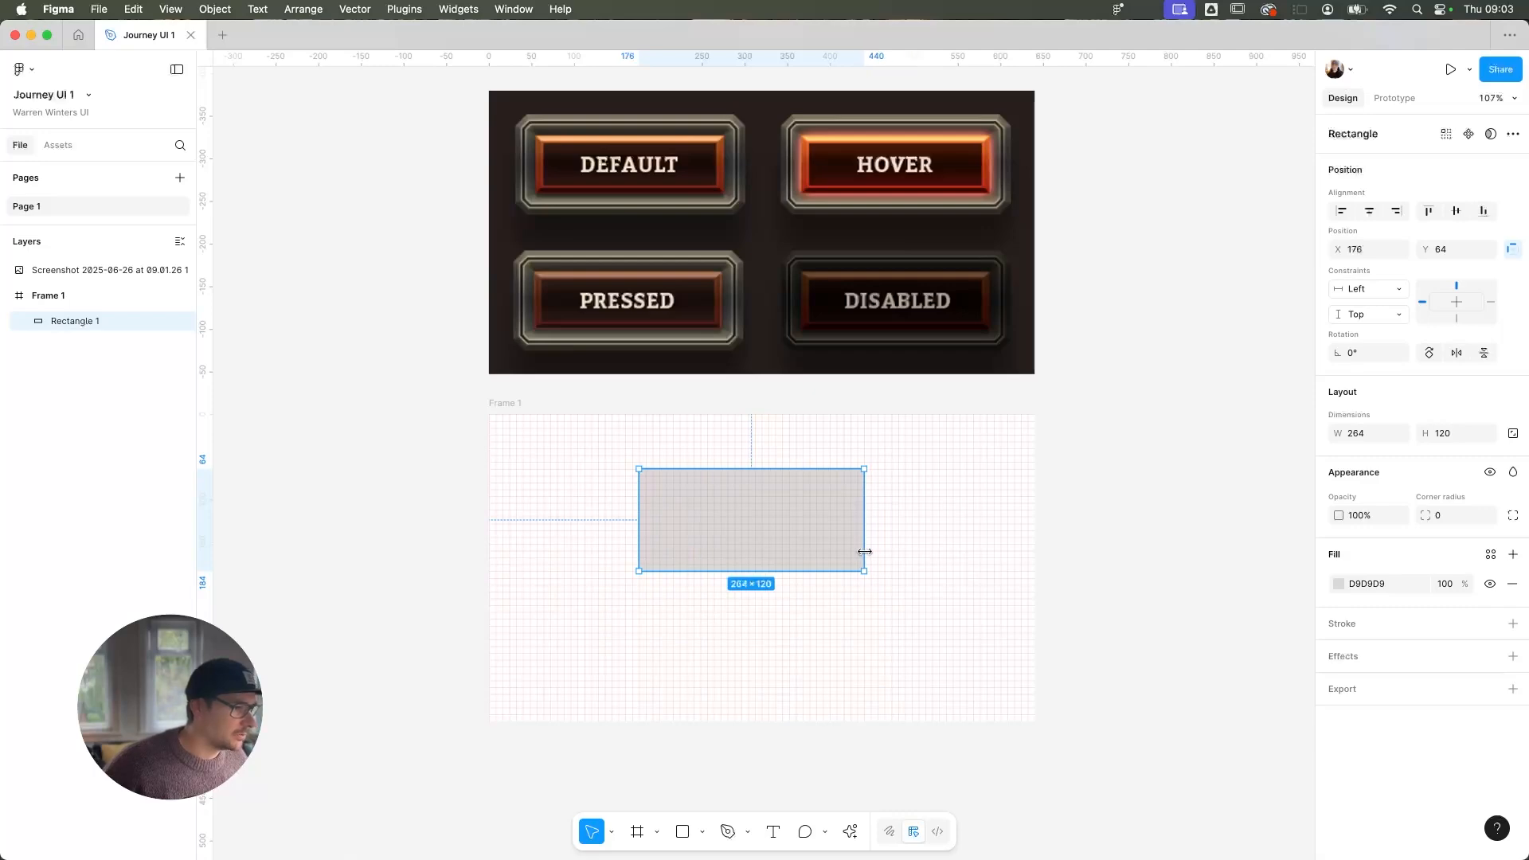
{"action": "left_click", "coordinate": [1147, 514]}
{"action": "left_click_drag", "start_coordinate": [826, 495], "coordinate": [833, 536]}
{"action": "scroll", "coordinate": [799, 536], "scroll_direction": "up", "scroll_amount": 3}
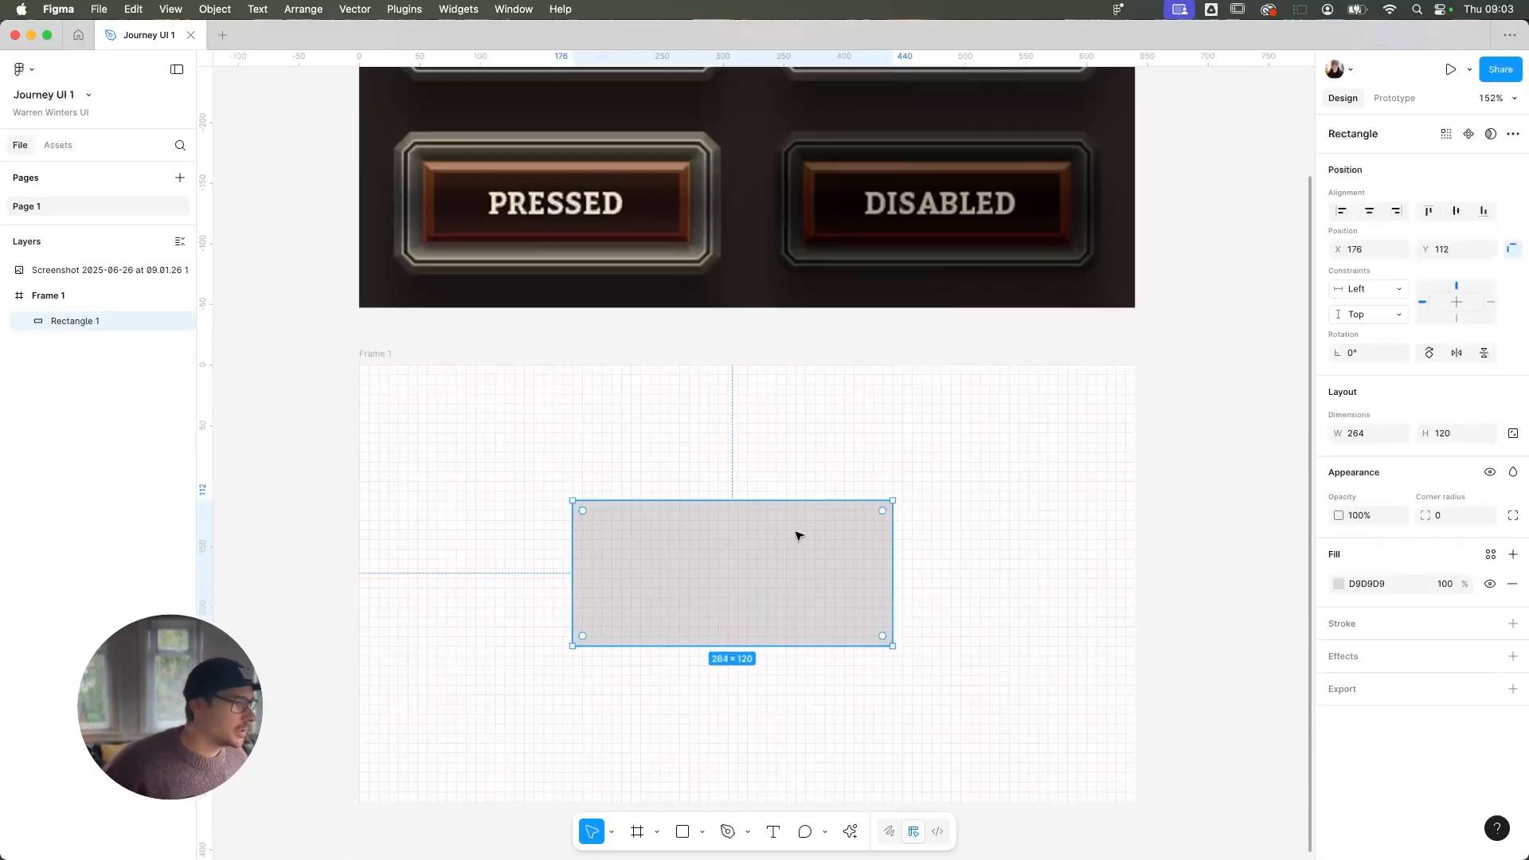
Crop the screenshot to its DEFAULT and HOVER row, about 154 px high, and move it flush against Frame 1's upper edge
{"action": "left_click", "coordinate": [720, 314]}
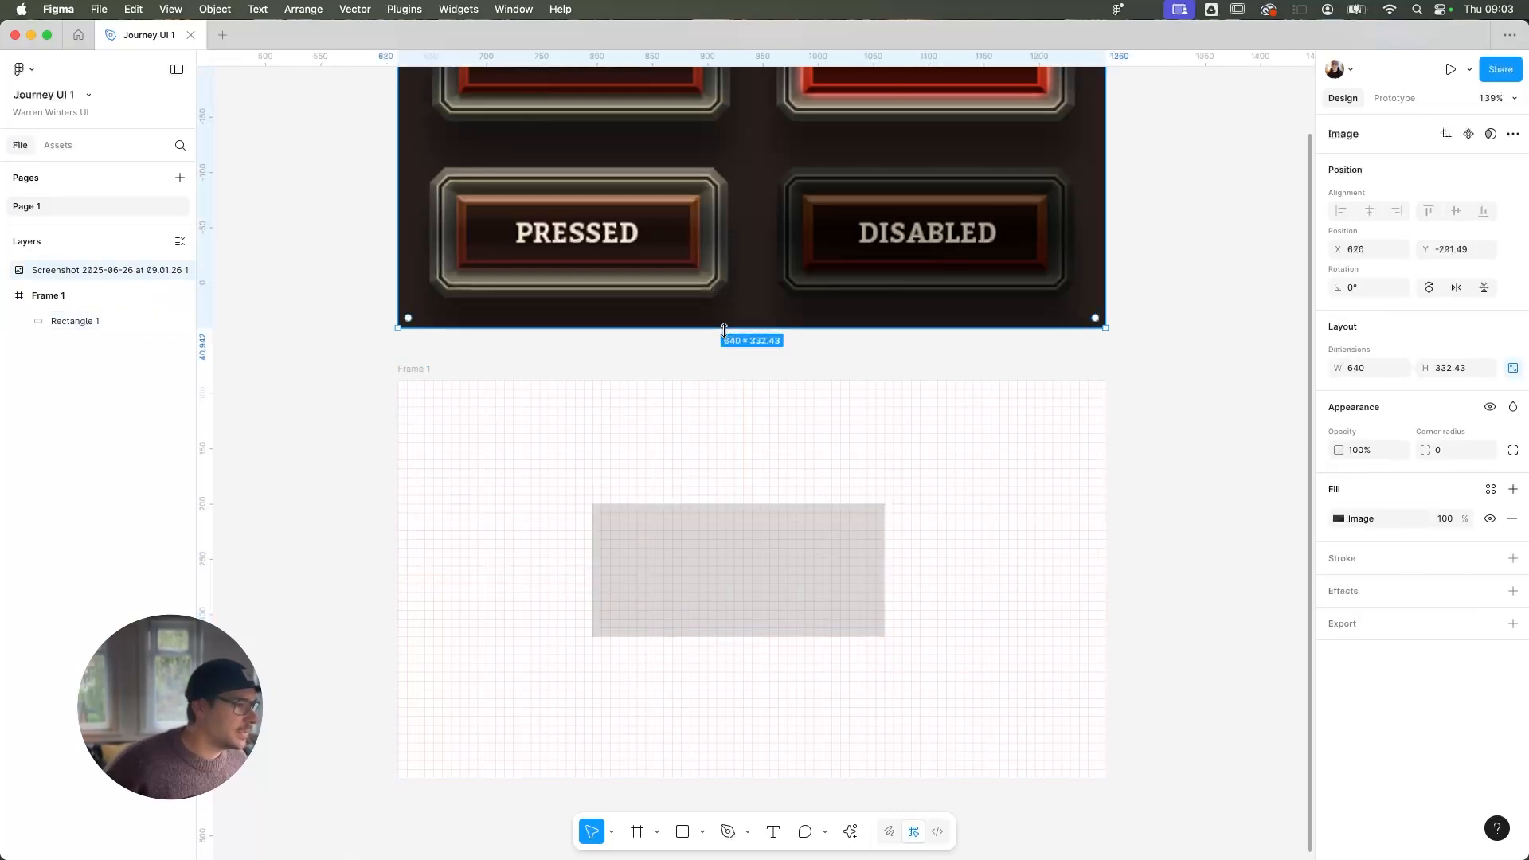
{"action": "left_click_drag", "start_coordinate": [722, 327], "coordinate": [722, 131]}
{"action": "scroll", "coordinate": [722, 132], "scroll_direction": "up", "scroll_amount": 4}
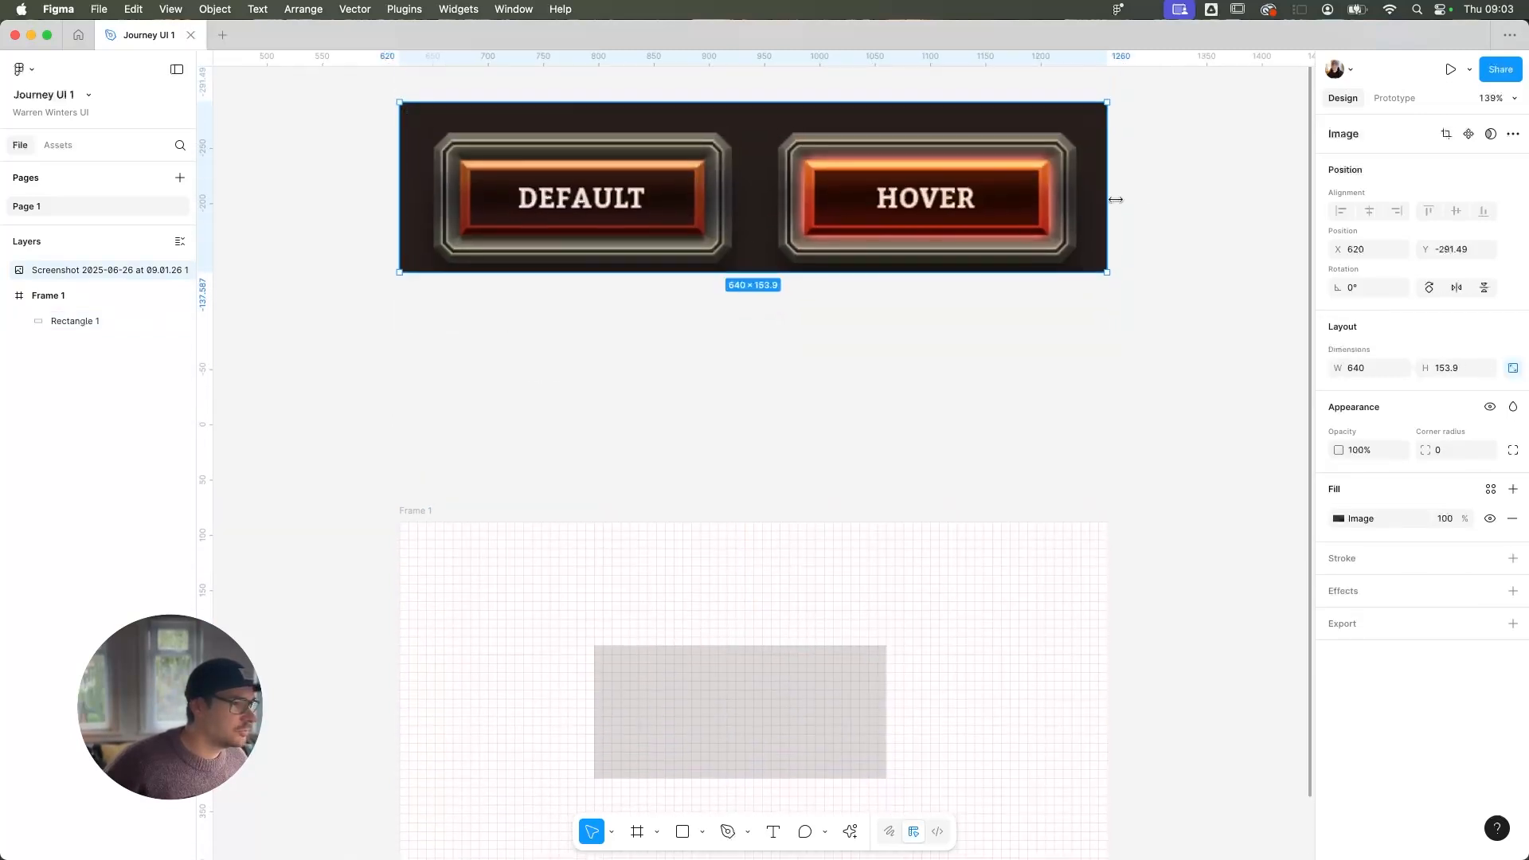
{"action": "left_click_drag", "start_coordinate": [972, 199], "coordinate": [983, 468]}
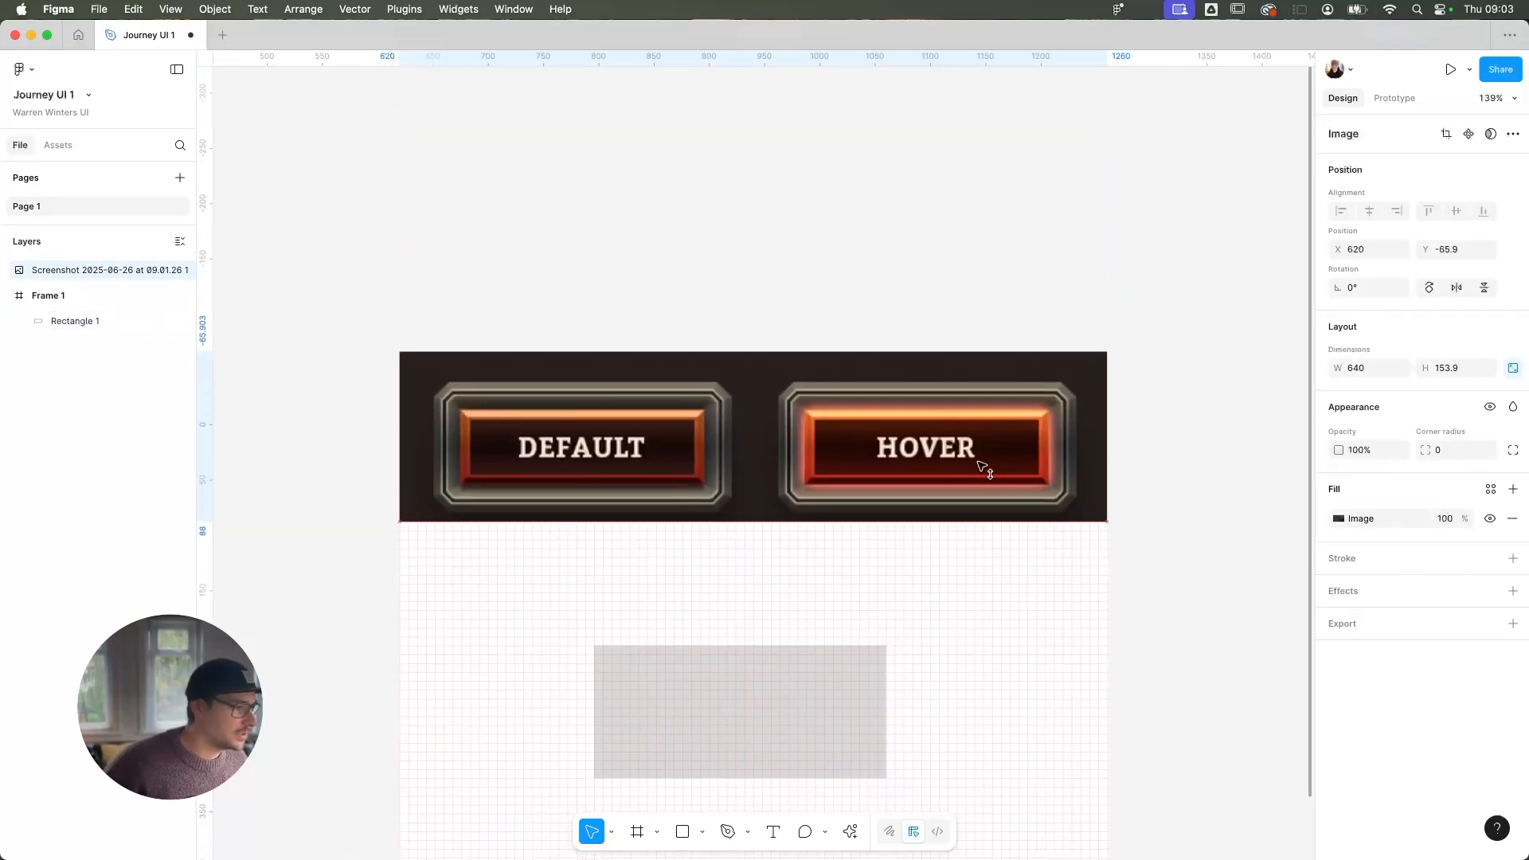
{"action": "scroll", "coordinate": [948, 377], "scroll_direction": "down", "scroll_amount": 1}
{"action": "scroll", "coordinate": [949, 377], "scroll_direction": "down", "scroll_amount": 4}
{"action": "scroll", "coordinate": [748, 277], "scroll_direction": "up", "scroll_amount": 2}
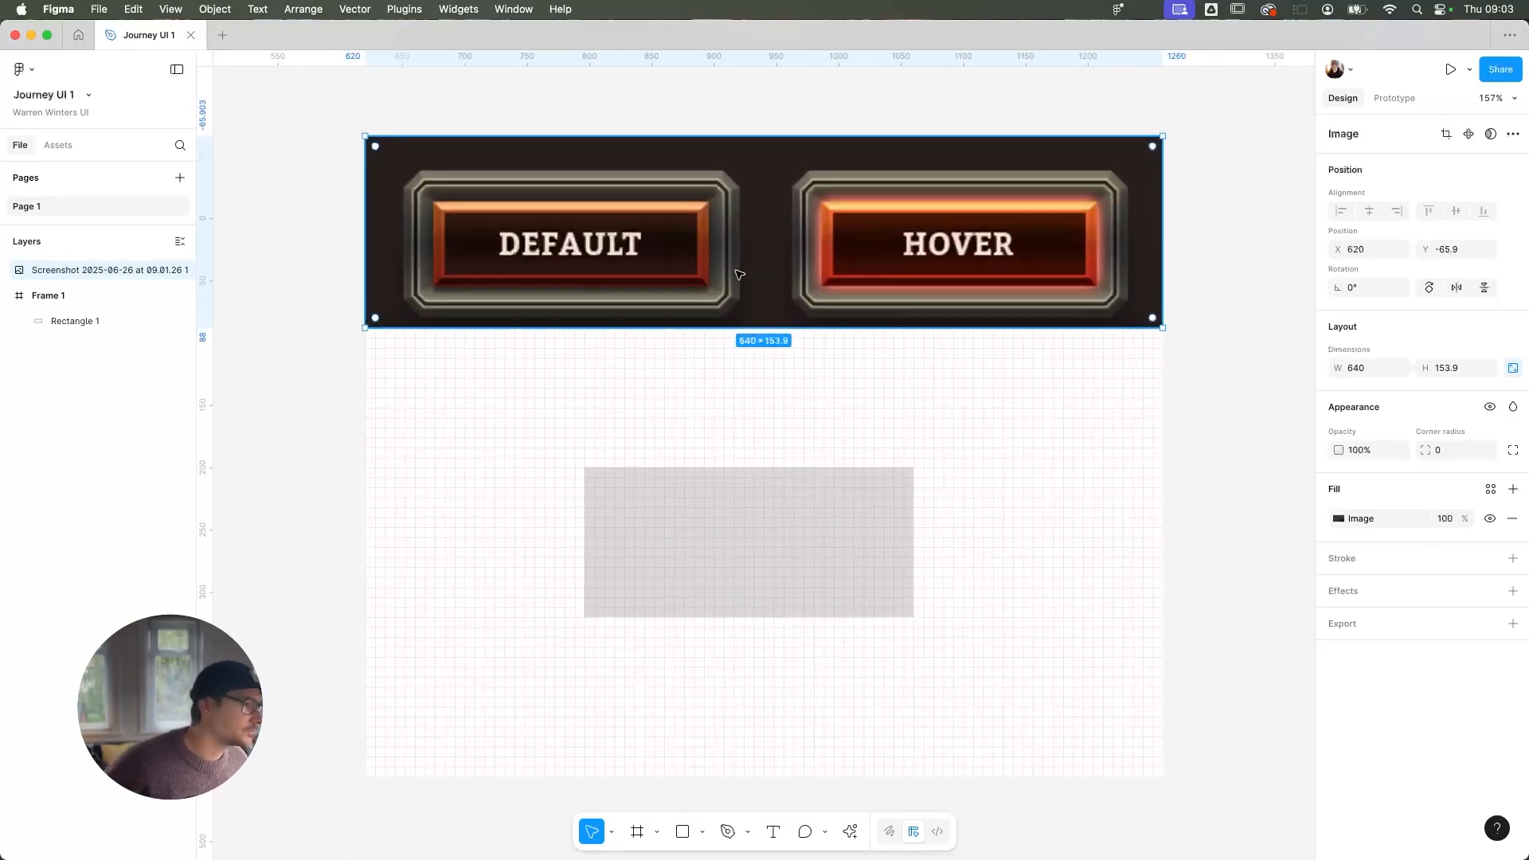
Draw a 16 × 16 px square rotated 45° and centre it on the rectangle's upper-left corner
{"action": "left_click", "coordinate": [702, 831]}
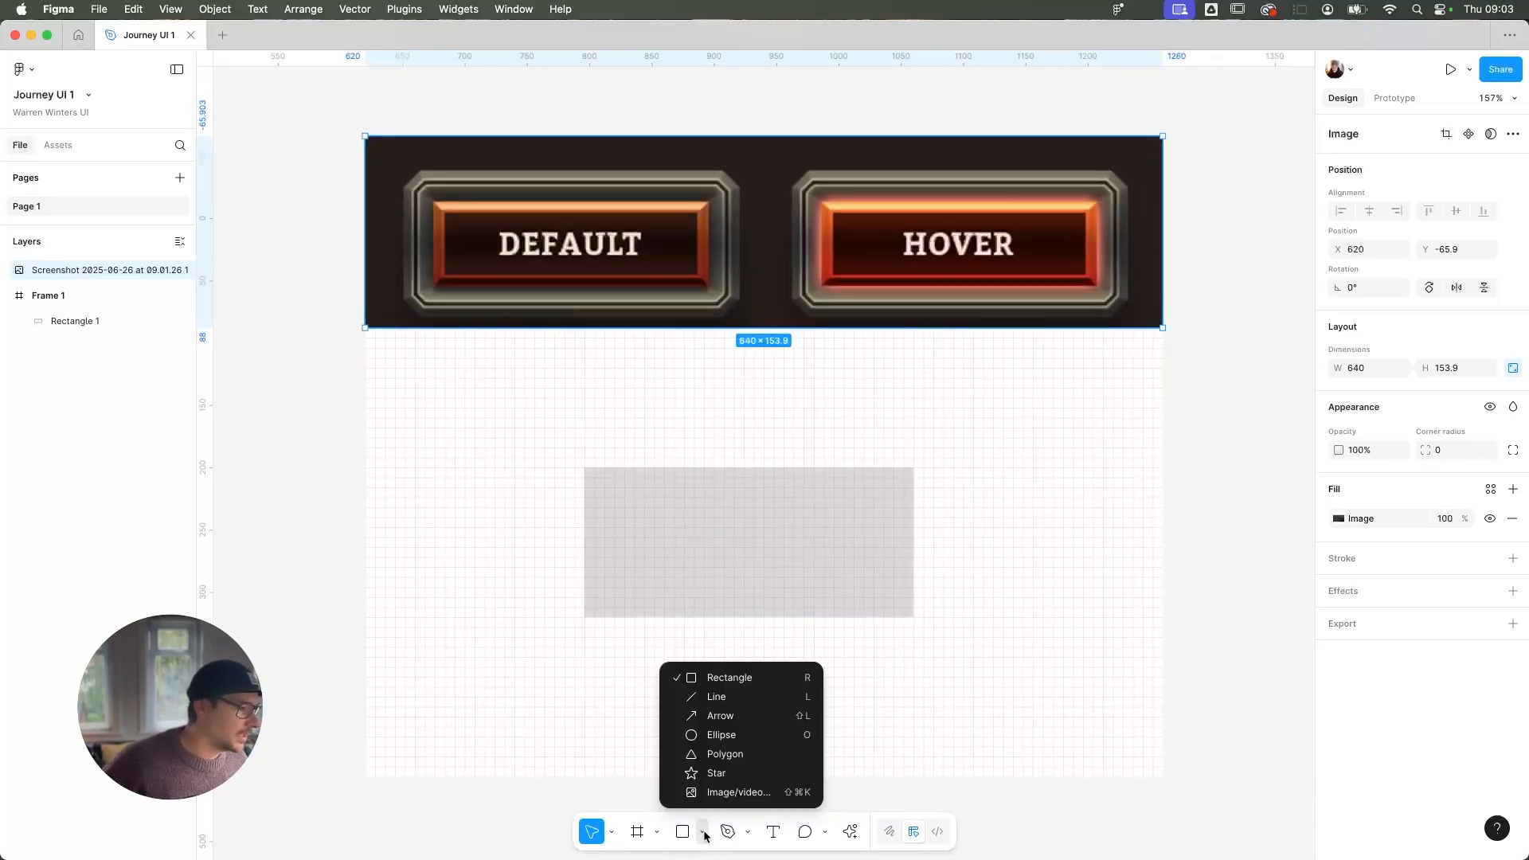
{"action": "left_click", "coordinate": [719, 697]}
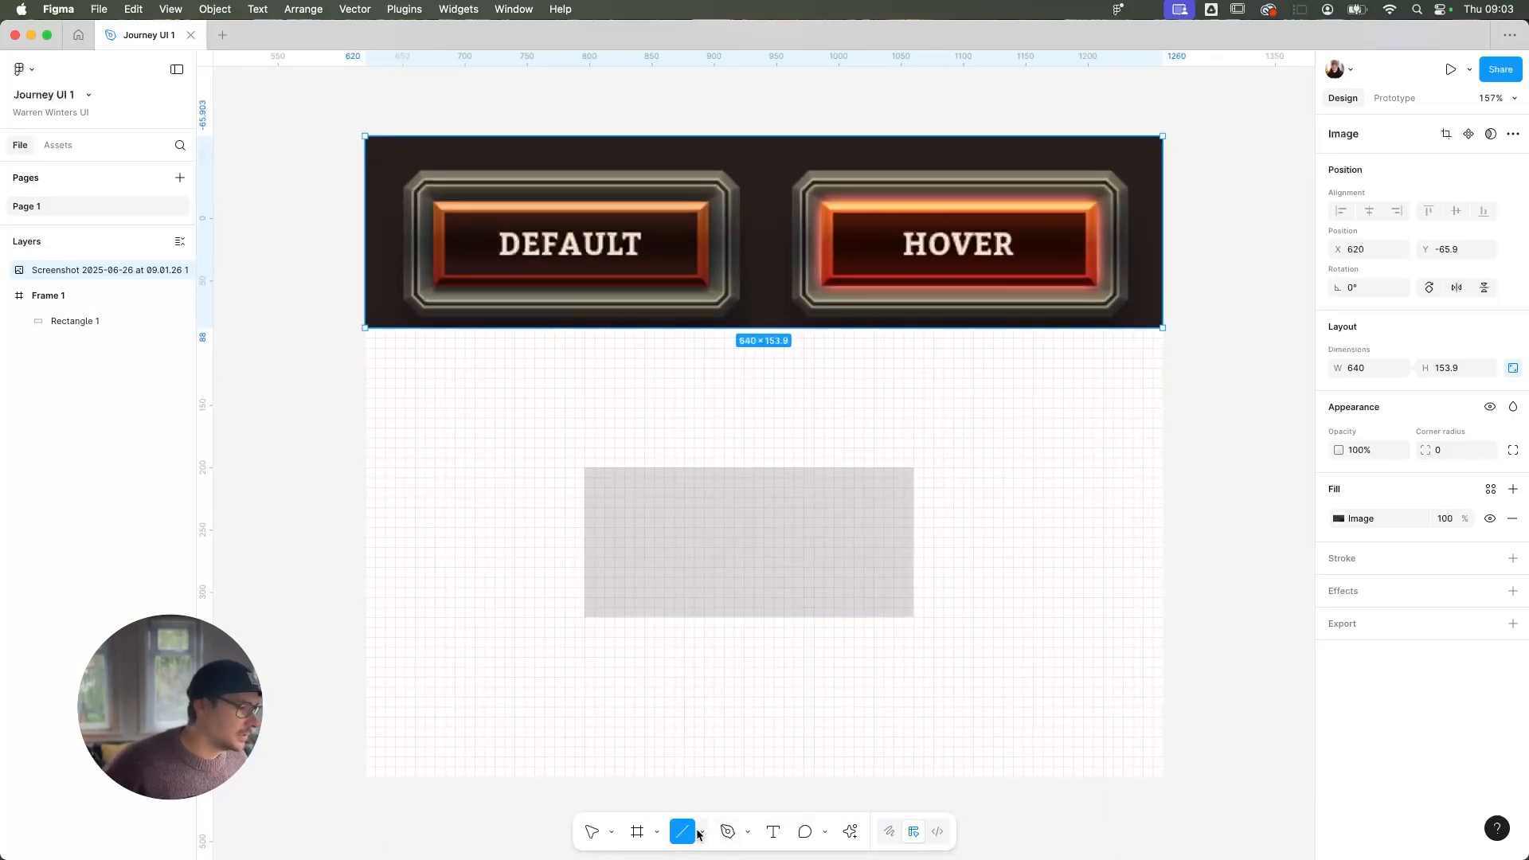
{"action": "left_click", "coordinate": [699, 832]}
{"action": "left_click", "coordinate": [717, 677]}
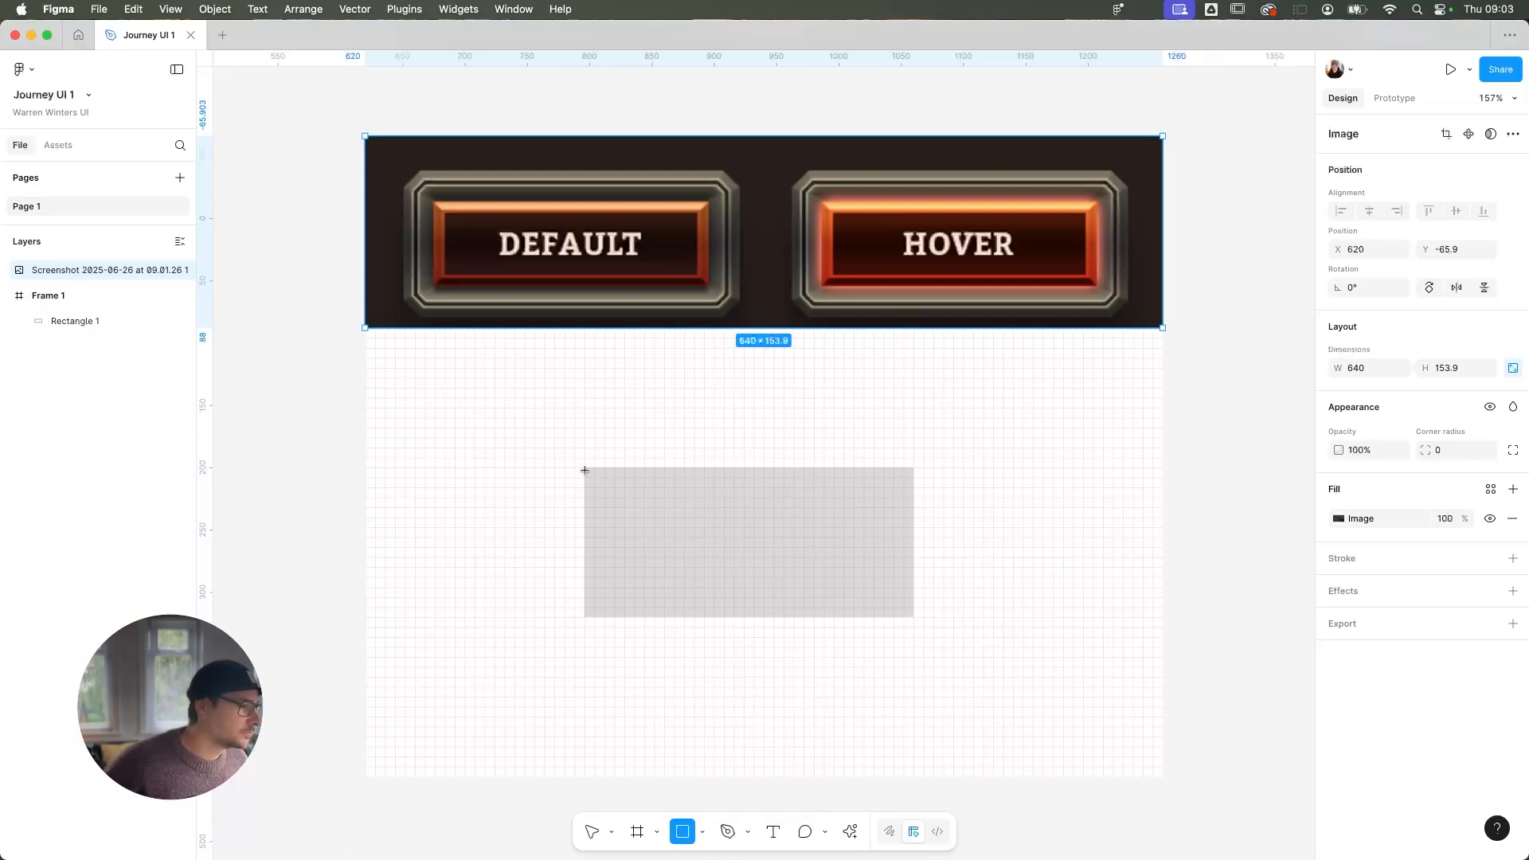
{"action": "mouse_move", "coordinate": [575, 458]}
{"action": "left_mouse_down"}
{"action": "mouse_move", "coordinate": [602, 485]}
{"action": "mouse_move", "coordinate": [563, 469]}
{"action": "left_mouse_up"}
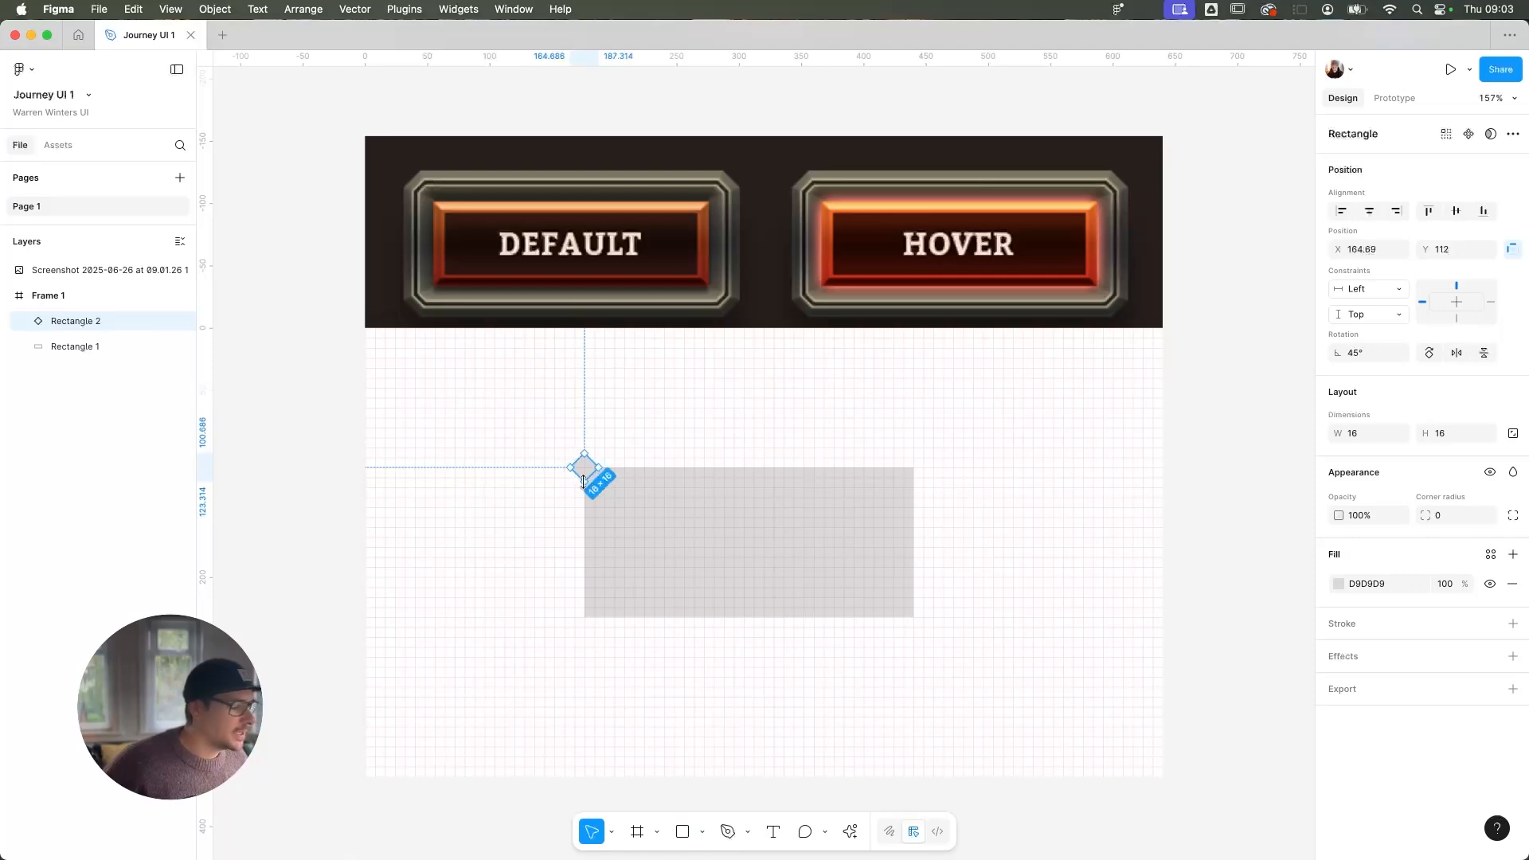
{"action": "scroll", "coordinate": [583, 481], "scroll_direction": "up", "scroll_amount": 5}
{"action": "scroll", "coordinate": [583, 481], "scroll_direction": "up", "scroll_amount": 5}
{"action": "scroll", "coordinate": [583, 483], "scroll_direction": "down", "scroll_amount": 8}
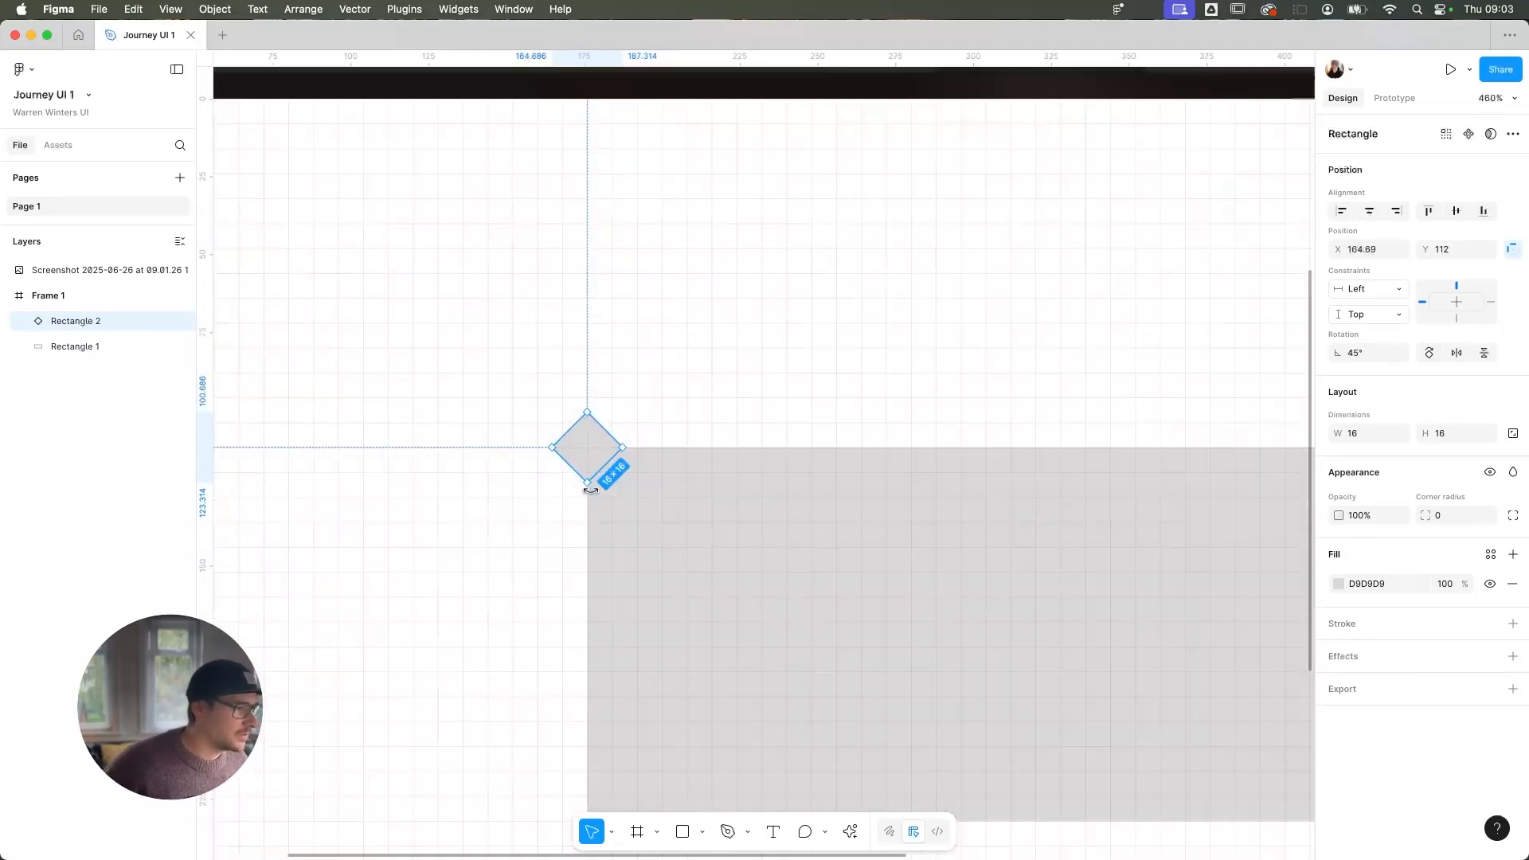
{"action": "left_click_drag", "start_coordinate": [642, 540], "coordinate": [543, 526]}
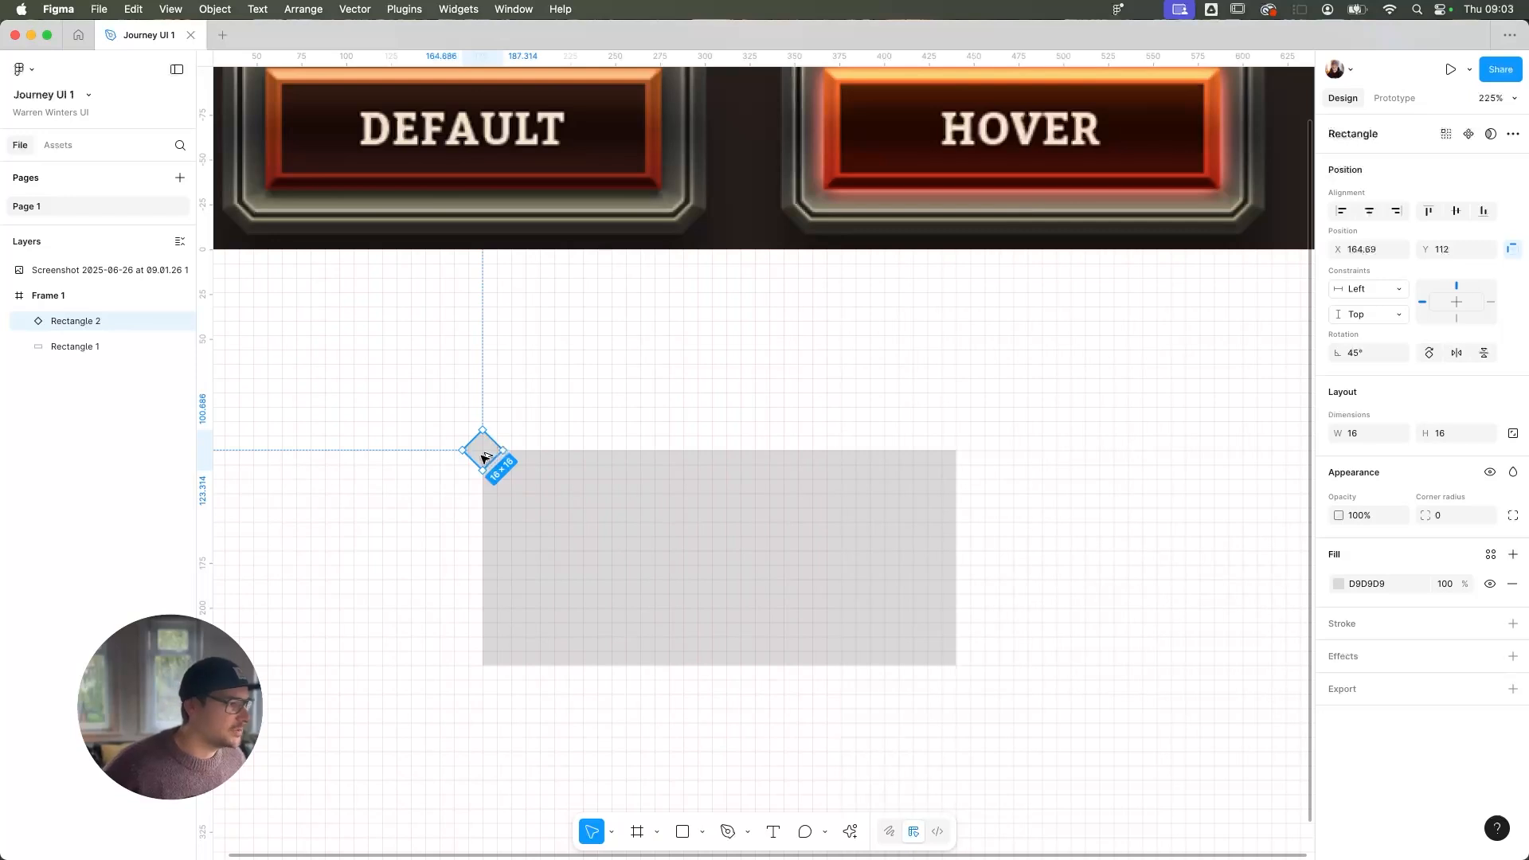
Duplicate the rotated square onto the rectangle's other three corners
{"action": "left_click_drag", "start_coordinate": [485, 452], "coordinate": [964, 463]}
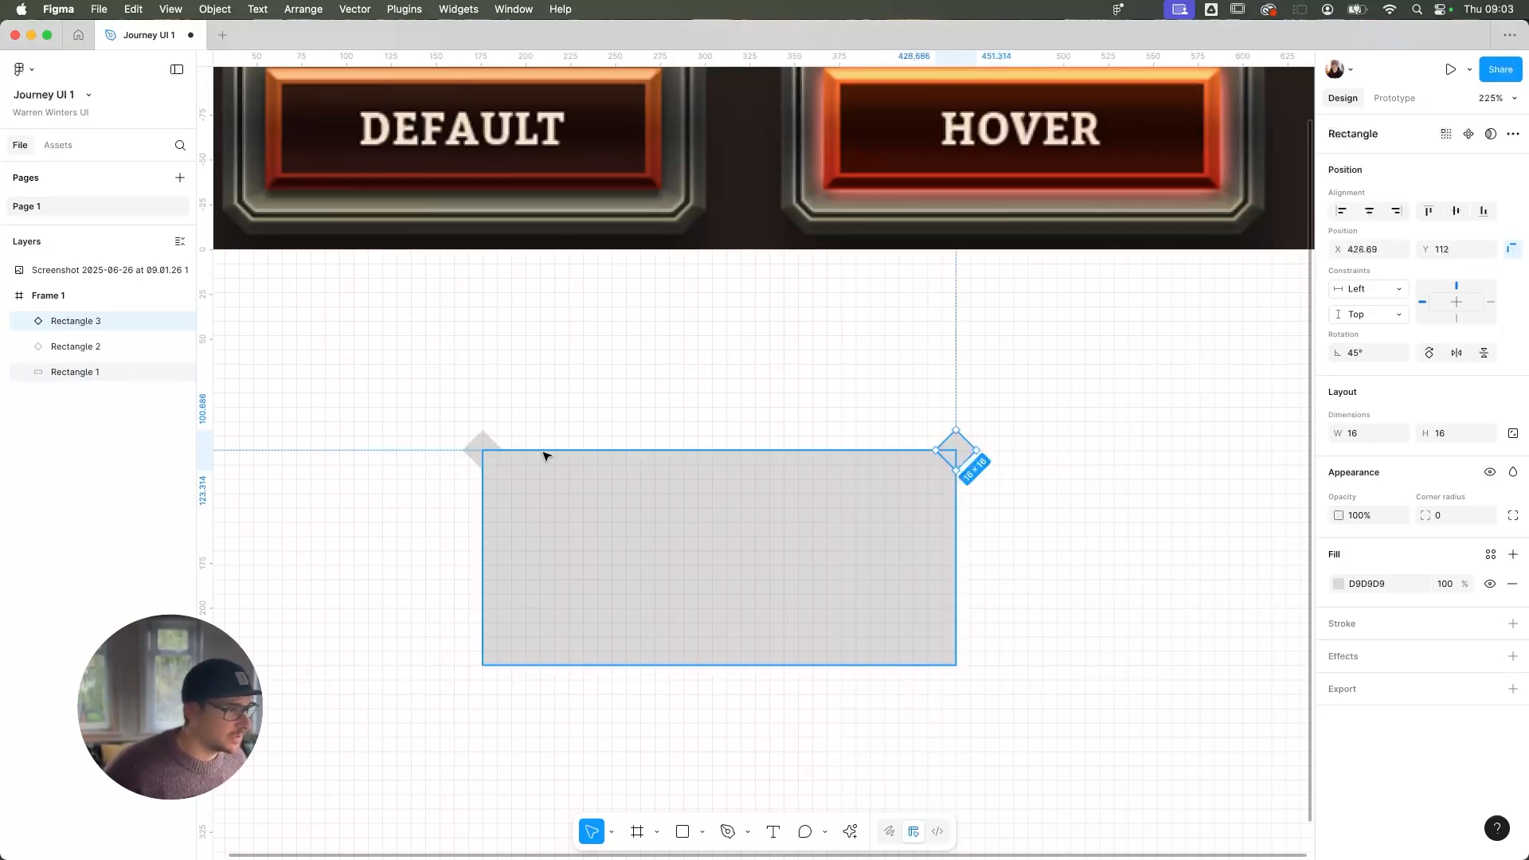
{"action": "left_click", "coordinate": [476, 458], "text": "shift"}
{"action": "left_click_drag", "start_coordinate": [482, 458], "coordinate": [499, 657]}
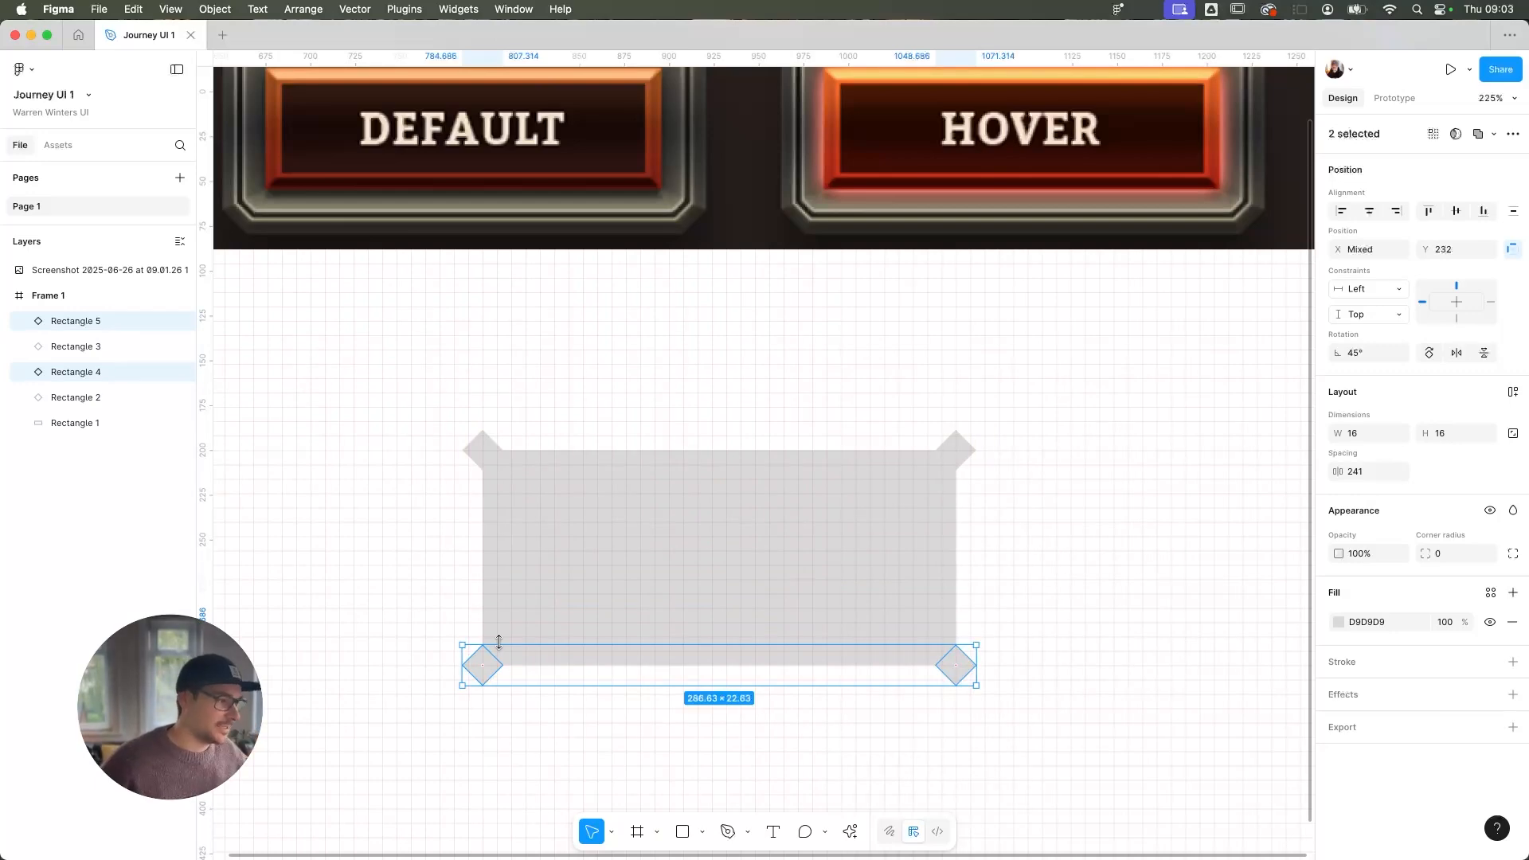
{"action": "scroll", "coordinate": [996, 438], "scroll_direction": "down", "scroll_amount": 2}
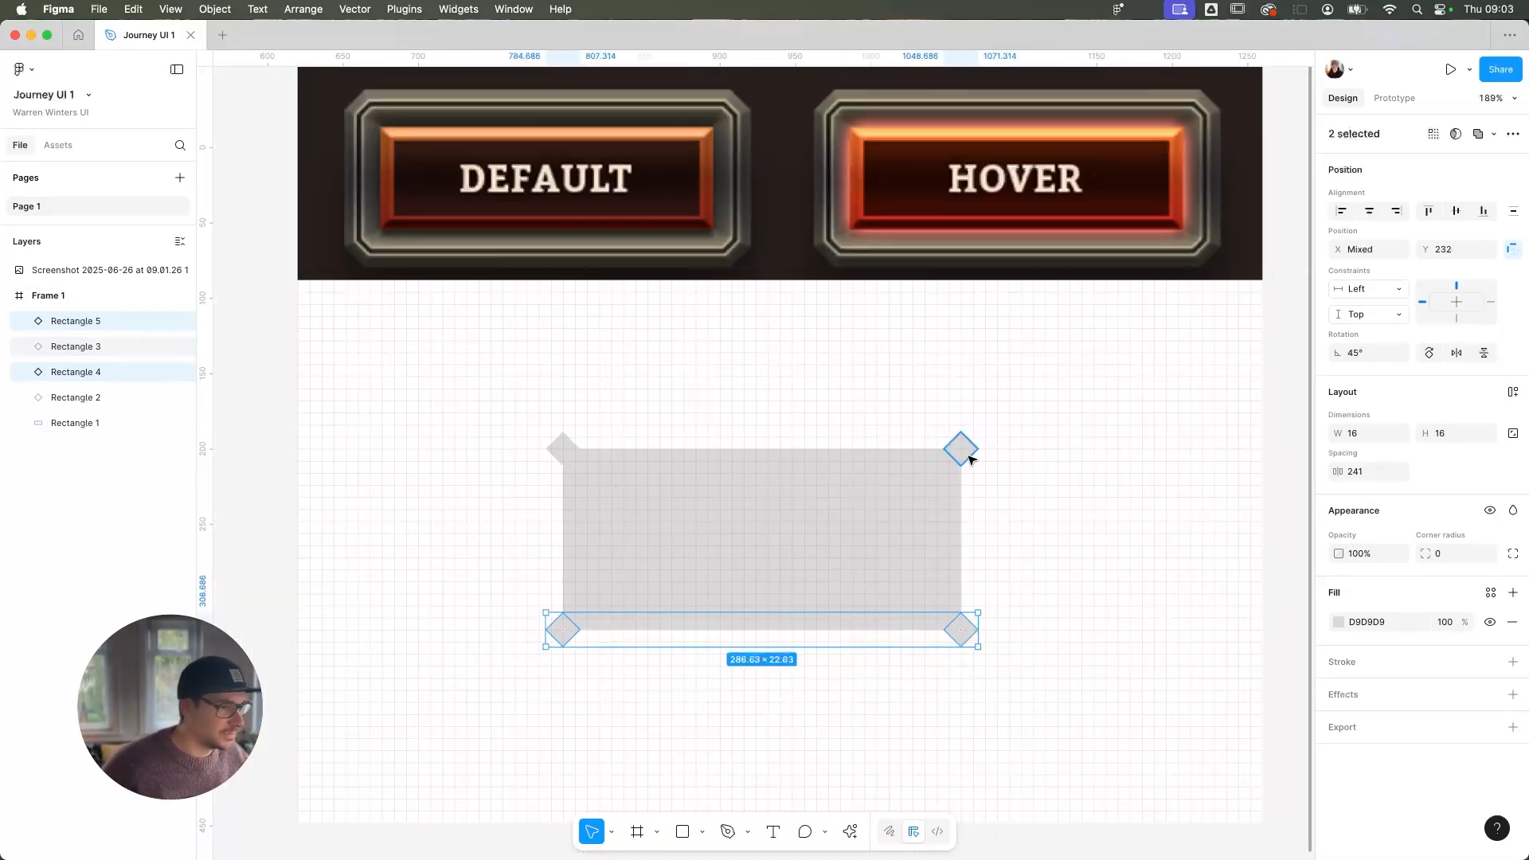
{"action": "left_click", "coordinate": [971, 457]}
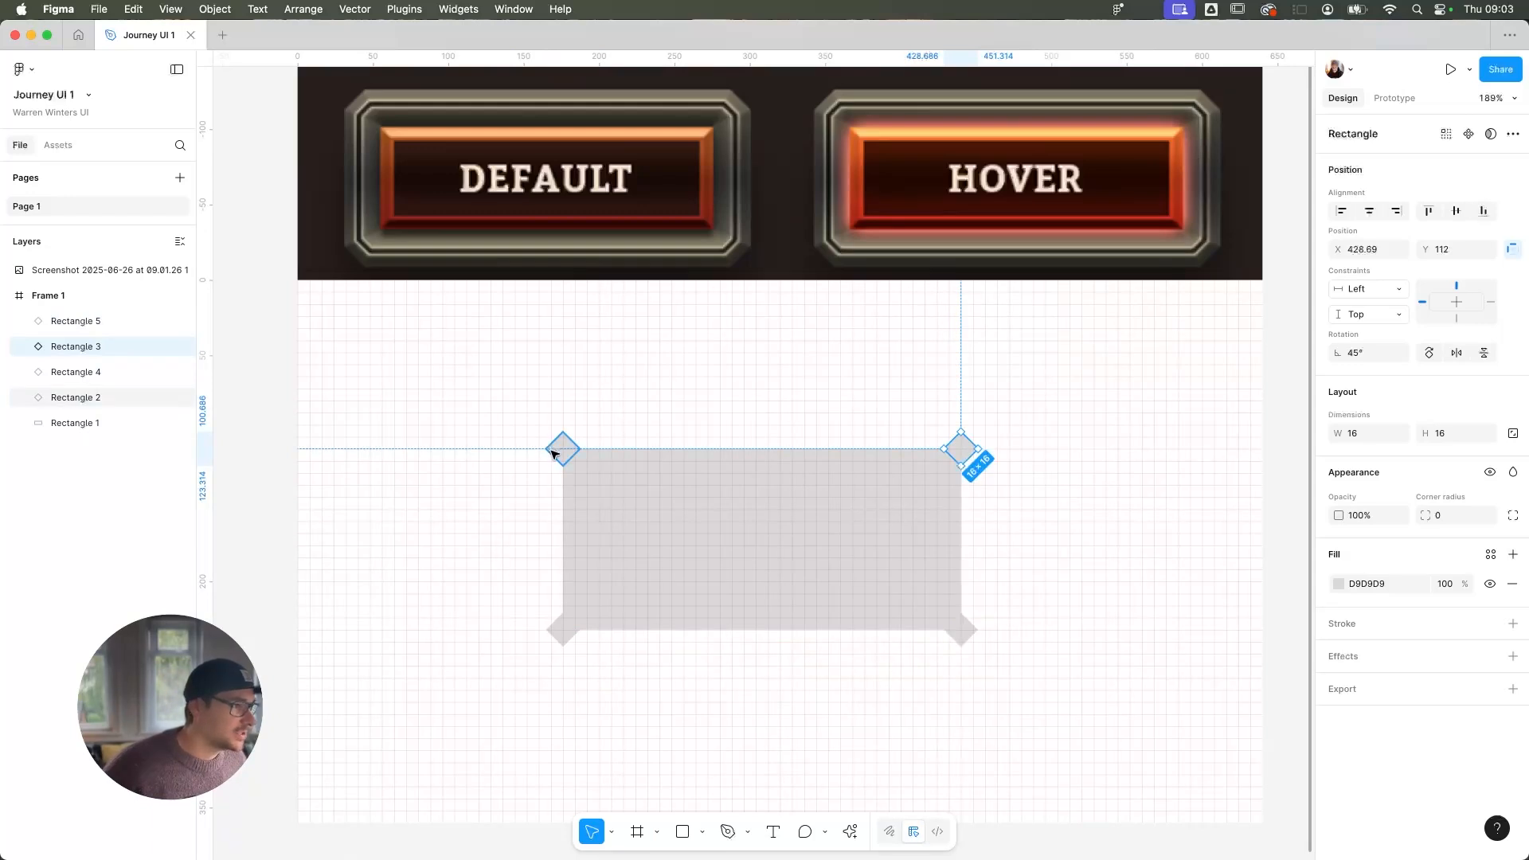
{"action": "left_click", "coordinate": [555, 451], "text": "shift"}
{"action": "left_click", "coordinate": [563, 626], "text": "shift"}
{"action": "left_click", "coordinate": [967, 635], "text": "shift"}
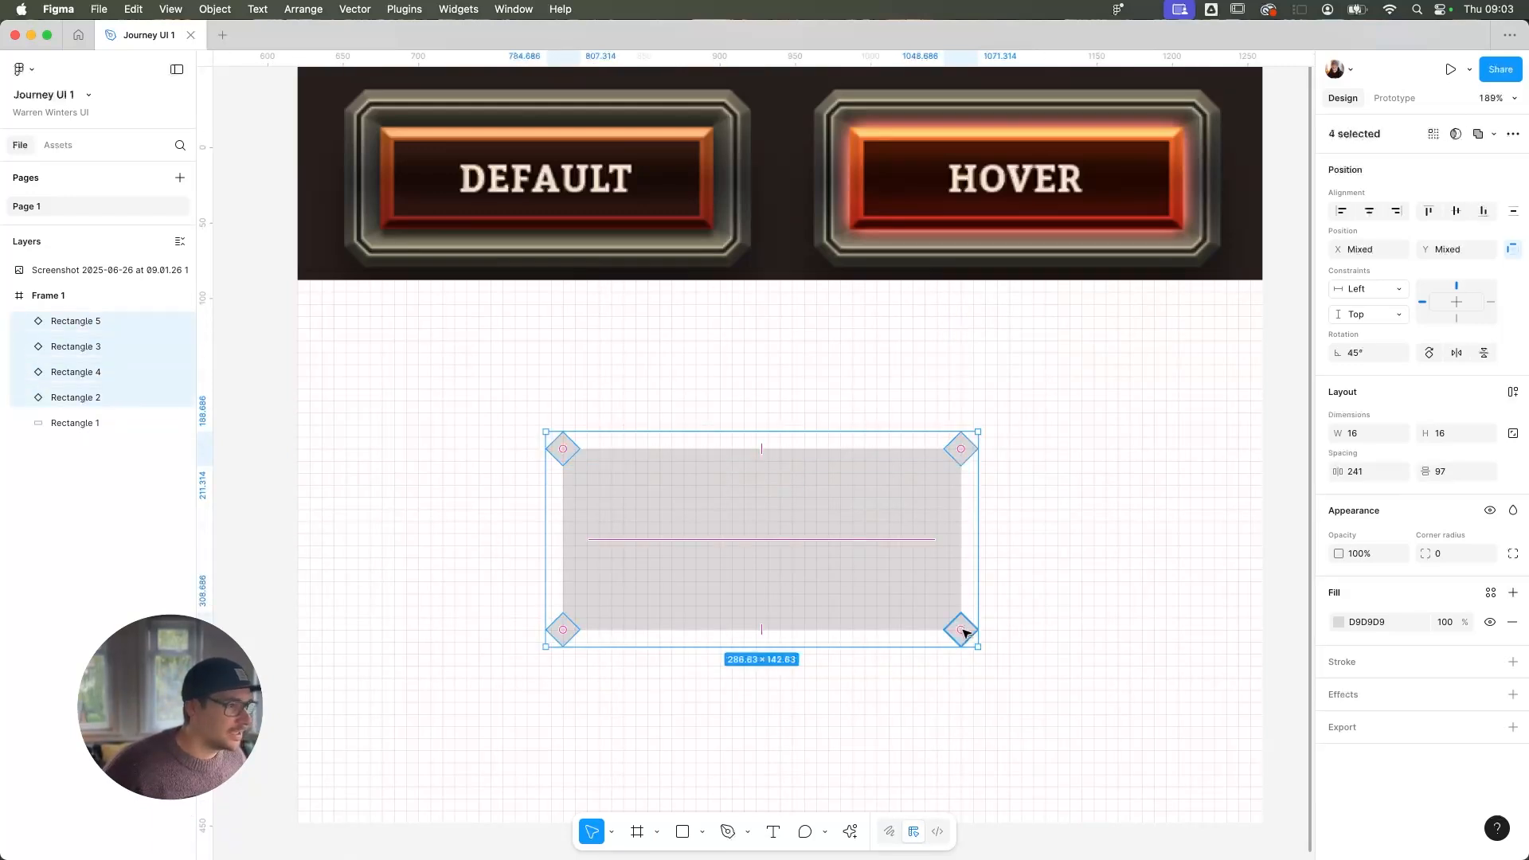
{"action": "left_click", "coordinate": [1037, 607]}
Try the lower-right diamond in front of the DEFAULT button's lower-right corner to compare the corner cut, and undo the move
{"action": "left_click_drag", "start_coordinate": [962, 628], "coordinate": [739, 251]}
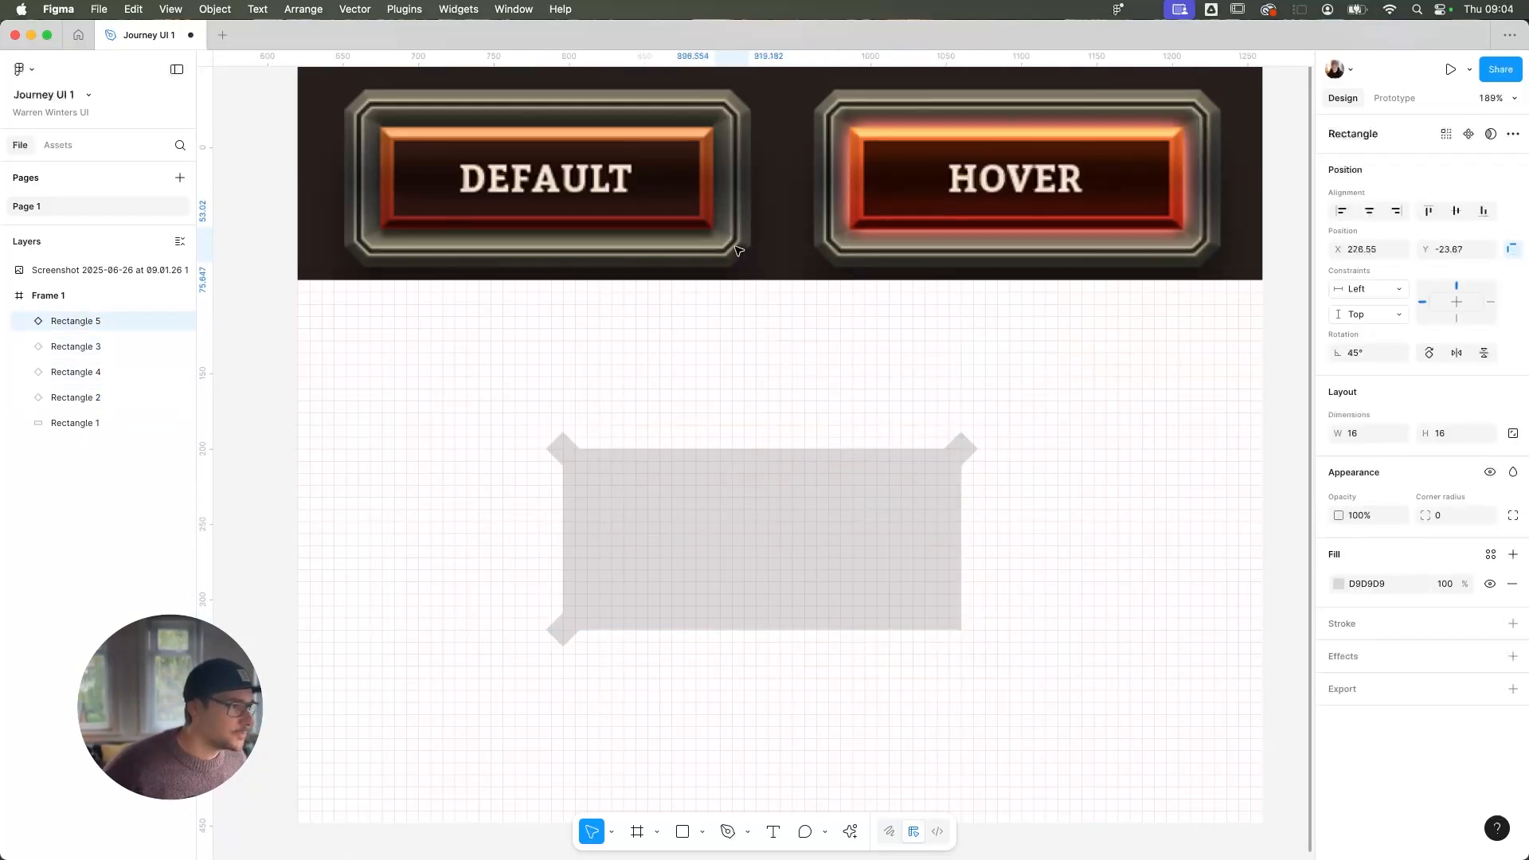
{"action": "key", "text": "]"}
{"action": "scroll", "coordinate": [742, 218], "scroll_direction": "up", "scroll_amount": 5}
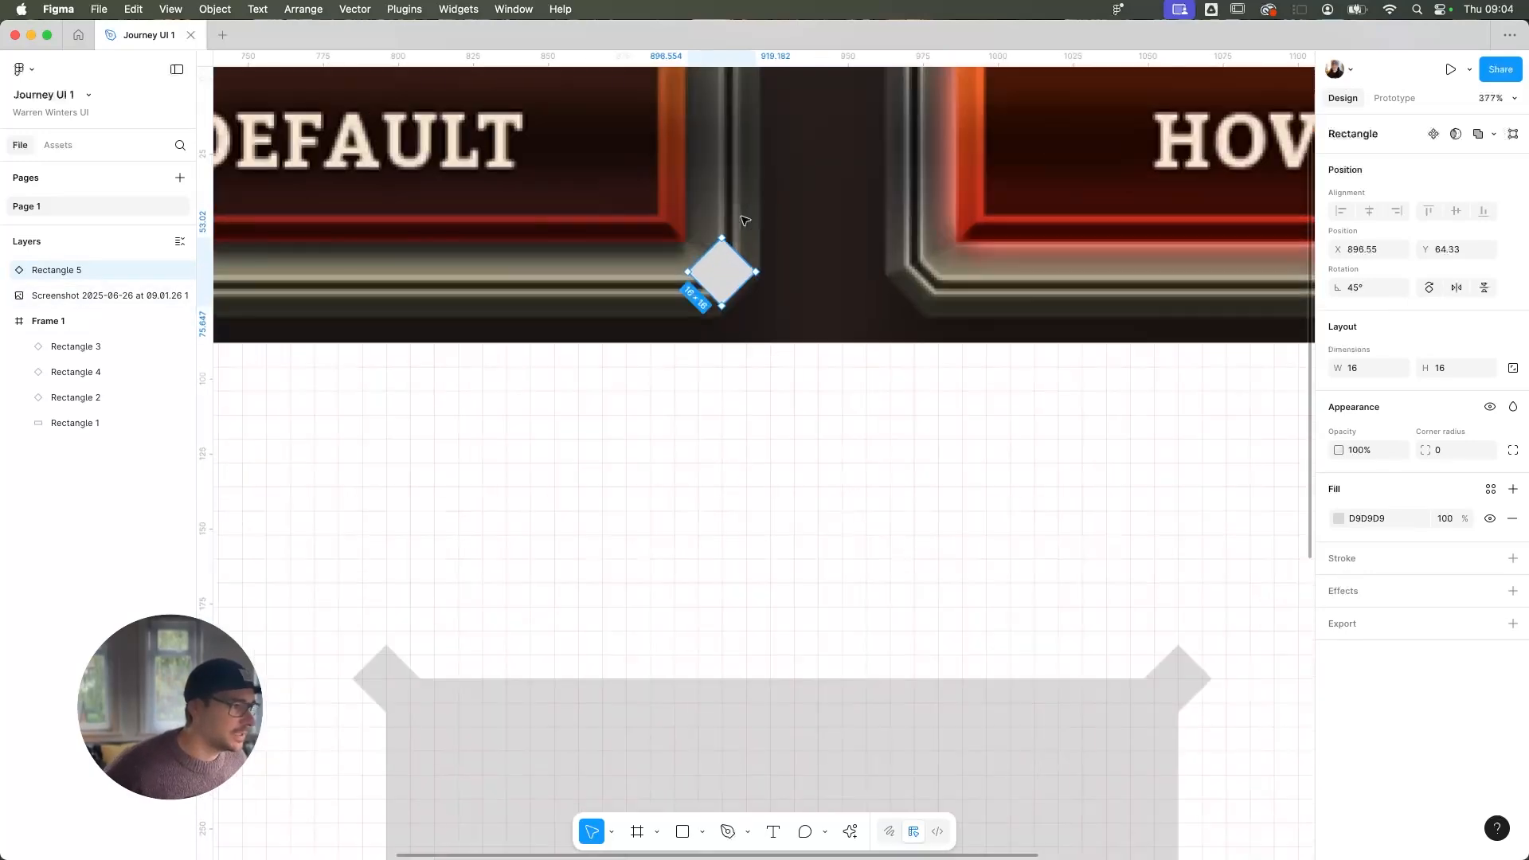
{"action": "left_click_drag", "start_coordinate": [728, 287], "coordinate": [731, 295]}
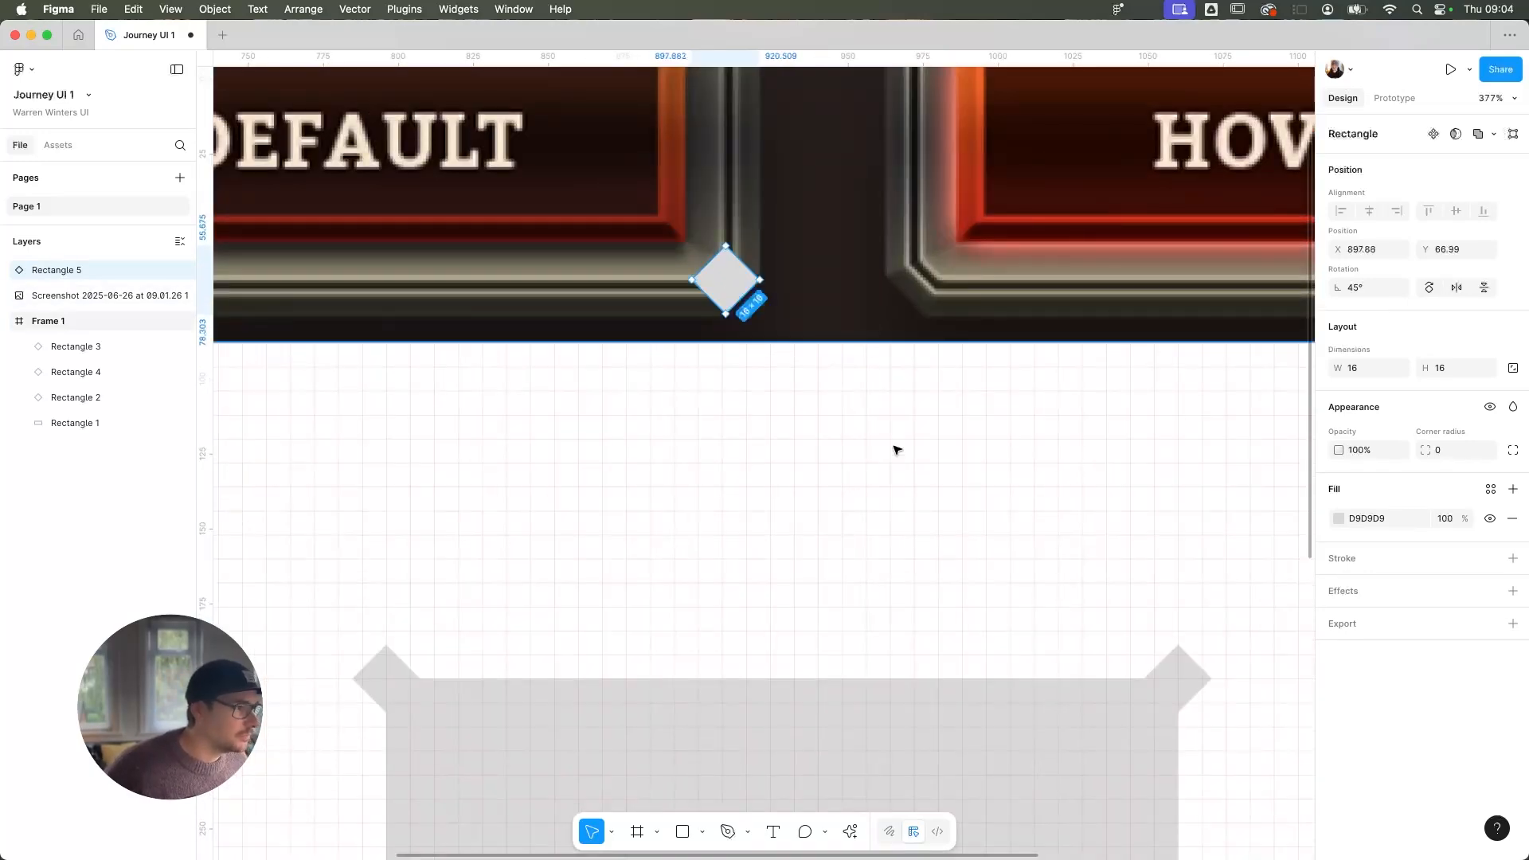
{"action": "key", "text": "super+z"}
{"action": "key", "text": "super+z"}
{"action": "scroll", "coordinate": [923, 483], "scroll_direction": "down", "scroll_amount": 8}
{"action": "key", "text": "super+z"}
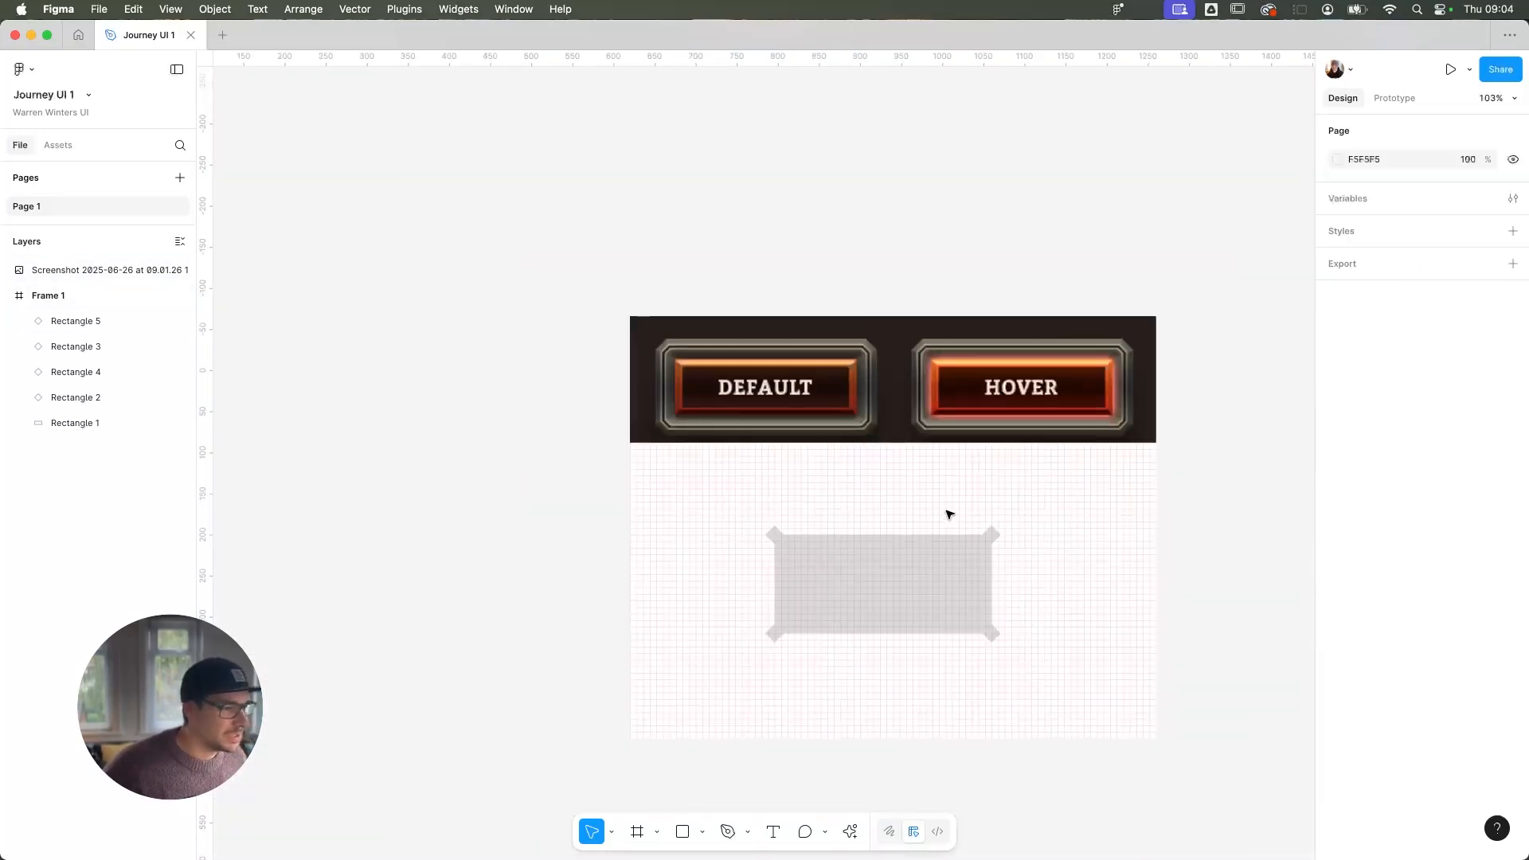
Subtract the four rotated corner squares from the base rectangle to give it chamfered corners
{"action": "scroll", "coordinate": [955, 526], "scroll_direction": "up", "scroll_amount": 8}
{"action": "scroll", "coordinate": [979, 566], "scroll_direction": "down", "scroll_amount": 3}
{"action": "left_click", "coordinate": [1094, 273]}
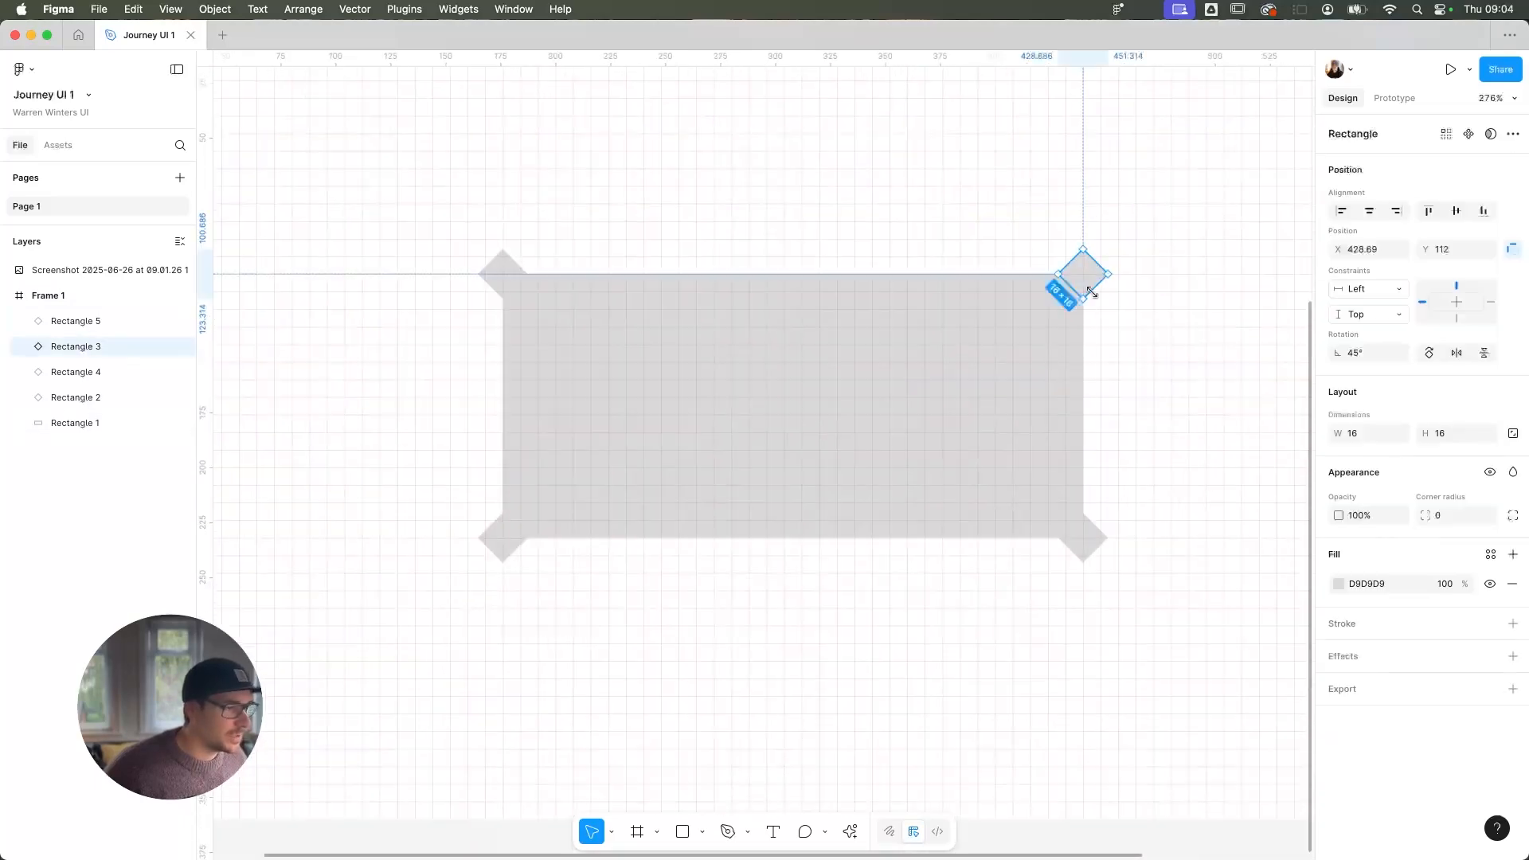
{"action": "left_click", "coordinate": [1099, 540]}
{"action": "left_click", "coordinate": [1080, 269], "text": "shift"}
{"action": "left_click", "coordinate": [514, 277], "text": "shift"}
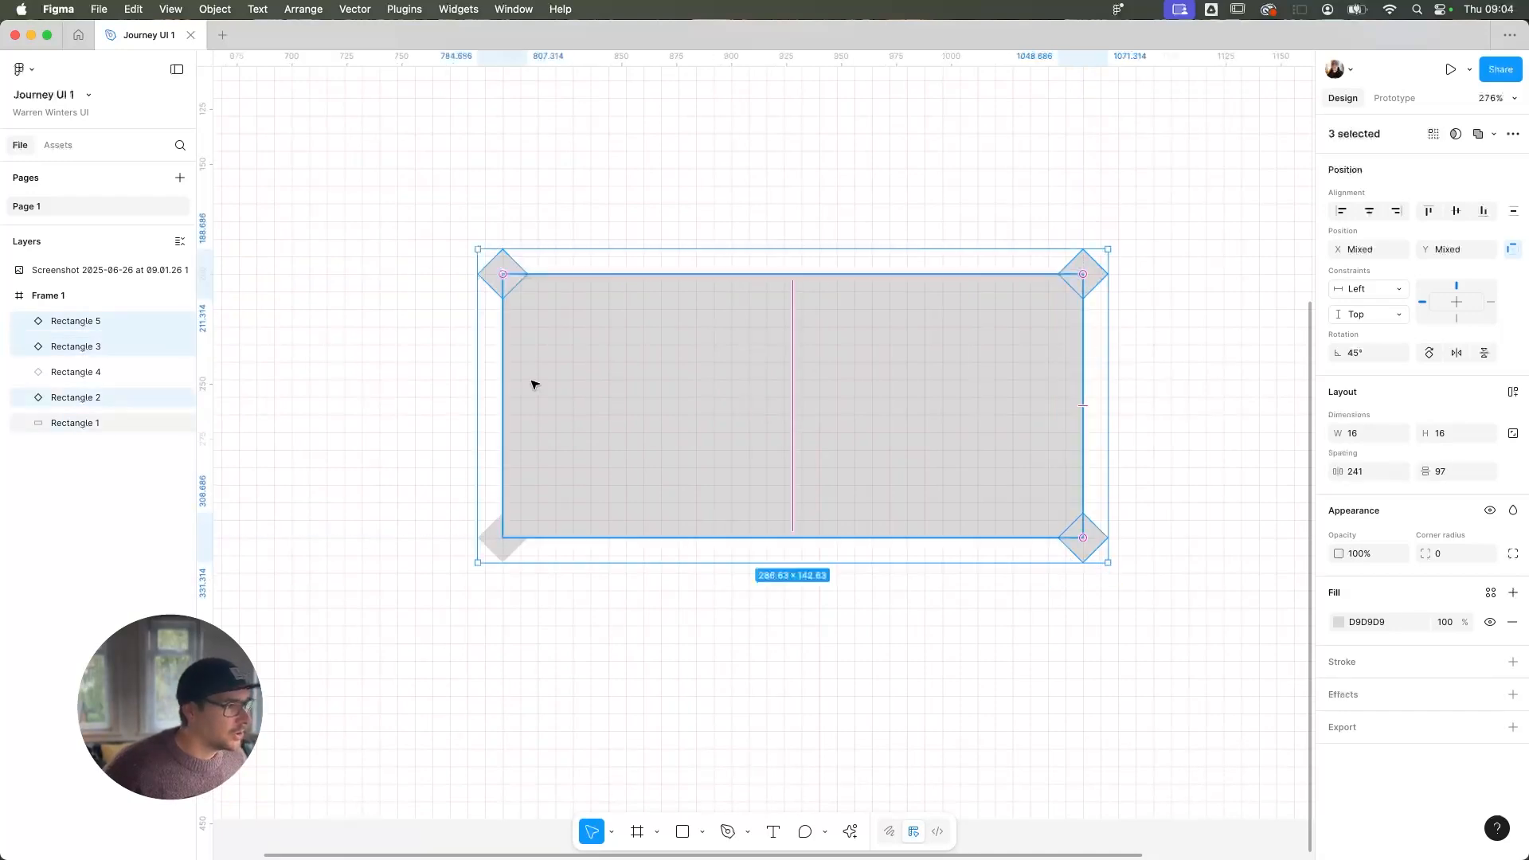
{"action": "left_click", "coordinate": [509, 535], "text": "shift"}
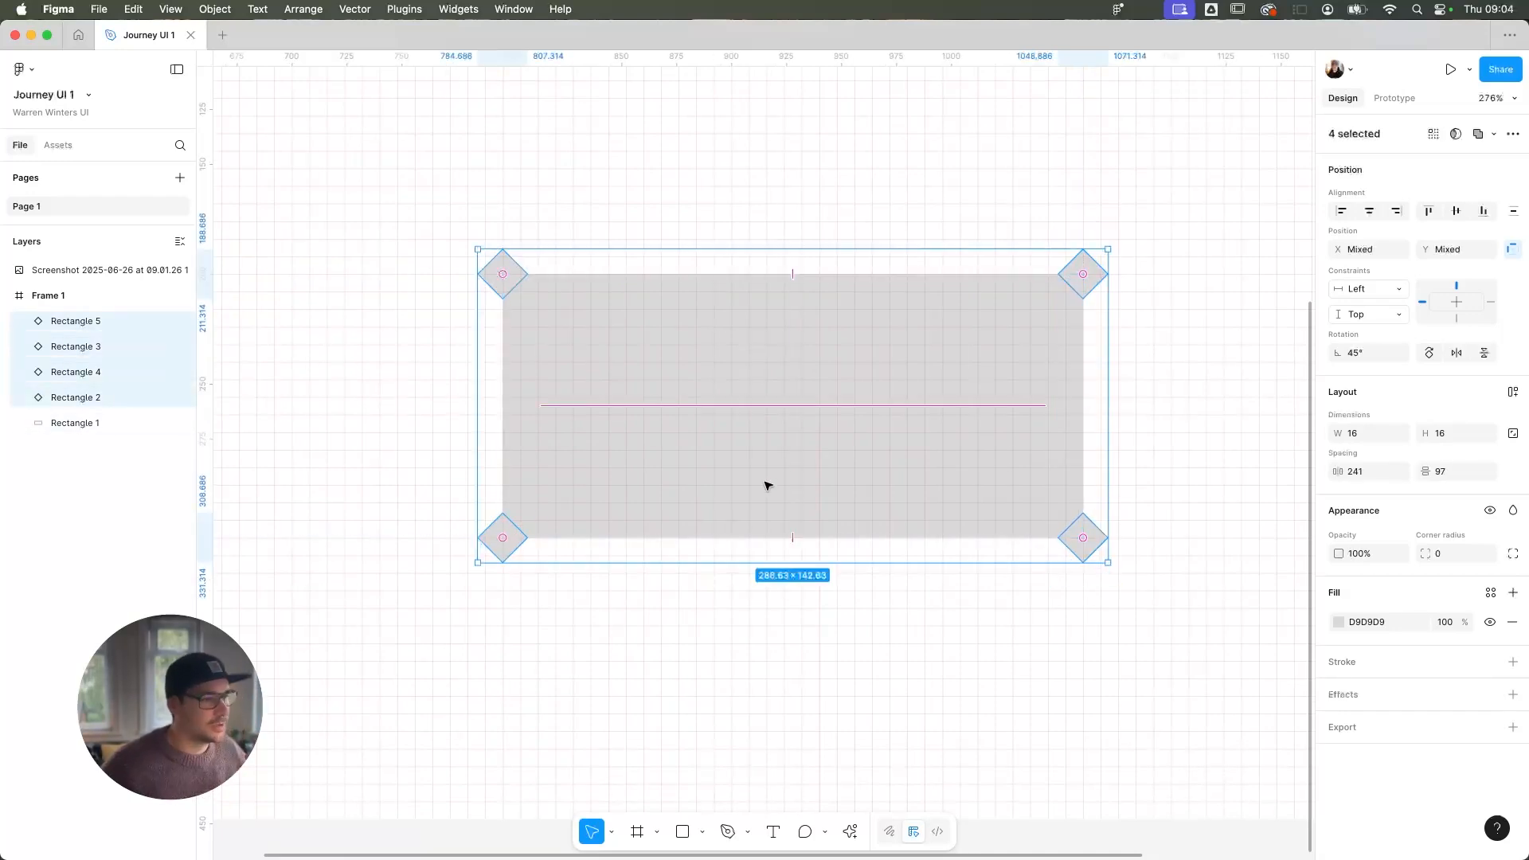
{"action": "left_click", "coordinate": [980, 484], "text": "shift"}
{"action": "left_click", "coordinate": [1494, 134]}
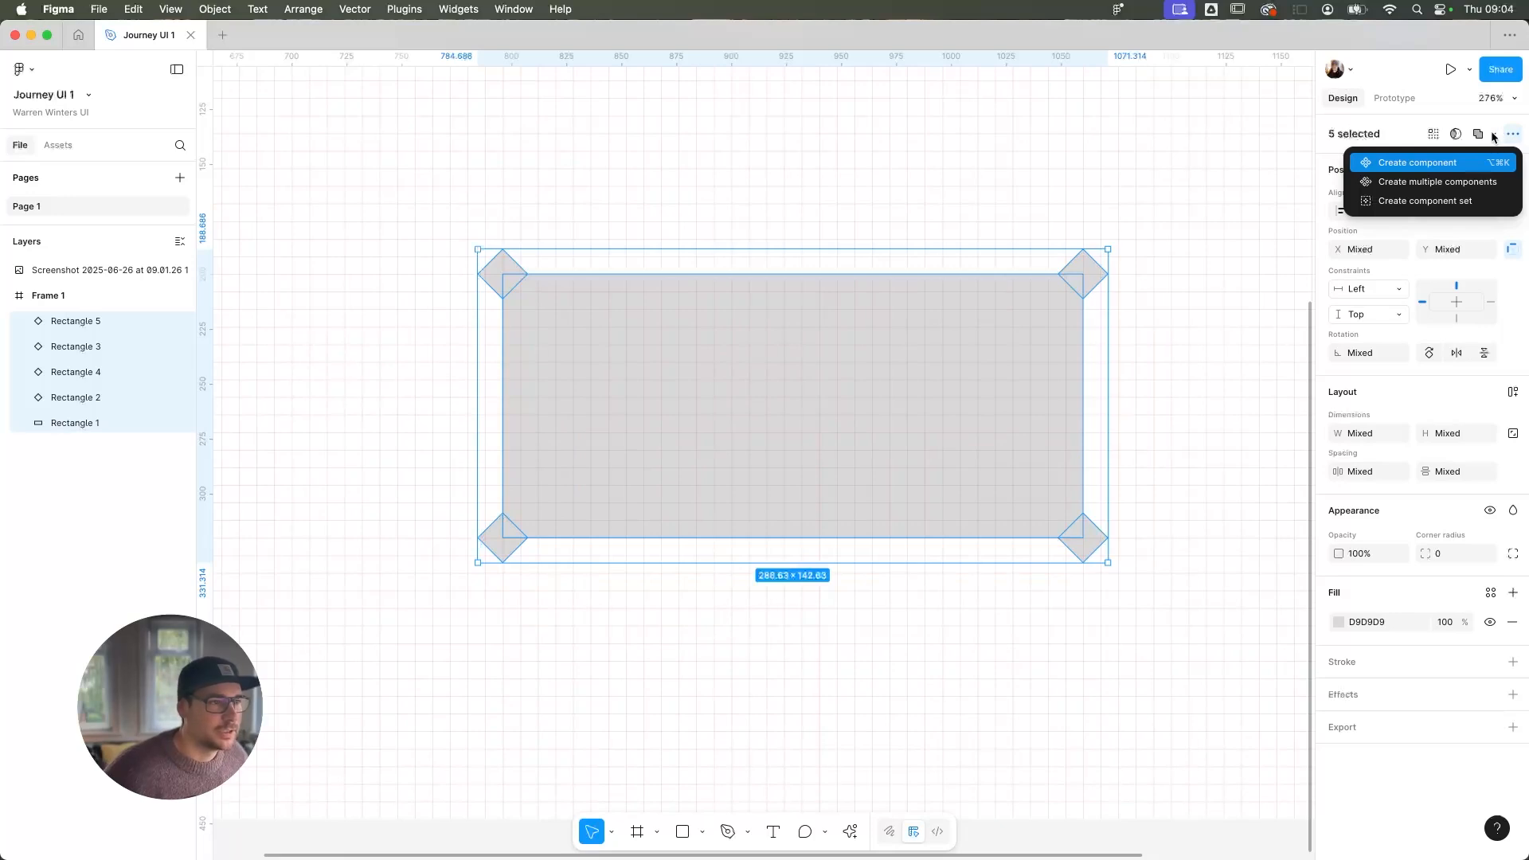
{"action": "left_click", "coordinate": [1495, 134]}
{"action": "left_click", "coordinate": [1495, 133]}
{"action": "key", "text": "super+z"}
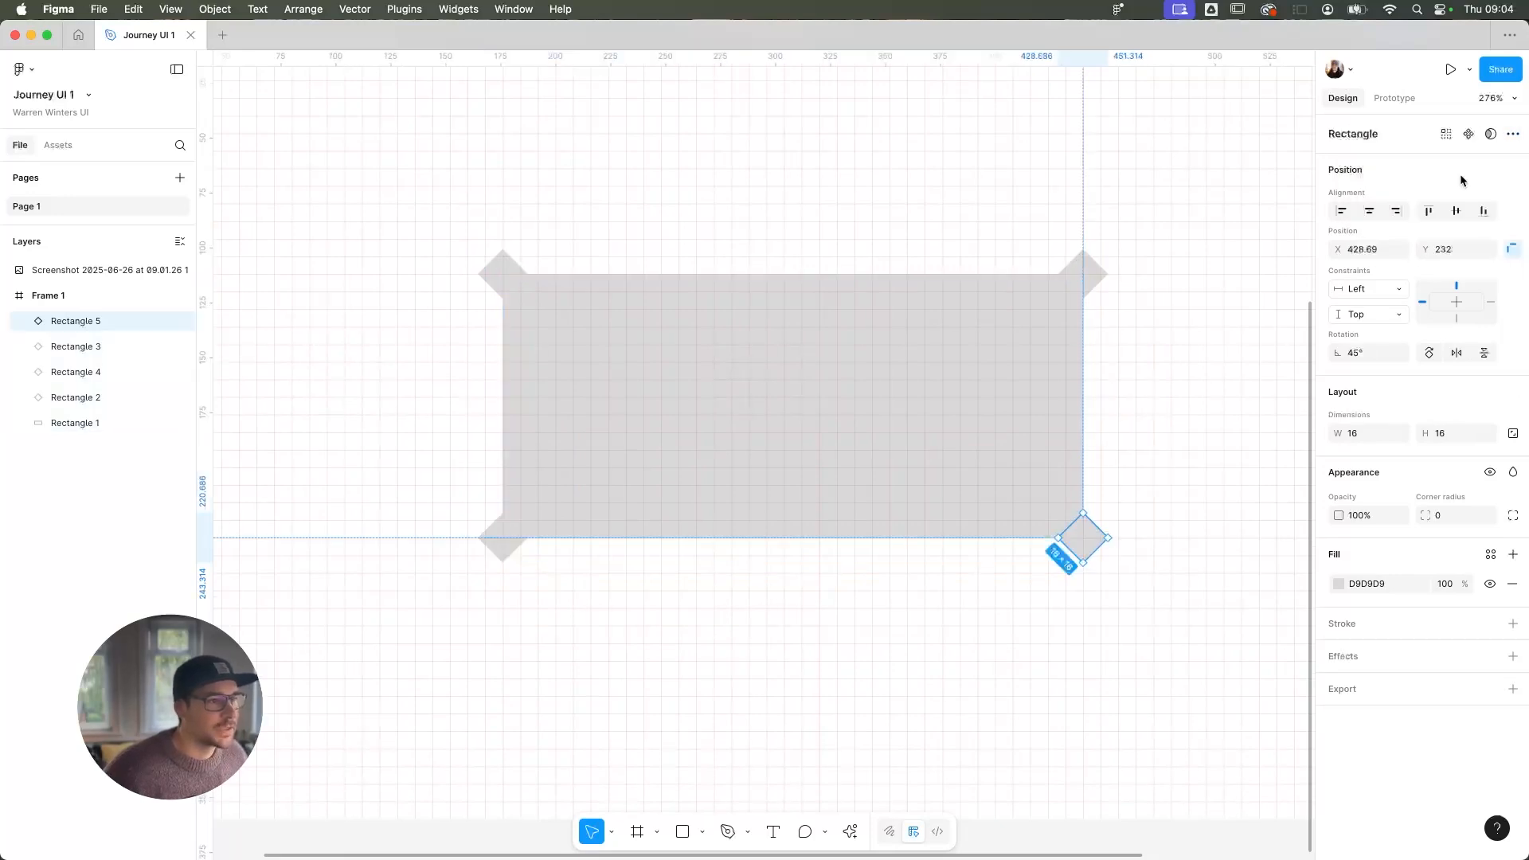
{"action": "key", "text": "super+shift+z"}
{"action": "left_click", "coordinate": [1494, 134]}
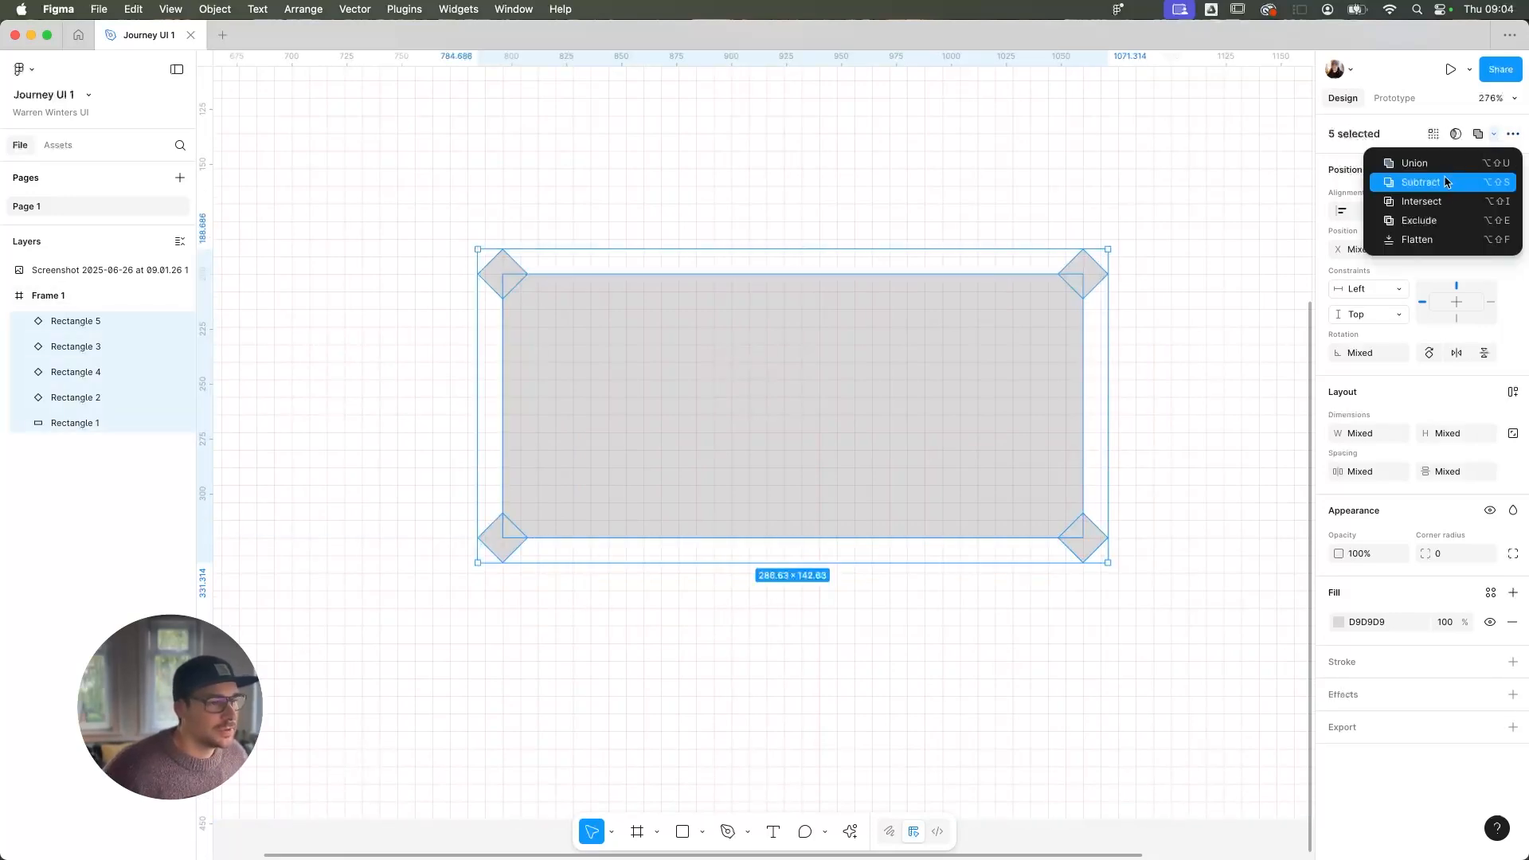
{"action": "left_click", "coordinate": [1446, 182]}
{"action": "scroll", "coordinate": [945, 406], "scroll_direction": "up", "scroll_amount": 3}
{"action": "scroll", "coordinate": [946, 406], "scroll_direction": "down", "scroll_amount": 4}
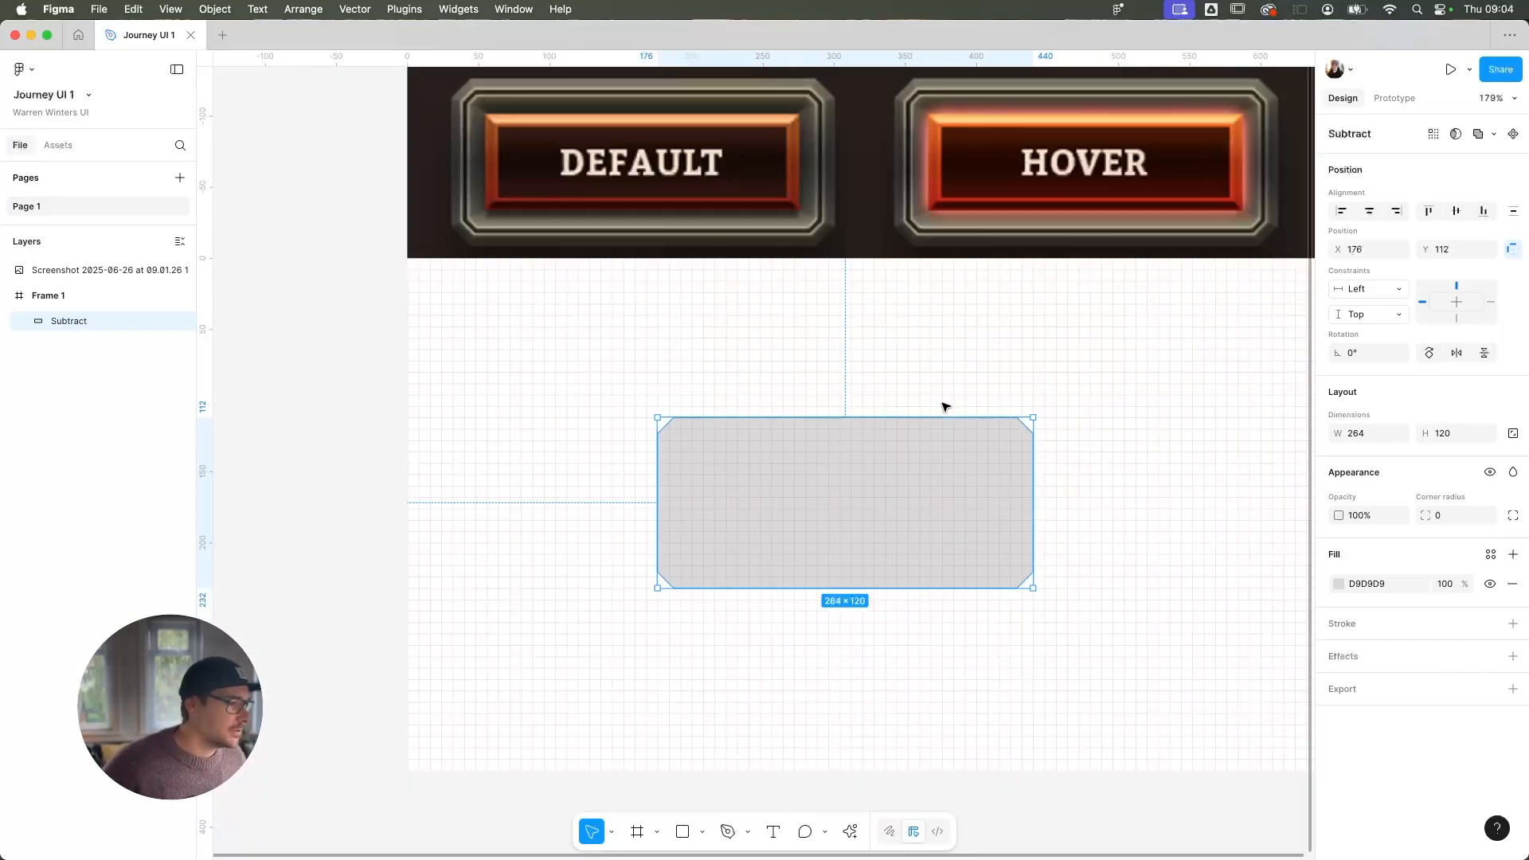
Constrain each corner square in the Subtract shape to its own corner: Right/Bottom, Right/Top, Left/Bottom, and Left/Top
{"action": "left_click", "coordinate": [25, 321]}
{"action": "left_click", "coordinate": [83, 348]}
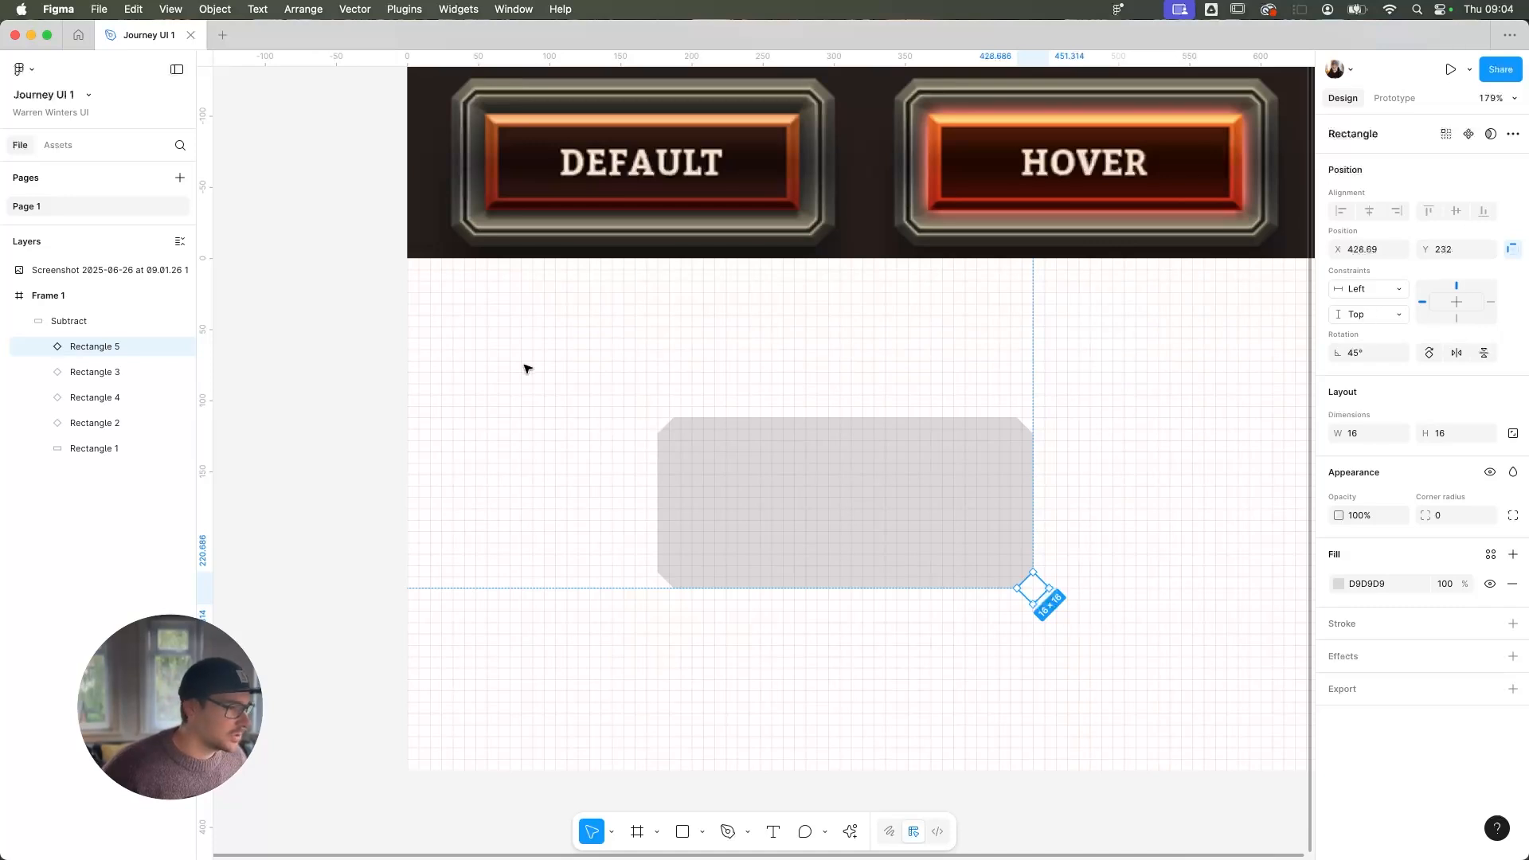
{"action": "left_click", "coordinate": [1490, 302]}
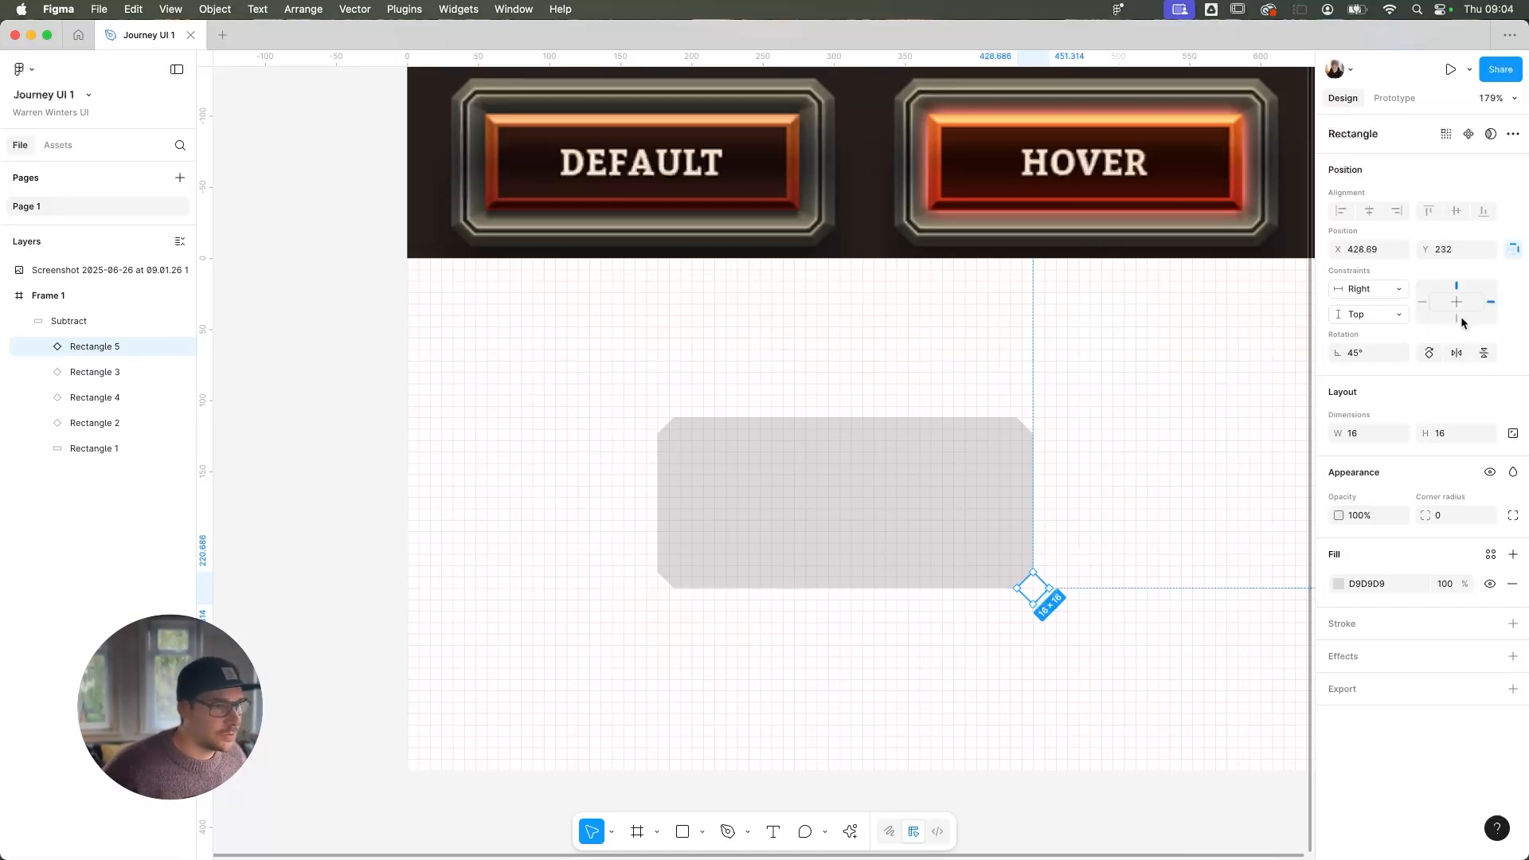
{"action": "left_click", "coordinate": [149, 372]}
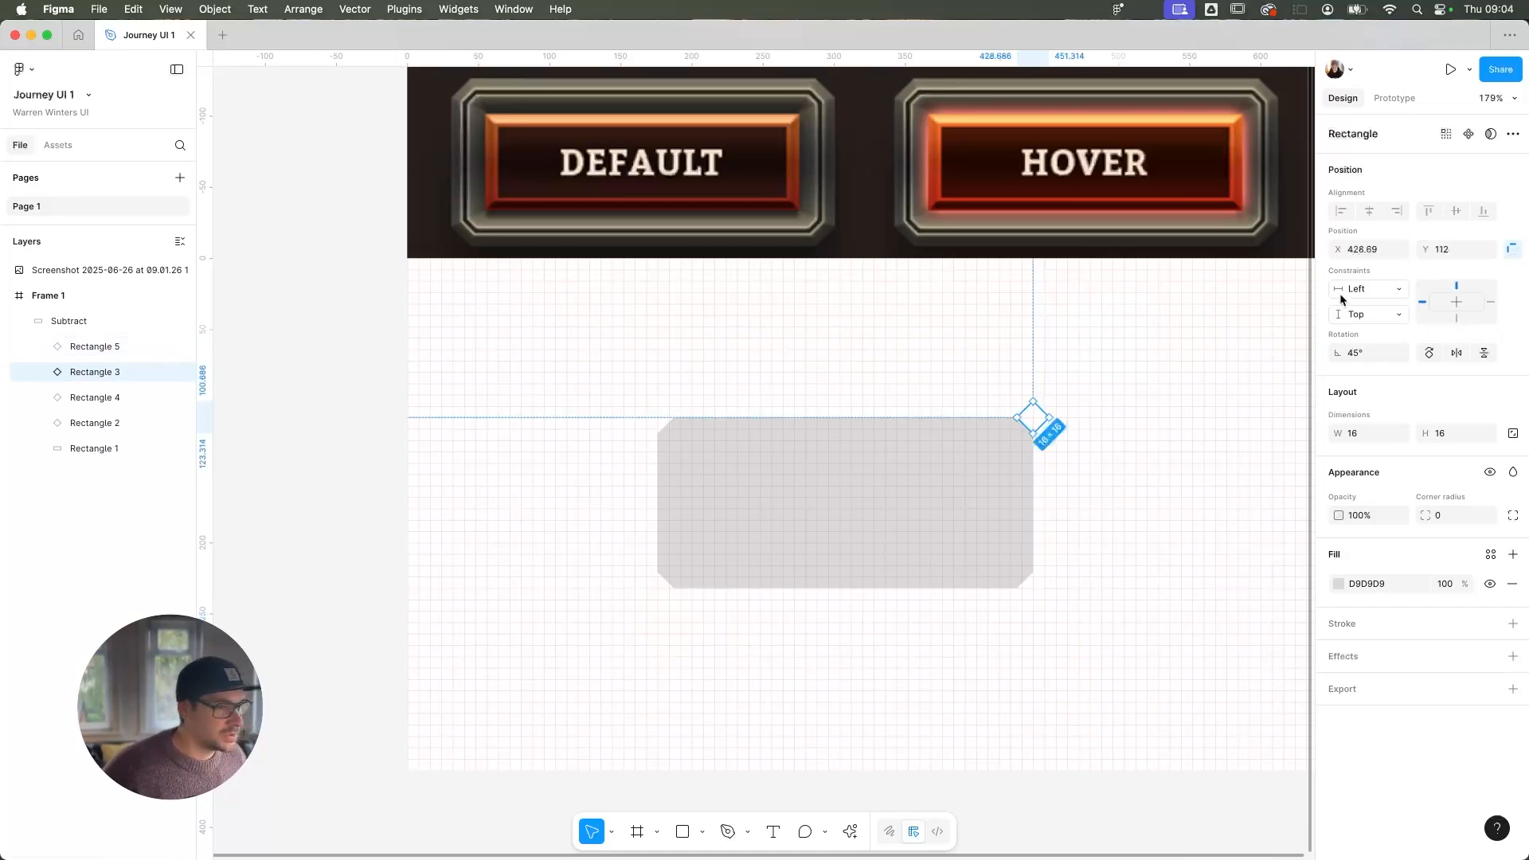
{"action": "left_click", "coordinate": [82, 397]}
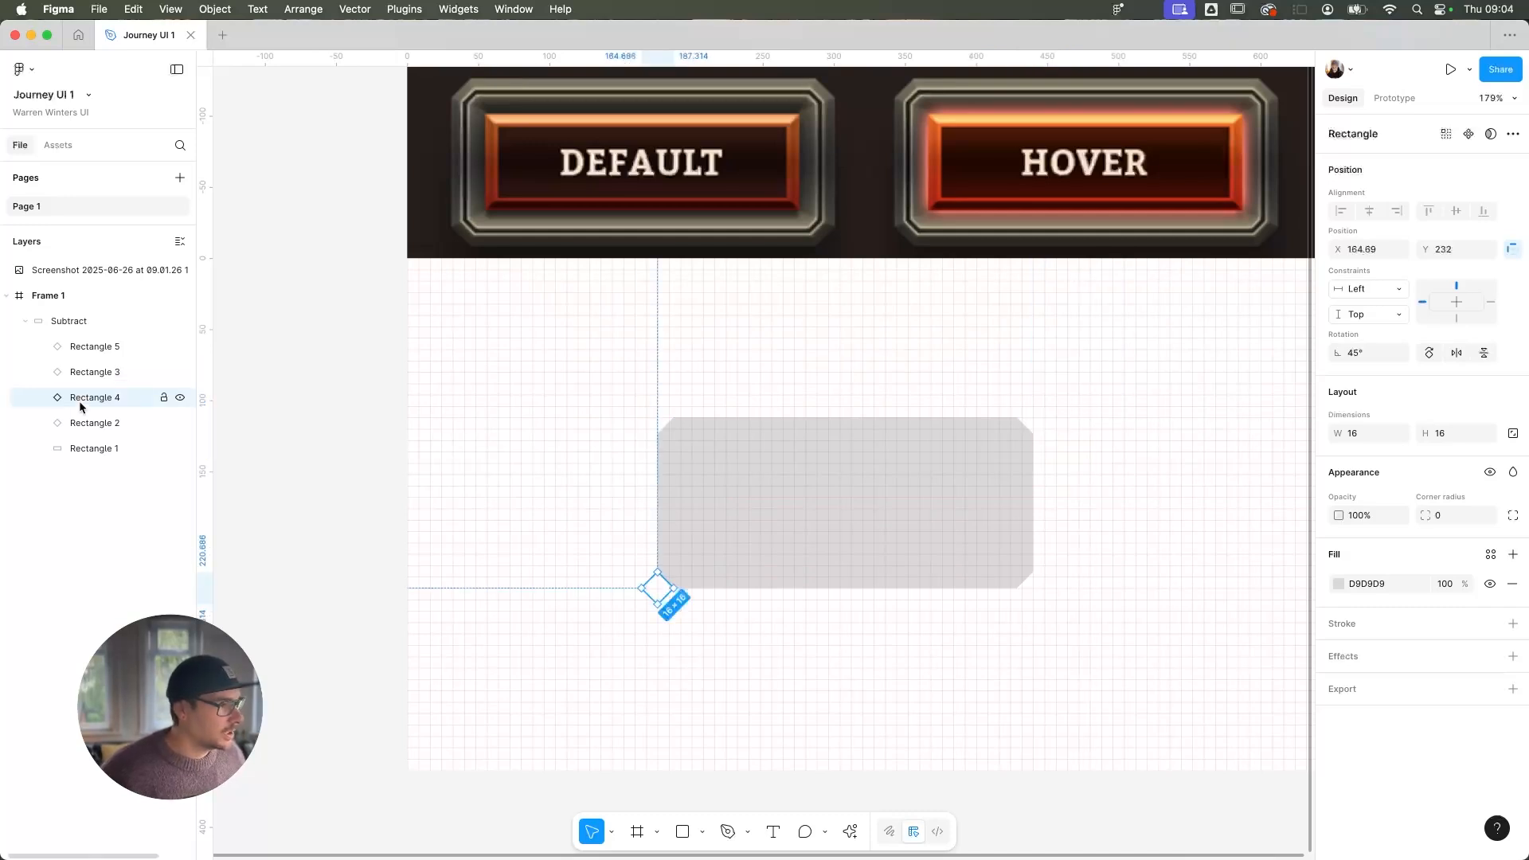
{"action": "left_click", "coordinate": [1457, 318]}
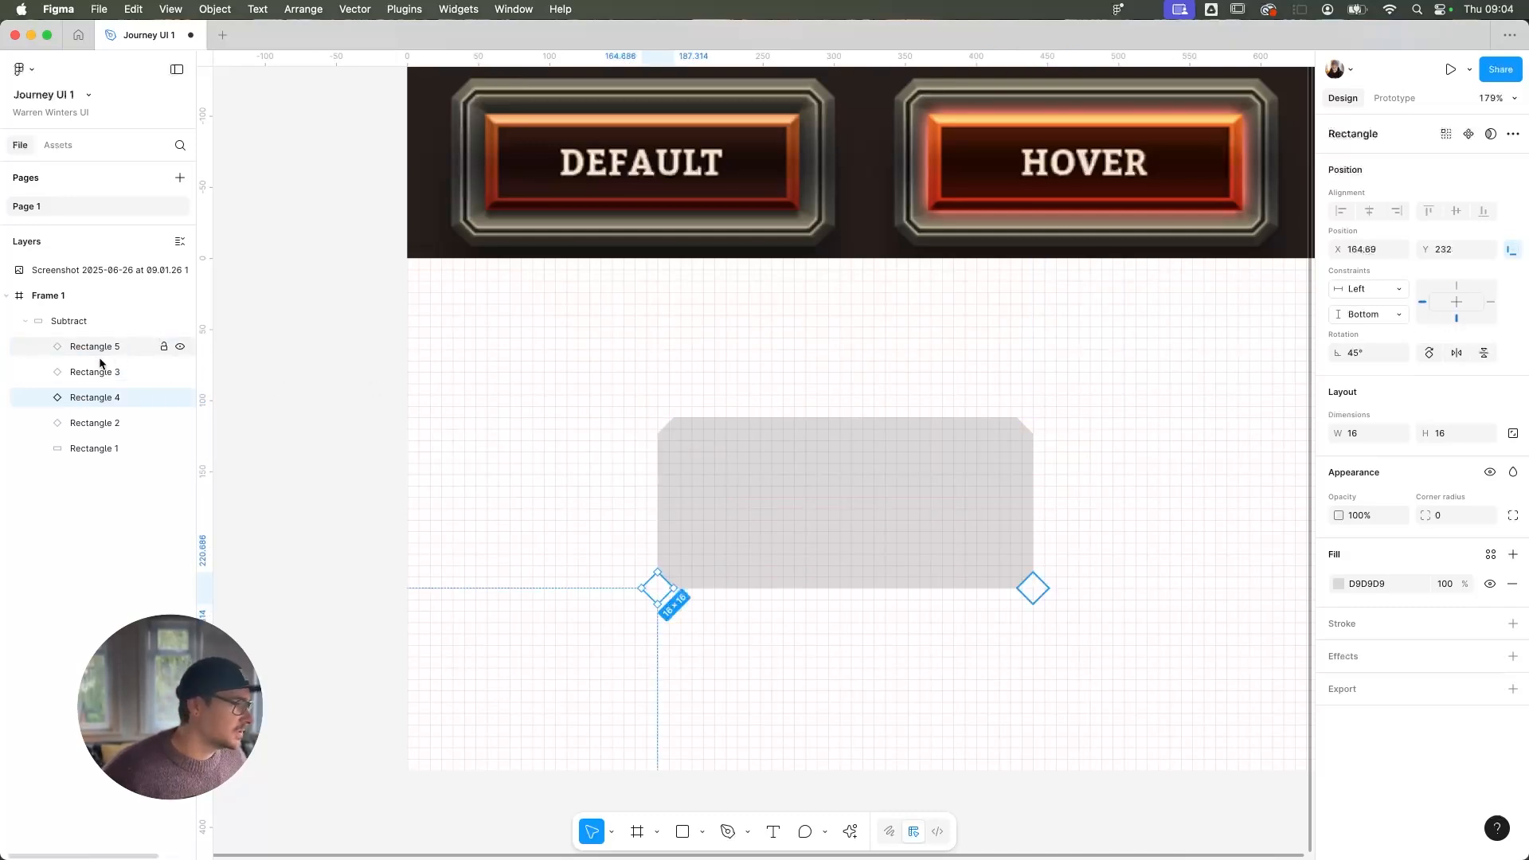
{"action": "left_click", "coordinate": [102, 421]}
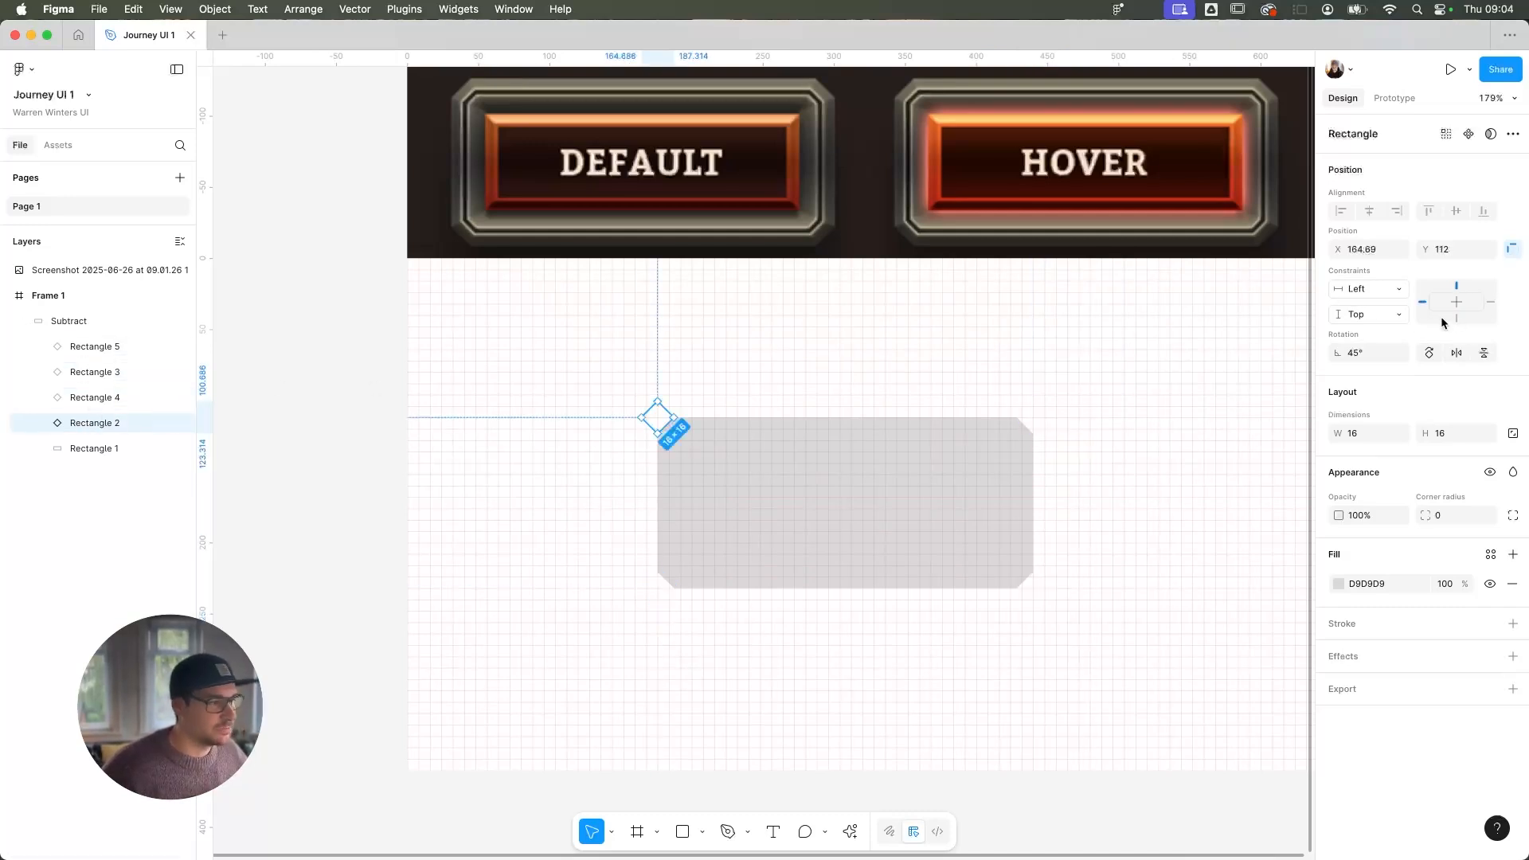
Try narrowing the base rectangle from its left edge and widening the whole Subtract shape leftwards, undoing each resize
{"action": "left_click", "coordinate": [83, 448]}
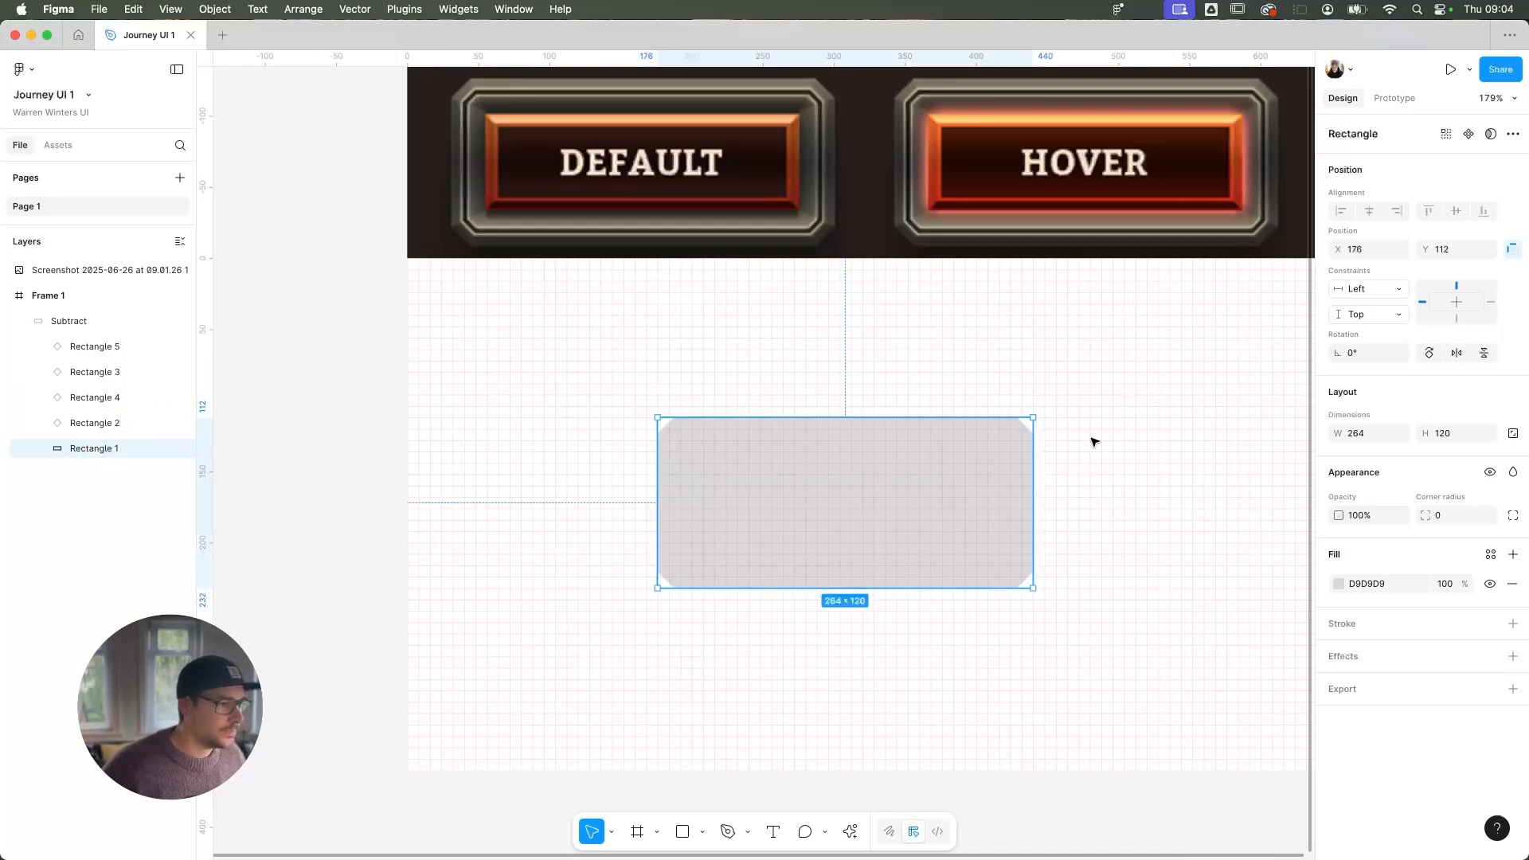
{"action": "left_click_drag", "start_coordinate": [658, 471], "coordinate": [716, 478]}
{"action": "key", "text": "super+z"}
{"action": "left_click", "coordinate": [60, 321]}
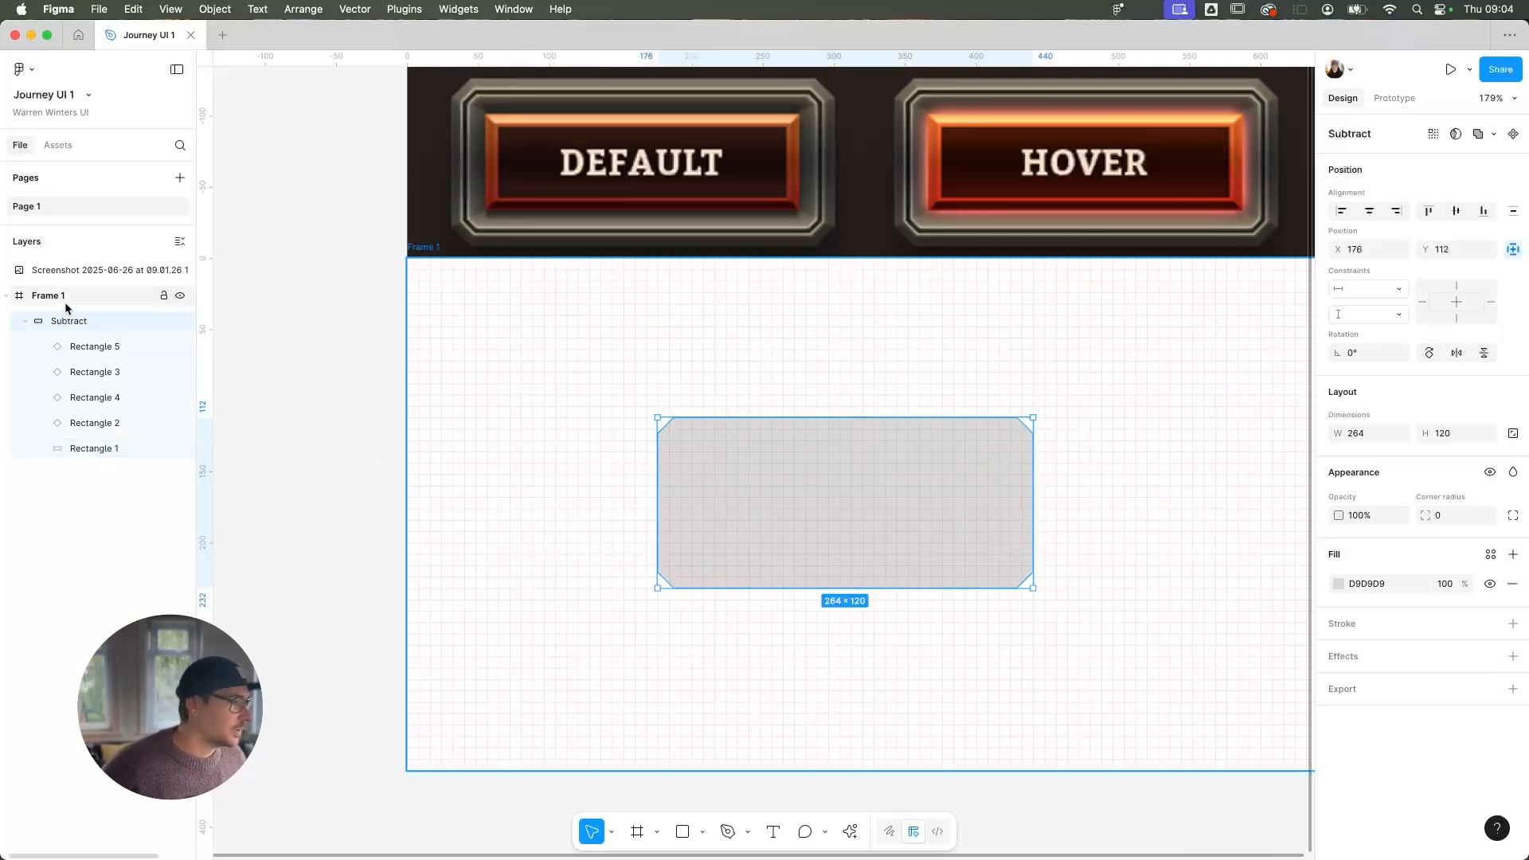
{"action": "left_click", "coordinate": [66, 305]}
{"action": "left_click", "coordinate": [155, 326]}
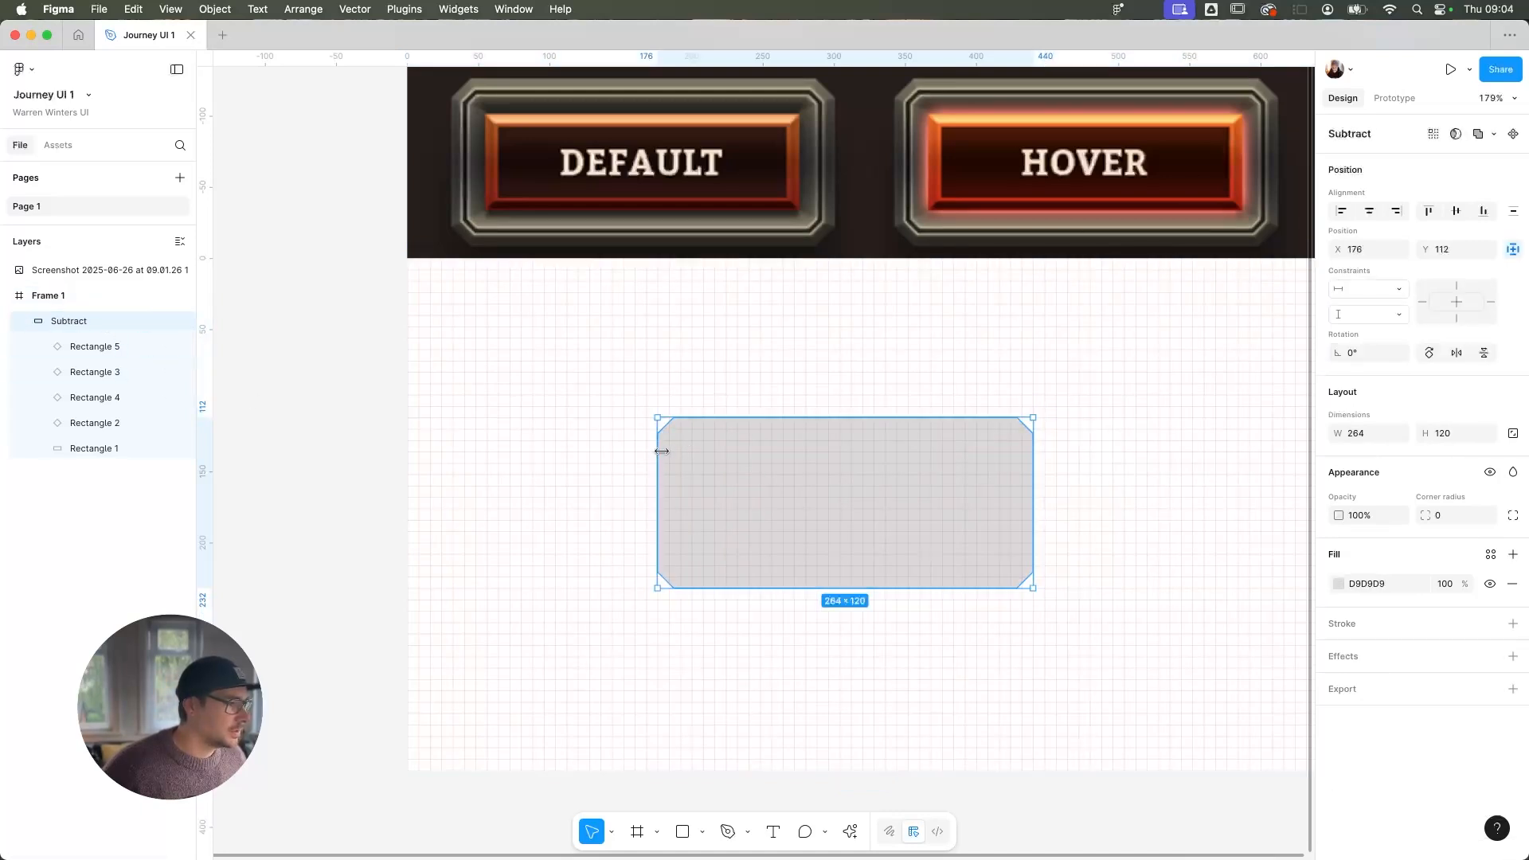
{"action": "left_click_drag", "start_coordinate": [662, 451], "coordinate": [564, 464]}
{"action": "key", "text": "super+z"}
Recheck the corner squares' constraints and rename the base rectangle's layer "Base"
{"action": "left_click", "coordinate": [118, 346]}
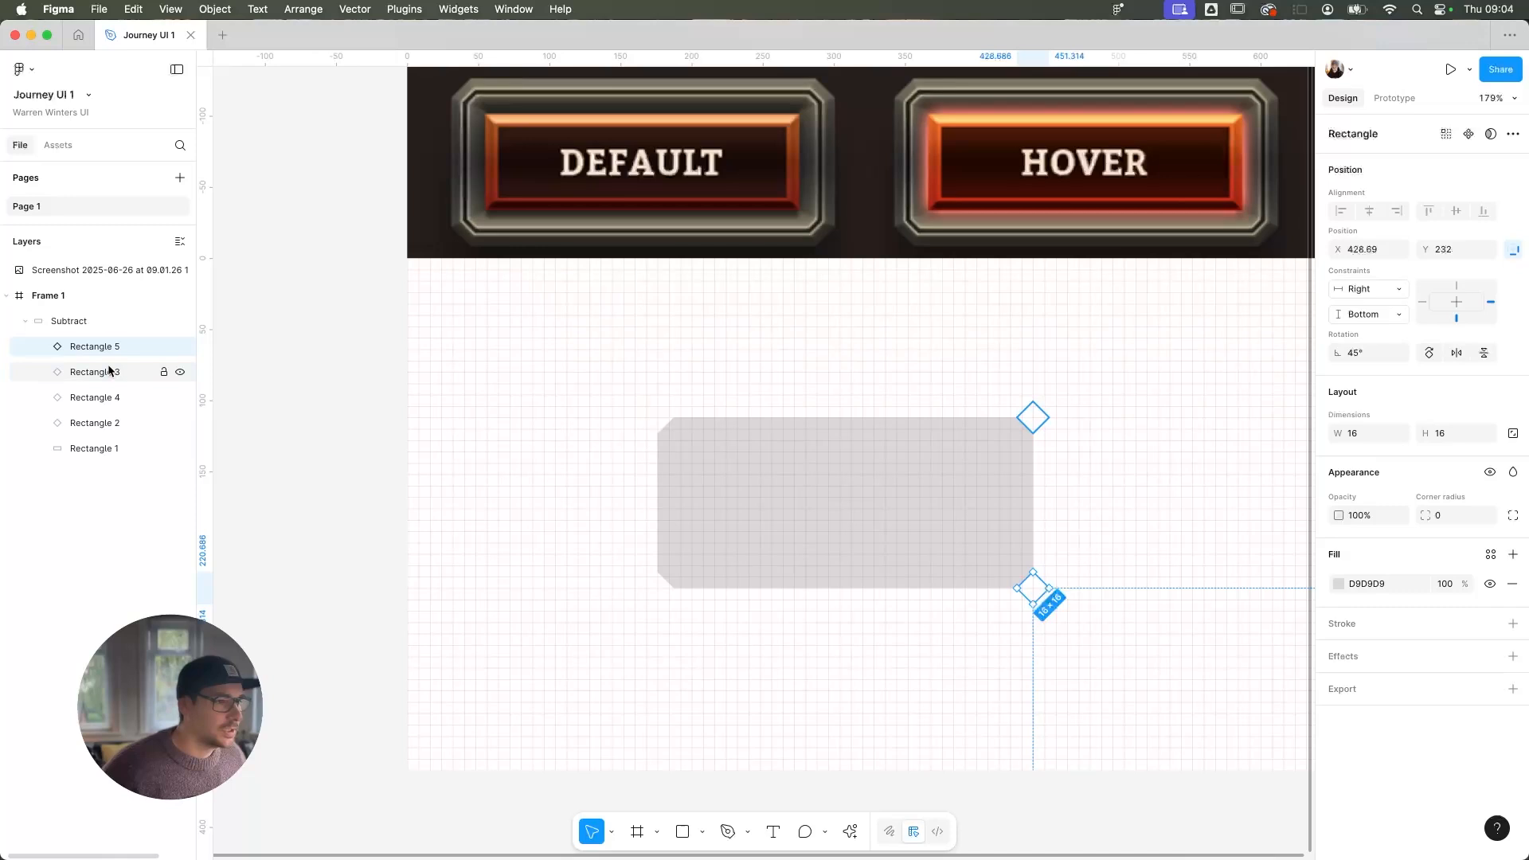
{"action": "left_click", "coordinate": [95, 372]}
{"action": "left_click", "coordinate": [94, 397]}
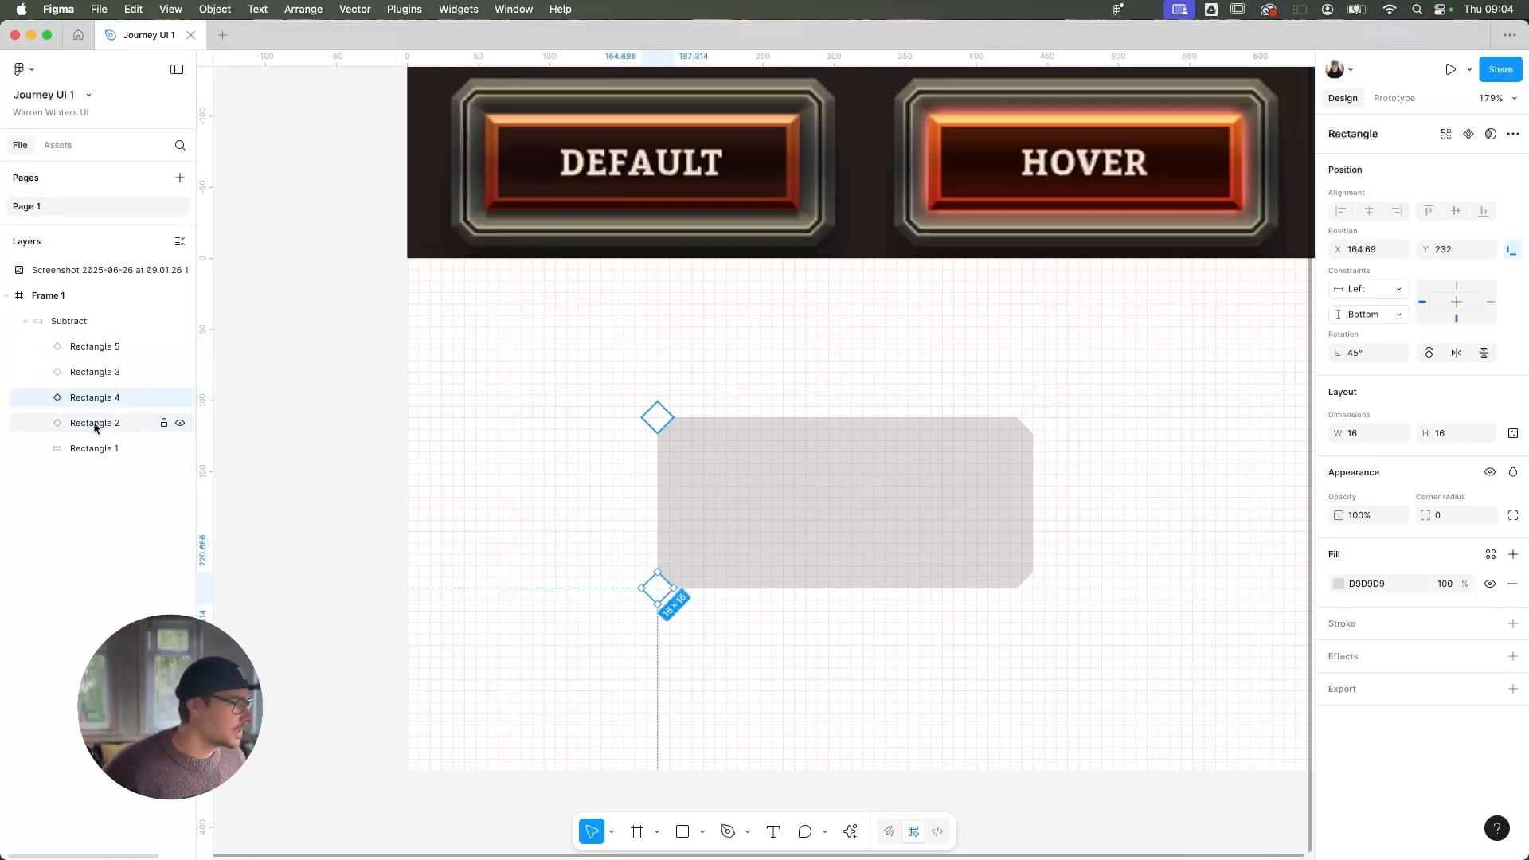
{"action": "left_click", "coordinate": [106, 422]}
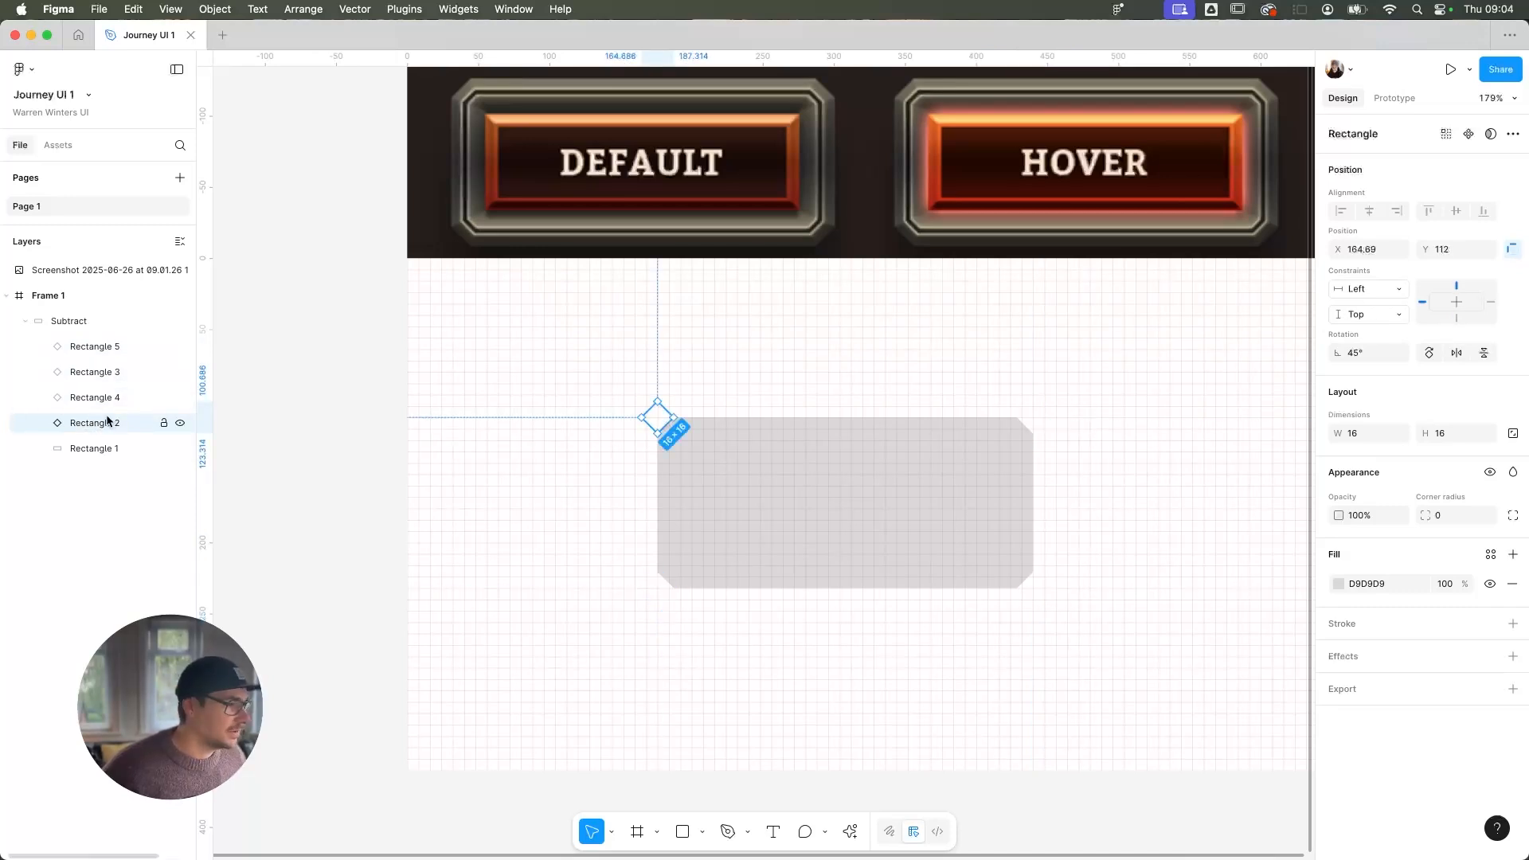
{"action": "left_click", "coordinate": [169, 448]}
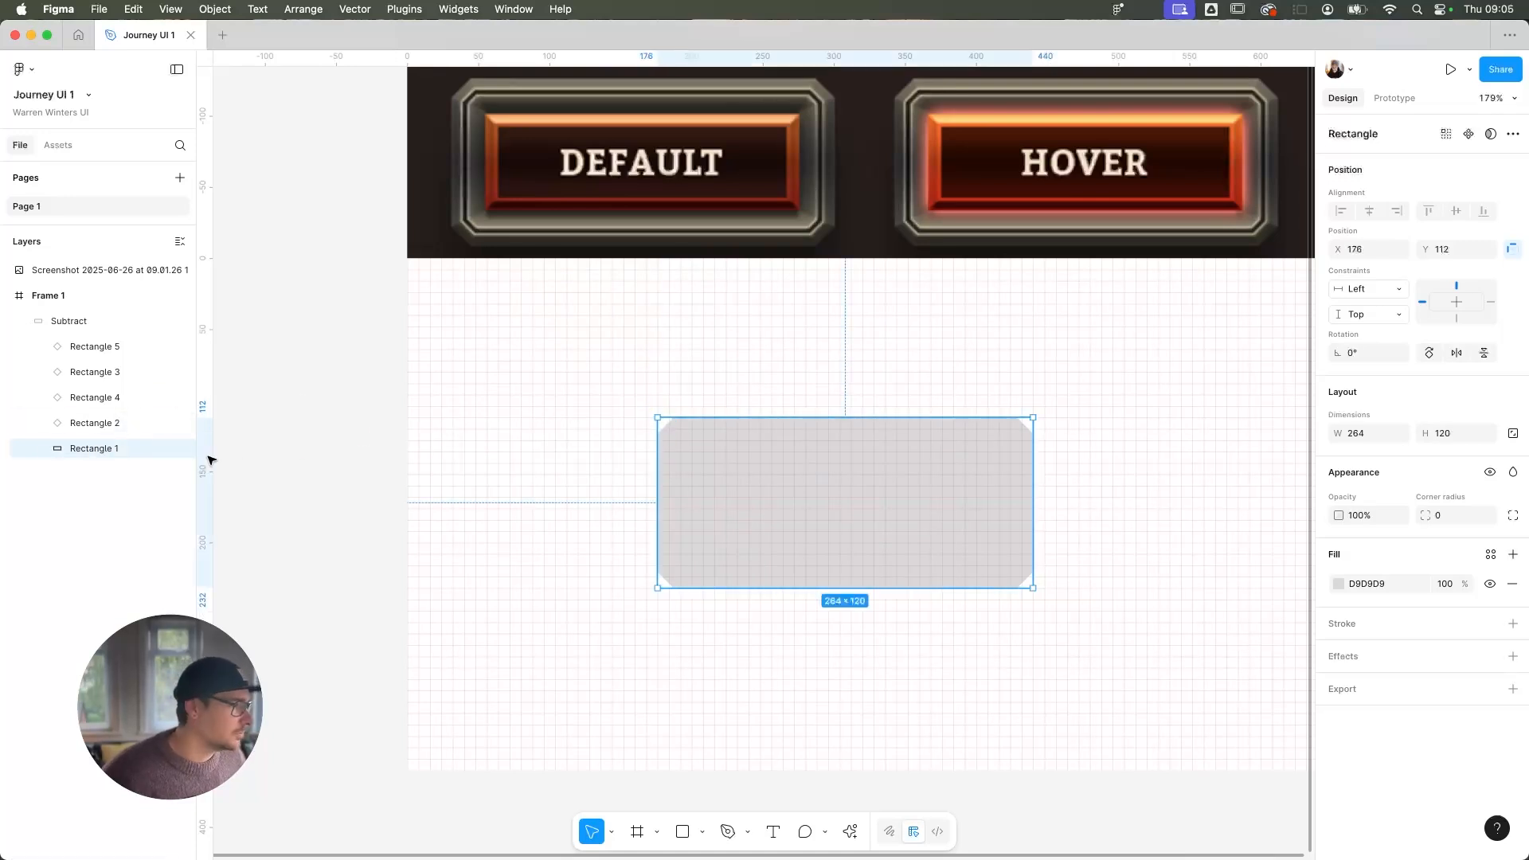
{"action": "double_click", "coordinate": [89, 449]}
{"action": "type", "text": "B"}
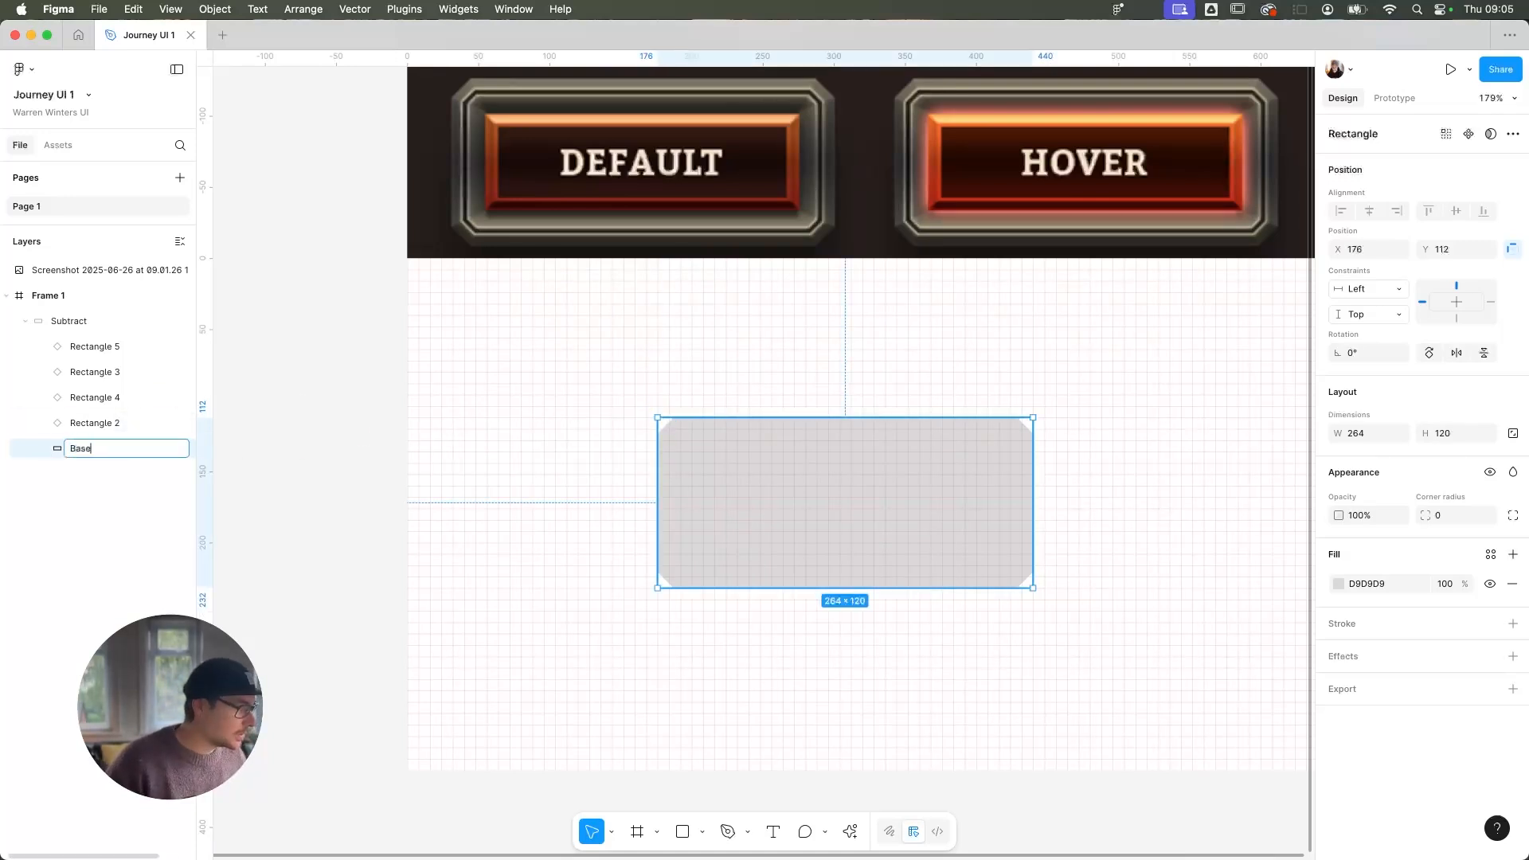
{"action": "type", "text": "ase"}
{"action": "key", "text": "Return"}
Rename the lower-right and upper-right corner squares "BR Corner" and "TR Corner"
{"action": "left_click", "coordinate": [106, 345]}
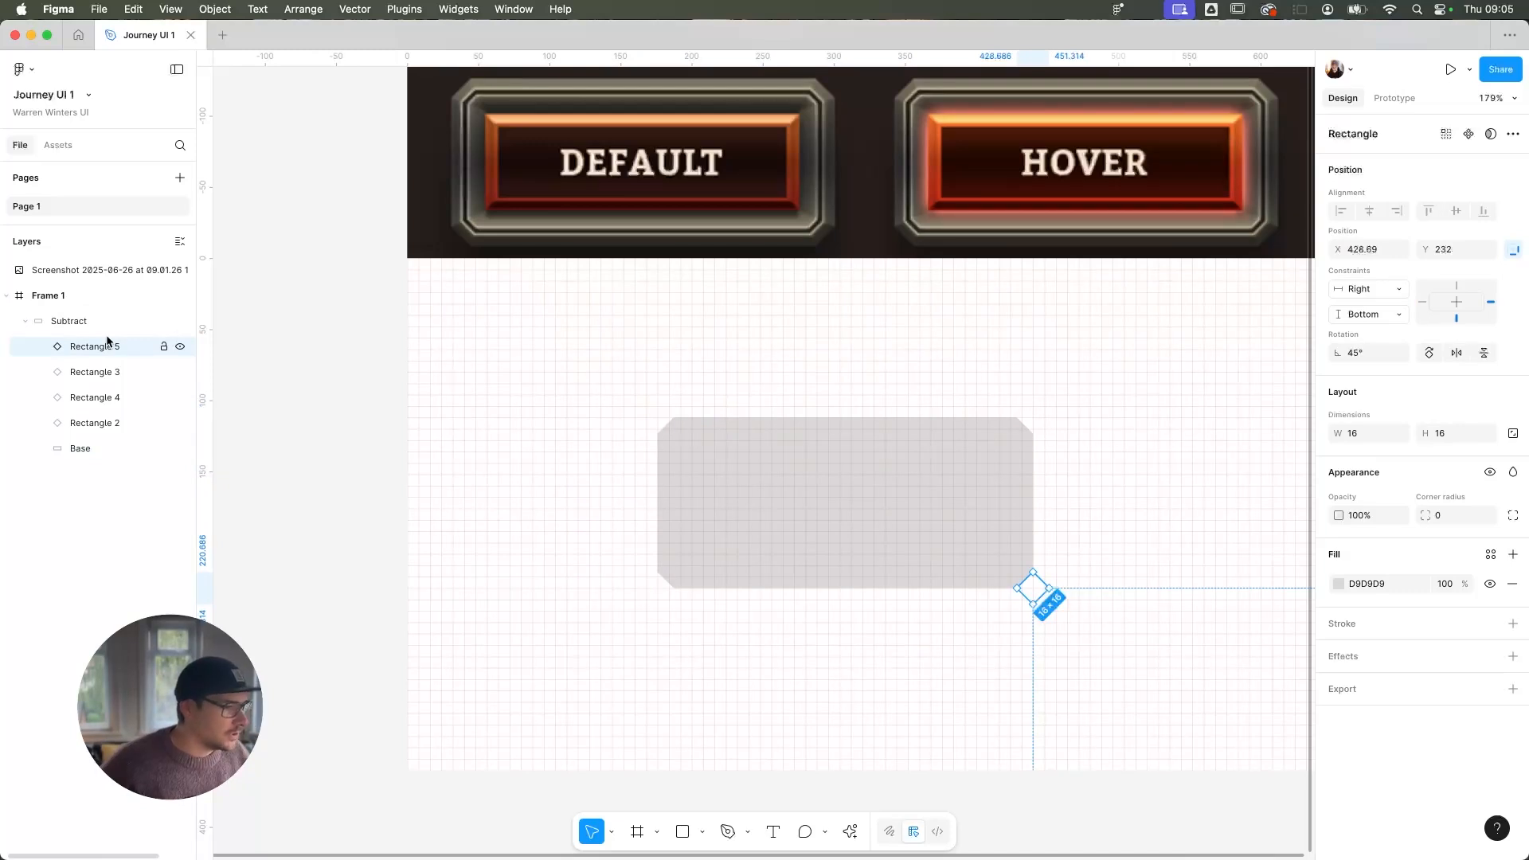
{"action": "double_click", "coordinate": [106, 345]}
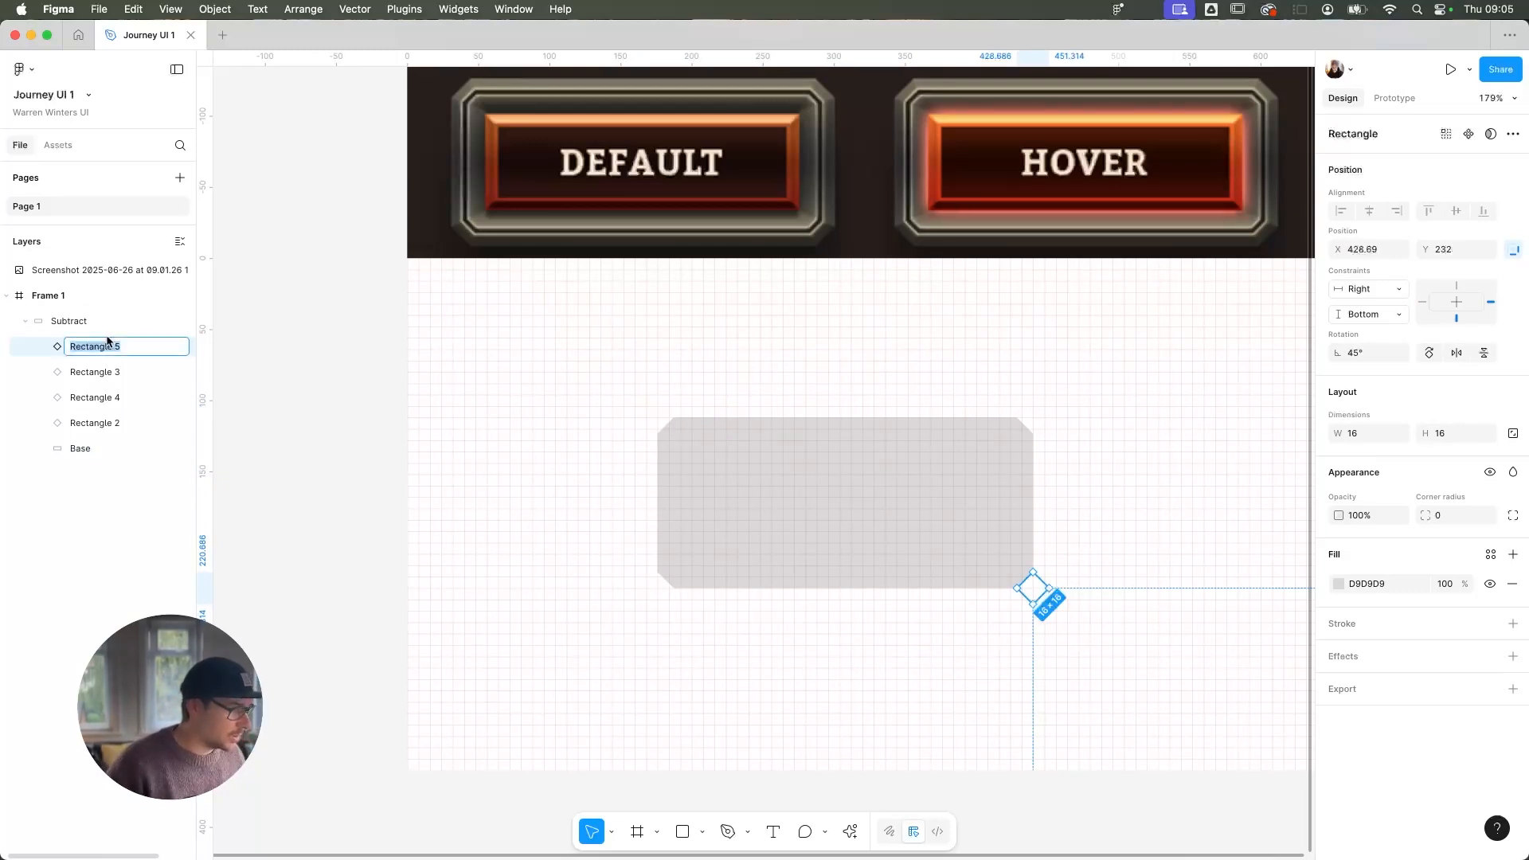
{"action": "type", "text": "BR Corner"}
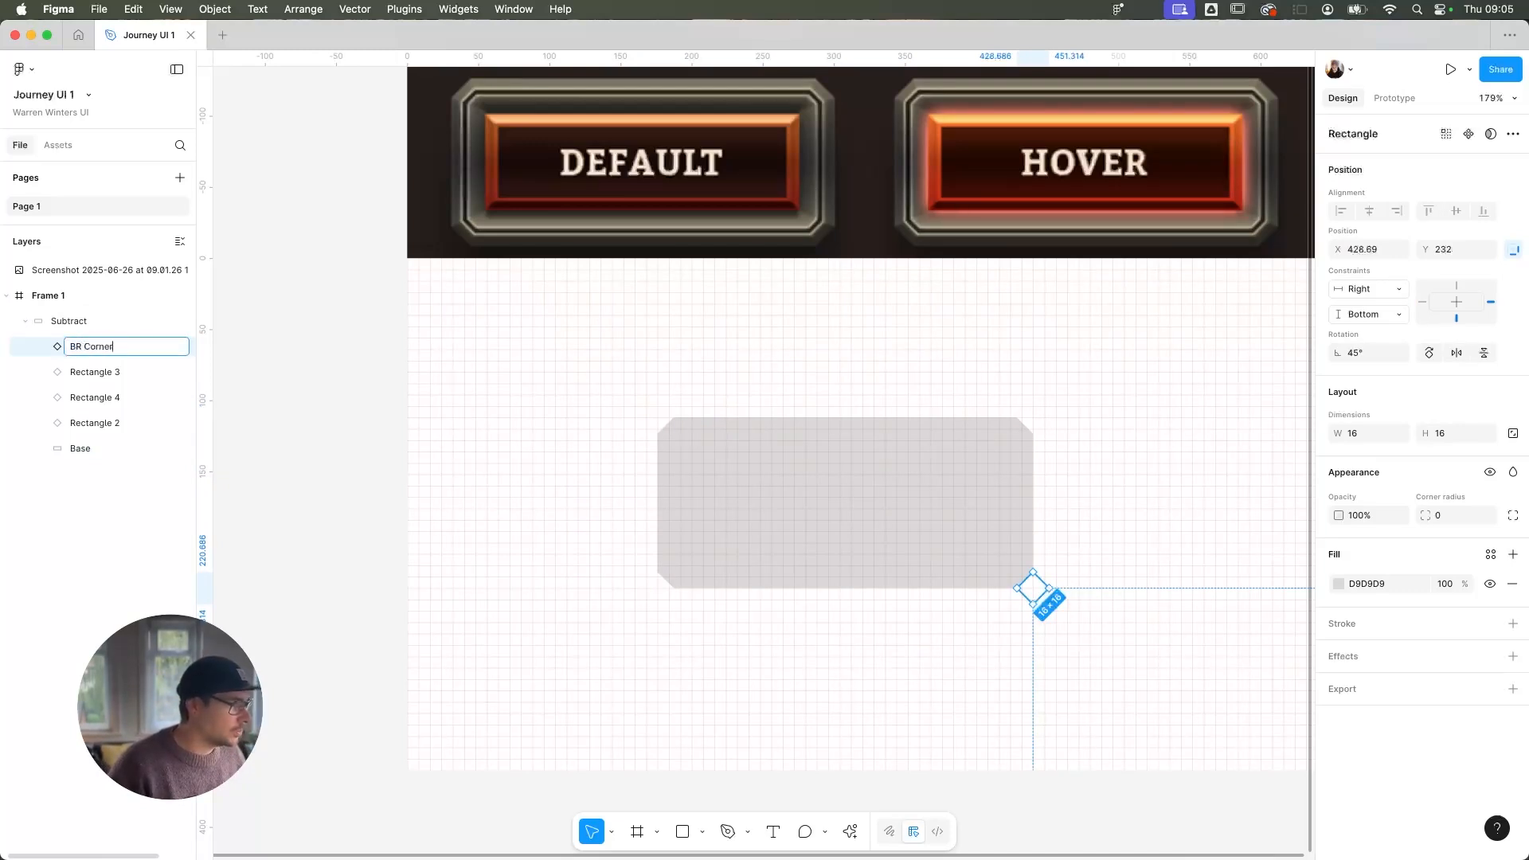
{"action": "key", "text": "Return"}
{"action": "double_click", "coordinate": [94, 374]}
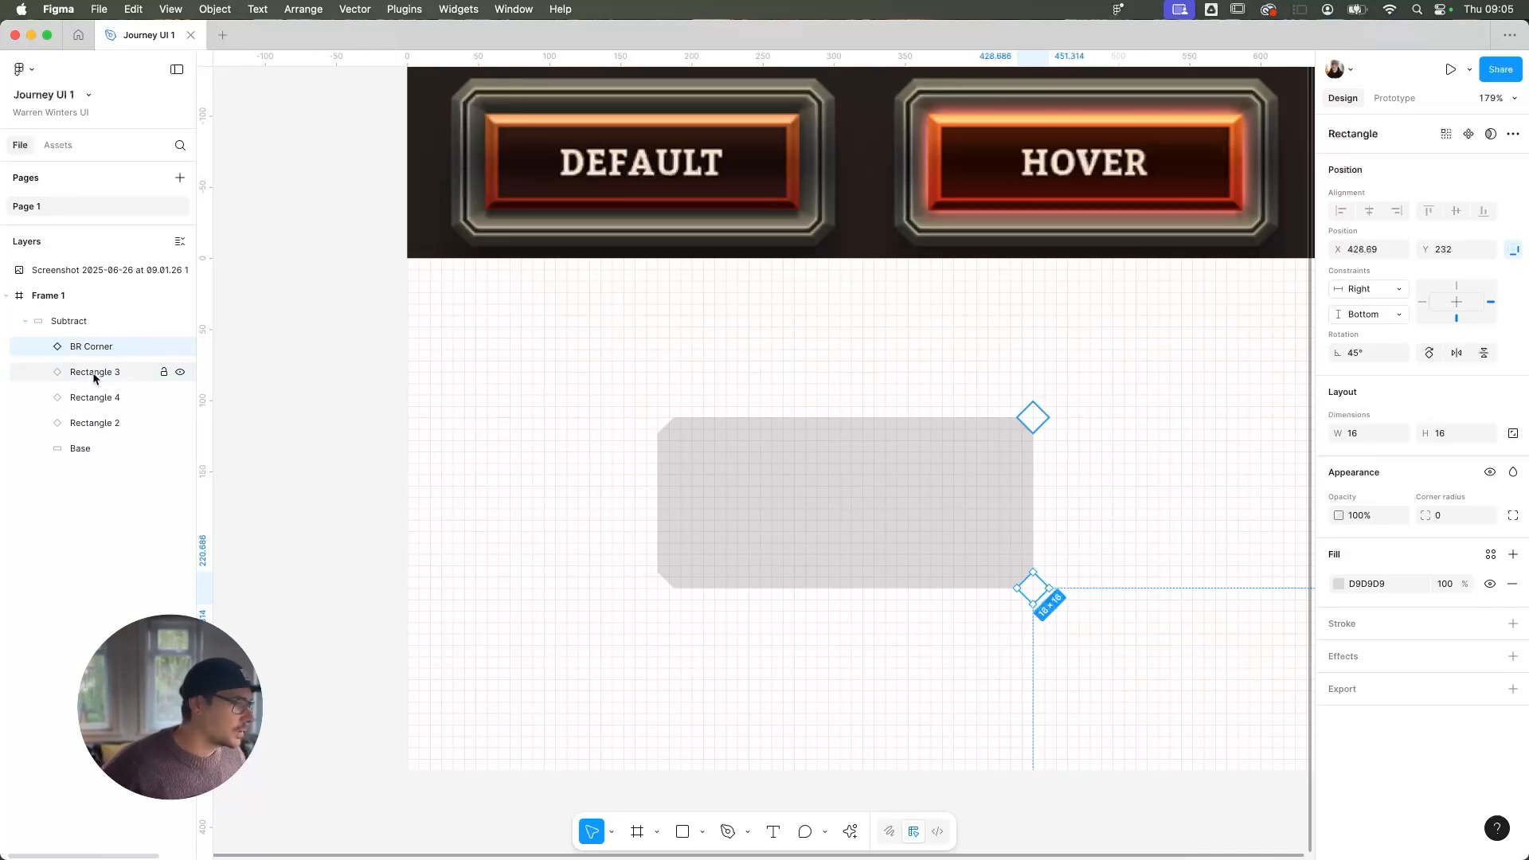
{"action": "type", "text": "TR Corner"}
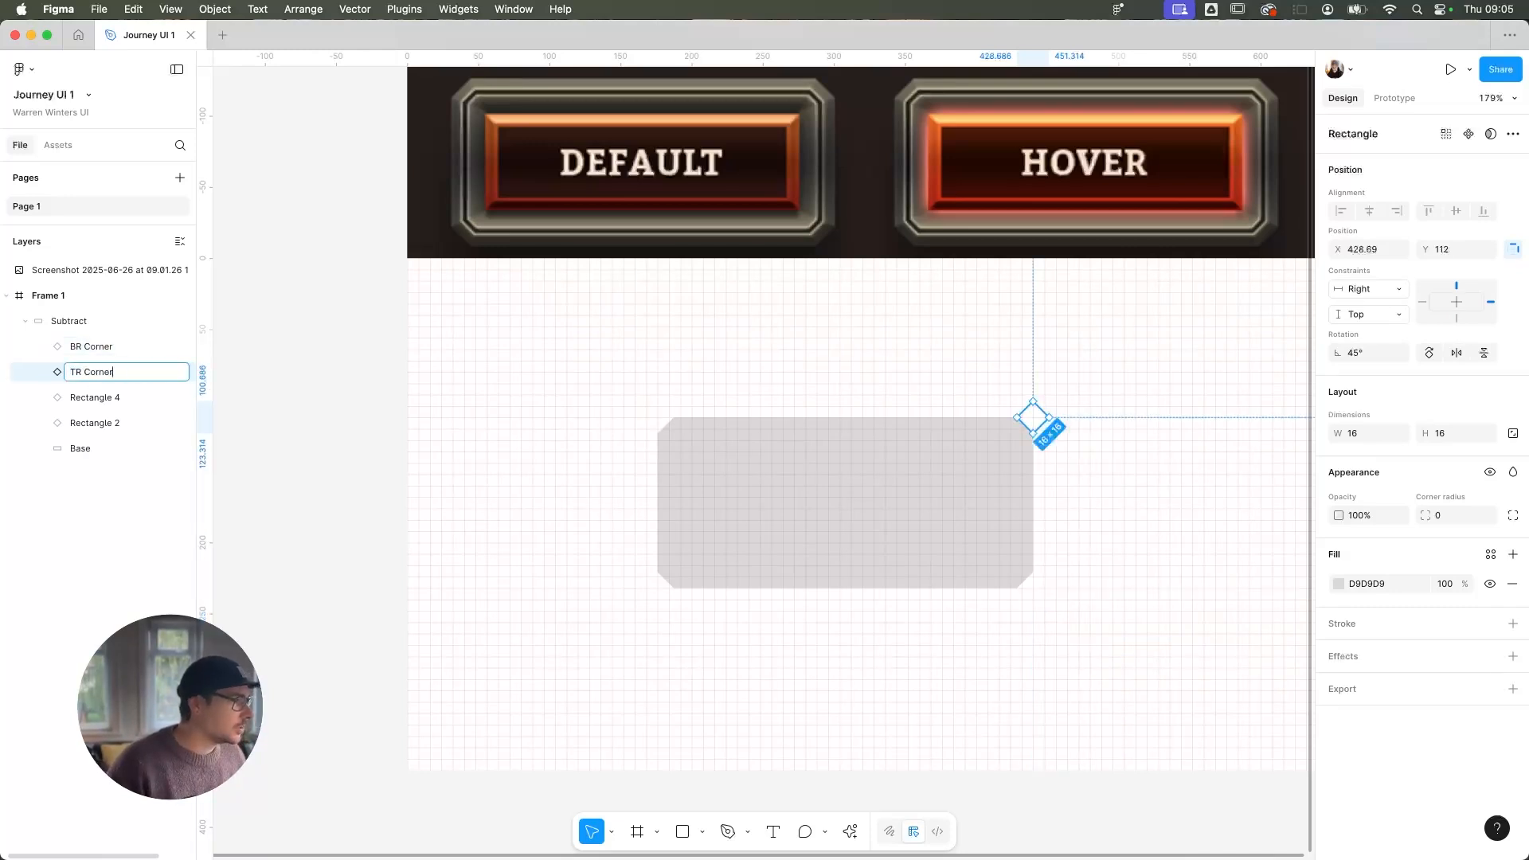
{"action": "key", "text": "Return"}
Rename the lower-left and upper-left corner squares "BL Corner" and "TL Corner"
{"action": "double_click", "coordinate": [107, 398]}
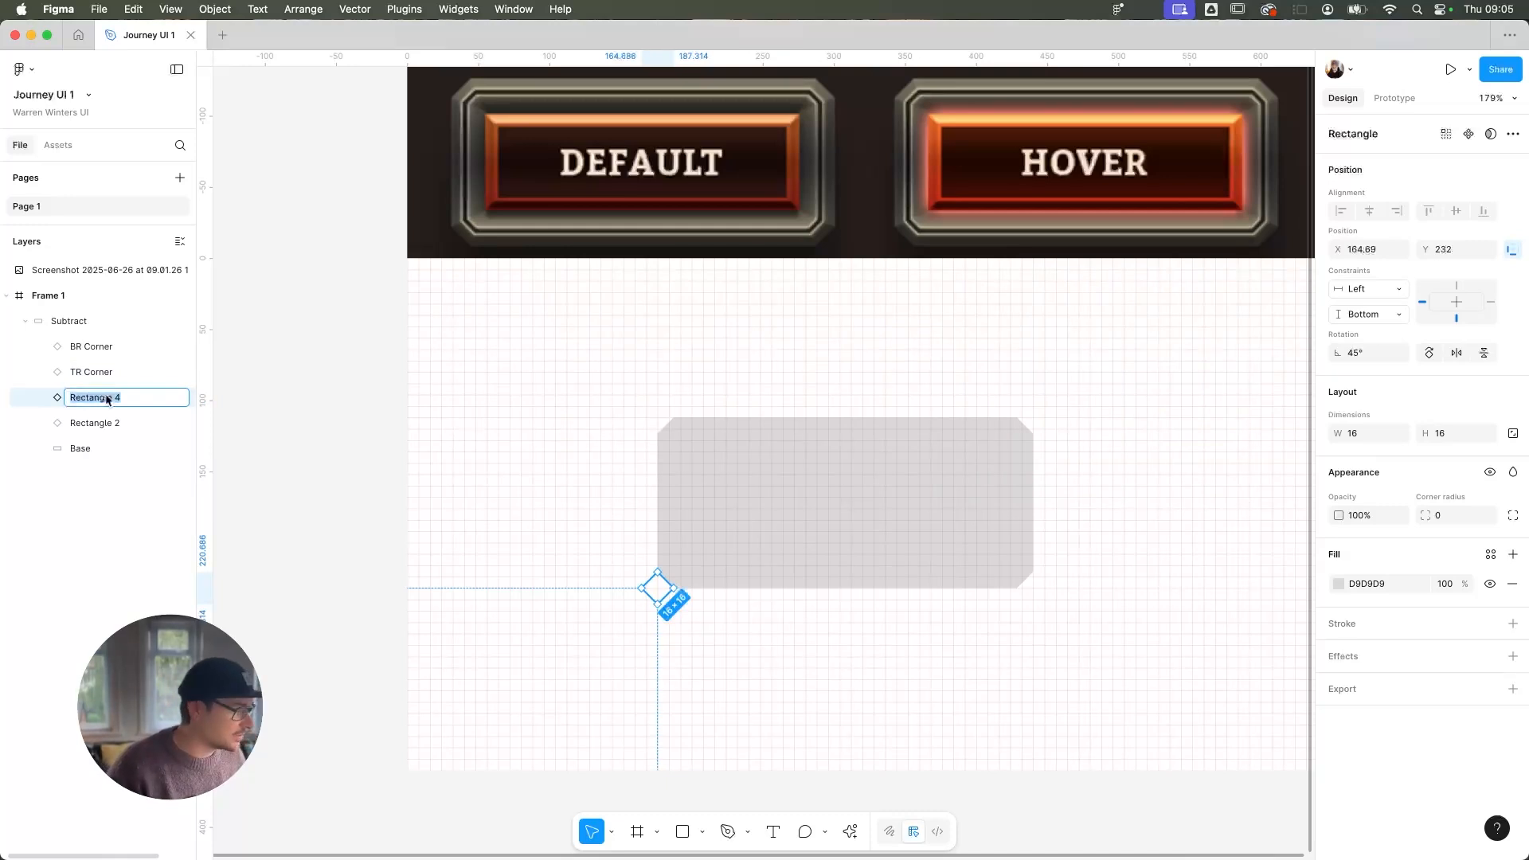
{"action": "type", "text": "BL"}
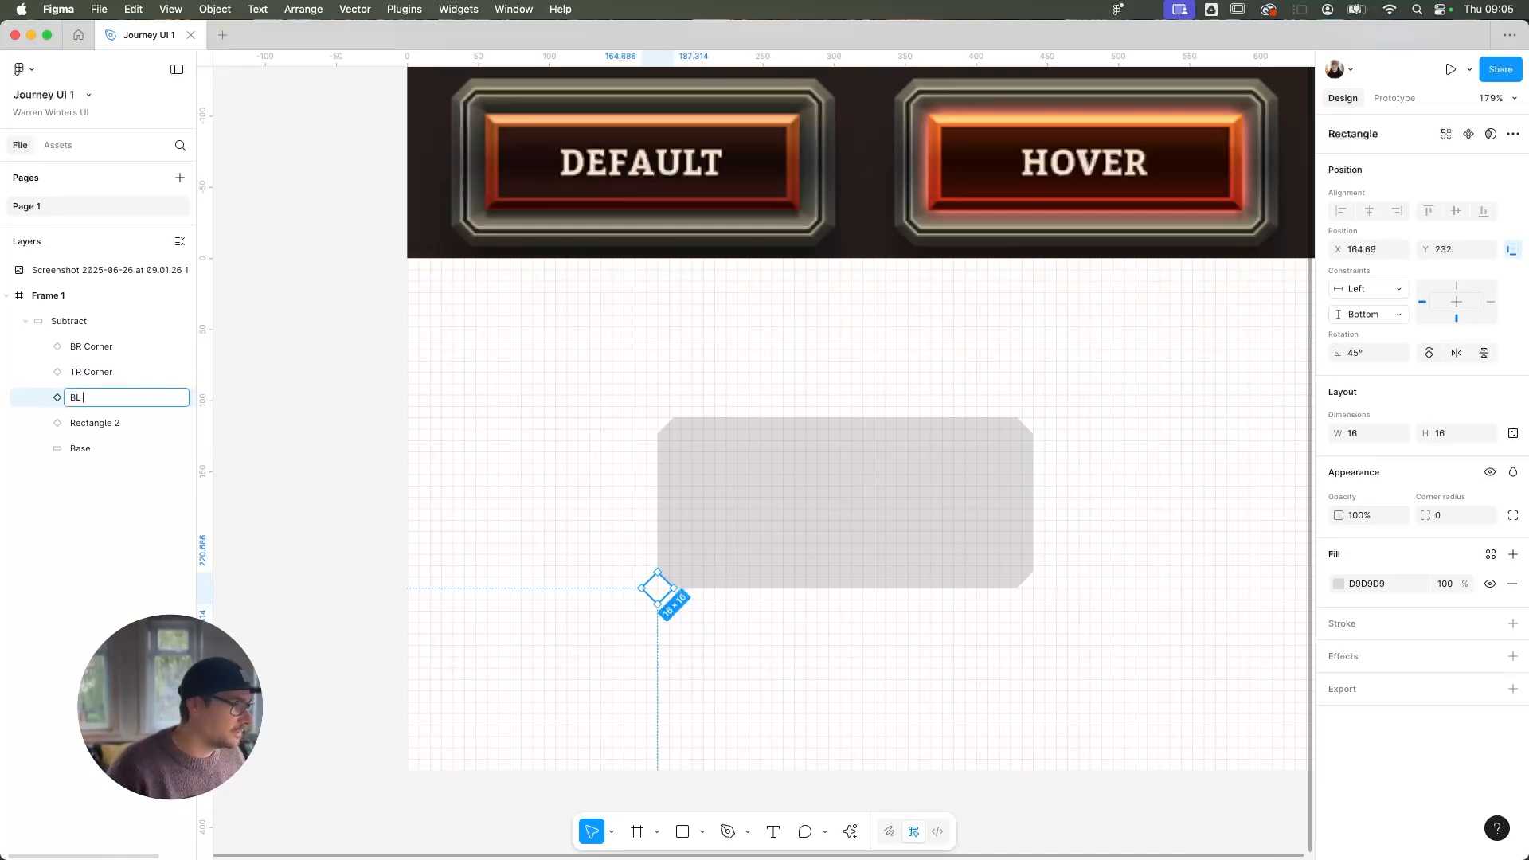
{"action": "type", "text": " Corner"}
{"action": "key", "text": "Return"}
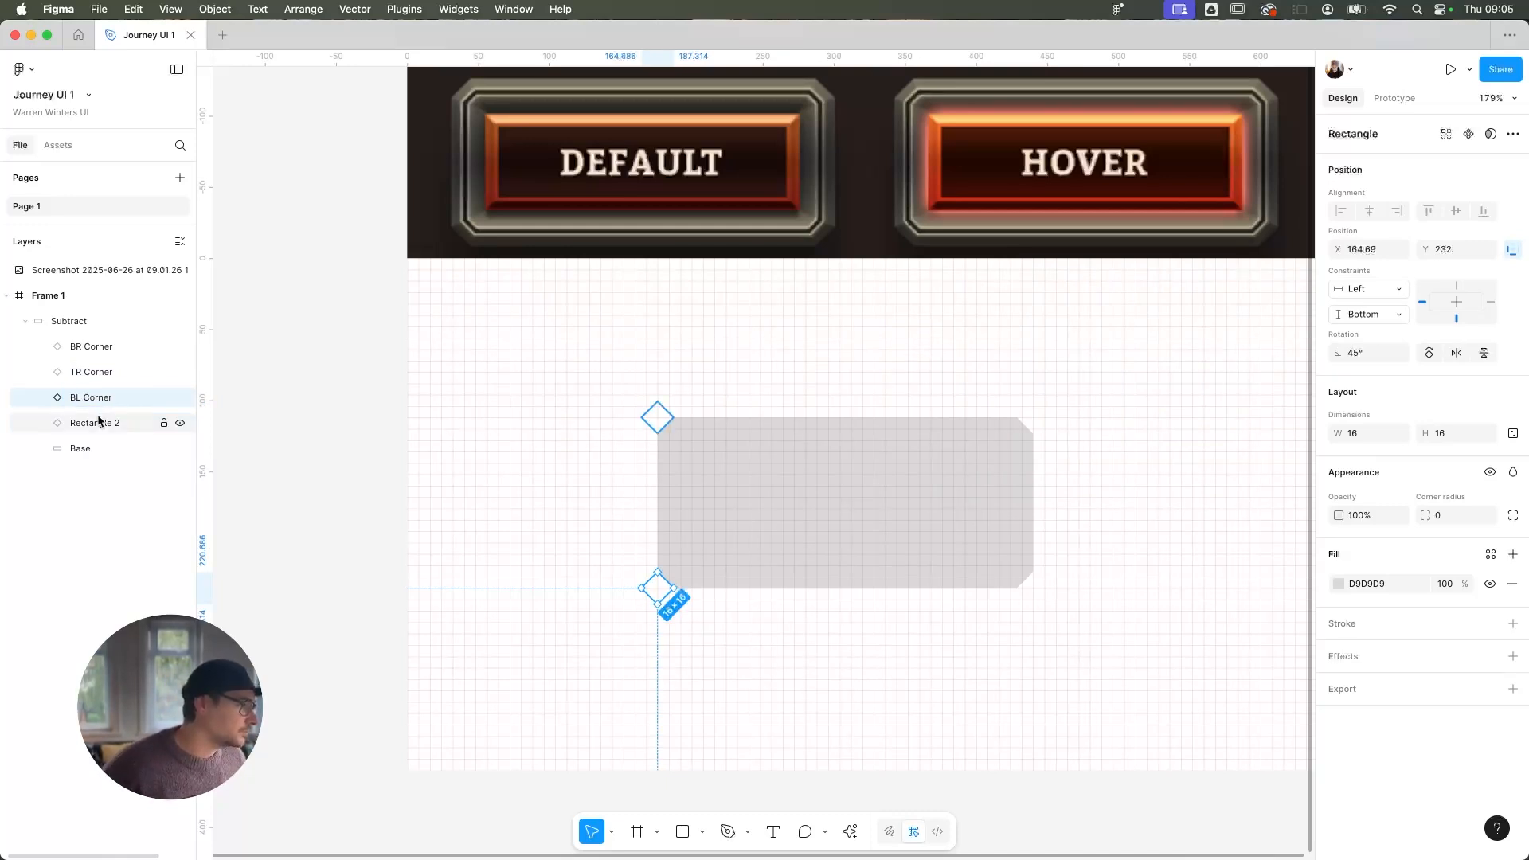
{"action": "double_click", "coordinate": [99, 422]}
{"action": "type", "text": "T"}
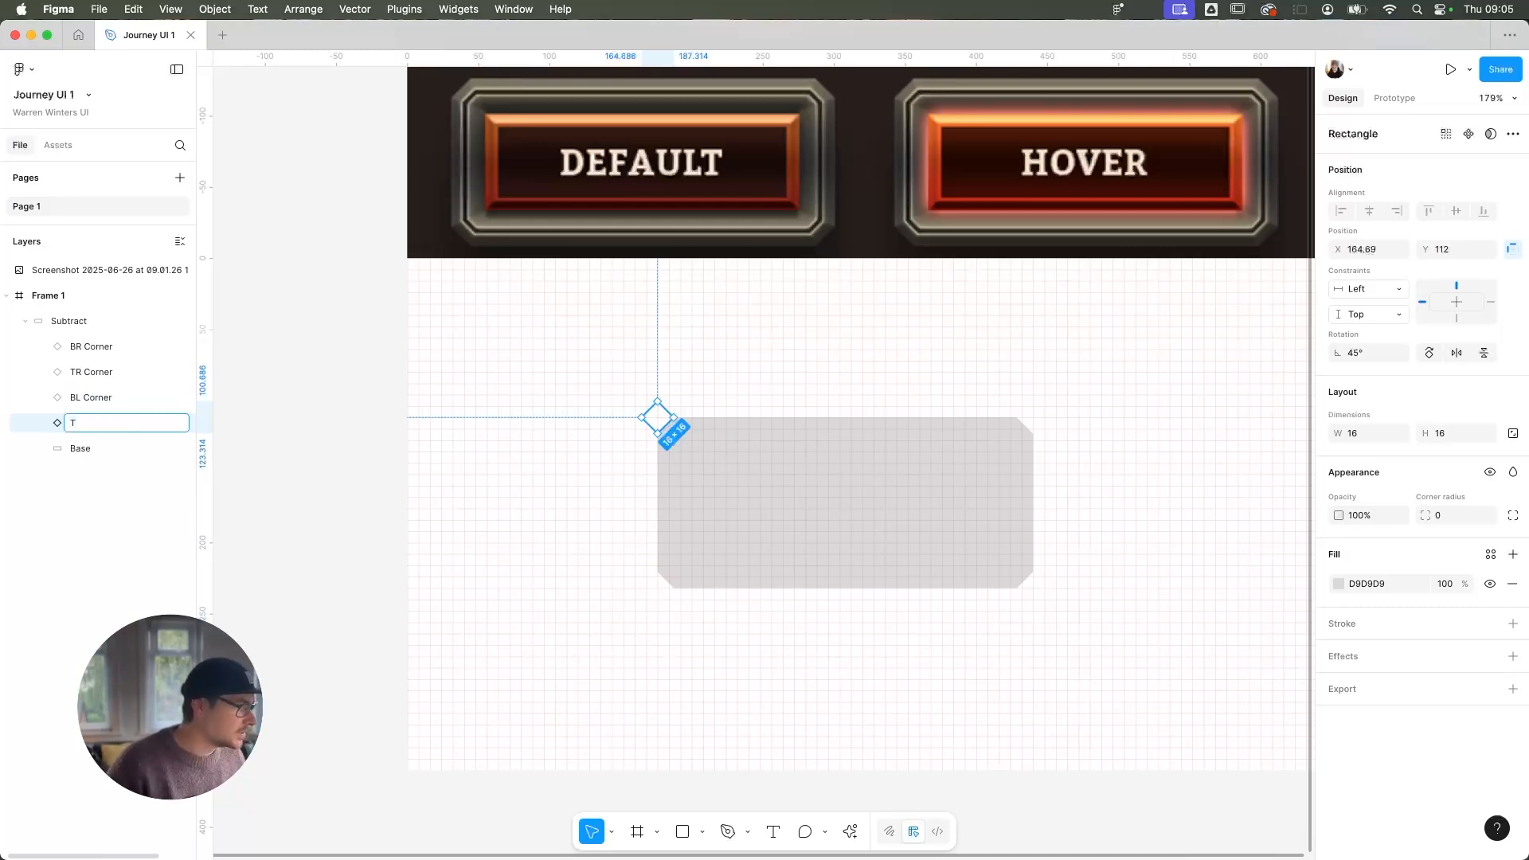
{"action": "type", "text": "L Corner"}
{"action": "key", "text": "Return"}
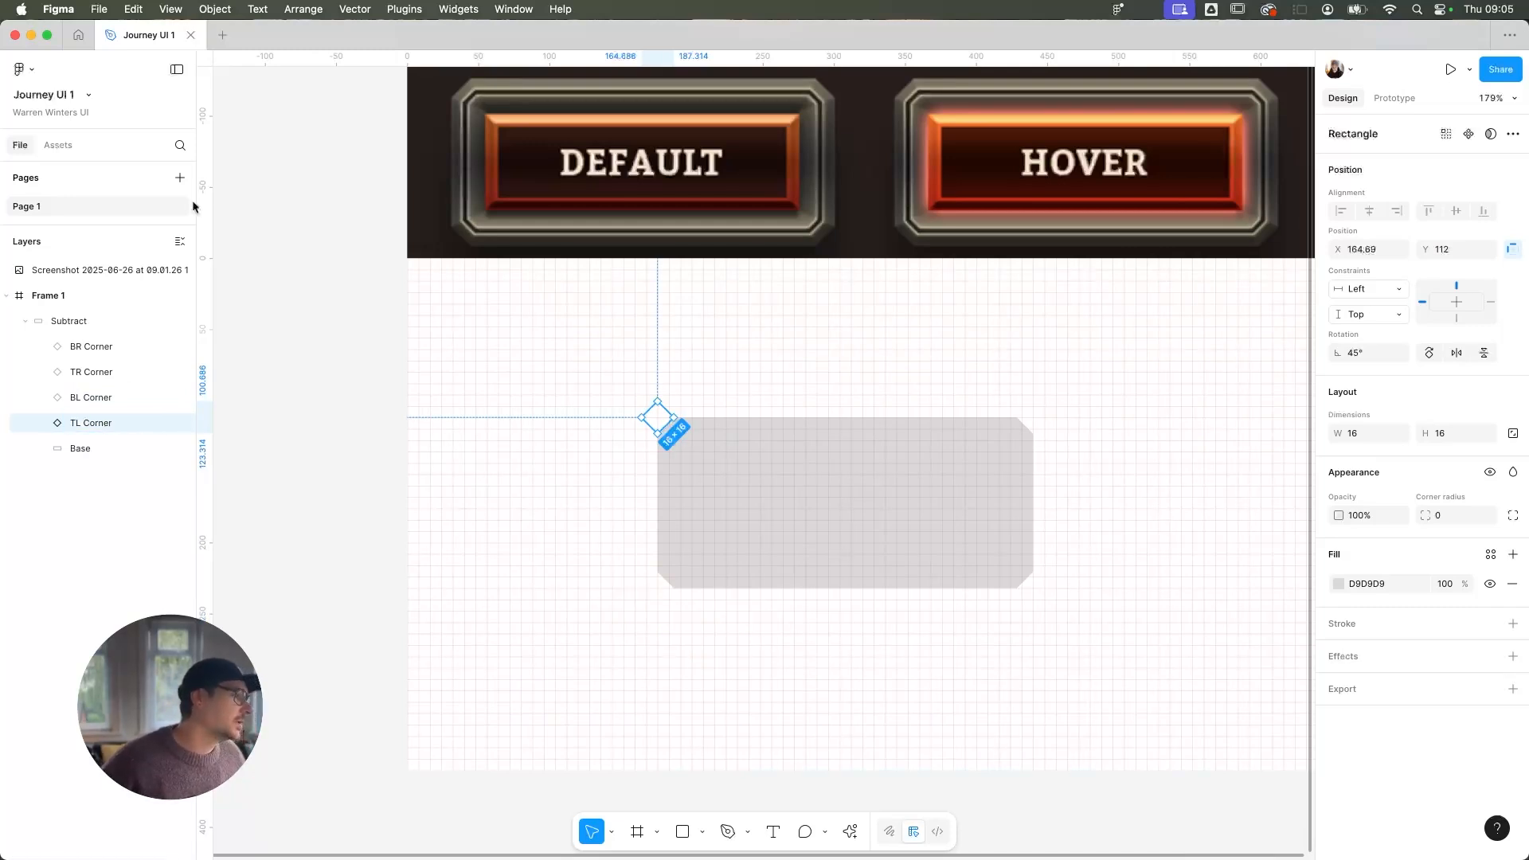
Select the Subtract shape and collapse its nested layers, keeping its name
{"action": "double_click", "coordinate": [67, 324]}
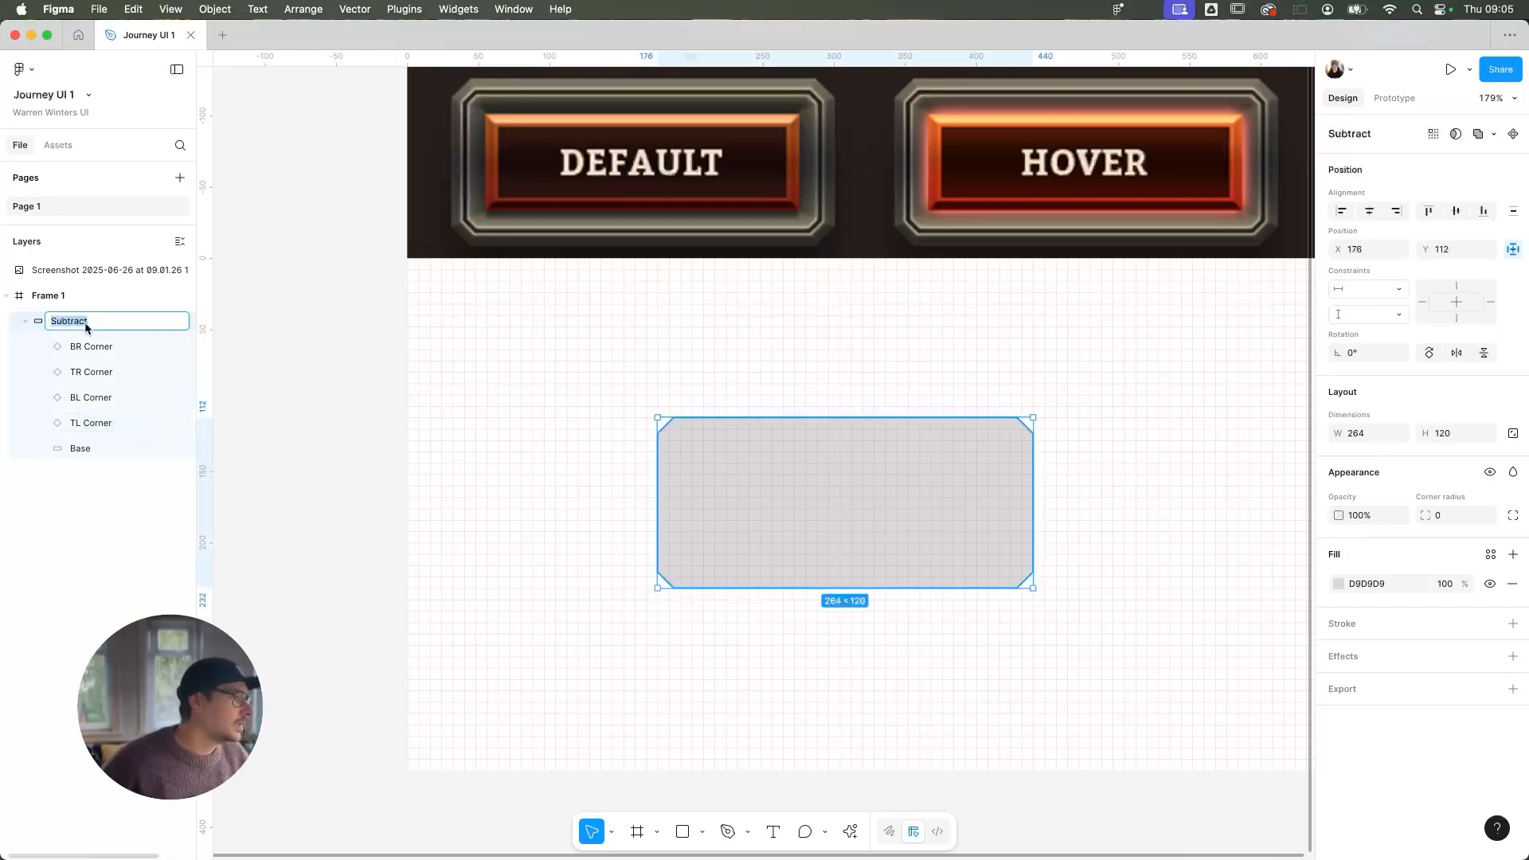
{"action": "left_click", "coordinate": [298, 373]}
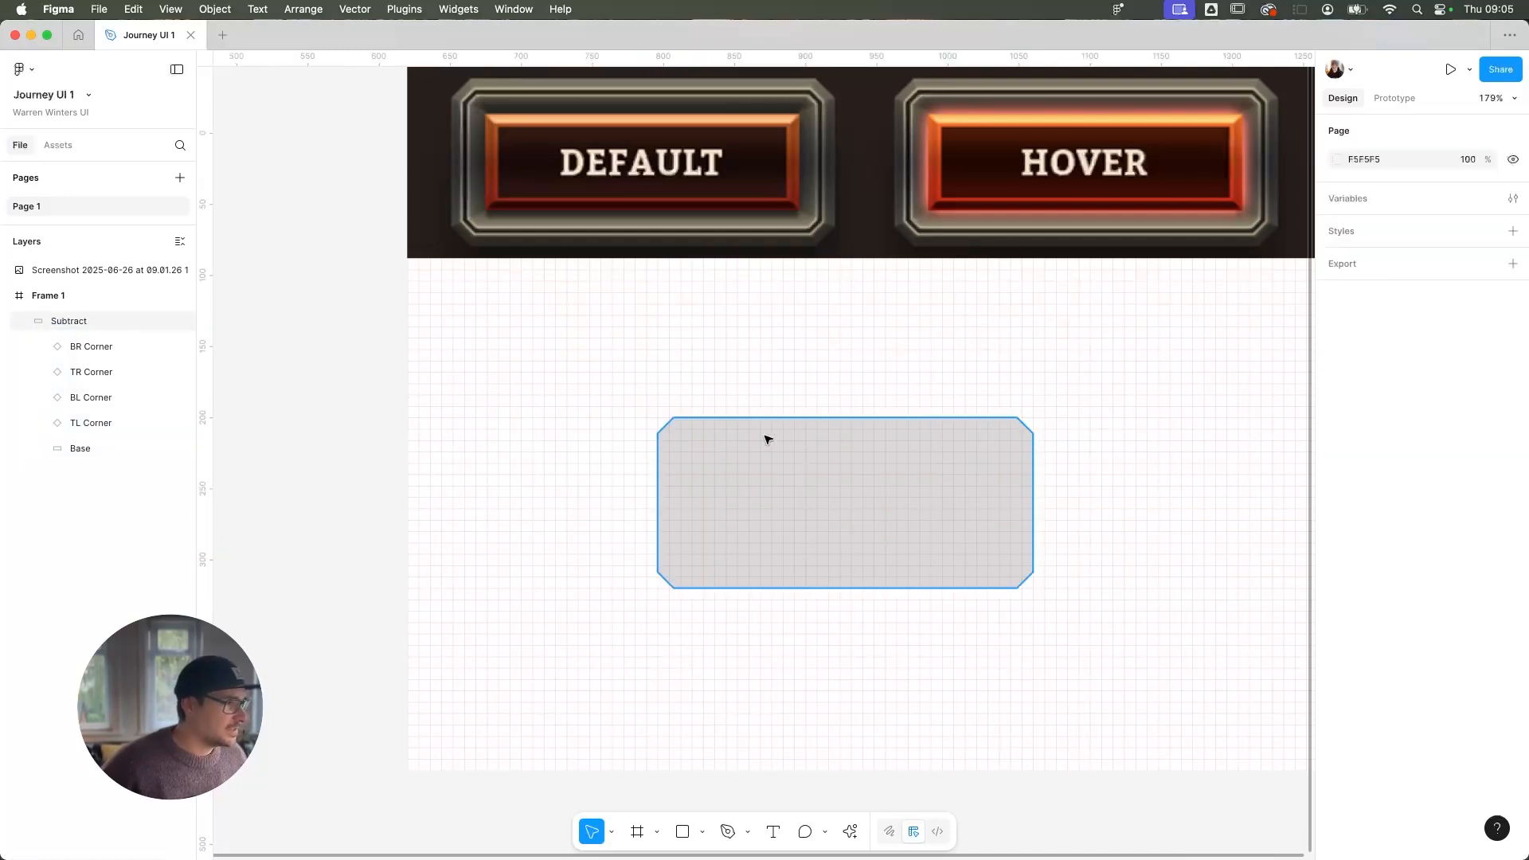
{"action": "scroll", "coordinate": [877, 443], "scroll_direction": "up", "scroll_amount": 1}
{"action": "left_click", "coordinate": [877, 442]}
{"action": "left_click", "coordinate": [31, 322]}
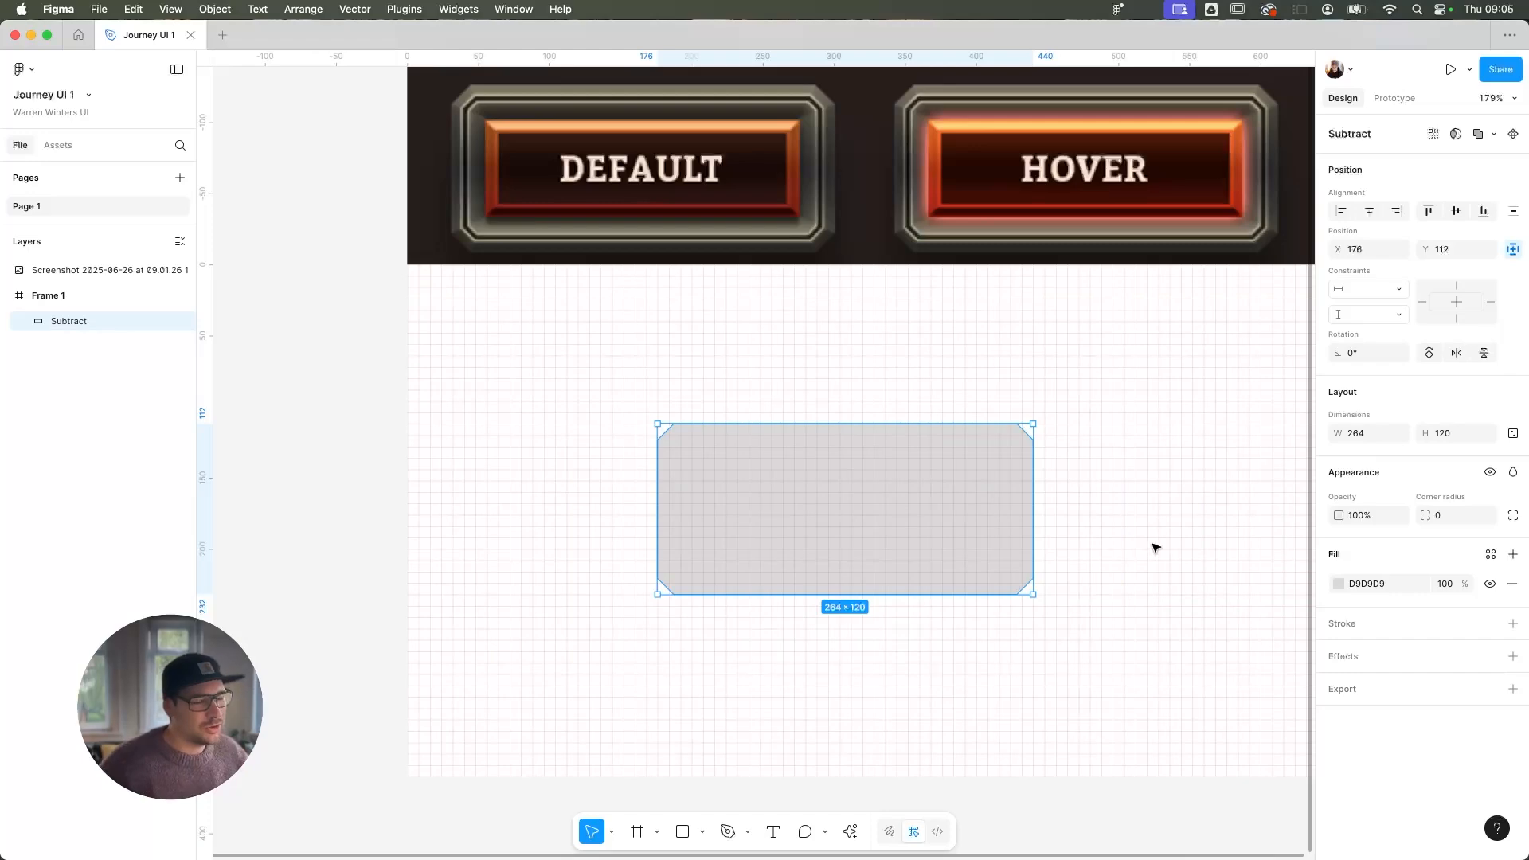
{"action": "scroll", "coordinate": [1119, 524], "scroll_direction": "up", "scroll_amount": 5}
{"action": "scroll", "coordinate": [1120, 524], "scroll_direction": "down", "scroll_amount": 3}
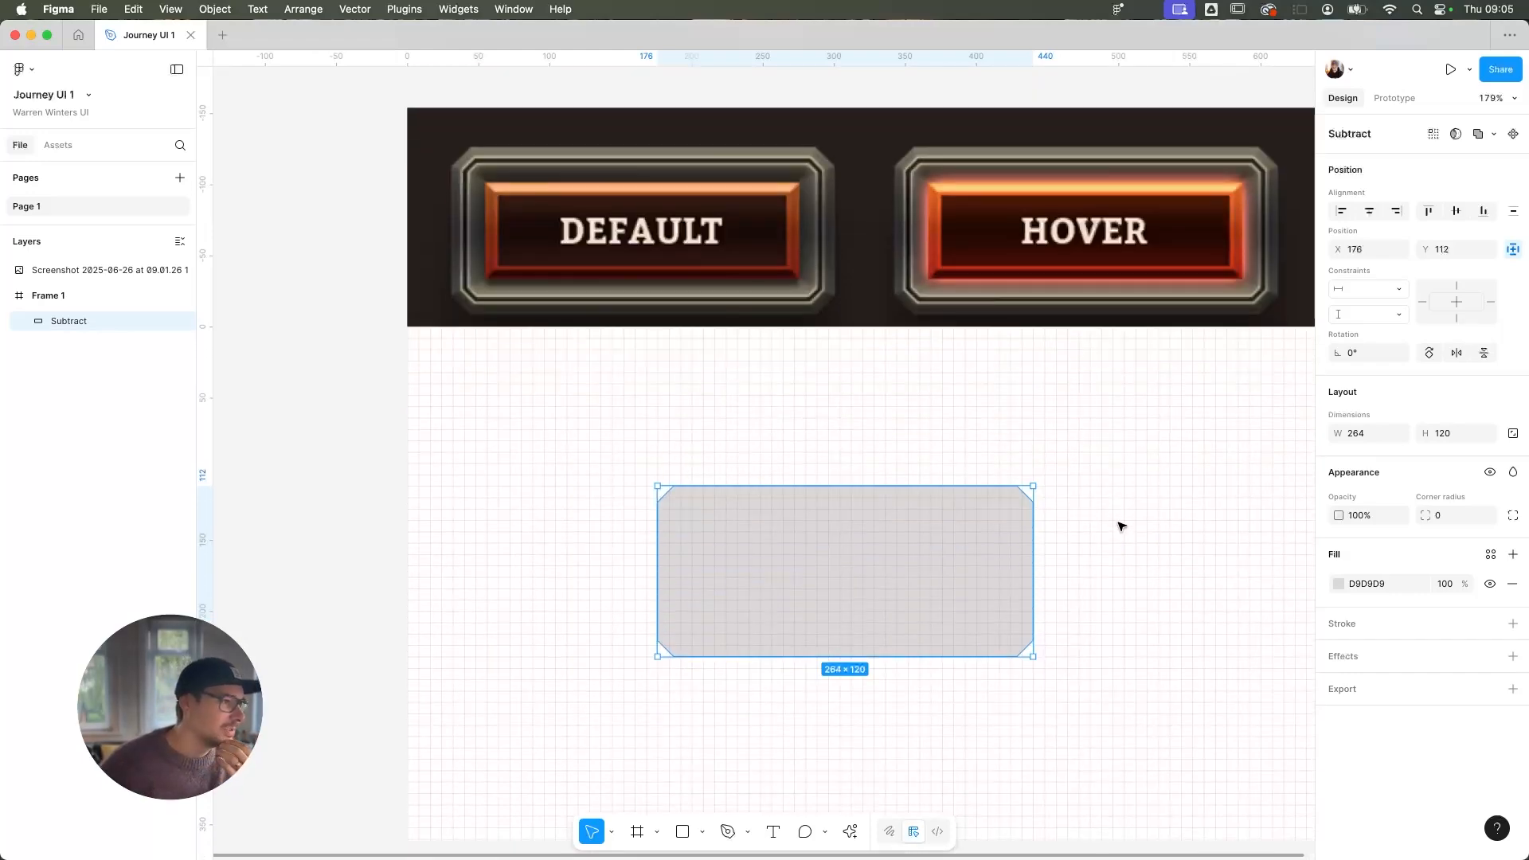
Draw a rectangle about 189 × 154 over the left part of the reference image, aligned to the image's left edge
{"action": "left_click", "coordinate": [682, 832]}
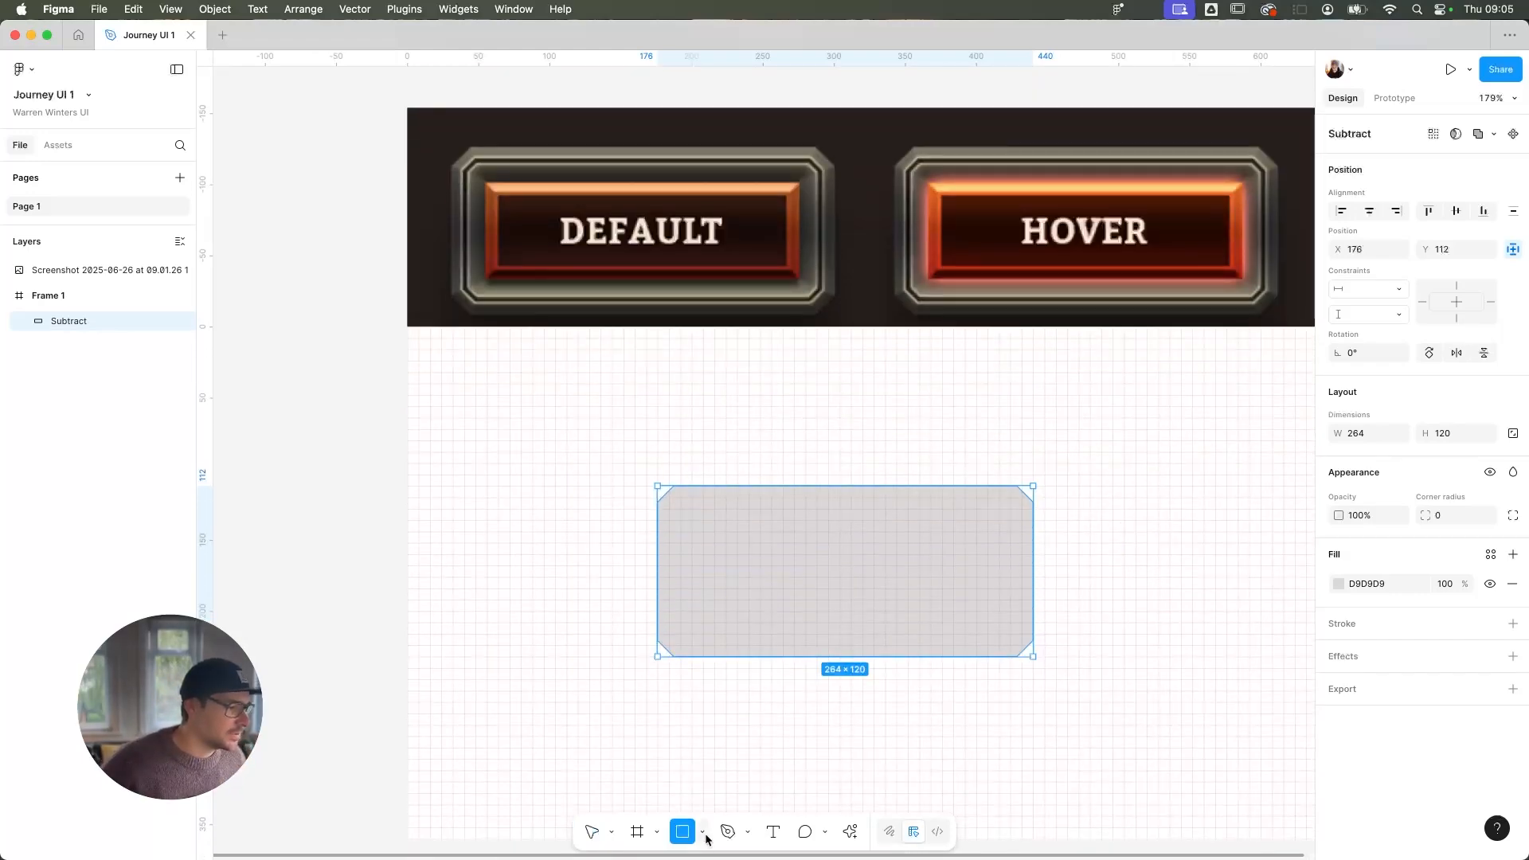
{"action": "left_click", "coordinate": [703, 832]}
{"action": "left_click", "coordinate": [726, 678]}
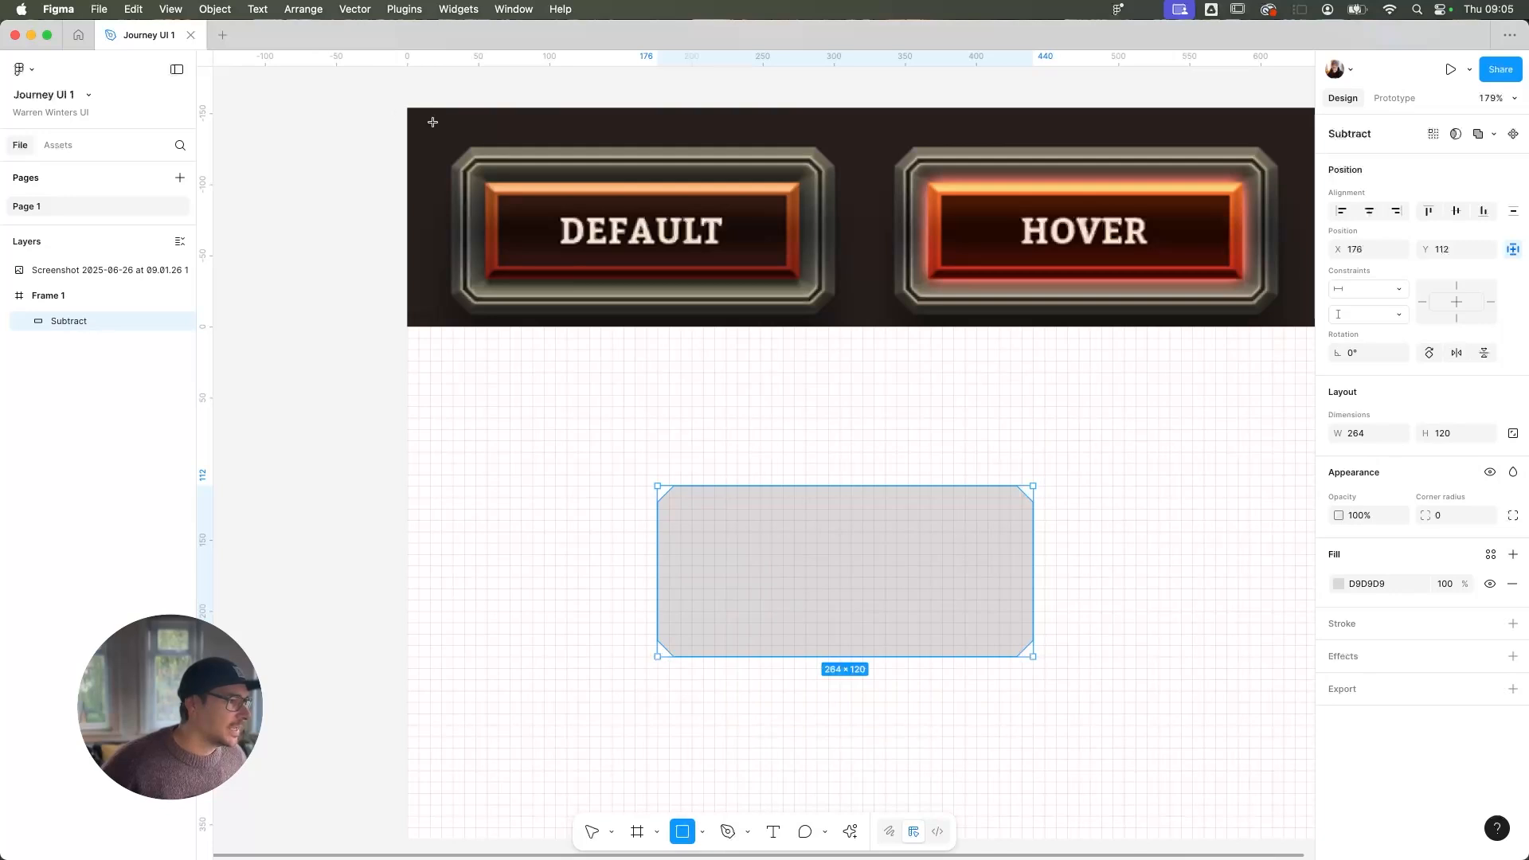
{"action": "left_click_drag", "start_coordinate": [382, 108], "coordinate": [676, 326]}
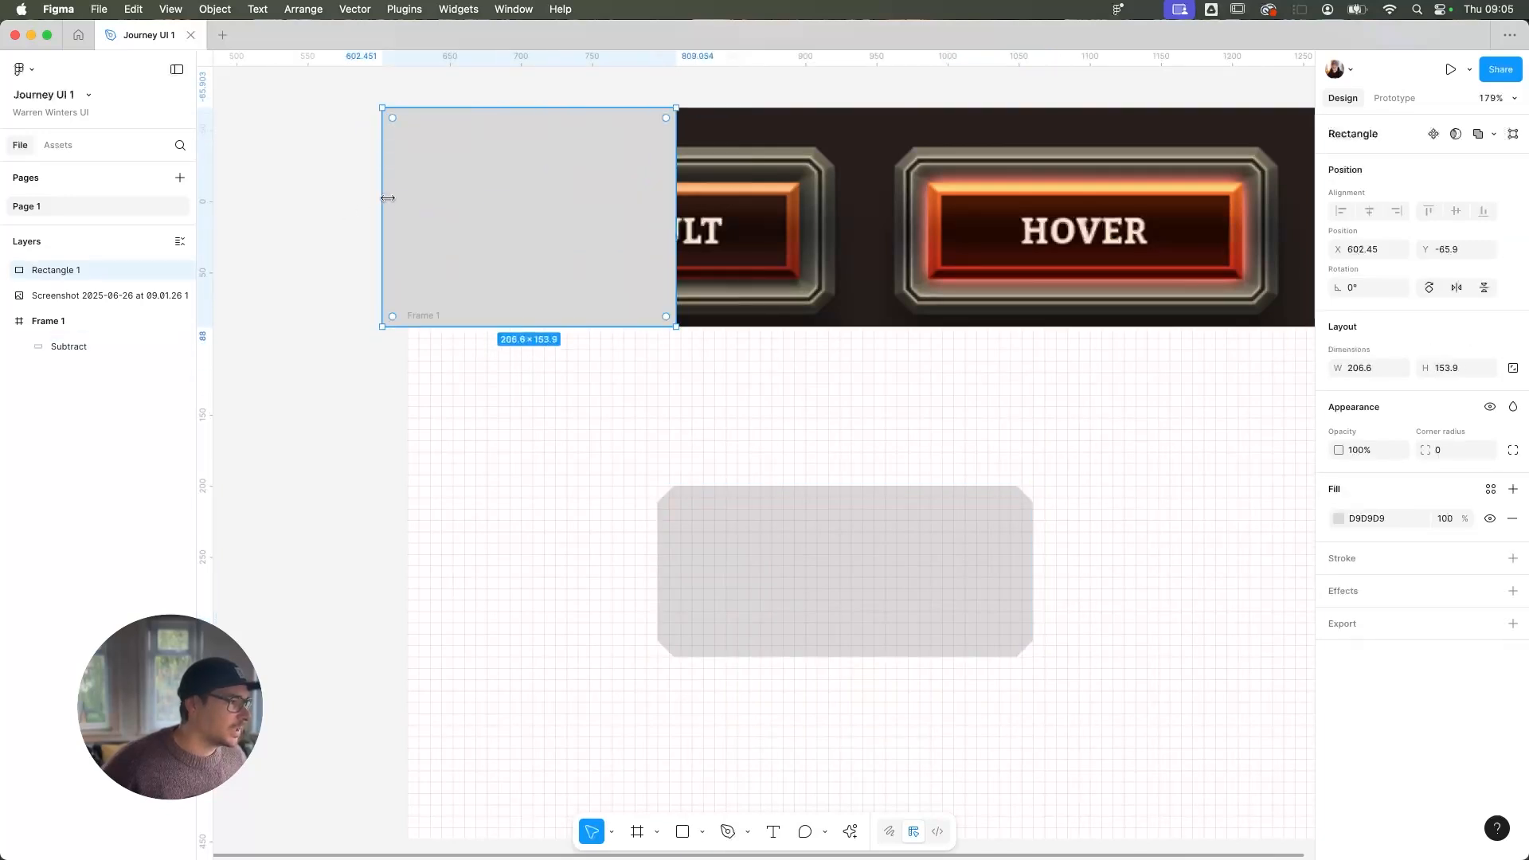
{"action": "mouse_move", "coordinate": [388, 198]}
{"action": "left_mouse_down"}
{"action": "mouse_move", "coordinate": [446, 201]}
{"action": "mouse_move", "coordinate": [407, 199]}
{"action": "left_mouse_up"}
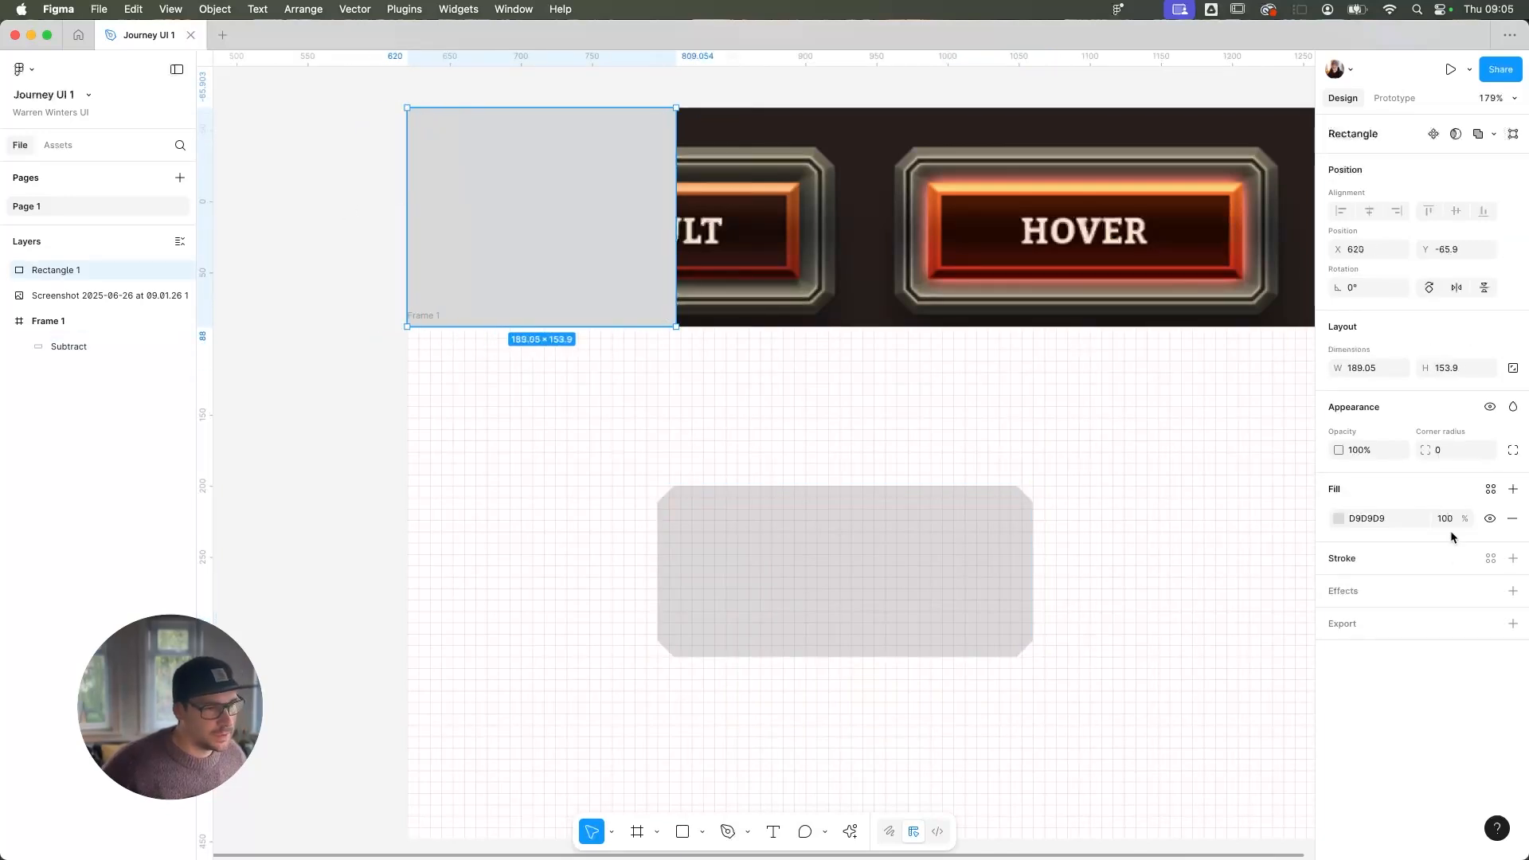
Set the overlay rectangle's fill blend mode to Saturation and narrow it to about 167 wide, covering half of the DEFAULT button
{"action": "left_click", "coordinate": [1339, 519]}
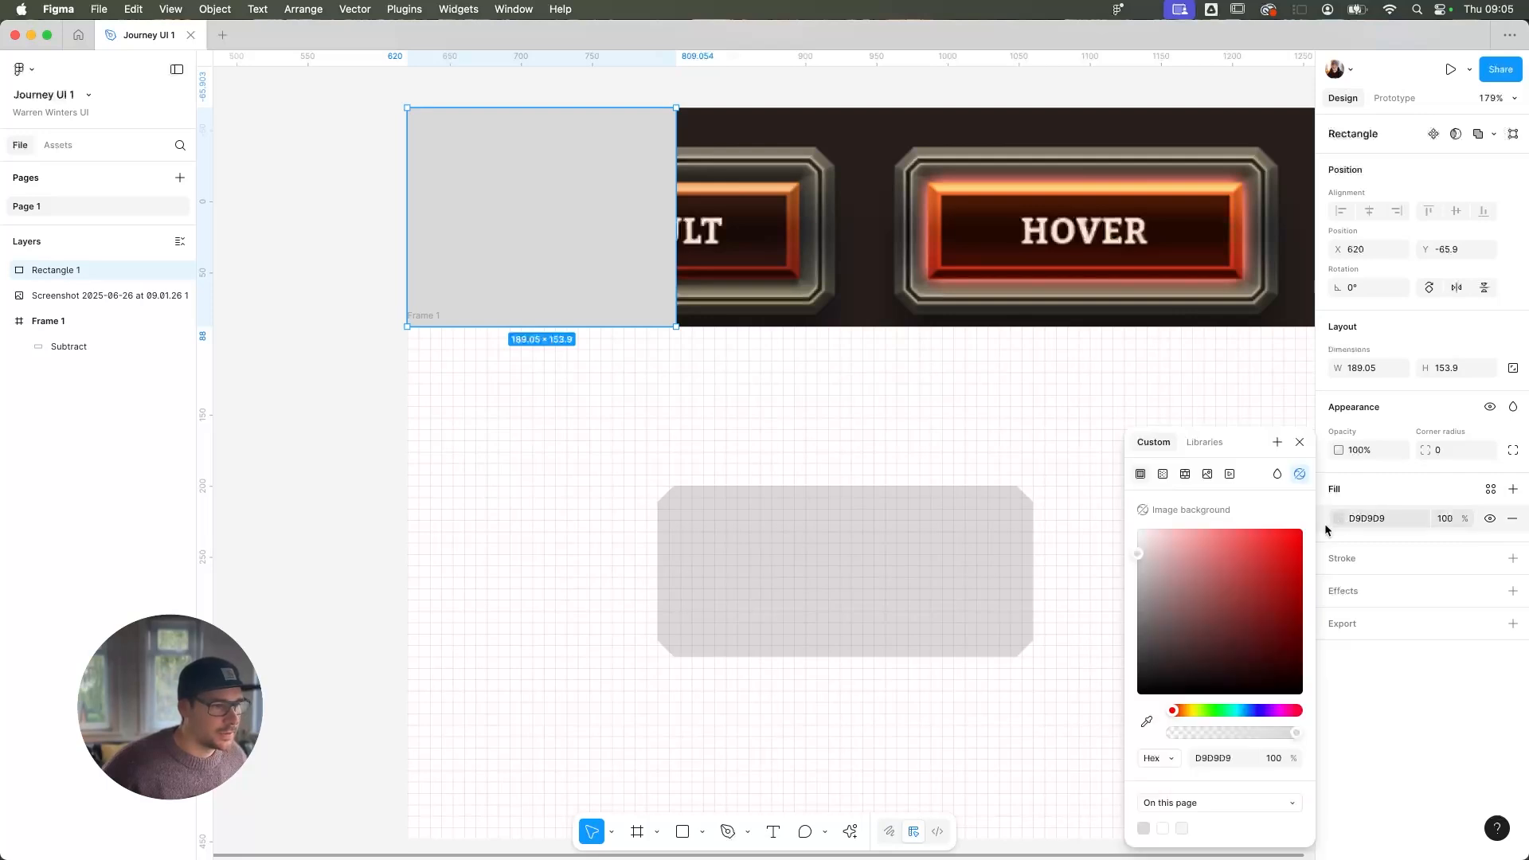
{"action": "left_click", "coordinate": [1277, 474]}
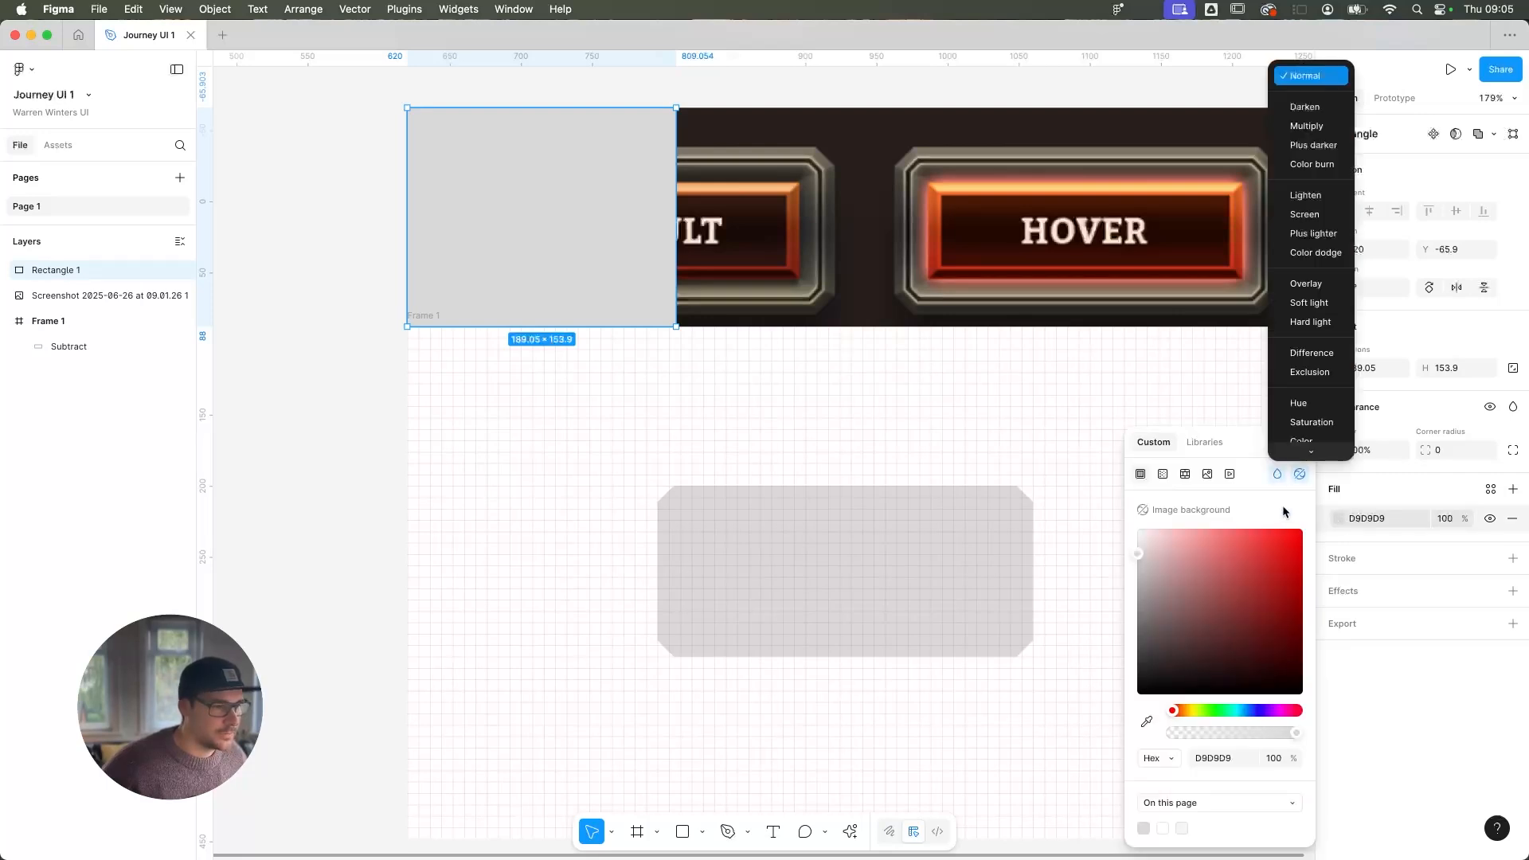
{"action": "left_click", "coordinate": [1303, 426]}
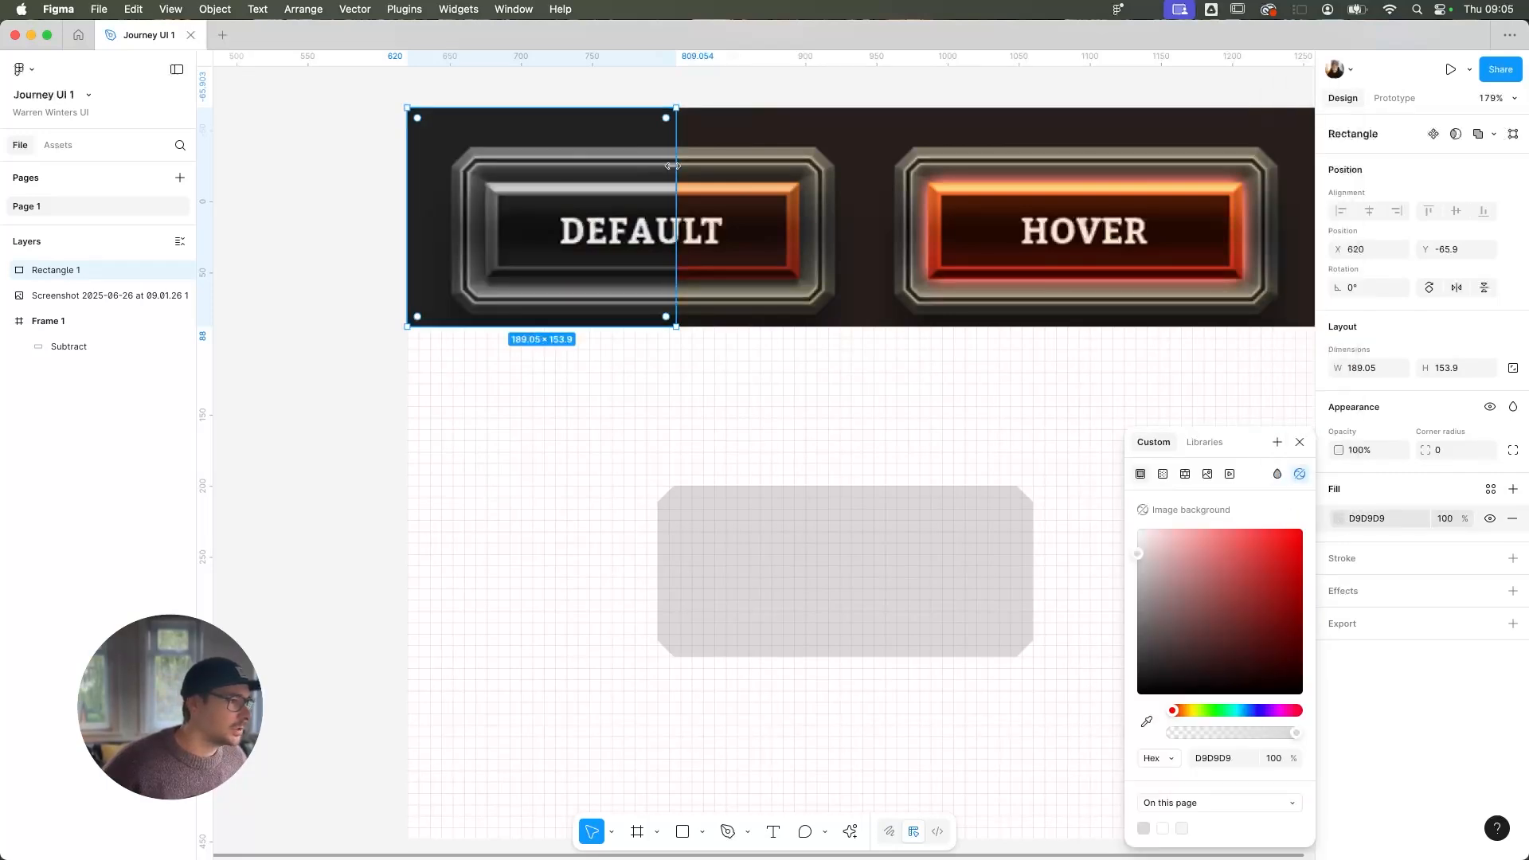
{"action": "left_click_drag", "start_coordinate": [673, 166], "coordinate": [645, 166]}
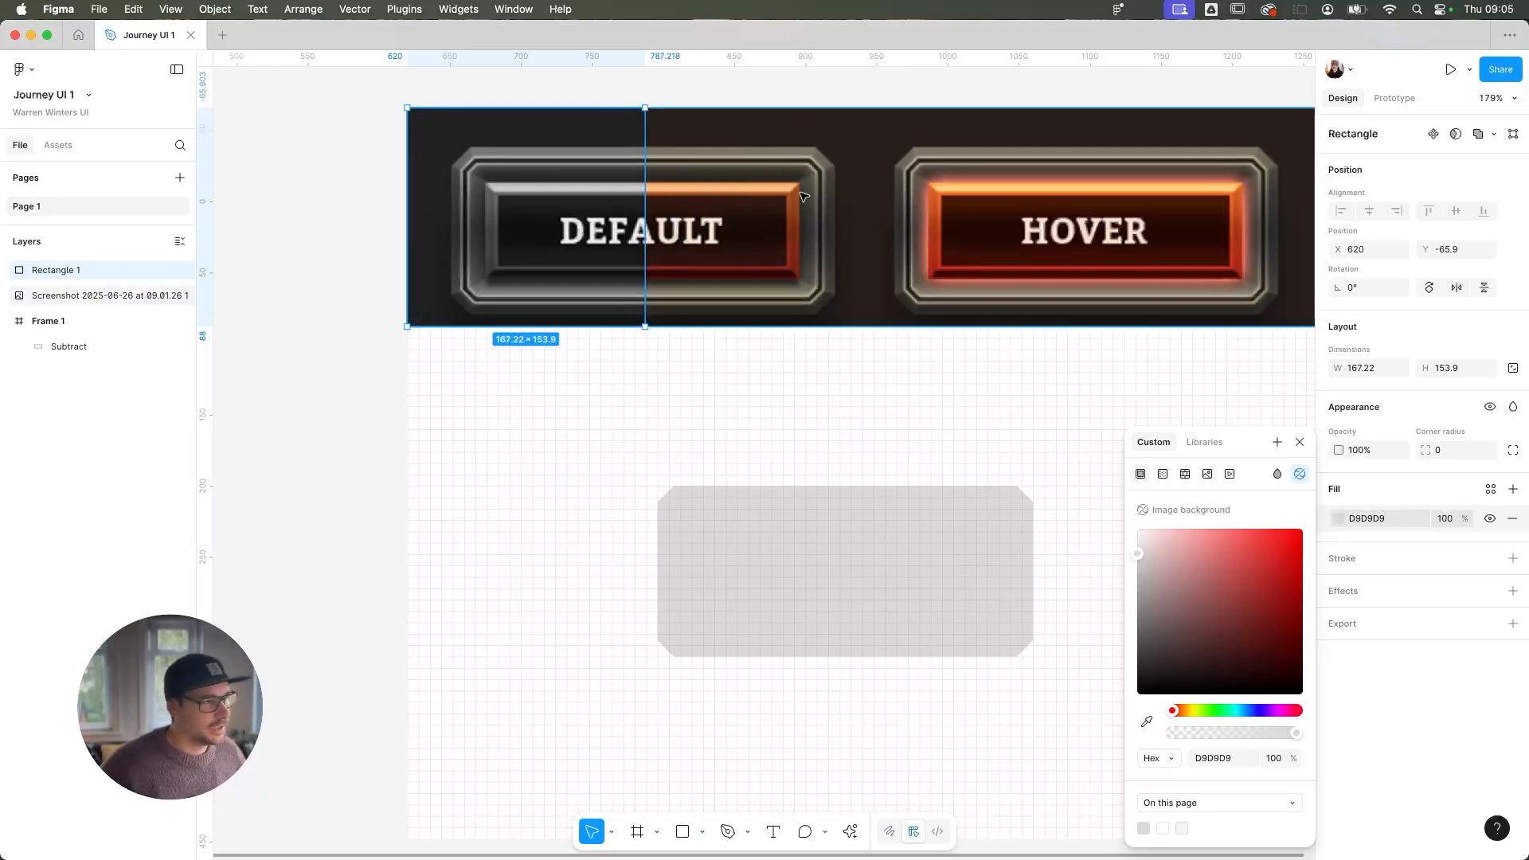
{"action": "left_click", "coordinate": [1299, 442]}
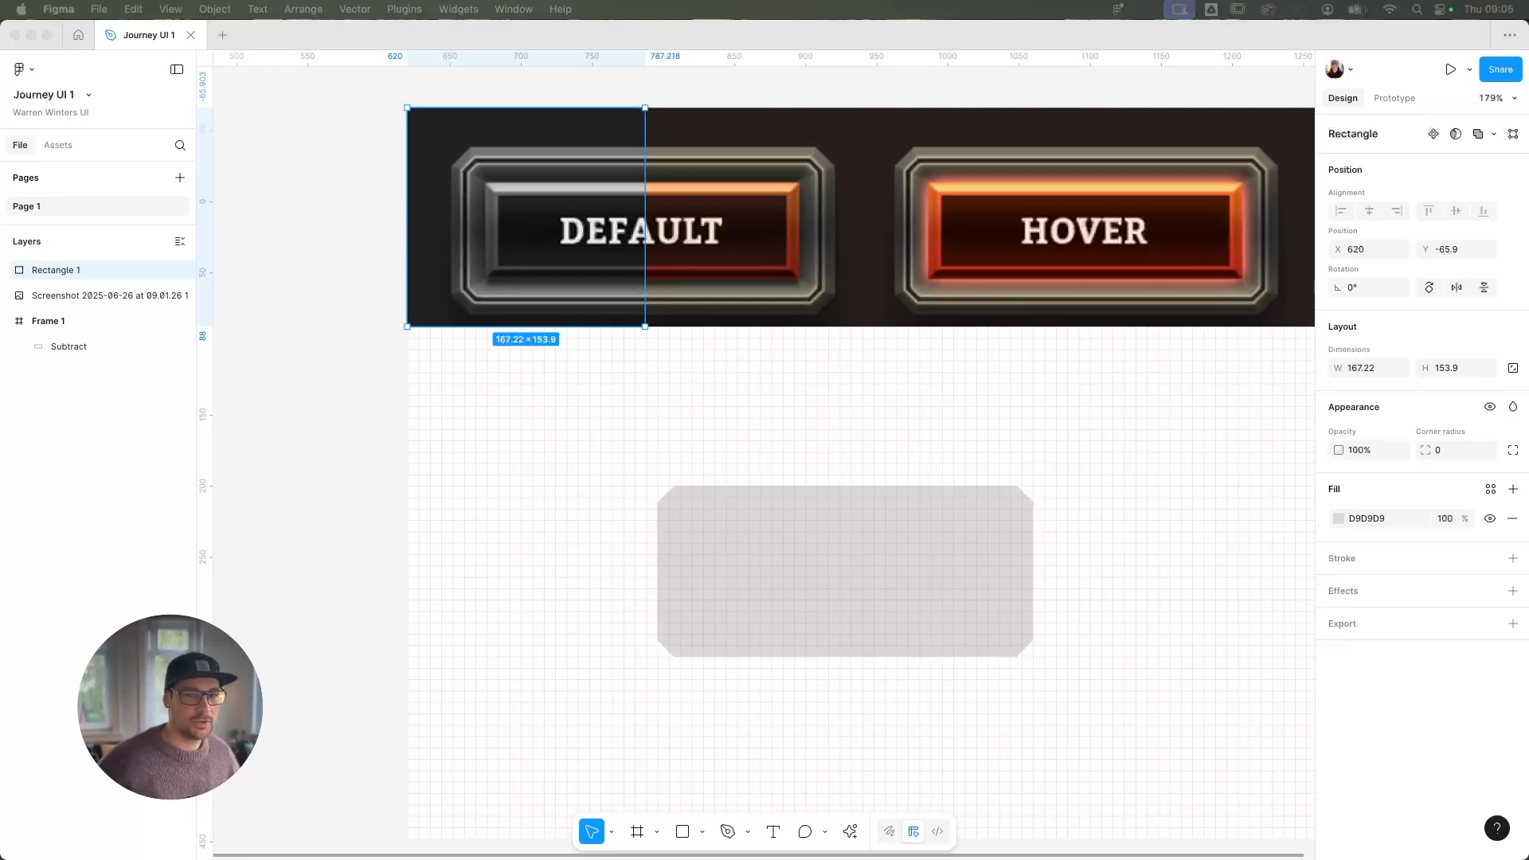
{"action": "left_click", "coordinate": [335, 420]}
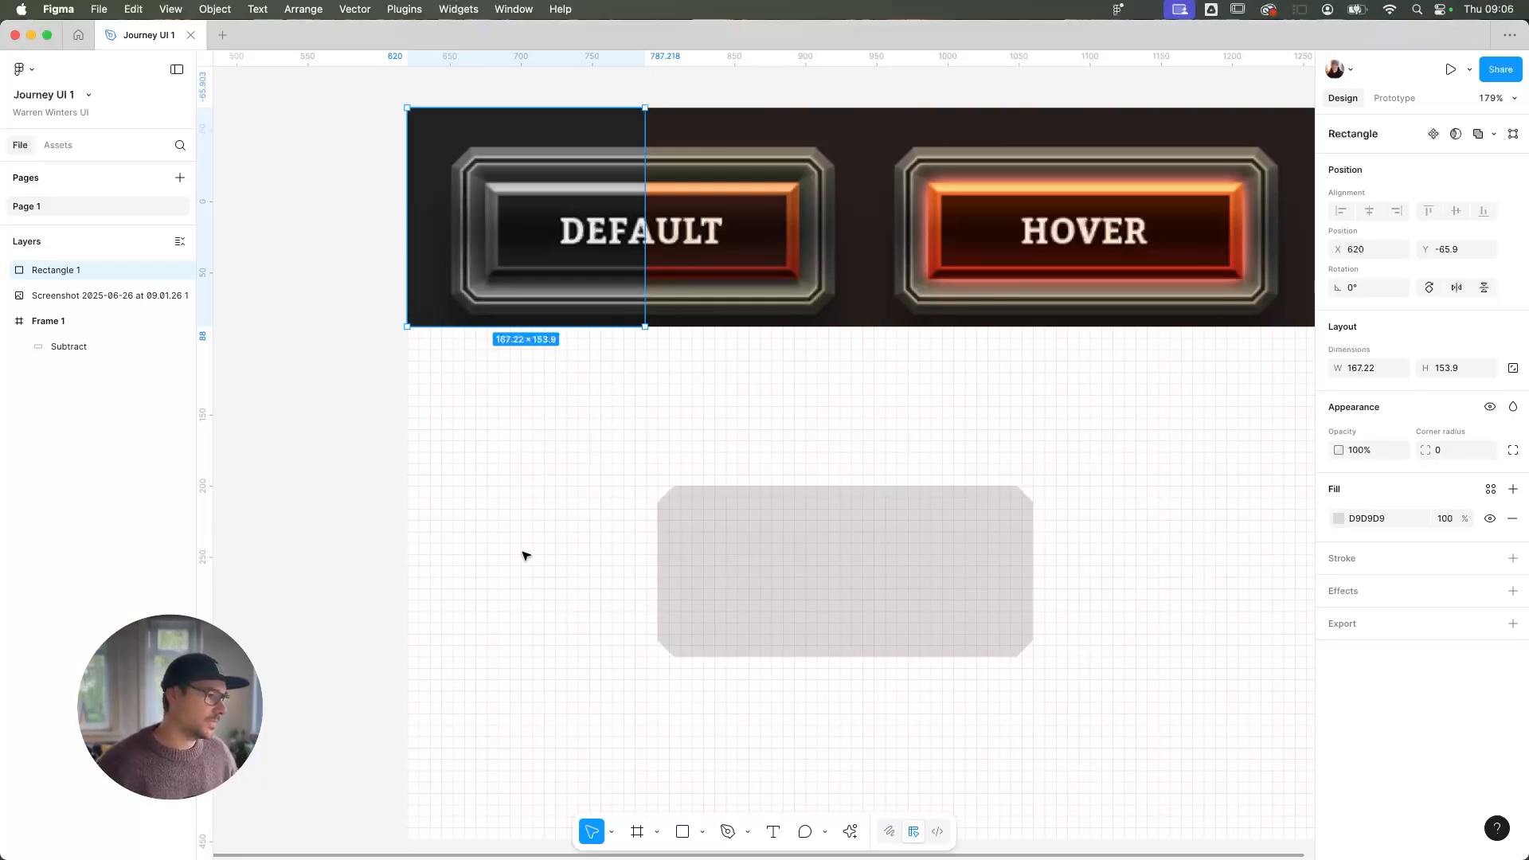
Give the Subtract shape a linear gradient fill and sample its 0% stop, 737373, from the DEFAULT button's desaturated upper edge
{"action": "left_click", "coordinate": [524, 553]}
{"action": "left_click", "coordinate": [746, 552]}
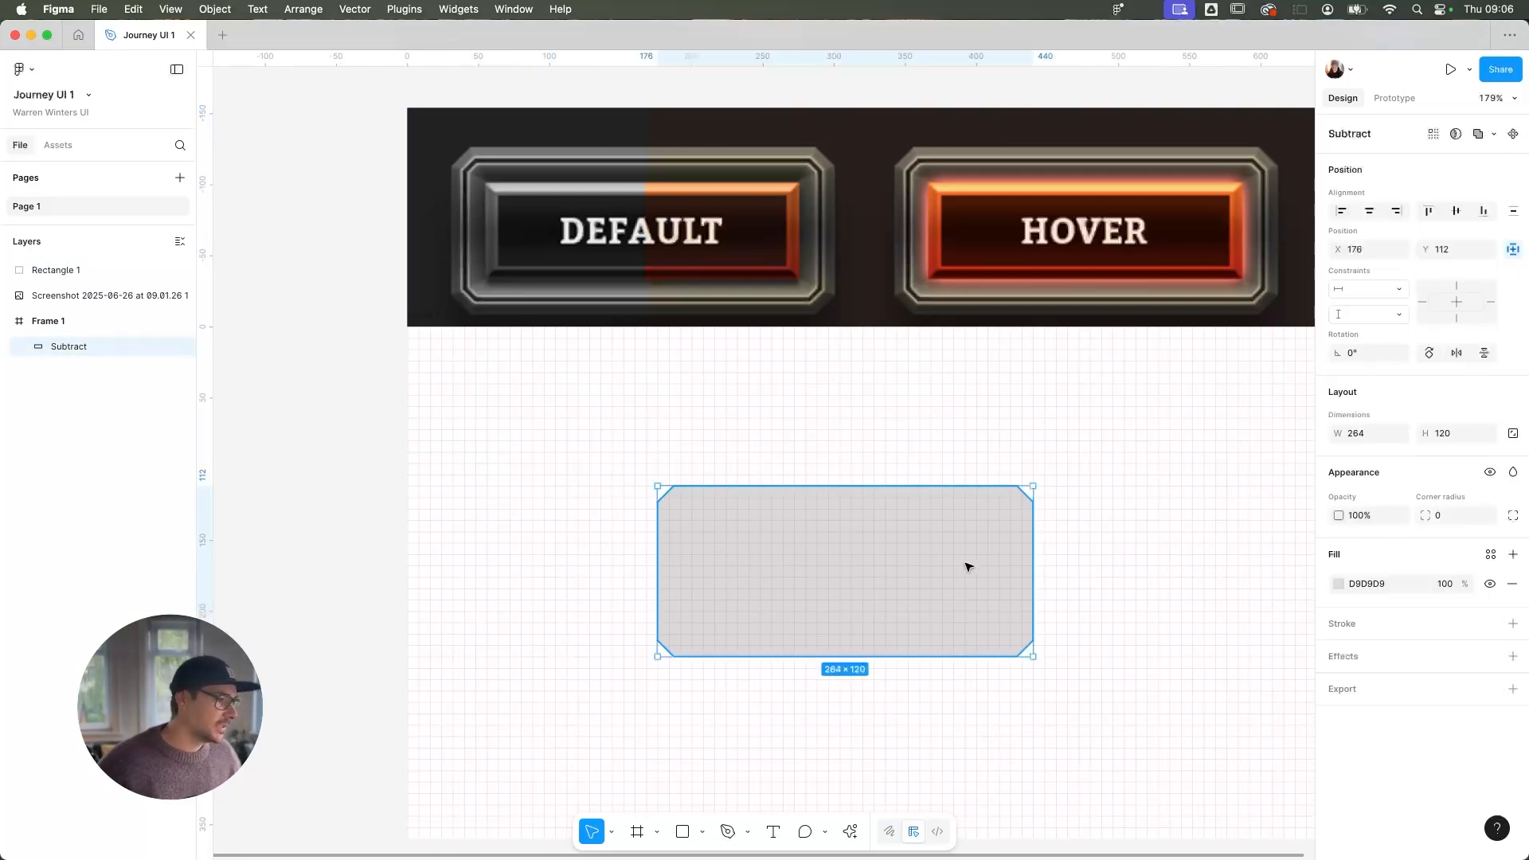
{"action": "left_click", "coordinate": [1340, 585]}
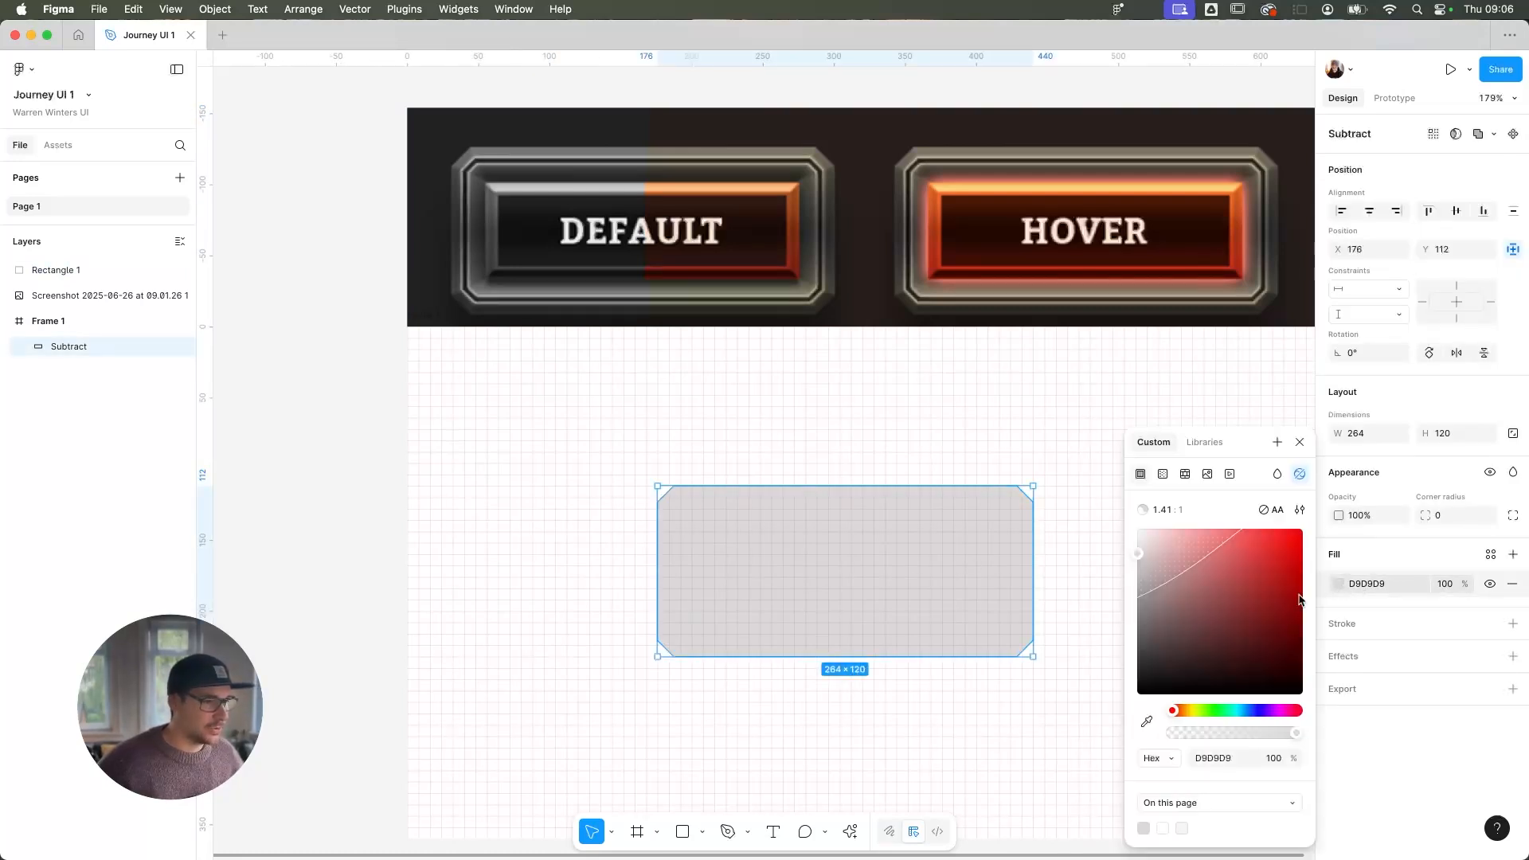
{"action": "left_click", "coordinate": [1162, 474]}
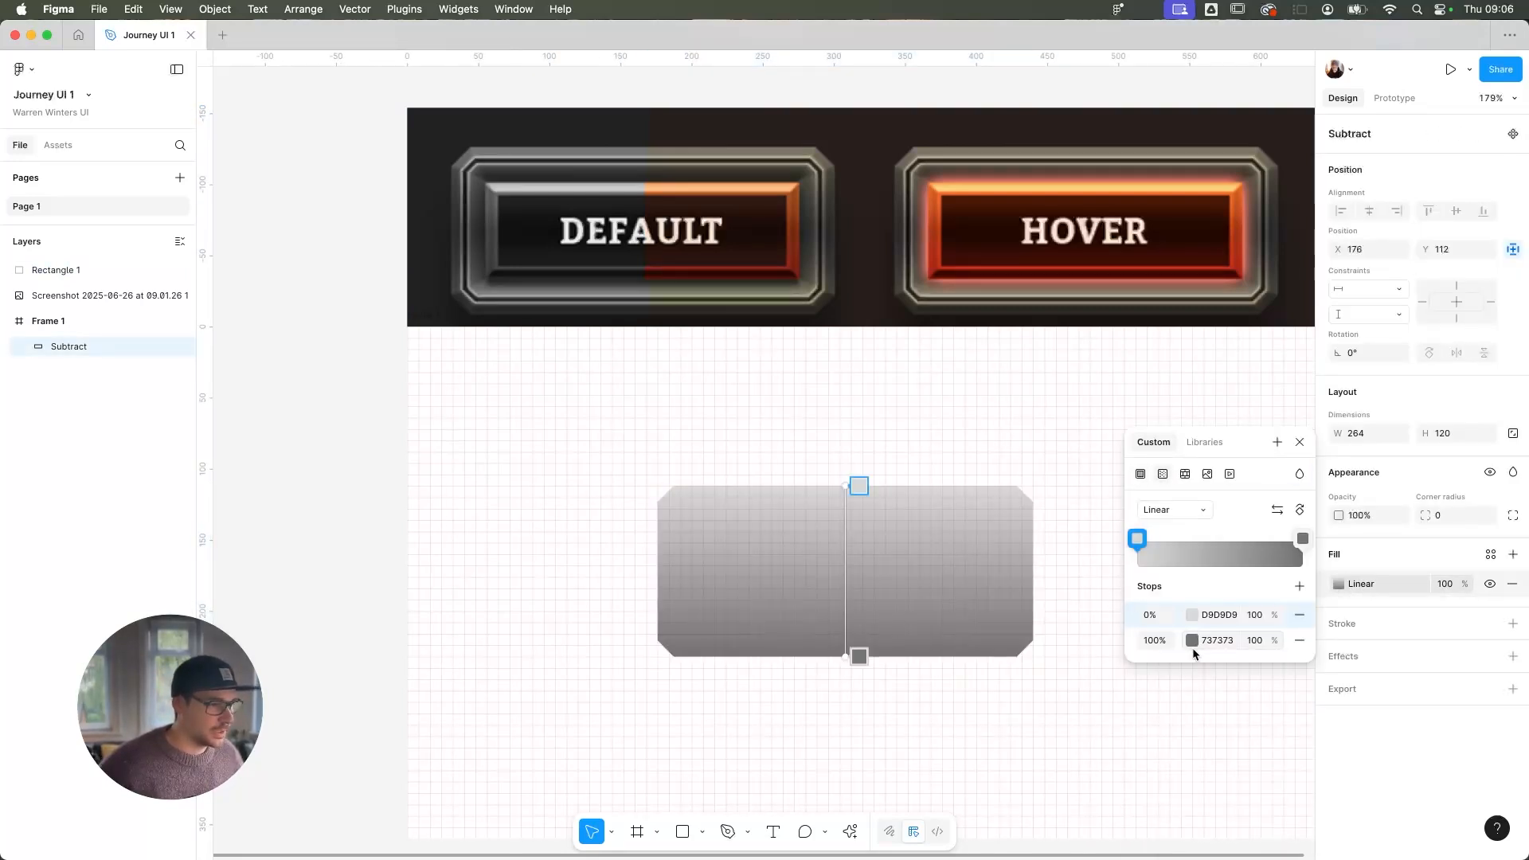
{"action": "left_click", "coordinate": [1192, 617]}
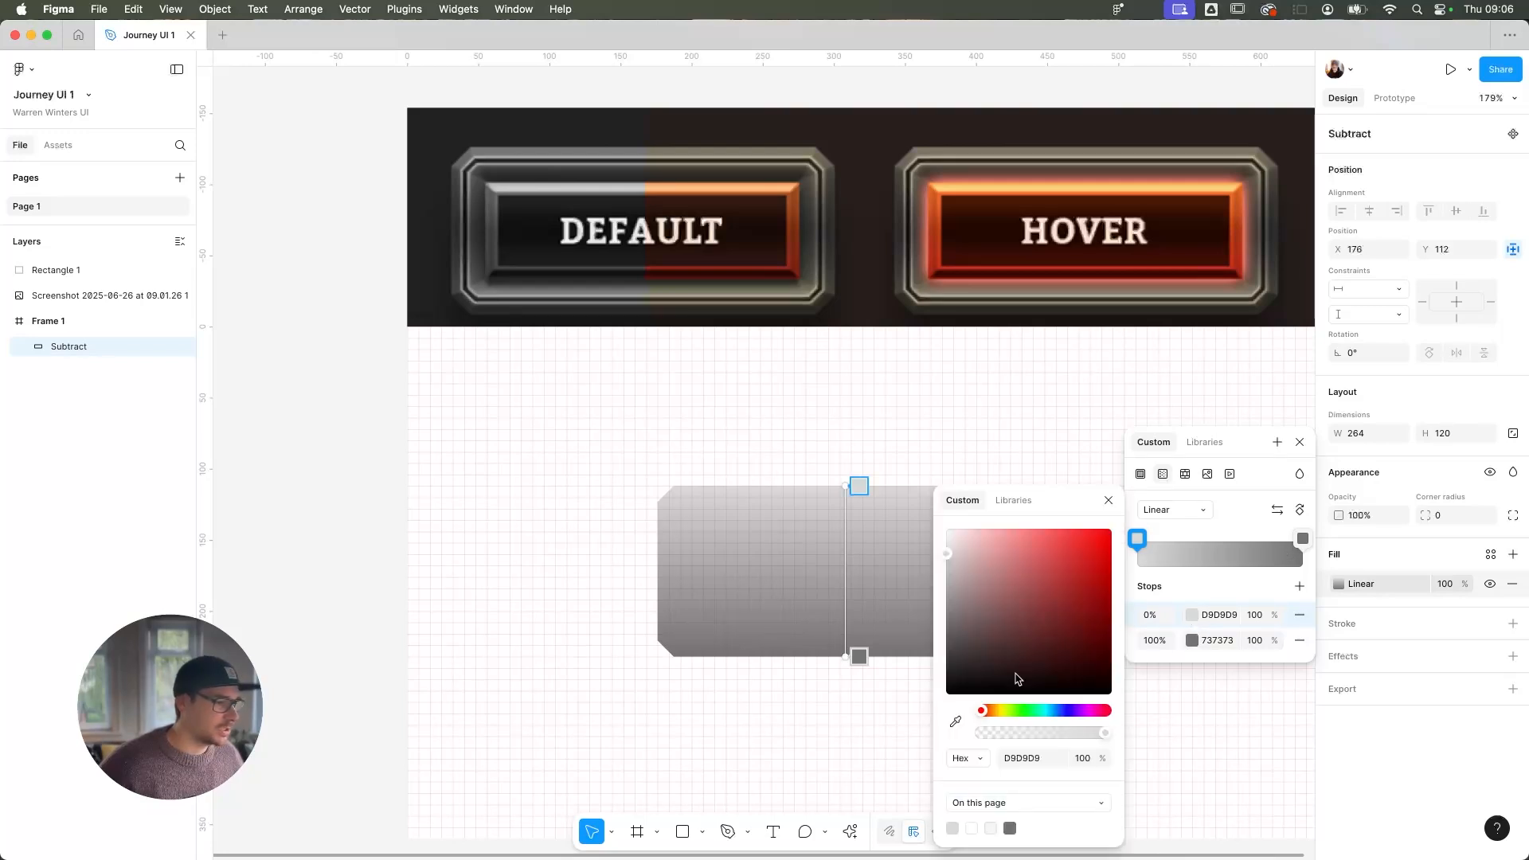
{"action": "left_click", "coordinate": [956, 722]}
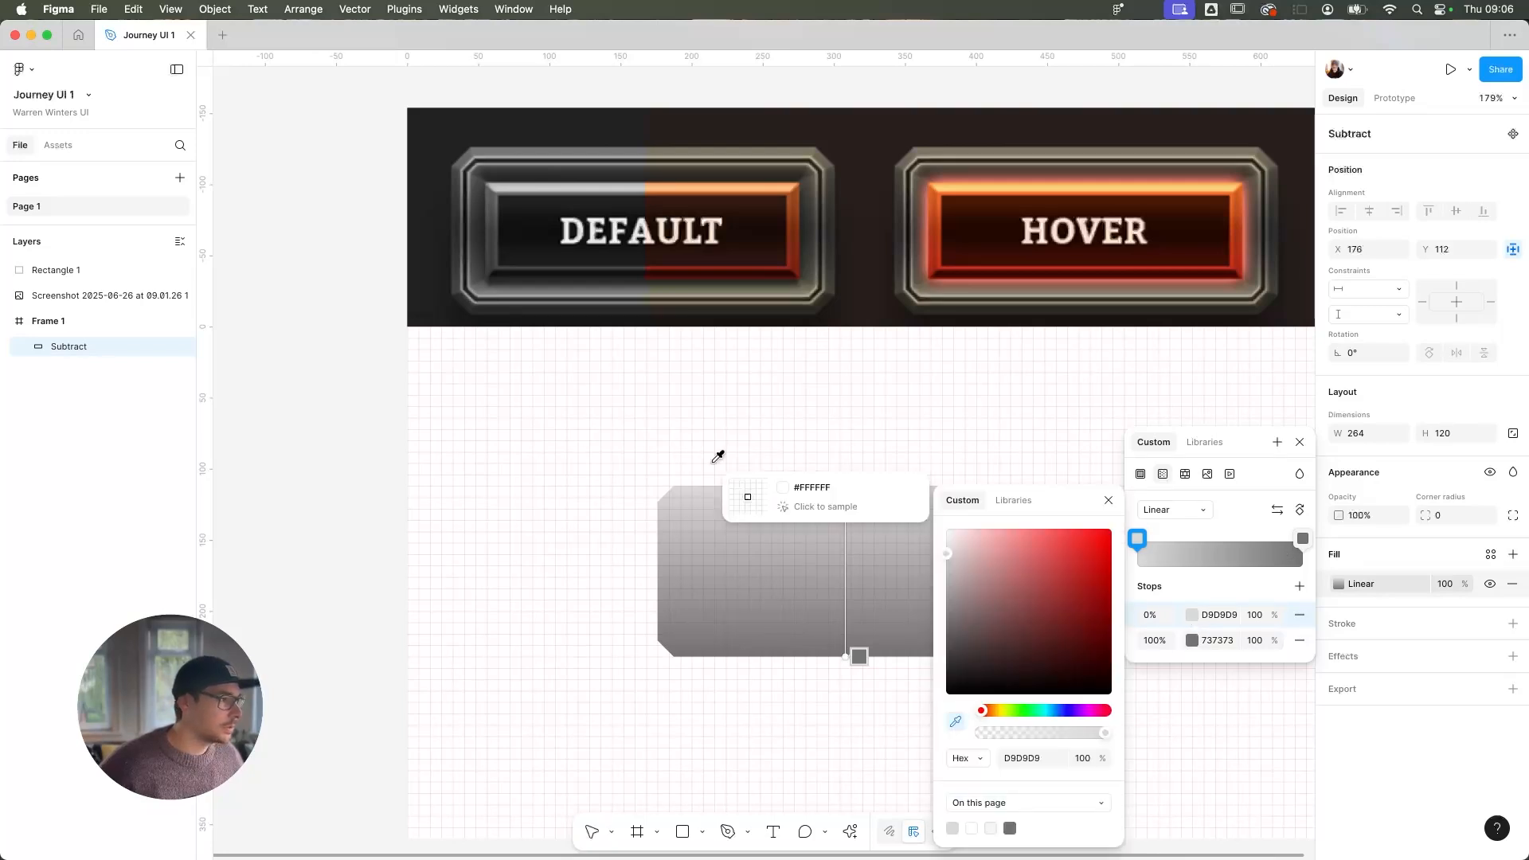
{"action": "left_click", "coordinate": [531, 150]}
Sample the gradient's 100% stop, 282828, from the desaturated lower edge of the DEFAULT button and finish editing the fill
{"action": "left_click", "coordinate": [1304, 539]}
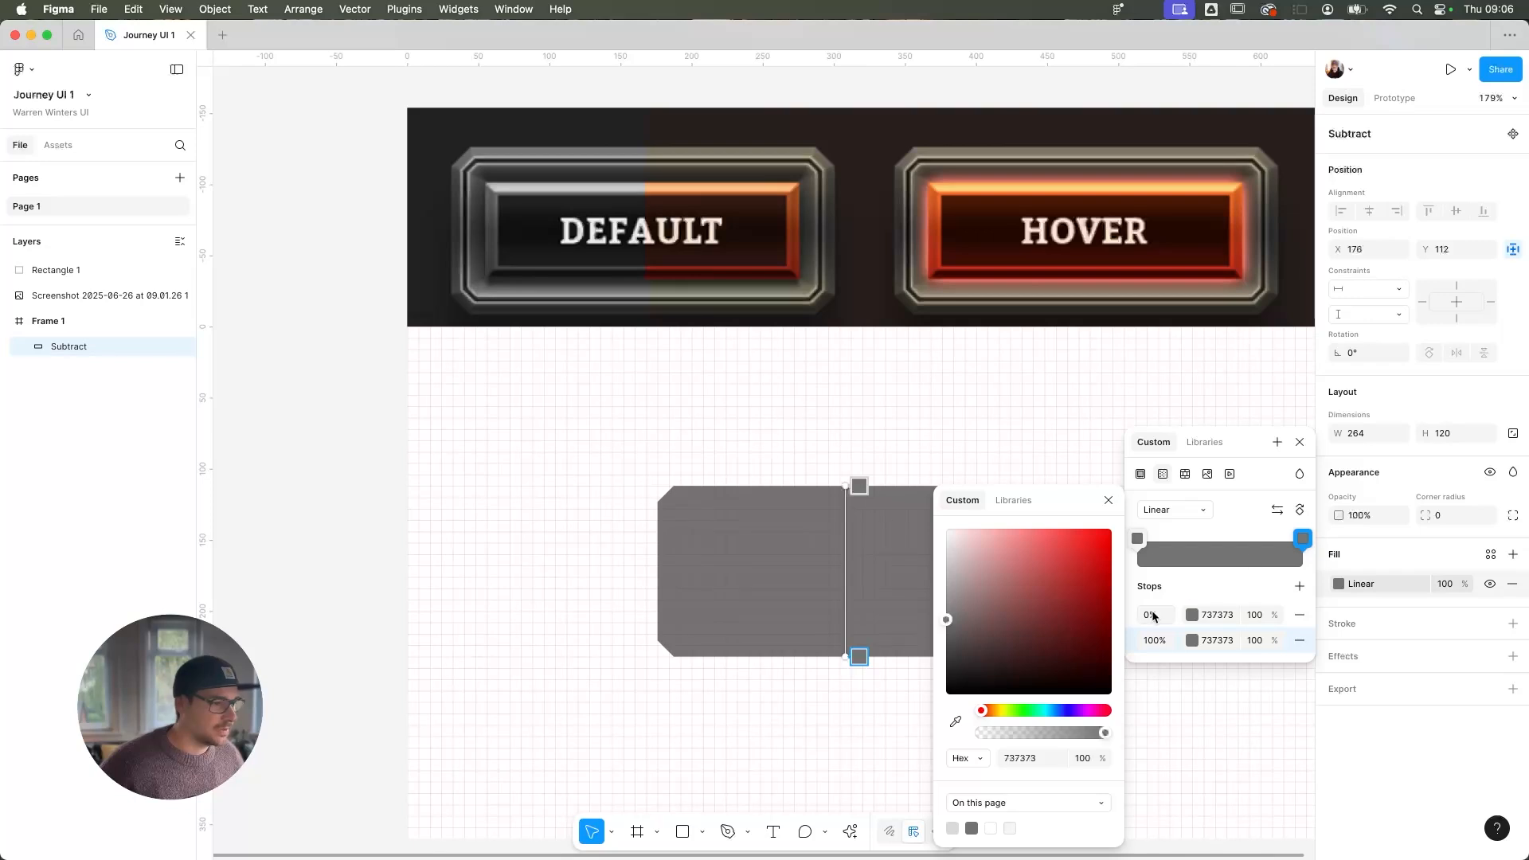
{"action": "left_click", "coordinate": [1192, 640]}
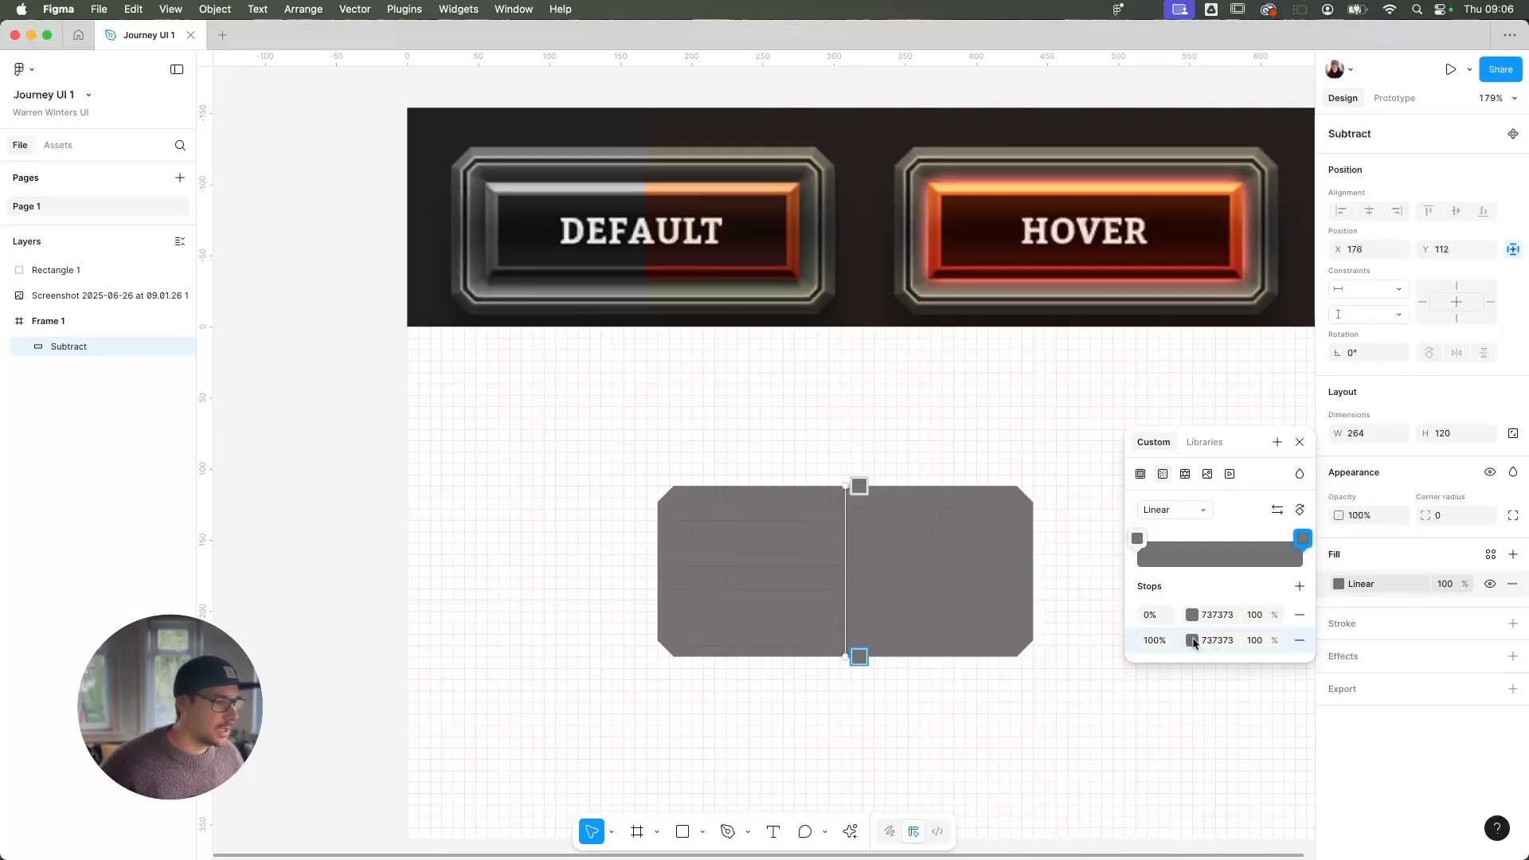
{"action": "left_click", "coordinate": [1191, 640]}
{"action": "left_click", "coordinate": [955, 721]}
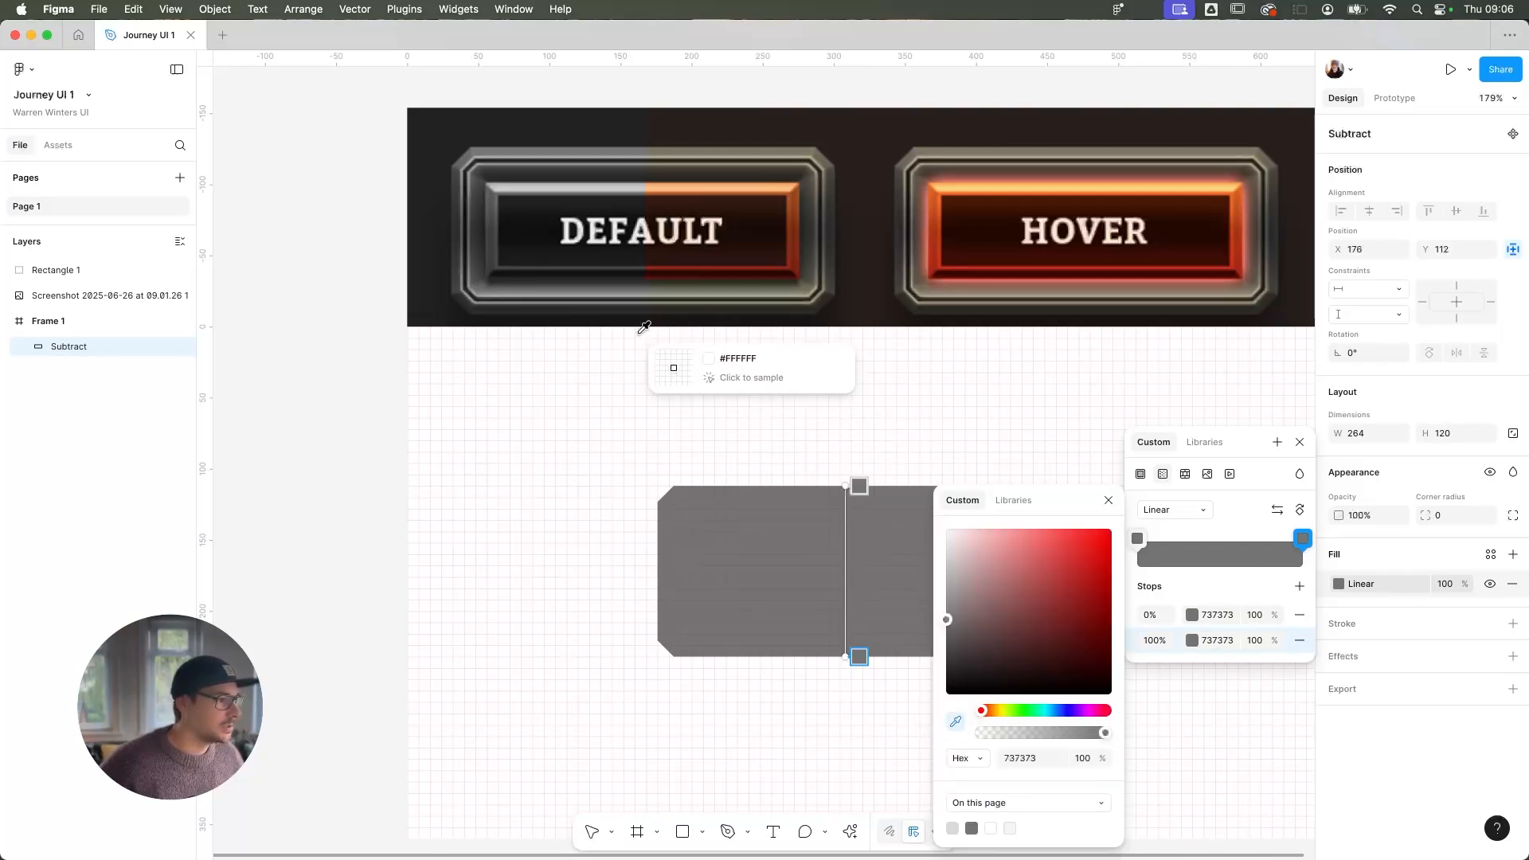
{"action": "left_click", "coordinate": [629, 302]}
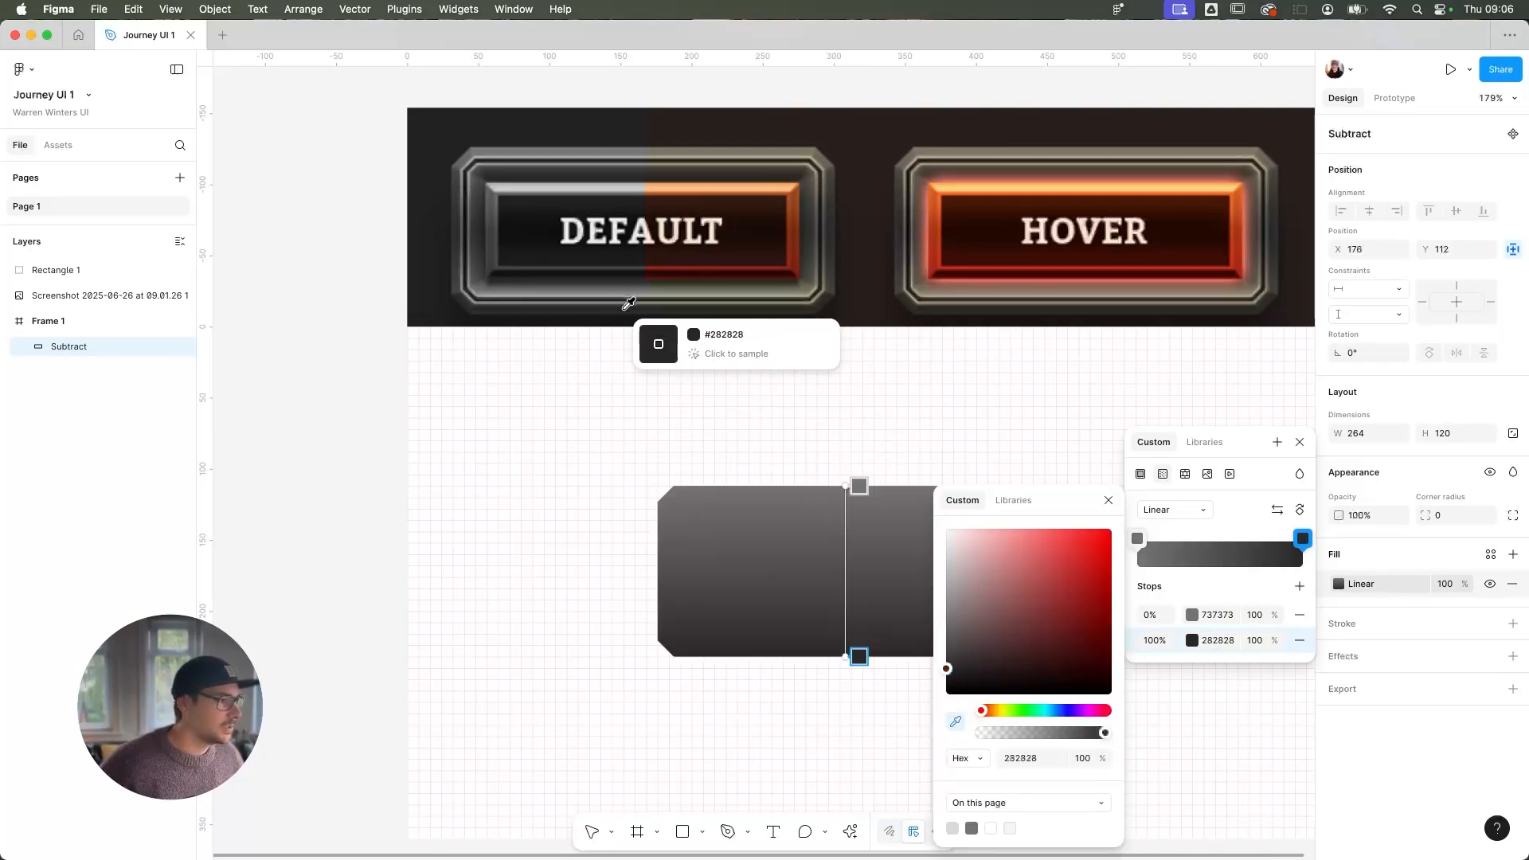
{"action": "left_click", "coordinate": [1109, 500]}
{"action": "key", "text": "Escape"}
Fill Frame 1 with the dark background colour 222222, sampled from the desaturated area above the DEFAULT button
{"action": "left_click", "coordinate": [59, 322]}
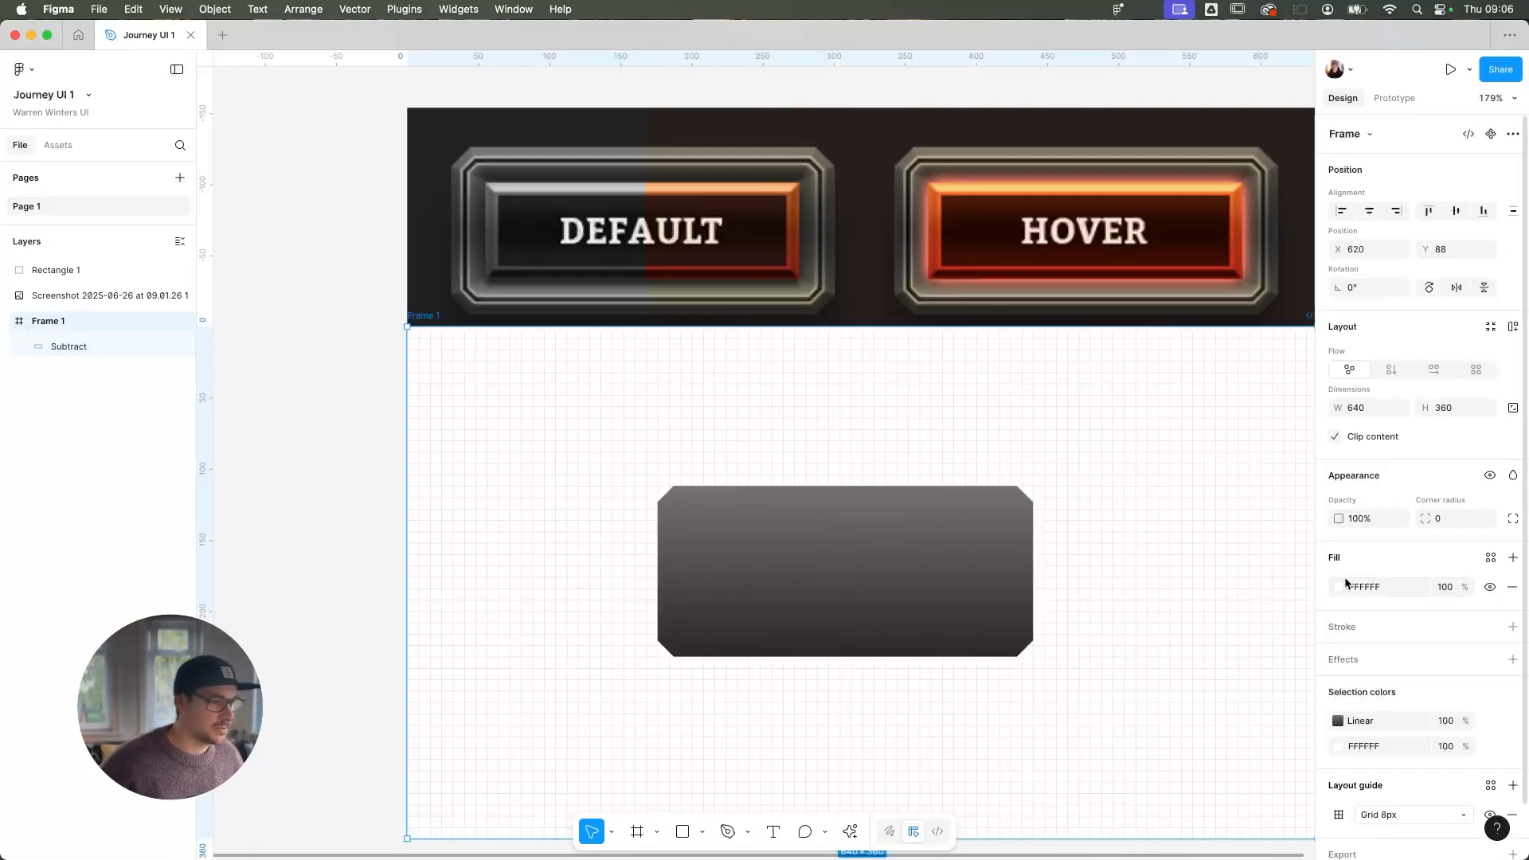
{"action": "left_click", "coordinate": [1344, 586]}
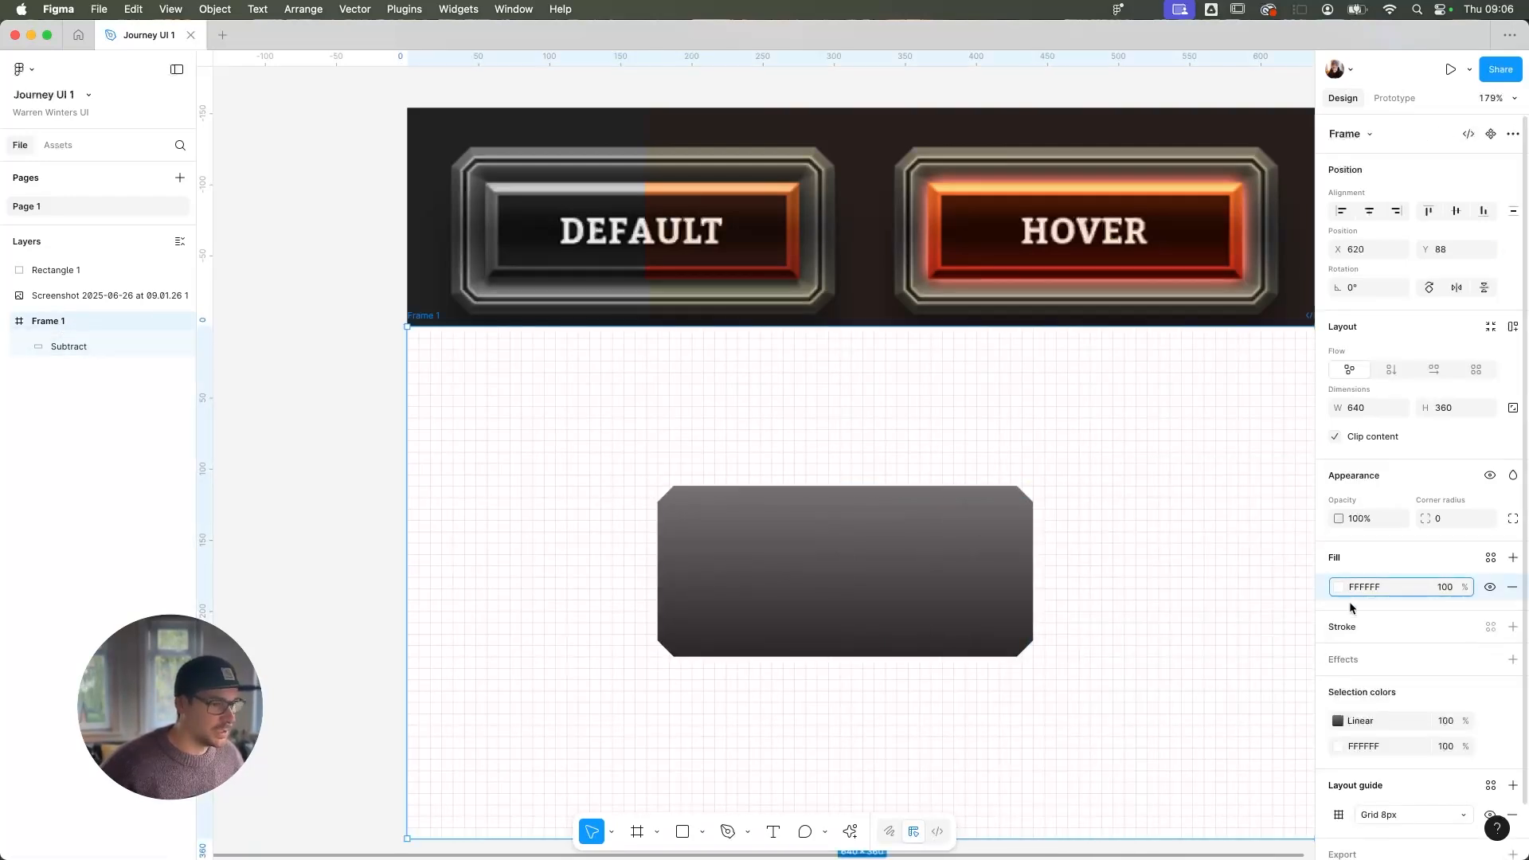
{"action": "left_click", "coordinate": [1339, 587]}
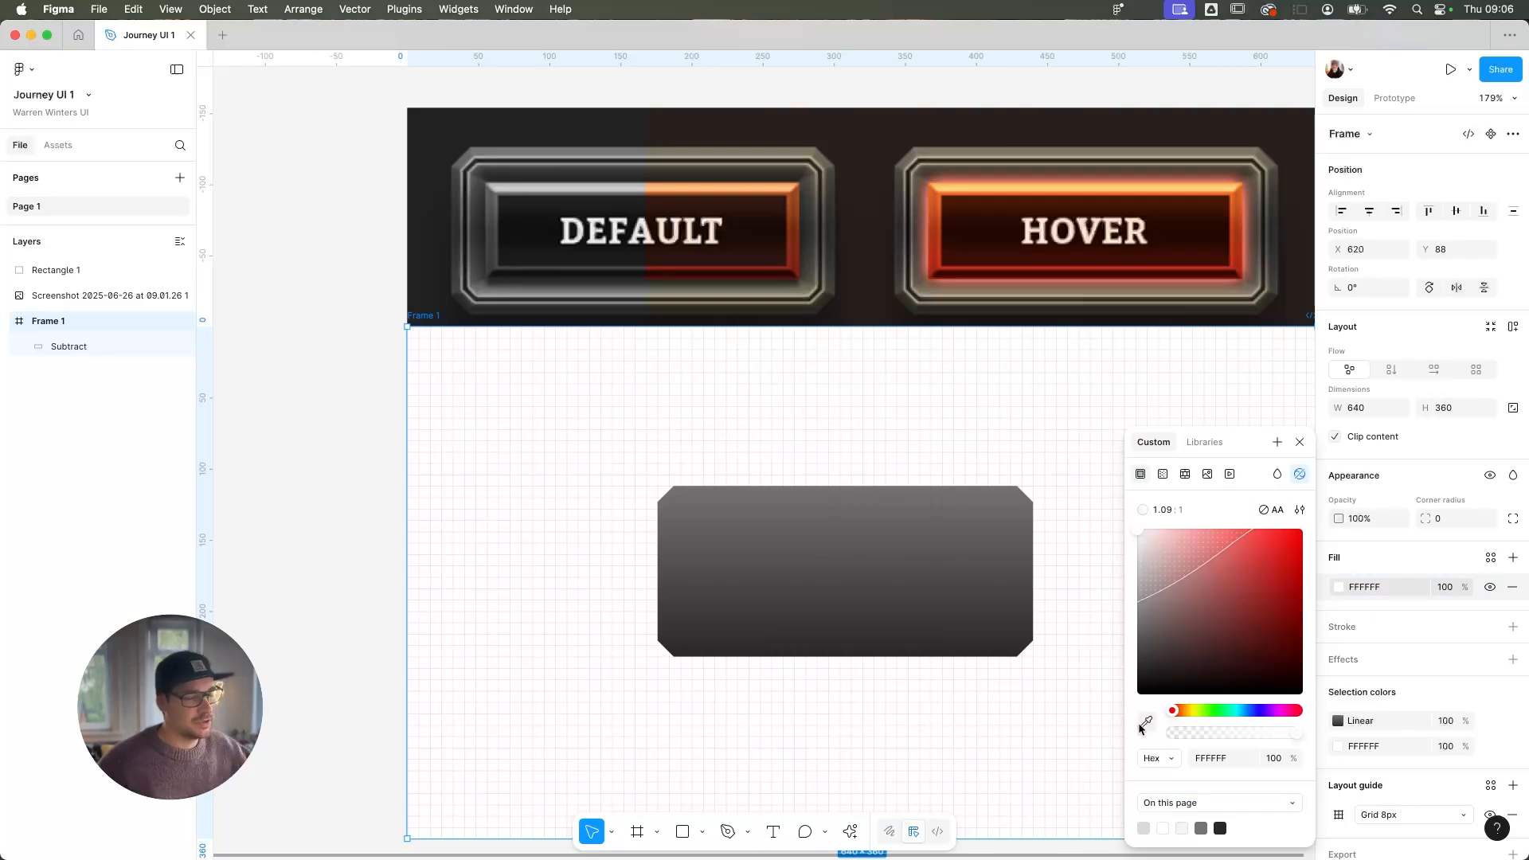
{"action": "left_click", "coordinate": [1145, 723]}
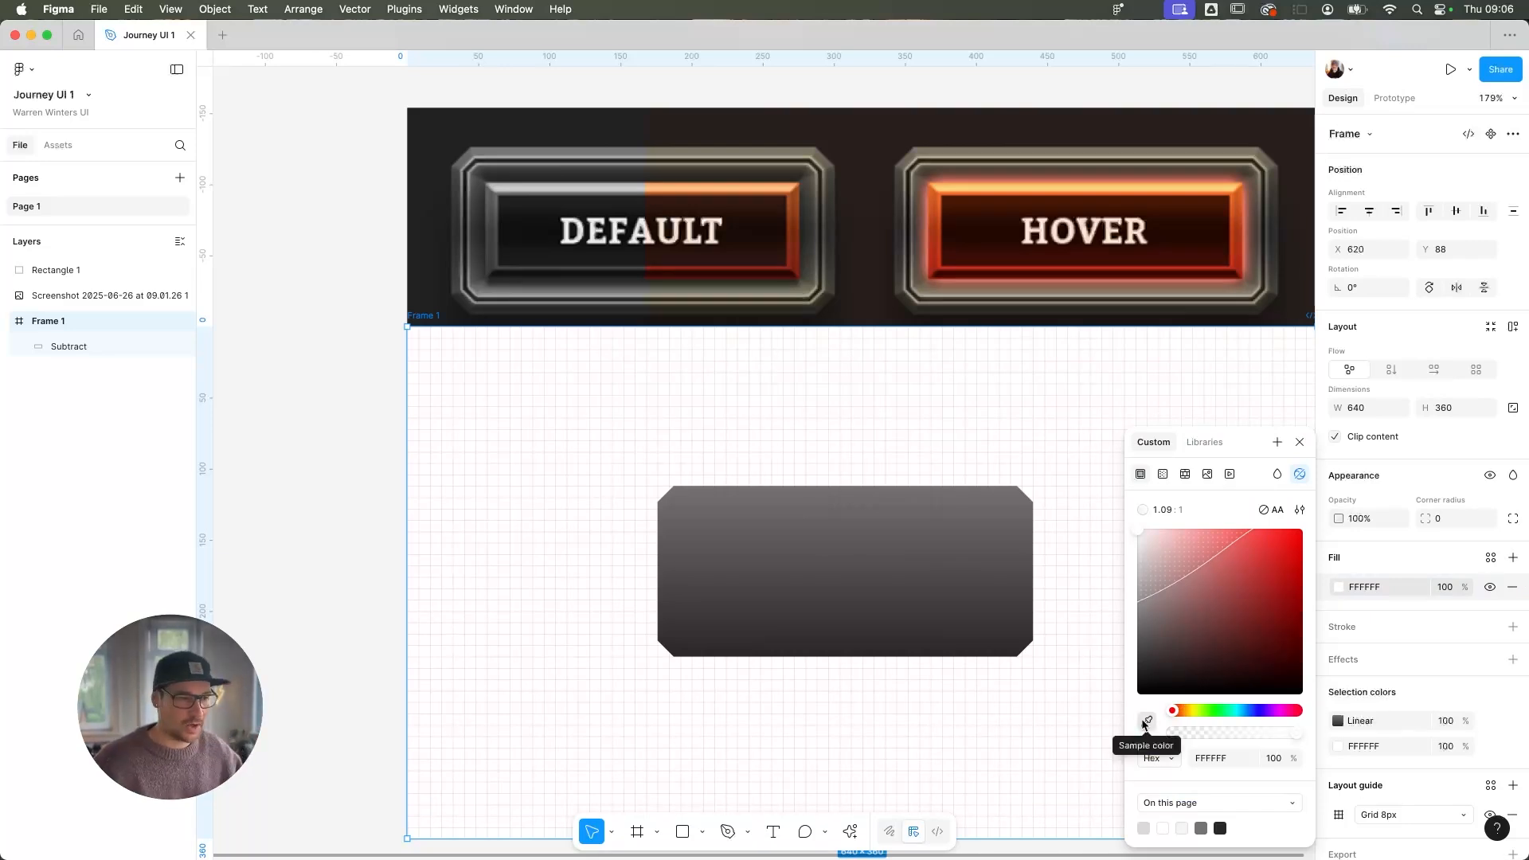
{"action": "left_click", "coordinate": [530, 131]}
{"action": "left_click", "coordinate": [338, 382]}
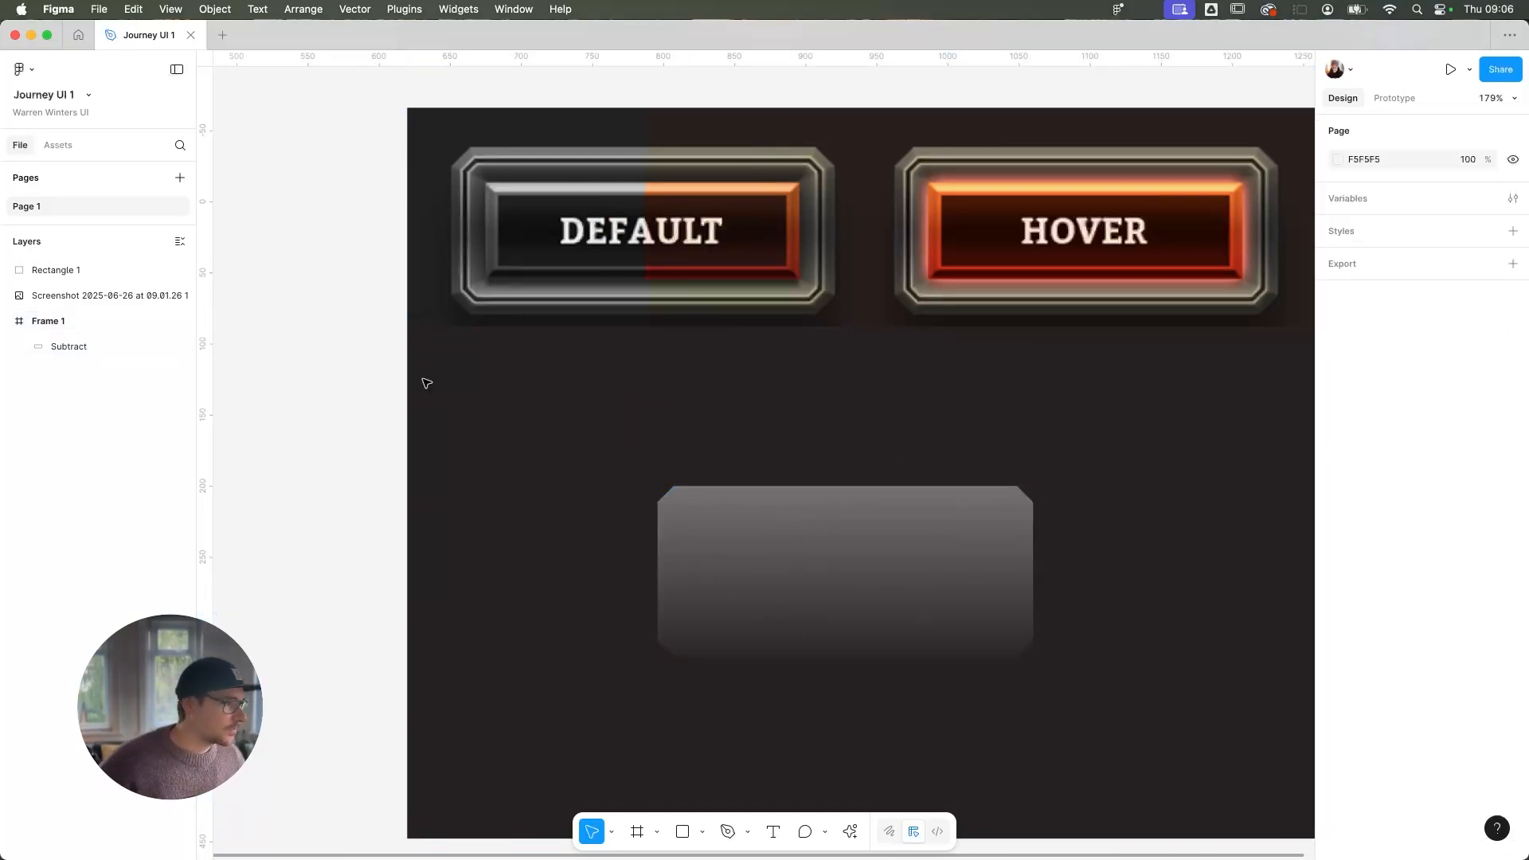
{"action": "left_click", "coordinate": [103, 327]}
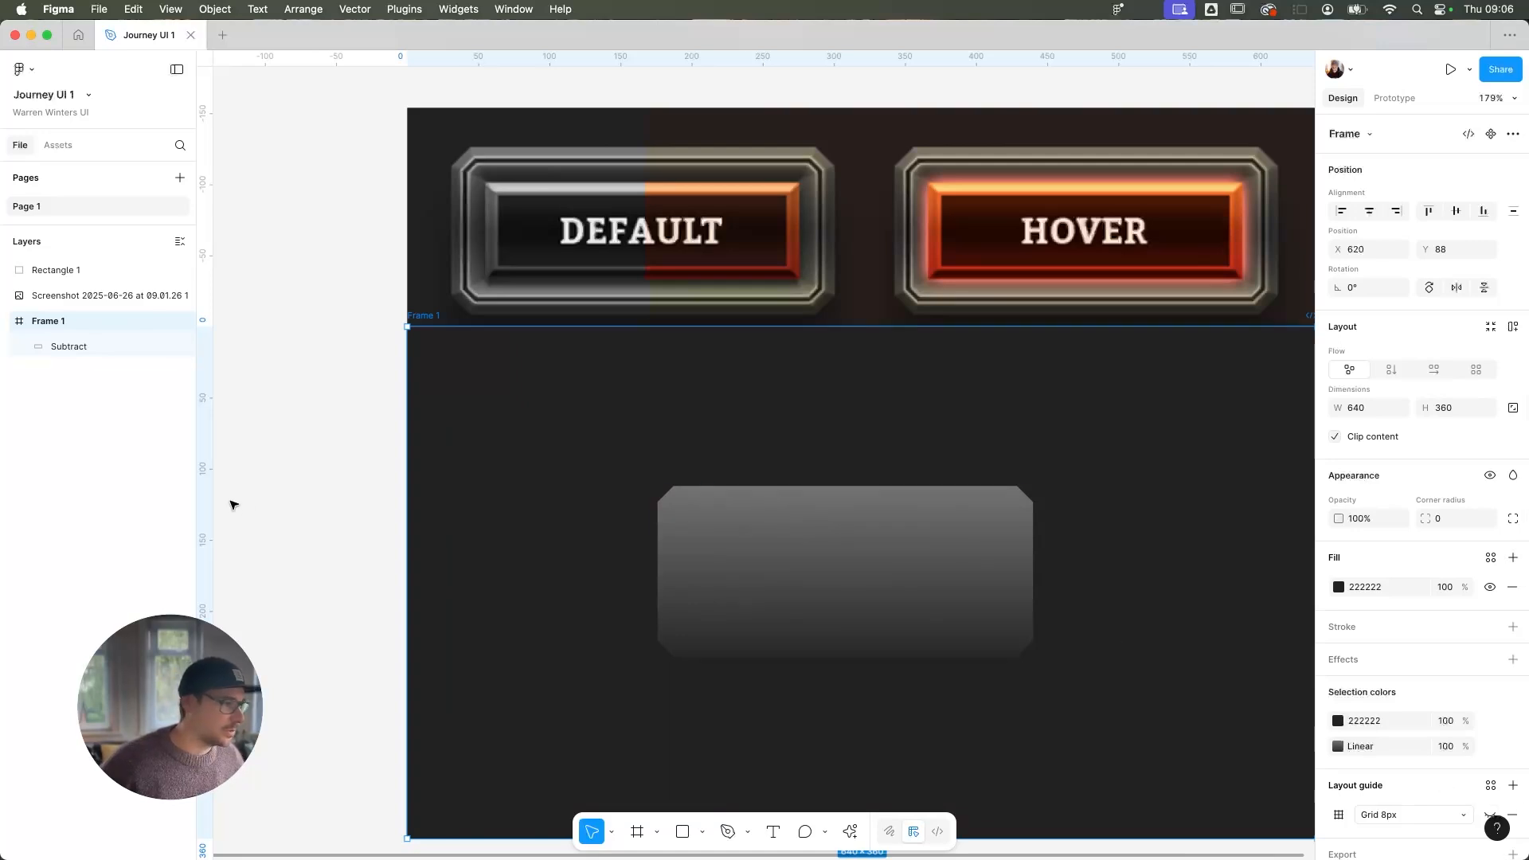
{"action": "scroll", "coordinate": [714, 587], "scroll_direction": "right", "scroll_amount": 3}
{"action": "scroll", "coordinate": [713, 587], "scroll_direction": "down", "scroll_amount": 1}
Draw an open pen path about 50 × 67 inside the Subtract shape, following its upper-left chamfered corner
{"action": "left_click", "coordinate": [712, 529]}
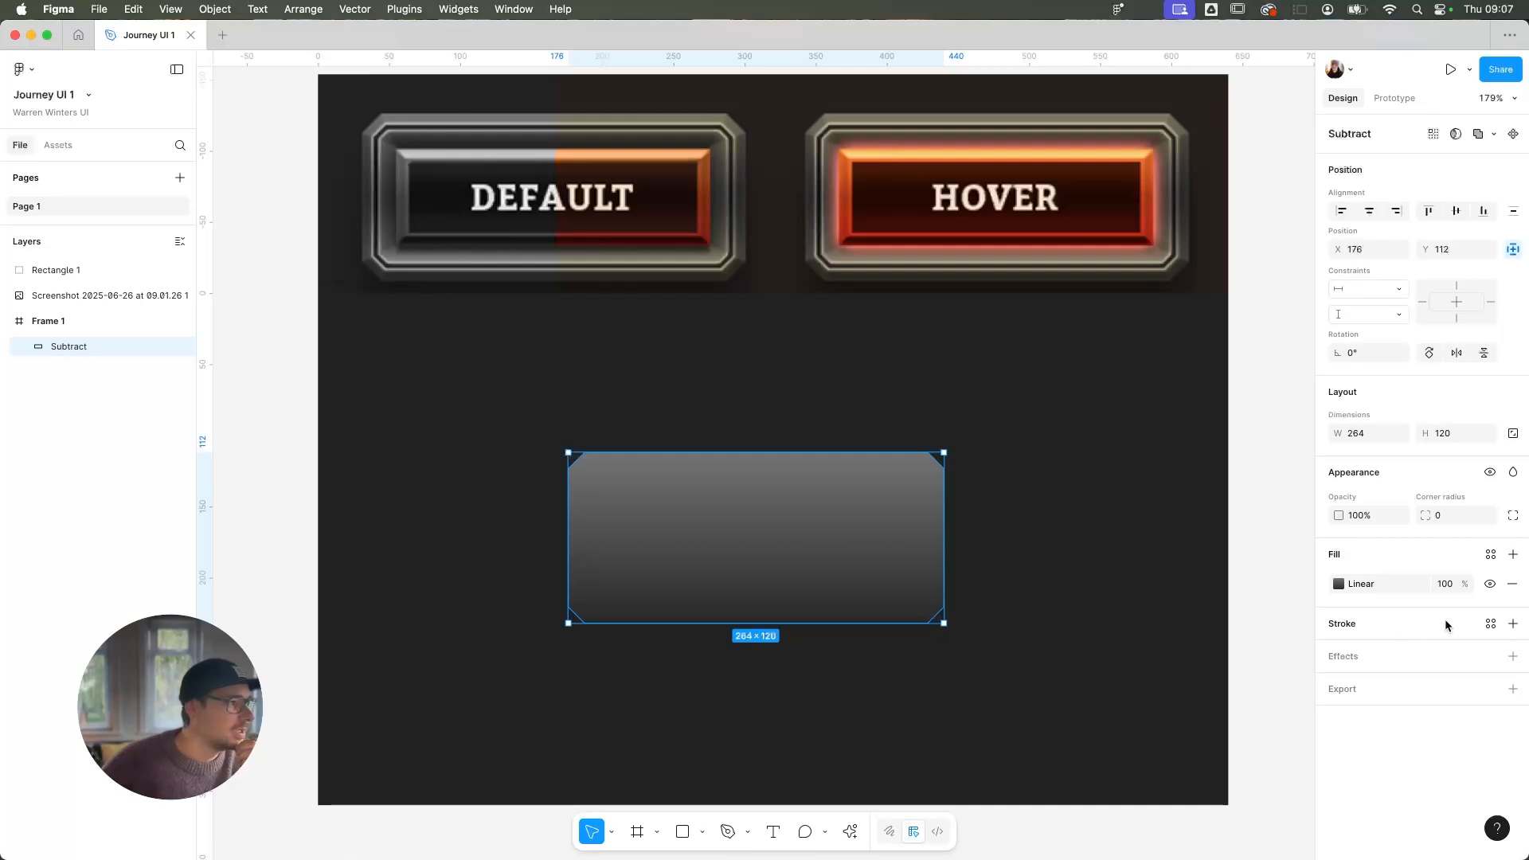
{"action": "left_click", "coordinate": [730, 833]}
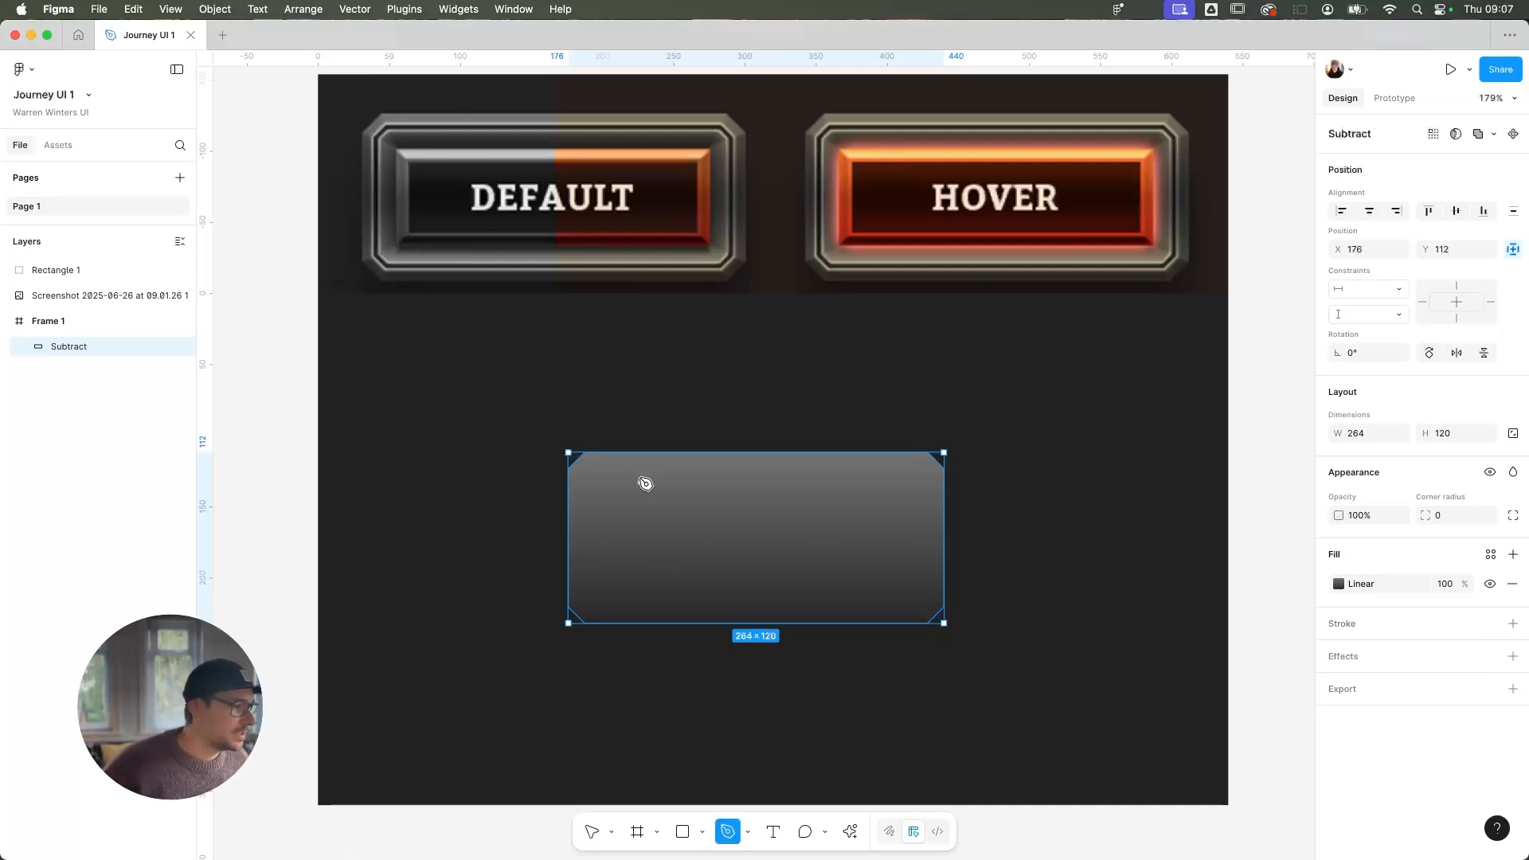
{"action": "left_click", "coordinate": [649, 470]}
{"action": "left_click", "coordinate": [578, 480]}
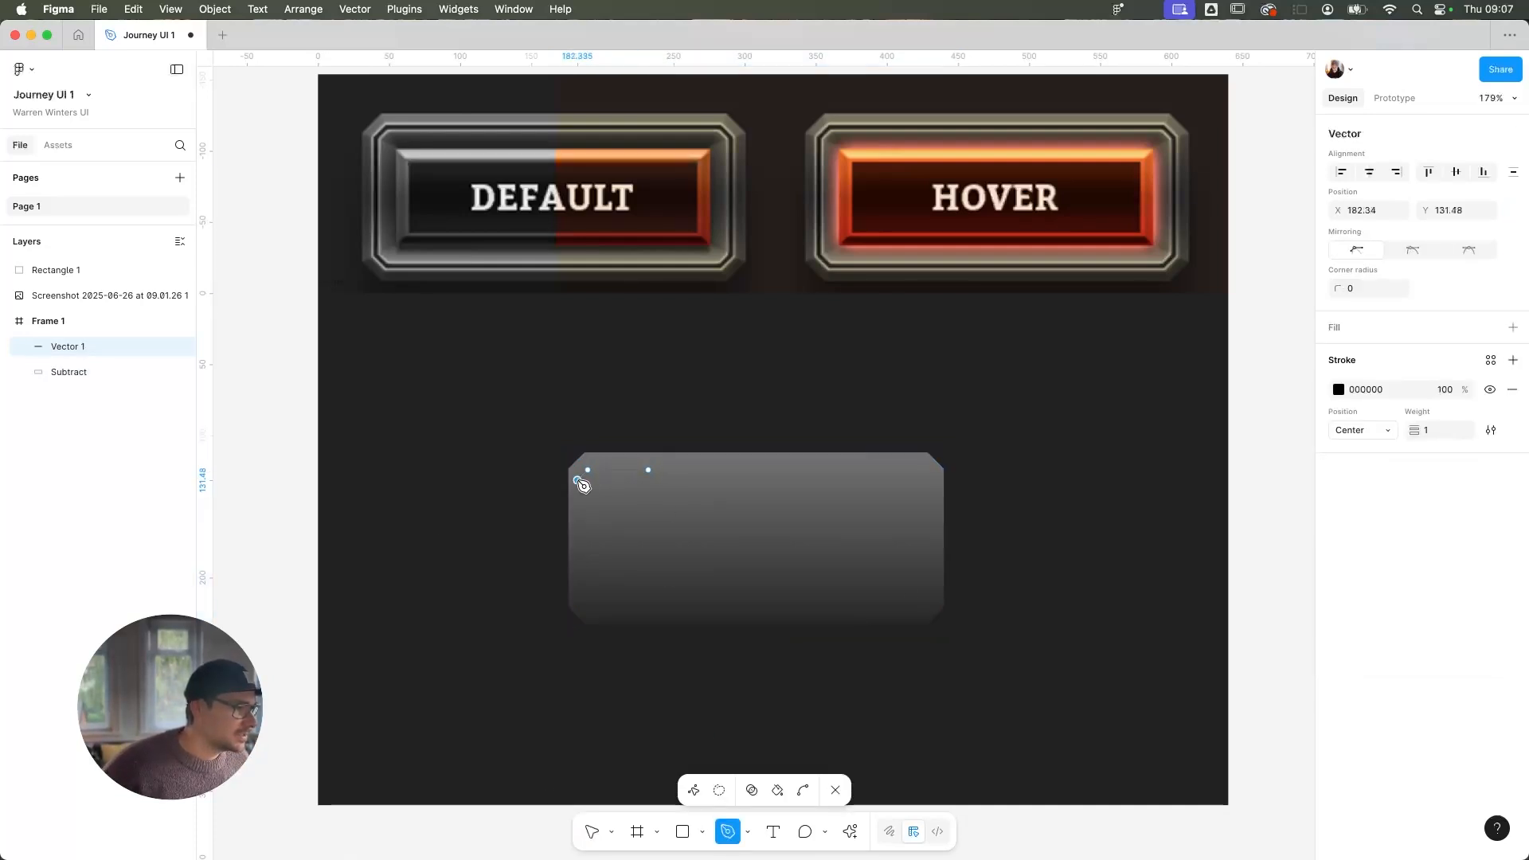
{"action": "left_click", "coordinate": [578, 564]}
{"action": "left_click", "coordinate": [577, 613]}
{"action": "key", "text": "Escape"}
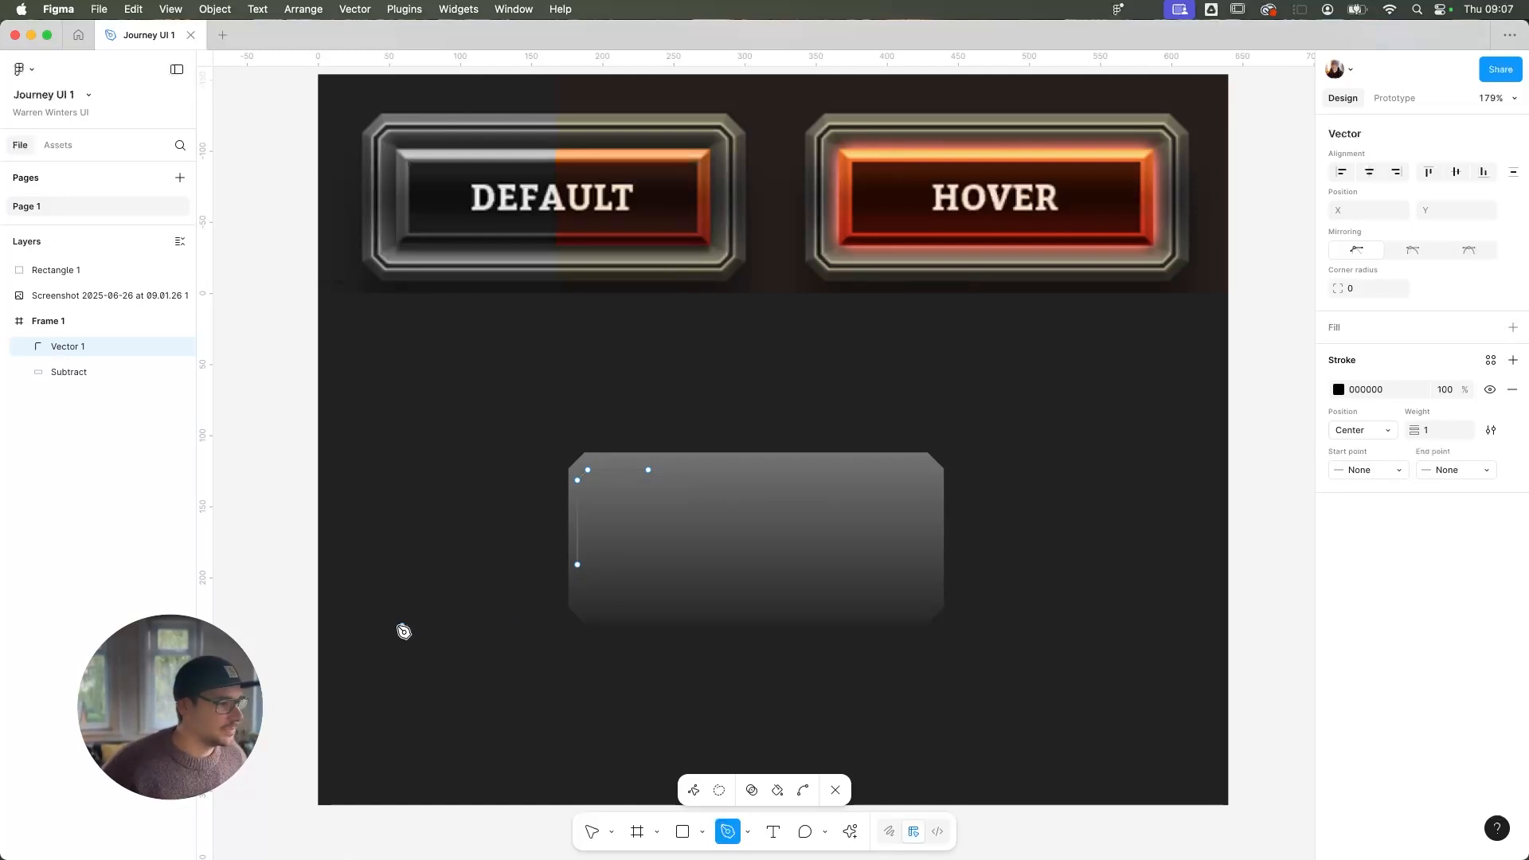
{"action": "key", "text": "Escape"}
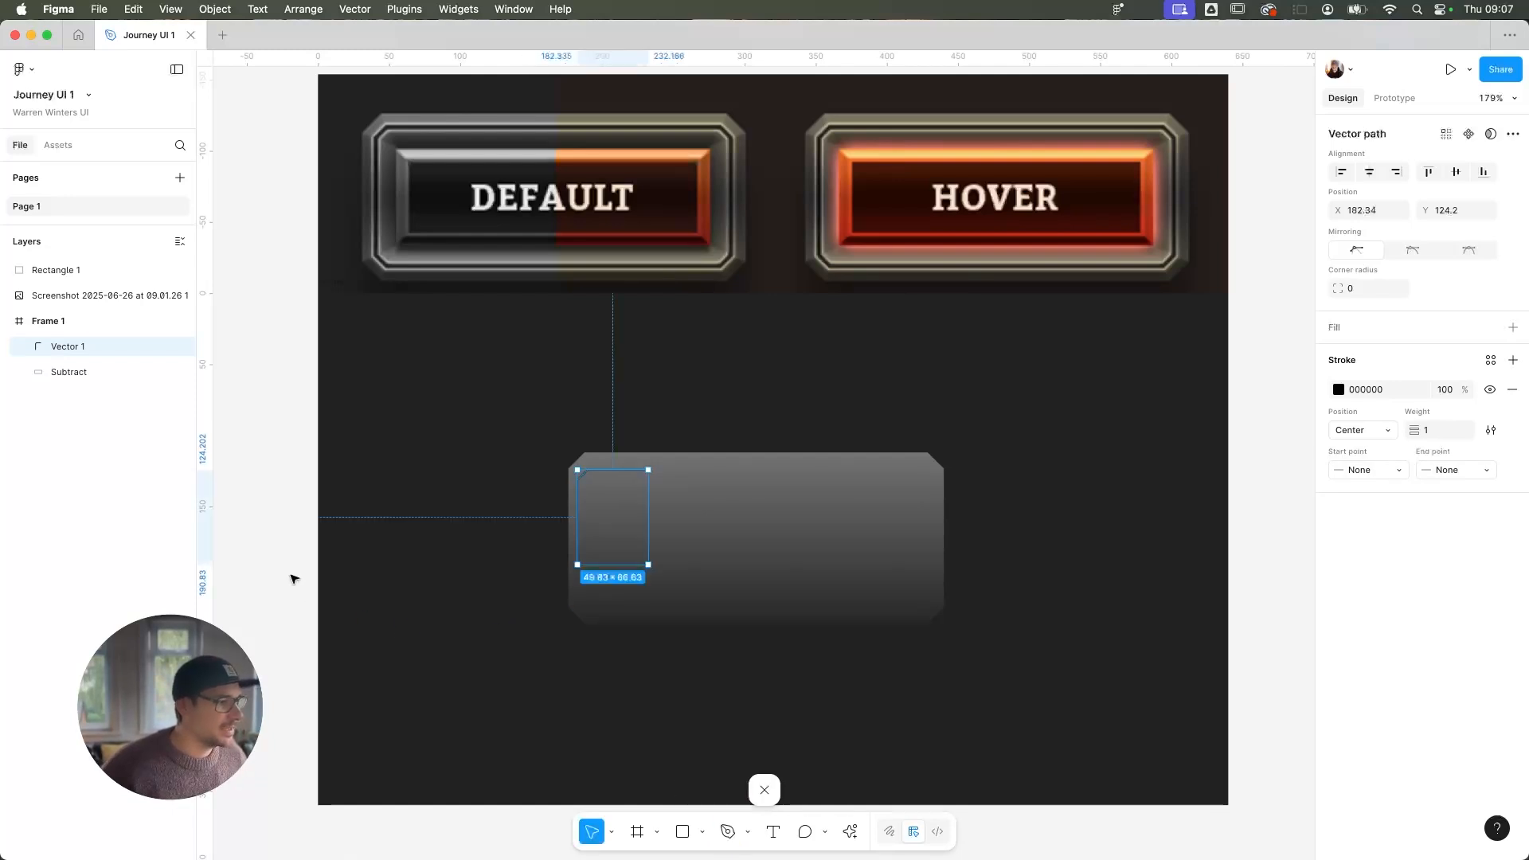
Delete the open pen path drawn at the shape's upper-left corner
{"action": "left_click", "coordinate": [292, 577]}
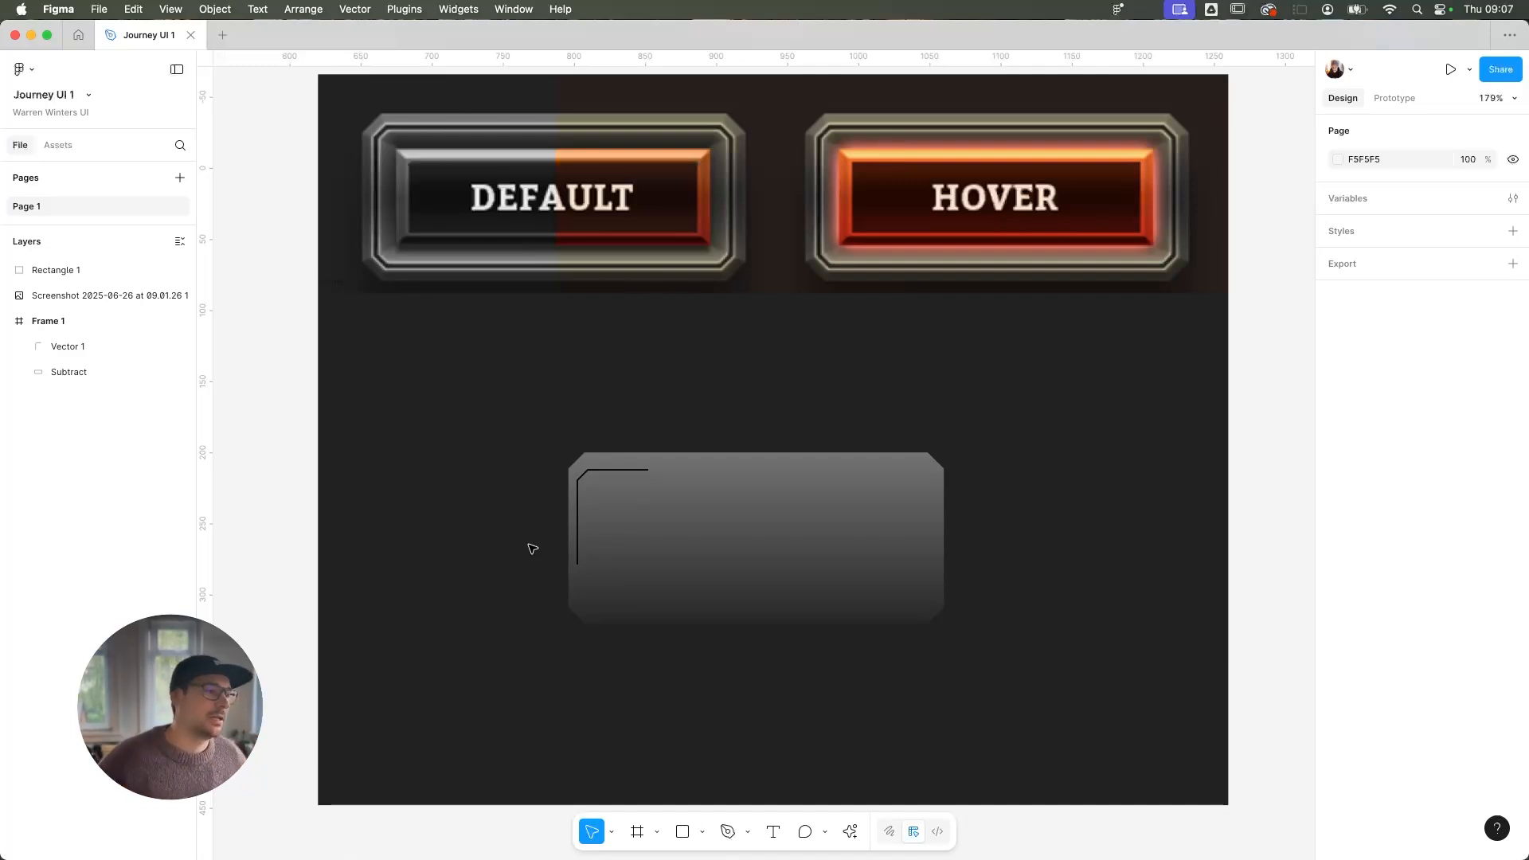
{"action": "left_click", "coordinate": [603, 471]}
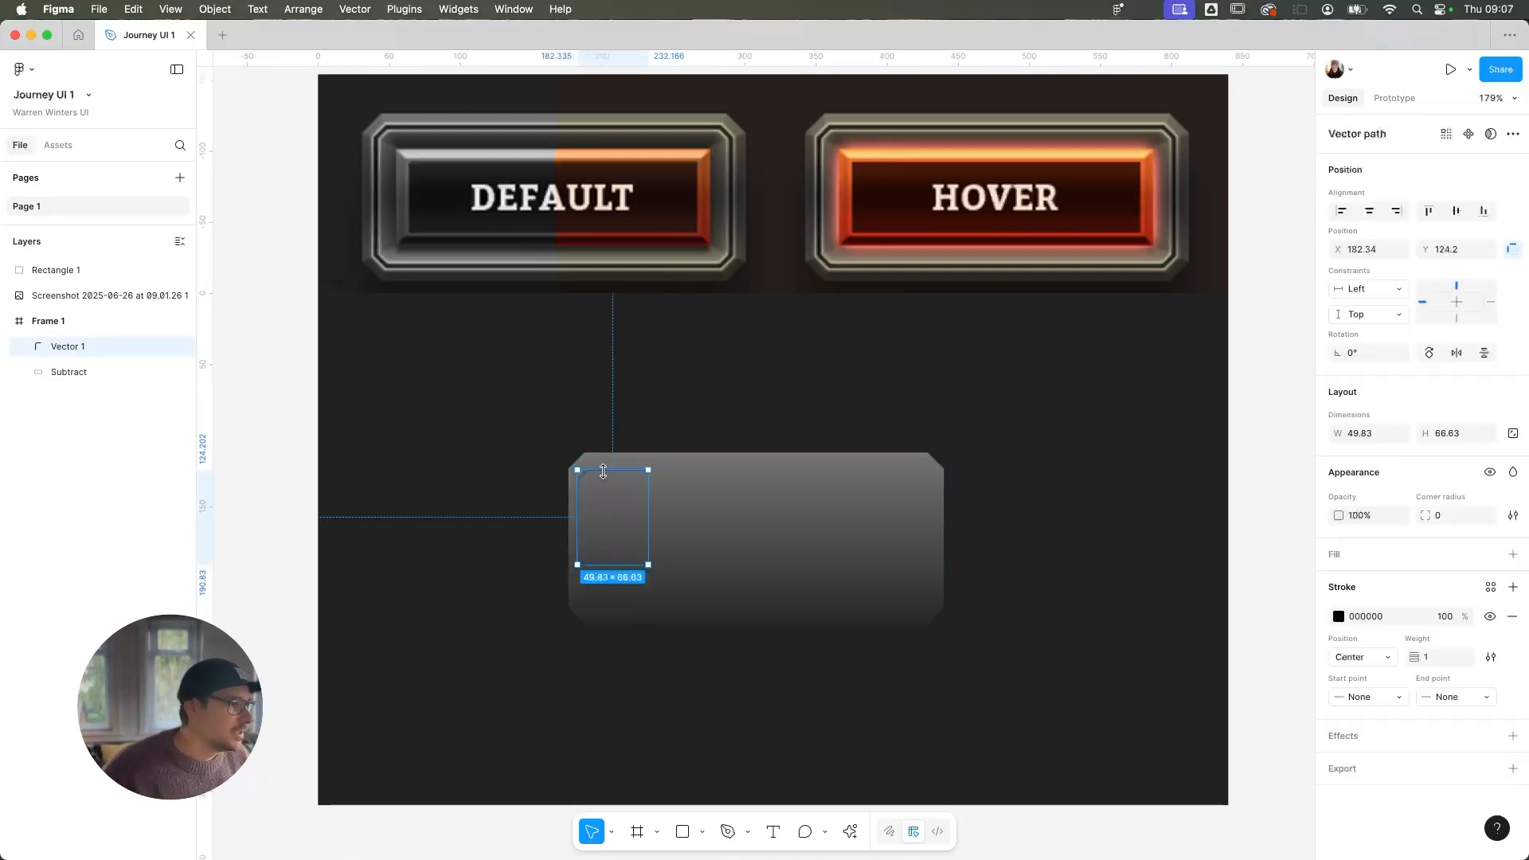
{"action": "key", "text": "Delete"}
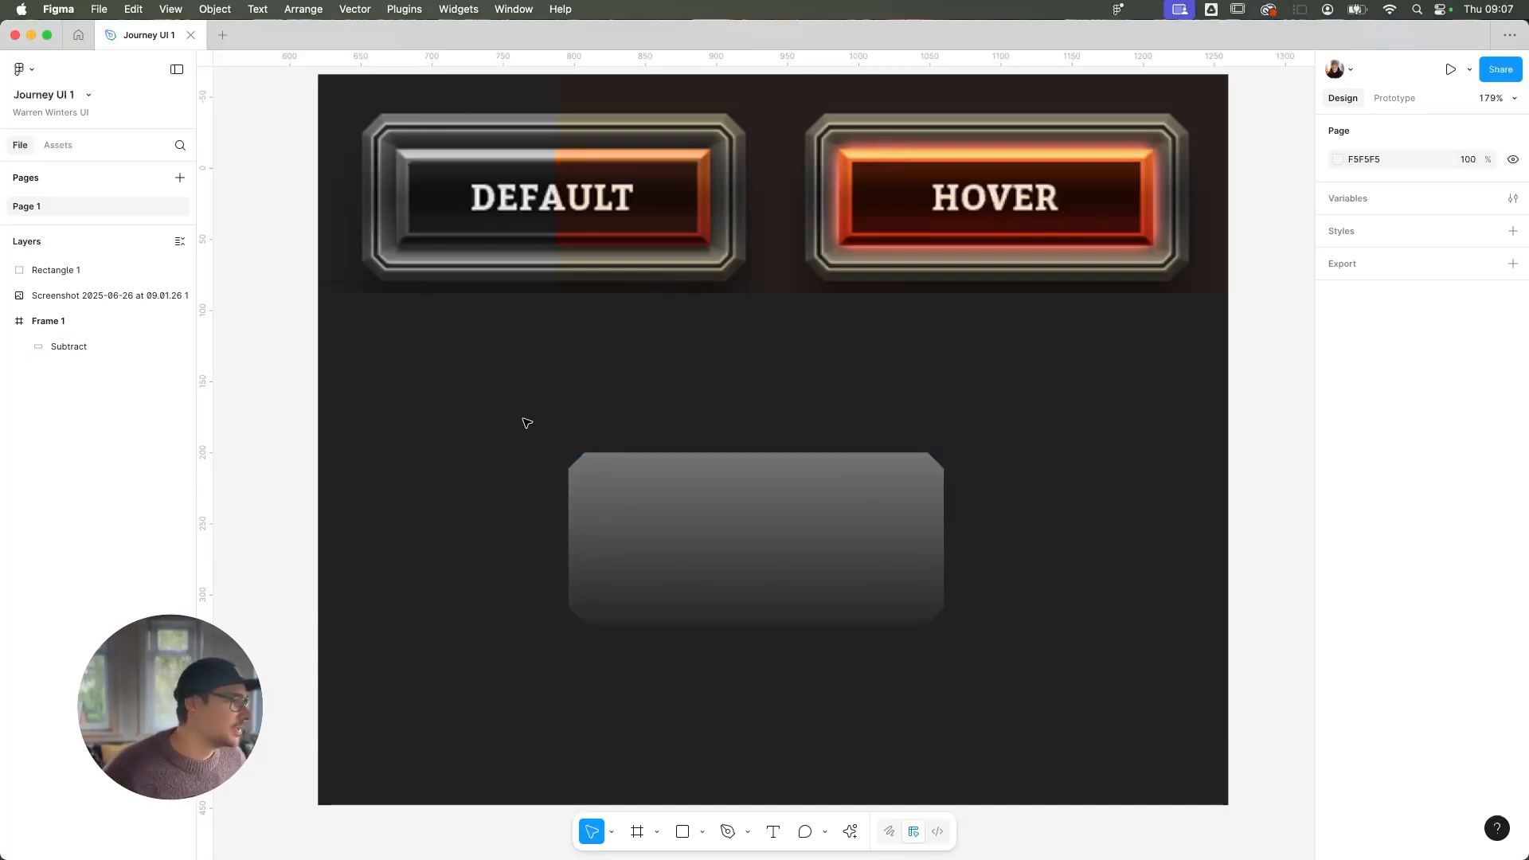
Add an inside stroke with a weight of 8 to the chamfered Subtract shape
{"action": "left_click", "coordinate": [641, 507]}
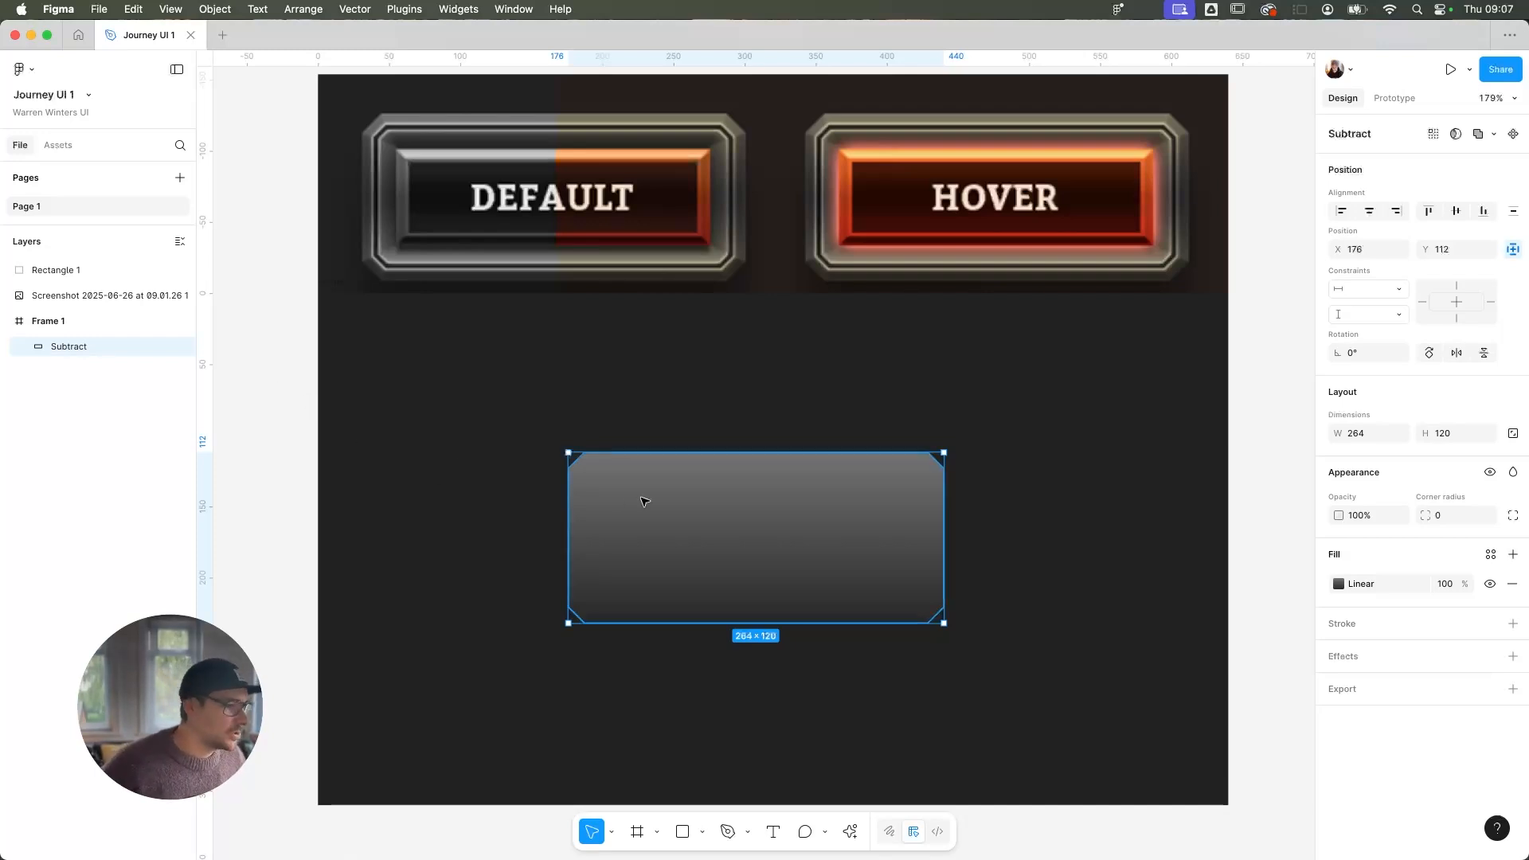
{"action": "left_click", "coordinate": [1513, 623]}
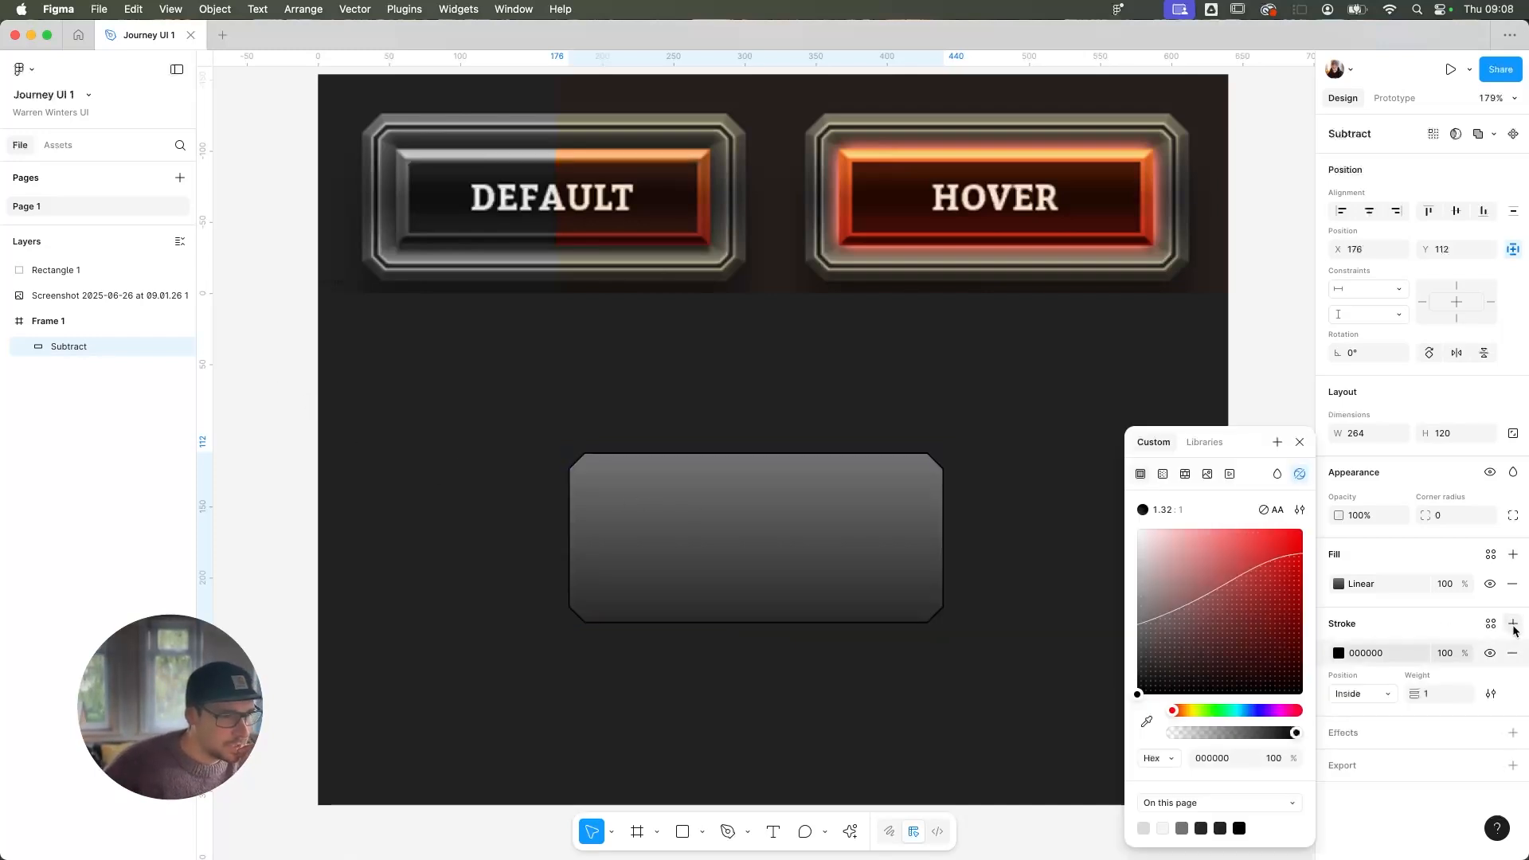
{"action": "left_click", "coordinate": [1432, 693]}
{"action": "key", "text": "Up"}
{"action": "key", "text": "Up"}
{"action": "key", "text": "Up"}
{"action": "key", "text": "Up"}
{"action": "key", "text": "Up"}
{"action": "key", "text": "Up"}
{"action": "key", "text": "Up"}
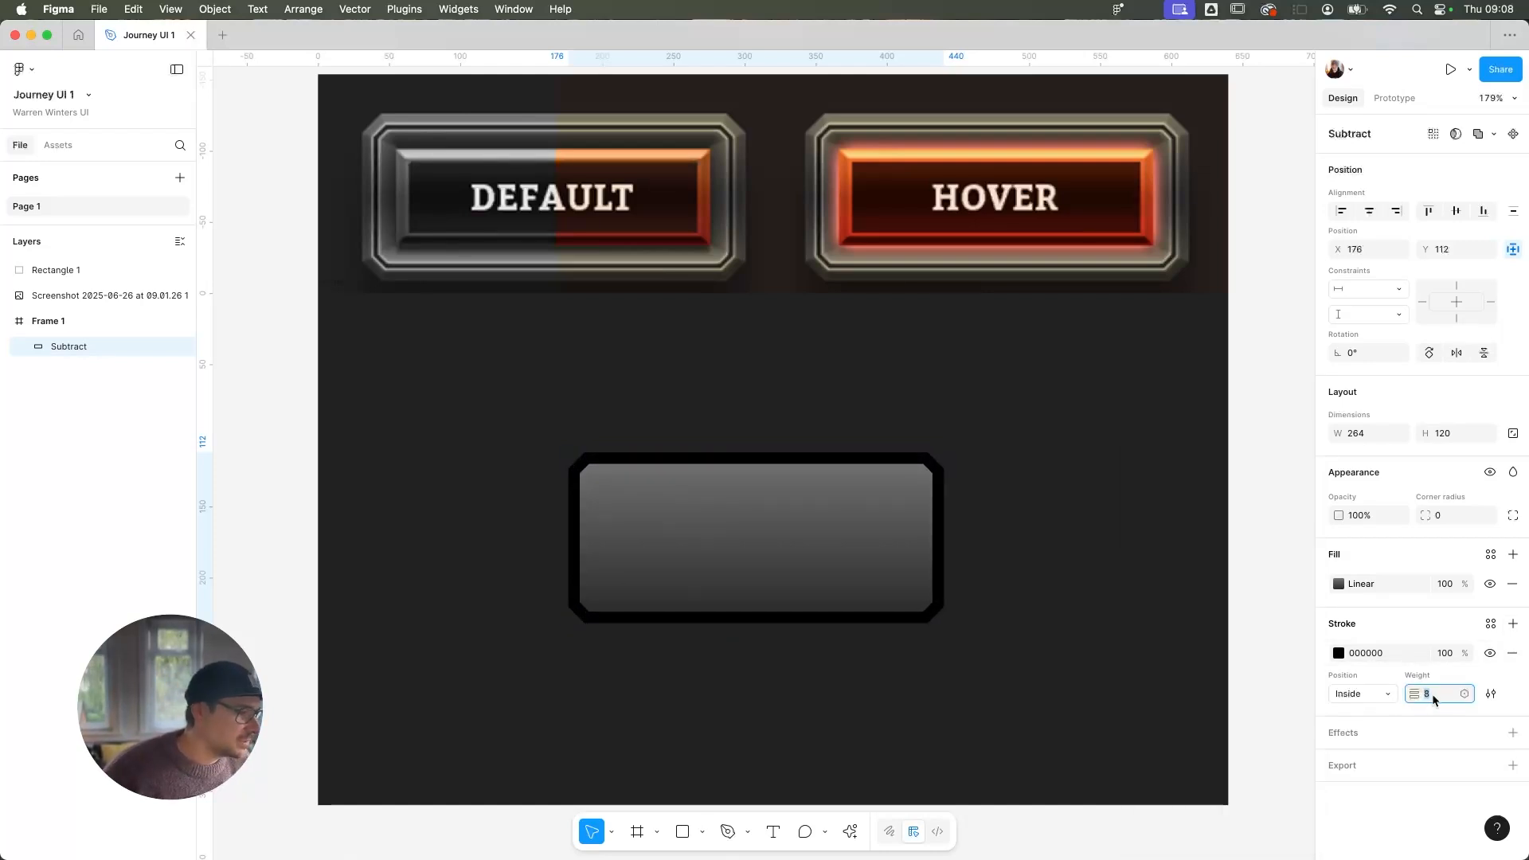
Replace the Subtract shape's black stroke with a copy of its linear gradient fill and hide the fill
{"action": "left_click", "coordinate": [1330, 591]}
{"action": "left_click", "coordinate": [1329, 655]}
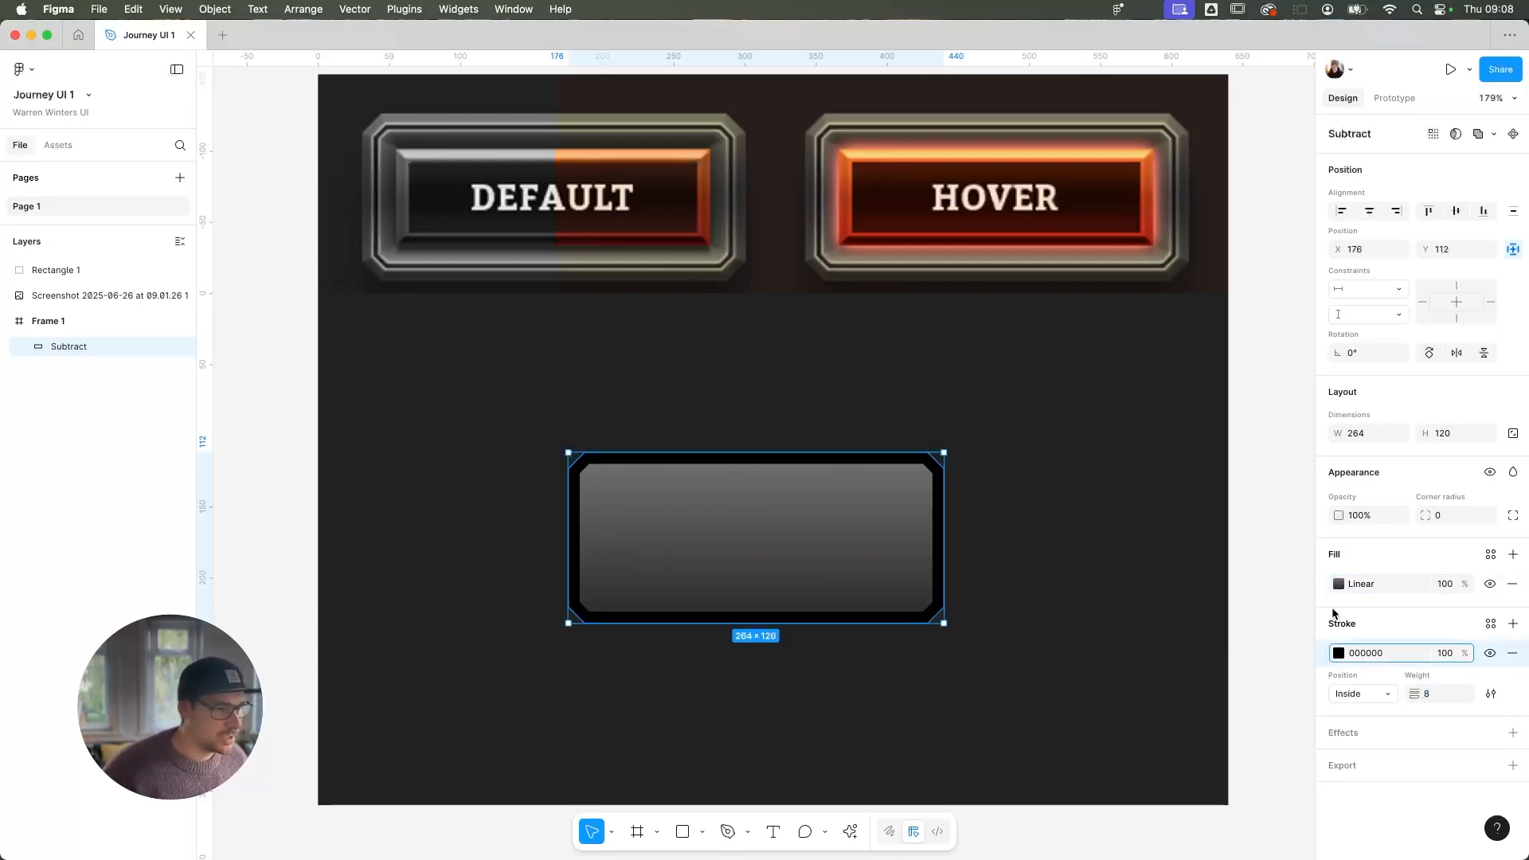
{"action": "key", "text": "super+v"}
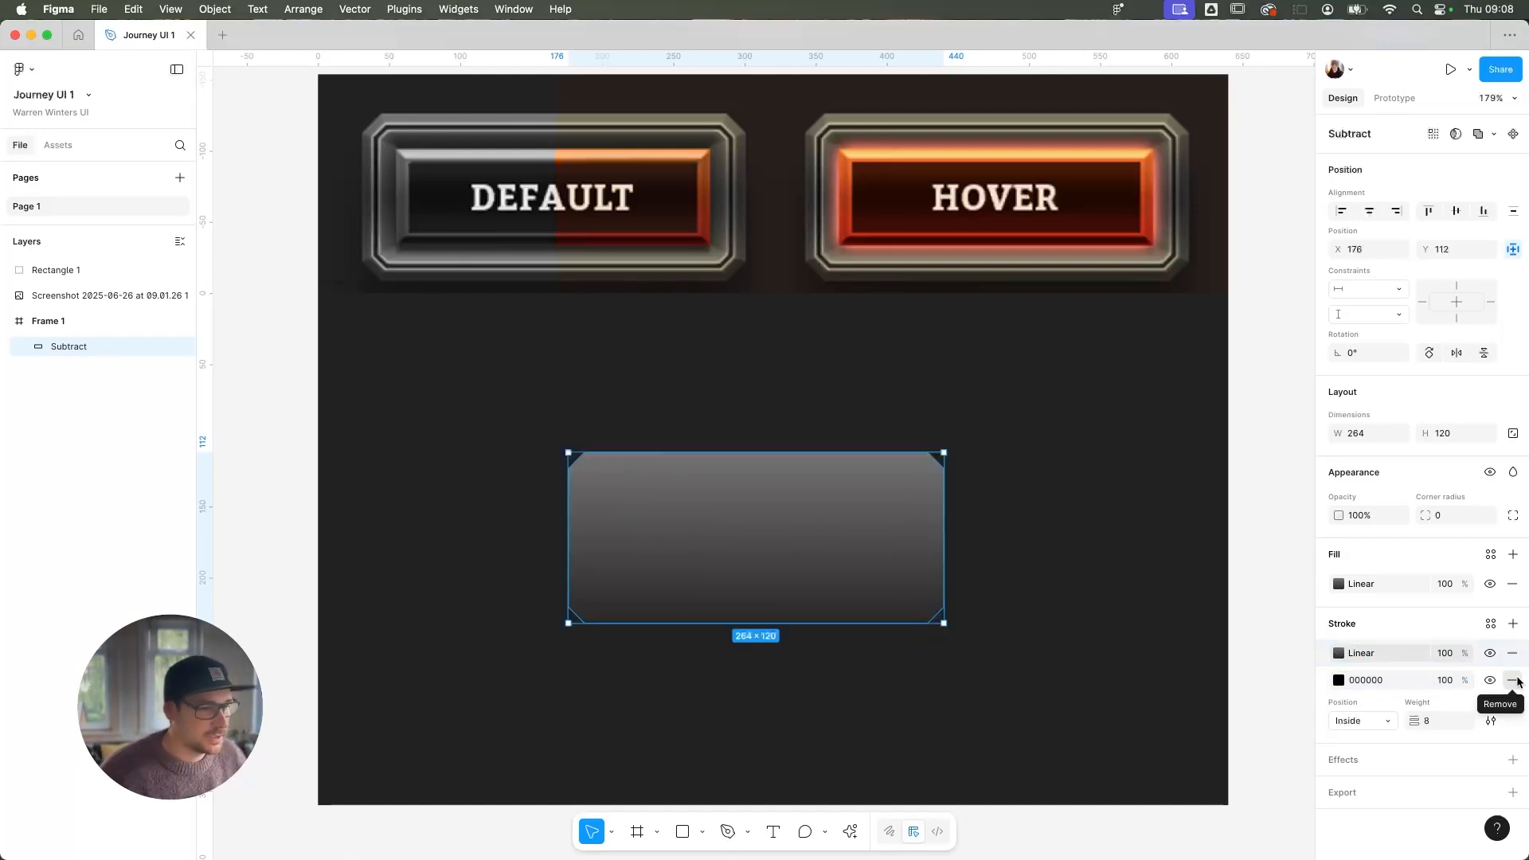
{"action": "left_click", "coordinate": [1515, 680]}
{"action": "left_click", "coordinate": [1489, 584]}
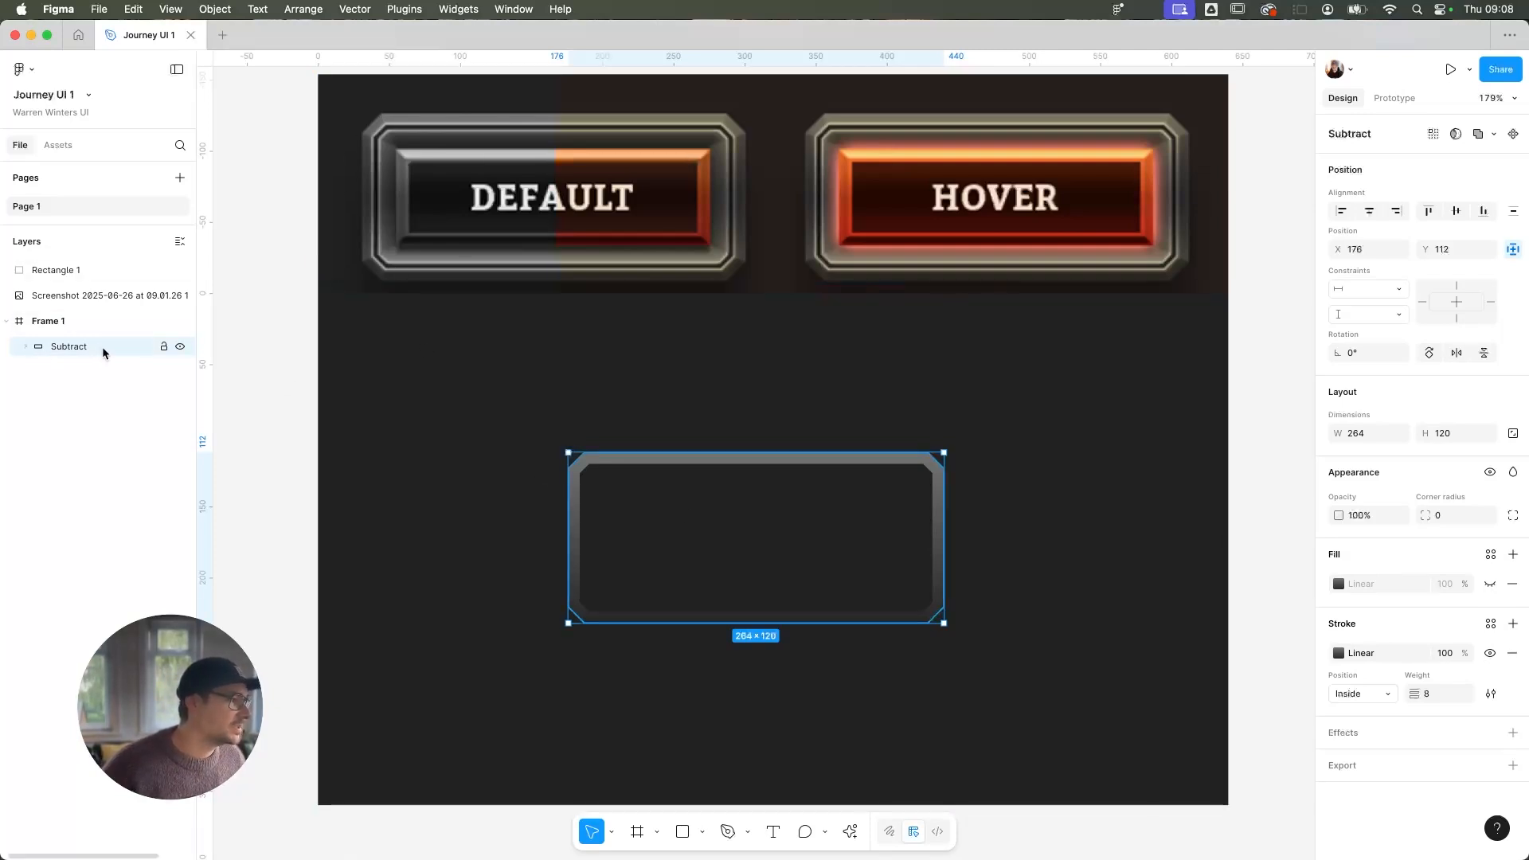
Rename the Subtract layer as Outer Frame
{"action": "double_click", "coordinate": [76, 347]}
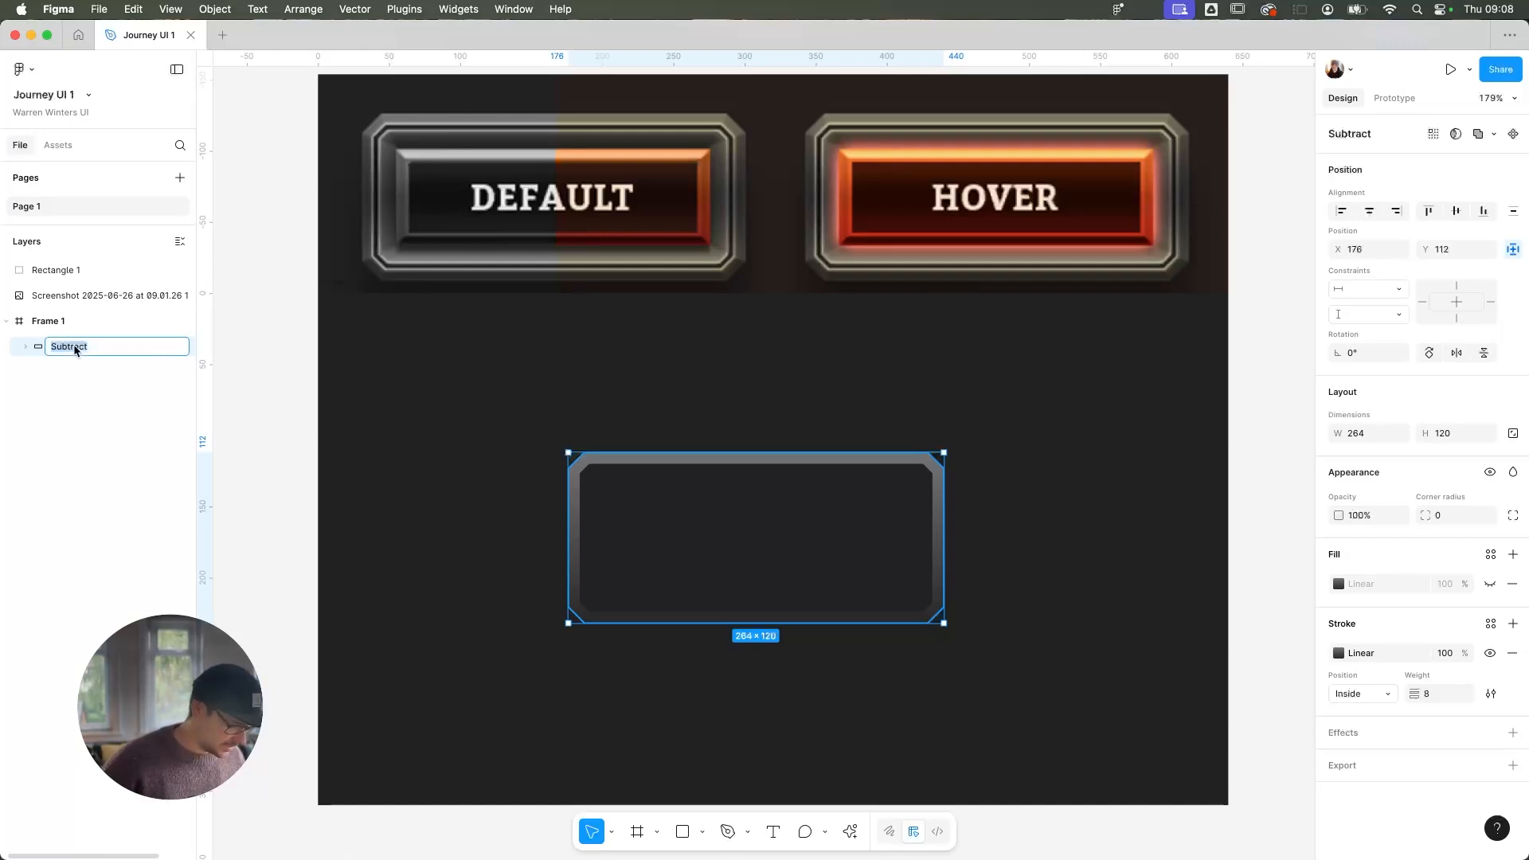
{"action": "type", "text": "Outer"}
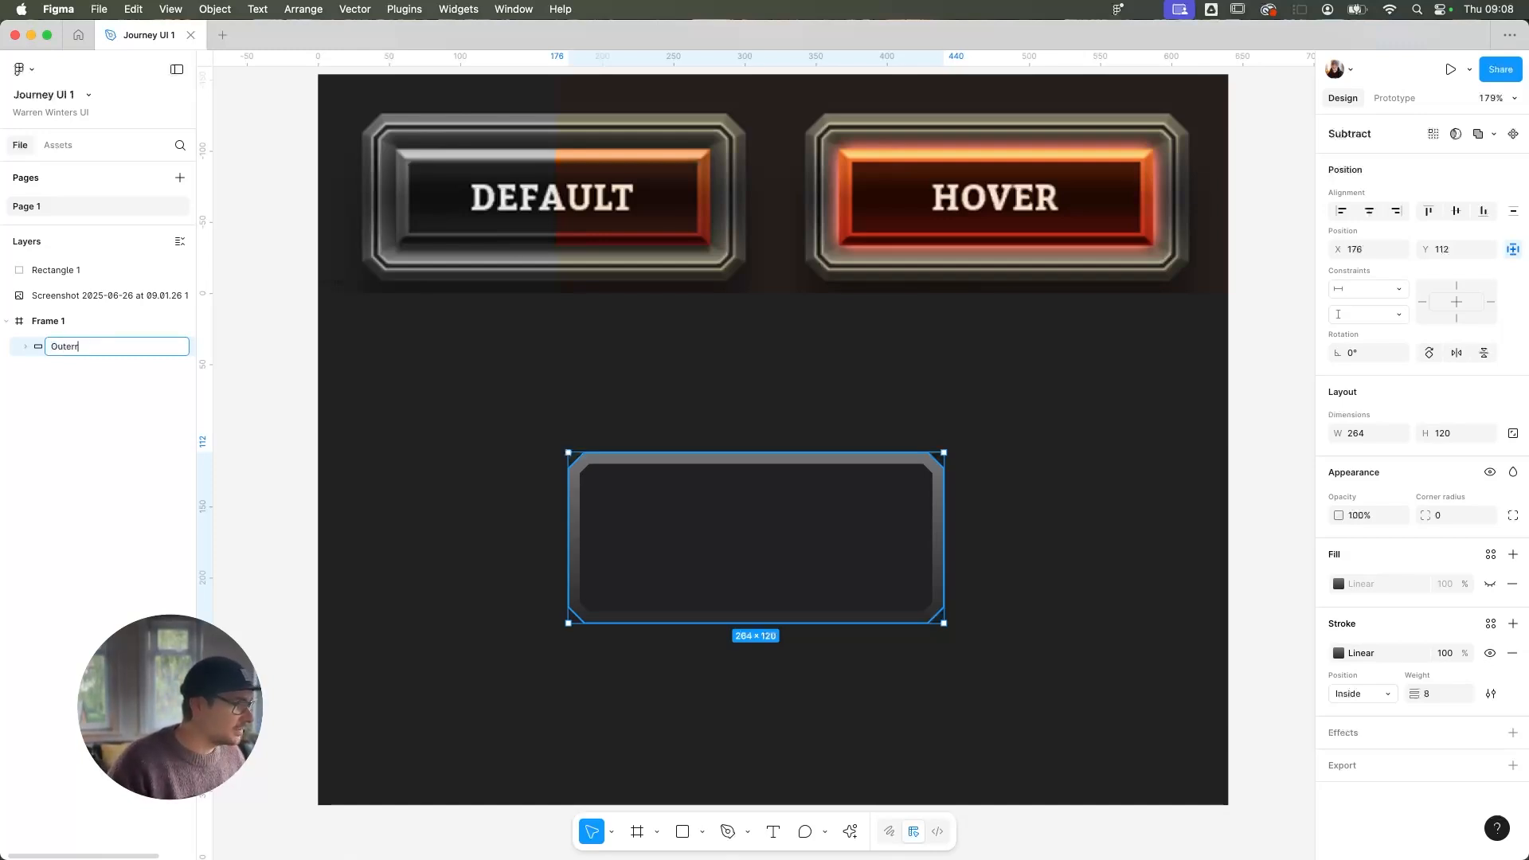
{"action": "type", "text": "Frame"}
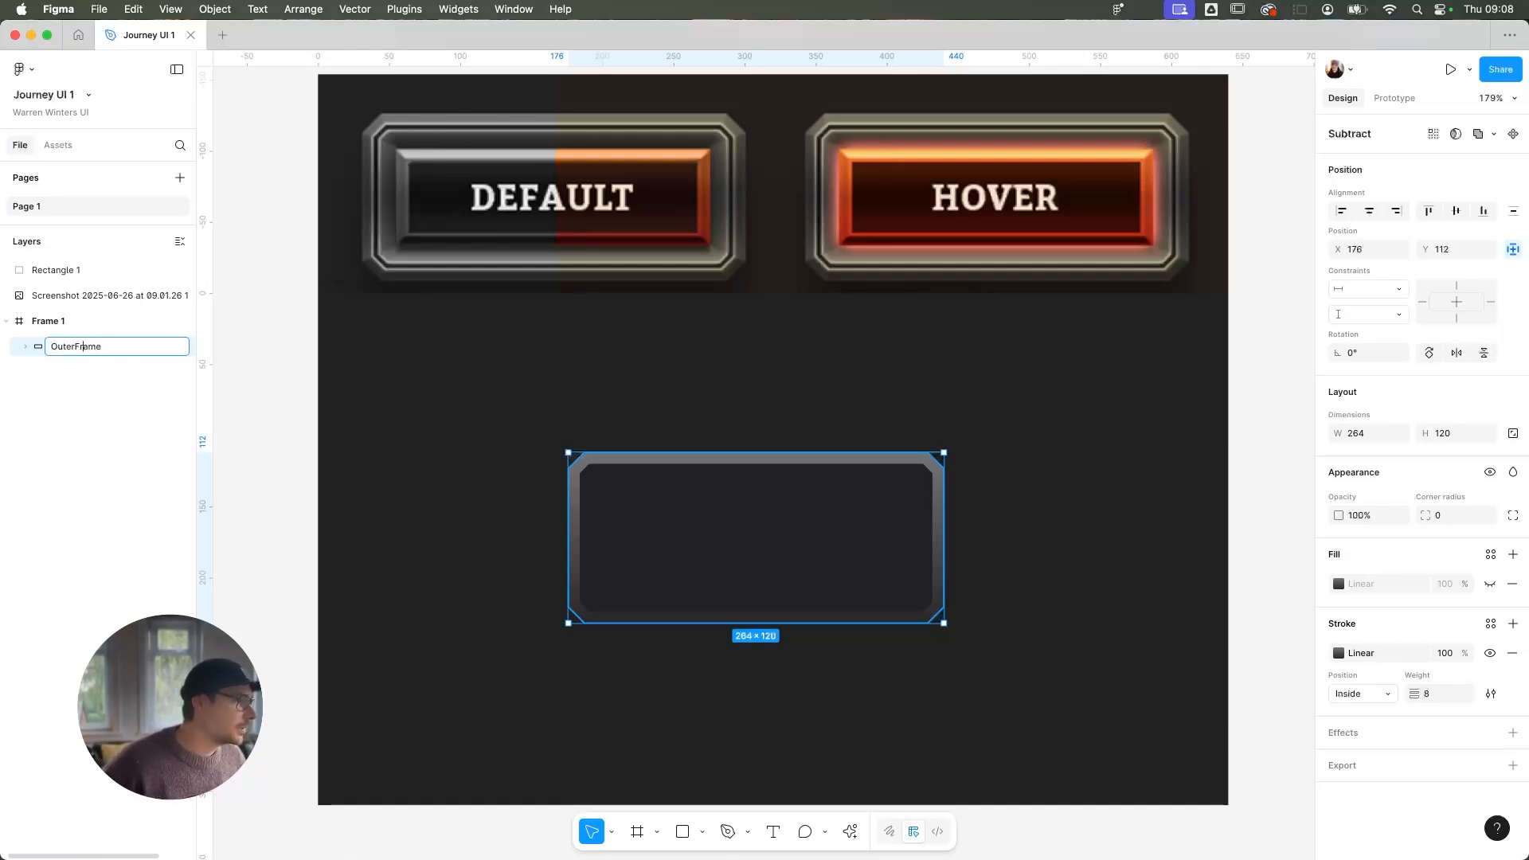
{"action": "key", "text": "Return"}
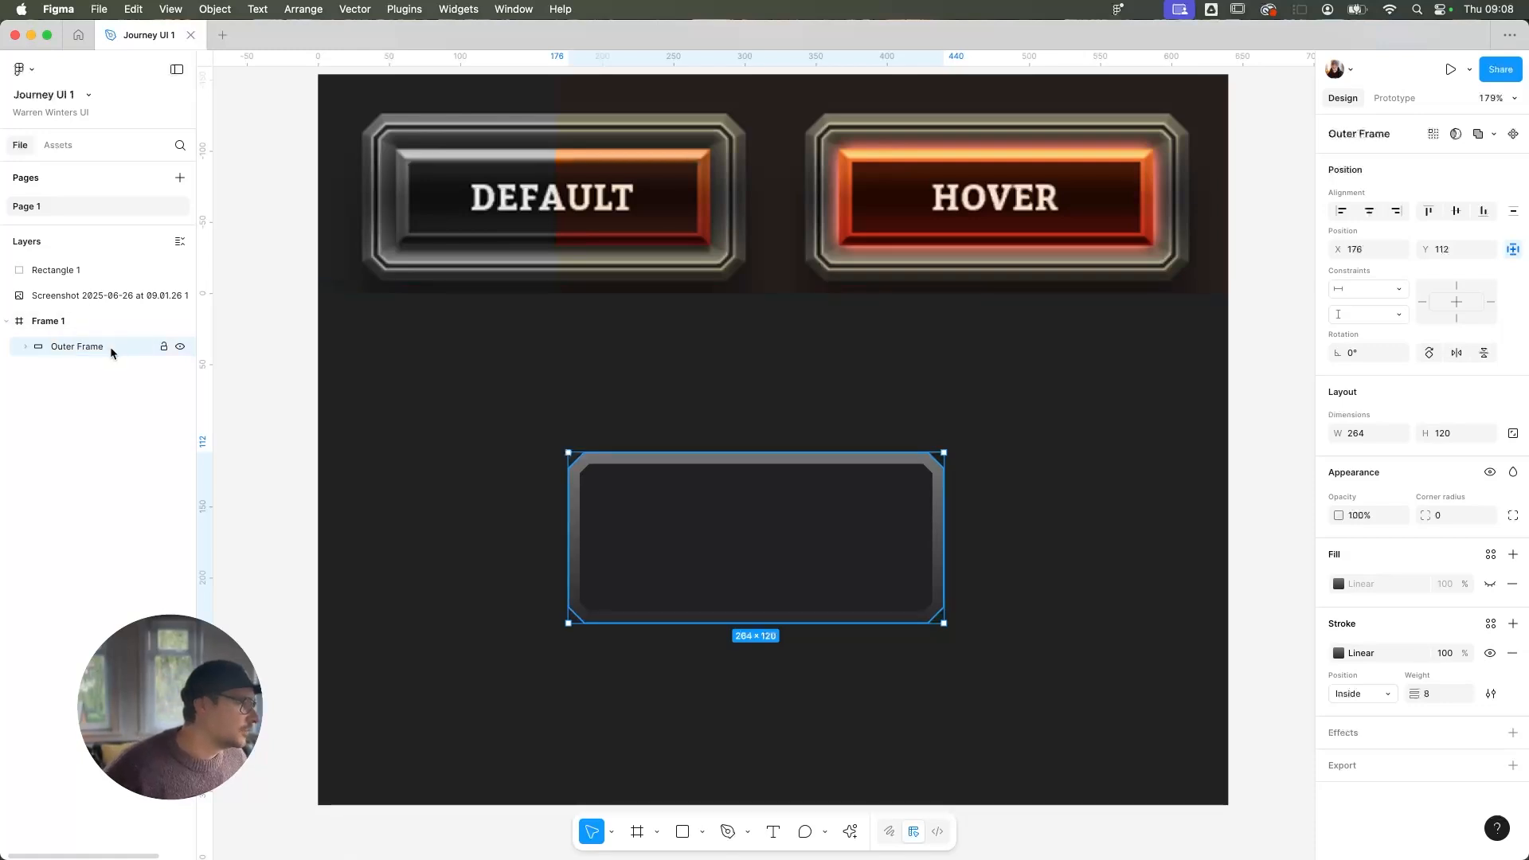
Duplicate the Outer Frame layer, place the copy beneath the original and rename it Inner Frame 1
{"action": "key", "text": "super+d"}
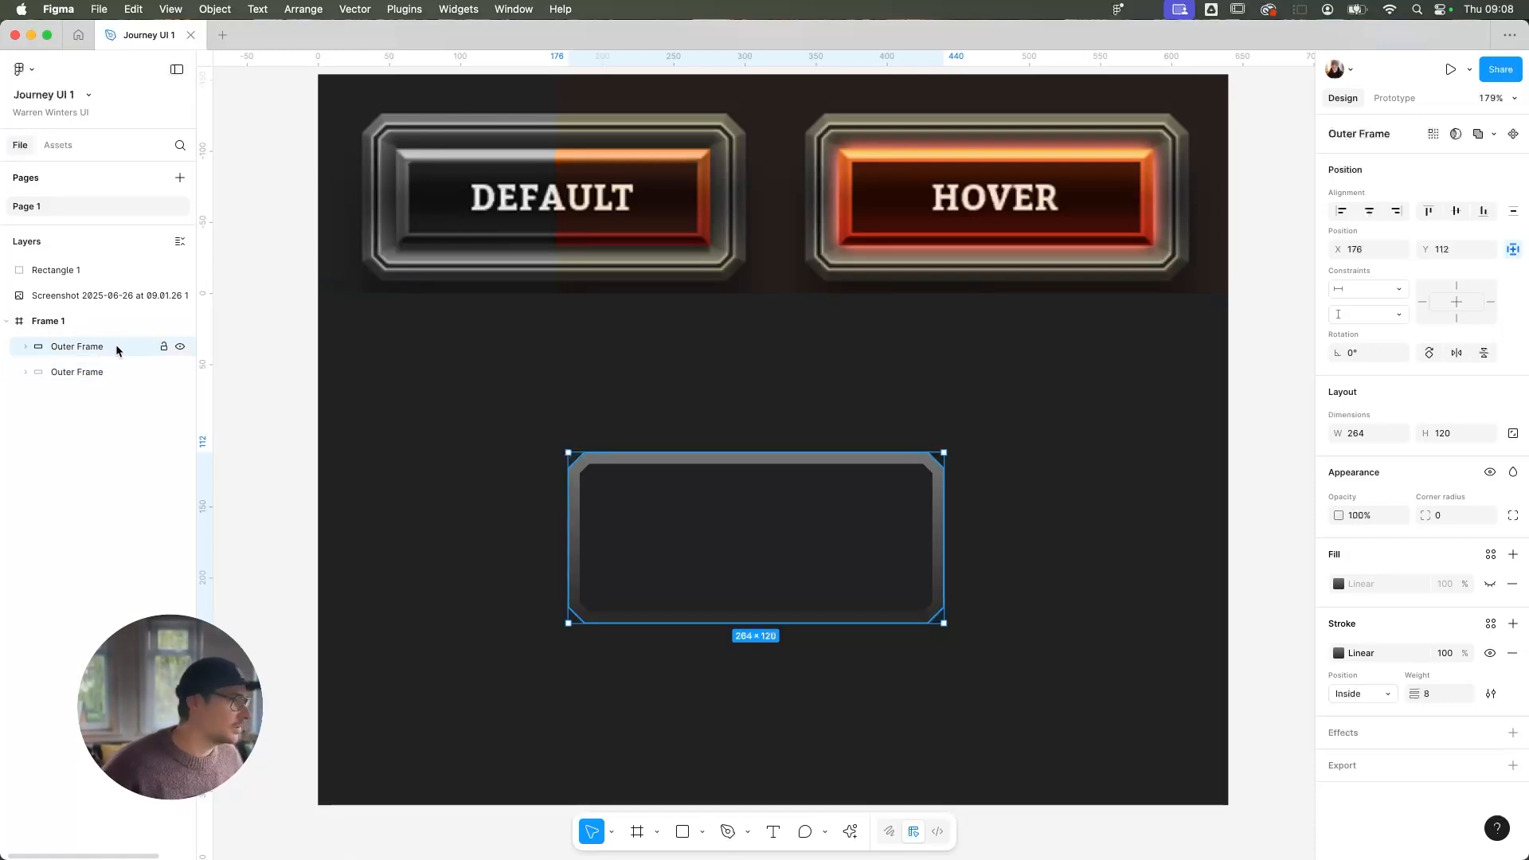
{"action": "left_click_drag", "start_coordinate": [116, 347], "coordinate": [105, 371]}
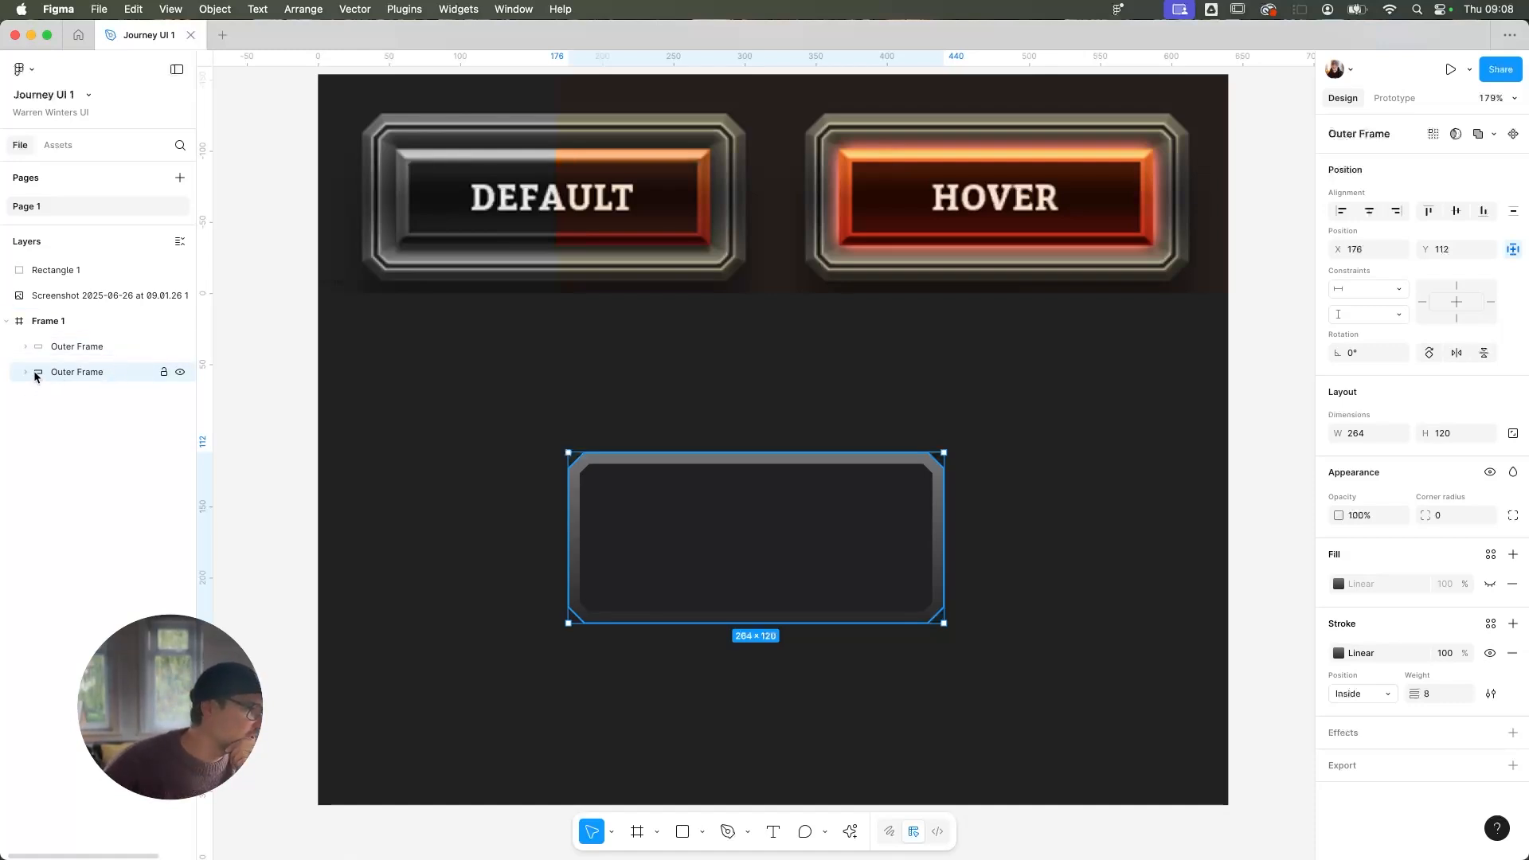
{"action": "double_click", "coordinate": [77, 372]}
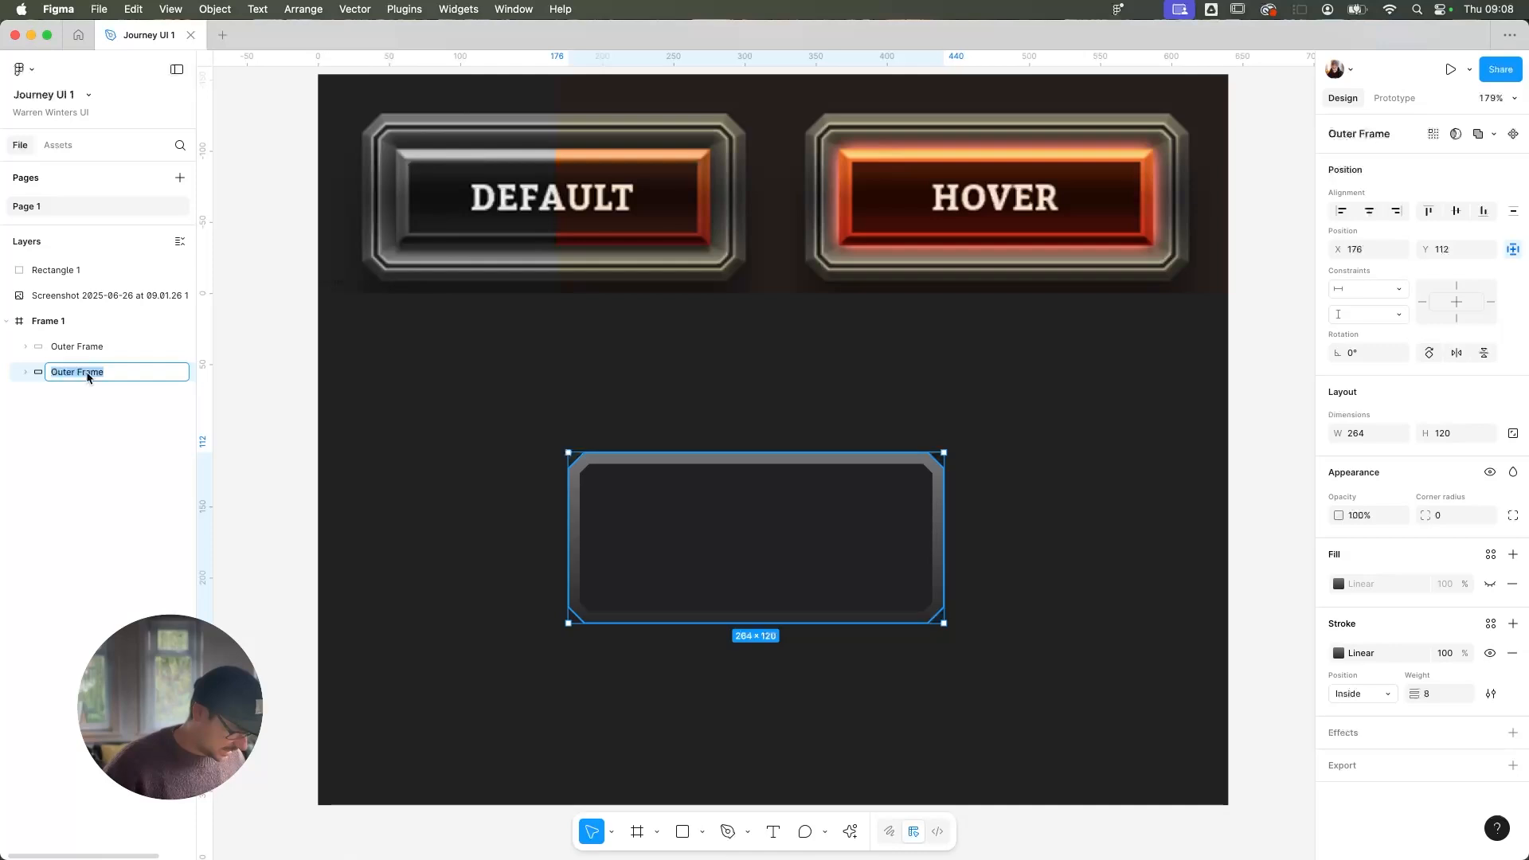
{"action": "type", "text": "U"}
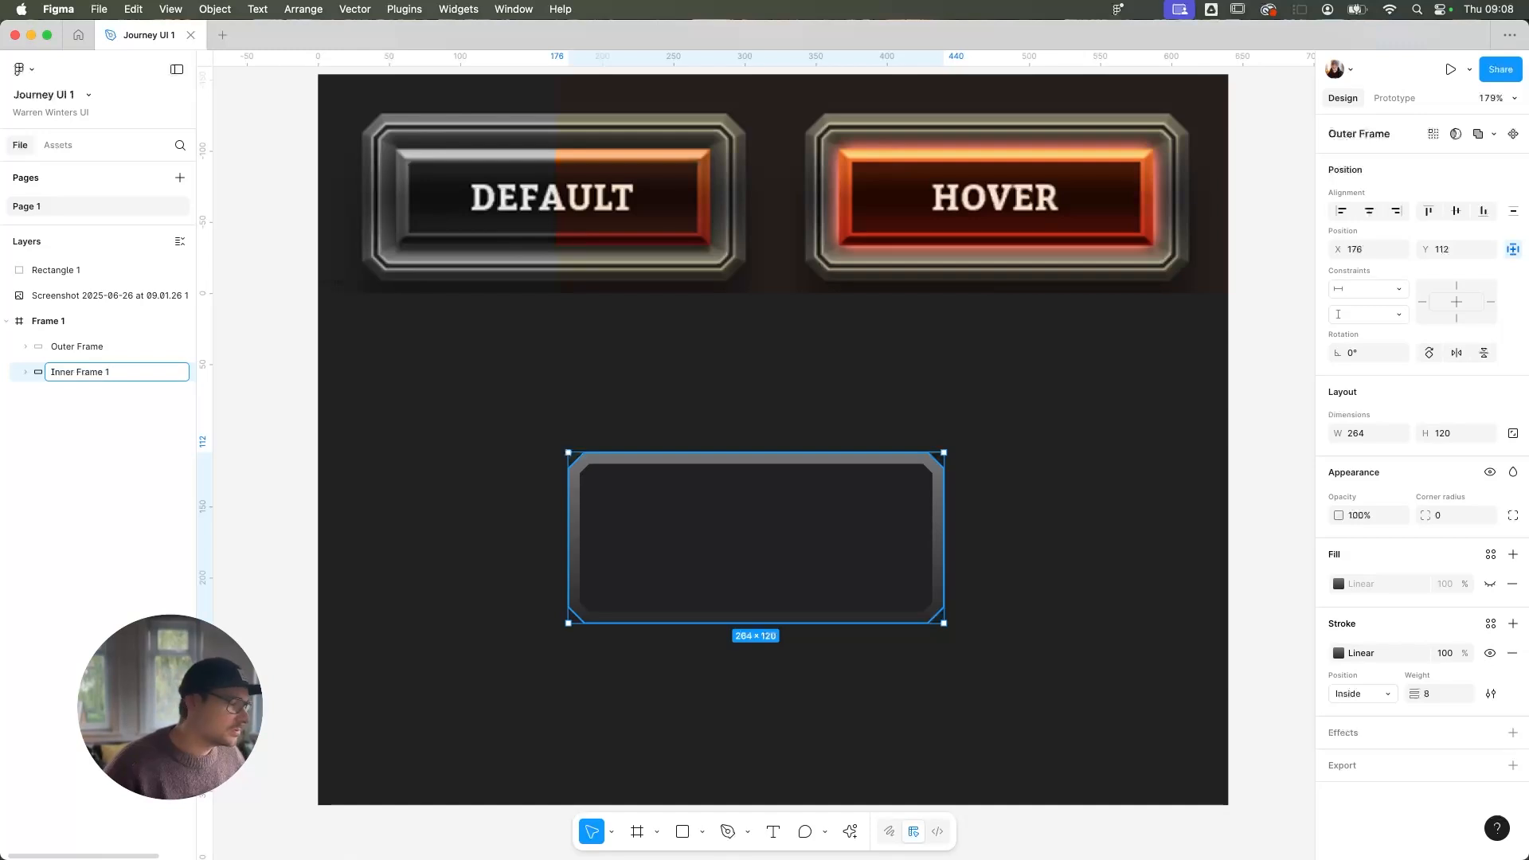
{"action": "key", "text": "Return"}
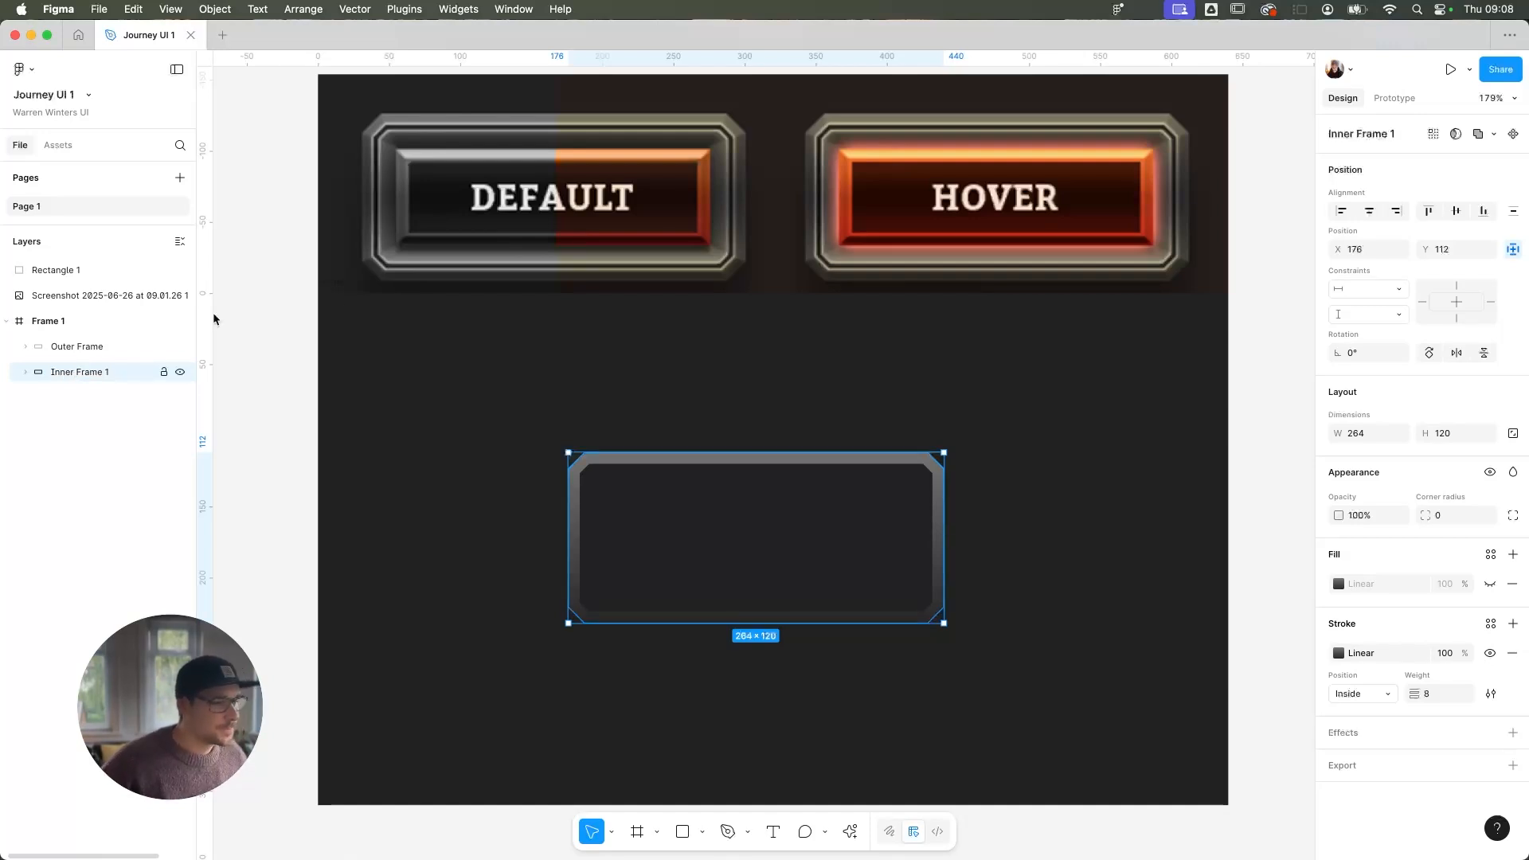
Set Inner Frame 1's stroke weight to 9 and change its gradient stroke to solid grey 878787
{"action": "left_click", "coordinate": [1427, 694]}
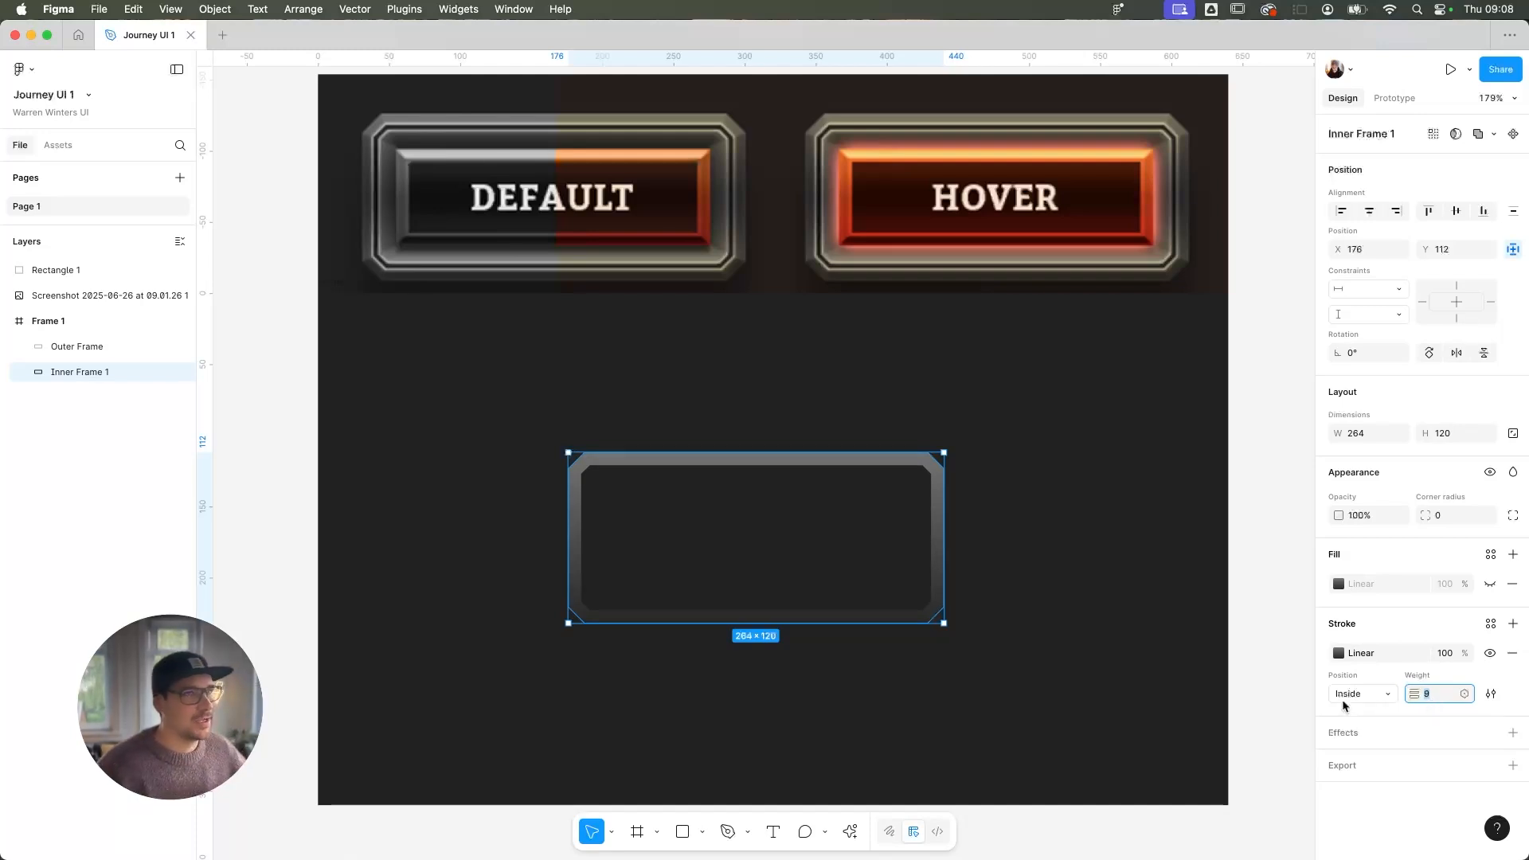
{"action": "left_click", "coordinate": [1339, 655]}
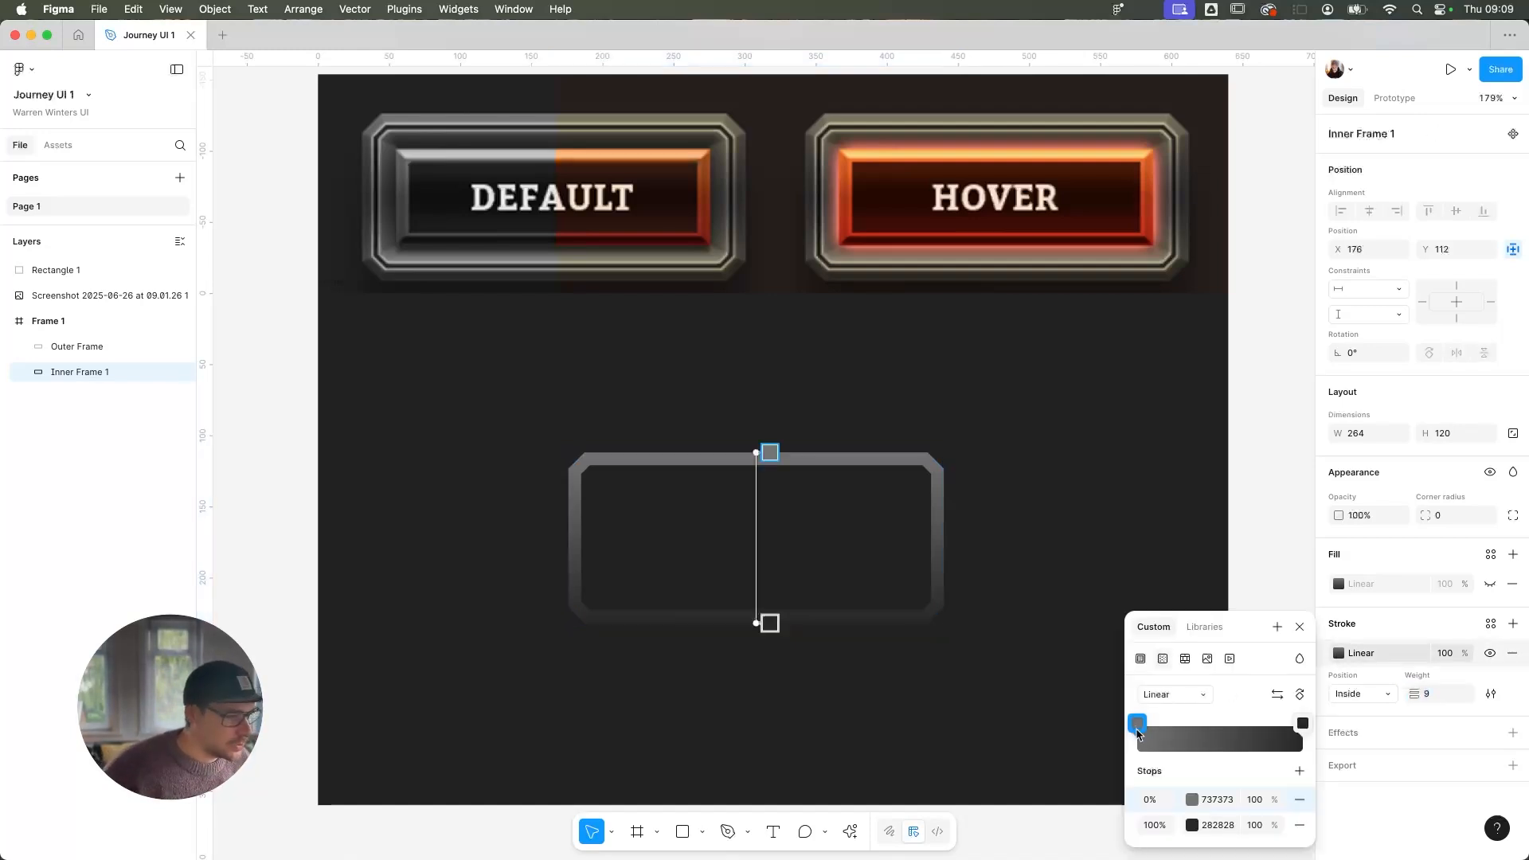
{"action": "left_click", "coordinate": [1140, 660]}
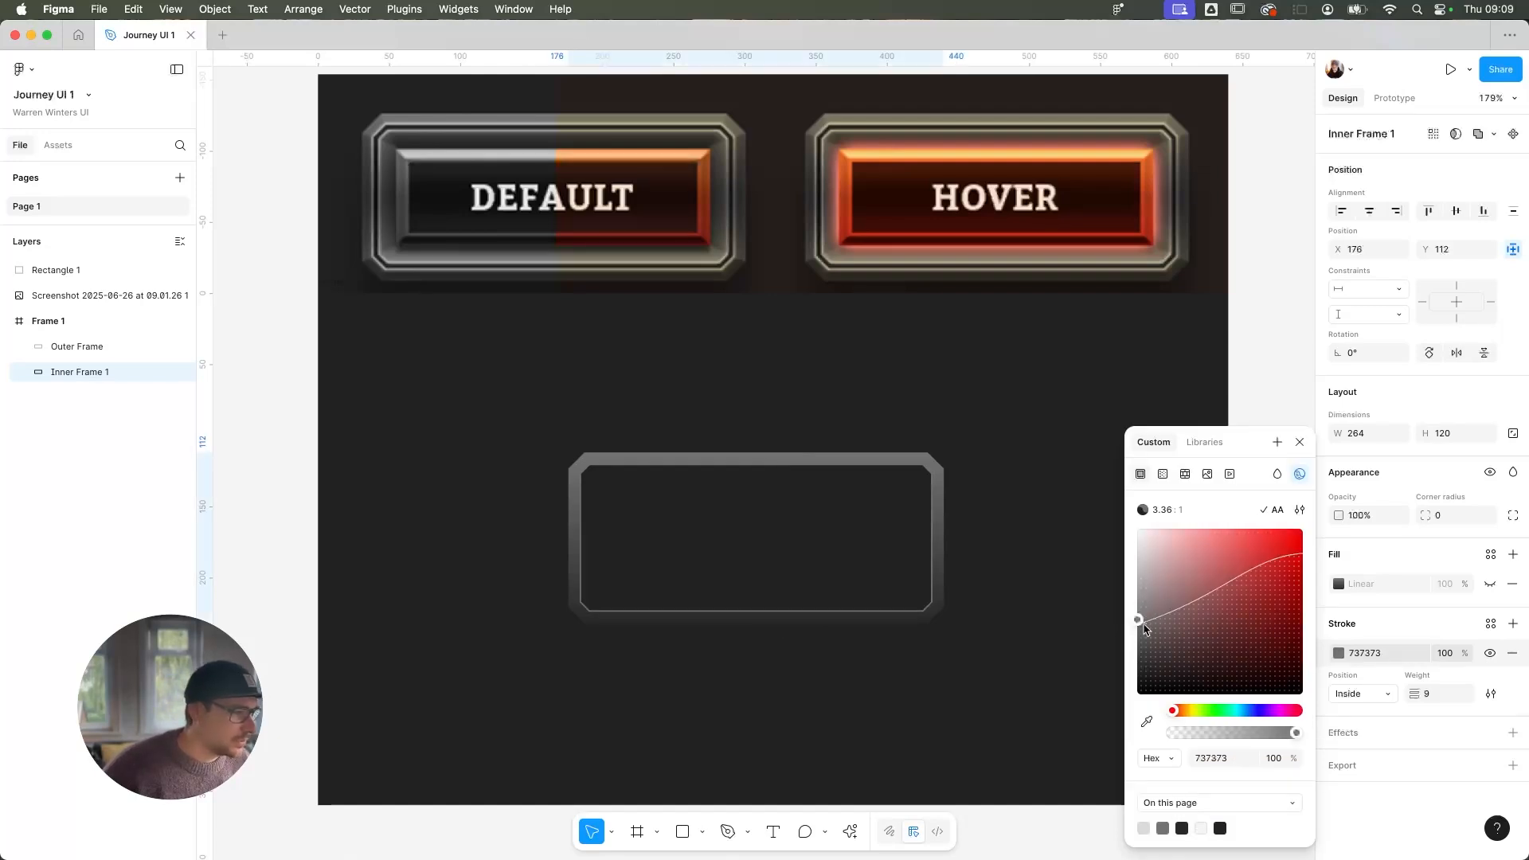
{"action": "left_click_drag", "start_coordinate": [1145, 629], "coordinate": [1139, 607]}
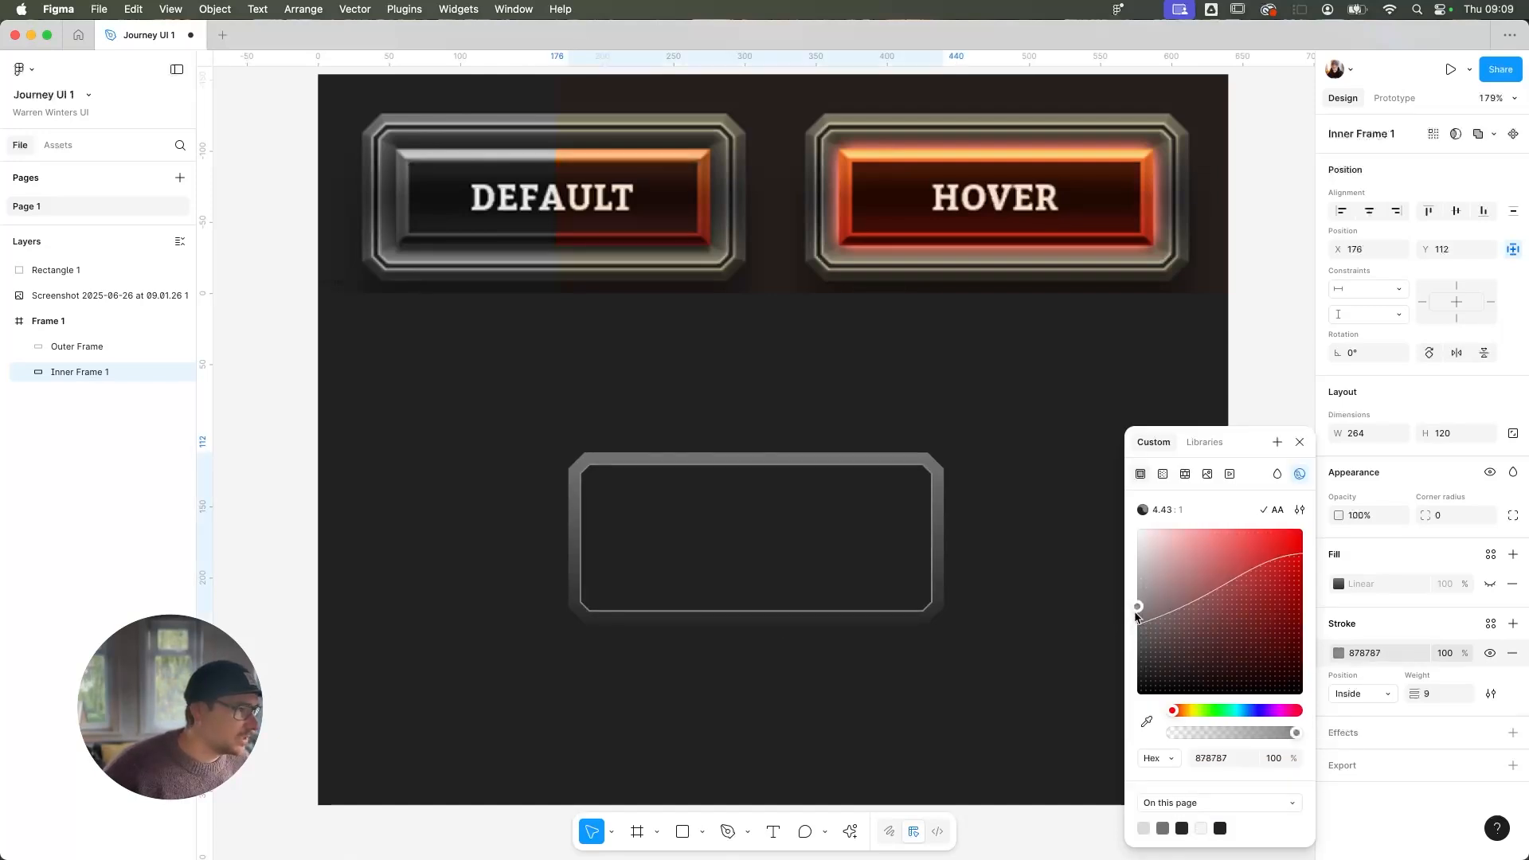
{"action": "left_click", "coordinate": [1145, 719]}
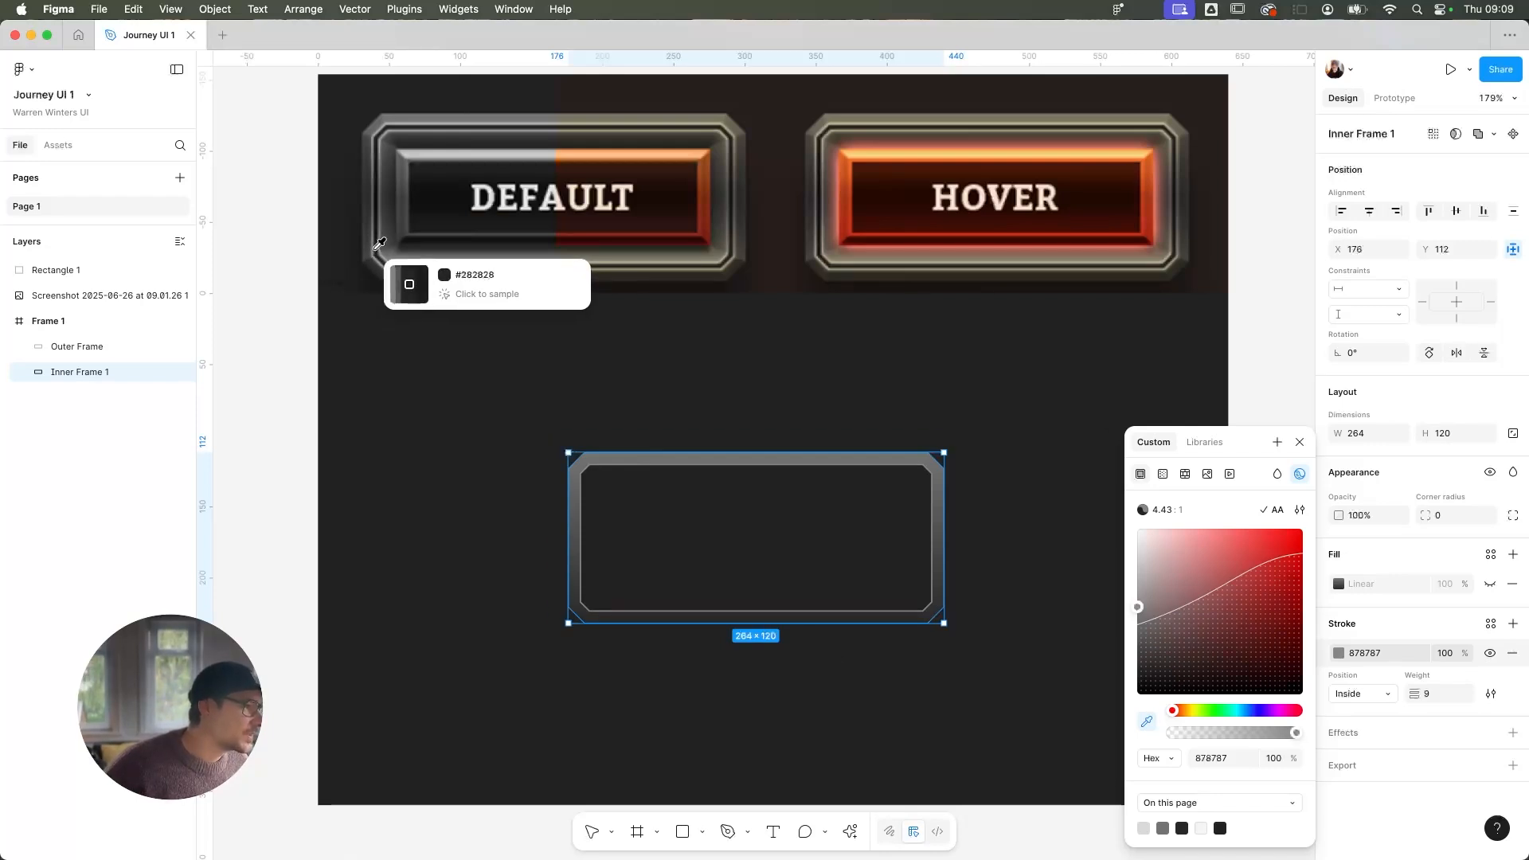
{"action": "key", "text": "Escape"}
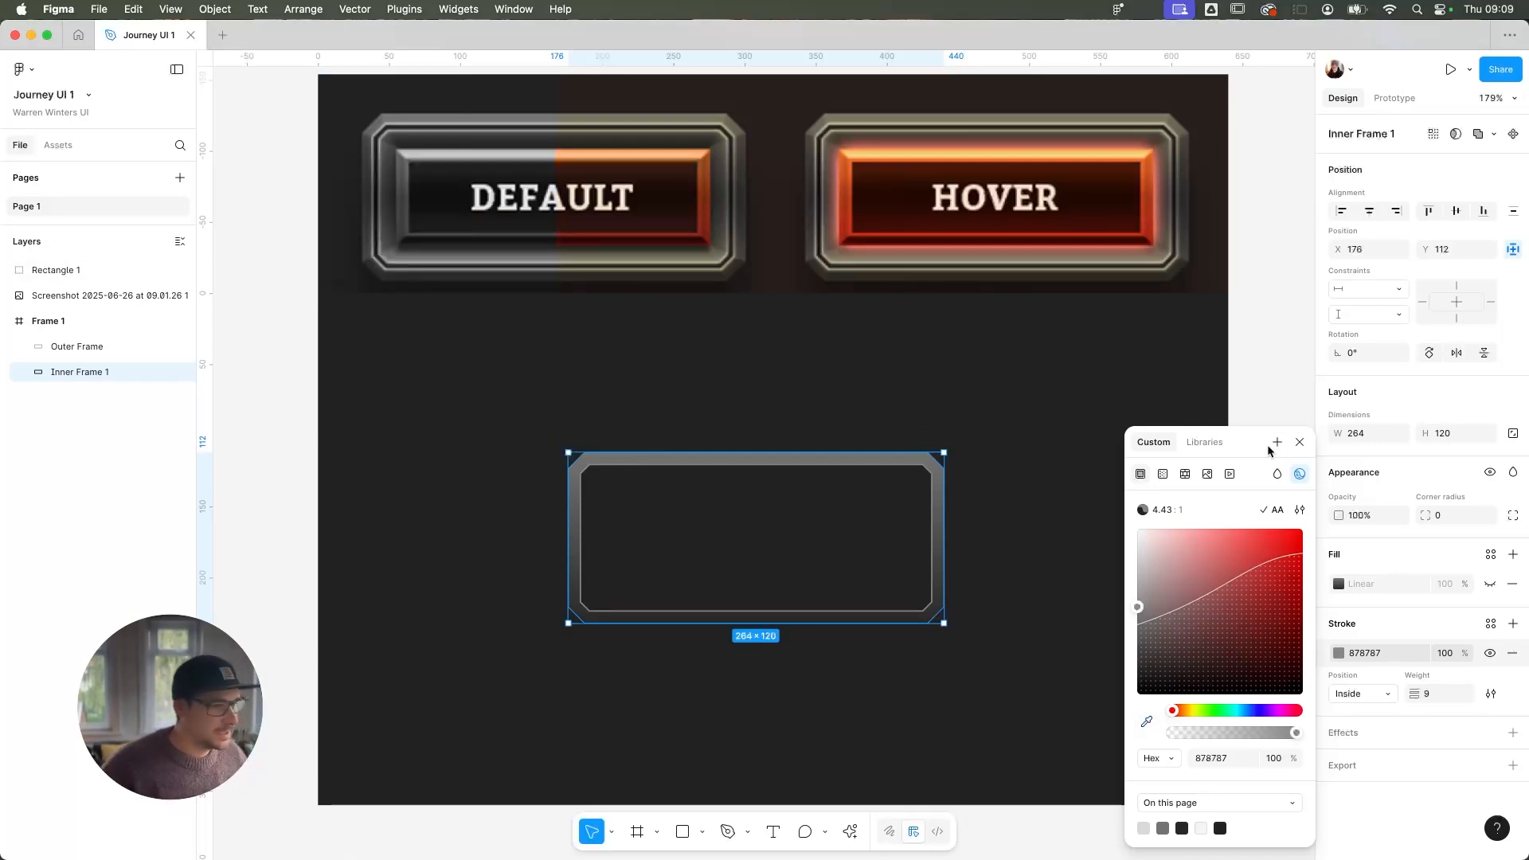
{"action": "left_click", "coordinate": [1299, 442]}
{"action": "left_click", "coordinate": [1273, 466]}
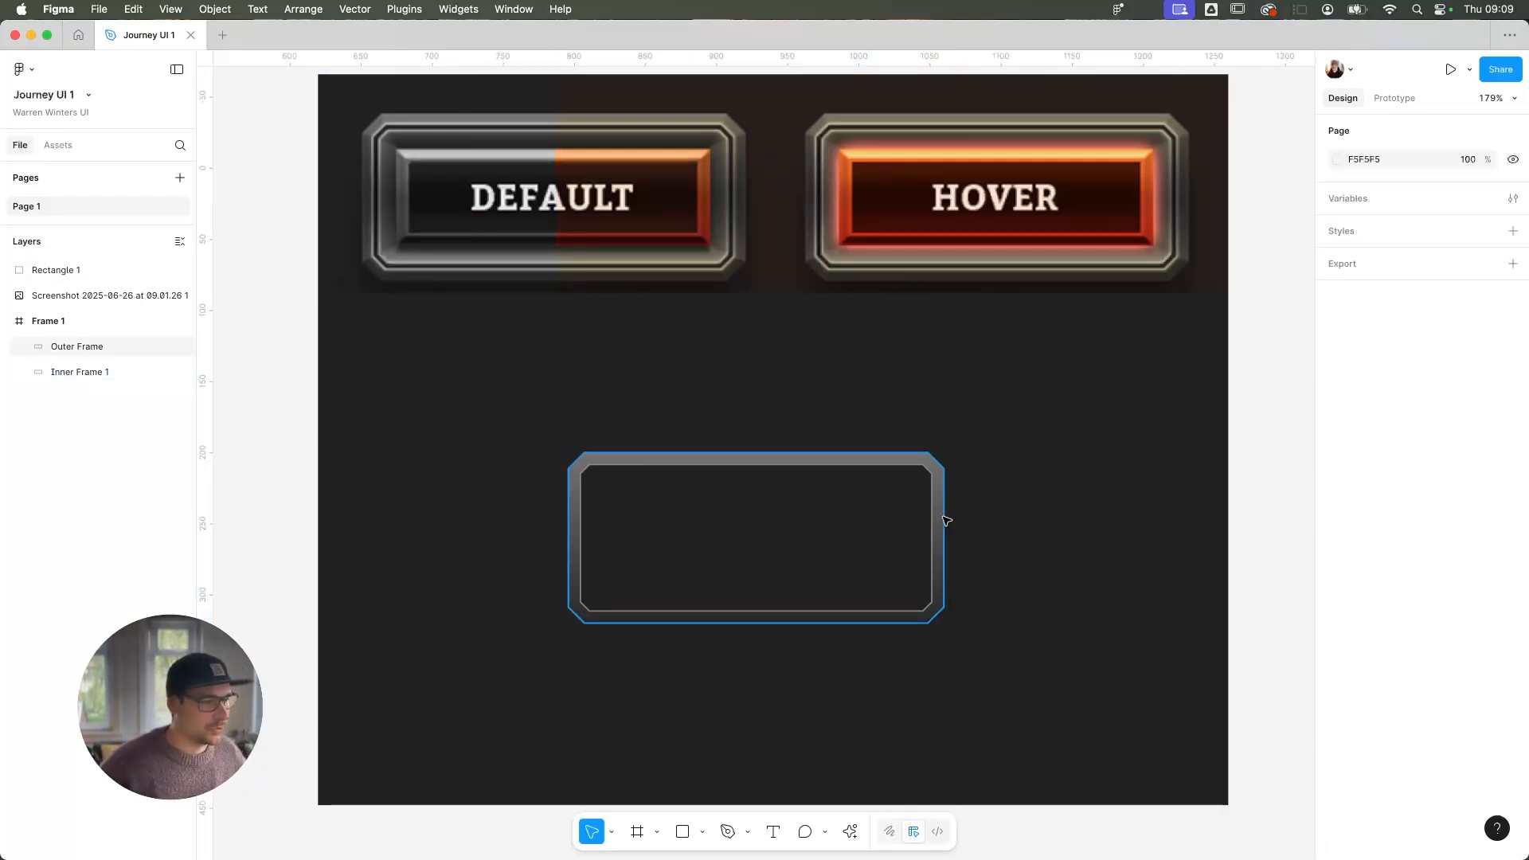
Set Inner Frame 1's stroke weight to 10
{"action": "left_click", "coordinate": [944, 519]}
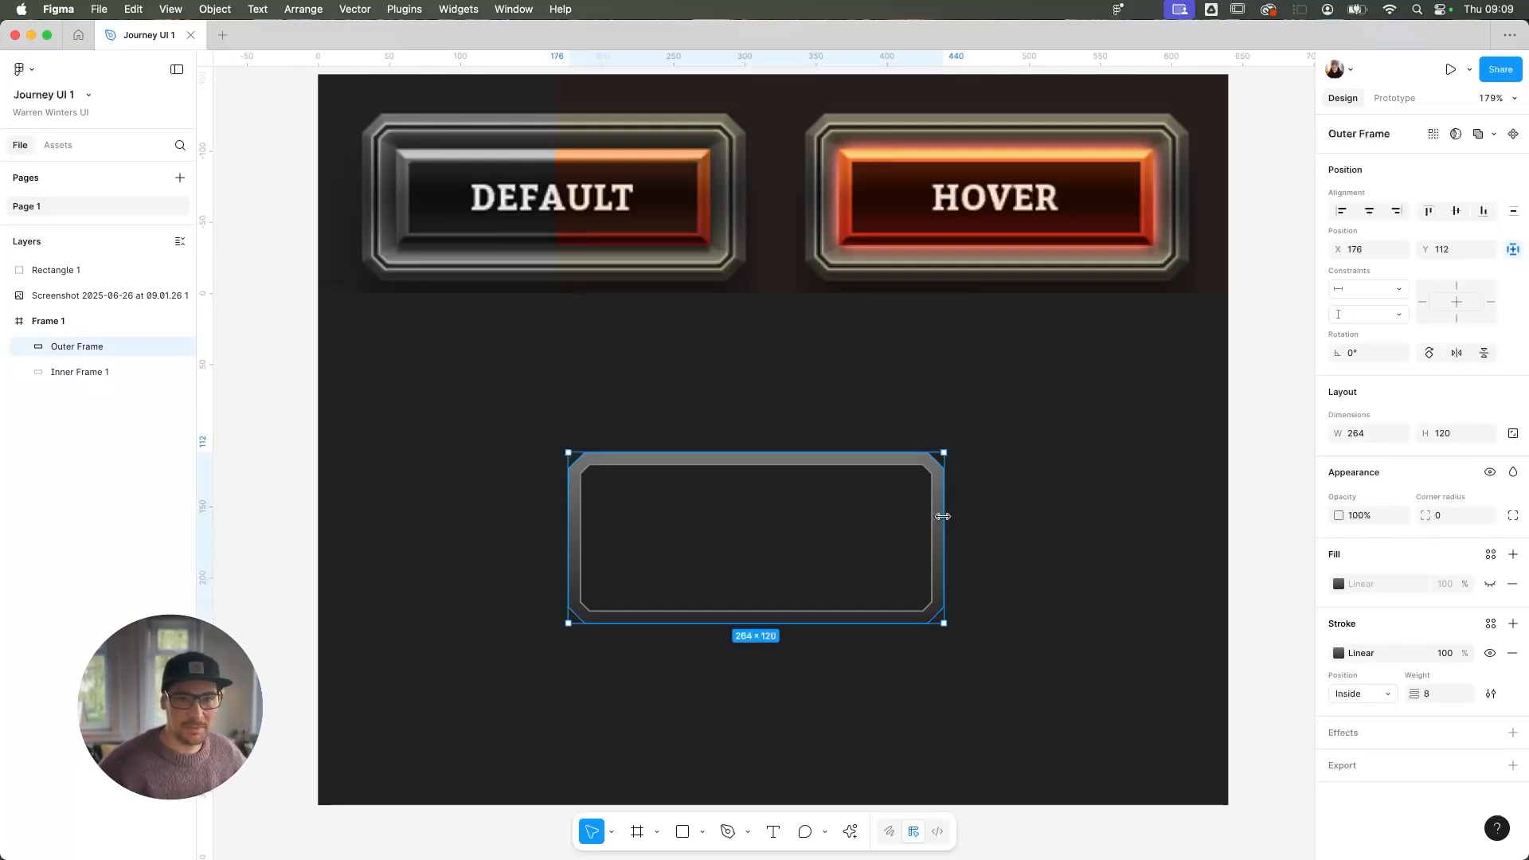
{"action": "left_click", "coordinate": [105, 372]}
{"action": "left_click", "coordinate": [110, 345]}
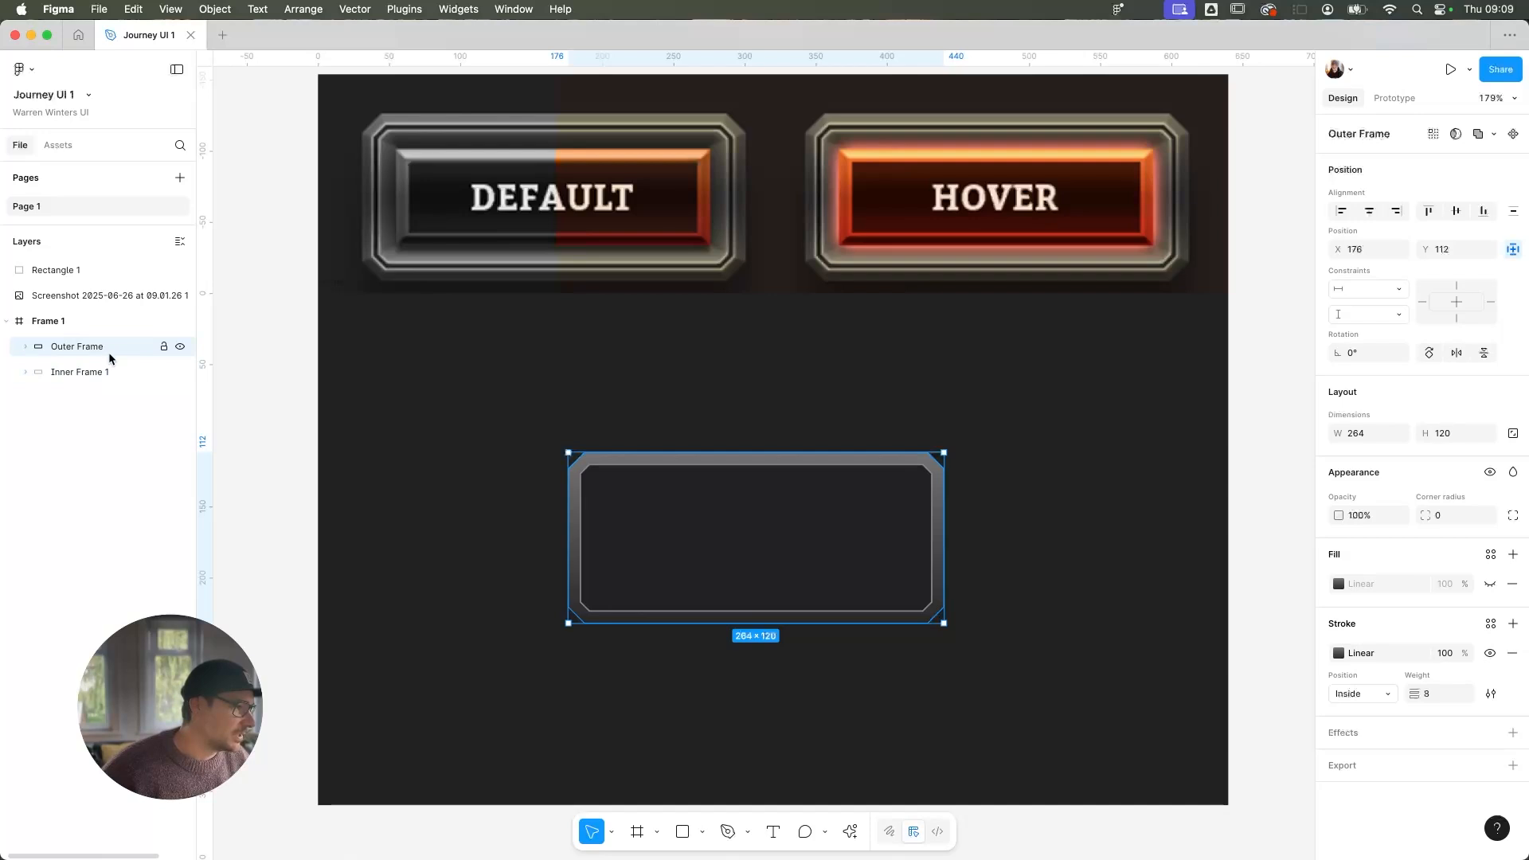
{"action": "left_click", "coordinate": [107, 371]}
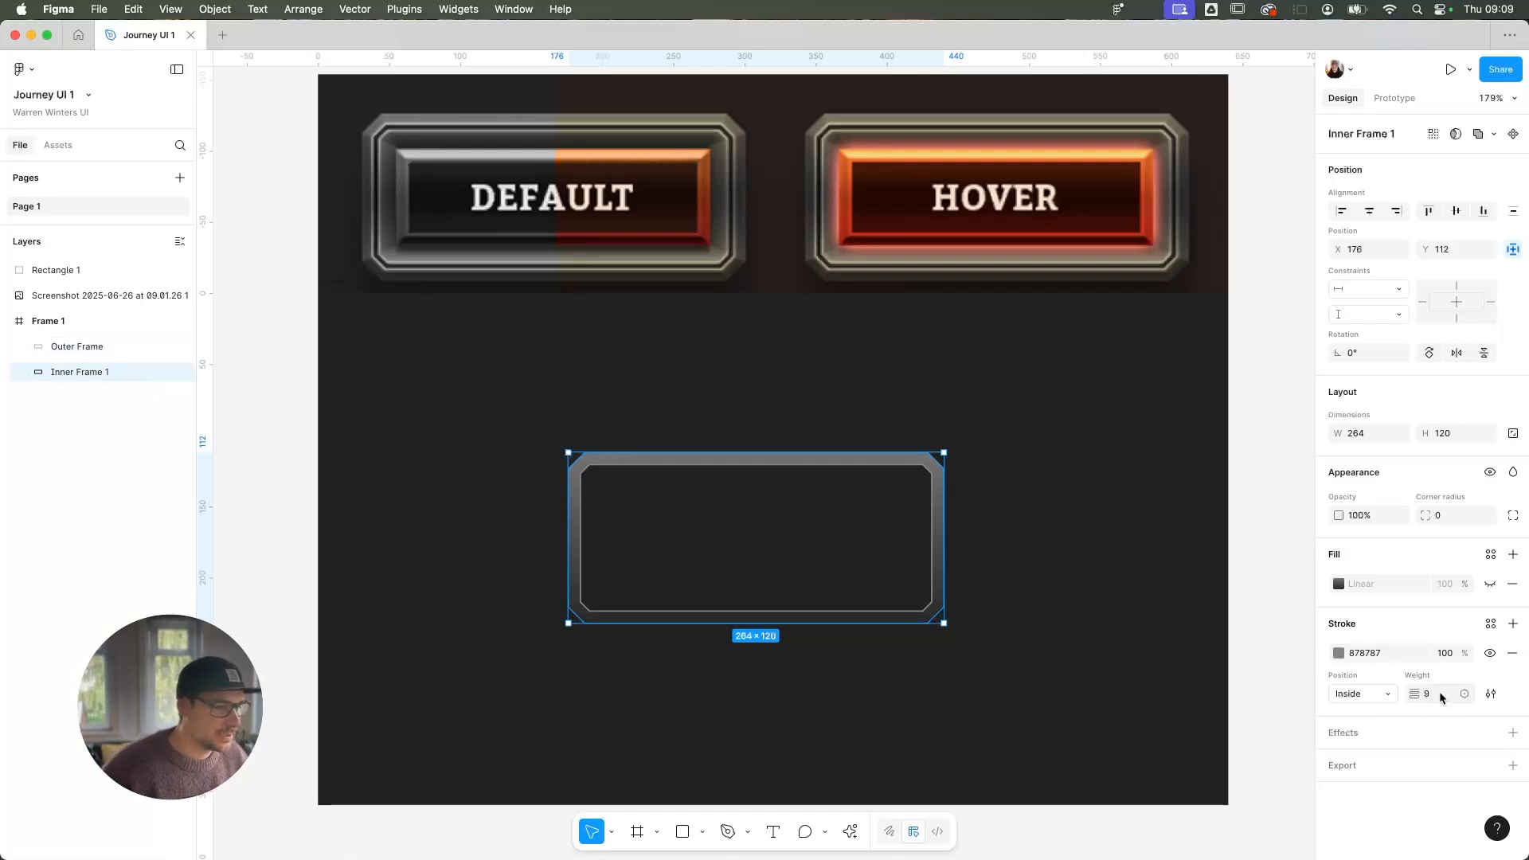
{"action": "key", "text": "Up"}
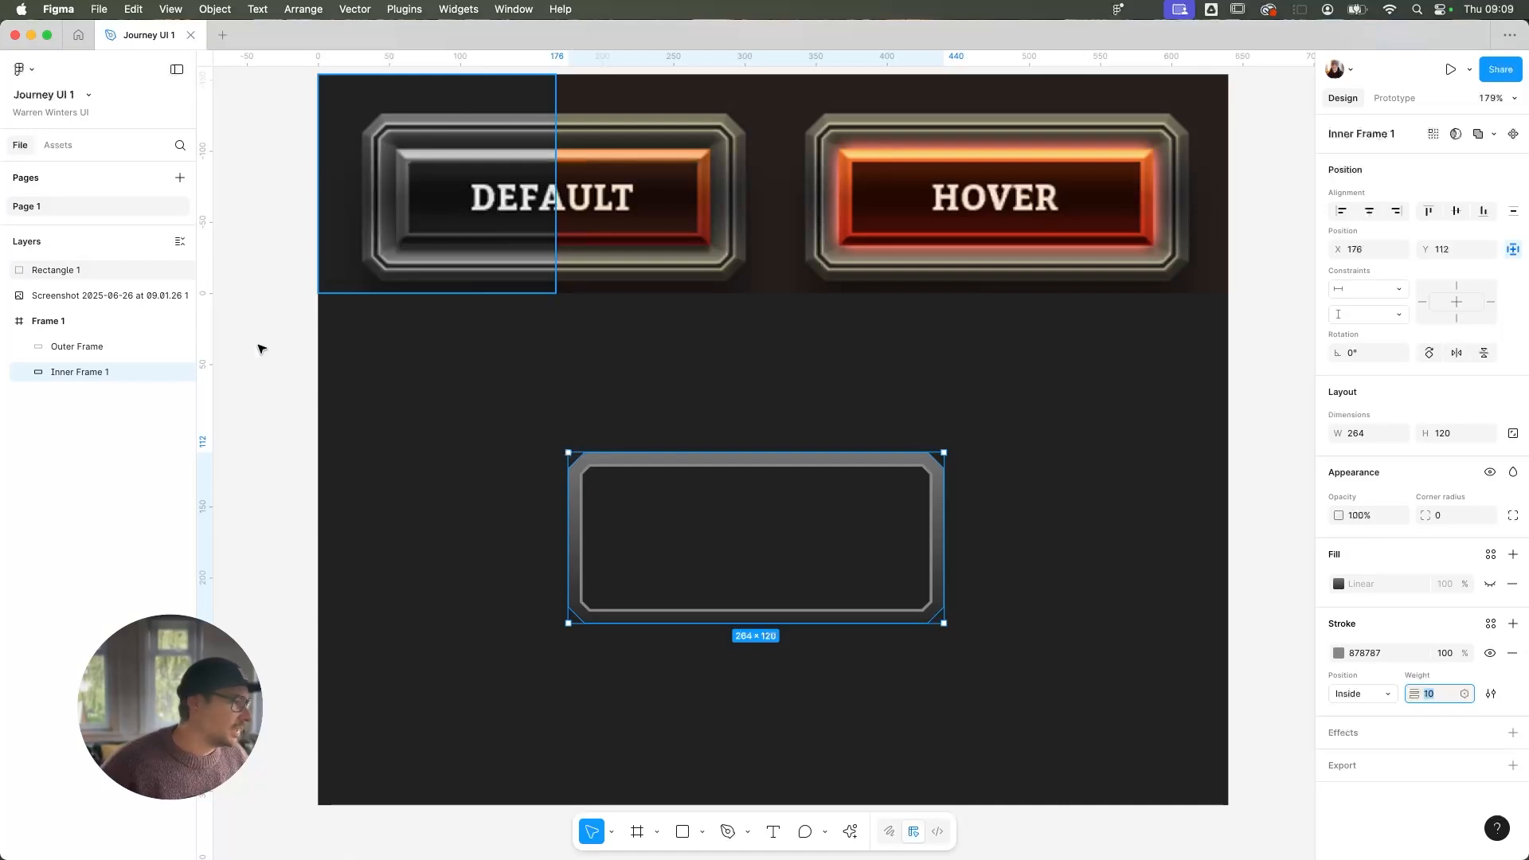
Duplicate Inner Frame 1, place the copy beneath it in the layer order and set the copy's stroke colour to 515151
{"action": "key", "text": "super+d"}
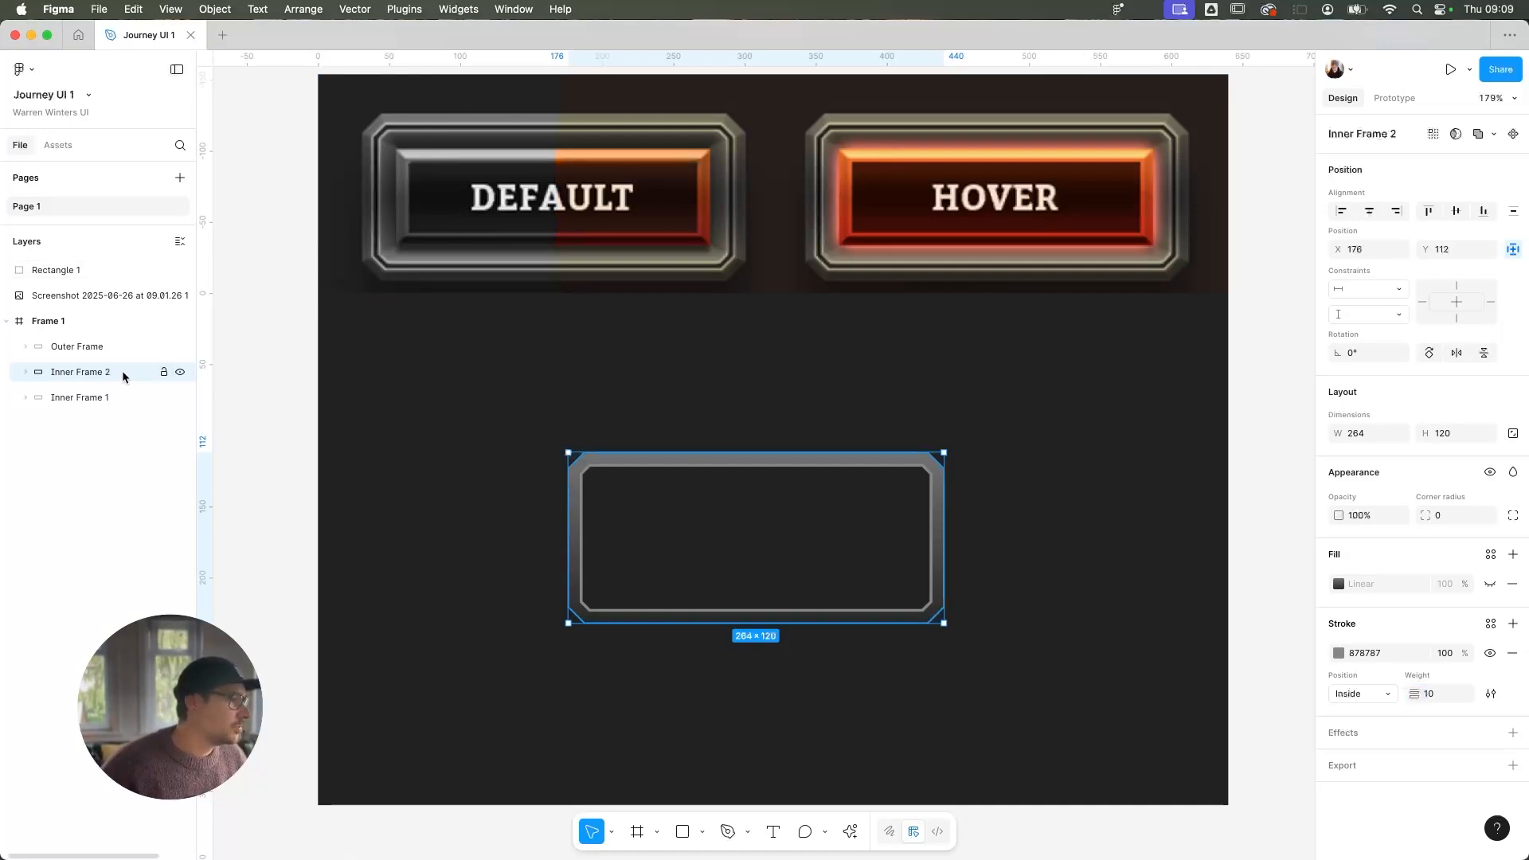
{"action": "left_click_drag", "start_coordinate": [122, 371], "coordinate": [114, 399]}
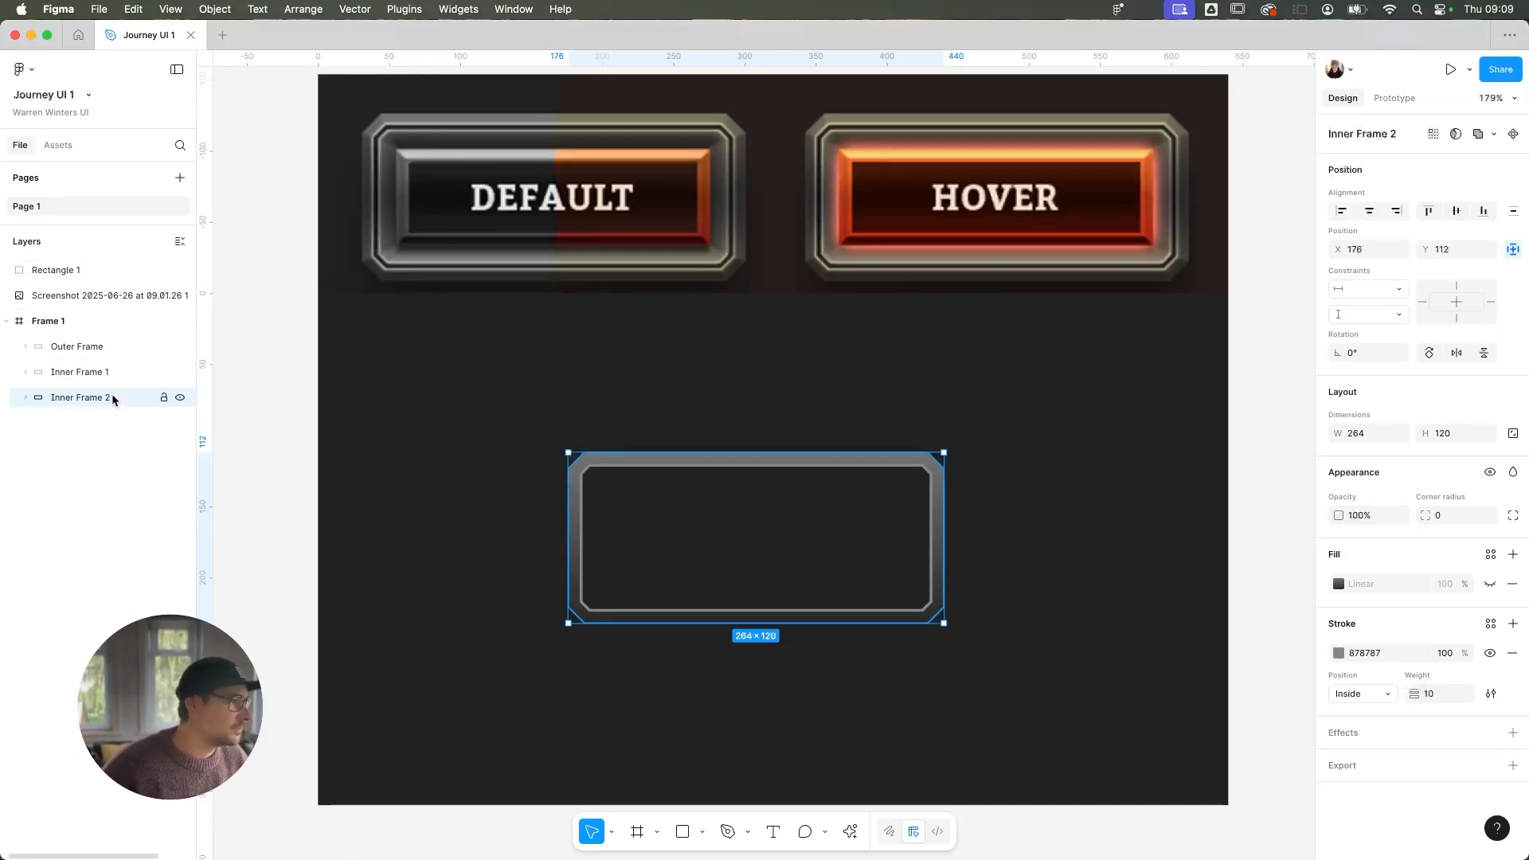
{"action": "left_click", "coordinate": [1338, 653]}
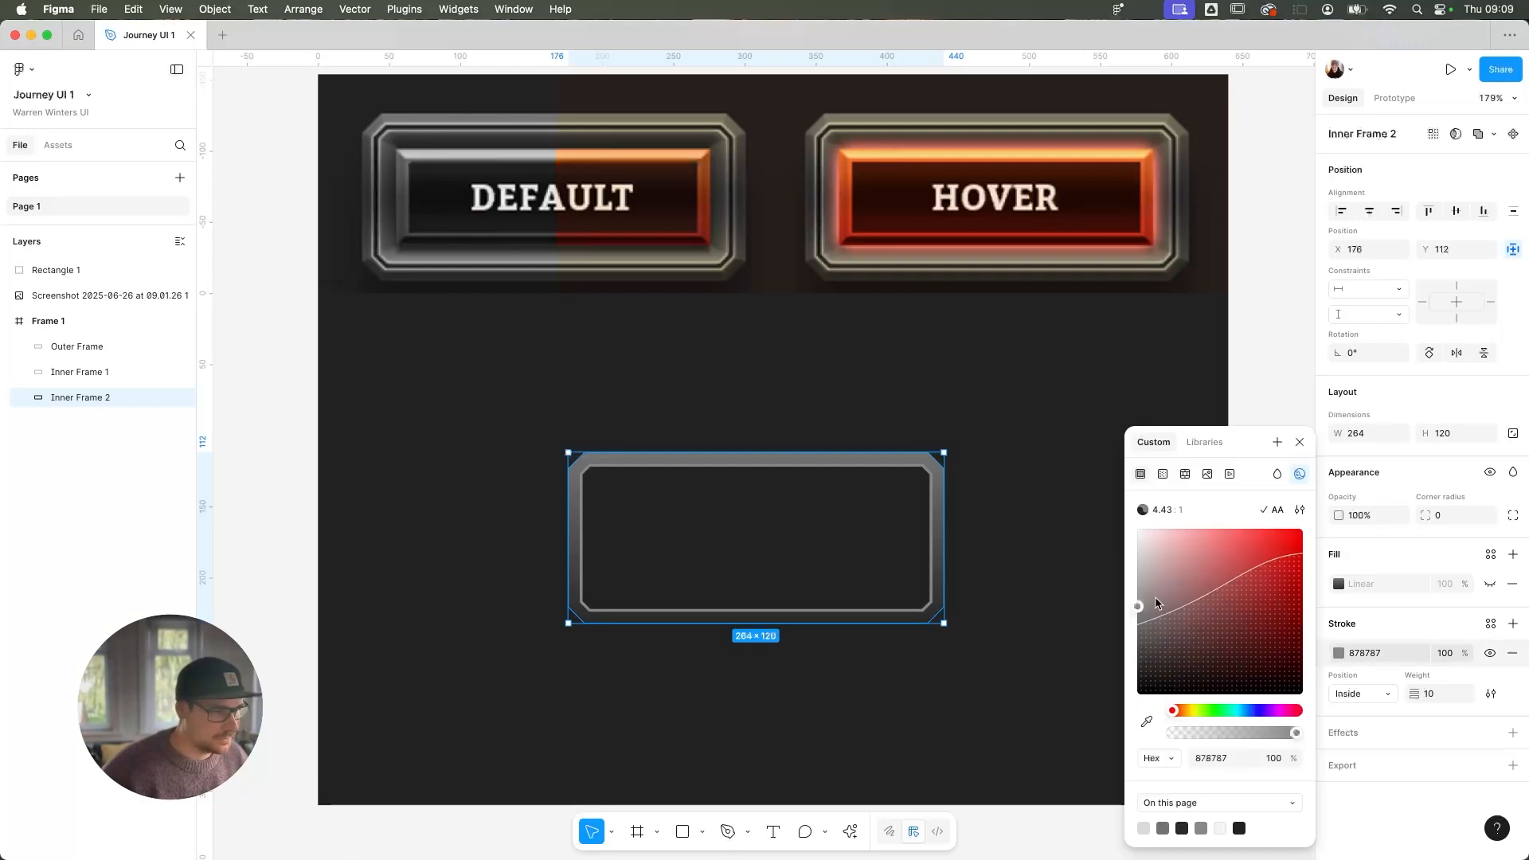
{"action": "mouse_move", "coordinate": [1156, 603]}
{"action": "left_mouse_down"}
{"action": "mouse_move", "coordinate": [1137, 663]}
{"action": "mouse_move", "coordinate": [1139, 641]}
{"action": "left_mouse_up"}
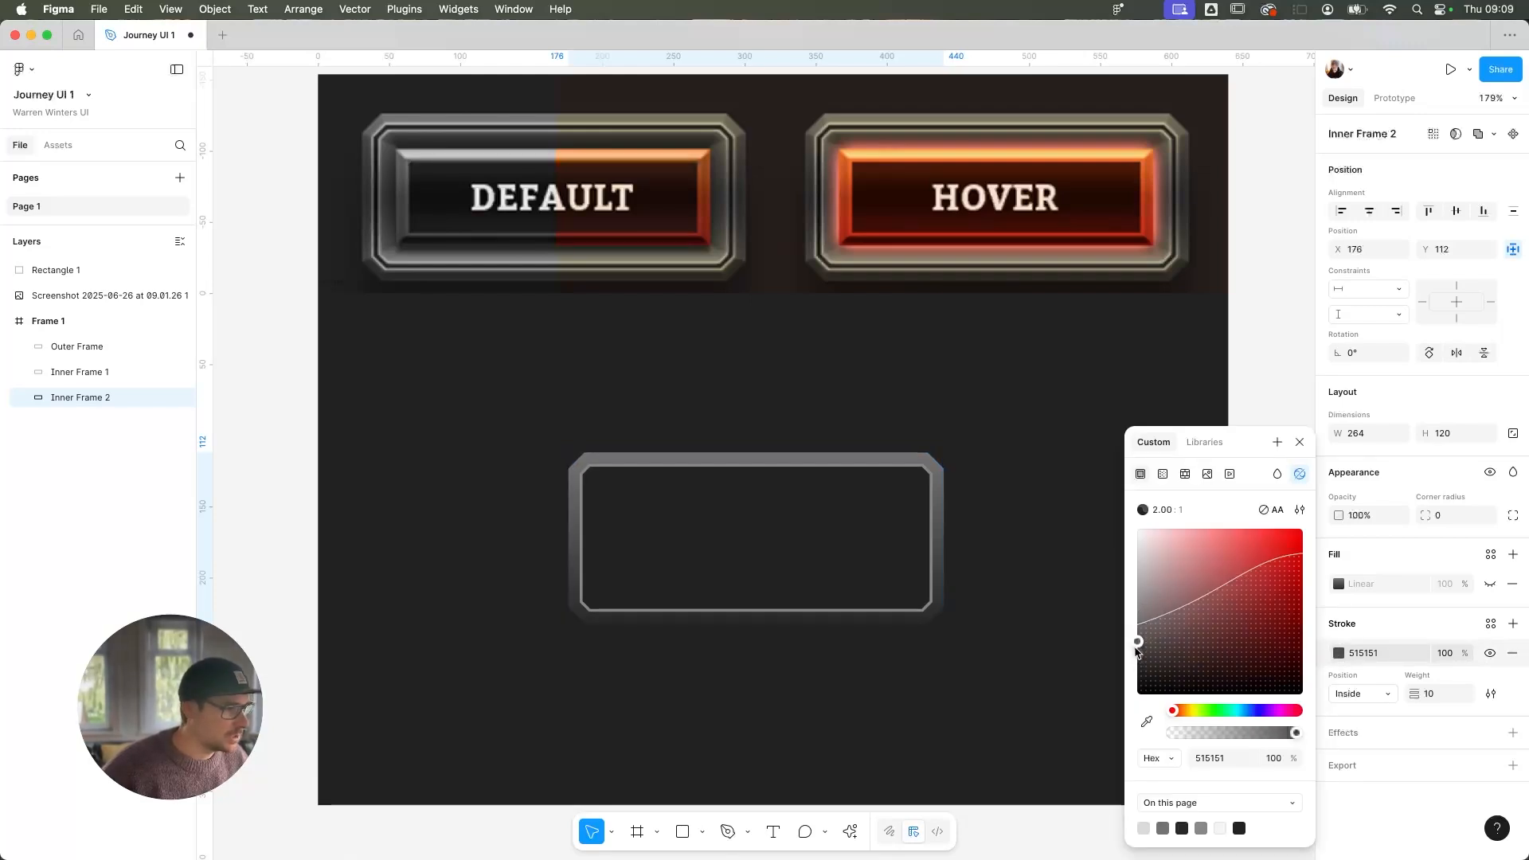
{"action": "left_click", "coordinate": [1301, 443]}
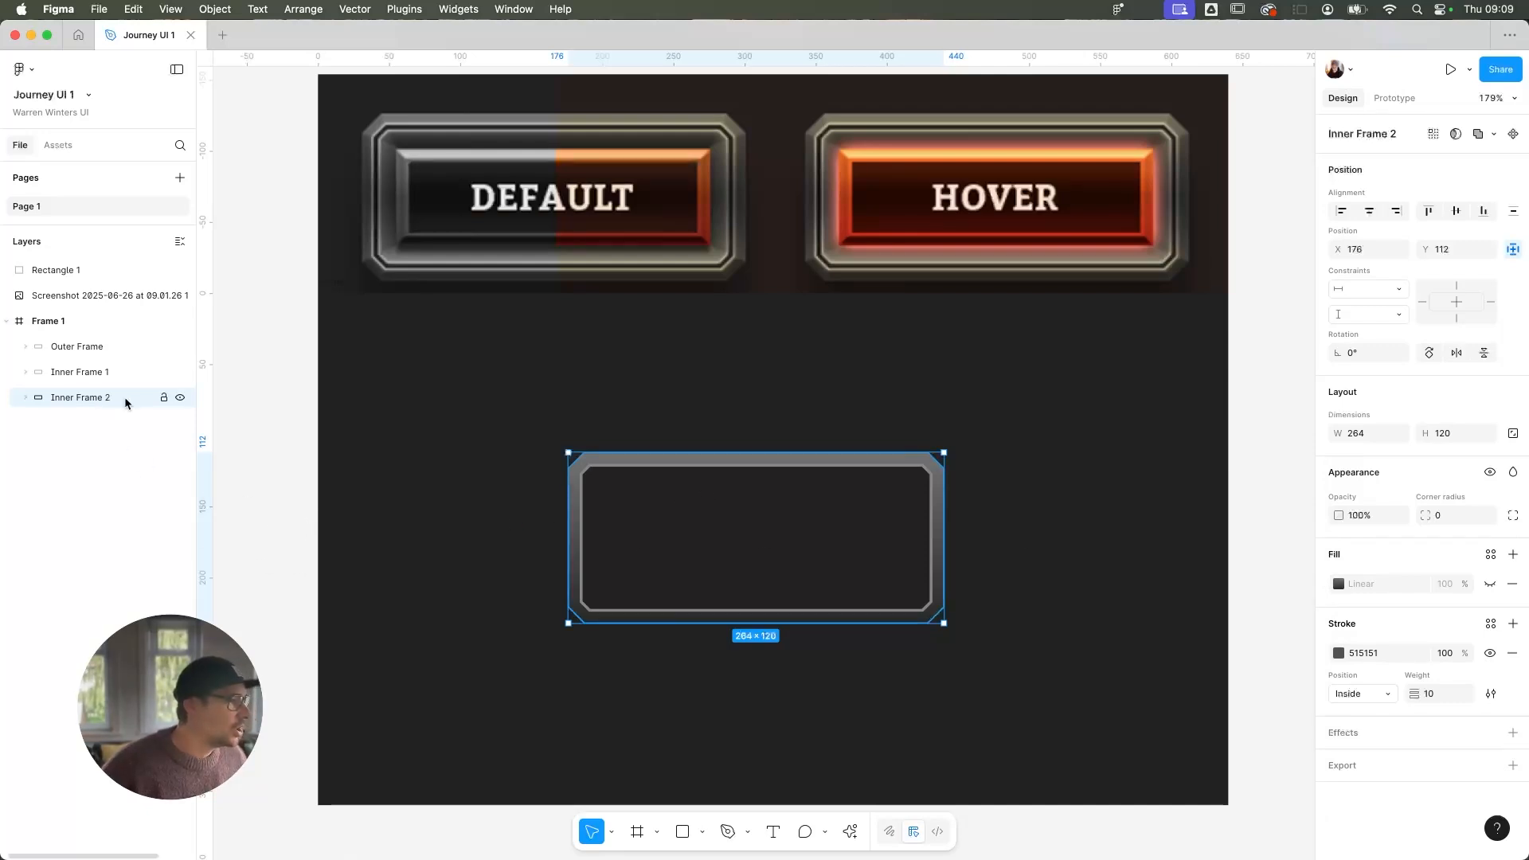
Duplicate Inner Frame 2 and place the copy beneath it in the layer order
{"action": "key", "text": "super+d"}
{"action": "left_click_drag", "start_coordinate": [124, 397], "coordinate": [114, 440]}
{"action": "double_click", "coordinate": [103, 422]}
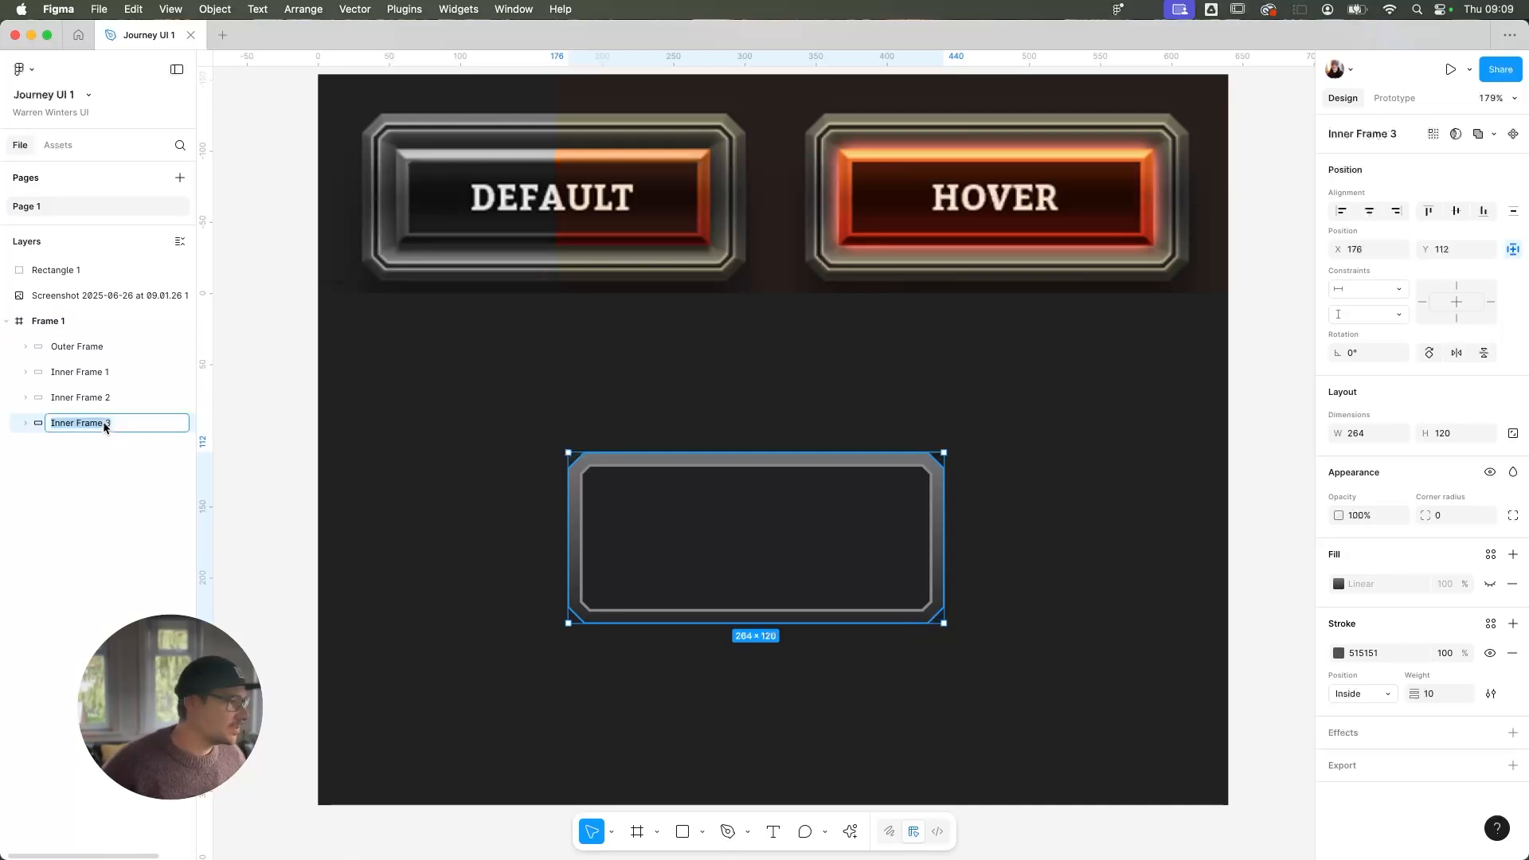
{"action": "type", "text": "Bas"}
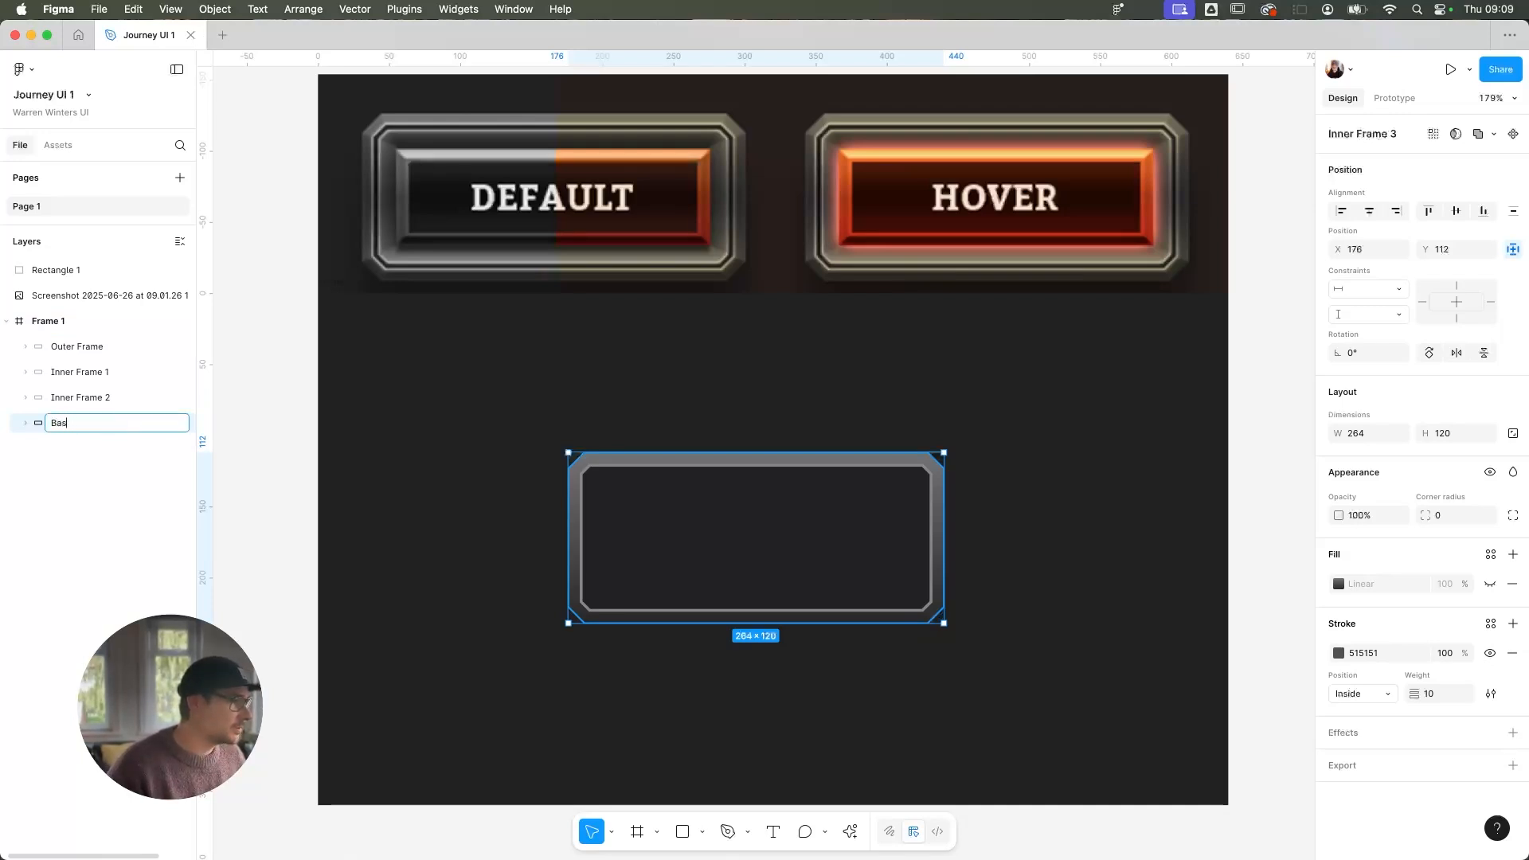
{"action": "type", "text": "e Frame"}
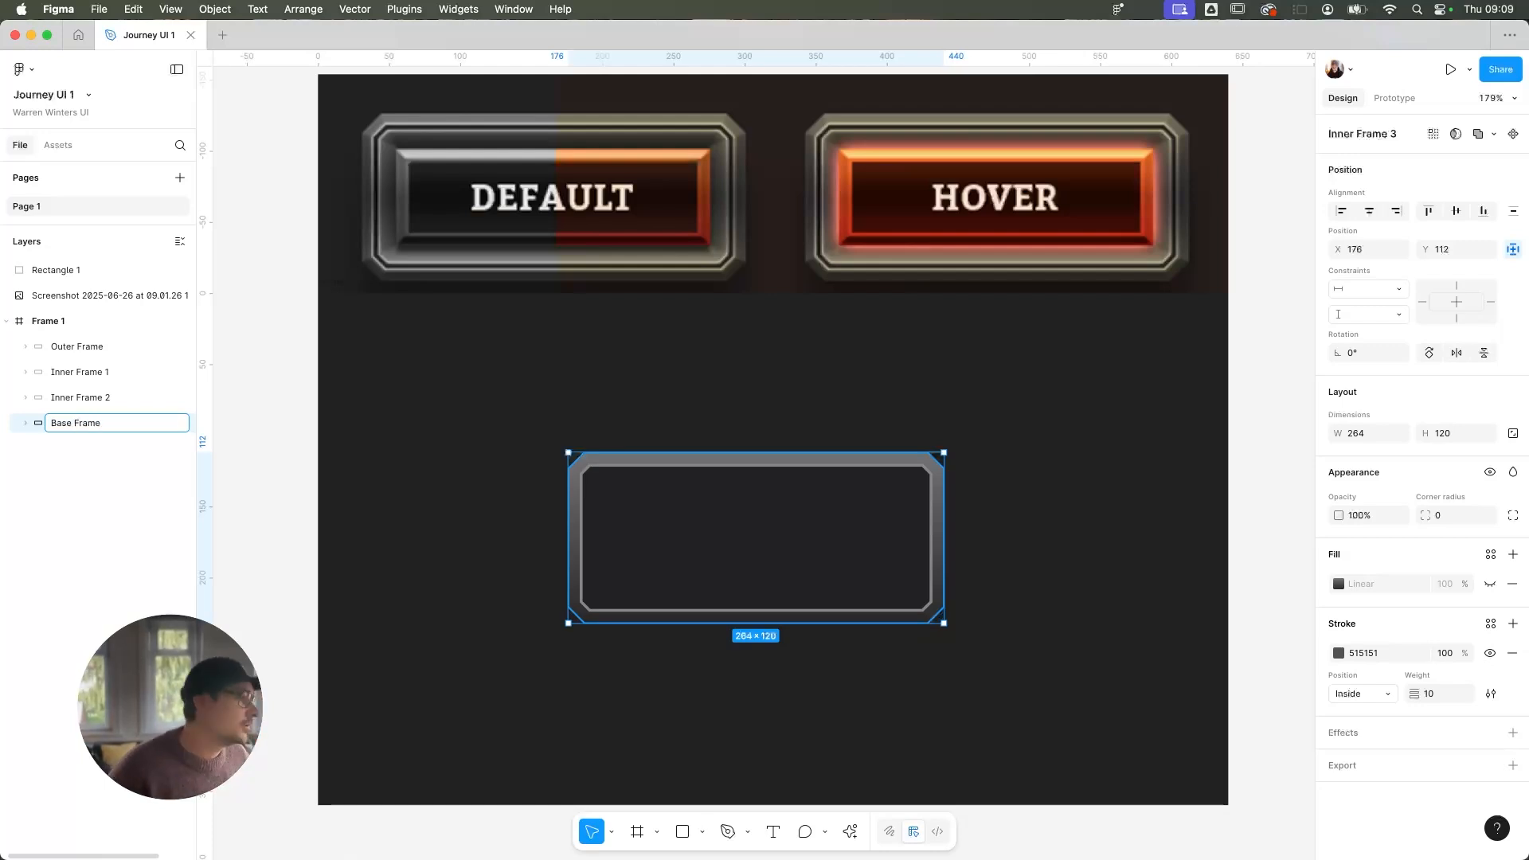
{"action": "key", "text": "Escape"}
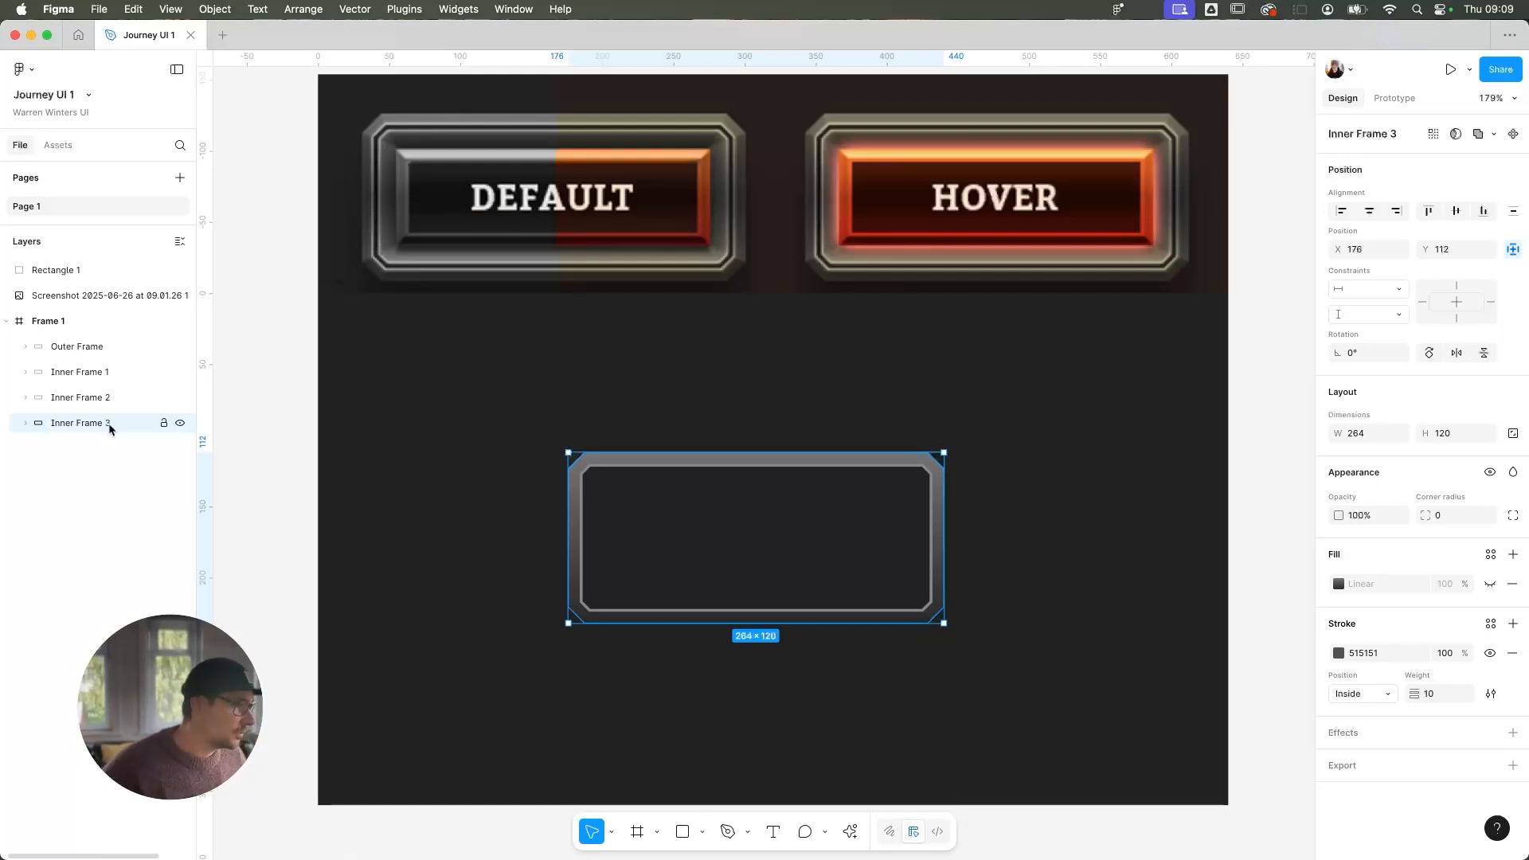
Apply Inner Frame 1's stroke colour 878787 to Inner Frame 3 and set its stroke weight to 12
{"action": "left_click", "coordinate": [80, 372]}
{"action": "left_click", "coordinate": [1363, 653]}
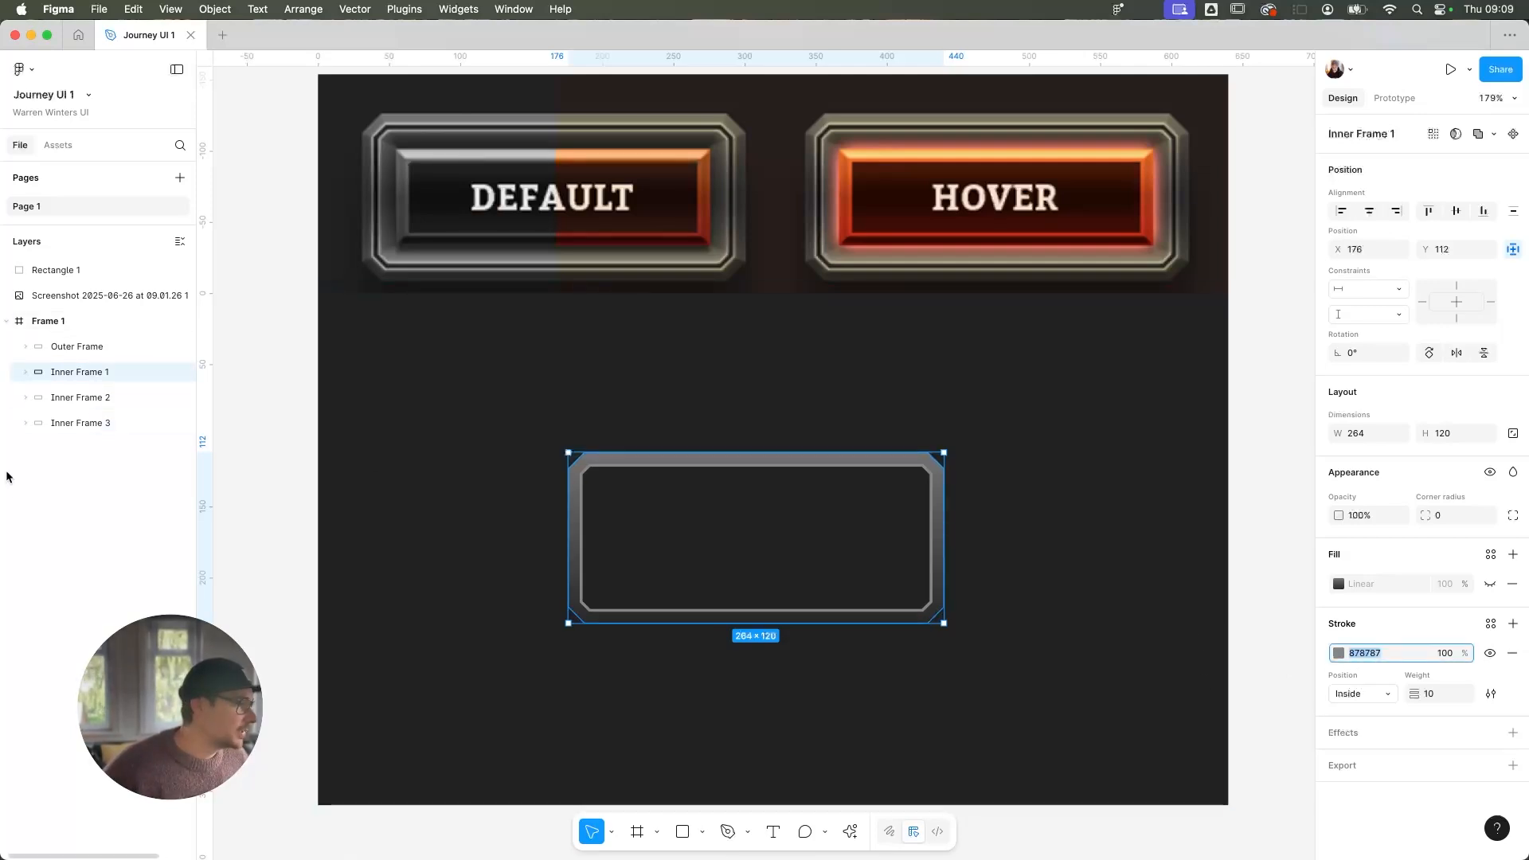
{"action": "left_click", "coordinate": [80, 423]}
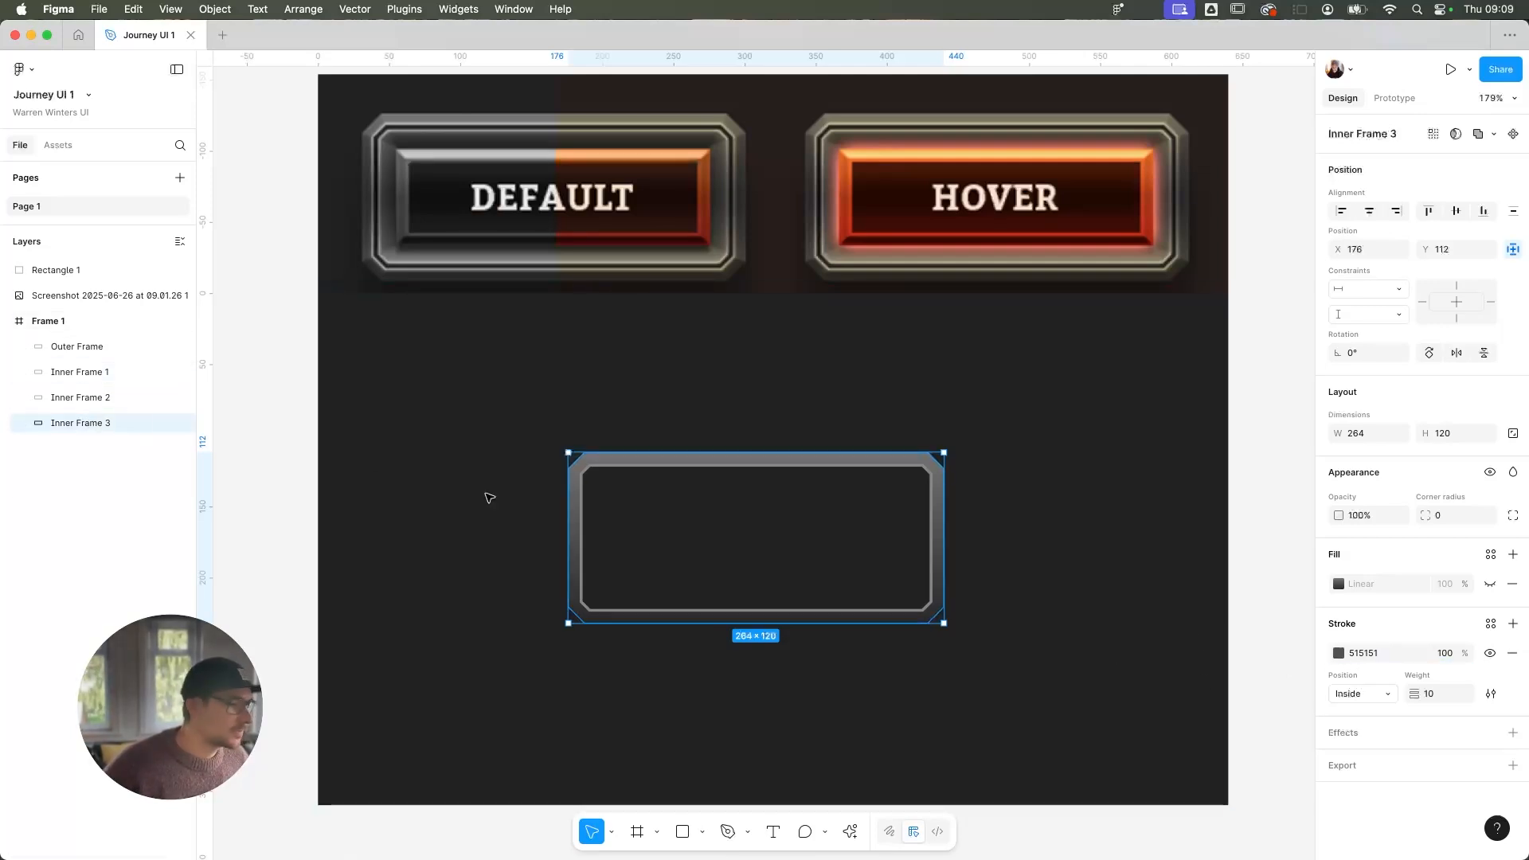
{"action": "left_click", "coordinate": [1441, 690]}
{"action": "key", "text": "Up"}
{"action": "key", "text": "Up"}
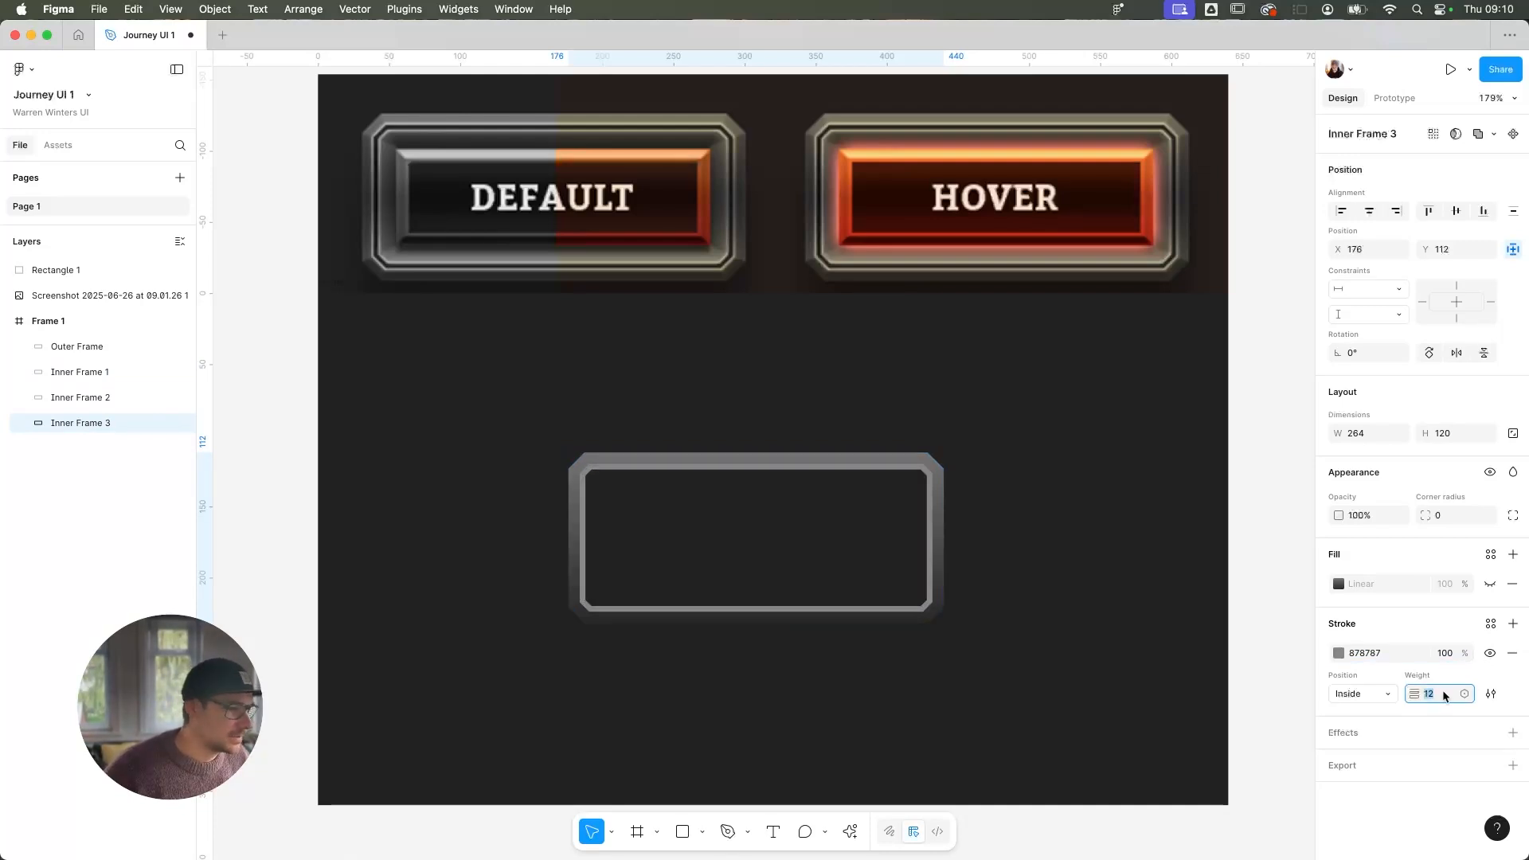
Toggle the visibility of Inner Frames 1, 2 and 3 in turn to examine what each stroke contributes to the border
{"action": "left_click", "coordinate": [106, 399]}
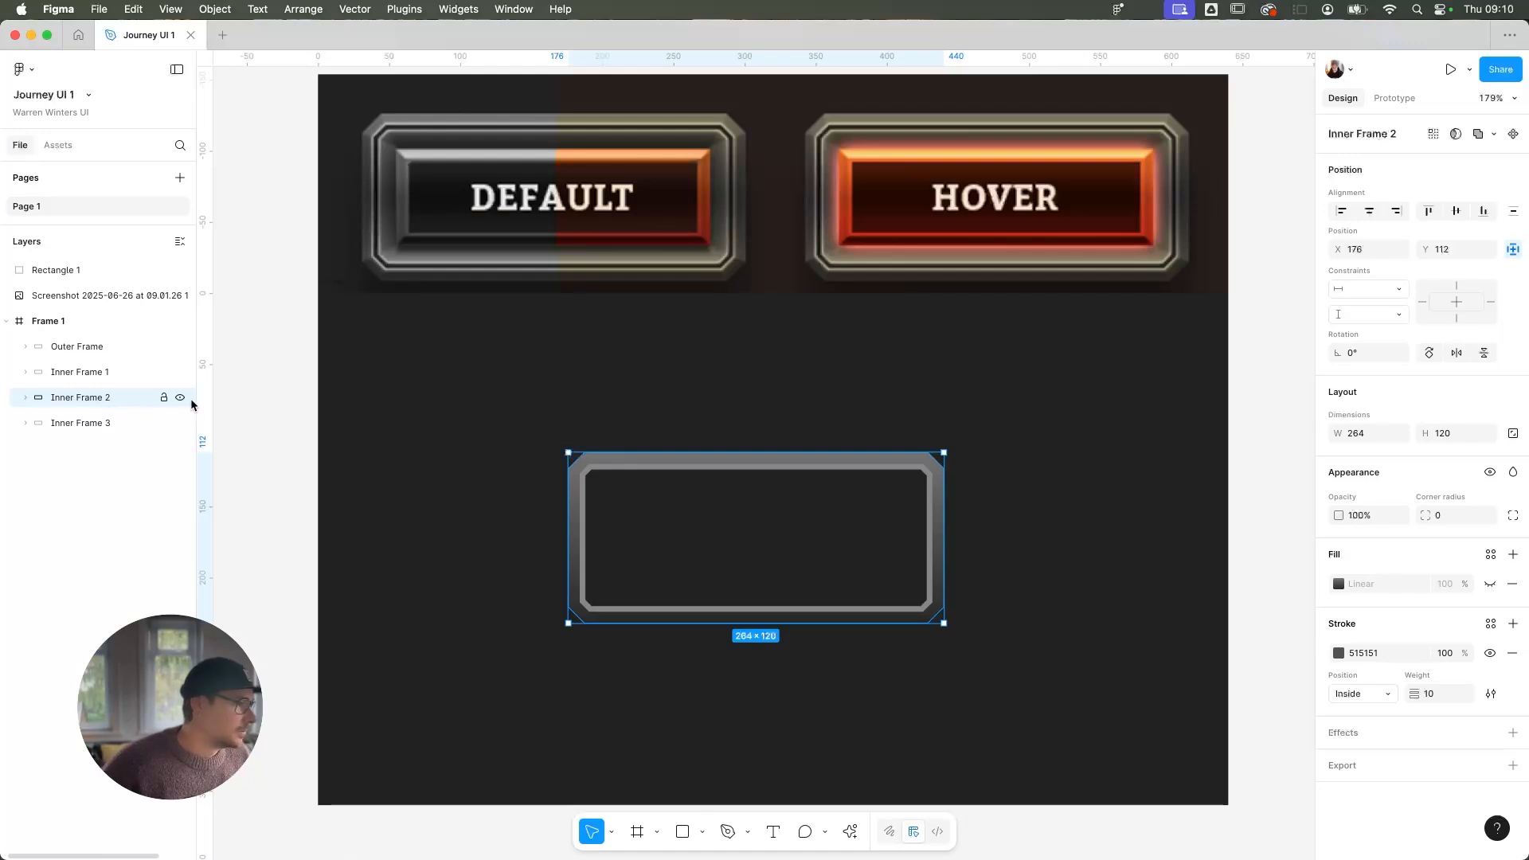
{"action": "mouse_move", "coordinate": [669, 505]}
{"action": "left_mouse_down"}
{"action": "mouse_move", "coordinate": [707, 526]}
{"action": "mouse_move", "coordinate": [683, 499]}
{"action": "left_mouse_up"}
{"action": "left_click", "coordinate": [119, 423]}
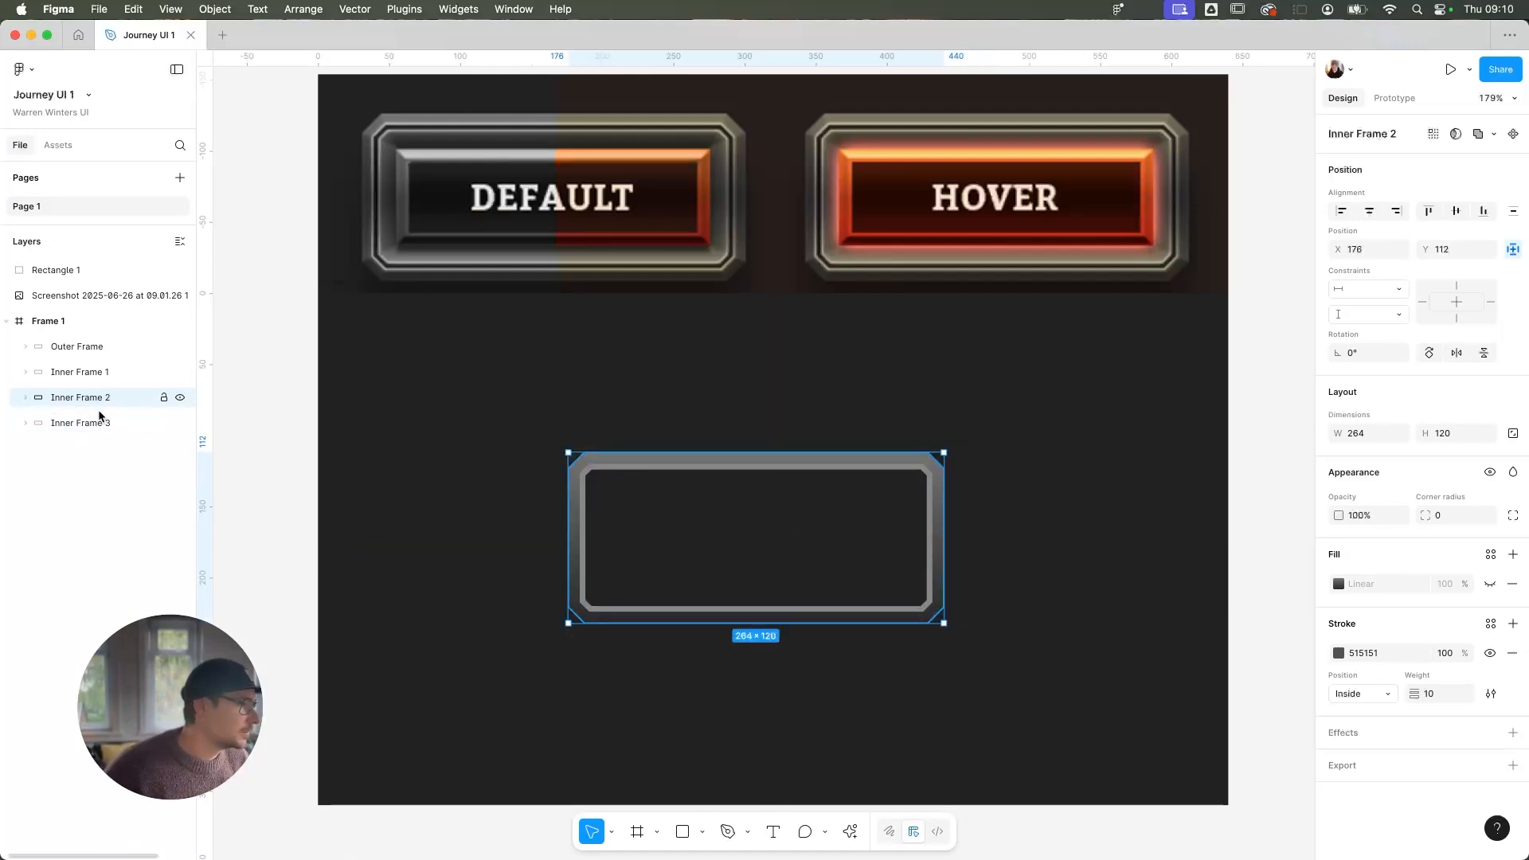
{"action": "left_click", "coordinate": [121, 402]}
{"action": "left_click", "coordinate": [181, 402]}
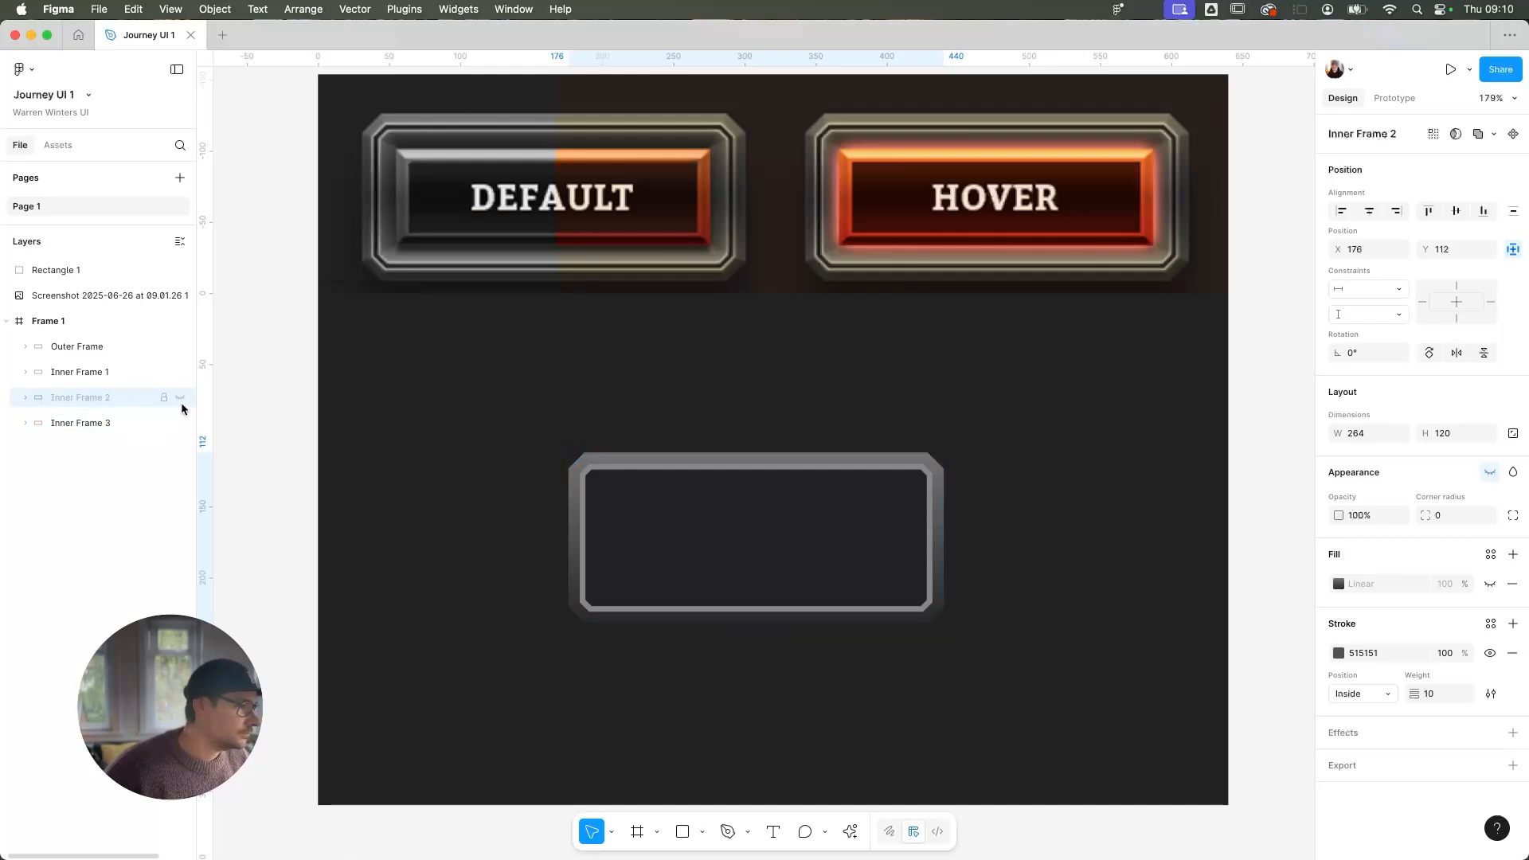
{"action": "left_click", "coordinate": [182, 402]}
{"action": "left_click", "coordinate": [182, 423]}
{"action": "left_click", "coordinate": [182, 423]}
{"action": "left_click", "coordinate": [182, 423]}
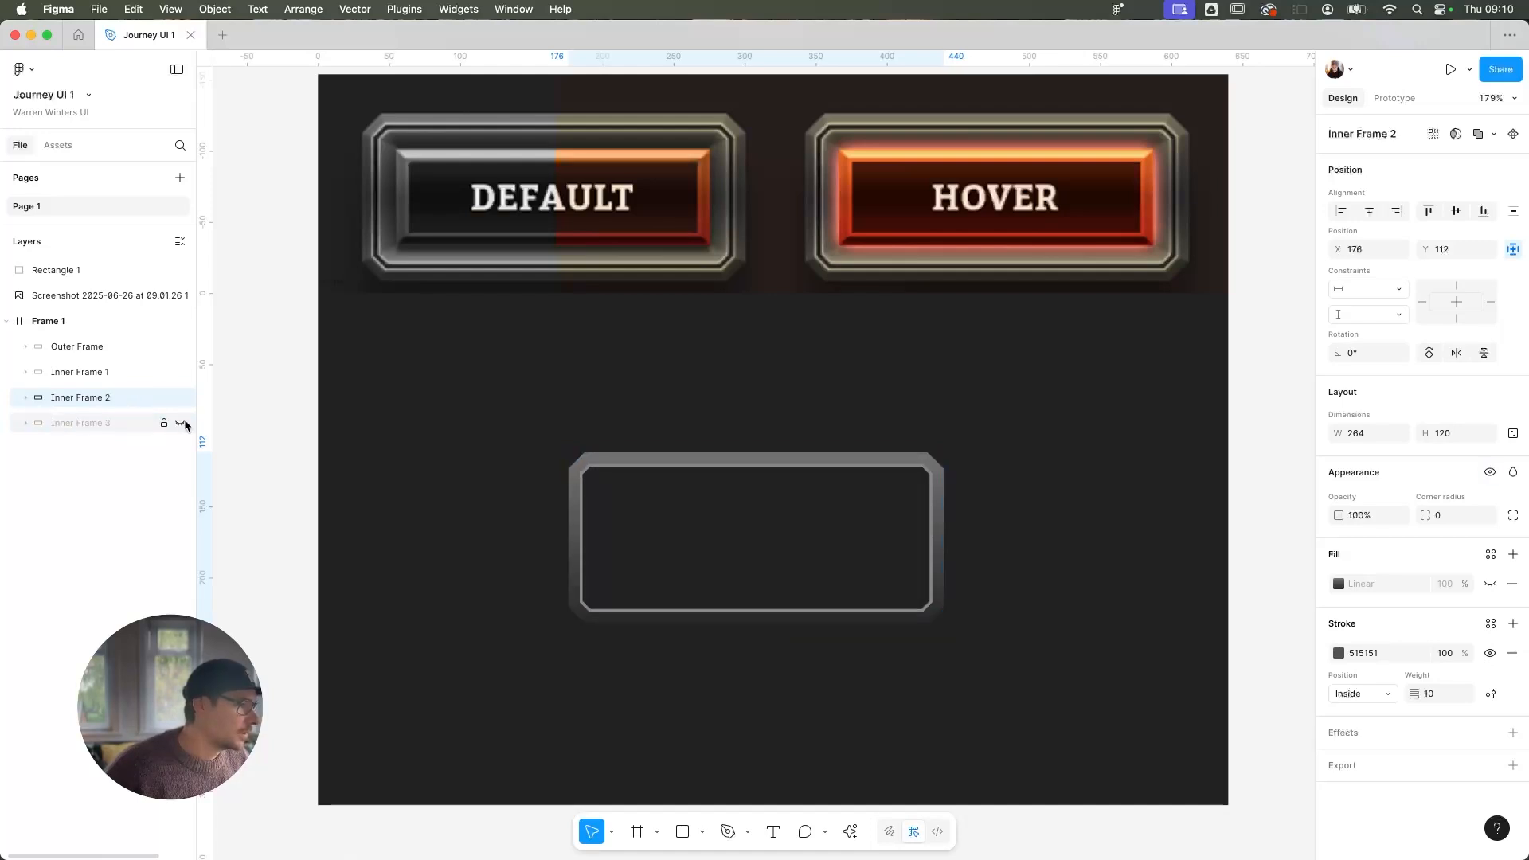
{"action": "left_click", "coordinate": [183, 422]}
{"action": "left_click", "coordinate": [119, 372]}
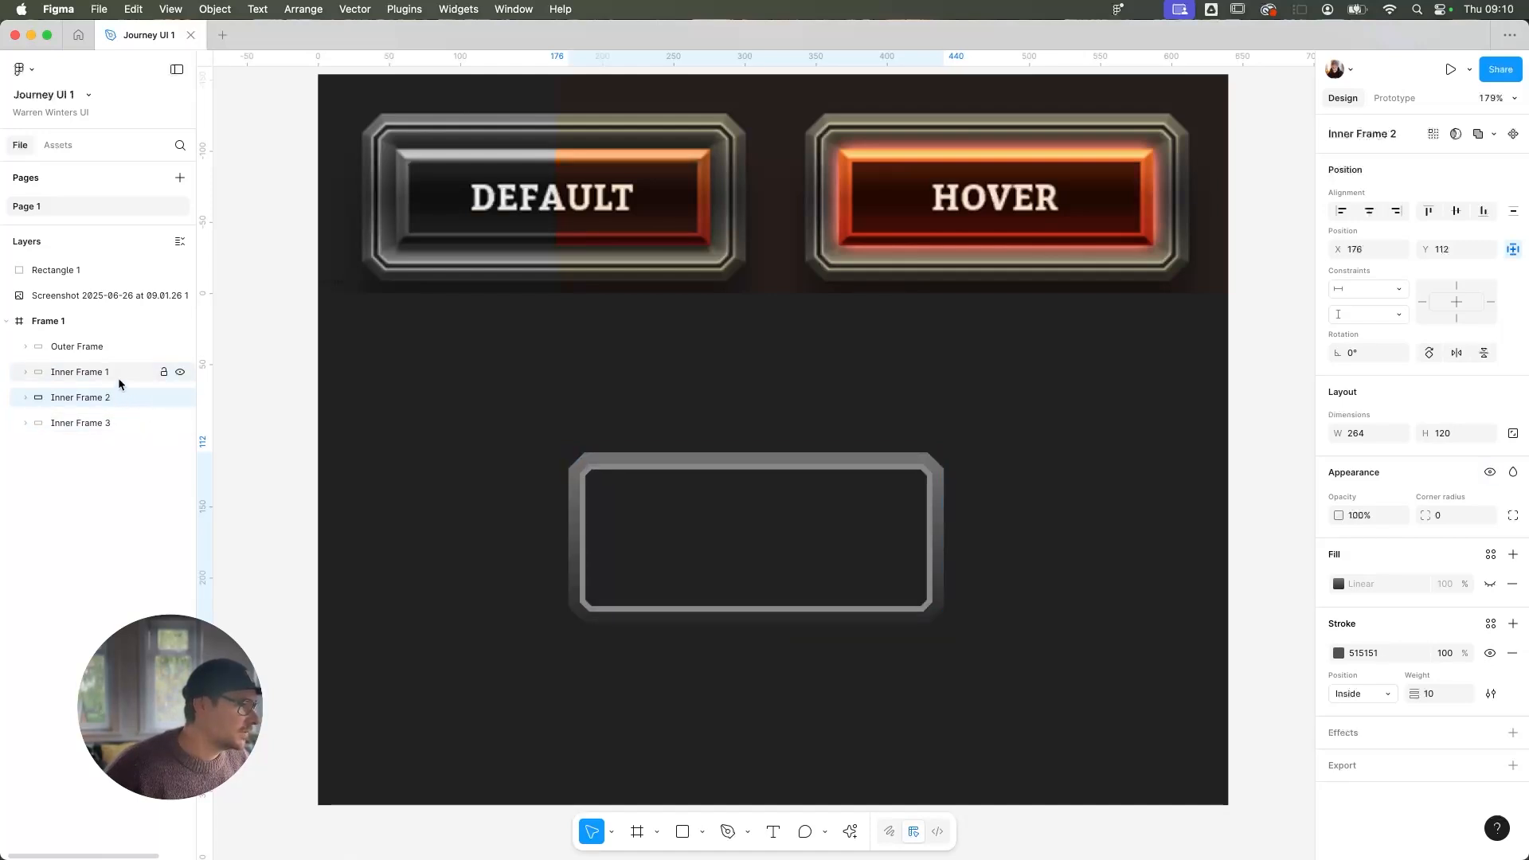
{"action": "left_click", "coordinate": [181, 371]}
{"action": "left_click", "coordinate": [181, 372]}
{"action": "left_click", "coordinate": [182, 372]}
{"action": "left_click", "coordinate": [182, 372]}
{"action": "left_click", "coordinate": [143, 397]}
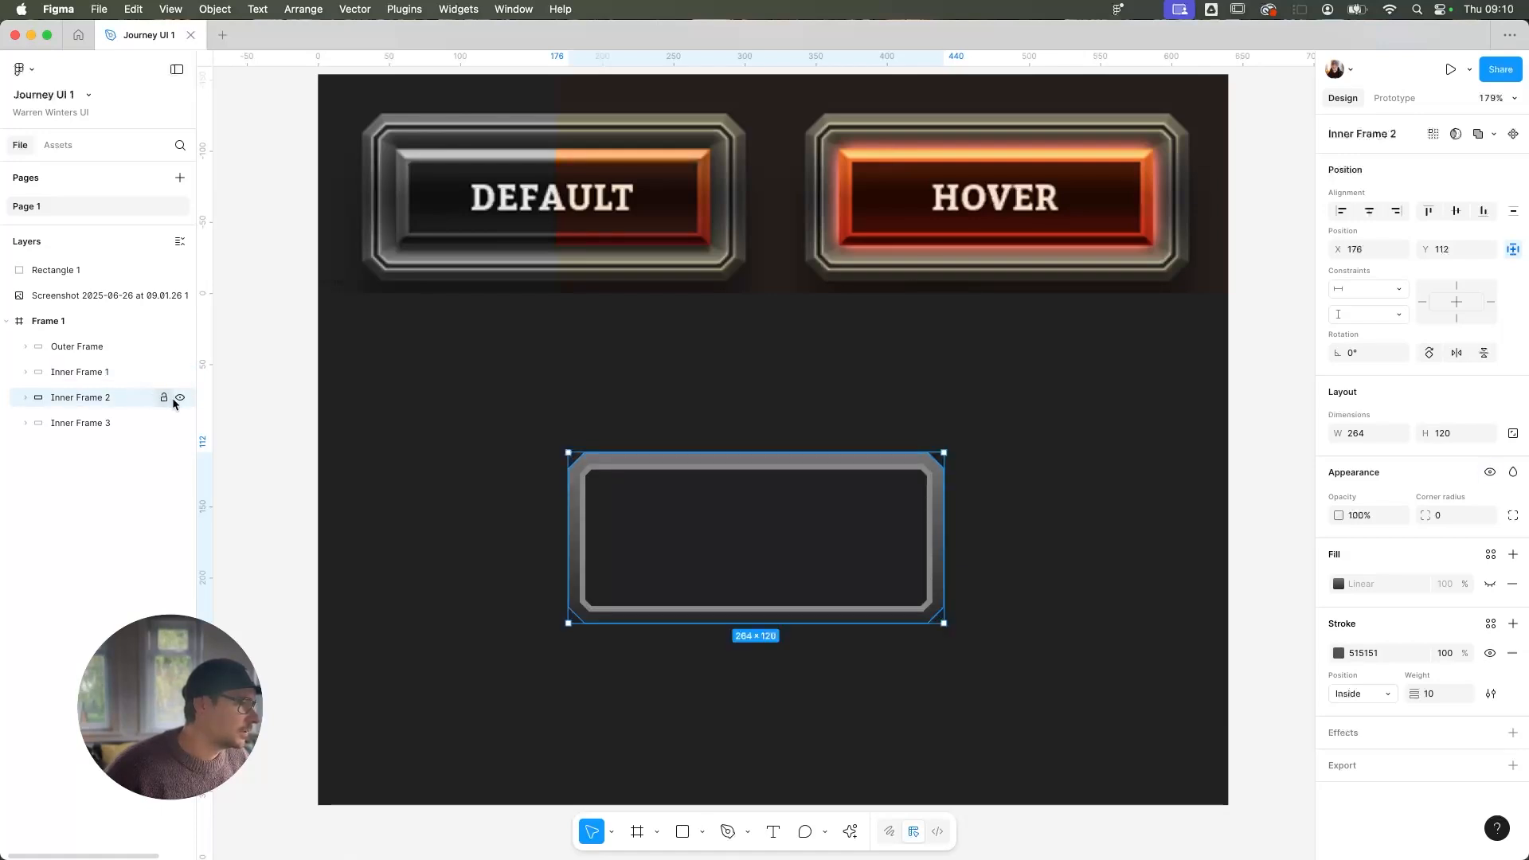
Hide Inner Frame 2 and Inner Frame 3, and check Inner Frame 1's border on its own
{"action": "left_click", "coordinate": [180, 397]}
{"action": "left_click", "coordinate": [182, 423]}
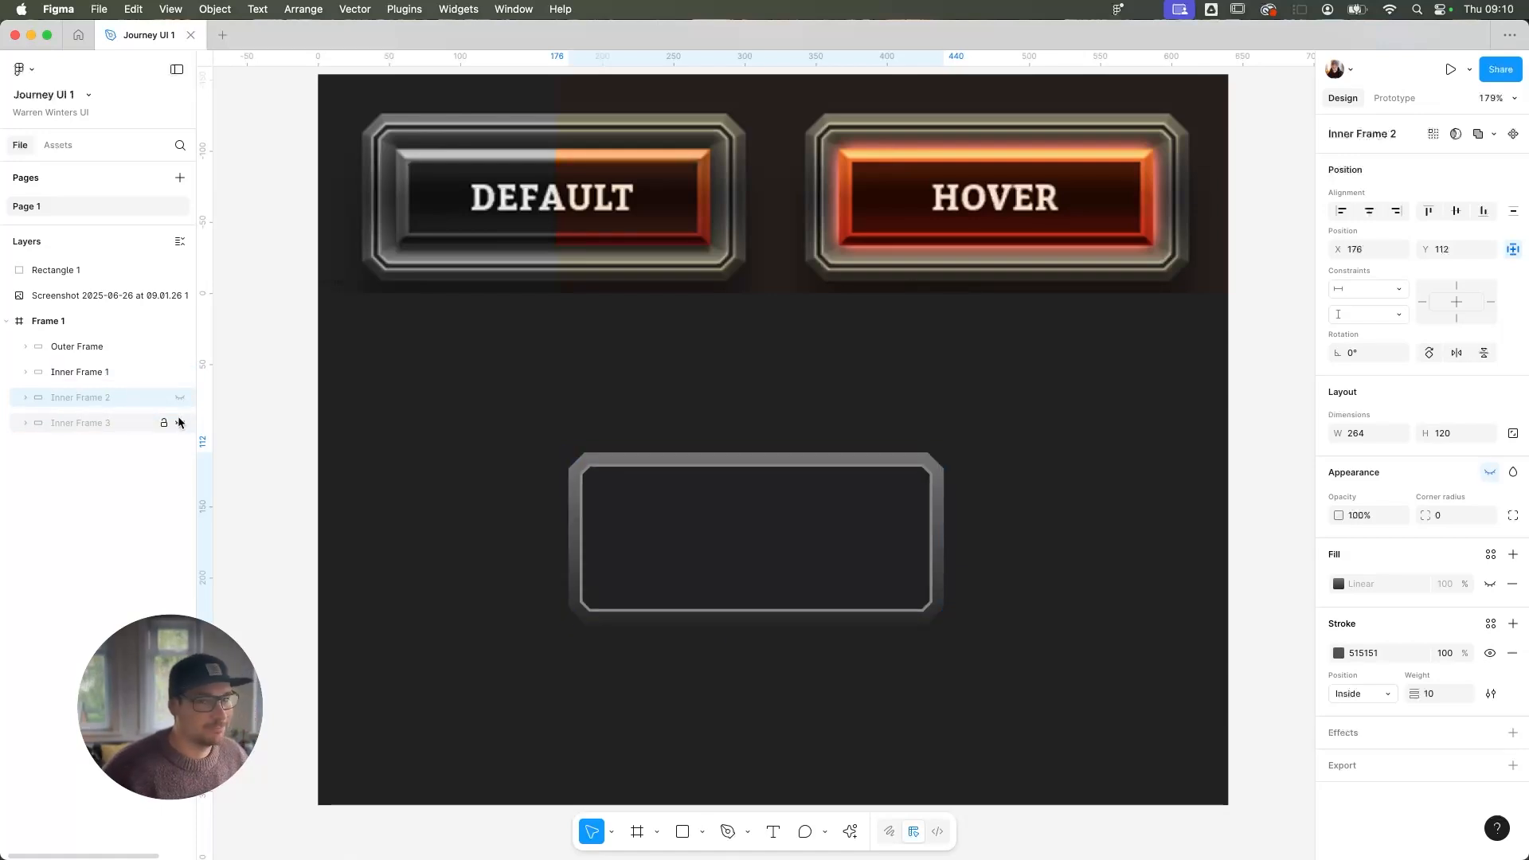
{"action": "left_click", "coordinate": [88, 371]}
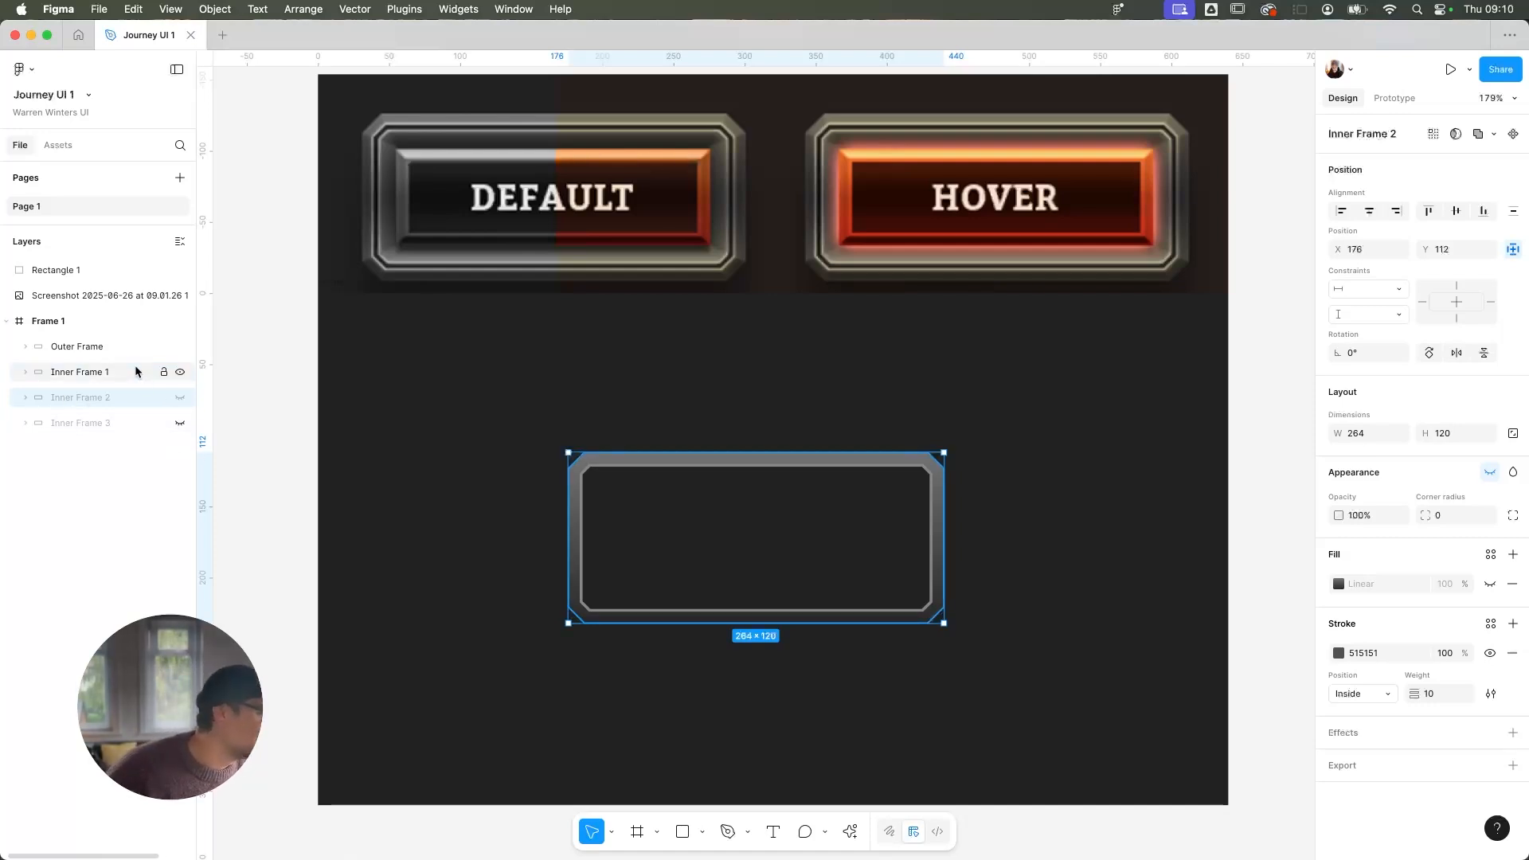
{"action": "left_click", "coordinate": [182, 372]}
{"action": "left_click", "coordinate": [182, 373]}
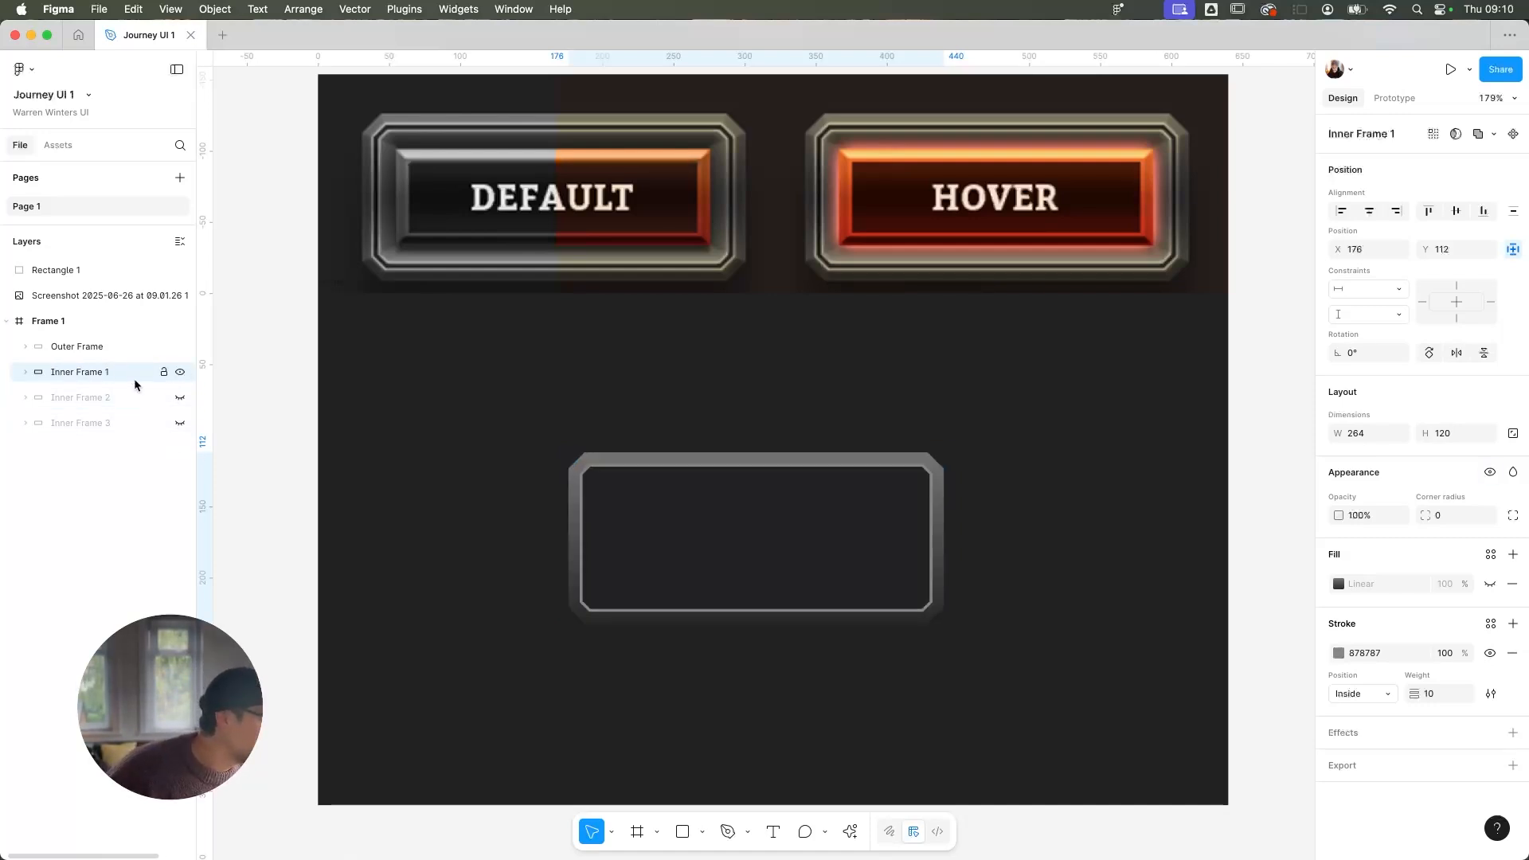
Show Inner Frame 2 again and change its stroke colour to black, 000000
{"action": "left_click", "coordinate": [126, 397]}
{"action": "left_click", "coordinate": [181, 397]}
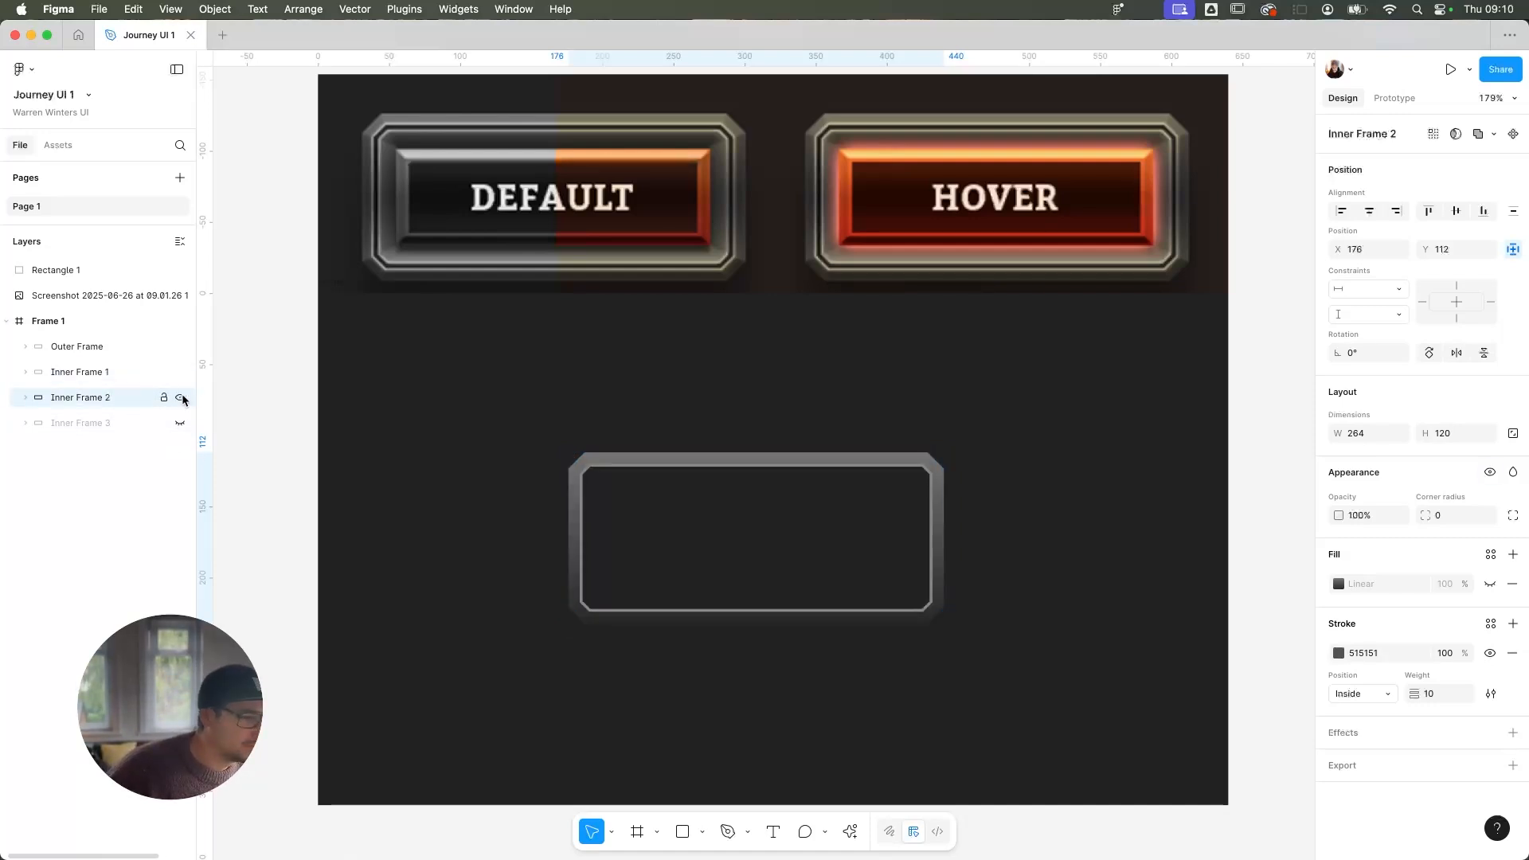
{"action": "left_click", "coordinate": [1339, 653]}
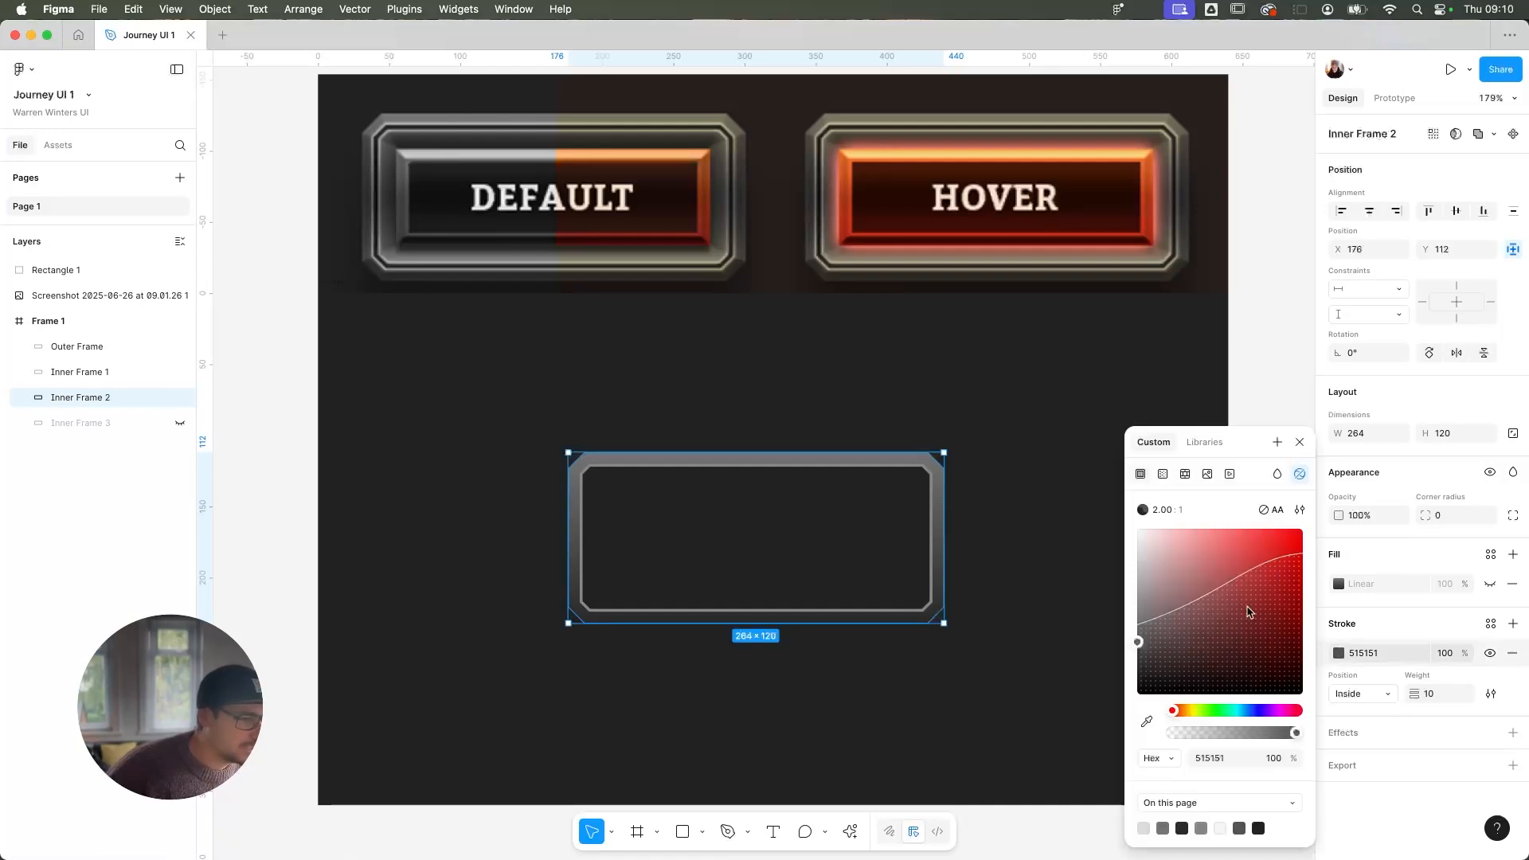
{"action": "mouse_move", "coordinate": [1250, 615]}
{"action": "left_mouse_down"}
{"action": "mouse_move", "coordinate": [1088, 744]}
{"action": "mouse_move", "coordinate": [1171, 651]}
{"action": "left_mouse_up"}
{"action": "left_click", "coordinate": [1300, 442]}
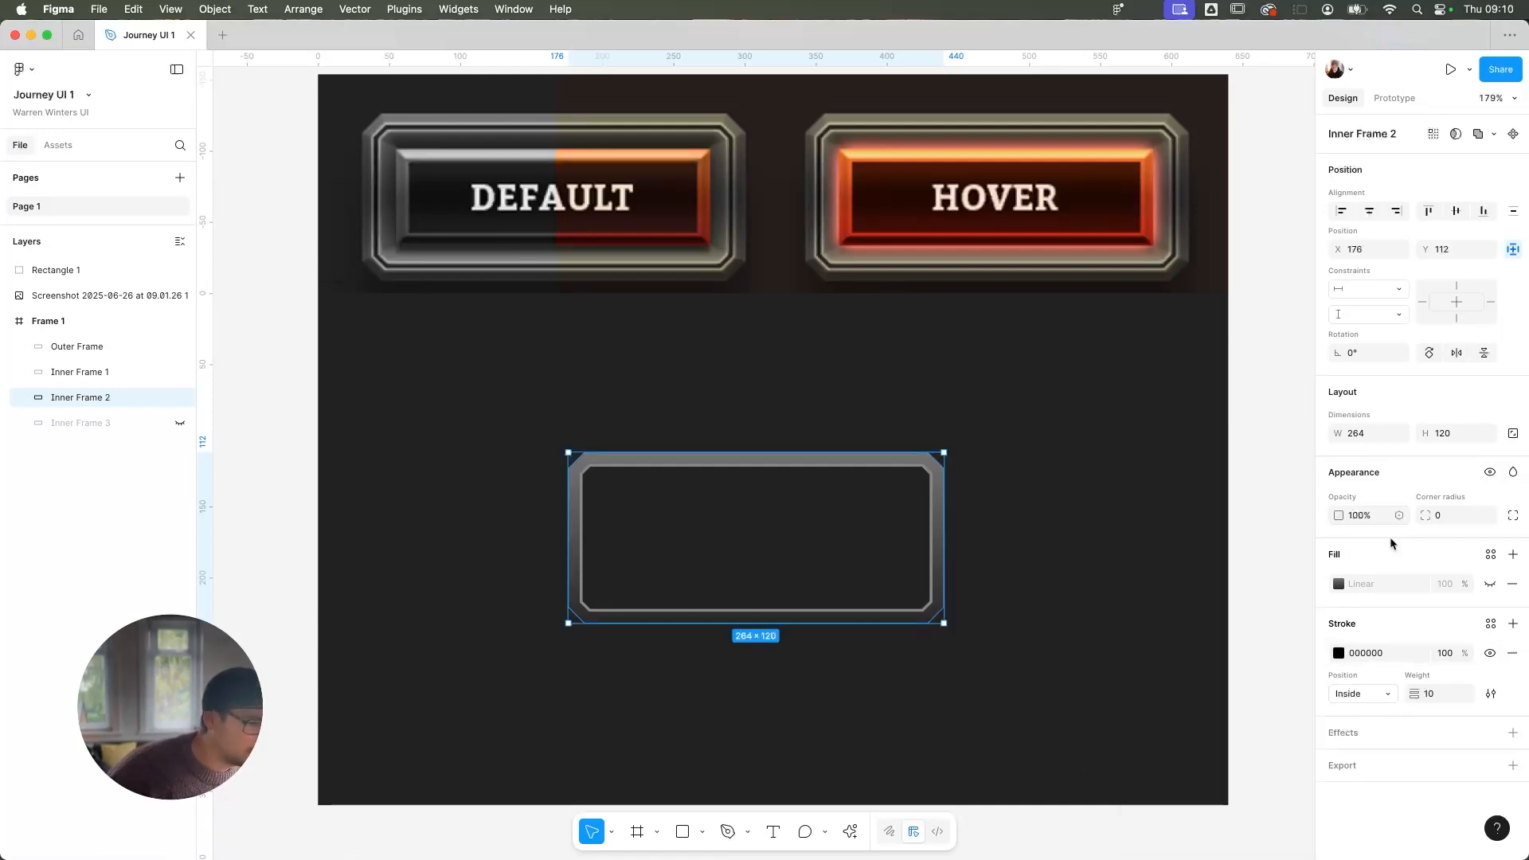
Set Inner Frame 2's stroke weight to 12
{"action": "left_click", "coordinate": [1445, 700]}
{"action": "type", "text": "10"}
{"action": "key", "text": "Up"}
{"action": "key", "text": "Up"}
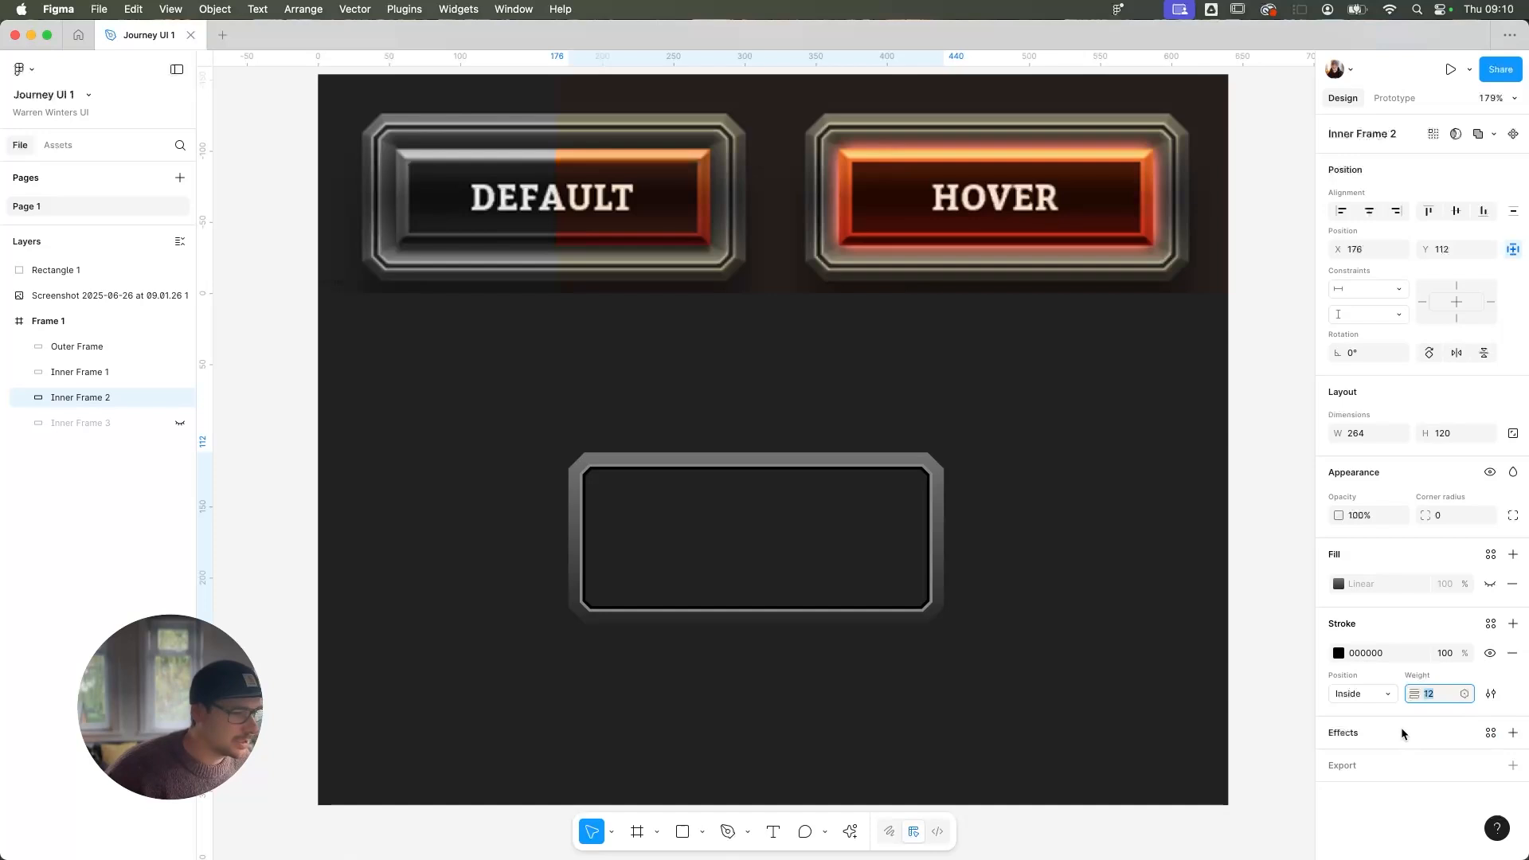
{"action": "left_click", "coordinate": [102, 398]}
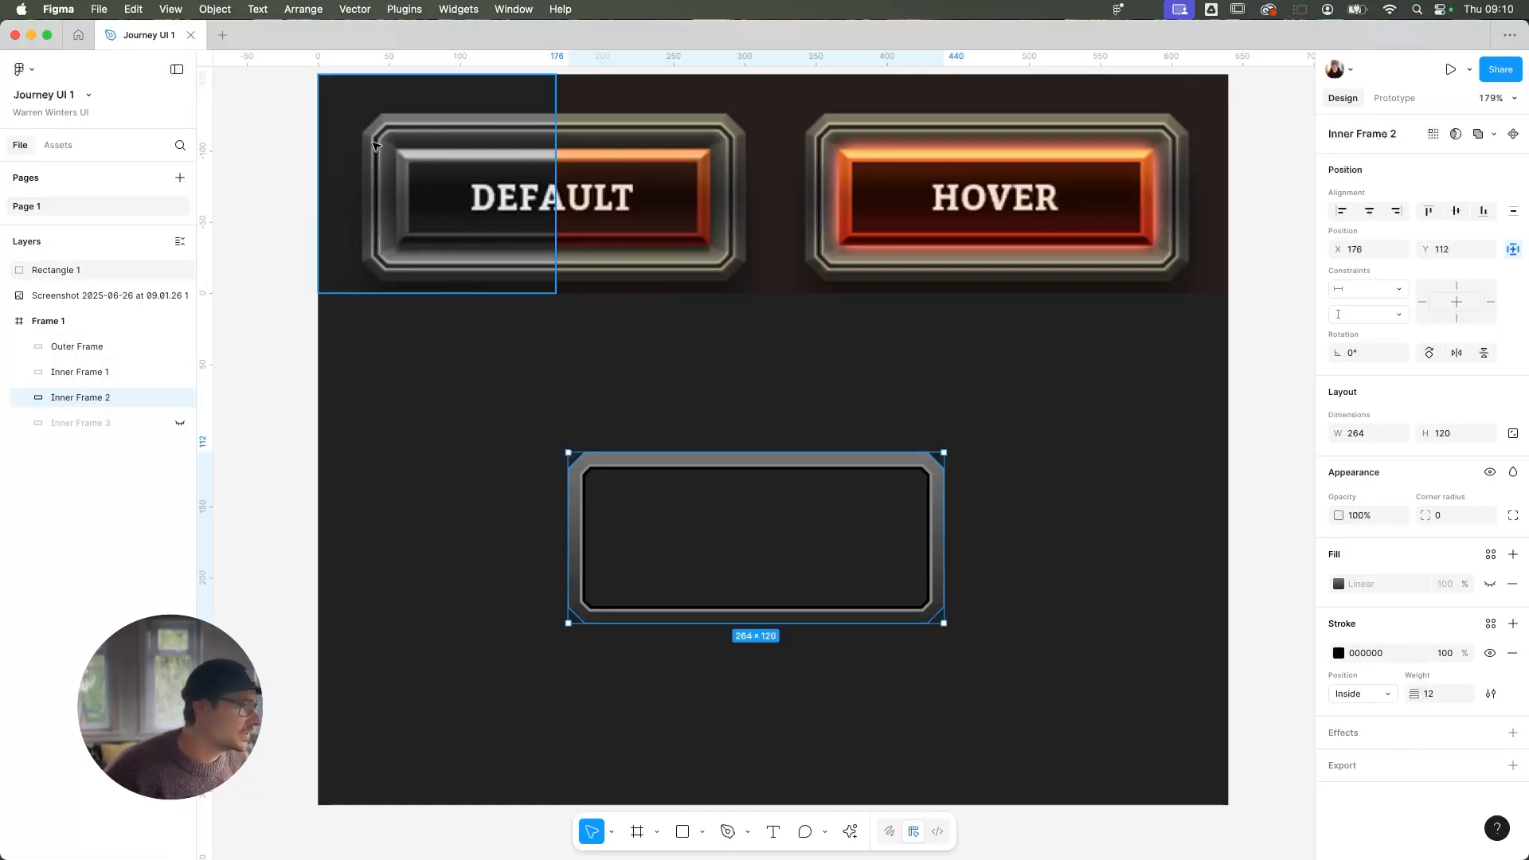
Show Inner Frame 3 again and set its stroke weight to 14
{"action": "left_click", "coordinate": [137, 419]}
{"action": "left_click", "coordinate": [181, 423]}
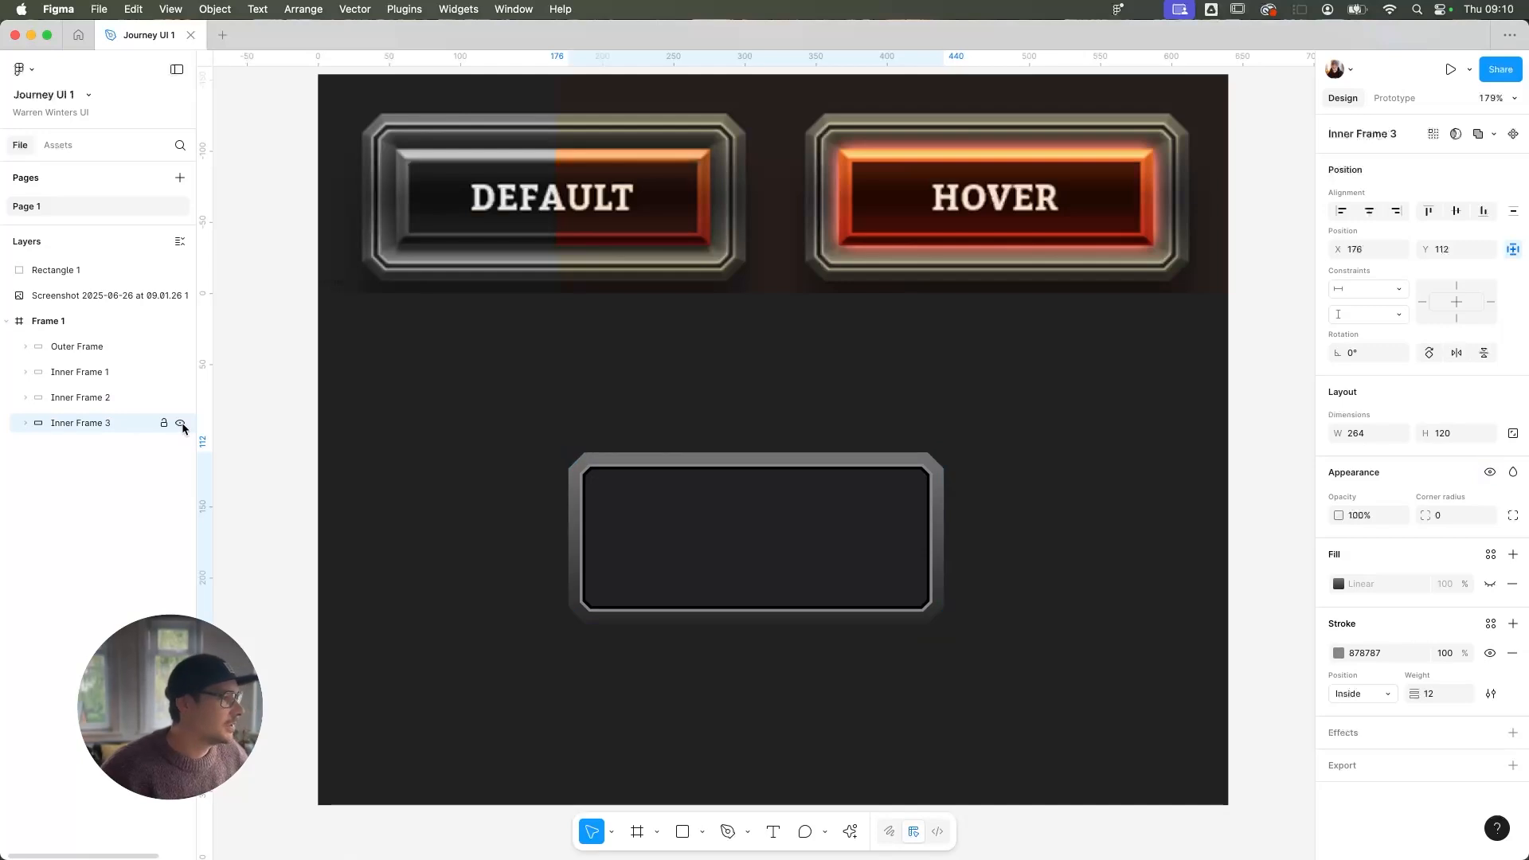
{"action": "left_click", "coordinate": [1444, 700]}
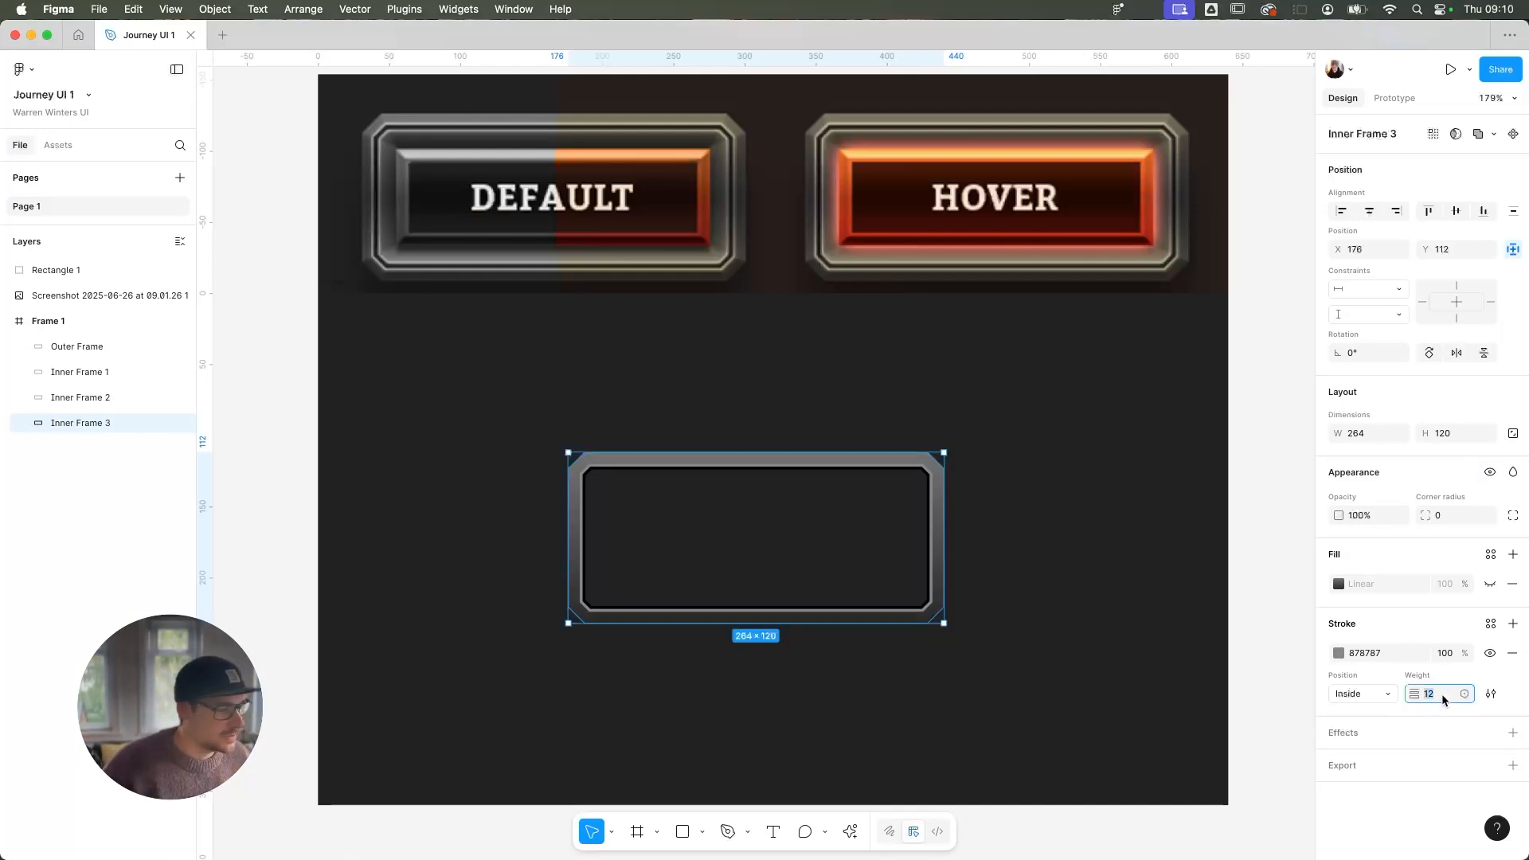
{"action": "key", "text": "Up"}
{"action": "key", "text": "Up"}
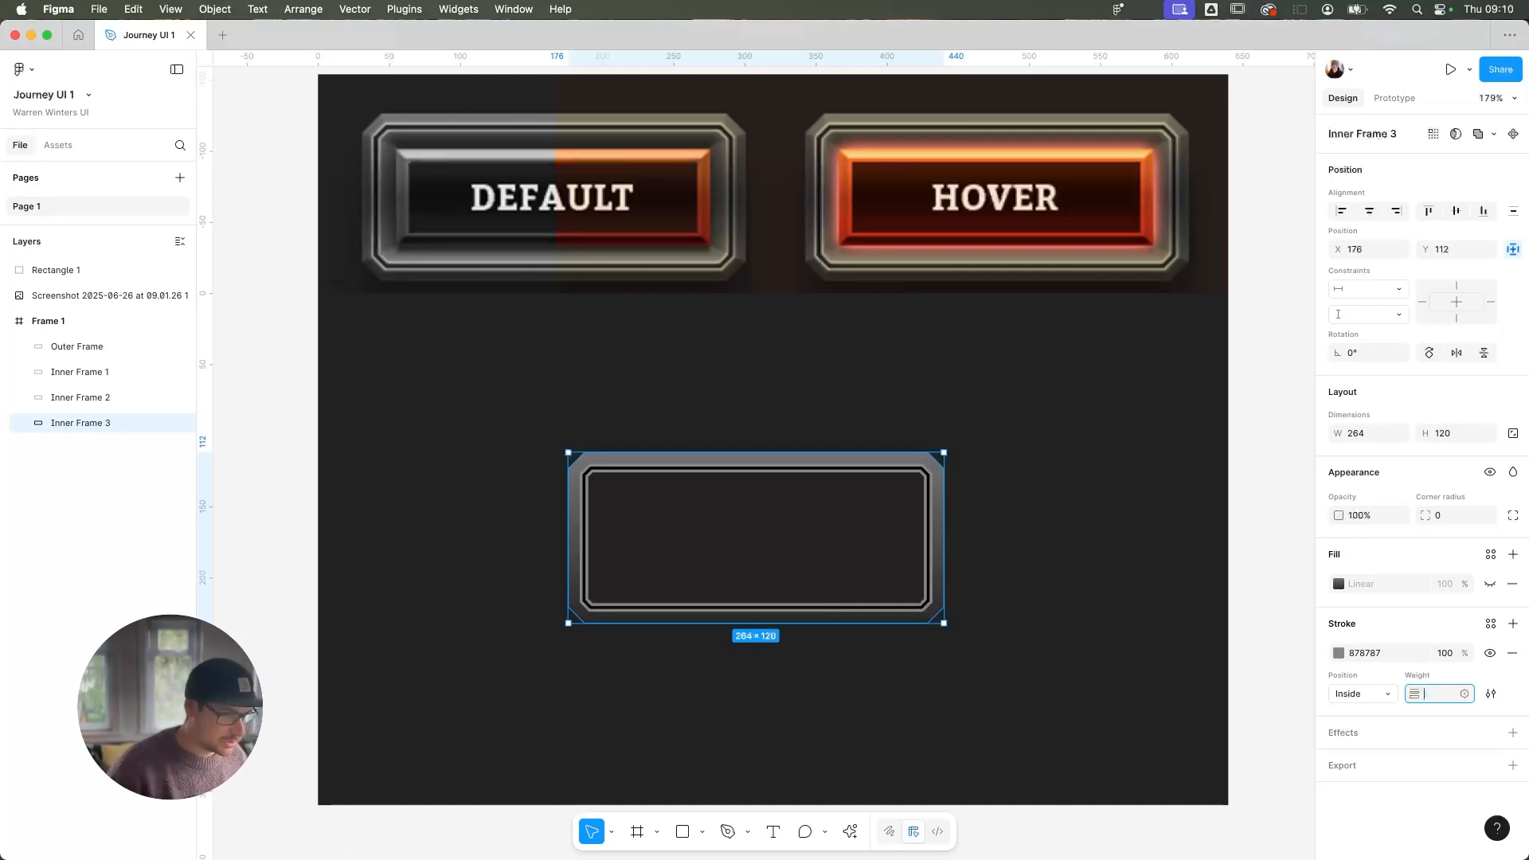
{"action": "key", "text": "Return"}
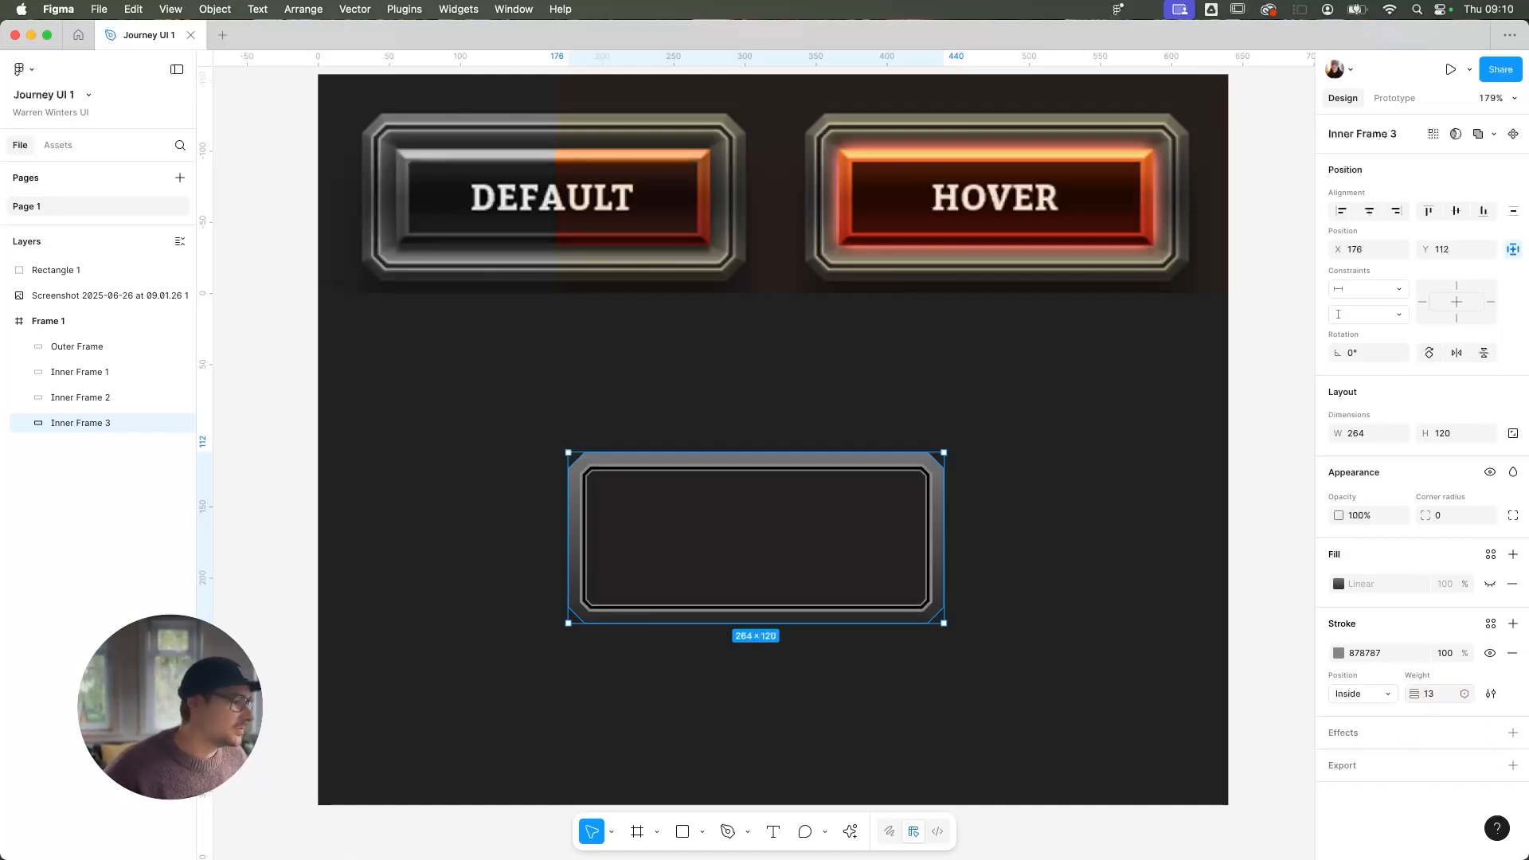
{"action": "key", "text": "super+z"}
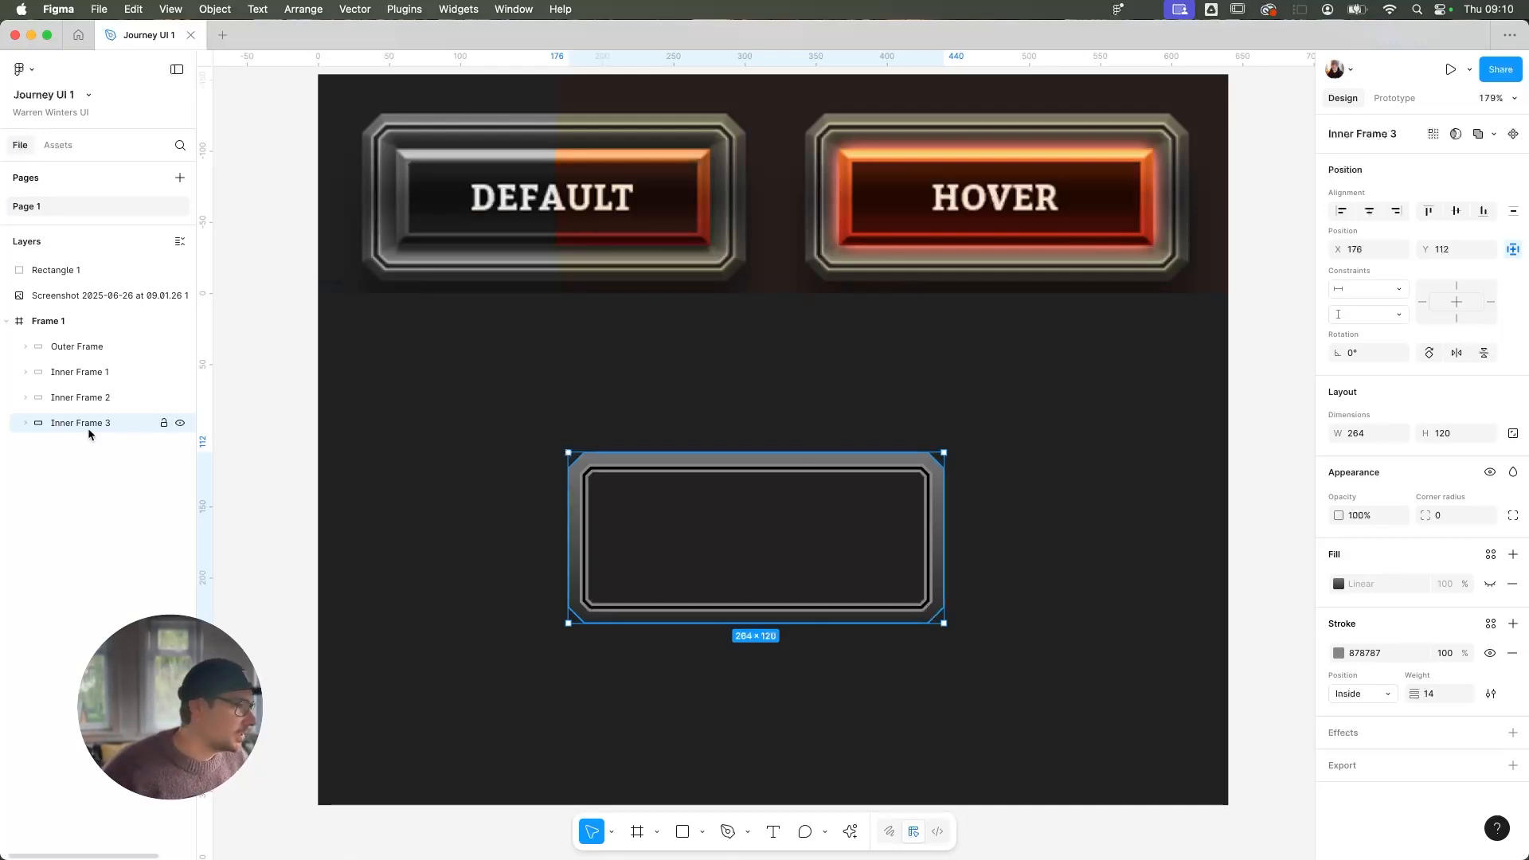
Duplicate Inner Frame 3, place the copy beneath it in the layer order and rename the copy as Base
{"action": "key", "text": "super+d"}
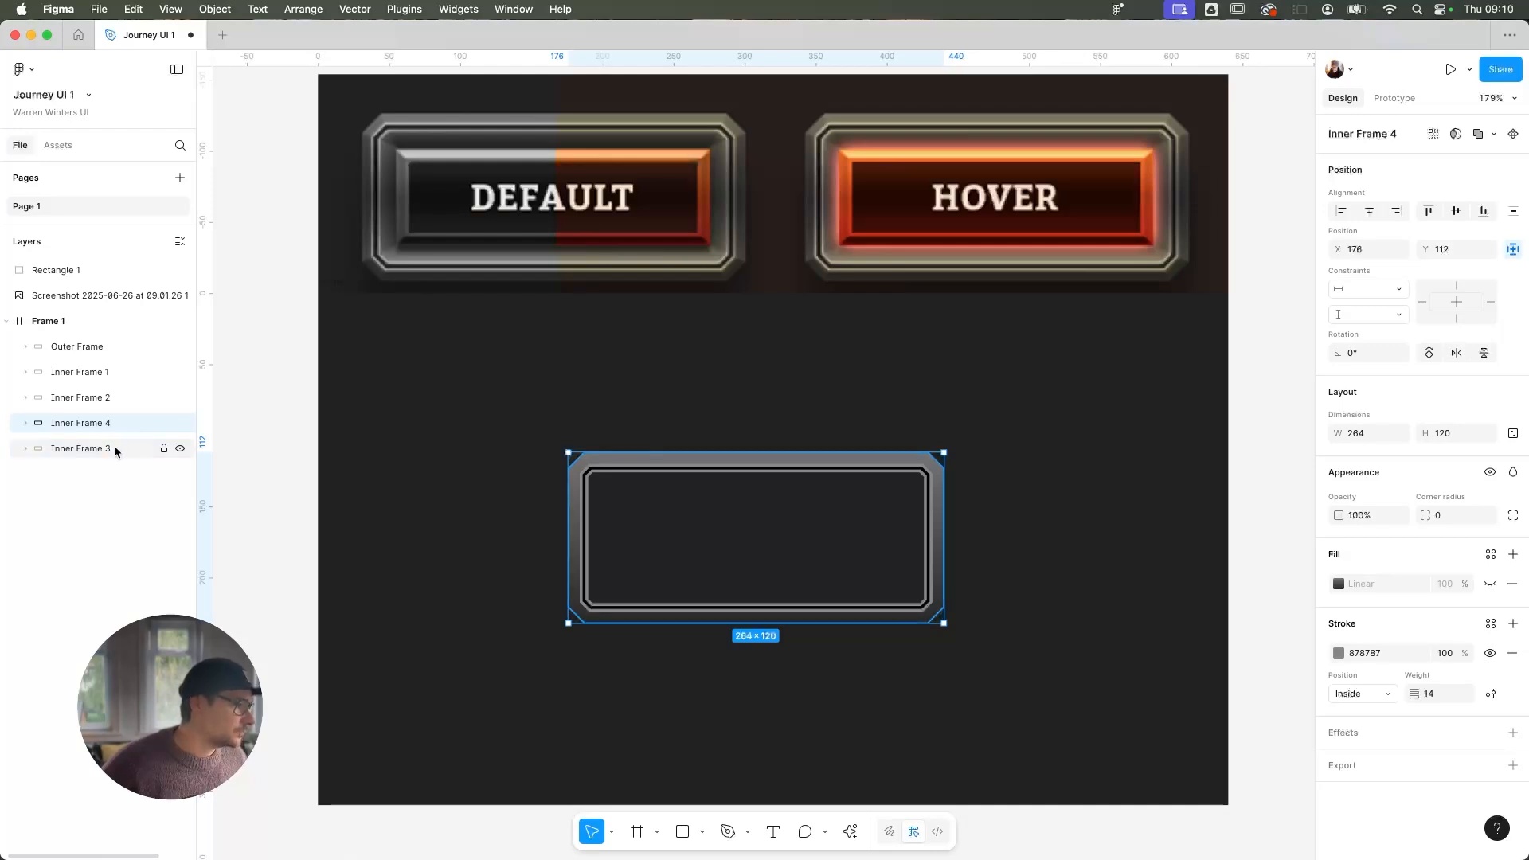
{"action": "double_click", "coordinate": [101, 450]}
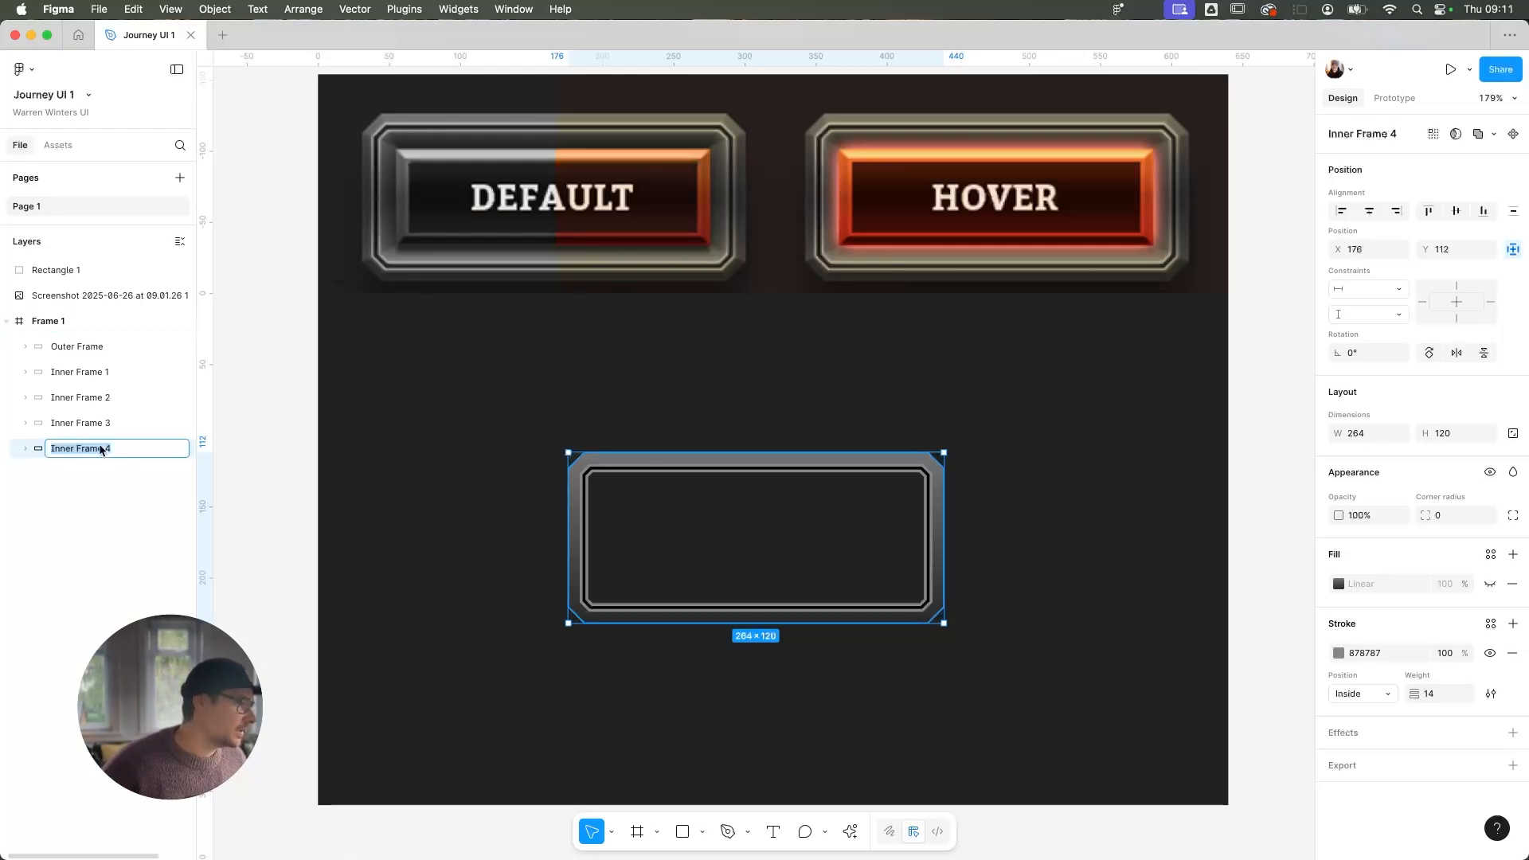
{"action": "type", "text": "Base"}
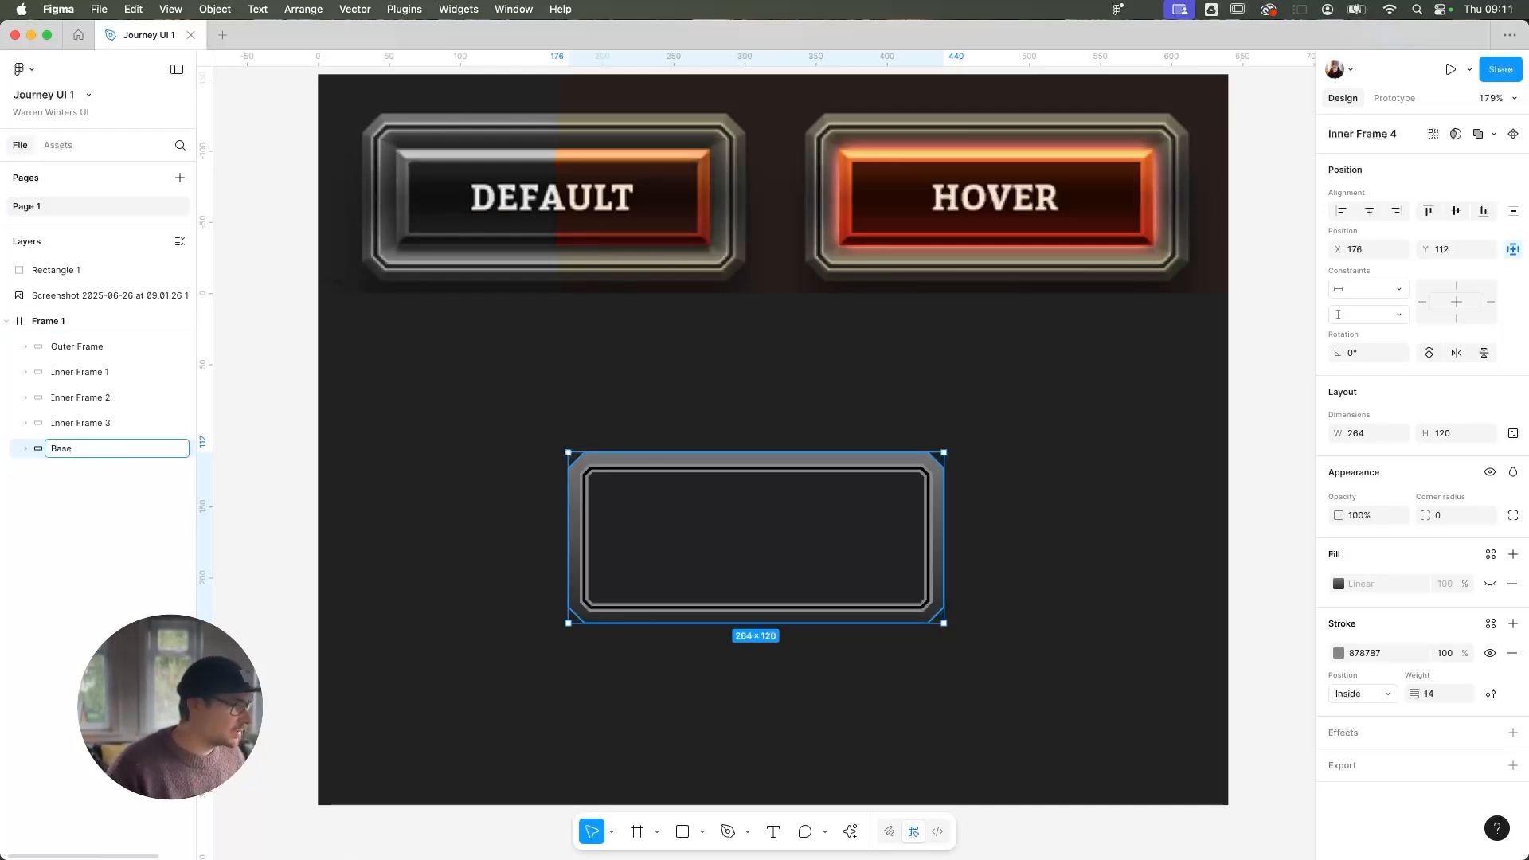
{"action": "key", "text": "Return"}
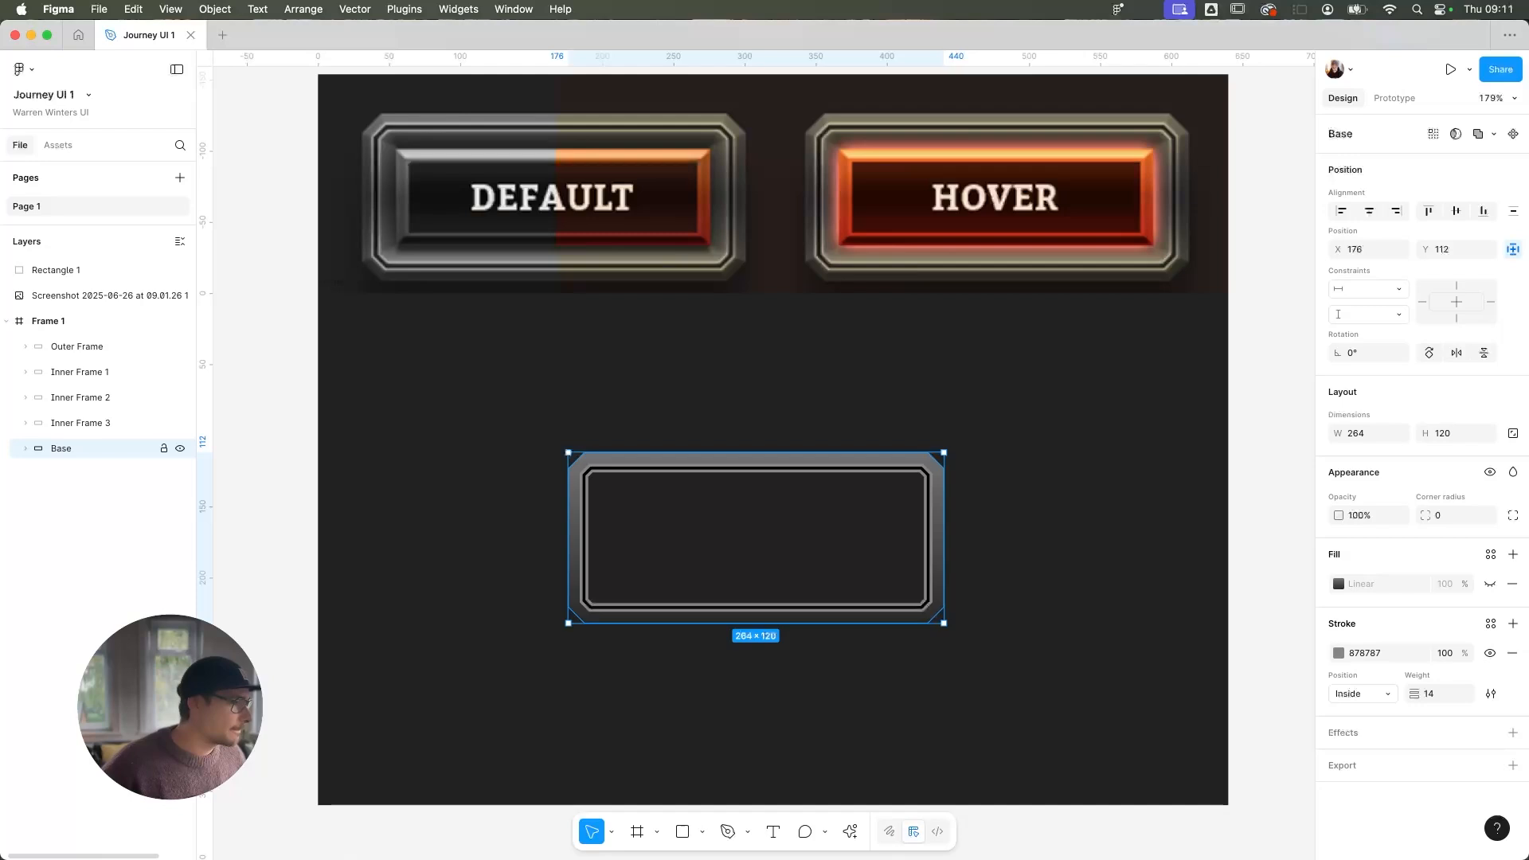
Show Base's linear gradient fill, flip its direction and set the 100% stop to 2F2F2F
{"action": "left_click", "coordinate": [1489, 584]}
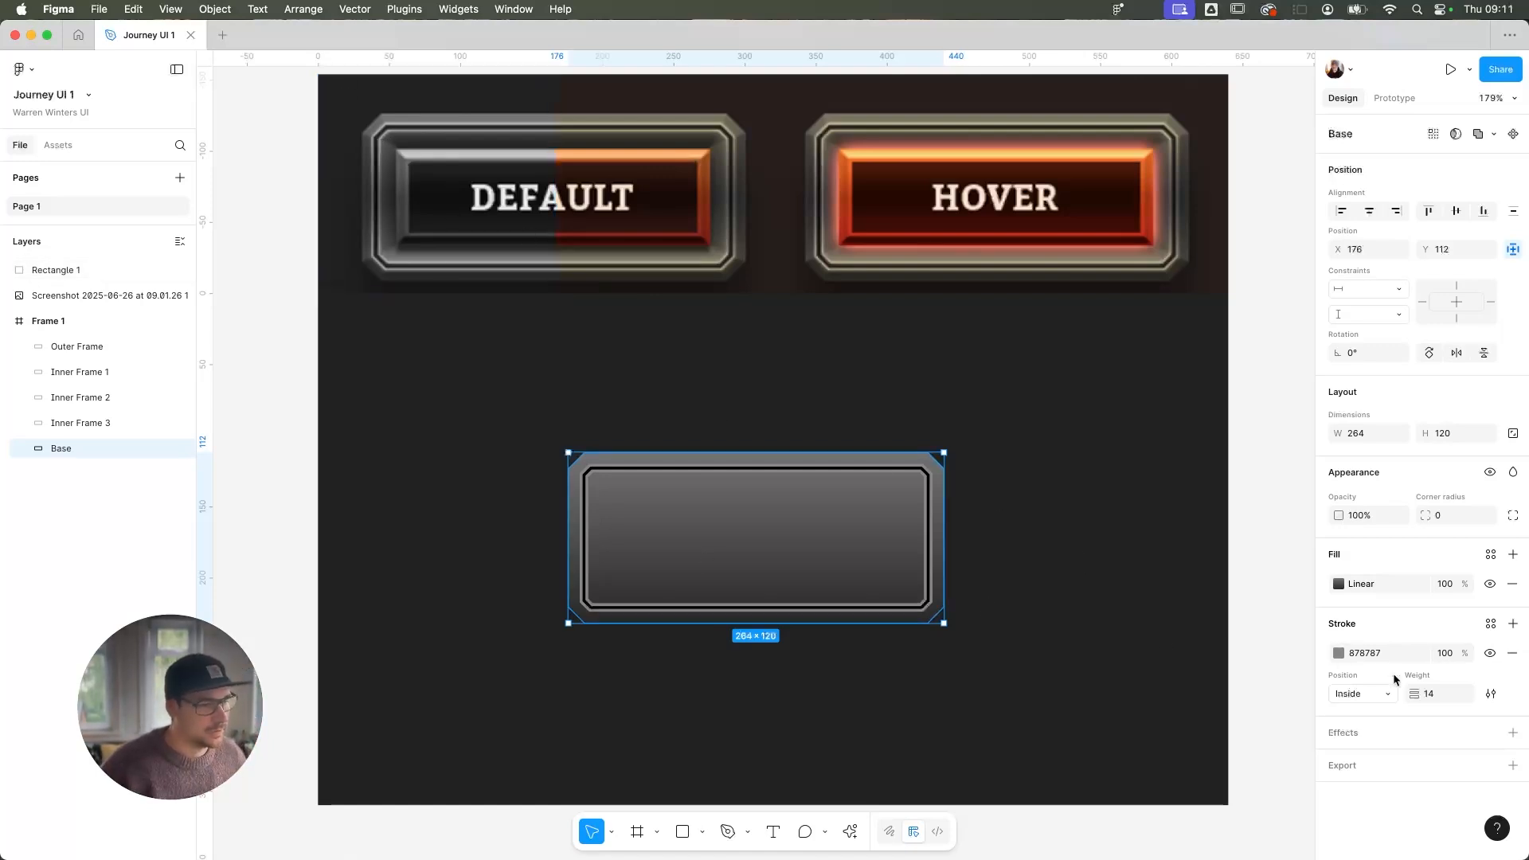
{"action": "left_click", "coordinate": [1338, 587]}
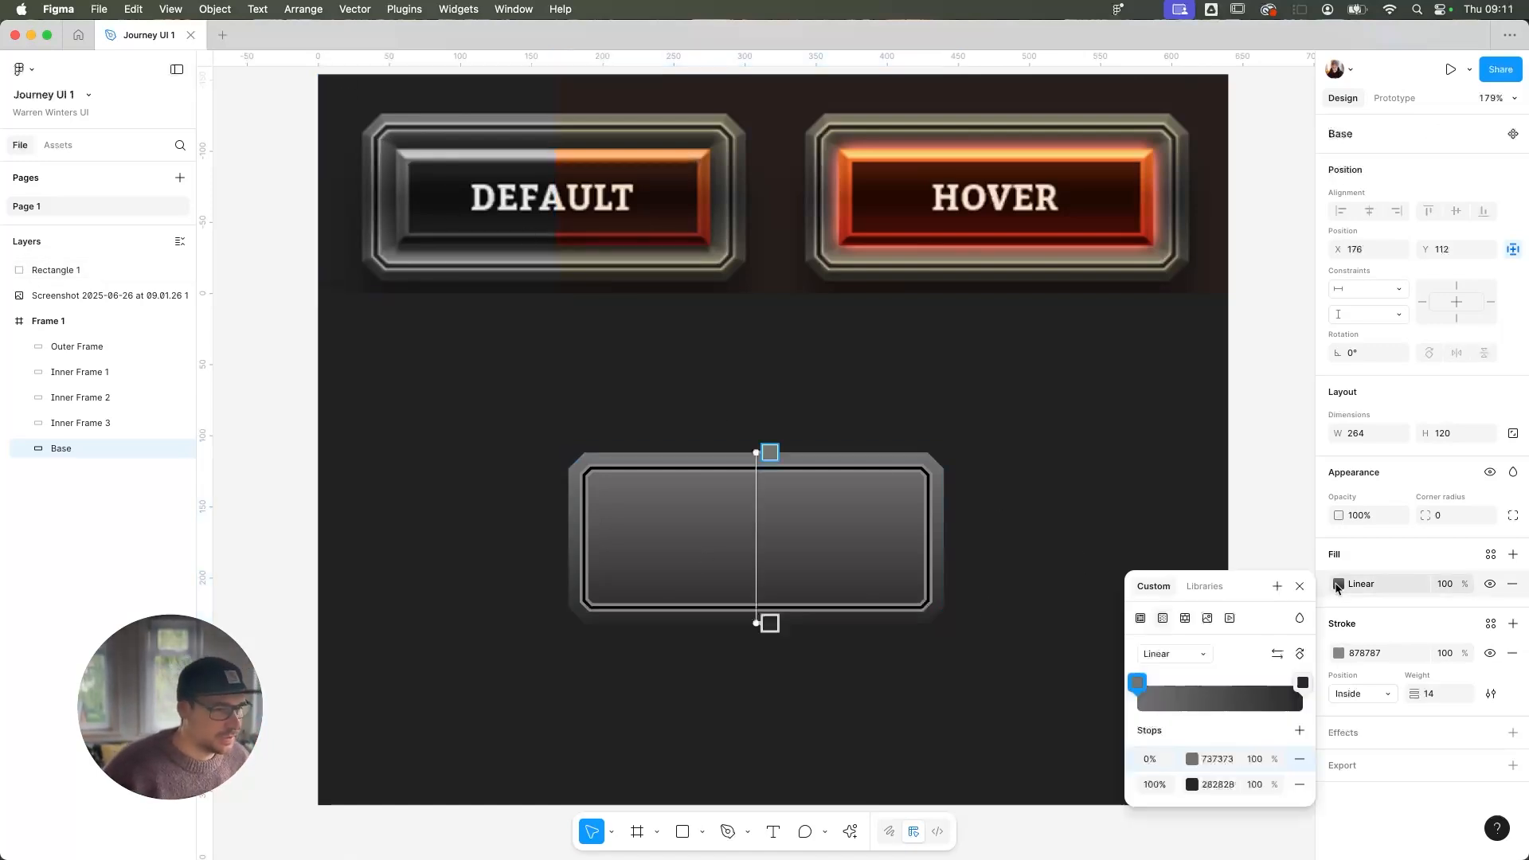
{"action": "left_click", "coordinate": [1275, 653]}
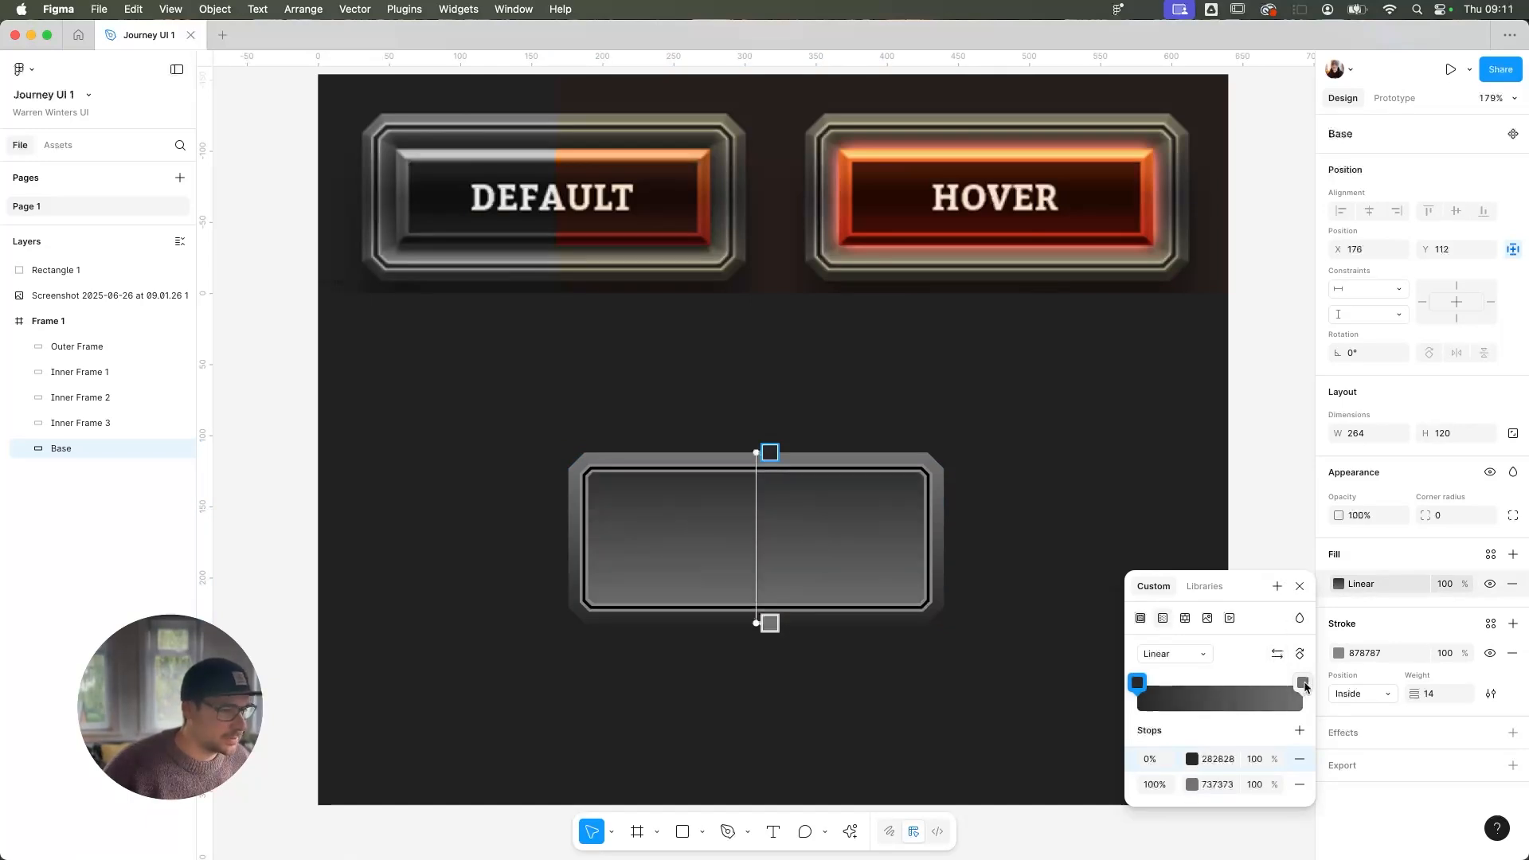
{"action": "left_click", "coordinate": [1303, 683]}
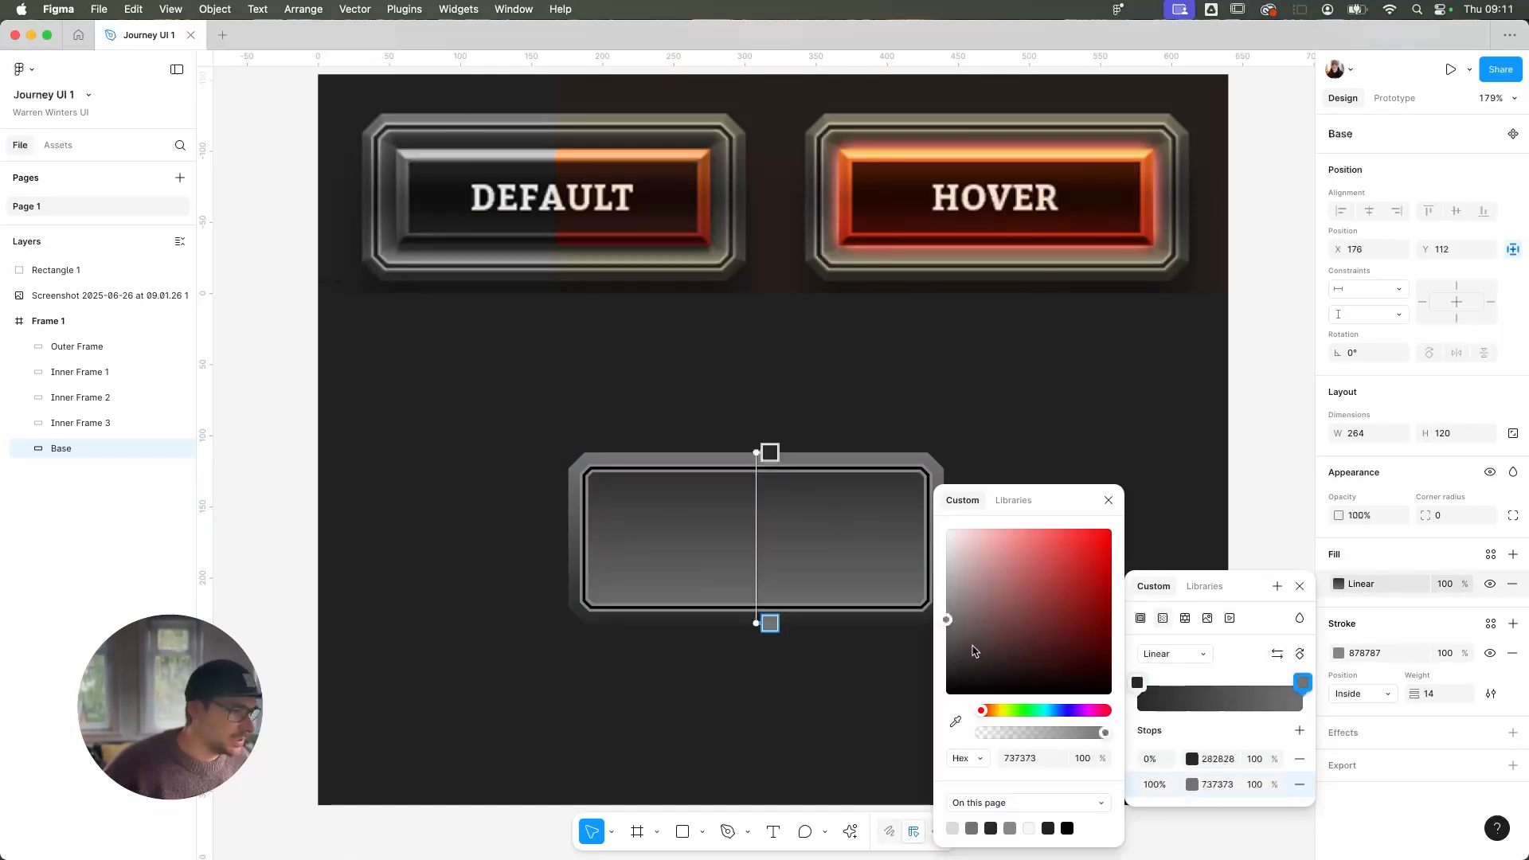
{"action": "left_click_drag", "start_coordinate": [976, 650], "coordinate": [946, 672]}
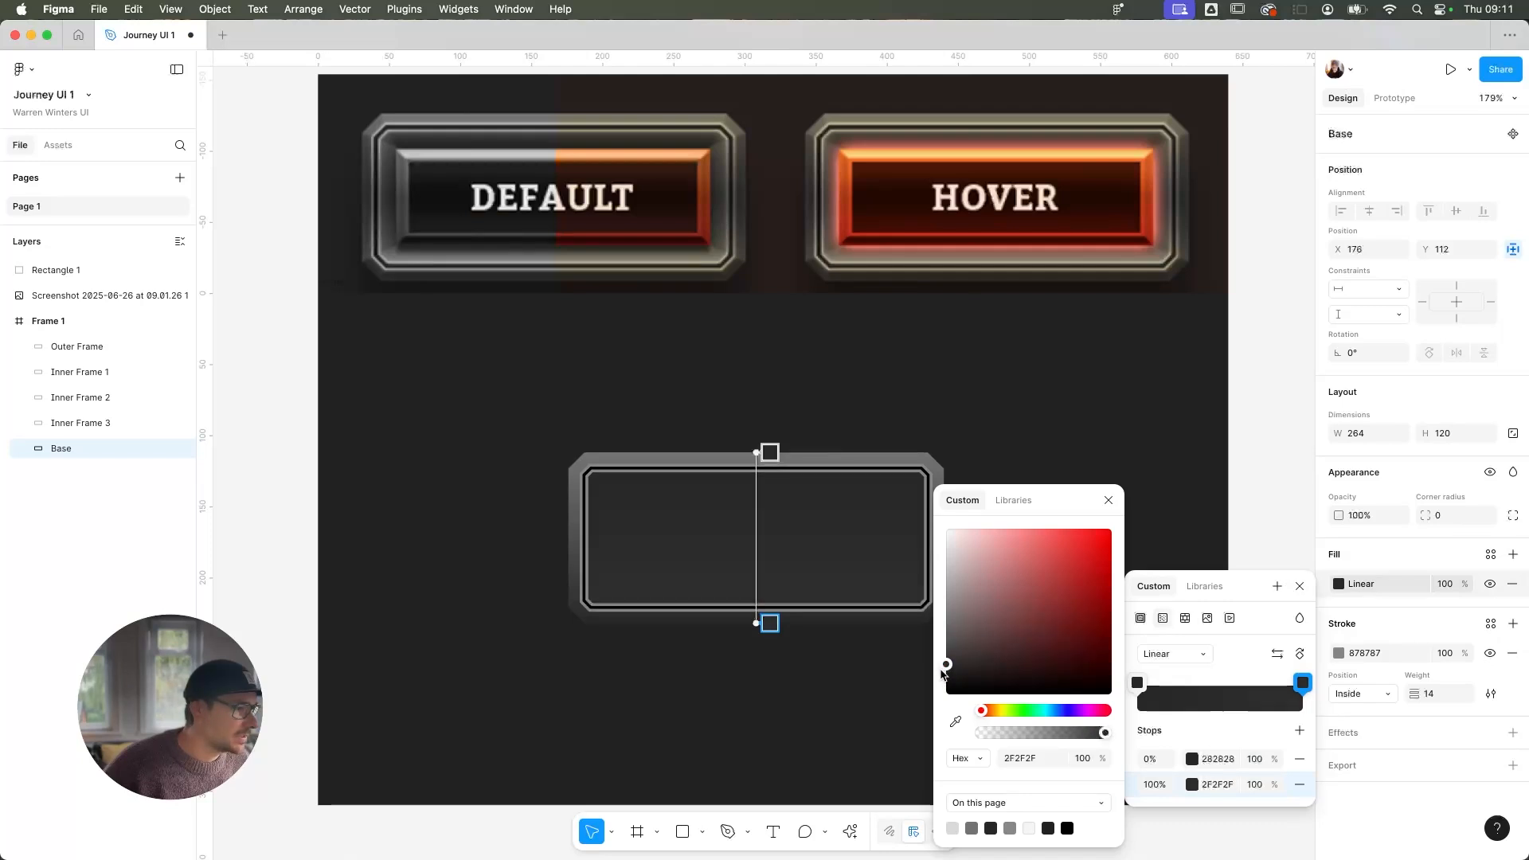
{"action": "left_click", "coordinate": [1109, 500]}
Set Base's stroke weight to 22
{"action": "left_click", "coordinate": [1436, 696]}
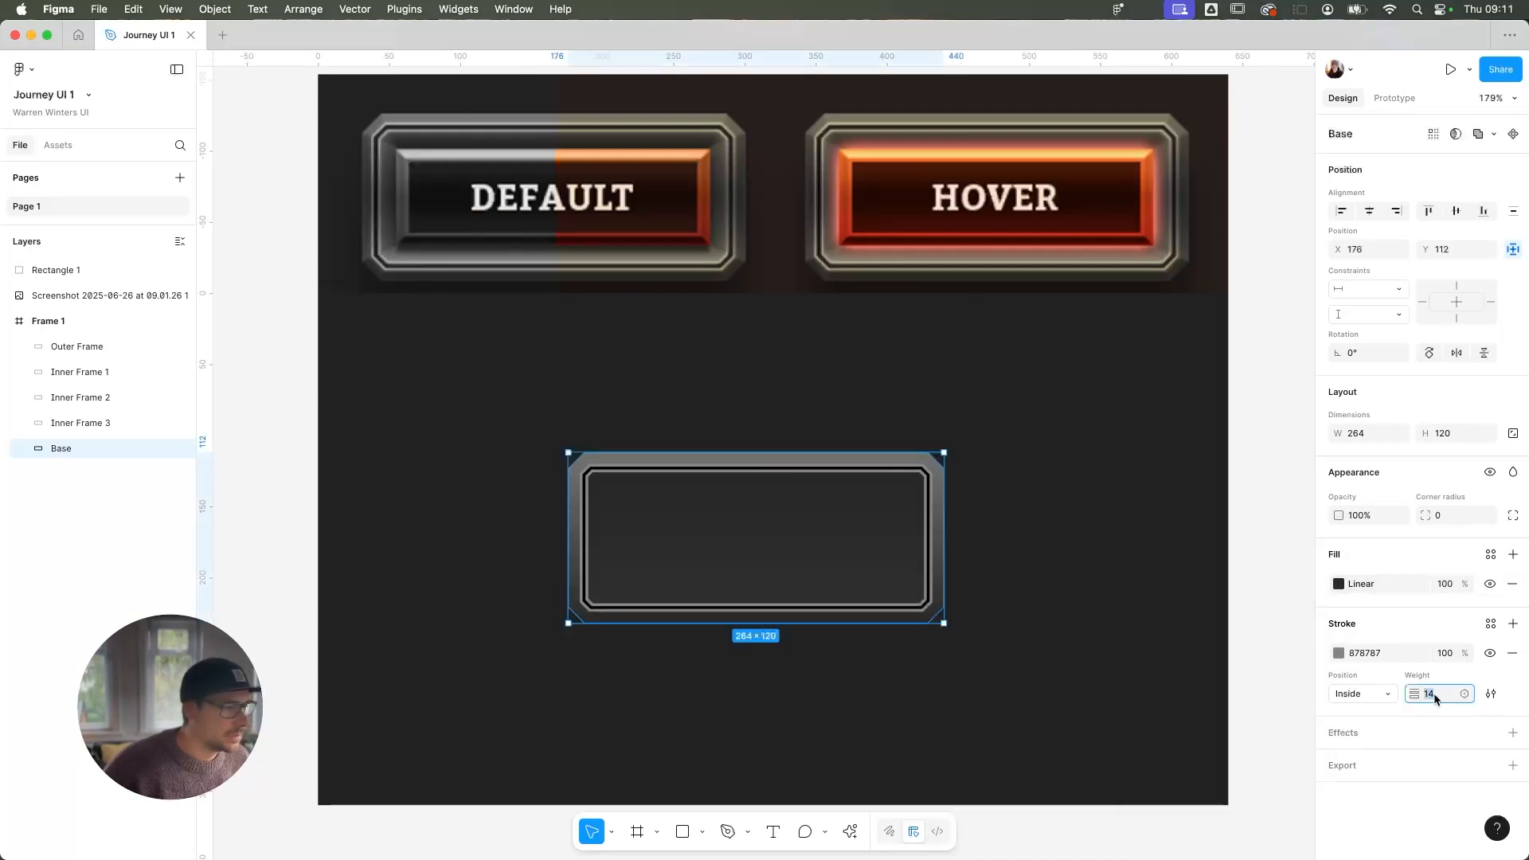
{"action": "key", "text": "Up"}
{"action": "key", "text": "Up"}
{"action": "key", "text": "Up"}
{"action": "key", "text": "Up"}
{"action": "key", "text": "Up"}
{"action": "key", "text": "Up"}
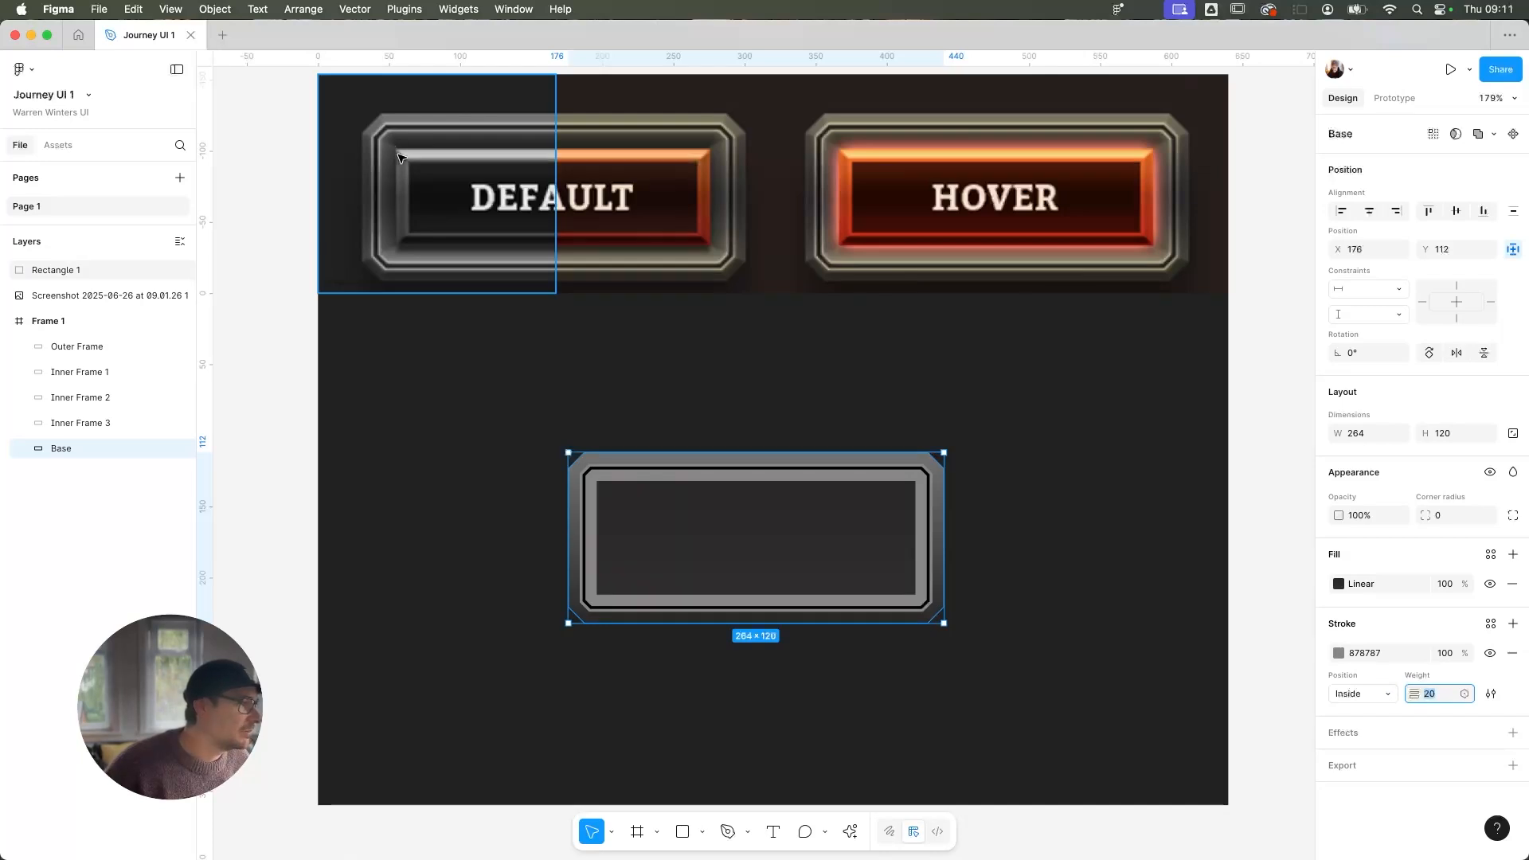
{"action": "key", "text": "Up"}
{"action": "key", "text": "Up"}
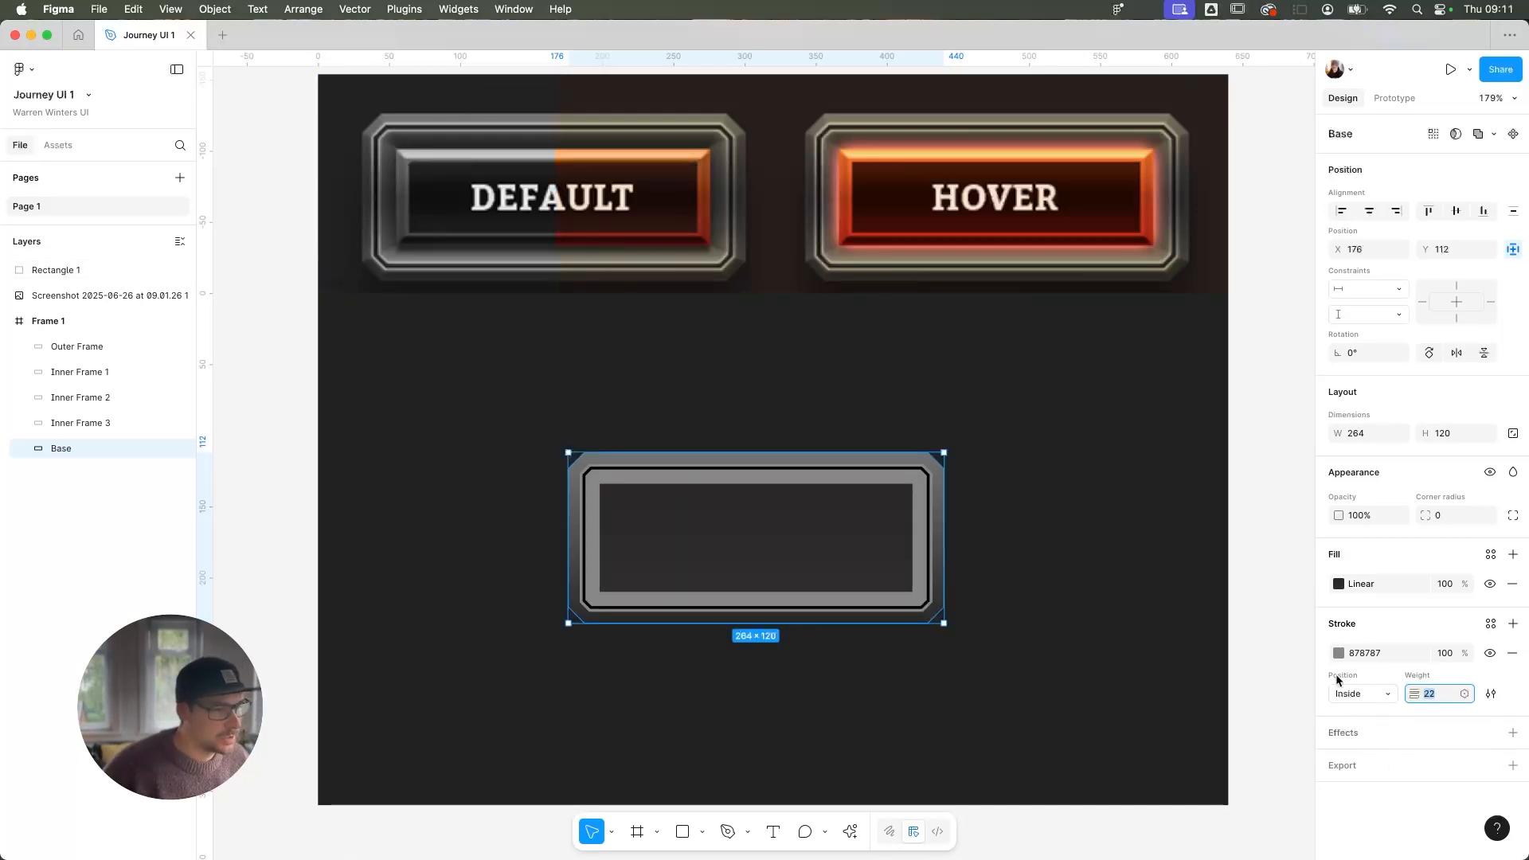
Copy Outer Frame's linear gradient stroke onto Base and remove Base's solid 878787 stroke
{"action": "left_click", "coordinate": [118, 348]}
{"action": "left_click", "coordinate": [1330, 659]}
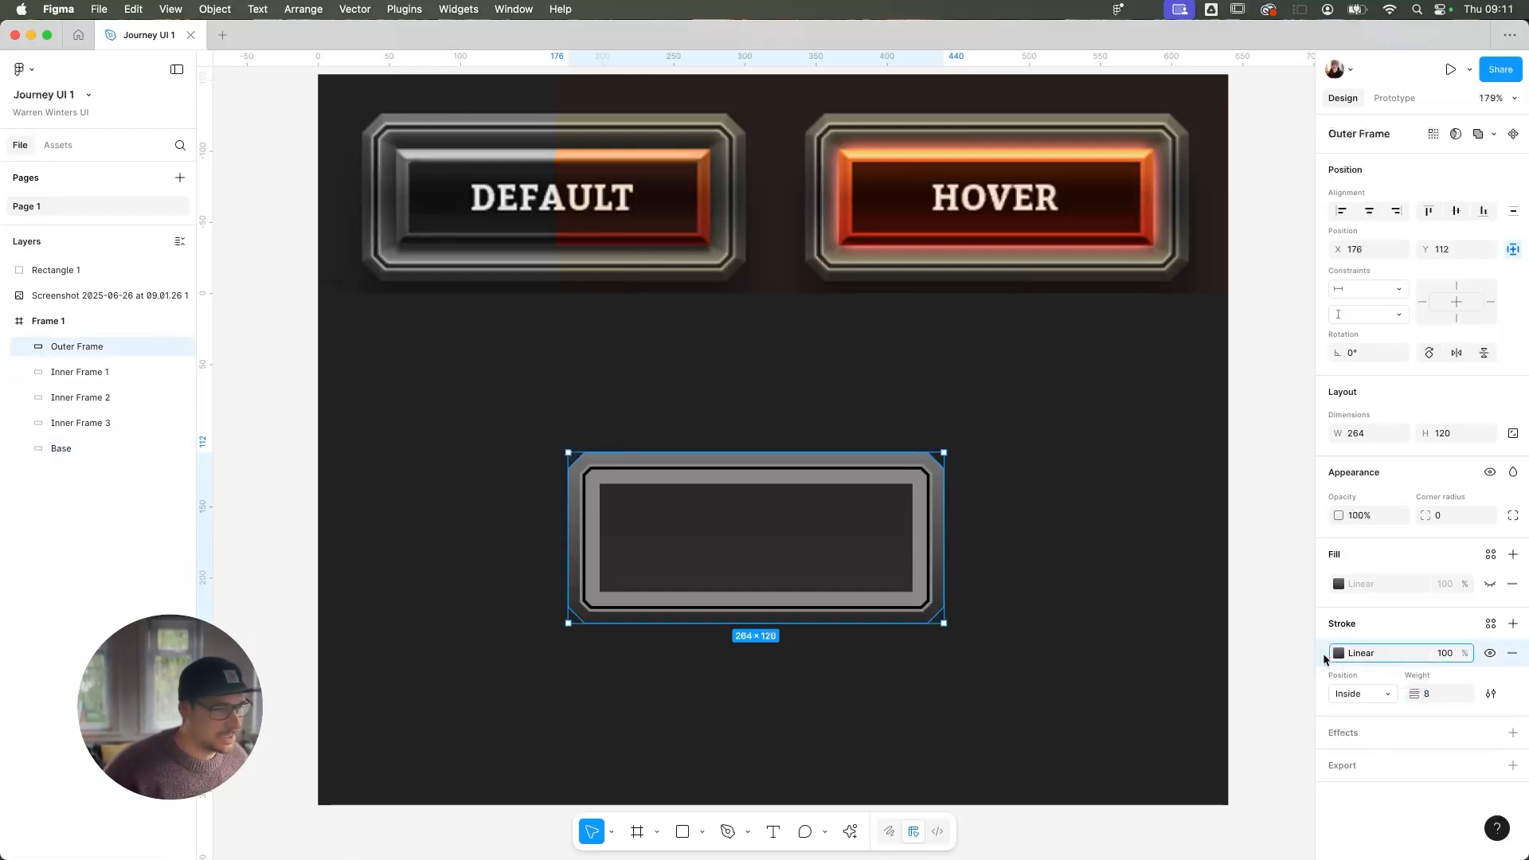
{"action": "left_click", "coordinate": [84, 446]}
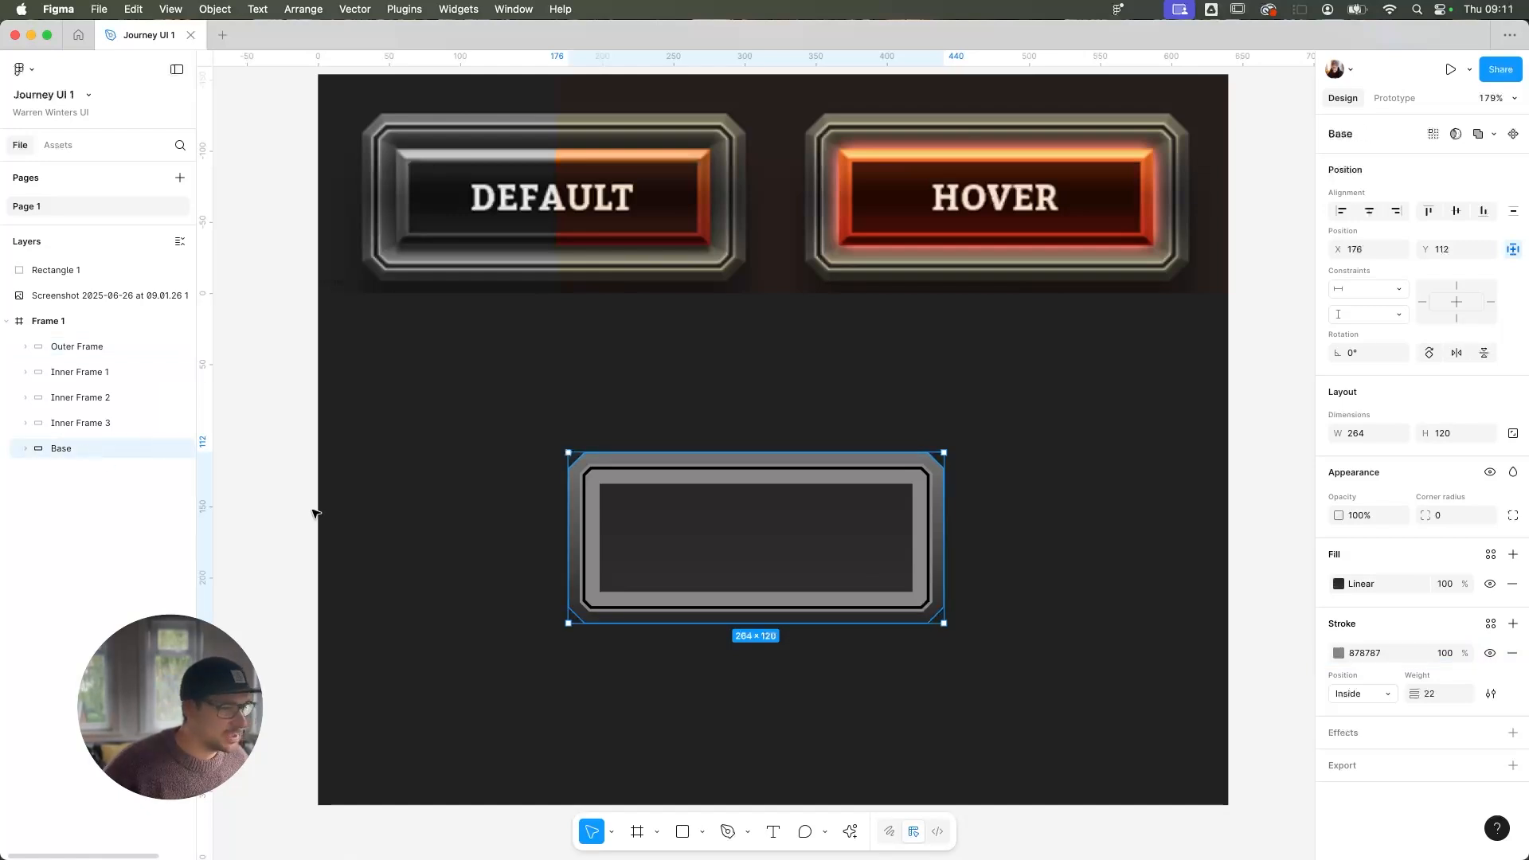
{"action": "key", "text": "super+v"}
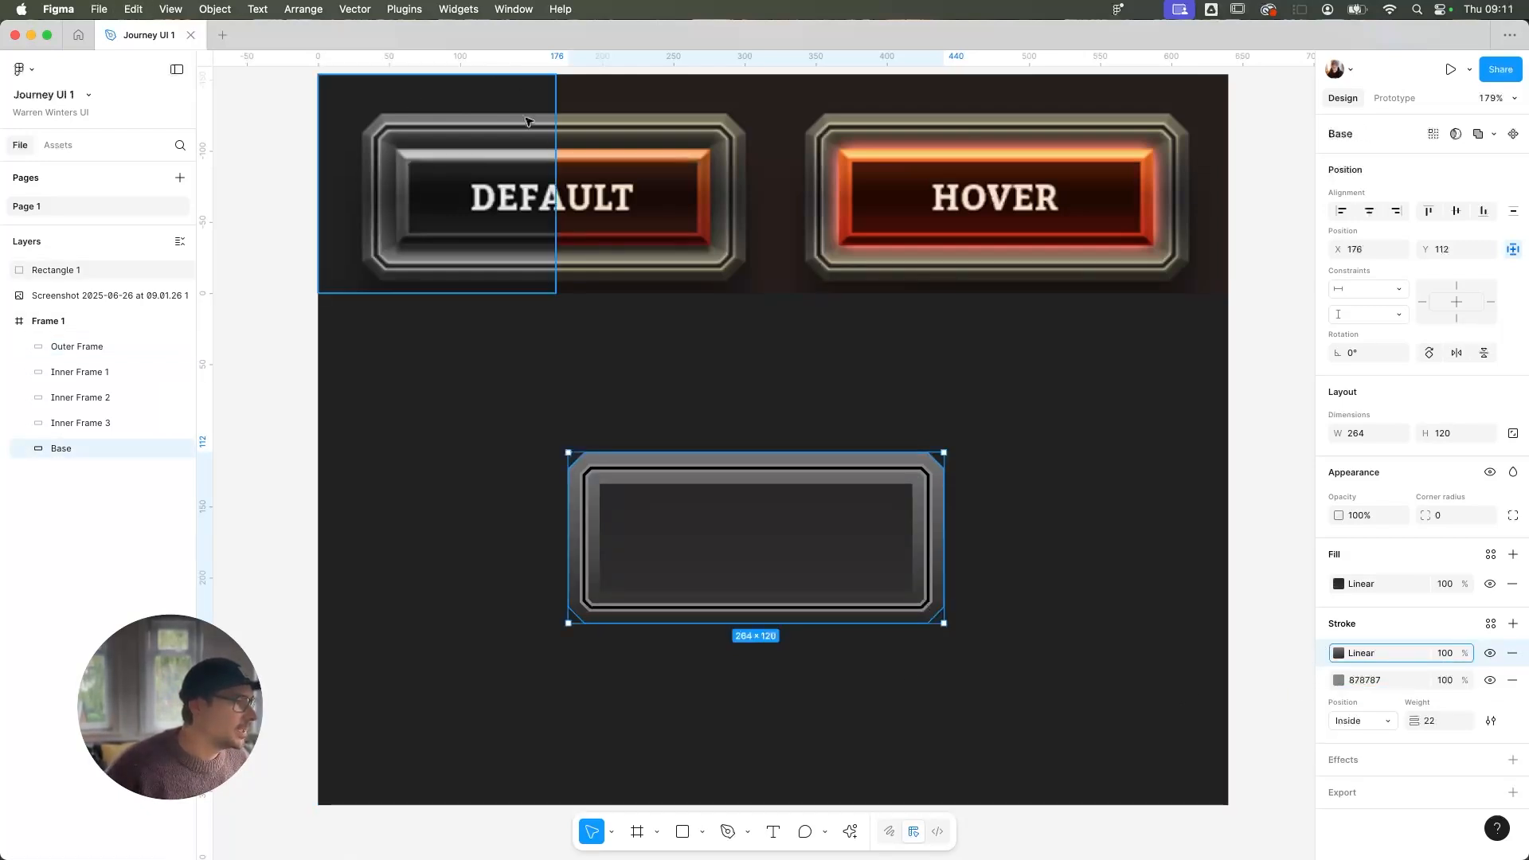
{"action": "scroll", "coordinate": [541, 123], "scroll_direction": "up", "scroll_amount": 2}
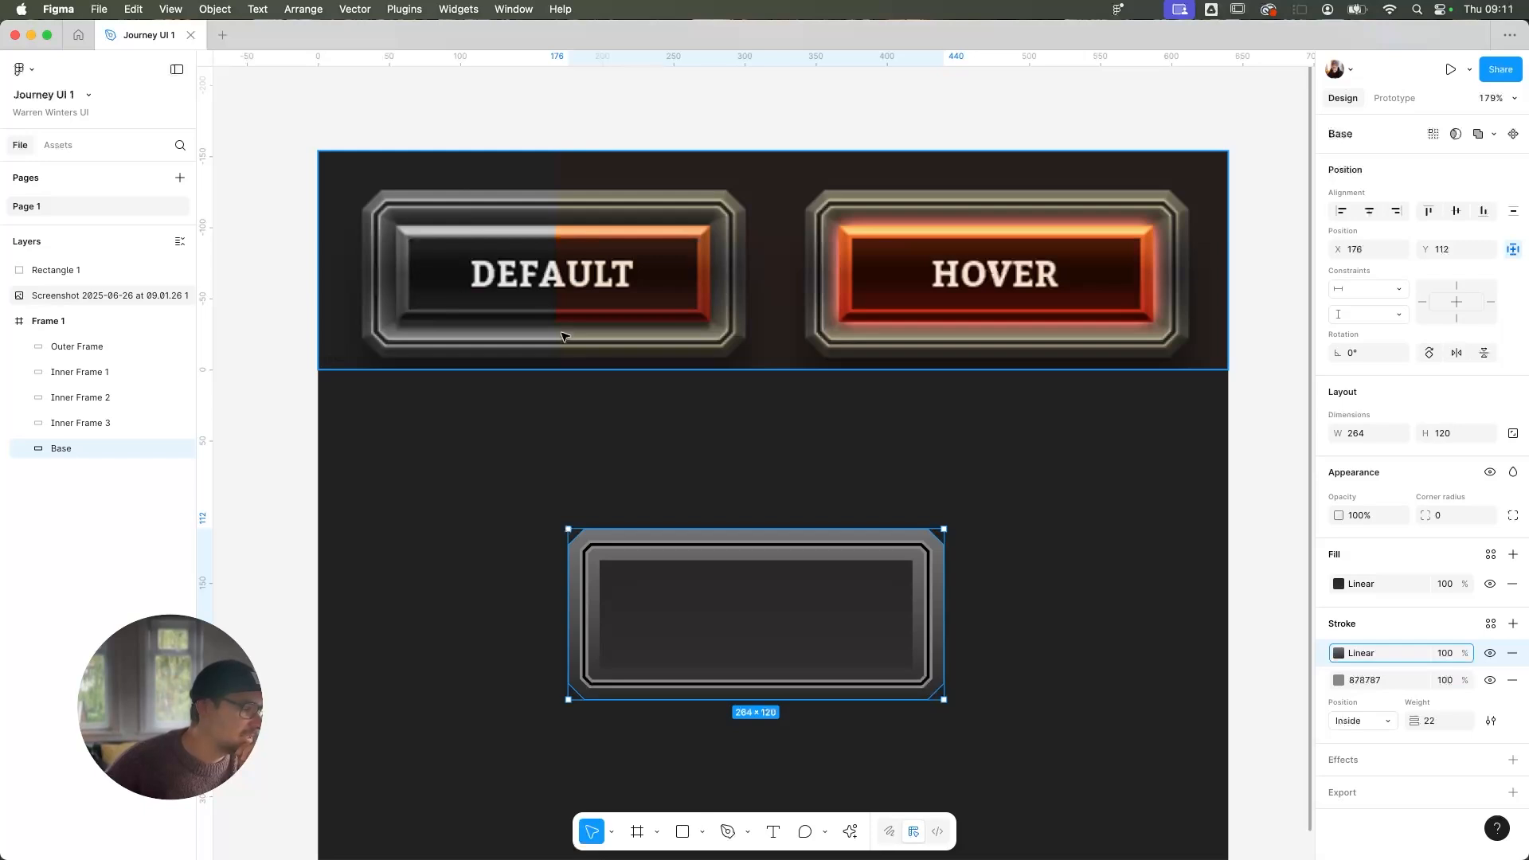
{"action": "scroll", "coordinate": [563, 337], "scroll_direction": "down", "scroll_amount": 2}
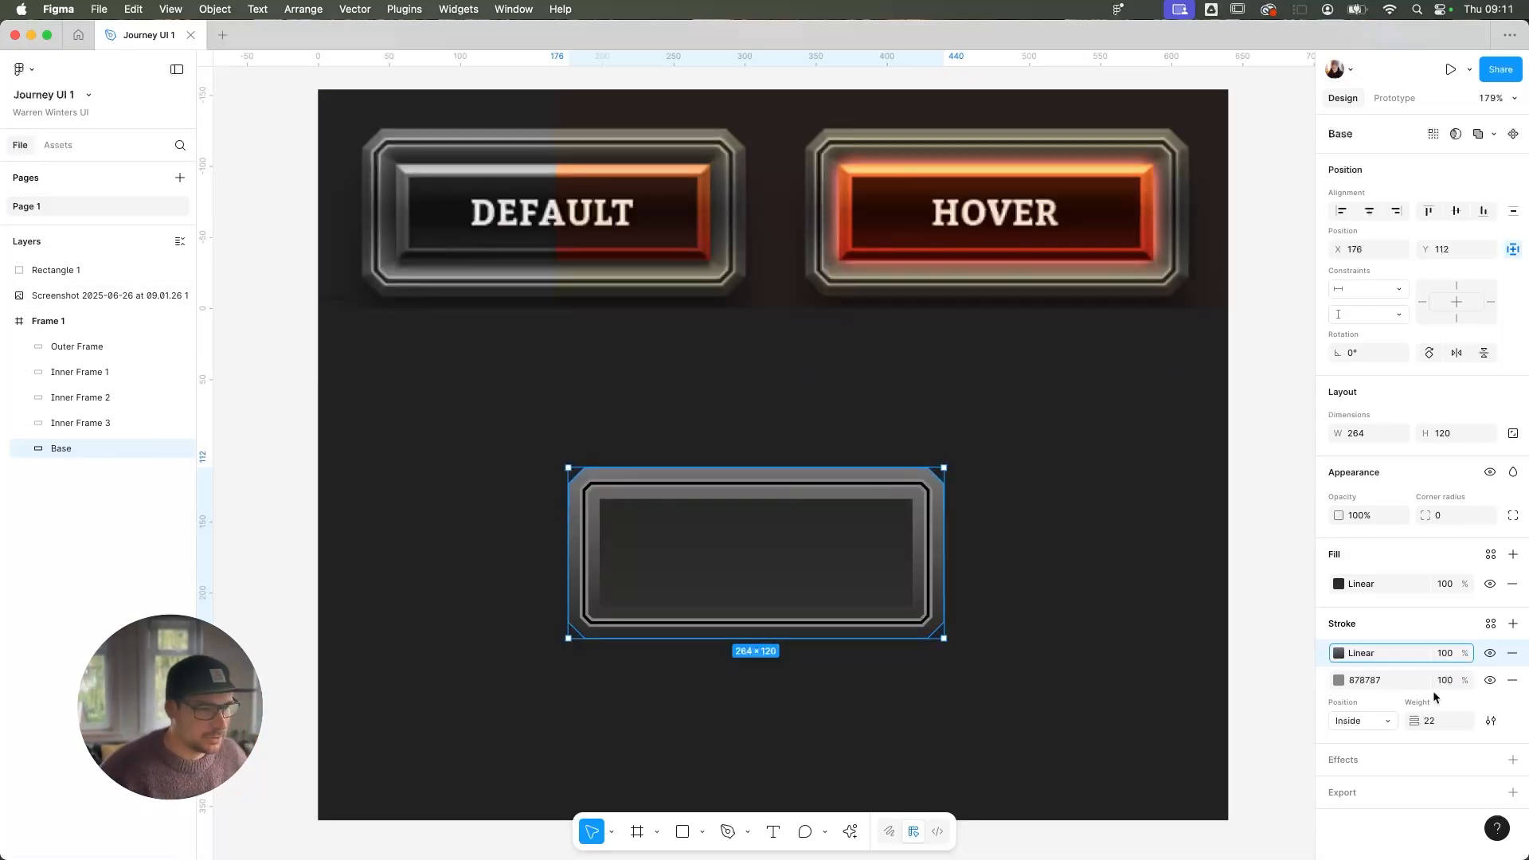
{"action": "left_click", "coordinate": [1512, 680]}
Flip the direction of Base's linear stroke gradient
{"action": "left_click", "coordinate": [1338, 653]}
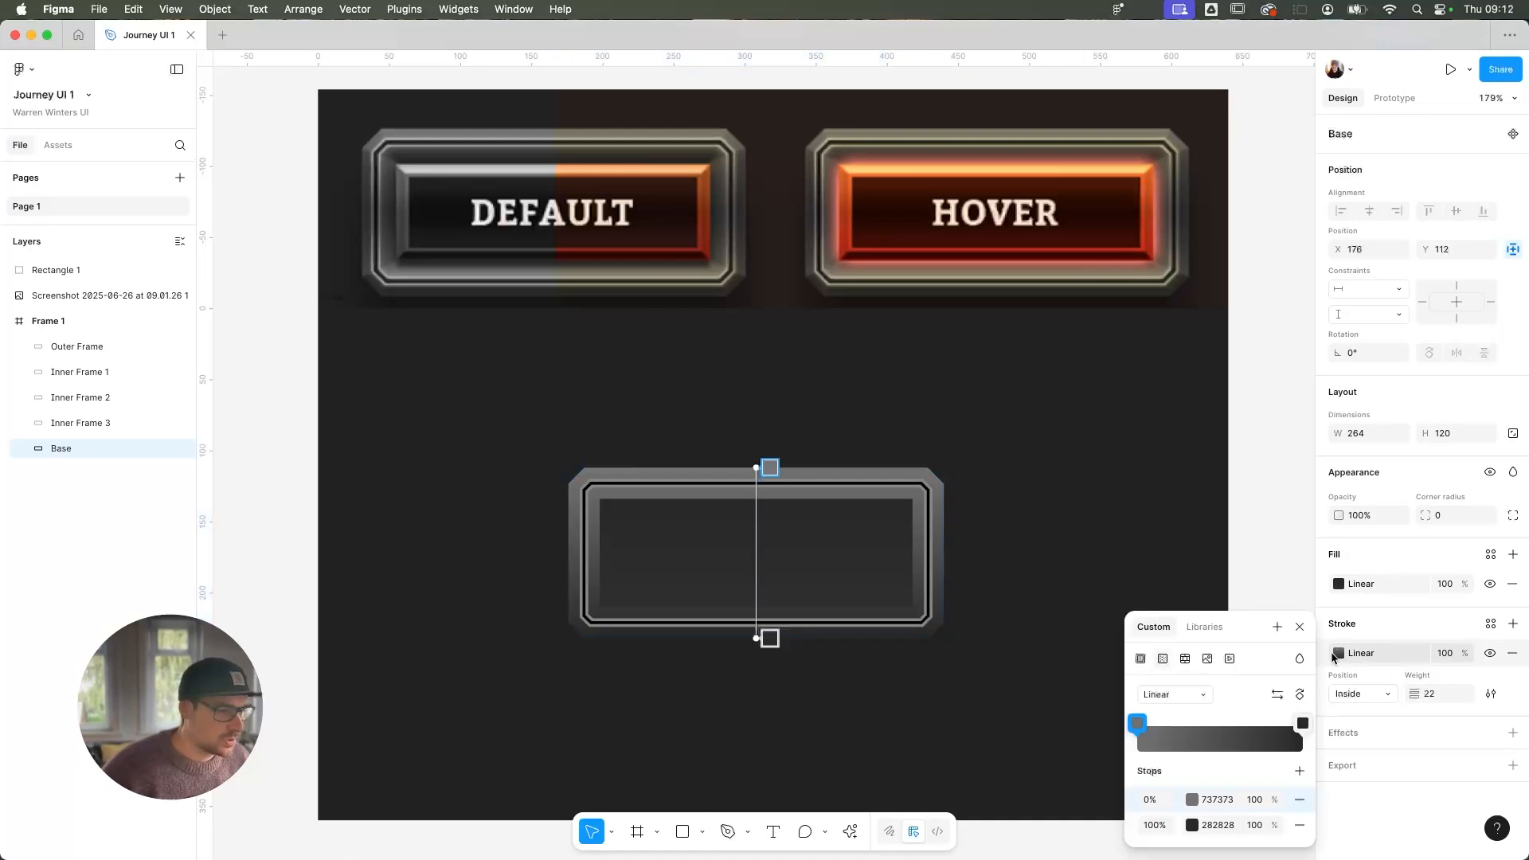
{"action": "left_click", "coordinate": [1276, 696]}
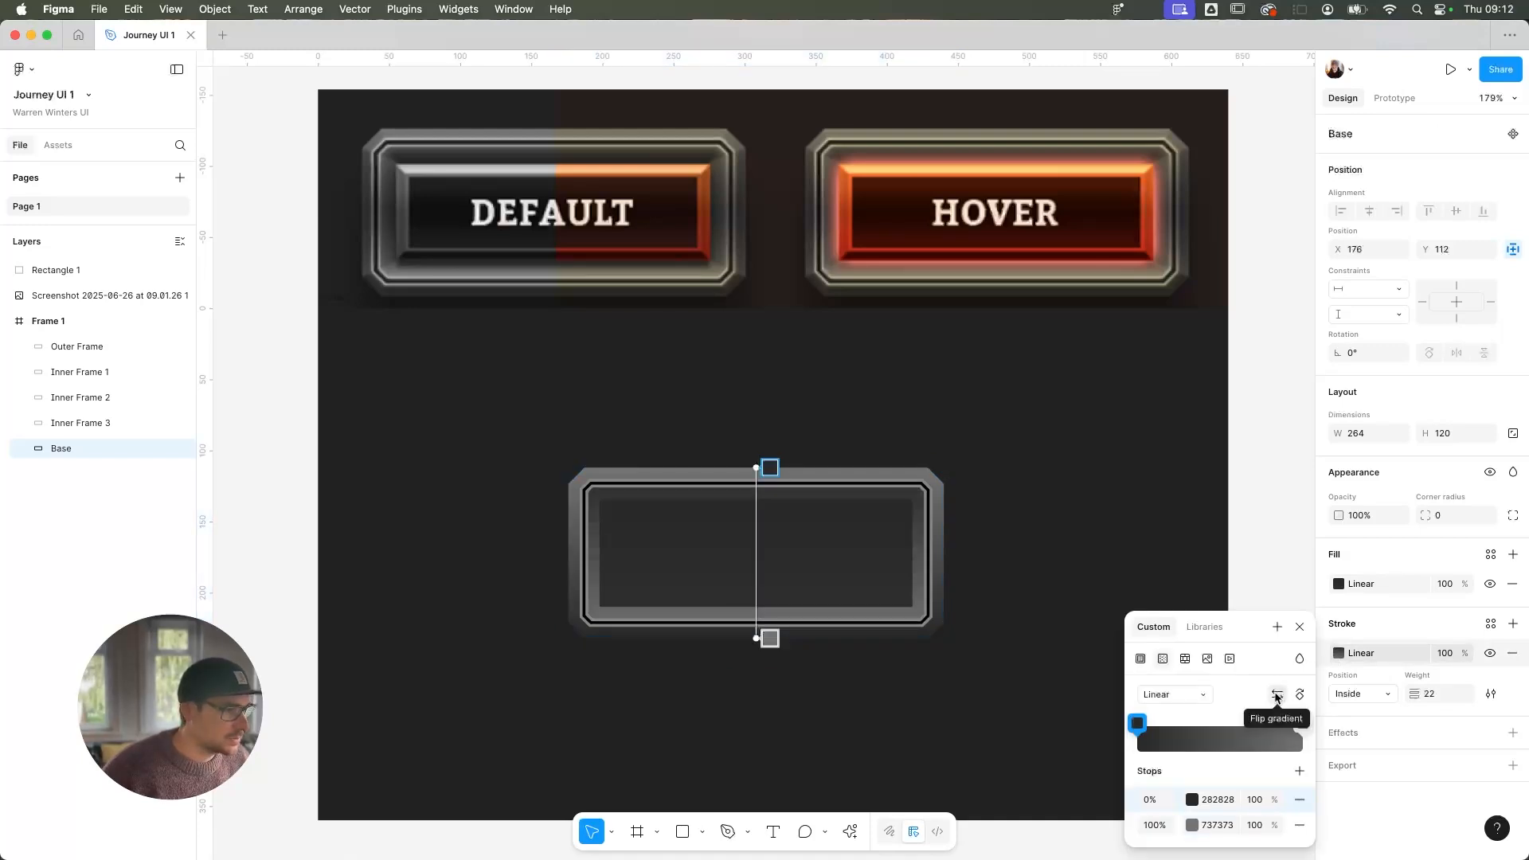
{"action": "left_click", "coordinate": [1301, 628]}
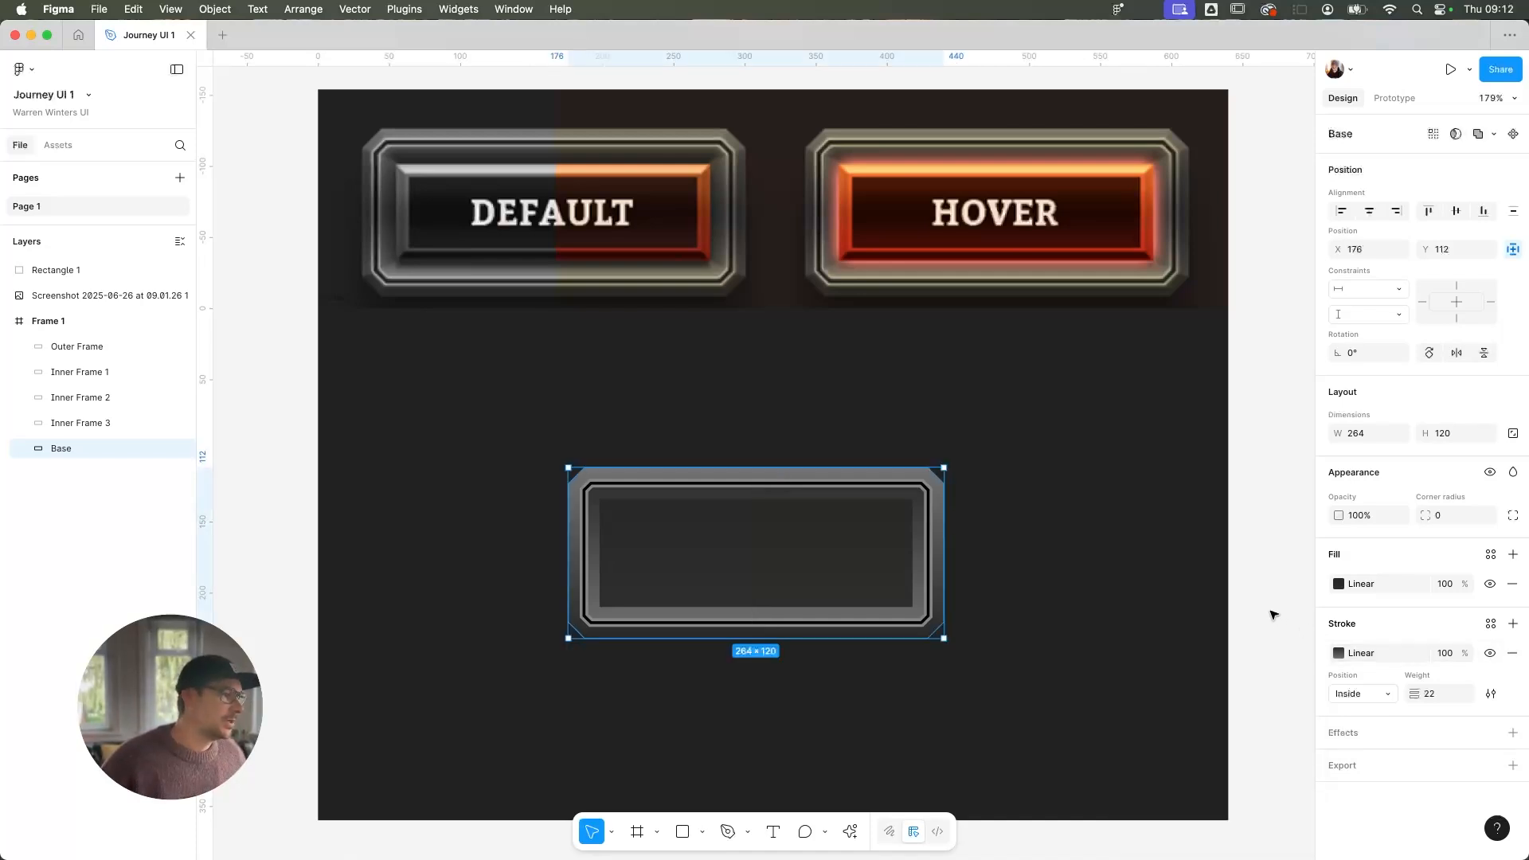
{"action": "left_click", "coordinate": [1273, 615]}
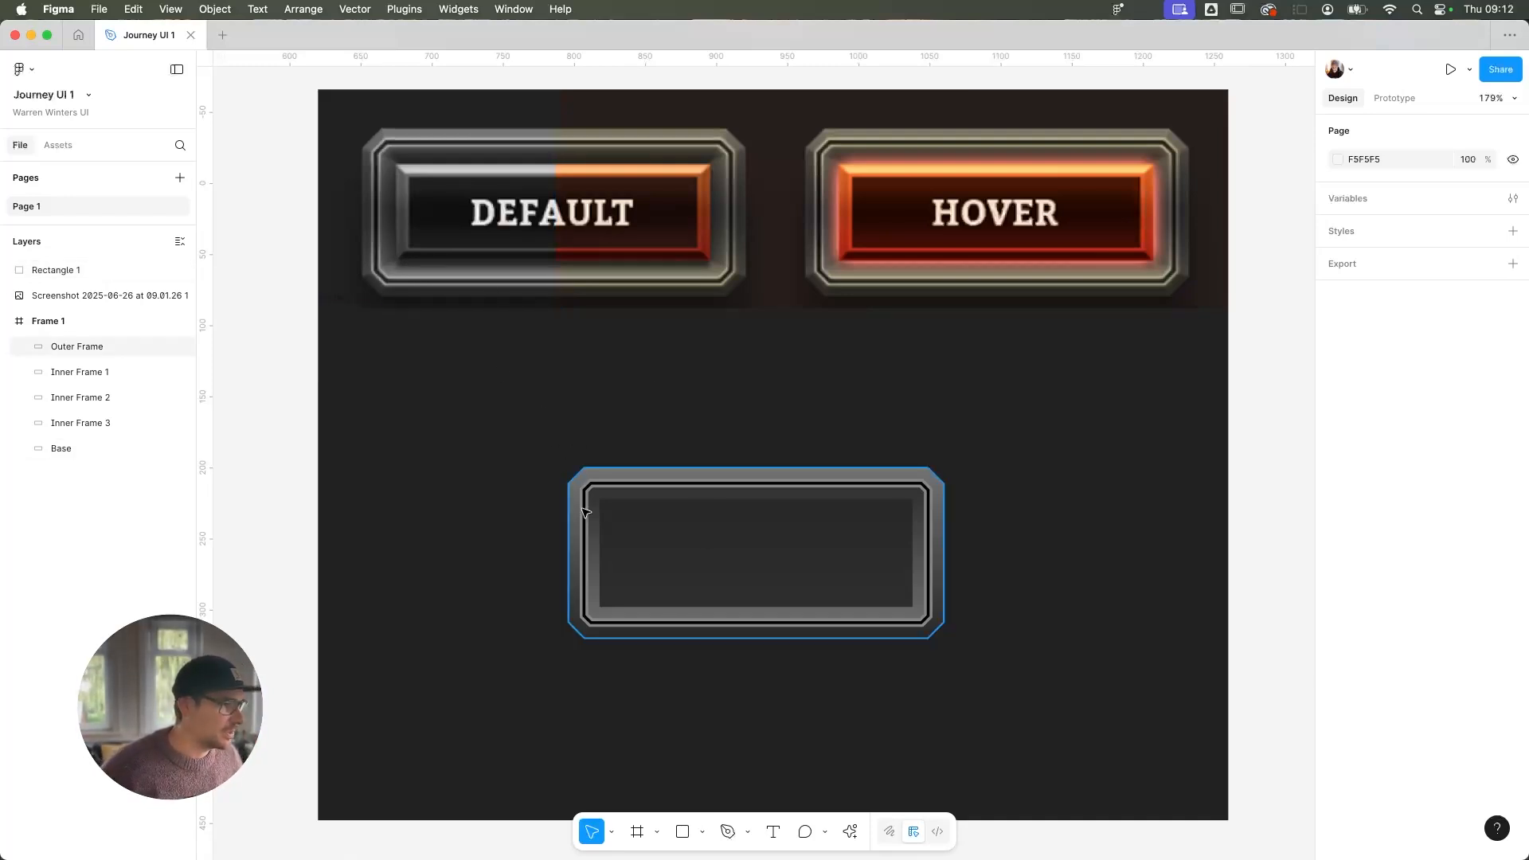
Draw a closed four-point Pen shape, about 14.6 × 14.6, covering the outer frame's upper-left chamfer between its outer and inner edges
{"action": "scroll", "coordinate": [599, 484], "scroll_direction": "up", "scroll_amount": 10}
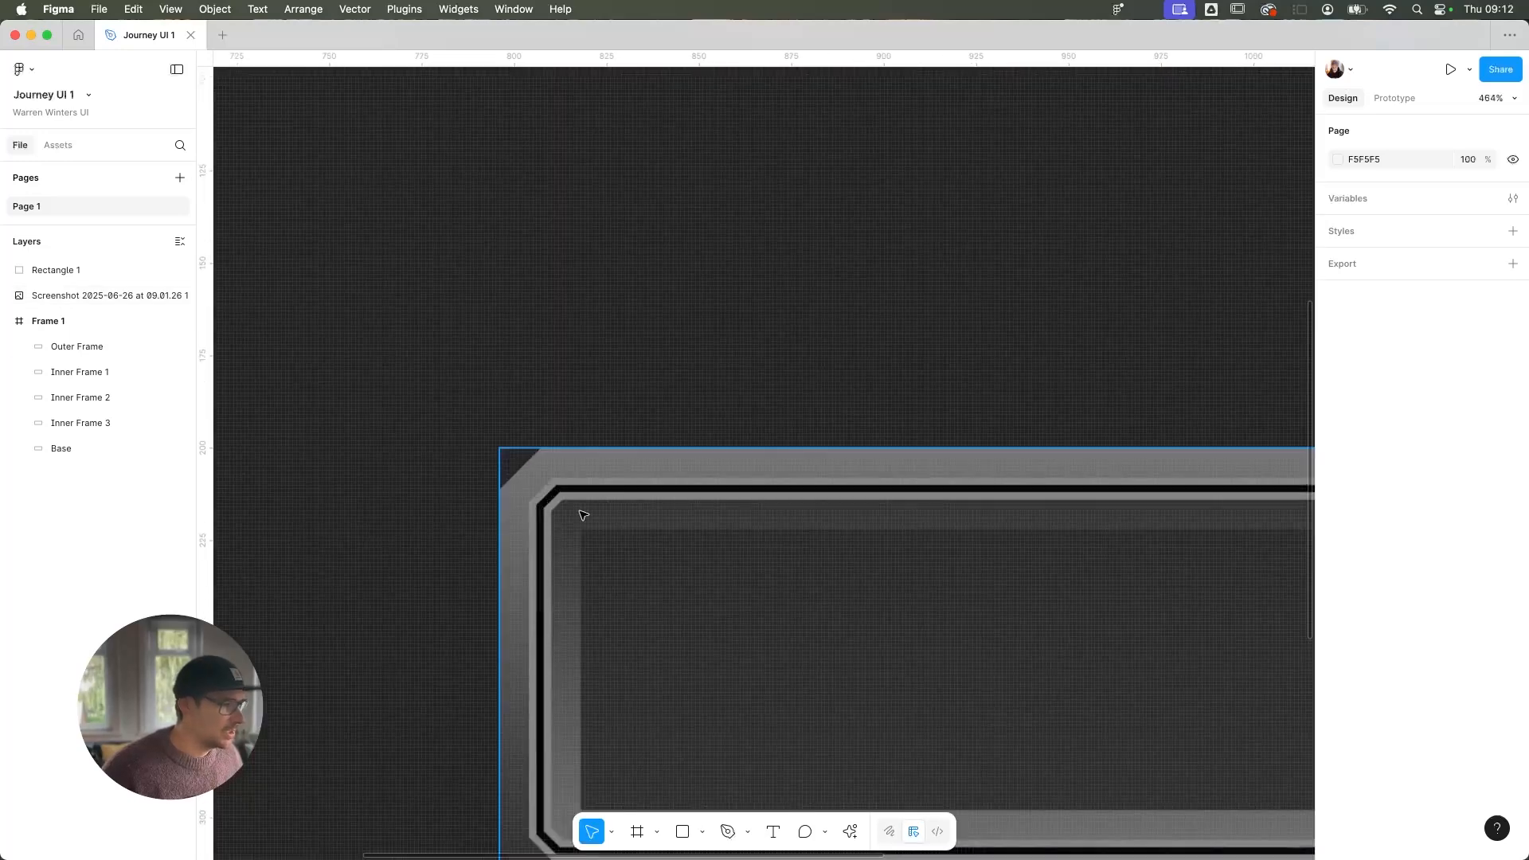
{"action": "scroll", "coordinate": [607, 302], "scroll_direction": "up", "scroll_amount": 2}
{"action": "key", "text": "p"}
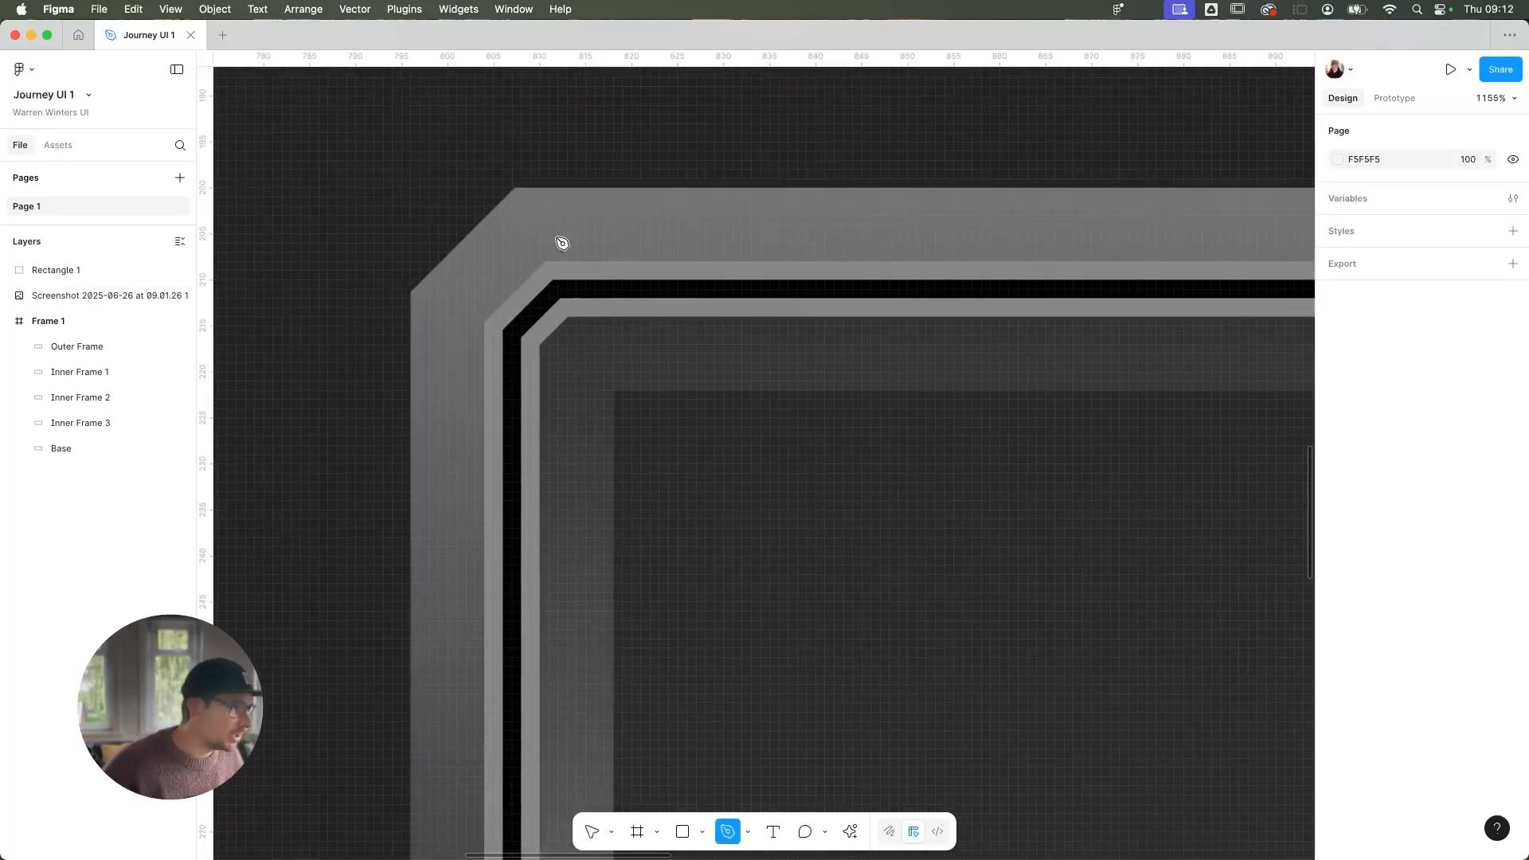
{"action": "scroll", "coordinate": [520, 193], "scroll_direction": "up", "scroll_amount": 5}
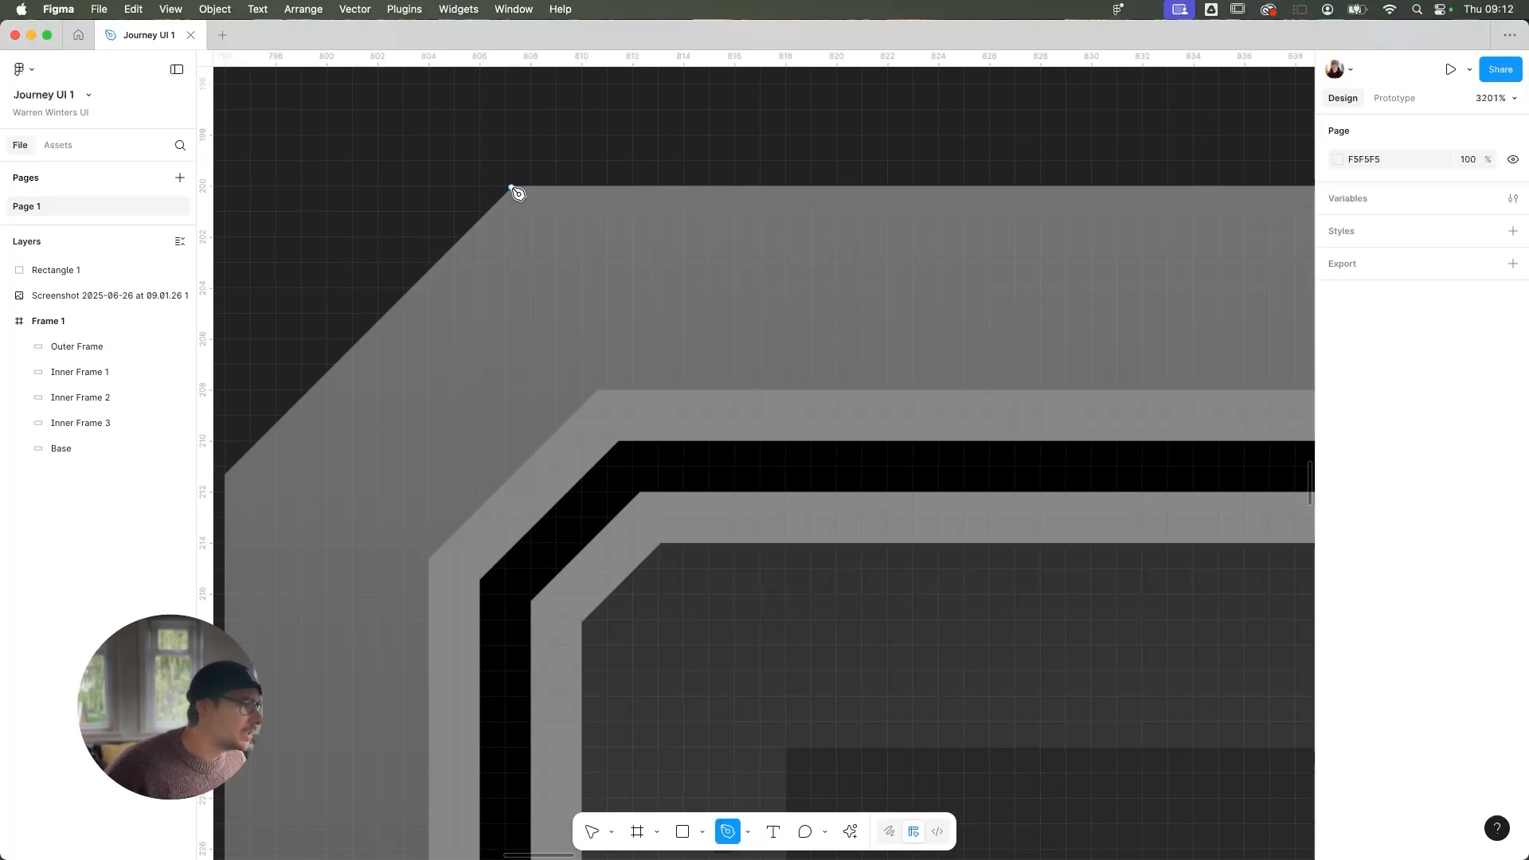
{"action": "left_click", "coordinate": [514, 188]}
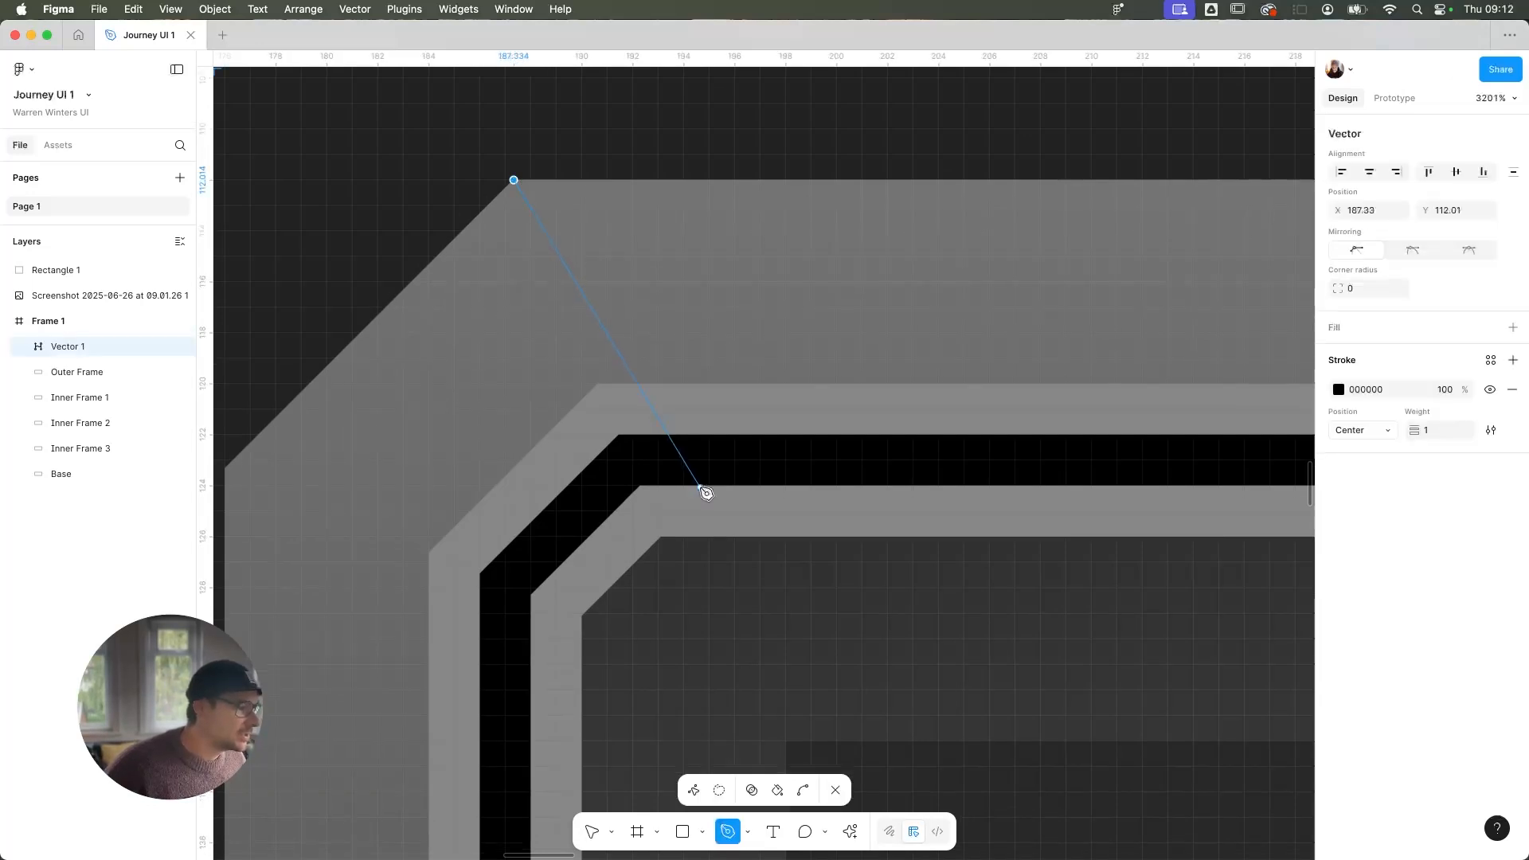
{"action": "scroll", "coordinate": [703, 489], "scroll_direction": "down", "scroll_amount": 3}
{"action": "scroll", "coordinate": [629, 226], "scroll_direction": "up", "scroll_amount": 2}
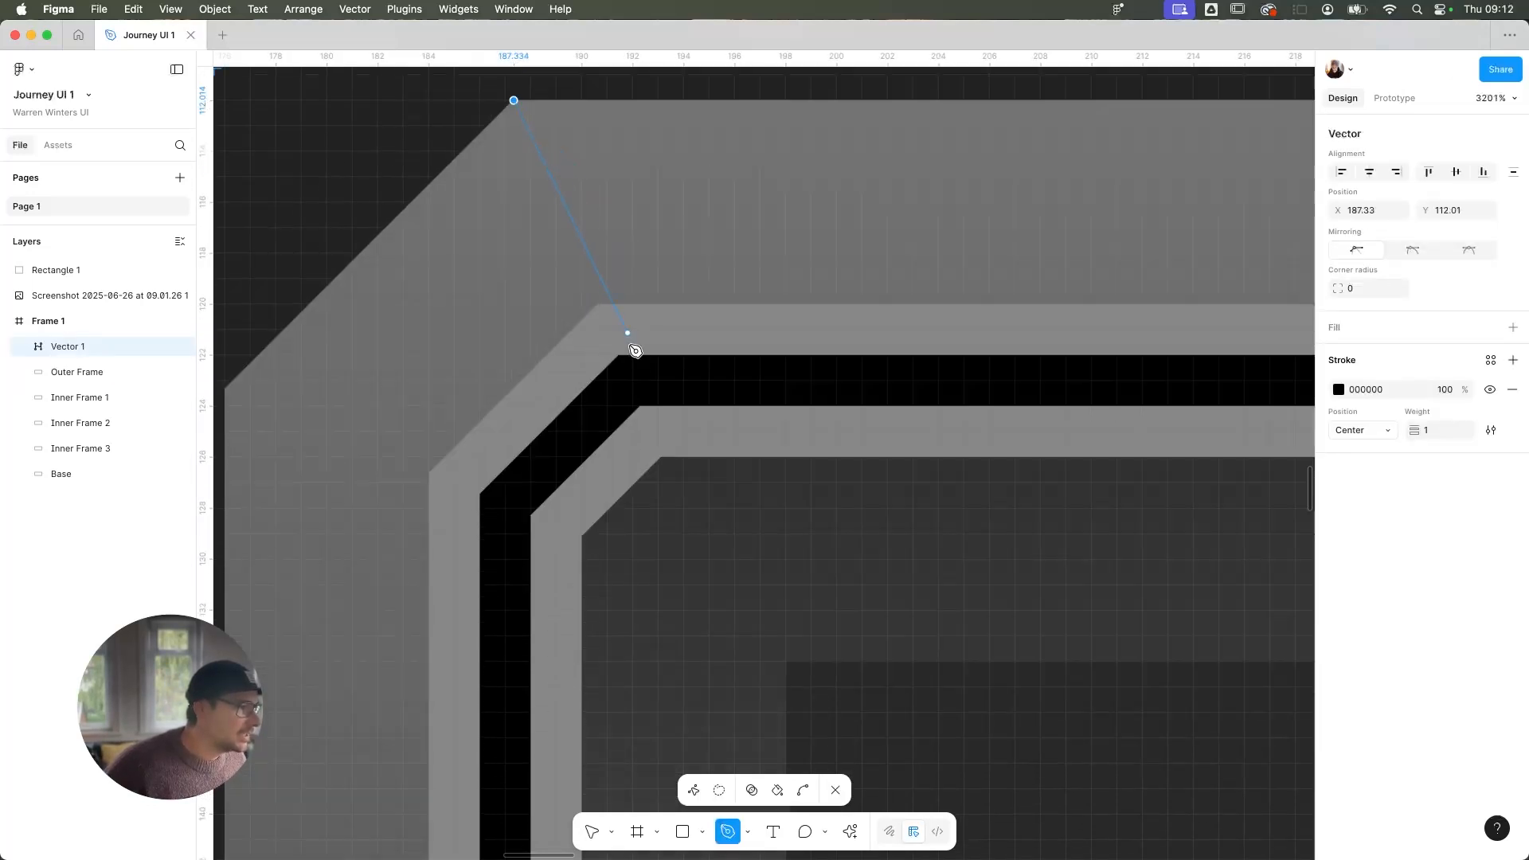
{"action": "left_click", "coordinate": [598, 306]}
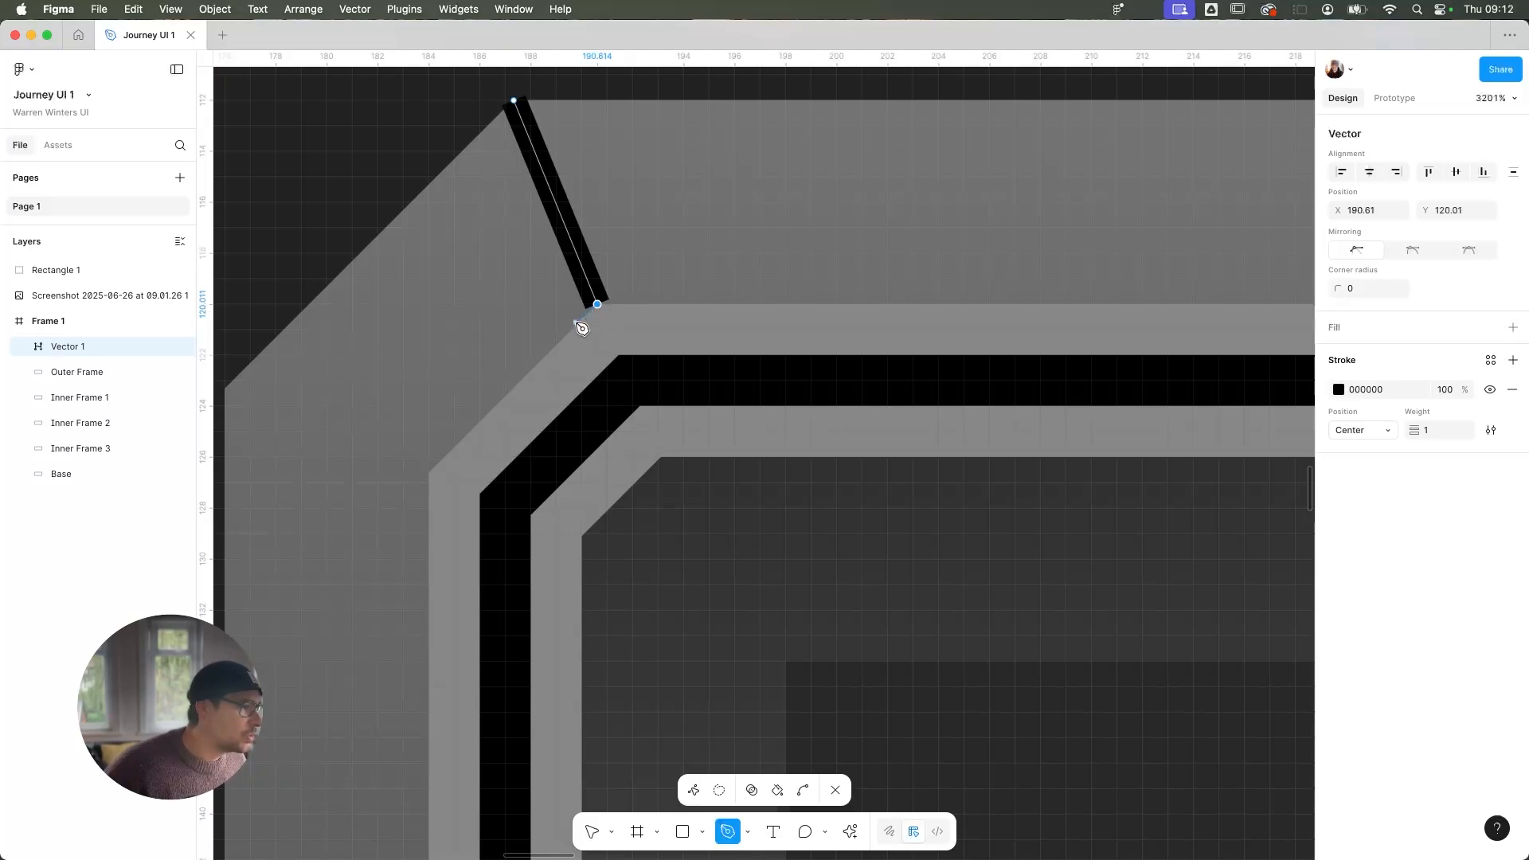
{"action": "left_click", "coordinate": [430, 474]}
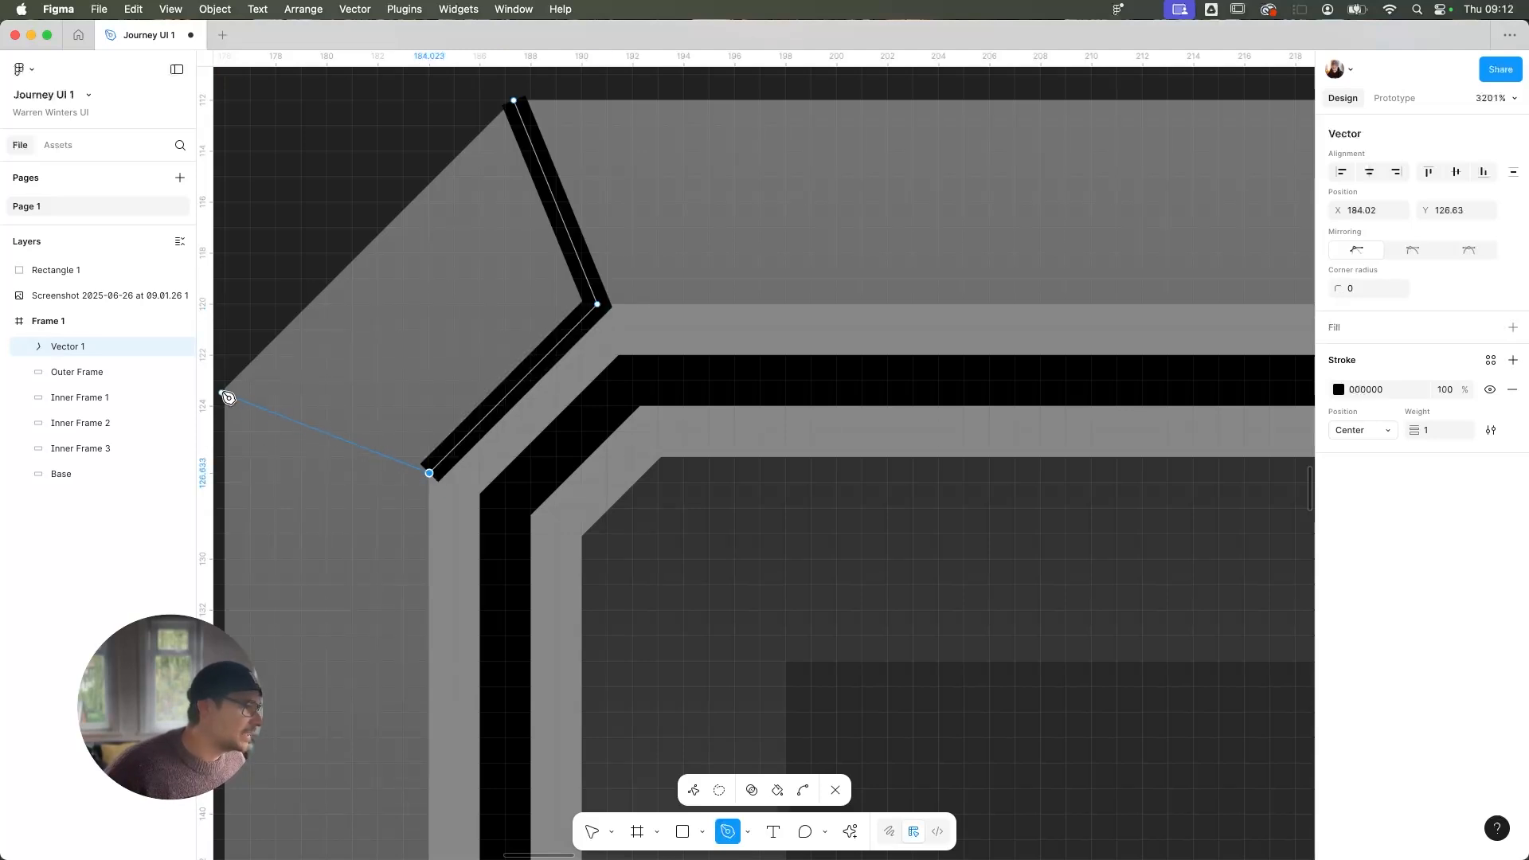
{"action": "left_click", "coordinate": [225, 390]}
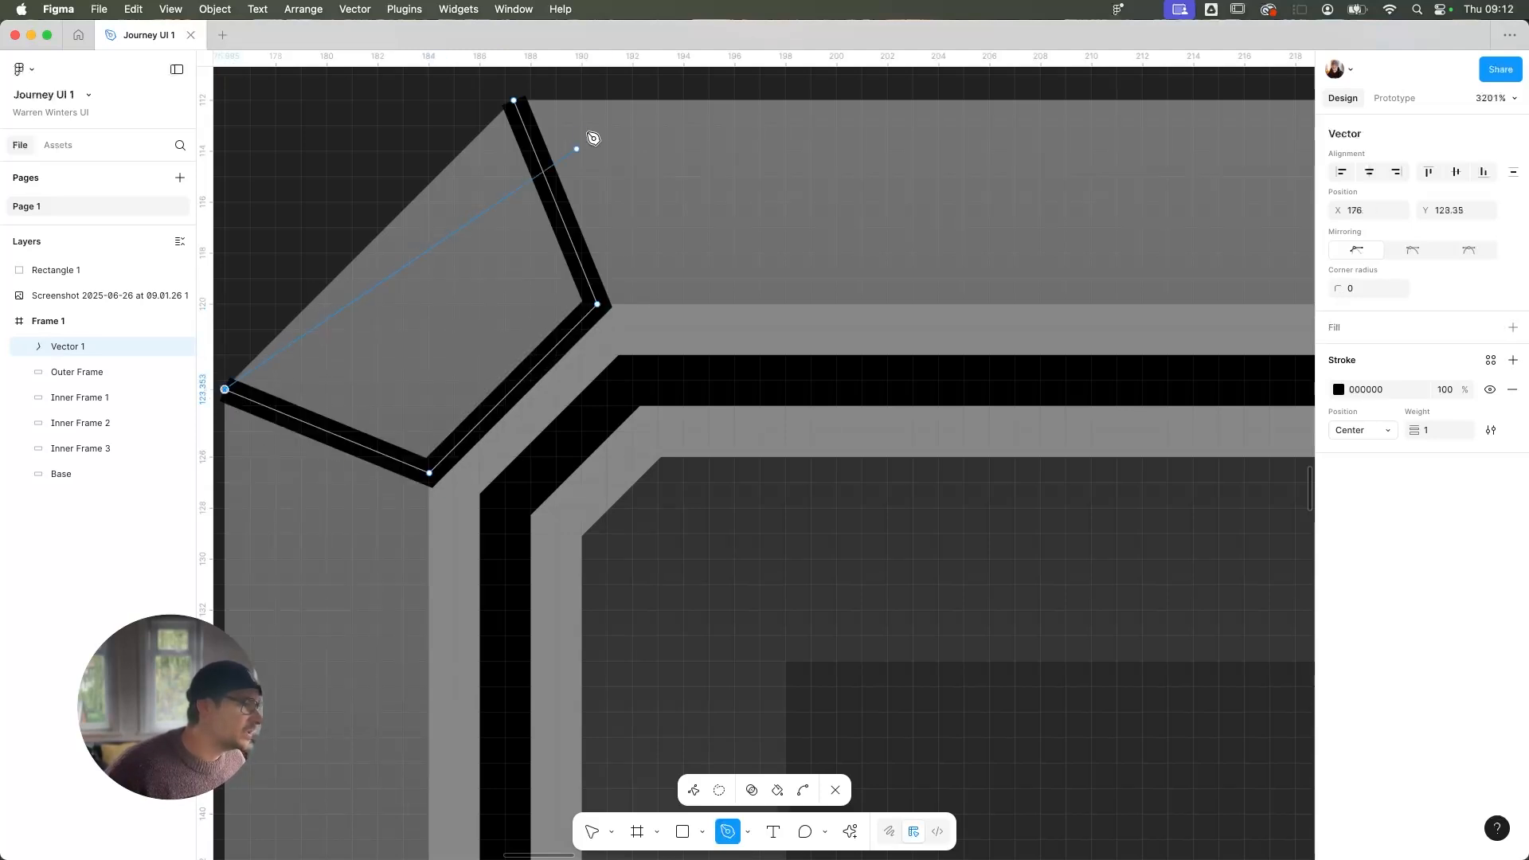
{"action": "left_click", "coordinate": [514, 102]}
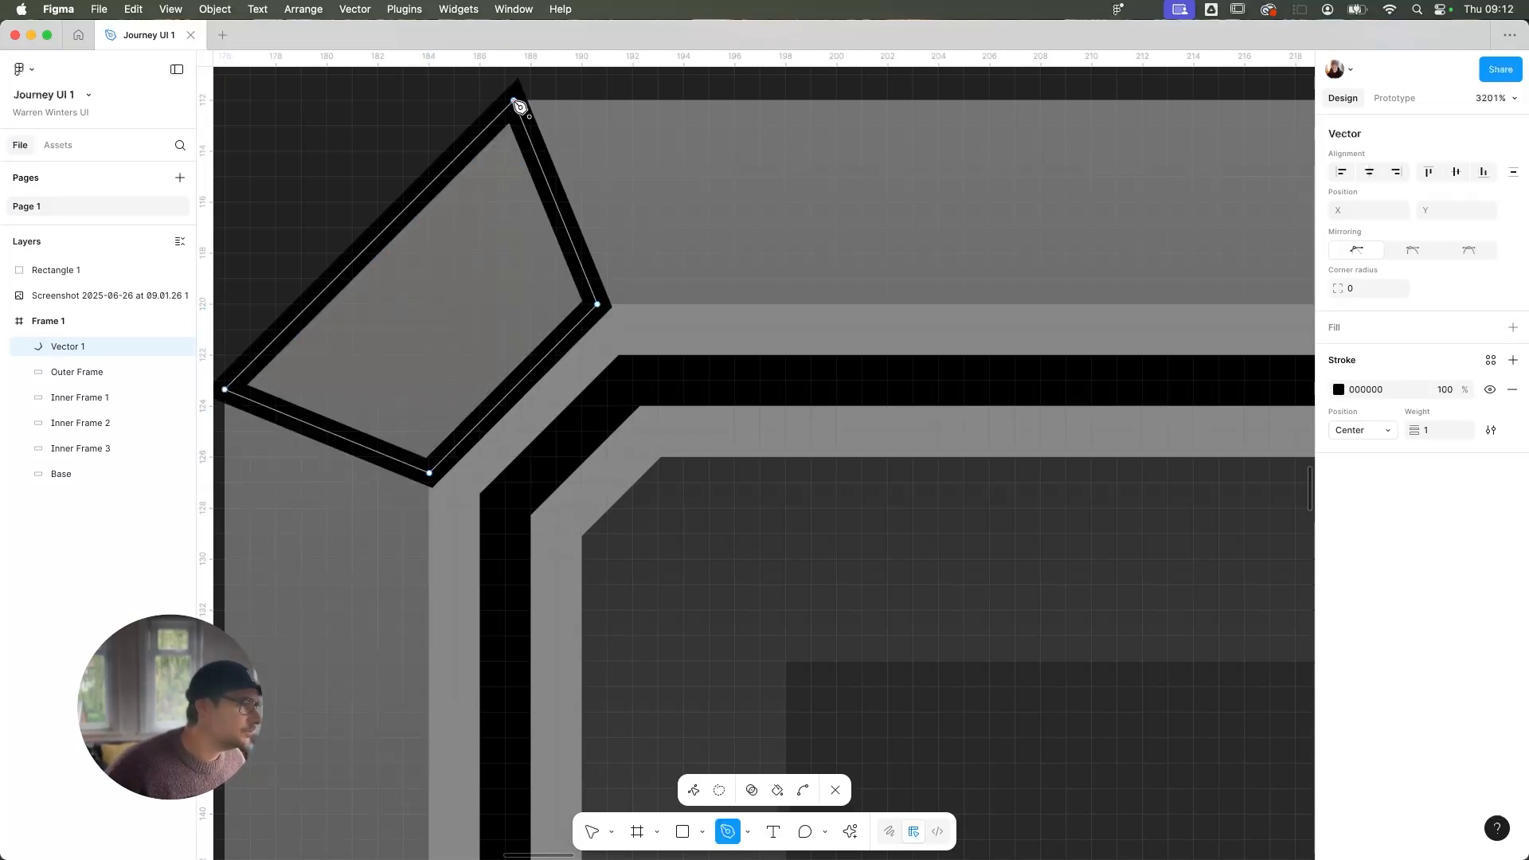
Remove the corner shape's stroke, give it a solid A09E9E fill and finish editing the vector
{"action": "left_click", "coordinate": [1513, 390]}
{"action": "left_click", "coordinate": [1513, 329]}
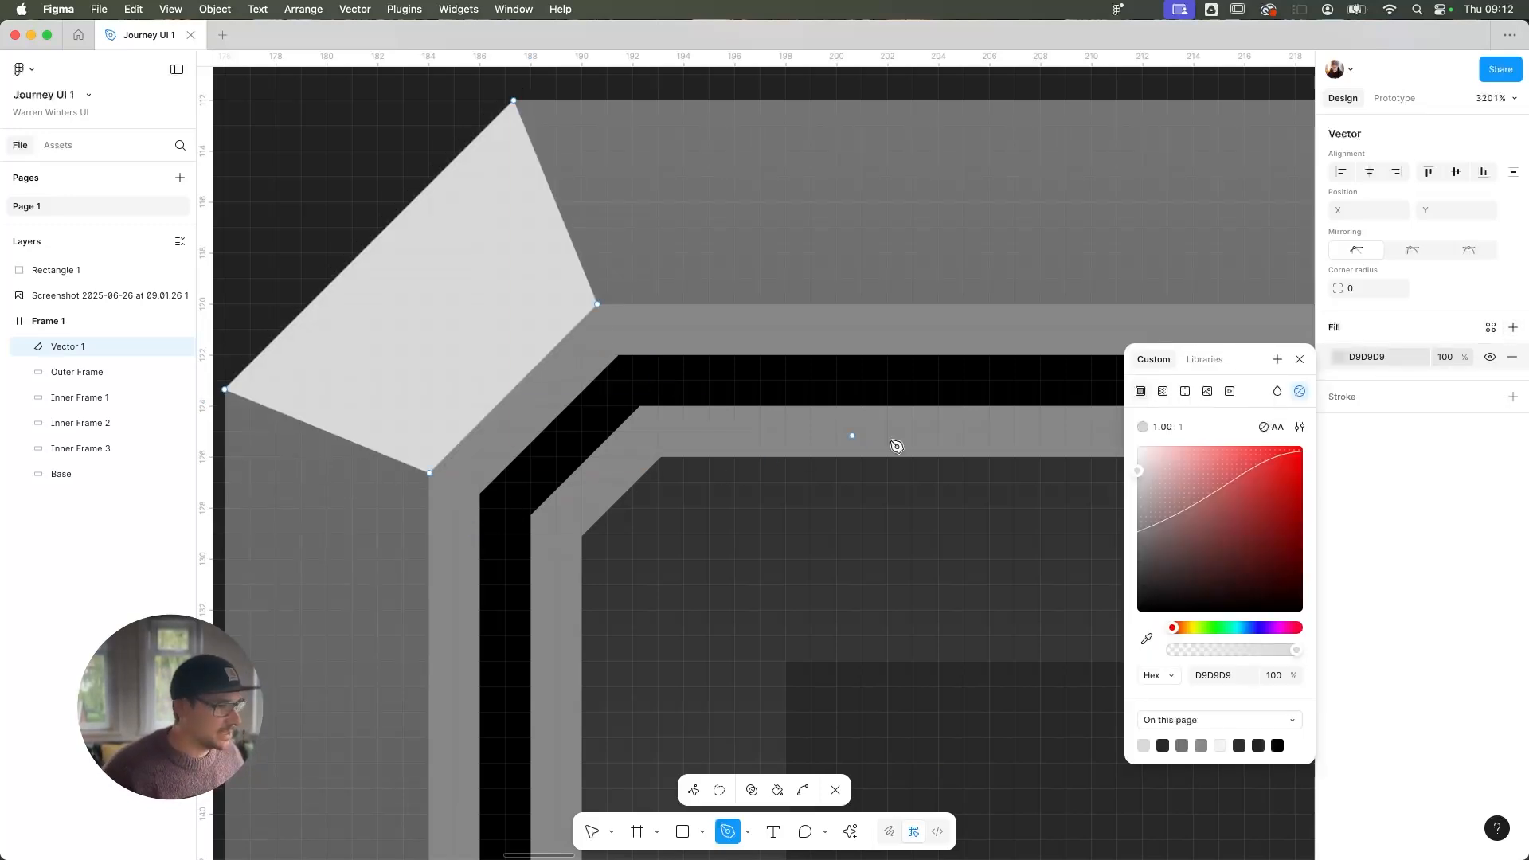
{"action": "mouse_move", "coordinate": [1149, 514]}
{"action": "left_mouse_down"}
{"action": "mouse_move", "coordinate": [1139, 529]}
{"action": "mouse_move", "coordinate": [1141, 508]}
{"action": "left_mouse_up"}
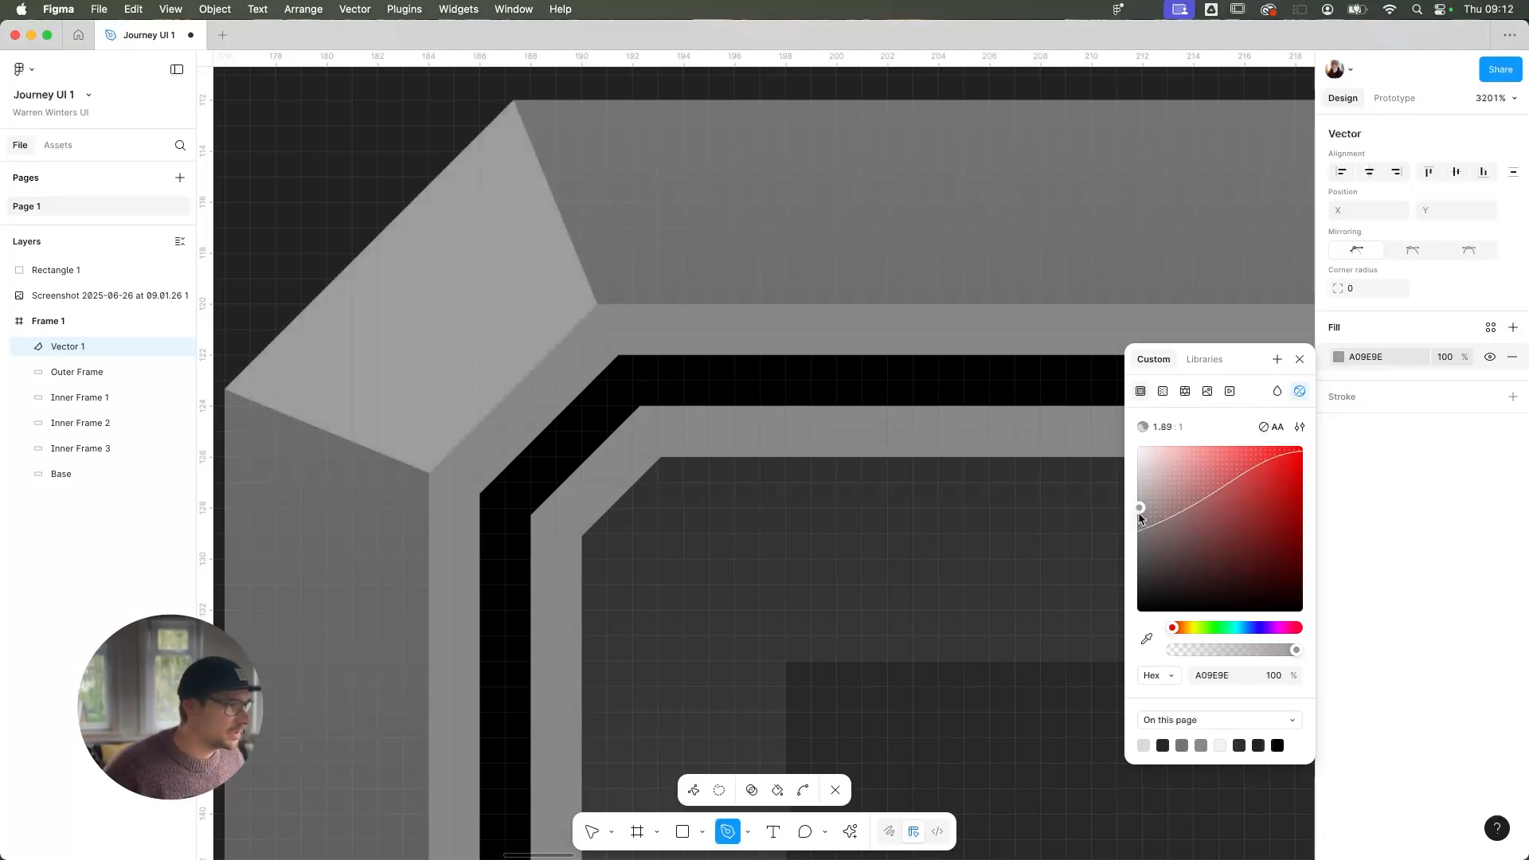
{"action": "left_click", "coordinate": [1300, 359]}
{"action": "scroll", "coordinate": [1070, 473], "scroll_direction": "down", "scroll_amount": 5}
{"action": "scroll", "coordinate": [1070, 473], "scroll_direction": "down", "scroll_amount": 5}
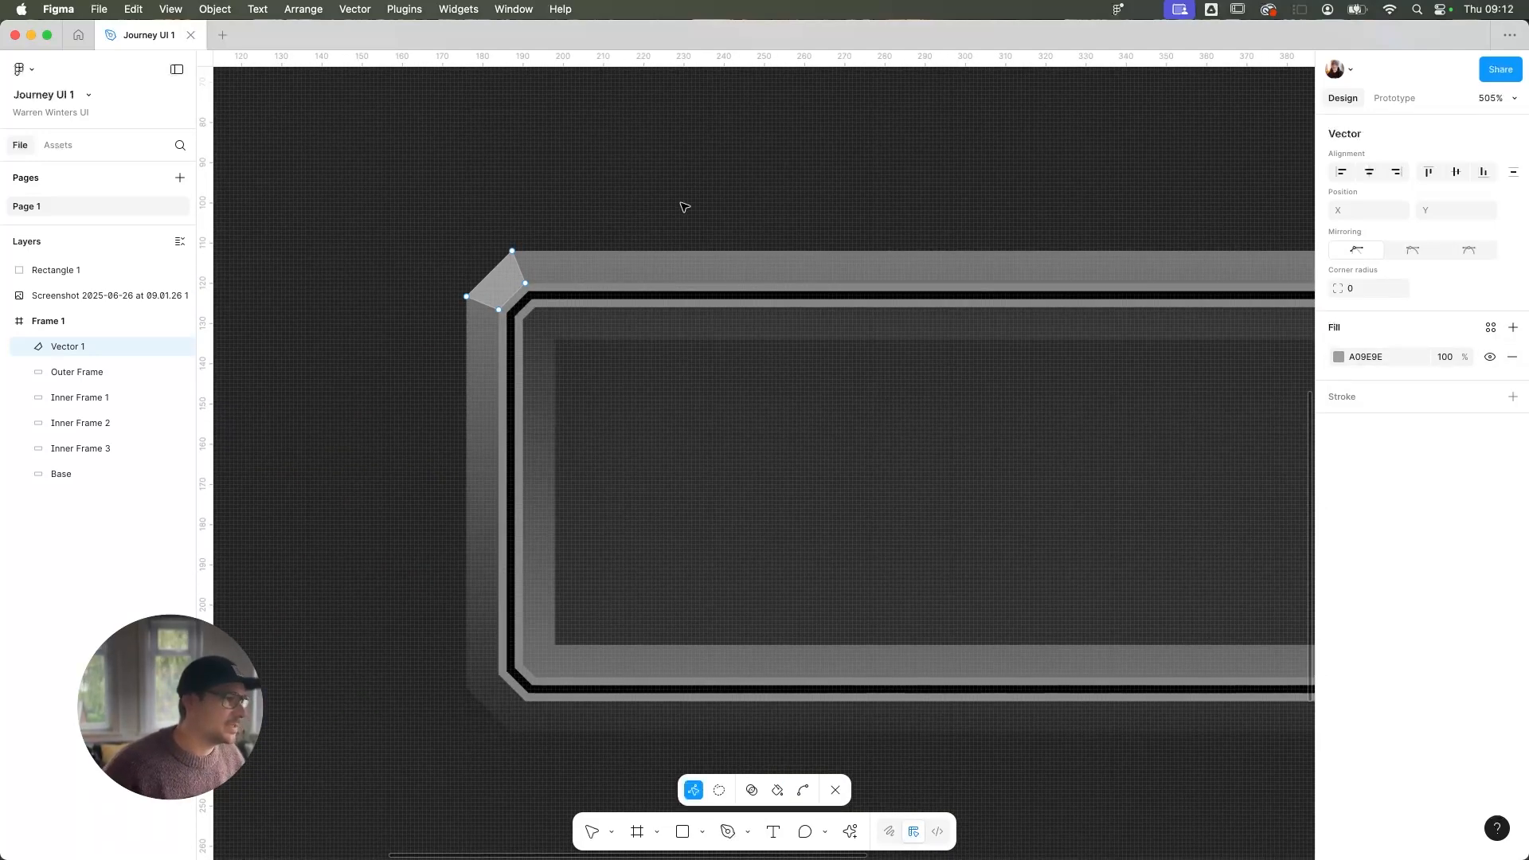
{"action": "key", "text": "Escape"}
Sample 696969 from the upper-left corner of the DEFAULT reference button as the corner shape's fill
{"action": "scroll", "coordinate": [682, 213], "scroll_direction": "down", "scroll_amount": 5}
{"action": "scroll", "coordinate": [709, 338], "scroll_direction": "up", "scroll_amount": 3}
{"action": "scroll", "coordinate": [736, 587], "scroll_direction": "up", "scroll_amount": 2}
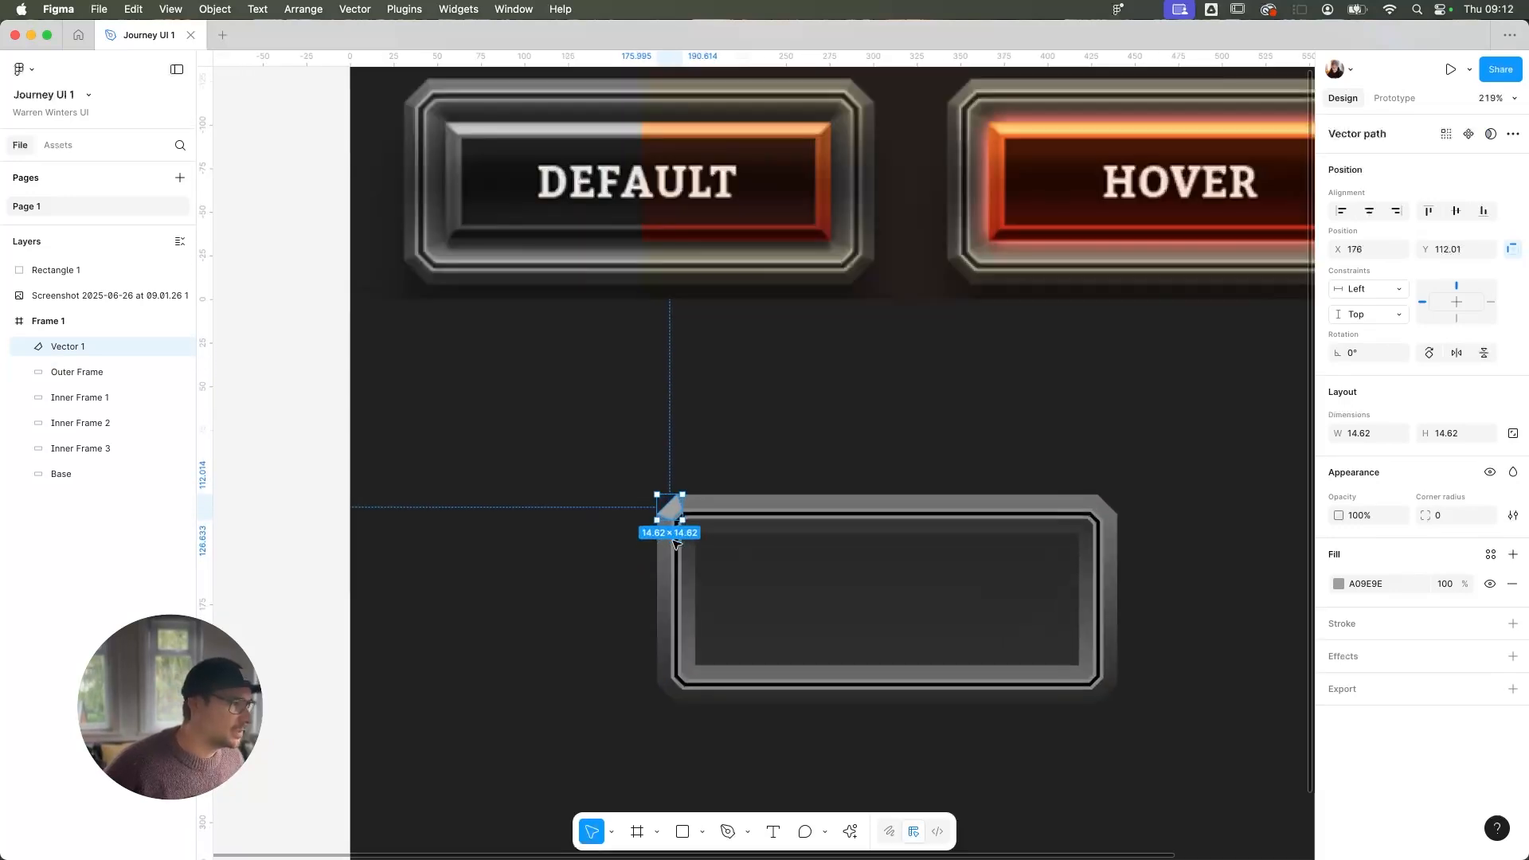
{"action": "left_click", "coordinate": [1339, 584]}
{"action": "left_click", "coordinate": [1147, 721]}
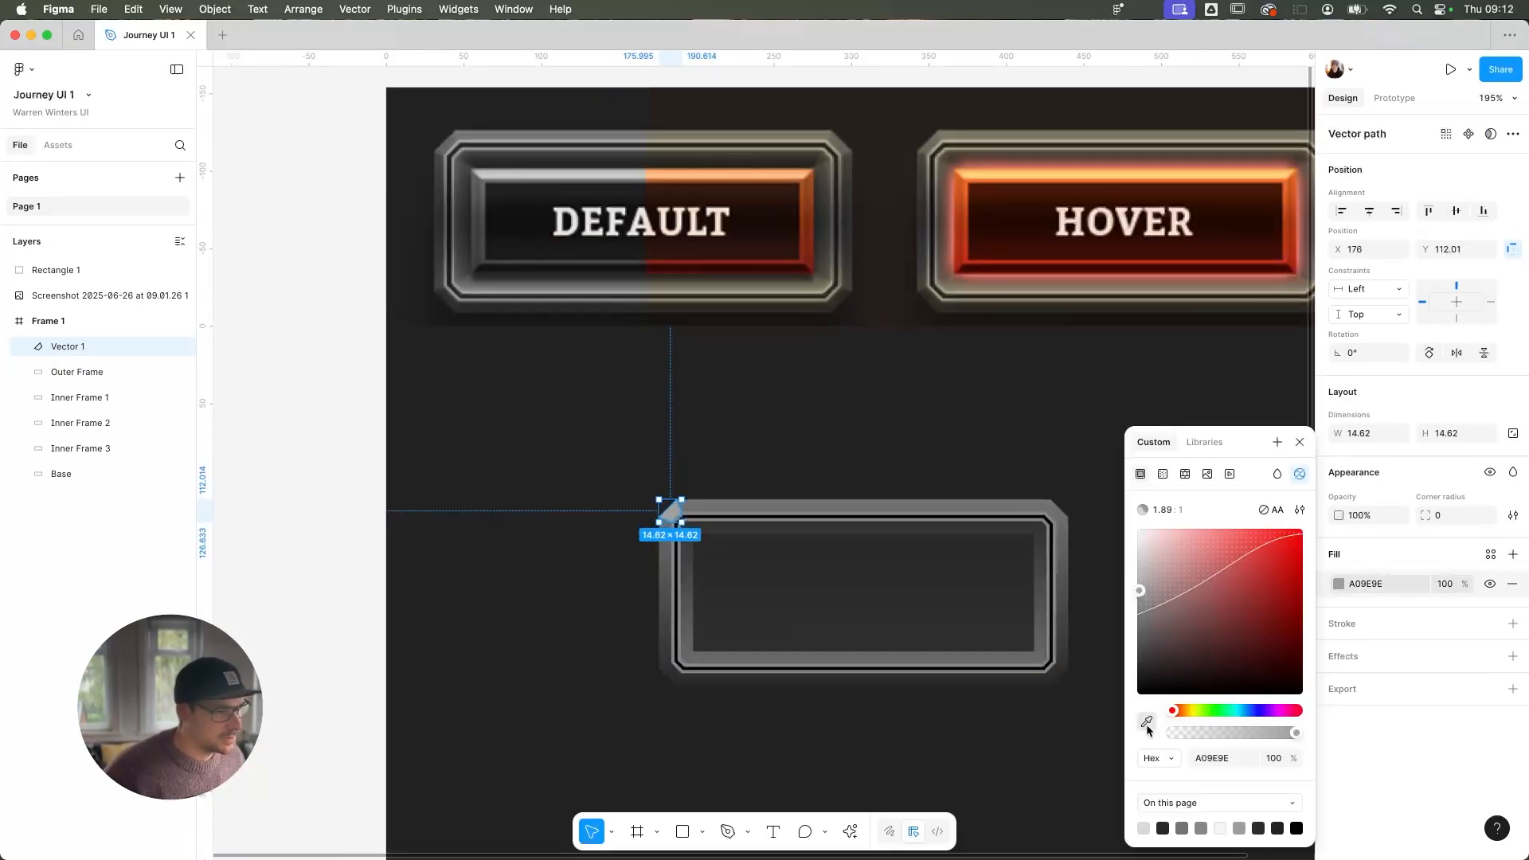
{"action": "left_click", "coordinate": [459, 136]}
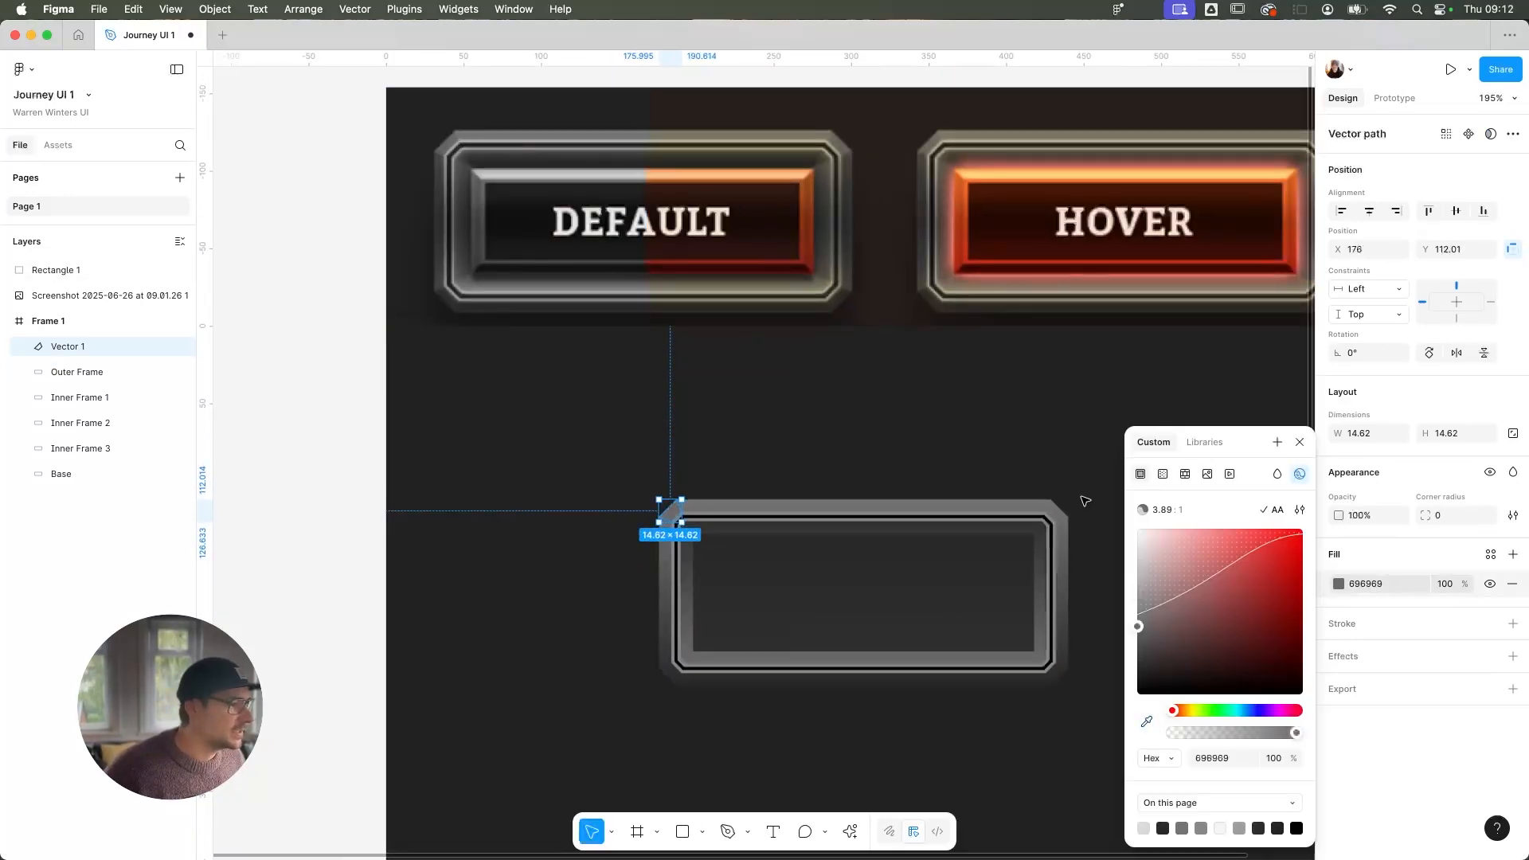
{"action": "left_click", "coordinate": [1300, 442]}
{"action": "left_click", "coordinate": [1033, 448]}
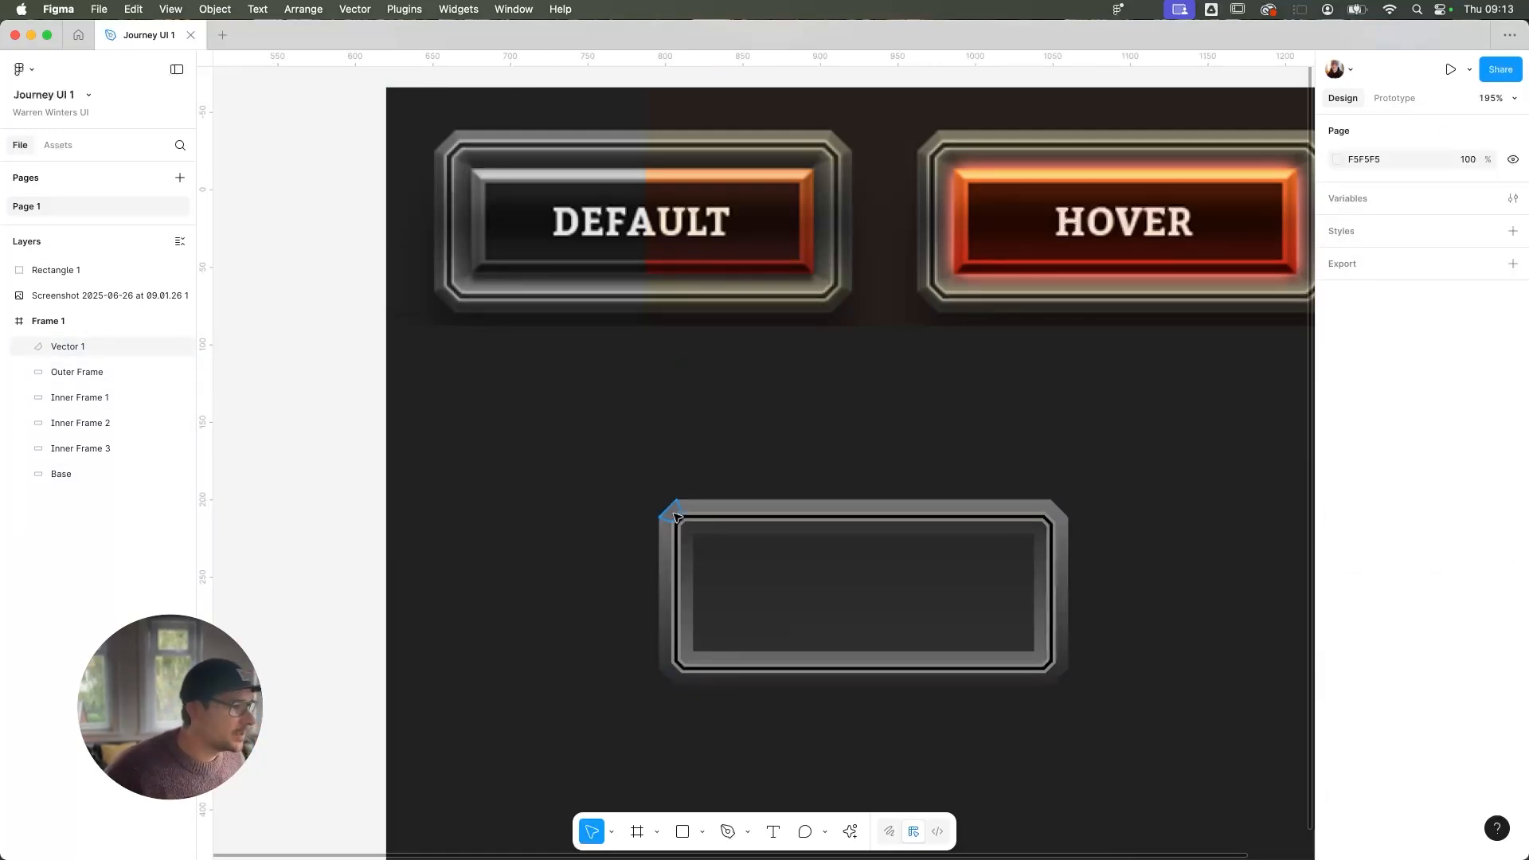
Set the fill of the corner shape on the outer frame's upper-left chamfer to 757575
{"action": "left_click", "coordinate": [673, 516]}
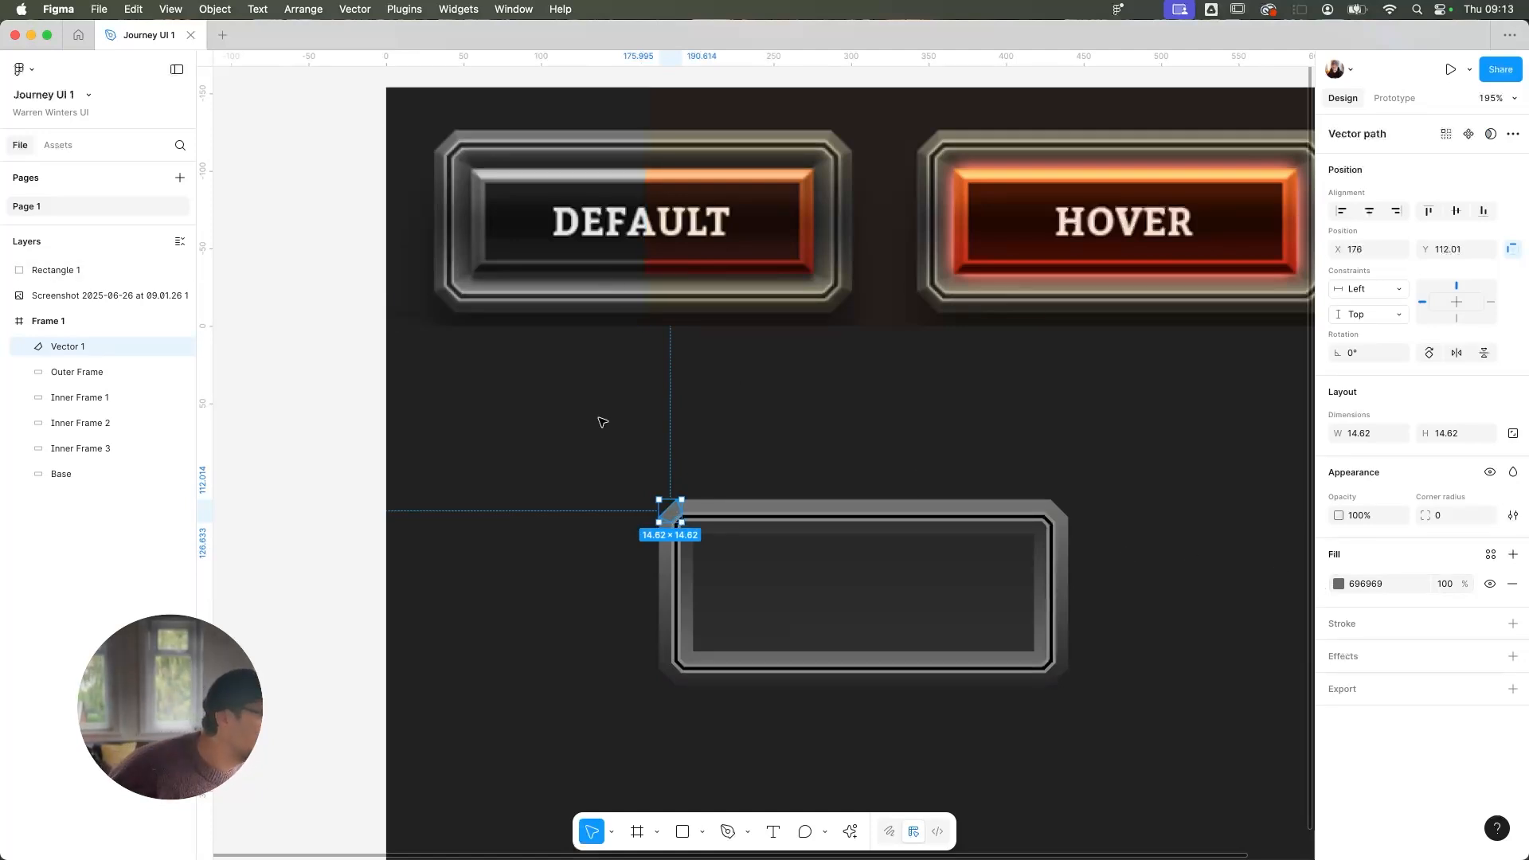
{"action": "left_click", "coordinate": [1338, 584]}
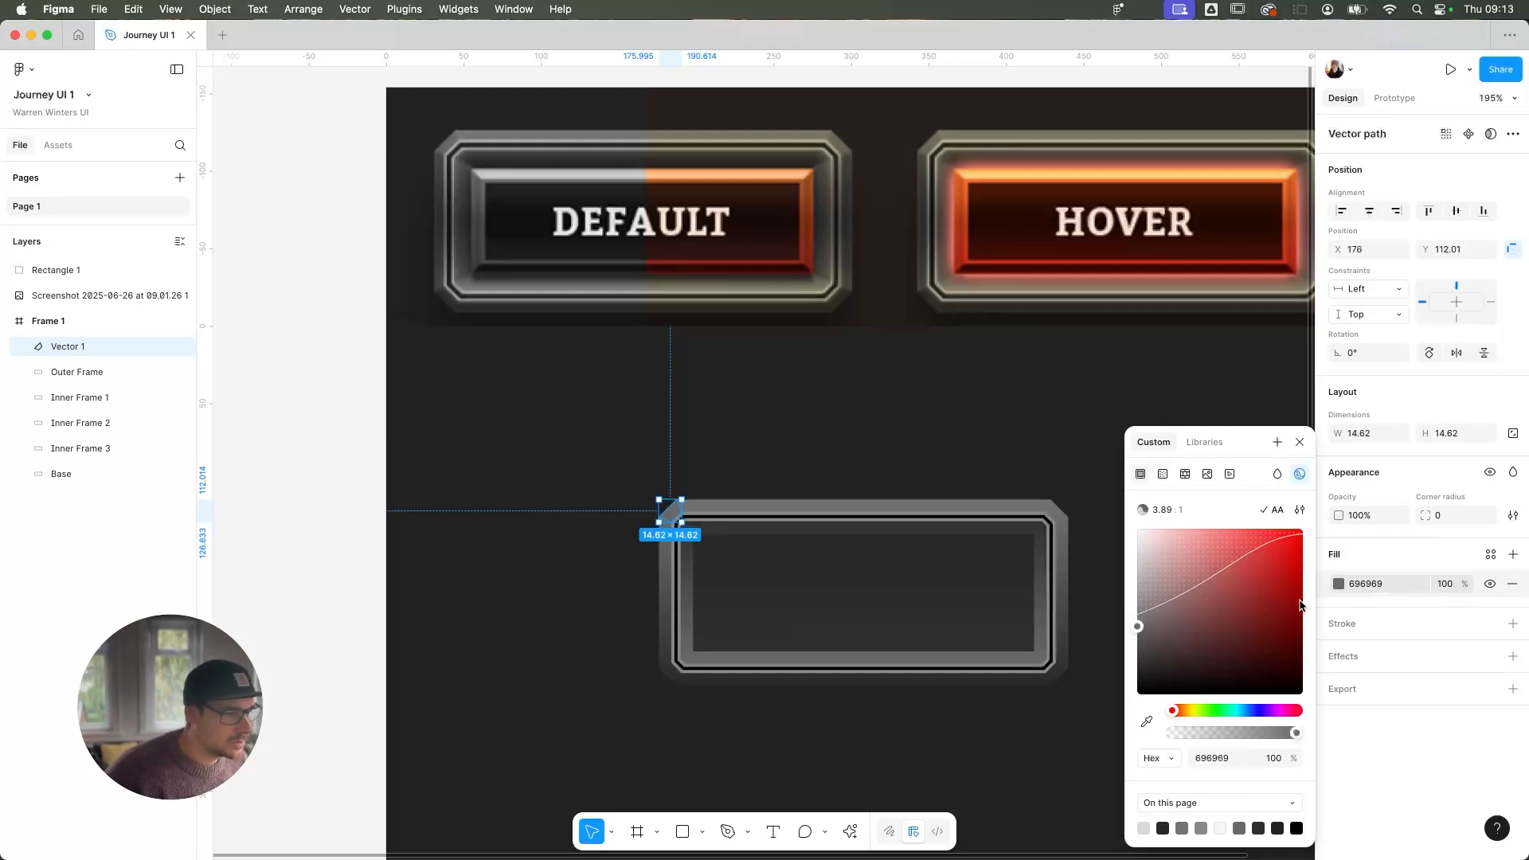
{"action": "left_click_drag", "start_coordinate": [1141, 629], "coordinate": [1135, 630]}
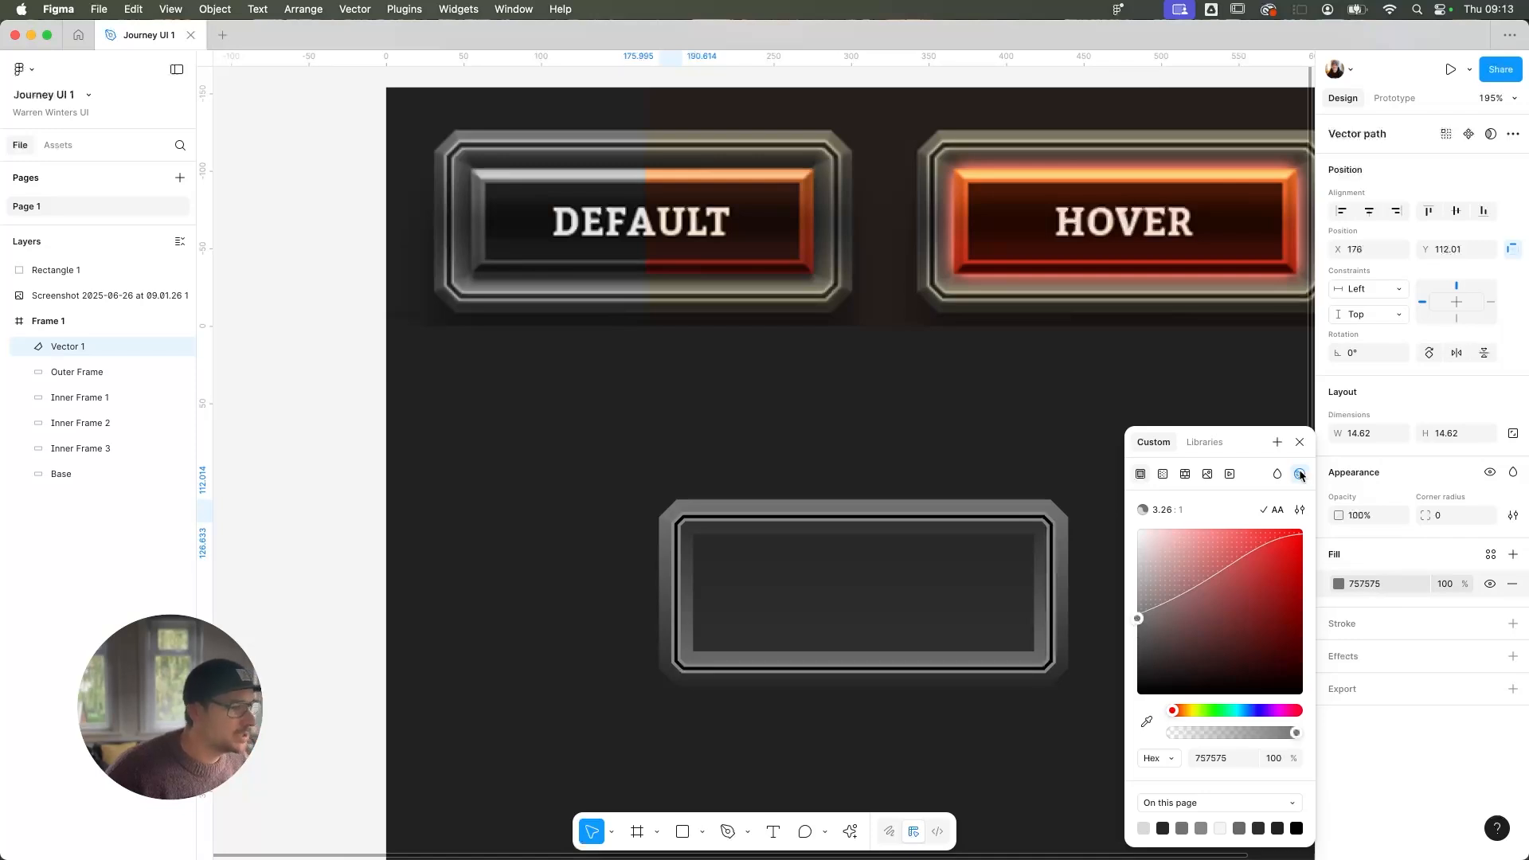
{"action": "left_click", "coordinate": [1299, 442]}
{"action": "left_click", "coordinate": [447, 428]}
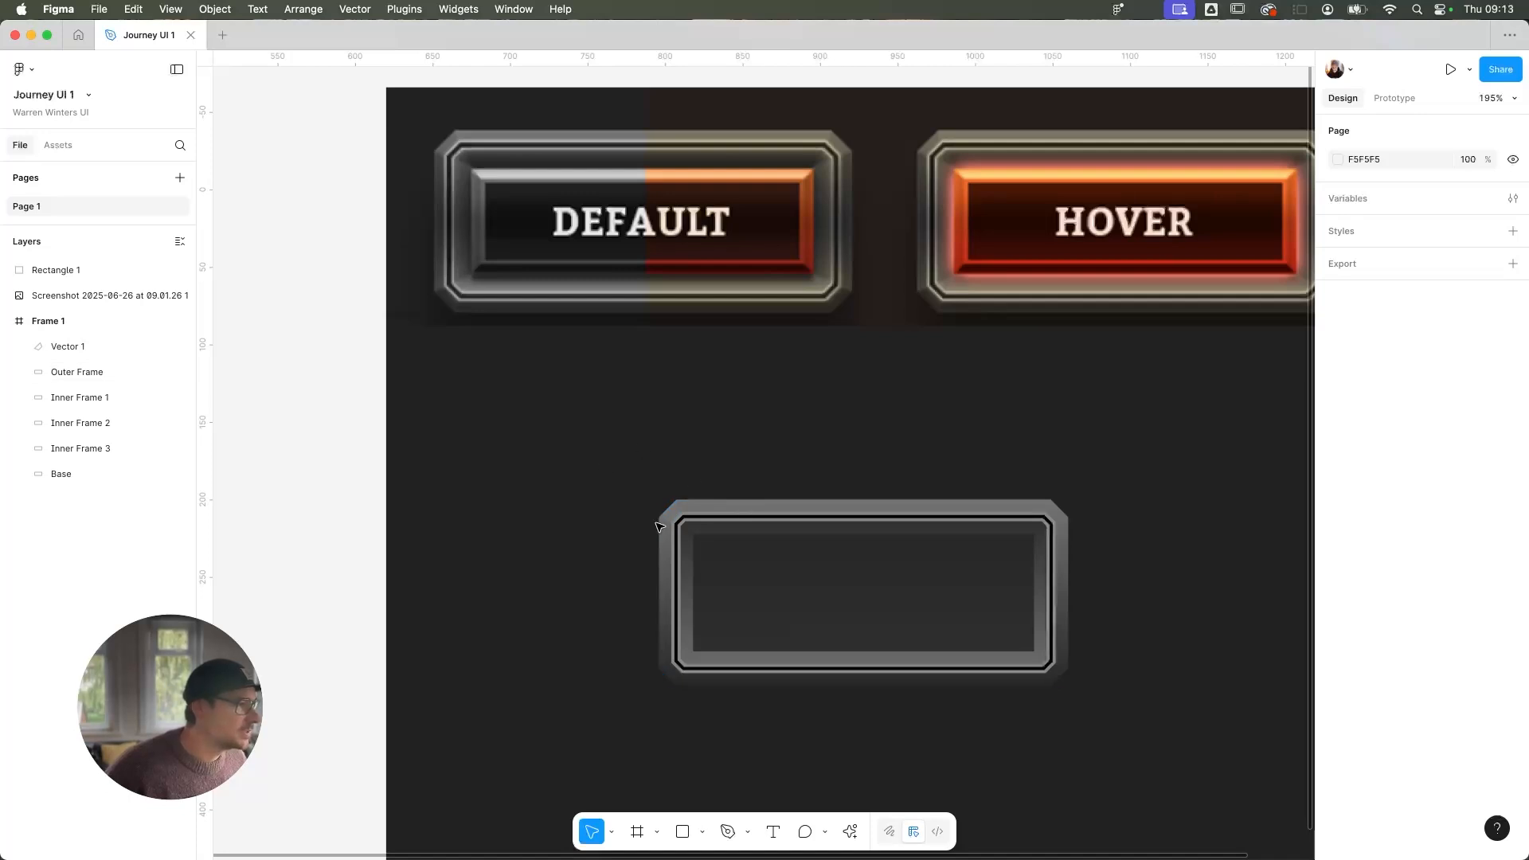
Rename the corner shape Vector 1 as TL Bevel Outer
{"action": "left_click", "coordinate": [670, 510]}
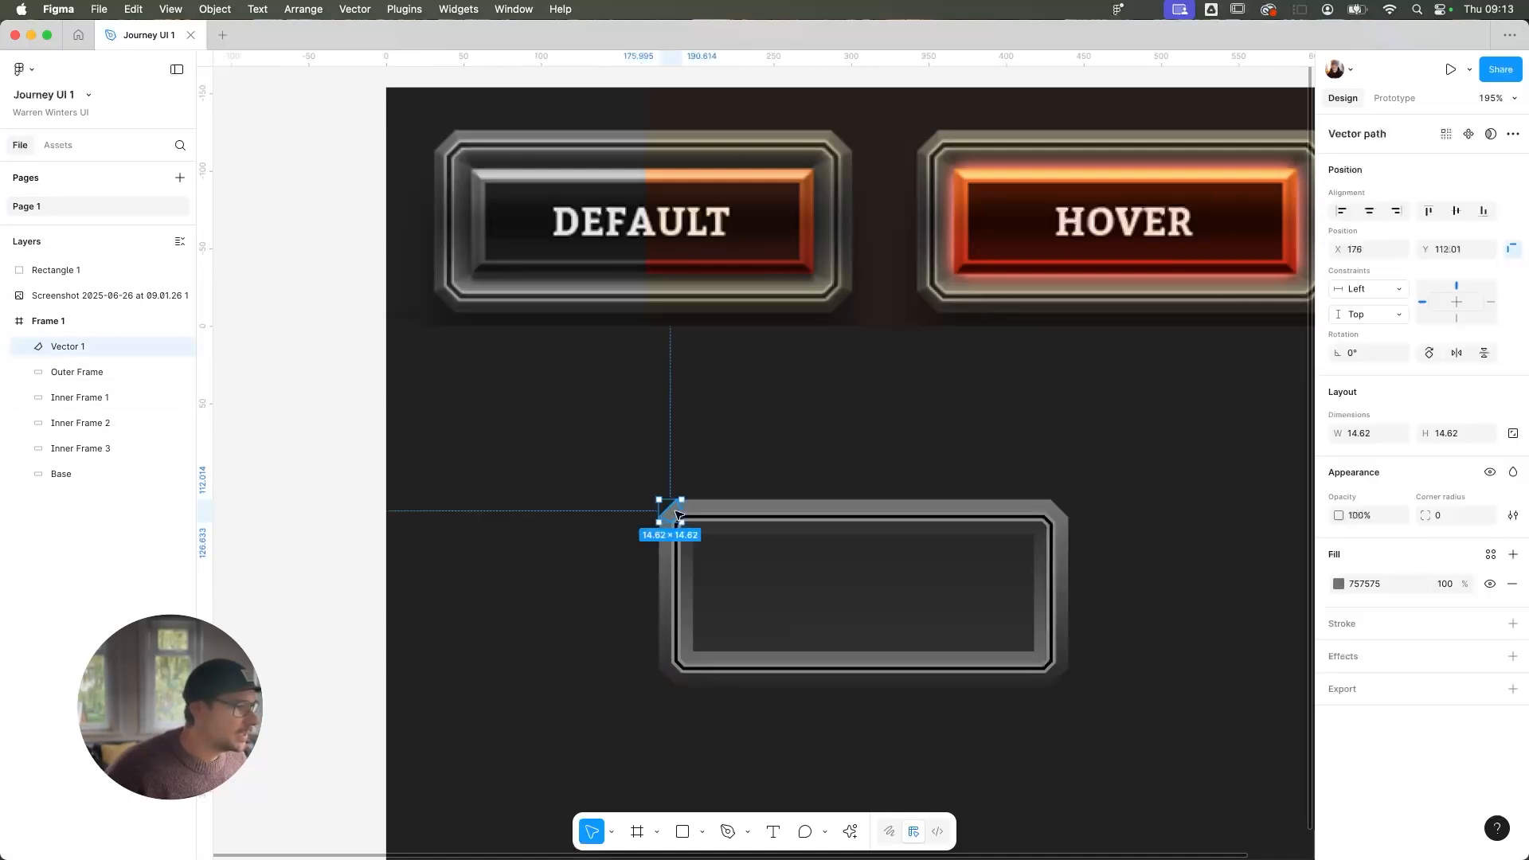
{"action": "double_click", "coordinate": [79, 348]}
{"action": "type", "text": "TL"}
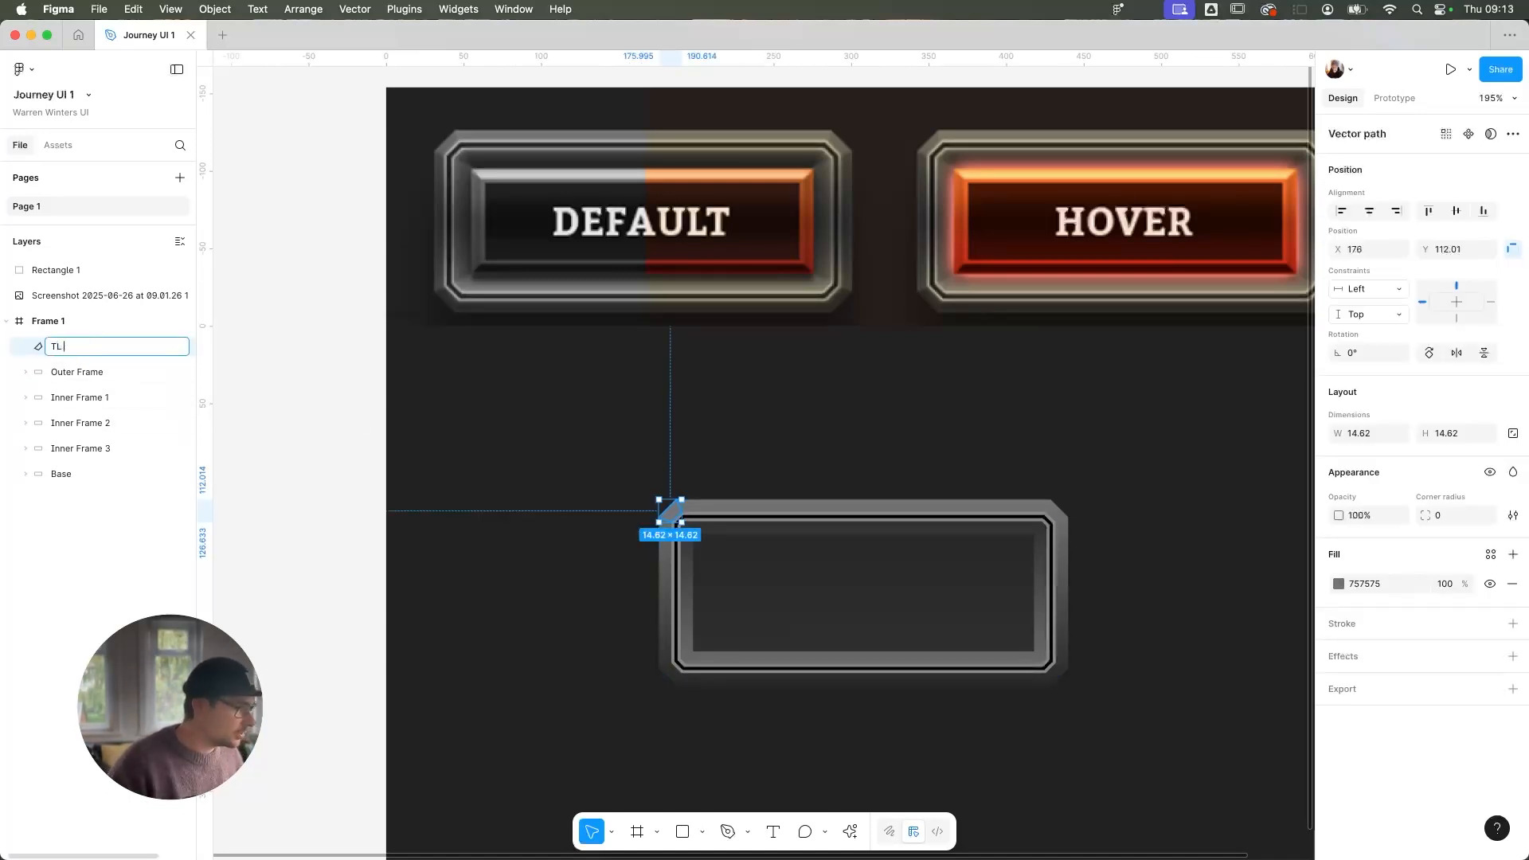
{"action": "type", "text": " Bevel Oute"}
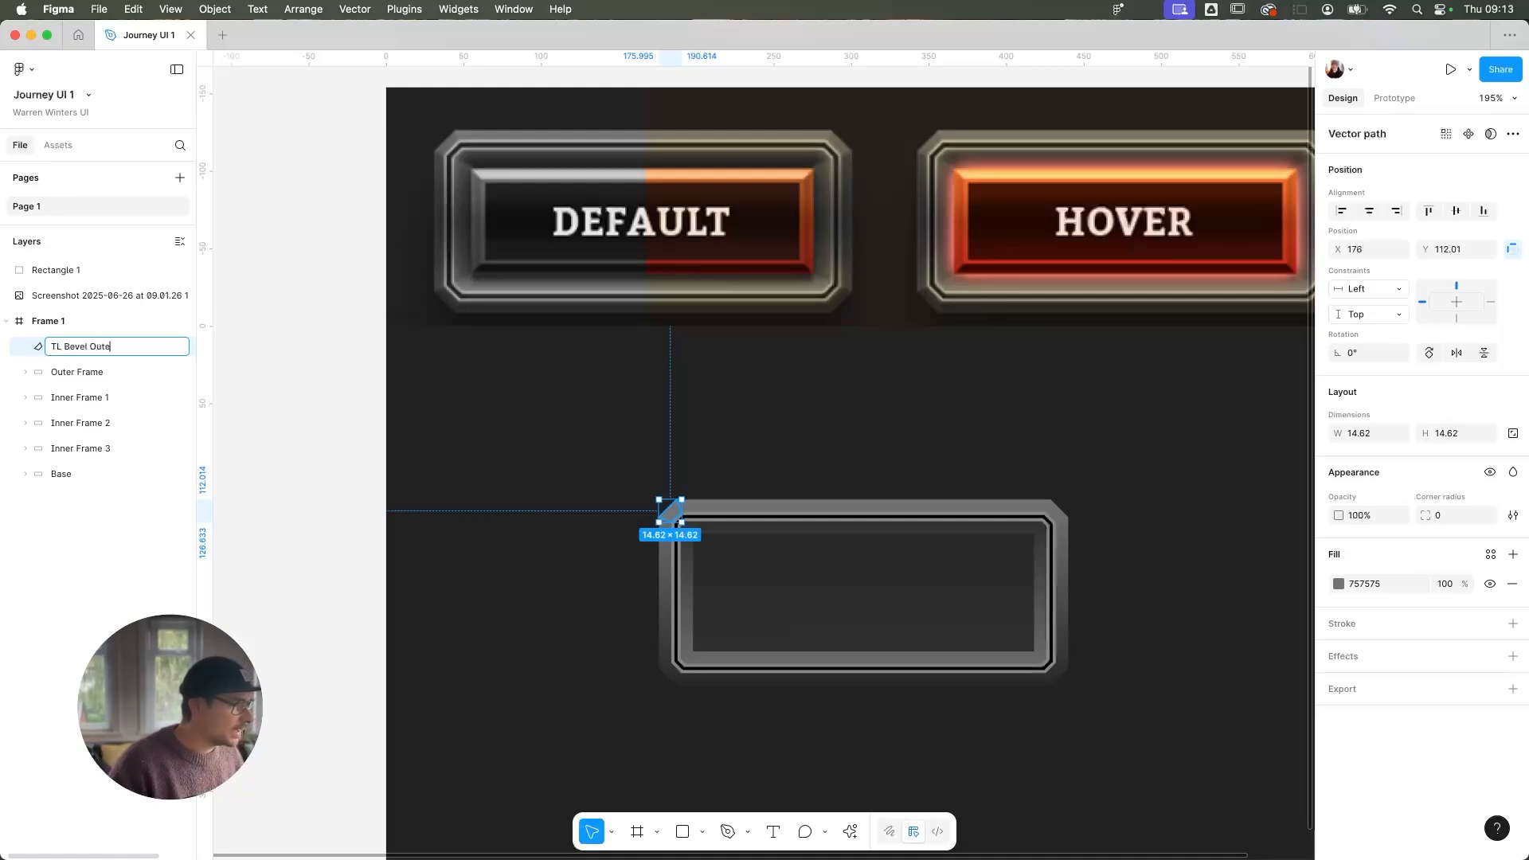
{"action": "type", "text": "r"}
{"action": "key", "text": "Return"}
Duplicate the TL Bevel Outer shape in place
{"action": "key", "text": "super+d"}
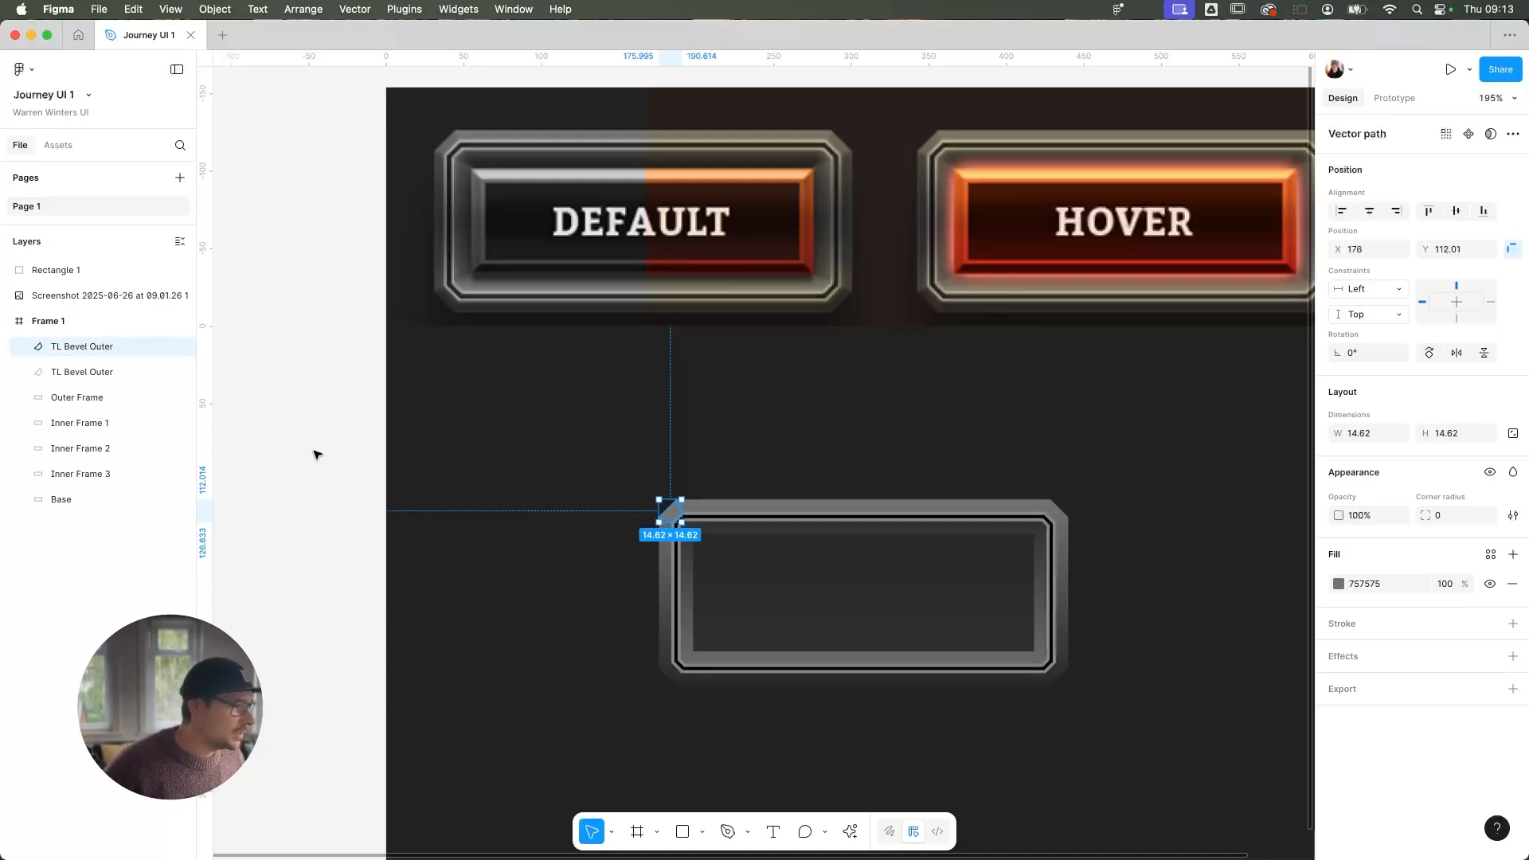
{"action": "right_click", "coordinate": [104, 348]}
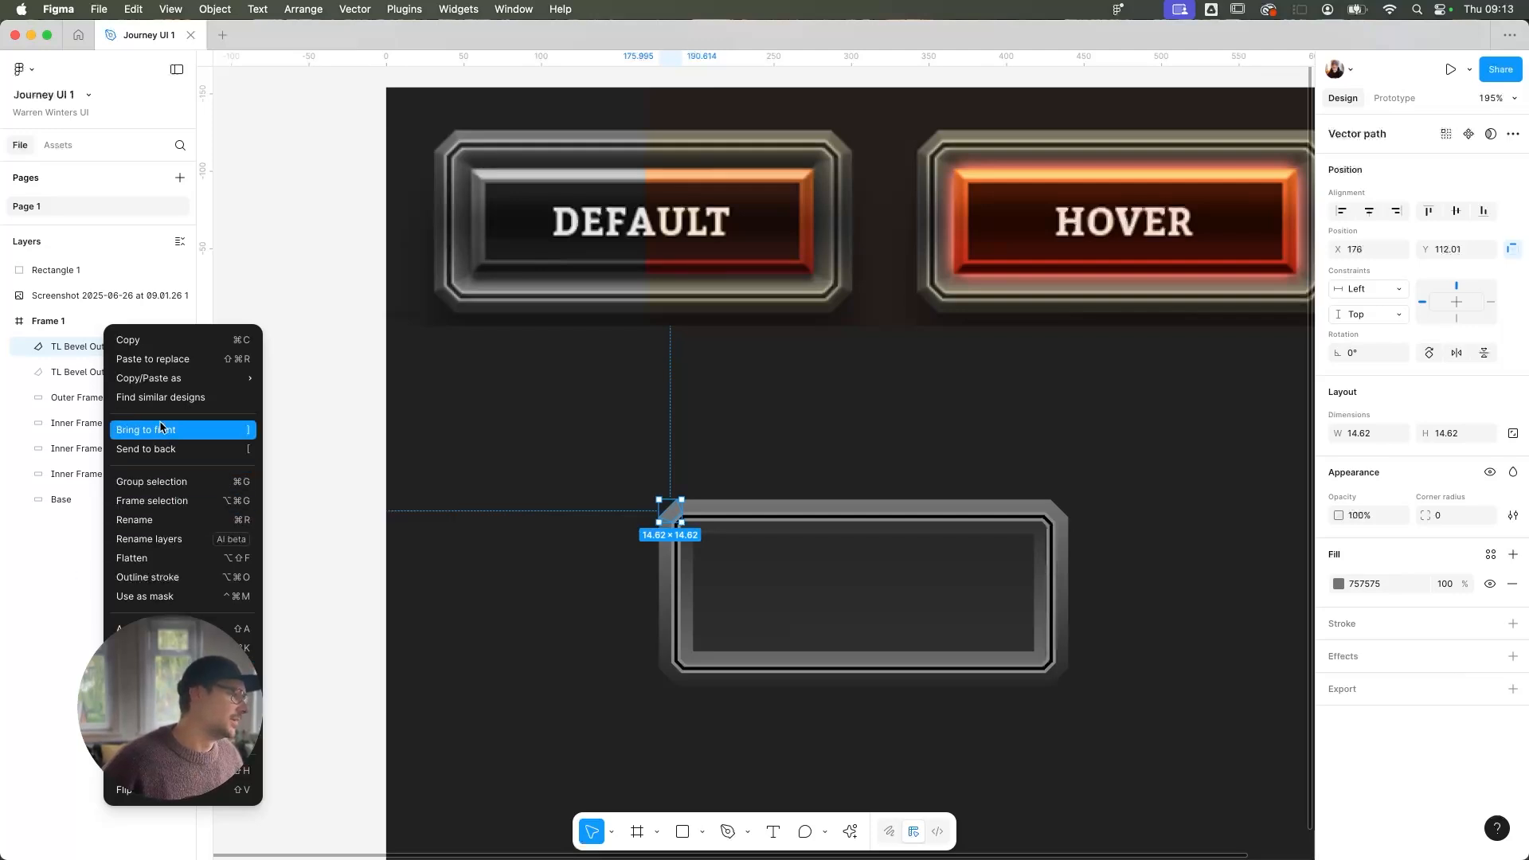
{"action": "left_click", "coordinate": [81, 361]}
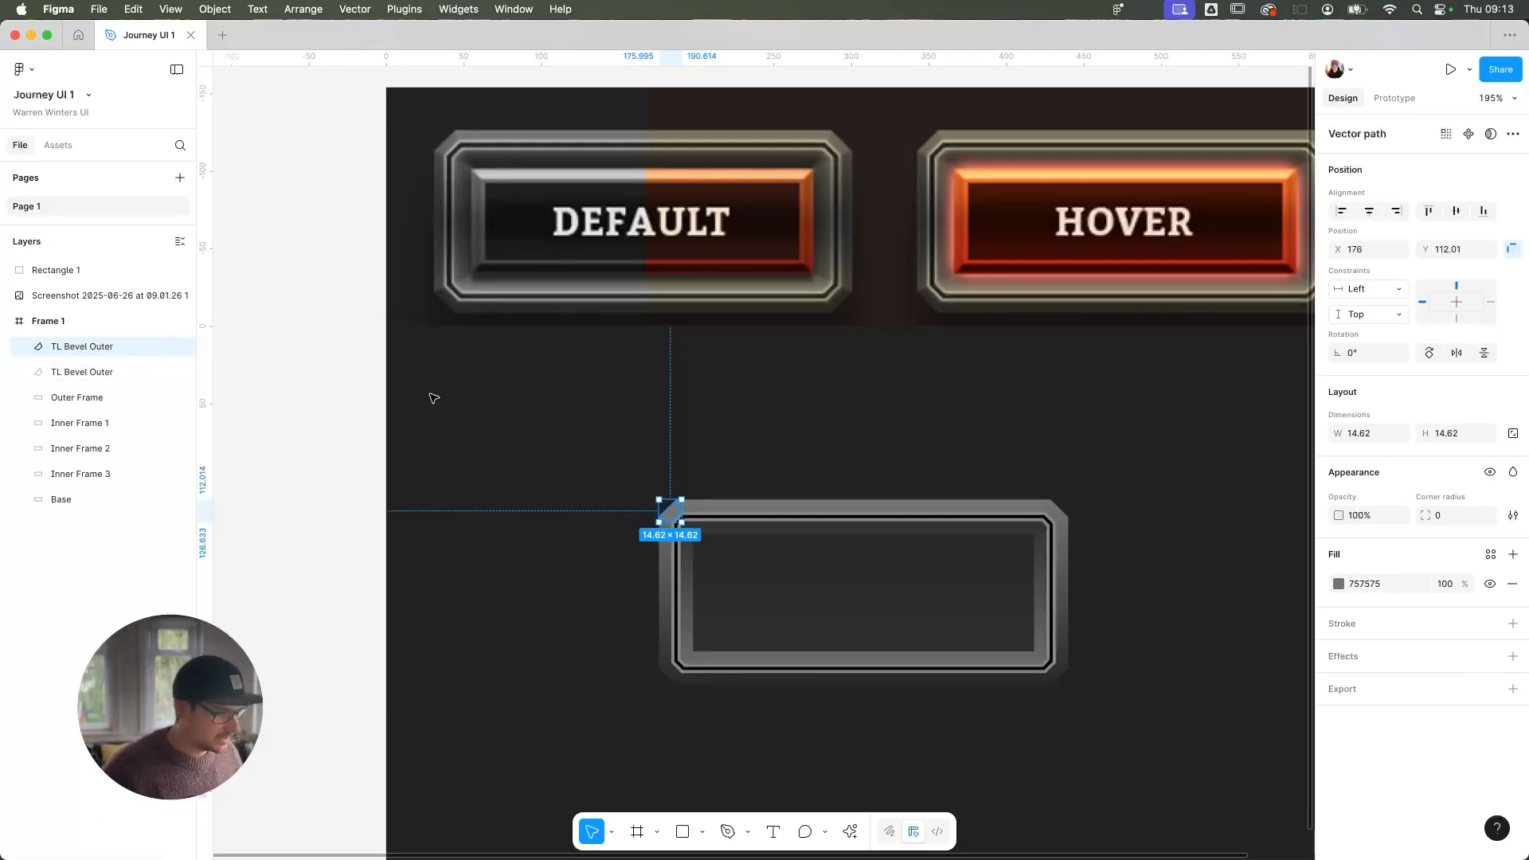
Flip the duplicated bevel shape horizontally onto the outer frame's upper-right chamfer and rename it TR Bevel Outer
{"action": "key", "text": "shift+h"}
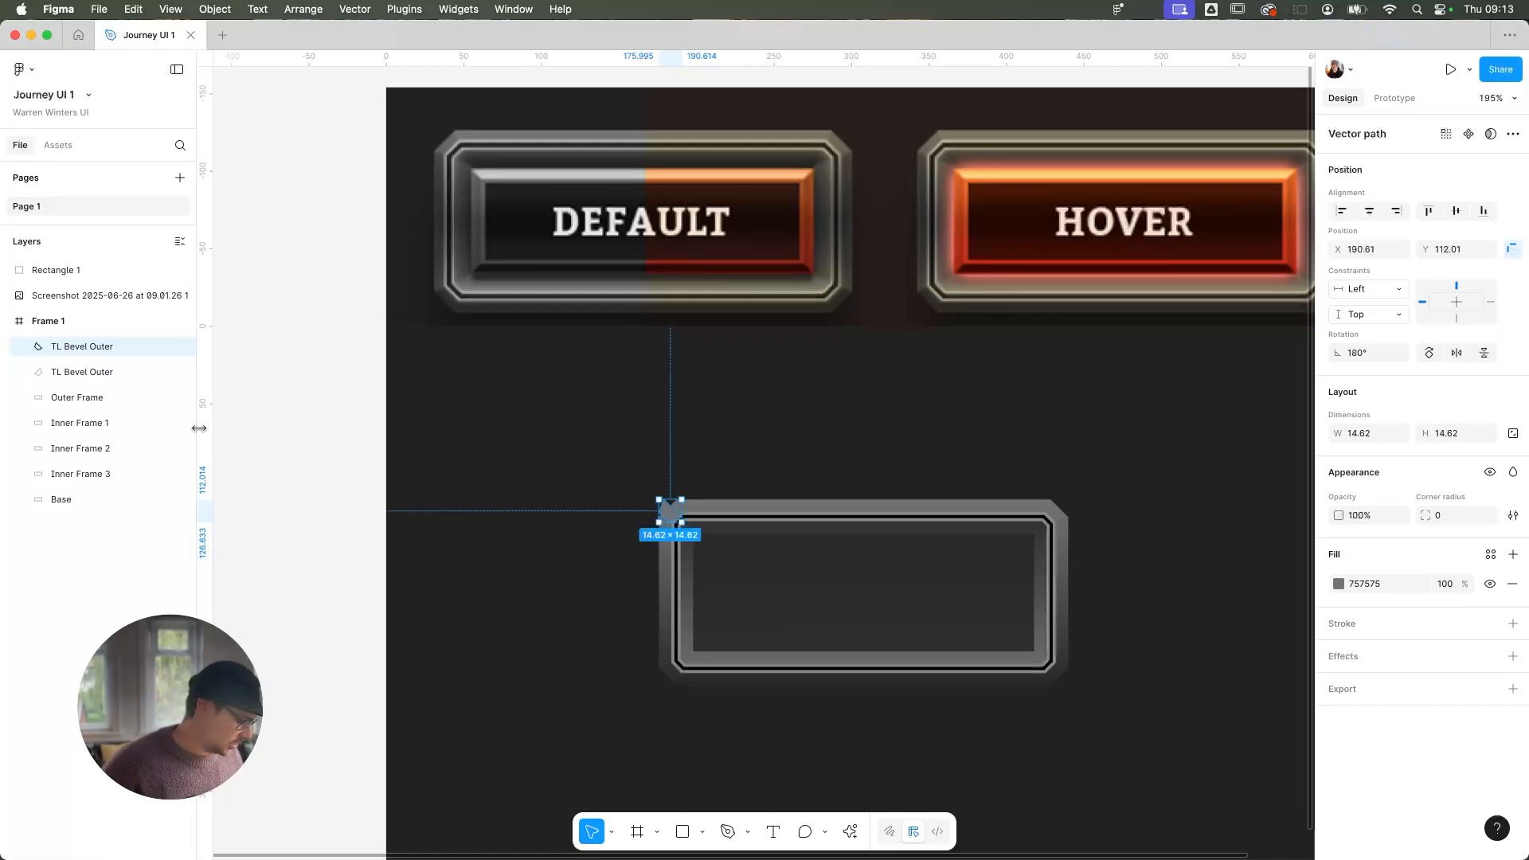
{"action": "left_click_drag", "start_coordinate": [670, 511], "coordinate": [1062, 520]}
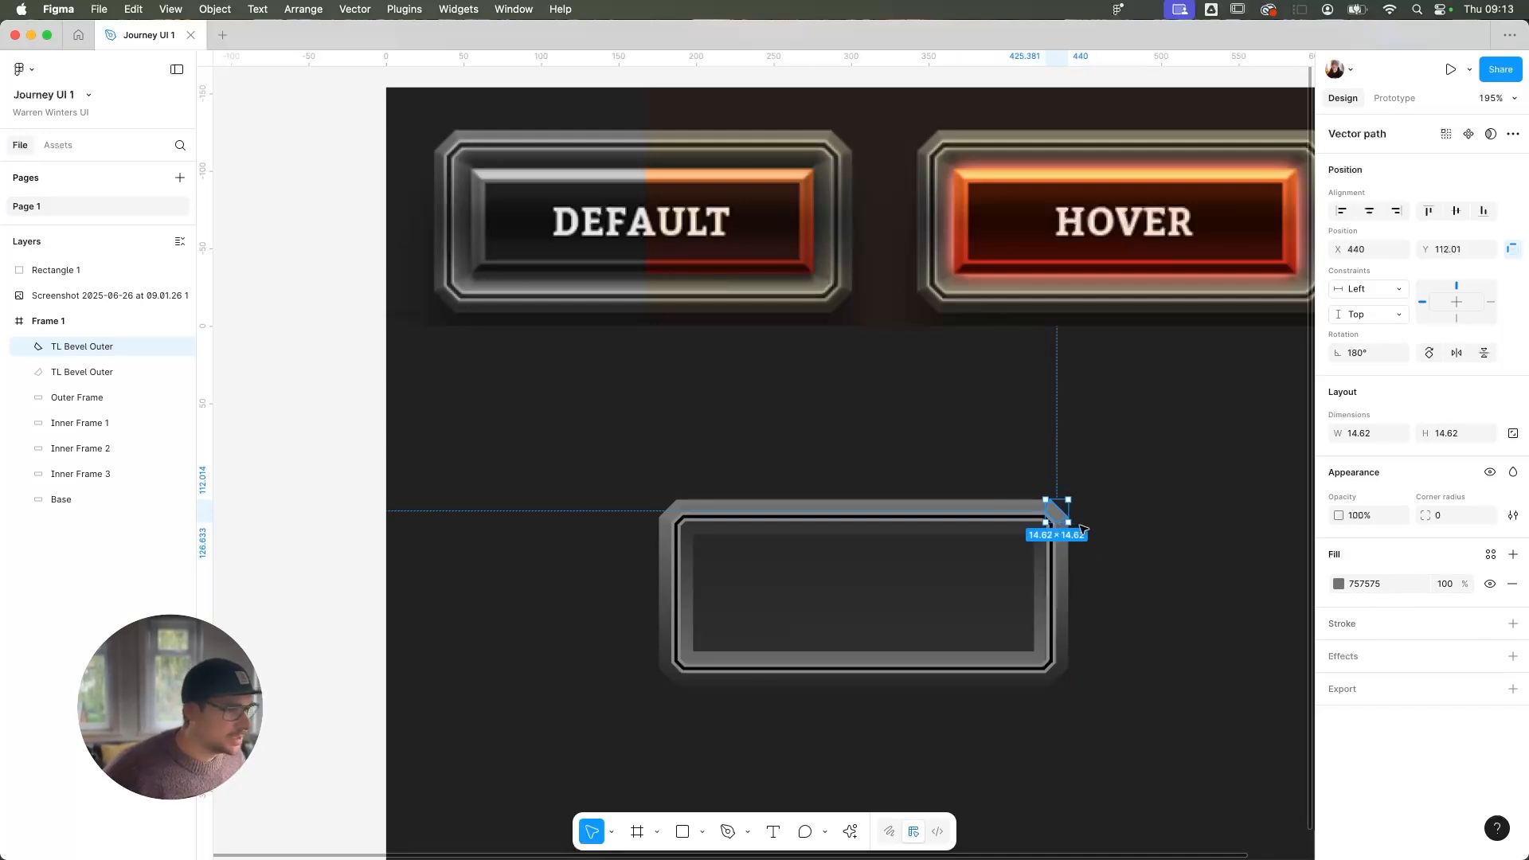
{"action": "double_click", "coordinate": [52, 348]}
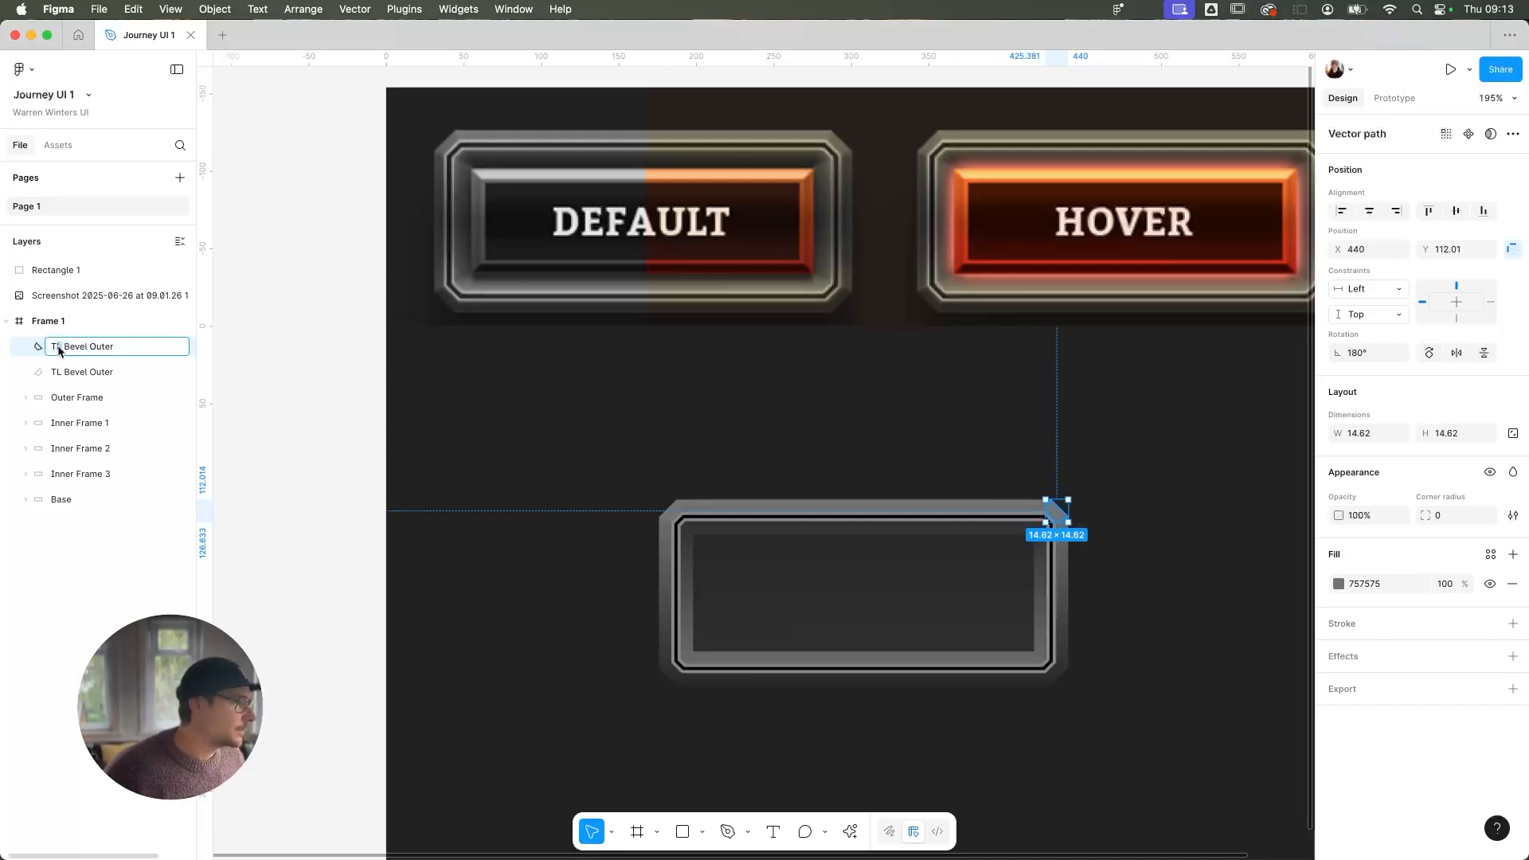
{"action": "left_click", "coordinate": [53, 347]}
{"action": "type", "text": "R"}
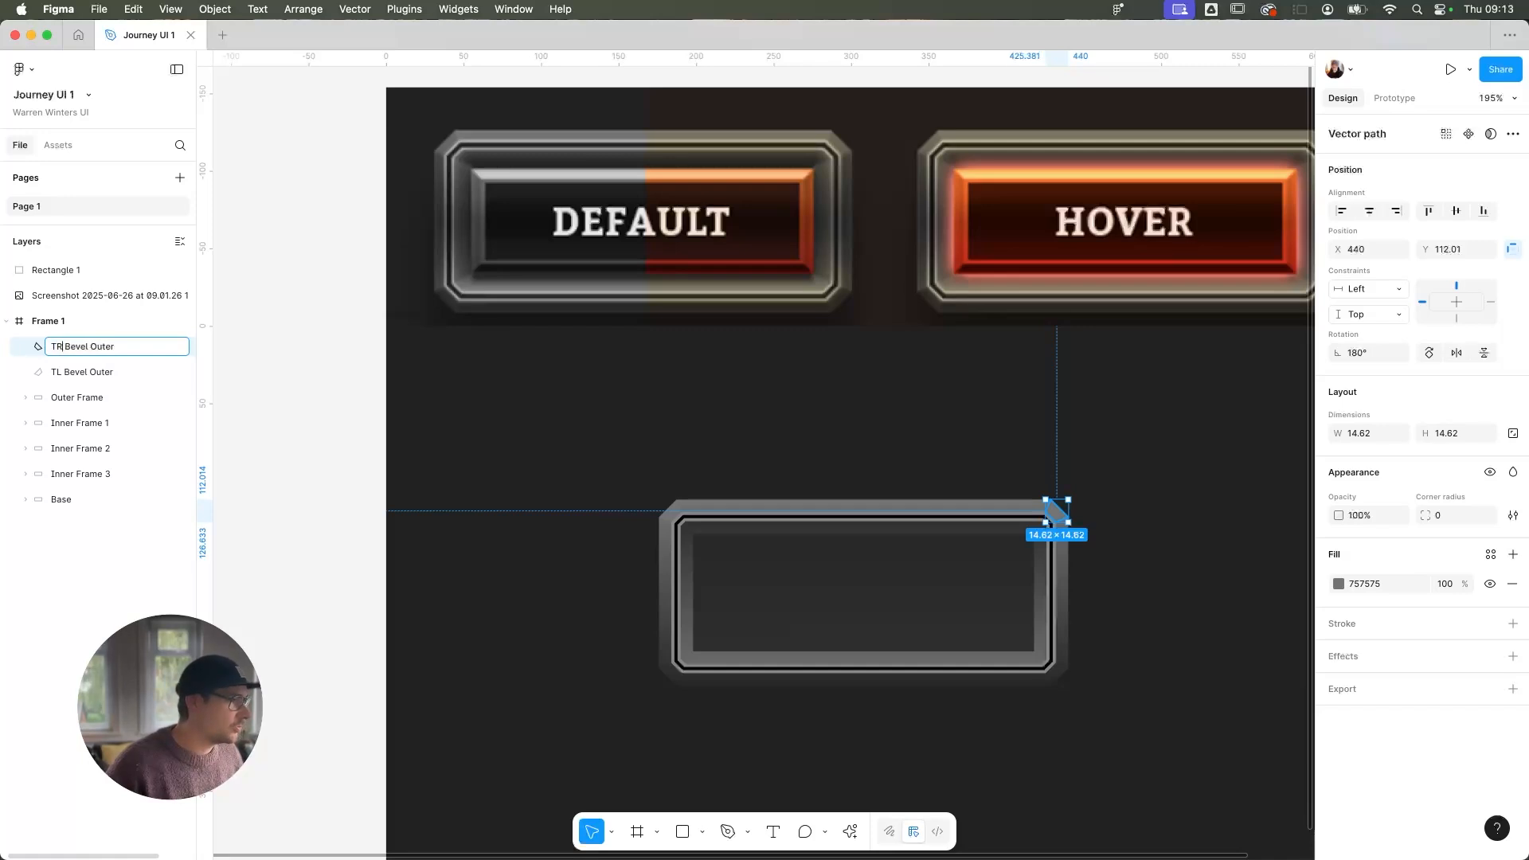
{"action": "key", "text": "Return"}
Place vertically flipped duplicates of the TL and TR Bevel Outer shapes on the outer frame's two lower chamfers
{"action": "left_click", "coordinate": [83, 372], "text": "shift"}
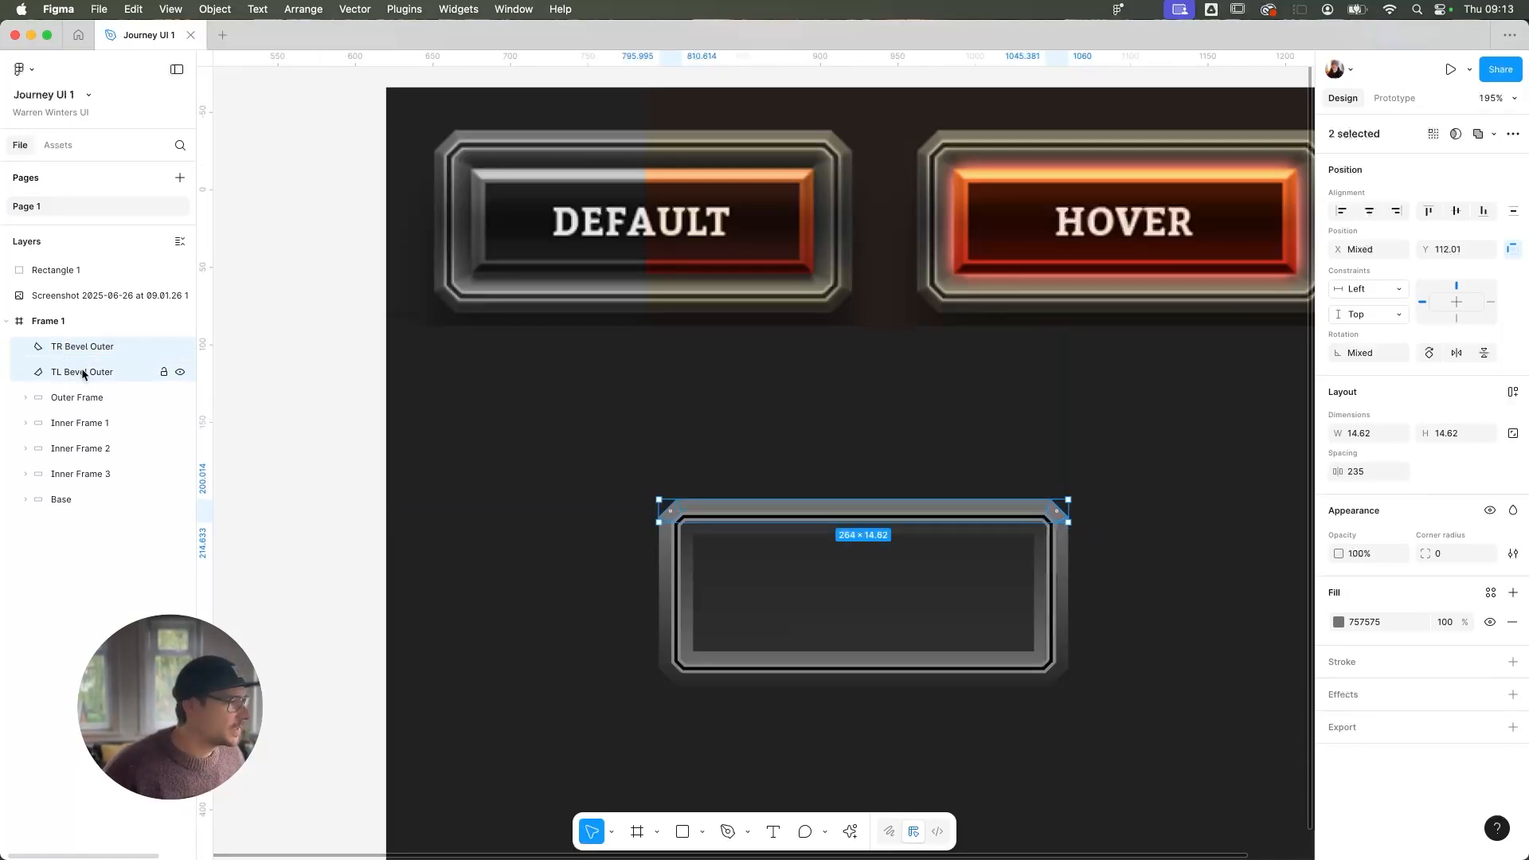
{"action": "key", "text": "super+d"}
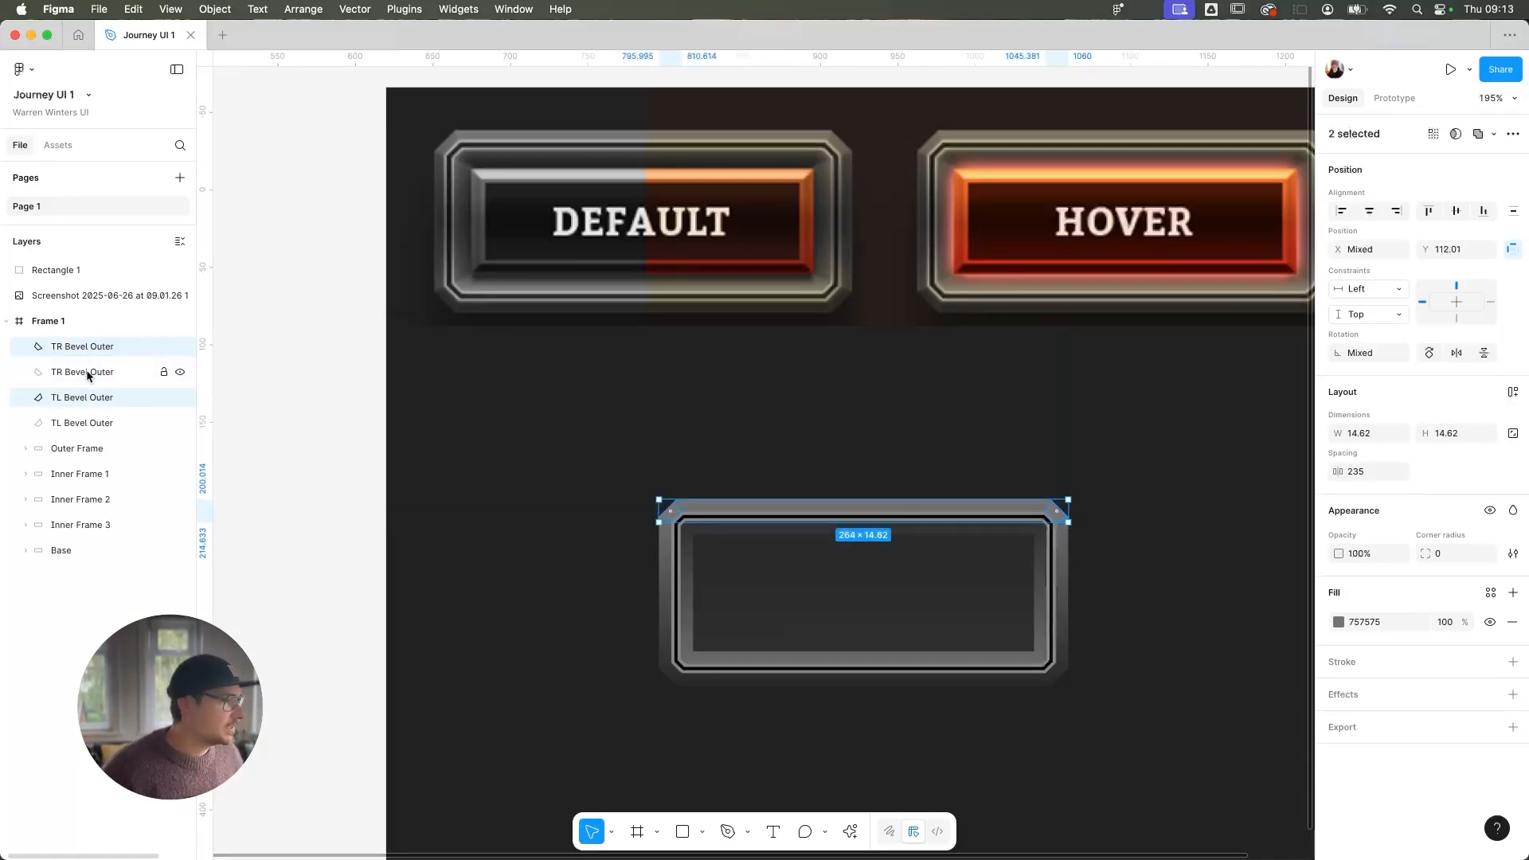
{"action": "left_click_drag", "start_coordinate": [87, 400], "coordinate": [99, 377]}
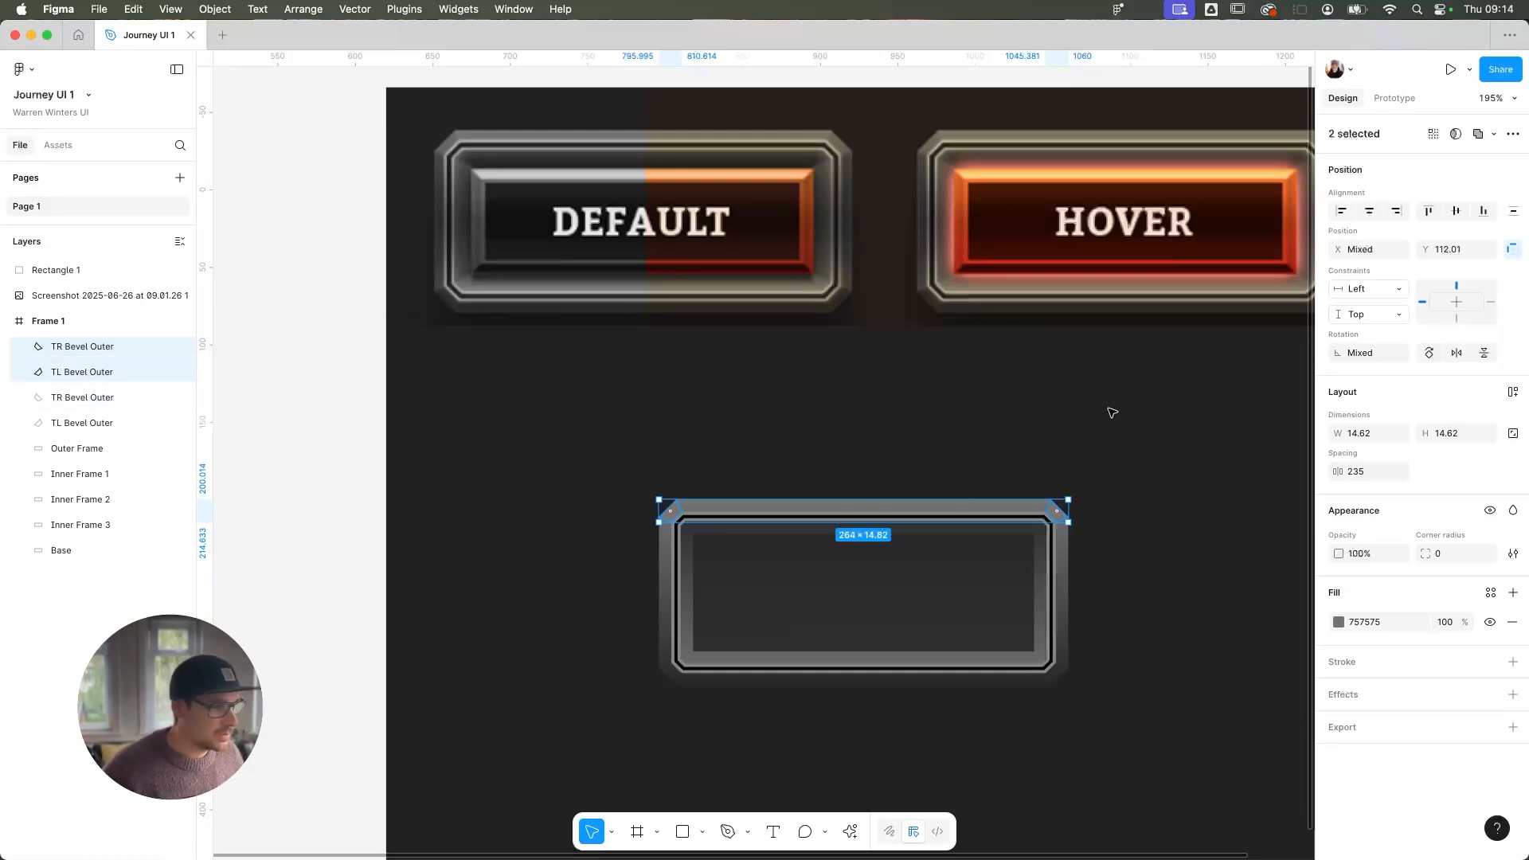
{"action": "key", "text": "shift+v"}
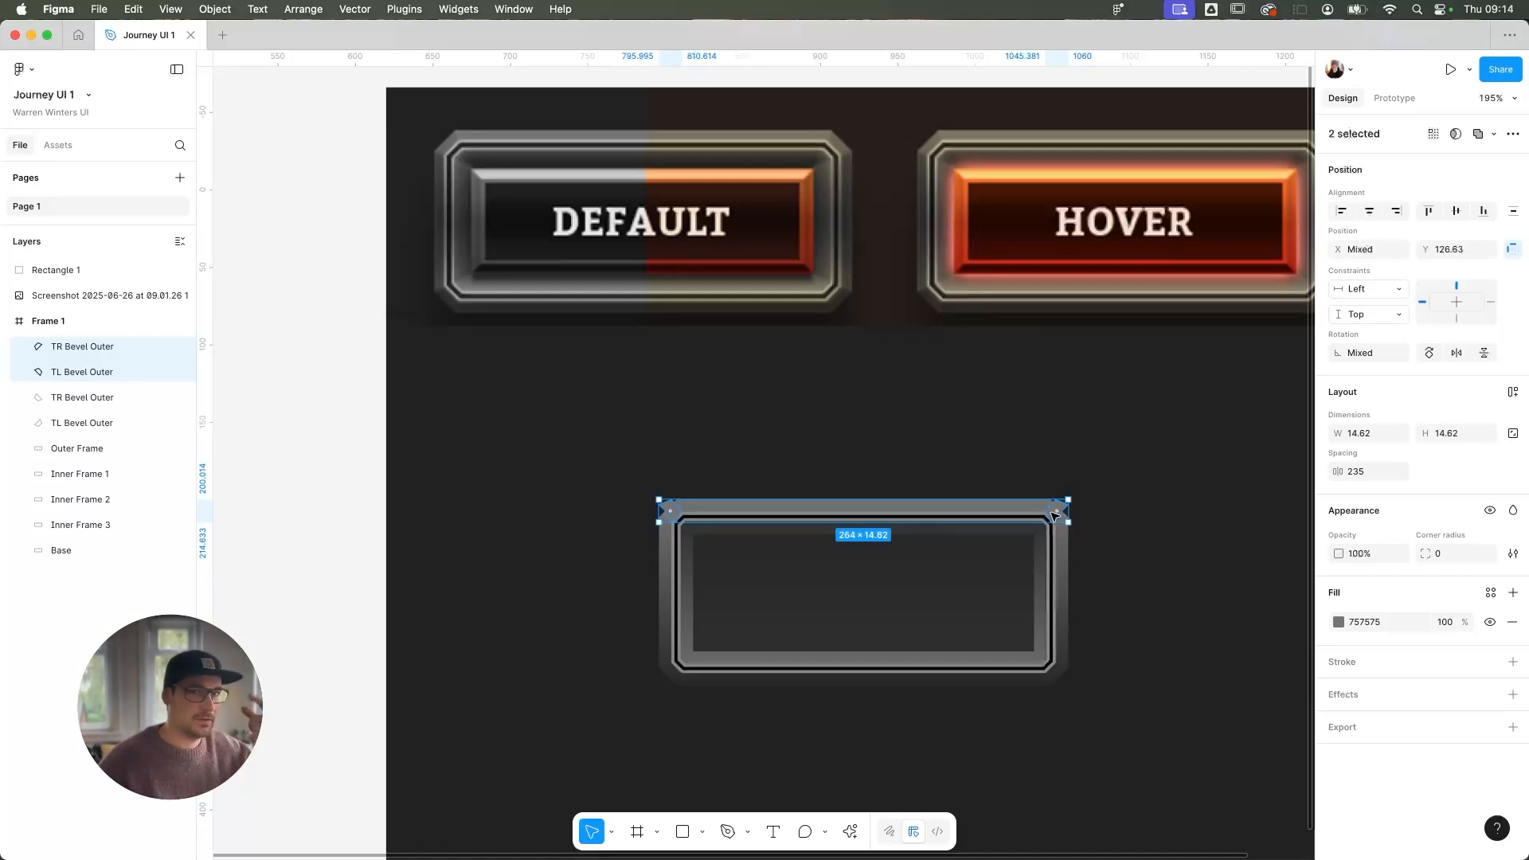
{"action": "left_click_drag", "start_coordinate": [1058, 521], "coordinate": [1059, 685]}
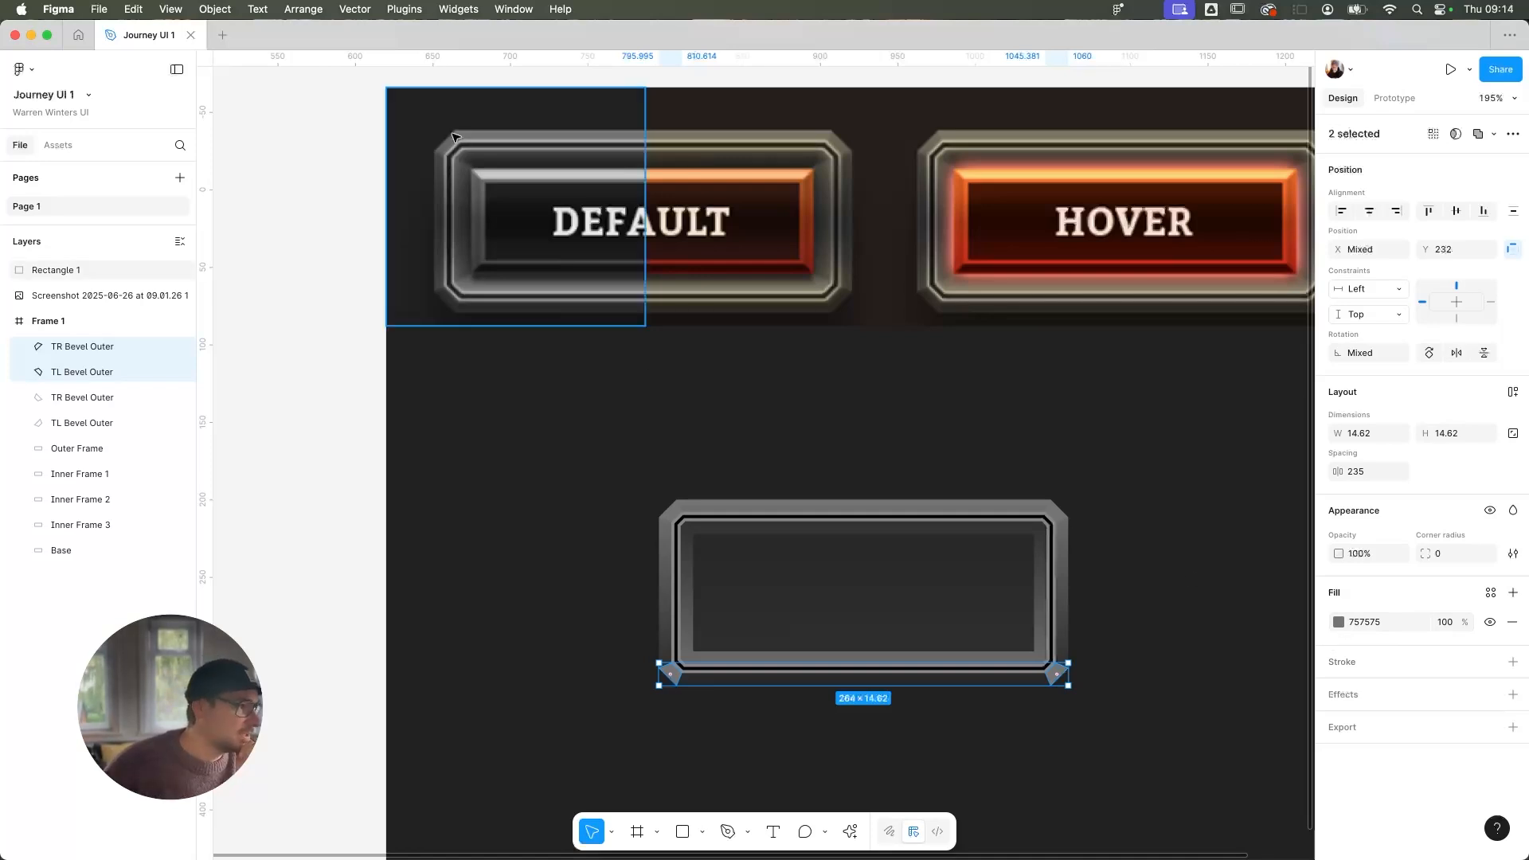
Set the fill of the two lower bevel shapes to 393939
{"action": "left_click", "coordinate": [1339, 622]}
{"action": "left_click_drag", "start_coordinate": [1137, 625], "coordinate": [1126, 664]}
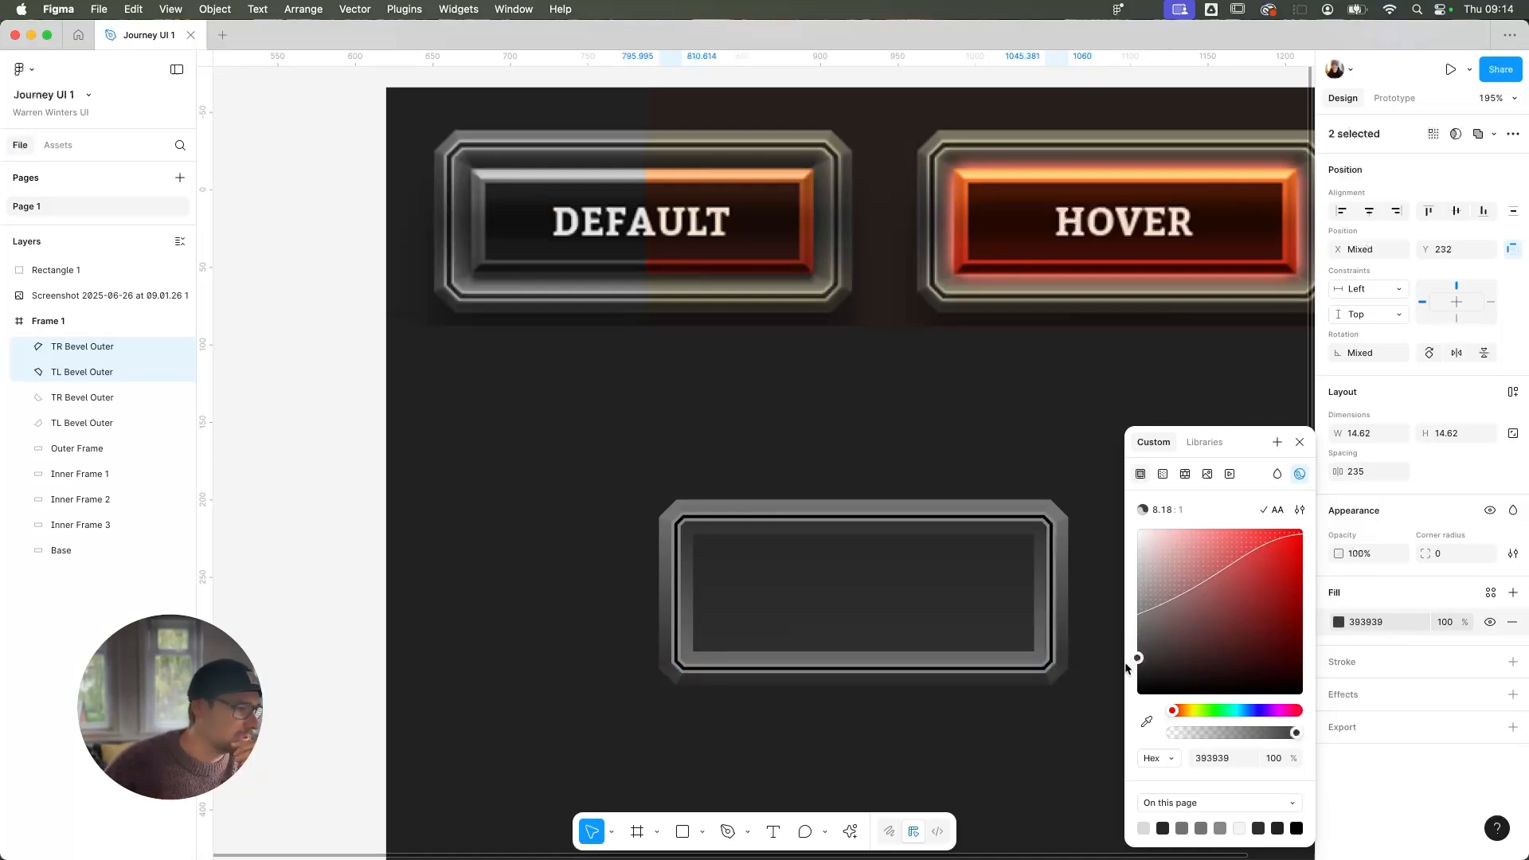
{"action": "left_click", "coordinate": [1300, 443]}
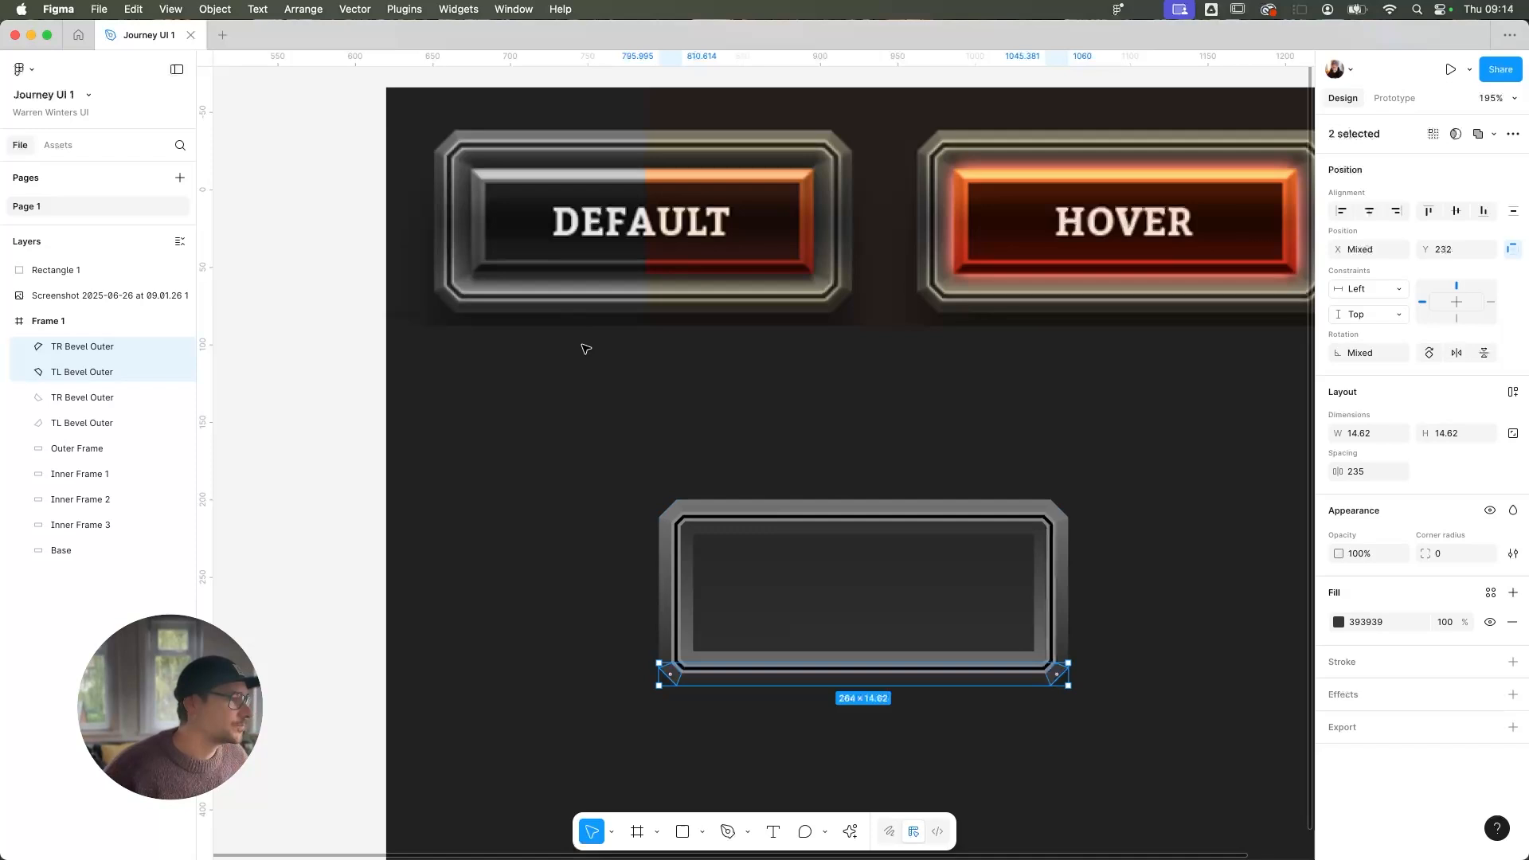
Rename the lower-right bevel shape BR Bevel Outer and the lower-left one BL Bevel Outer
{"action": "left_click", "coordinate": [75, 400]}
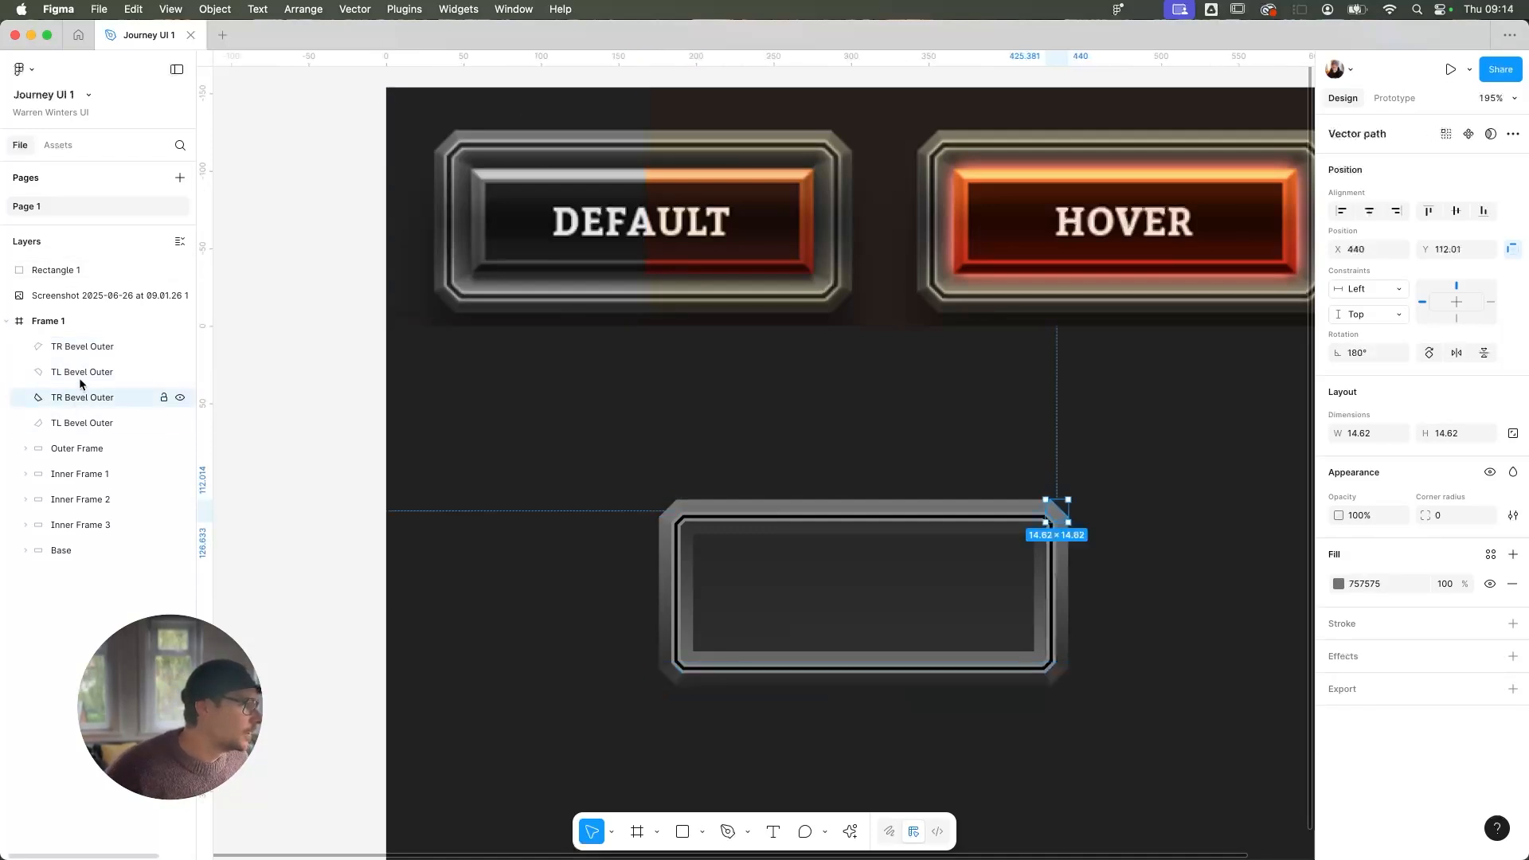
{"action": "left_click", "coordinate": [80, 373]}
{"action": "double_click", "coordinate": [64, 348]}
{"action": "left_click", "coordinate": [62, 349]}
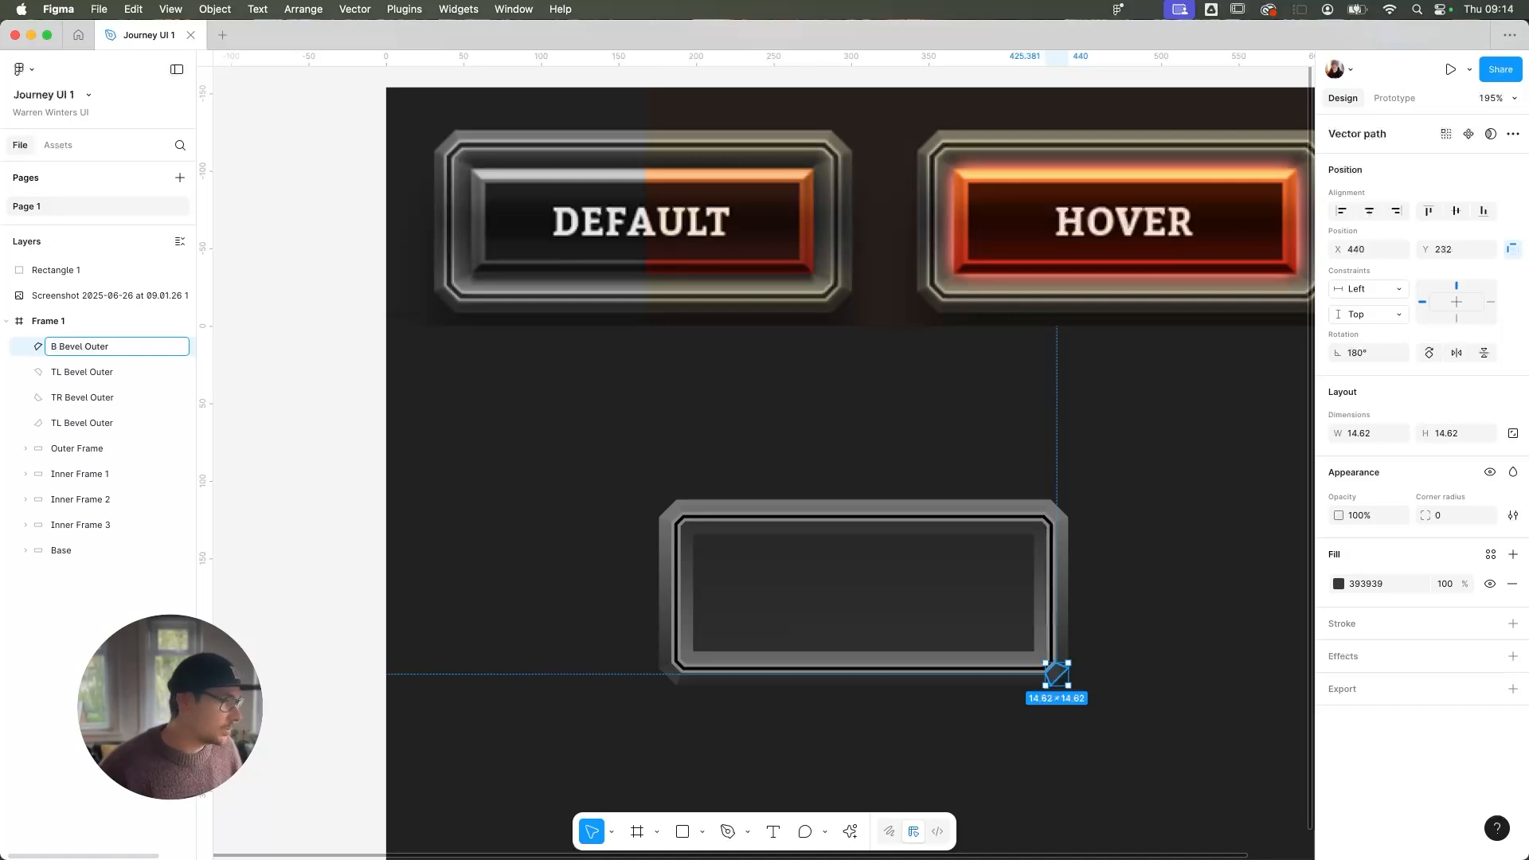
{"action": "type", "text": "BR"}
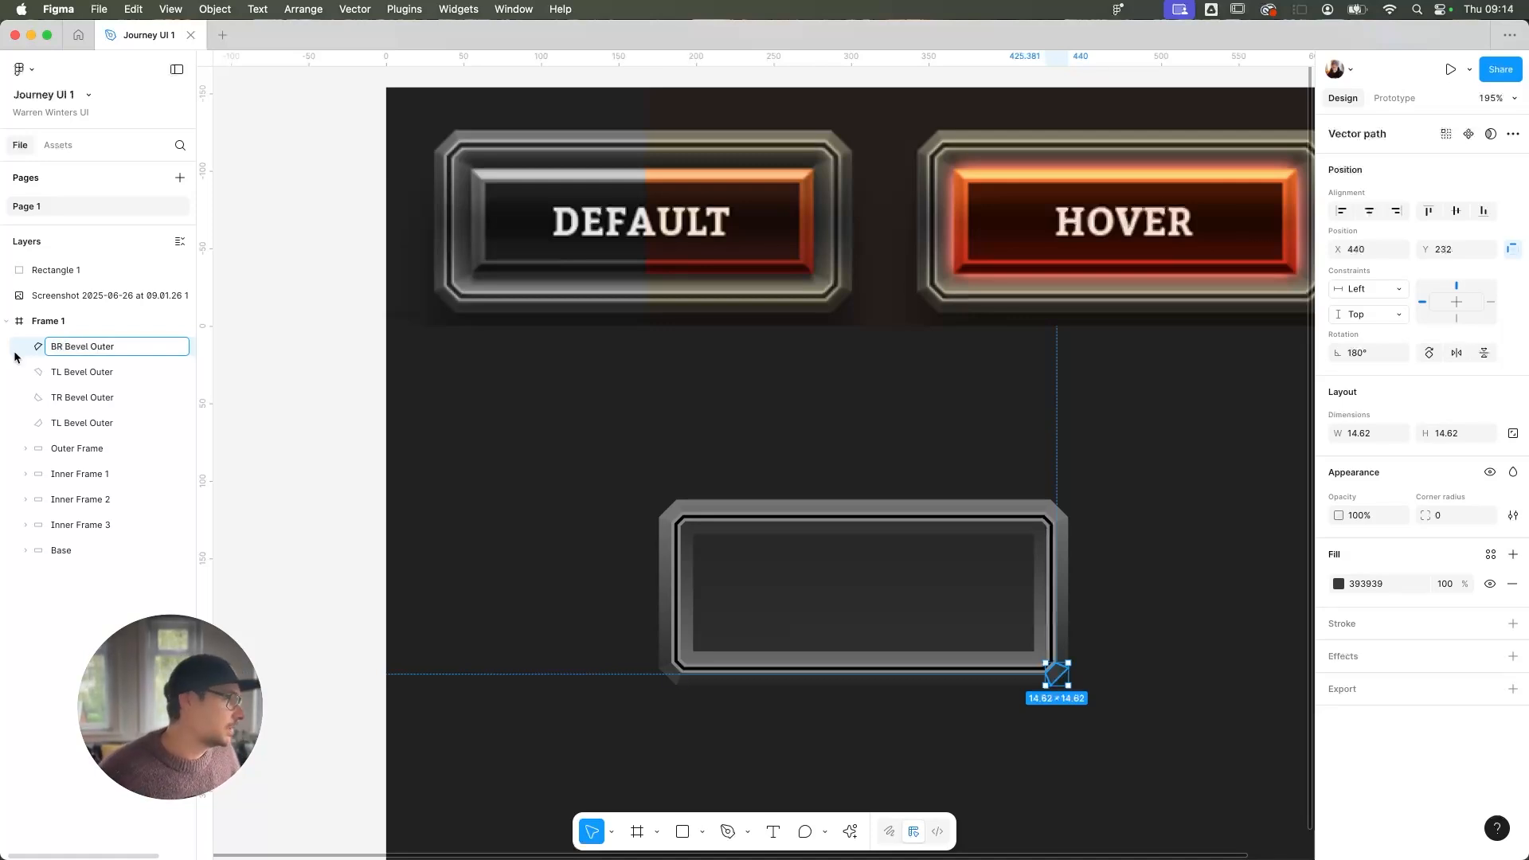
{"action": "double_click", "coordinate": [63, 372]}
{"action": "left_click", "coordinate": [61, 375]}
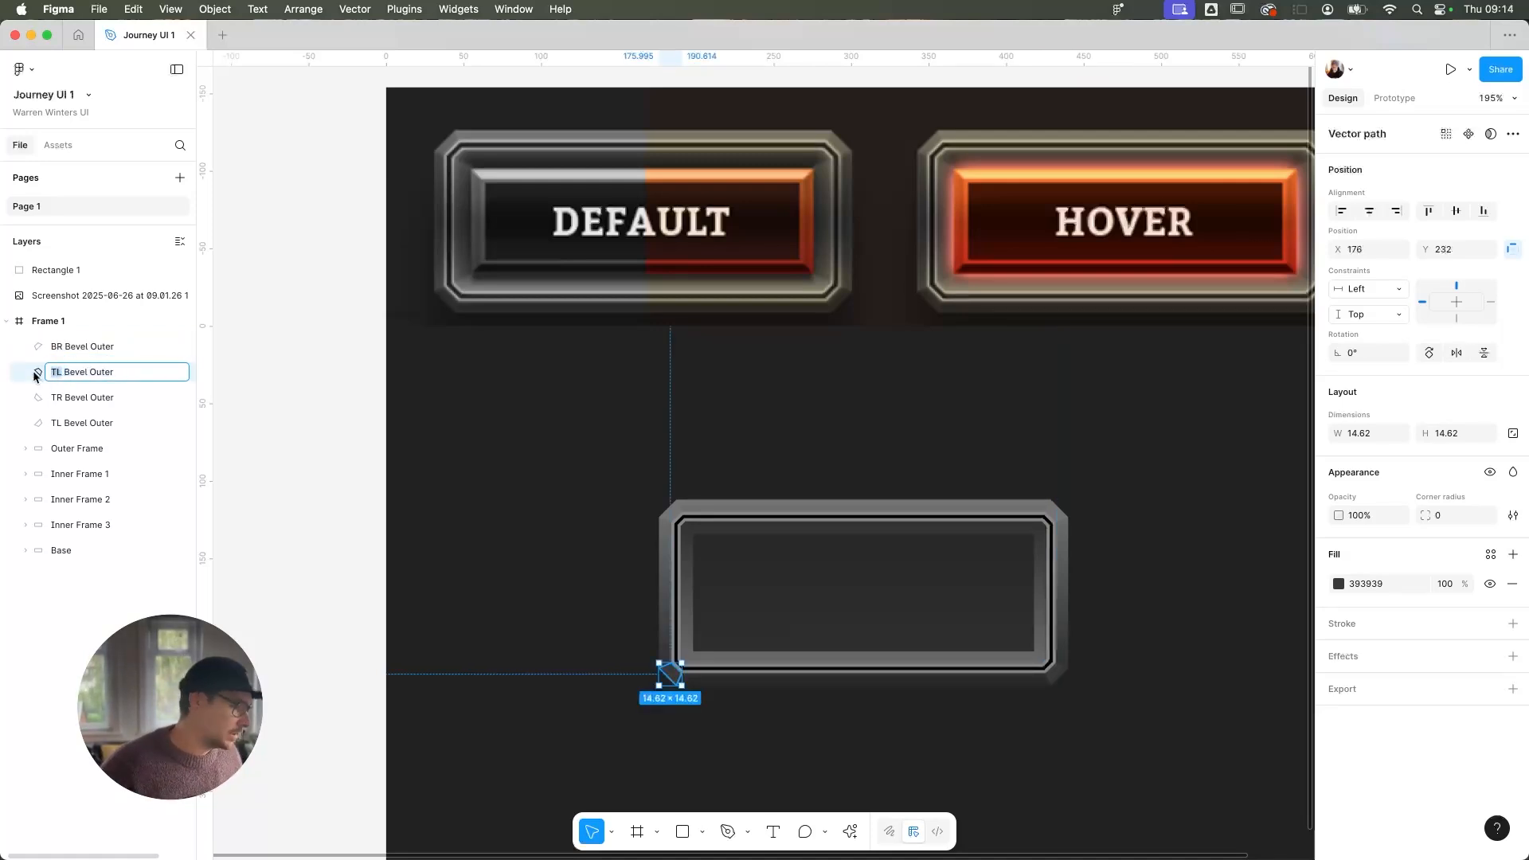
{"action": "key", "text": "Return"}
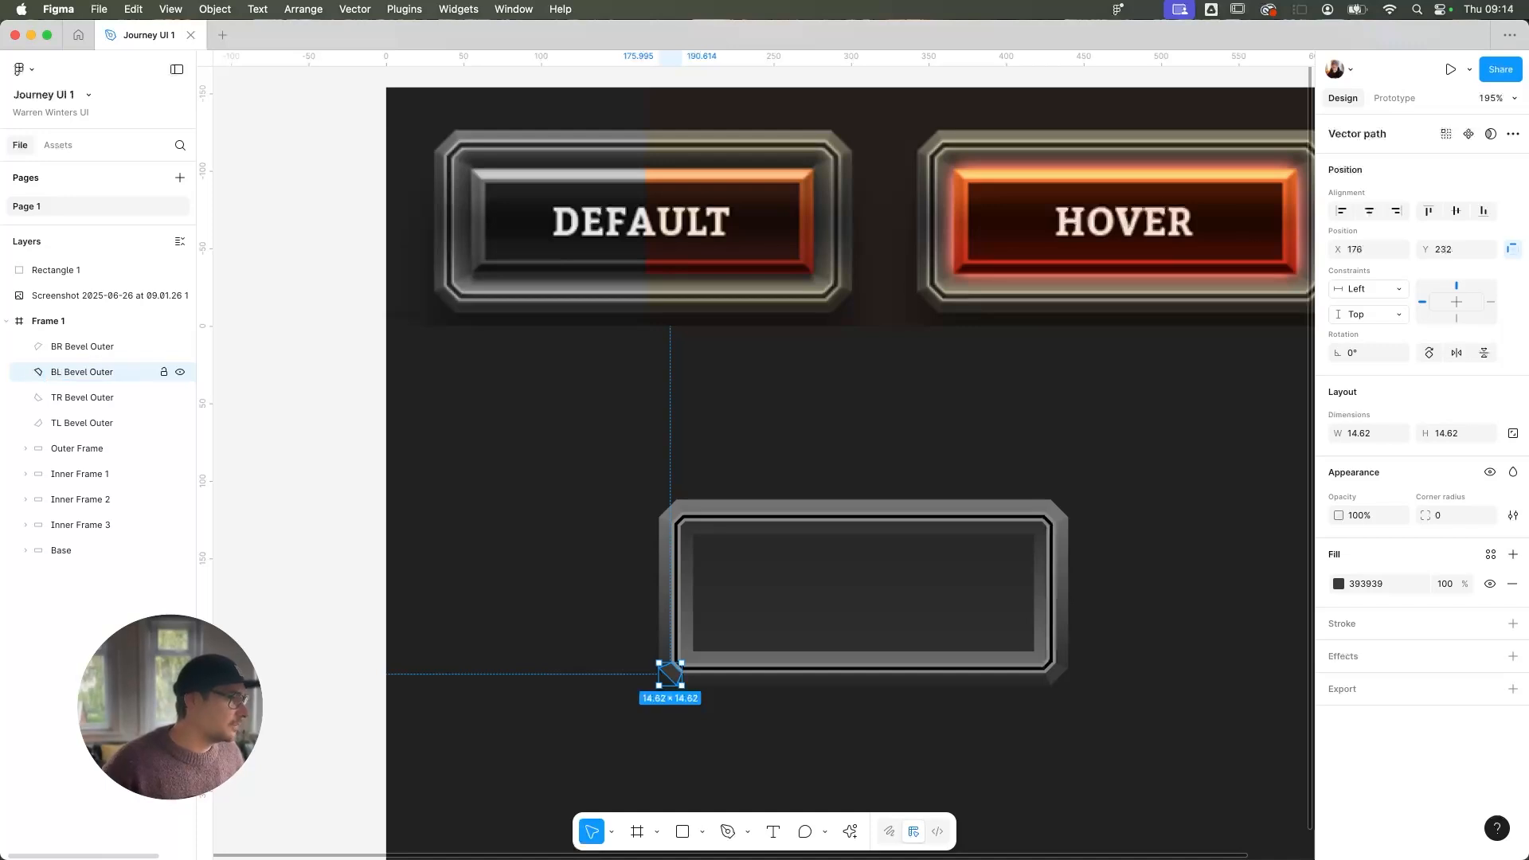
{"action": "left_click", "coordinate": [392, 547]}
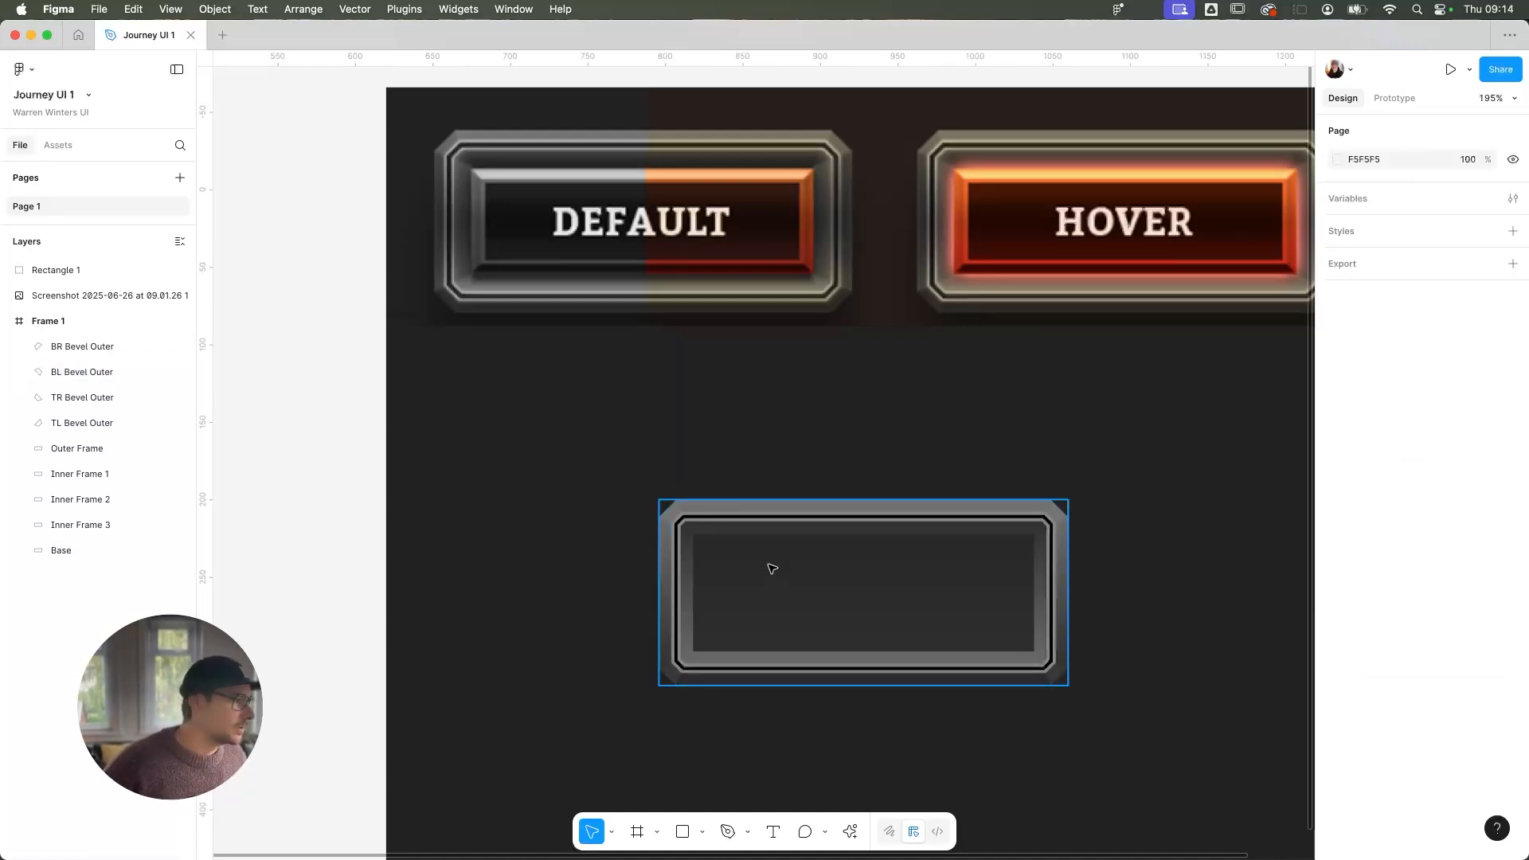
Draw a closed triangle about 8 × 8 with the Pen tool, joining the innermost frame's upper-left chamfer ends to its inner corner
{"action": "scroll", "coordinate": [772, 569], "scroll_direction": "down", "scroll_amount": 3}
{"action": "scroll", "coordinate": [772, 569], "scroll_direction": "up", "scroll_amount": 5}
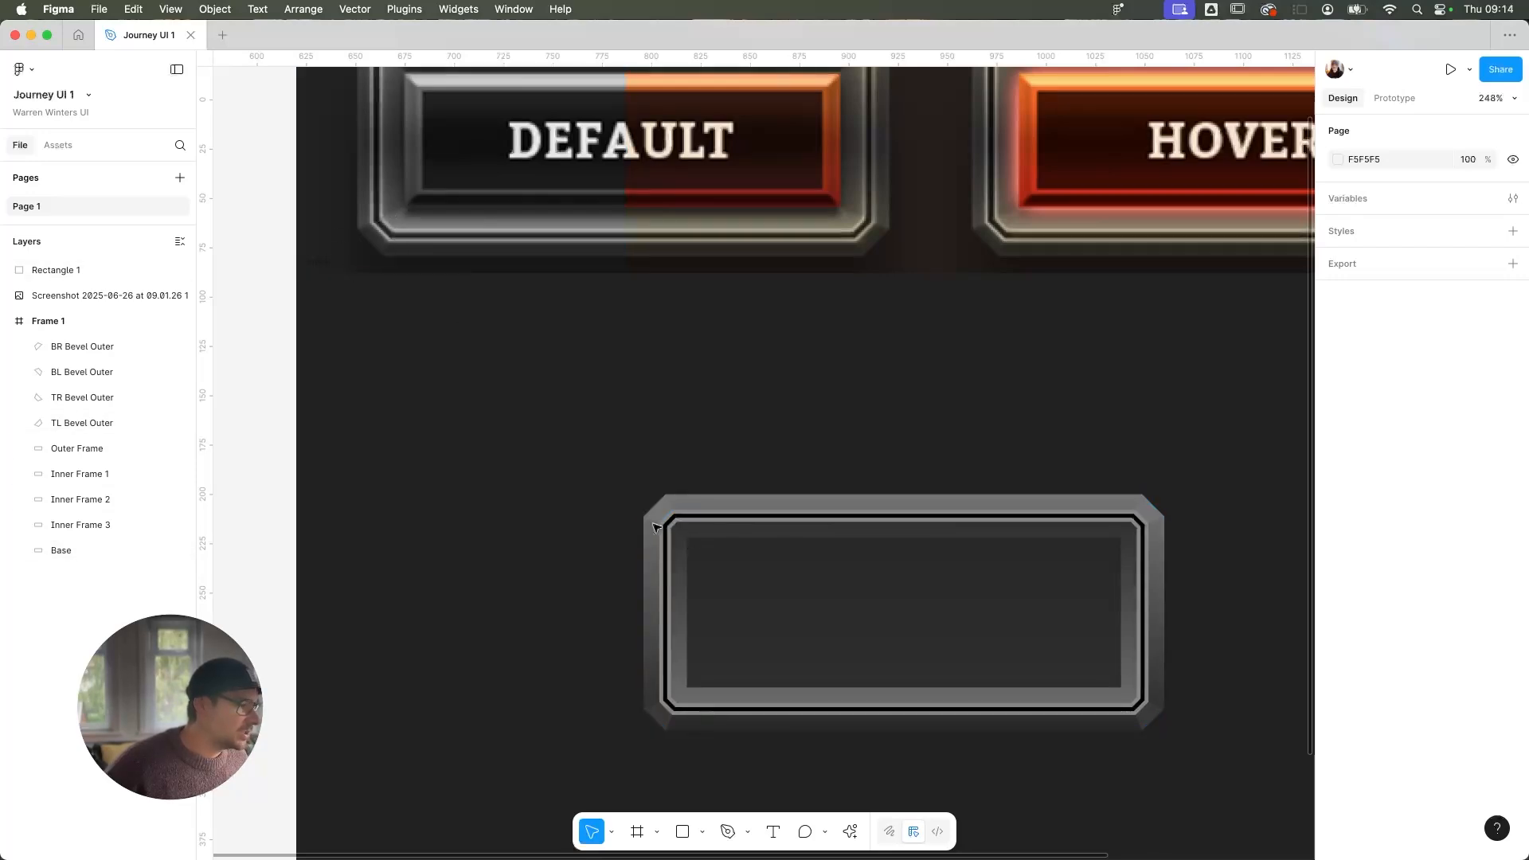
{"action": "scroll", "coordinate": [661, 552], "scroll_direction": "up", "scroll_amount": 8}
{"action": "left_click", "coordinate": [656, 420]}
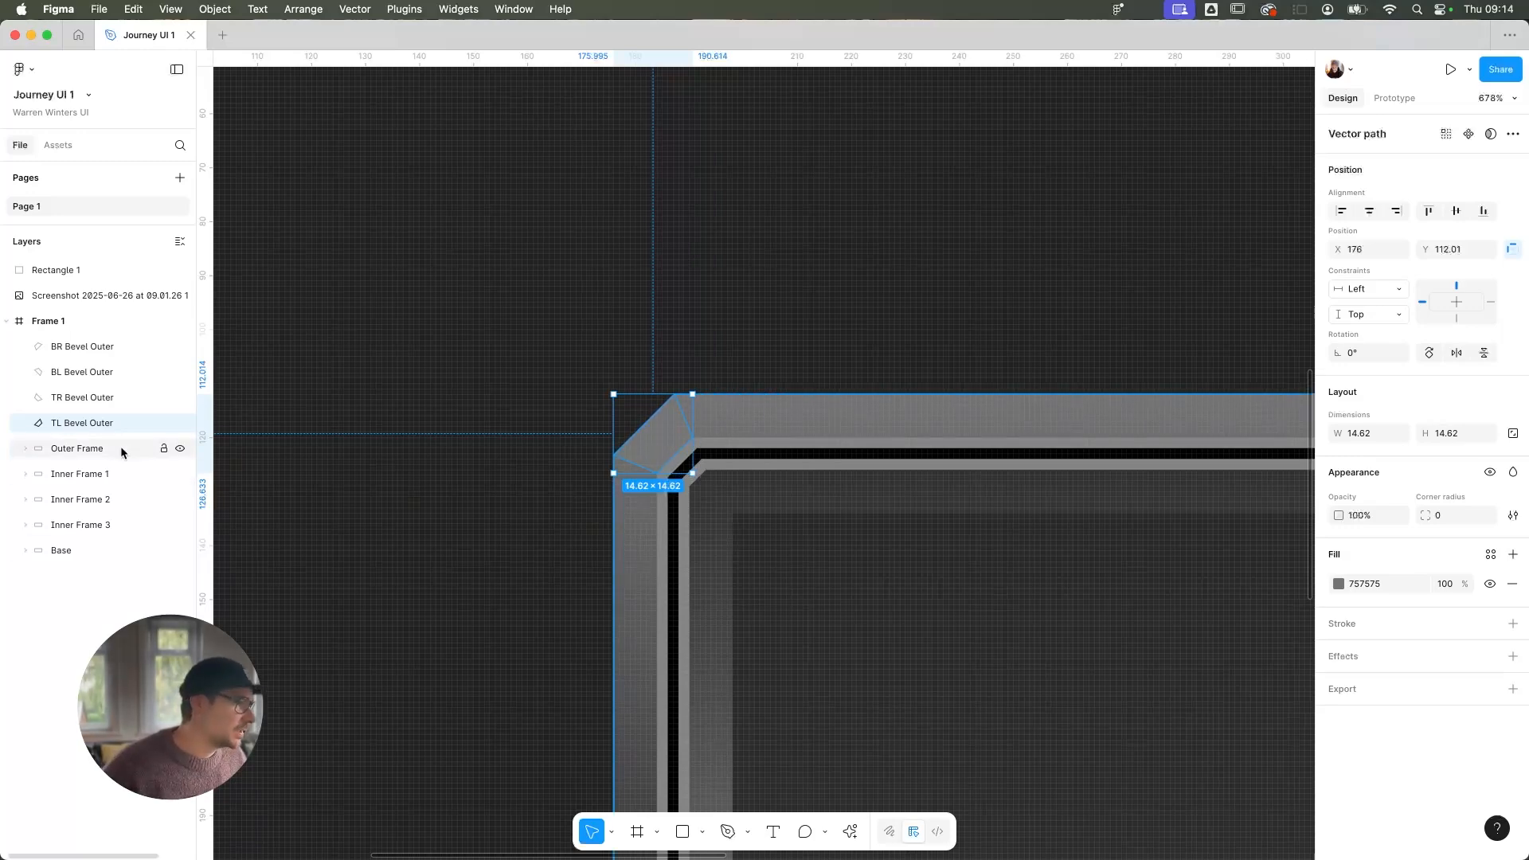
{"action": "key", "text": "p"}
{"action": "scroll", "coordinate": [715, 479], "scroll_direction": "up", "scroll_amount": 1}
{"action": "scroll", "coordinate": [715, 479], "scroll_direction": "up", "scroll_amount": 5}
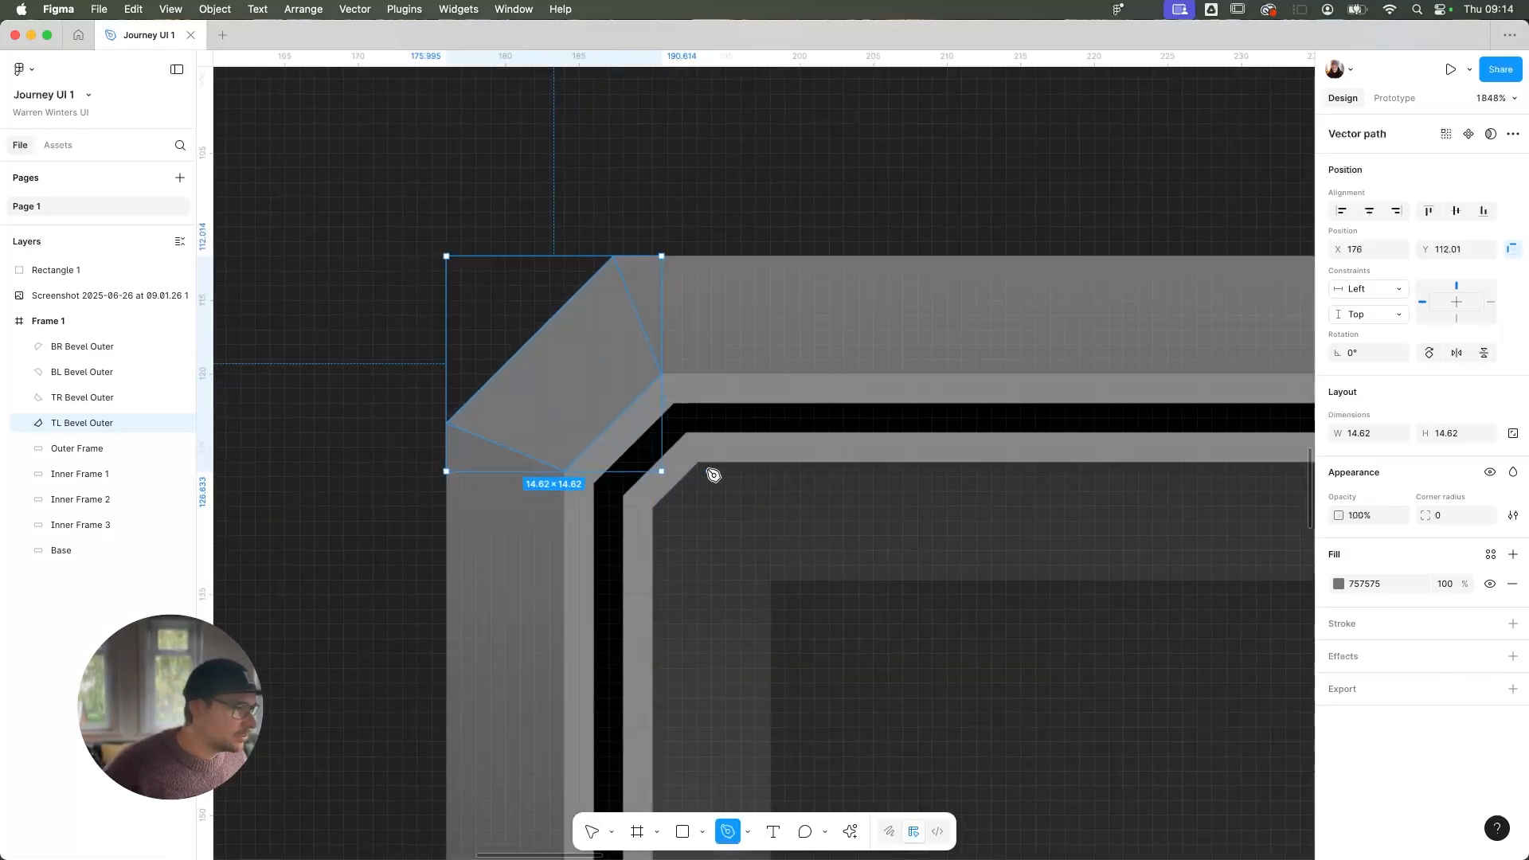
{"action": "left_click", "coordinate": [698, 463]}
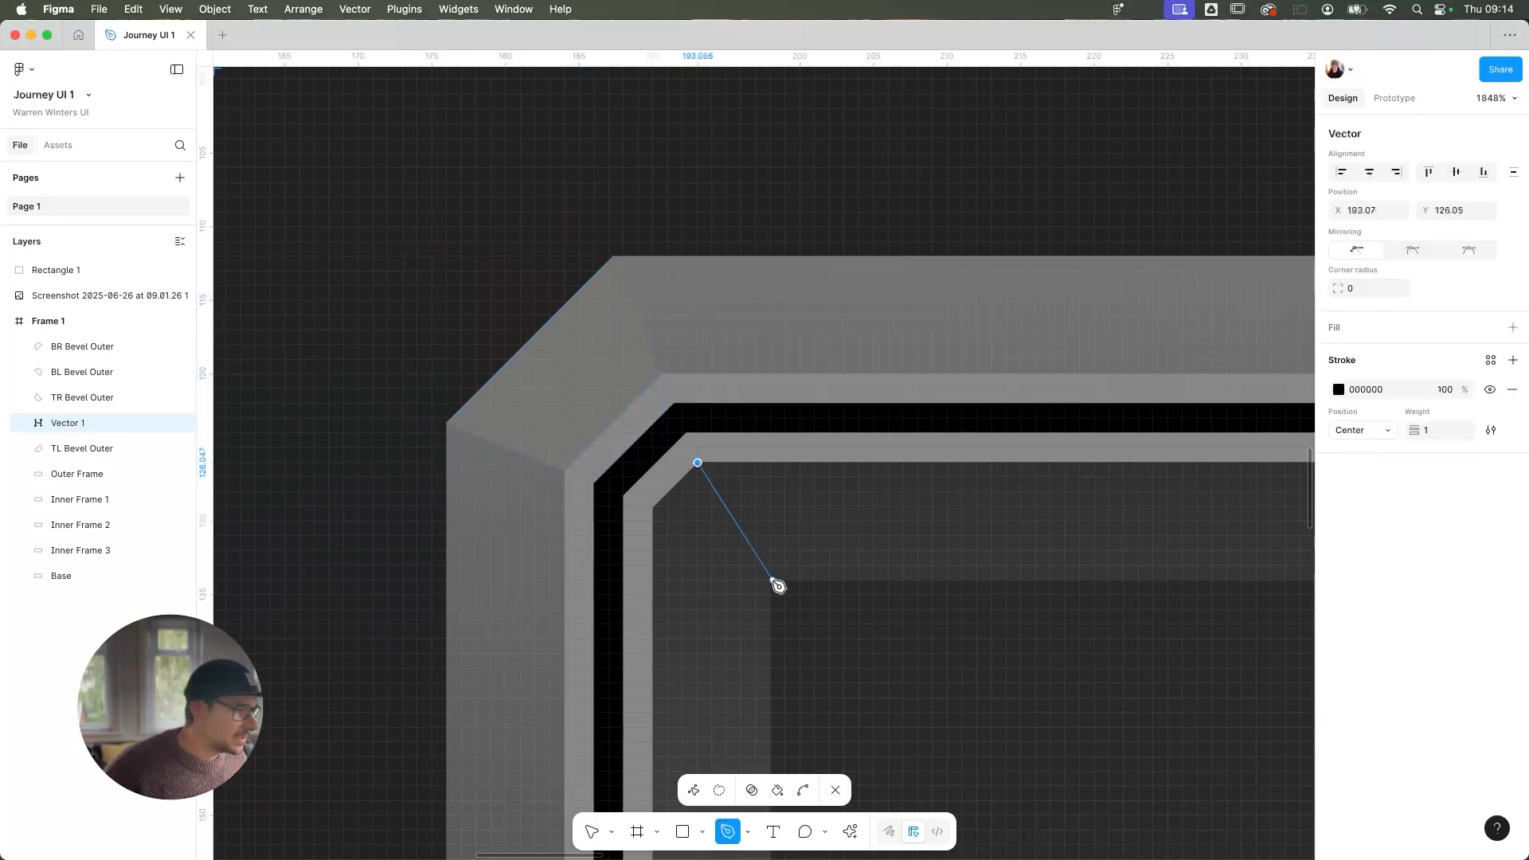
{"action": "left_click", "coordinate": [772, 581]}
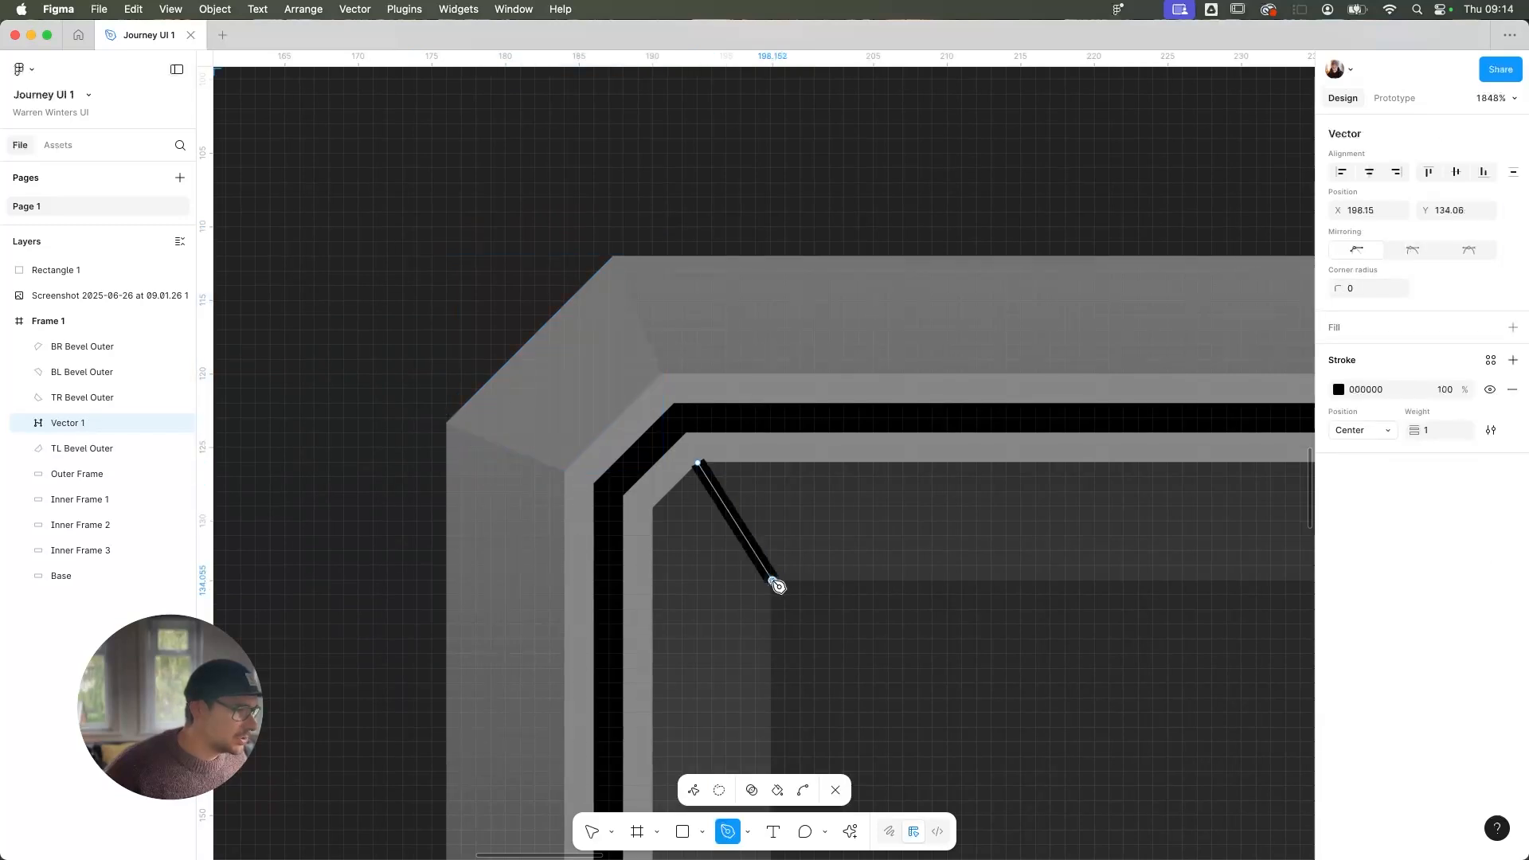
{"action": "left_click", "coordinate": [652, 508]}
{"action": "scroll", "coordinate": [676, 499], "scroll_direction": "up", "scroll_amount": 7}
{"action": "key", "text": "super+z"}
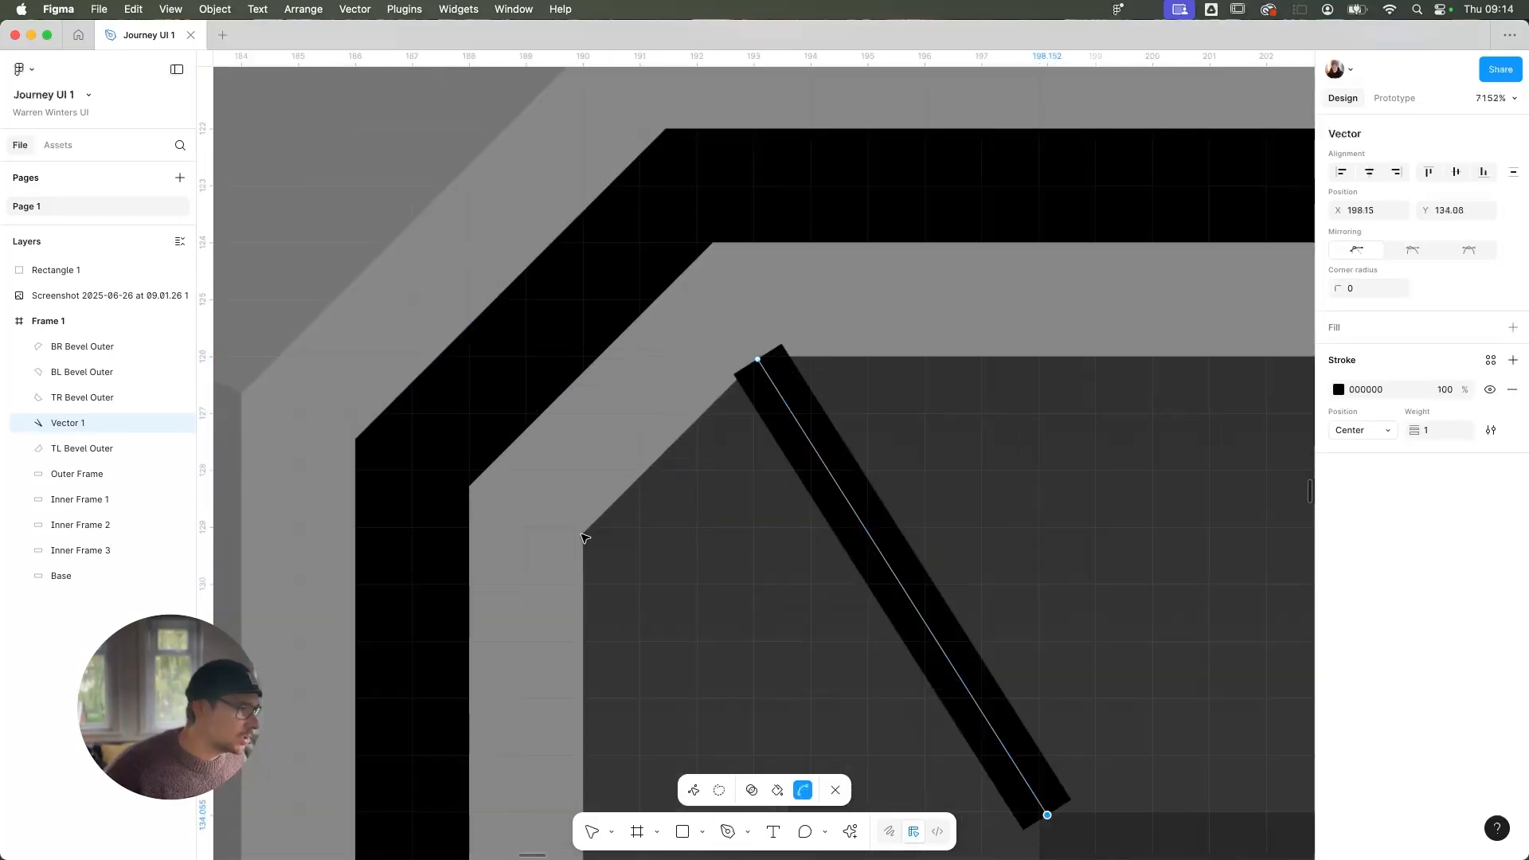
{"action": "left_click", "coordinate": [582, 534]}
{"action": "left_click", "coordinate": [757, 360]}
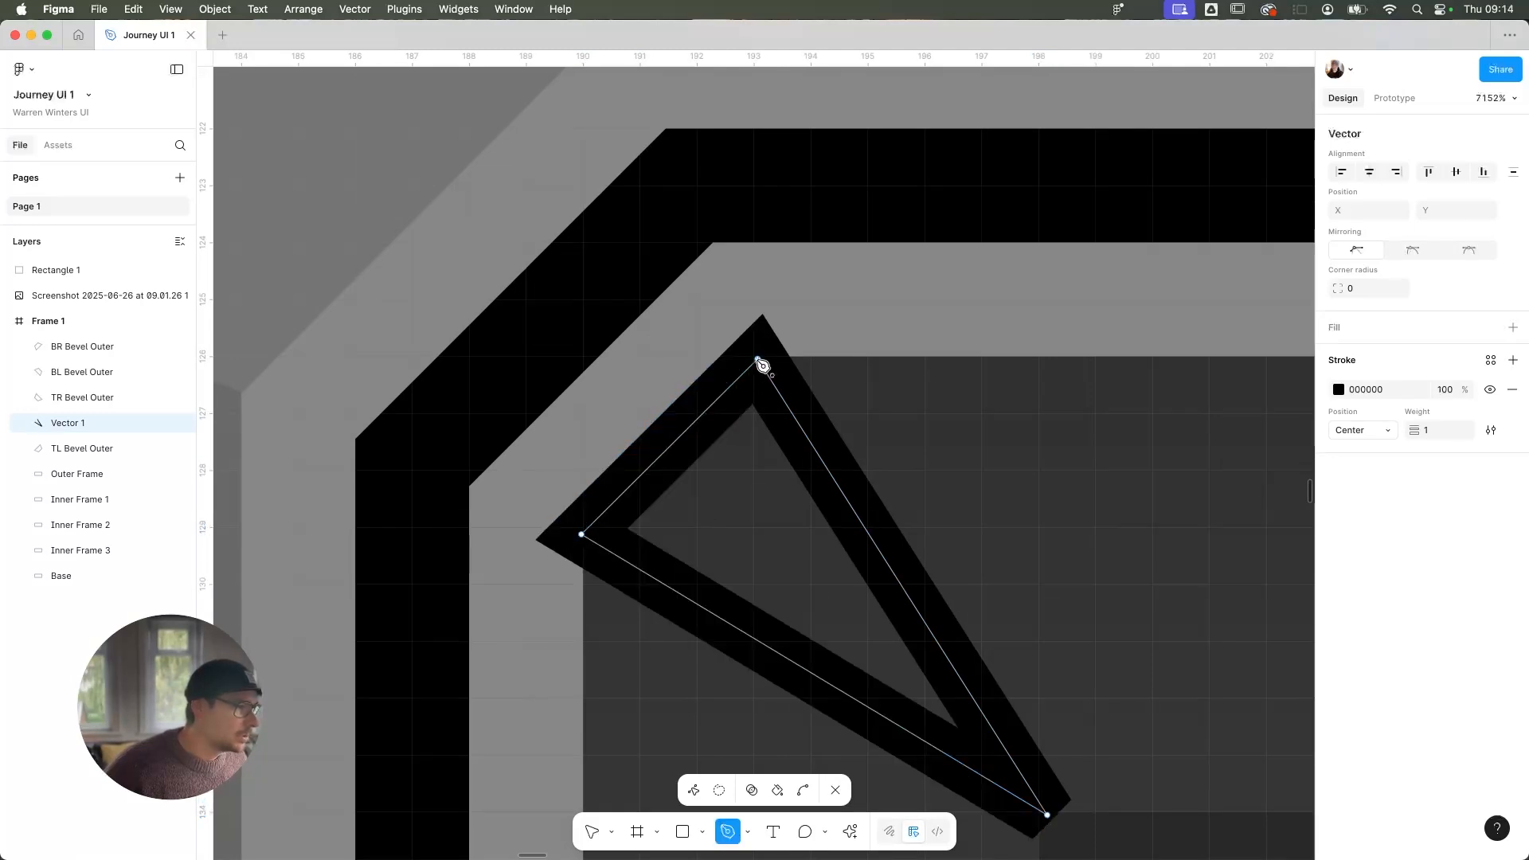
Remove the corner triangle's stroke and add a solid fill to it
{"action": "scroll", "coordinate": [762, 365], "scroll_direction": "down", "scroll_amount": 8}
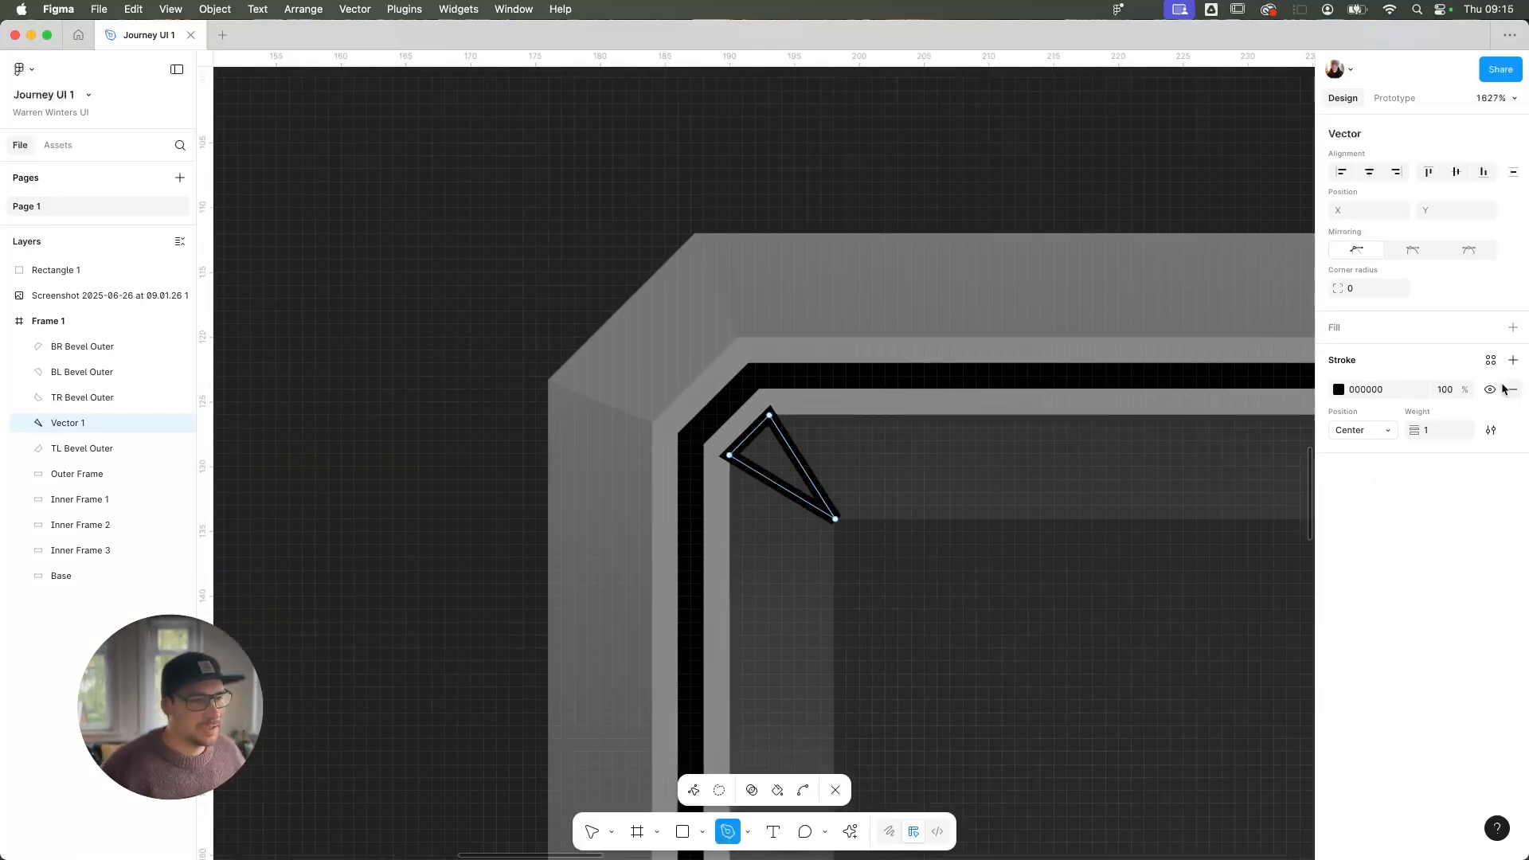
{"action": "left_click", "coordinate": [1513, 390]}
{"action": "left_click", "coordinate": [1513, 328]}
Sample the dark gray beside the corner triangle as its fill, adjust it to 2F2F2F and finish editing the vector
{"action": "left_click", "coordinate": [1338, 356]}
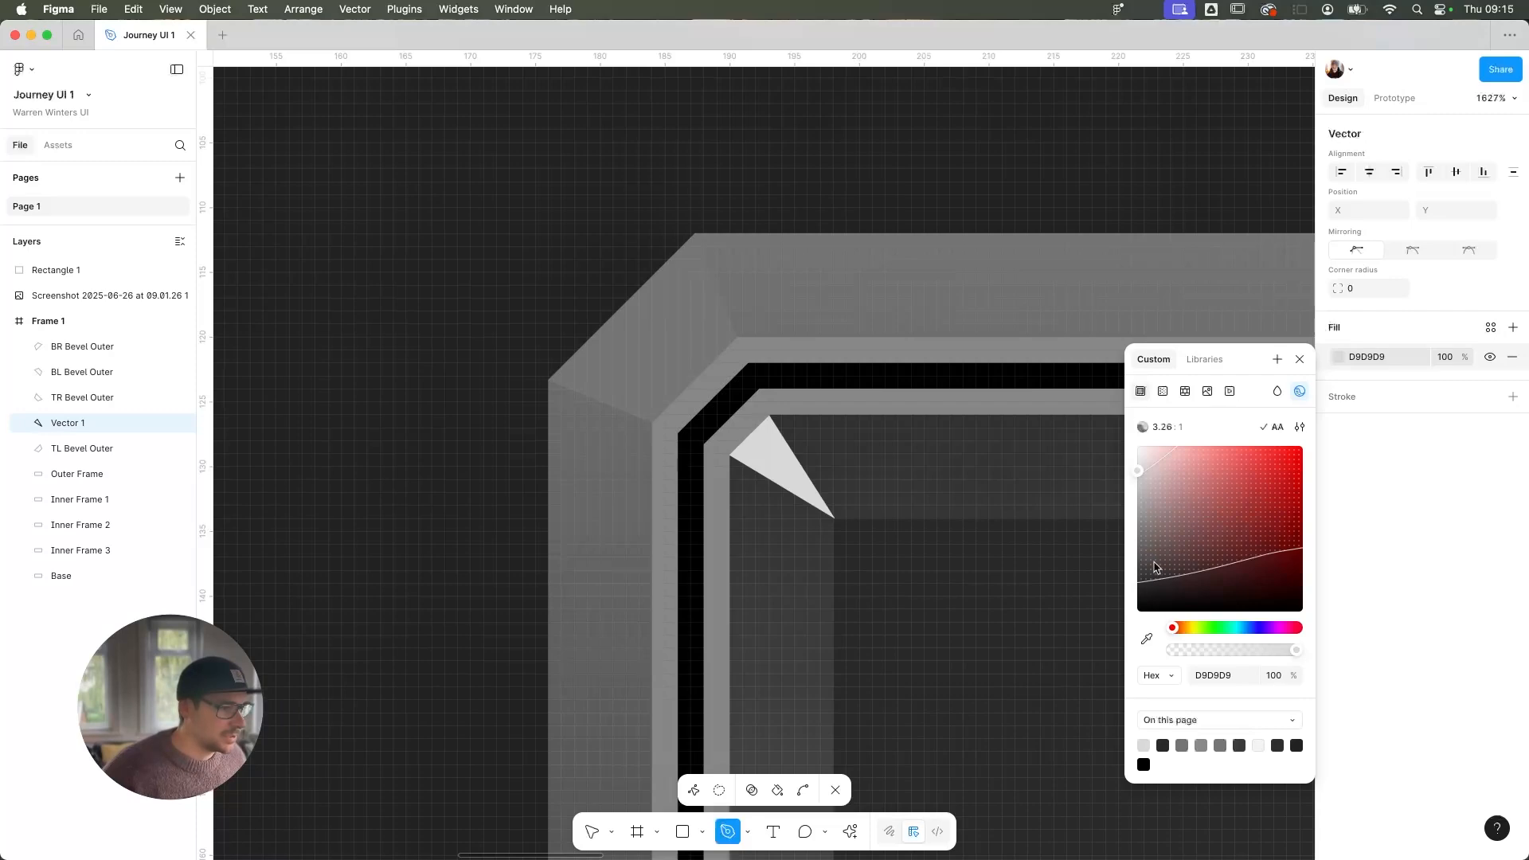
{"action": "left_click", "coordinate": [1149, 640]}
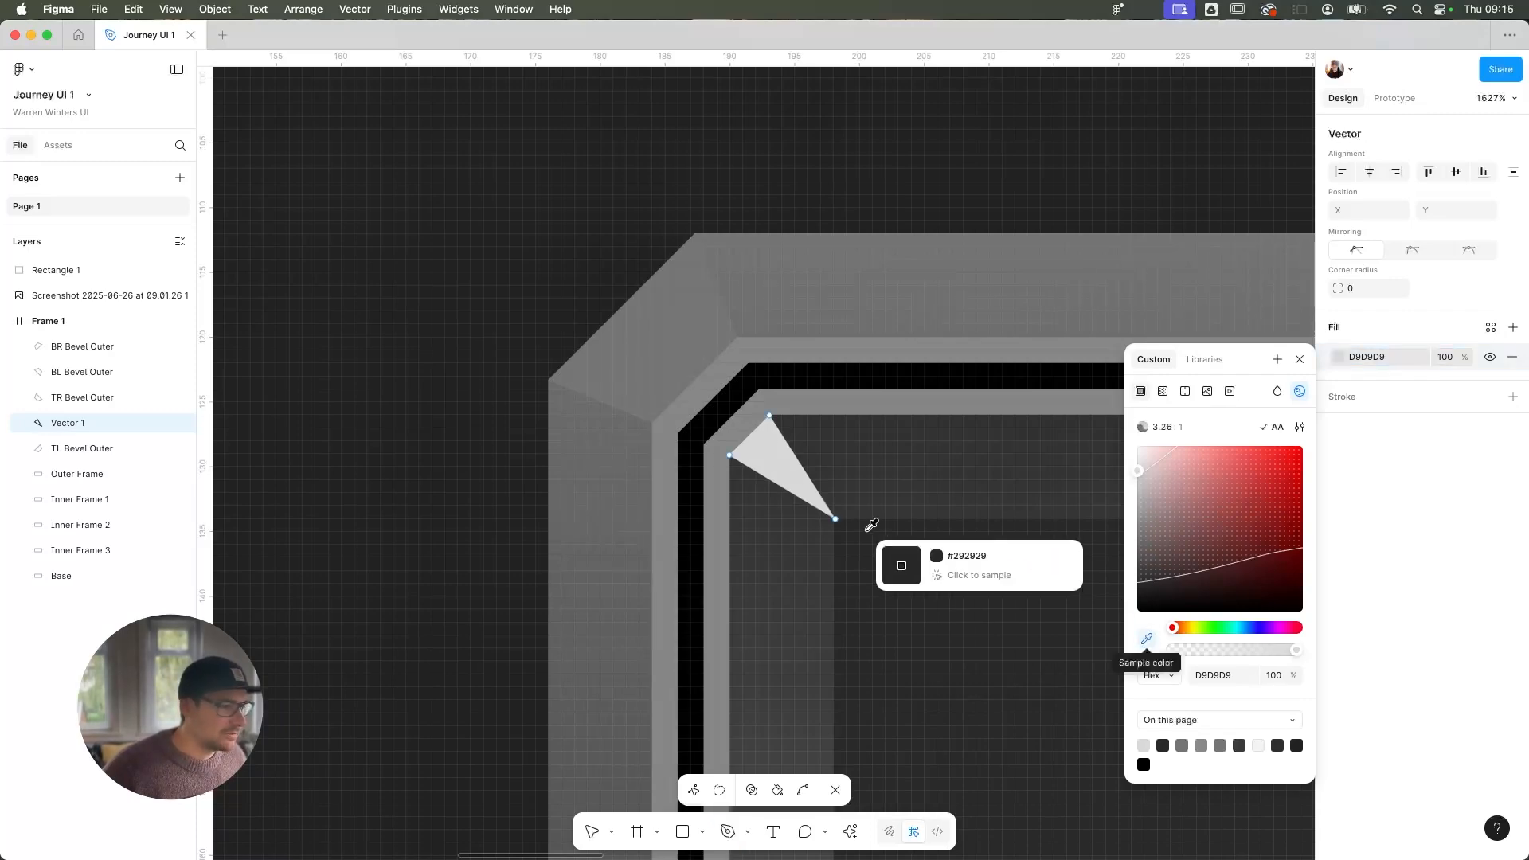
{"action": "left_click", "coordinate": [849, 519]}
{"action": "mouse_move", "coordinate": [1142, 585]}
{"action": "left_mouse_down"}
{"action": "mouse_move", "coordinate": [1139, 529]}
{"action": "mouse_move", "coordinate": [1134, 587]}
{"action": "left_mouse_up"}
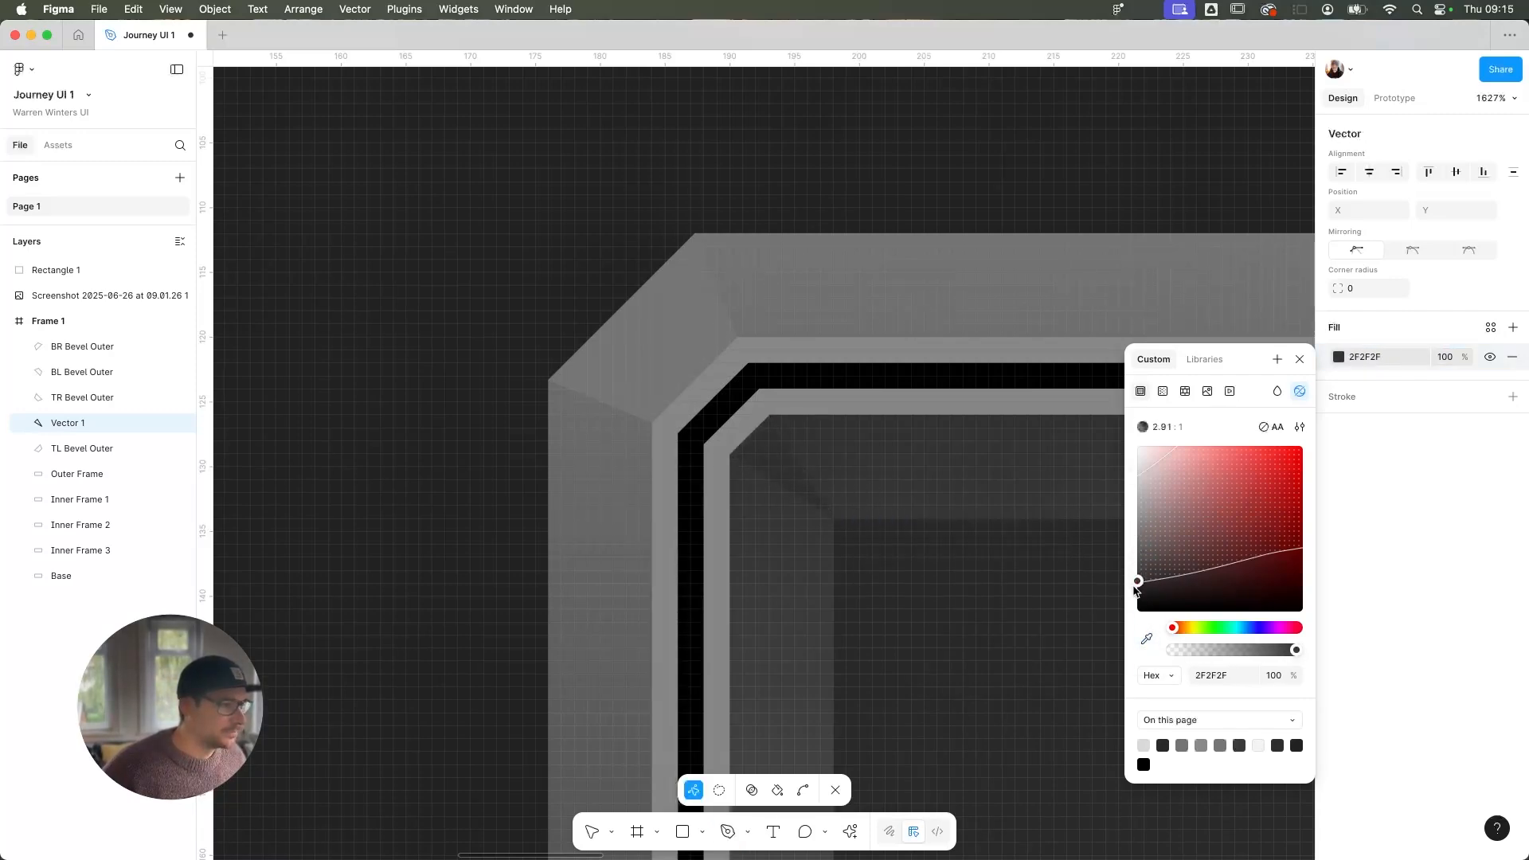
{"action": "left_click", "coordinate": [1298, 360]}
{"action": "scroll", "coordinate": [911, 547], "scroll_direction": "down", "scroll_amount": 10}
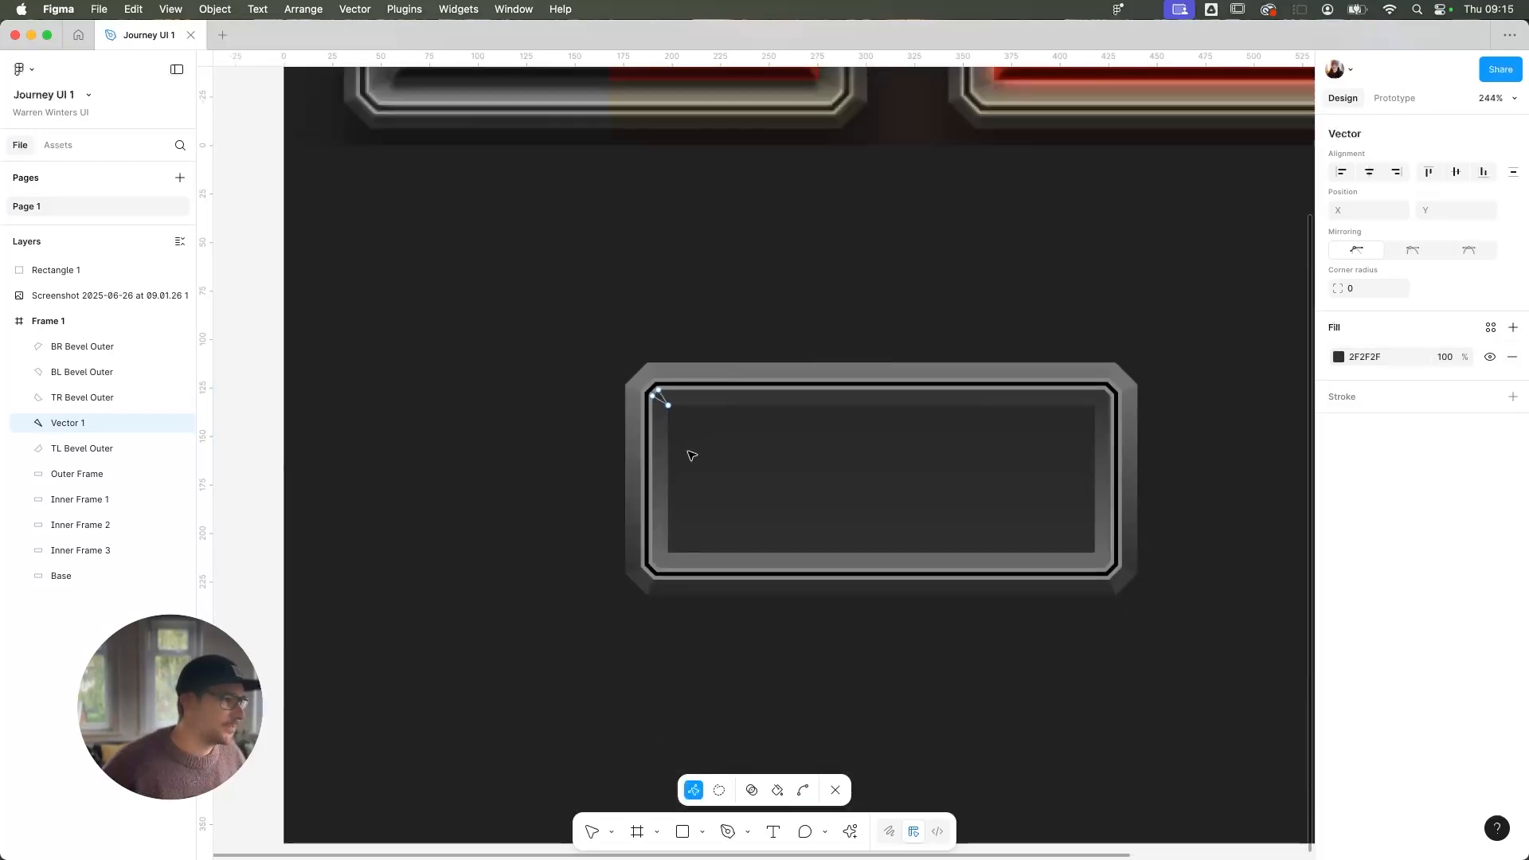
{"action": "key", "text": "Escape"}
{"action": "key", "text": "Escape"}
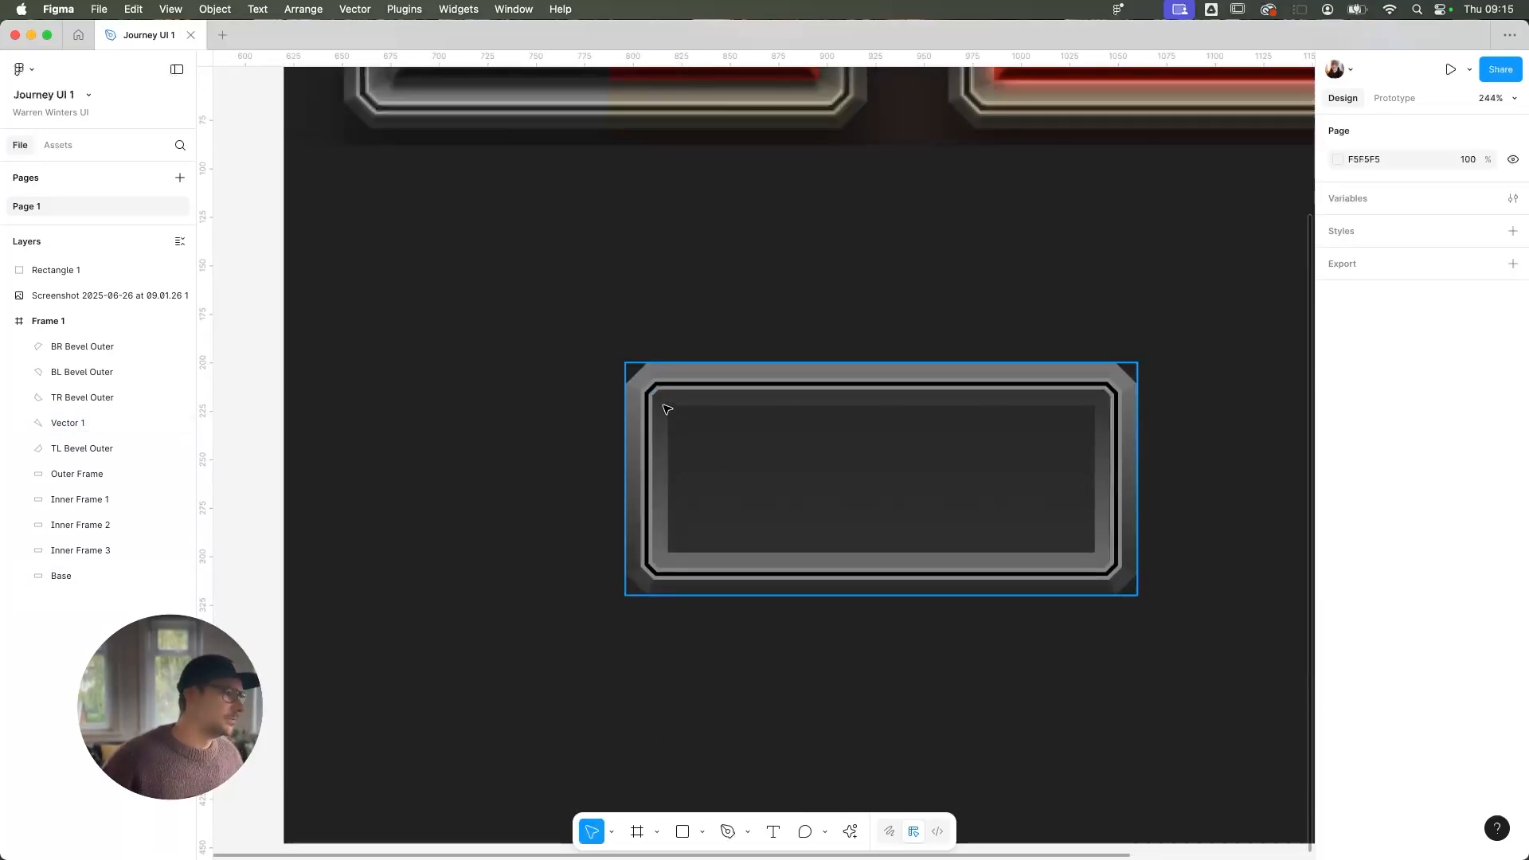
Compare the triangle on the inner upper-left corner with the matching corners of the DEFAULT reference button
{"action": "scroll", "coordinate": [666, 408], "scroll_direction": "up", "scroll_amount": 5}
{"action": "scroll", "coordinate": [666, 408], "scroll_direction": "down", "scroll_amount": 2}
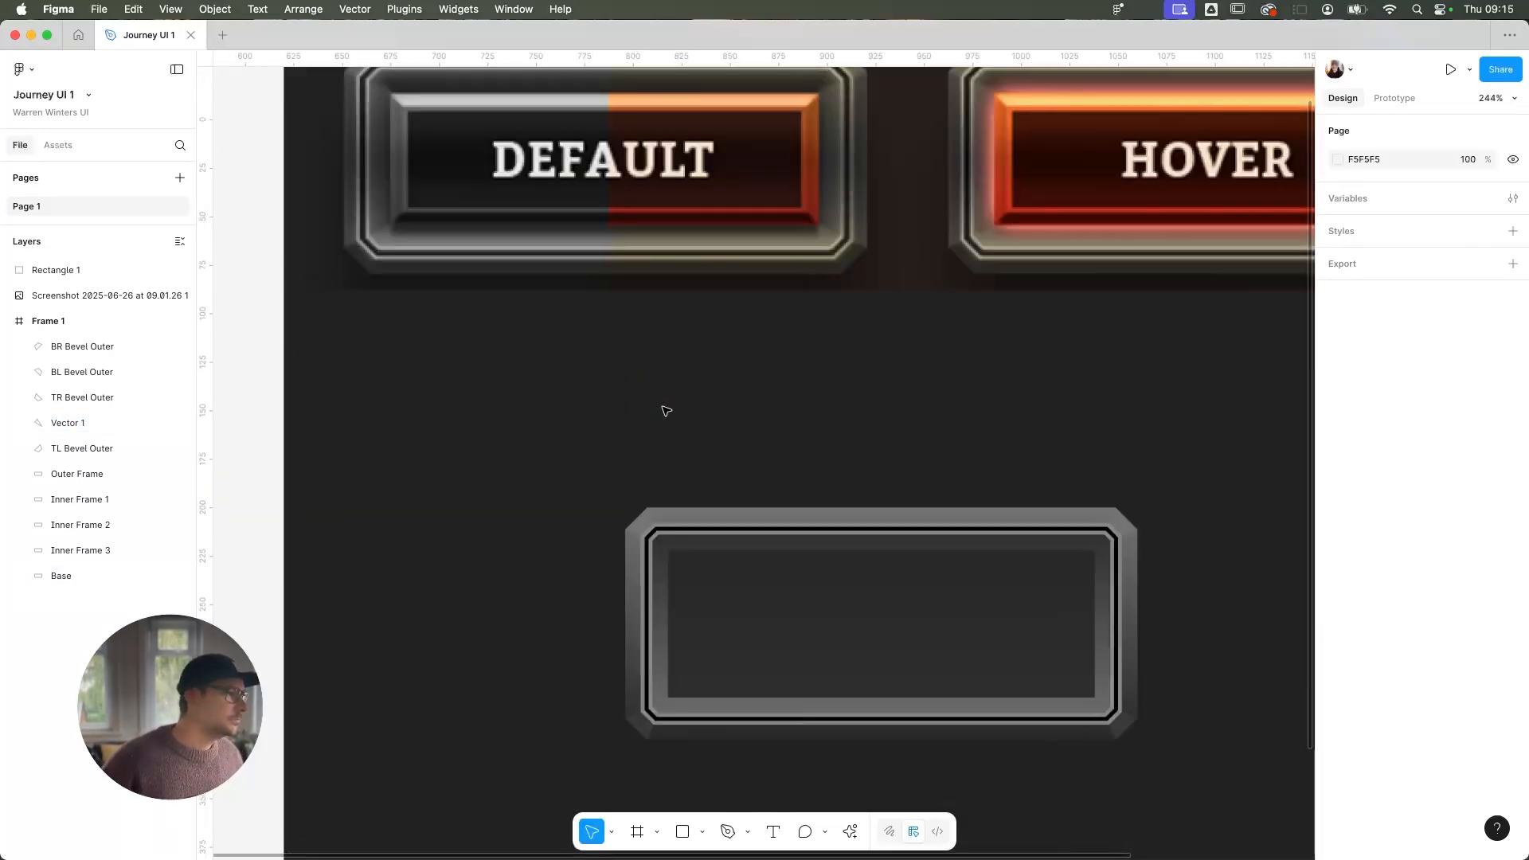
{"action": "left_click", "coordinate": [660, 542]}
{"action": "left_click", "coordinate": [583, 538]}
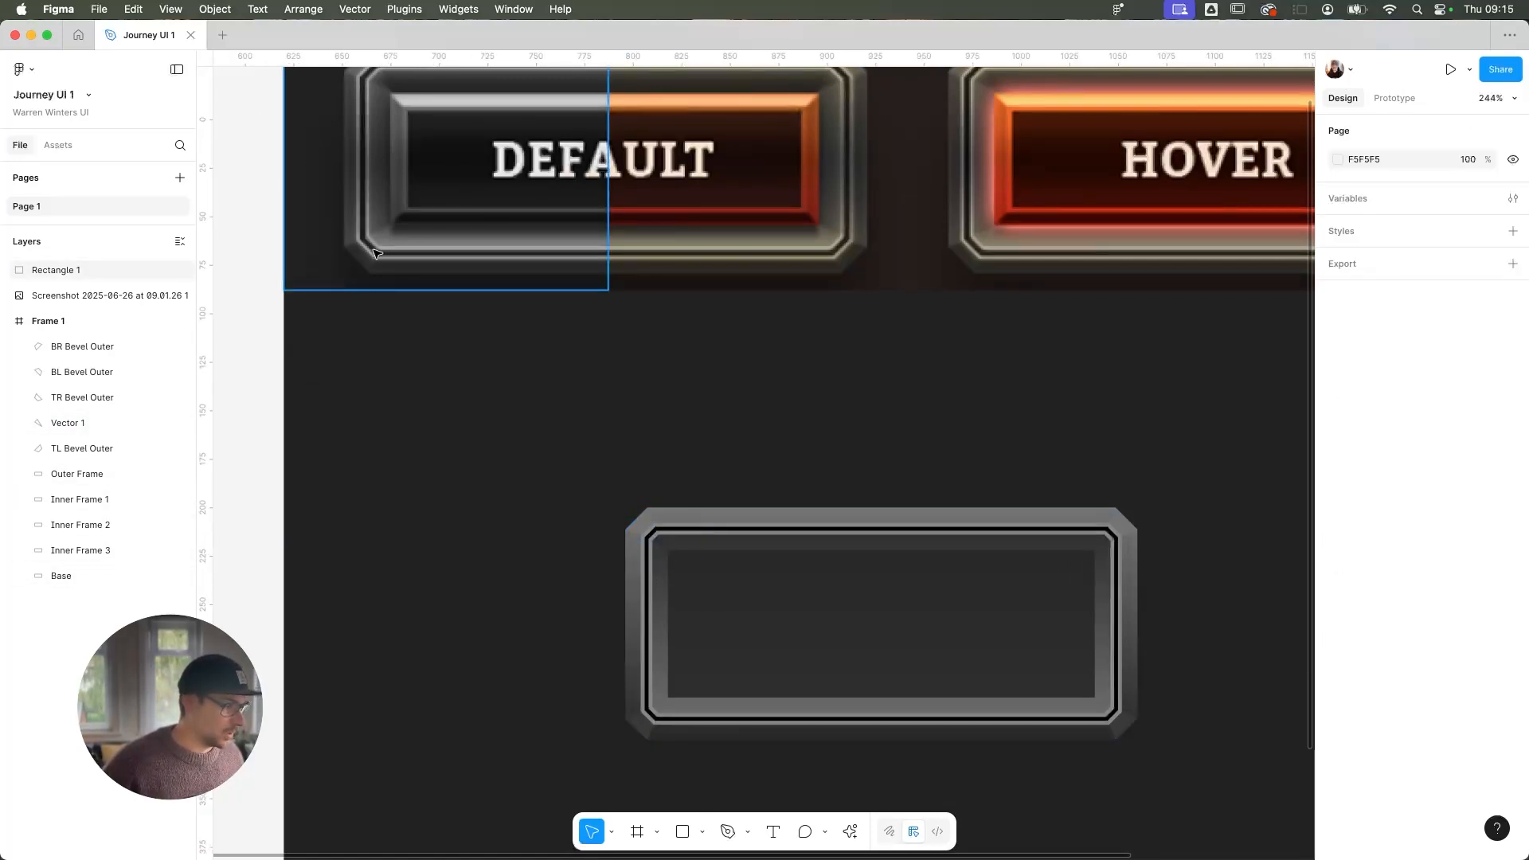
{"action": "left_click", "coordinate": [659, 543]}
{"action": "scroll", "coordinate": [660, 542], "scroll_direction": "up", "scroll_amount": 5}
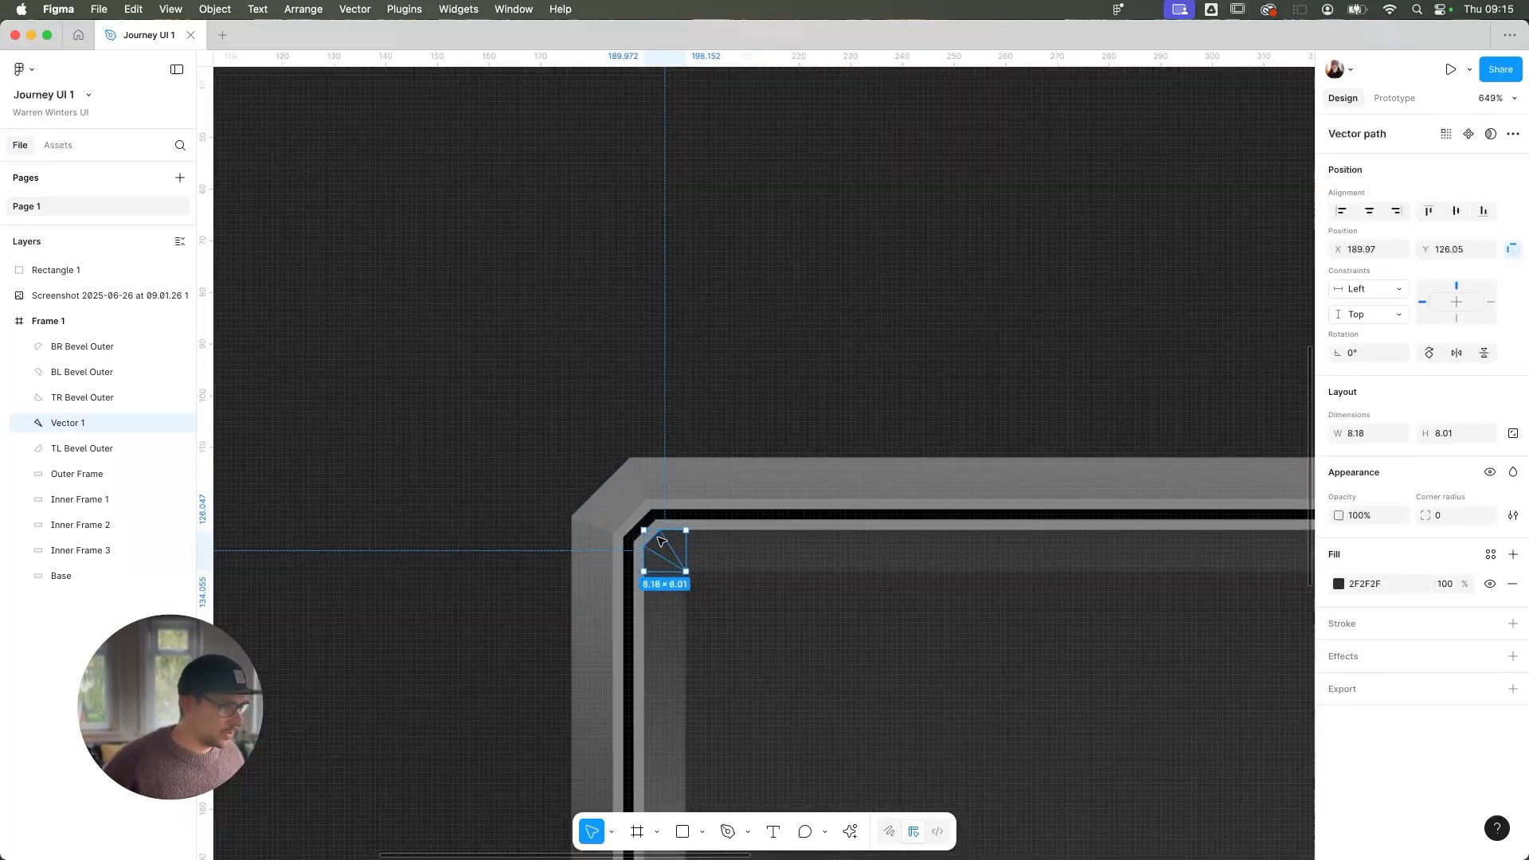
{"action": "scroll", "coordinate": [659, 542], "scroll_direction": "up", "scroll_amount": 3}
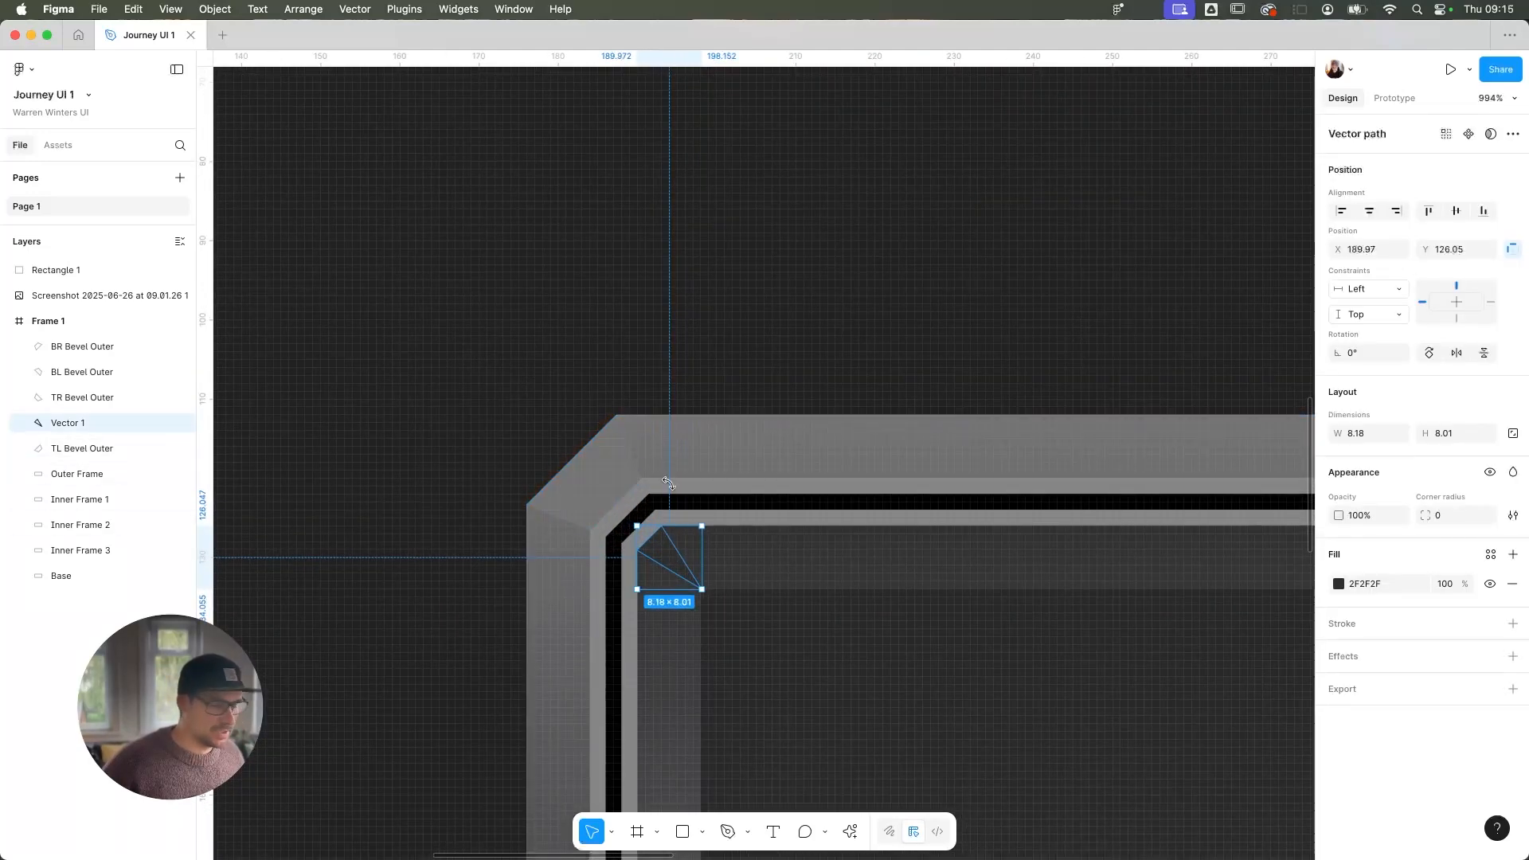
{"action": "scroll", "coordinate": [669, 483], "scroll_direction": "down", "scroll_amount": 5}
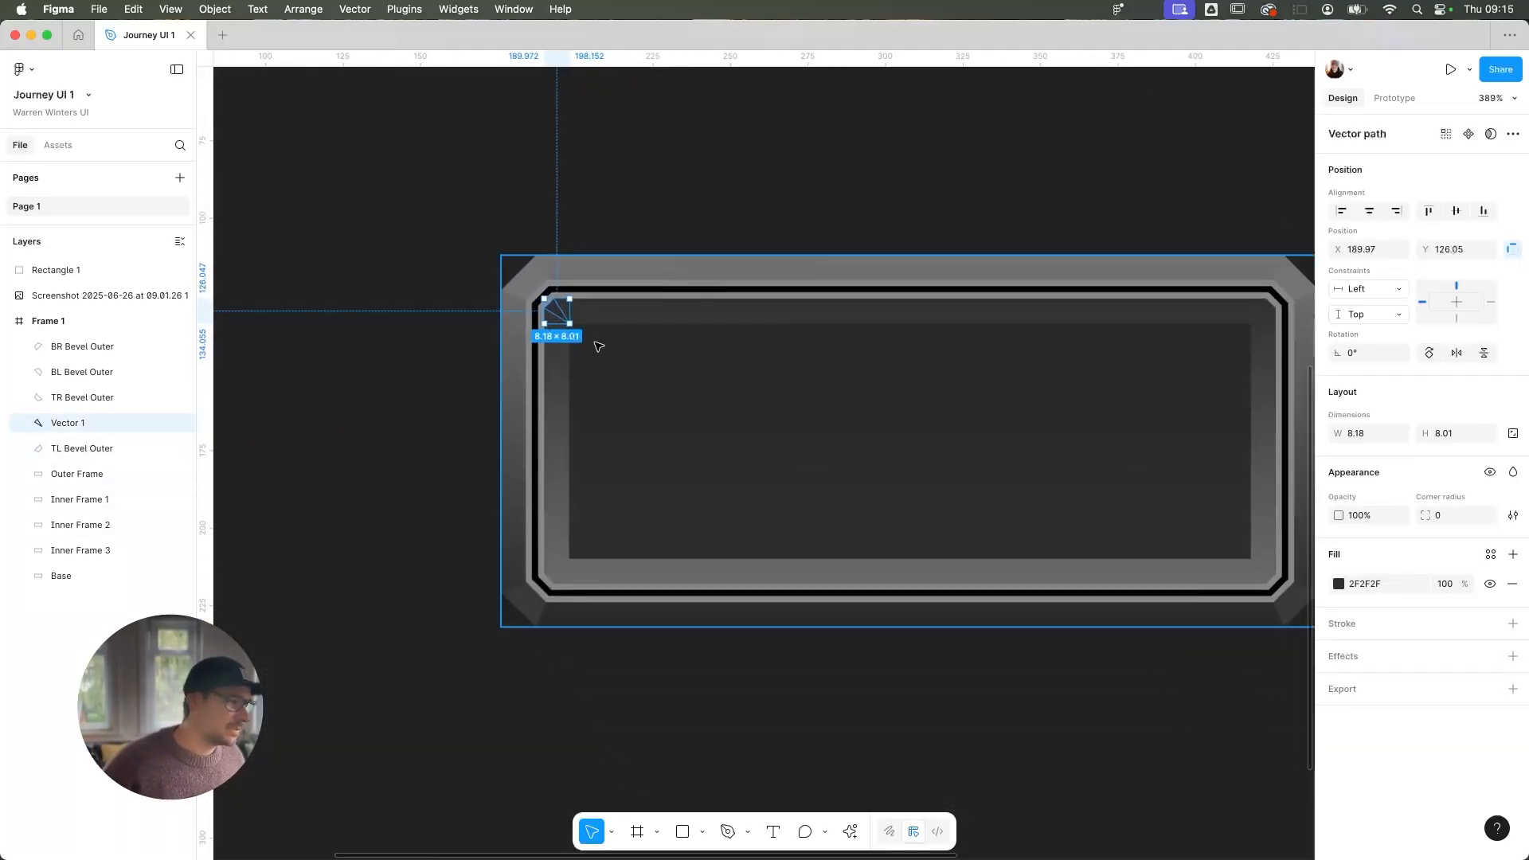
Duplicate the upper-left inner corner triangle and name the two layers TL Bevel Inner and TR Bevel Inner
{"action": "scroll", "coordinate": [650, 400], "scroll_direction": "right", "scroll_amount": 2}
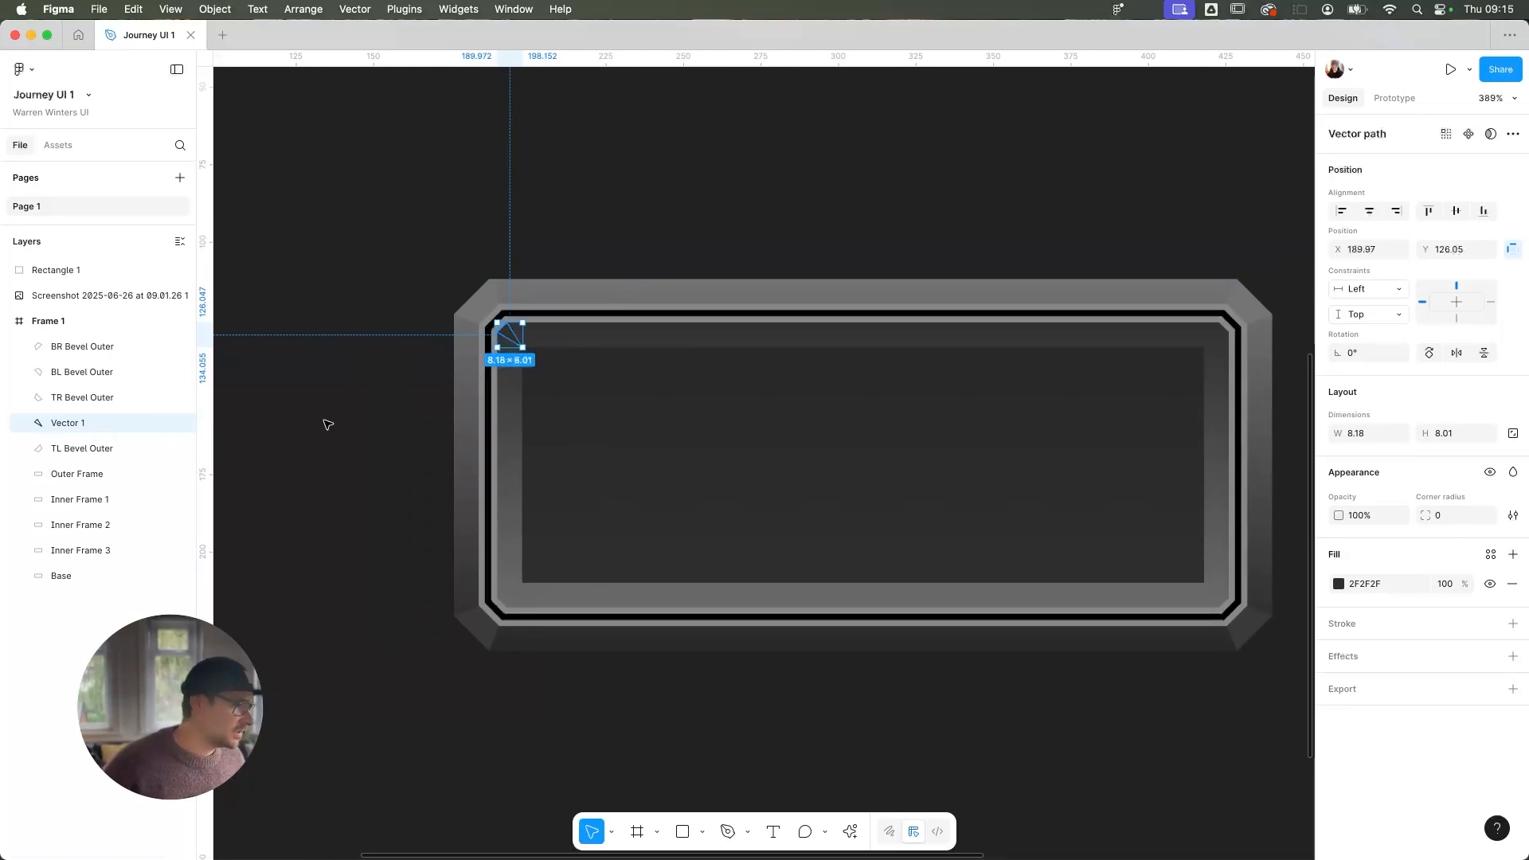
{"action": "key", "text": "super+d"}
{"action": "double_click", "coordinate": [65, 448]}
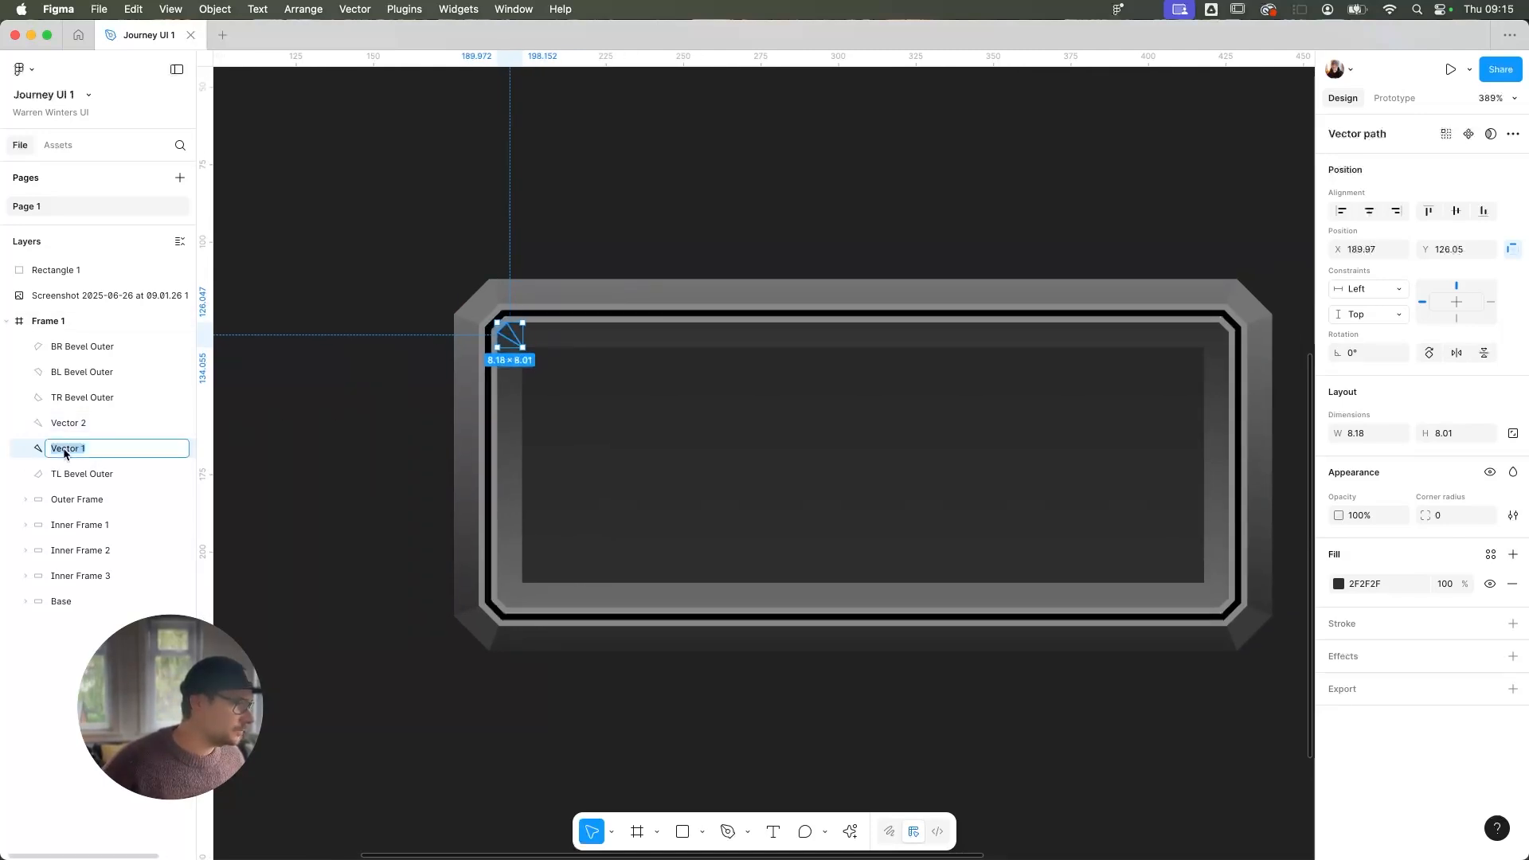
{"action": "key", "text": "BackSpace"}
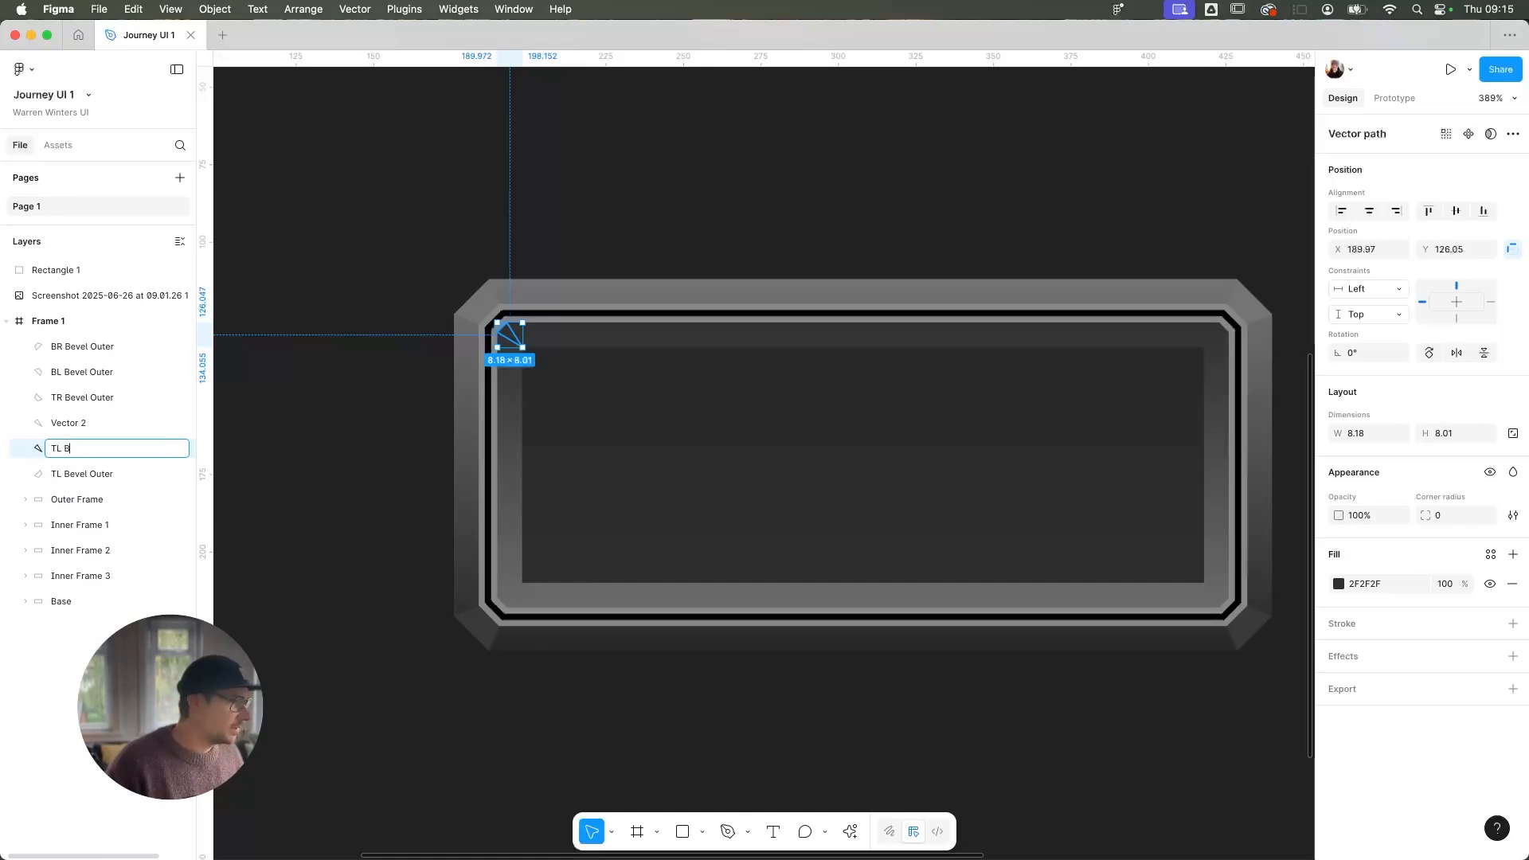
{"action": "type", "text": "TL Bevel Inner"}
{"action": "key", "text": "Return"}
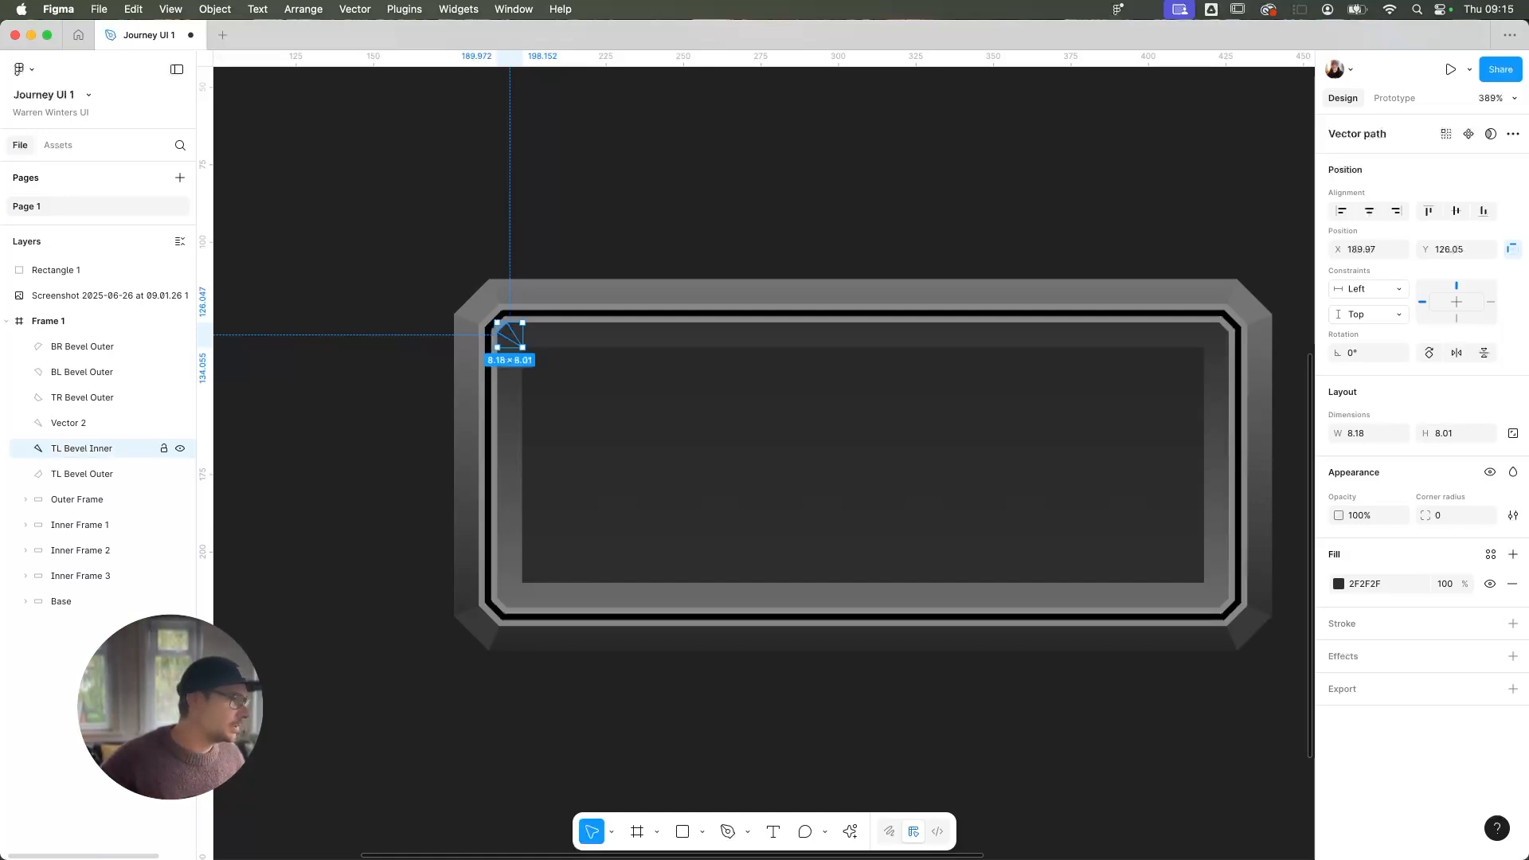
{"action": "double_click", "coordinate": [57, 425]}
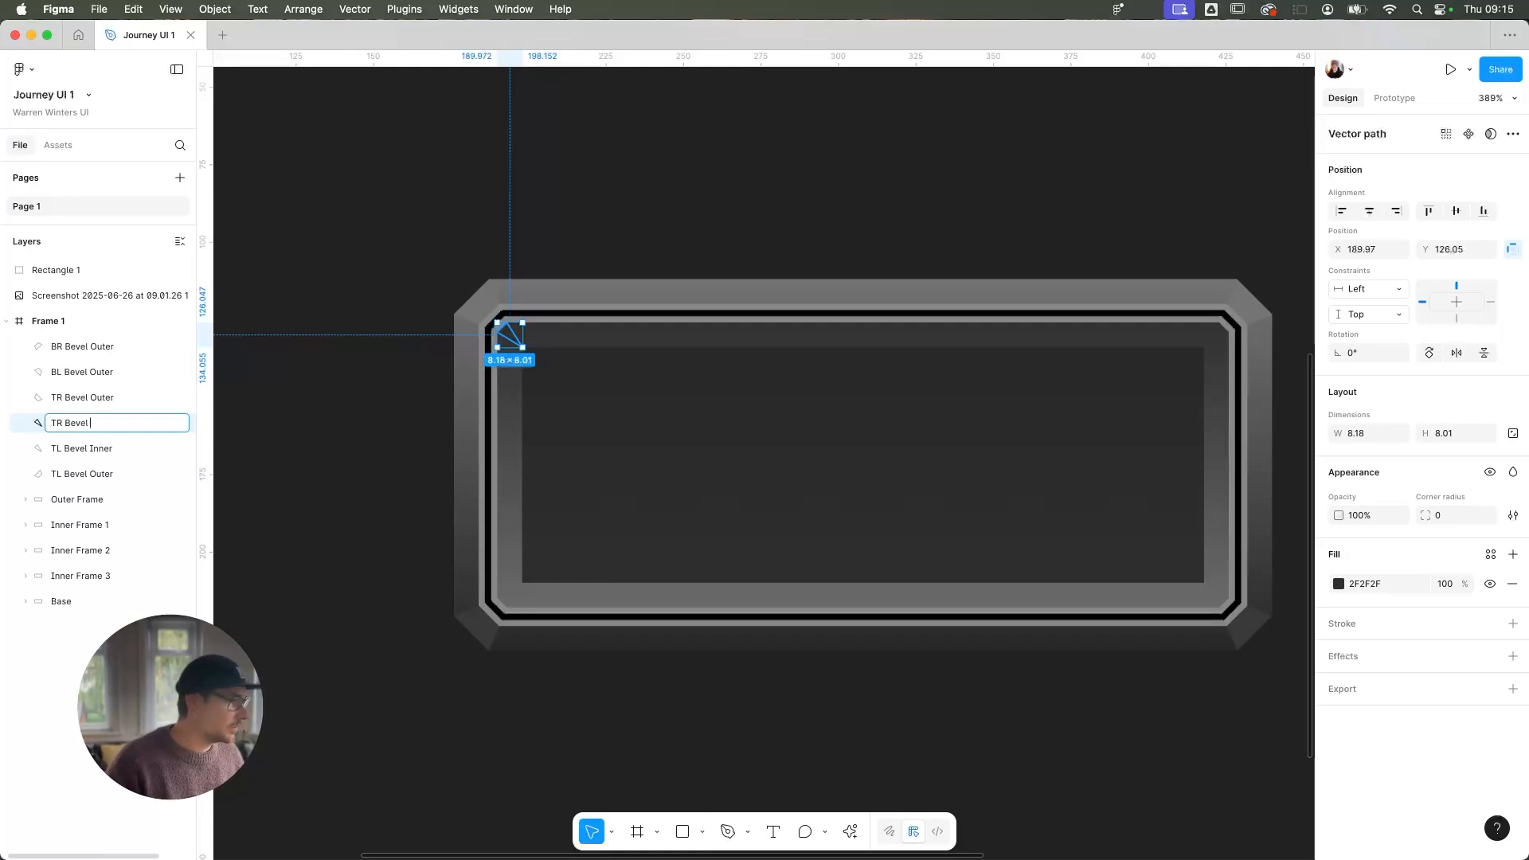
{"action": "type", "text": "TR Bevel Inner"}
{"action": "key", "text": "Return"}
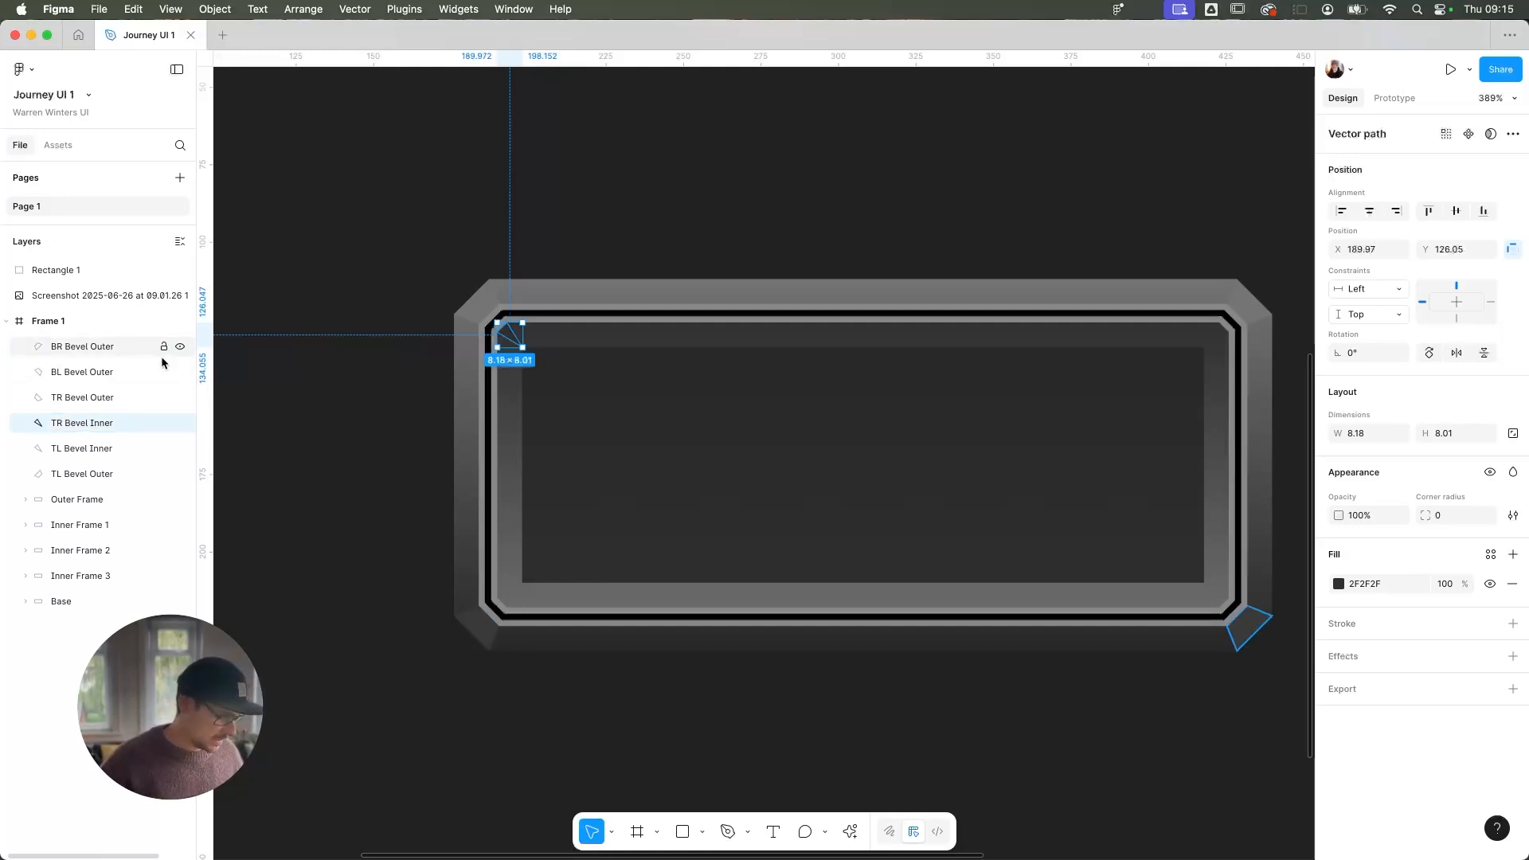
Flip TR Bevel Inner horizontally and fit it against the innermost frame's upper-right chamfer
{"action": "key", "text": "shift+h"}
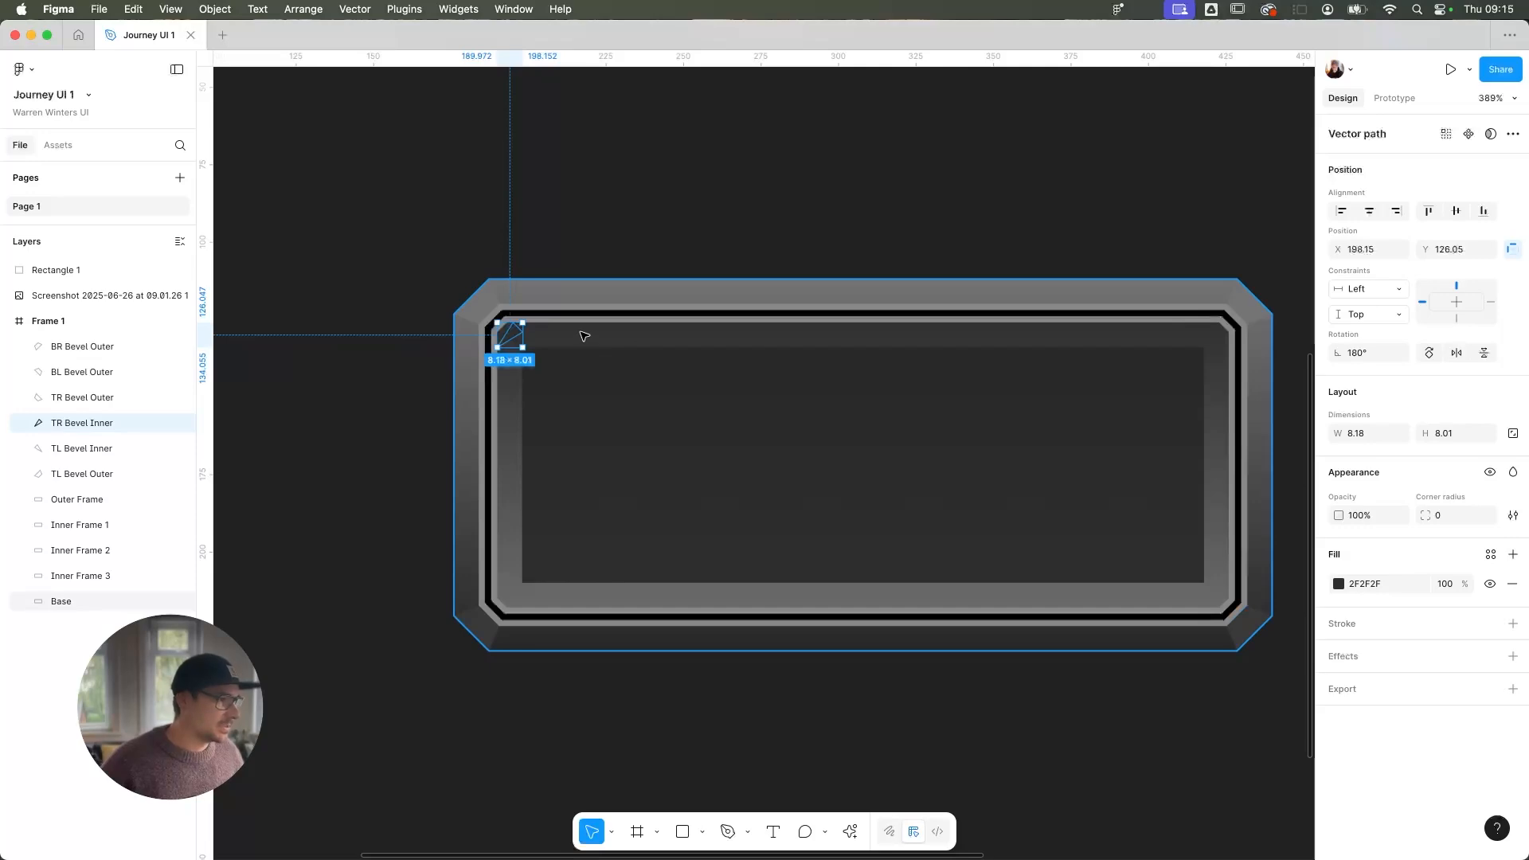
{"action": "left_click_drag", "start_coordinate": [507, 333], "coordinate": [1226, 346]}
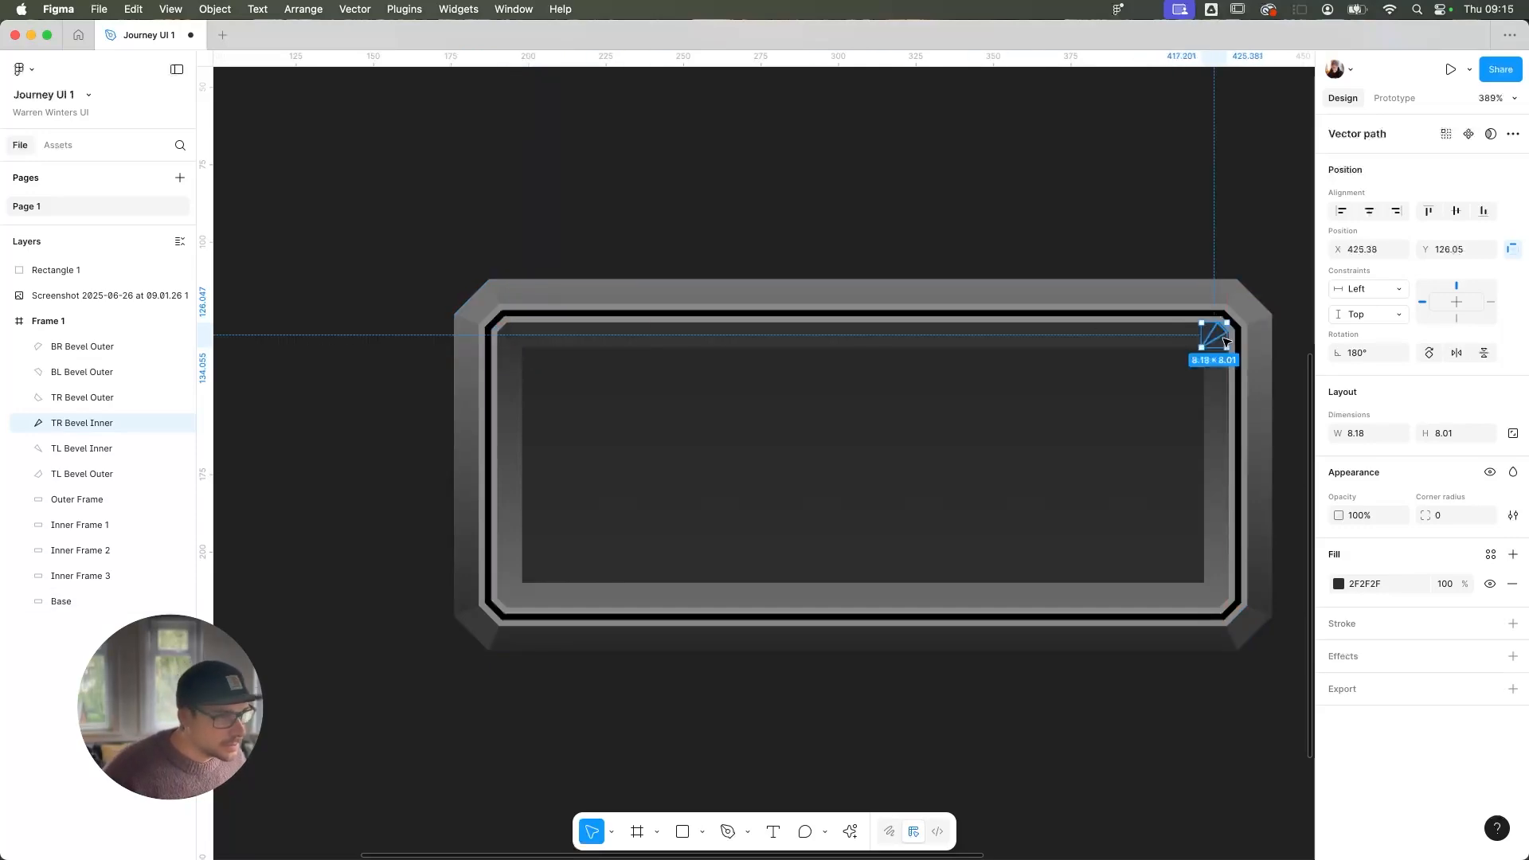
{"action": "scroll", "coordinate": [1225, 361], "scroll_direction": "up", "scroll_amount": 5}
{"action": "scroll", "coordinate": [1225, 361], "scroll_direction": "up", "scroll_amount": 1}
{"action": "scroll", "coordinate": [1139, 379], "scroll_direction": "right", "scroll_amount": 2}
{"action": "left_click_drag", "start_coordinate": [1045, 357], "coordinate": [1054, 363]}
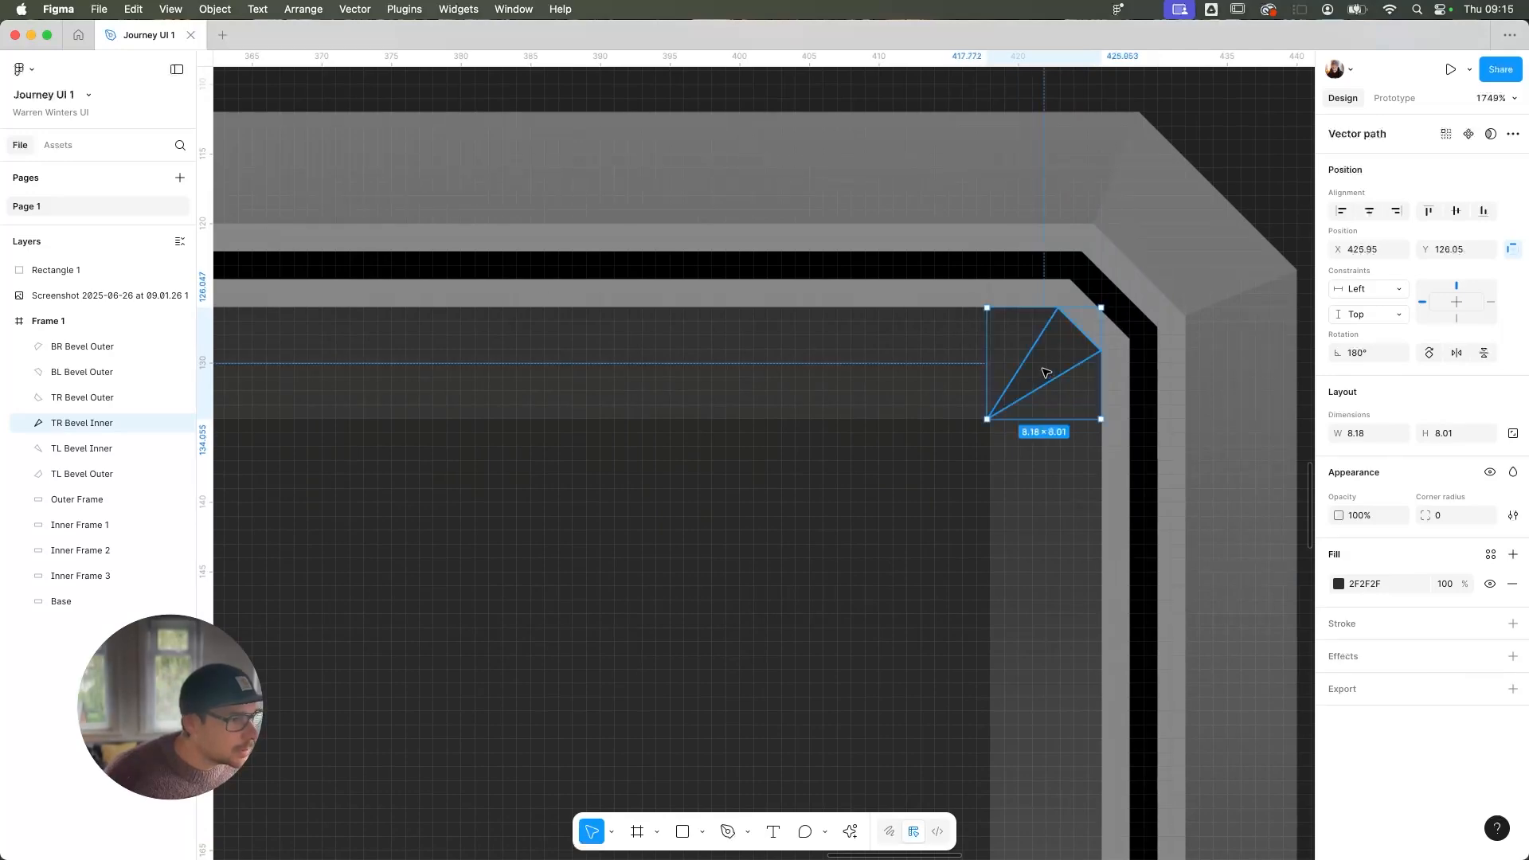
Duplicate the two upper inner bevels, flip the copies vertically and place them in the lower inner corners
{"action": "scroll", "coordinate": [1054, 363], "scroll_direction": "down", "scroll_amount": 15}
{"action": "scroll", "coordinate": [1096, 443], "scroll_direction": "right", "scroll_amount": 2}
{"action": "scroll", "coordinate": [1097, 444], "scroll_direction": "down", "scroll_amount": 1}
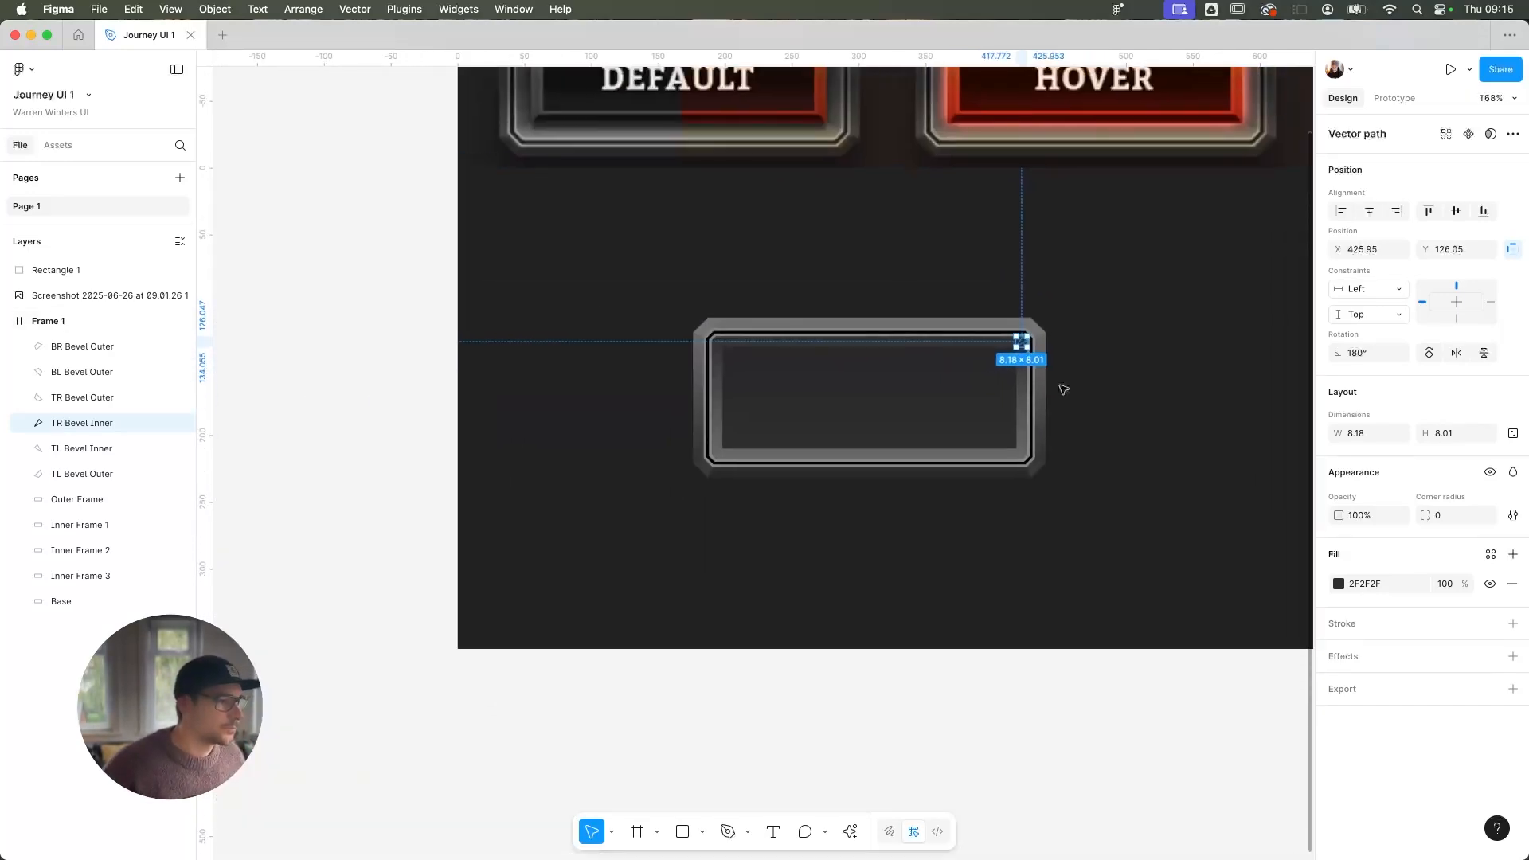
{"action": "key", "text": "Escape"}
{"action": "left_click", "coordinate": [1023, 391]}
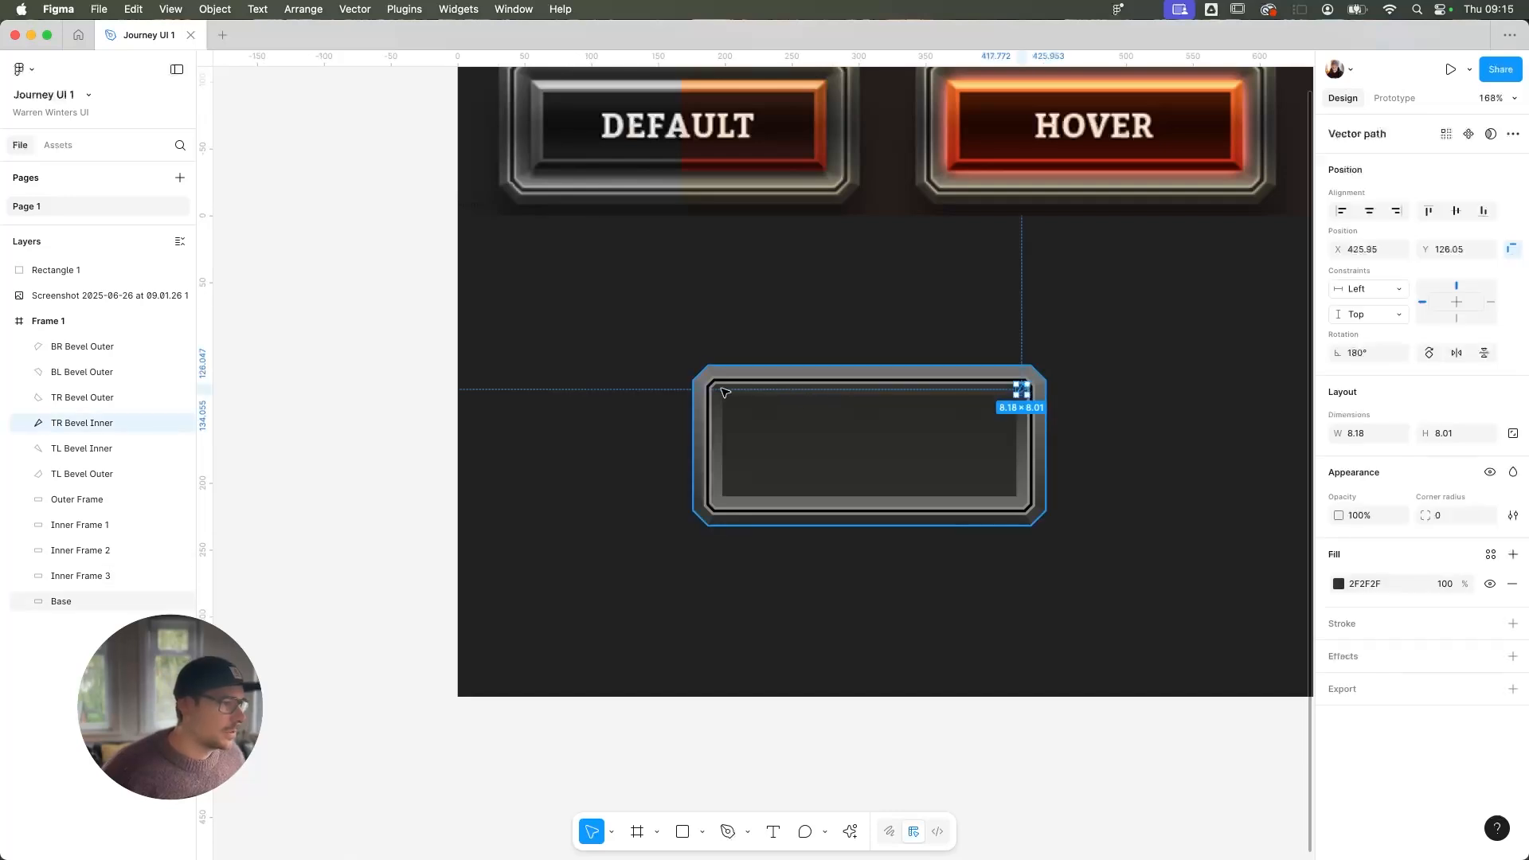
{"action": "left_click", "coordinate": [717, 390], "text": "shift"}
{"action": "key", "text": "shift+d"}
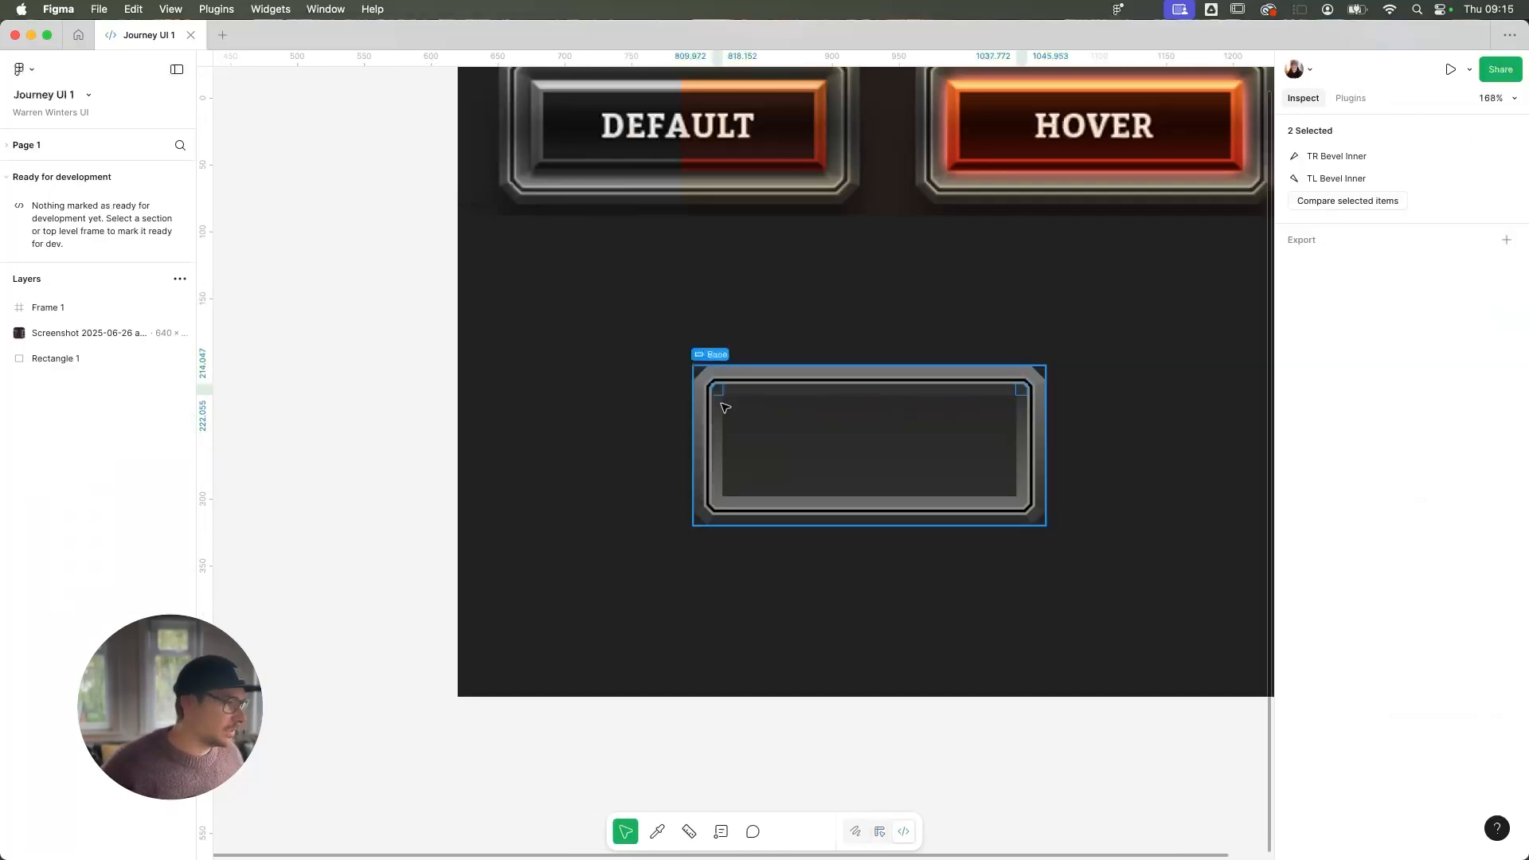
{"action": "key", "text": "shift+d"}
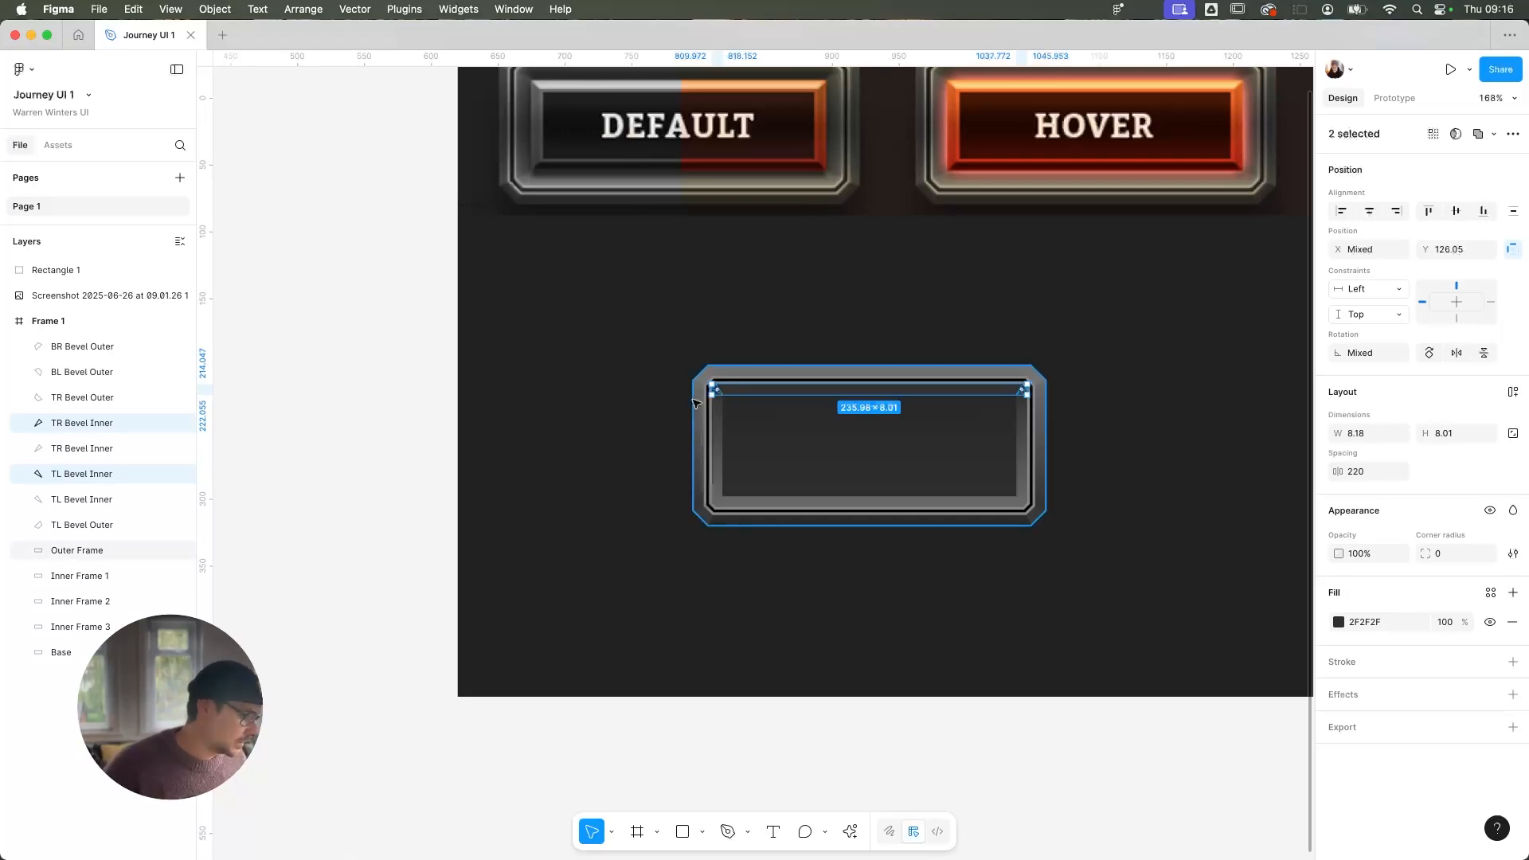
{"action": "key", "text": "shift+v"}
{"action": "left_click_drag", "start_coordinate": [763, 395], "coordinate": [691, 530]}
Edit the lower-left inner bevel's vector so its tip meets the inner corner of the frame
{"action": "scroll", "coordinate": [770, 505], "scroll_direction": "up", "scroll_amount": 15}
{"action": "left_click", "coordinate": [337, 508]}
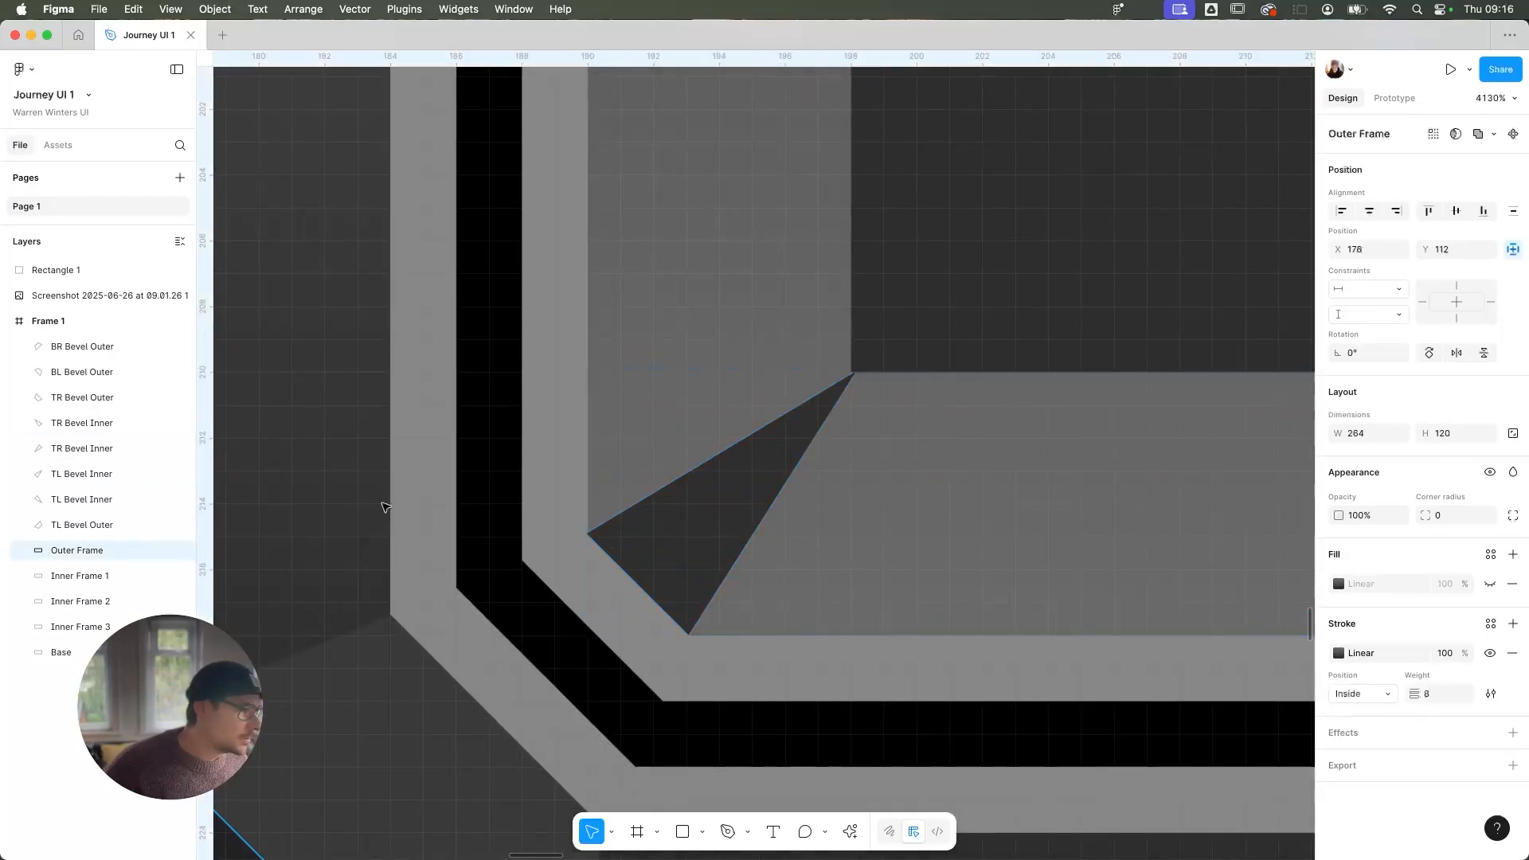
{"action": "double_click", "coordinate": [803, 430]}
{"action": "mouse_move", "coordinate": [865, 373]}
{"action": "left_mouse_down"}
{"action": "mouse_move", "coordinate": [854, 394]}
{"action": "mouse_move", "coordinate": [863, 384]}
{"action": "left_mouse_up"}
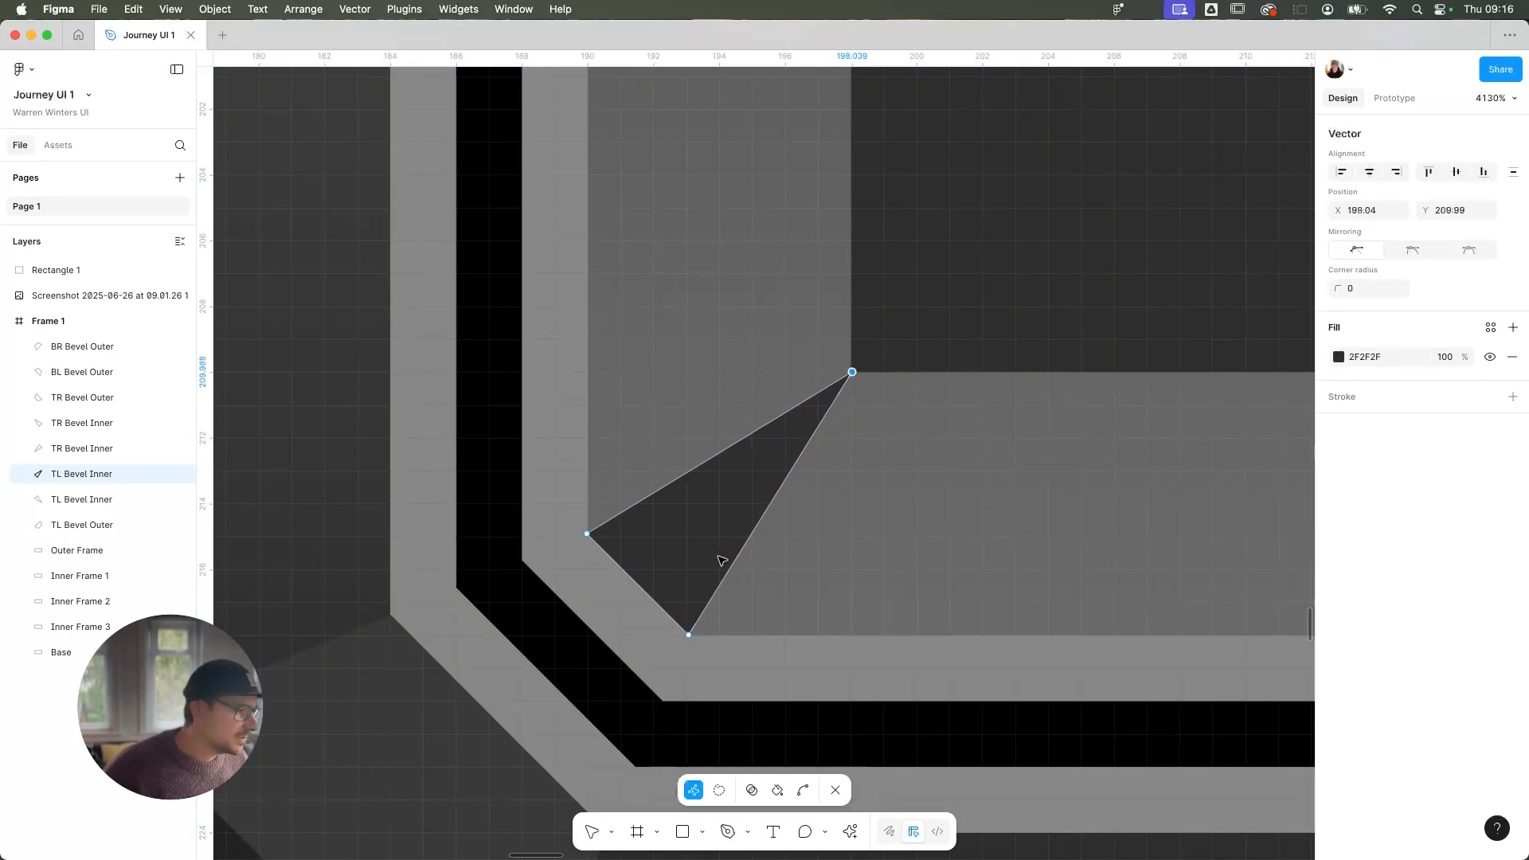
Move the lower-right inner bevel's tip onto the frame's inner corner and finish editing the vector
{"action": "scroll", "coordinate": [1048, 554], "scroll_direction": "down", "scroll_amount": 15}
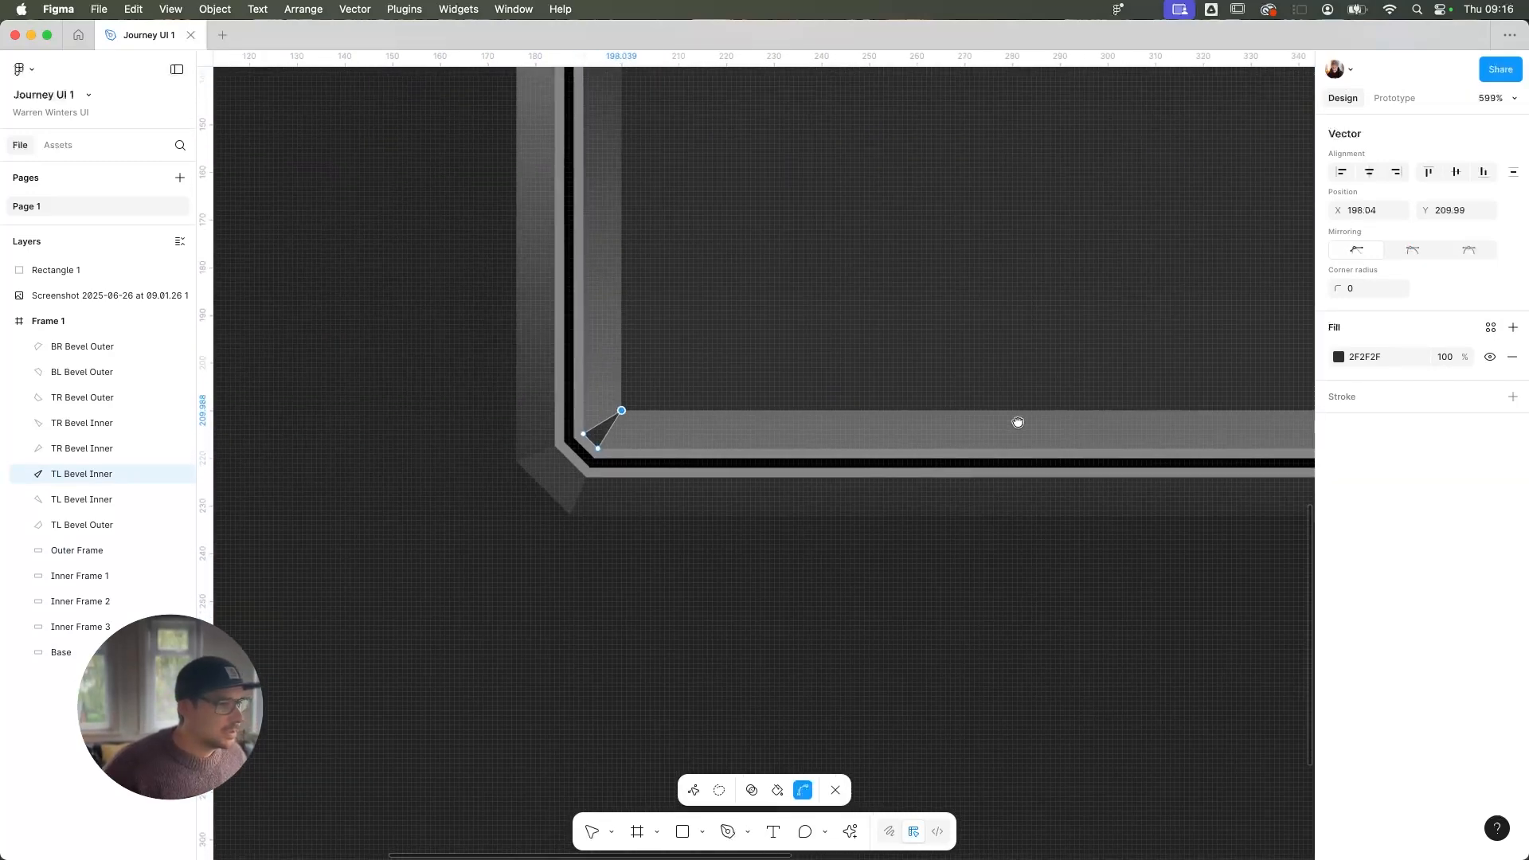
{"action": "scroll", "coordinate": [1087, 456], "scroll_direction": "up", "scroll_amount": 15}
{"action": "double_click", "coordinate": [719, 474]}
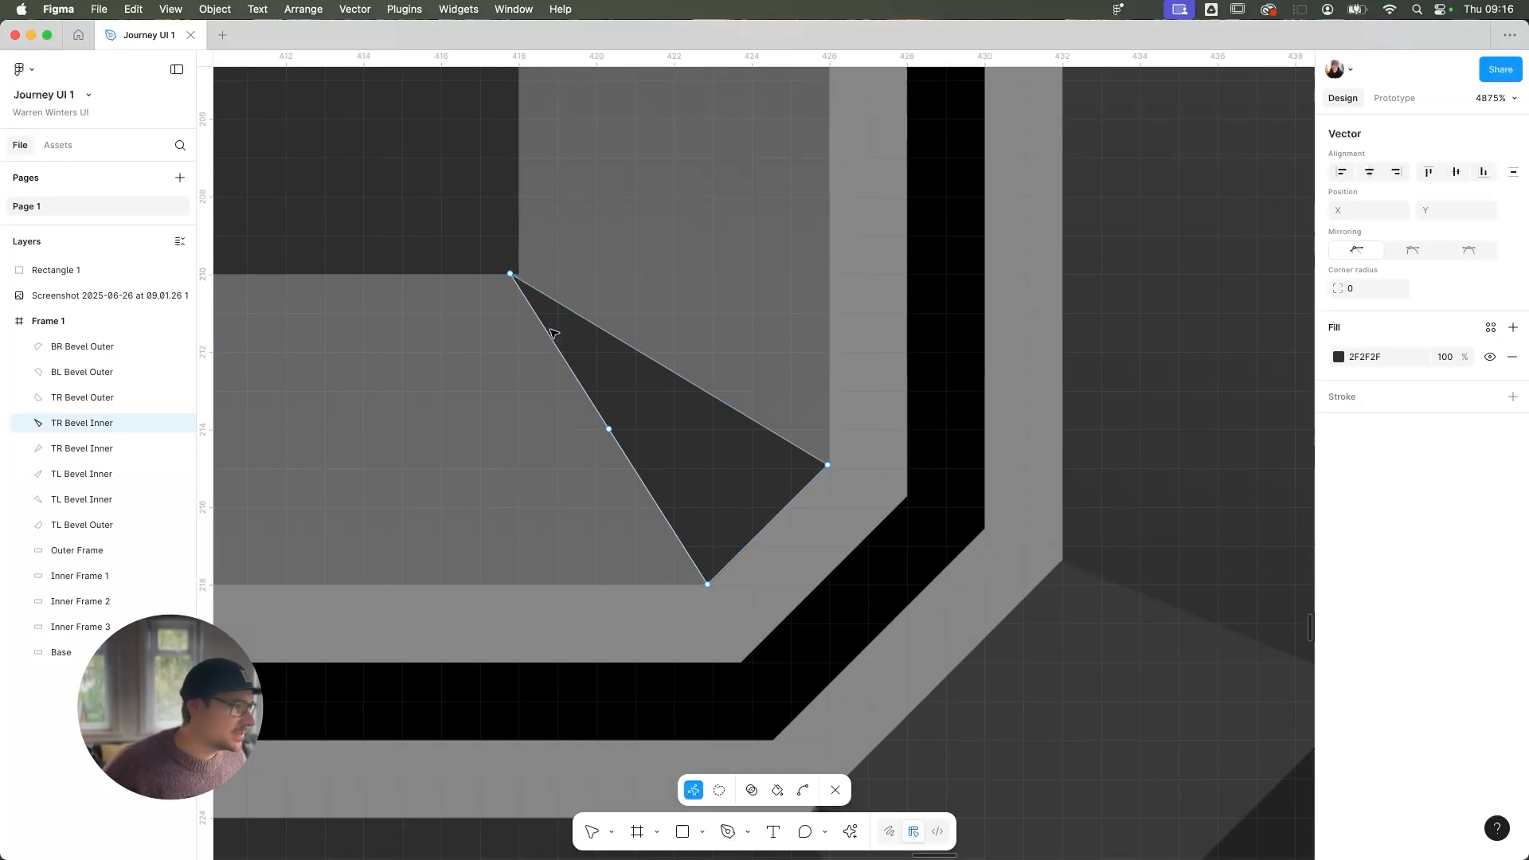
{"action": "left_click_drag", "start_coordinate": [511, 273], "coordinate": [518, 274]}
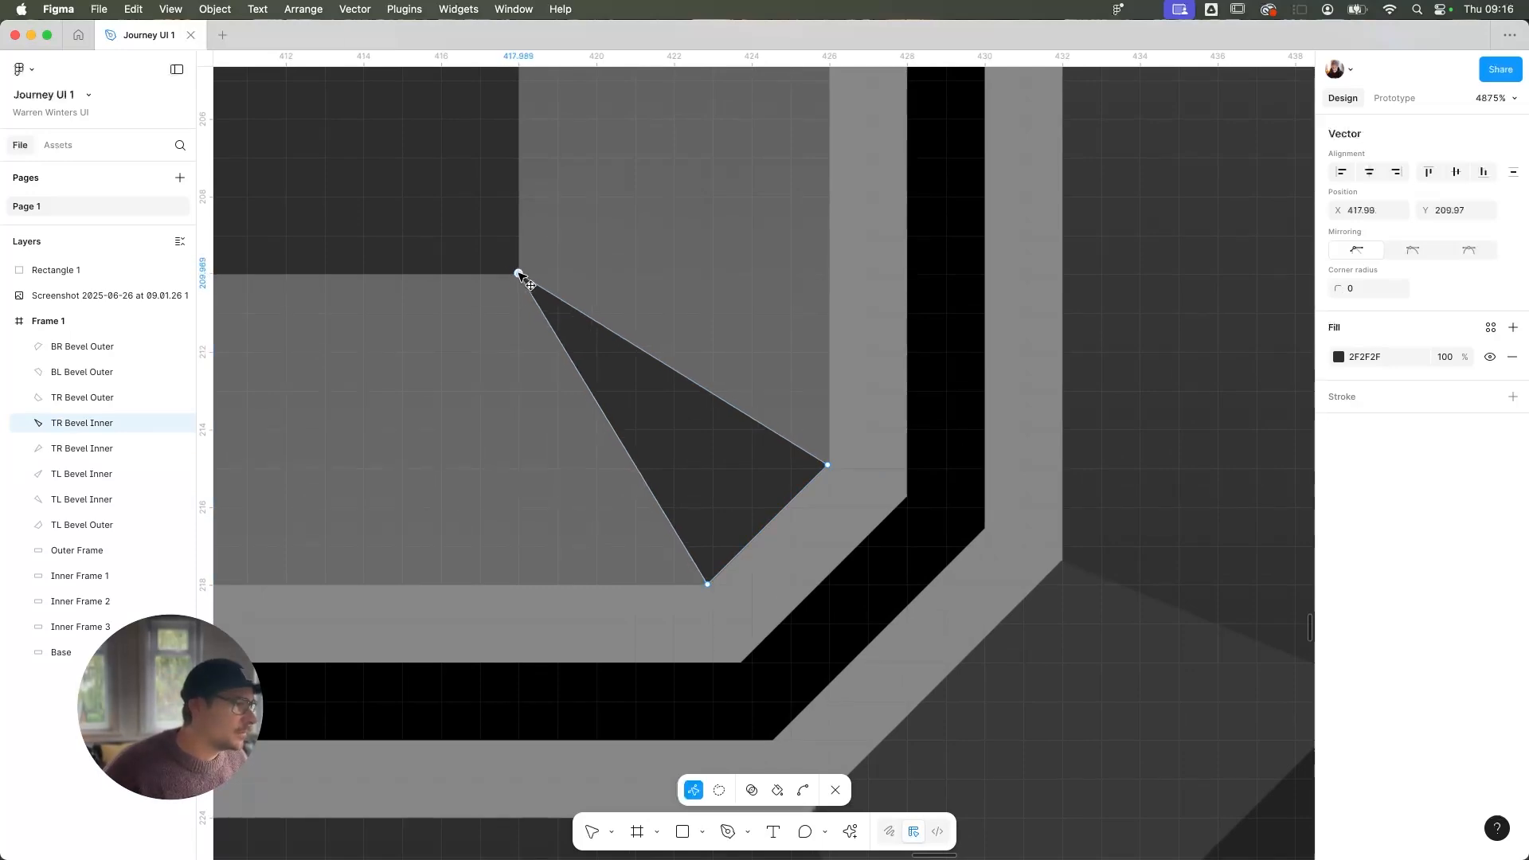
{"action": "scroll", "coordinate": [584, 341], "scroll_direction": "down", "scroll_amount": 3}
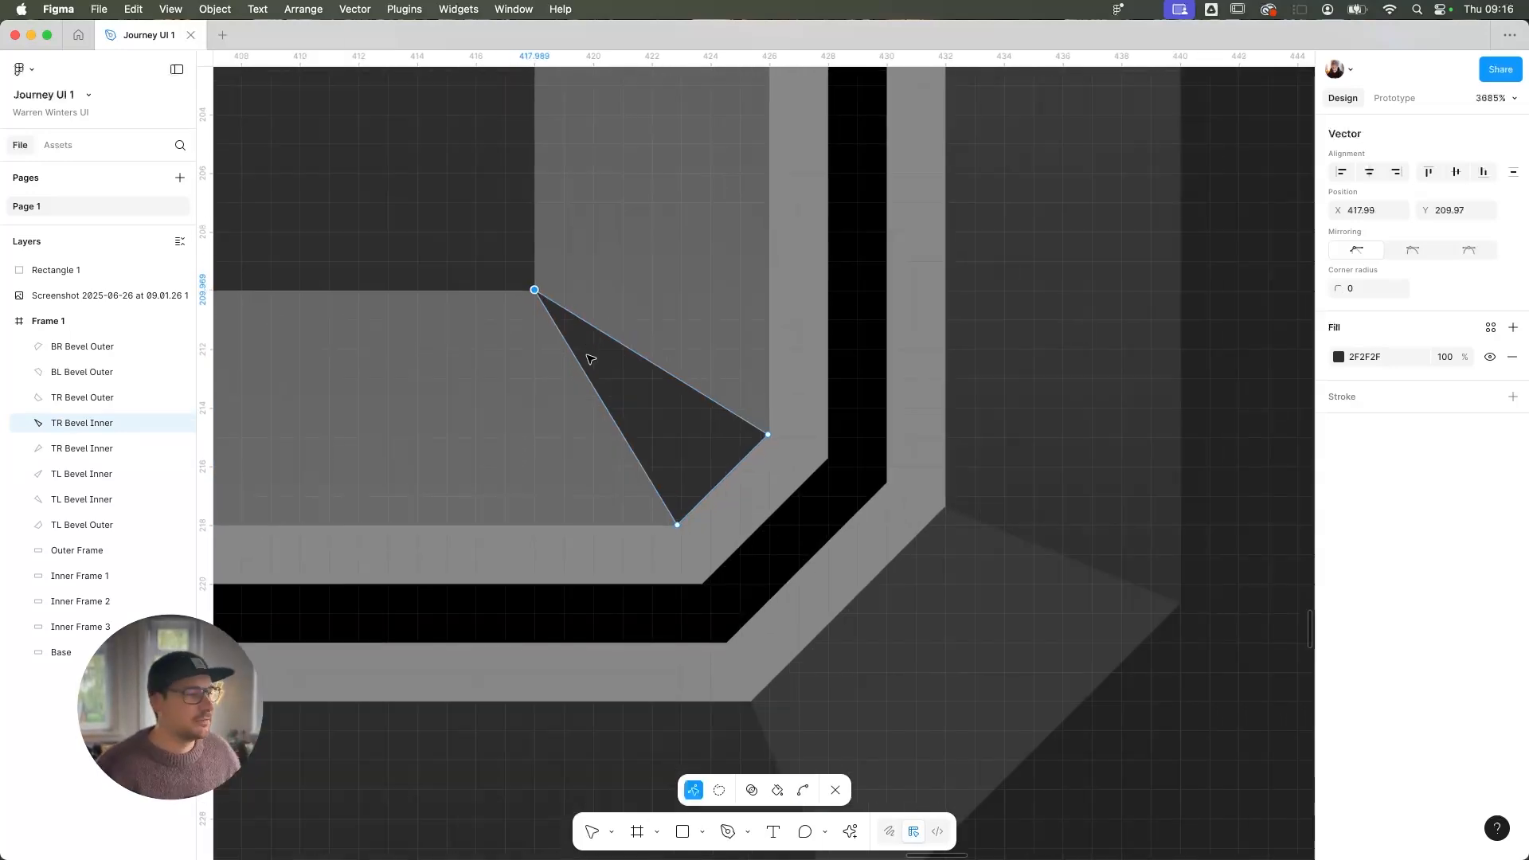
{"action": "scroll", "coordinate": [590, 359], "scroll_direction": "down", "scroll_amount": 10}
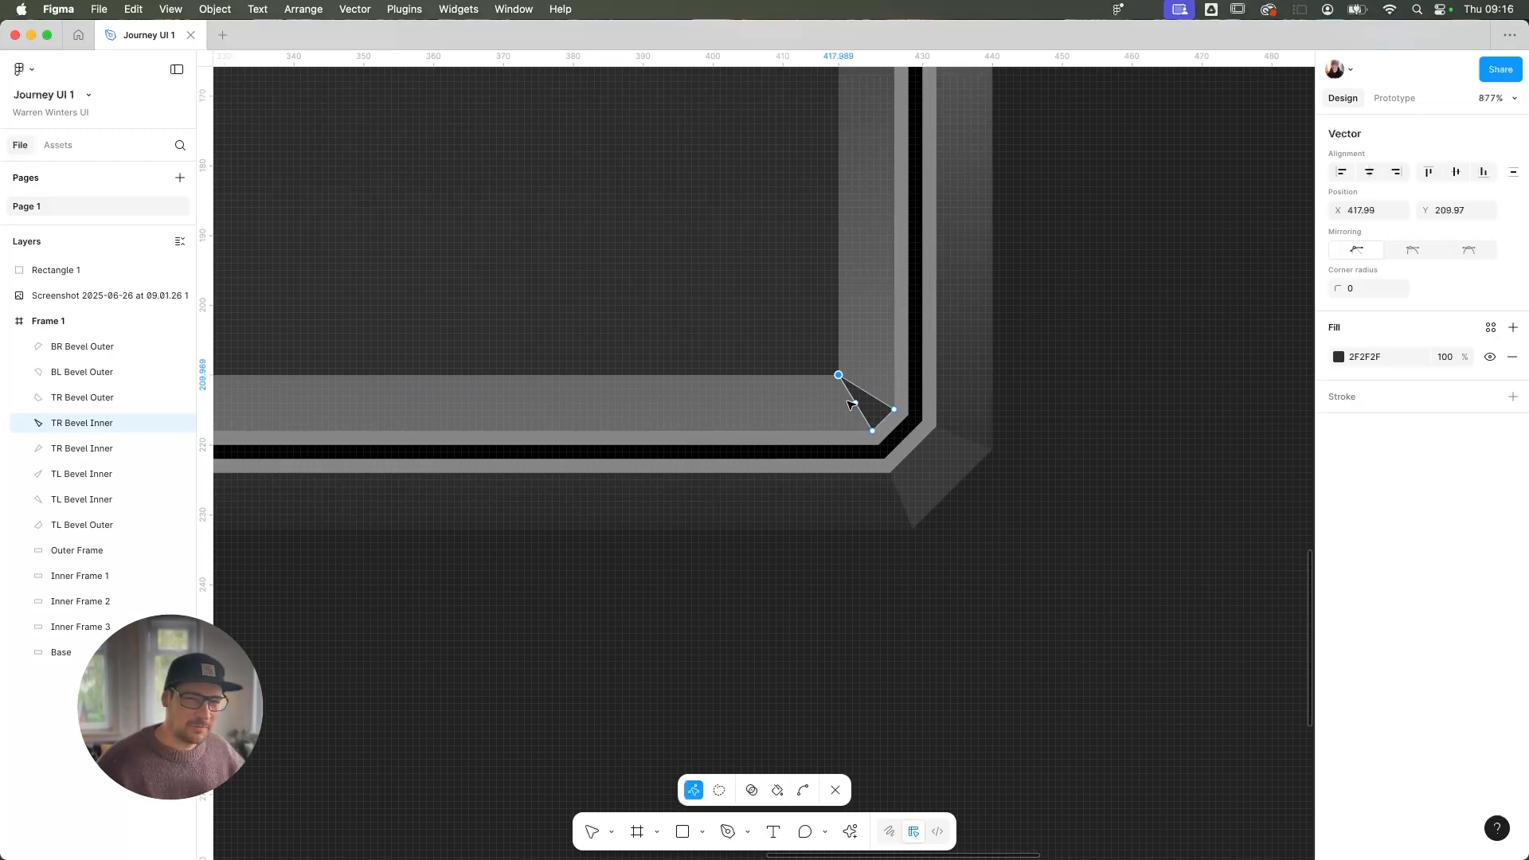
{"action": "scroll", "coordinate": [850, 404], "scroll_direction": "down", "scroll_amount": 8}
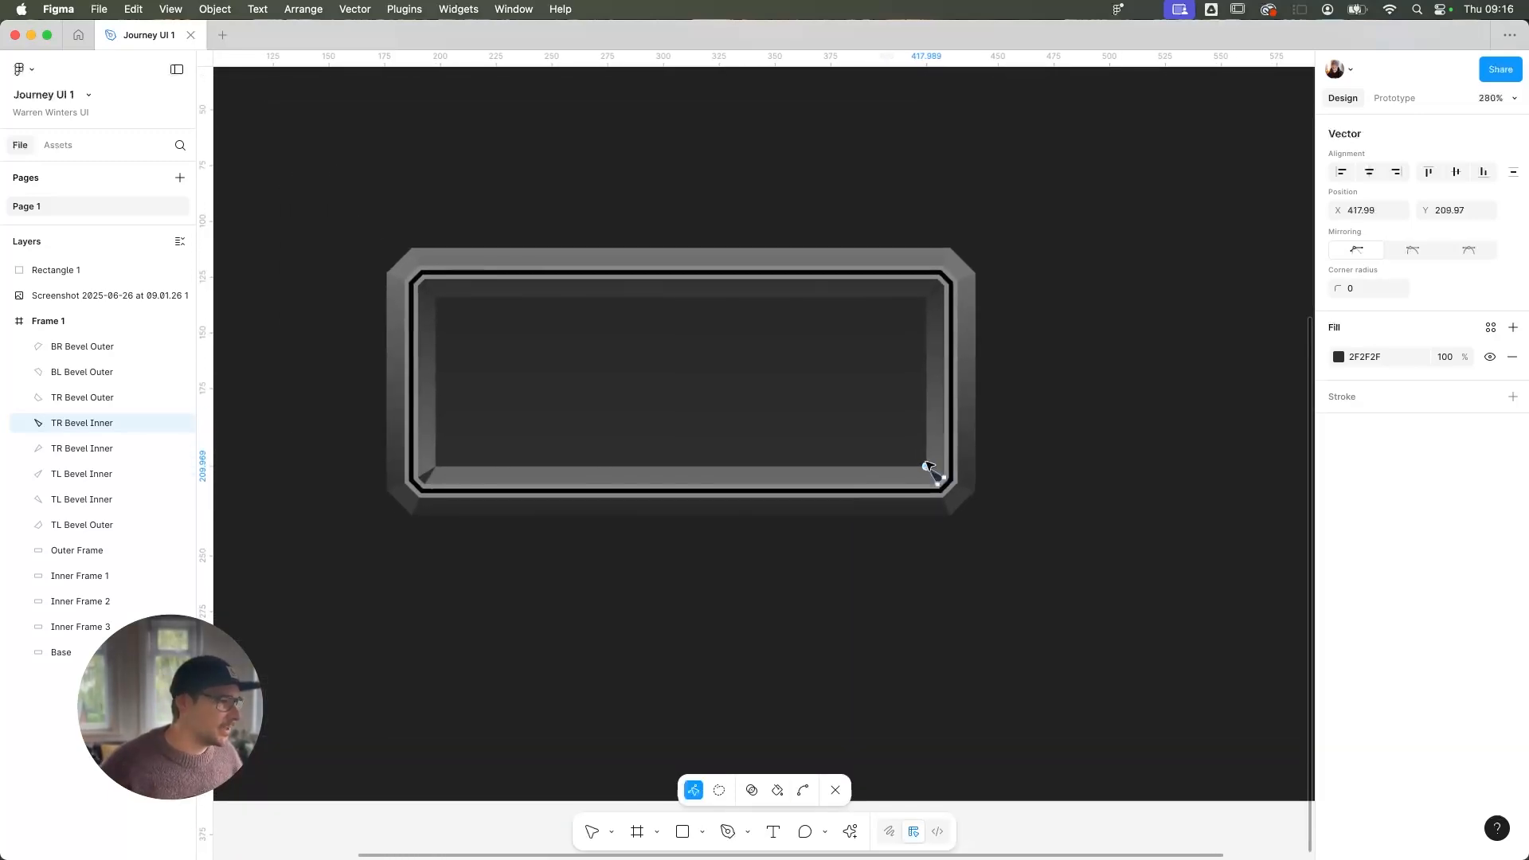
{"action": "key", "text": "Escape"}
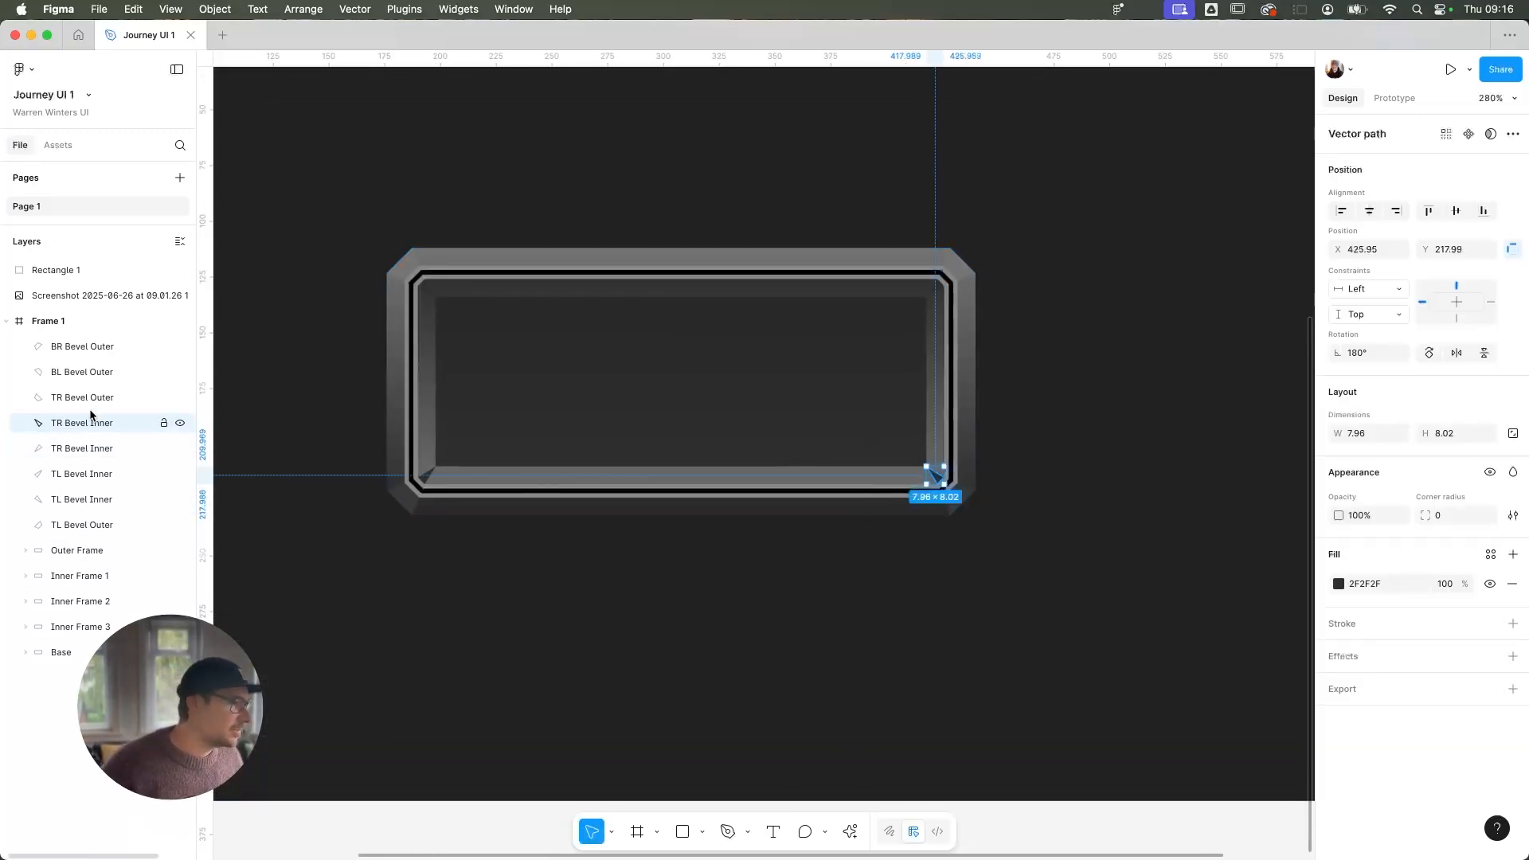
Set the fill of both lower inner bevels to 767676 and deselect them
{"action": "left_click", "coordinate": [423, 476]}
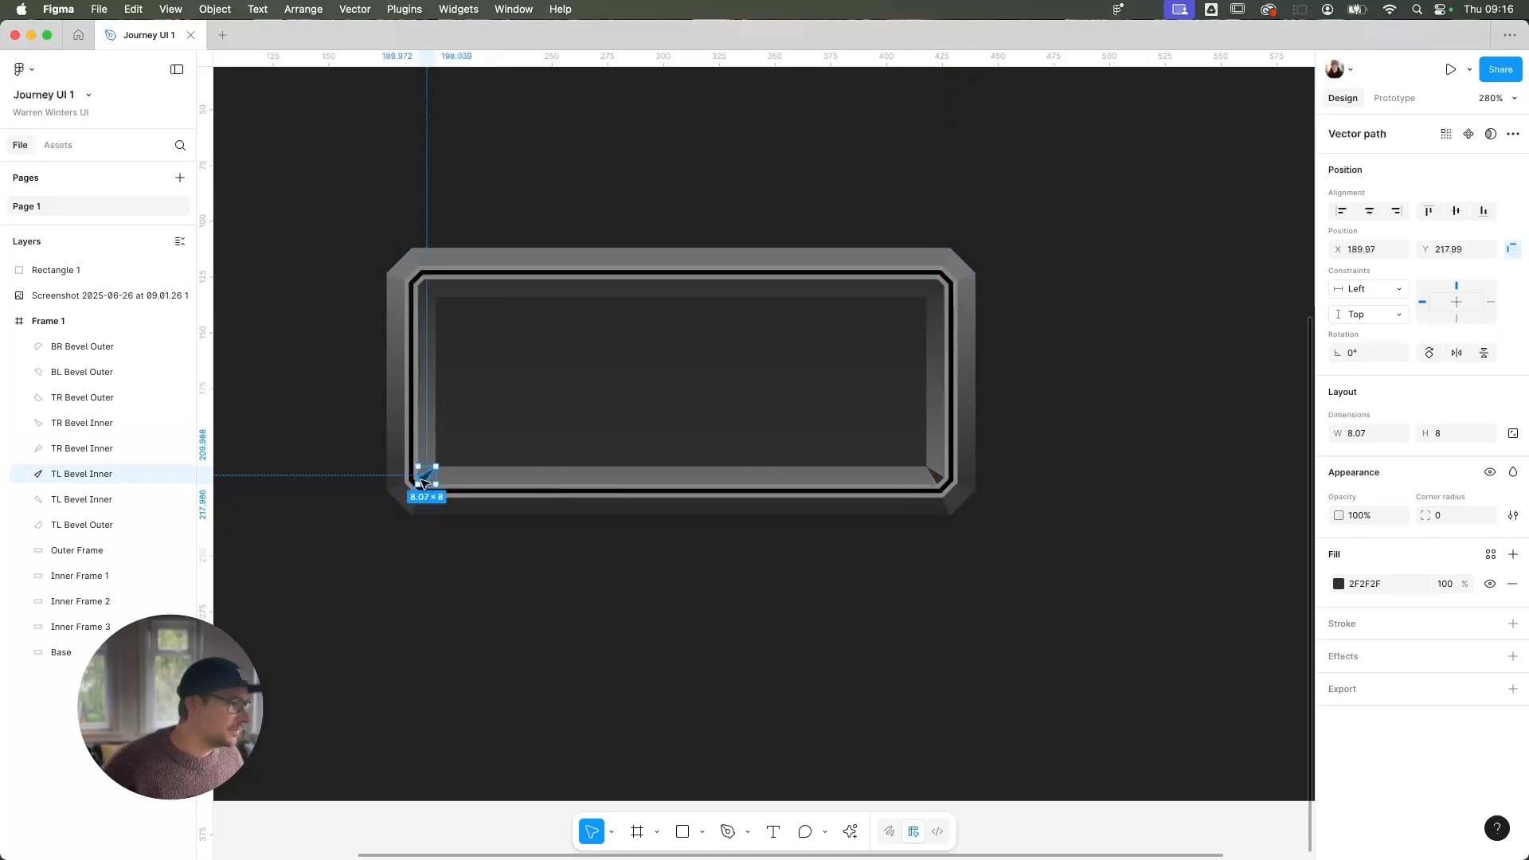
{"action": "left_click", "coordinate": [936, 476], "text": "shift"}
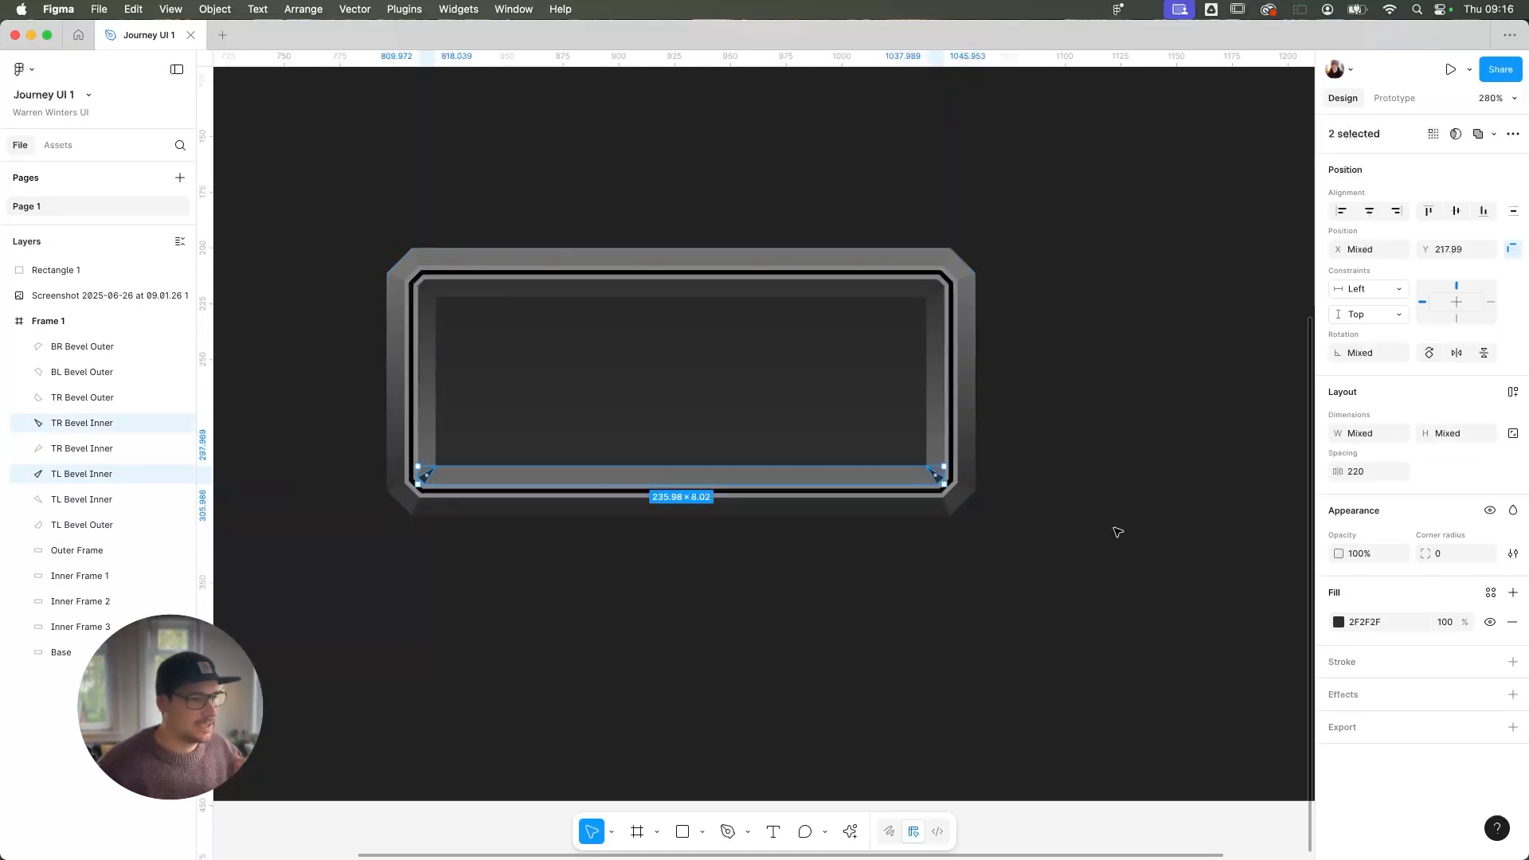
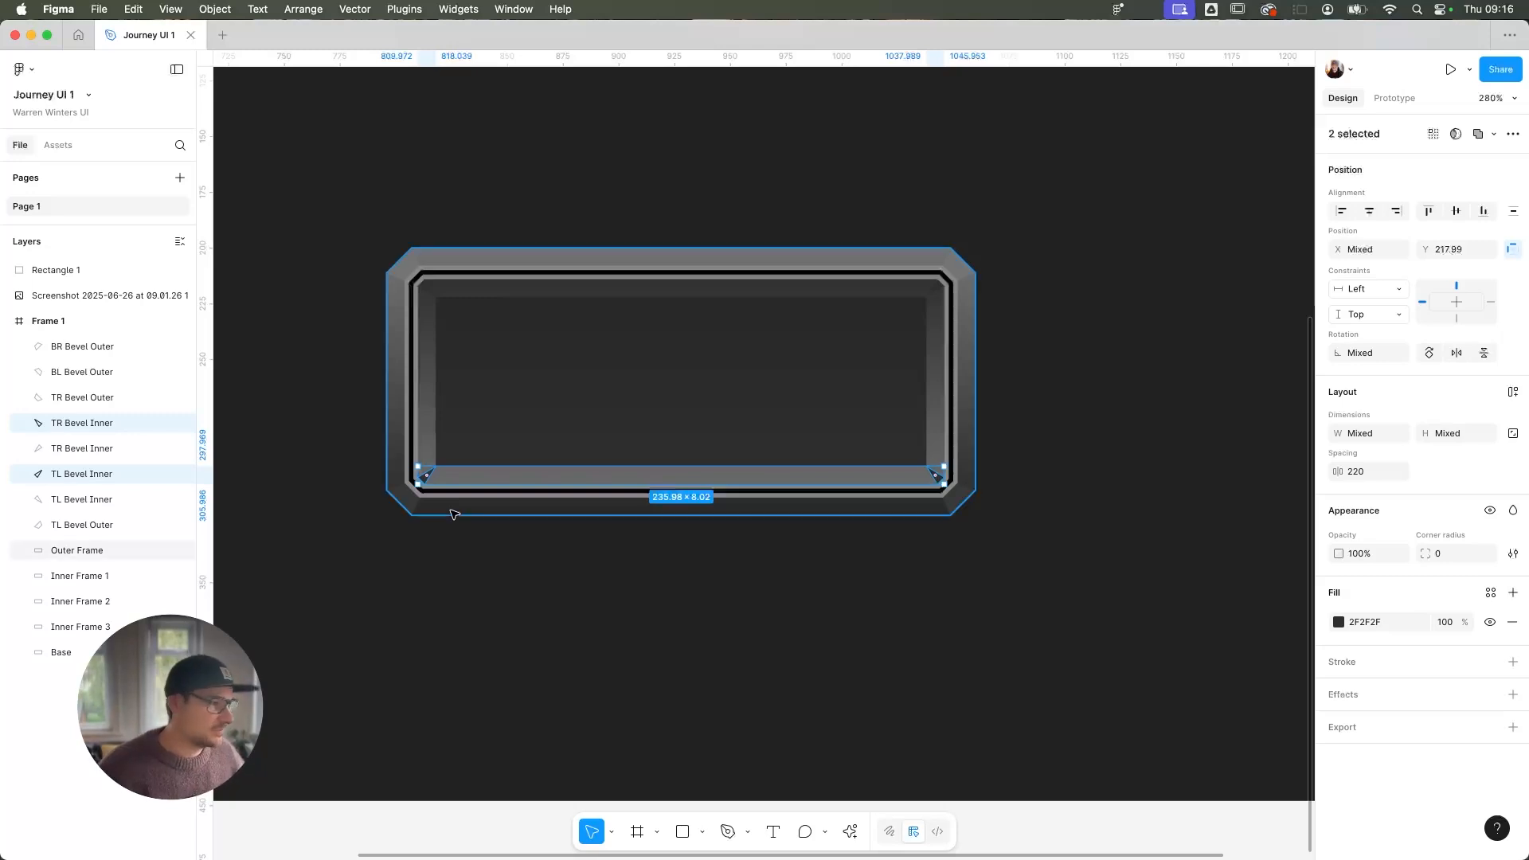
{"action": "scroll", "coordinate": [744, 508], "scroll_direction": "up", "scroll_amount": 1}
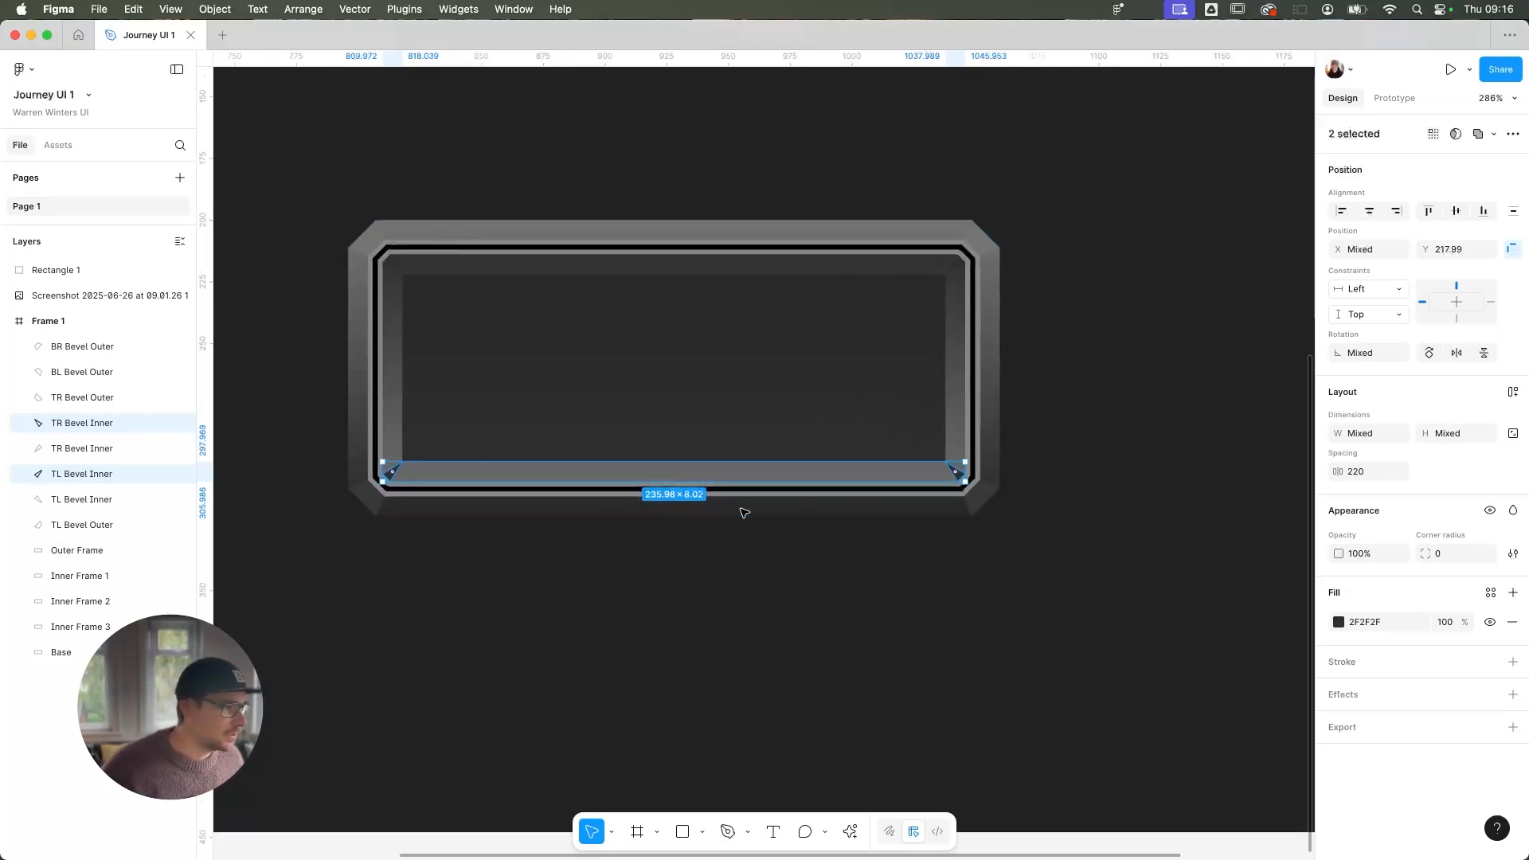
{"action": "left_click", "coordinate": [1338, 622]}
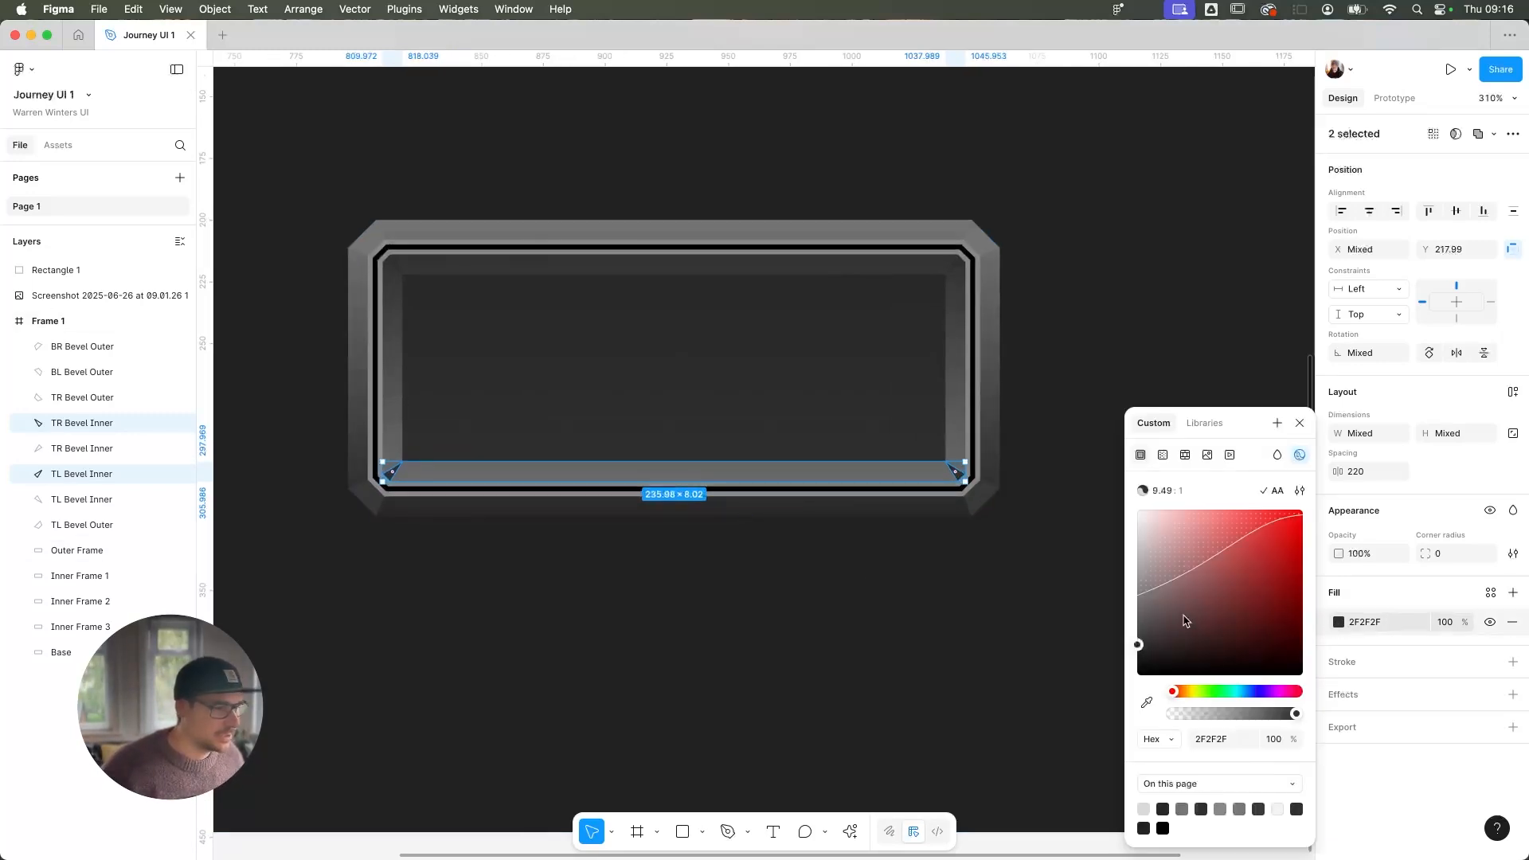
{"action": "left_click_drag", "start_coordinate": [1138, 644], "coordinate": [1137, 599]}
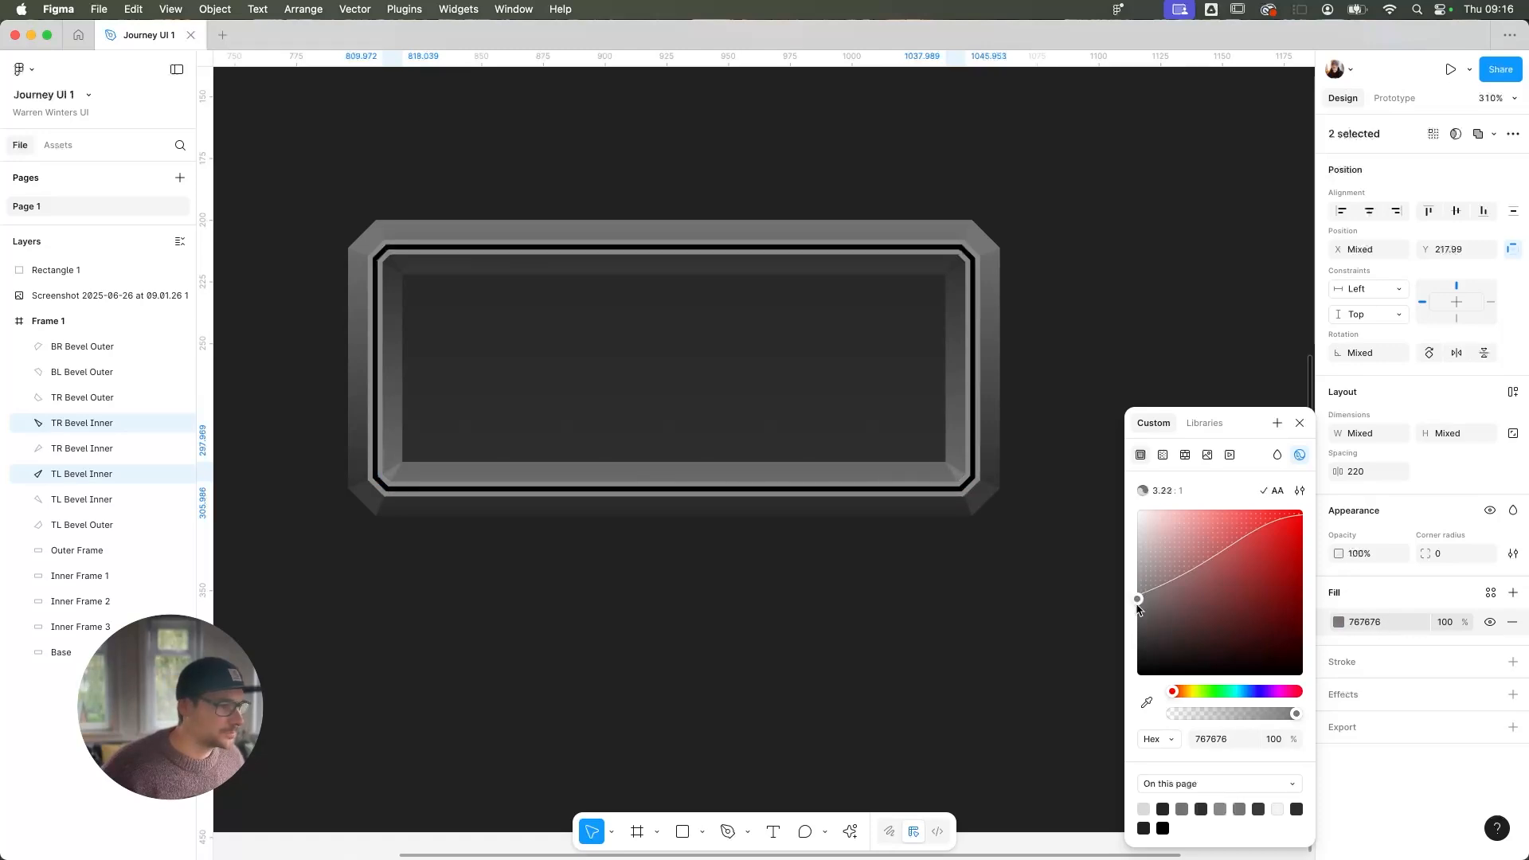
{"action": "scroll", "coordinate": [1041, 618], "scroll_direction": "down", "scroll_amount": 5}
{"action": "left_click", "coordinate": [500, 490]}
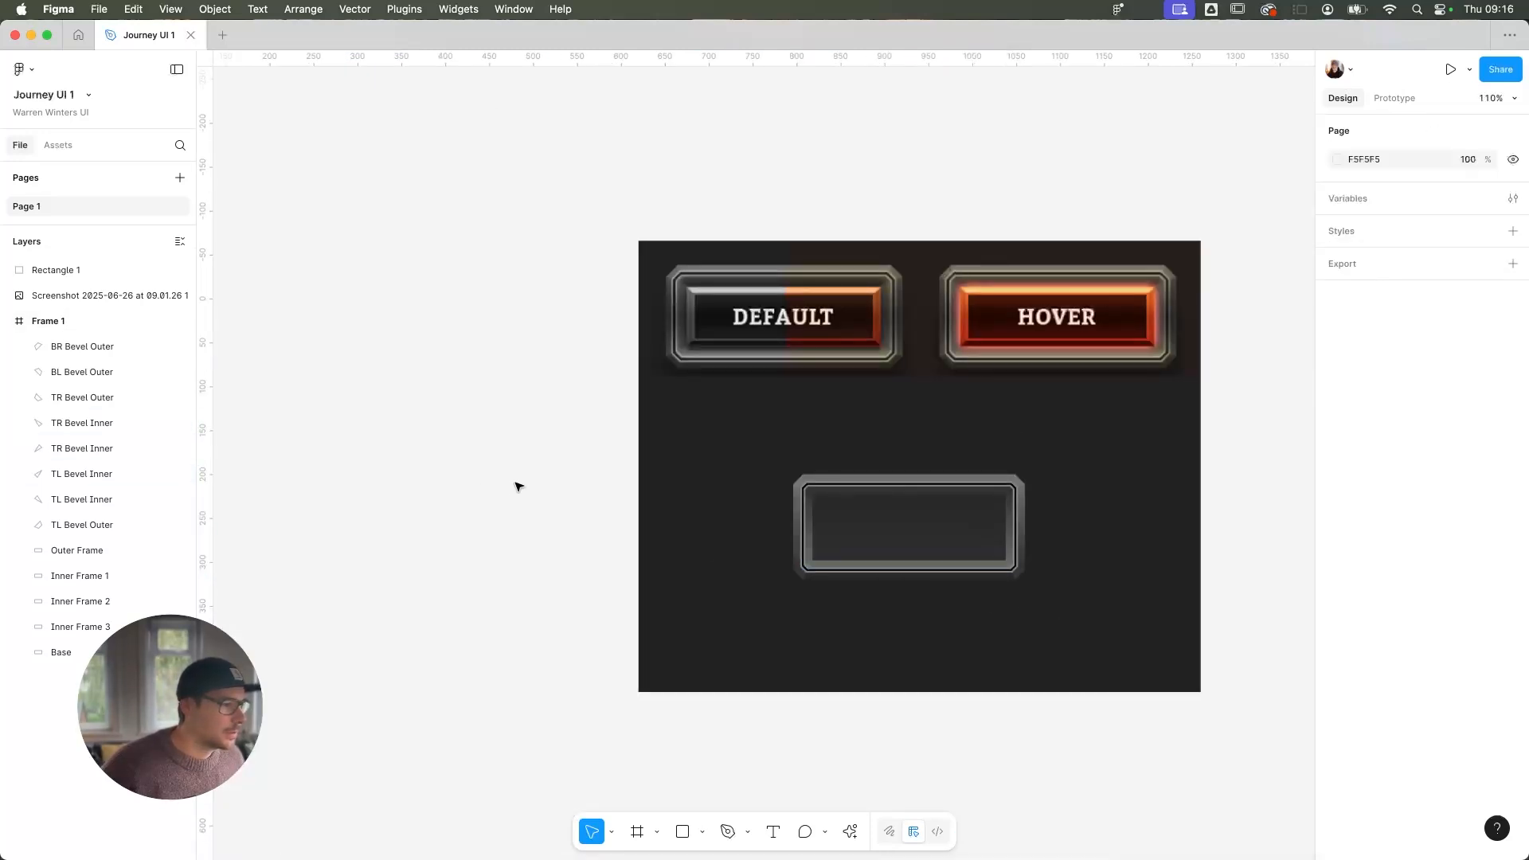
Compare the built button with the reference buttons and check which corner each bevel layer covers
{"action": "scroll", "coordinate": [866, 651], "scroll_direction": "right", "scroll_amount": 3}
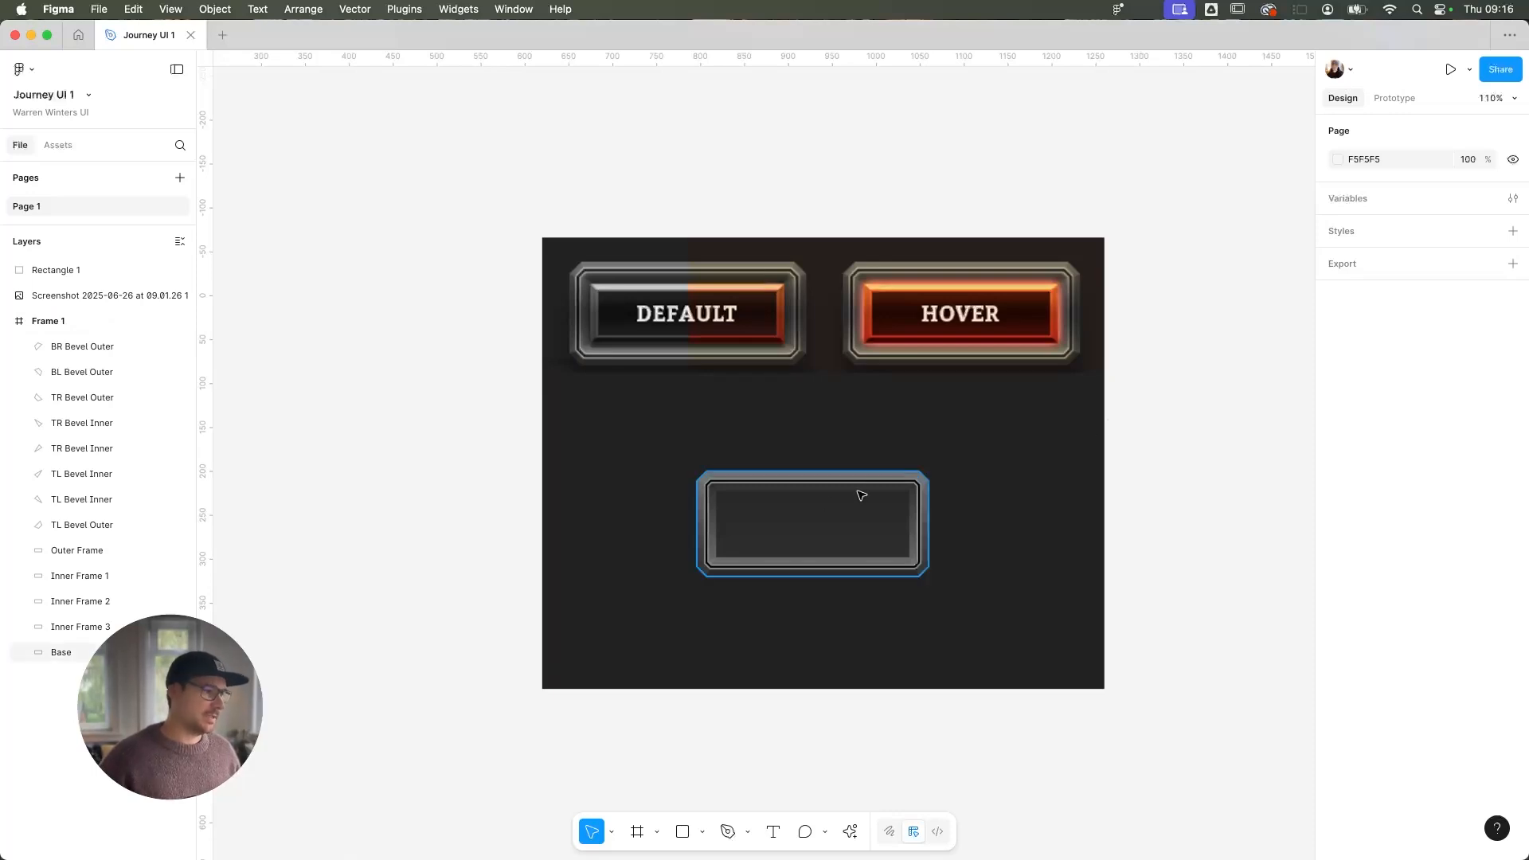
{"action": "scroll", "coordinate": [798, 512], "scroll_direction": "up", "scroll_amount": 5}
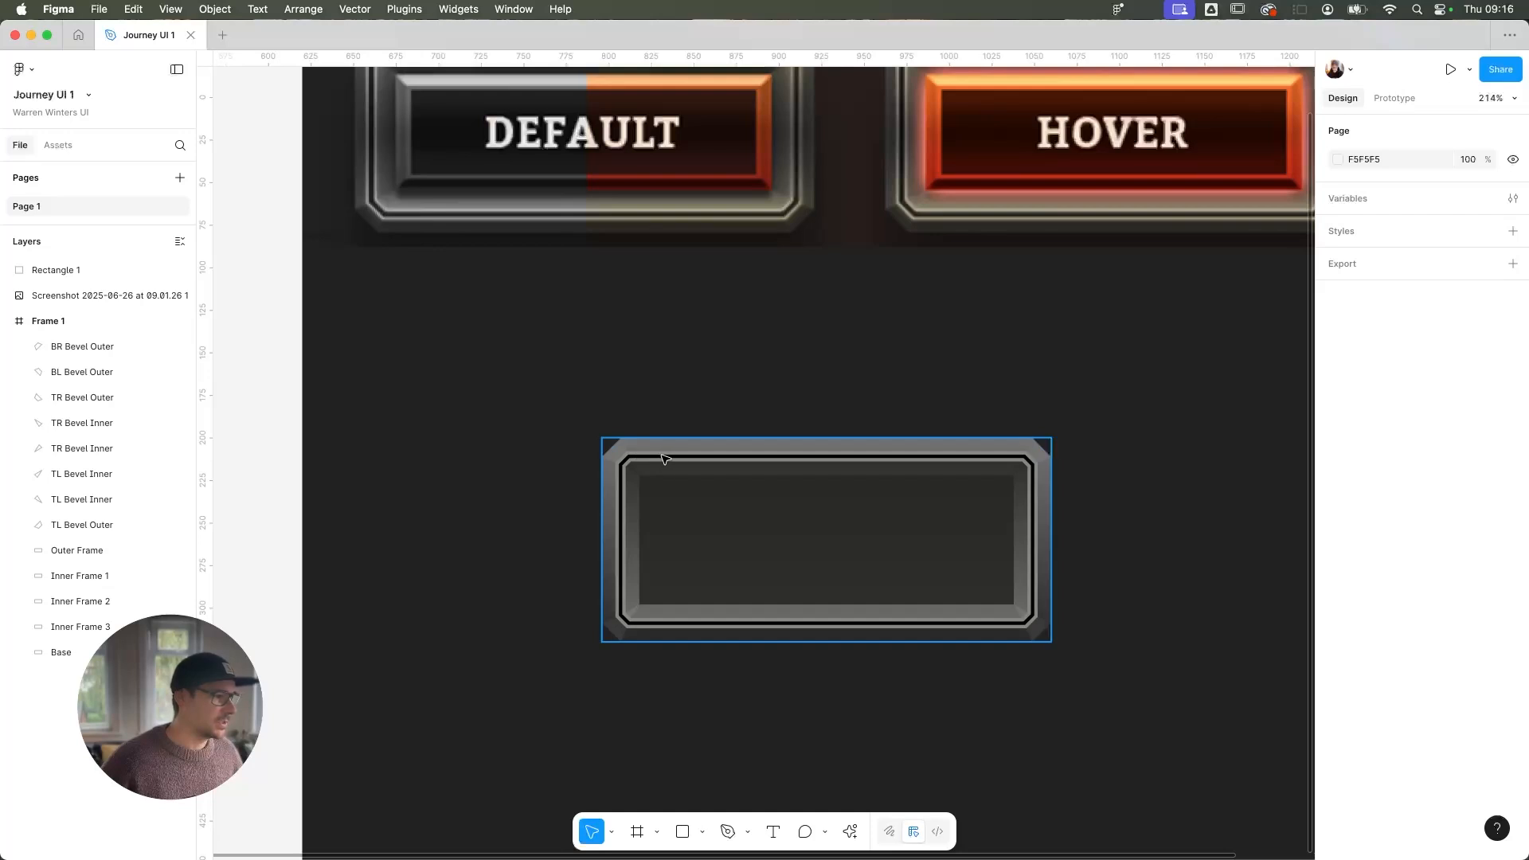
{"action": "scroll", "coordinate": [806, 499], "scroll_direction": "down", "scroll_amount": 3}
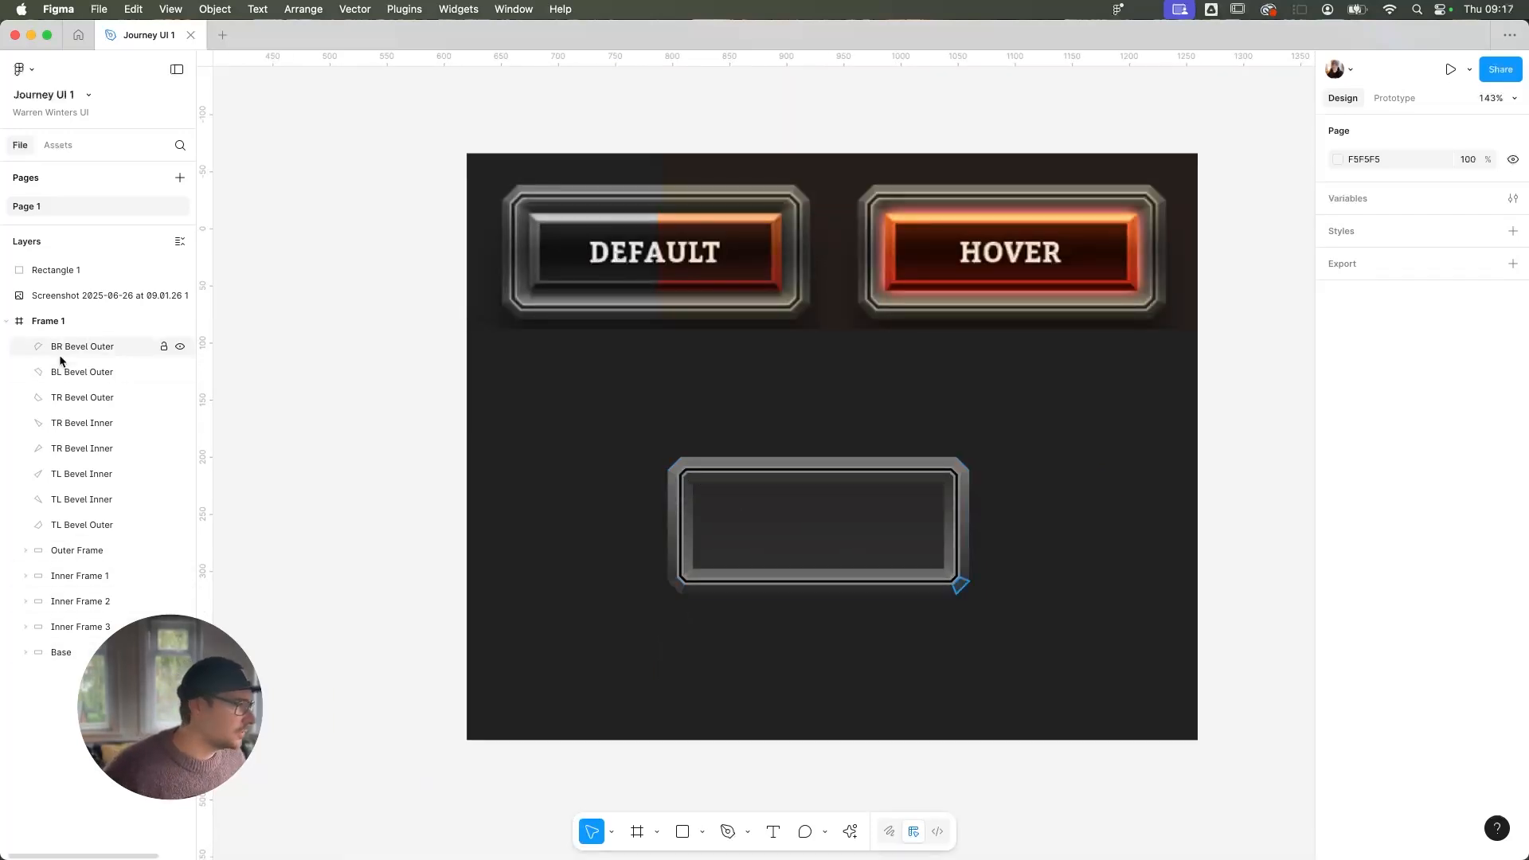
{"action": "left_click", "coordinate": [89, 344]}
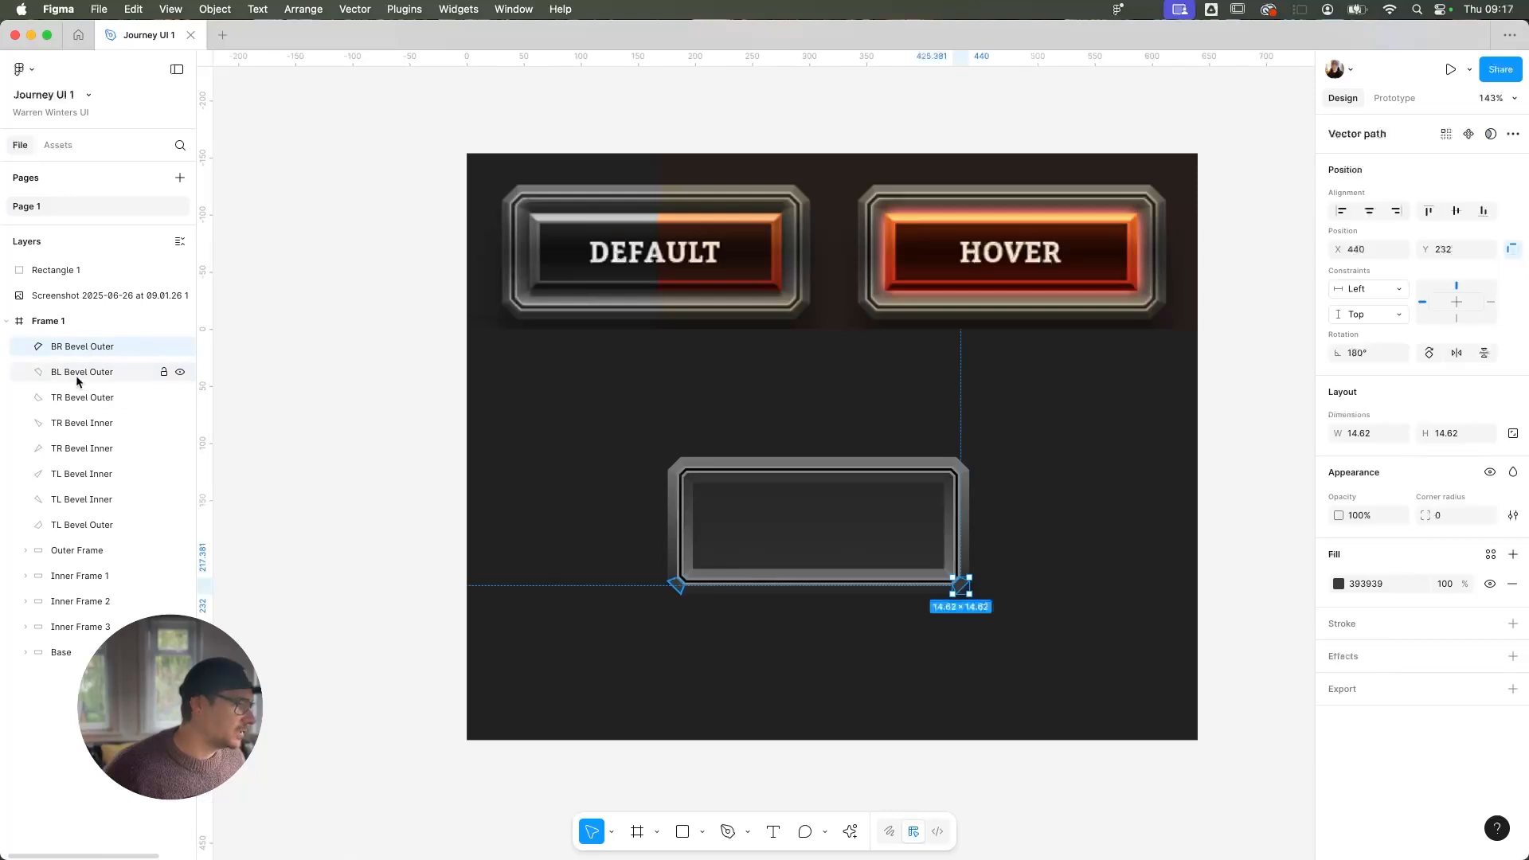
{"action": "left_click", "coordinate": [76, 376]}
{"action": "left_click", "coordinate": [76, 396]}
{"action": "left_click", "coordinate": [77, 422]}
{"action": "left_click", "coordinate": [70, 475]}
{"action": "left_click", "coordinate": [70, 523]}
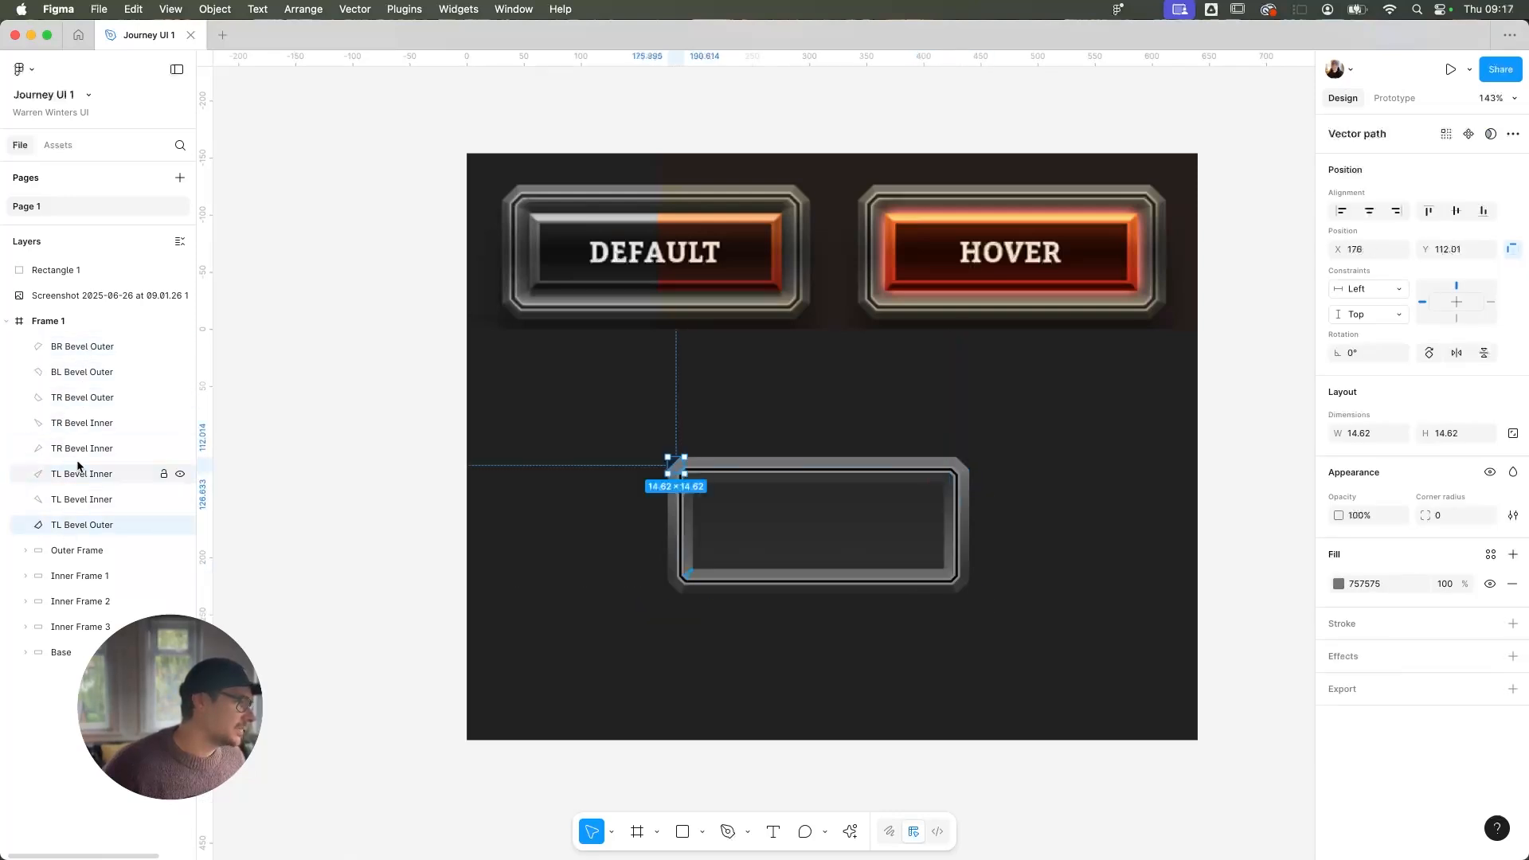
{"action": "left_click", "coordinate": [70, 348], "text": "shift"}
{"action": "left_click", "coordinate": [88, 348]}
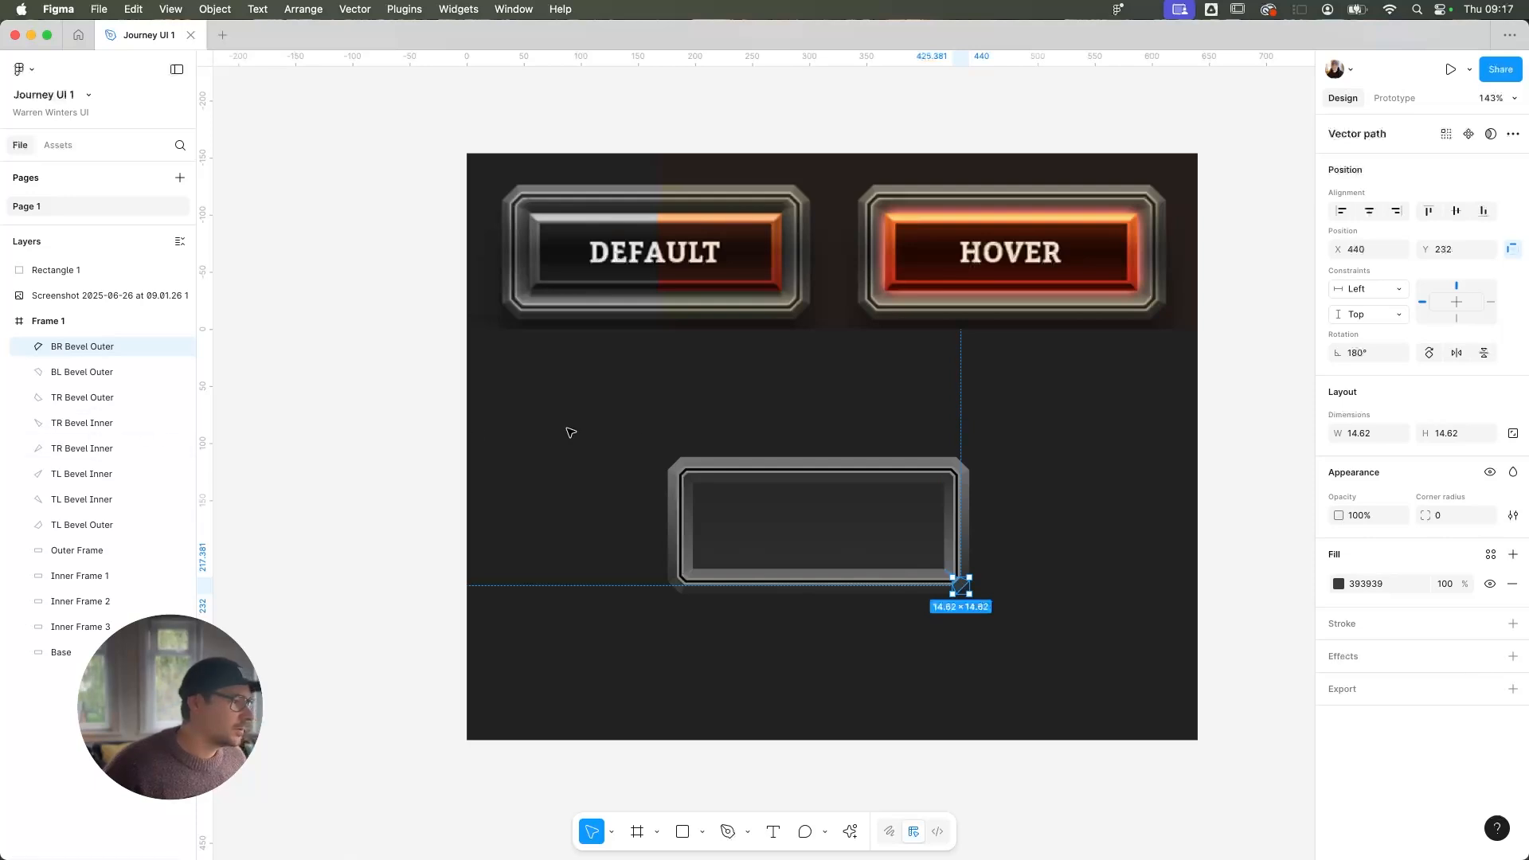
Pin the outer bevels to their own corners with constraints: BR to right and bottom, BL to left and bottom, TR to right and top
{"action": "left_click", "coordinate": [1489, 301]}
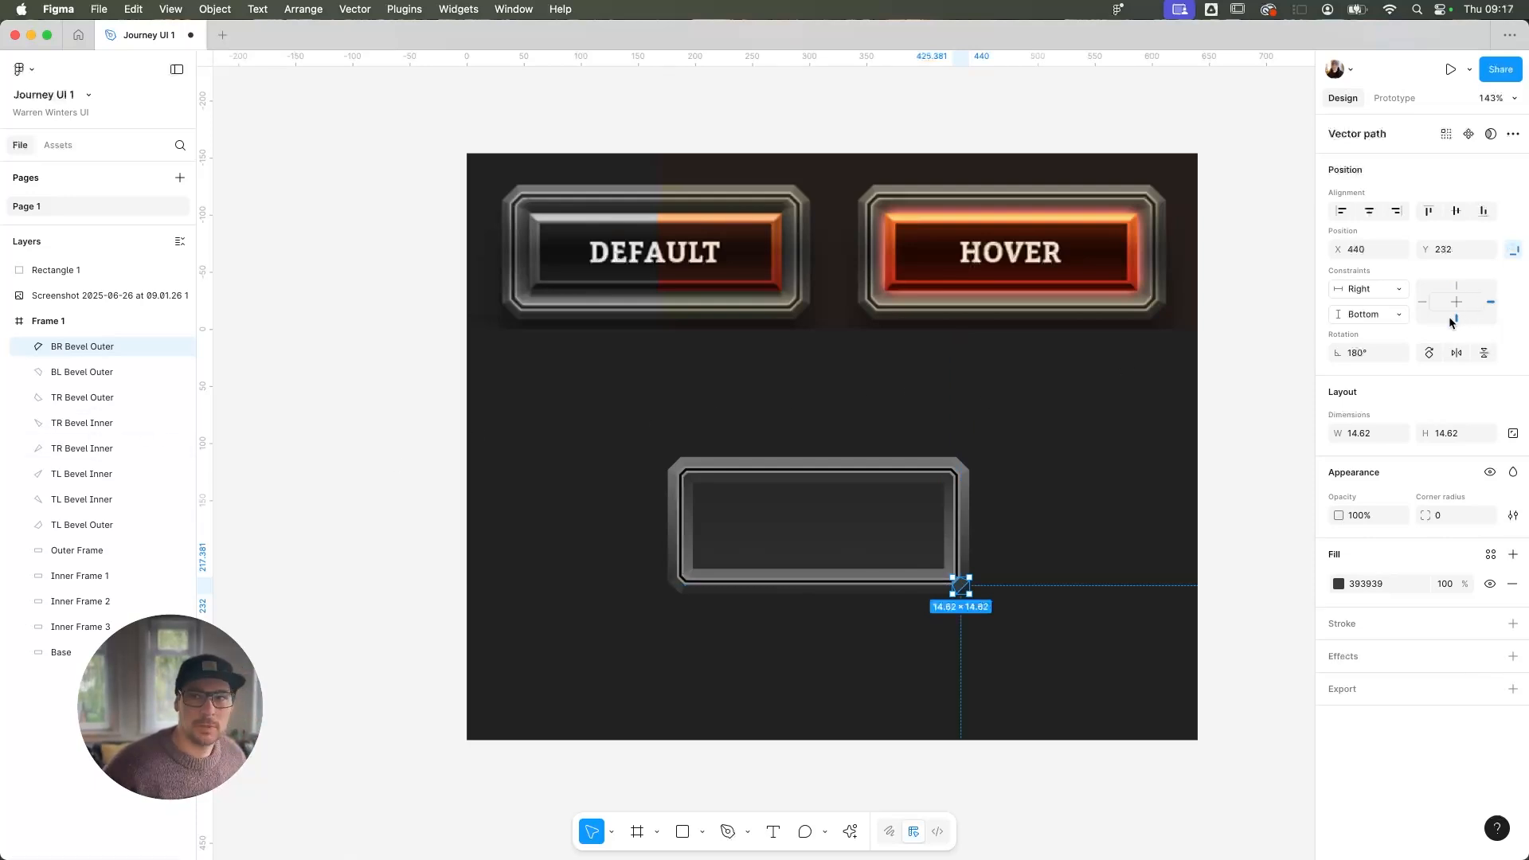
{"action": "left_click", "coordinate": [114, 368]}
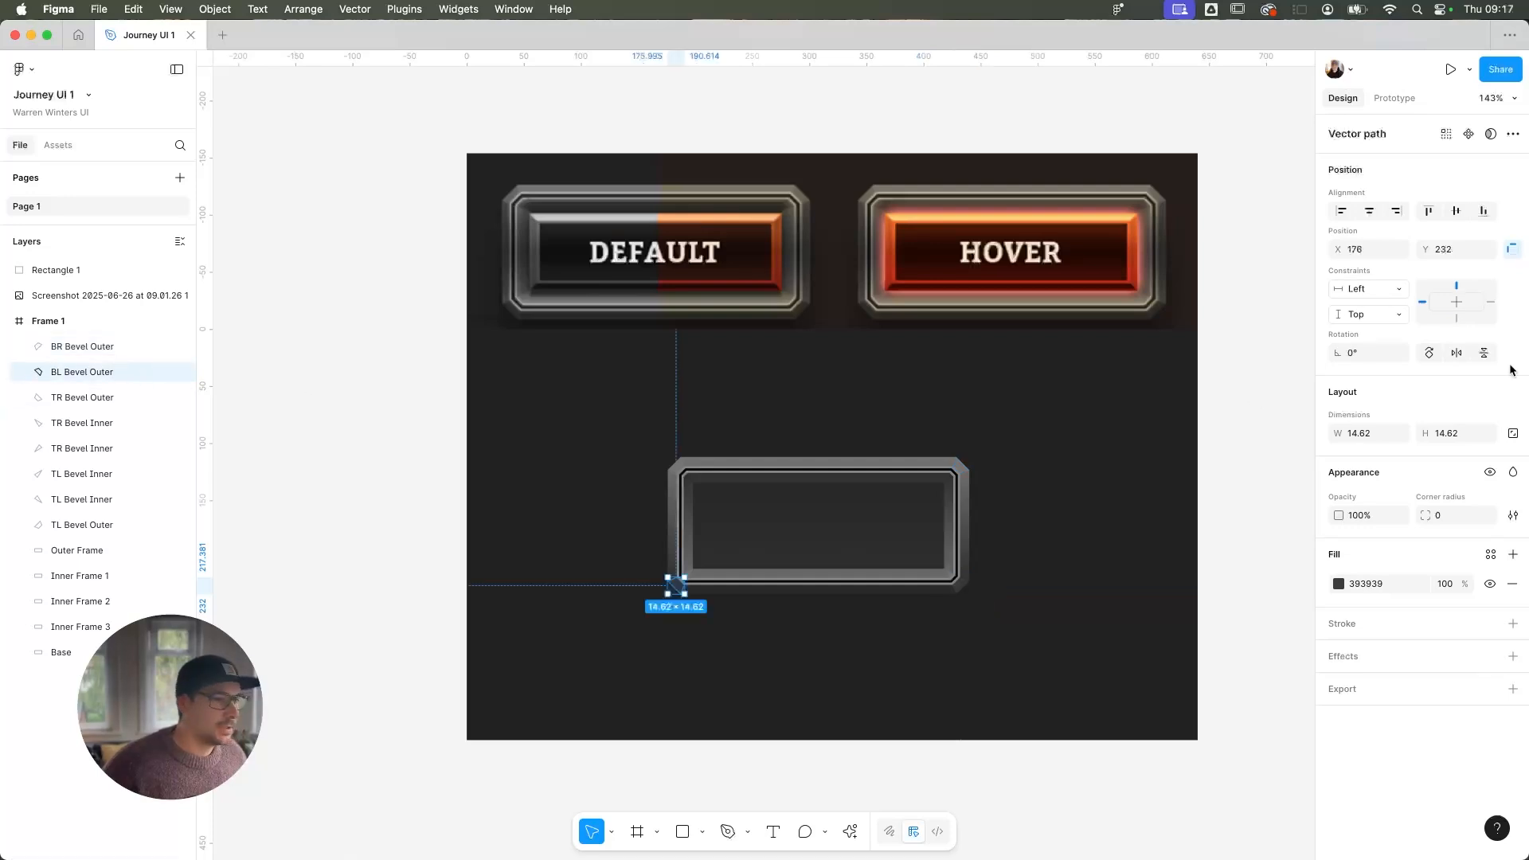
{"action": "left_click", "coordinate": [96, 347]}
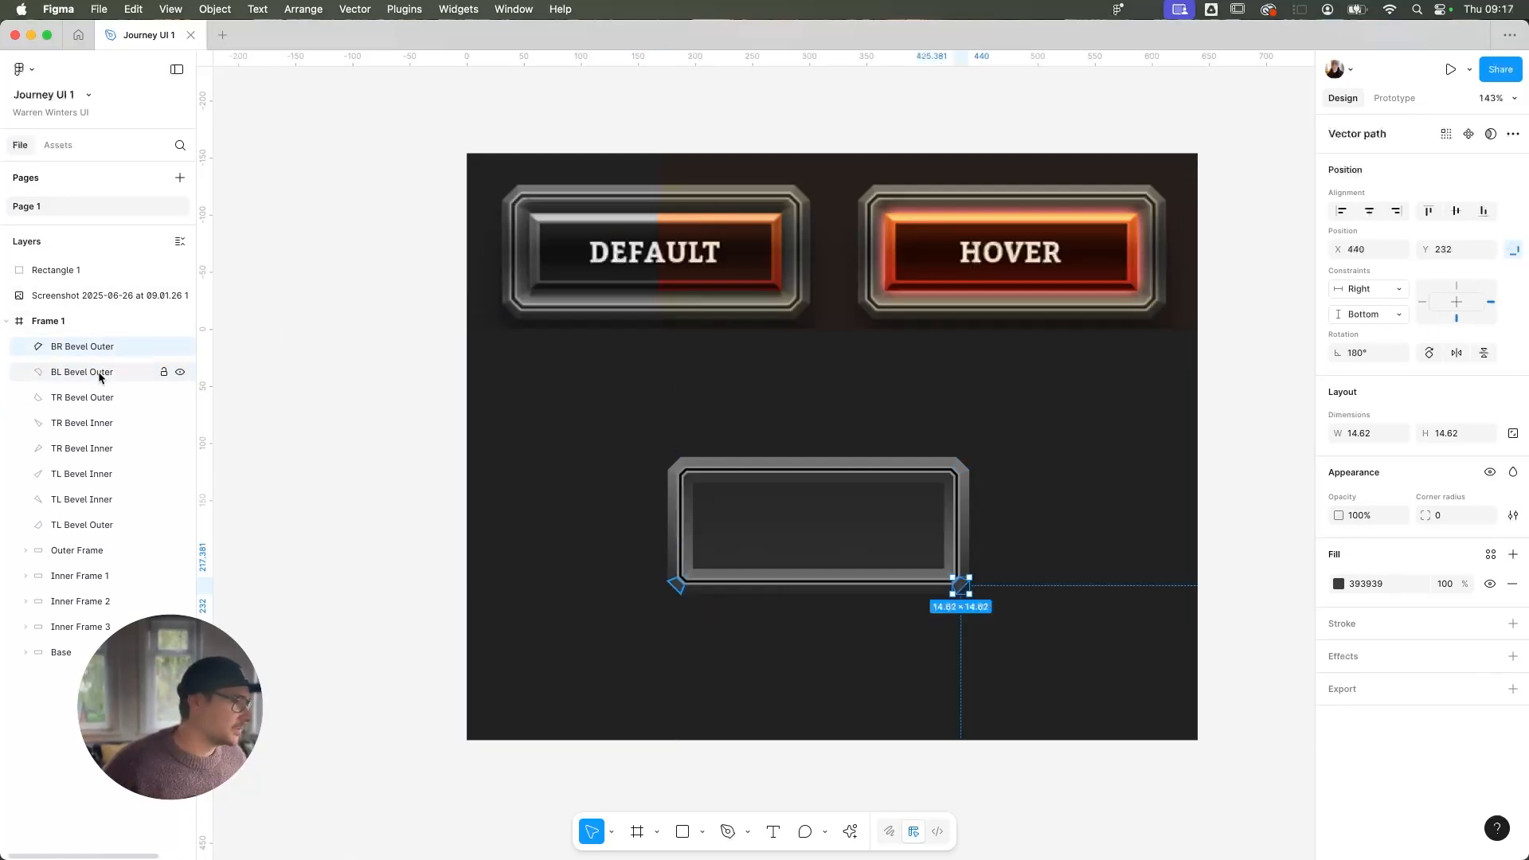
{"action": "left_click", "coordinate": [101, 372]}
{"action": "left_click", "coordinate": [99, 396]}
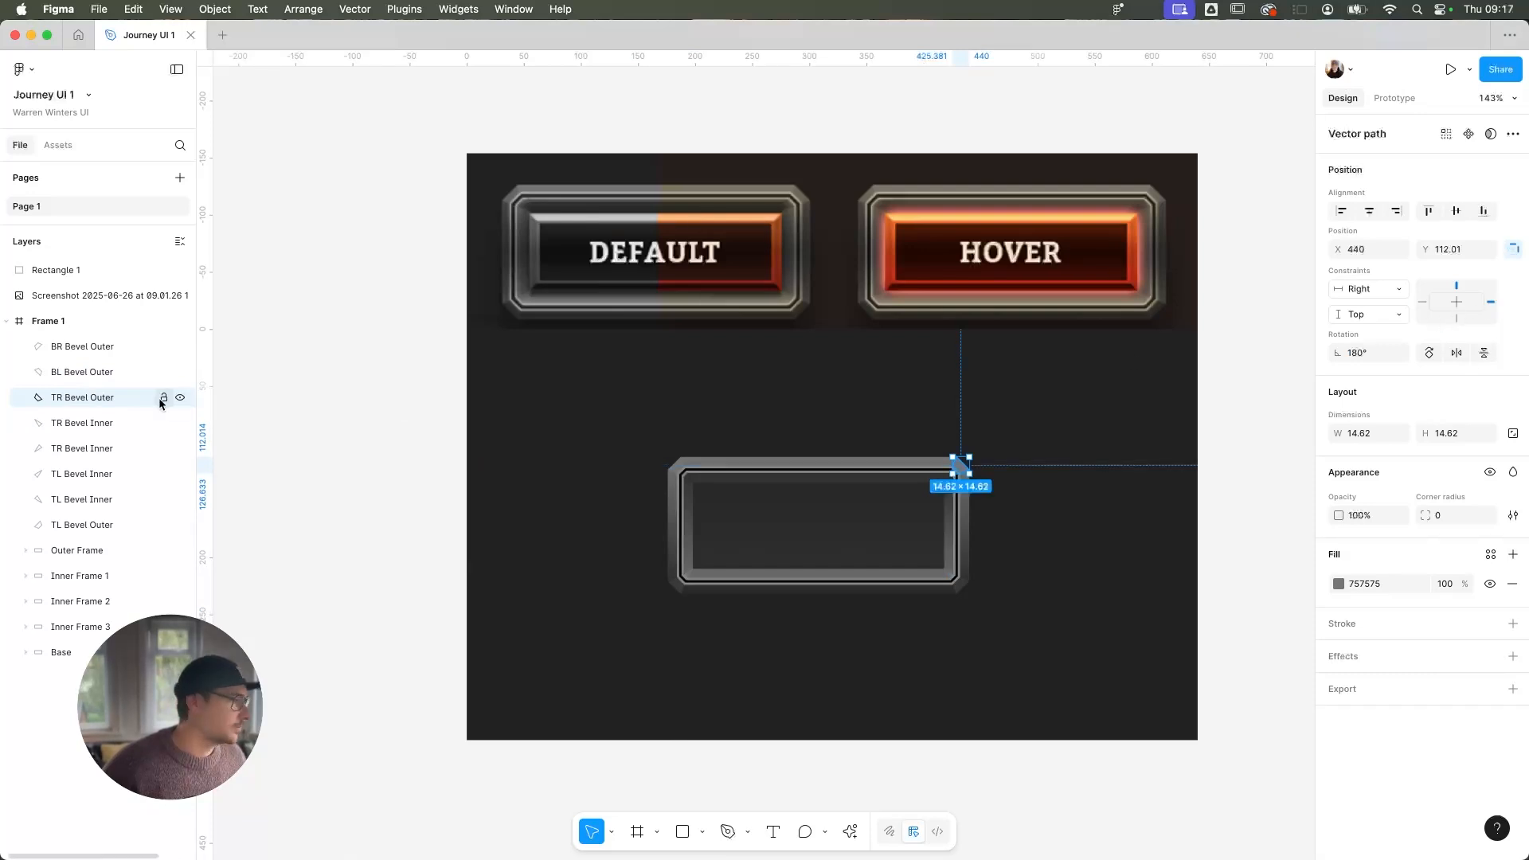
Constrain the inner bevels to their matching corners: lower-right to right and bottom, upper-right to right and top, lower-left to left and bottom
{"action": "left_click", "coordinate": [129, 424]}
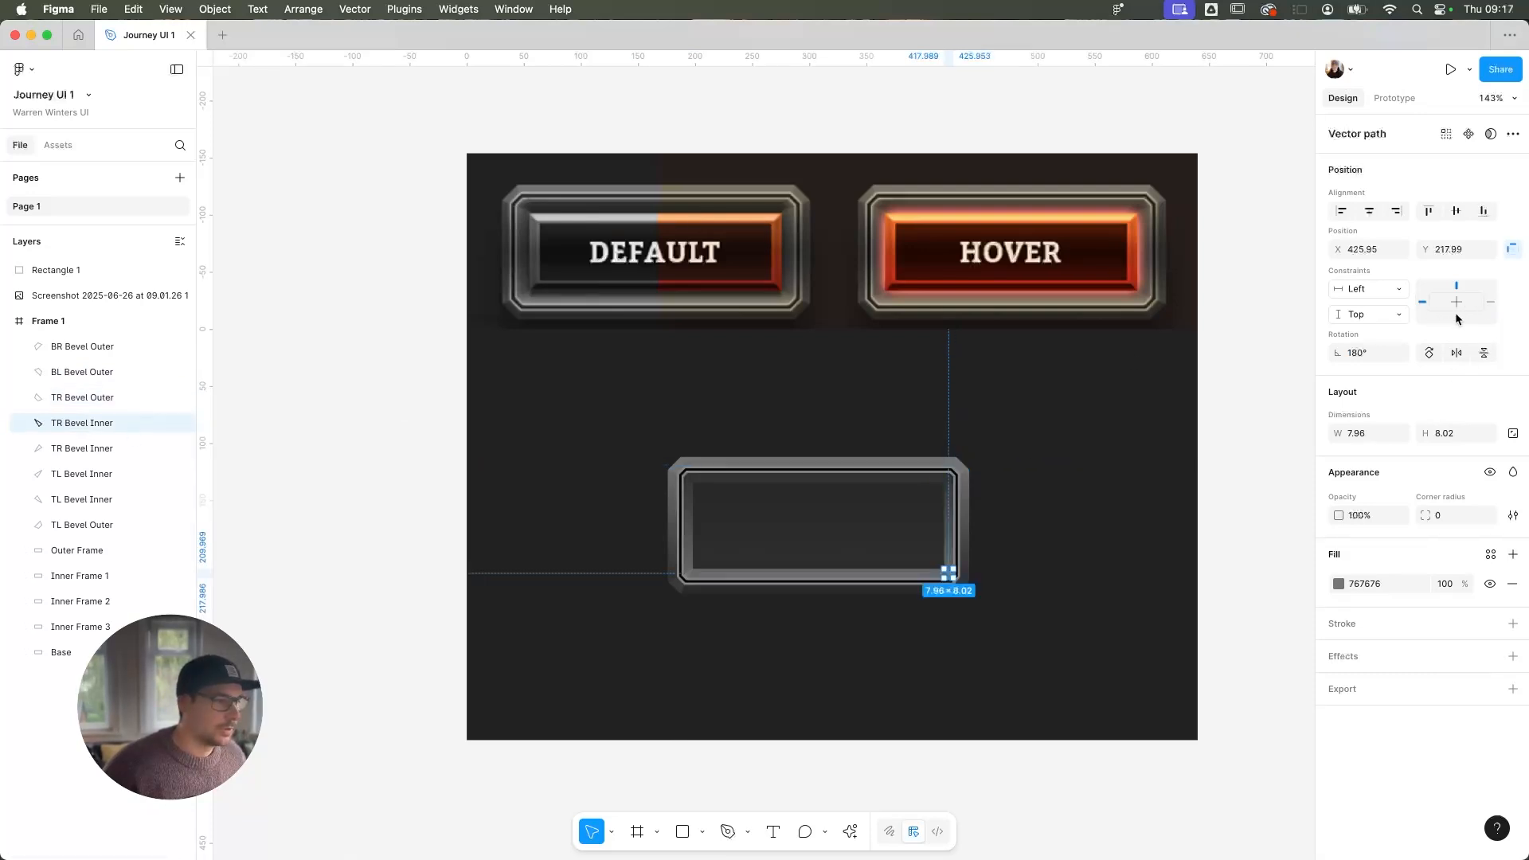
{"action": "left_click", "coordinate": [113, 447]}
{"action": "left_click", "coordinate": [1489, 301]}
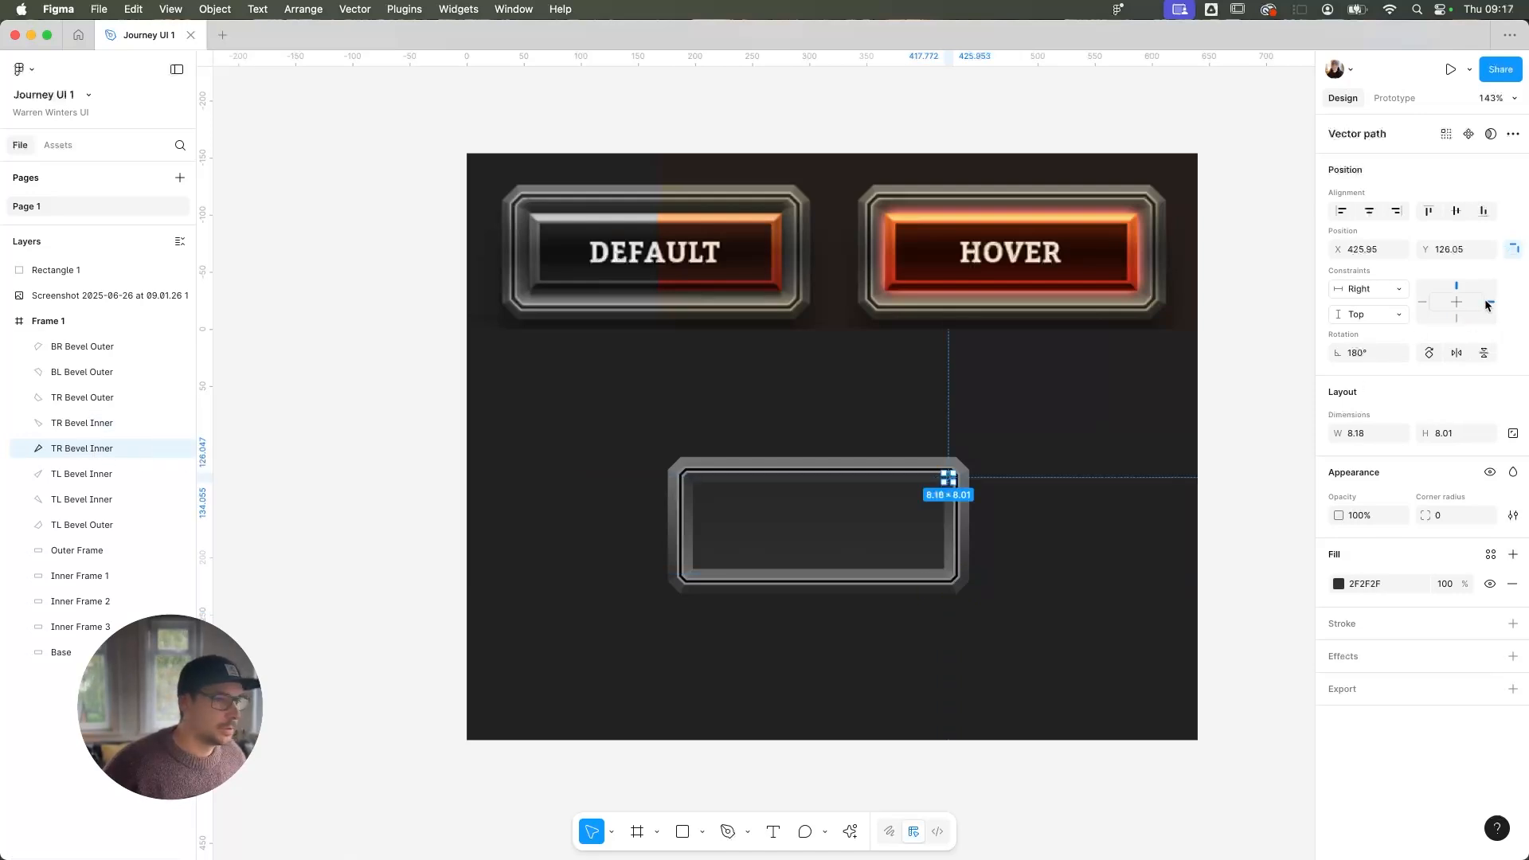
{"action": "left_click", "coordinate": [93, 475]}
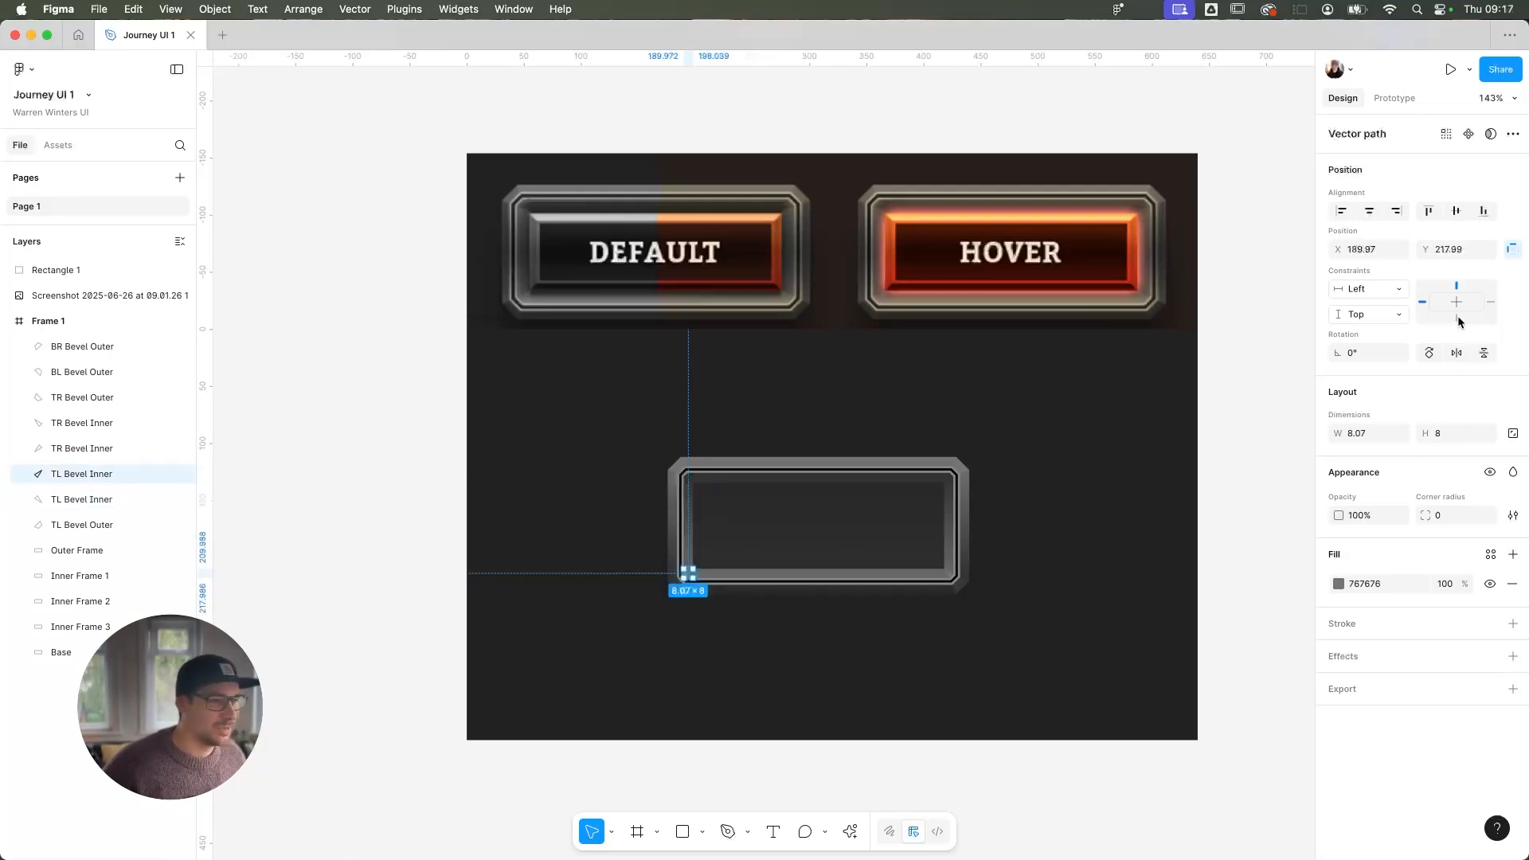
{"action": "left_click", "coordinate": [83, 500]}
{"action": "left_click", "coordinate": [89, 525]}
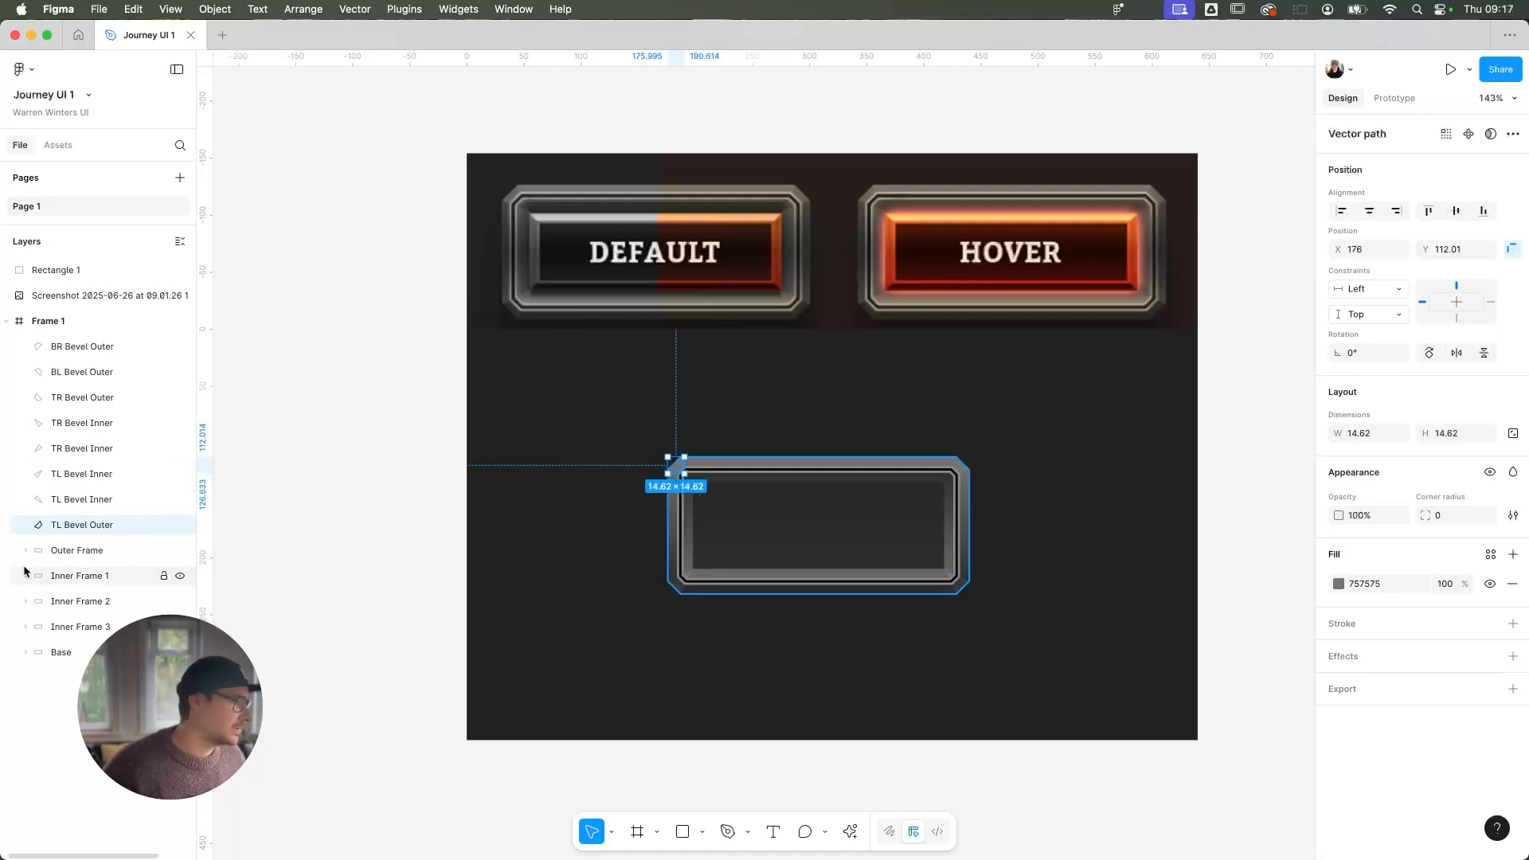
Review the constraints of the BR, BL and TR outer bevels, then select all eight bevel layers together and deselect them
{"action": "left_click", "coordinate": [90, 347]}
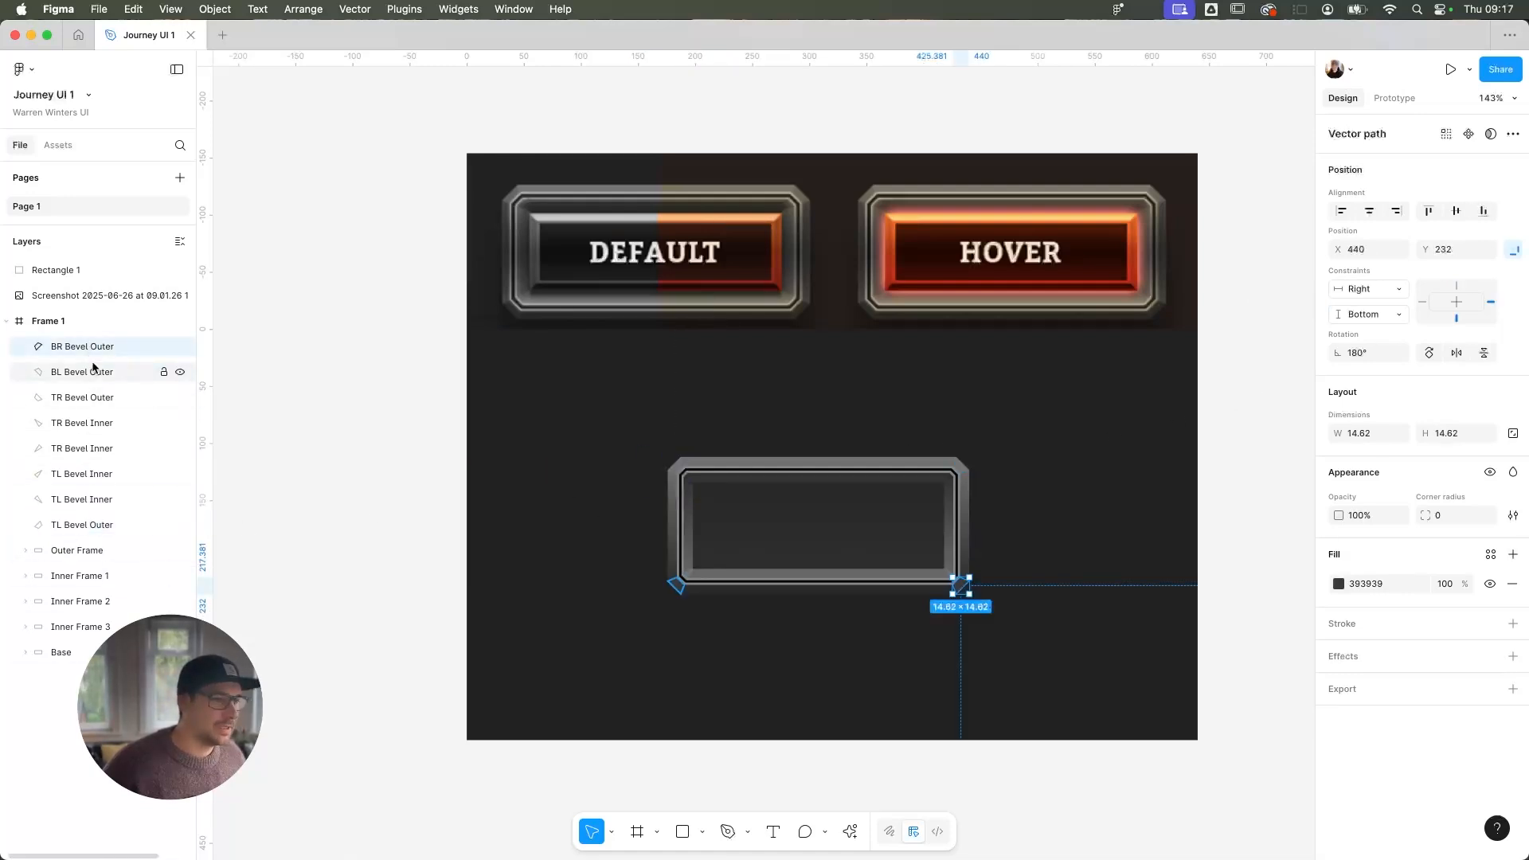
{"action": "left_click", "coordinate": [89, 372]}
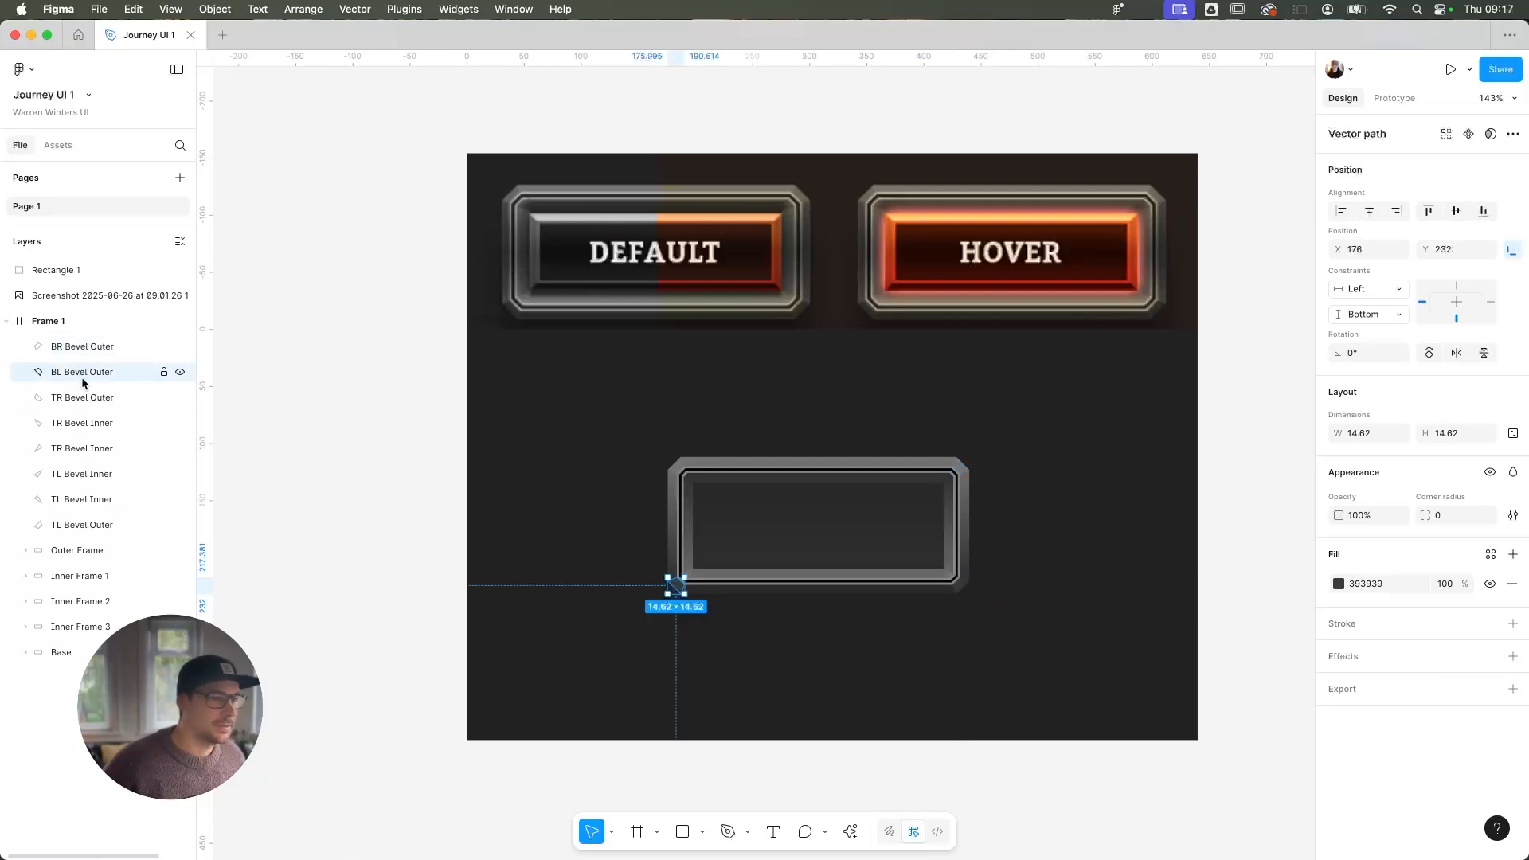
{"action": "left_click", "coordinate": [85, 398]}
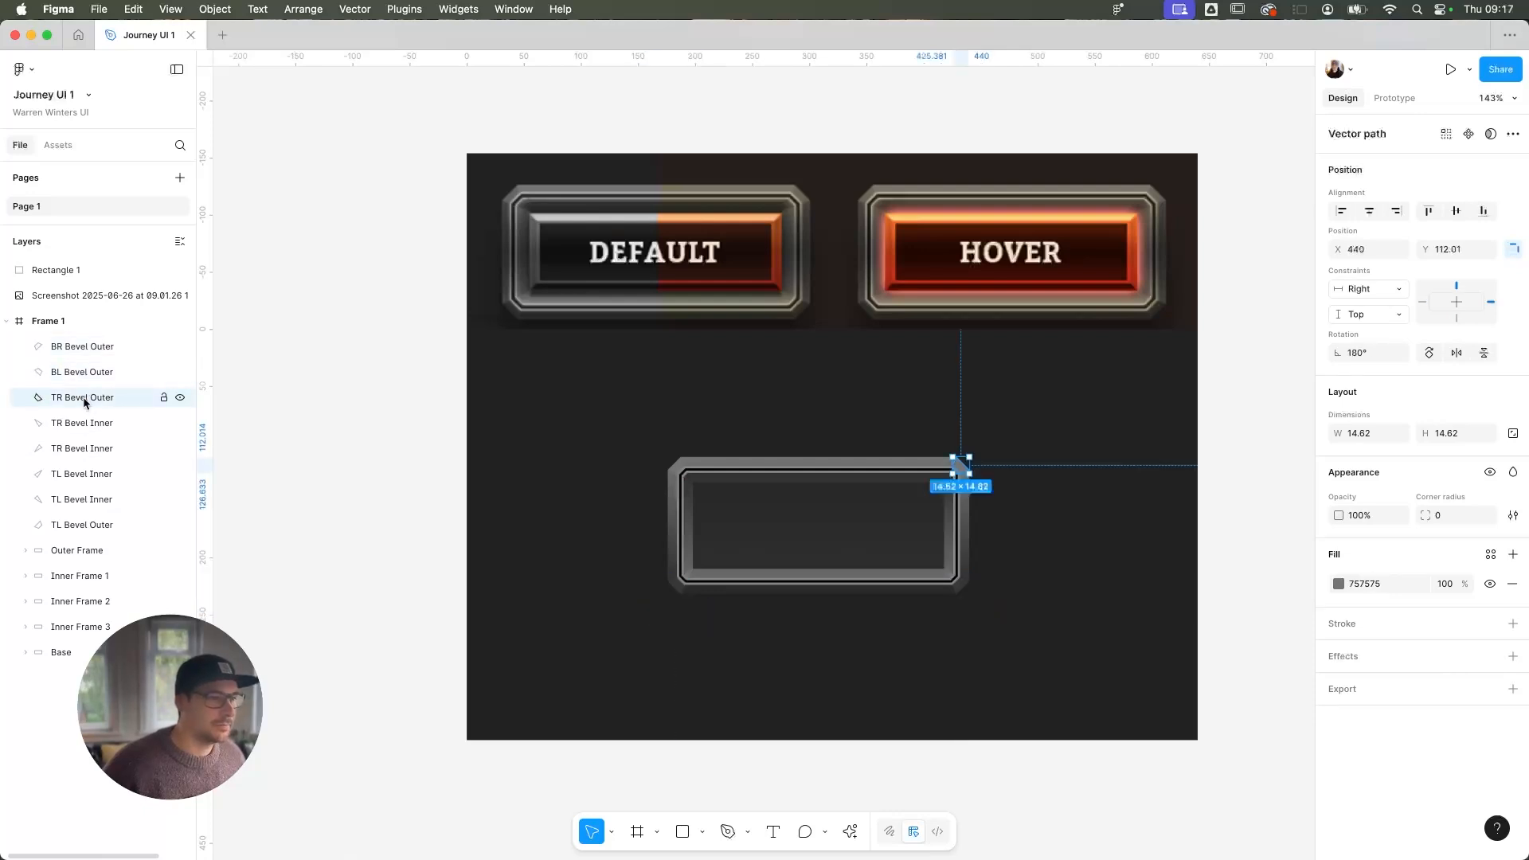
{"action": "left_click", "coordinate": [71, 349]}
{"action": "left_click", "coordinate": [77, 526], "text": "shift"}
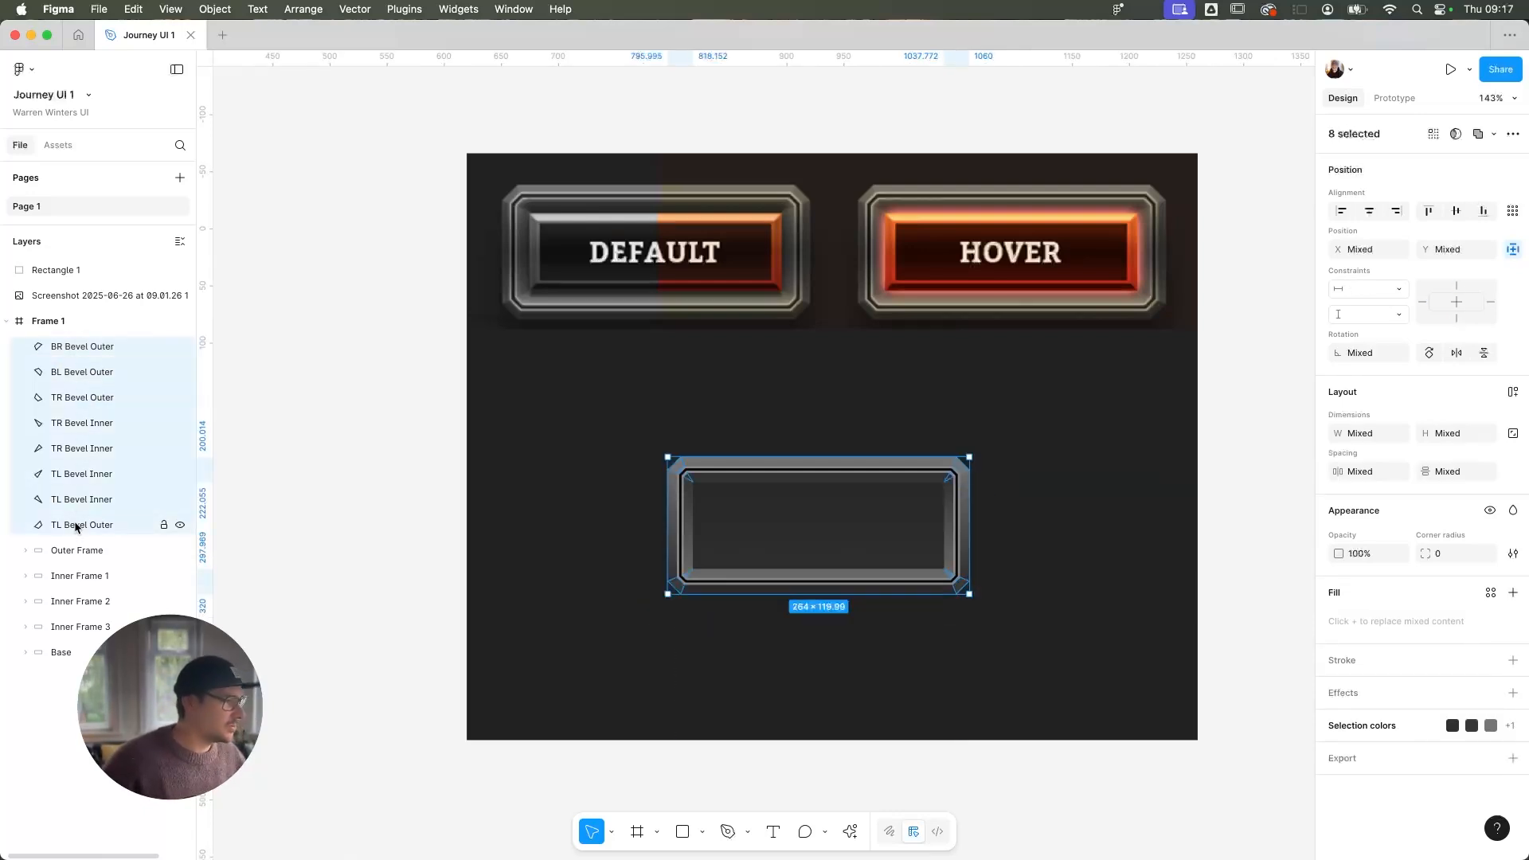
{"action": "left_click", "coordinate": [332, 488]}
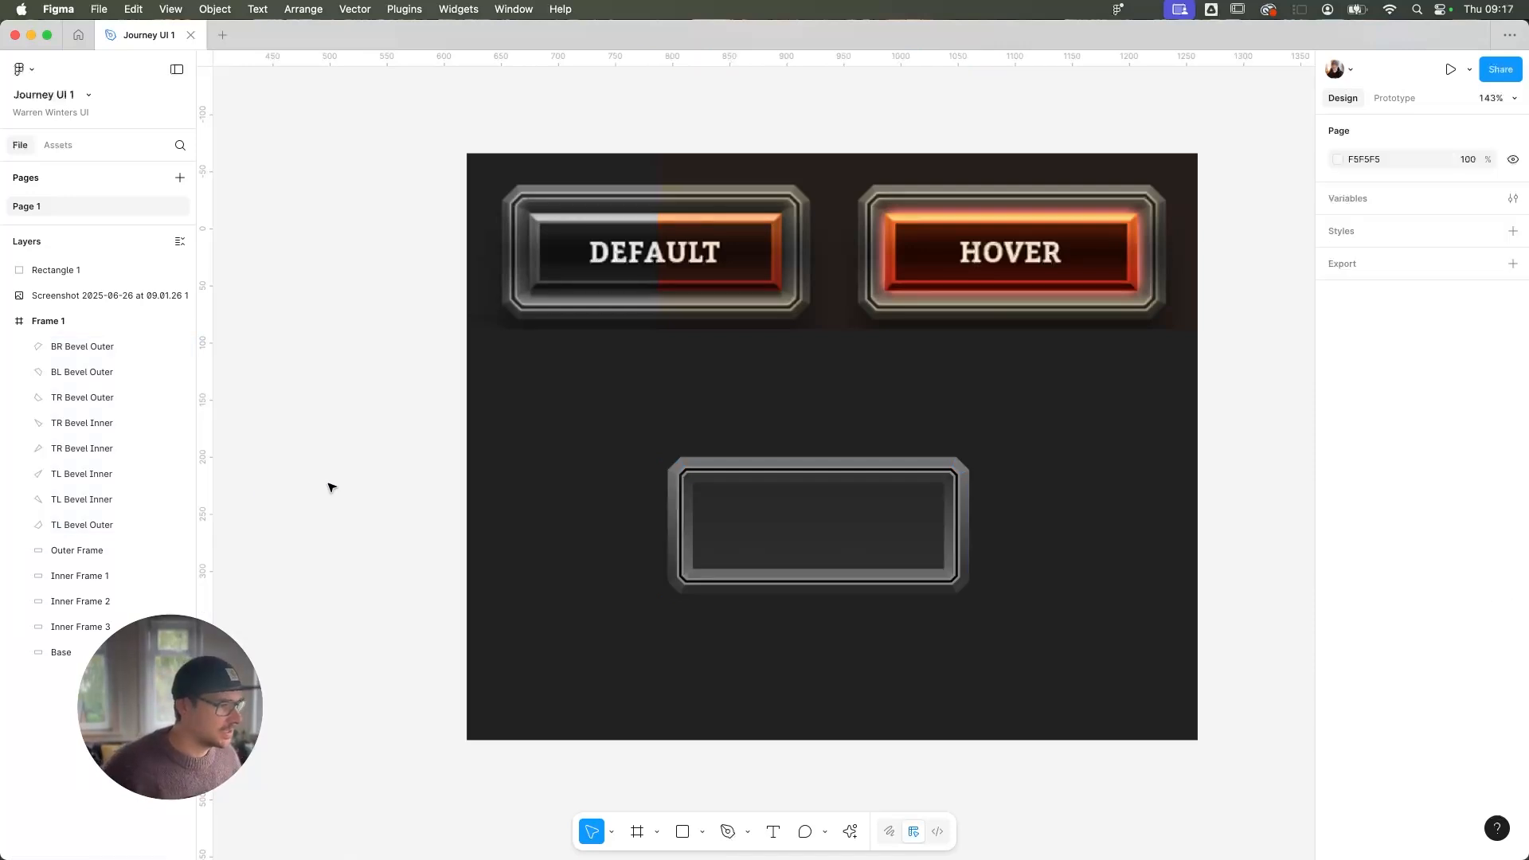
Draw a rectangle about 220 × 75.5 covering the dark centre panel of the grey button
{"action": "left_click", "coordinate": [704, 838]}
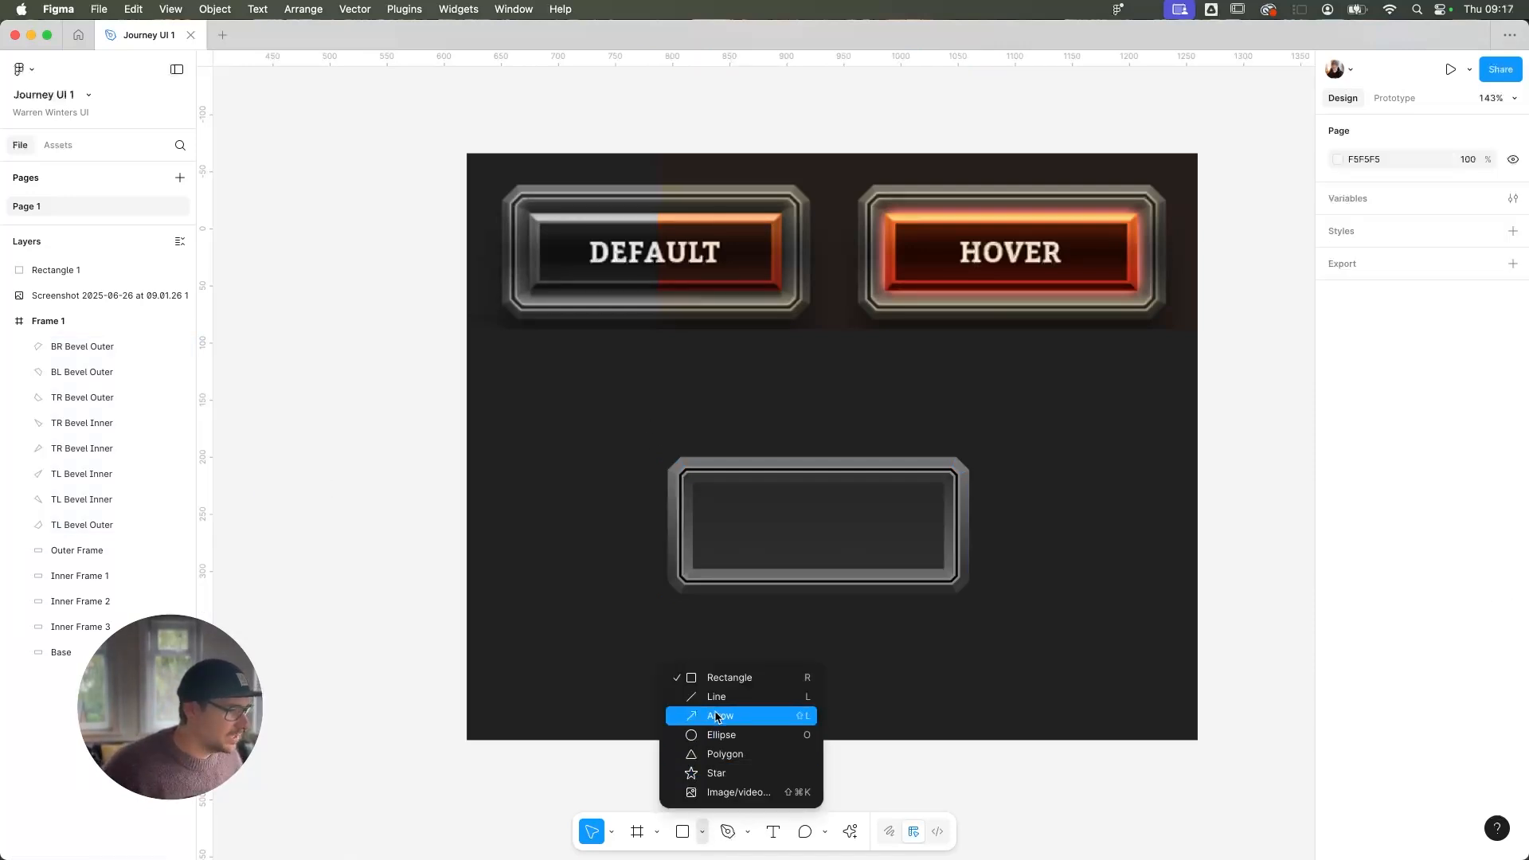
{"action": "left_click", "coordinate": [713, 679]}
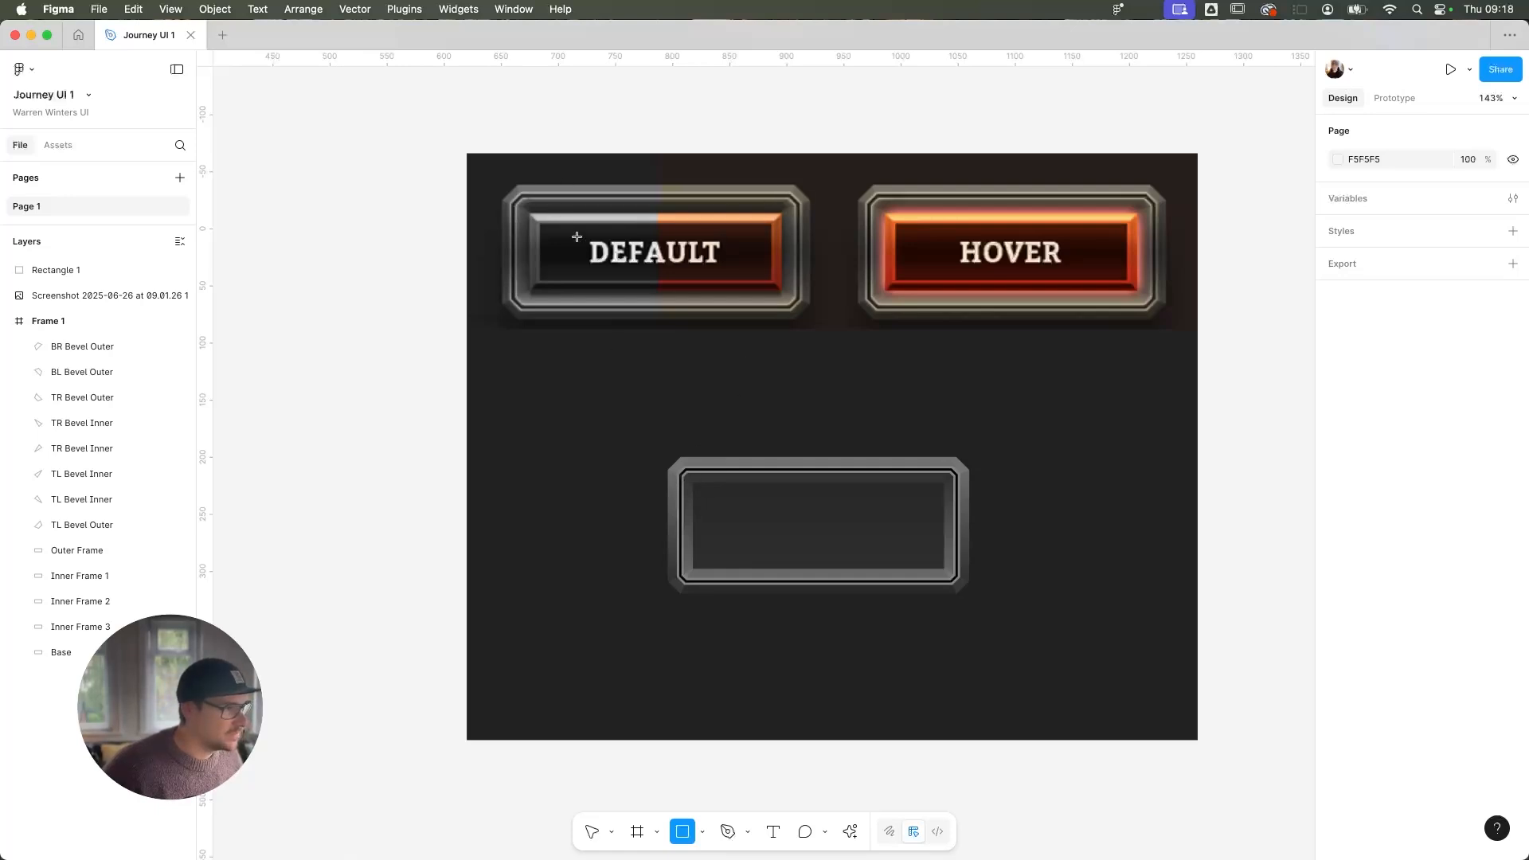
{"action": "scroll", "coordinate": [698, 484], "scroll_direction": "up", "scroll_amount": 5}
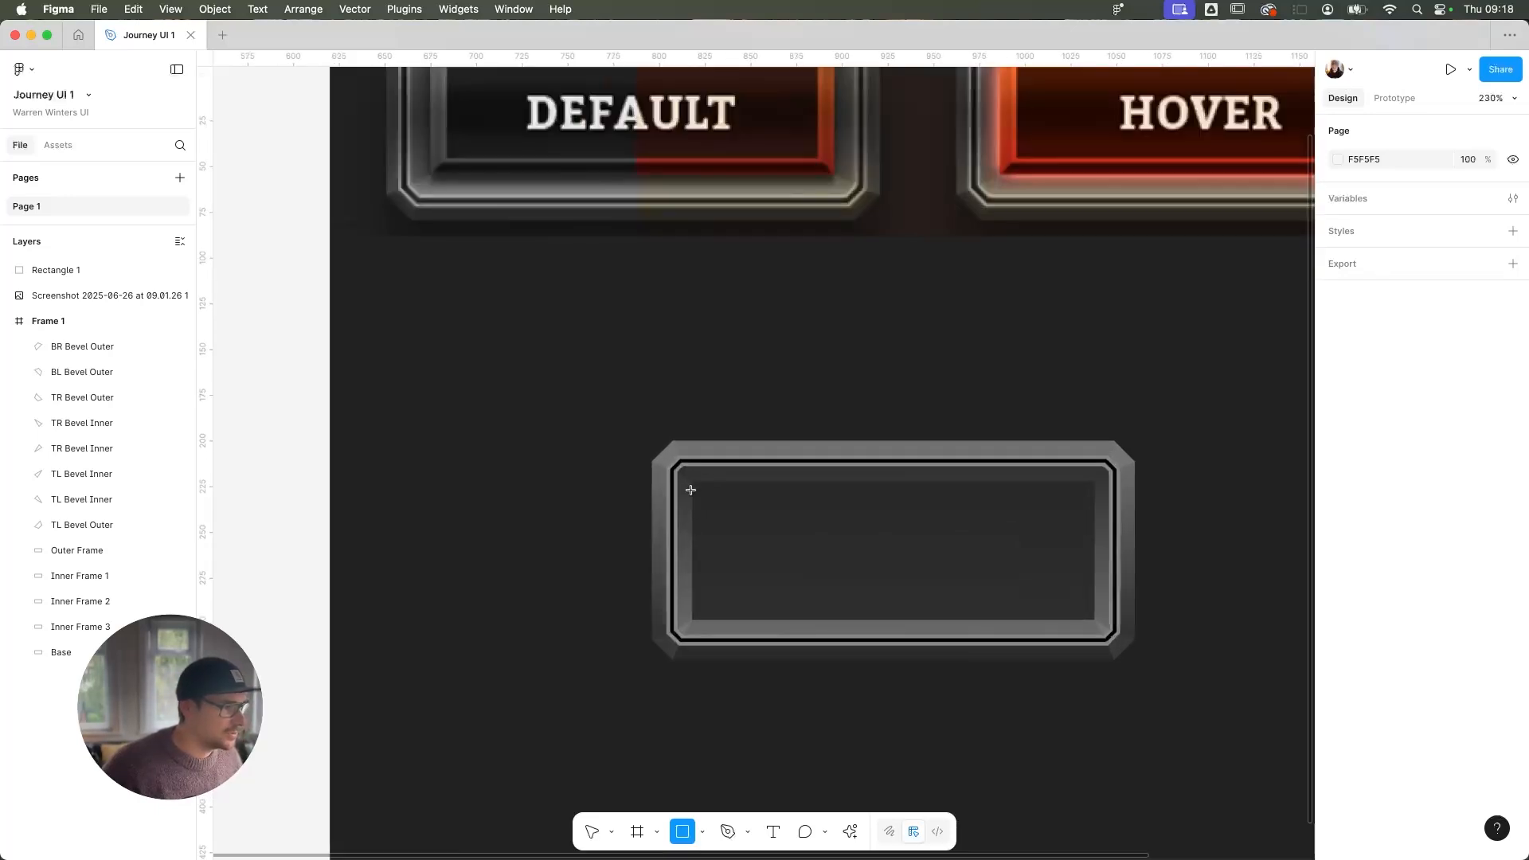
{"action": "mouse_move", "coordinate": [692, 481]}
{"action": "left_mouse_down"}
{"action": "mouse_move", "coordinate": [898, 595]}
{"action": "mouse_move", "coordinate": [1096, 619]}
{"action": "left_mouse_up"}
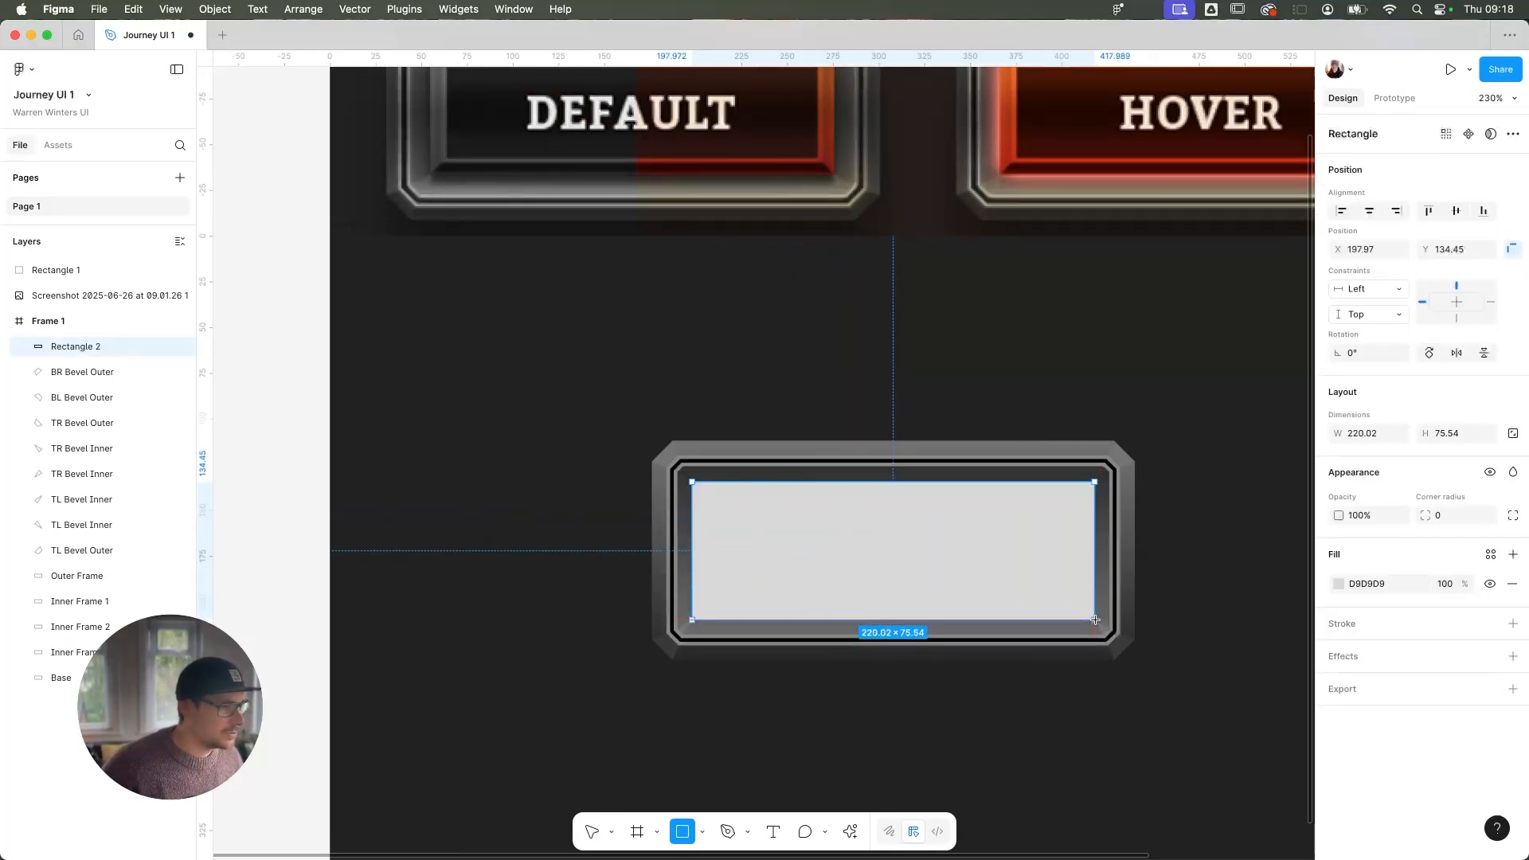
{"action": "scroll", "coordinate": [1007, 575], "scroll_direction": "down", "scroll_amount": 3}
{"action": "scroll", "coordinate": [915, 562], "scroll_direction": "right", "scroll_amount": 2}
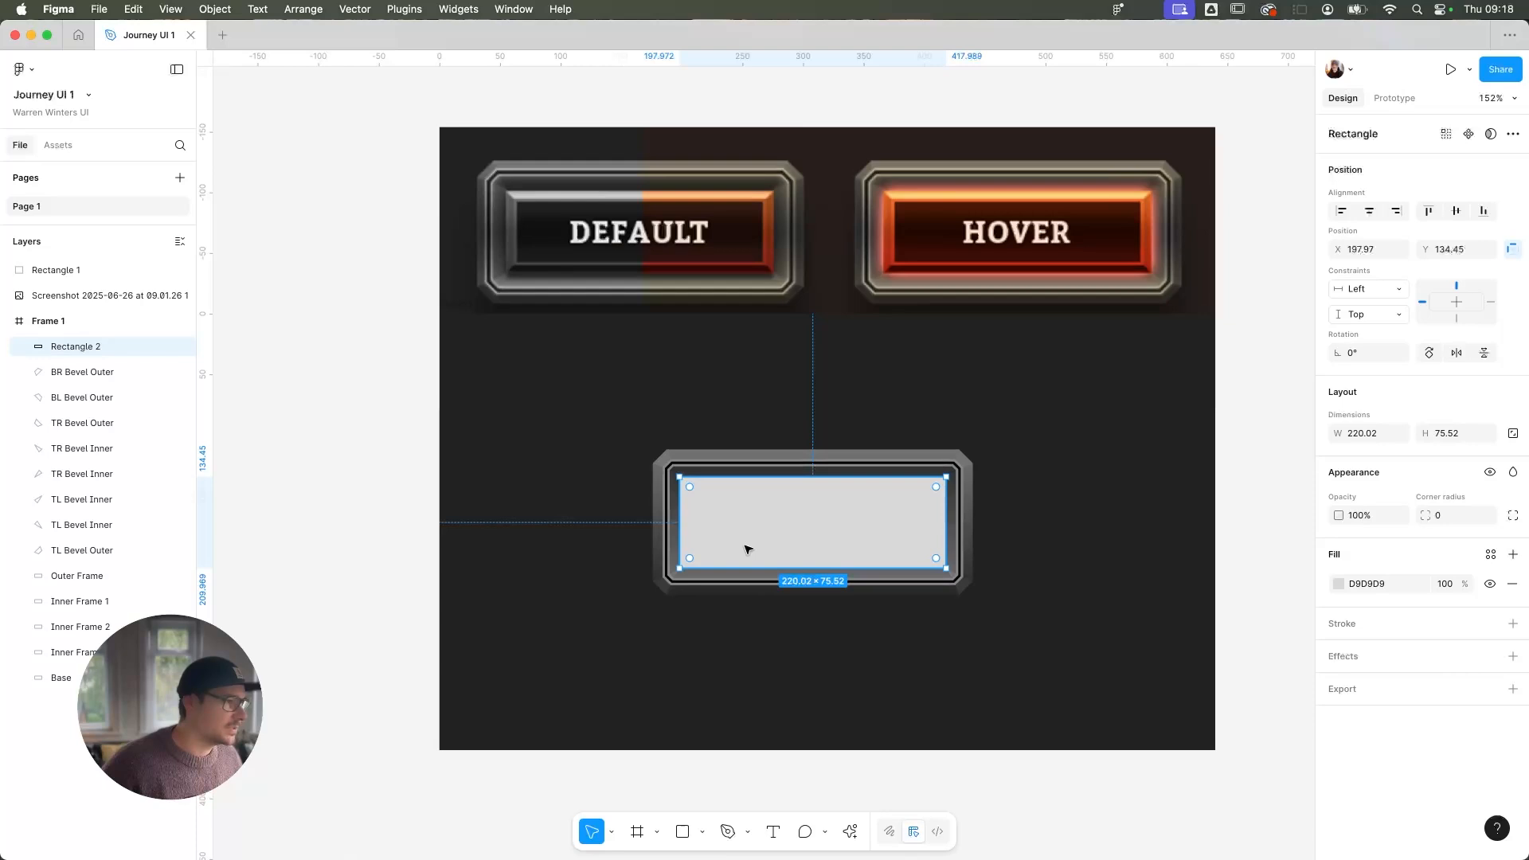
{"action": "scroll", "coordinate": [747, 546], "scroll_direction": "up", "scroll_amount": 2}
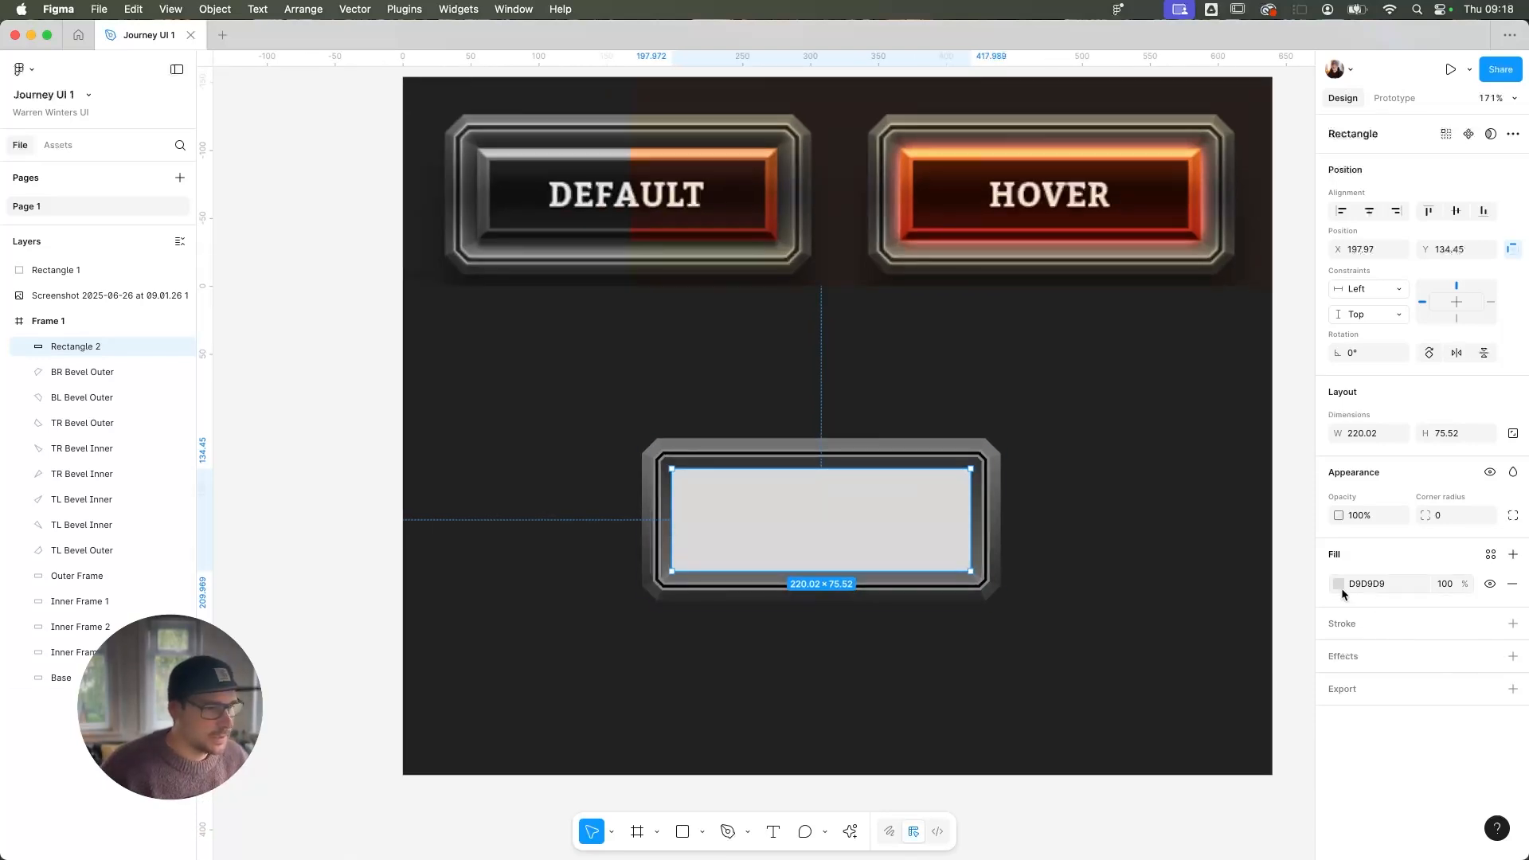
Add an inside black stroke to the new rectangle and set its weight to 10
{"action": "left_click", "coordinate": [1513, 624]}
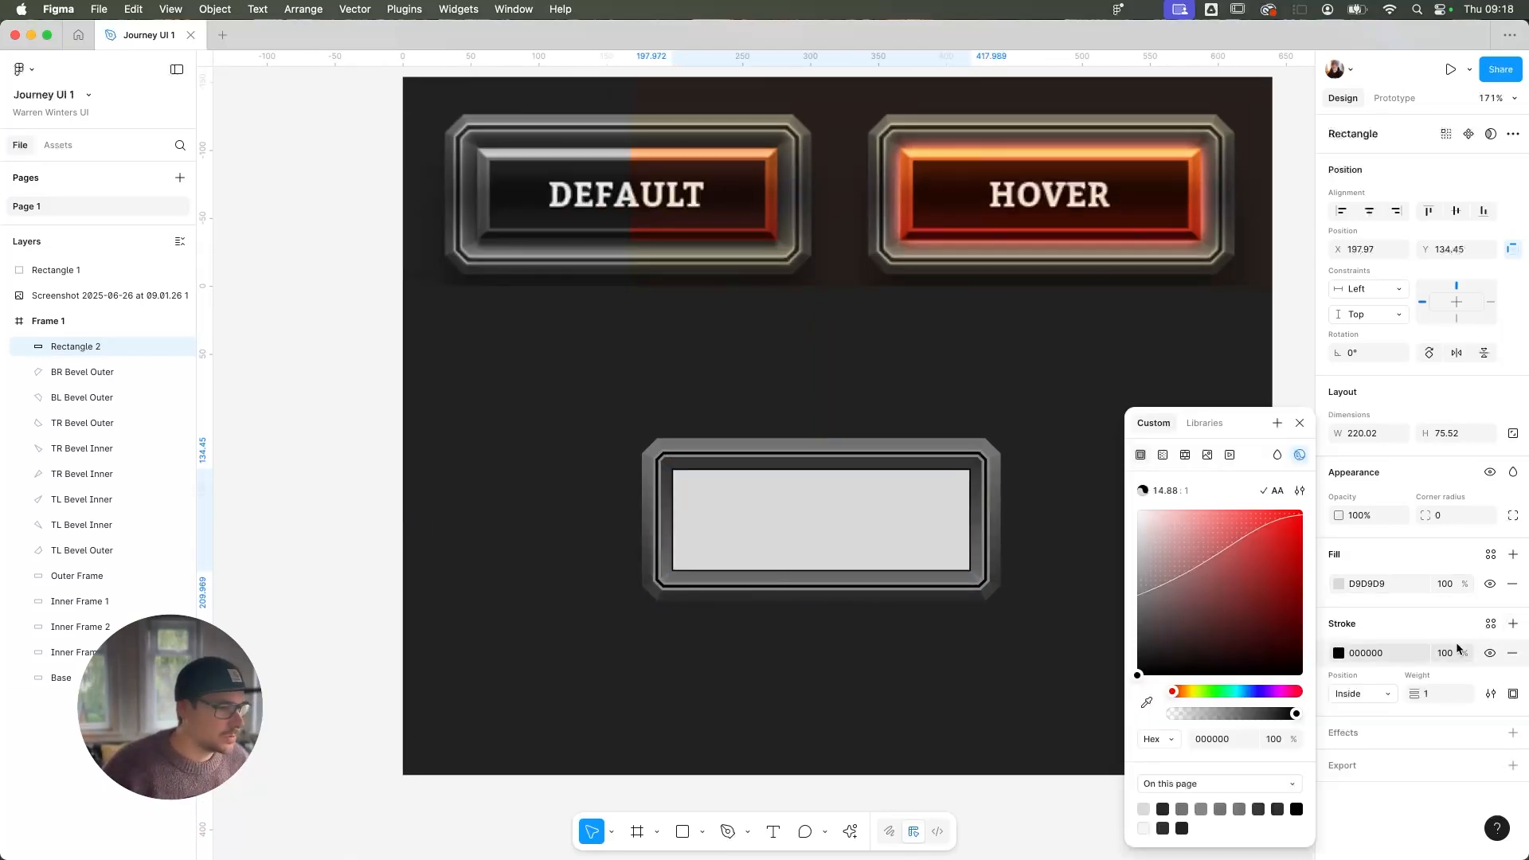
{"action": "left_click", "coordinate": [1443, 694]}
{"action": "key", "text": "Up"}
{"action": "key", "text": "Up"}
{"action": "key", "text": "Up"}
{"action": "key", "text": "Up"}
{"action": "key", "text": "Up"}
{"action": "key", "text": "Up"}
{"action": "key", "text": "Up"}
{"action": "key", "text": "Up"}
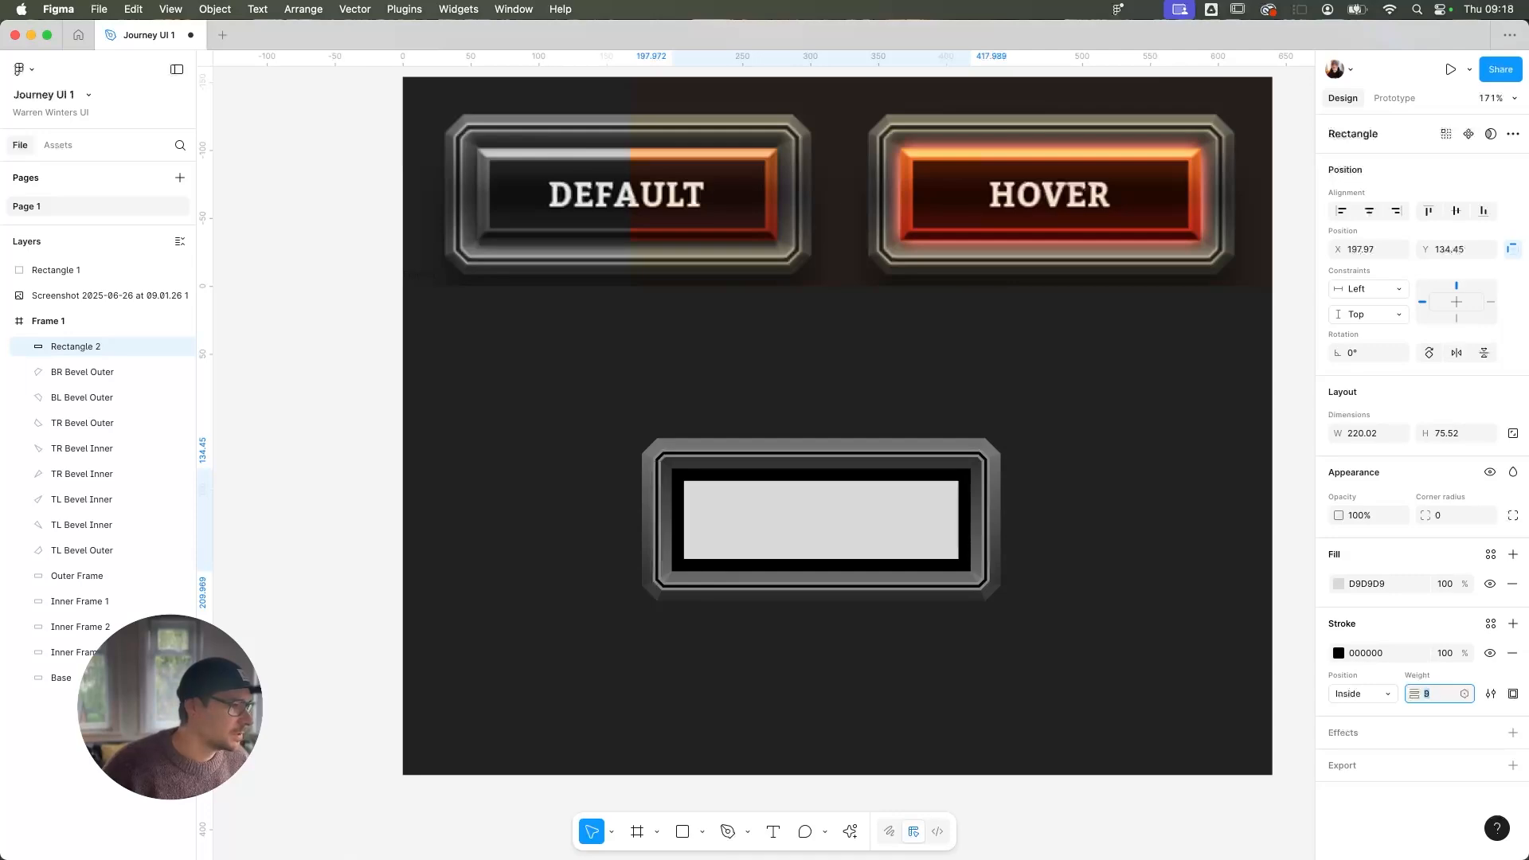
{"action": "key", "text": "Up"}
{"action": "left_click", "coordinate": [362, 420]}
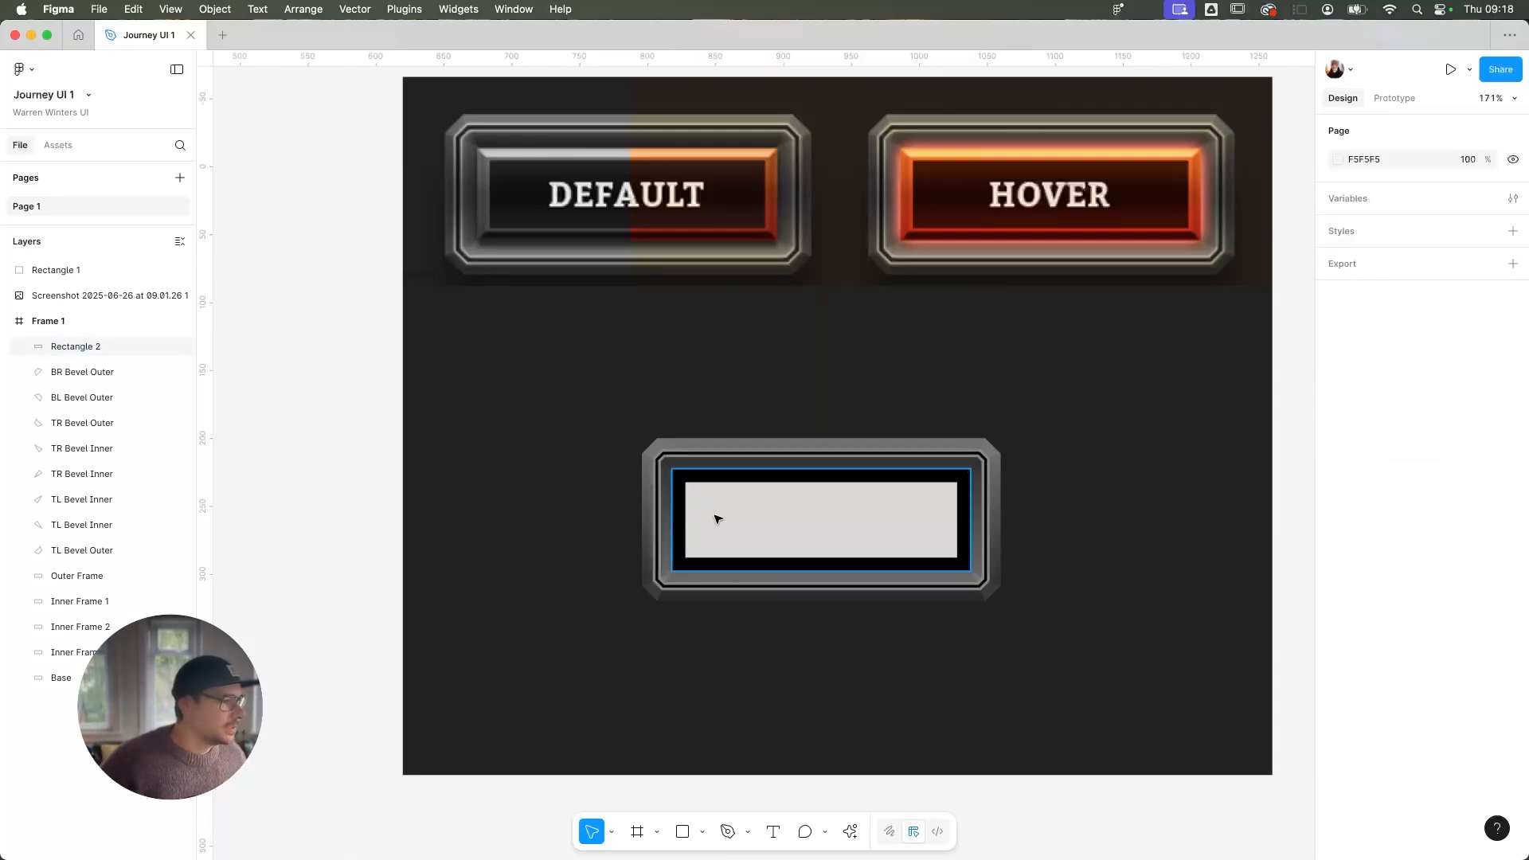
Place the rectangle over the DEFAULT reference button and test its stroke weight against the reference bevel, ending at 10
{"action": "left_click_drag", "start_coordinate": [716, 518], "coordinate": [523, 236]}
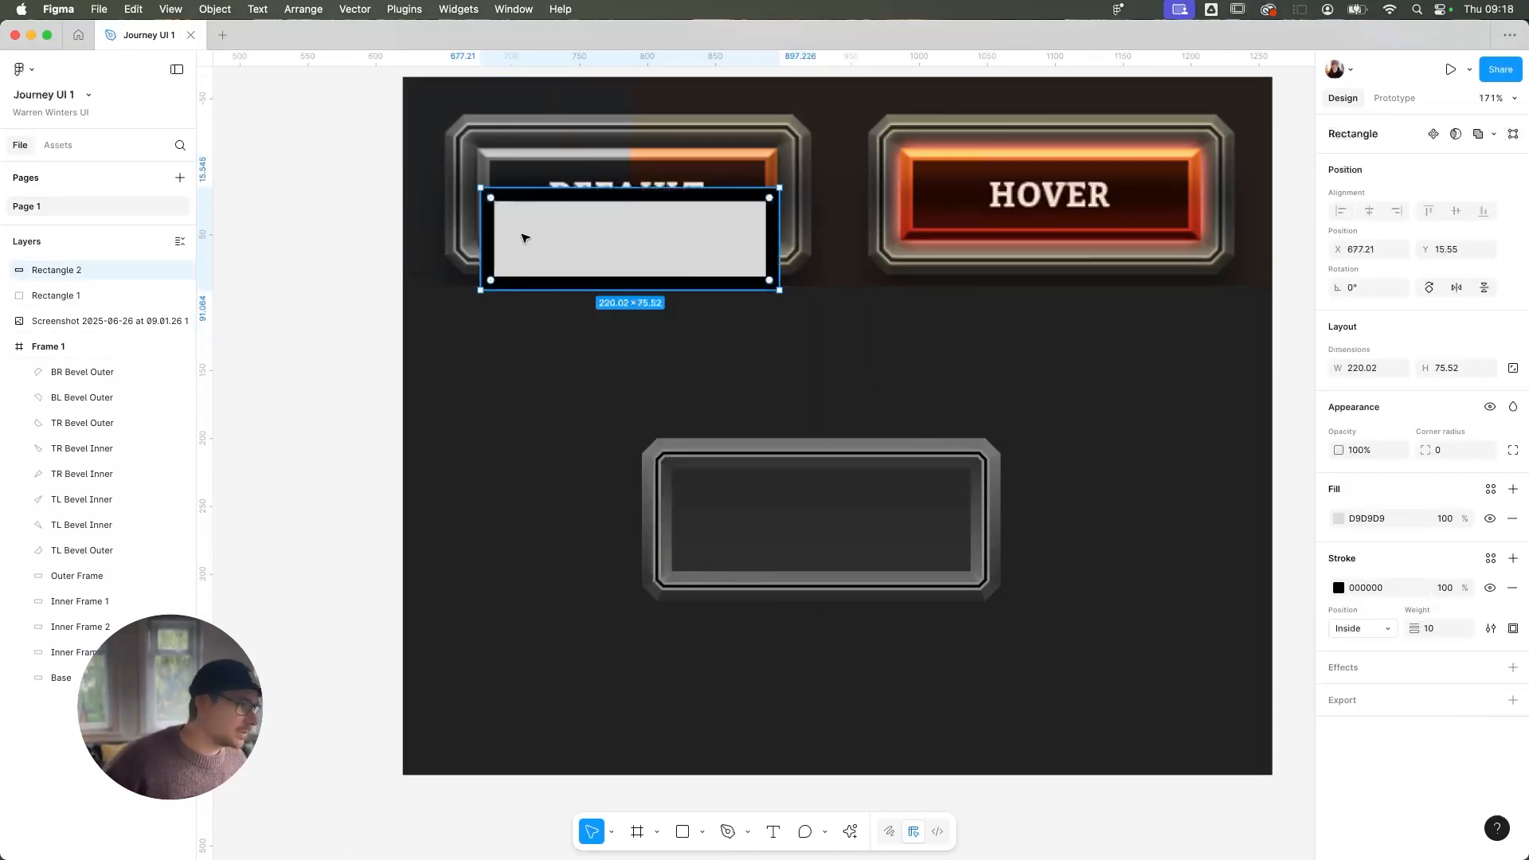
{"action": "scroll", "coordinate": [523, 235], "scroll_direction": "up", "scroll_amount": 10}
{"action": "left_click_drag", "start_coordinate": [611, 377], "coordinate": [605, 377]}
{"action": "left_click", "coordinate": [1435, 628]}
{"action": "key", "text": "Down"}
{"action": "key", "text": "Down"}
{"action": "key", "text": "Down"}
{"action": "key", "text": "Up"}
{"action": "key", "text": "Up"}
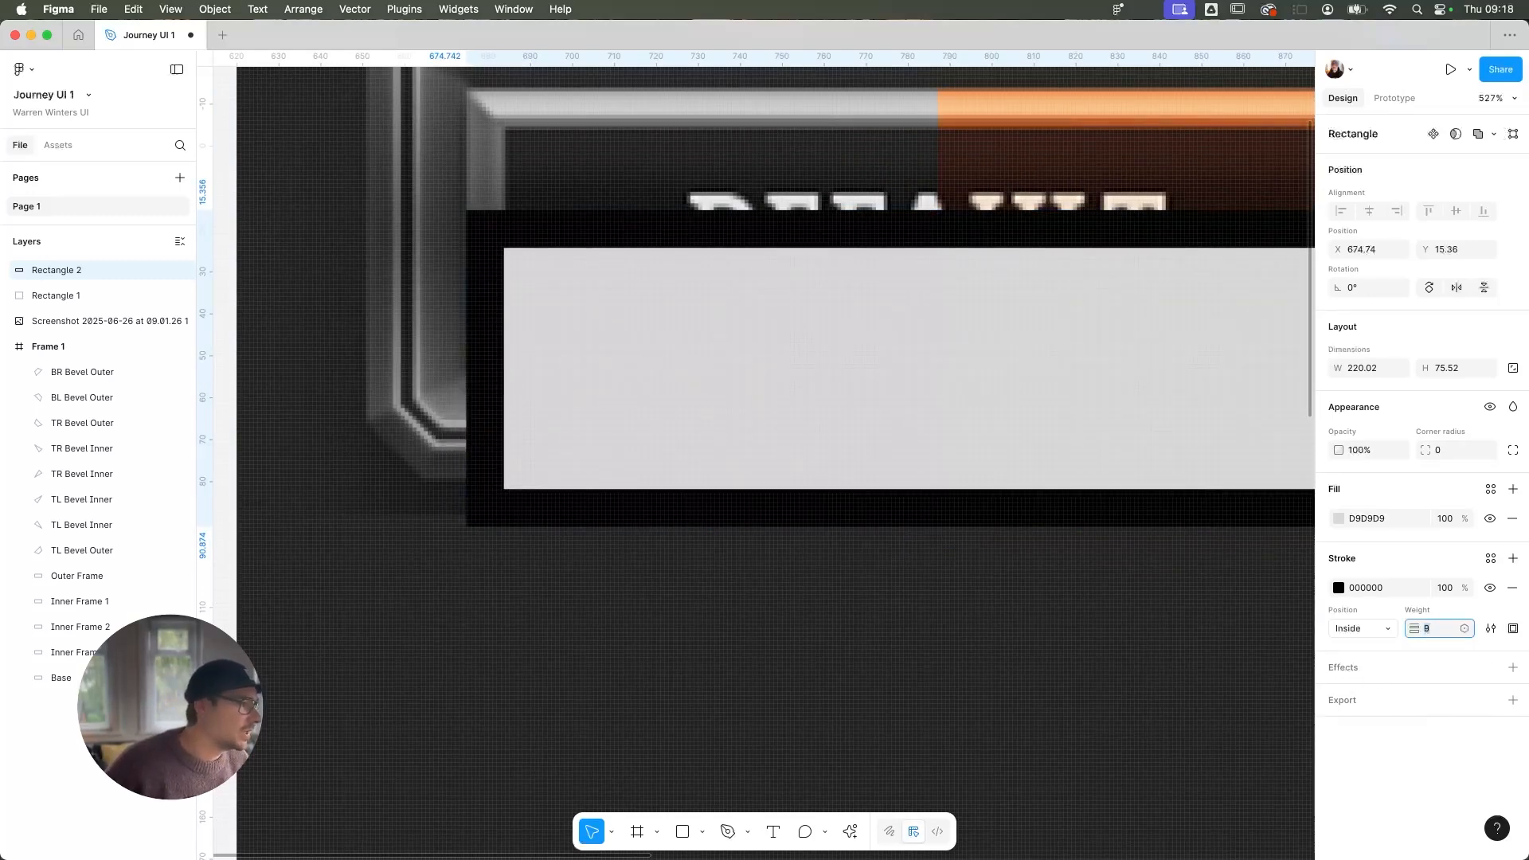
{"action": "key", "text": "Up"}
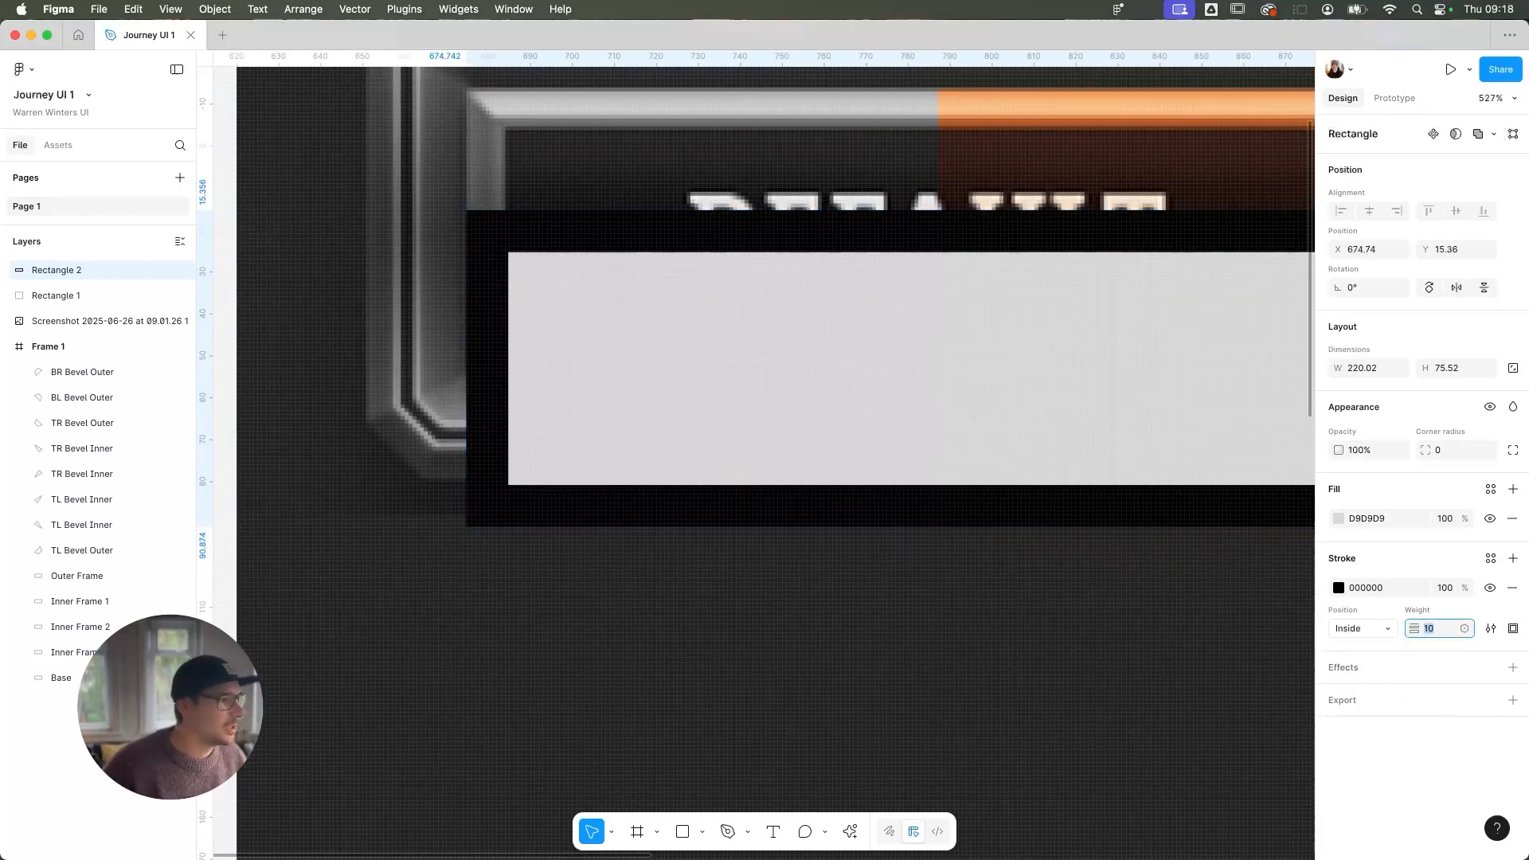
Move the rectangle back into the centre panel of the grey button
{"action": "scroll", "coordinate": [1000, 632], "scroll_direction": "down", "scroll_amount": 10}
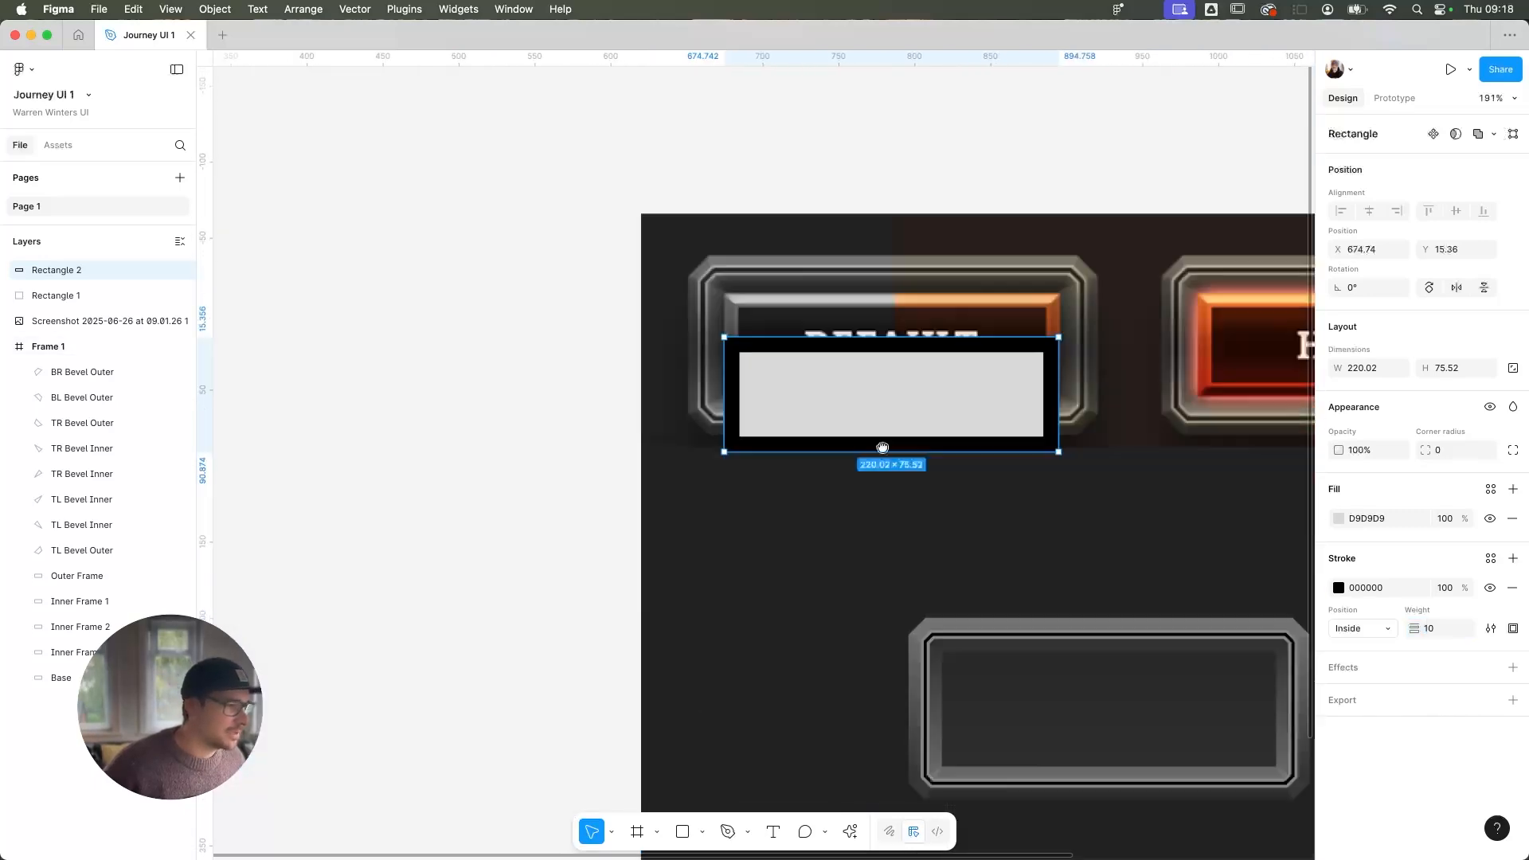
{"action": "left_click_drag", "start_coordinate": [725, 260], "coordinate": [944, 575]}
{"action": "scroll", "coordinate": [1035, 595], "scroll_direction": "up", "scroll_amount": 3}
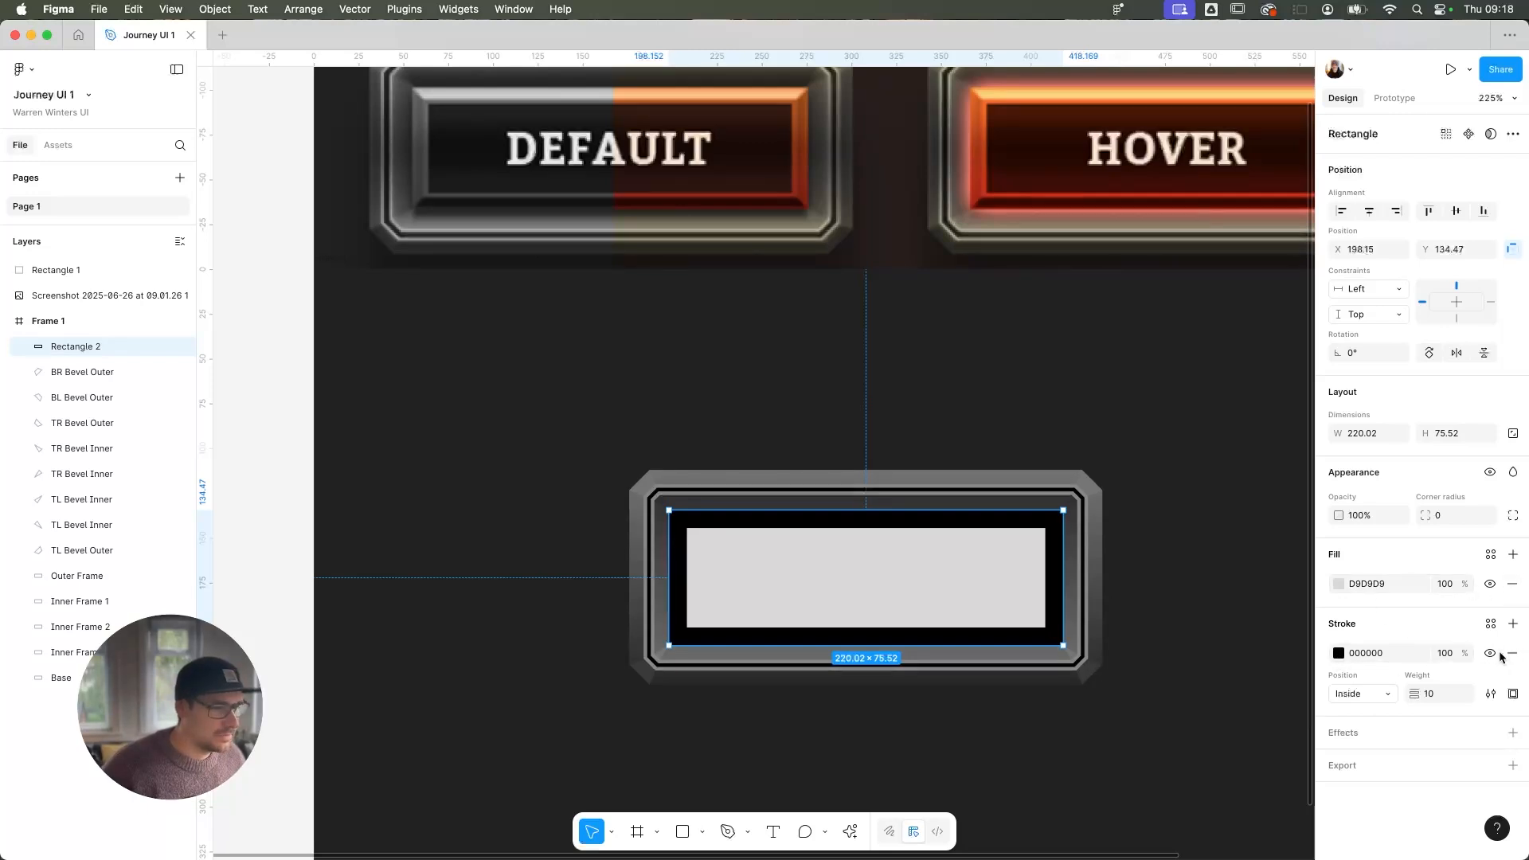
Change the rectangle's stroke to a linear gradient and set its 100% stop to 121212, sampled from the DEFAULT button
{"action": "left_click", "coordinate": [1338, 654]}
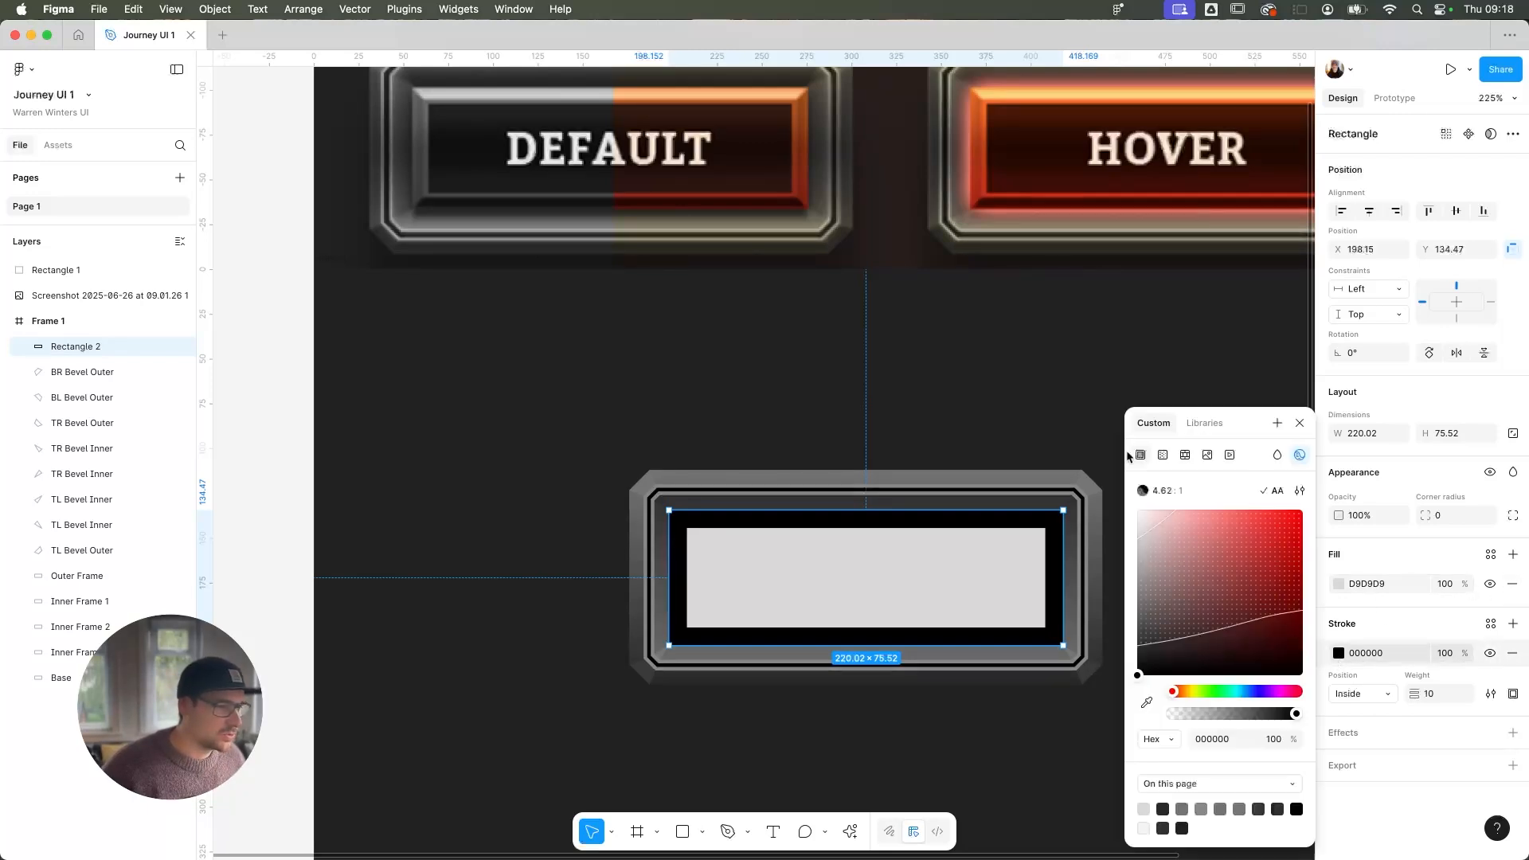
{"action": "left_click", "coordinate": [1164, 454]}
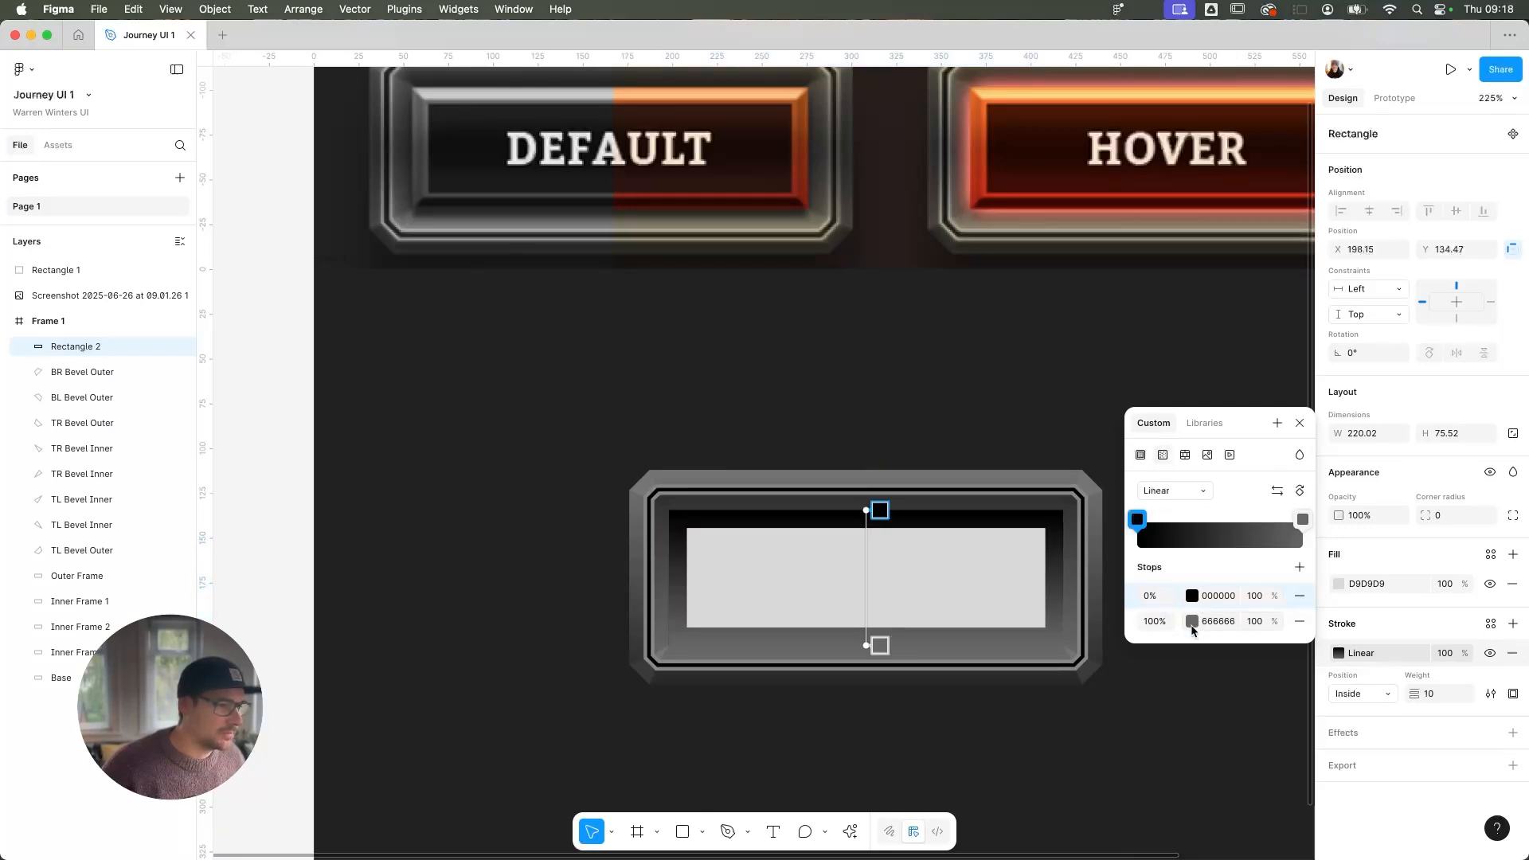
{"action": "left_click", "coordinate": [1192, 622]}
{"action": "left_click", "coordinate": [957, 702]}
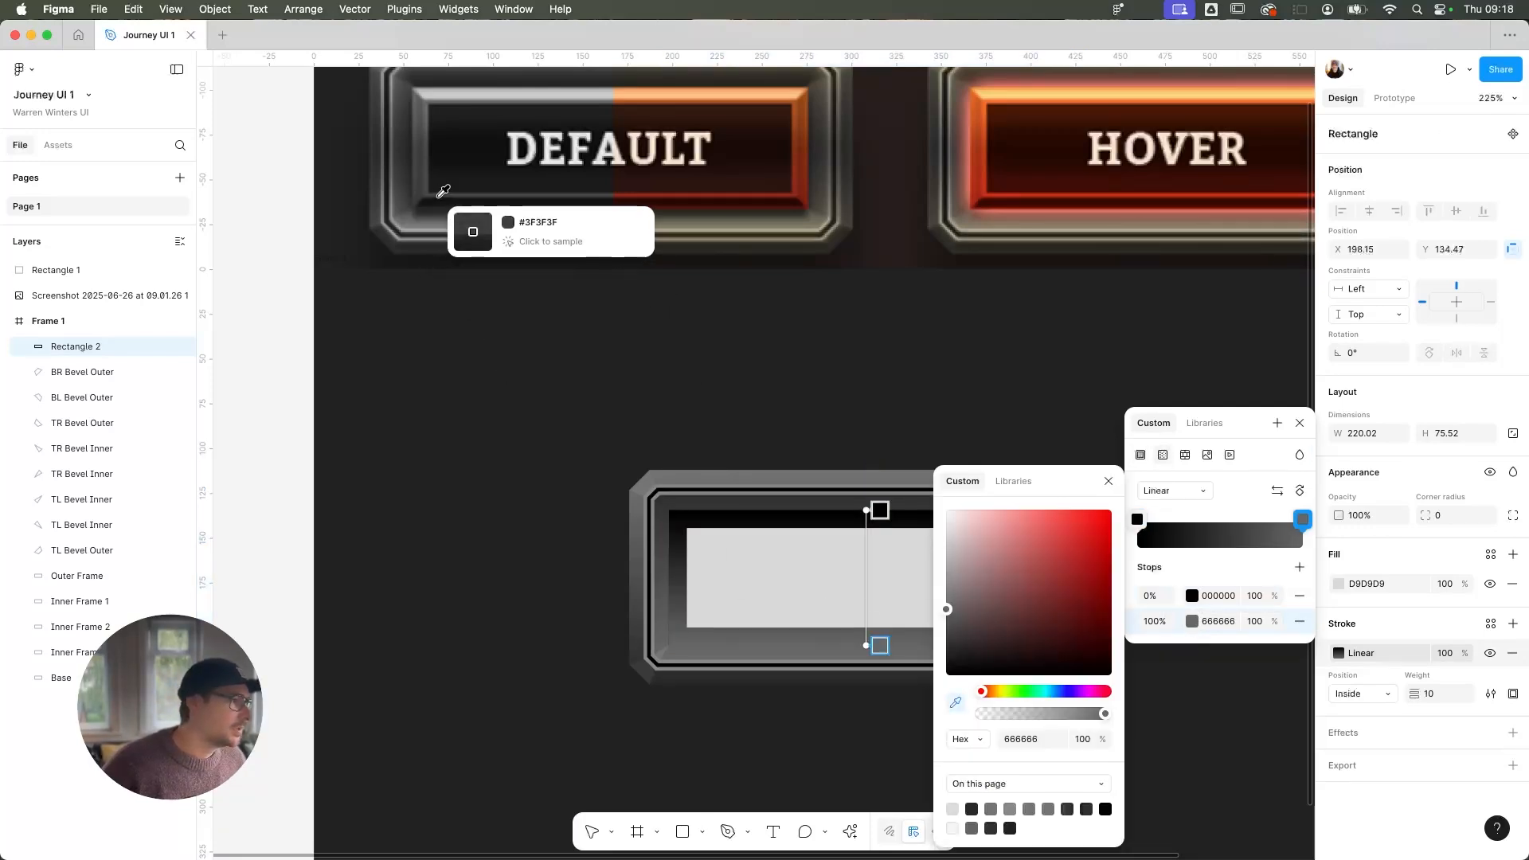
{"action": "left_click", "coordinate": [475, 238]}
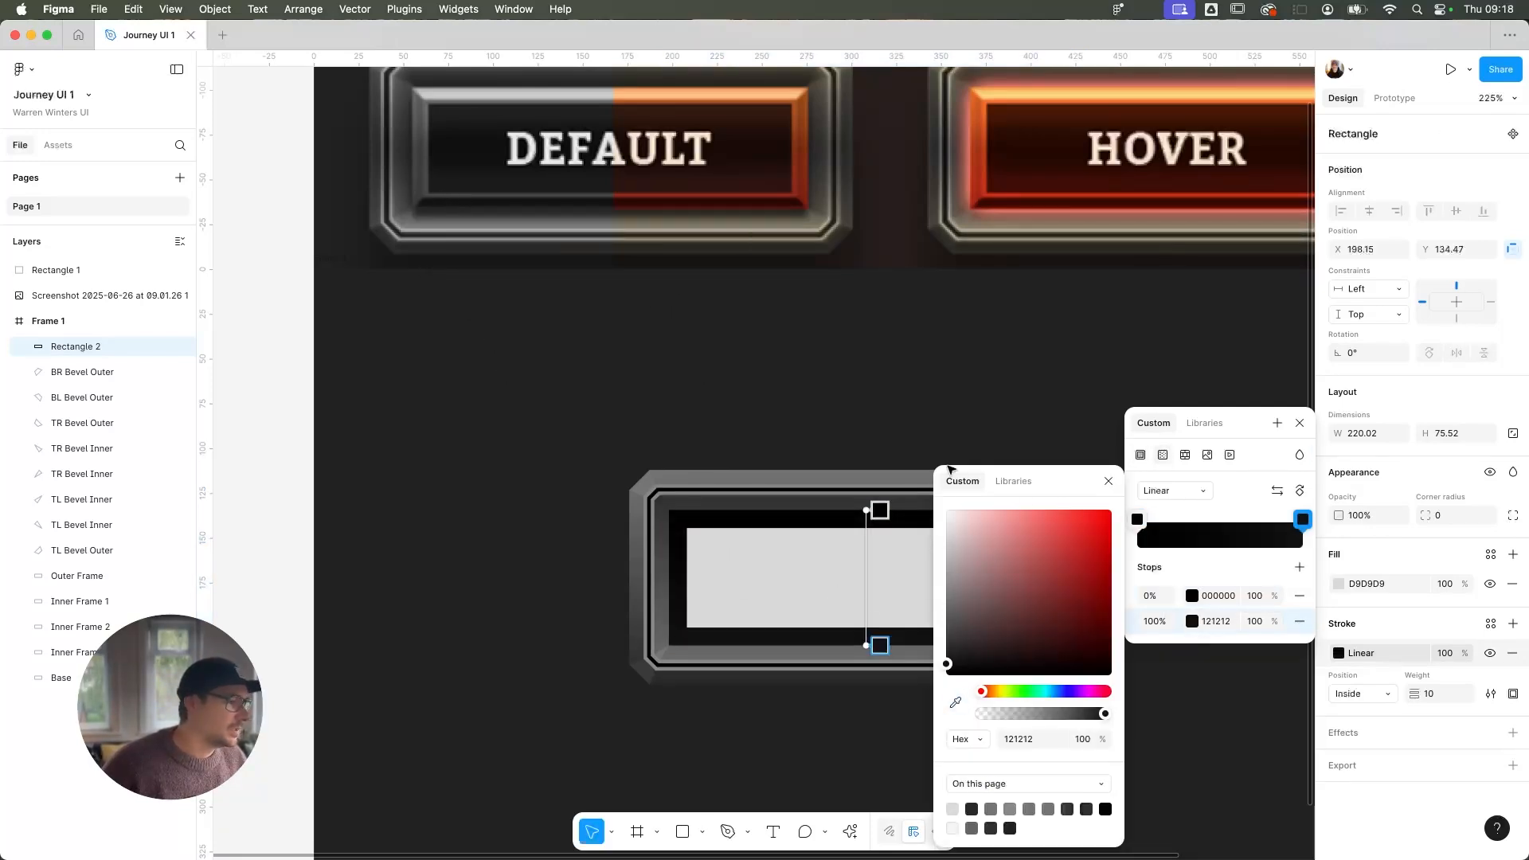
{"action": "left_click", "coordinate": [1107, 482]}
Set the stroke gradient's 0% stop to 6A6A6A, sampled from the upper bevel of the DEFAULT button
{"action": "left_click", "coordinate": [1136, 521]}
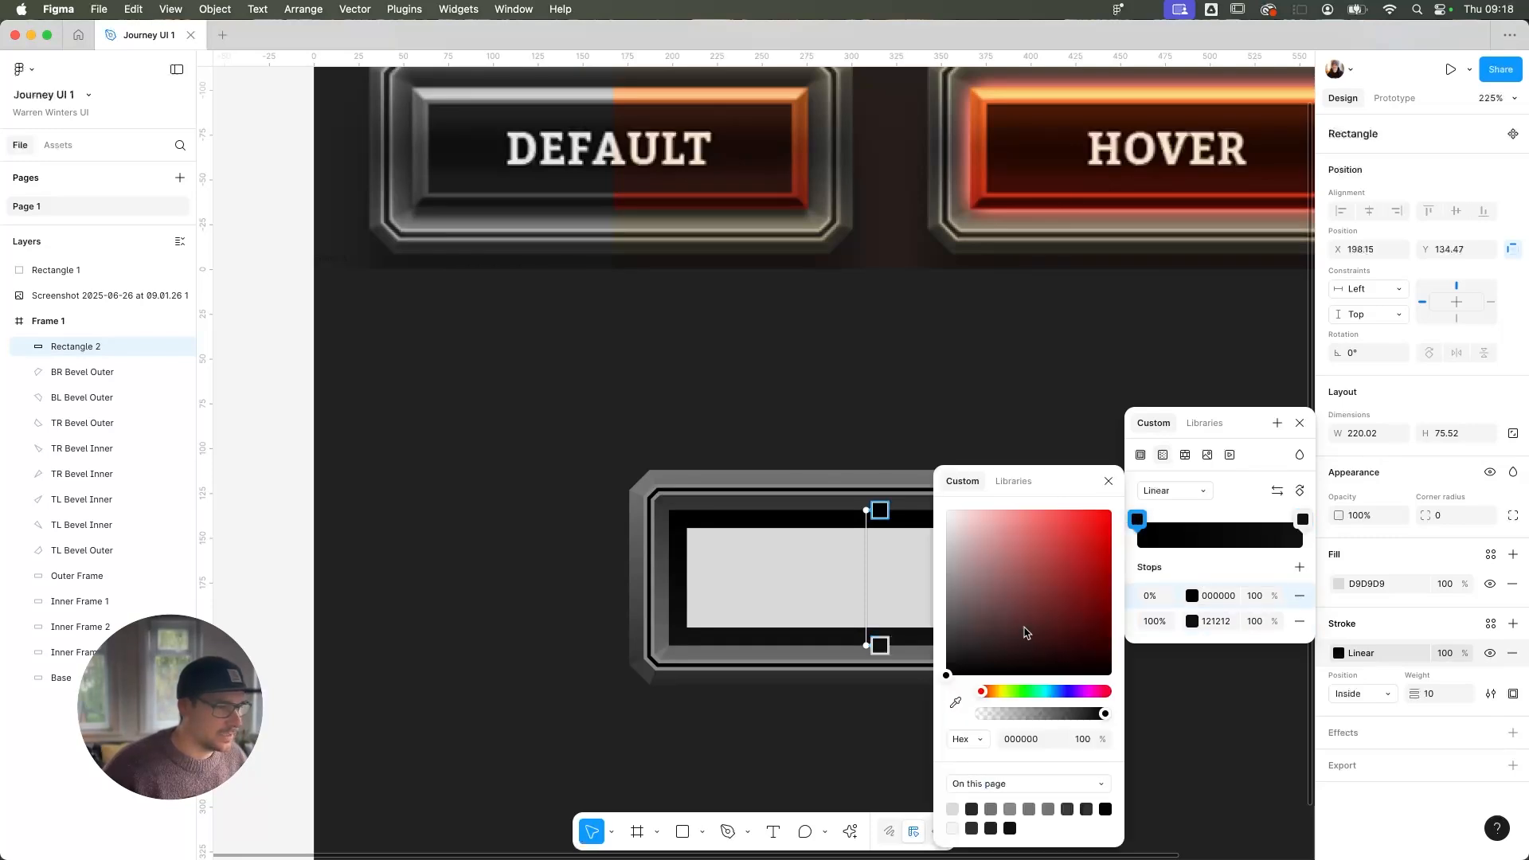
{"action": "left_click", "coordinate": [957, 703]}
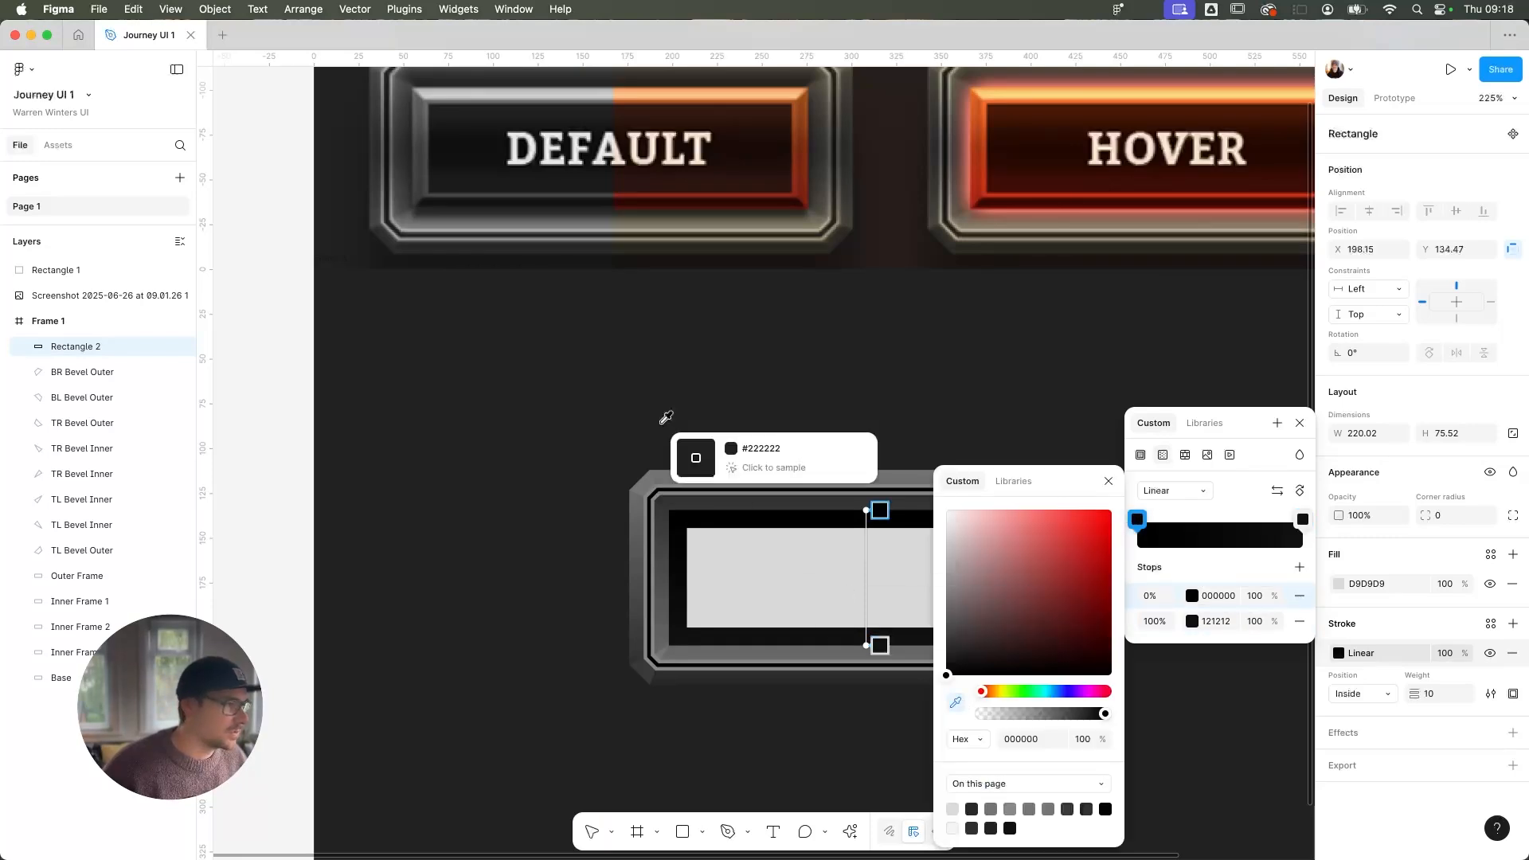
{"action": "left_click", "coordinate": [423, 90]}
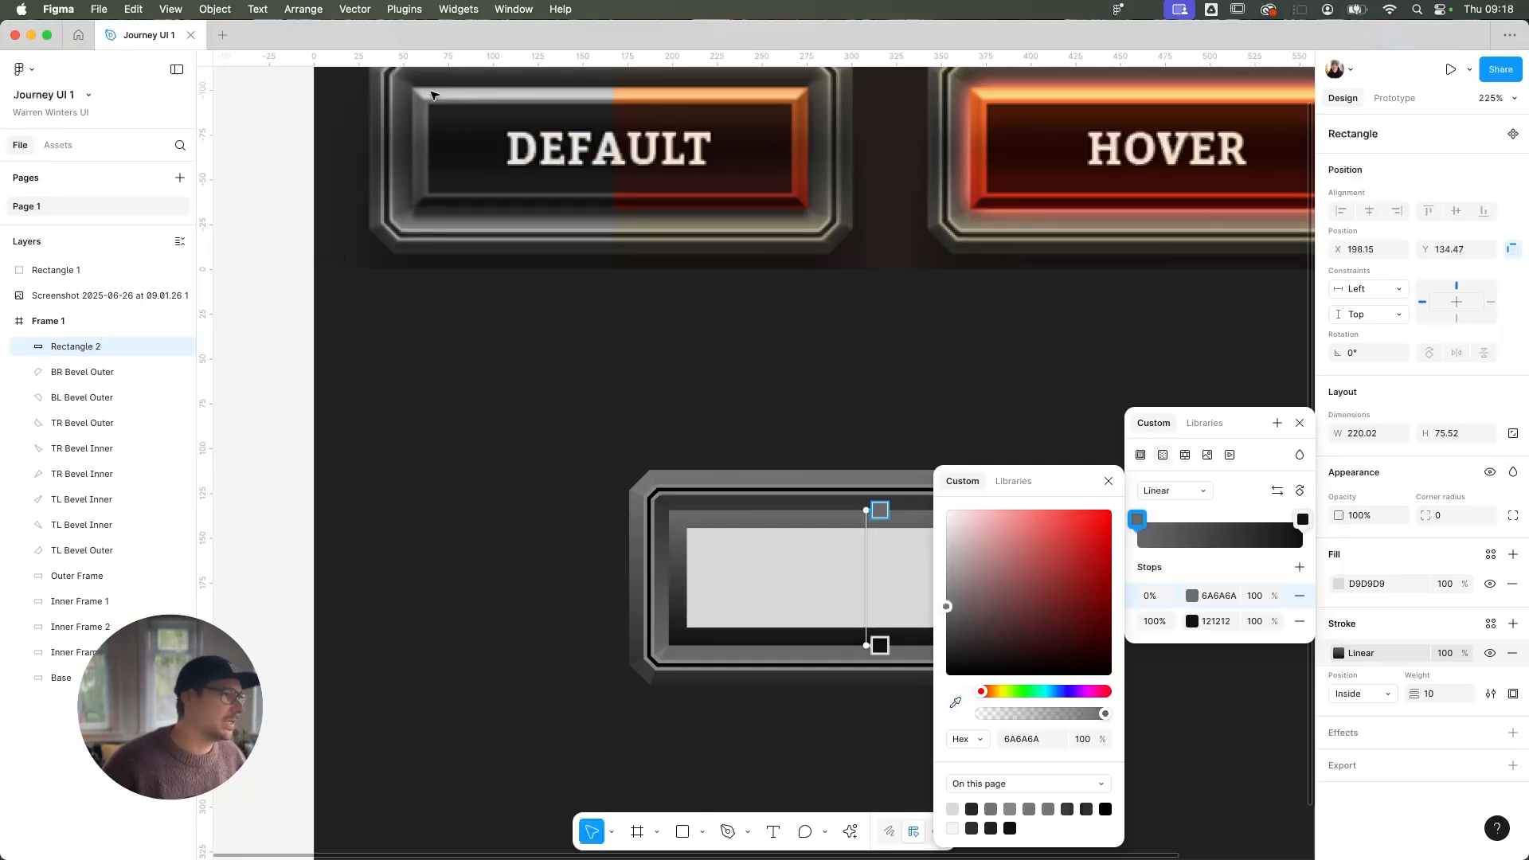
{"action": "left_click", "coordinate": [1108, 482]}
{"action": "left_click", "coordinate": [1300, 423]}
{"action": "left_click", "coordinate": [680, 424]}
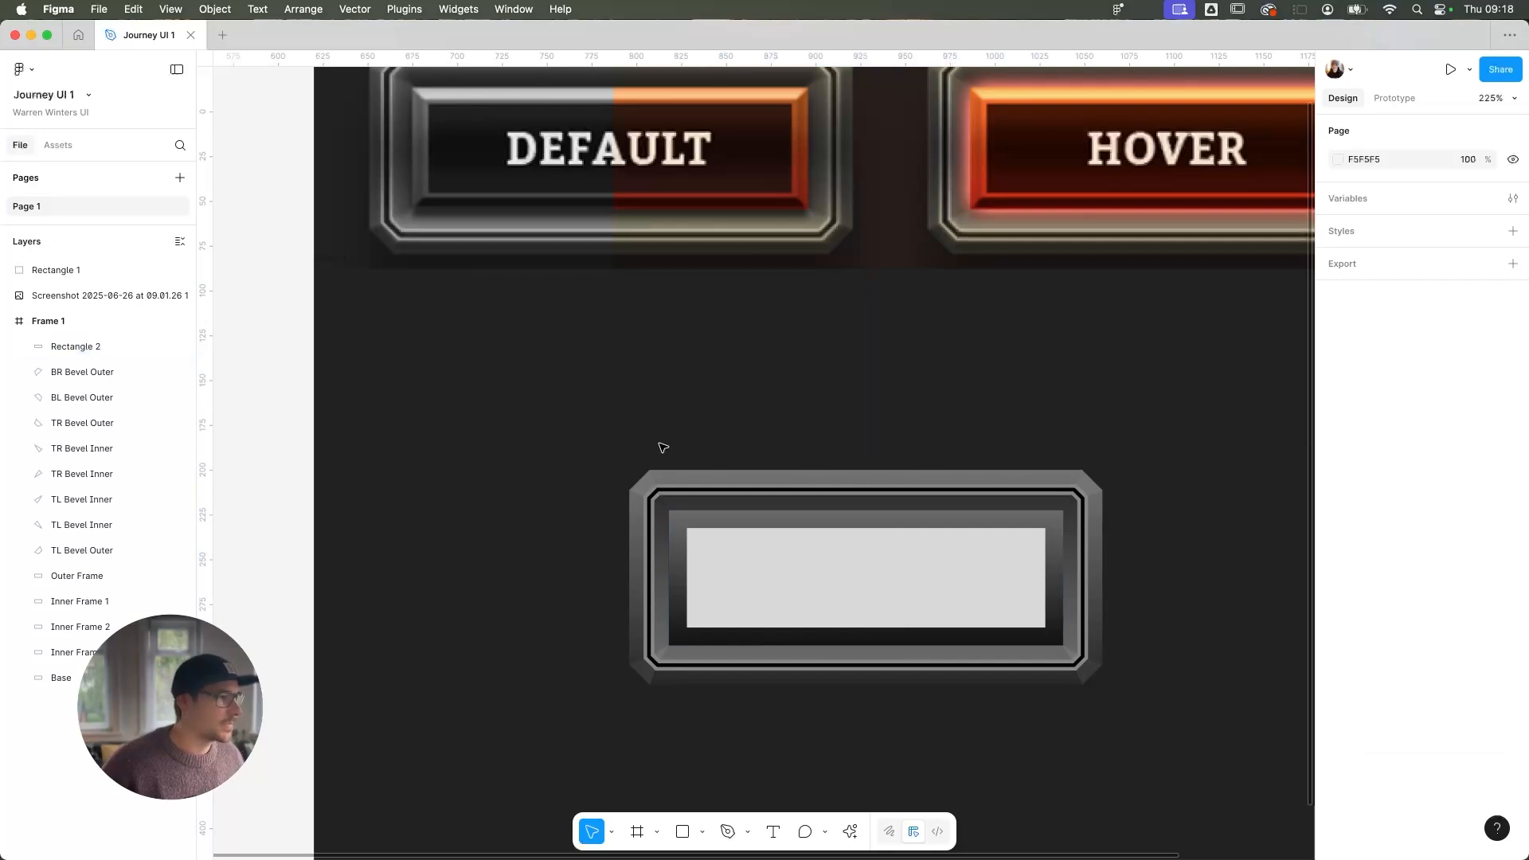
Reduce the rectangle's stroke weight to 8
{"action": "scroll", "coordinate": [675, 470], "scroll_direction": "up", "scroll_amount": 4}
{"action": "scroll", "coordinate": [675, 470], "scroll_direction": "down", "scroll_amount": 3}
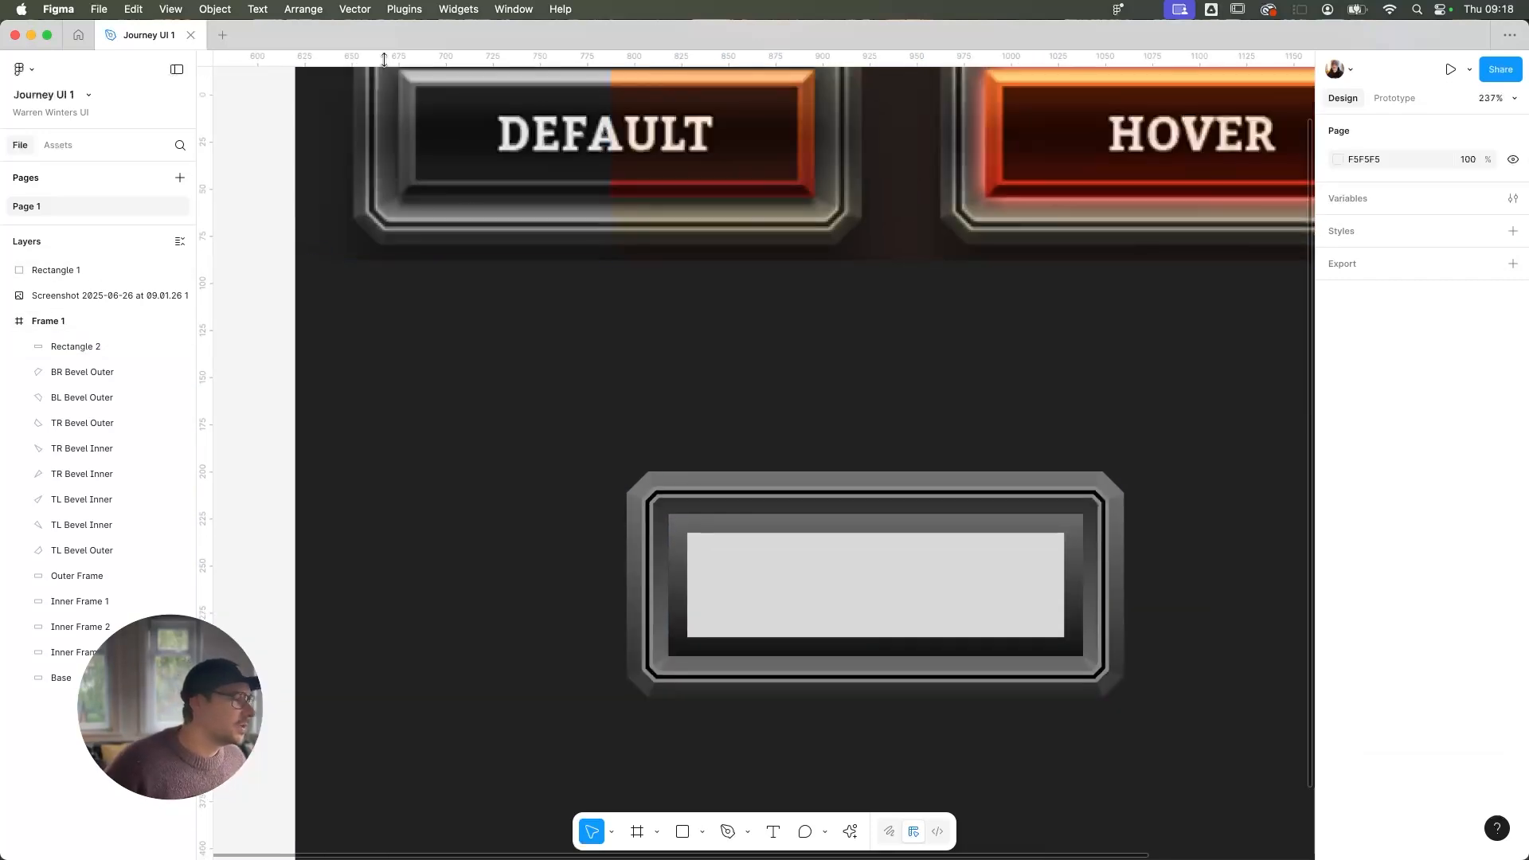
{"action": "left_click", "coordinate": [683, 535]}
{"action": "key", "text": "Down"}
{"action": "key", "text": "Down"}
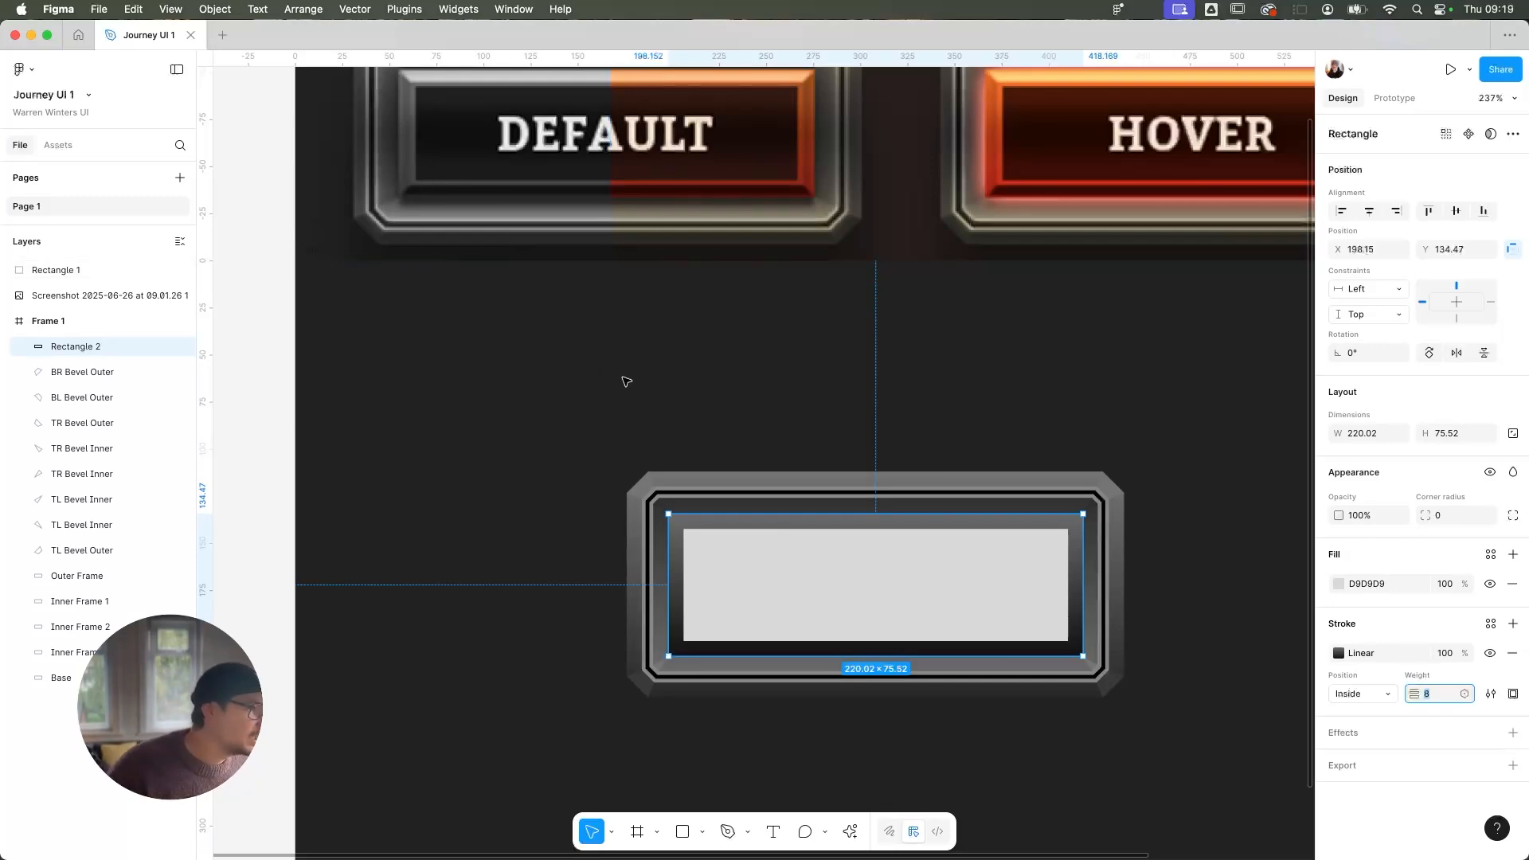
{"action": "left_click", "coordinate": [643, 468]}
Align the rectangle's upper-left corner with the inner bevel corner at about X 198, Y 134
{"action": "key", "text": "z"}
{"action": "left_click", "coordinate": [672, 522]}
{"action": "left_click_drag", "start_coordinate": [672, 523], "coordinate": [594, 403]}
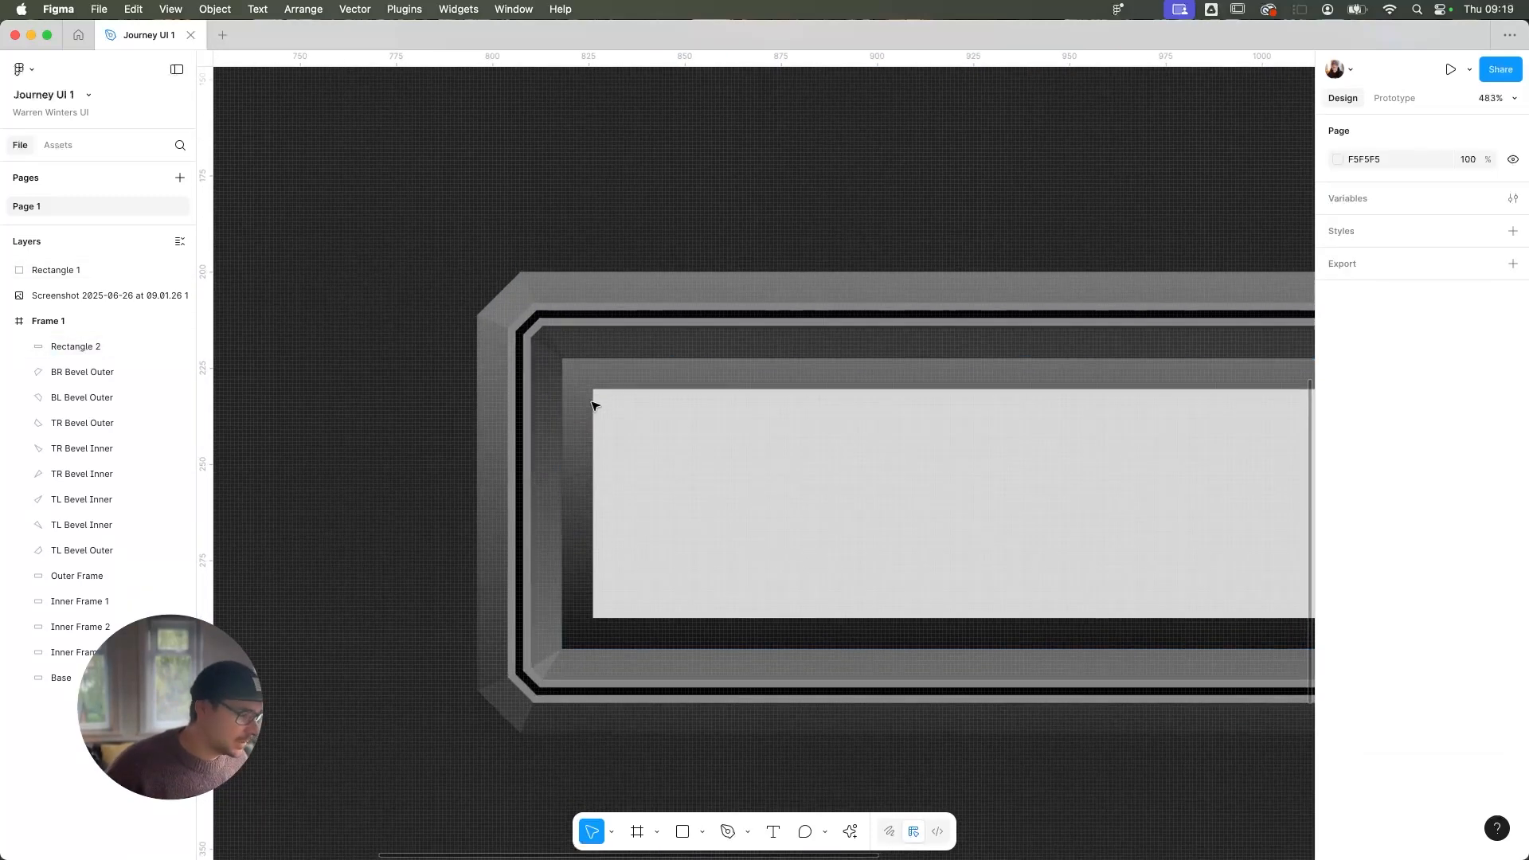
{"action": "key", "text": "p"}
{"action": "scroll", "coordinate": [577, 377], "scroll_direction": "up", "scroll_amount": 5}
{"action": "scroll", "coordinate": [578, 377], "scroll_direction": "up", "scroll_amount": 3}
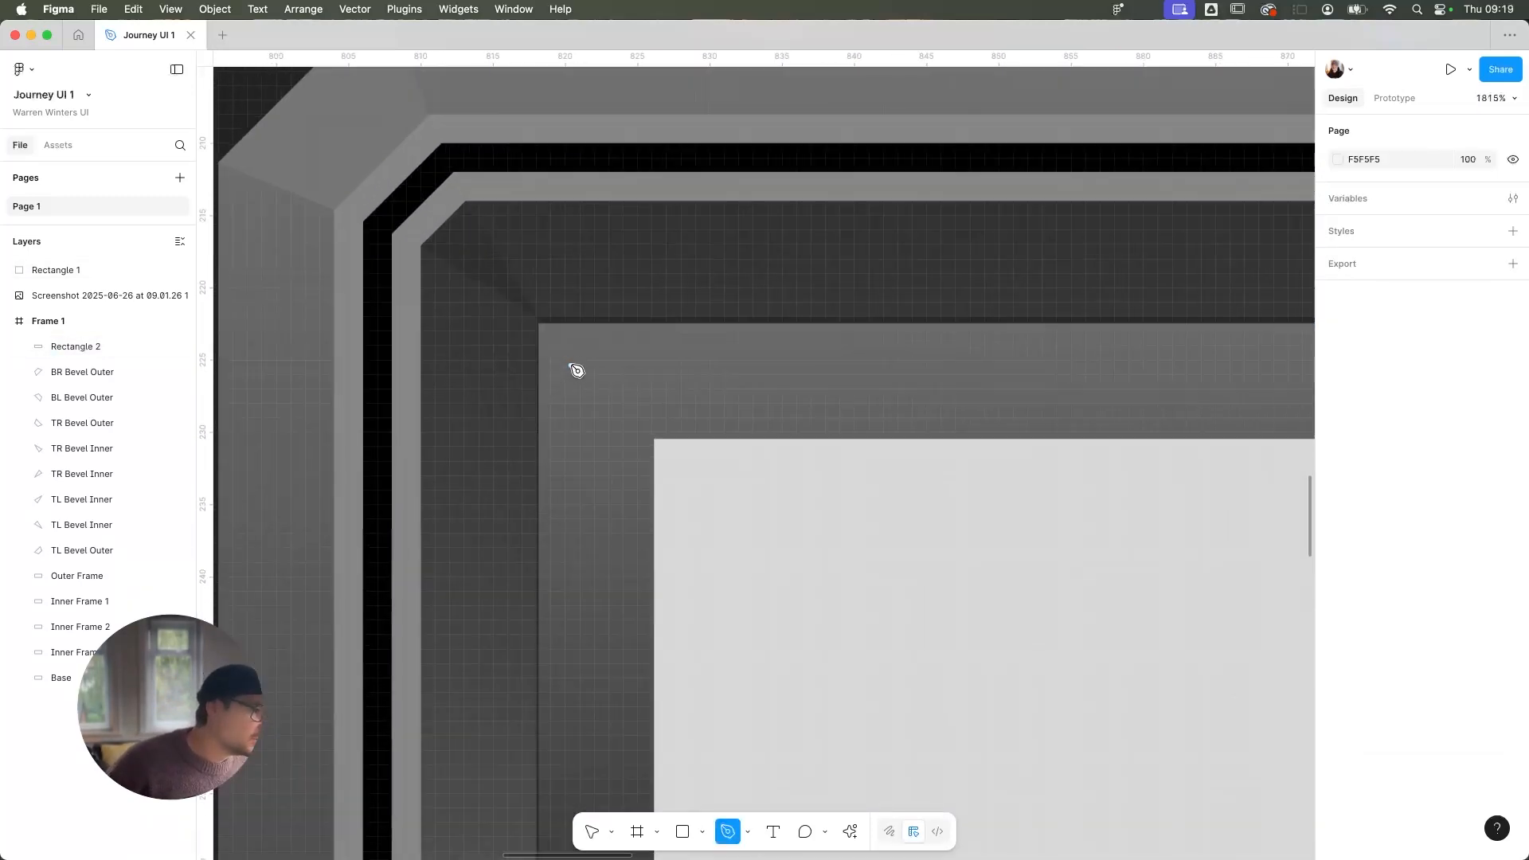
{"action": "key", "text": "v"}
{"action": "left_click", "coordinate": [574, 367]}
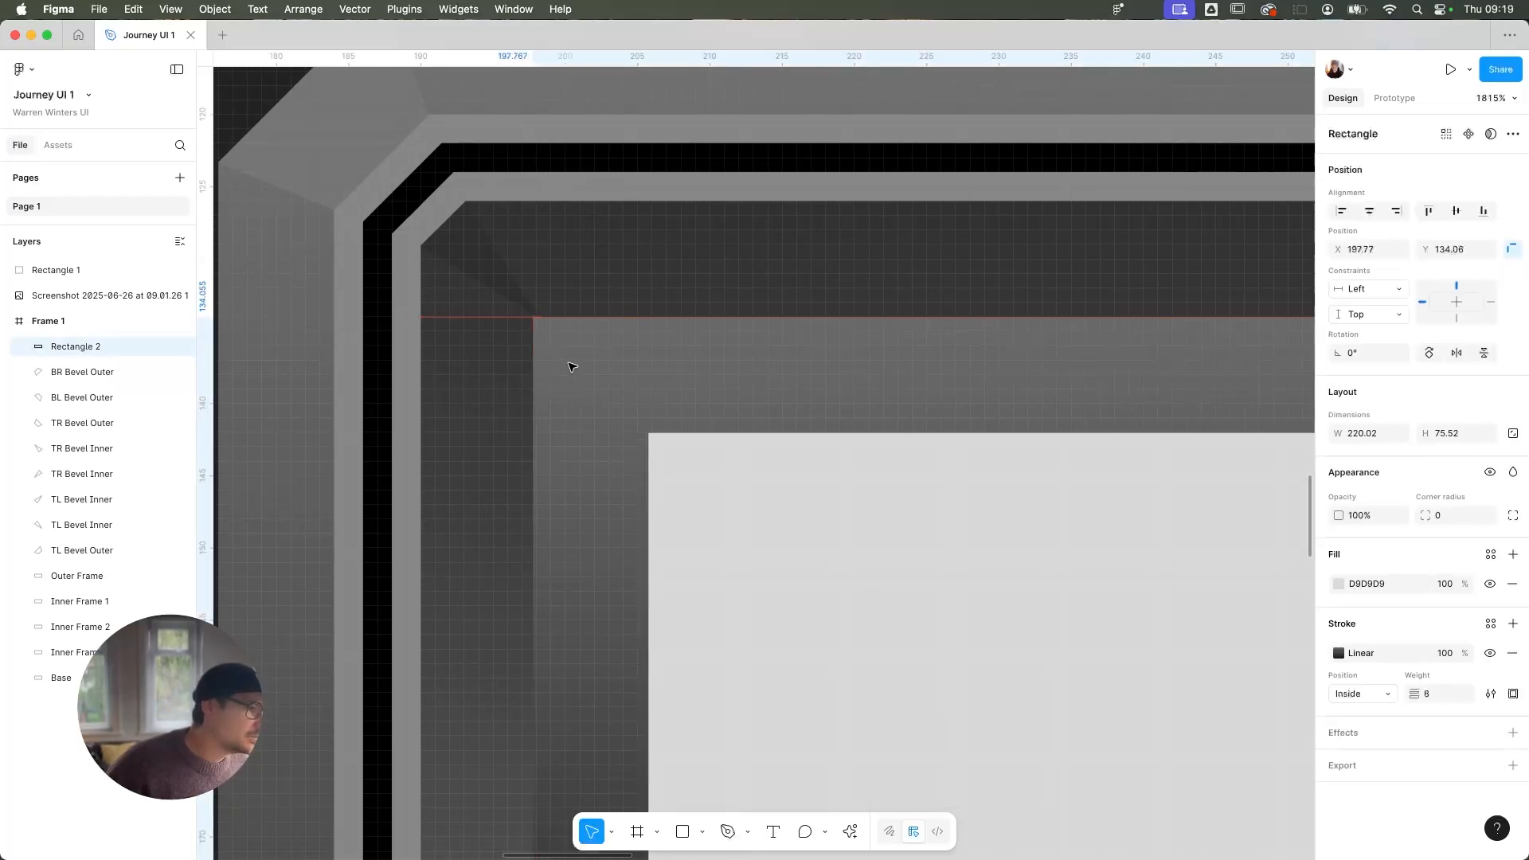
{"action": "left_click_drag", "start_coordinate": [539, 350], "coordinate": [537, 354]}
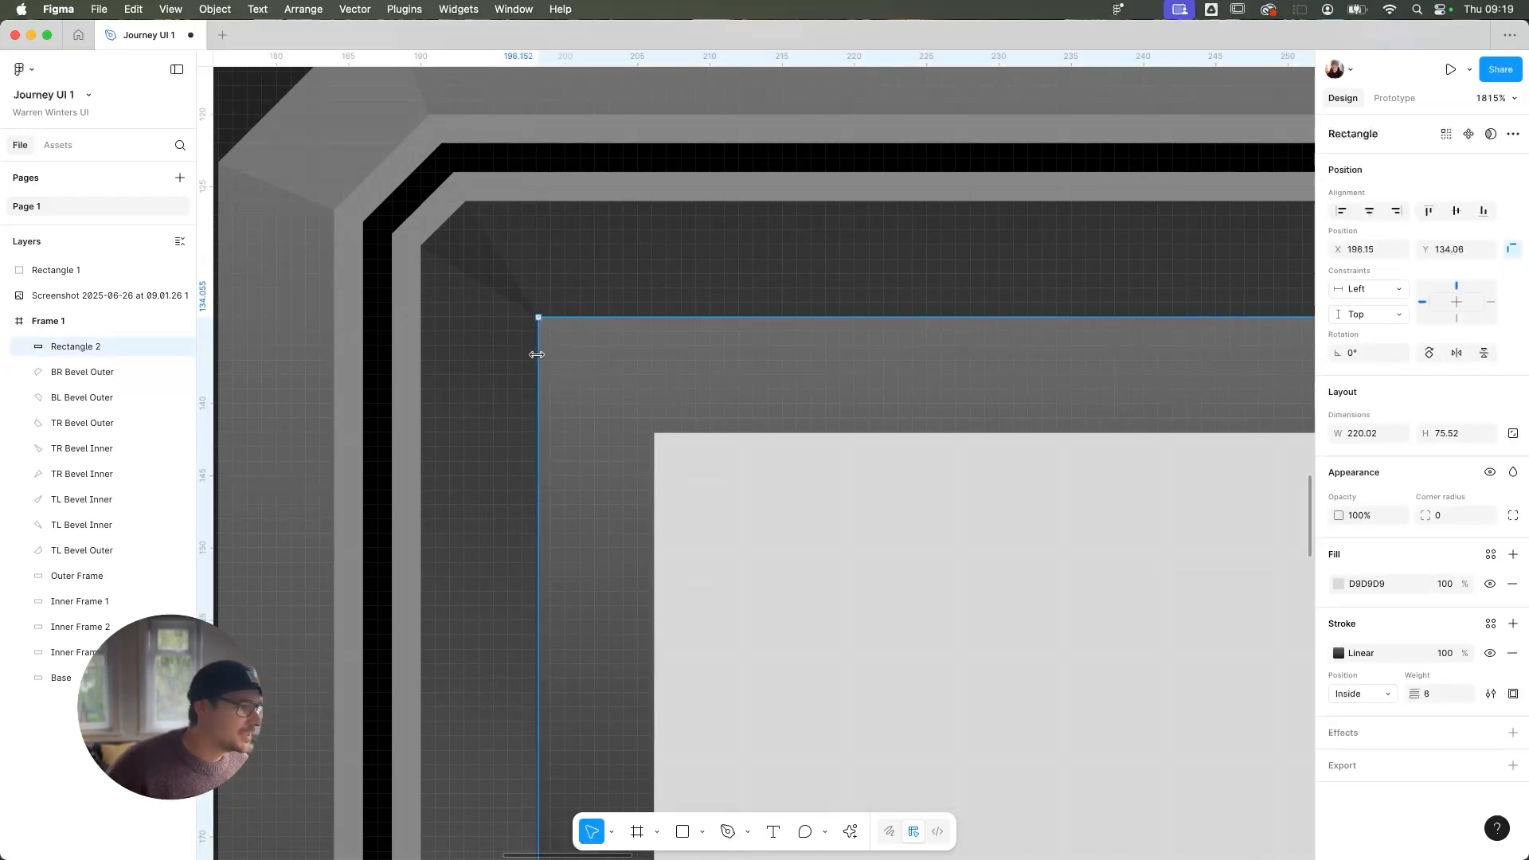
{"action": "left_click", "coordinate": [307, 324]}
{"action": "scroll", "coordinate": [383, 386], "scroll_direction": "up", "scroll_amount": 5}
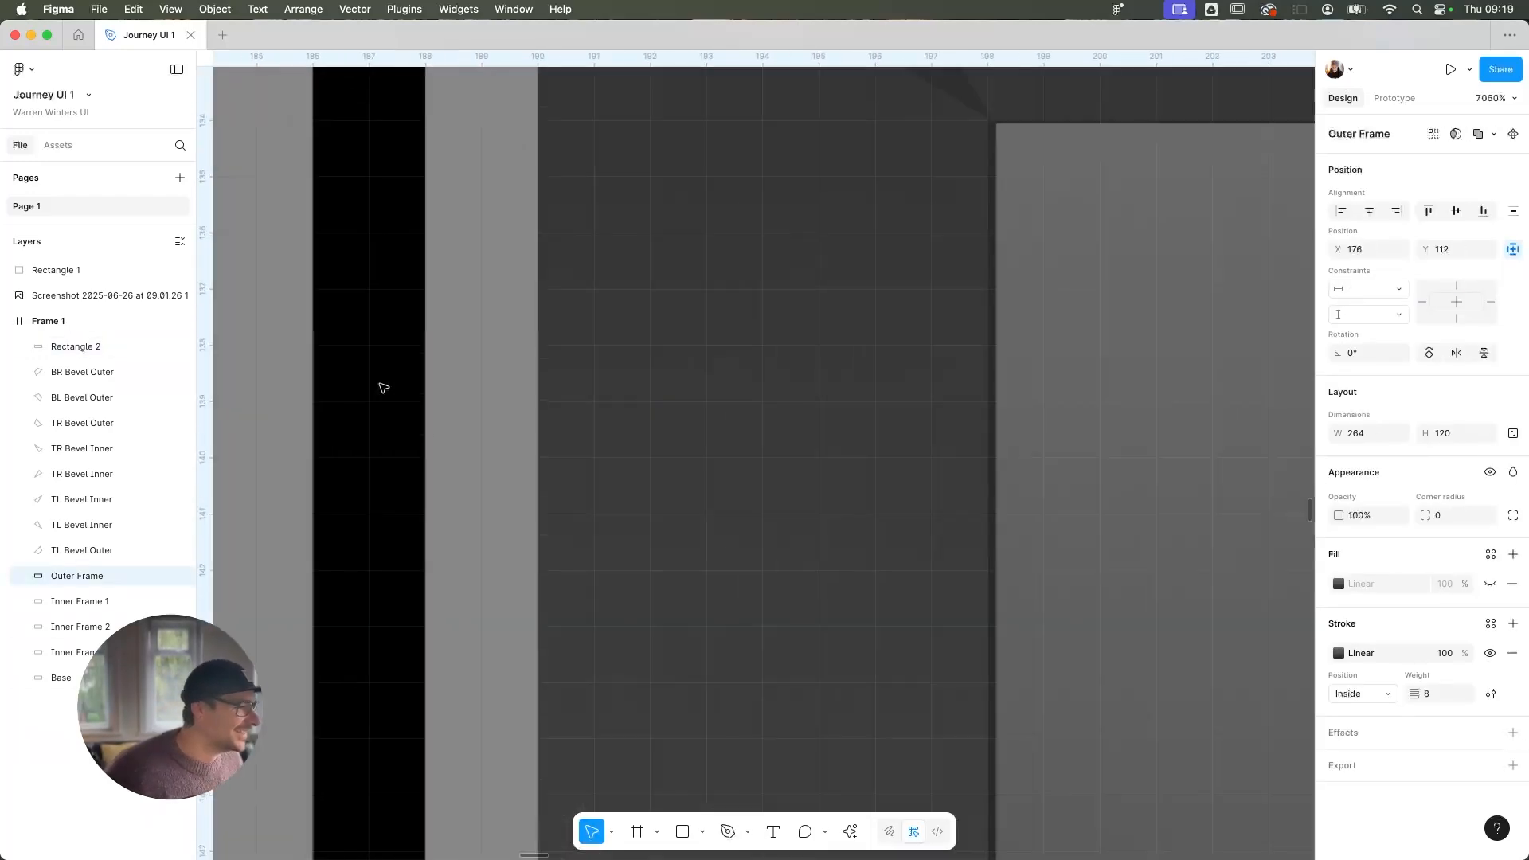
{"action": "left_click_drag", "start_coordinate": [1050, 229], "coordinate": [996, 598]}
Snap the tip of the TL Bevel Inner shape to the rectangle's upper-left corner at X 198, Y 133.99
{"action": "scroll", "coordinate": [1028, 183], "scroll_direction": "up", "scroll_amount": 5}
{"action": "left_click", "coordinate": [823, 399]}
{"action": "double_click", "coordinate": [914, 466]}
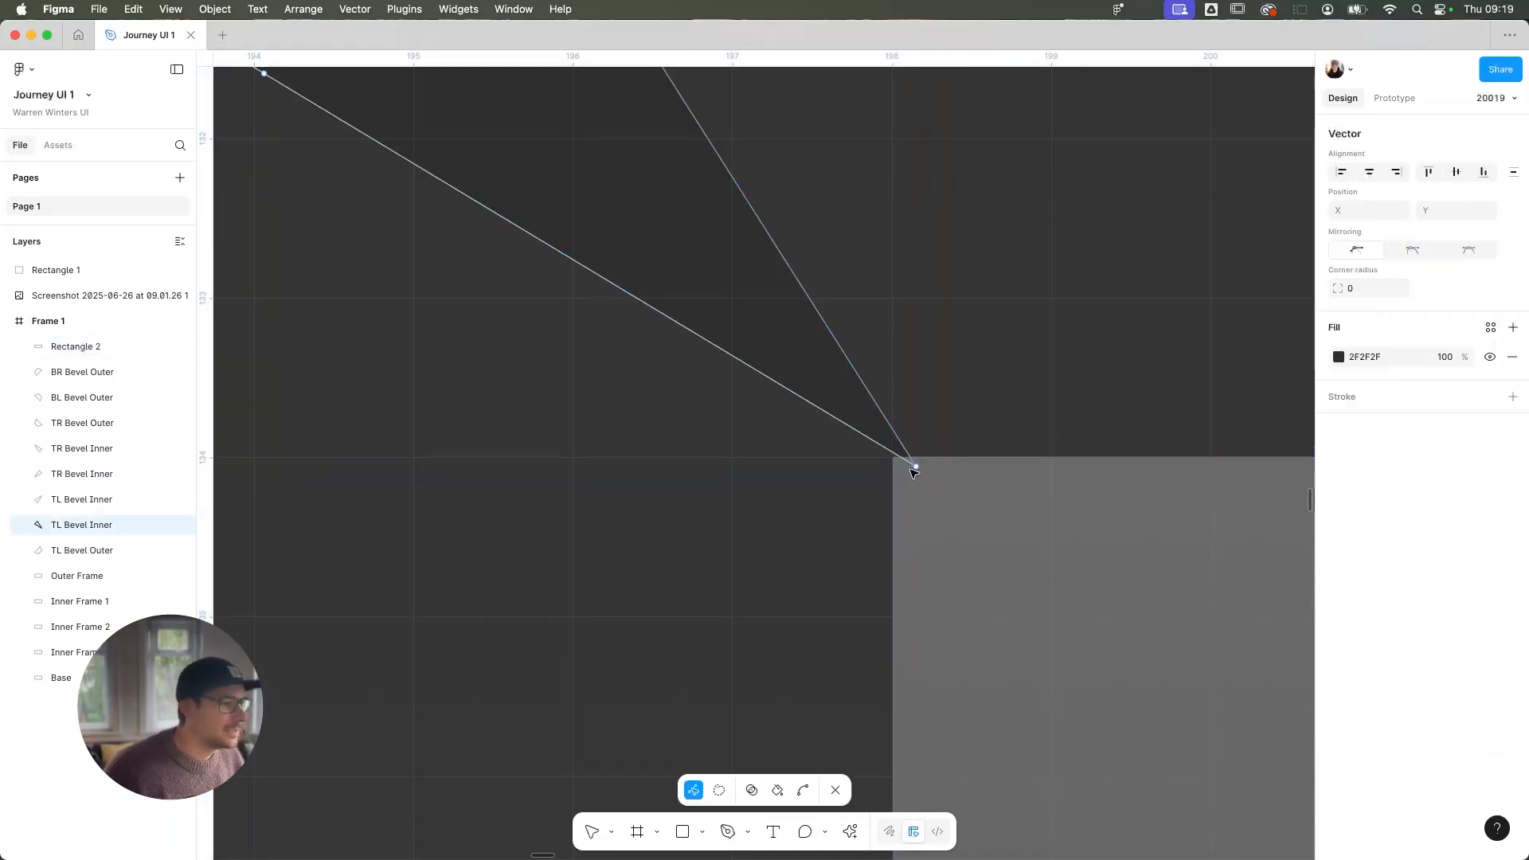
{"action": "left_click_drag", "start_coordinate": [913, 466], "coordinate": [895, 459]}
{"action": "scroll", "coordinate": [910, 483], "scroll_direction": "down", "scroll_amount": 5}
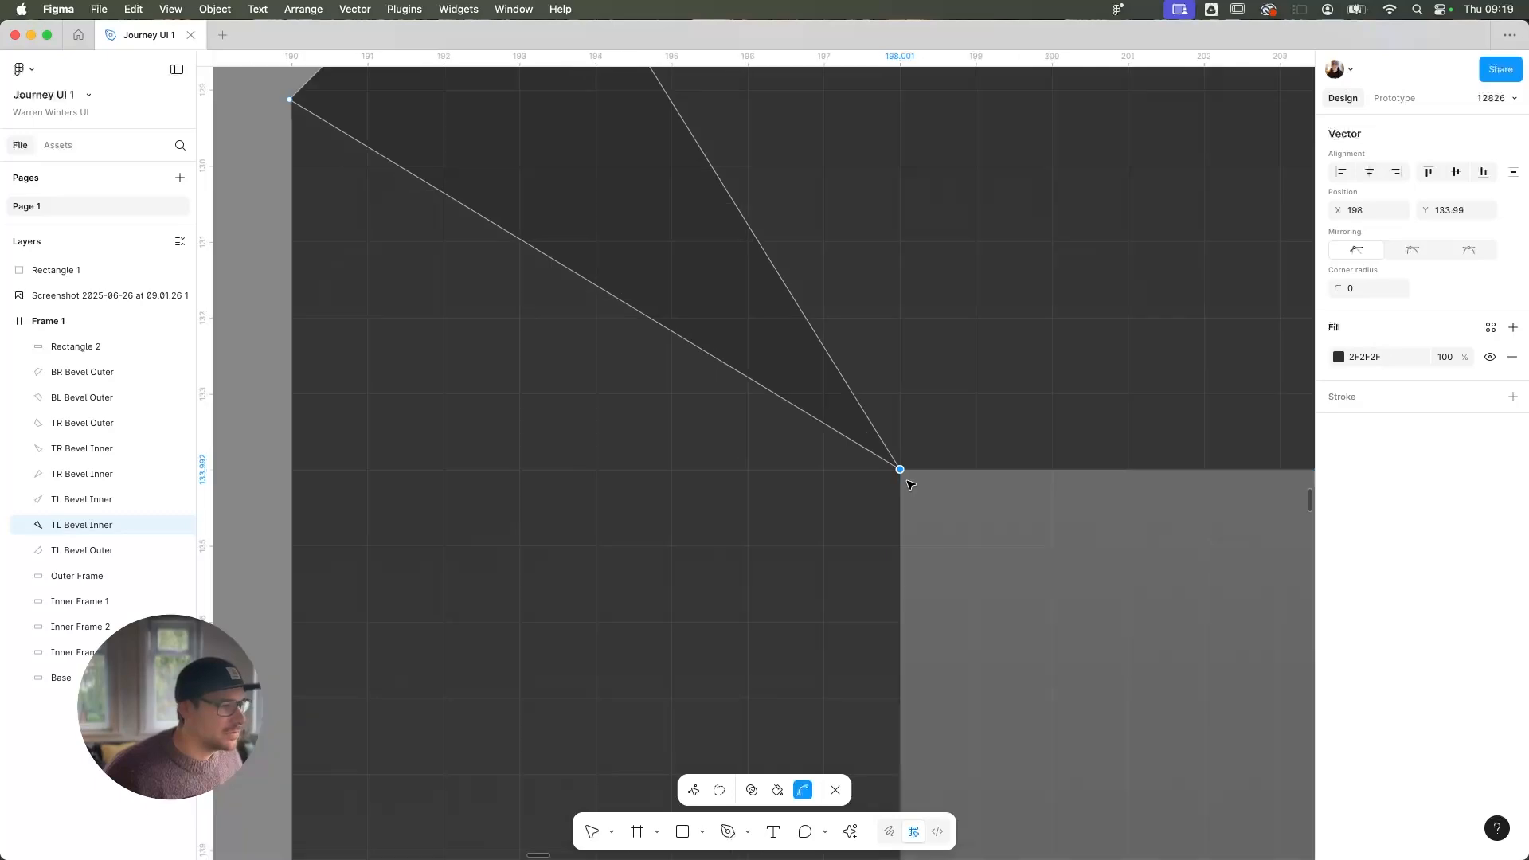
{"action": "left_click_drag", "start_coordinate": [1059, 590], "coordinate": [1009, 537]}
Extend the rectangle's lower edge down to the lower-left inner bevel corner, giving a height of about 76
{"action": "scroll", "coordinate": [1008, 537], "scroll_direction": "down", "scroll_amount": 6}
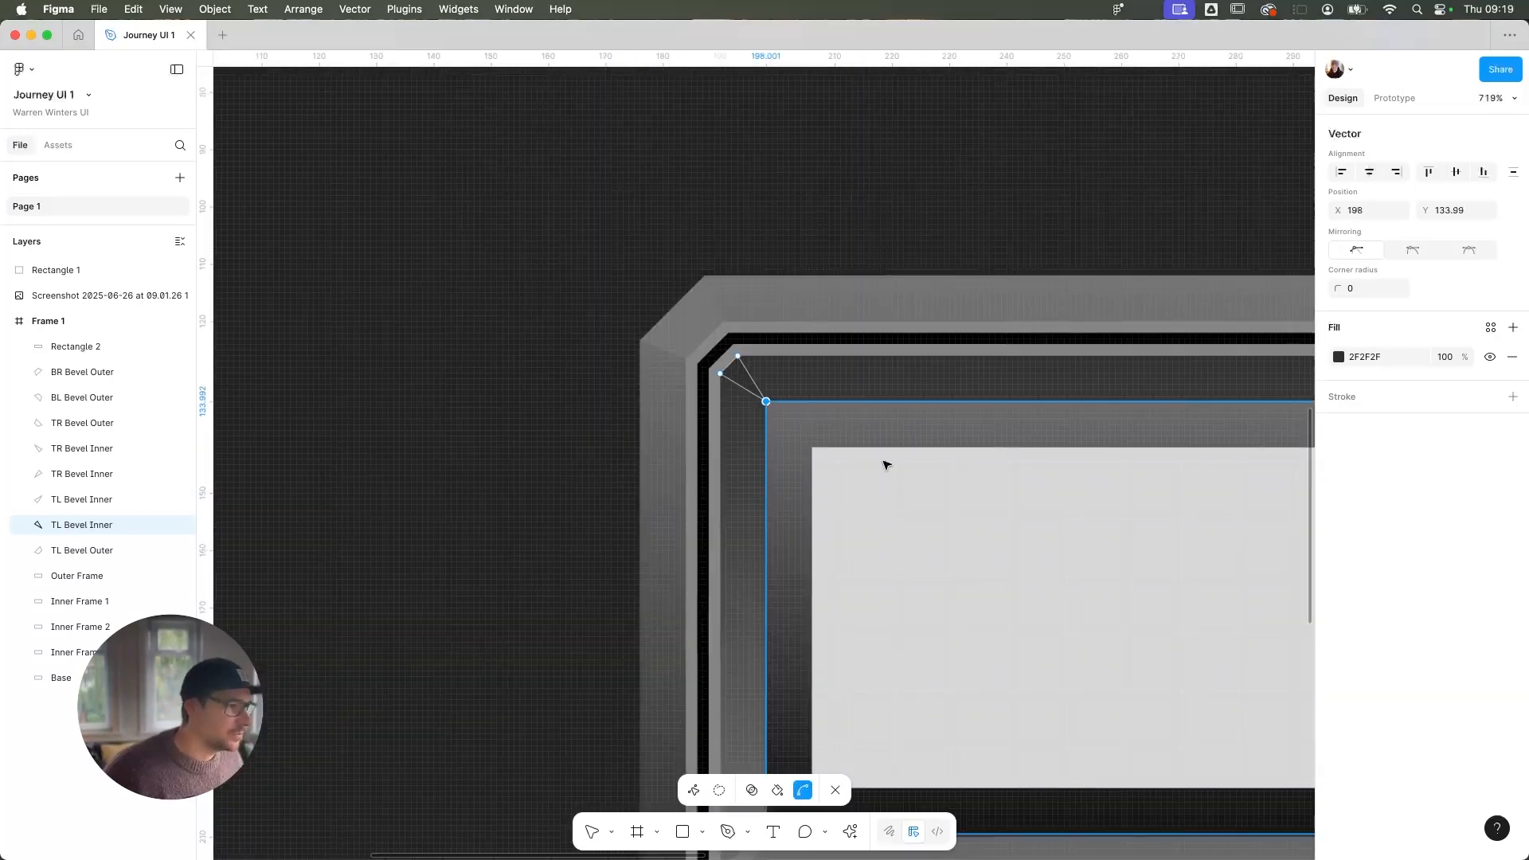
{"action": "scroll", "coordinate": [591, 559], "scroll_direction": "up", "scroll_amount": 6}
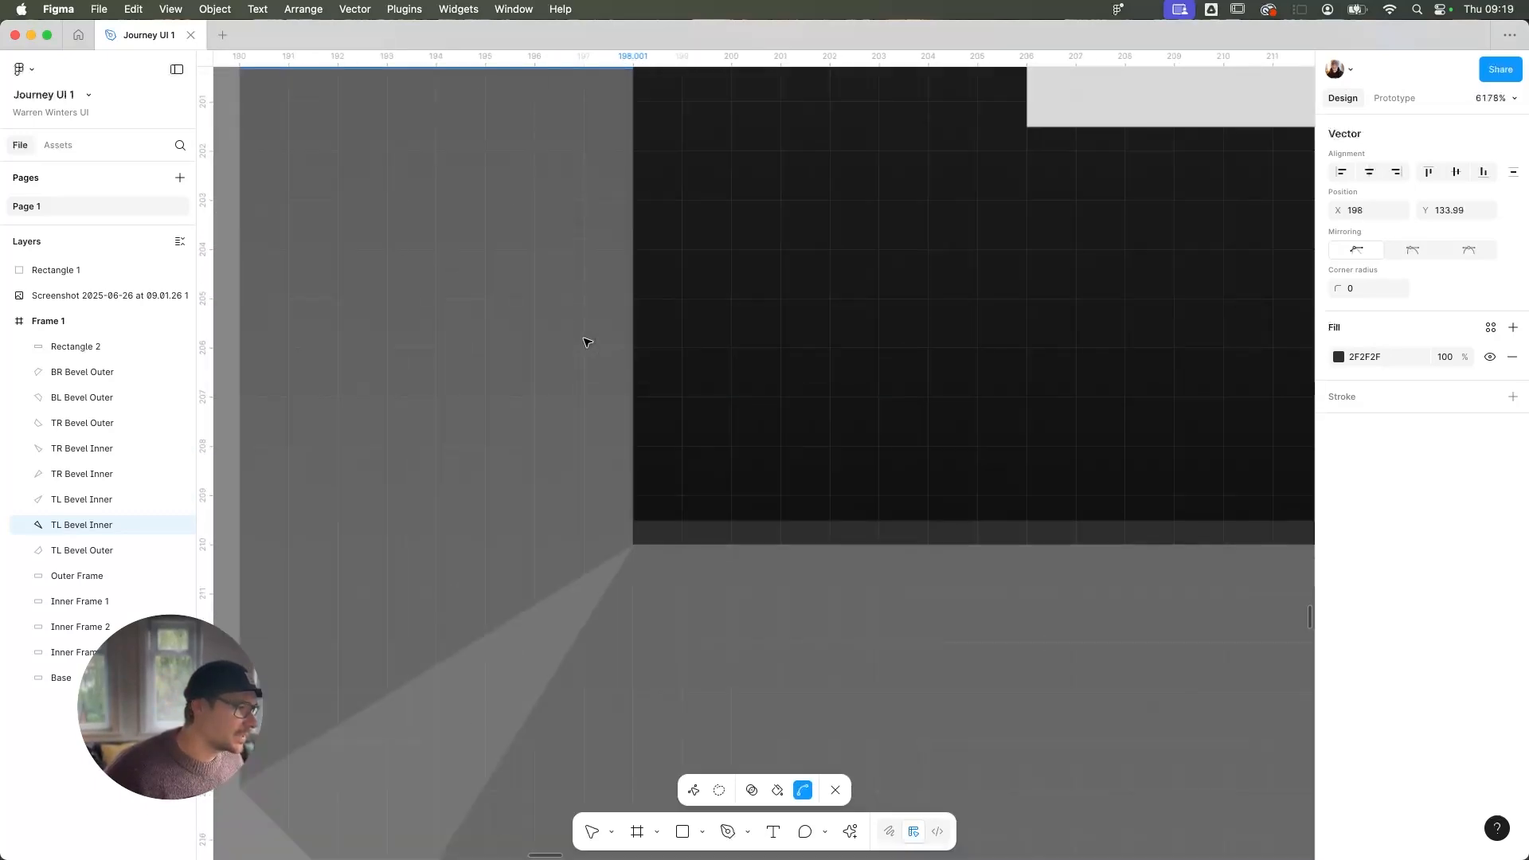
{"action": "left_click", "coordinate": [688, 520]}
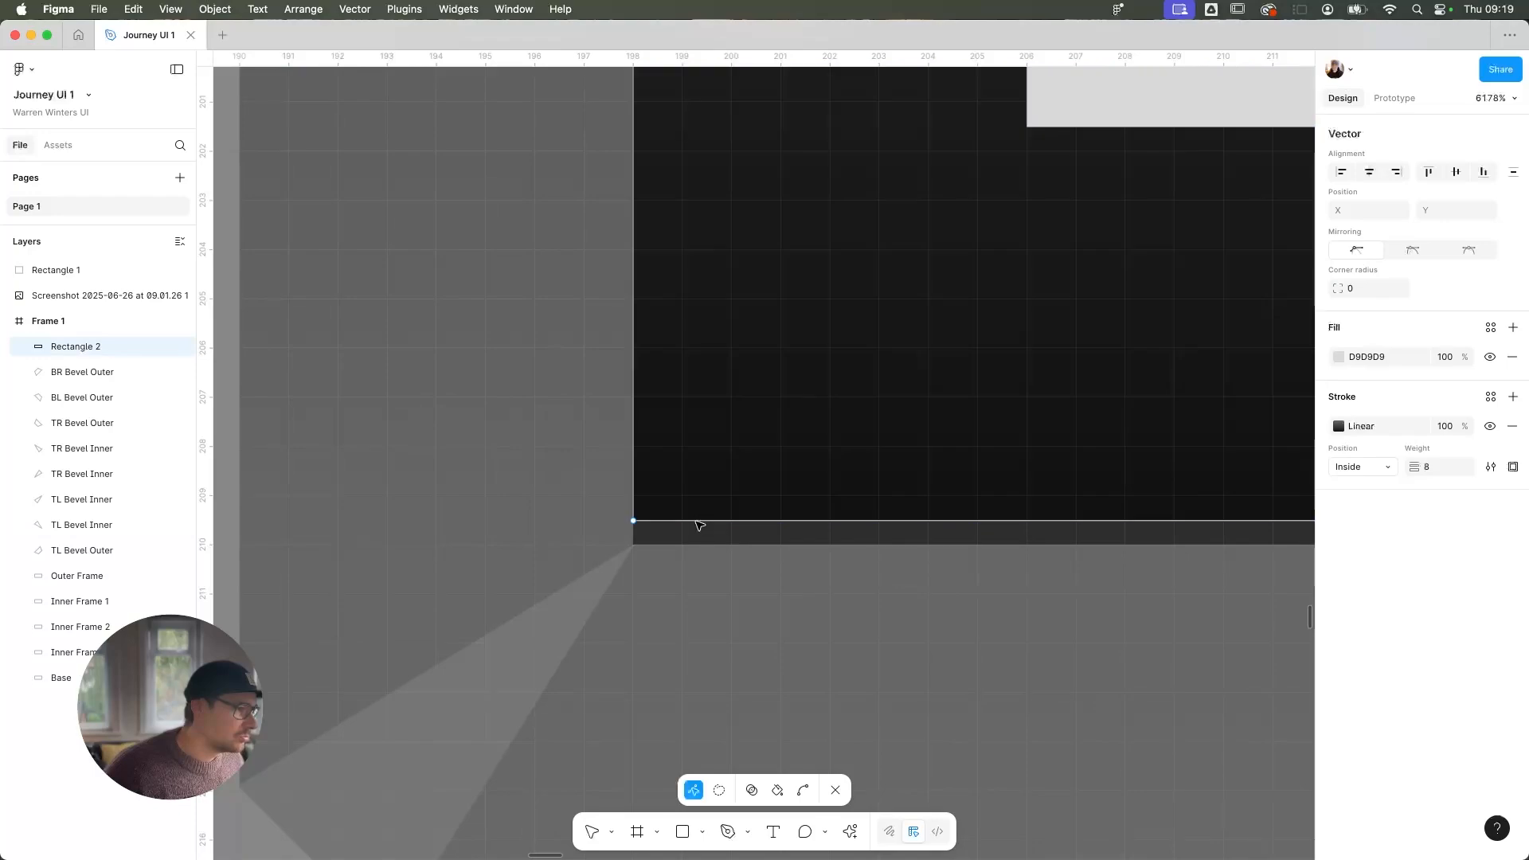
{"action": "key", "text": "Escape"}
{"action": "left_click_drag", "start_coordinate": [696, 522], "coordinate": [698, 545]}
{"action": "scroll", "coordinate": [874, 482], "scroll_direction": "down", "scroll_amount": 8}
{"action": "scroll", "coordinate": [850, 488], "scroll_direction": "right", "scroll_amount": 5}
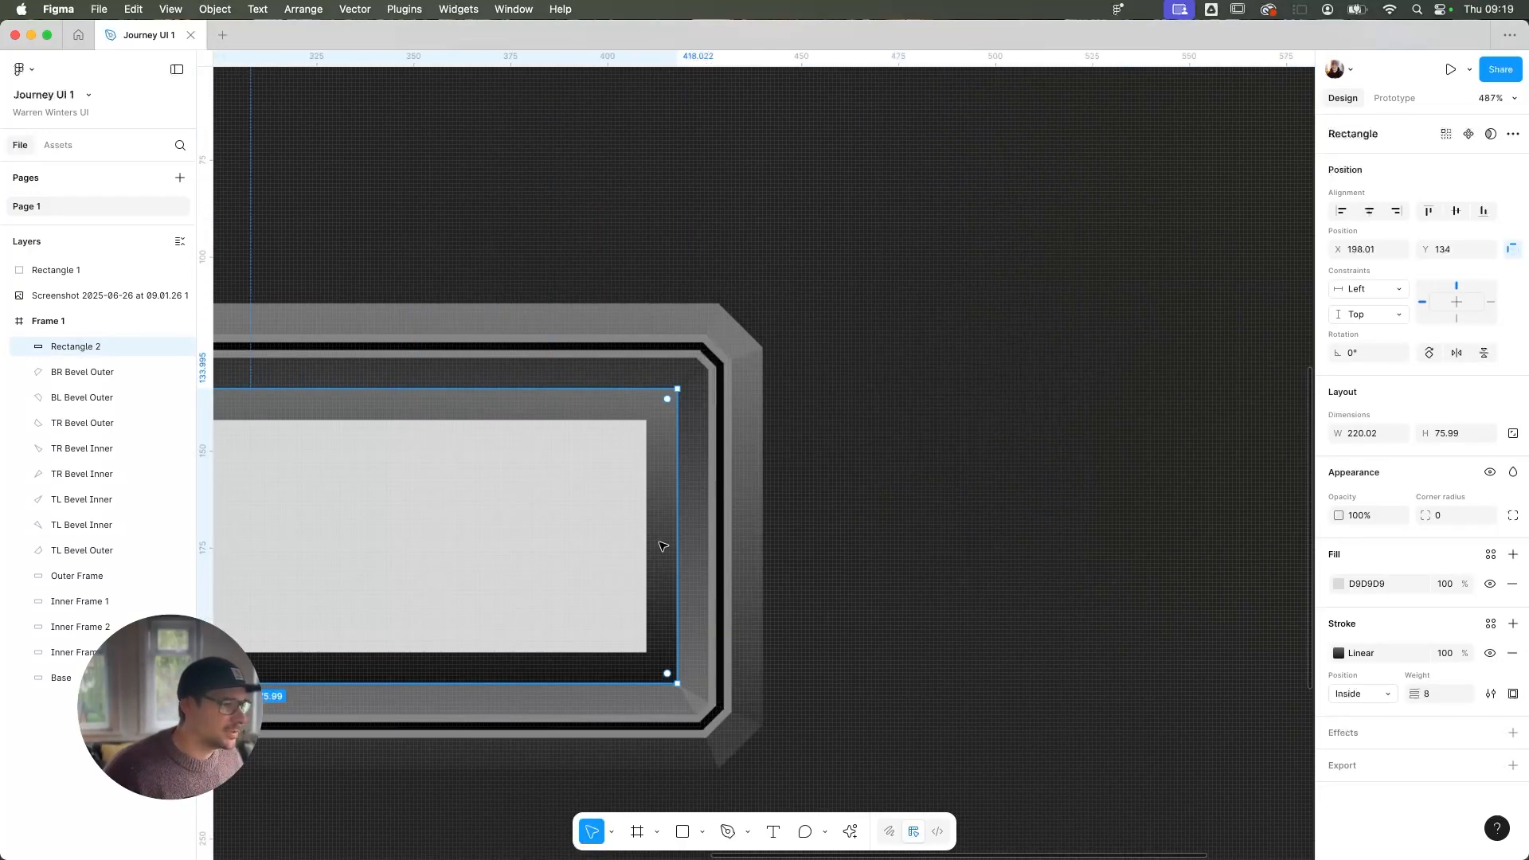
Align the rectangle's right edge with the upper-right inner bevel corner by setting its width to 220
{"action": "scroll", "coordinate": [659, 504], "scroll_direction": "up", "scroll_amount": 4}
{"action": "scroll", "coordinate": [660, 504], "scroll_direction": "up", "scroll_amount": 4}
{"action": "scroll", "coordinate": [866, 344], "scroll_direction": "up", "scroll_amount": 10}
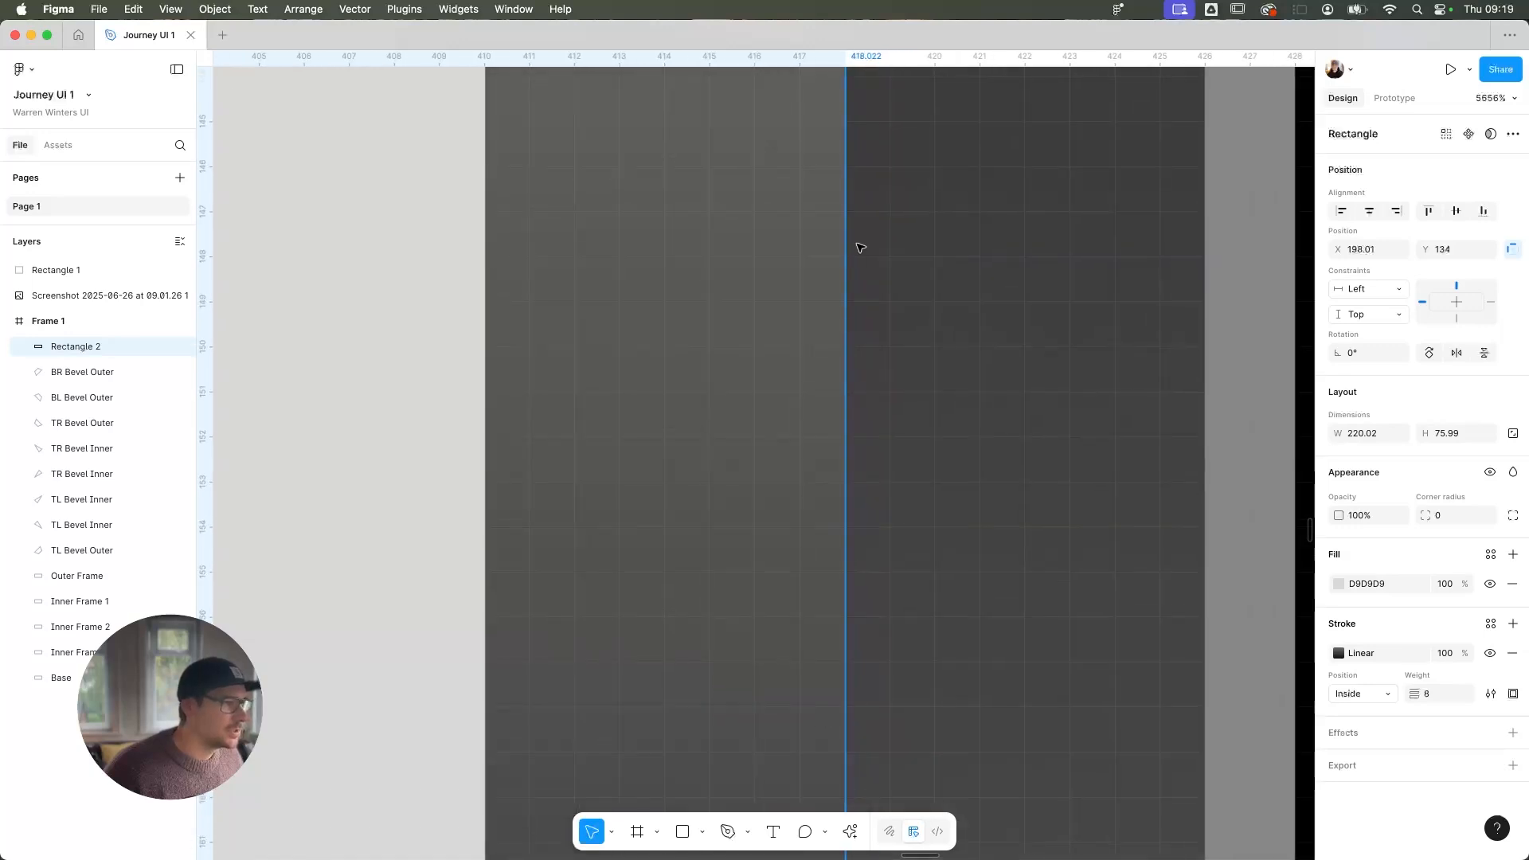
{"action": "scroll", "coordinate": [863, 502], "scroll_direction": "up", "scroll_amount": 5}
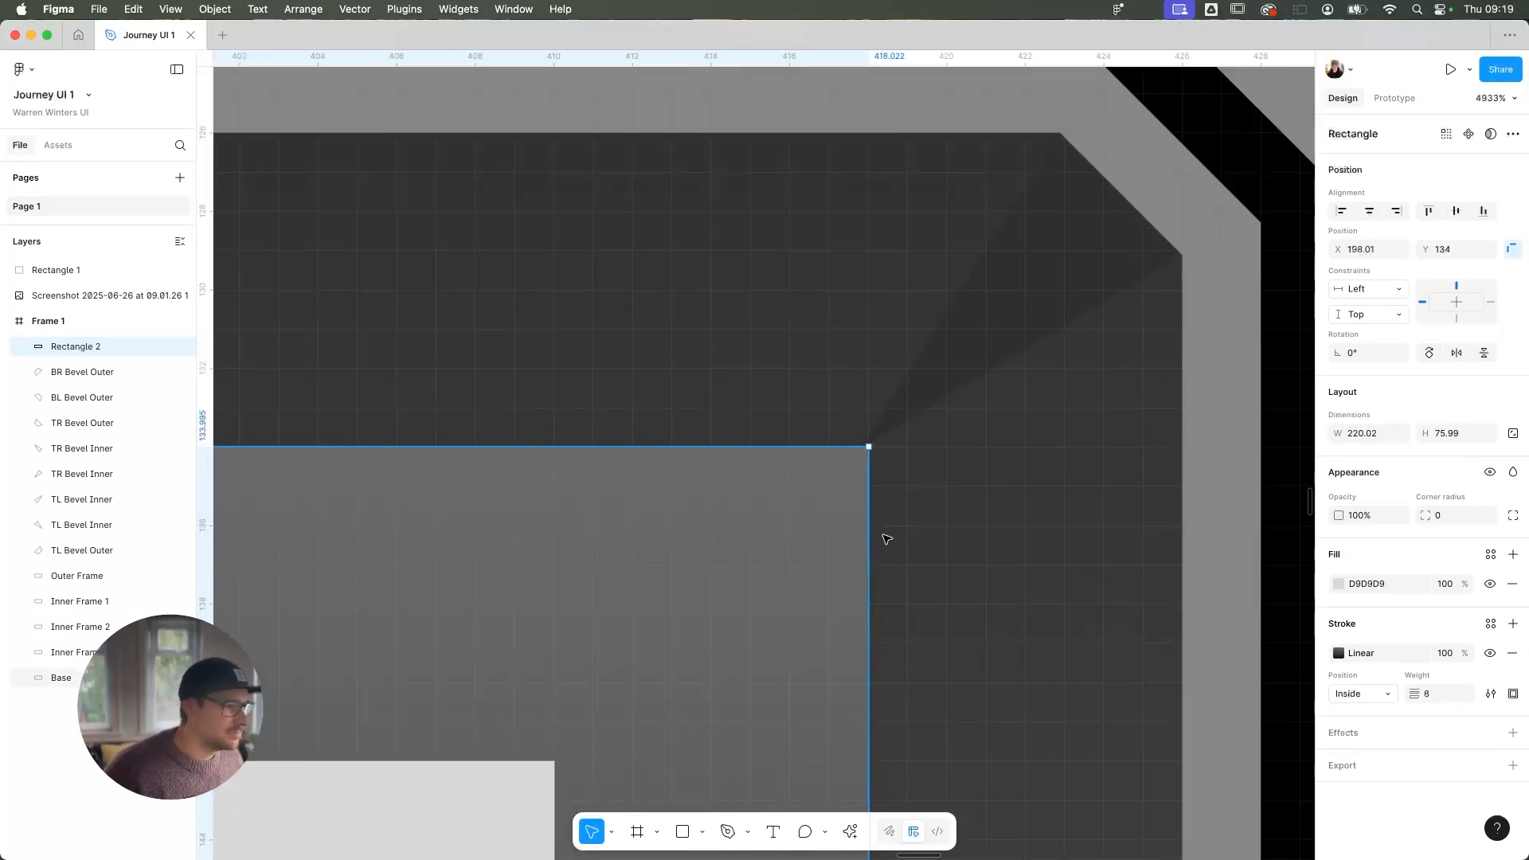
{"action": "left_click_drag", "start_coordinate": [870, 496], "coordinate": [872, 497]}
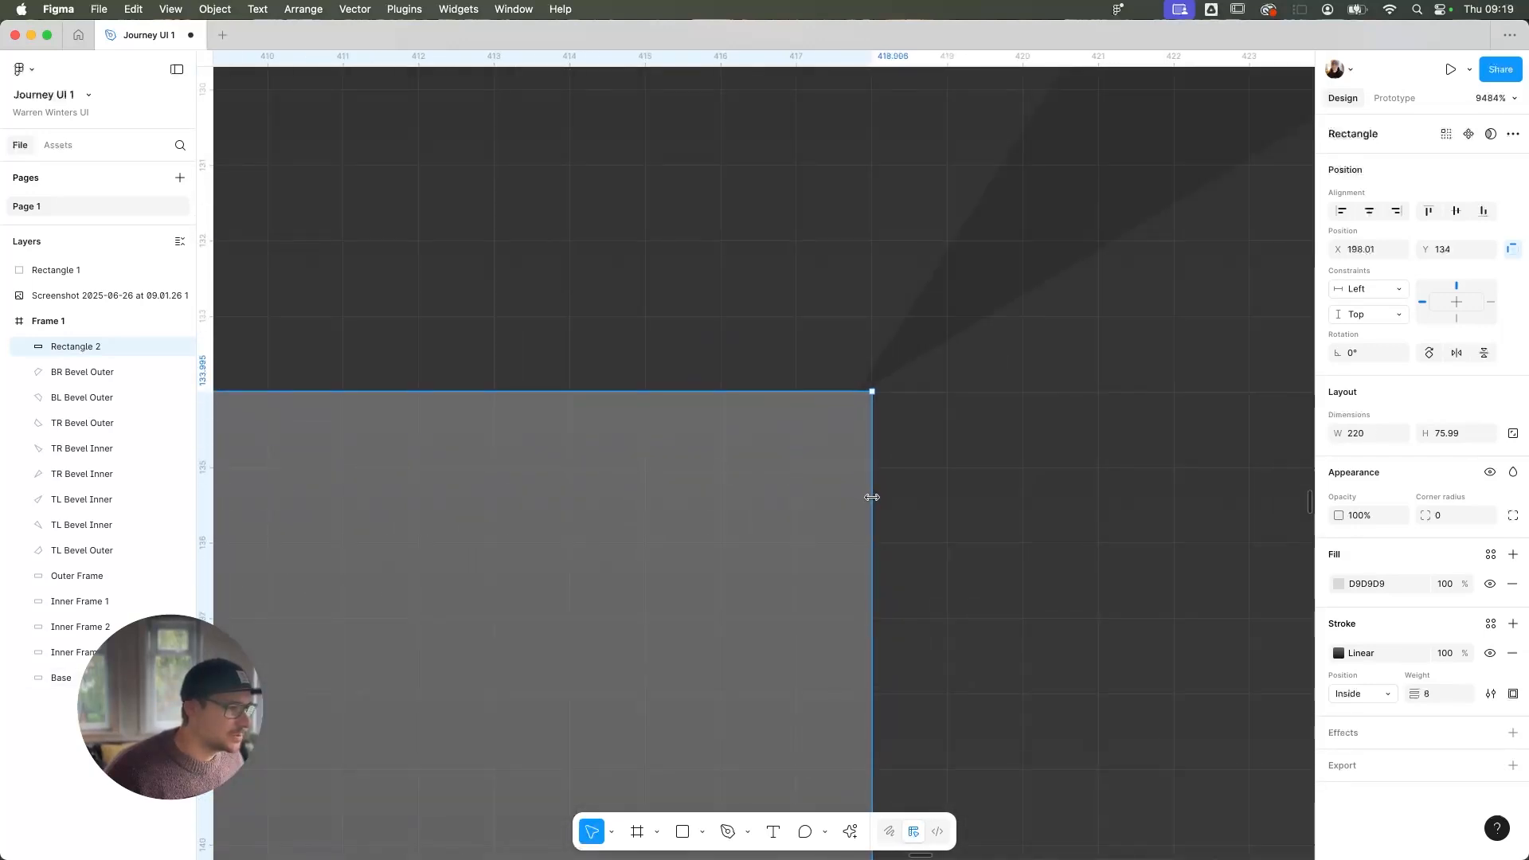
Snap the tip of the upper-right TR Bevel Inner shape to the rectangle's upper-right corner at about X 418, Y 134.01
{"action": "left_click", "coordinate": [910, 329]}
{"action": "double_click", "coordinate": [854, 396]}
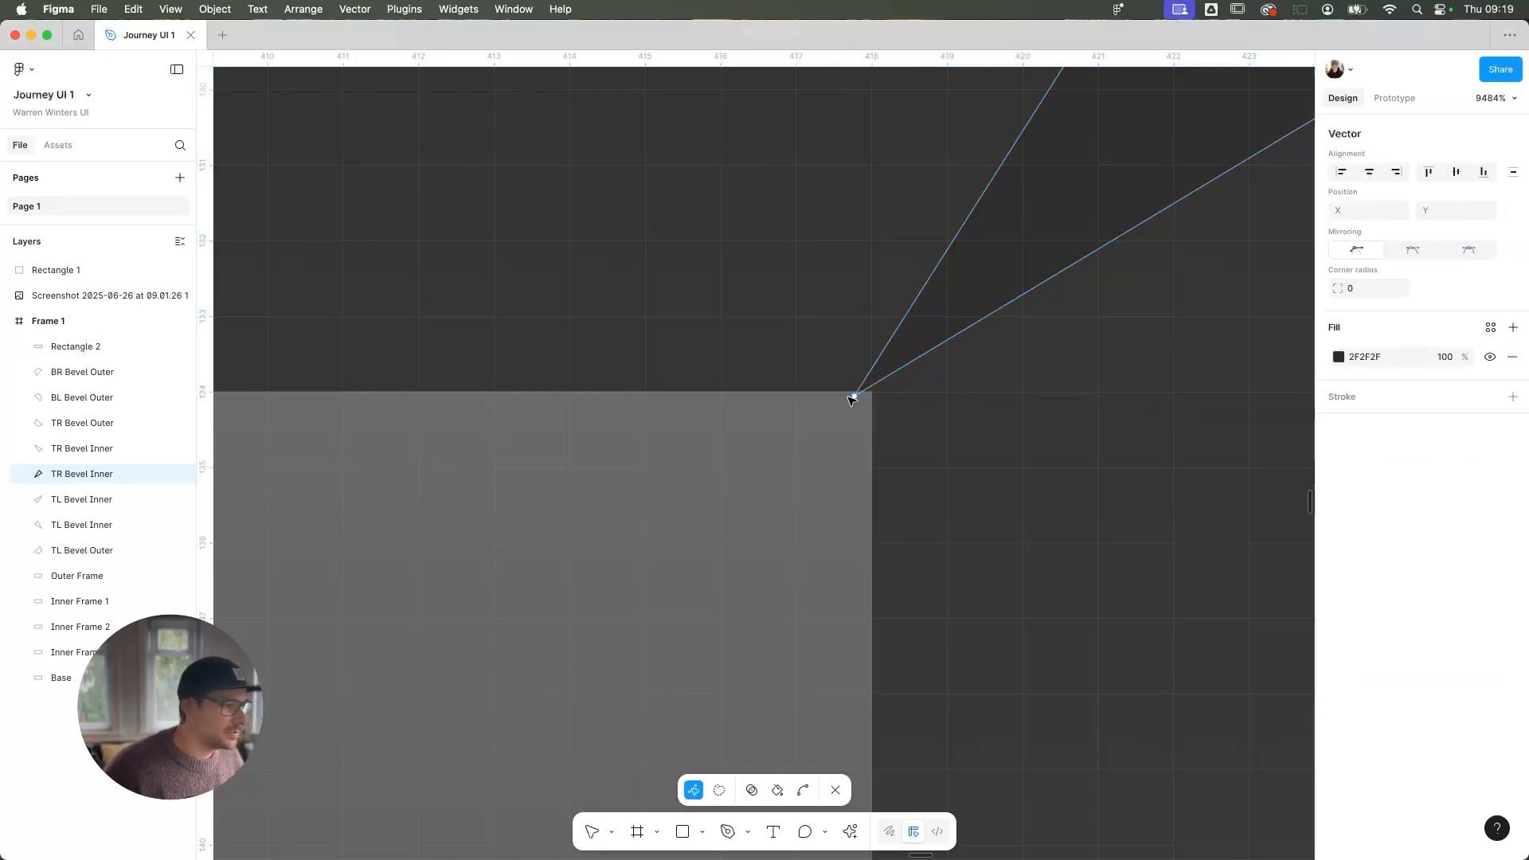
{"action": "left_click_drag", "start_coordinate": [853, 397], "coordinate": [876, 398]}
{"action": "scroll", "coordinate": [884, 414], "scroll_direction": "down", "scroll_amount": 10}
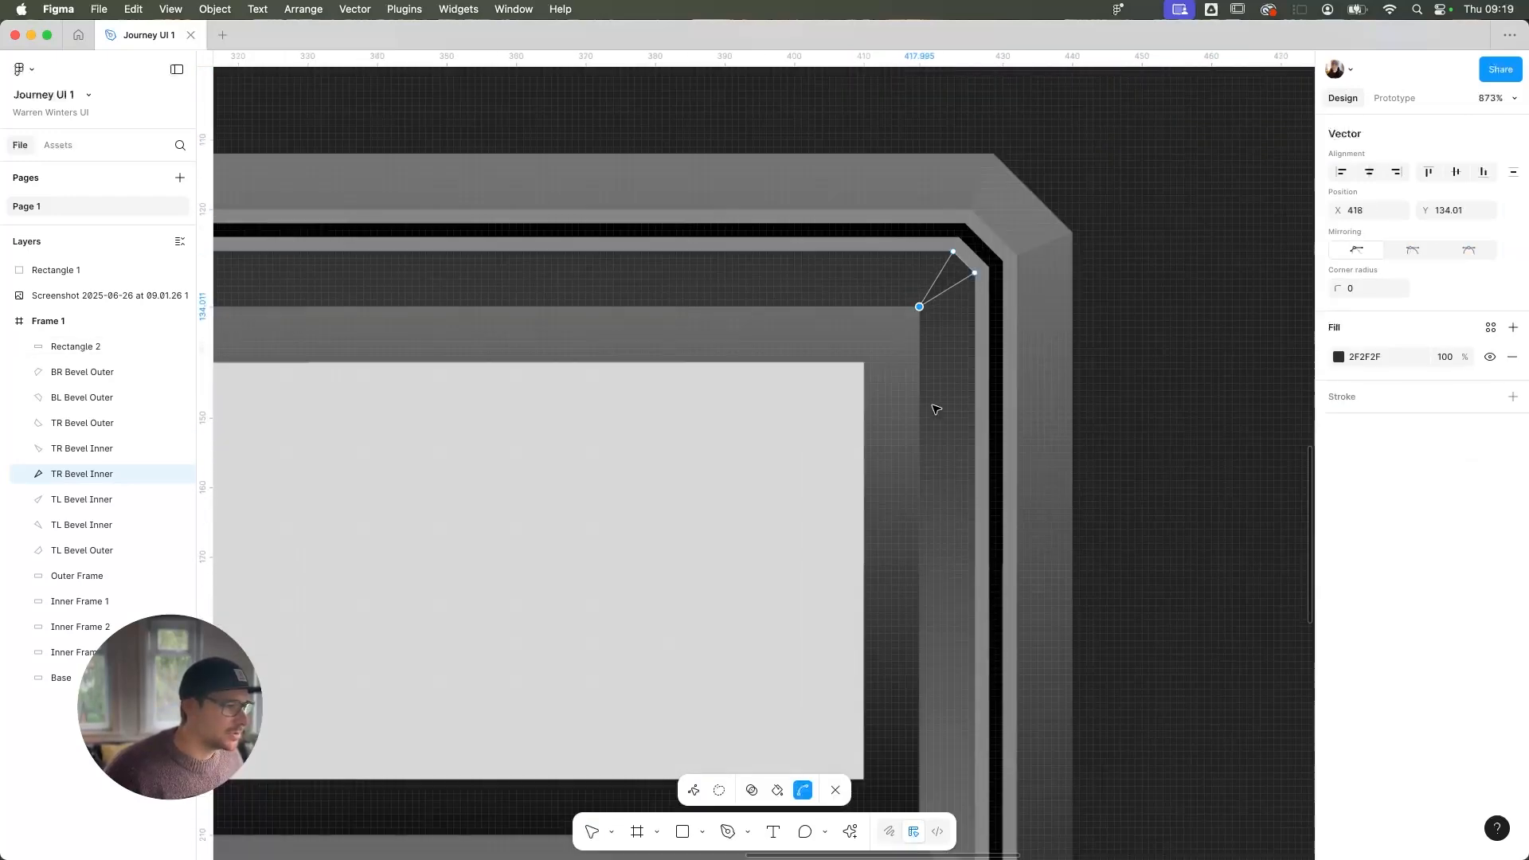
Examine how the tip of the lower-right inner bevel shape meets the rectangle's lower-right corner
{"action": "left_click_drag", "start_coordinate": [921, 583], "coordinate": [905, 112]}
{"action": "scroll", "coordinate": [896, 396], "scroll_direction": "up", "scroll_amount": 10}
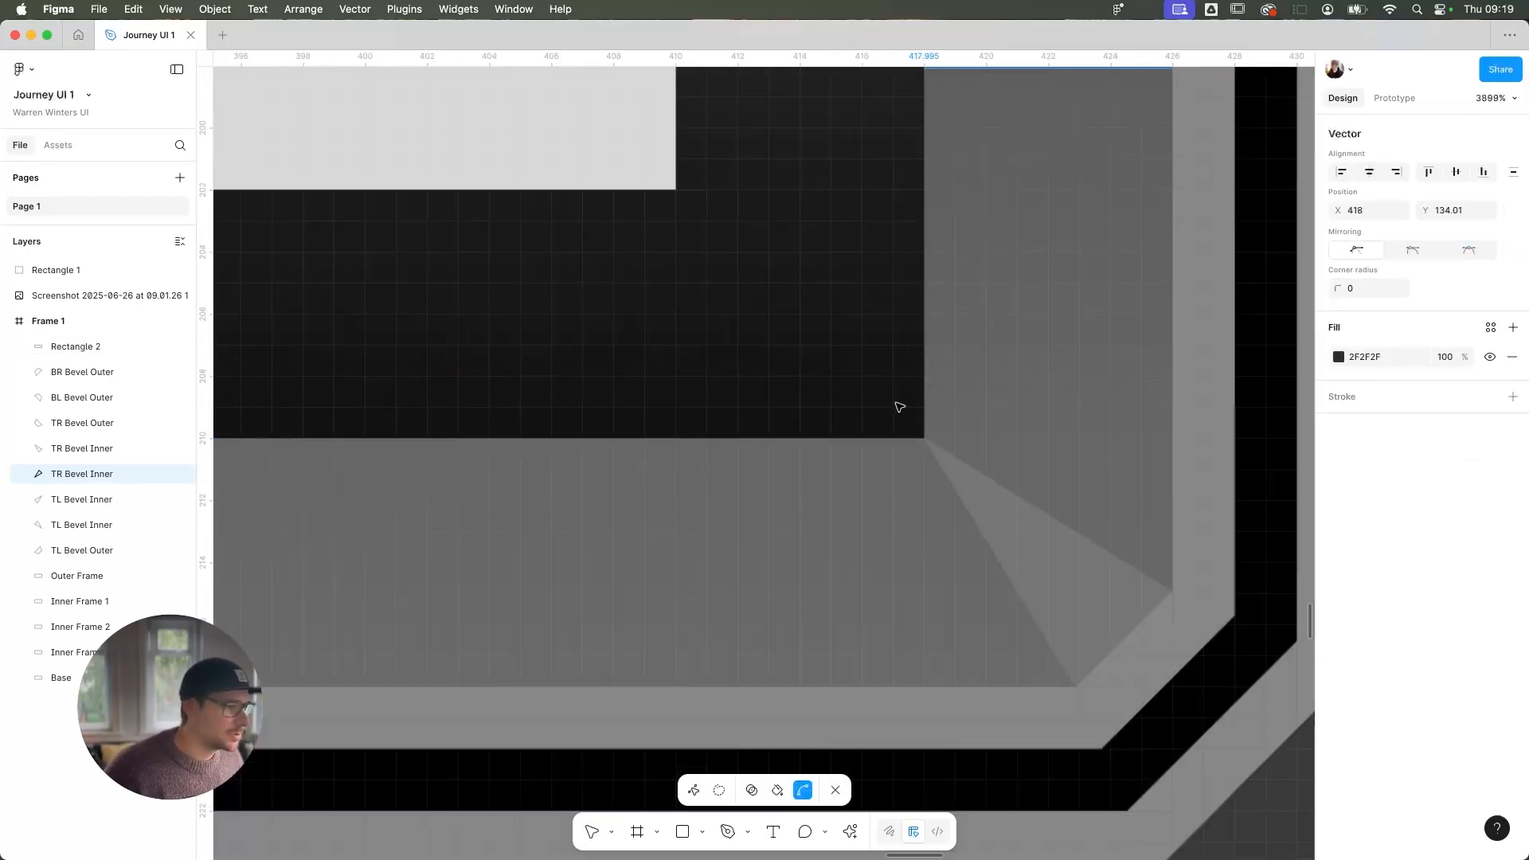
{"action": "double_click", "coordinate": [967, 446]}
{"action": "scroll", "coordinate": [916, 414], "scroll_direction": "down", "scroll_amount": 15}
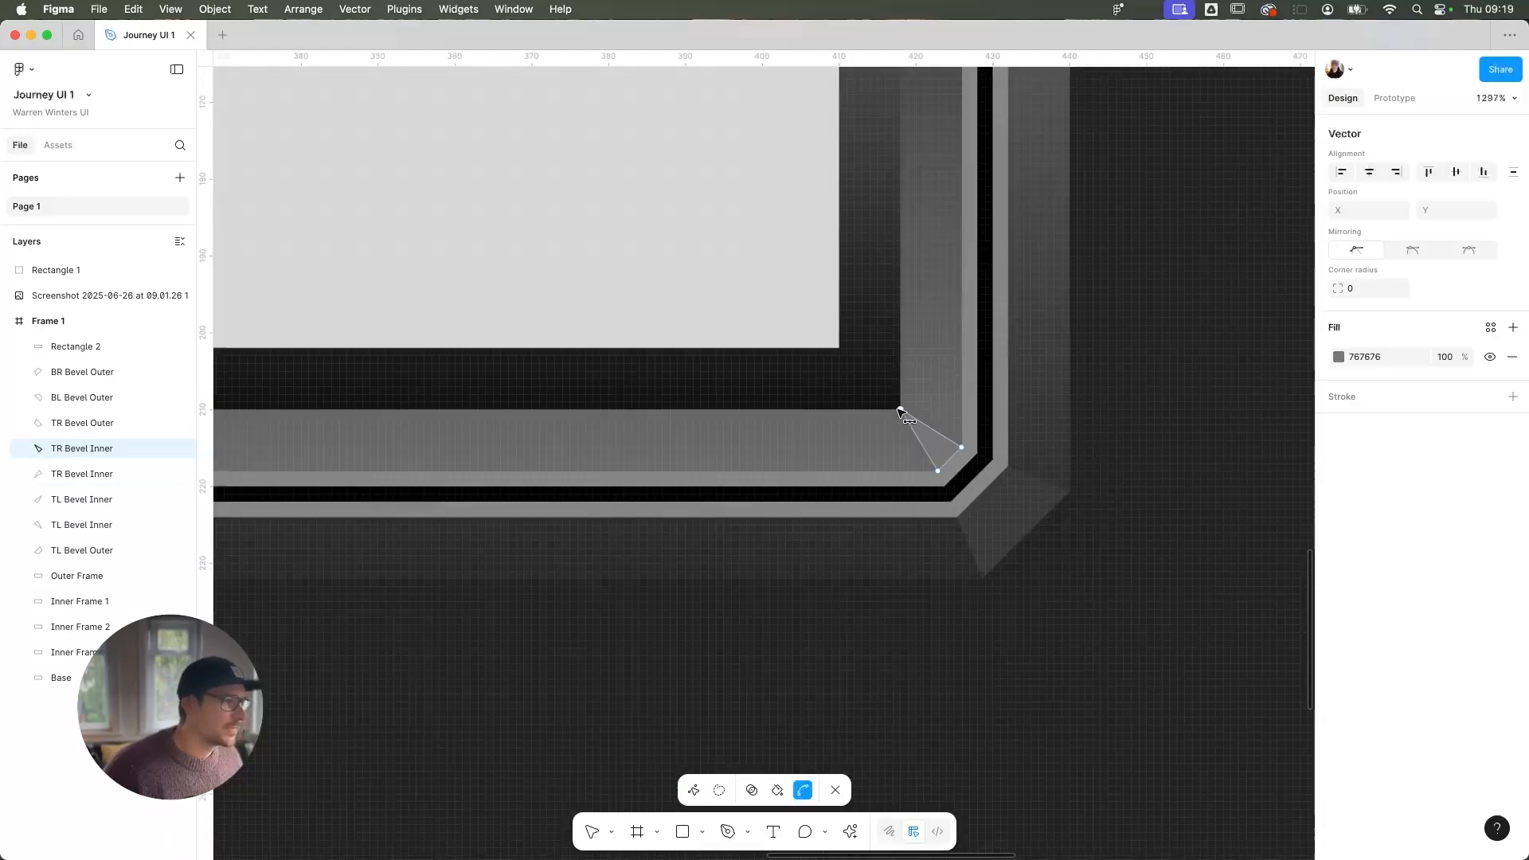
{"action": "scroll", "coordinate": [677, 342], "scroll_direction": "left", "scroll_amount": 3}
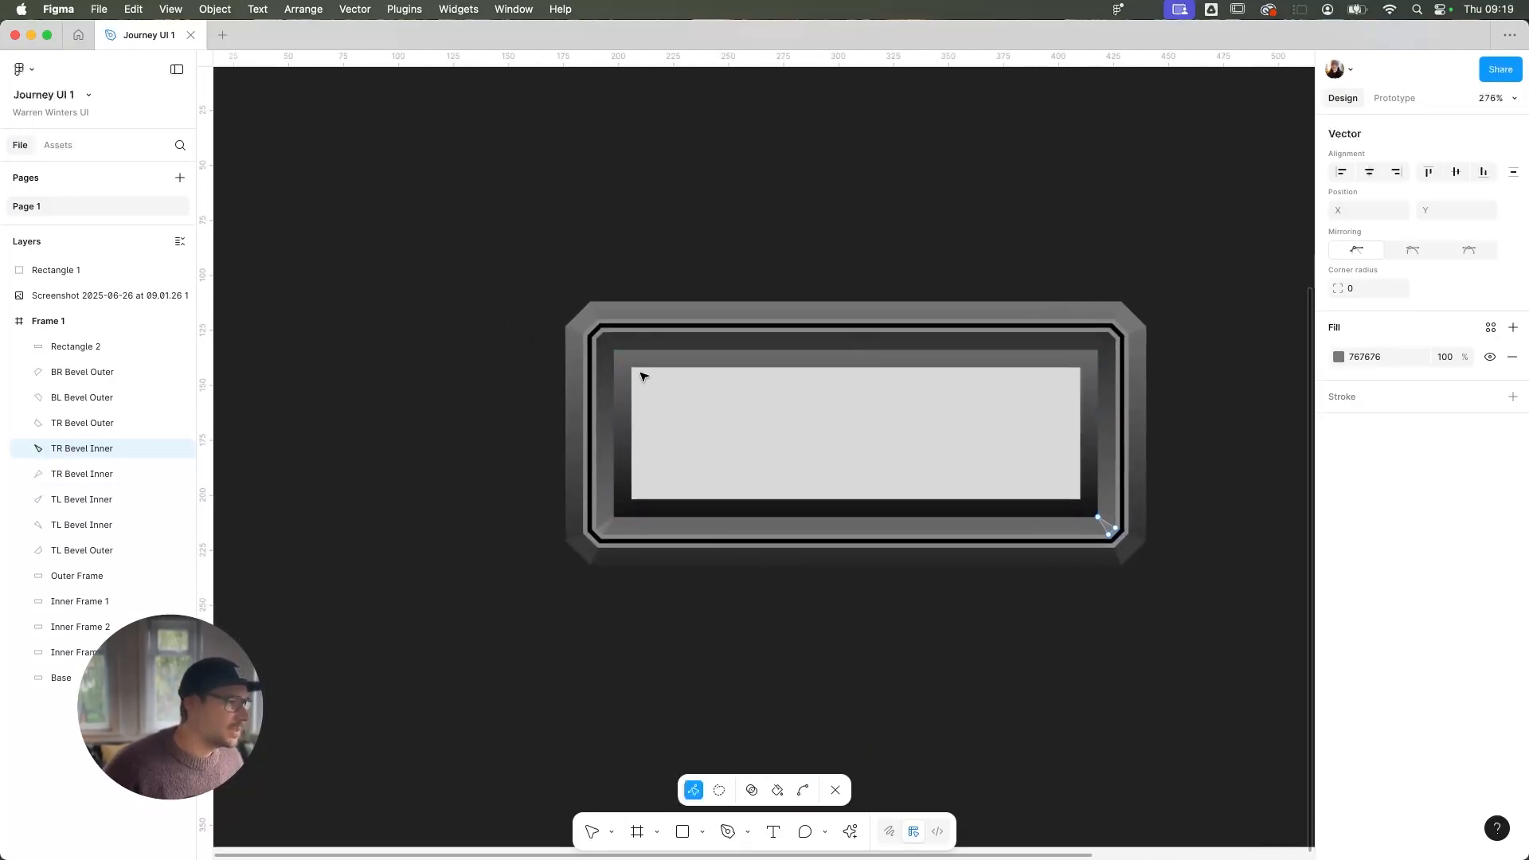
Try to draw the upper bevel face as a closed path through (198.02, 134.04), (206.06, 142), (410.06, 142) and (418.04, 134.02)
{"action": "scroll", "coordinate": [610, 354], "scroll_direction": "up", "scroll_amount": 5}
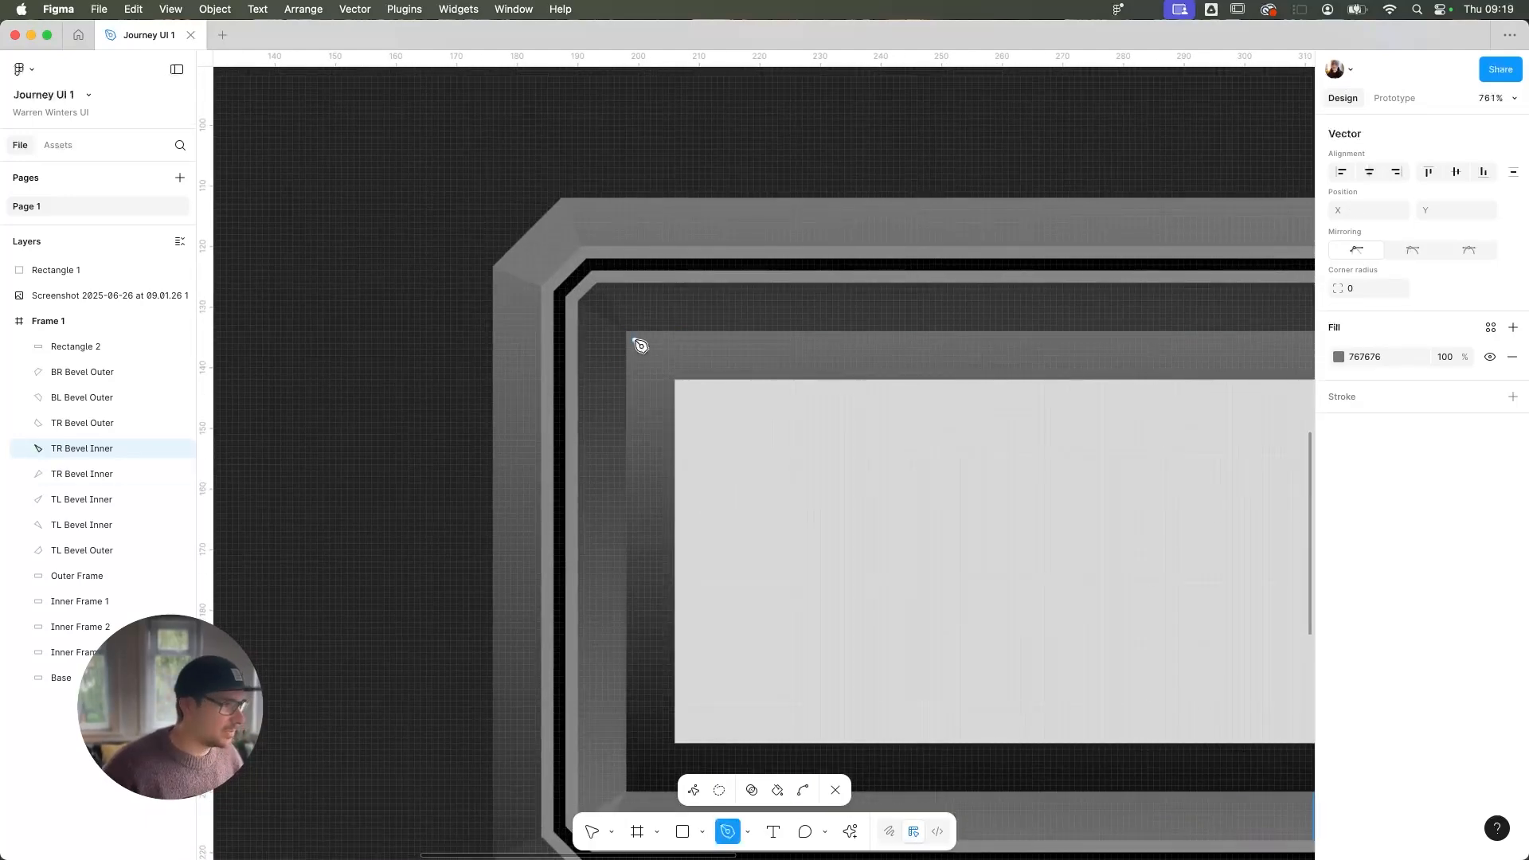
{"action": "scroll", "coordinate": [638, 344], "scroll_direction": "up", "scroll_amount": 5}
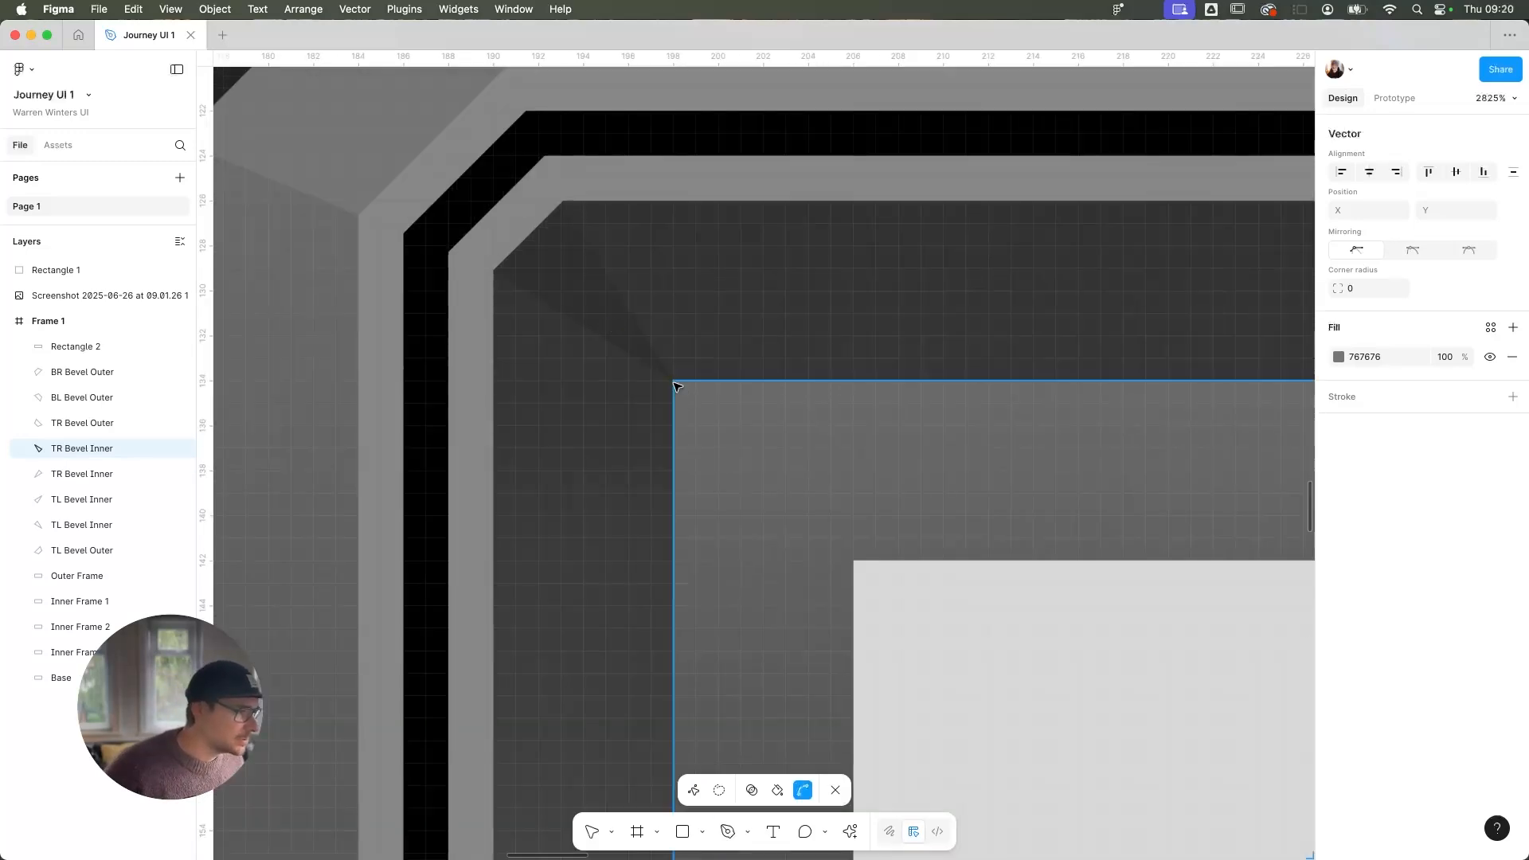
{"action": "left_click", "coordinate": [675, 382]}
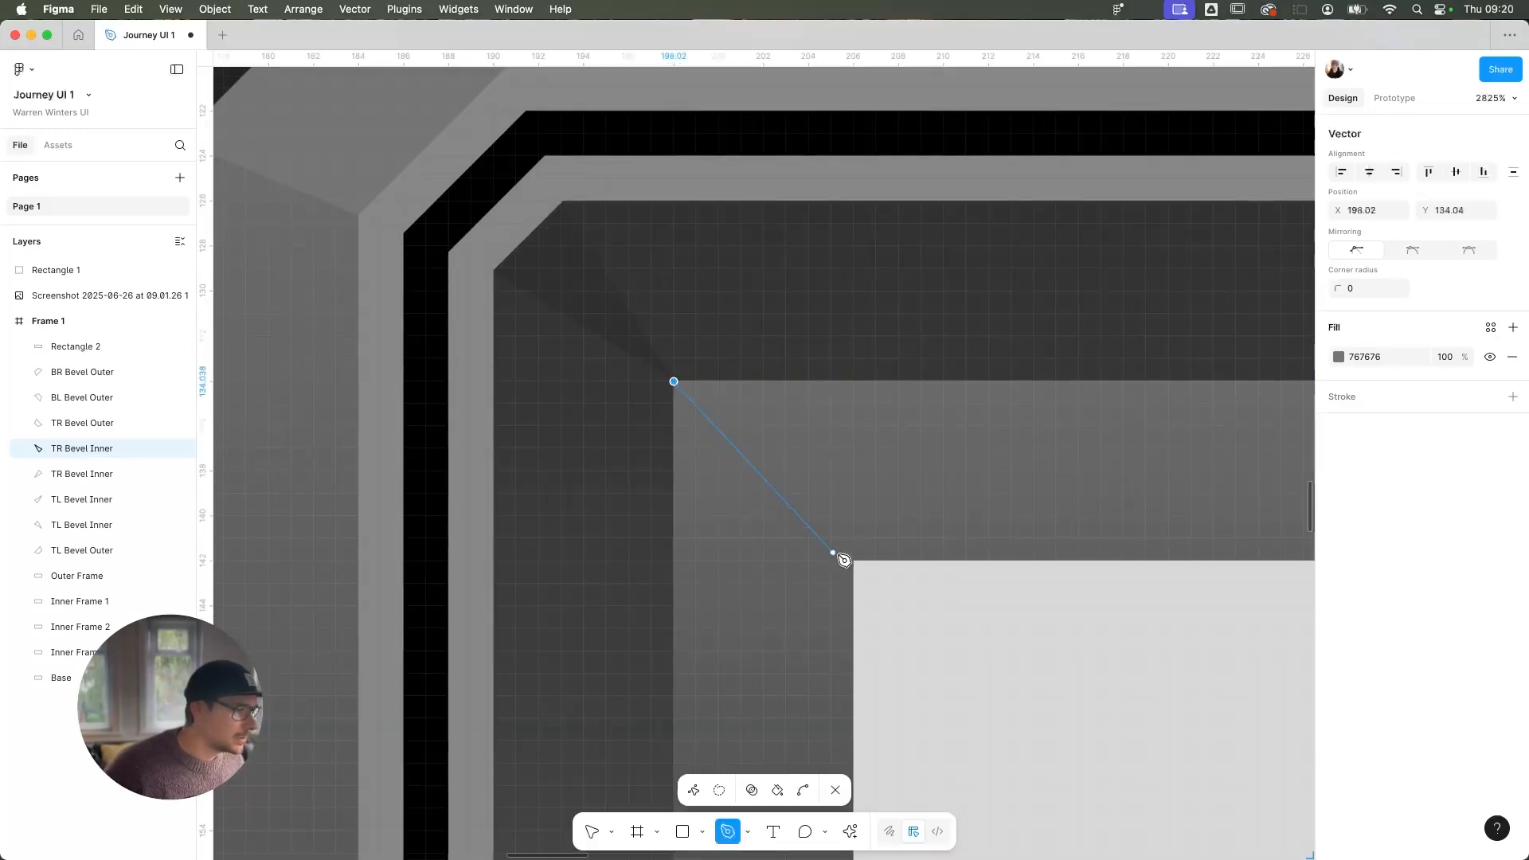
{"action": "left_click", "coordinate": [856, 560]}
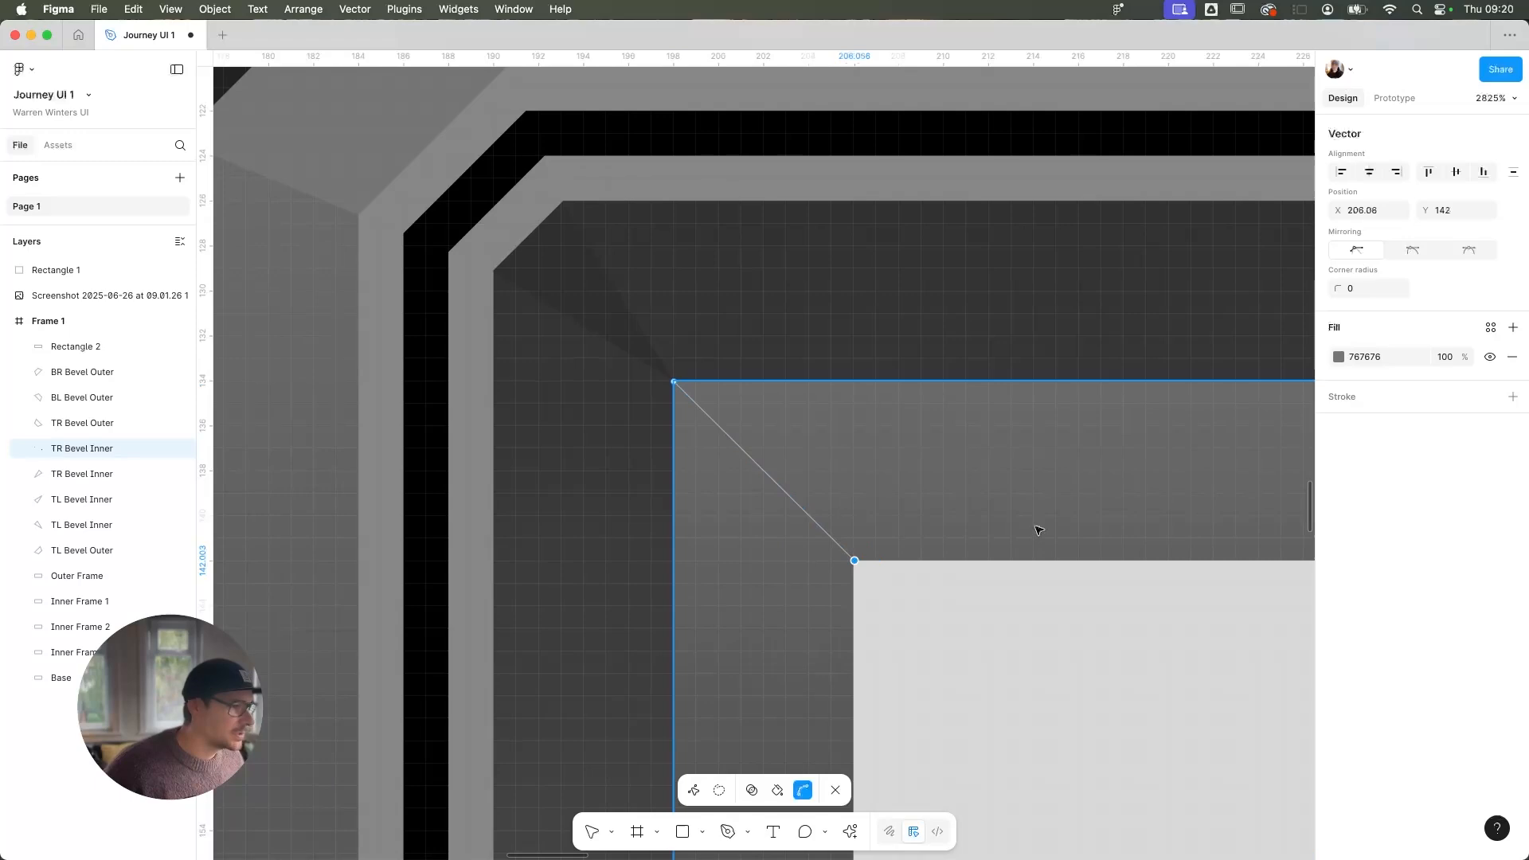
{"action": "scroll", "coordinate": [1041, 530], "scroll_direction": "down", "scroll_amount": 4}
{"action": "left_click_drag", "start_coordinate": [1132, 555], "coordinate": [388, 366]}
{"action": "scroll", "coordinate": [1005, 368], "scroll_direction": "right", "scroll_amount": 10}
{"action": "scroll", "coordinate": [1006, 369], "scroll_direction": "up", "scroll_amount": 2}
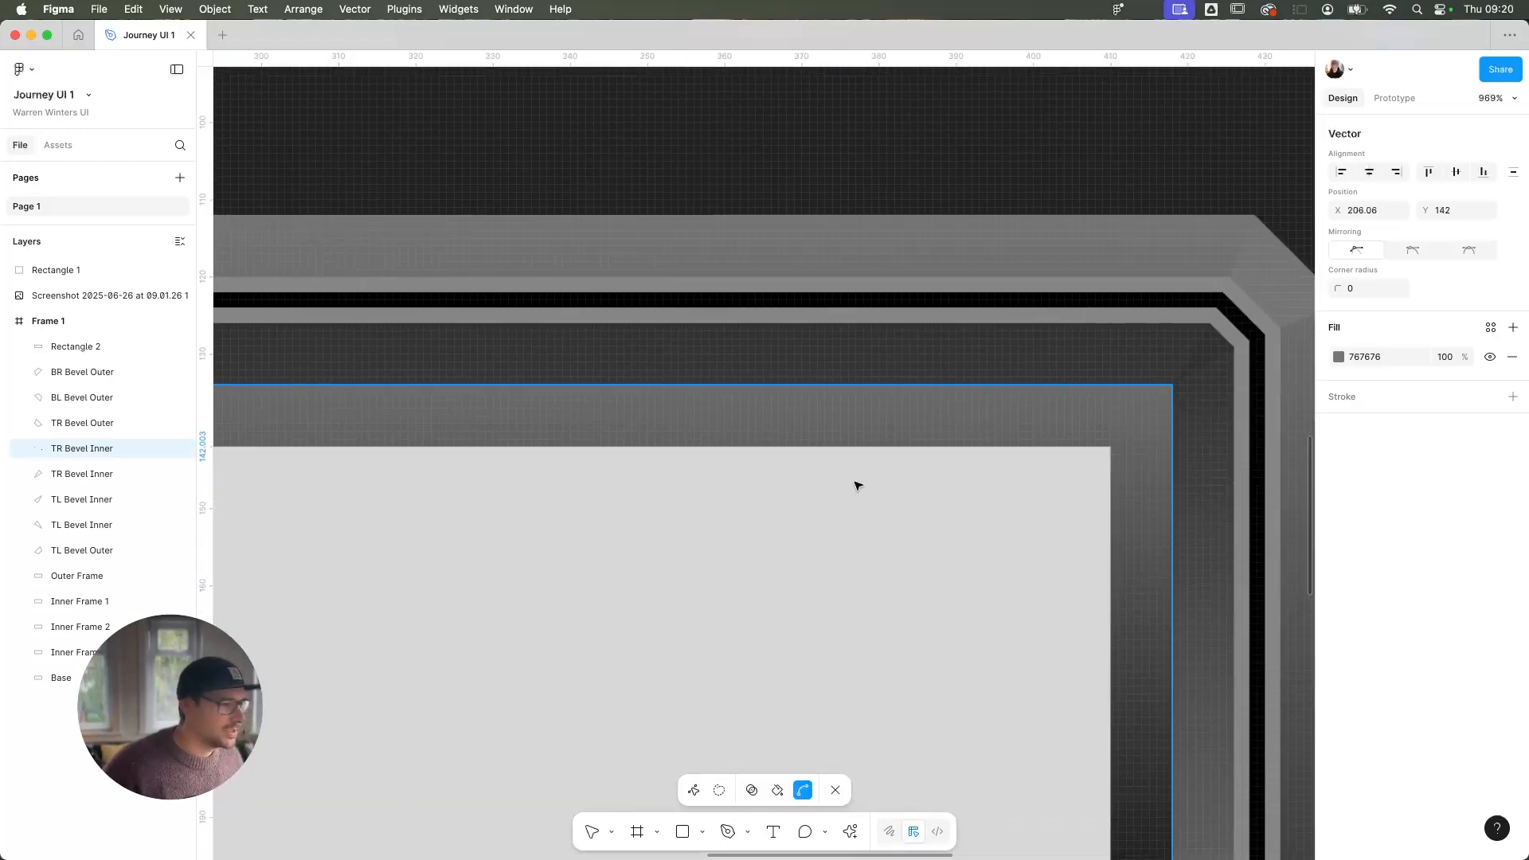
{"action": "left_click", "coordinate": [1112, 448]}
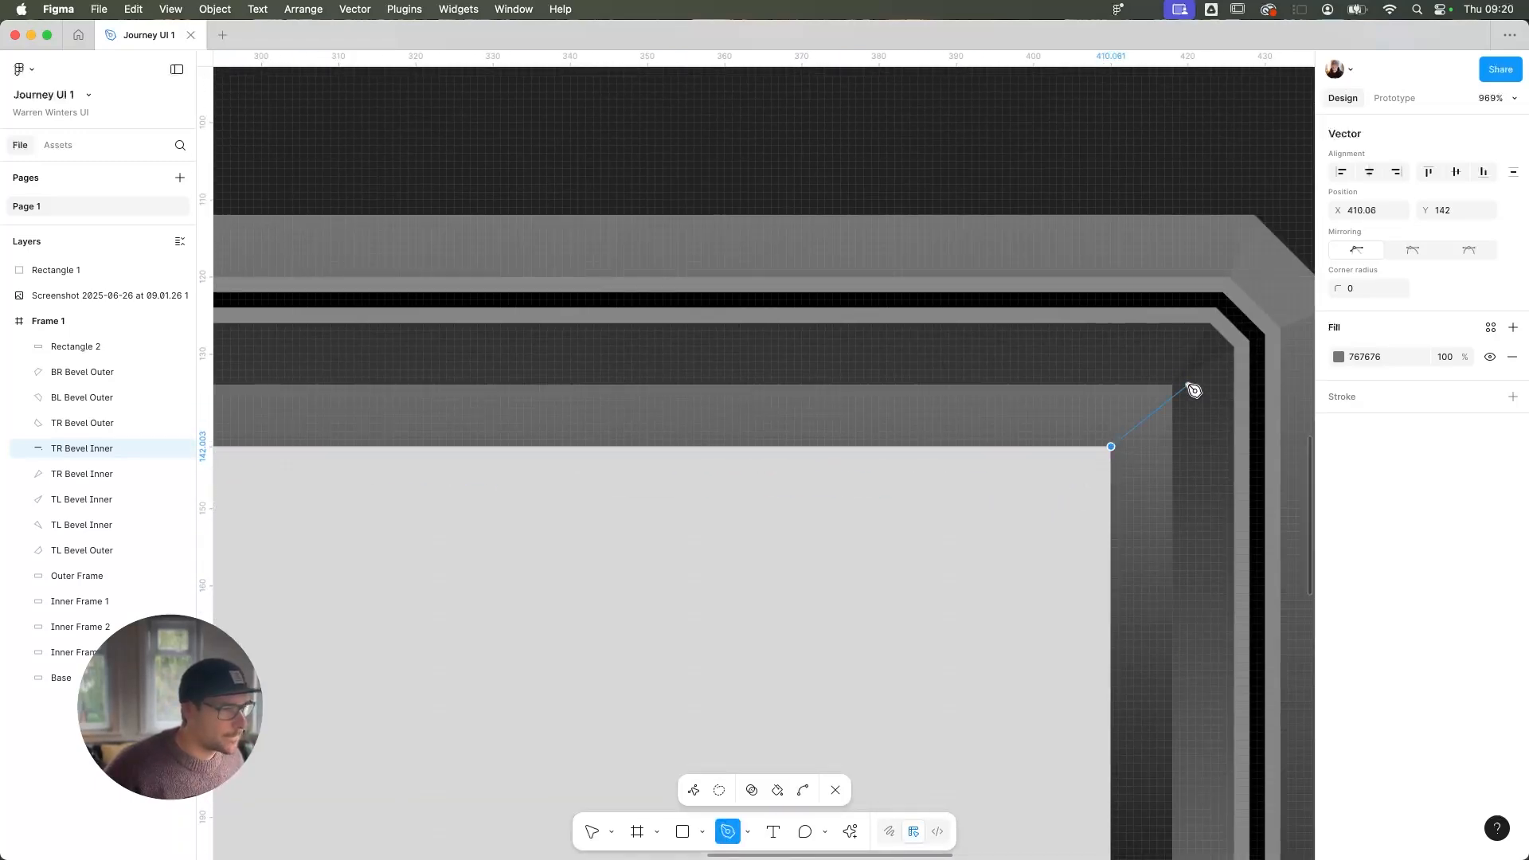
{"action": "left_click", "coordinate": [1174, 387]}
{"action": "scroll", "coordinate": [631, 489], "scroll_direction": "left", "scroll_amount": 15}
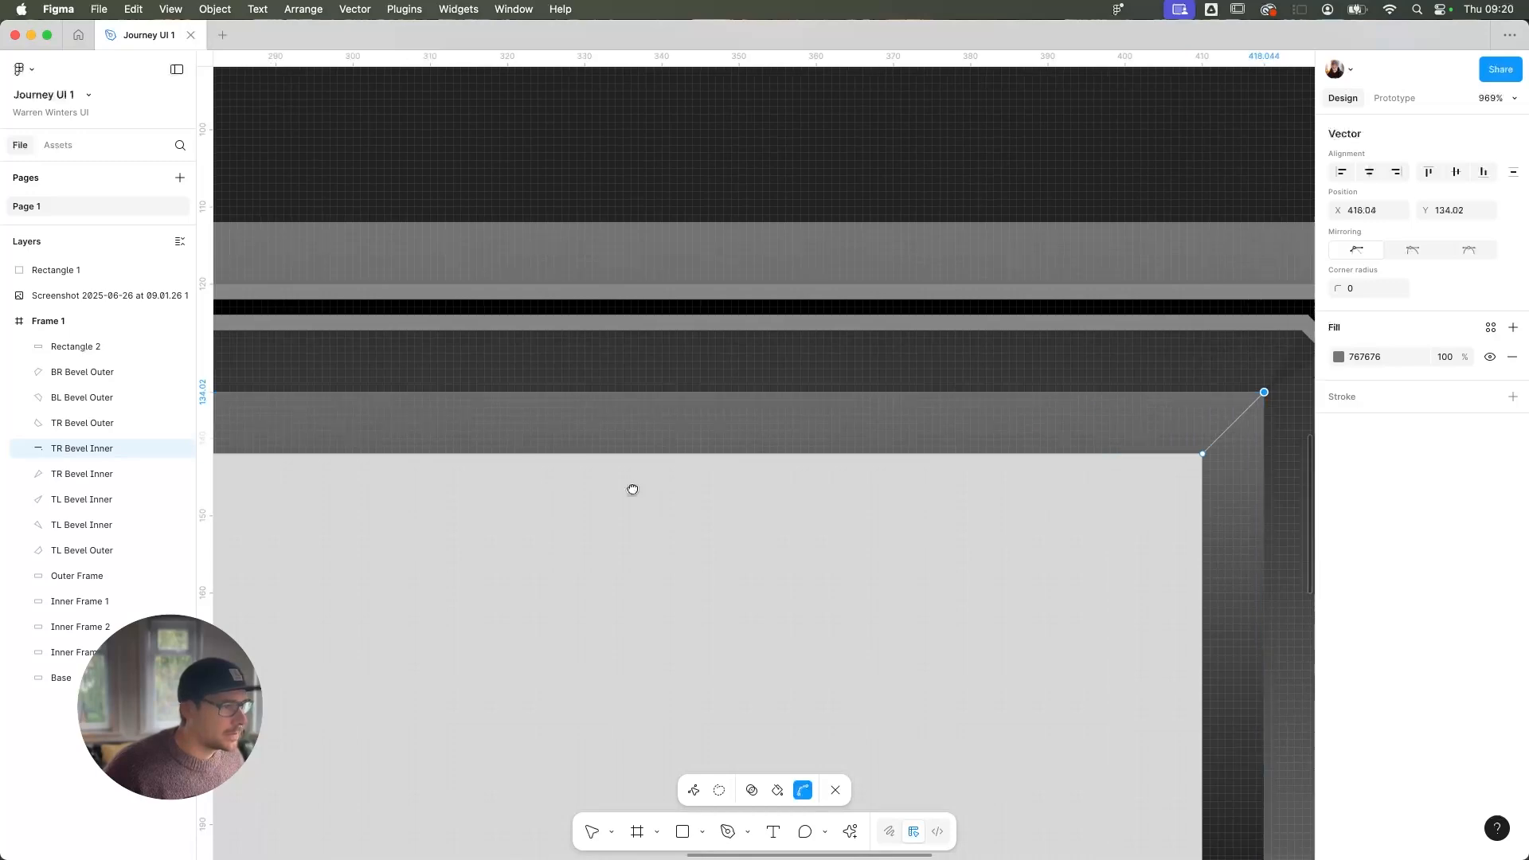
{"action": "left_click", "coordinate": [538, 411]}
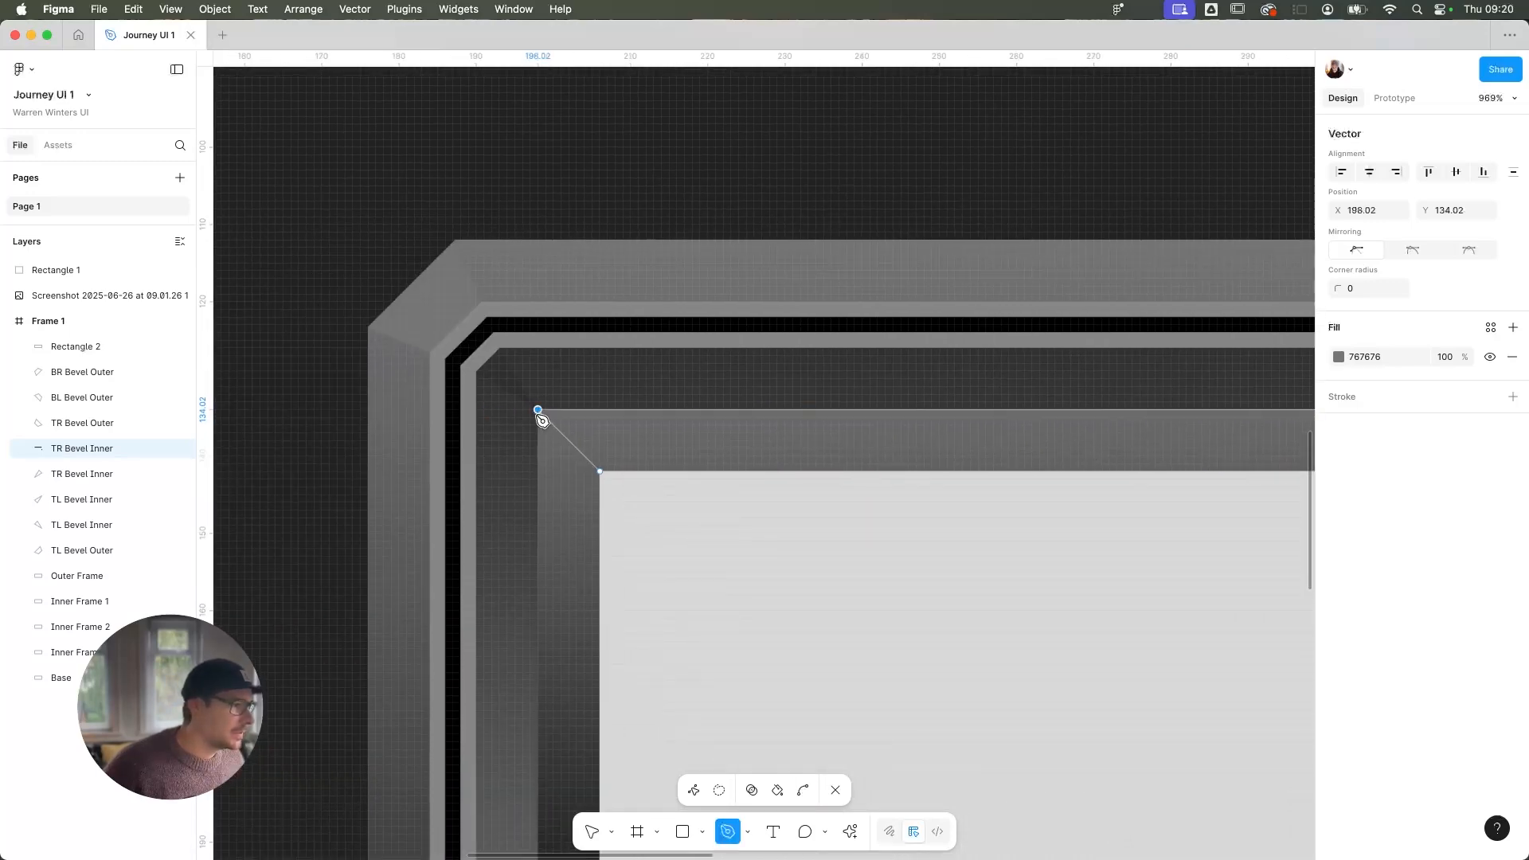
{"action": "key", "text": "Escape"}
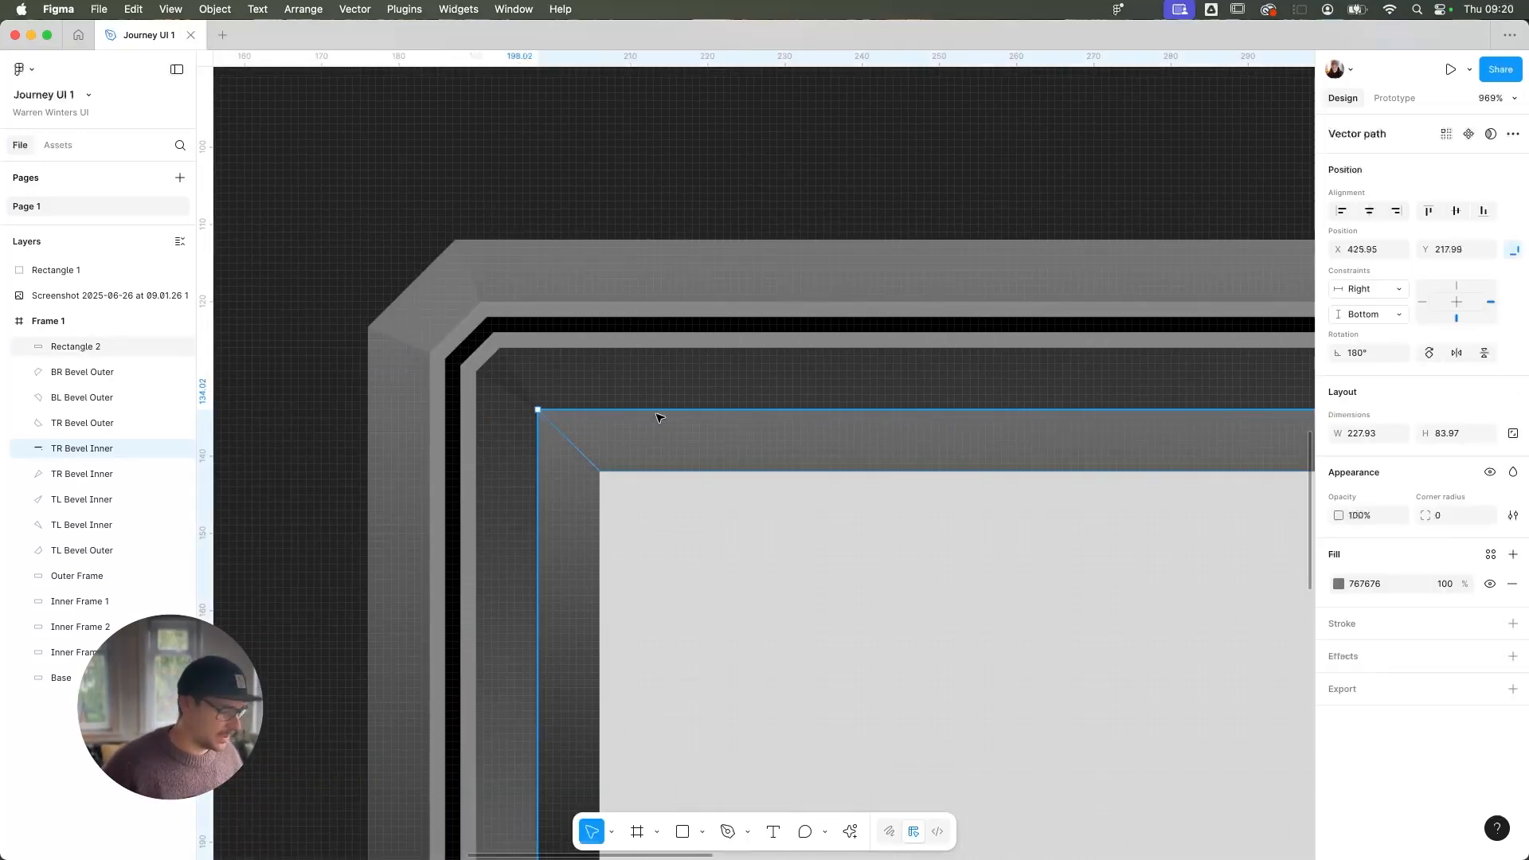
Try a lighter grey AEAEAE fill on the TR Bevel Inner path
{"action": "scroll", "coordinate": [660, 420], "scroll_direction": "down", "scroll_amount": 10}
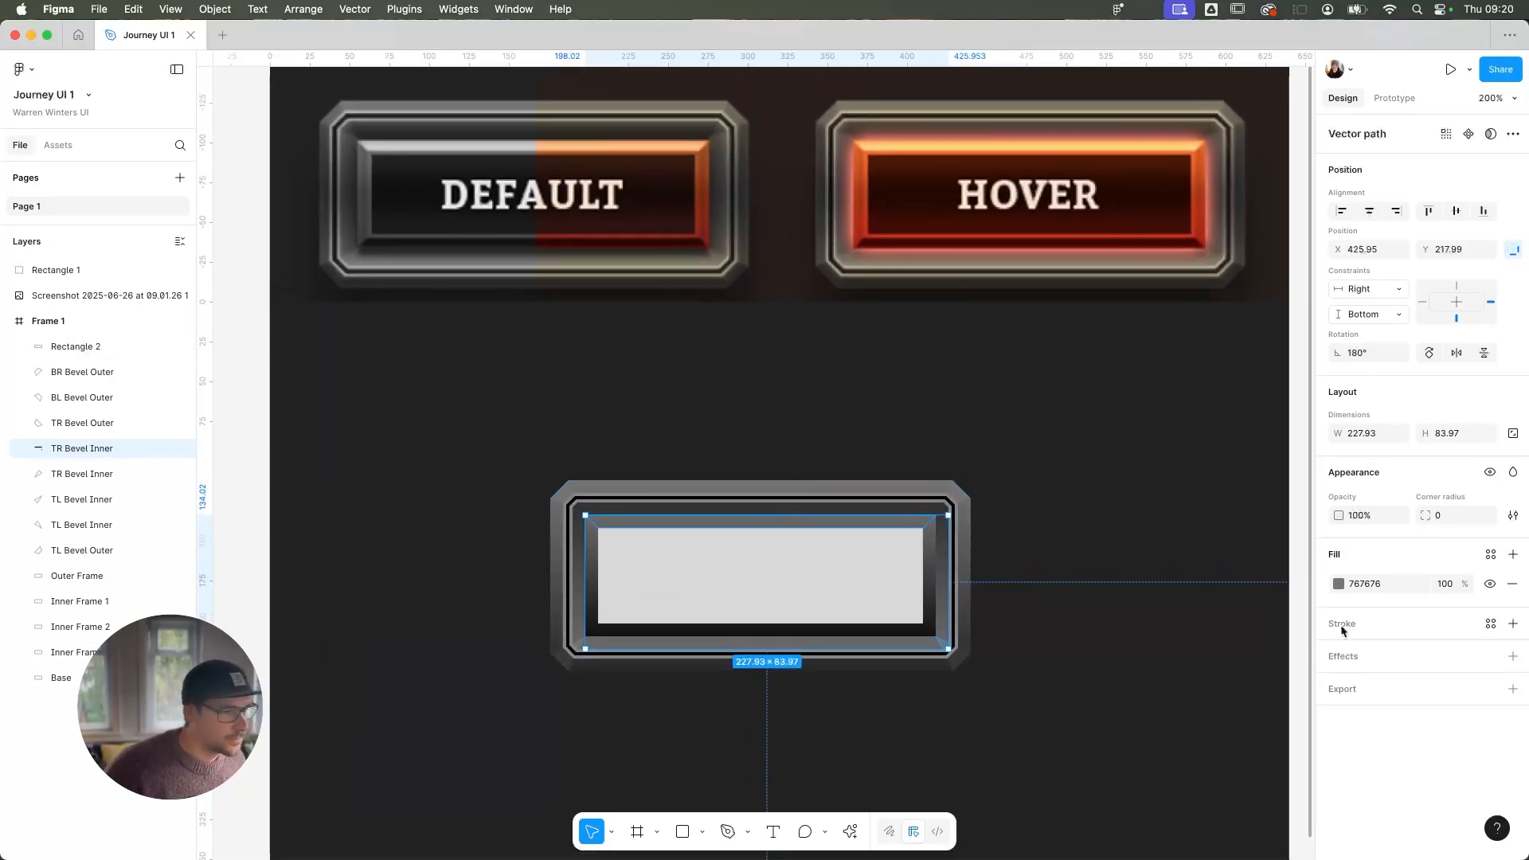
{"action": "left_click", "coordinate": [1339, 584]}
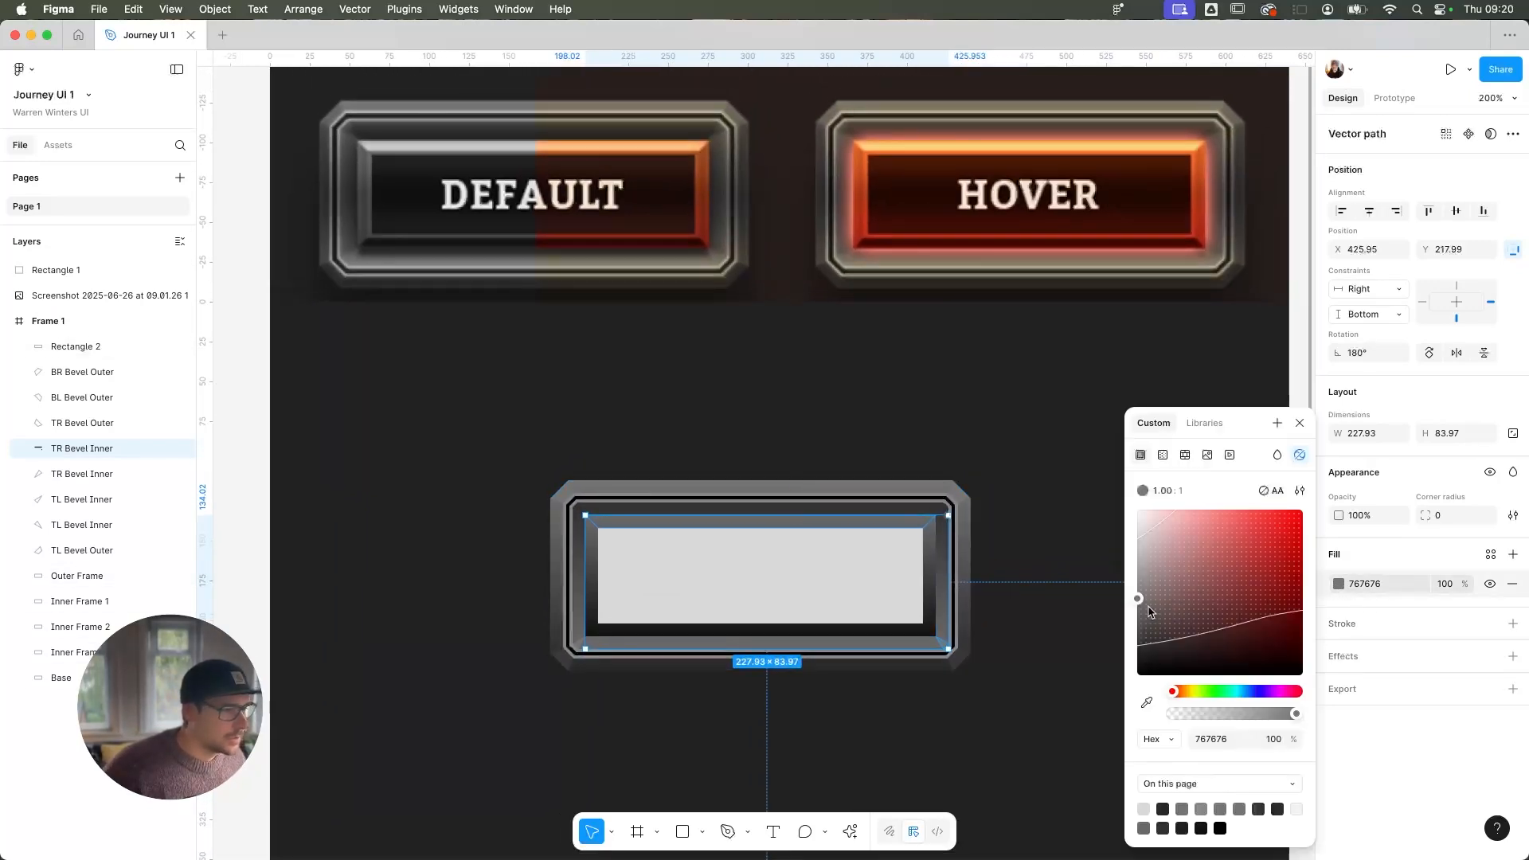
{"action": "left_click_drag", "start_coordinate": [1150, 612], "coordinate": [1126, 568]}
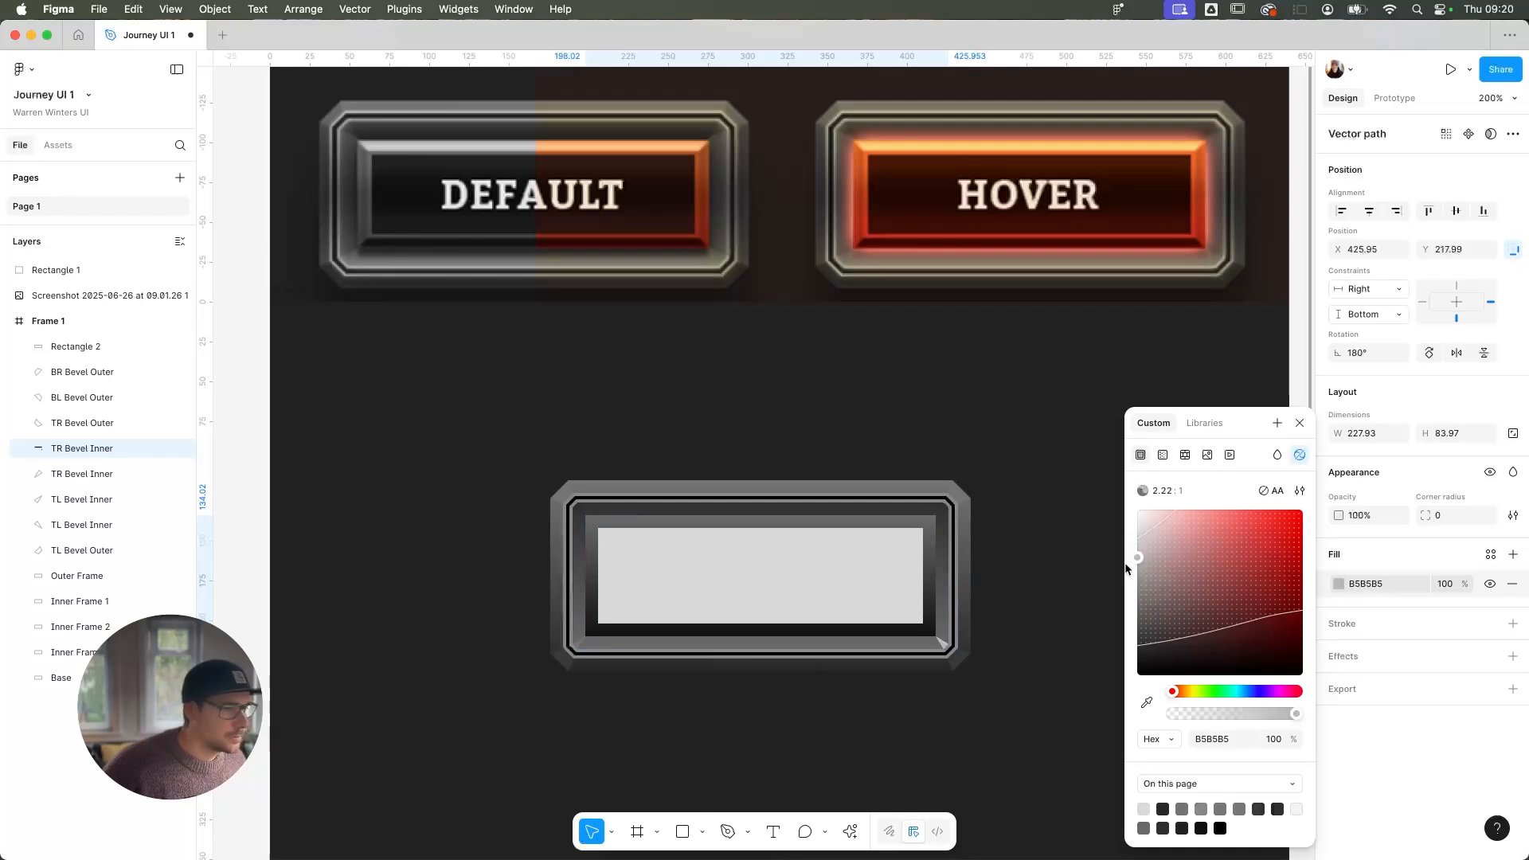
{"action": "left_click", "coordinate": [1300, 423]}
Try moving the TR Bevel Inner layer above Rectangle 2 and toggle its visibility to check the drawn face
{"action": "left_click_drag", "start_coordinate": [120, 341], "coordinate": [120, 343]}
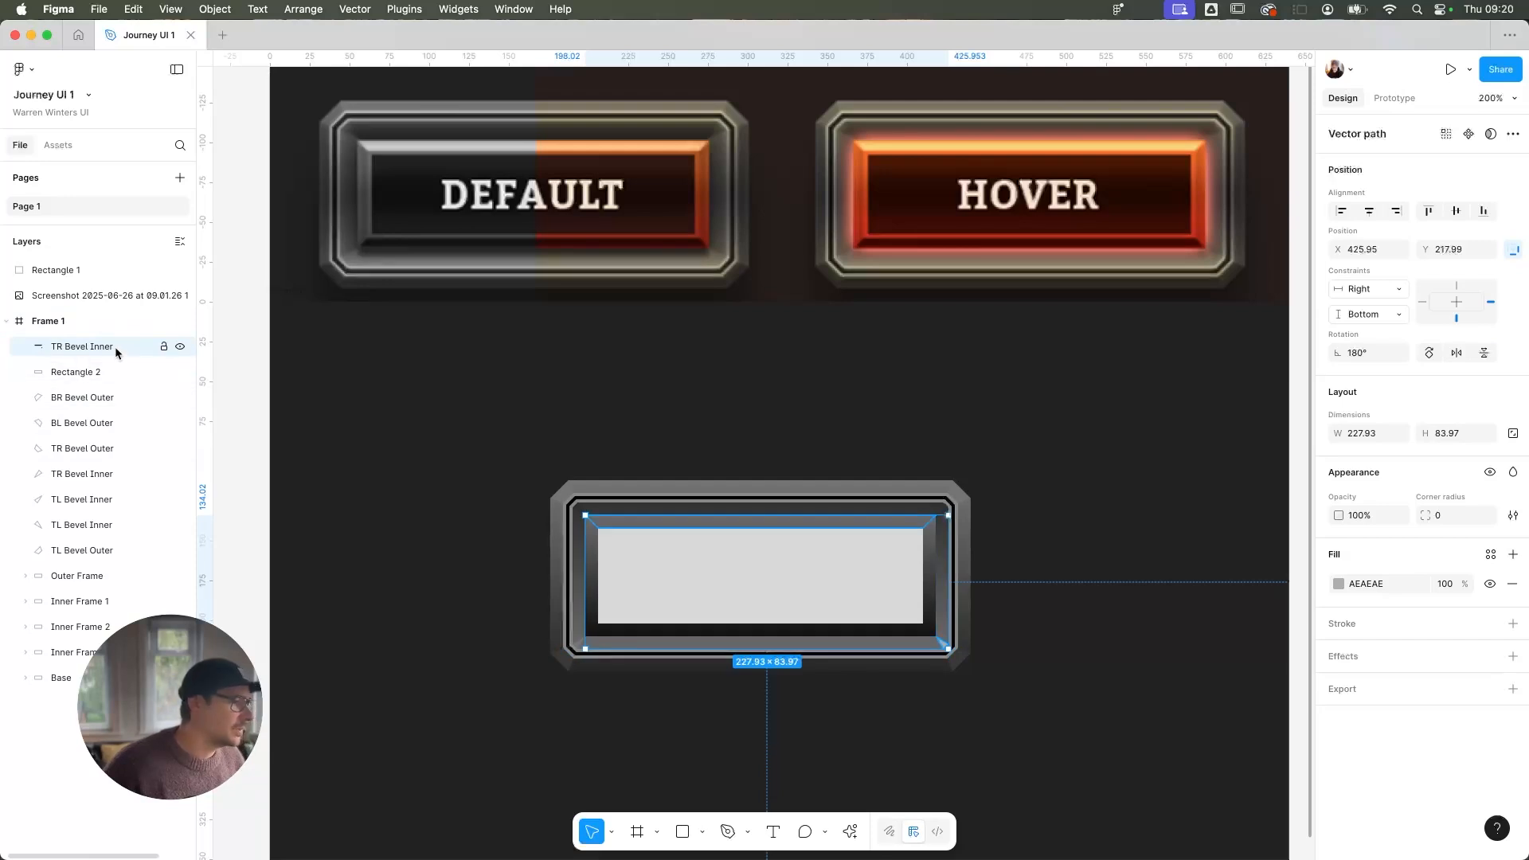
{"action": "key", "text": "Return"}
{"action": "key", "text": "Escape"}
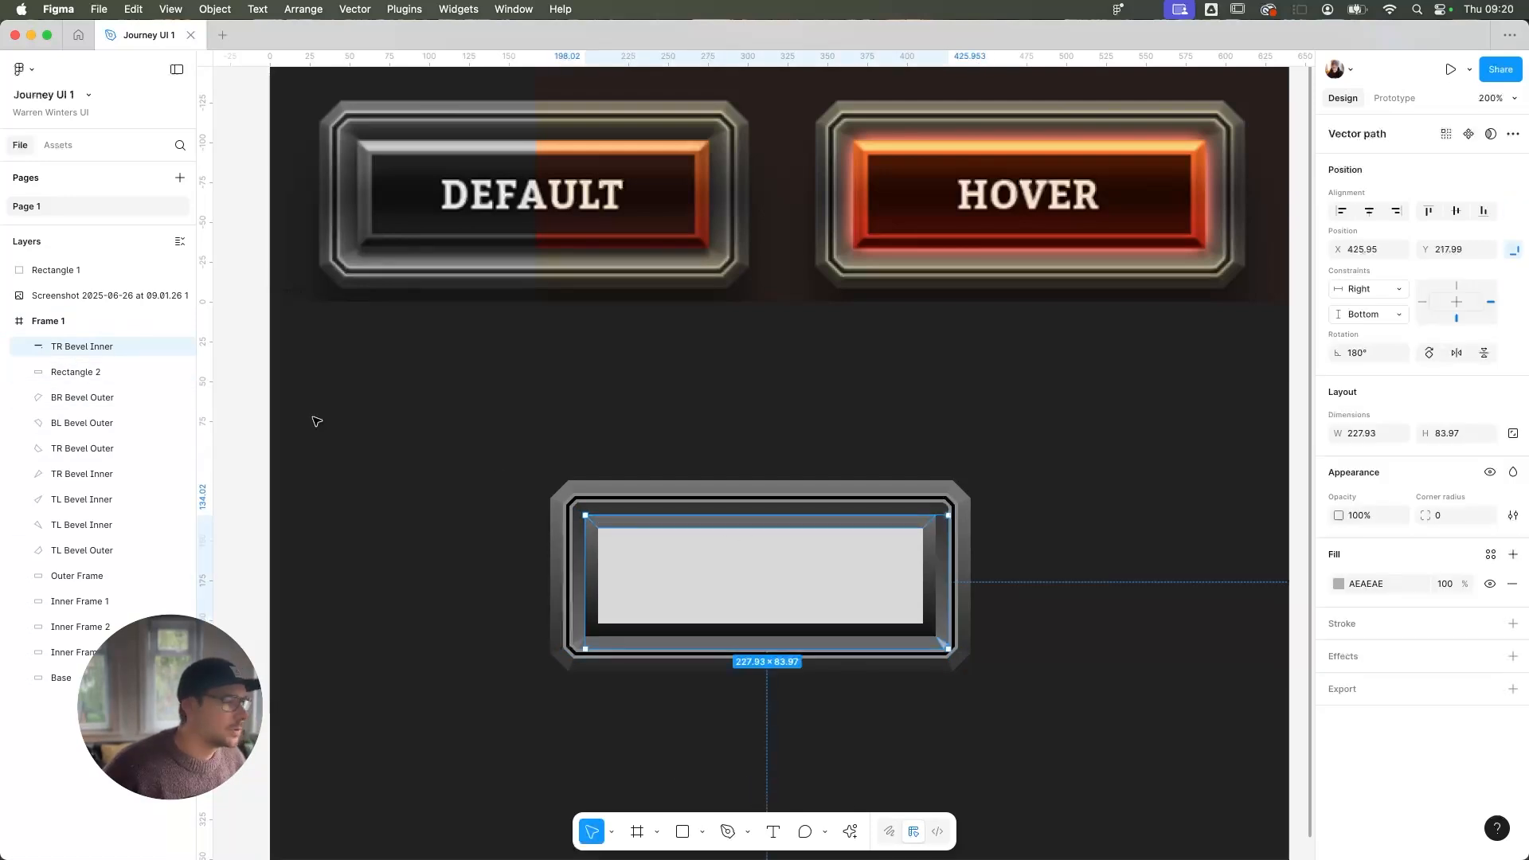
{"action": "left_click", "coordinate": [180, 346]}
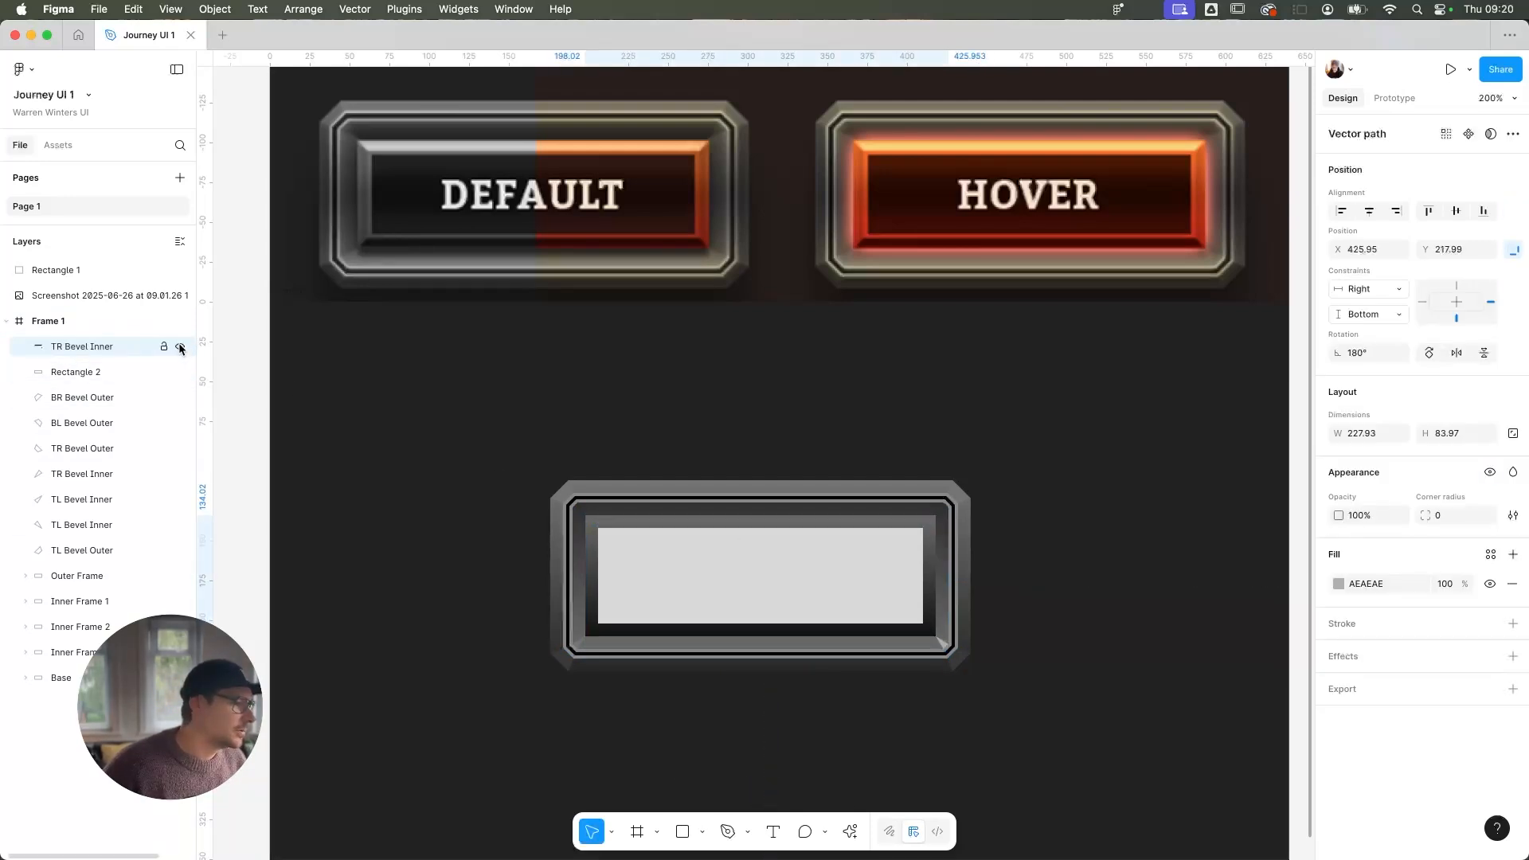
{"action": "left_click", "coordinate": [126, 354]}
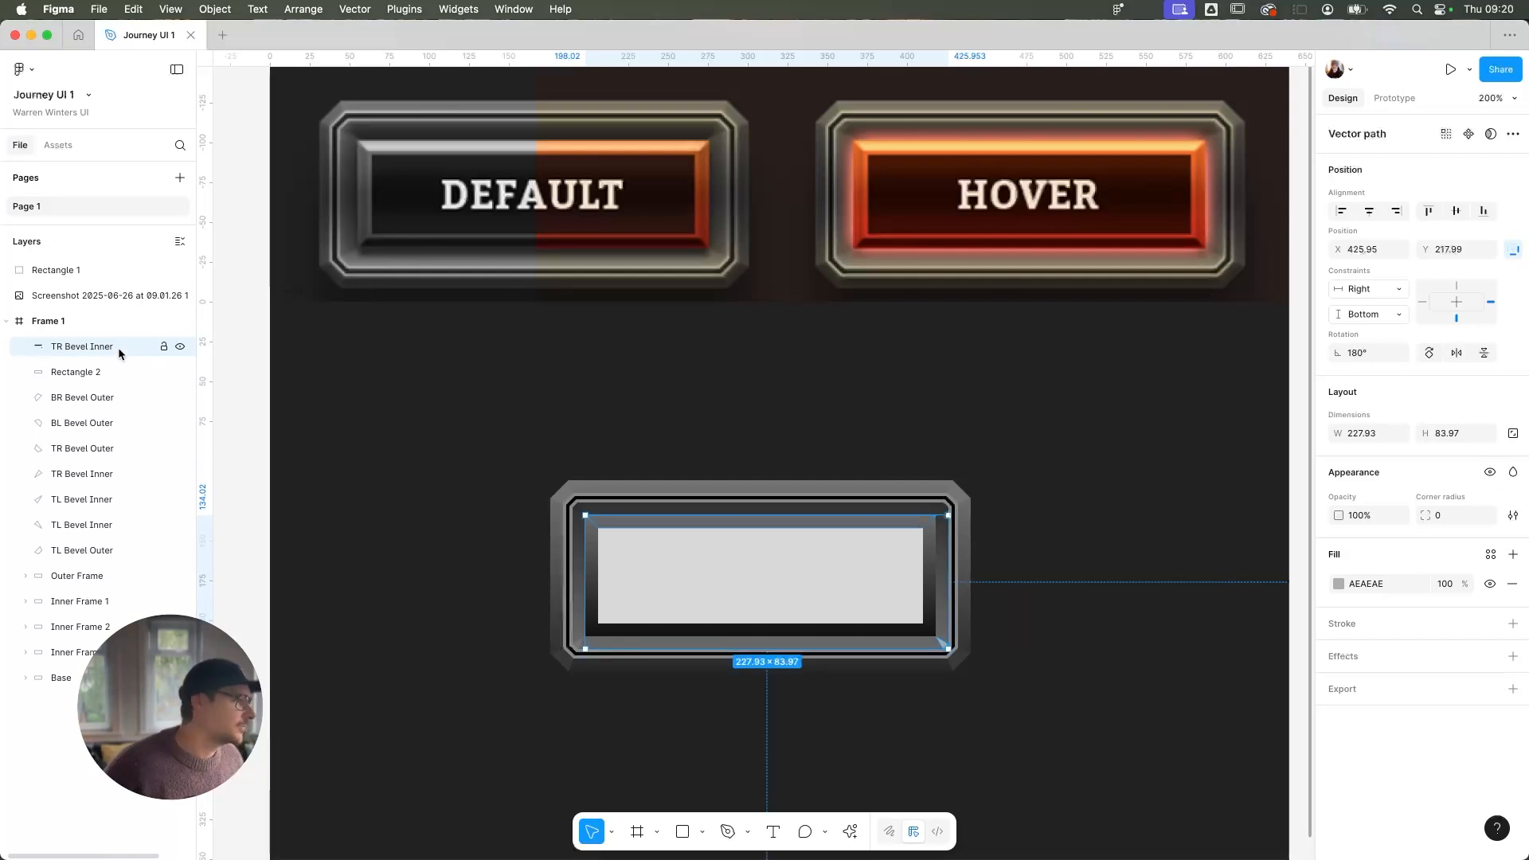
Undo the layer move, fill change and extra path points on the TR Bevel Inner shape, and leave vector editing
{"action": "key", "text": "super+z"}
{"action": "key", "text": "super+z"}
{"action": "key", "text": "super+z"}
{"action": "key", "text": "super+z"}
{"action": "key", "text": "super+z"}
{"action": "key", "text": "super+z"}
{"action": "key", "text": "super+z"}
{"action": "key", "text": "super+z"}
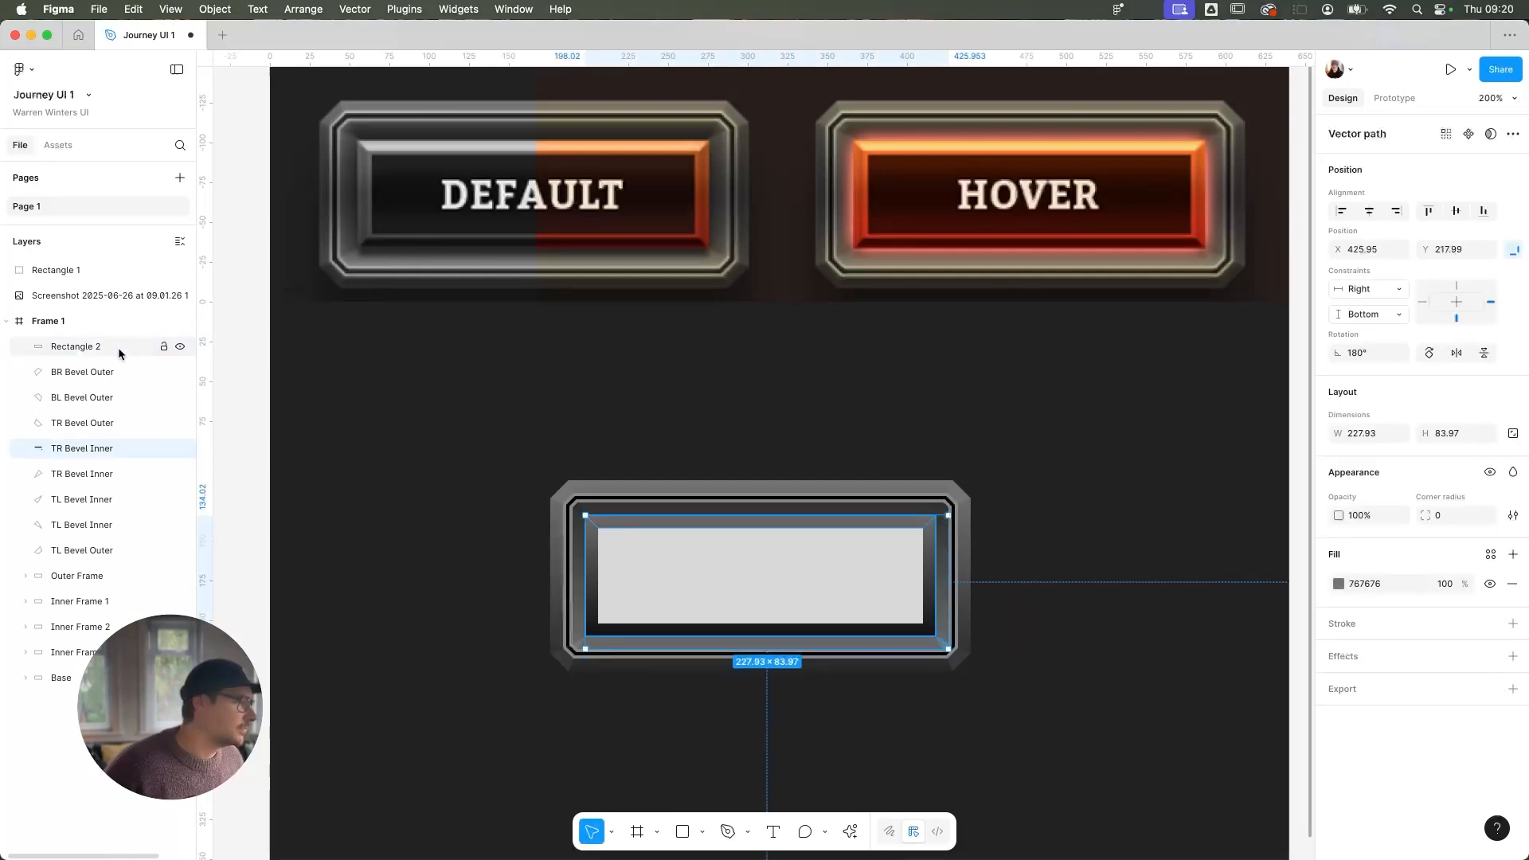
{"action": "left_click", "coordinate": [102, 473]}
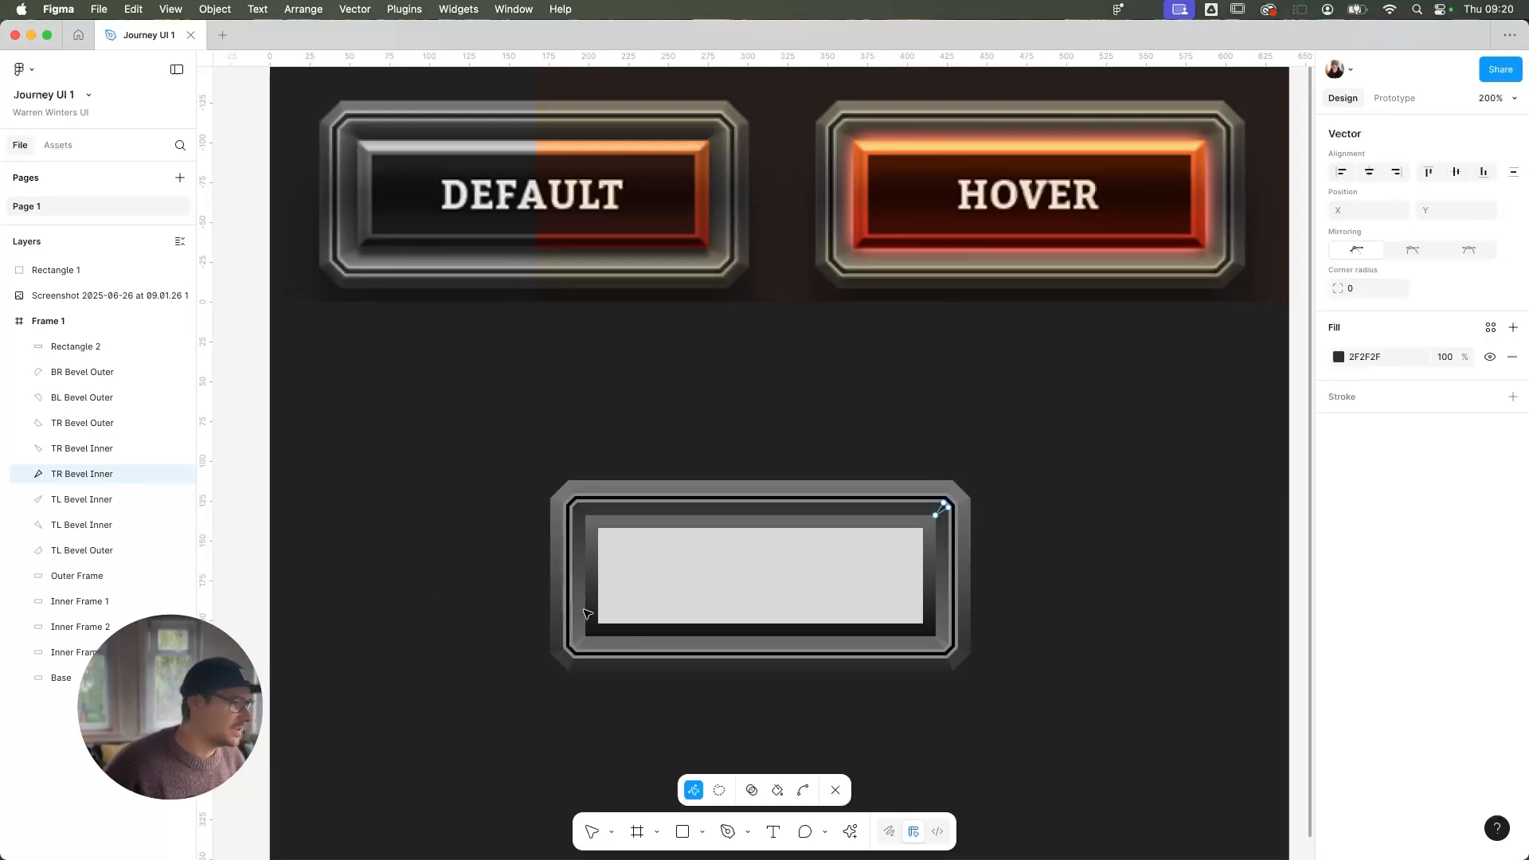
{"action": "key", "text": "Escape"}
With nothing selected, start a new vector with a diagonal from the rectangle's upper-left corner (198.01, 133.98) to the fill's corner (206.05, 142.03)
{"action": "scroll", "coordinate": [629, 555], "scroll_direction": "up", "scroll_amount": 5}
{"action": "left_click", "coordinate": [349, 356]}
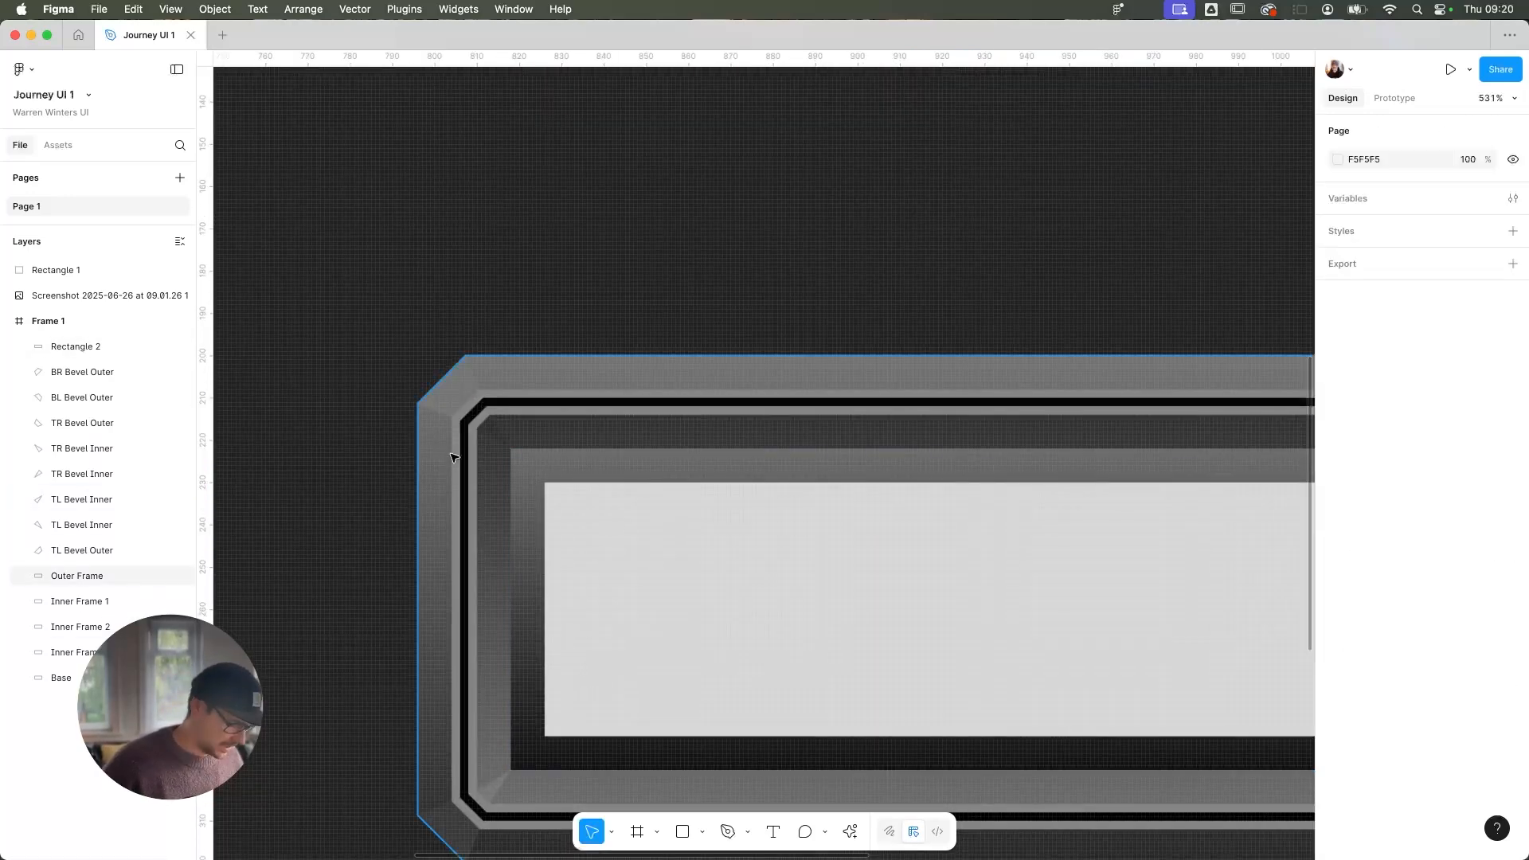
{"action": "key", "text": "p"}
{"action": "scroll", "coordinate": [469, 493], "scroll_direction": "up", "scroll_amount": 4}
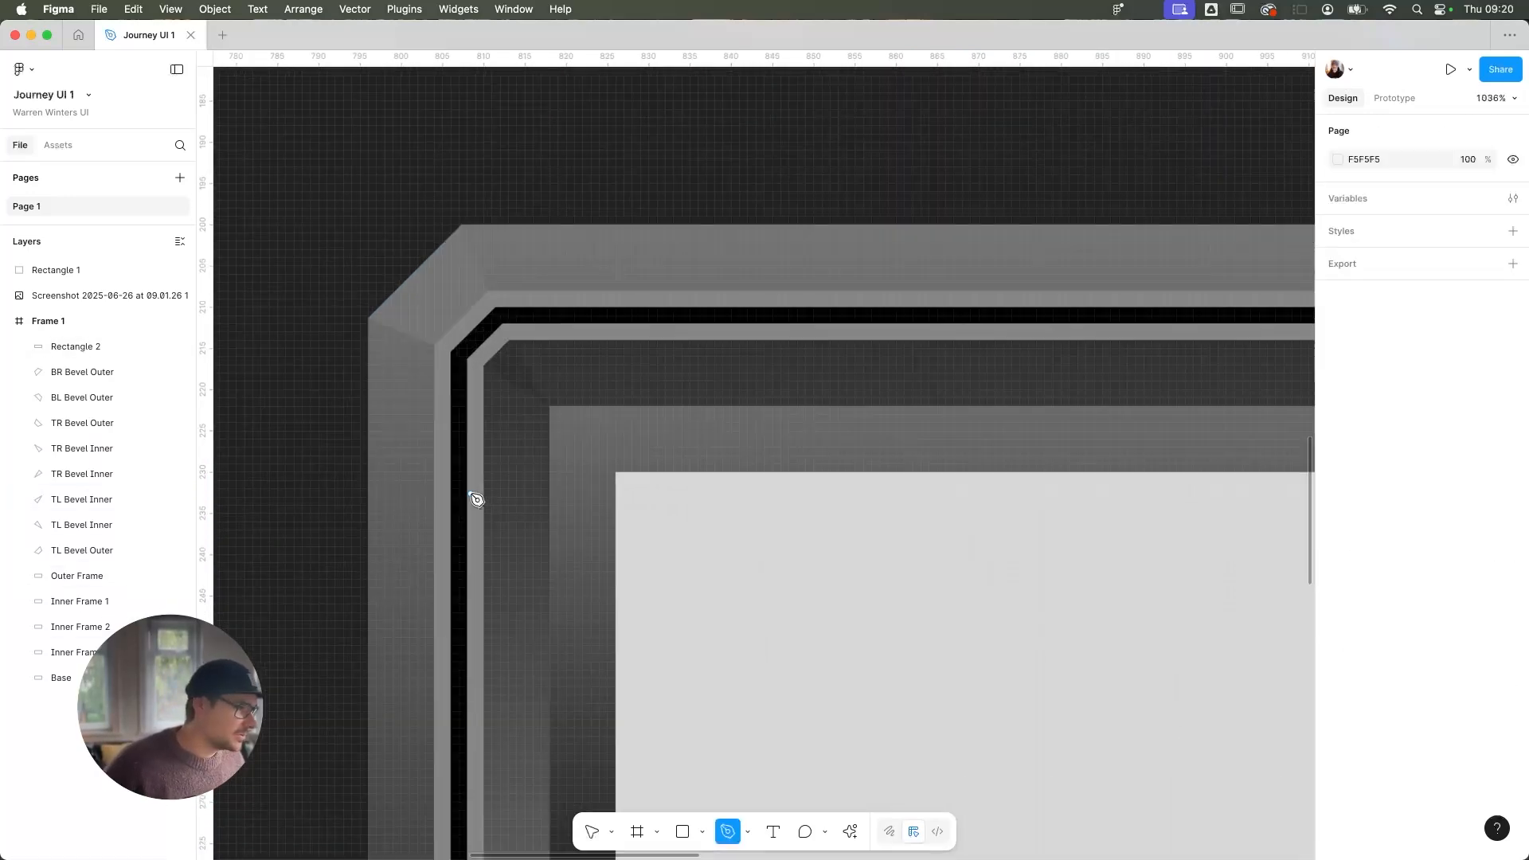
{"action": "scroll", "coordinate": [557, 410], "scroll_direction": "up", "scroll_amount": 6}
{"action": "left_click", "coordinate": [546, 403]}
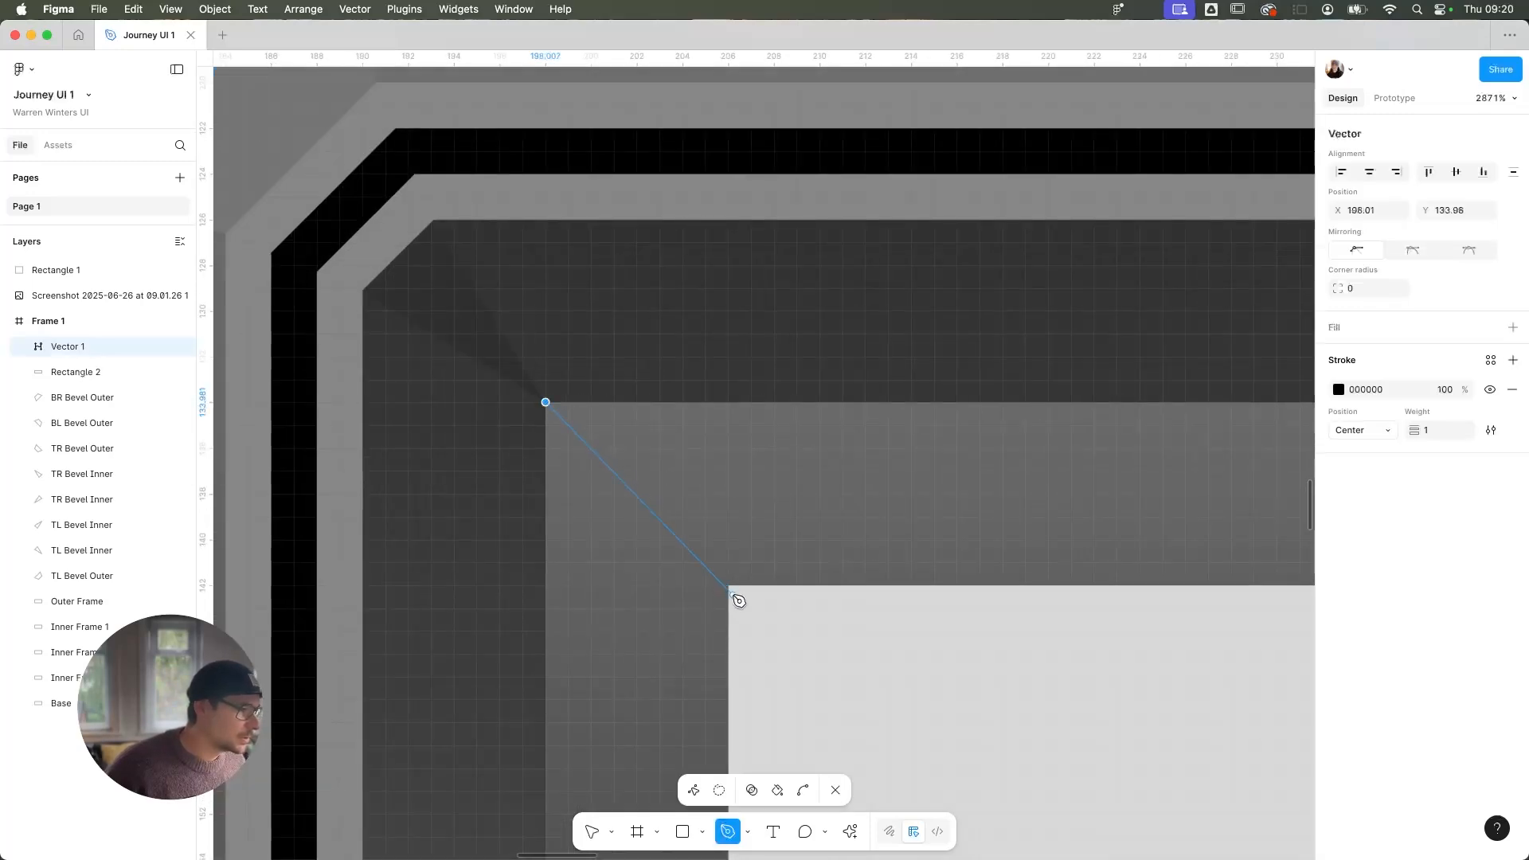
{"action": "left_click", "coordinate": [730, 588]}
{"action": "key", "text": "Escape"}
{"action": "scroll", "coordinate": [1020, 613], "scroll_direction": "down", "scroll_amount": 8}
{"action": "scroll", "coordinate": [1035, 608], "scroll_direction": "down", "scroll_amount": 5}
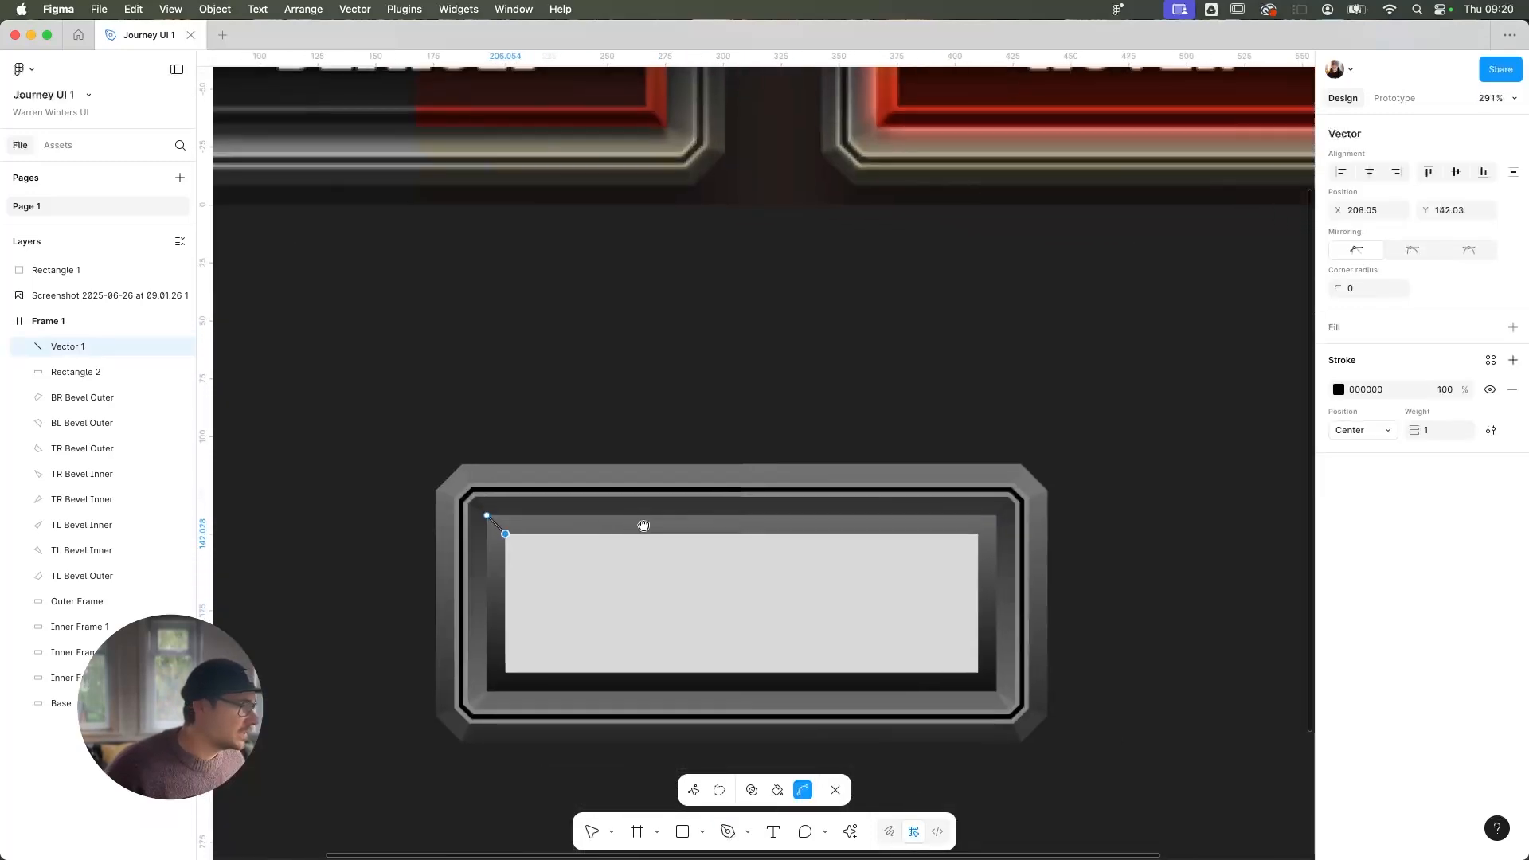
Extend the new path along the fill's upper edge to (410.02, 142.03) and diagonally out to the rectangle's upper-right corner at (418.03, 134.02)
{"action": "scroll", "coordinate": [900, 546], "scroll_direction": "up", "scroll_amount": 10}
{"action": "key", "text": "p"}
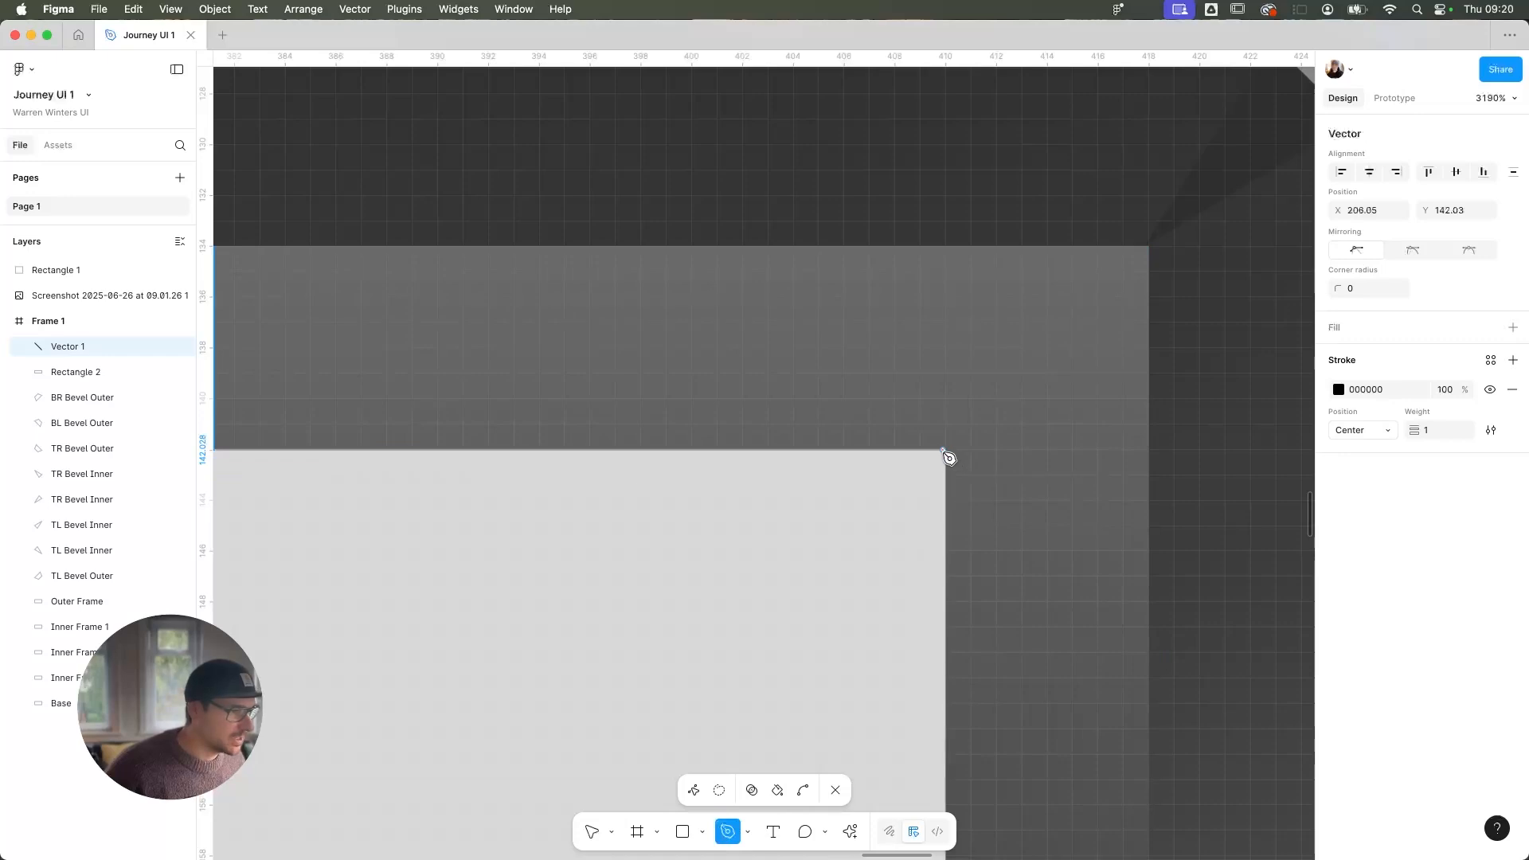
{"action": "left_click", "coordinate": [946, 450]}
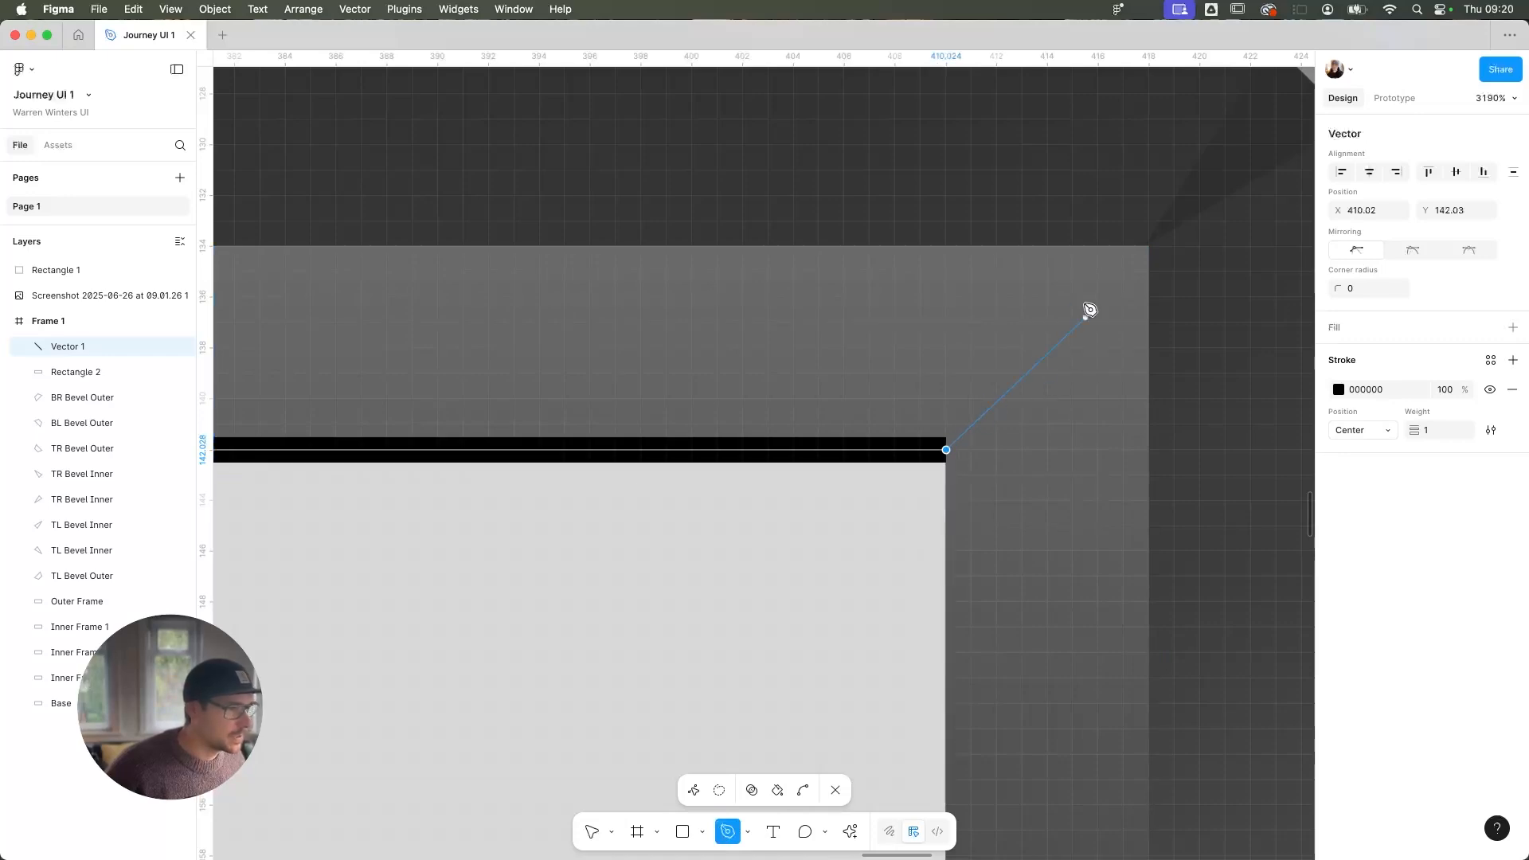
{"action": "left_click", "coordinate": [1150, 255]}
{"action": "key", "text": "Escape"}
{"action": "scroll", "coordinate": [881, 390], "scroll_direction": "down", "scroll_amount": 8}
{"action": "scroll", "coordinate": [667, 440], "scroll_direction": "left", "scroll_amount": 8}
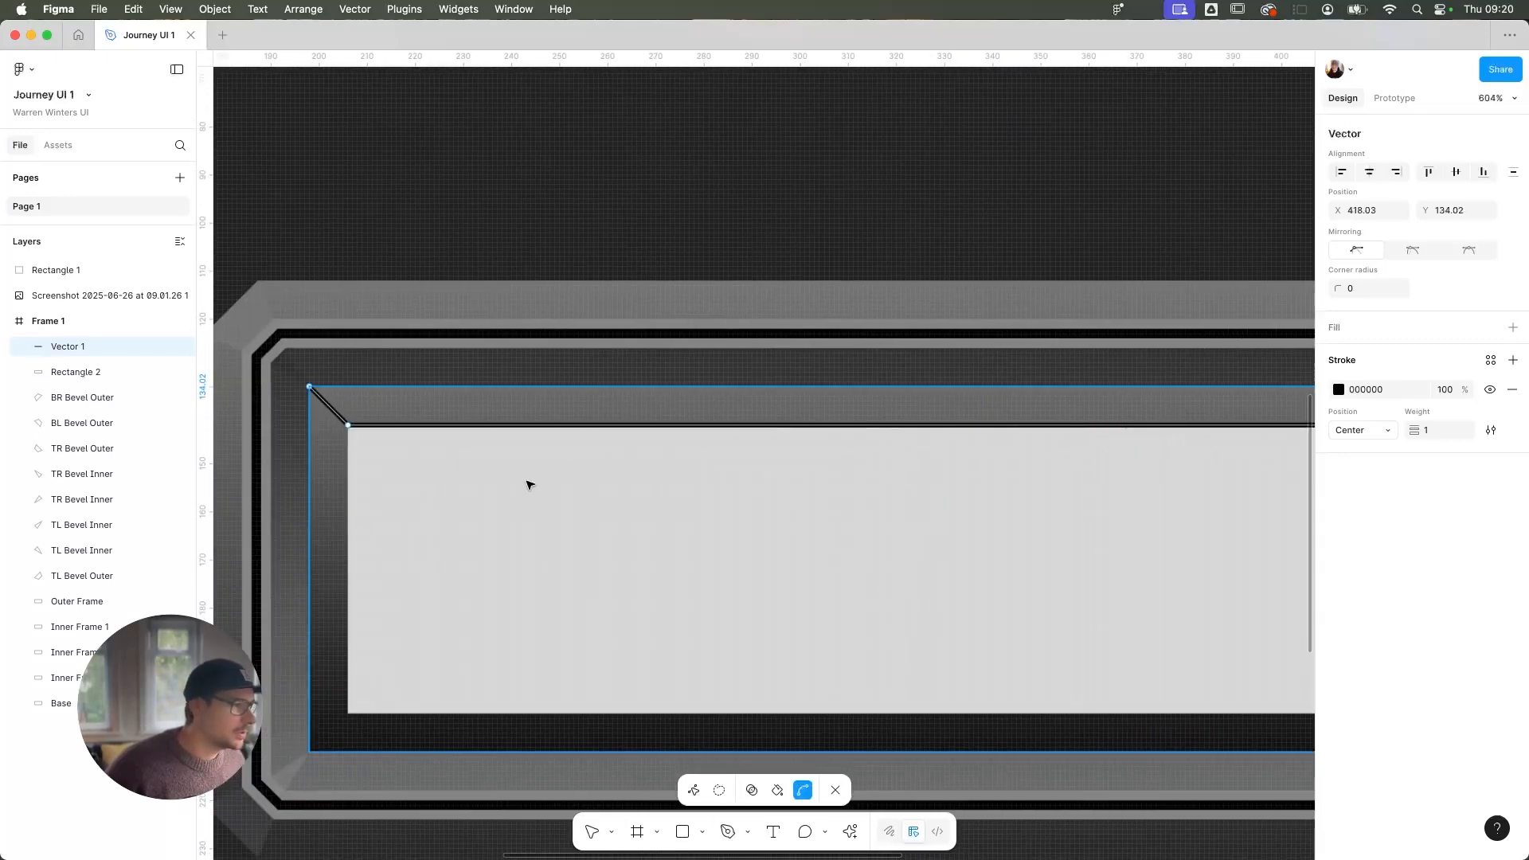
Close the bevel path at its upper-left starting point, remove its stroke and add a D9D9D9 fill
{"action": "key", "text": "p"}
{"action": "left_click", "coordinate": [554, 387]}
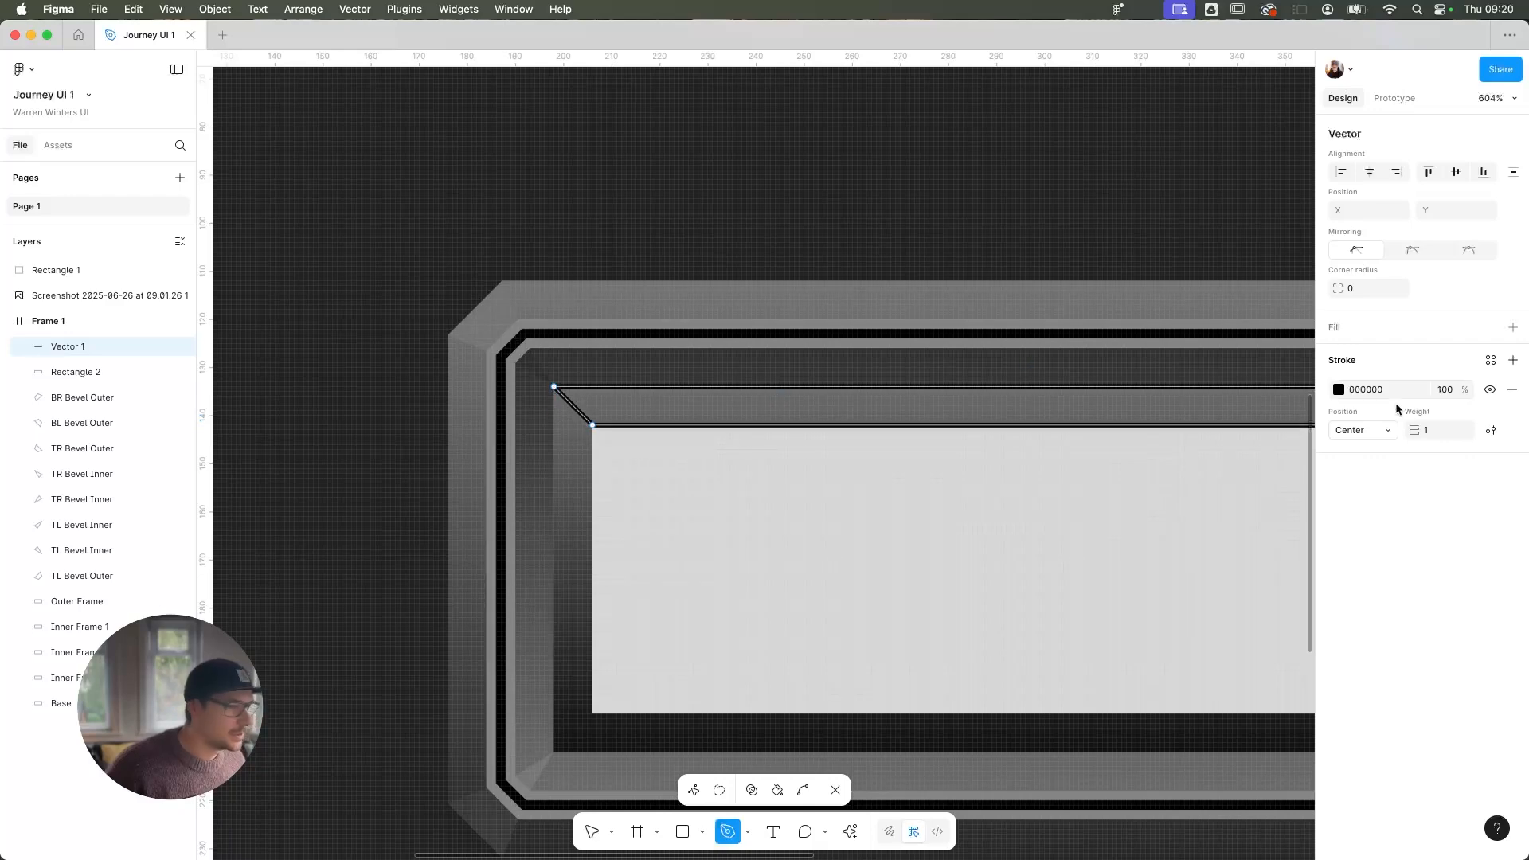
{"action": "left_click", "coordinate": [1512, 390]}
{"action": "left_click", "coordinate": [1513, 327]}
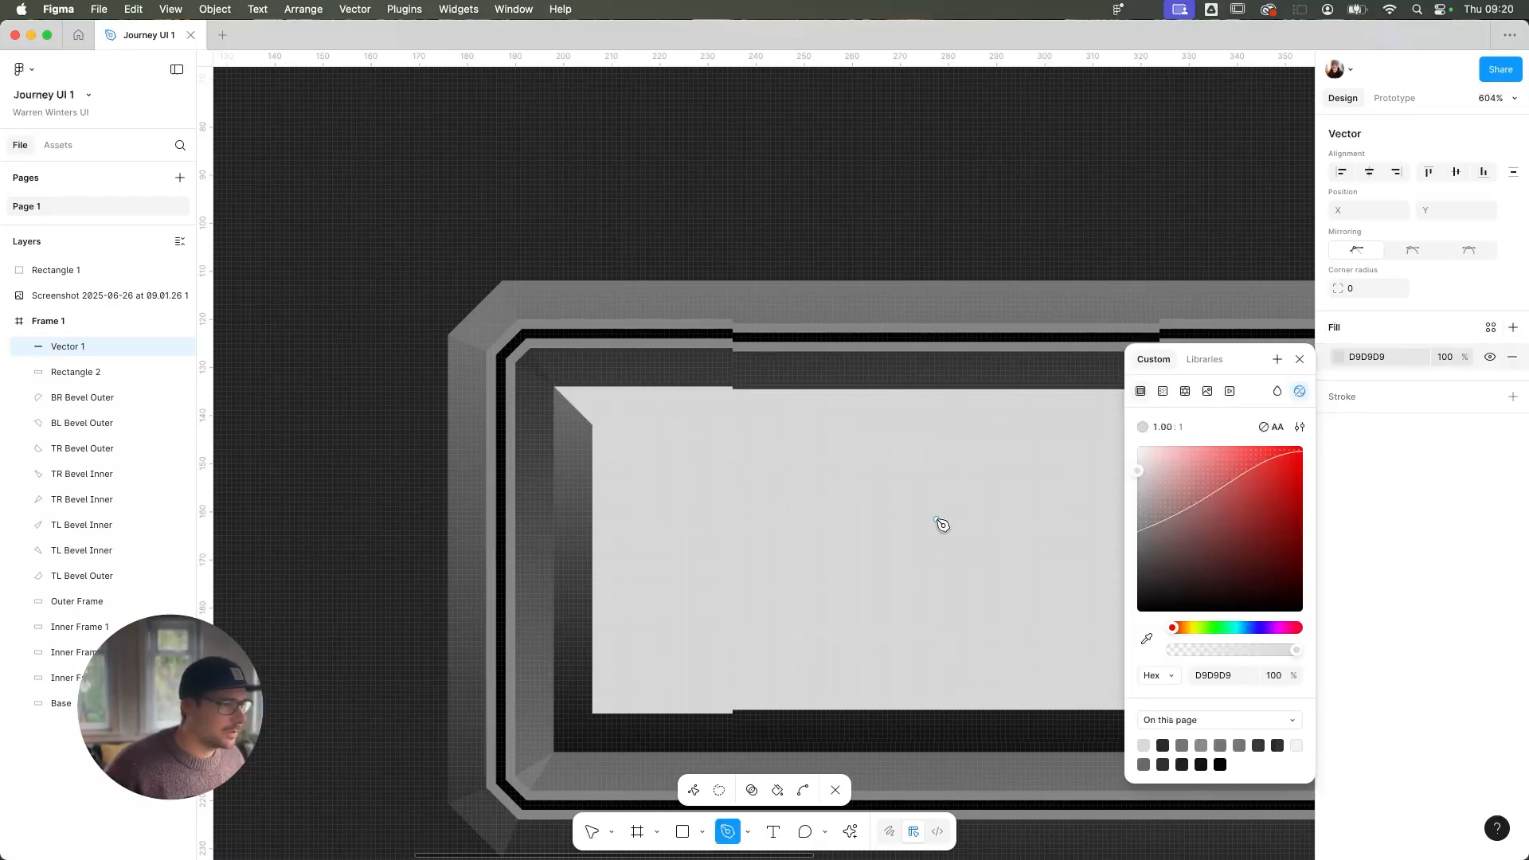
Recolour the upper bevel vector BDBDBD by sampling the DEFAULT button's upper bevel highlight, and leave vector editing
{"action": "scroll", "coordinate": [942, 524], "scroll_direction": "down", "scroll_amount": 5}
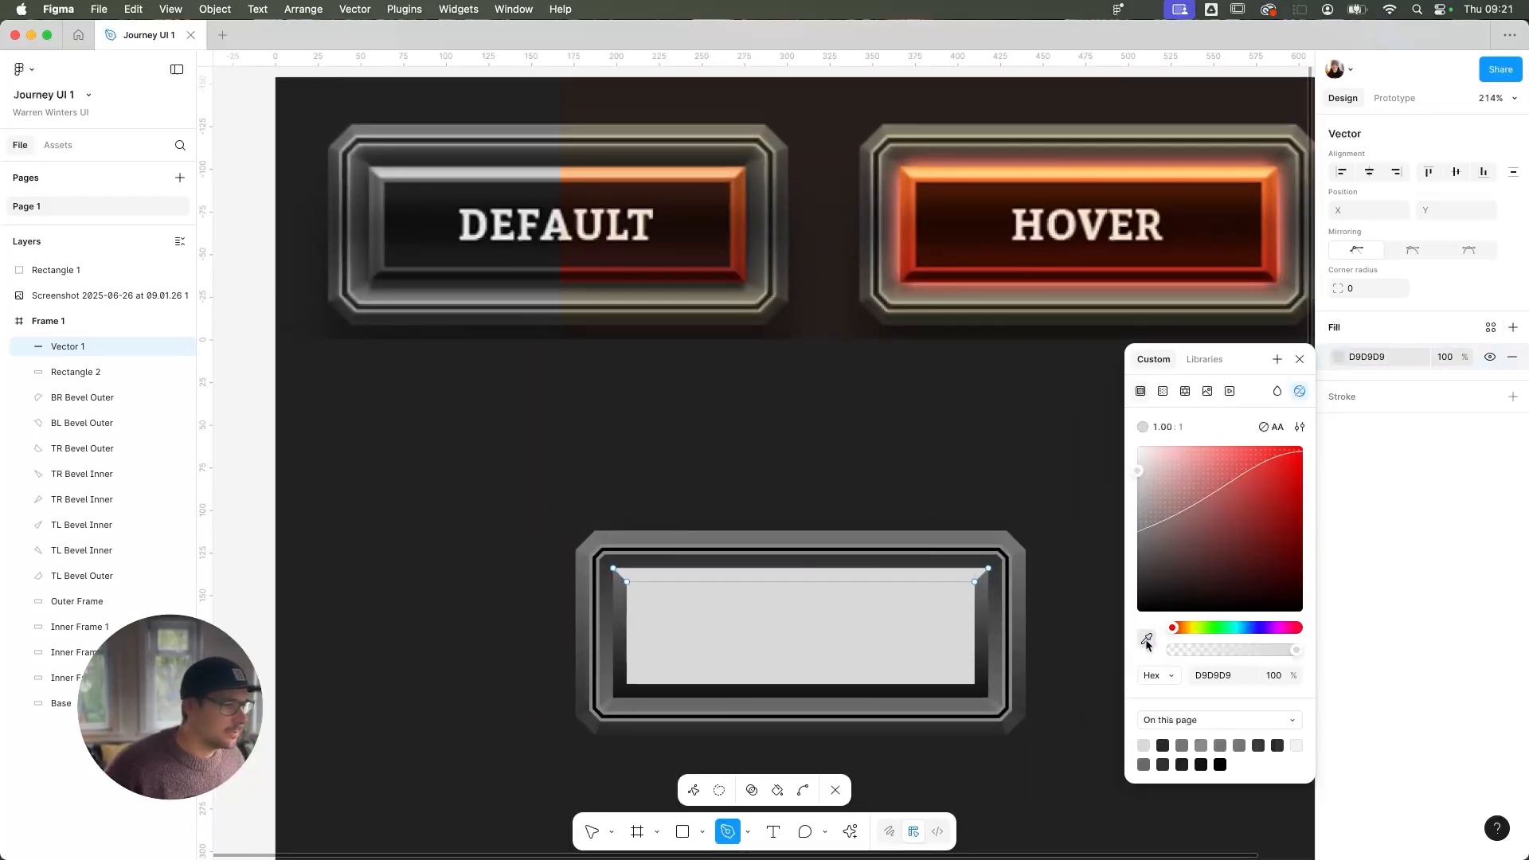
{"action": "left_click", "coordinate": [1146, 639]}
{"action": "left_click", "coordinate": [538, 173]}
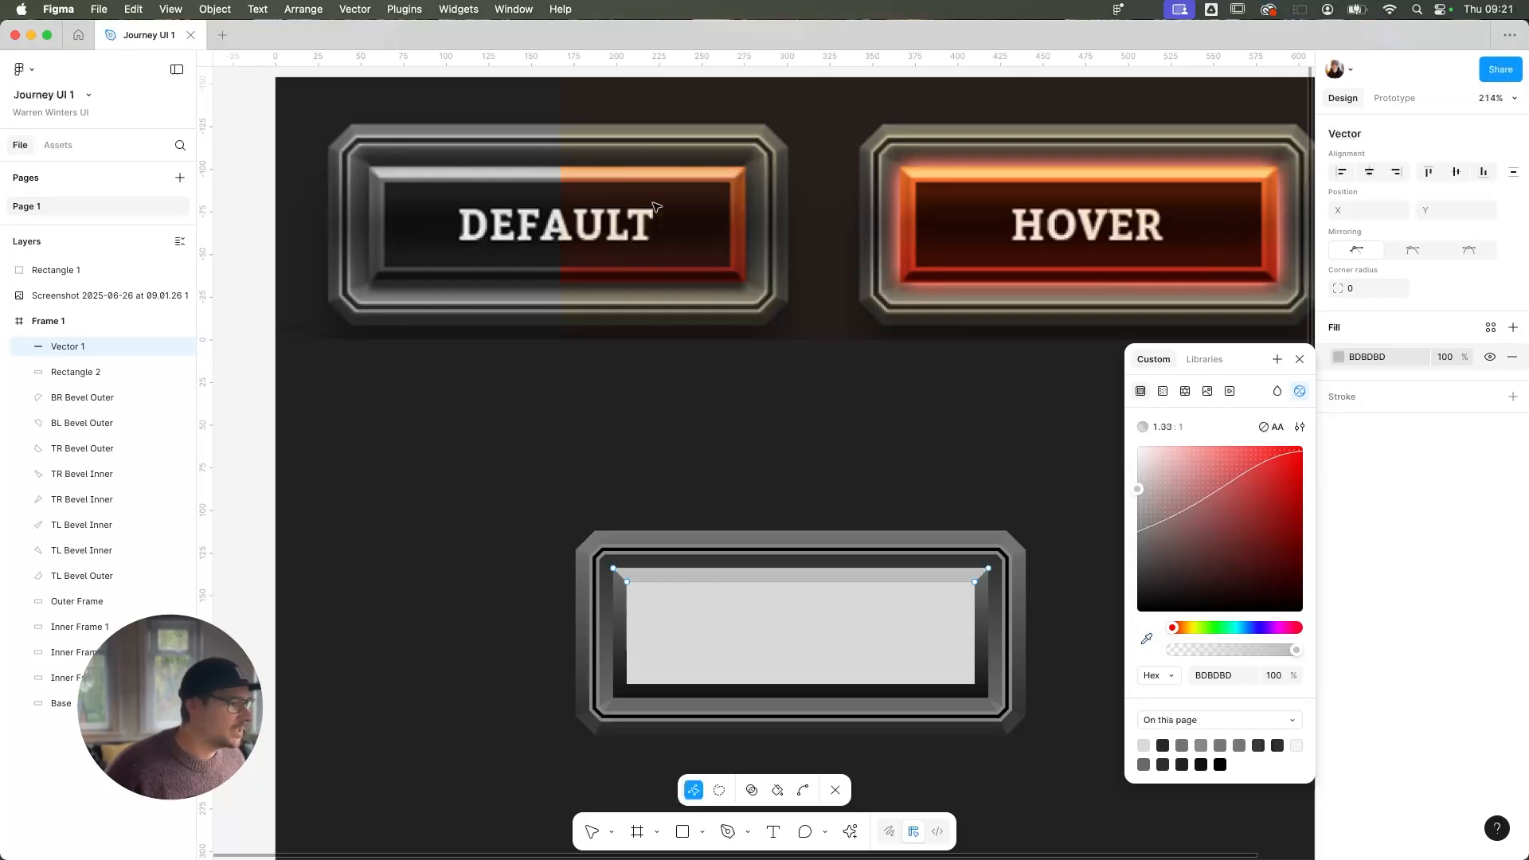
{"action": "left_click", "coordinate": [1299, 361]}
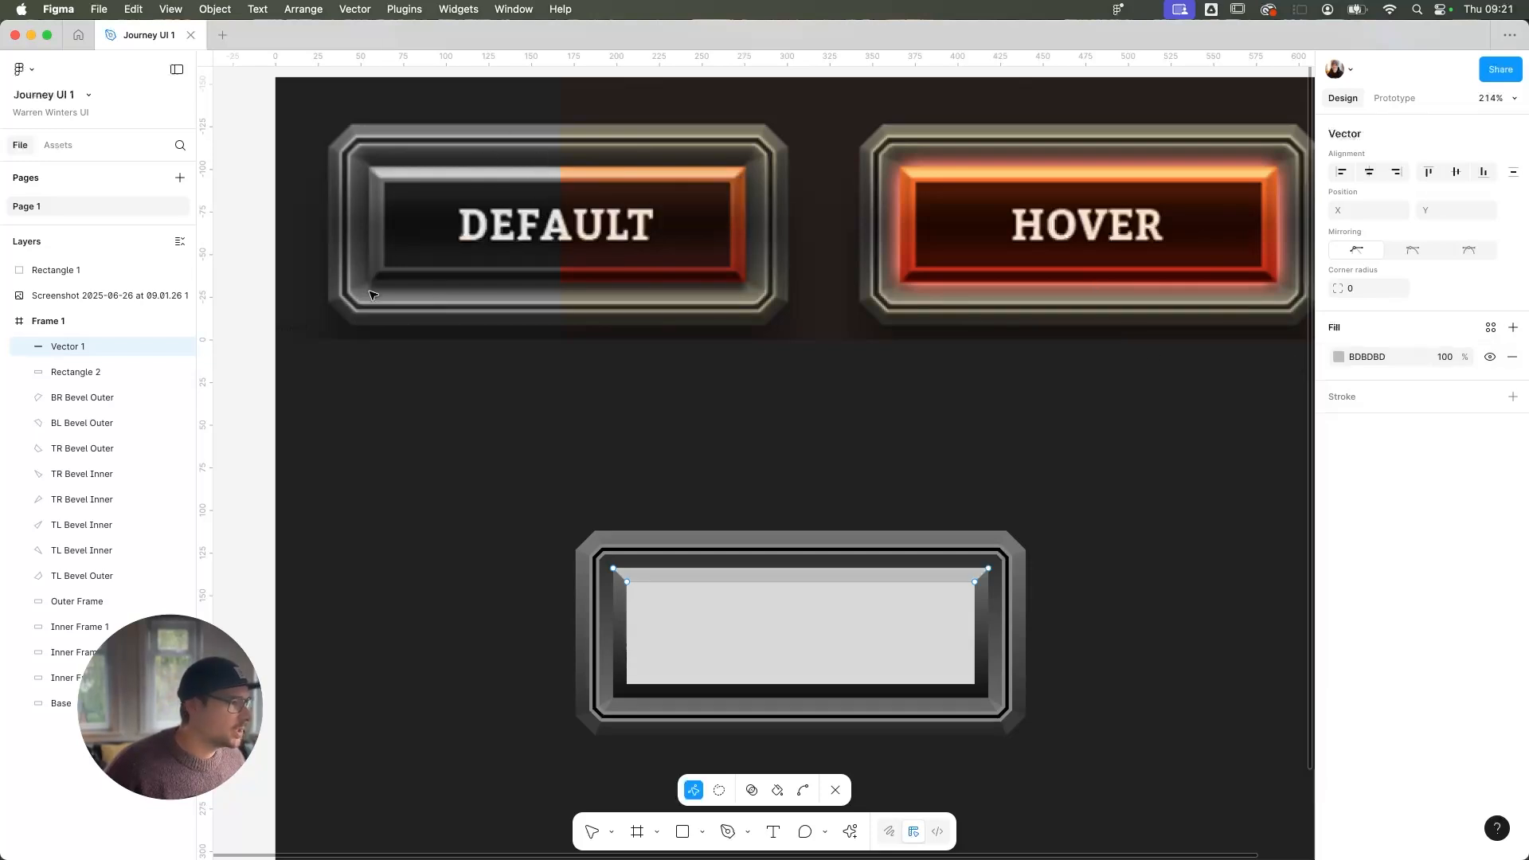
{"action": "key", "text": "Escape"}
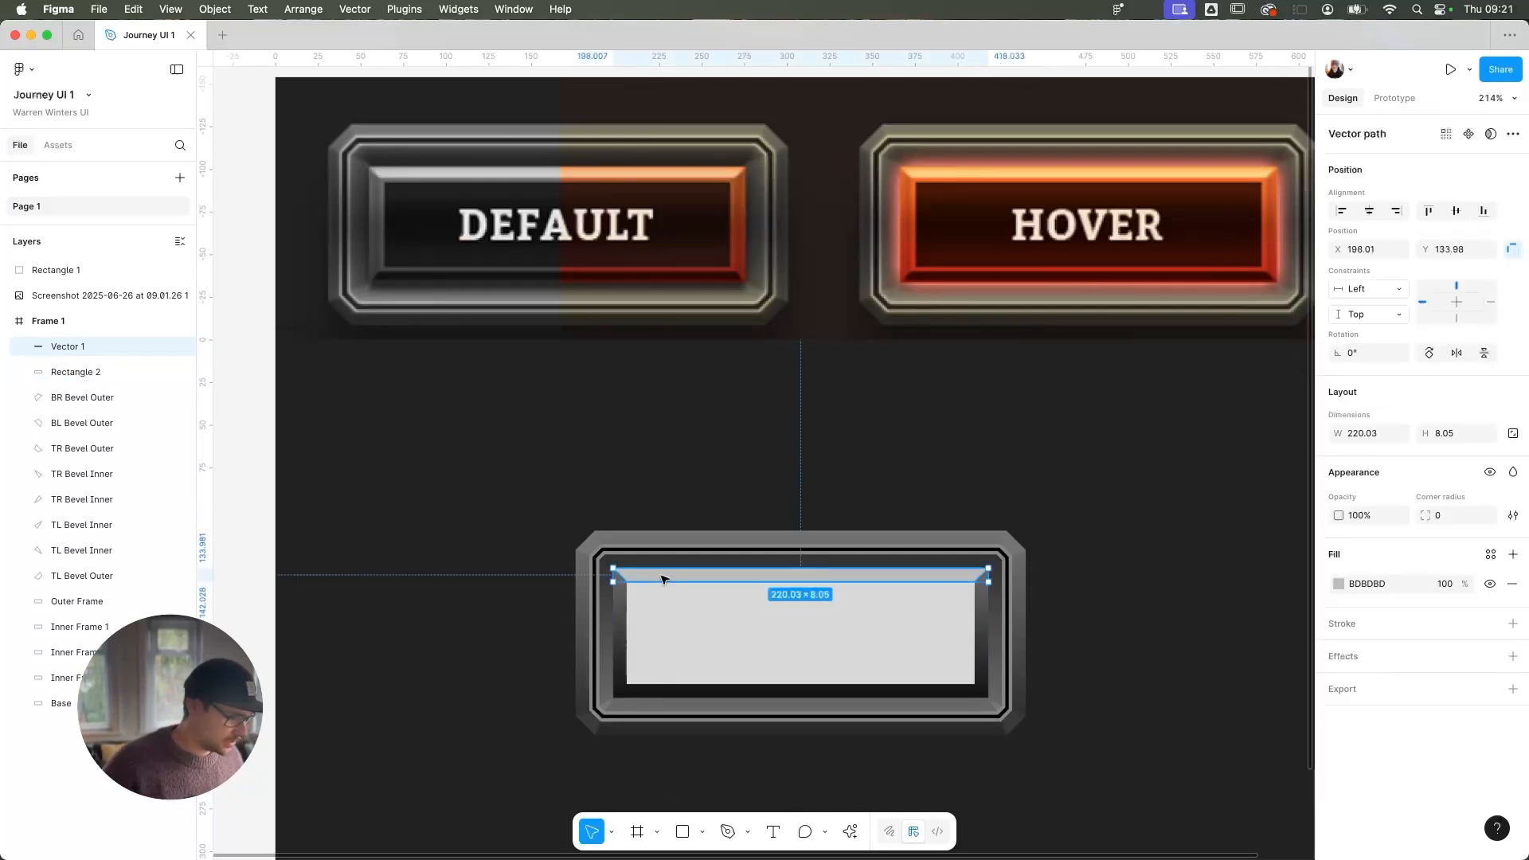
Duplicate the upper bevel vector, flip it vertically and place it along the inner rectangle's lower edge at Y 209.99
{"action": "key", "text": "super+d"}
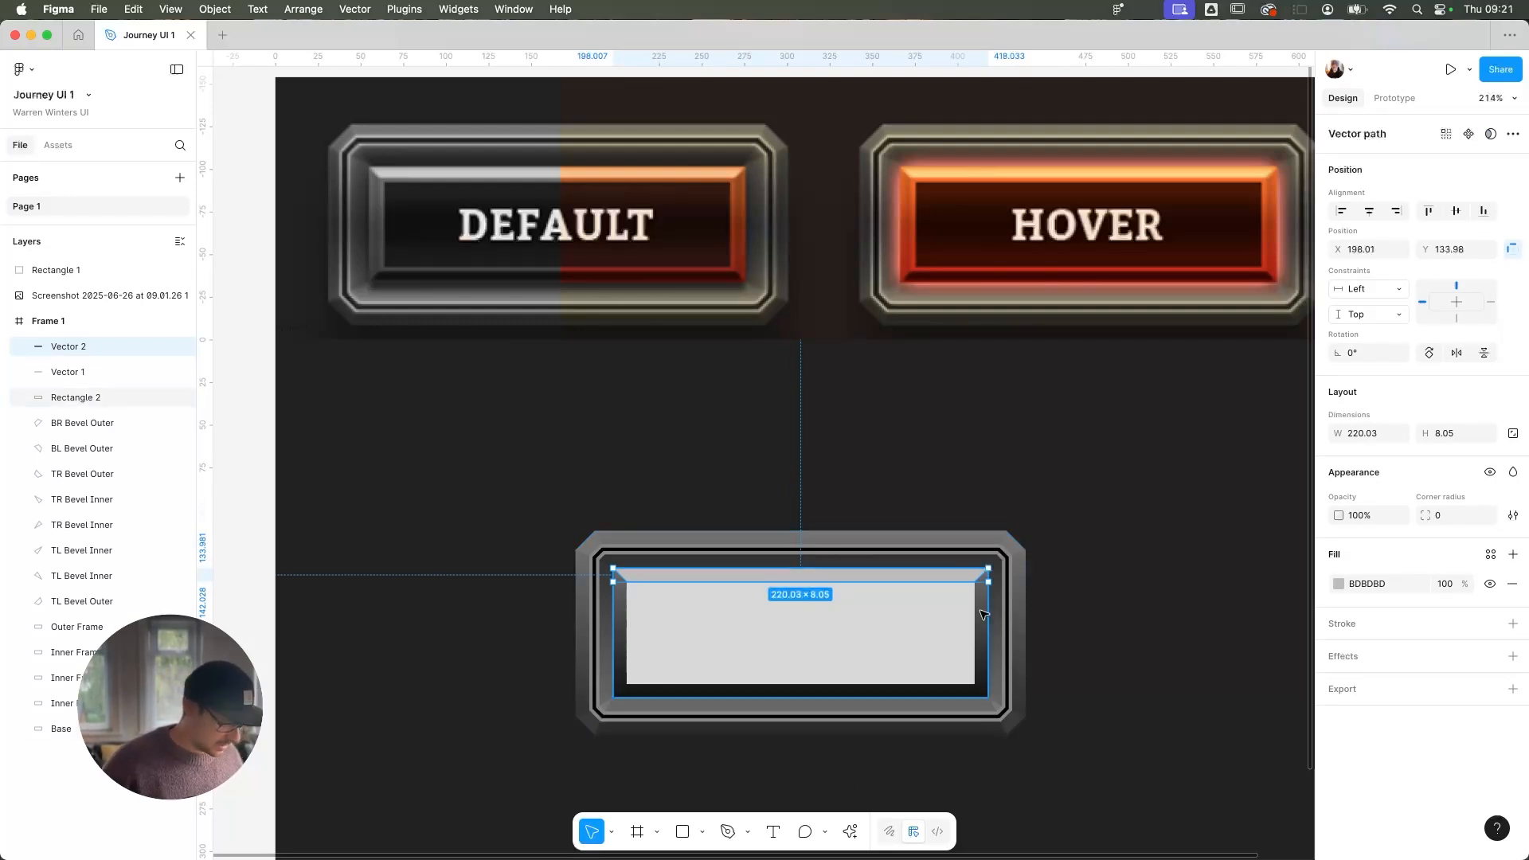
{"action": "key", "text": "shift+v"}
{"action": "left_click_drag", "start_coordinate": [683, 575], "coordinate": [675, 692]}
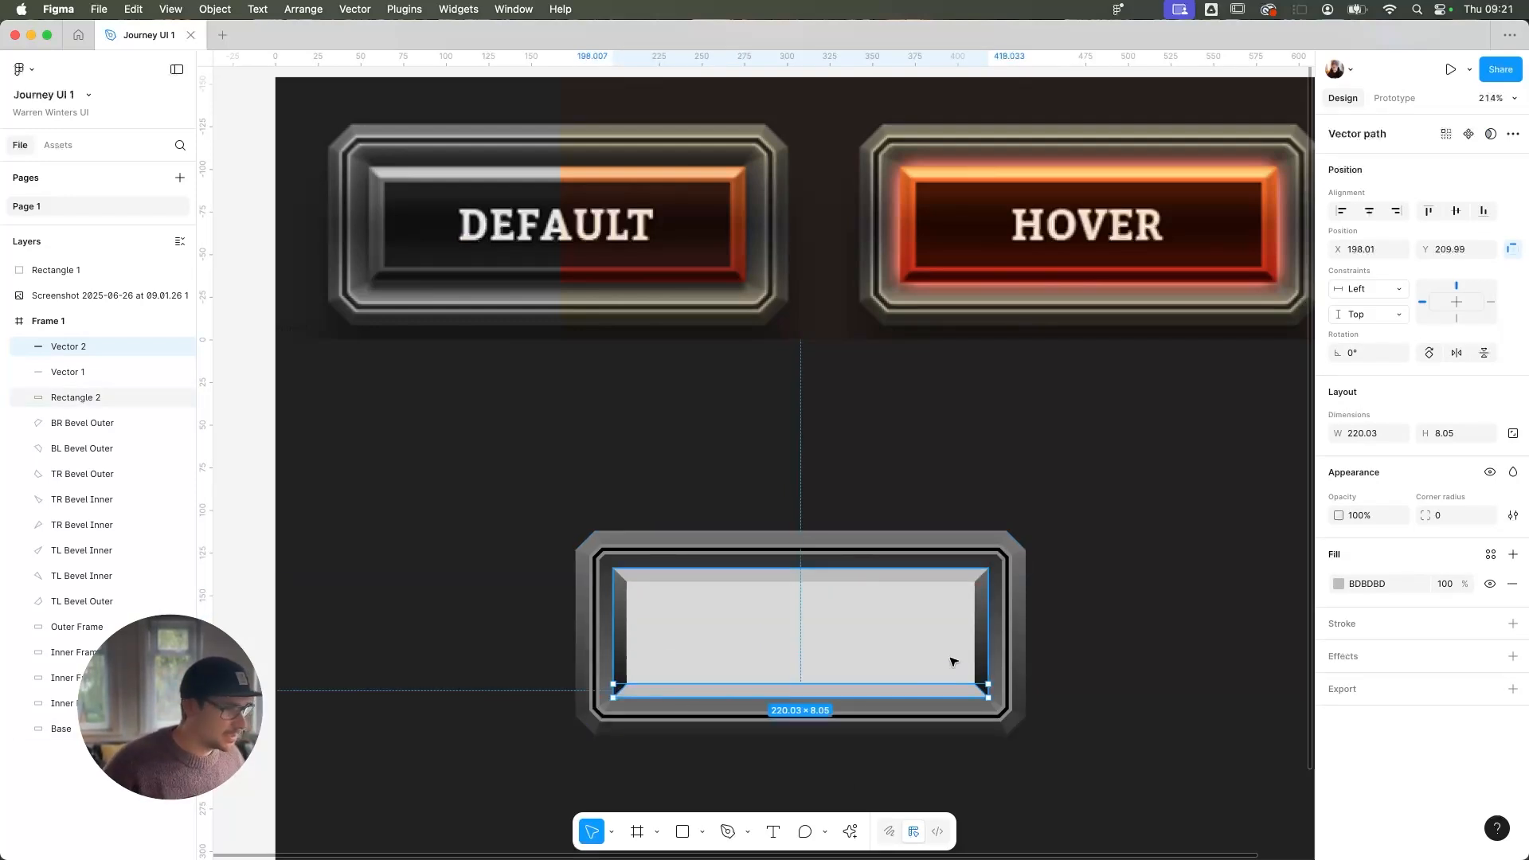
Set the lower bevel vector's fill to 131313 by sampling the DEFAULT button's dark lower bevel
{"action": "left_click", "coordinate": [1338, 583]}
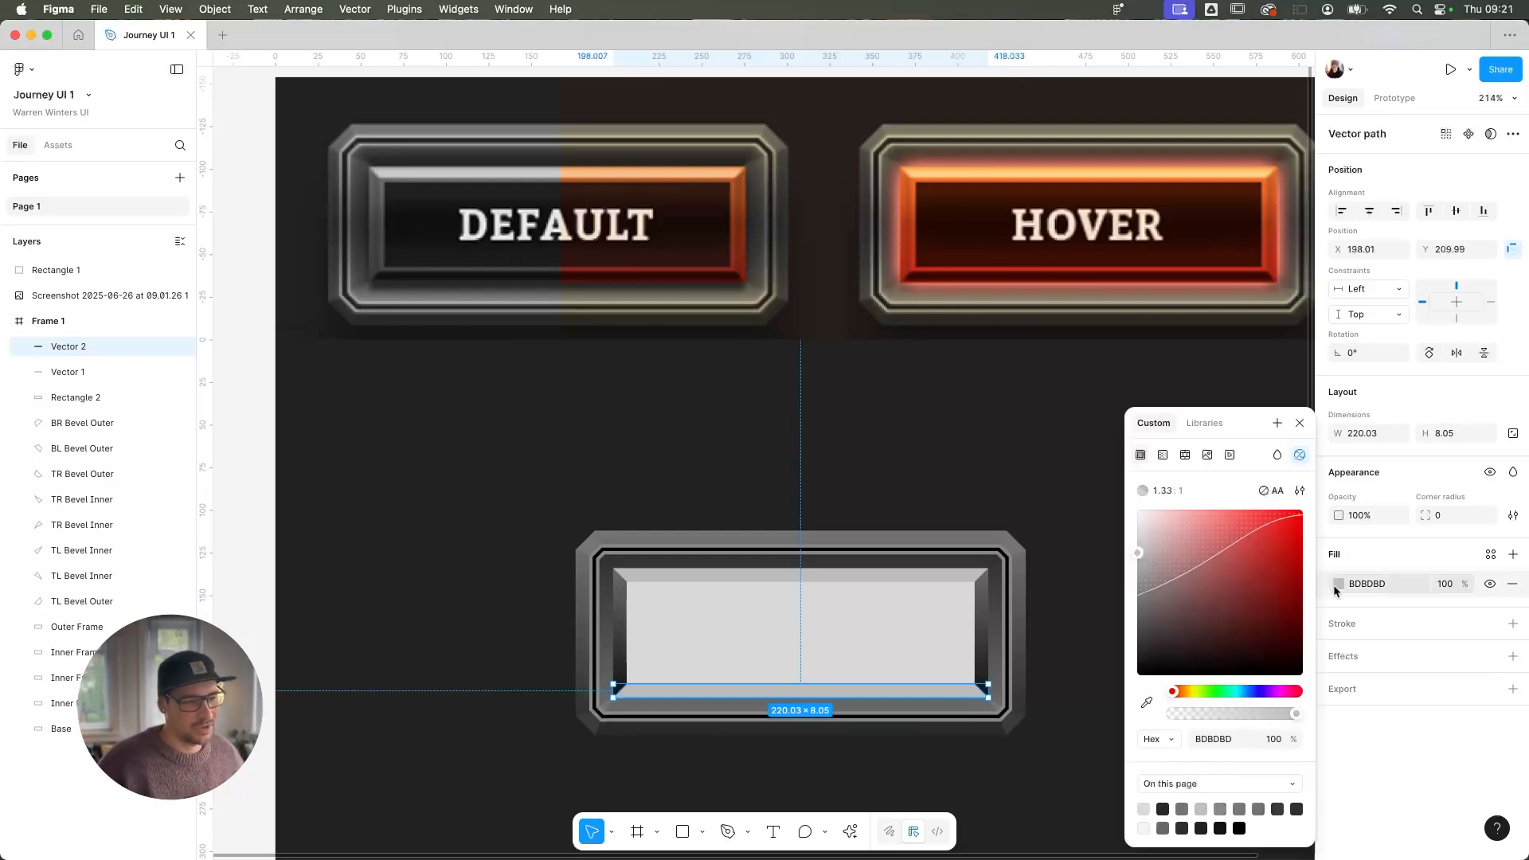
{"action": "left_click", "coordinate": [1145, 700]}
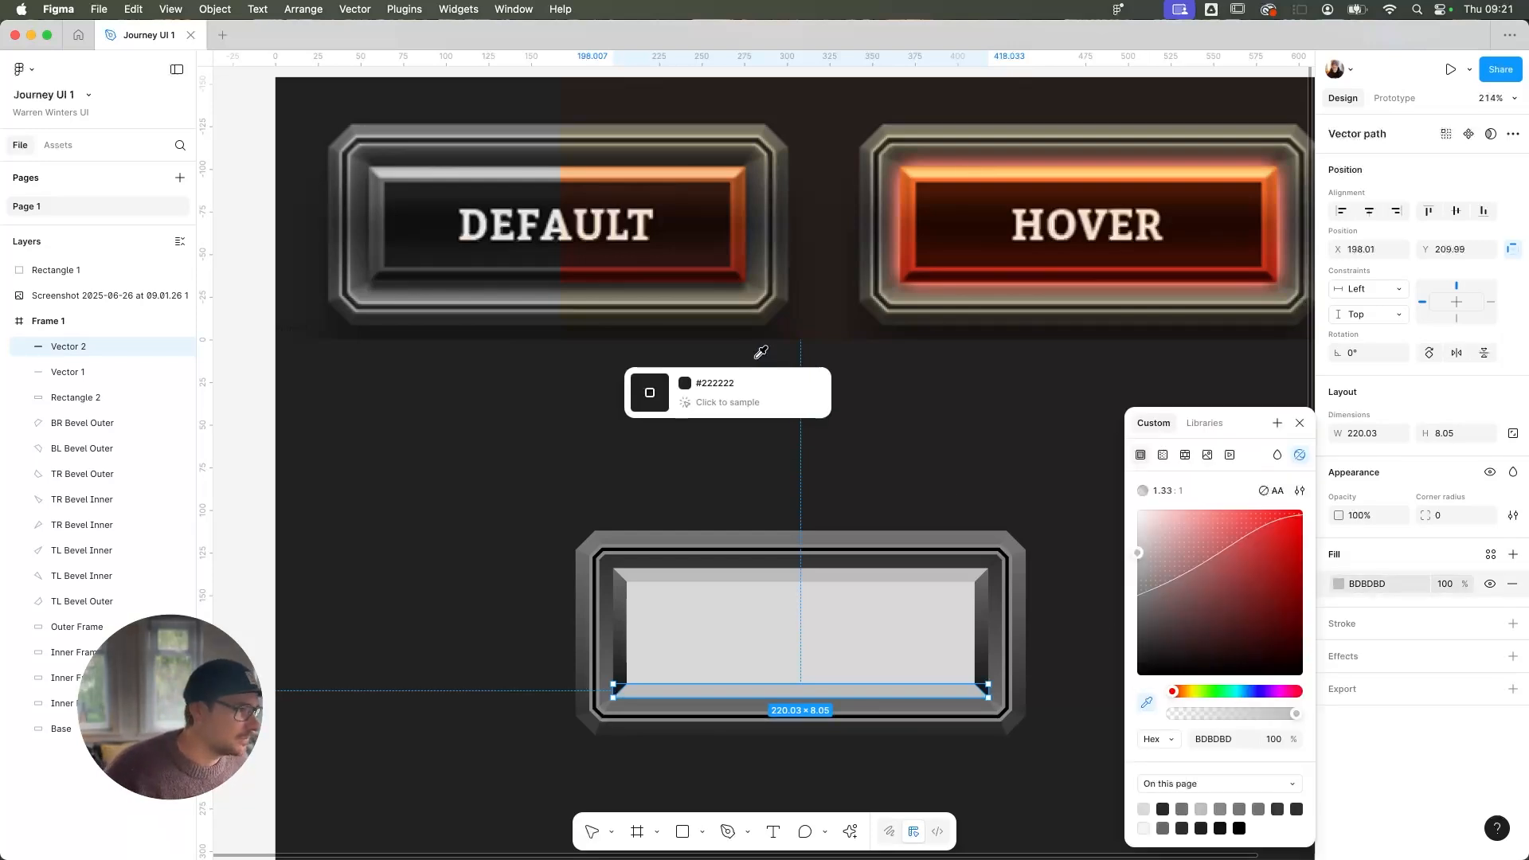
{"action": "left_click", "coordinate": [549, 267]}
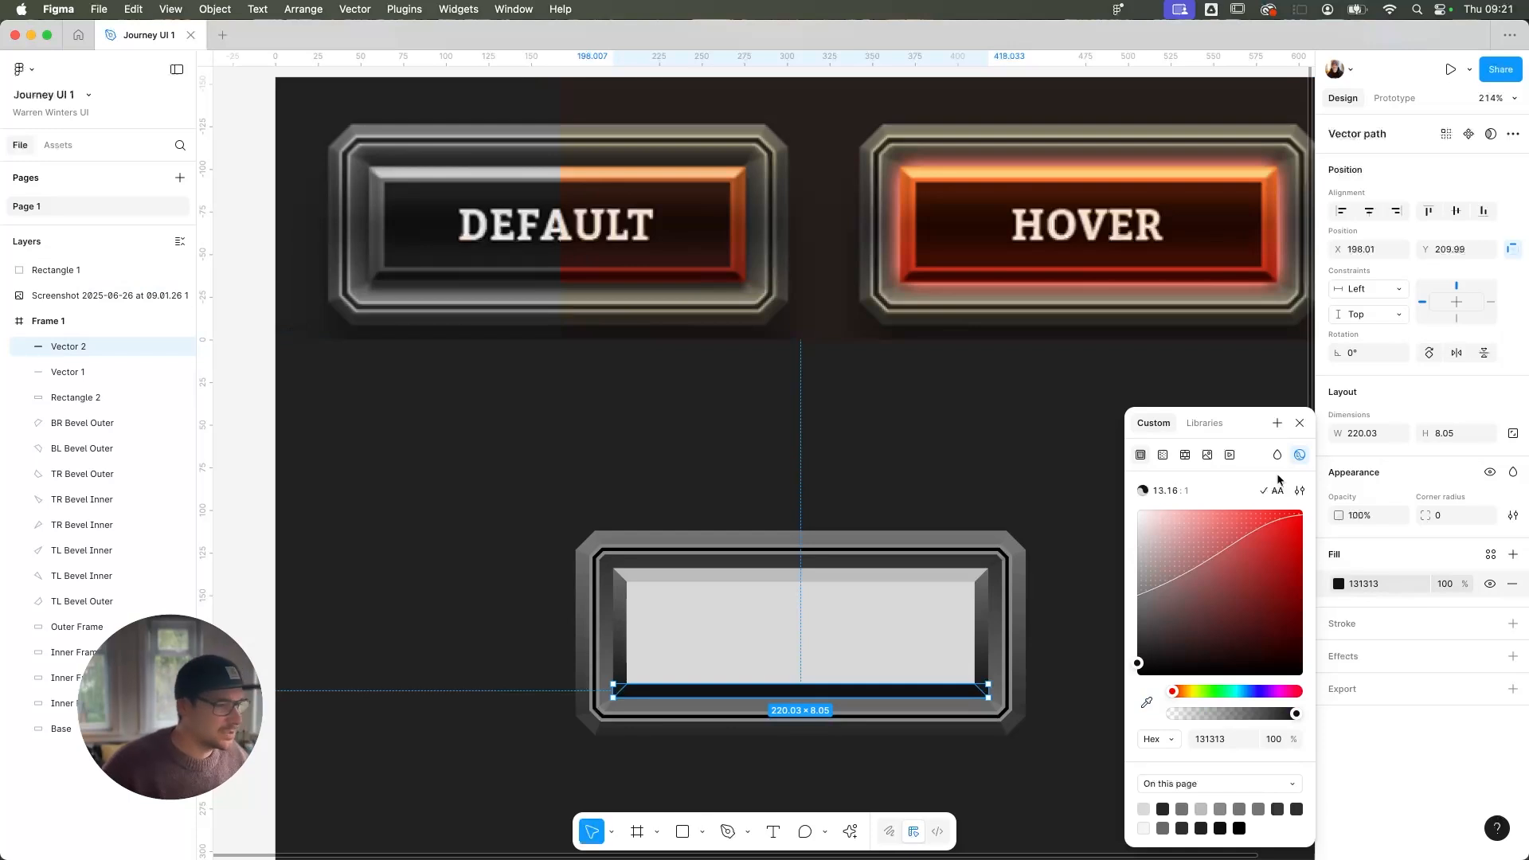
{"action": "left_click", "coordinate": [1300, 427]}
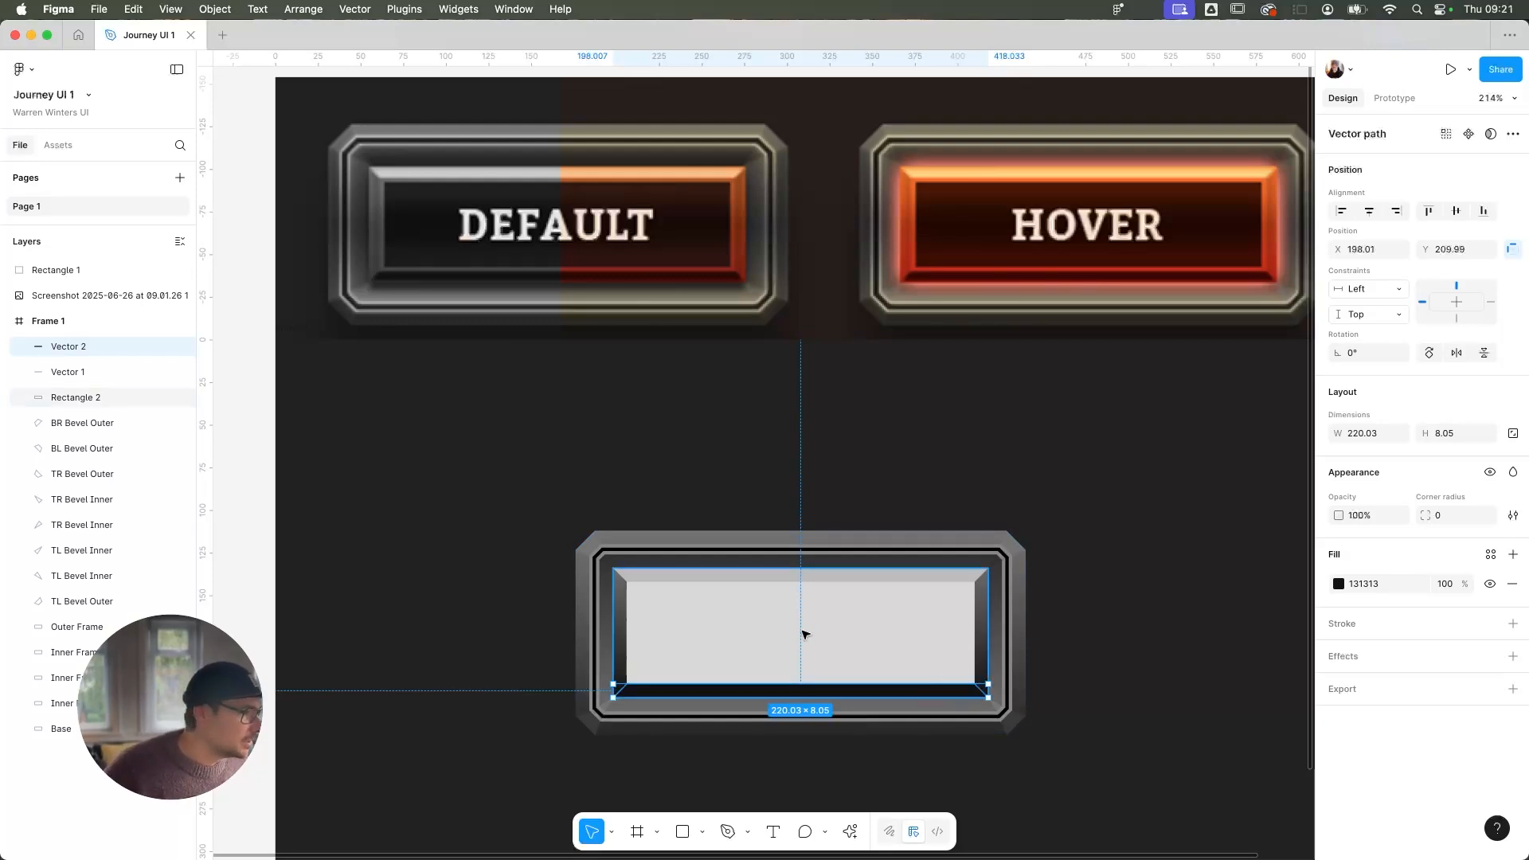
Set the 100% stop of Rectangle 2's linear stroke gradient to 3A3A3A, sampled from the DEFAULT button's left bevel
{"action": "left_click", "coordinate": [626, 645]}
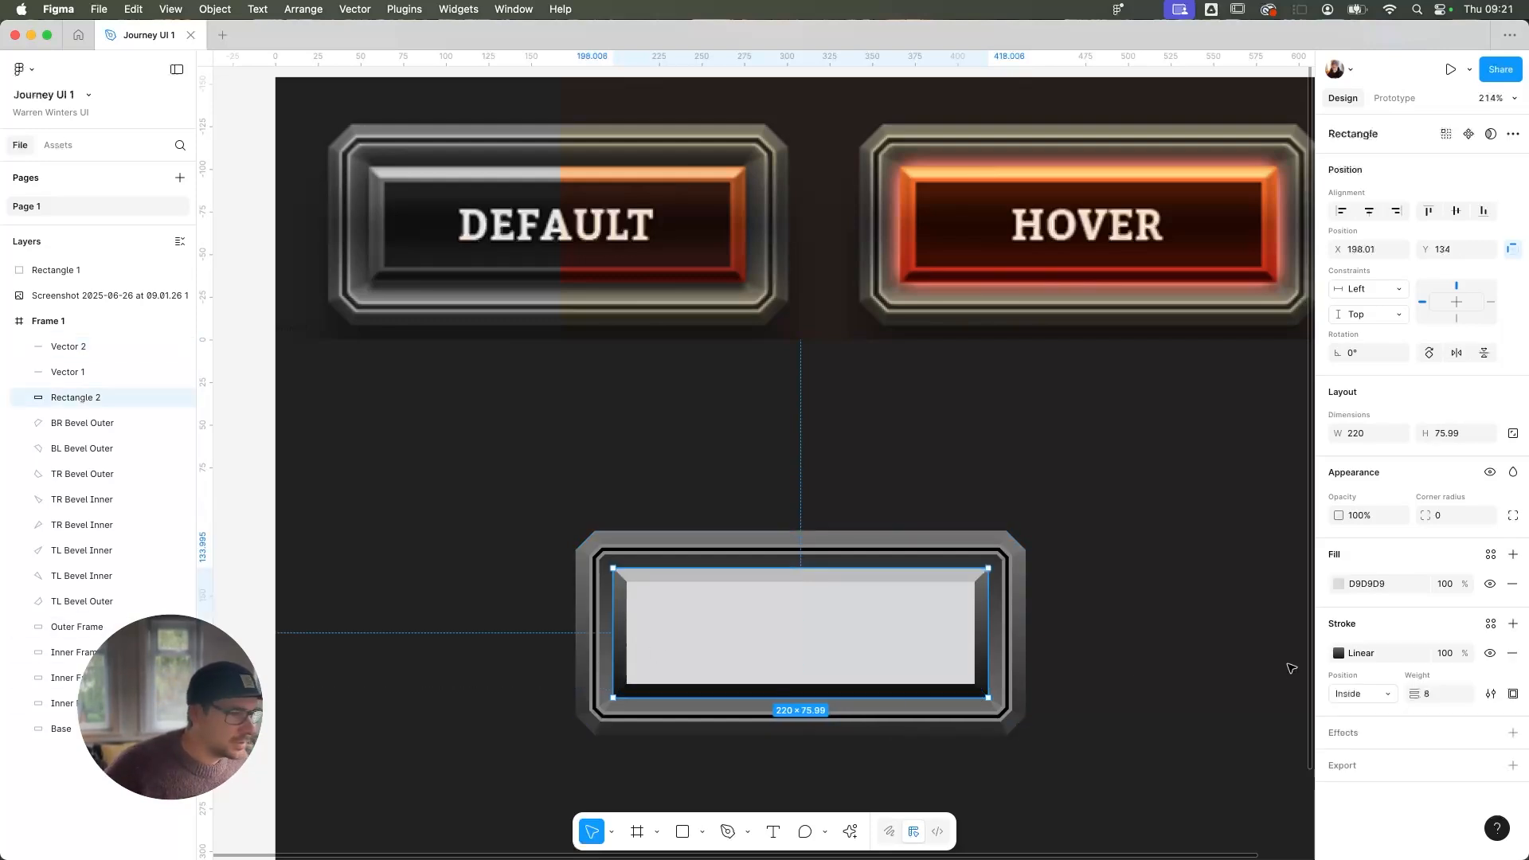
{"action": "left_click", "coordinate": [1338, 653]}
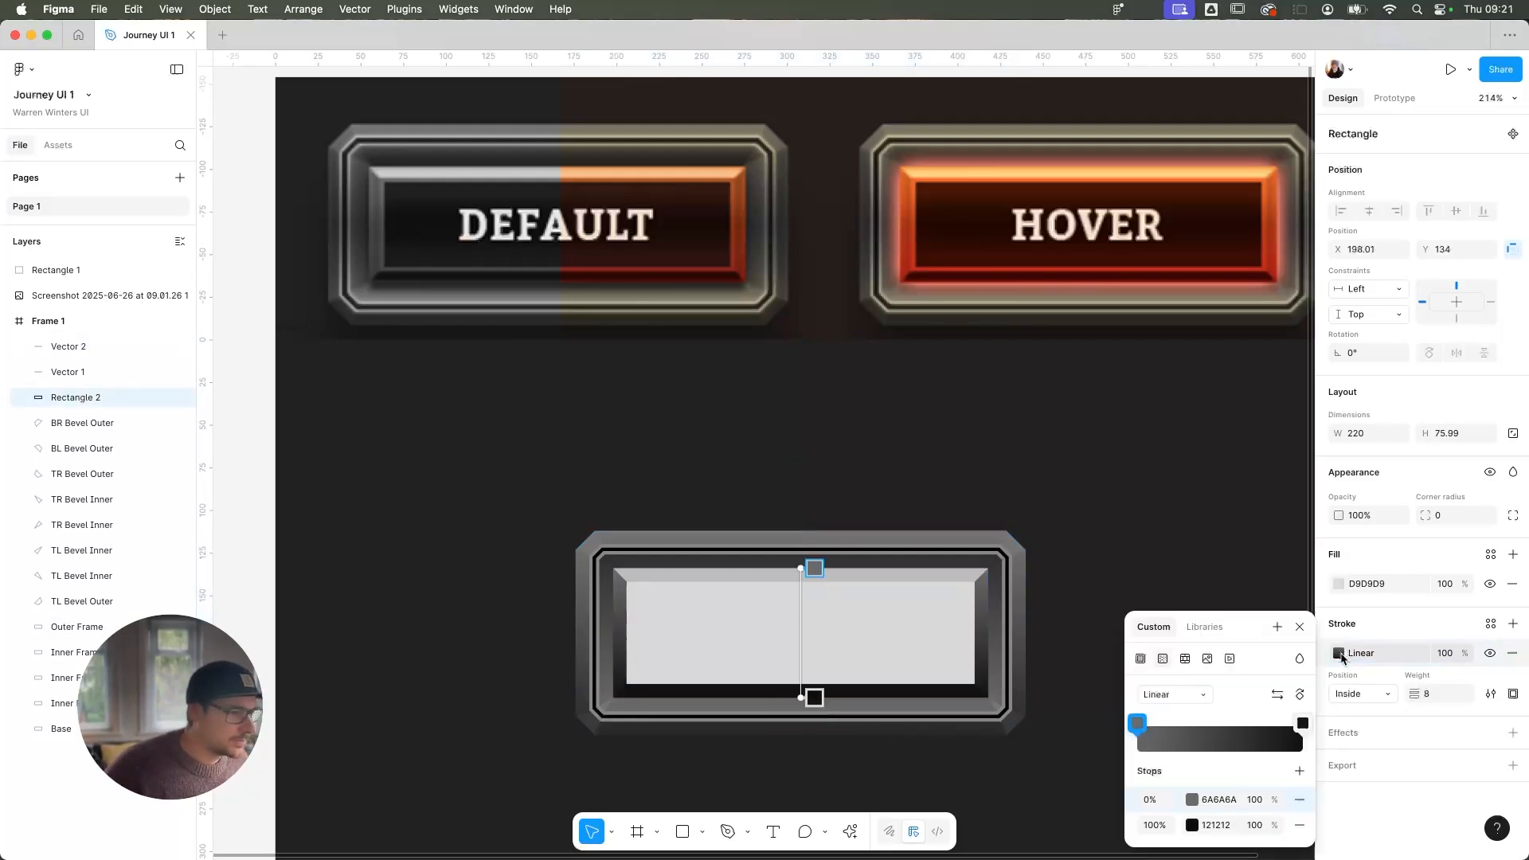
{"action": "left_click", "coordinate": [1303, 723]}
{"action": "left_click", "coordinate": [955, 702]}
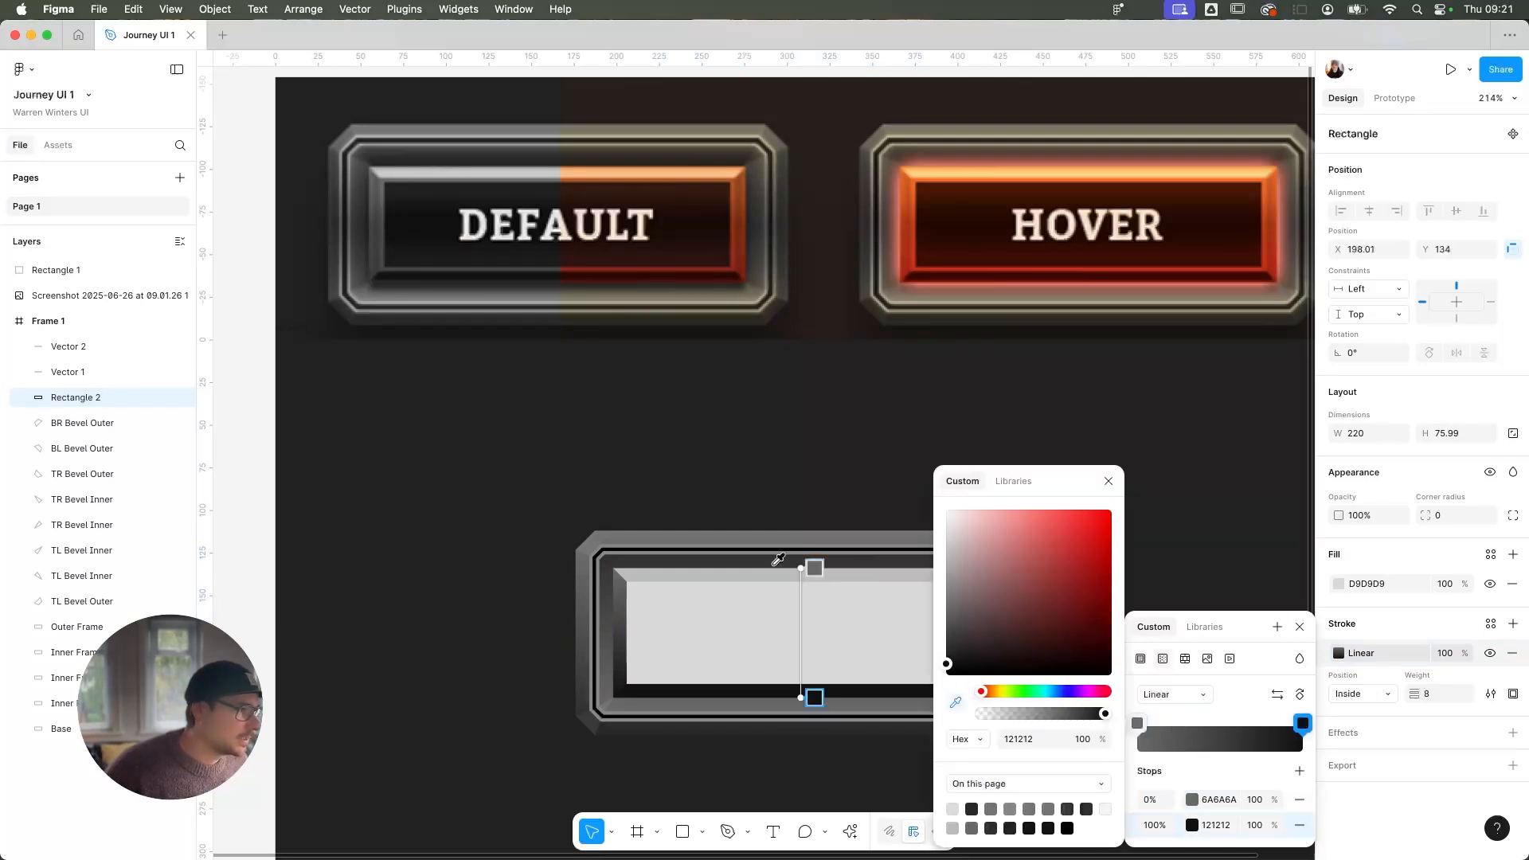
{"action": "left_click", "coordinate": [381, 263]}
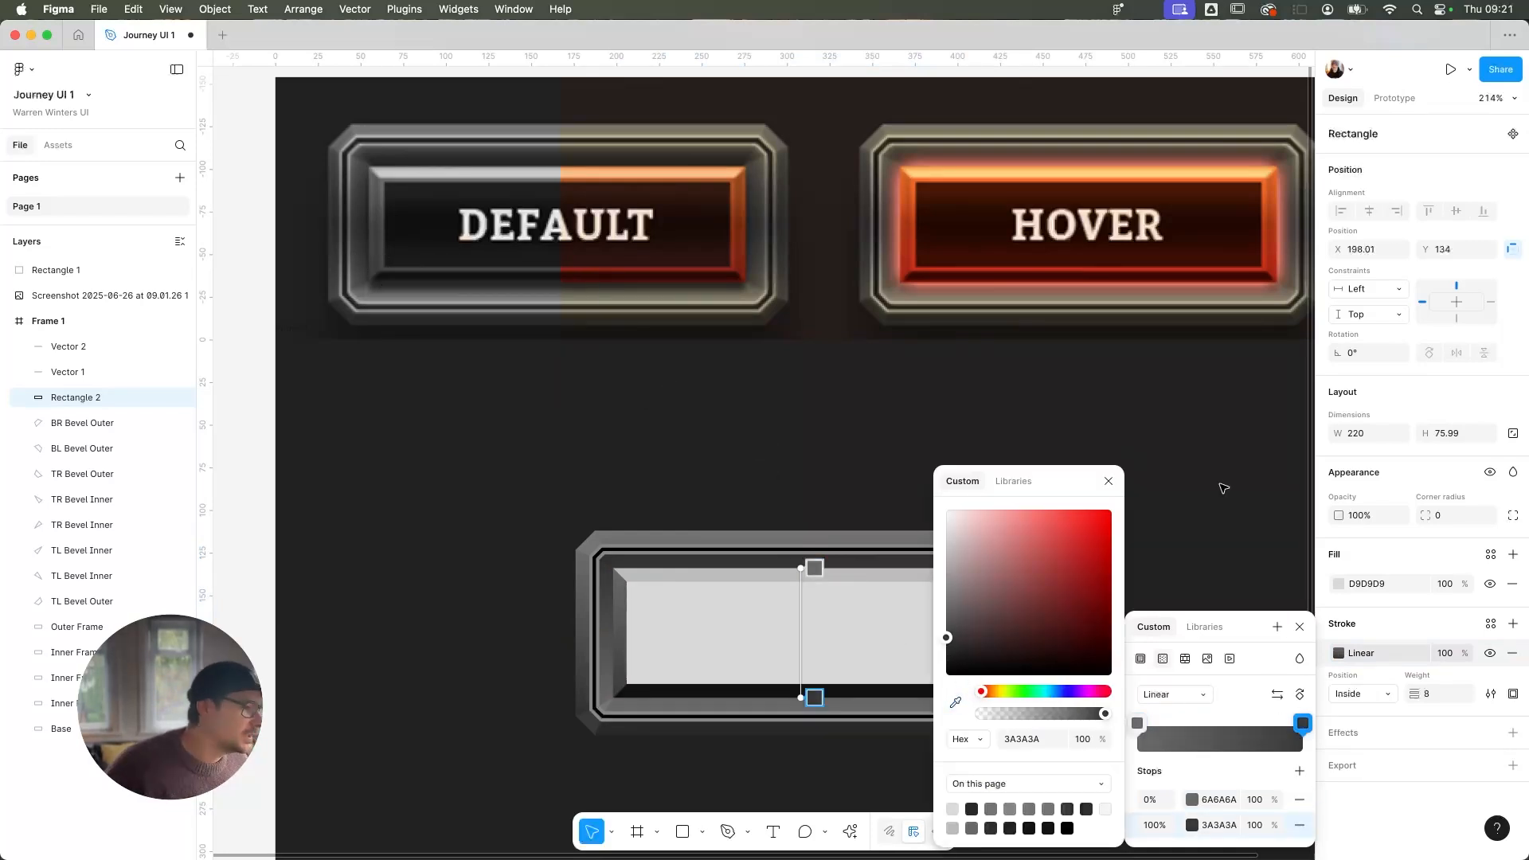
{"action": "left_click", "coordinate": [1108, 482]}
{"action": "key", "text": "Escape"}
Identify which vector layer is the lower bevel and rename Vector 2 as B Bevel
{"action": "scroll", "coordinate": [1116, 500], "scroll_direction": "down", "scroll_amount": 5}
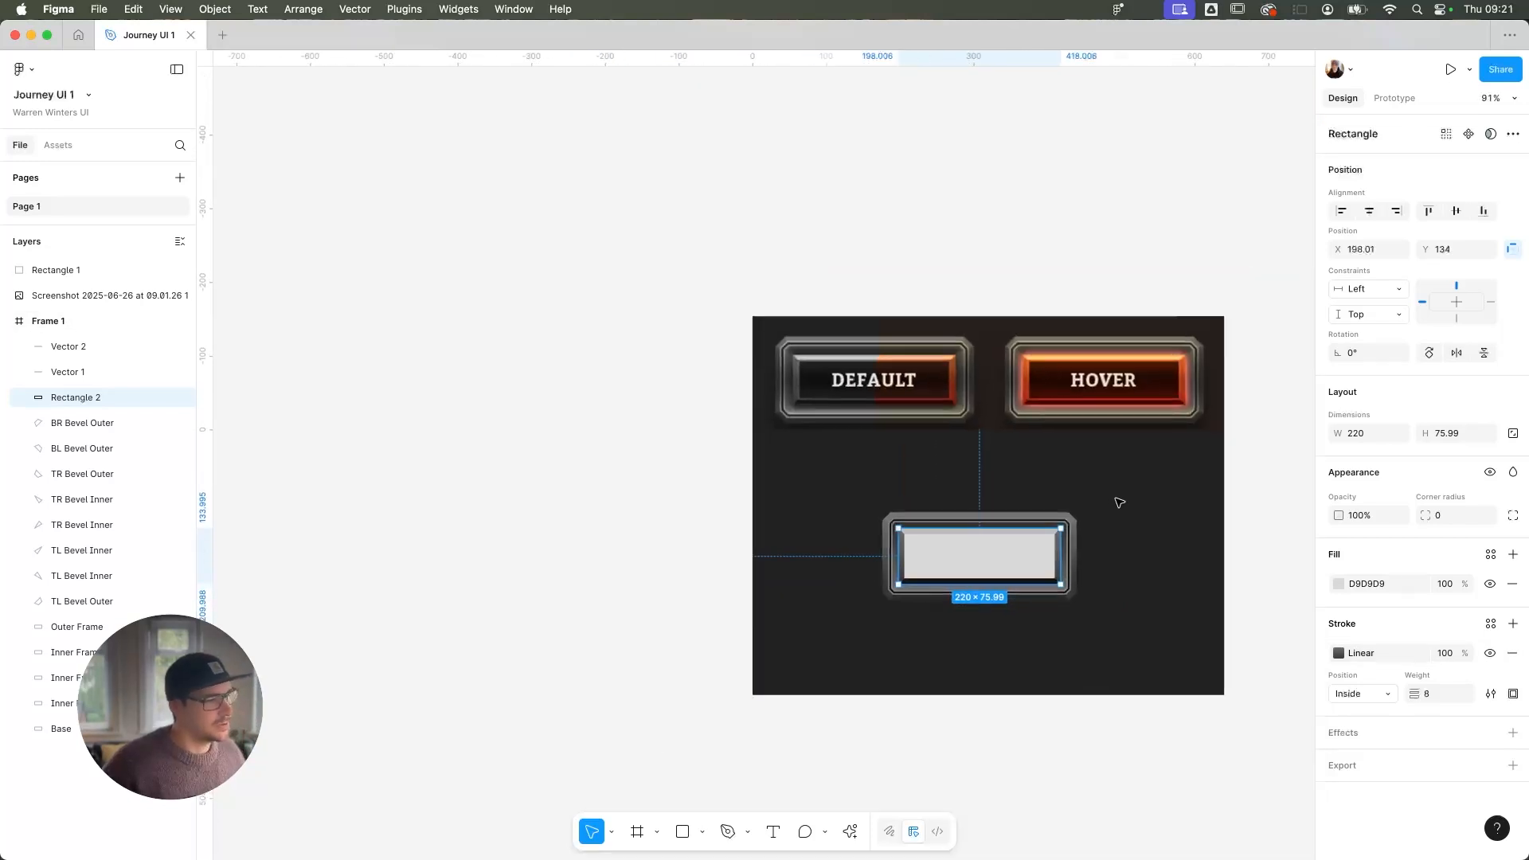
{"action": "scroll", "coordinate": [1107, 504], "scroll_direction": "up", "scroll_amount": 4}
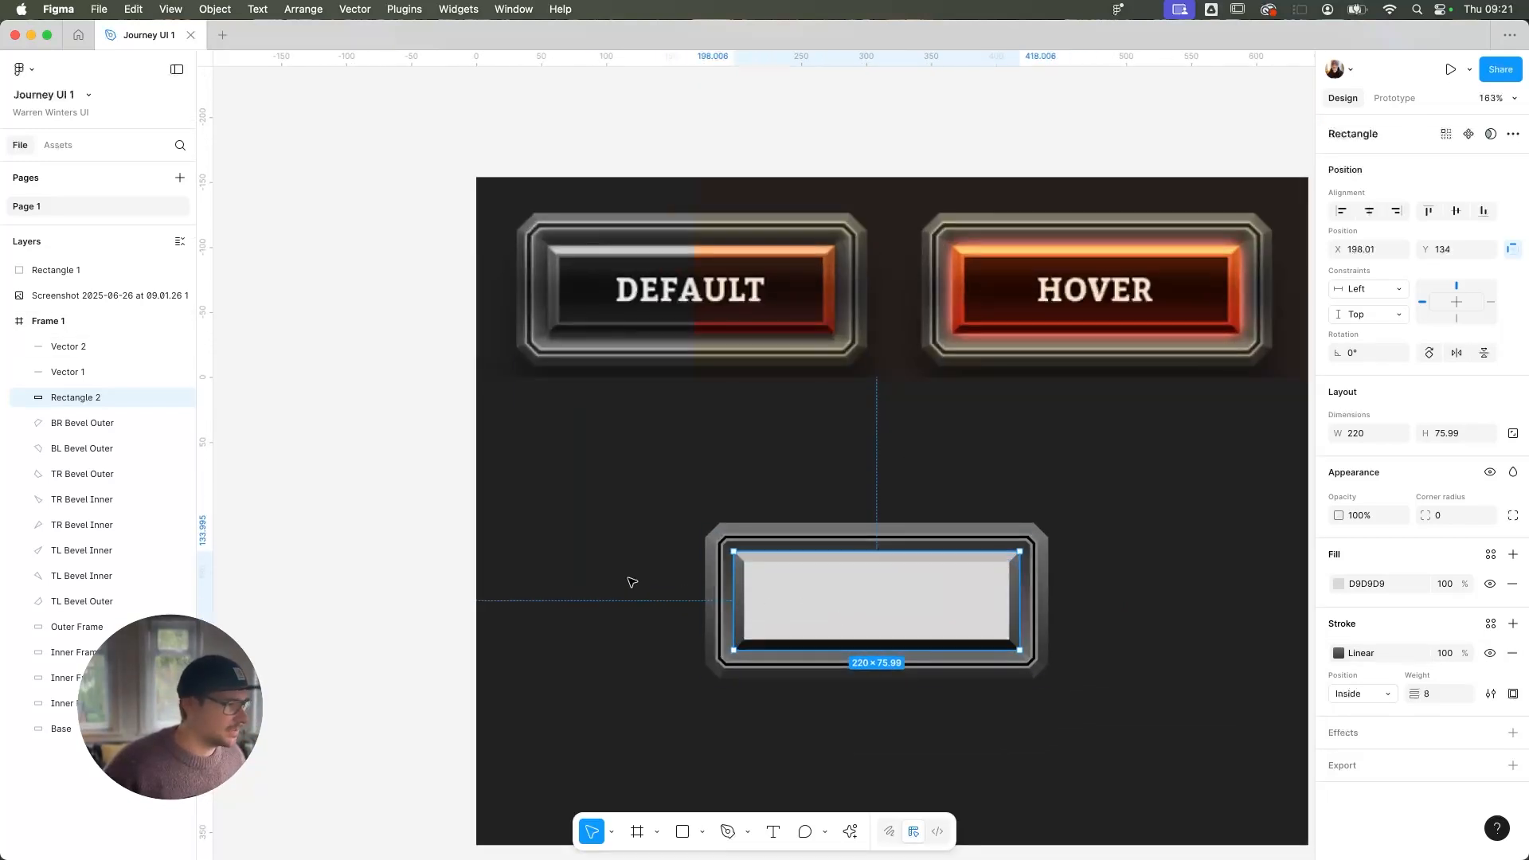
{"action": "left_click", "coordinate": [73, 347]}
{"action": "left_click", "coordinate": [77, 372]}
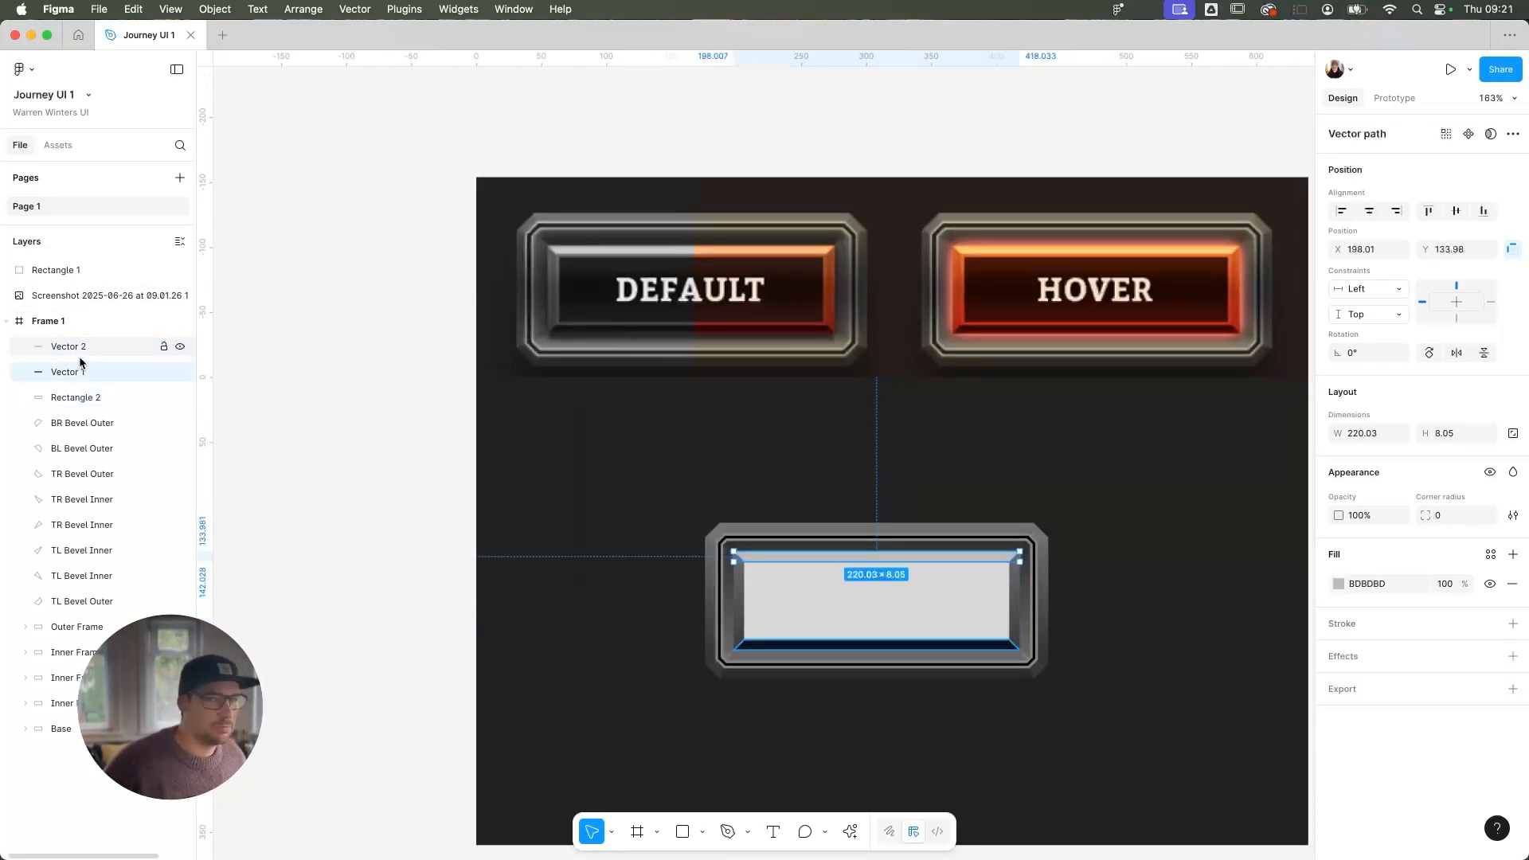
{"action": "left_click", "coordinate": [82, 351]}
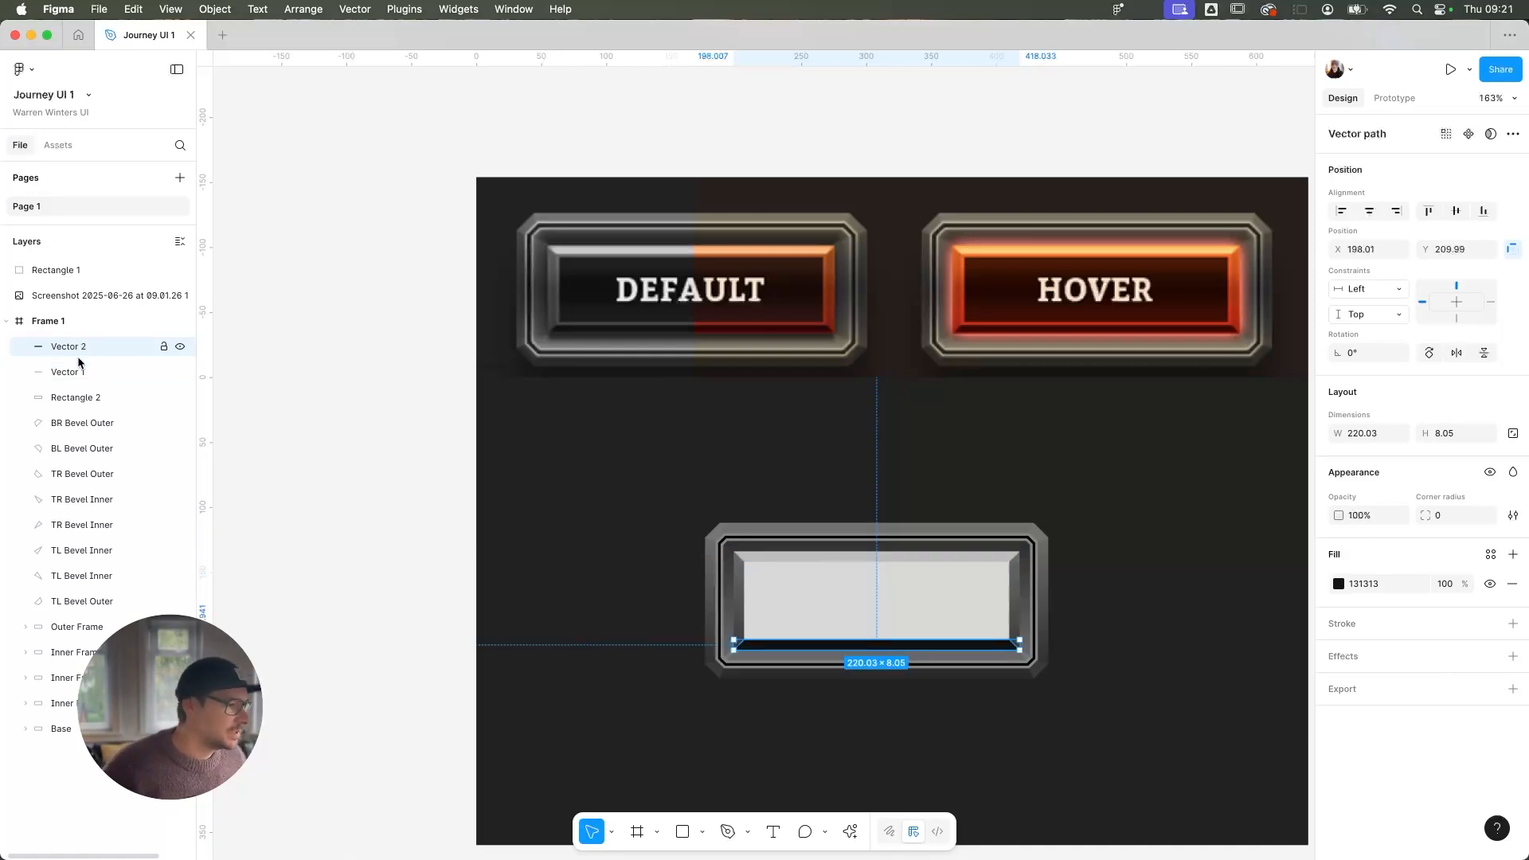
{"action": "left_click", "coordinate": [80, 368]}
{"action": "left_click", "coordinate": [82, 349]}
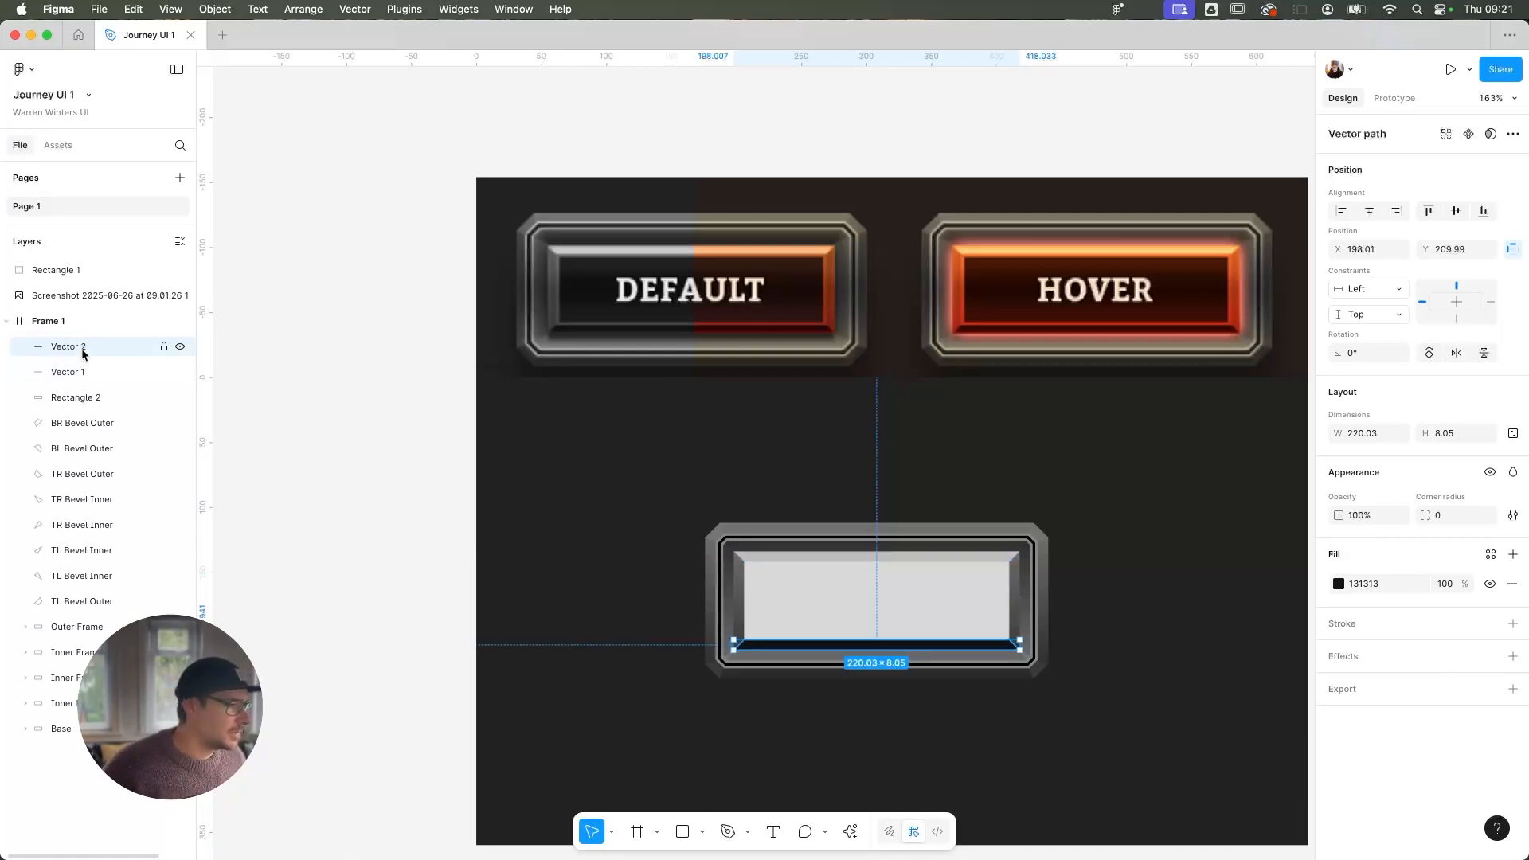
{"action": "double_click", "coordinate": [83, 351]}
{"action": "type", "text": "Bevel"}
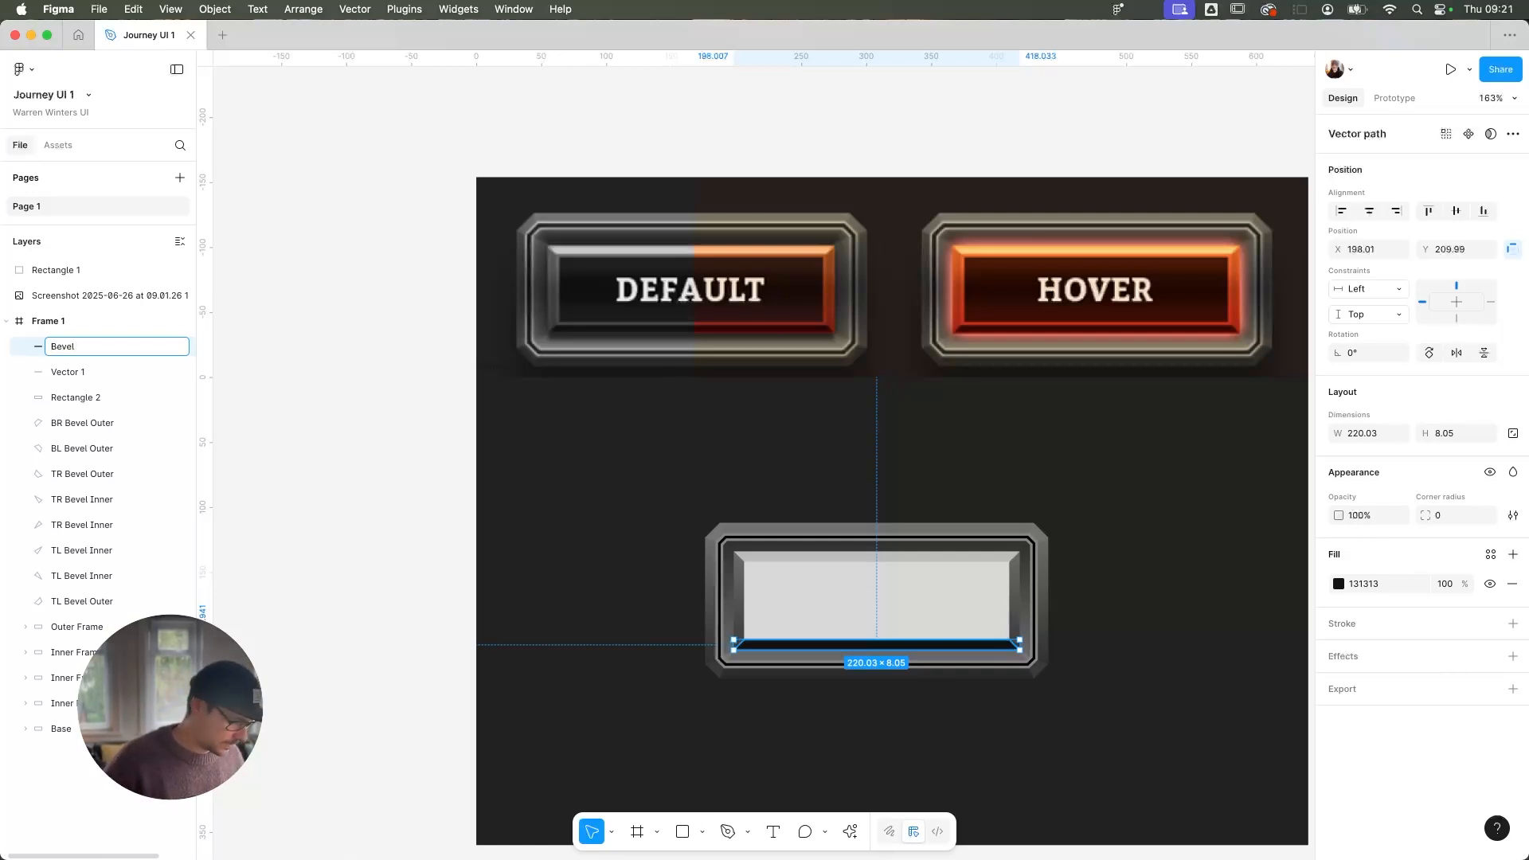
{"action": "key", "text": "Return"}
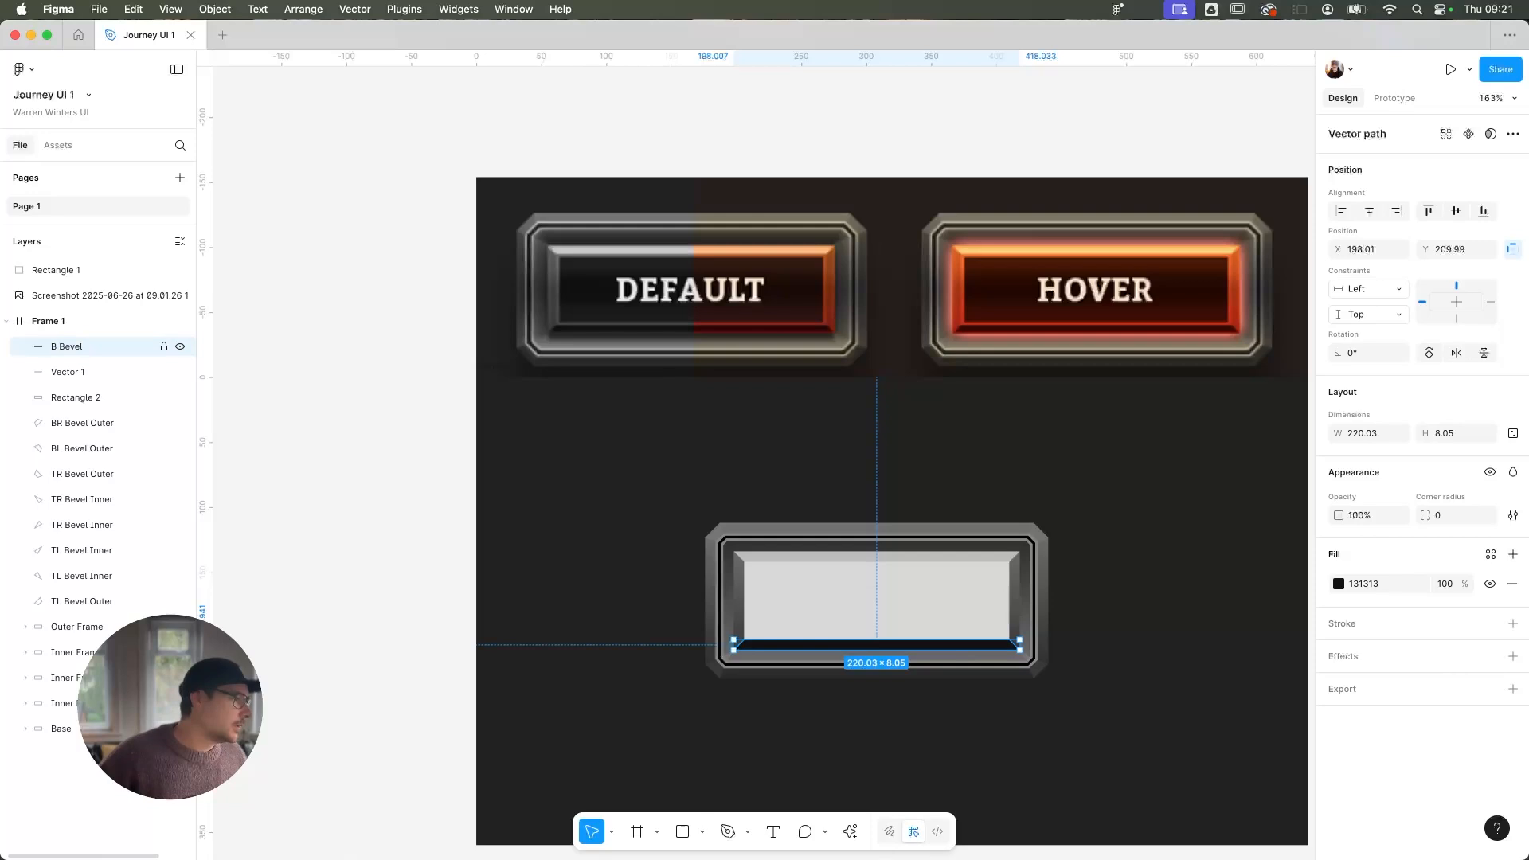
Rename the upper bevel layer Vector 1 as T Bevel
{"action": "left_click", "coordinate": [77, 372]}
{"action": "double_click", "coordinate": [78, 372]}
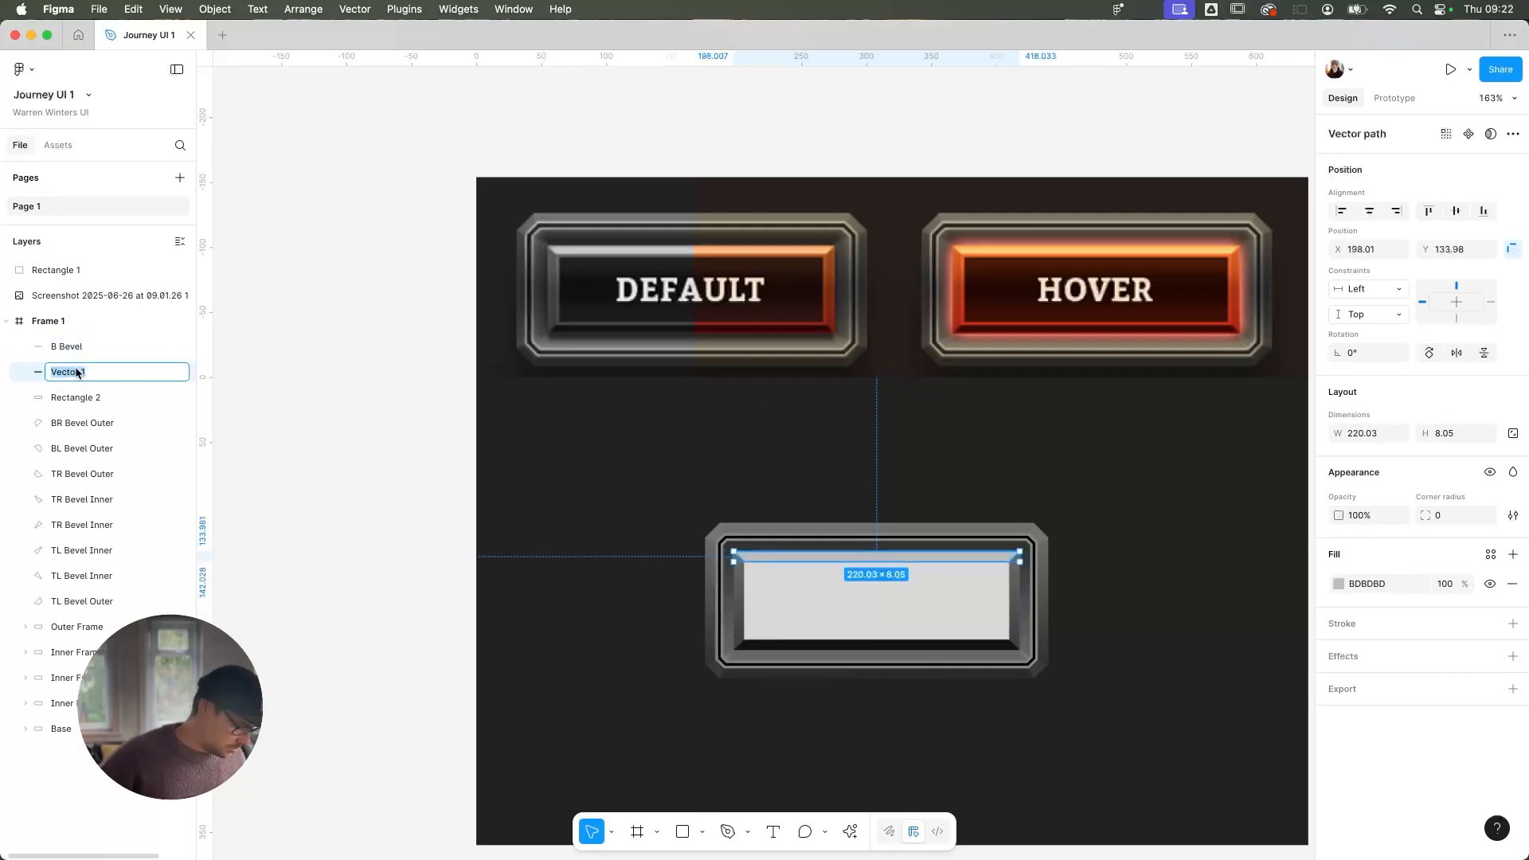
{"action": "key", "text": "Left"}
{"action": "type", "text": "T"}
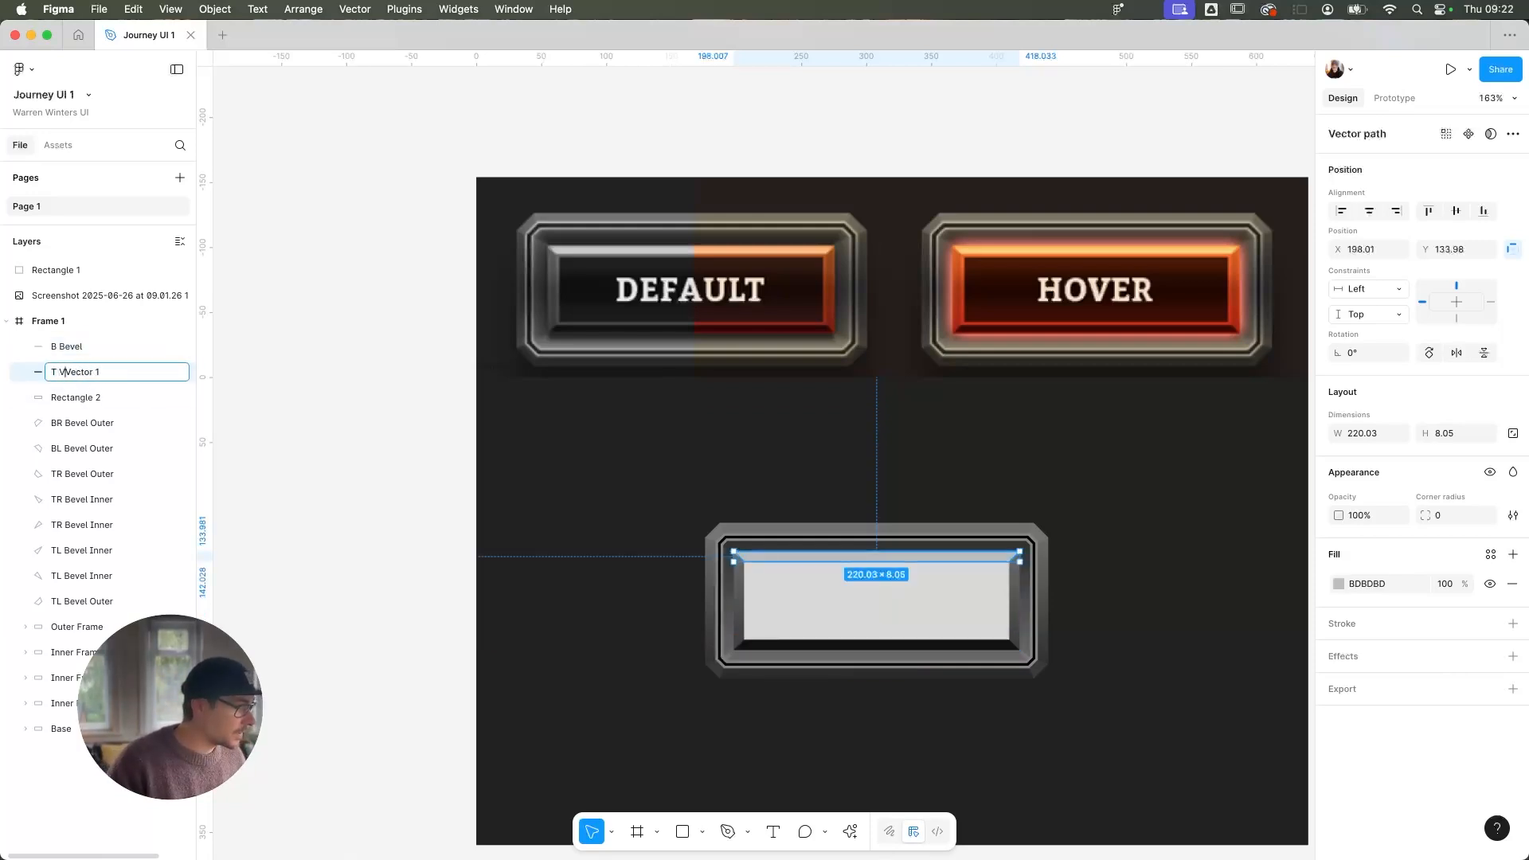
{"action": "type", "text": " Bevel"}
{"action": "key", "text": "shift+super+Right"}
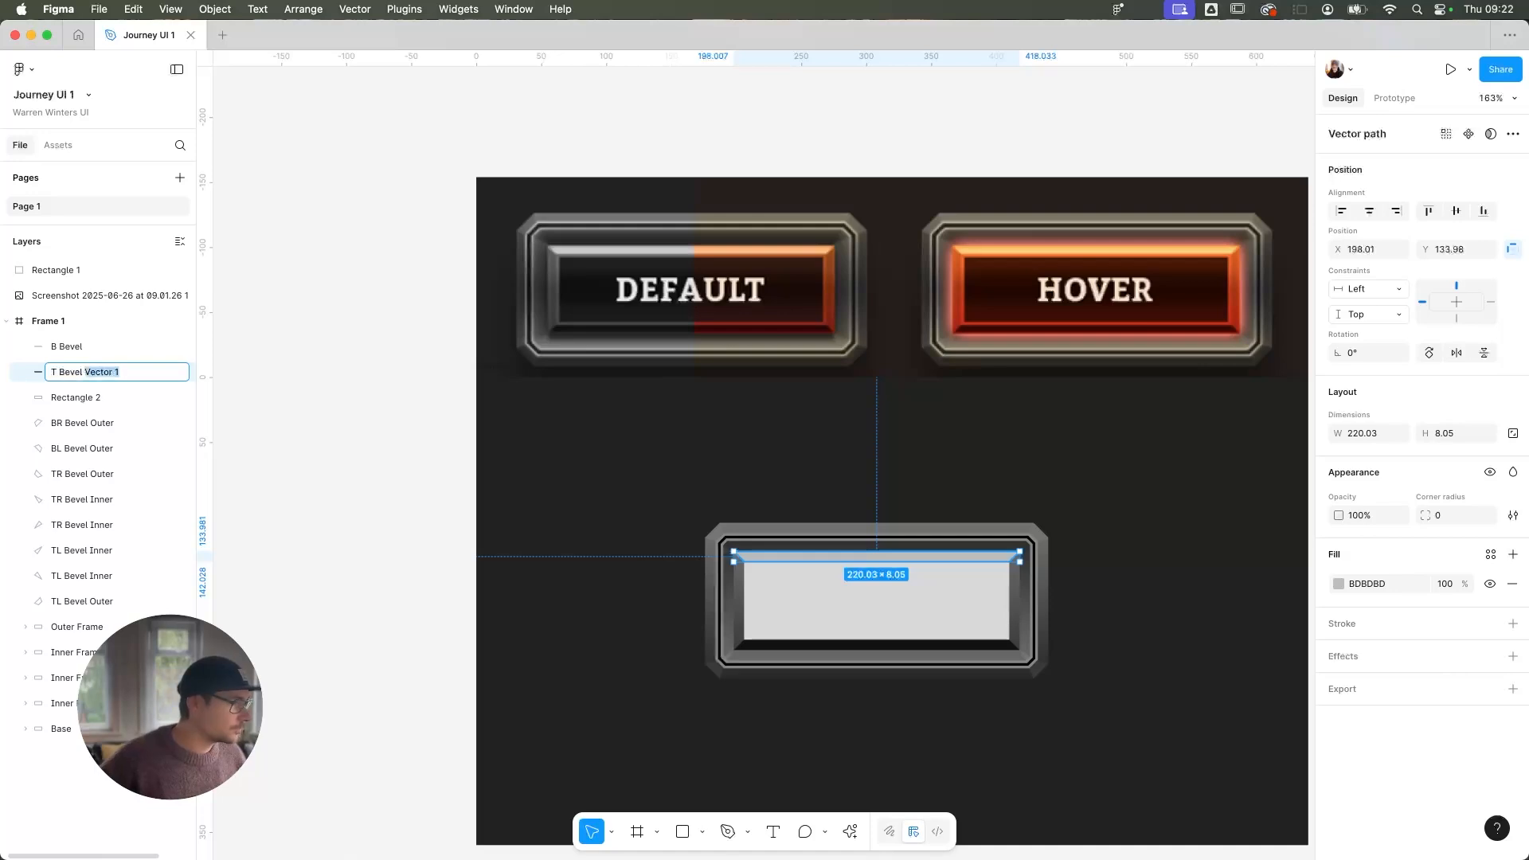
{"action": "key", "text": "BackSpace"}
{"action": "key", "text": "Return"}
Rename the Rectangle 2 layer as Button Base
{"action": "left_click", "coordinate": [67, 396]}
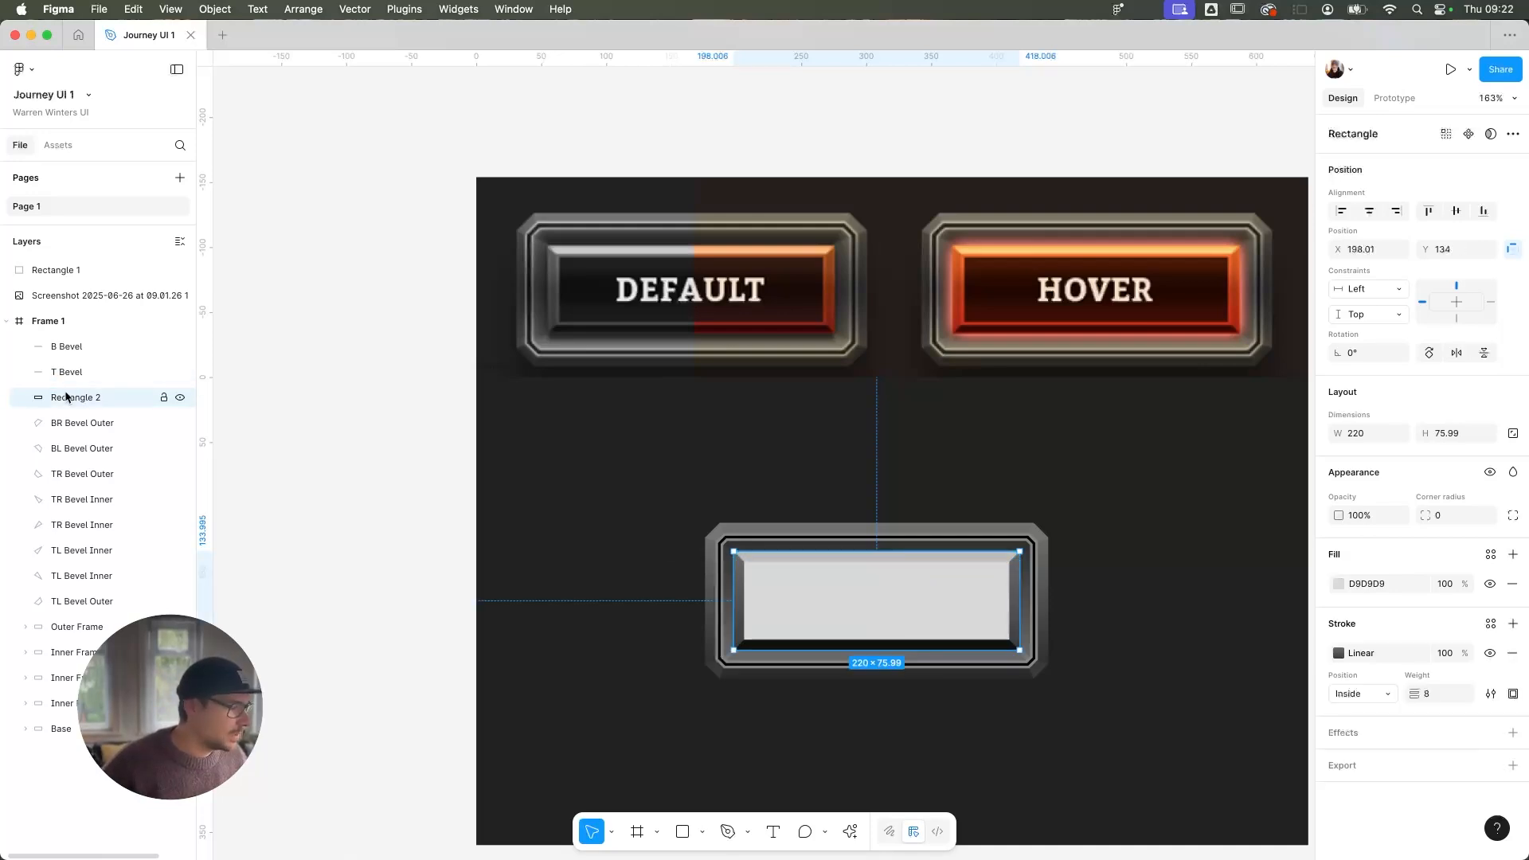
{"action": "double_click", "coordinate": [65, 398]}
{"action": "type", "text": "Button"}
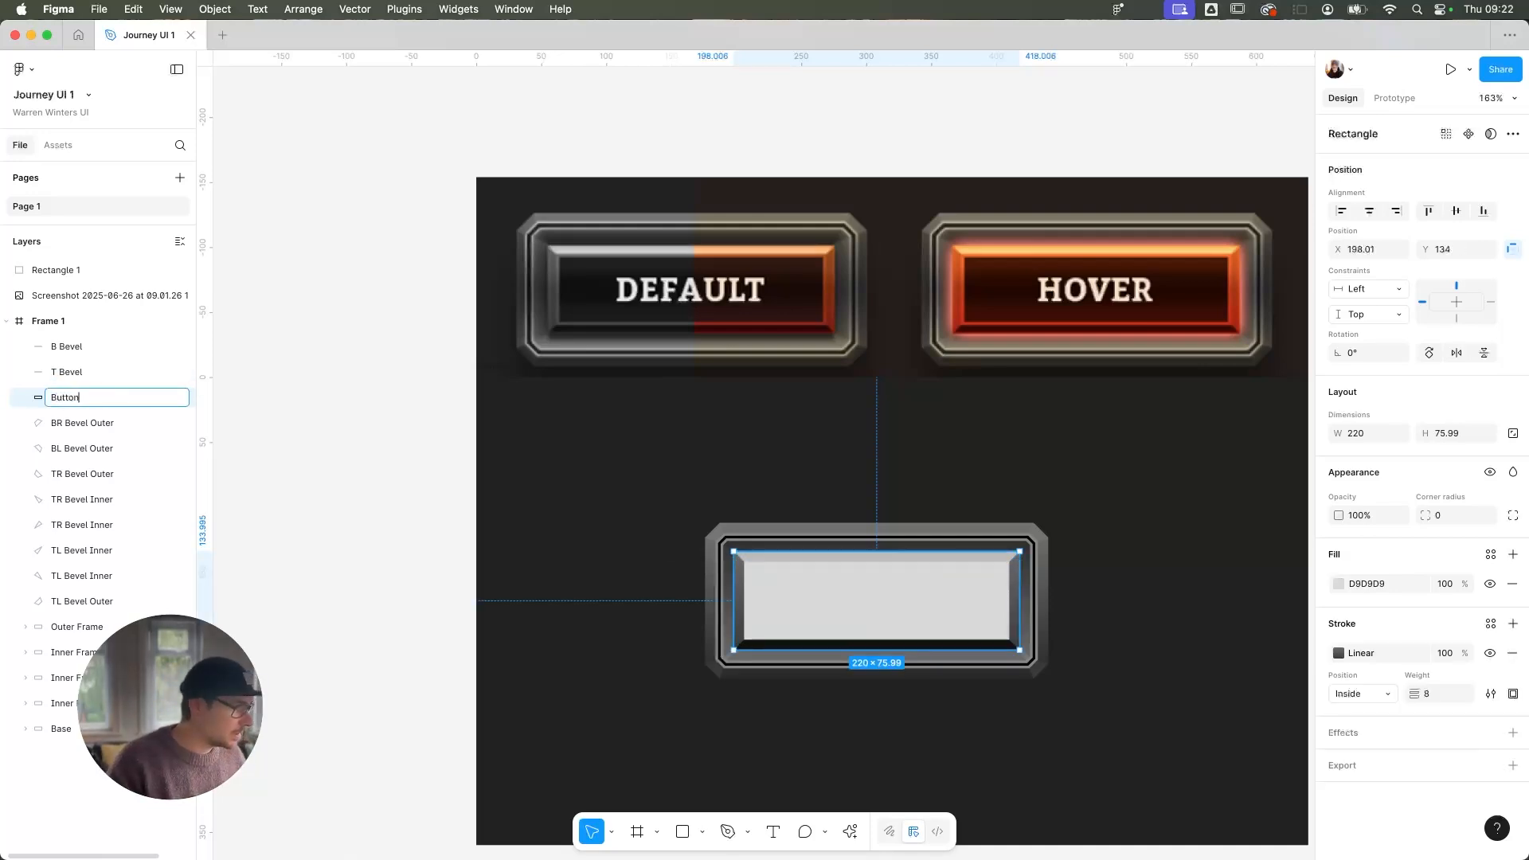
{"action": "type", "text": " Bas"}
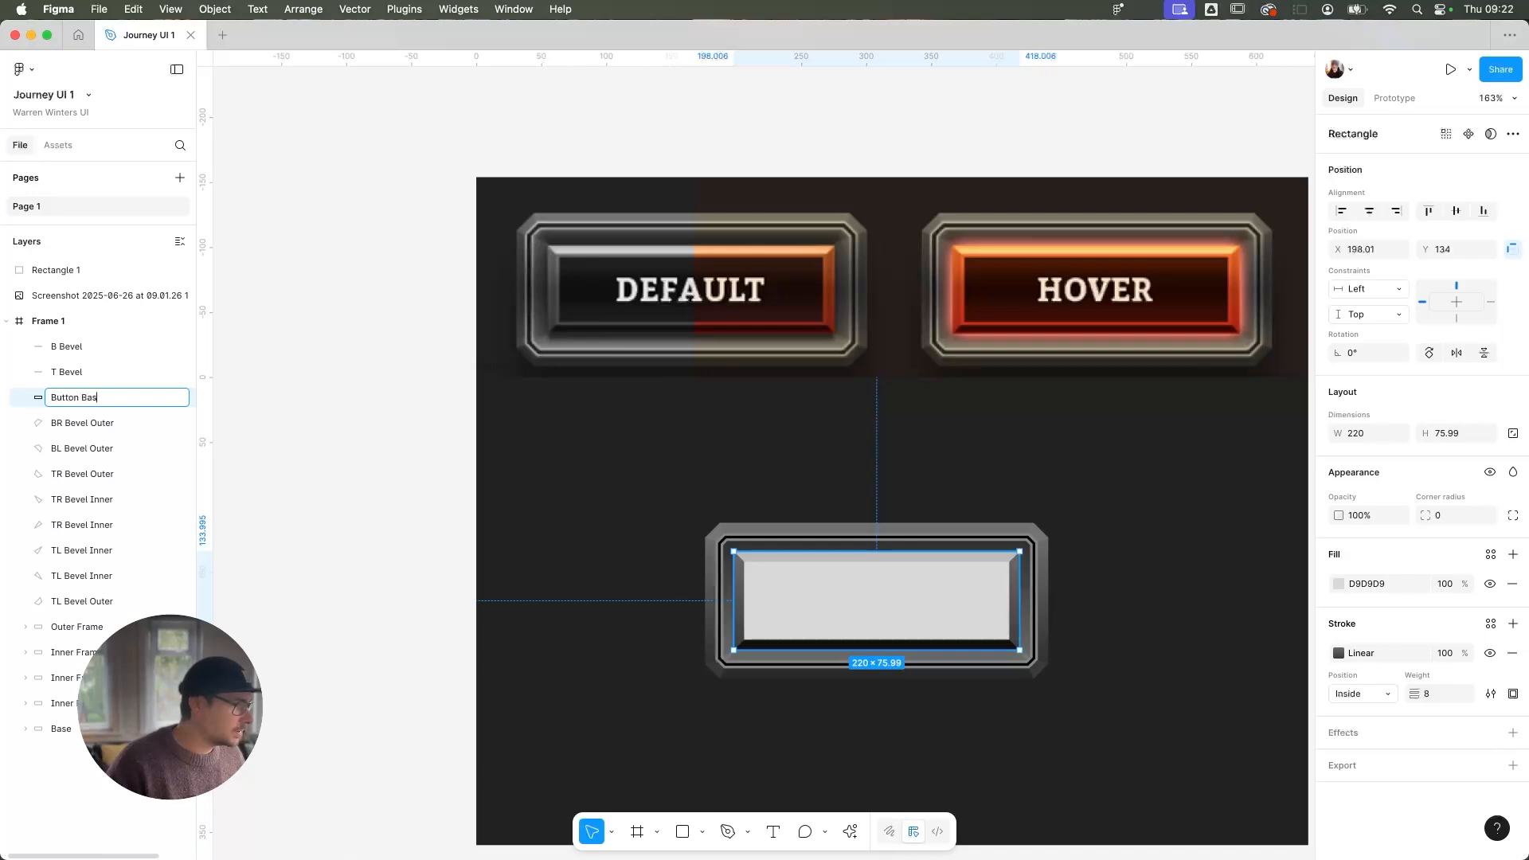
{"action": "type", "text": "e"}
{"action": "key", "text": "Return"}
Set the horizontal constraint of both B Bevel and T Bevel to Left + Right, and clear the selection
{"action": "left_click", "coordinate": [111, 348]}
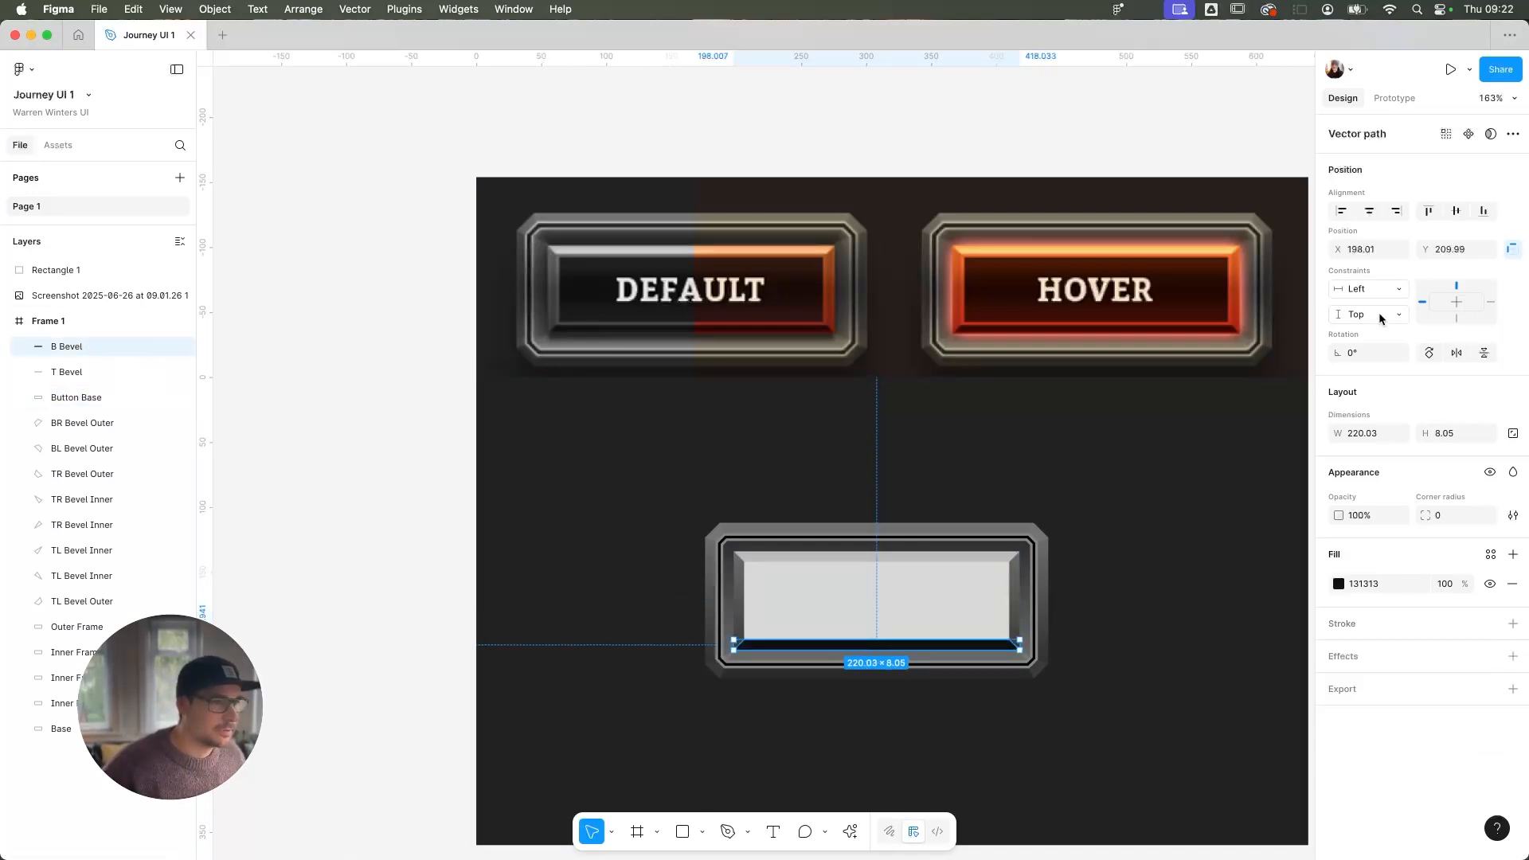
{"action": "left_click", "coordinate": [1374, 290]}
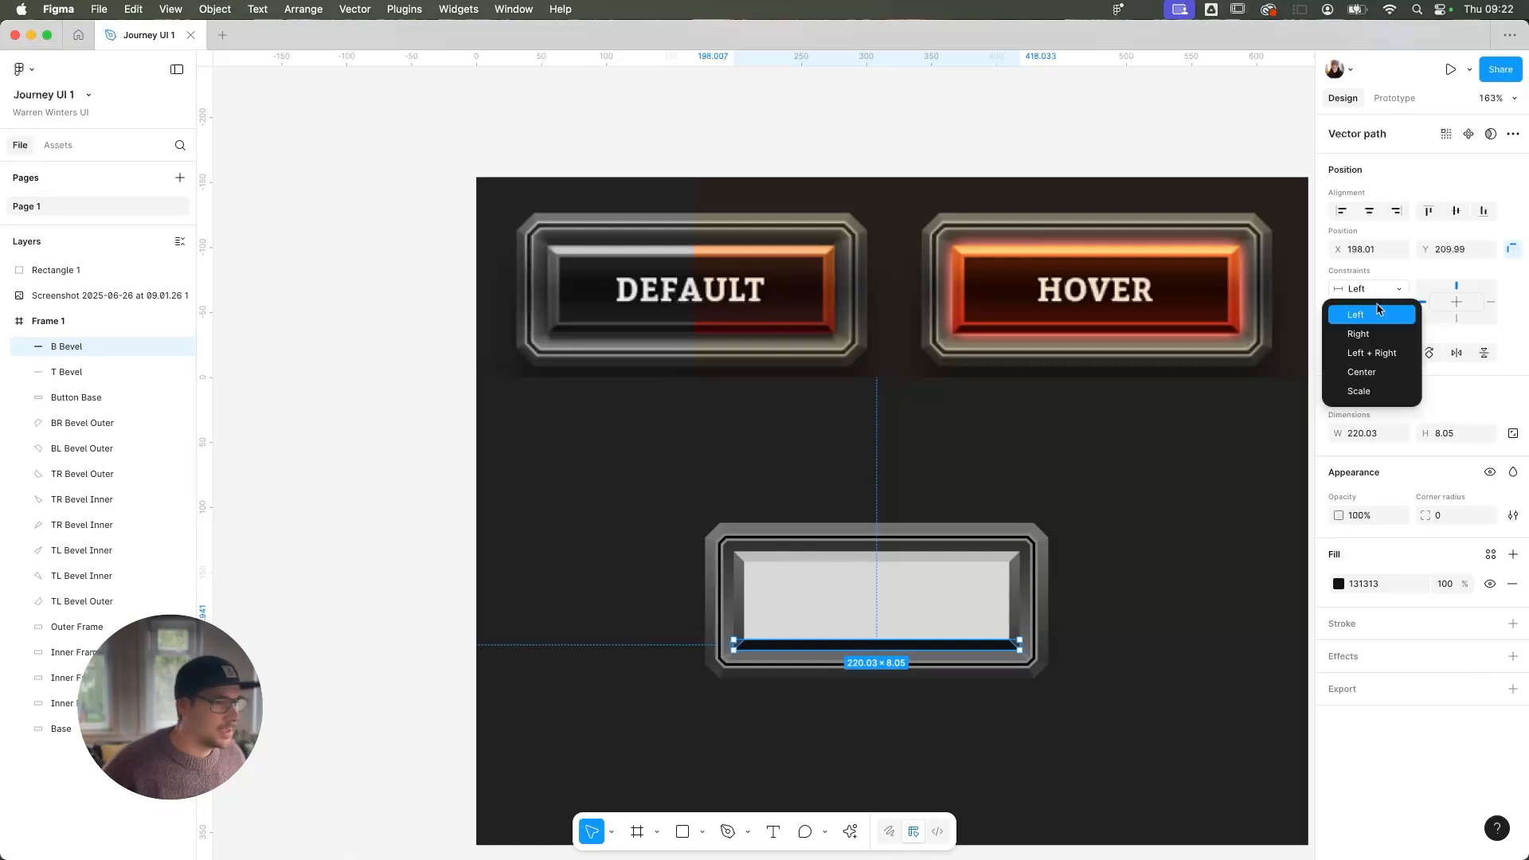
{"action": "left_click", "coordinate": [1366, 348]}
{"action": "left_click", "coordinate": [119, 372]}
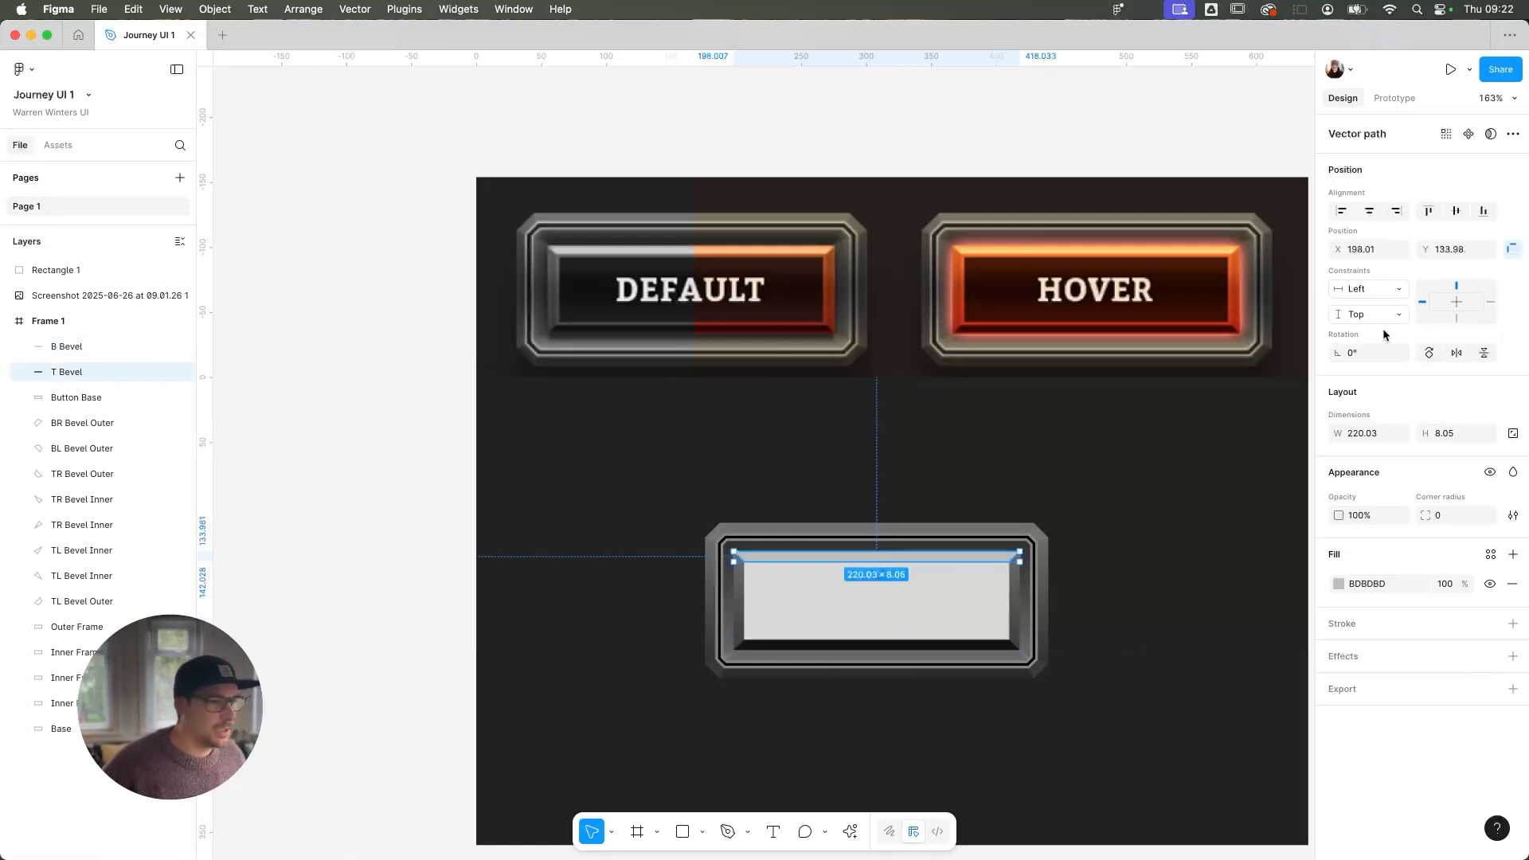
{"action": "left_click", "coordinate": [1384, 292]}
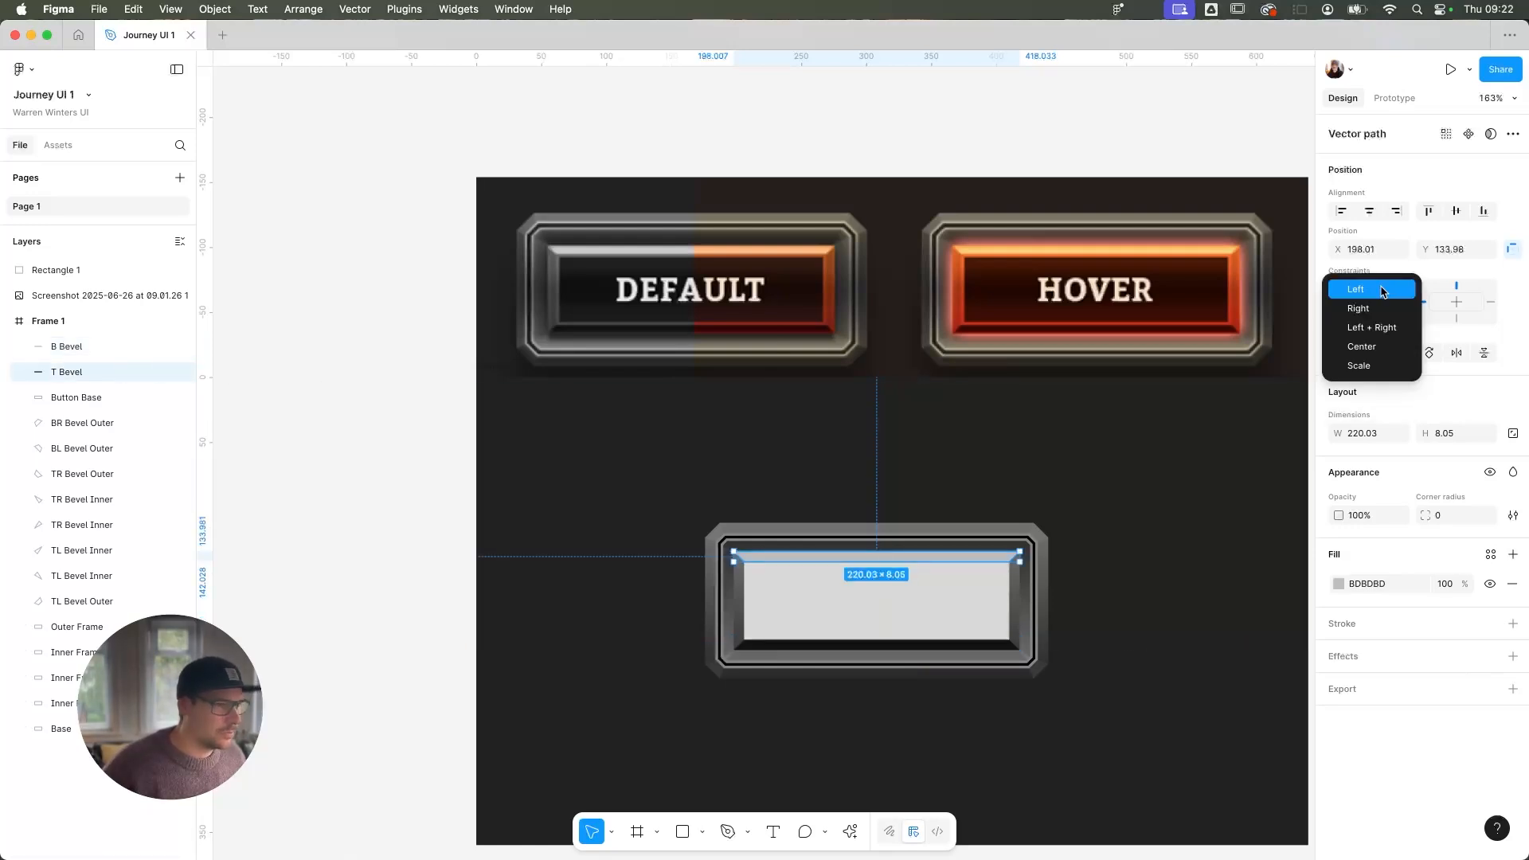
{"action": "left_click", "coordinate": [1380, 332]}
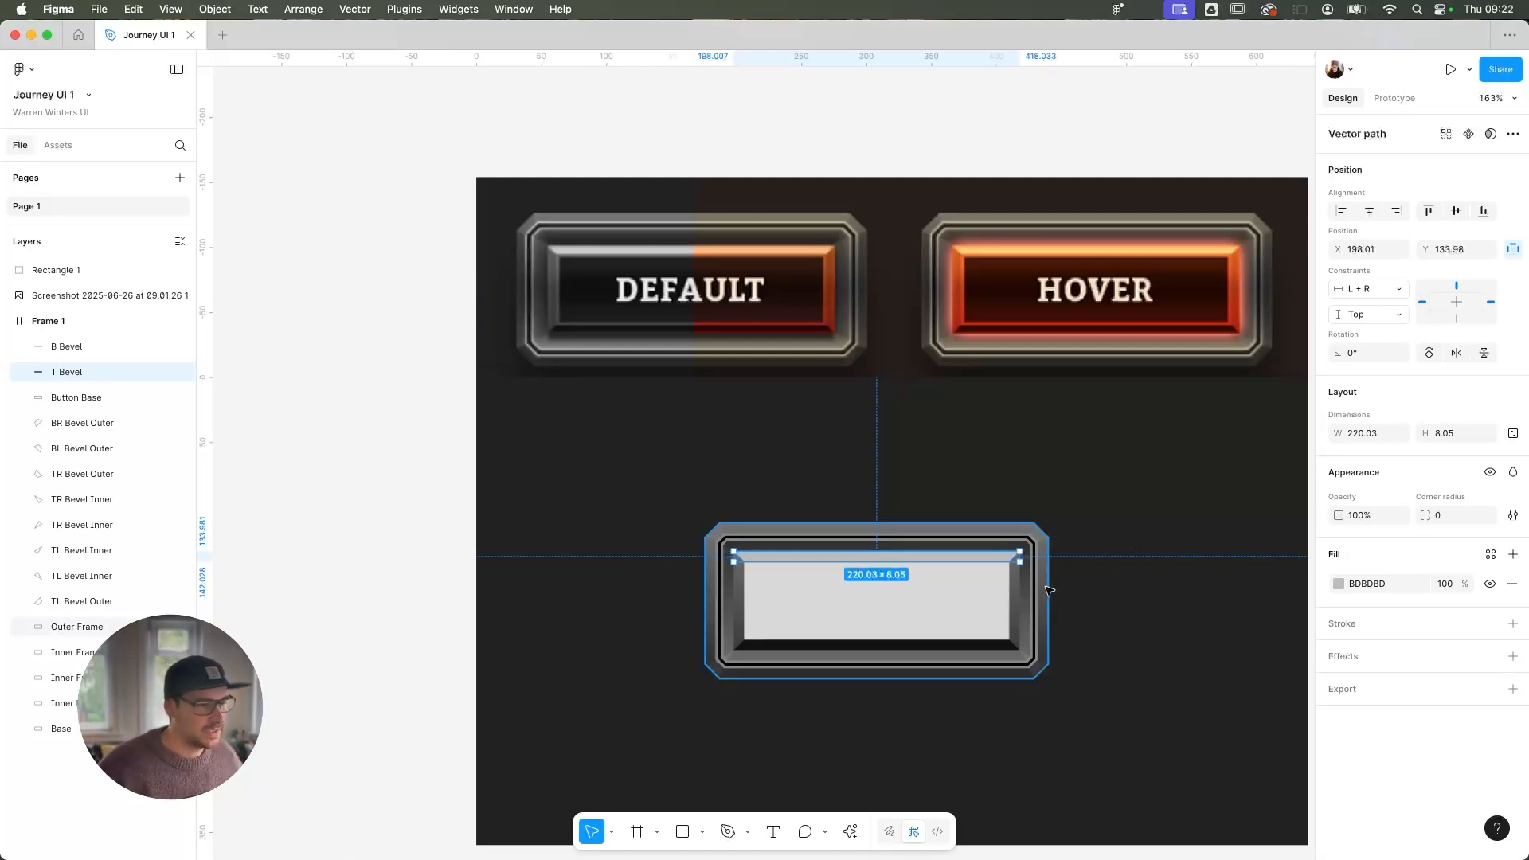
{"action": "left_click", "coordinate": [1076, 659]}
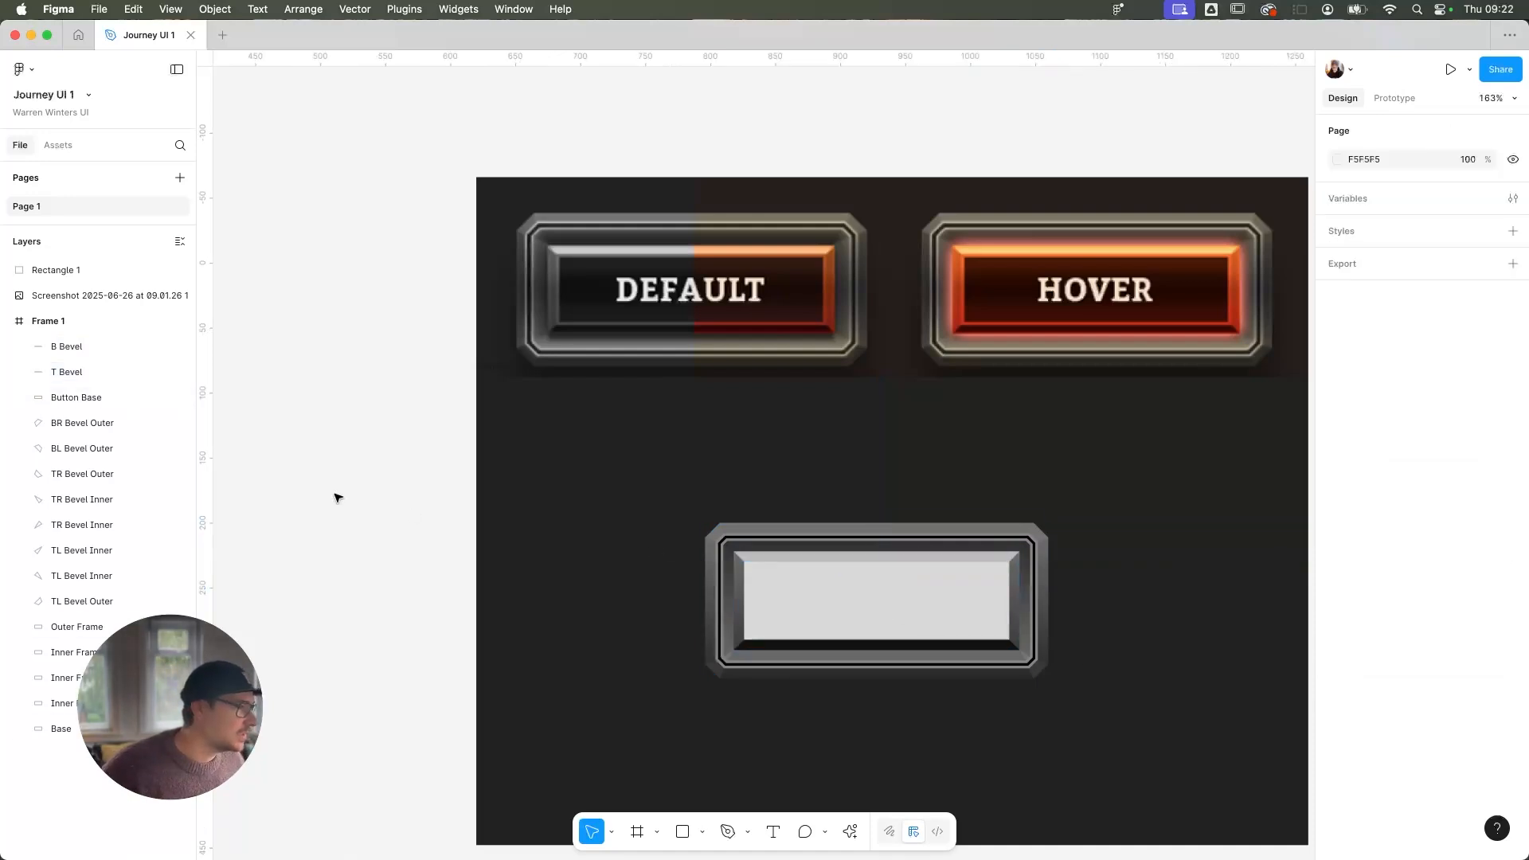
Give the Button Base a linear gradient fill and set its 0% stop to 212121, sampled from the DEFAULT button's face
{"action": "left_click", "coordinate": [97, 400]}
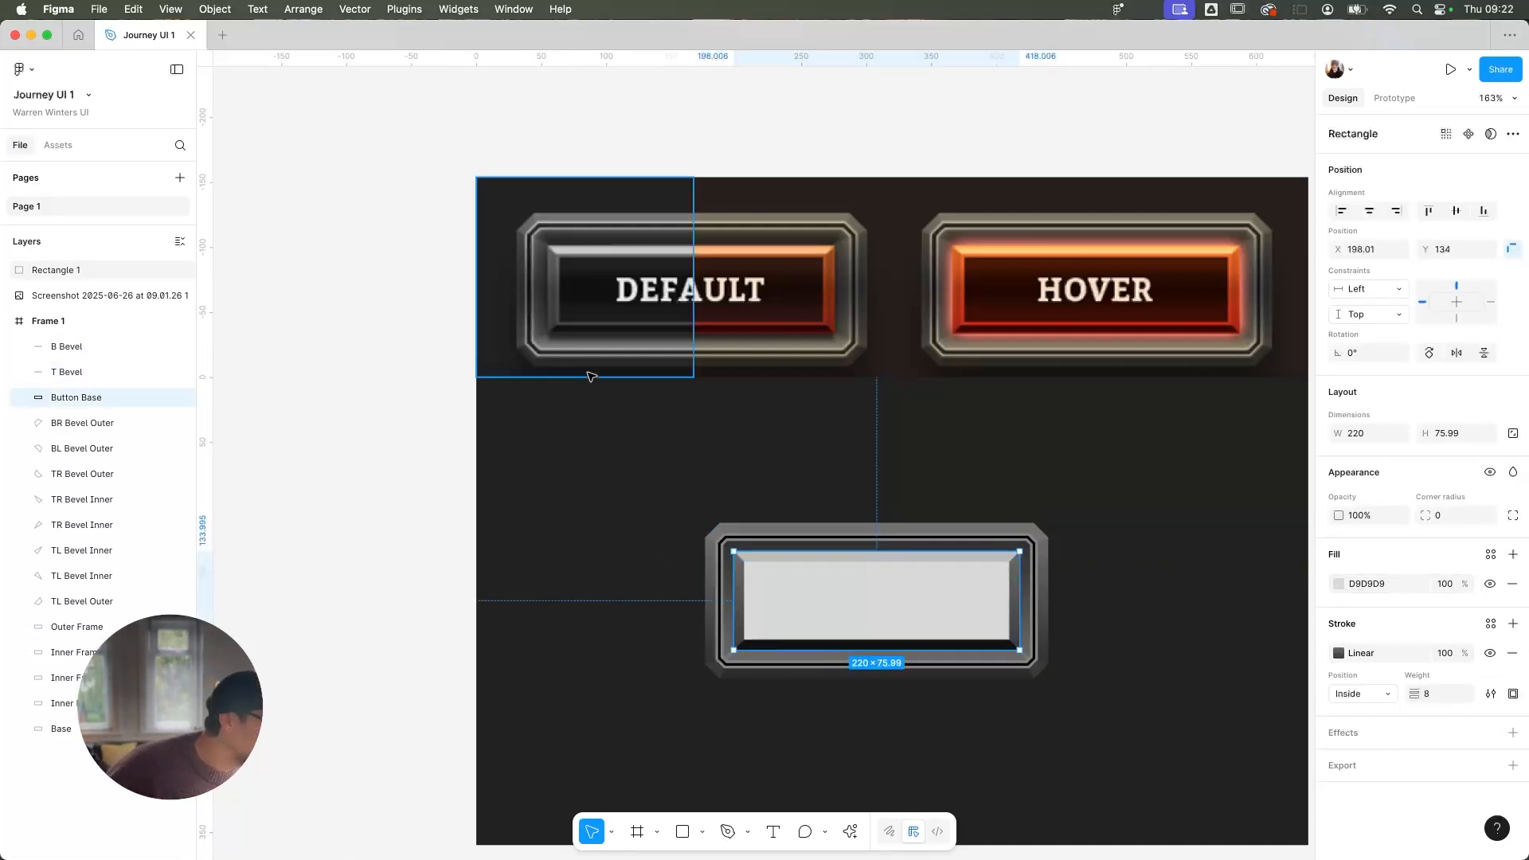
{"action": "left_click", "coordinate": [1340, 586]}
{"action": "left_click", "coordinate": [1163, 455]}
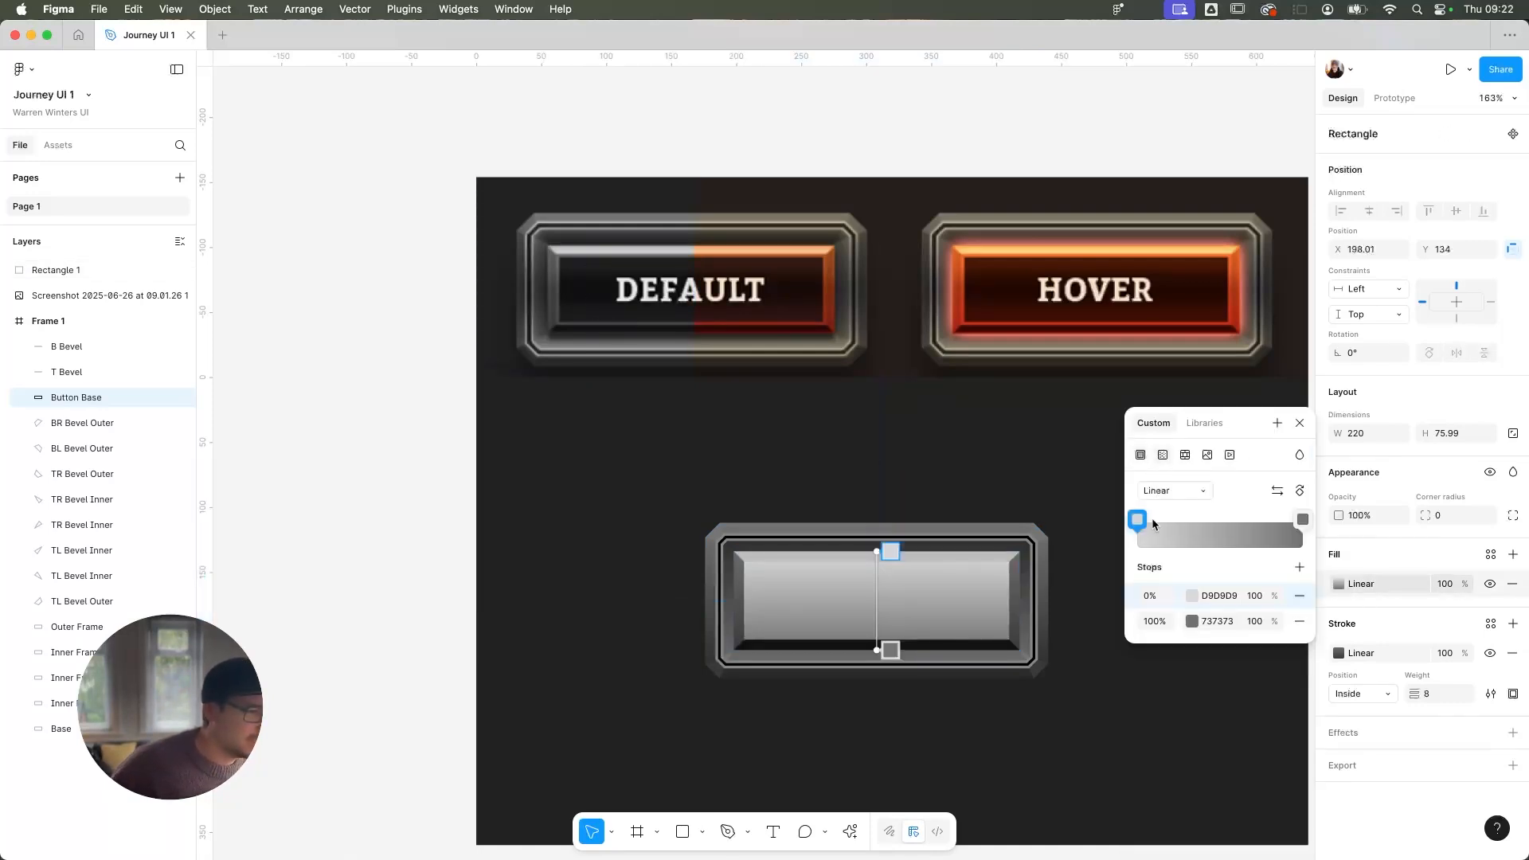
{"action": "left_click", "coordinate": [1192, 597]}
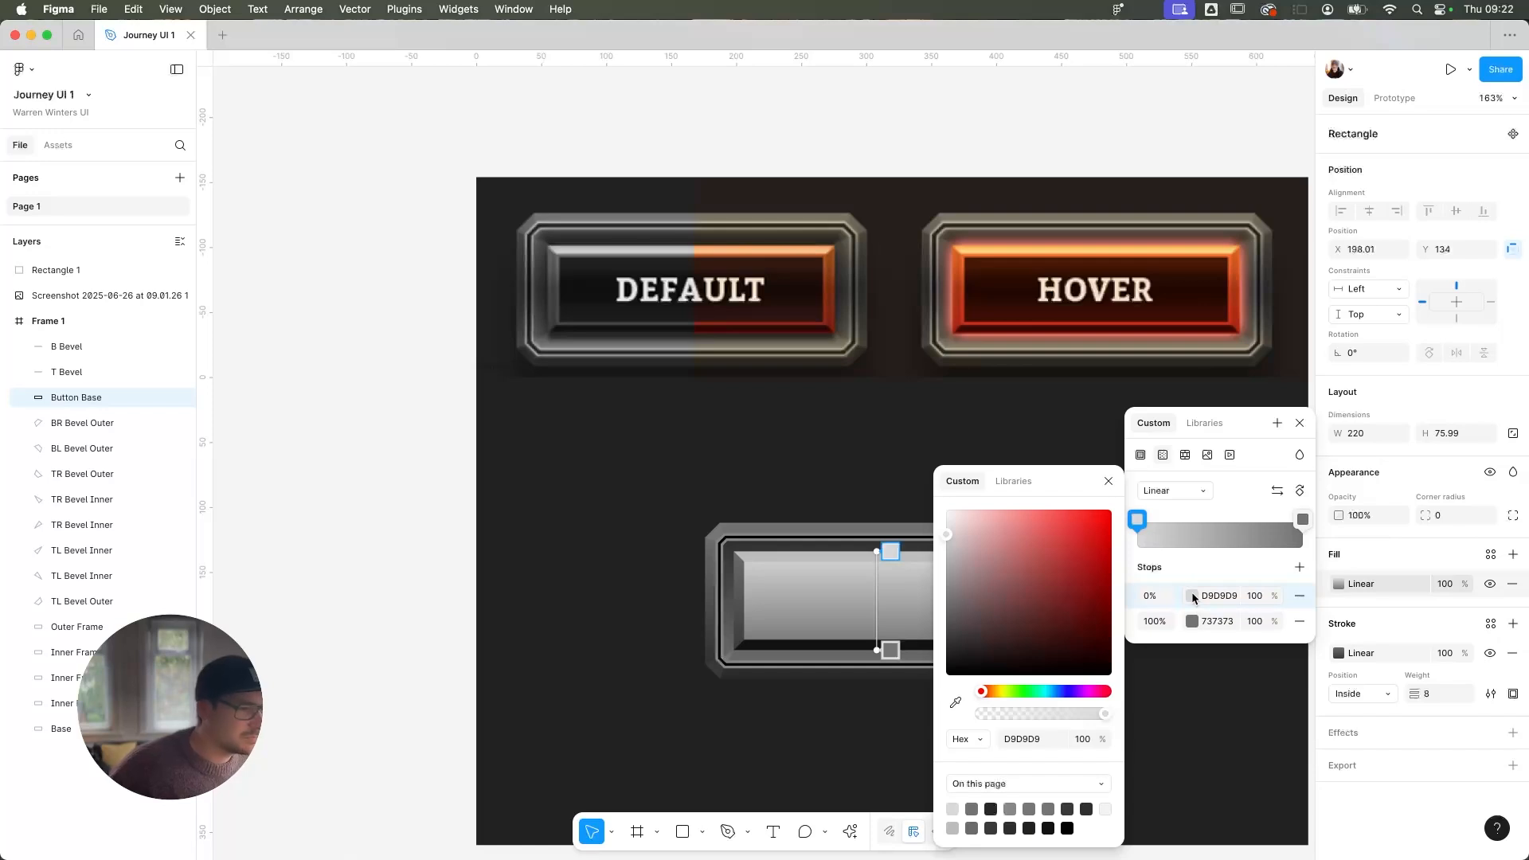
{"action": "left_click", "coordinate": [956, 702]}
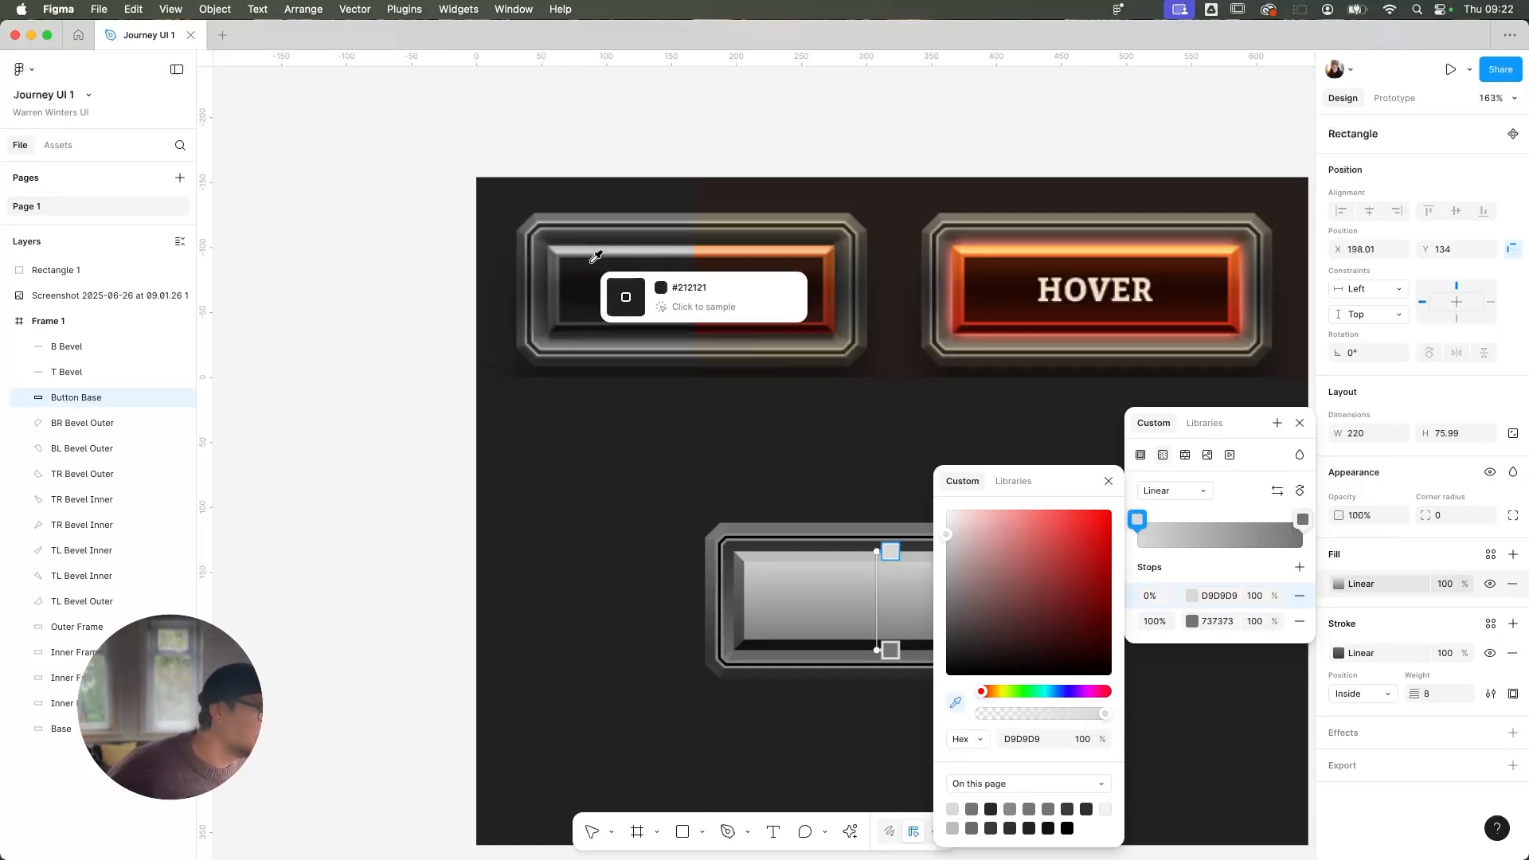
{"action": "left_click", "coordinate": [596, 257]}
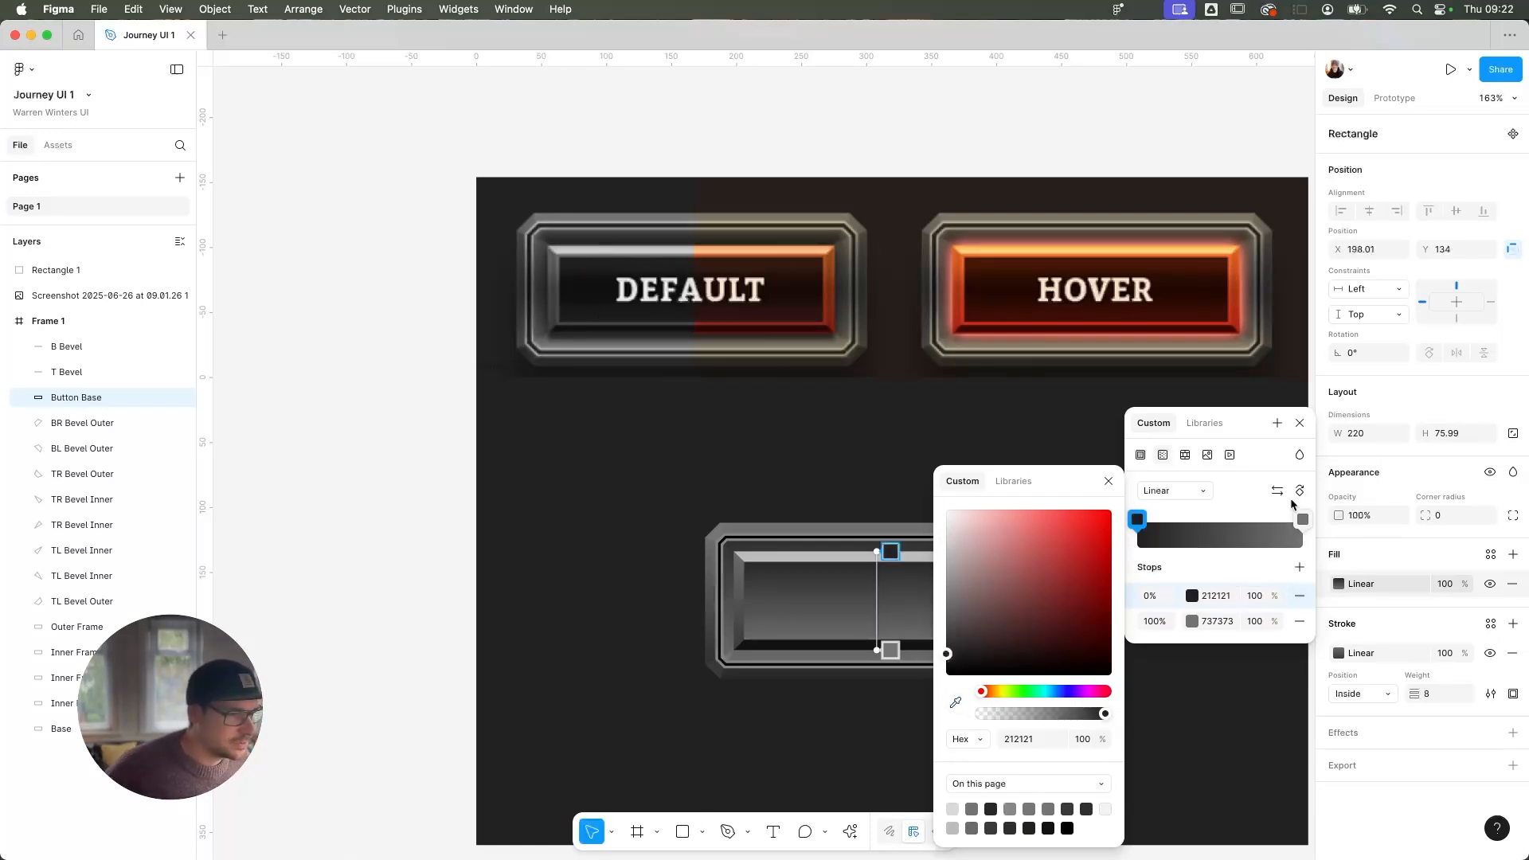
Add a middle stop to the Button Base fill gradient and copy the 0% stop's colour 212121 to the 100% stop
{"action": "left_click", "coordinate": [1300, 568]}
{"action": "left_click", "coordinate": [1192, 646]}
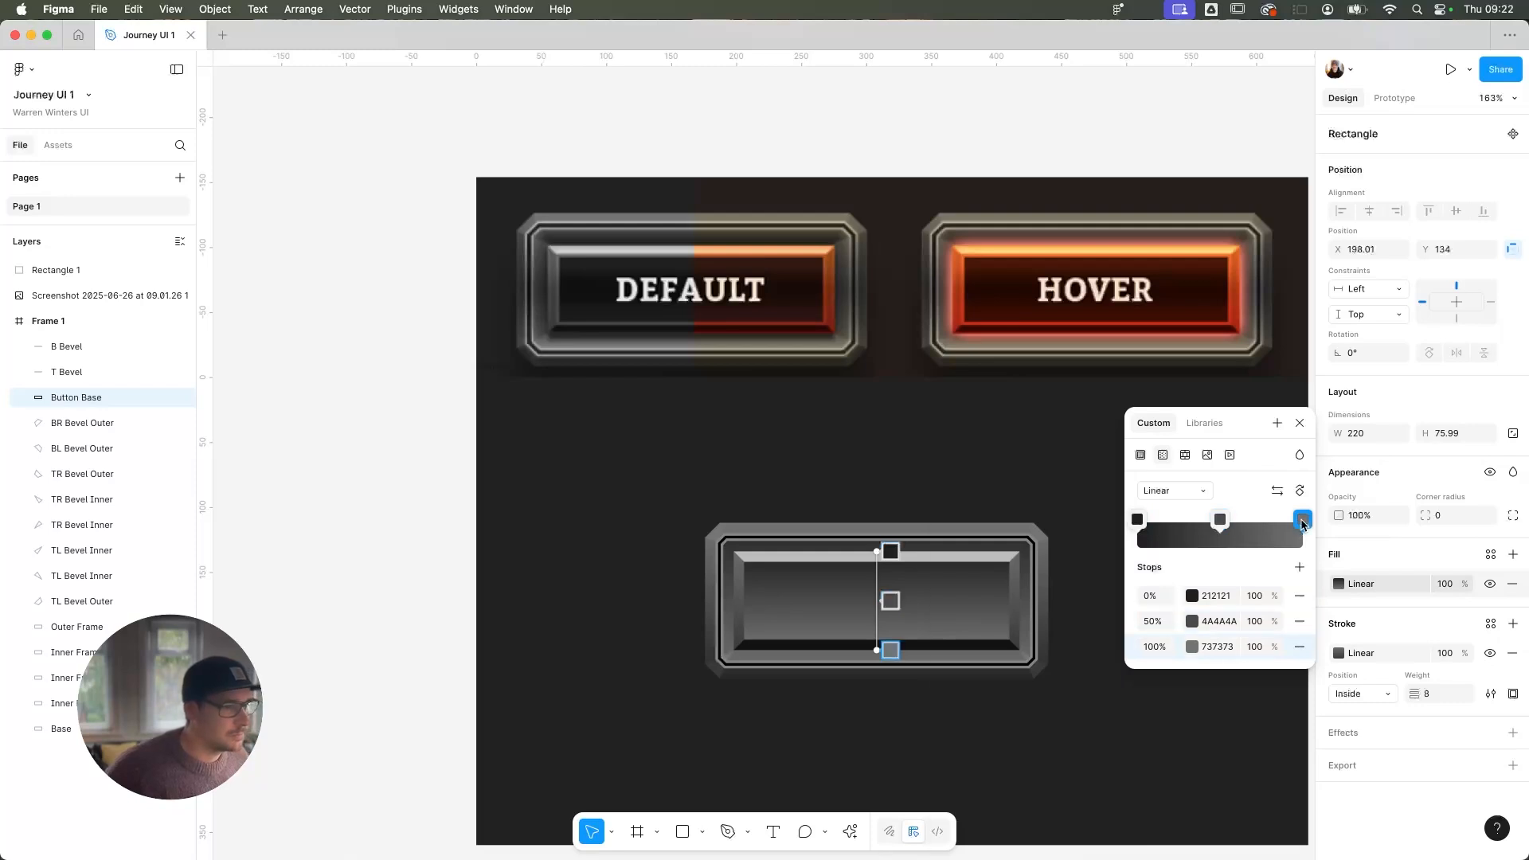
{"action": "left_click", "coordinate": [1232, 590]}
{"action": "key", "text": "super+c"}
{"action": "left_click", "coordinate": [1224, 646]}
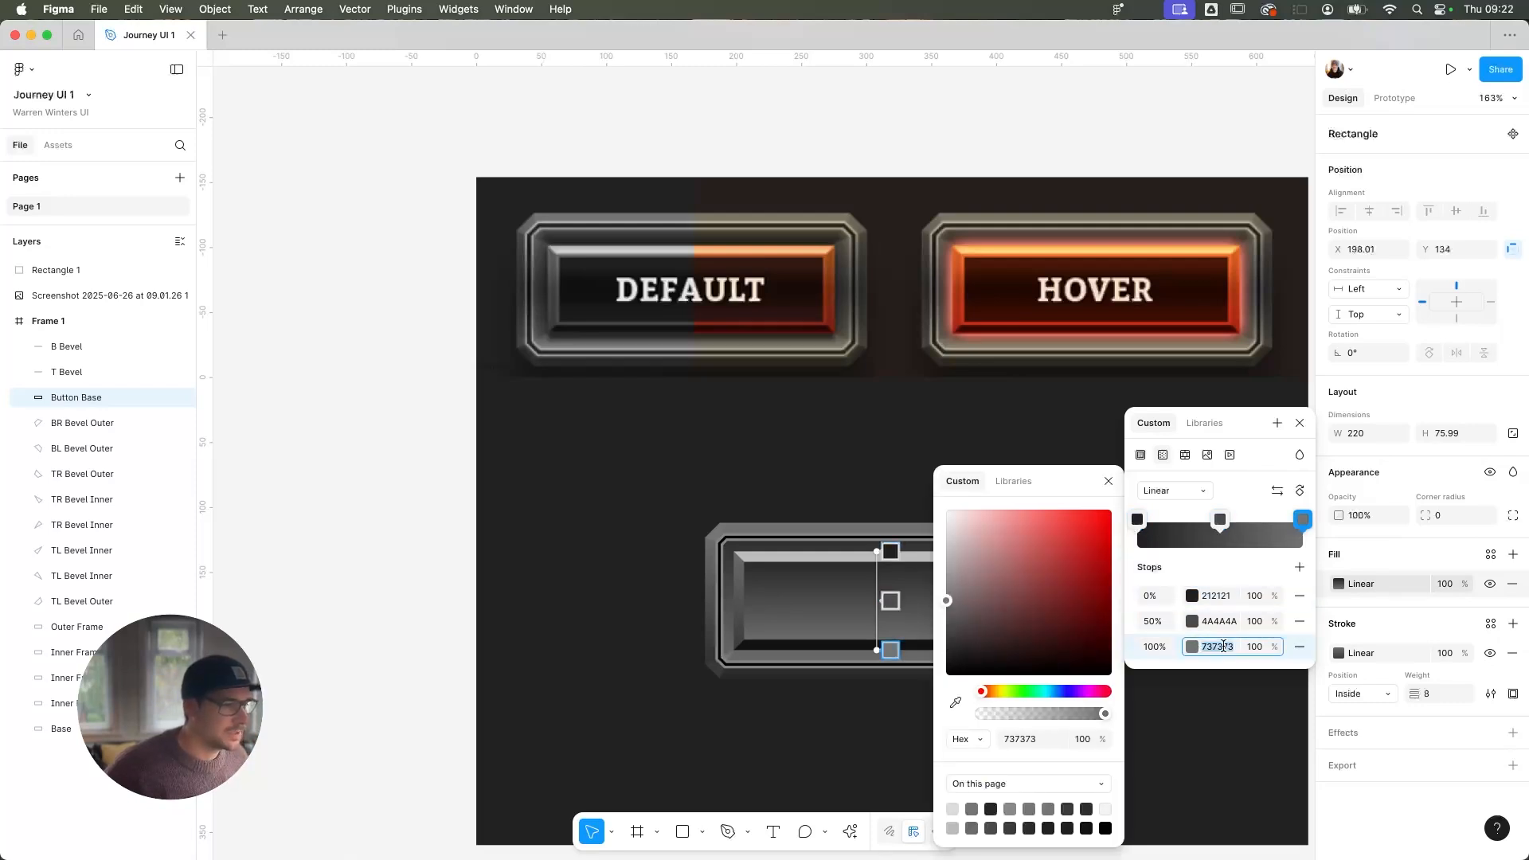
{"action": "key", "text": "super+v"}
{"action": "key", "text": "Return"}
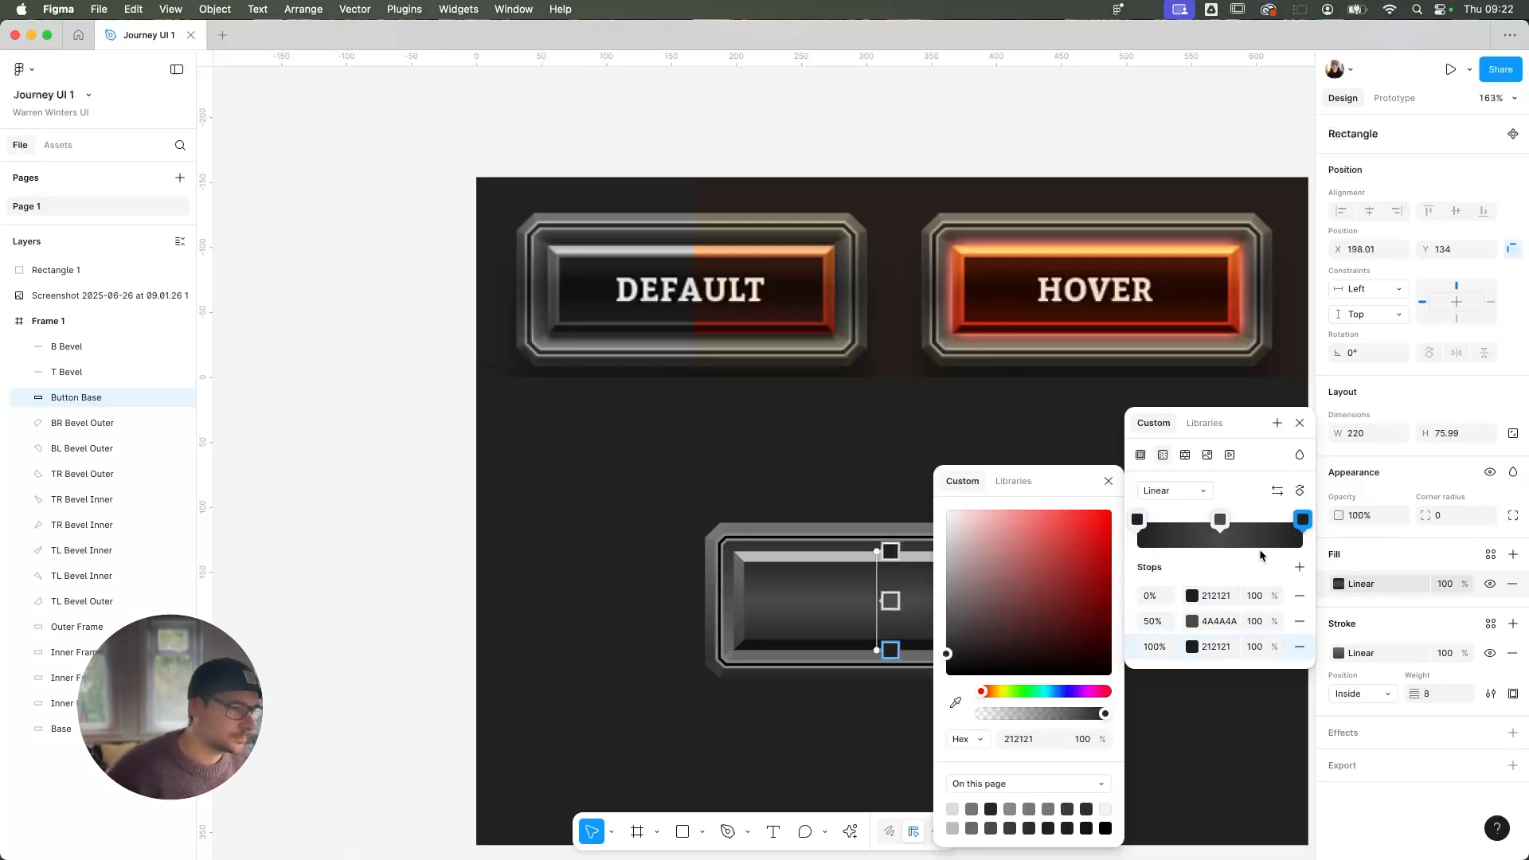
Rearrange the Button Base fill gradient so that a 212121 stop sits at 50% and the 4A4A4A stop at 100%
{"action": "left_click", "coordinate": [1278, 491]}
{"action": "mouse_move", "coordinate": [1221, 522]}
{"action": "left_mouse_down"}
{"action": "mouse_move", "coordinate": [1263, 526]}
{"action": "mouse_move", "coordinate": [1216, 526]}
{"action": "left_mouse_up"}
{"action": "left_click", "coordinate": [1149, 625]}
{"action": "type", "text": "50"}
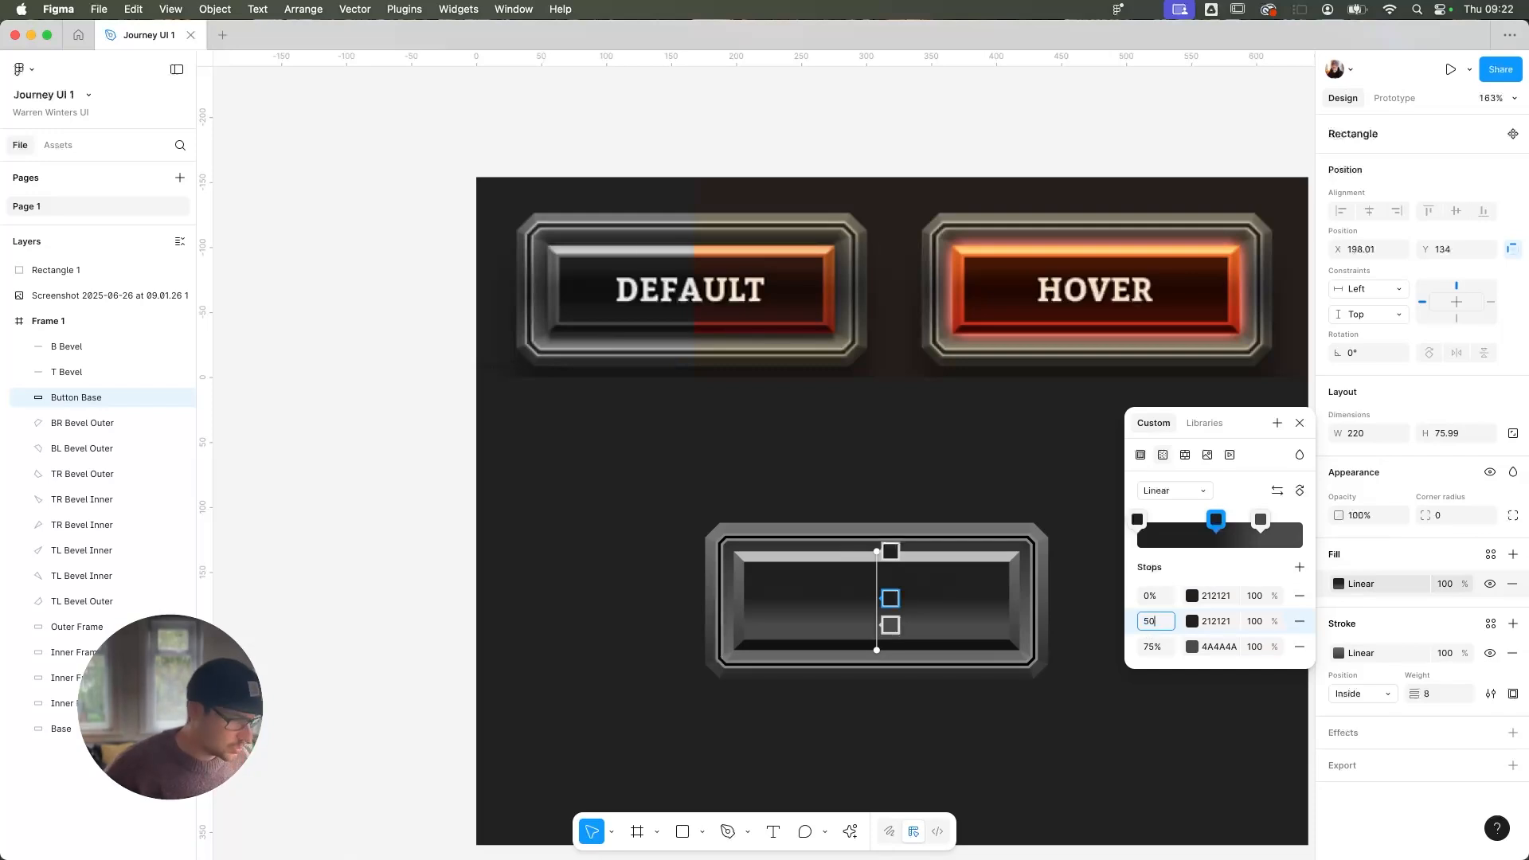
{"action": "key", "text": "Return"}
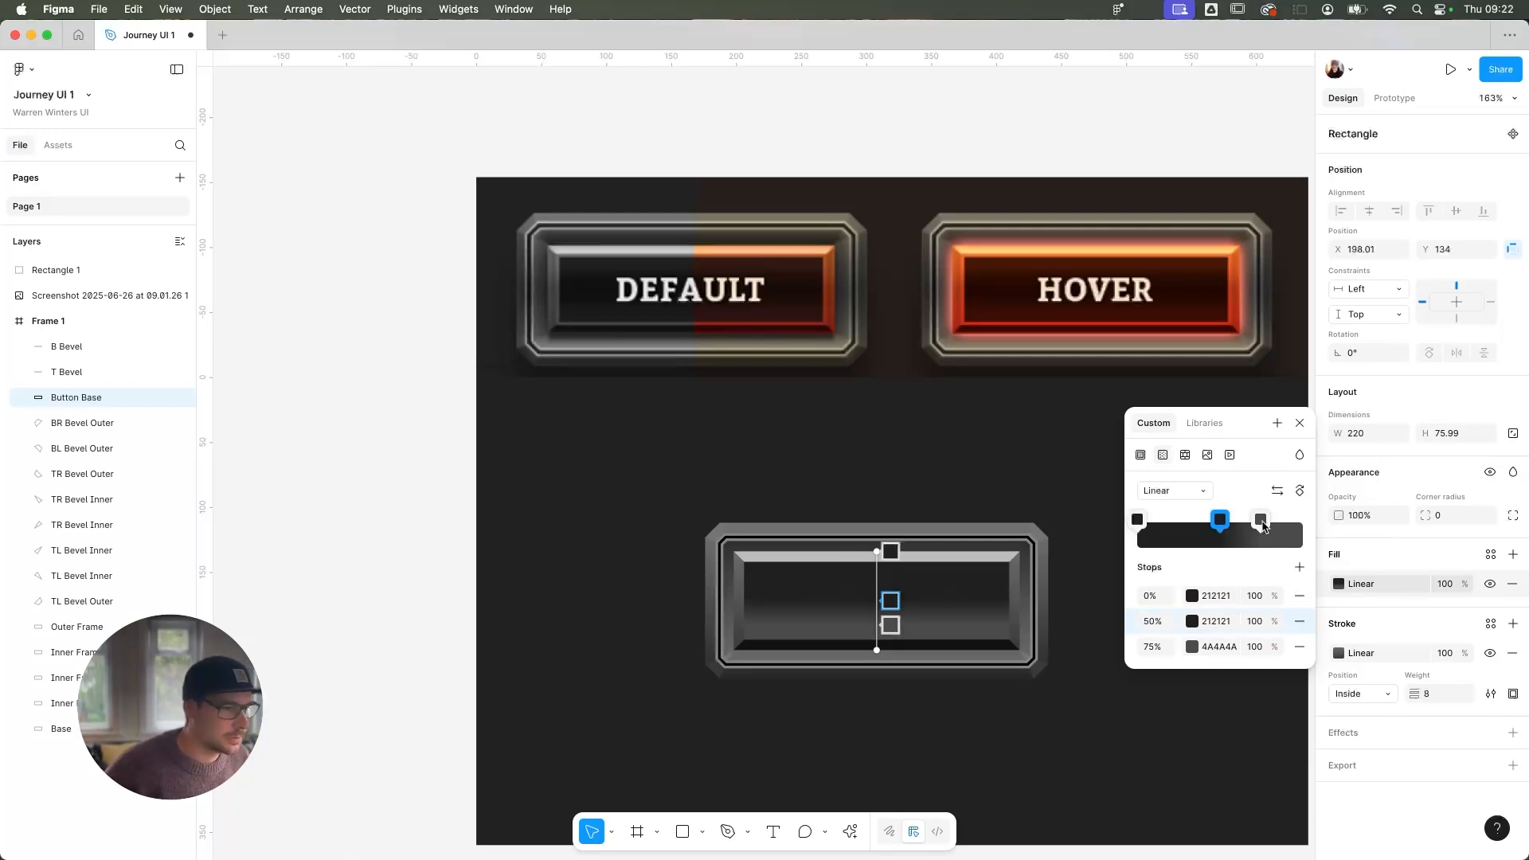
{"action": "left_click_drag", "start_coordinate": [1261, 523], "coordinate": [1330, 530]}
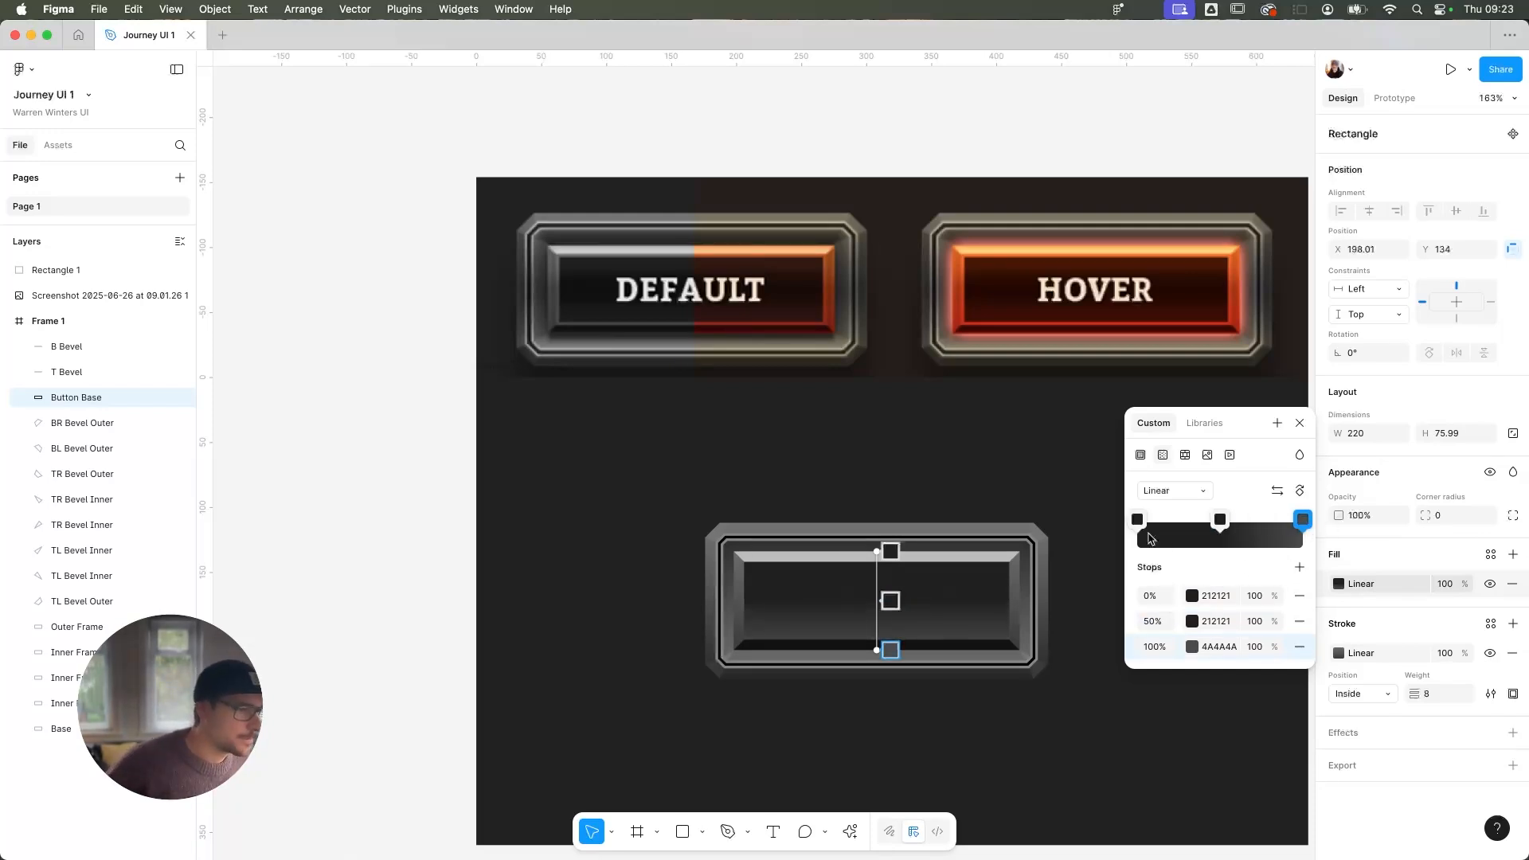
Copy the 100% stop's colour 4A4A4A to the 0% stop of the Button Base fill gradient
{"action": "left_click", "coordinate": [1220, 646]}
{"action": "key", "text": "super+c"}
{"action": "left_click", "coordinate": [1221, 595]}
{"action": "key", "text": "super+v"}
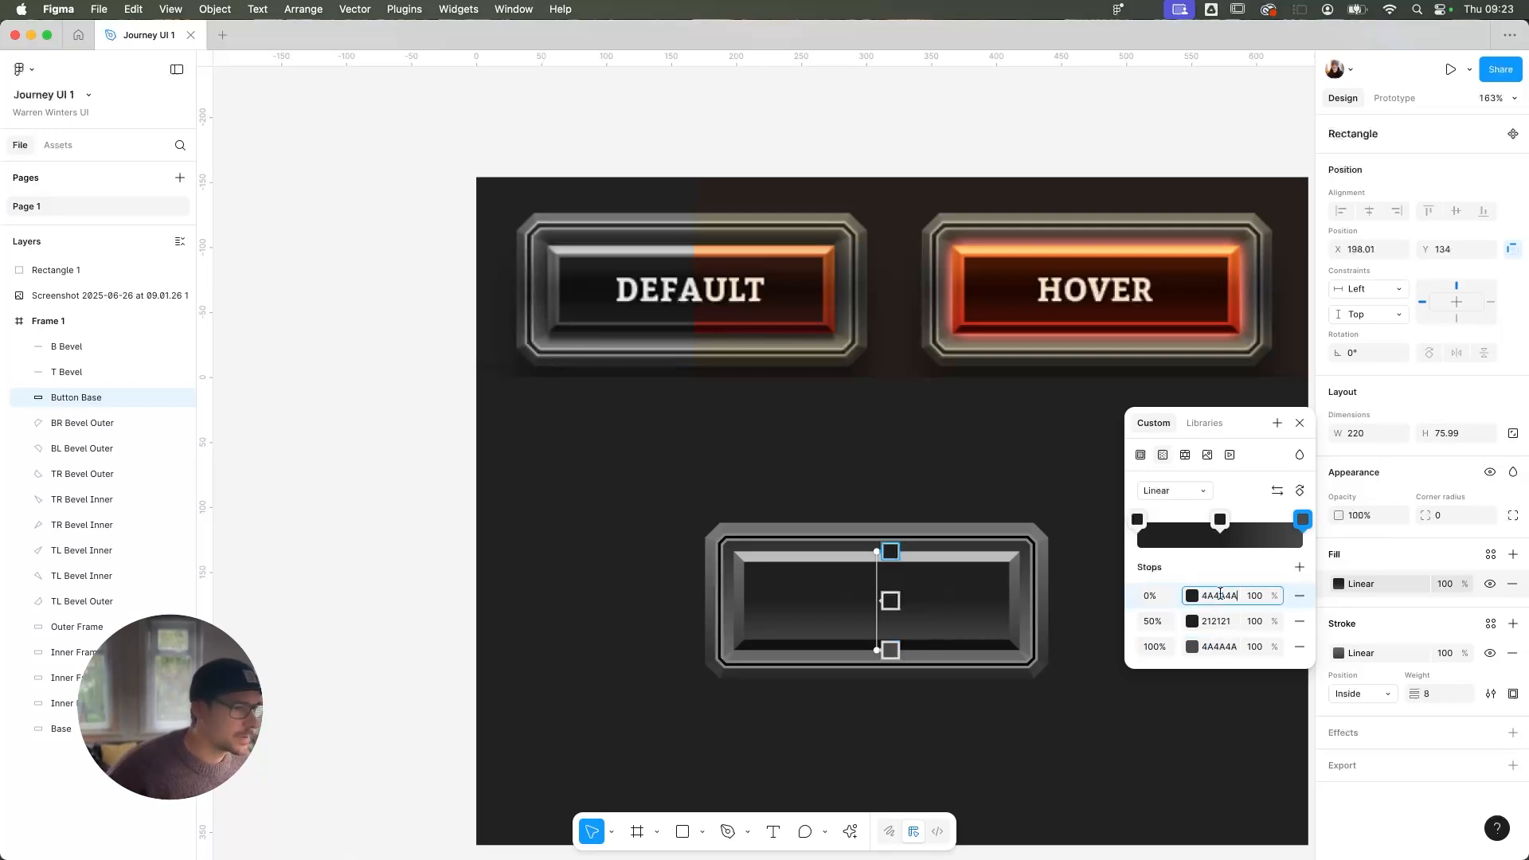
{"action": "key", "text": "Return"}
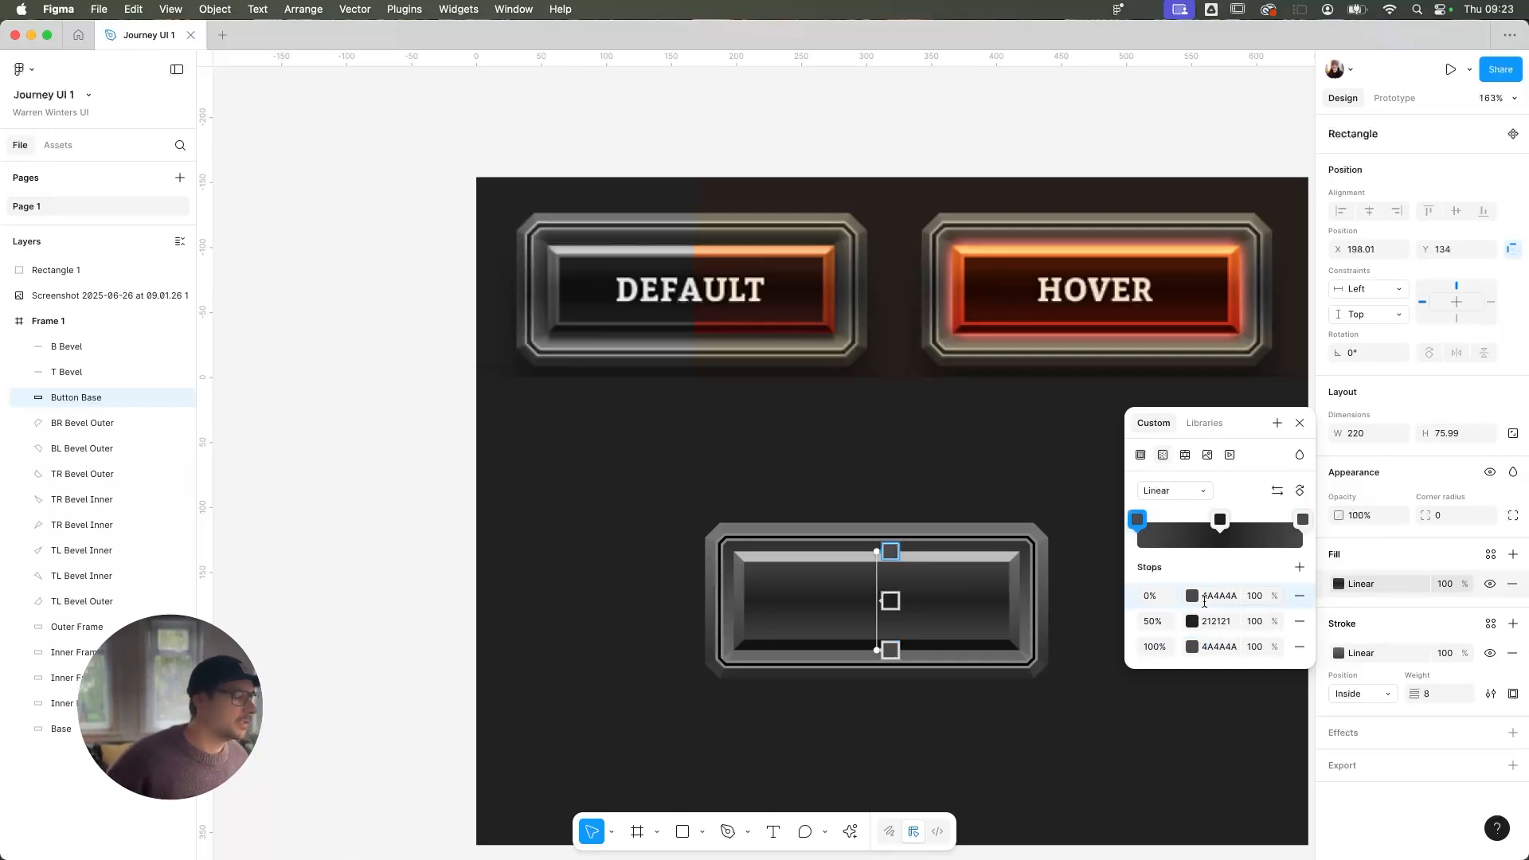
Sample 222222 from the DEFAULT button for the fill gradient's 0% stop and copy that colour to the 100% stop
{"action": "left_click", "coordinate": [1134, 521]}
{"action": "left_click", "coordinate": [955, 702]}
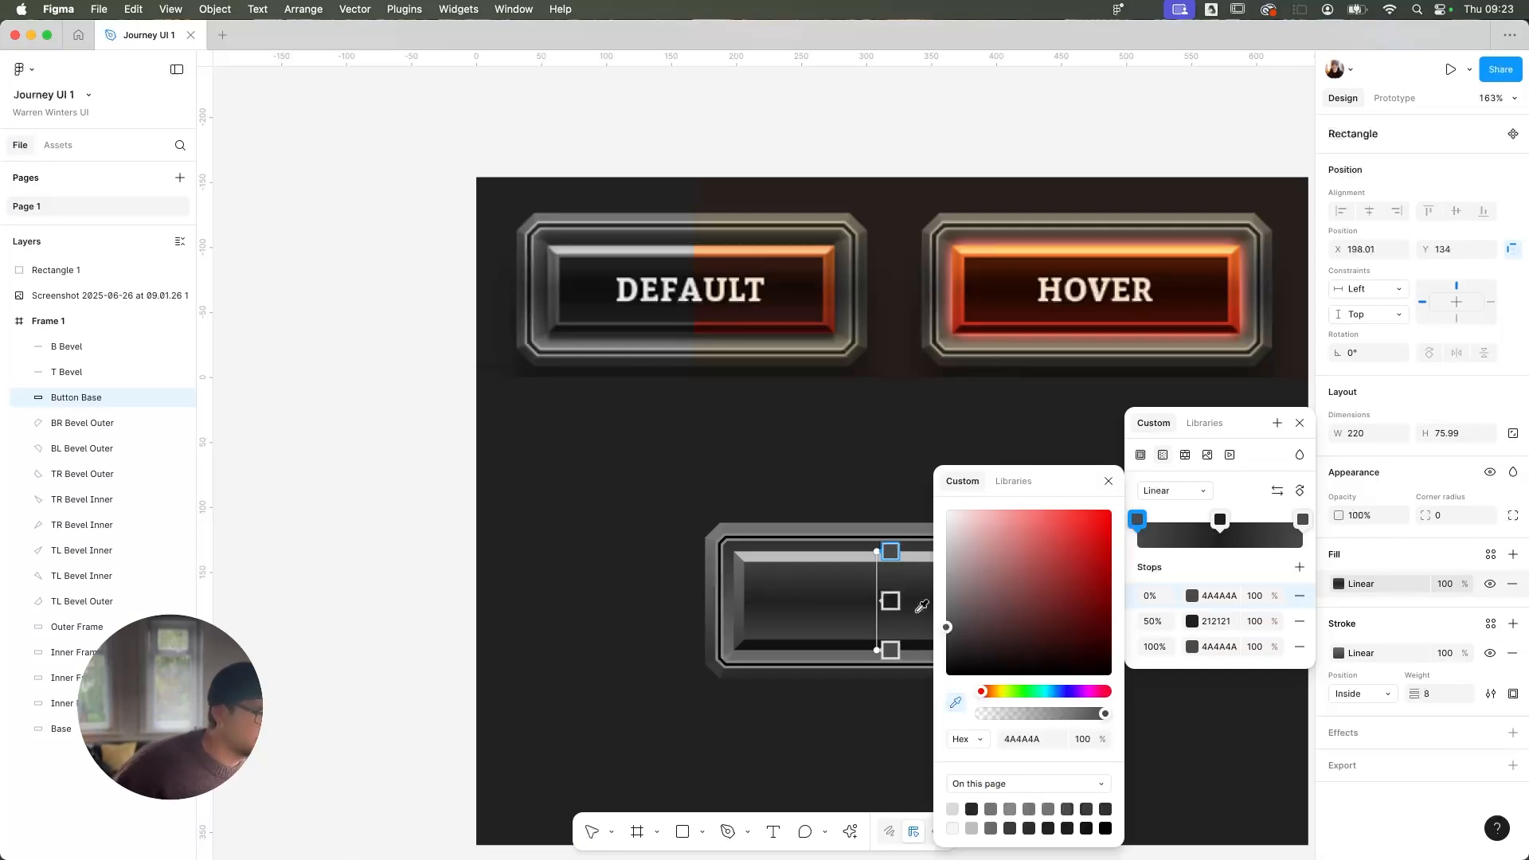
{"action": "left_click", "coordinate": [674, 253]}
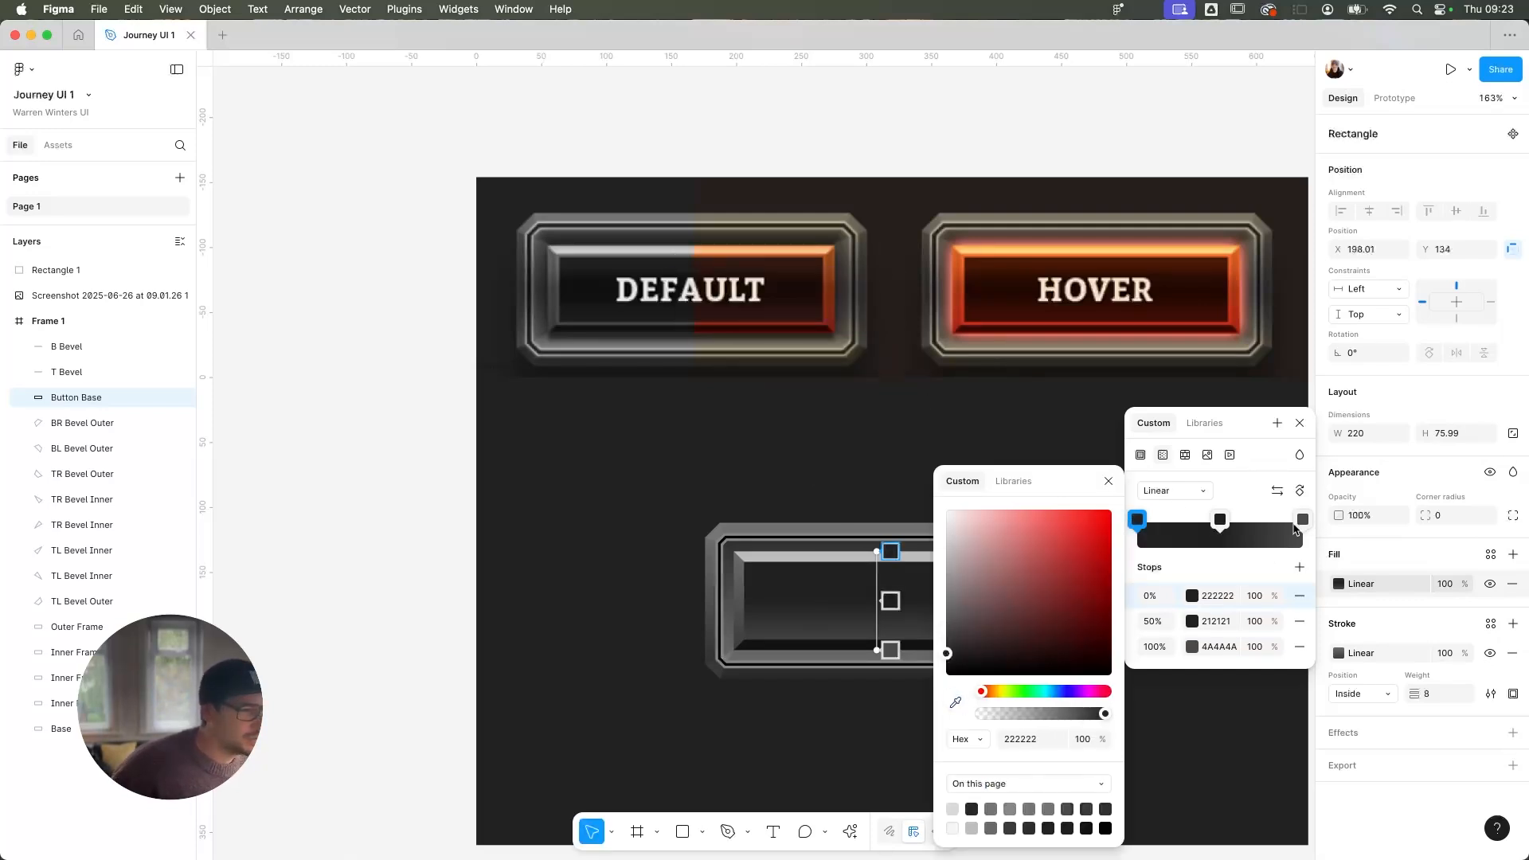
{"action": "left_click", "coordinate": [1218, 597]}
{"action": "key", "text": "ctrl+c"}
{"action": "left_click", "coordinate": [1217, 647]}
{"action": "key", "text": "ctrl+v"}
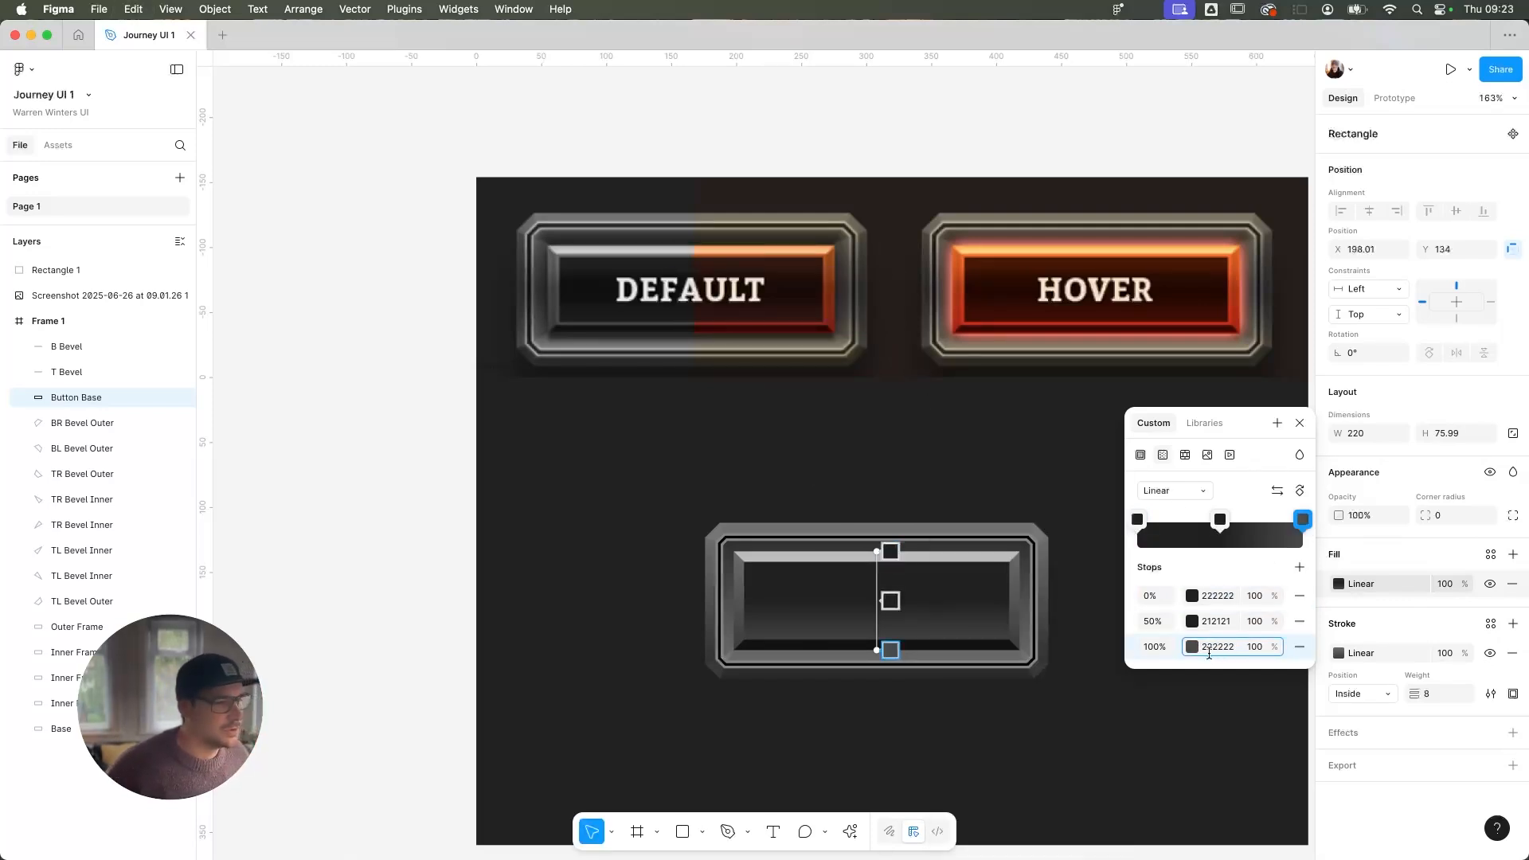
{"action": "key", "text": "Return"}
Set the fill gradient's 50% stop to 101010, sampled from the dark centre of the DEFAULT button, and close the colour settings
{"action": "left_click", "coordinate": [1219, 519]}
{"action": "left_click", "coordinate": [1192, 621]}
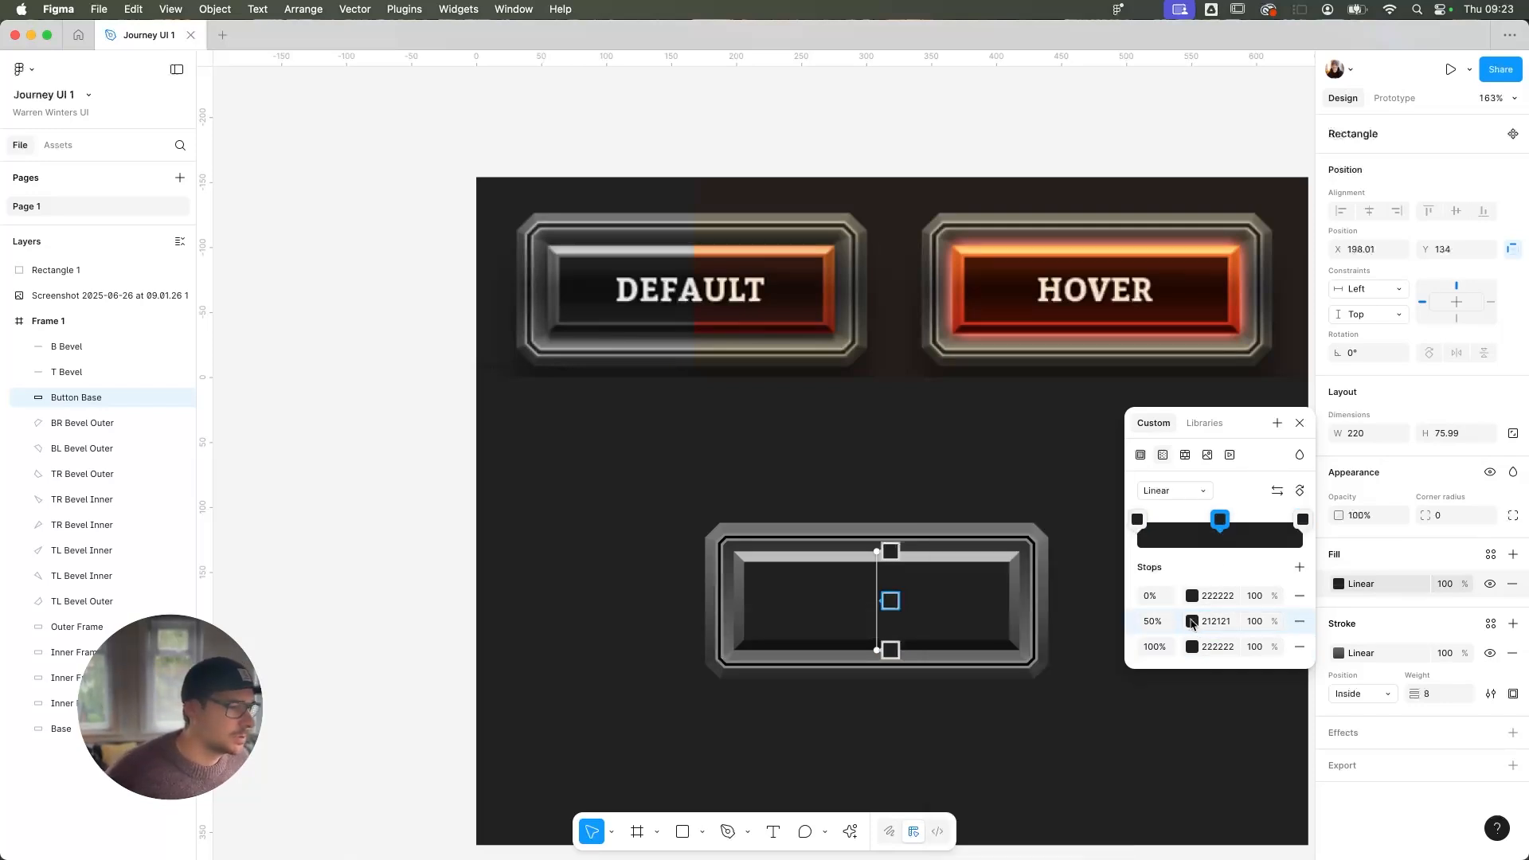
{"action": "left_click", "coordinate": [1194, 622]}
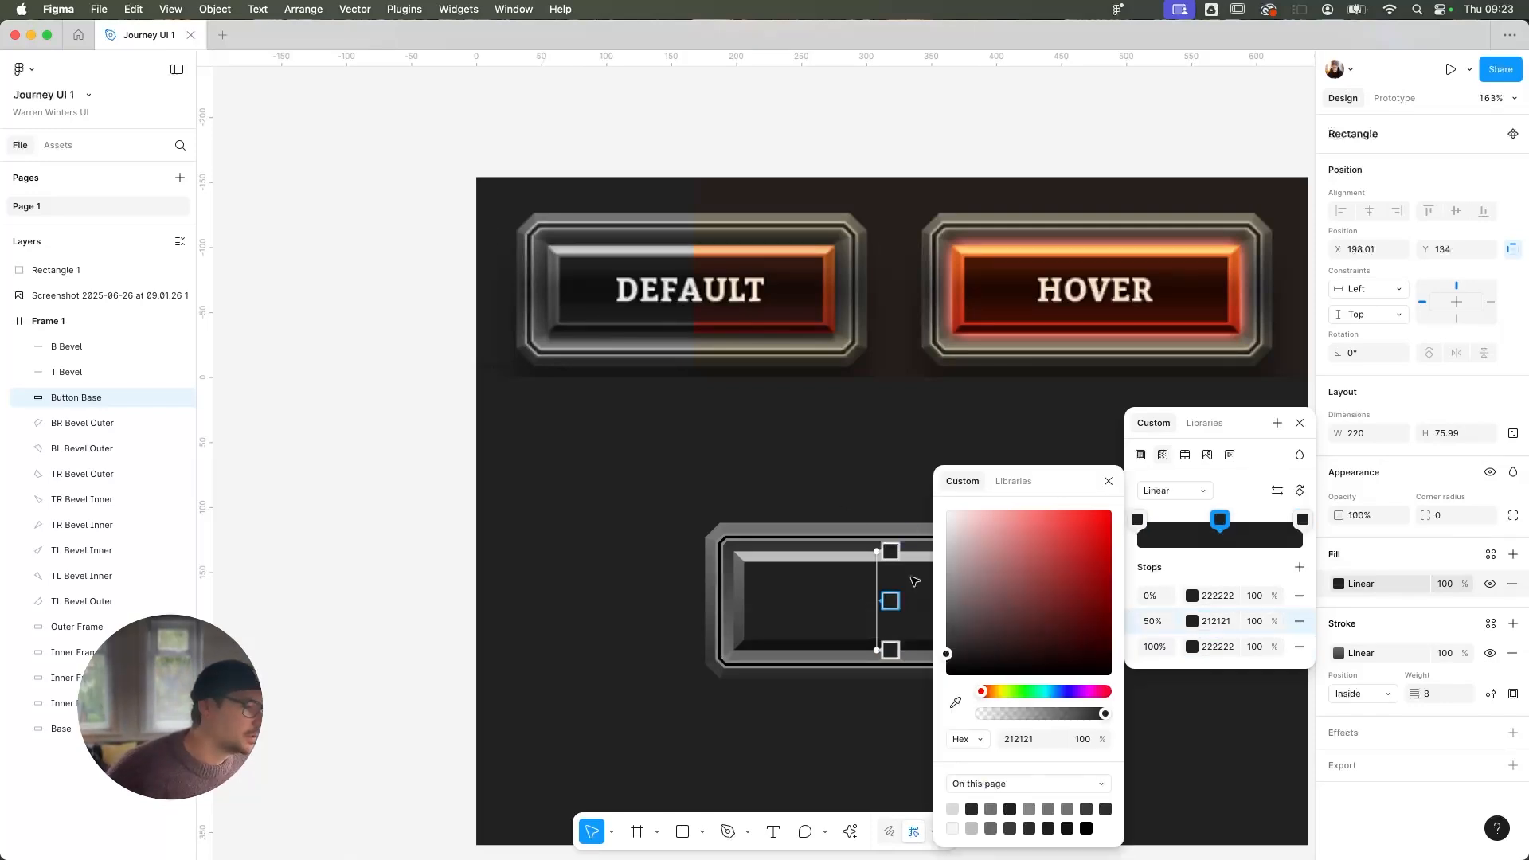
{"action": "left_click", "coordinate": [955, 702]}
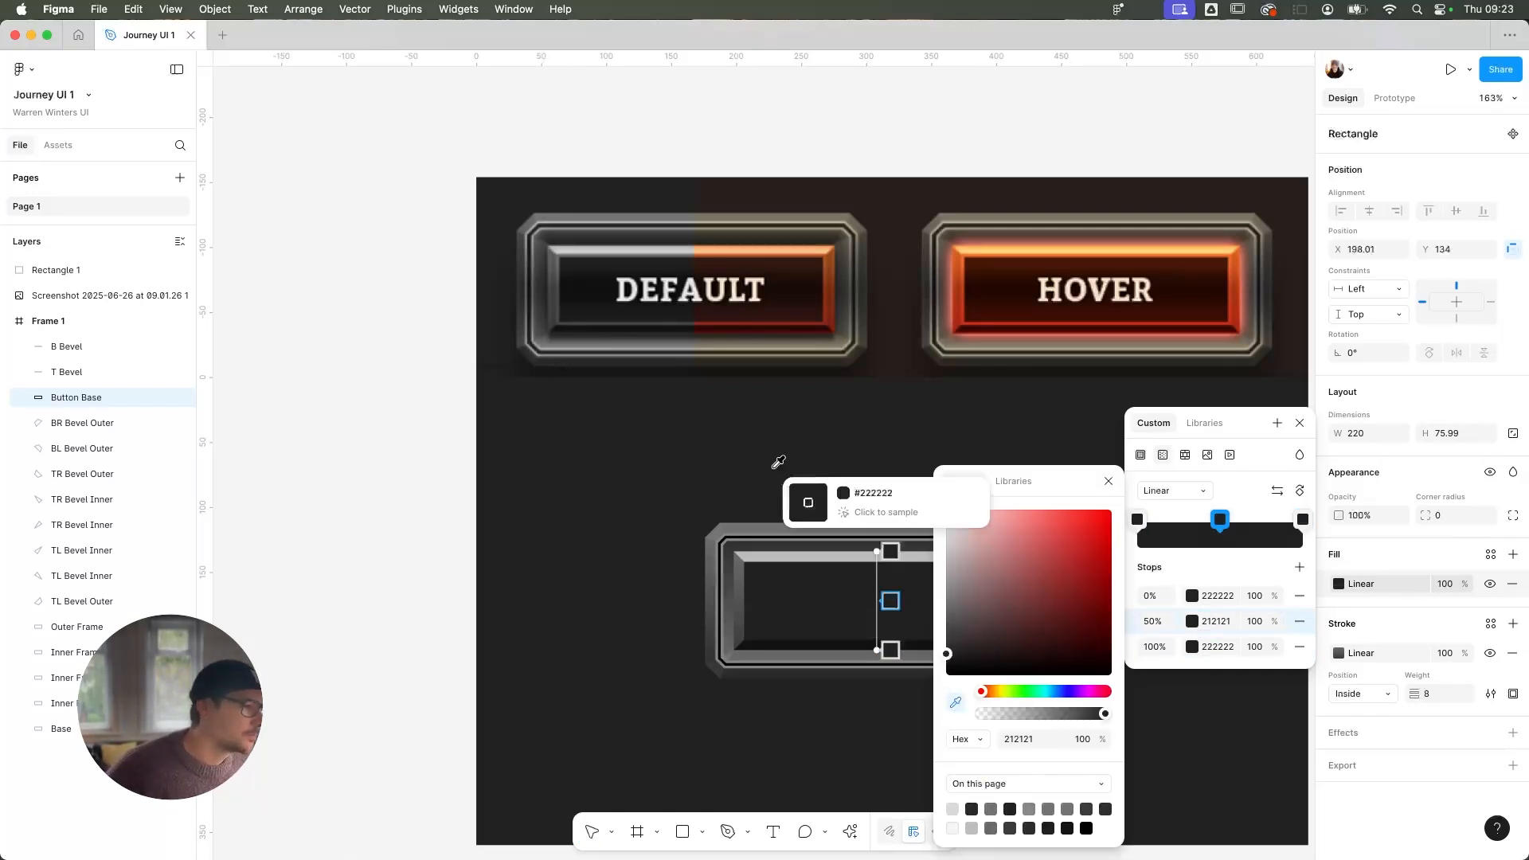
{"action": "left_click", "coordinate": [589, 284]}
{"action": "left_click", "coordinate": [1108, 481]}
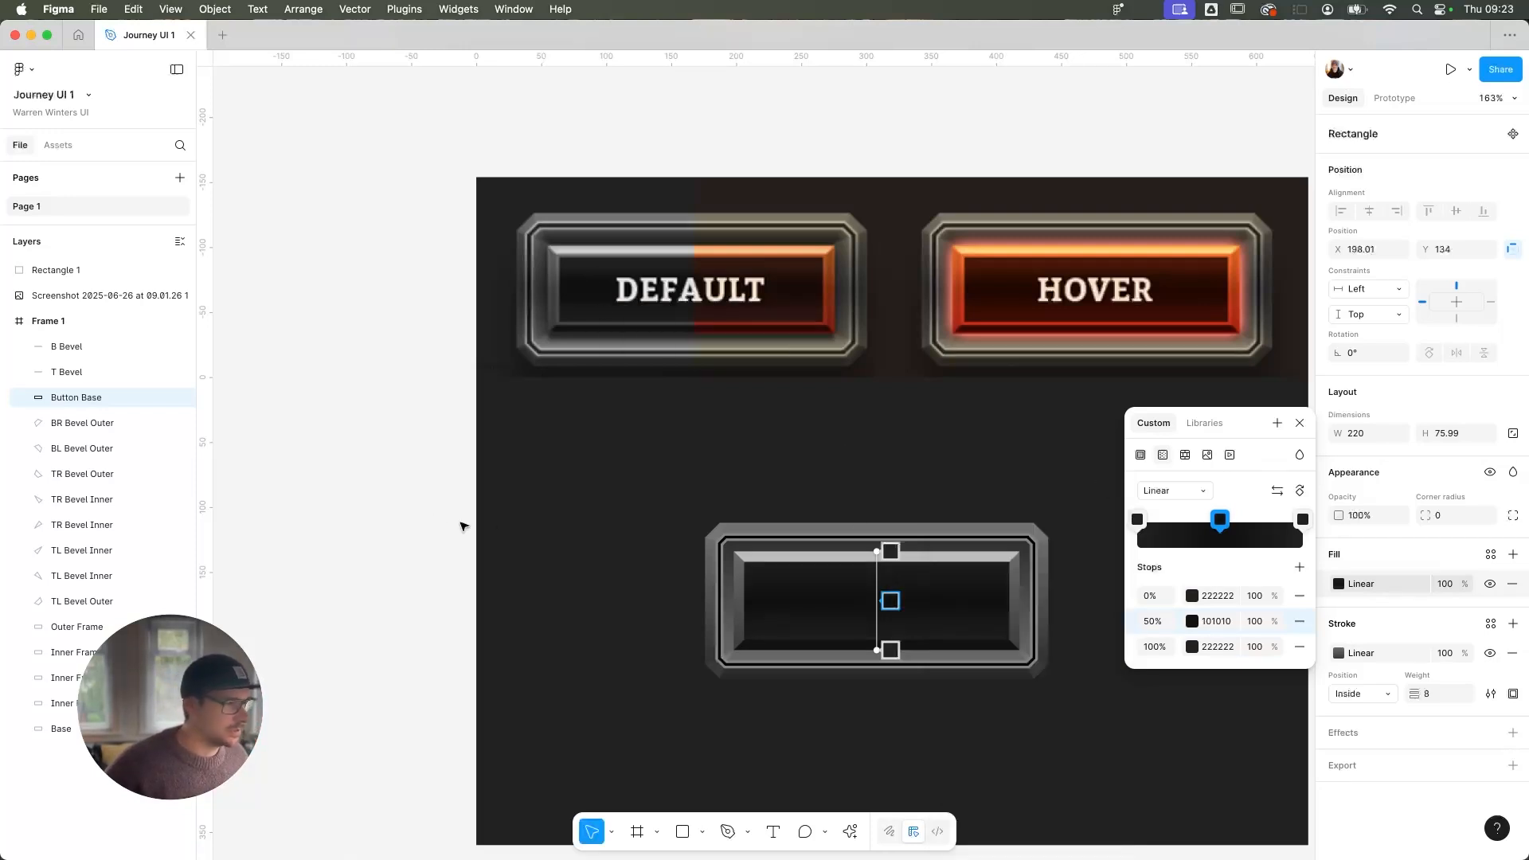
{"action": "key", "text": "Escape"}
Duplicate the Button Base layer and set the copy's stroke weight to 10
{"action": "scroll", "coordinate": [409, 507], "scroll_direction": "down", "scroll_amount": 5}
{"action": "scroll", "coordinate": [409, 508], "scroll_direction": "up", "scroll_amount": 5}
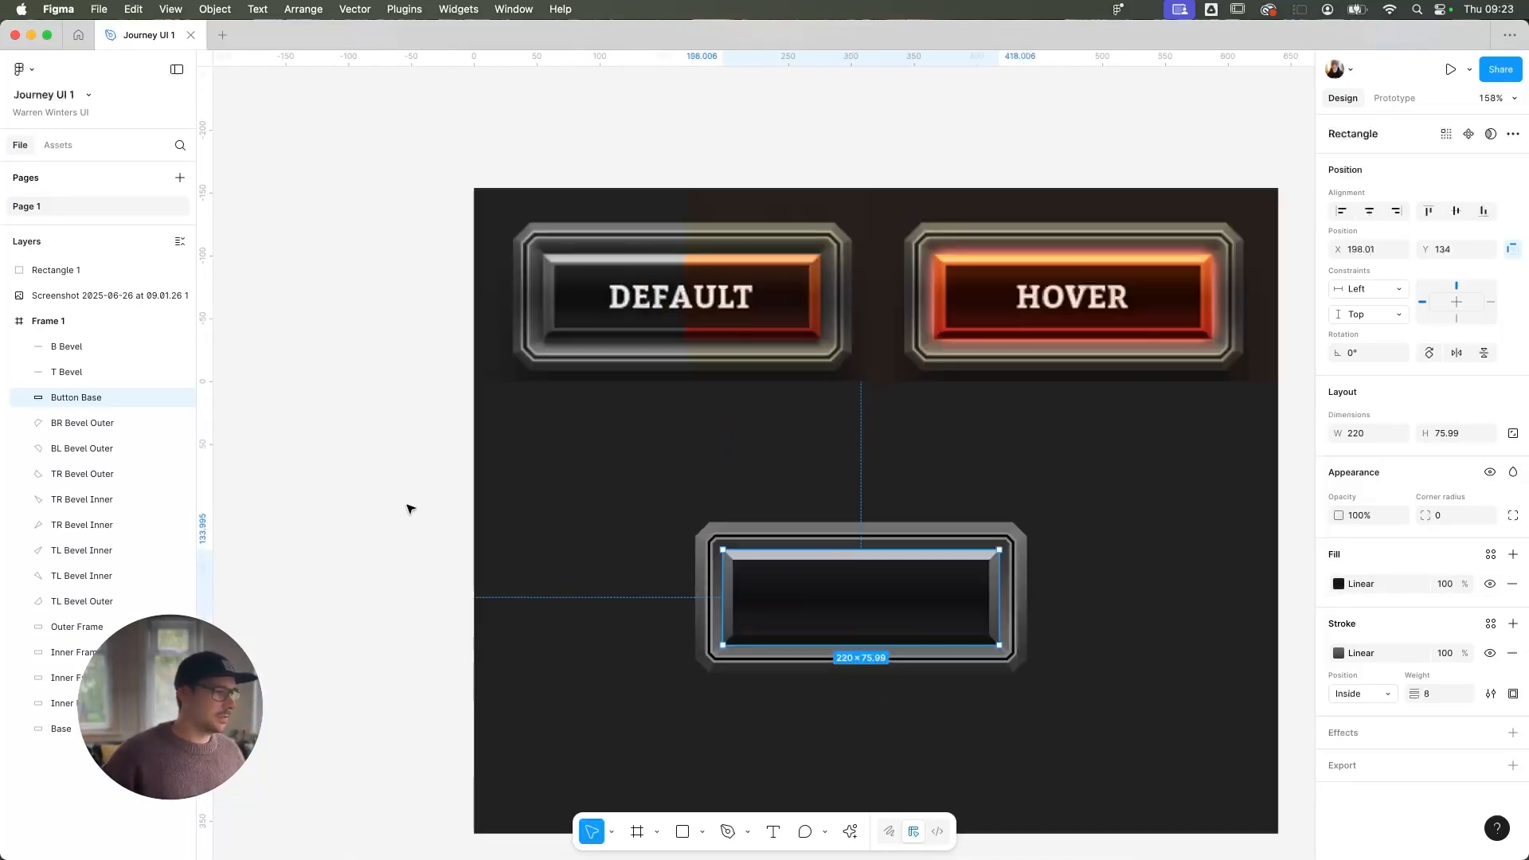
{"action": "scroll", "coordinate": [410, 509], "scroll_direction": "up", "scroll_amount": 1}
{"action": "scroll", "coordinate": [897, 642], "scroll_direction": "up", "scroll_amount": 1}
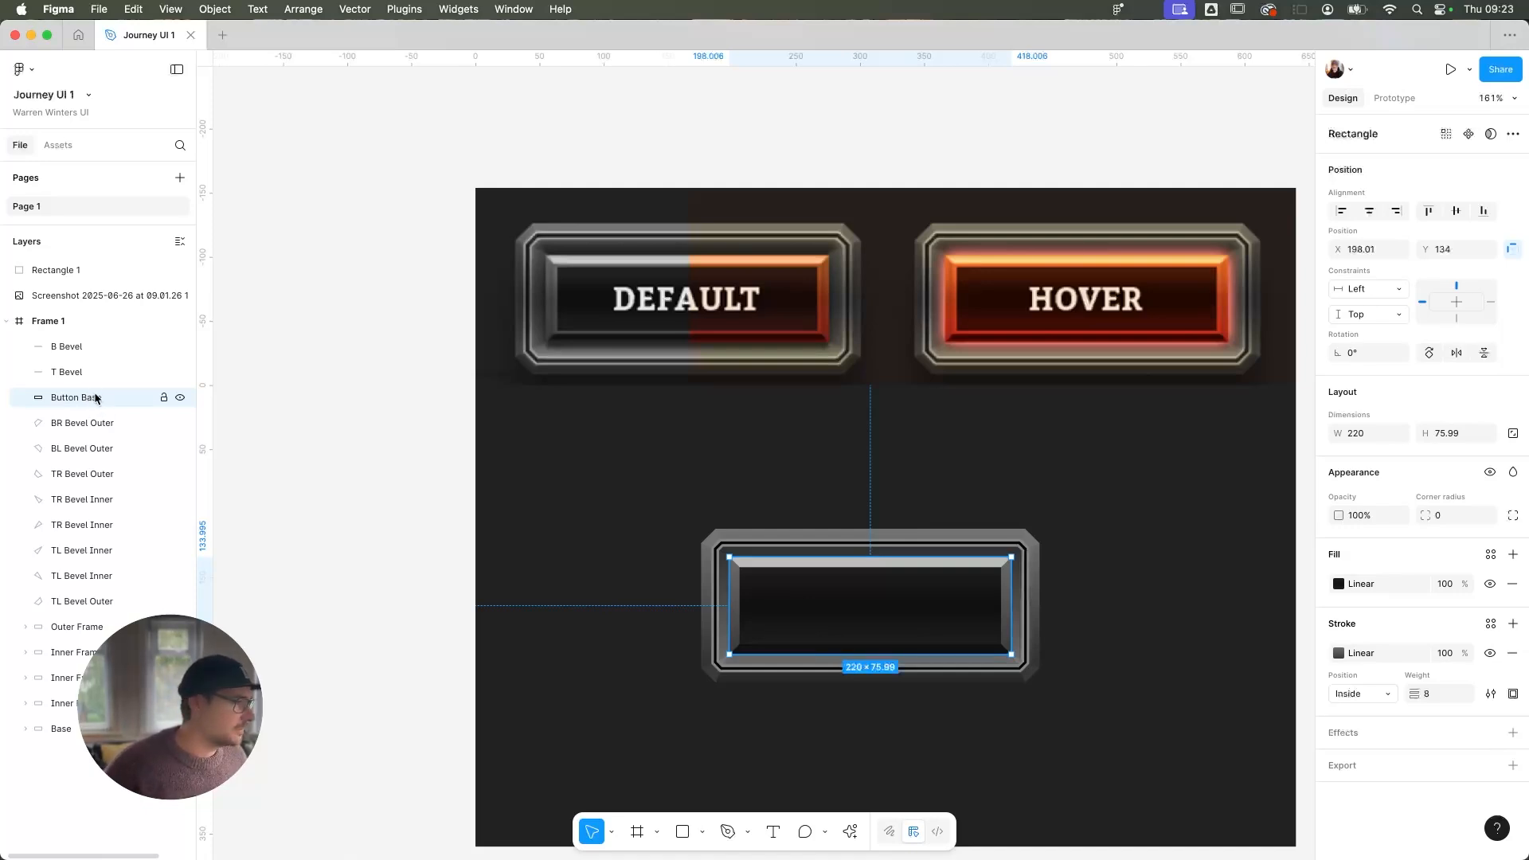
{"action": "key", "text": "super+d"}
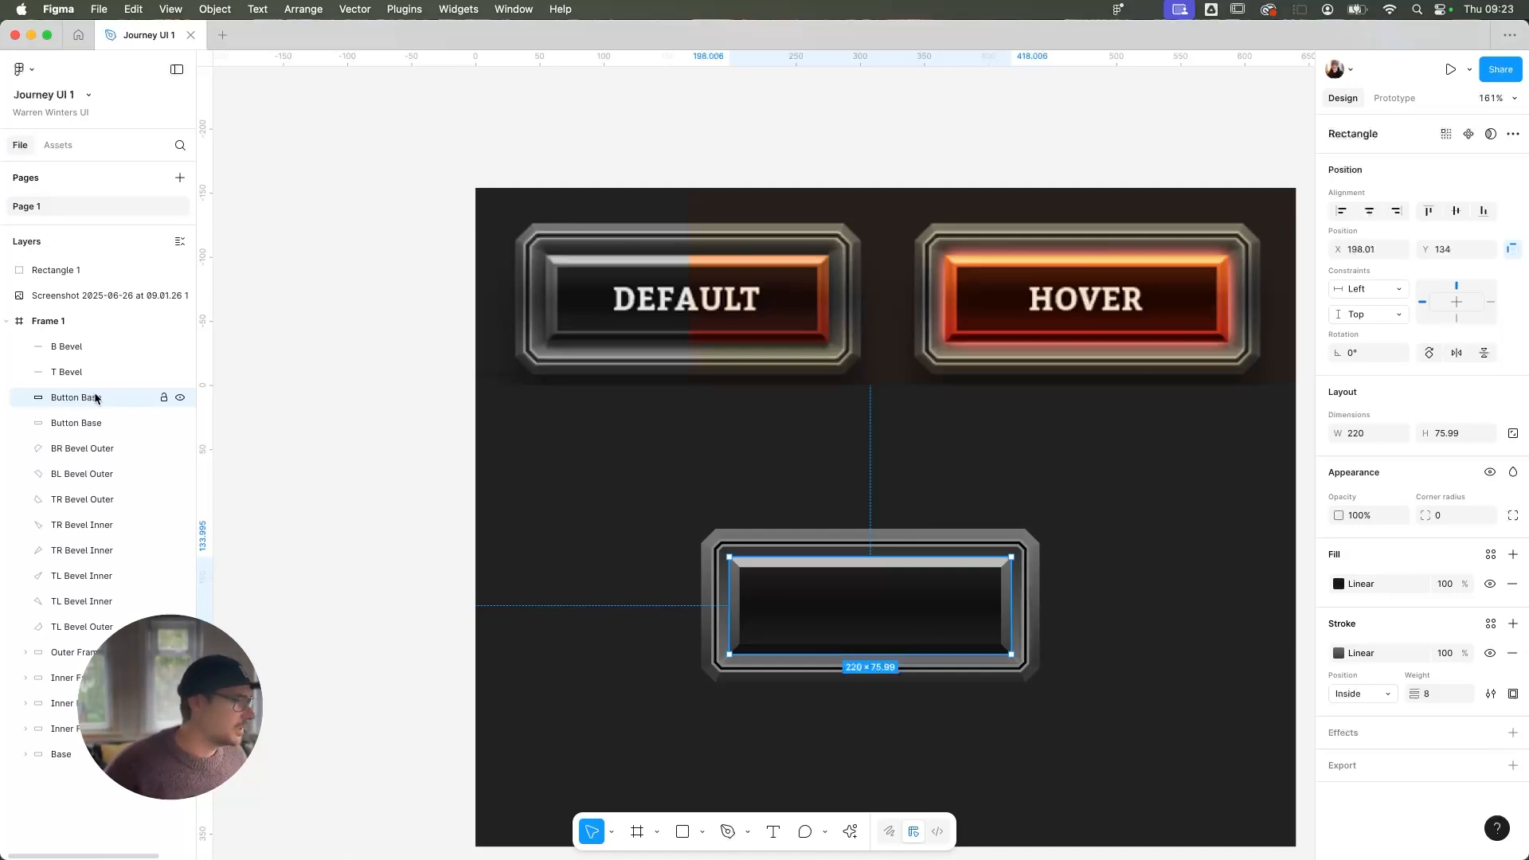
{"action": "left_click", "coordinate": [1441, 697]}
{"action": "key", "text": "Up"}
{"action": "key", "text": "Up"}
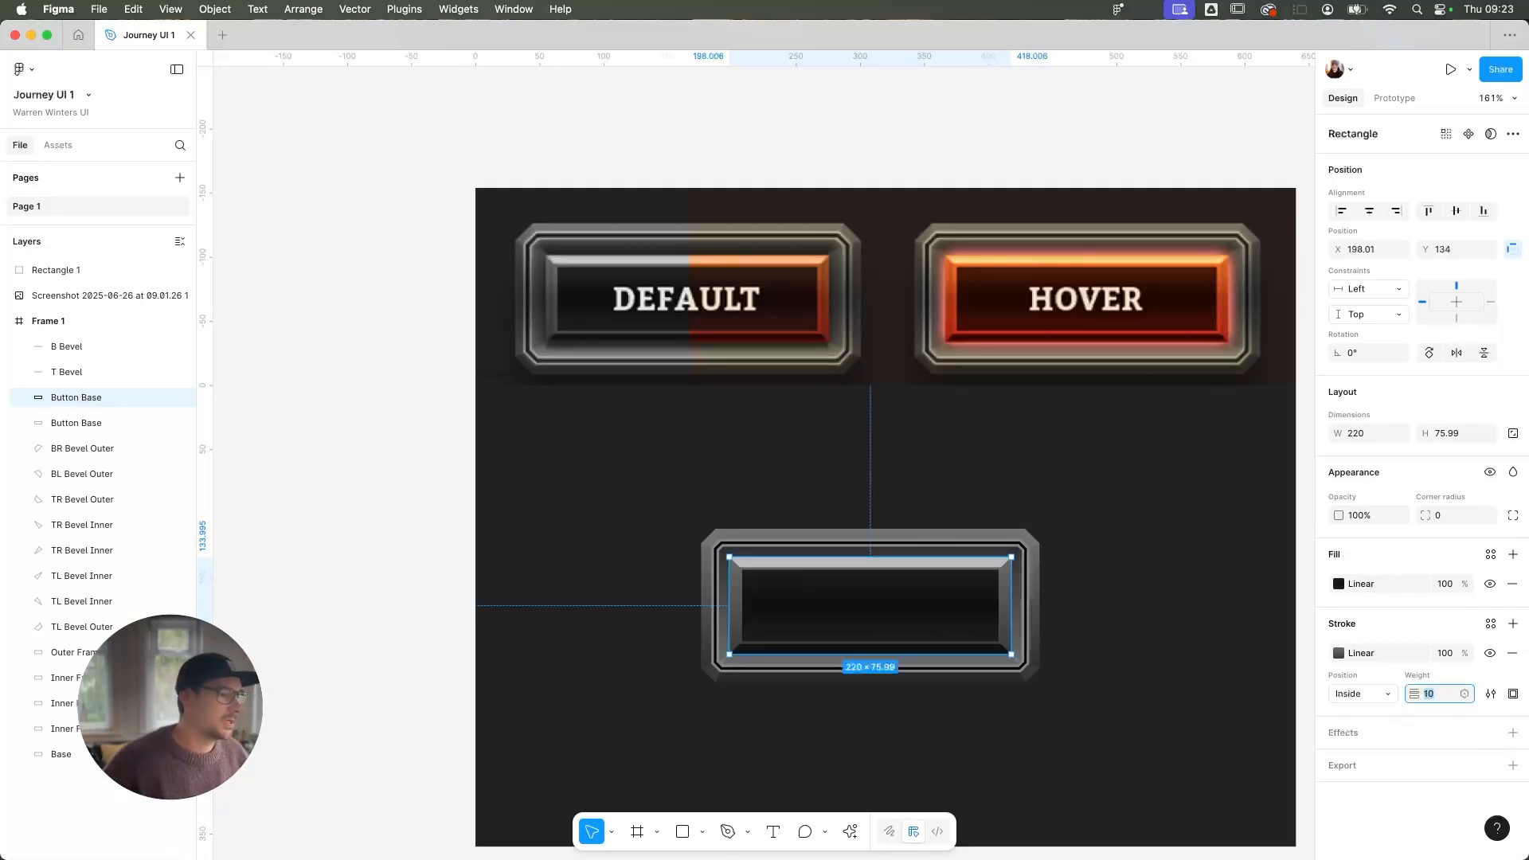
Set the 0% stop of the copy's stroke gradient to 6D6D6D, sampled from the DEFAULT button's inner bevel edge
{"action": "left_click", "coordinate": [1338, 657]}
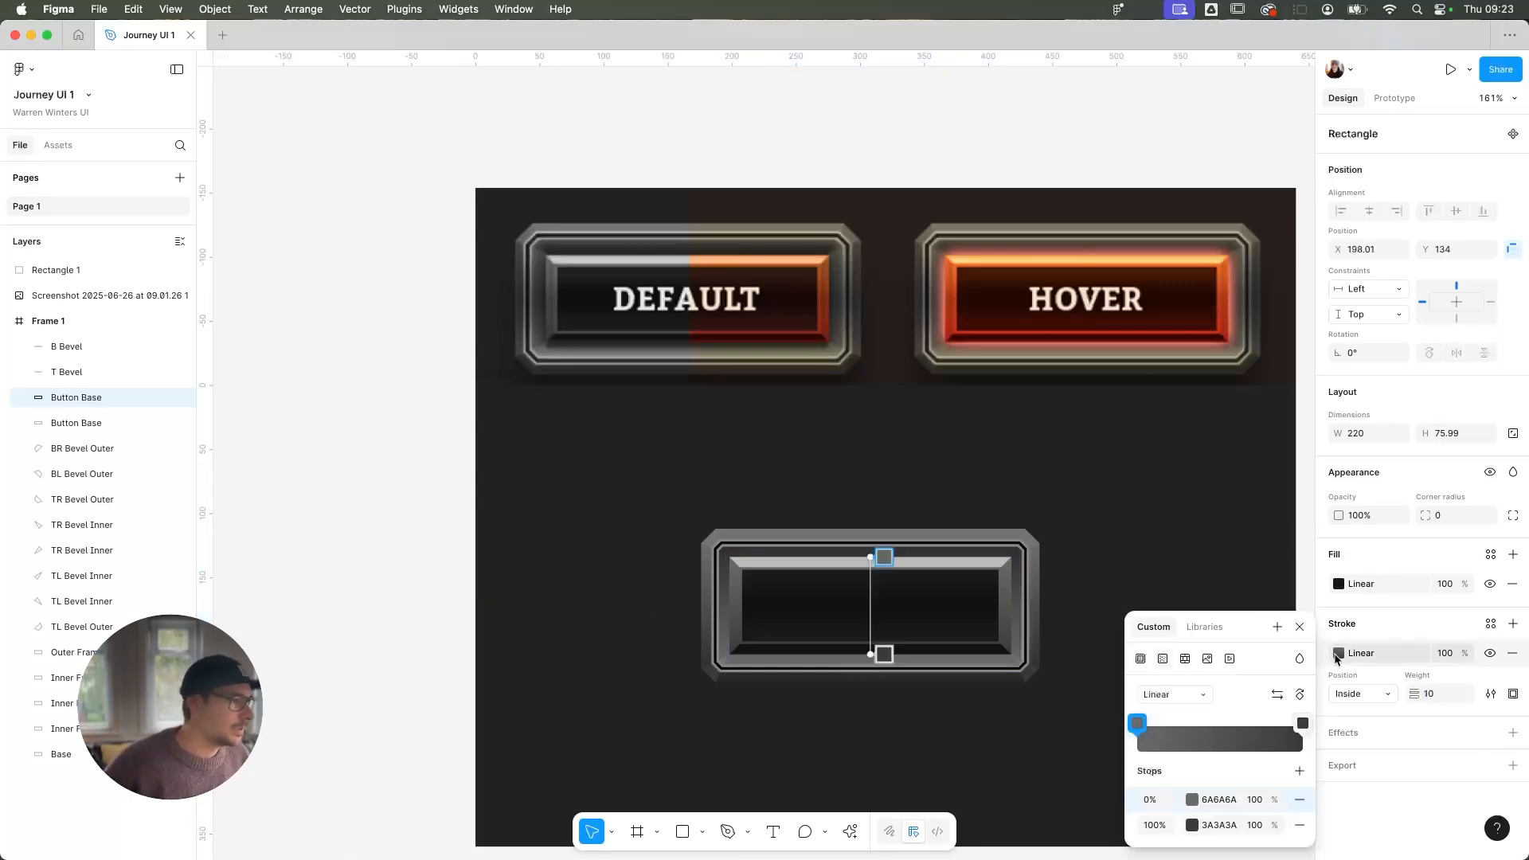
{"action": "left_click", "coordinate": [1192, 799]}
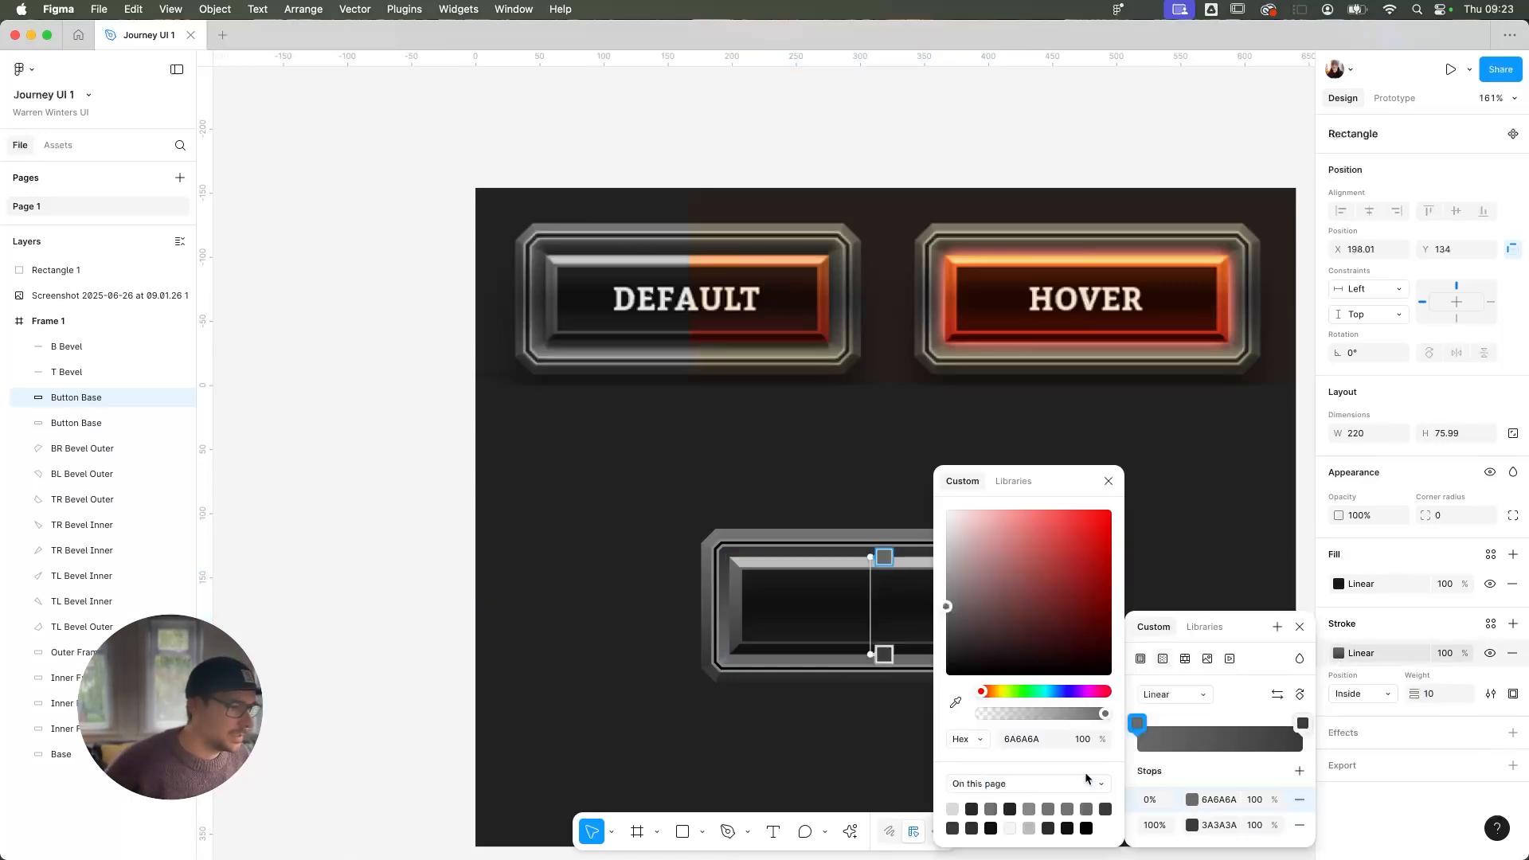
{"action": "left_click", "coordinate": [956, 702]}
{"action": "scroll", "coordinate": [498, 251], "scroll_direction": "up", "scroll_amount": 5}
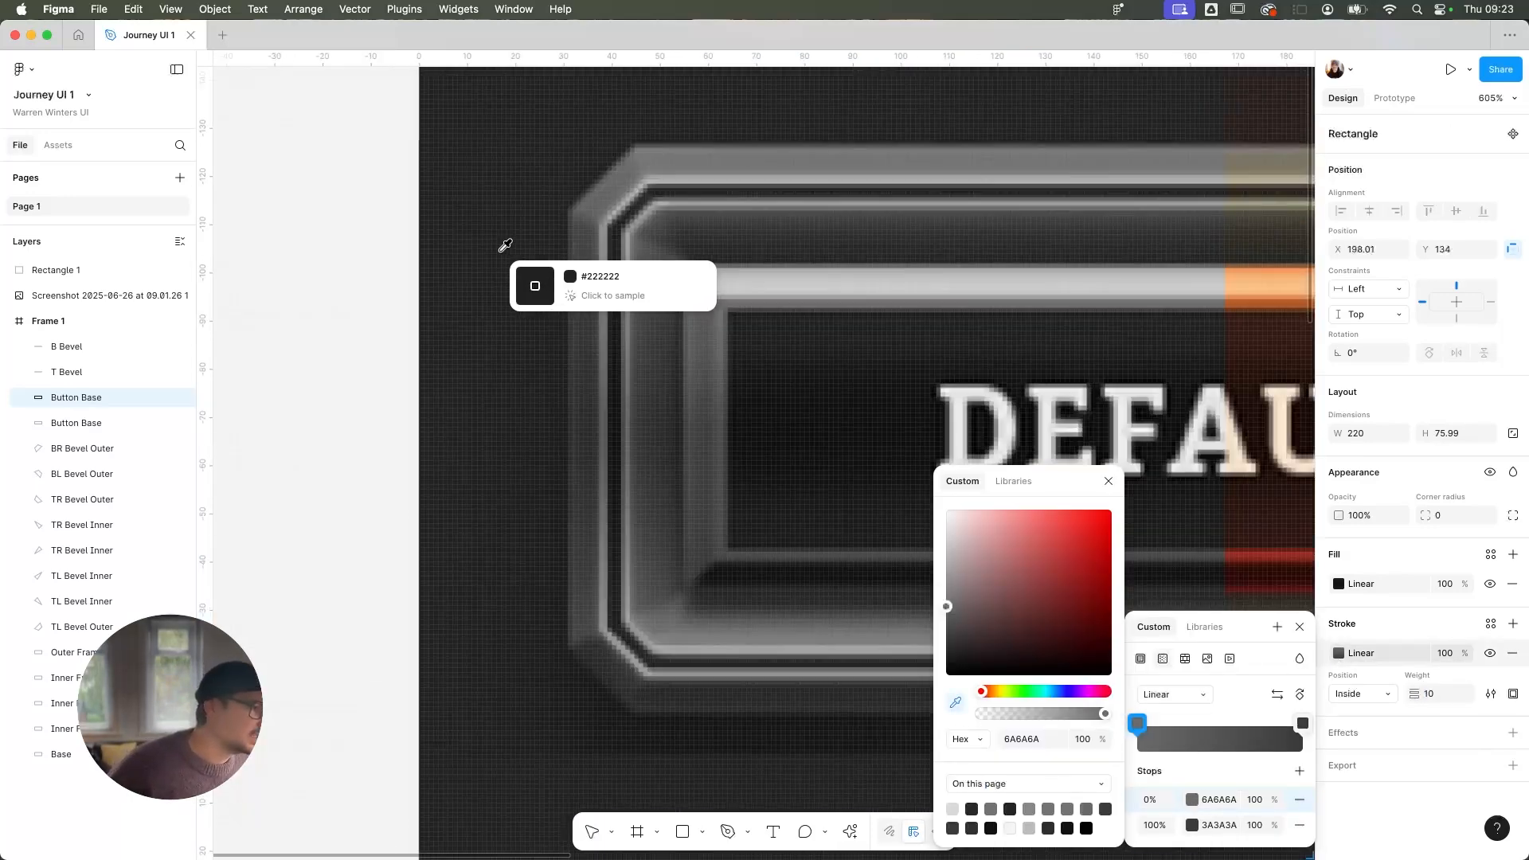
{"action": "left_click", "coordinate": [724, 313]}
Set the 100% stop of the copy's stroke gradient to 6E6E6E, sampled from the DEFAULT button's upper bevel edge, and close the colour settings
{"action": "left_click", "coordinate": [1302, 723]}
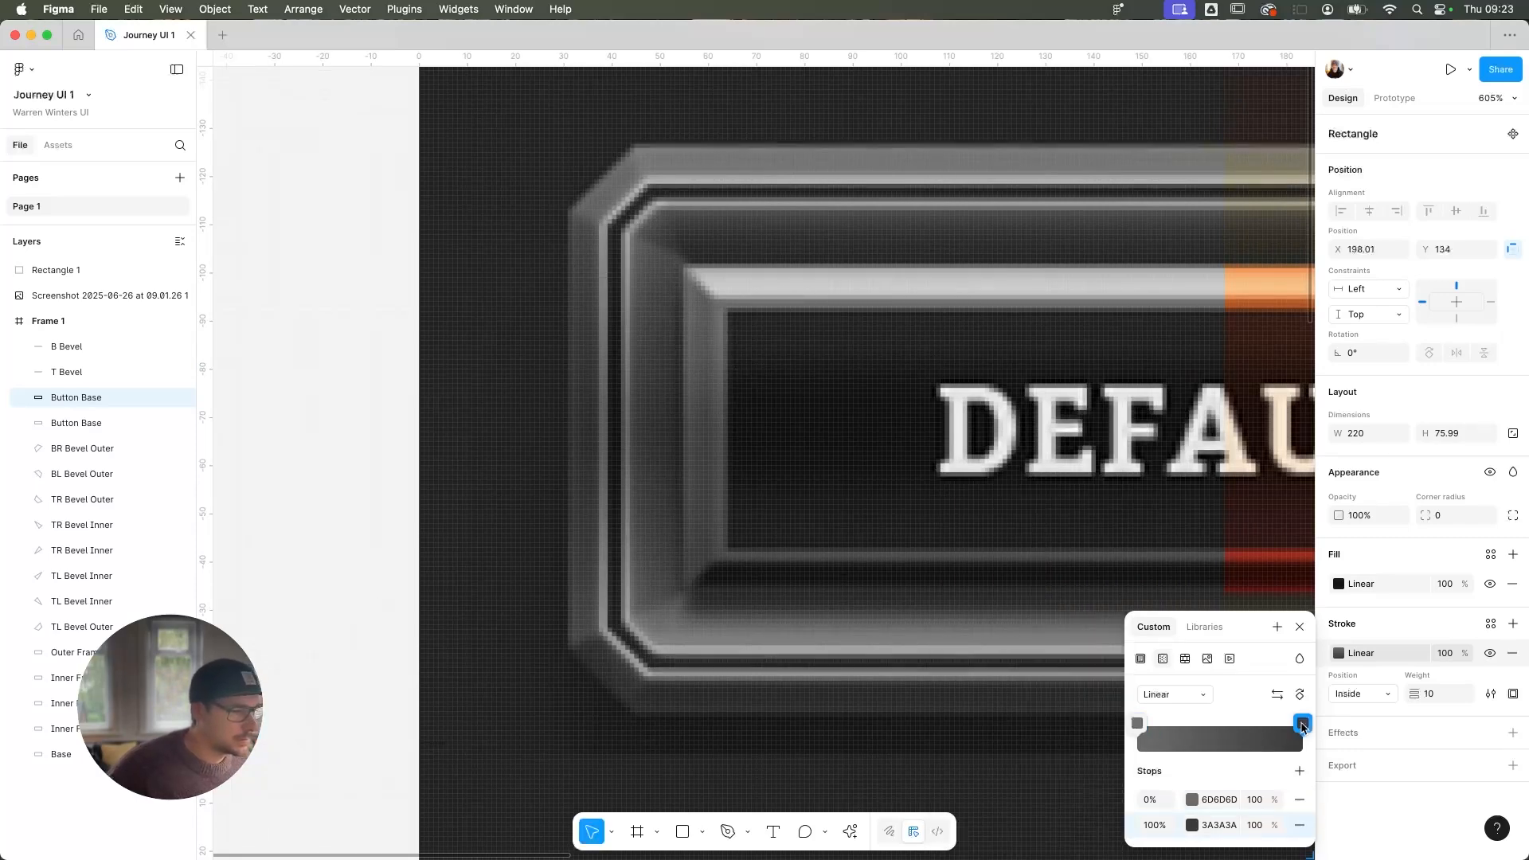
{"action": "left_click", "coordinate": [955, 701]}
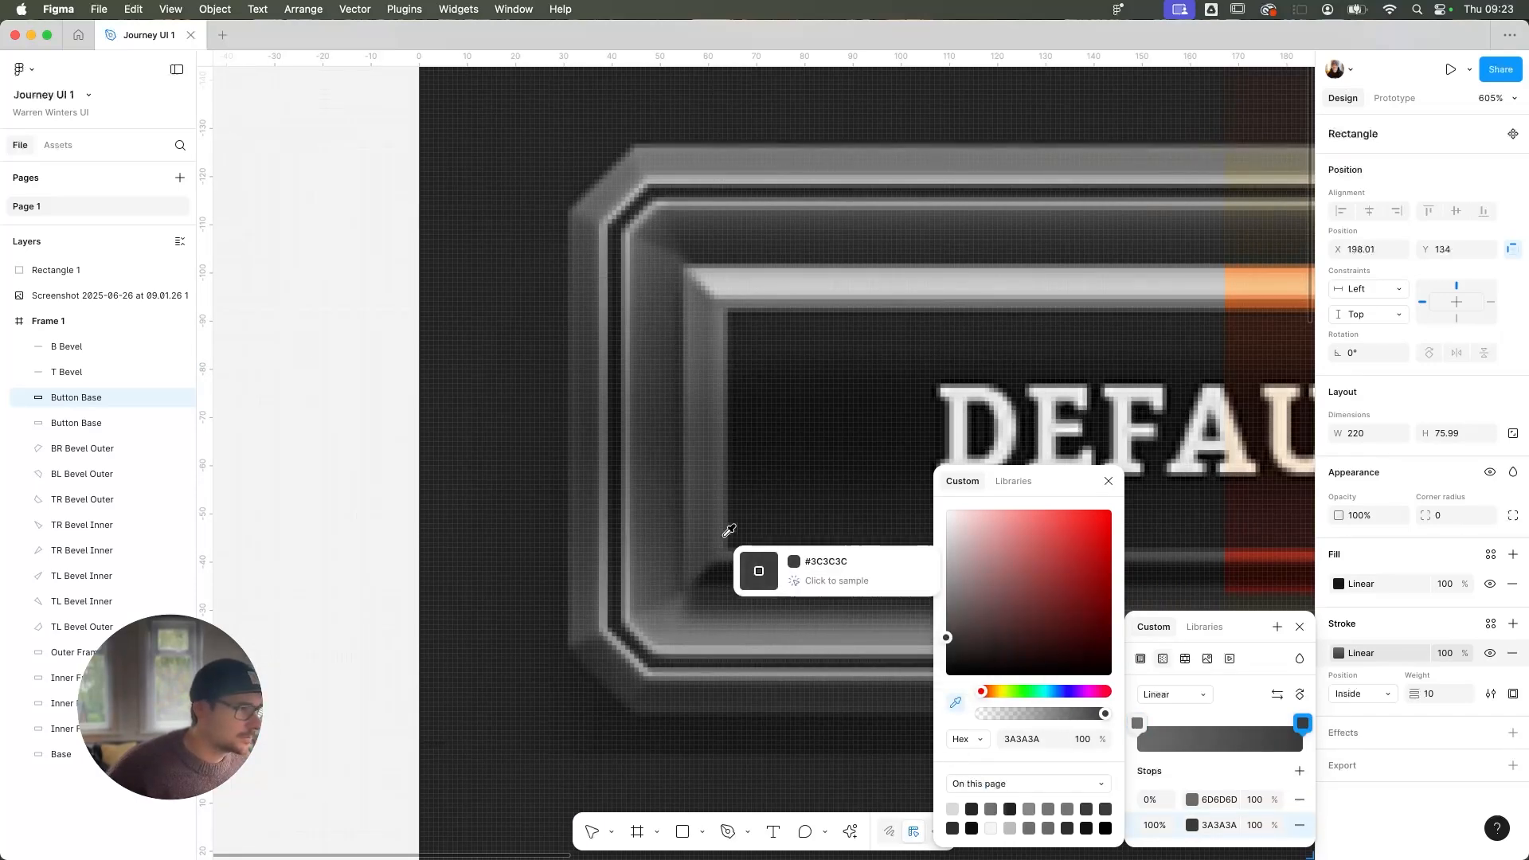
{"action": "scroll", "coordinate": [727, 532], "scroll_direction": "down", "scroll_amount": 5}
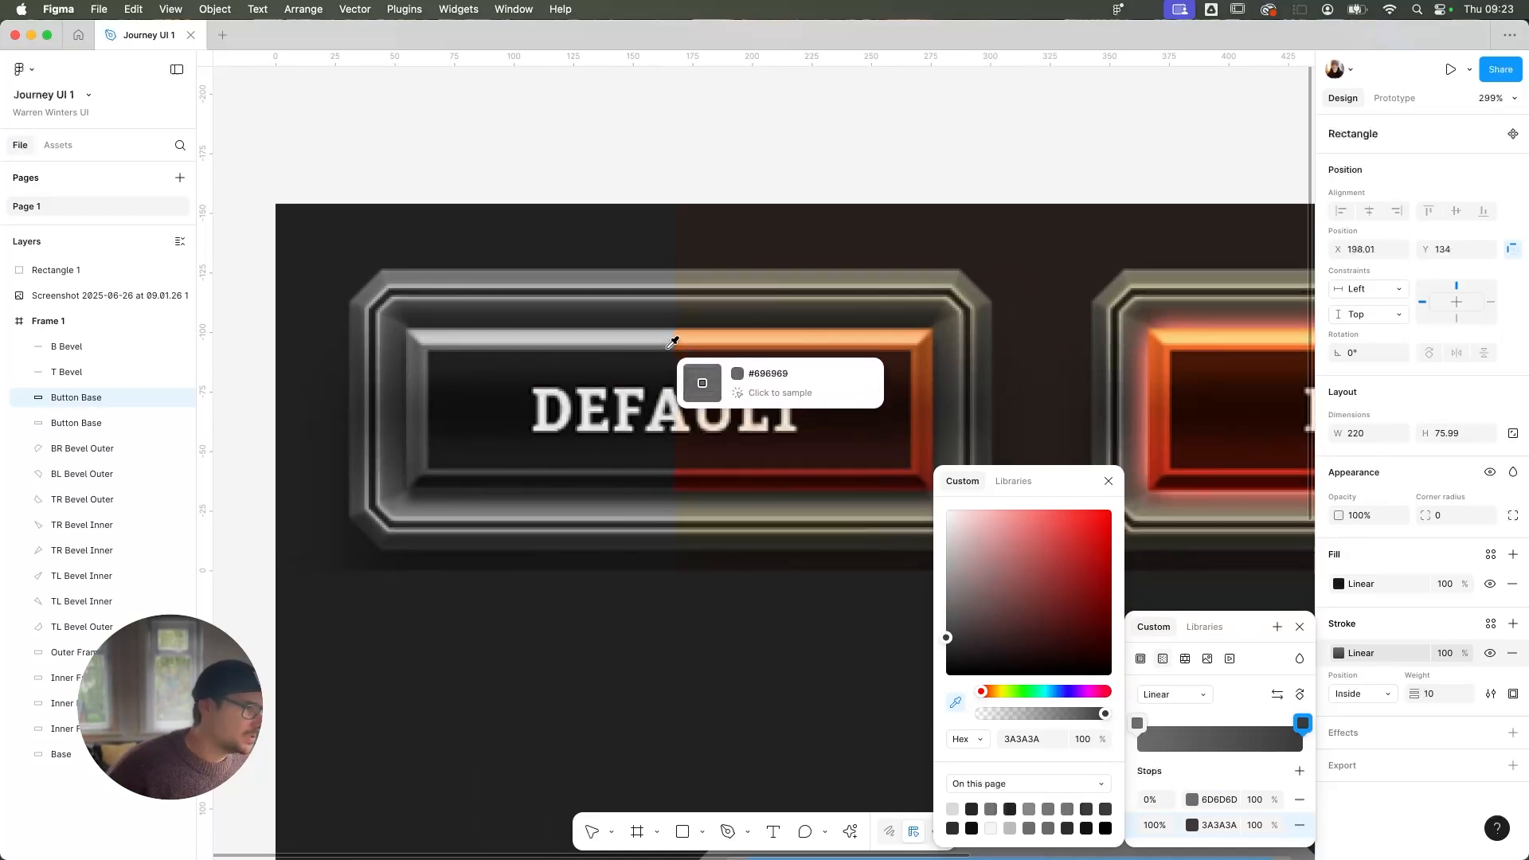
{"action": "left_click", "coordinate": [676, 345]}
{"action": "scroll", "coordinate": [916, 610], "scroll_direction": "down", "scroll_amount": 3}
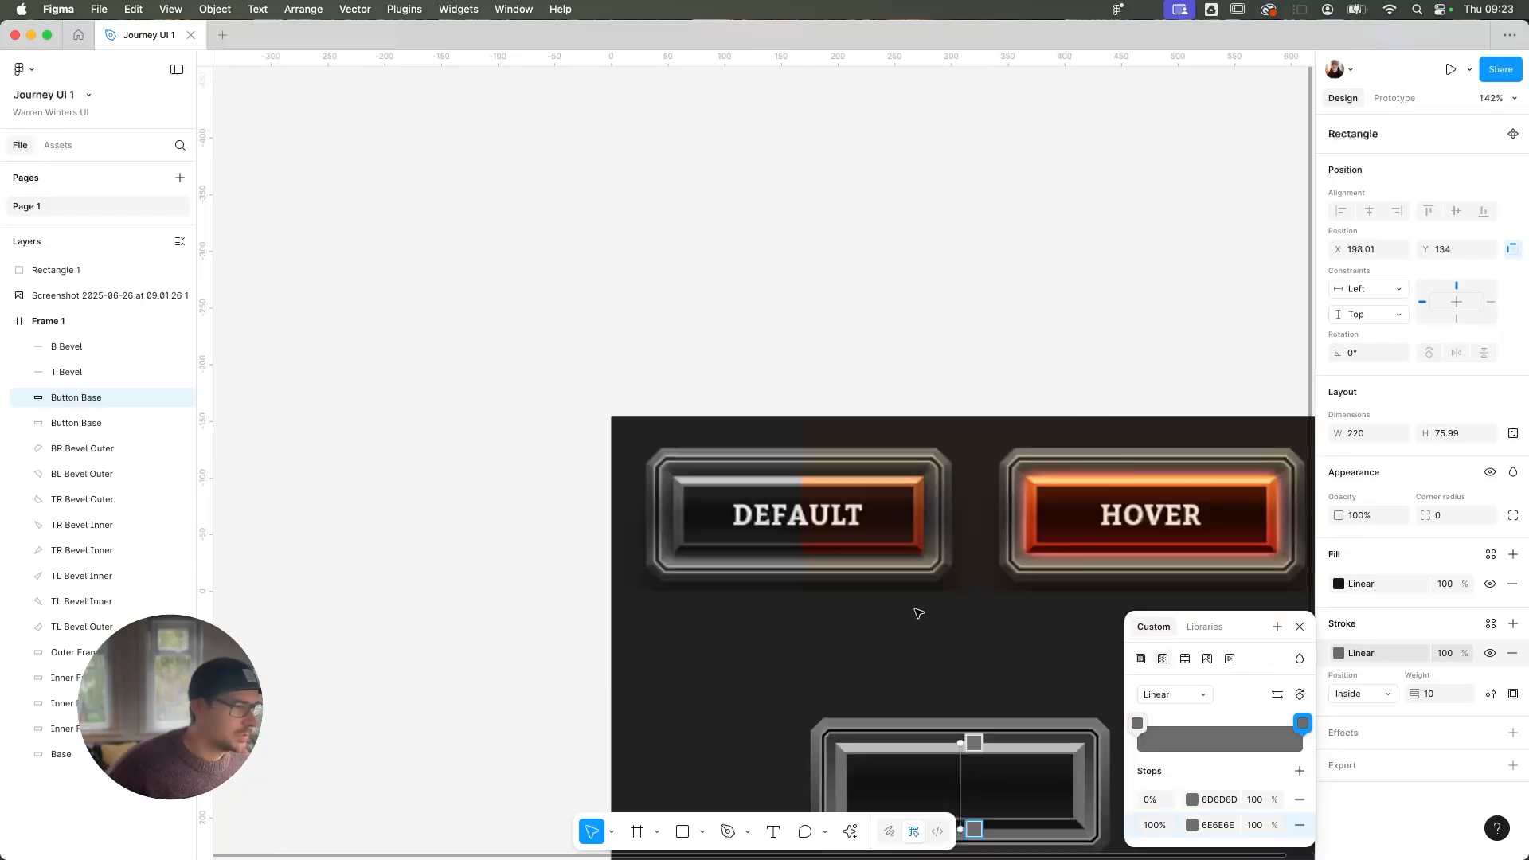
{"action": "scroll", "coordinate": [840, 365], "scroll_direction": "down", "scroll_amount": 3}
{"action": "key", "text": "Escape"}
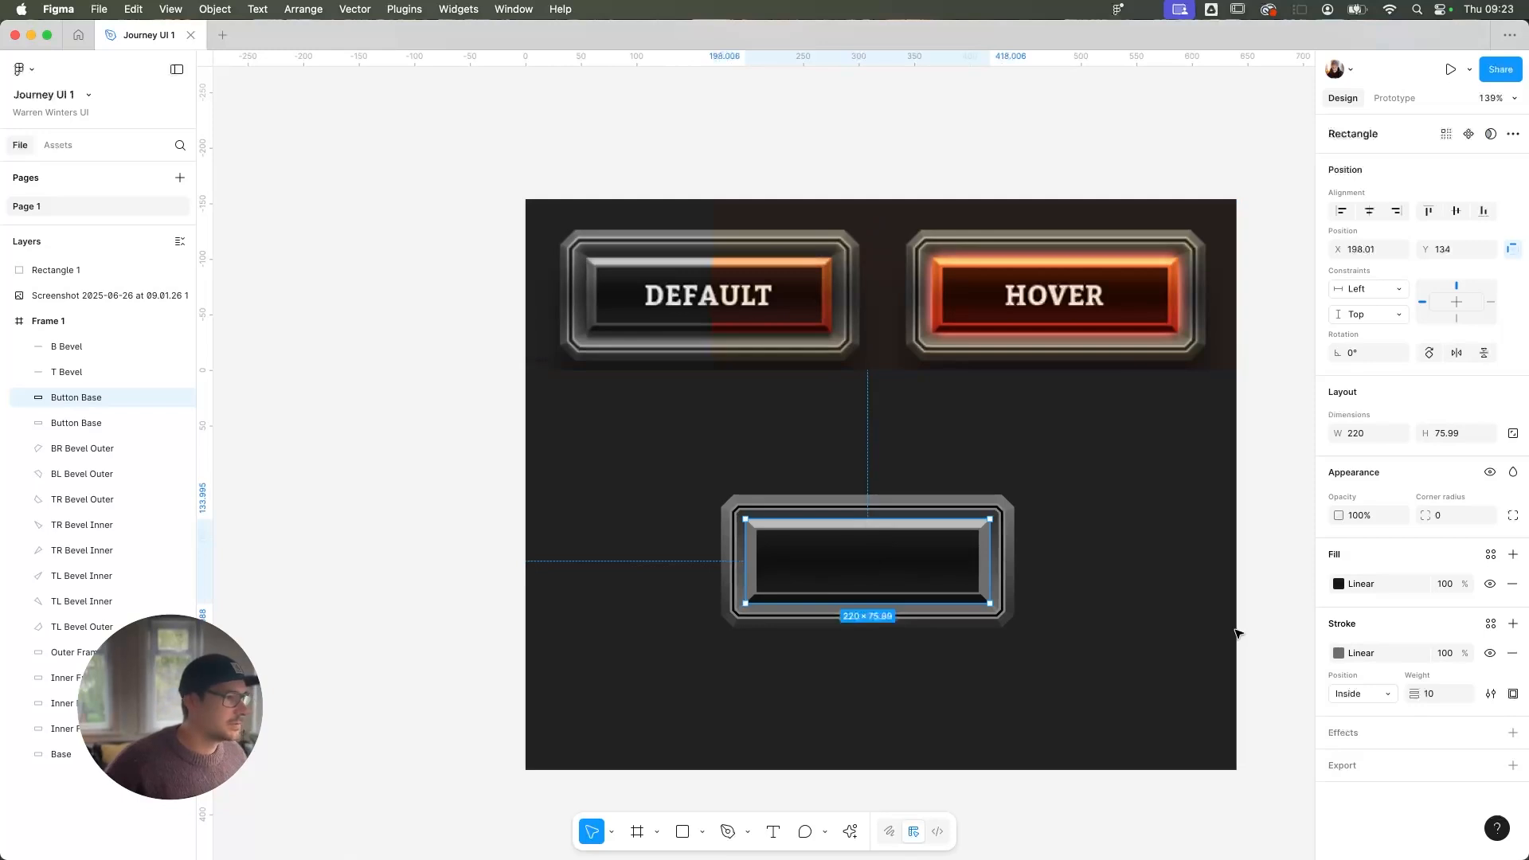
Move the Button Base layer with stroke weight 8 above its copy with stroke weight 10 and remove the moved layer's fill
{"action": "left_click", "coordinate": [512, 563]}
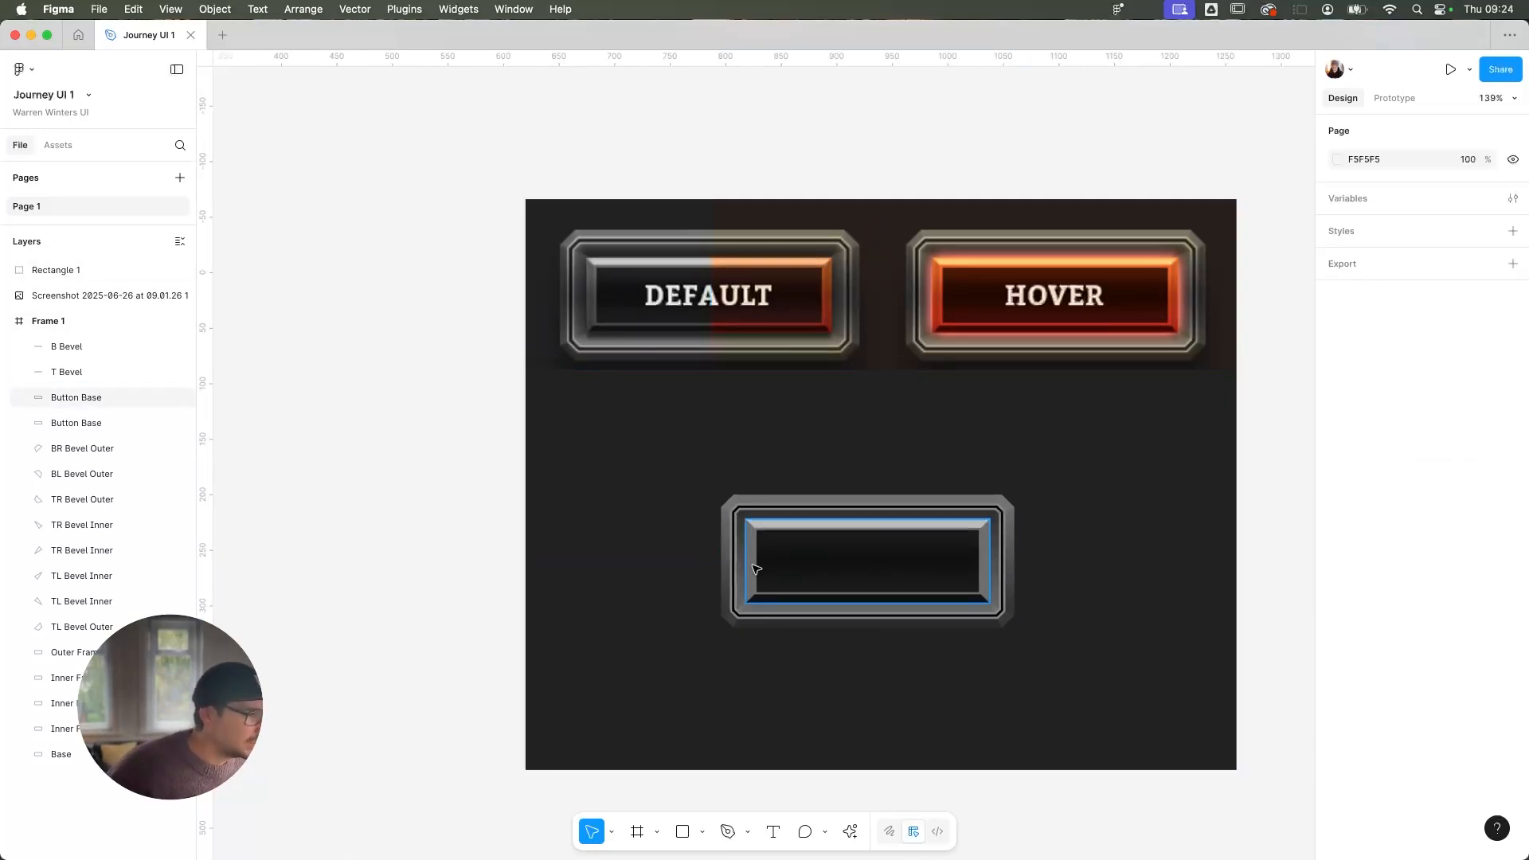
{"action": "left_click", "coordinate": [836, 557]}
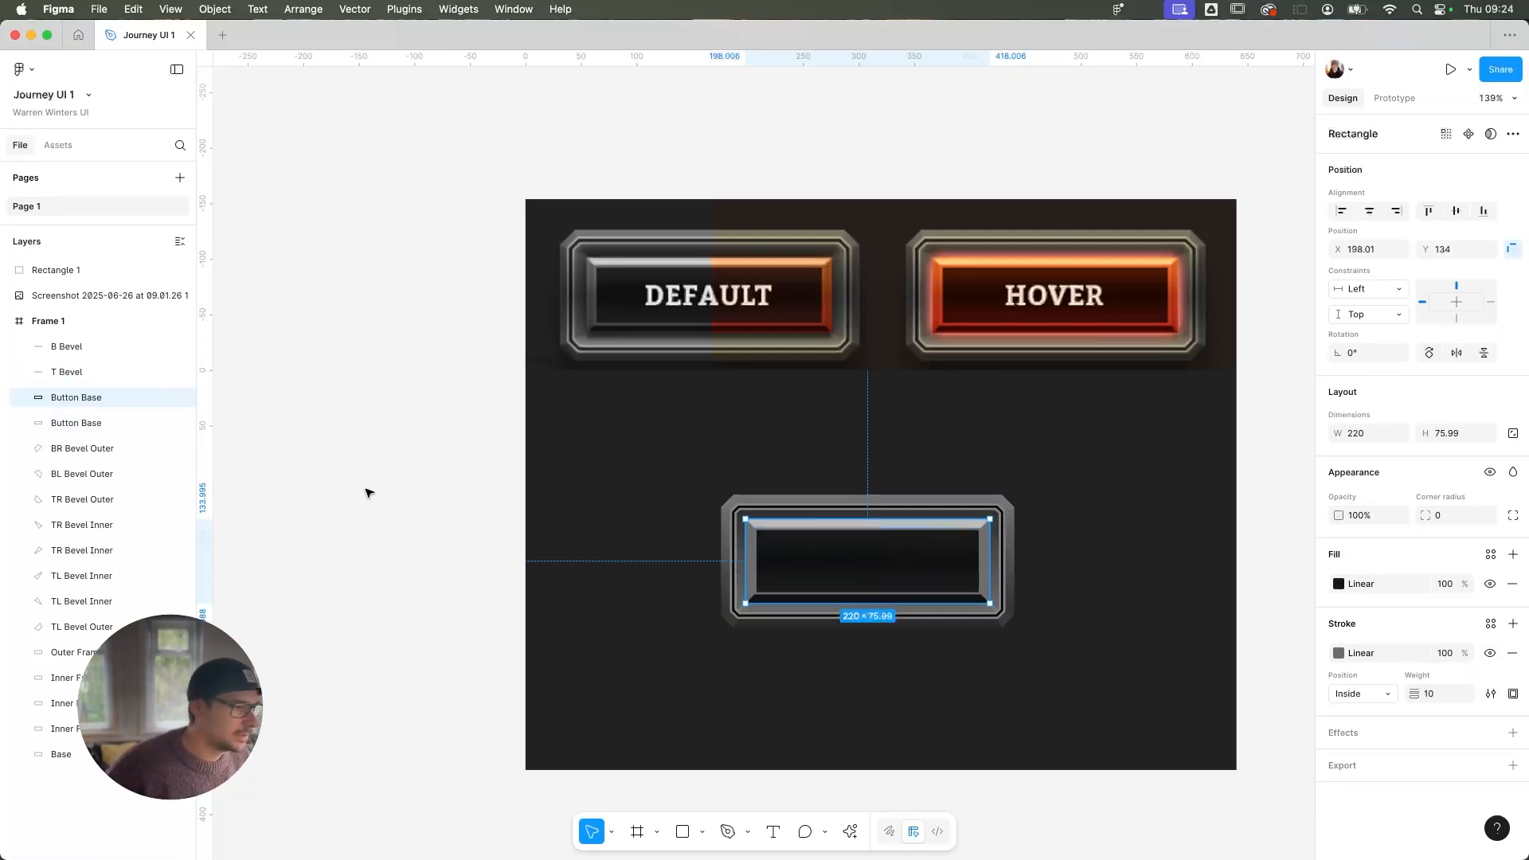
{"action": "left_click", "coordinate": [113, 423]}
{"action": "left_click", "coordinate": [112, 397]}
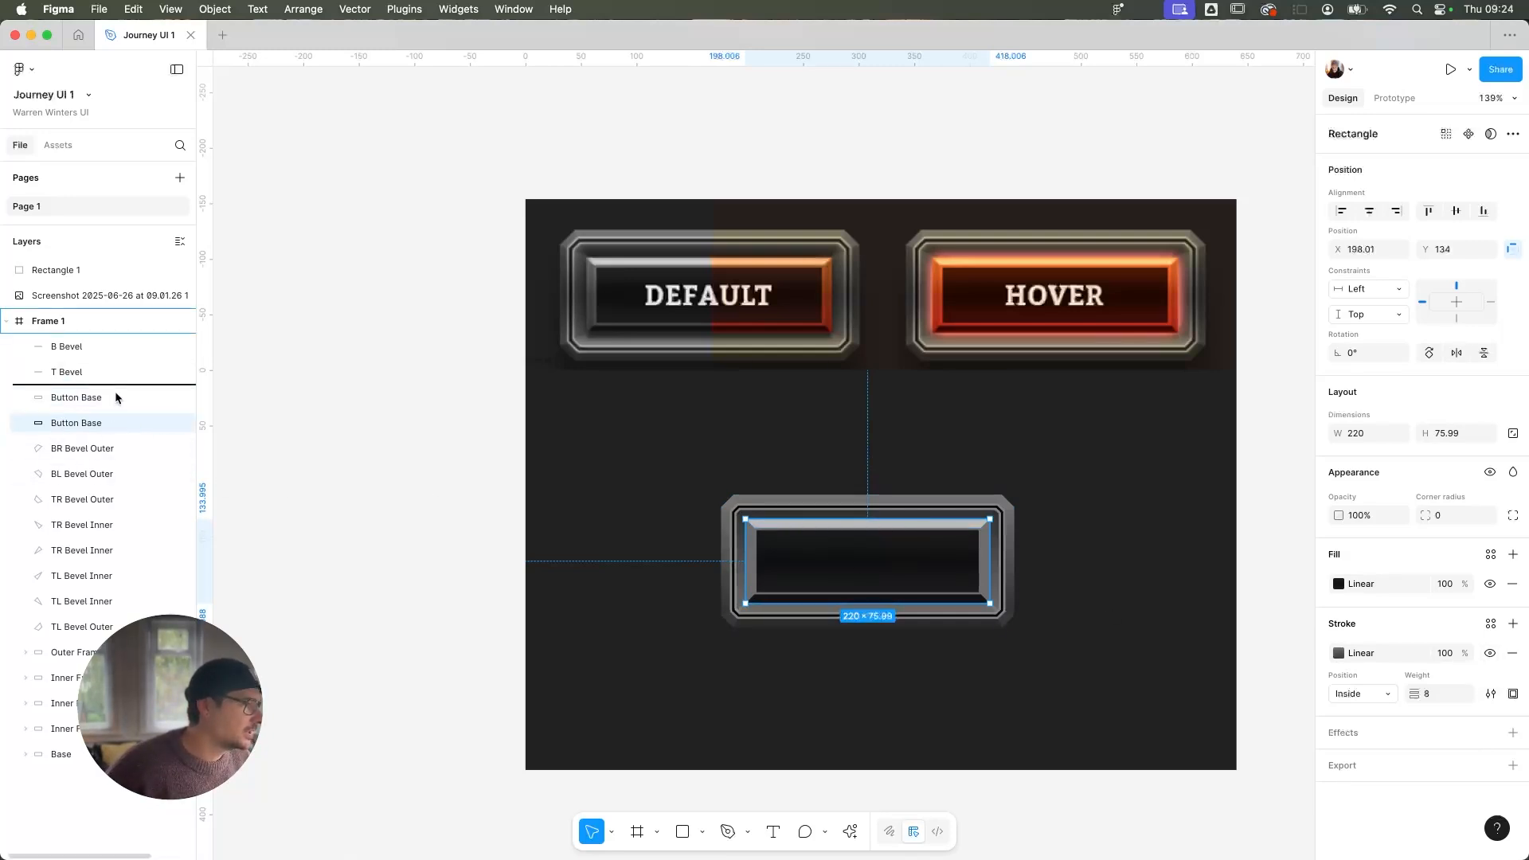
{"action": "left_click", "coordinate": [1512, 583]}
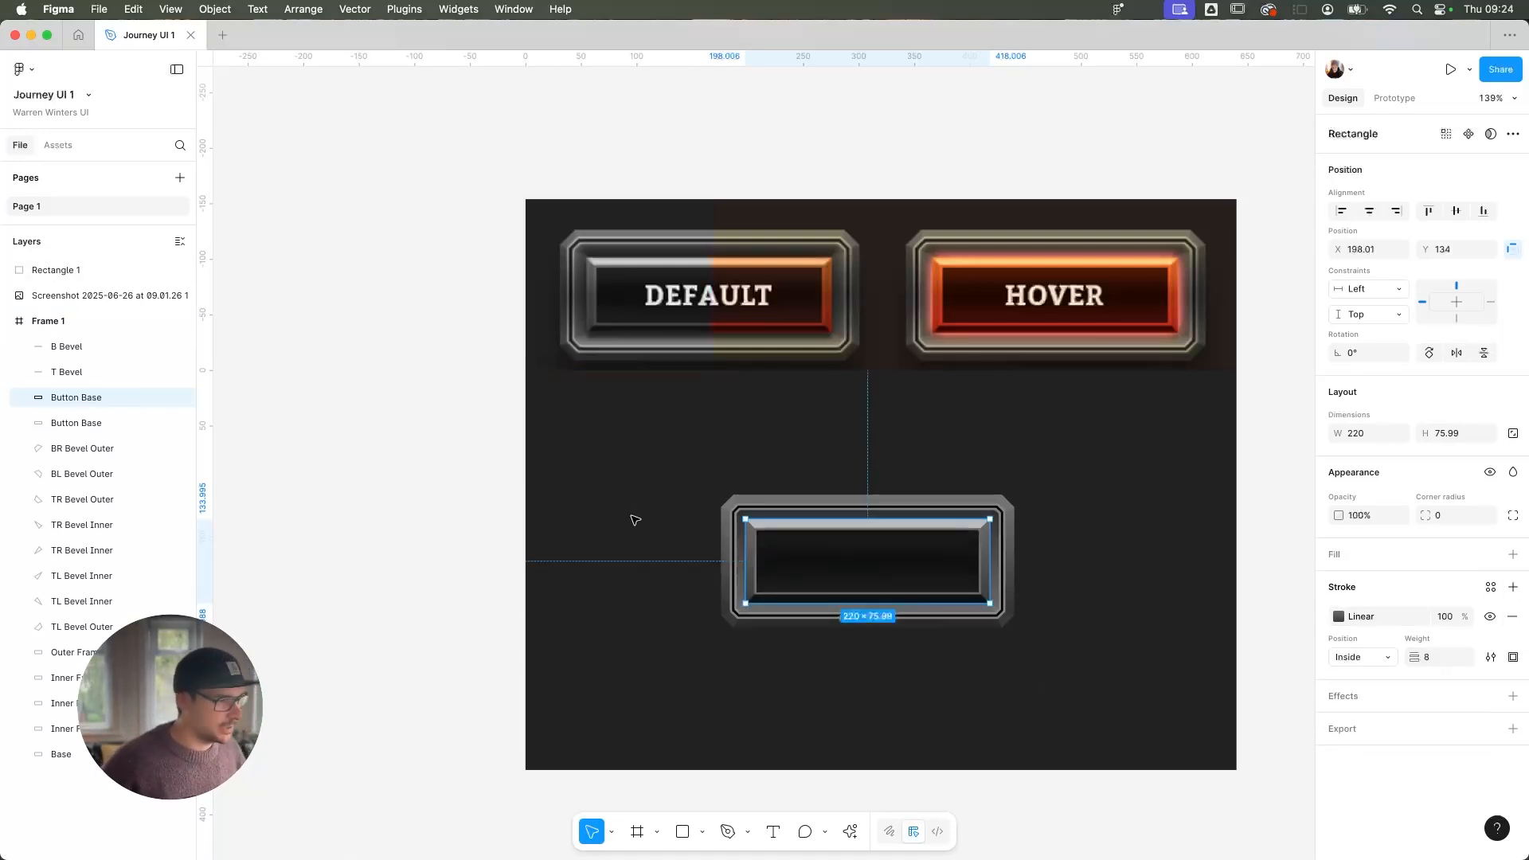
{"action": "left_click", "coordinate": [500, 432]}
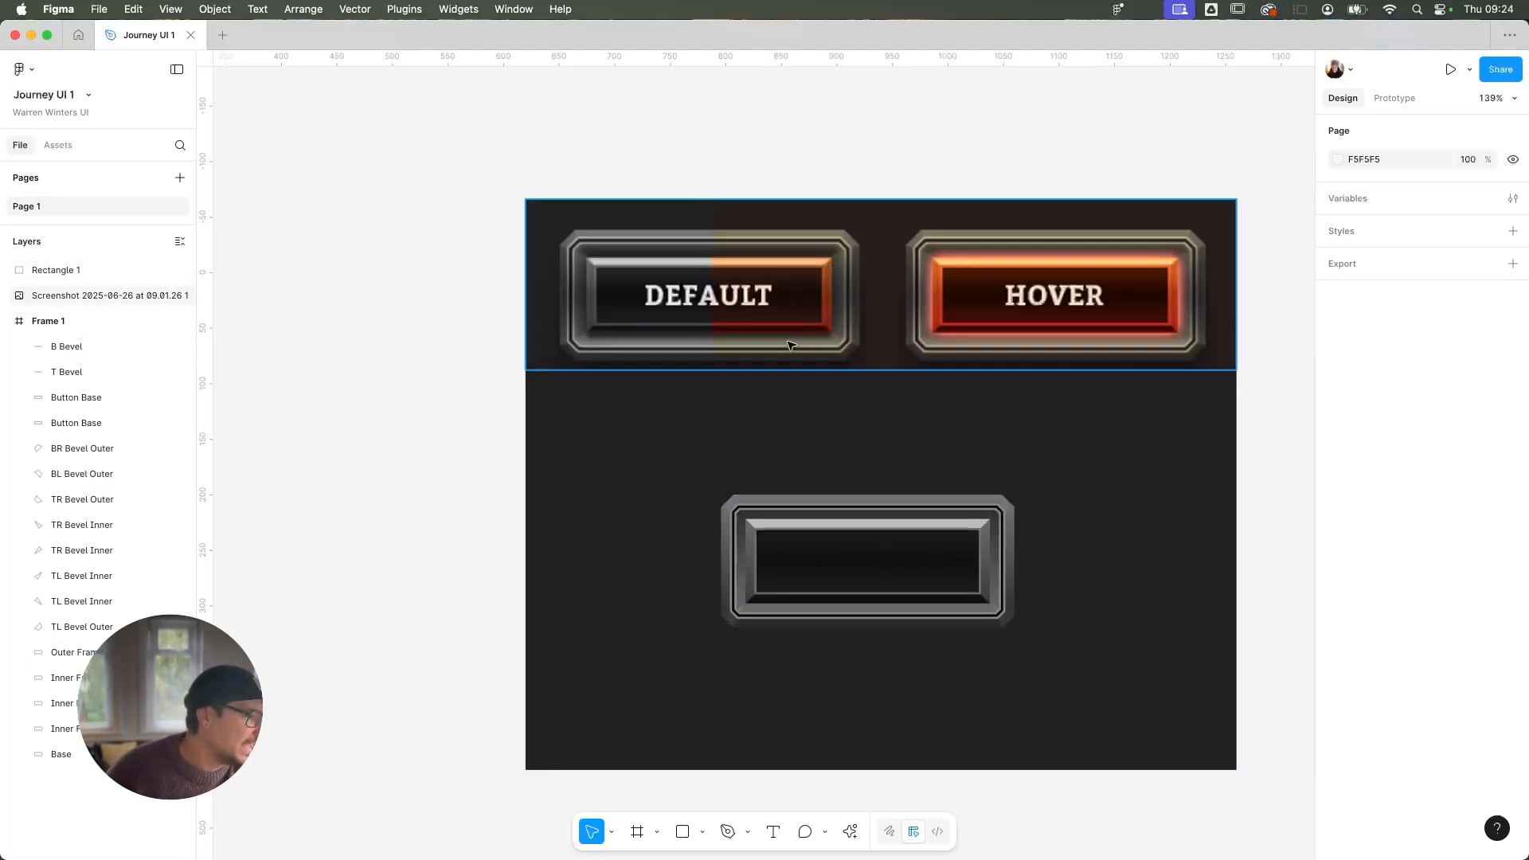
Add an inner shadow effect to the upper Button Base layer and set its colour to FFFFFF
{"action": "left_click", "coordinate": [94, 345]}
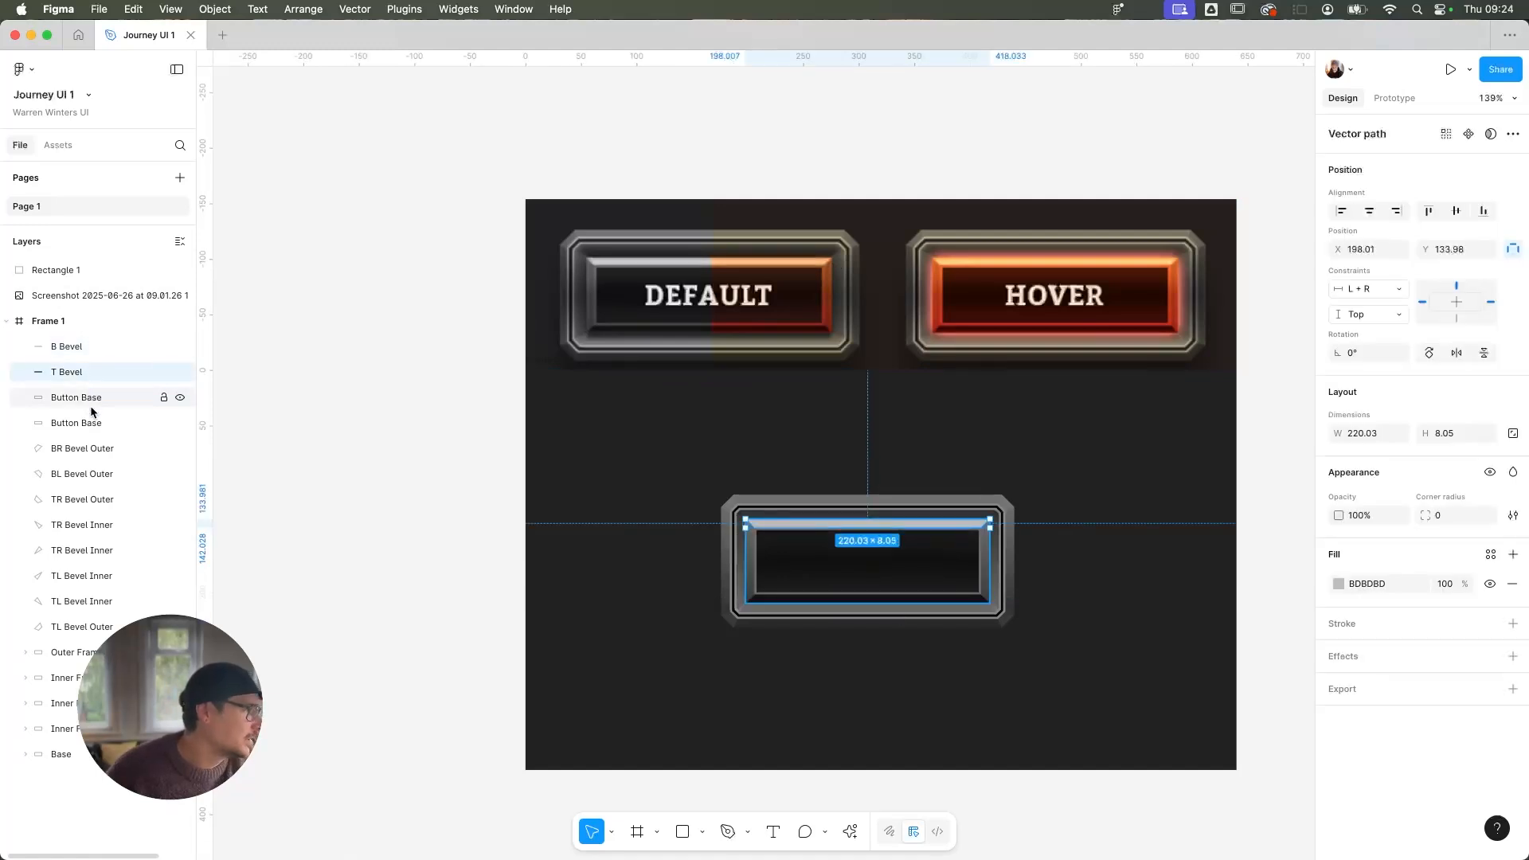
{"action": "left_click", "coordinate": [90, 400]}
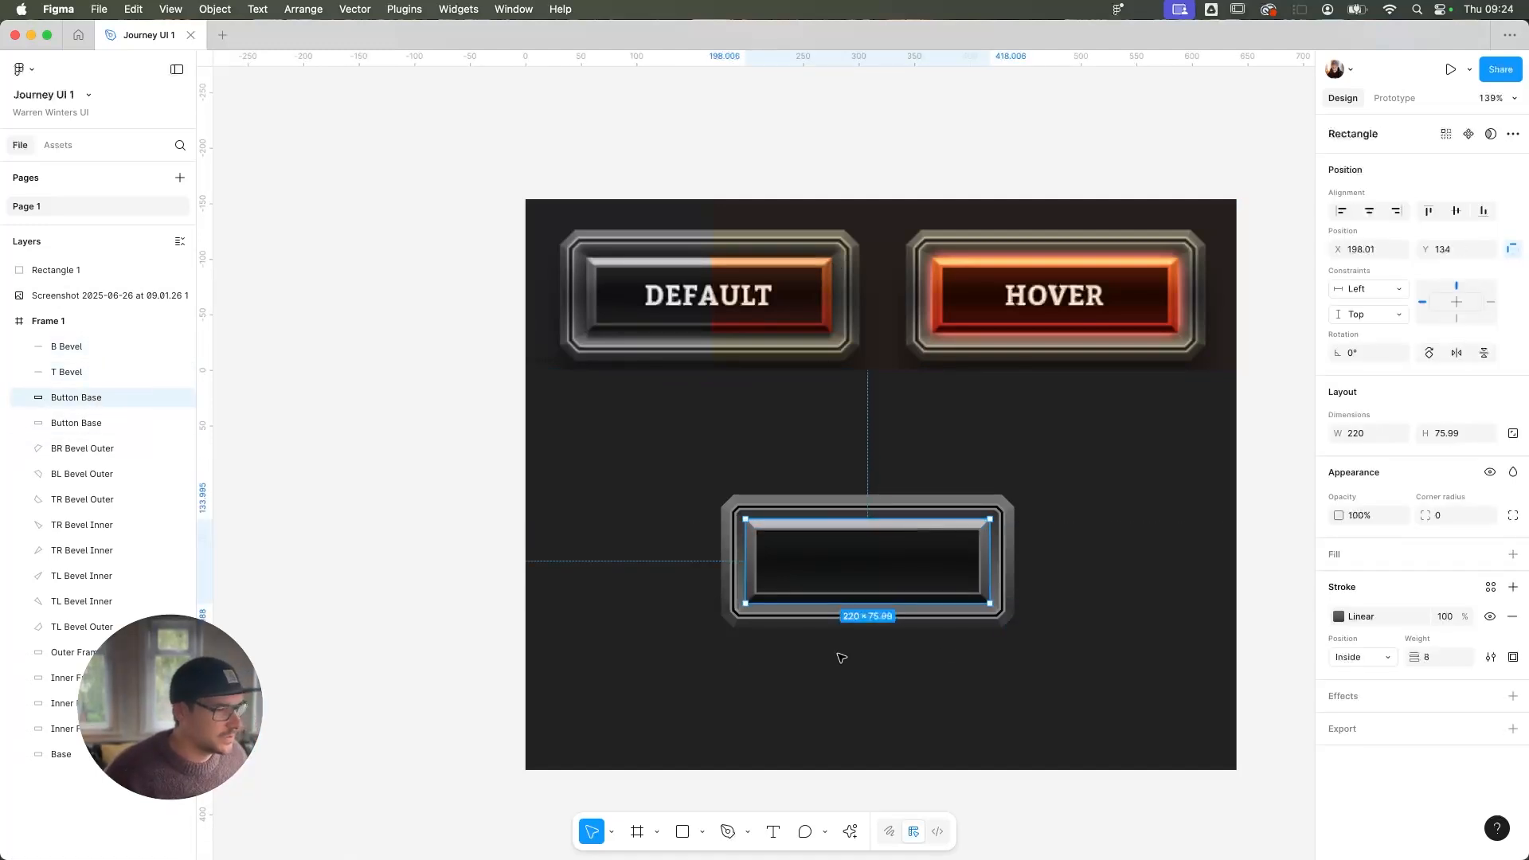
{"action": "left_click", "coordinate": [1512, 696]}
{"action": "left_click", "coordinate": [1380, 732]}
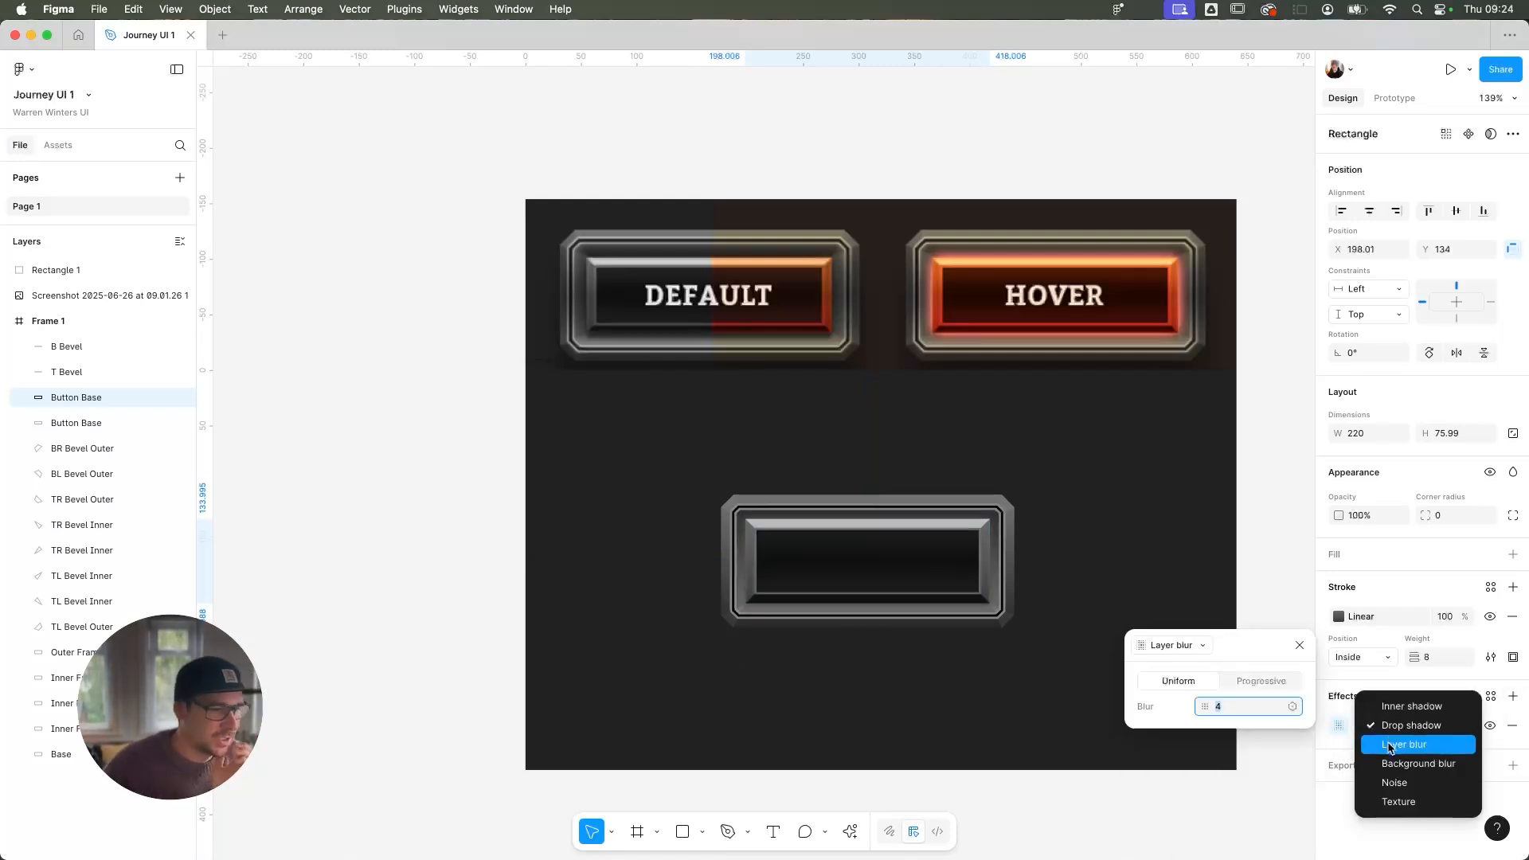
{"action": "left_click", "coordinate": [1405, 706]}
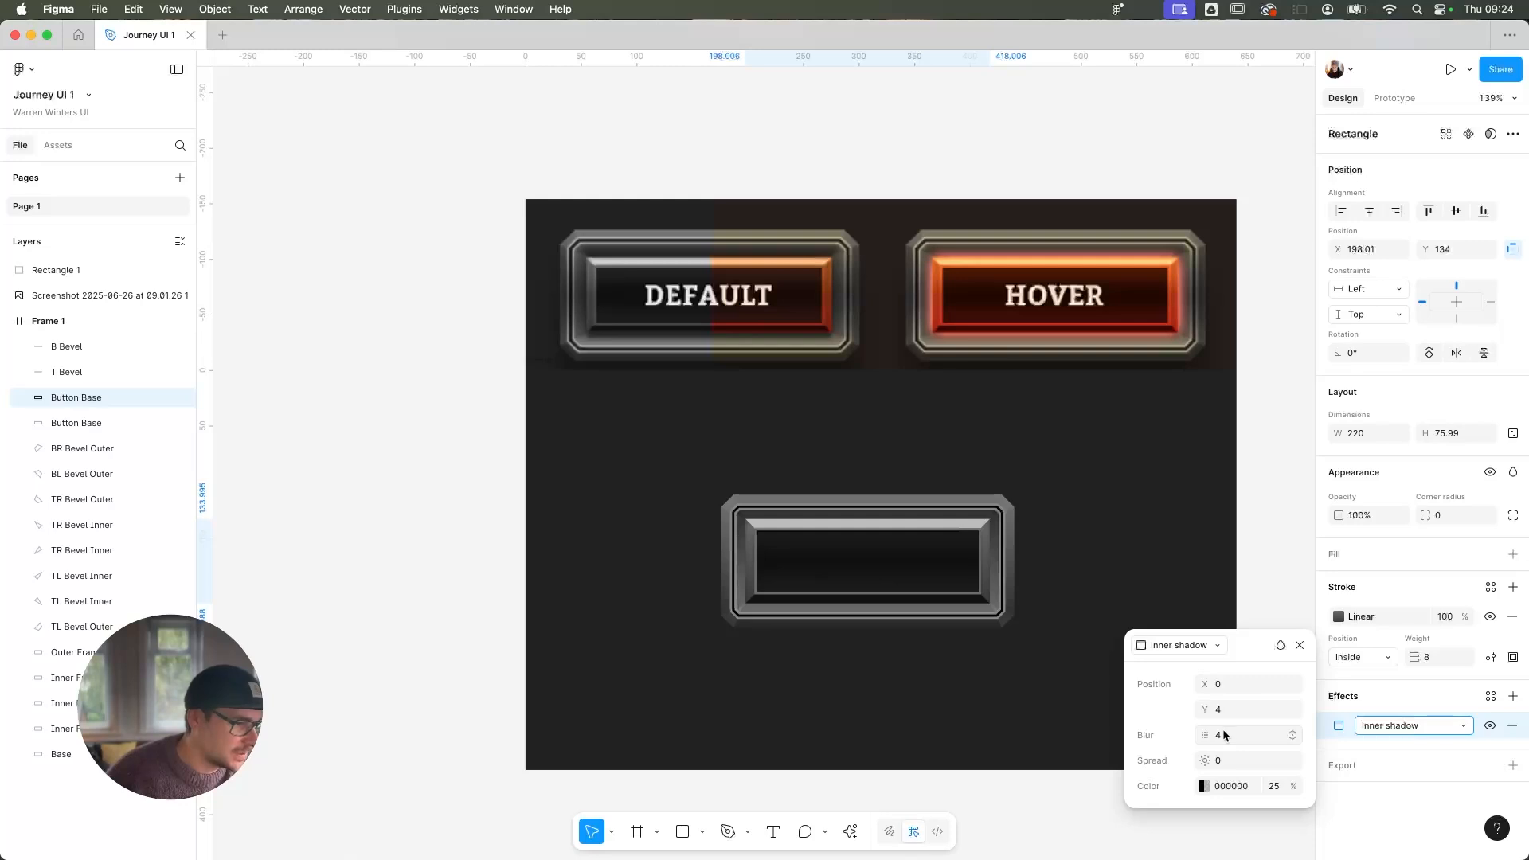
{"action": "left_click", "coordinate": [1203, 786]}
{"action": "left_click", "coordinate": [945, 537]}
{"action": "left_click_drag", "start_coordinate": [943, 539], "coordinate": [947, 492]}
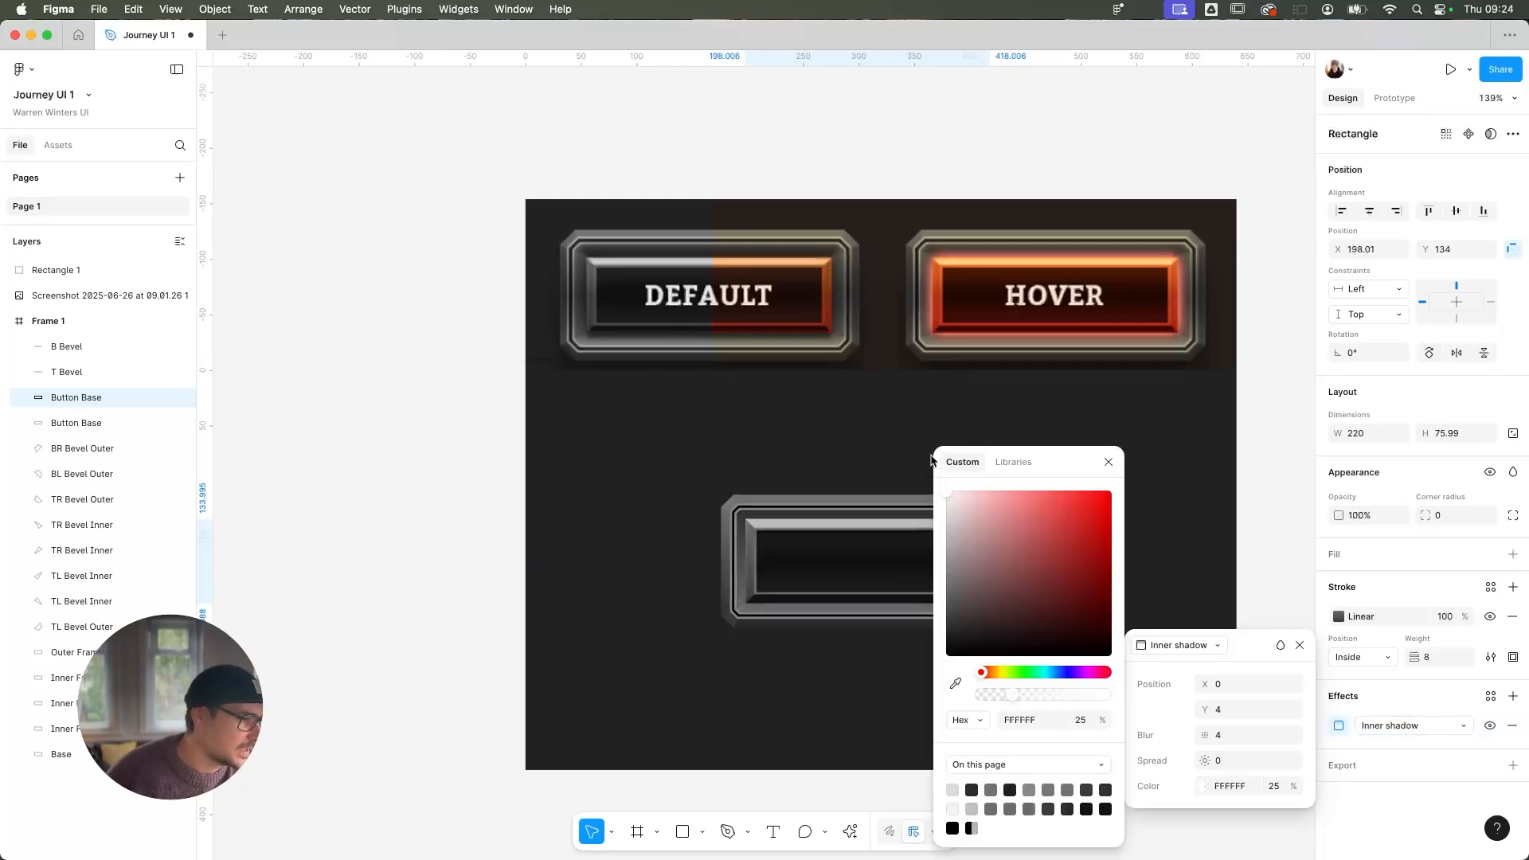
{"action": "left_click", "coordinate": [1110, 462]}
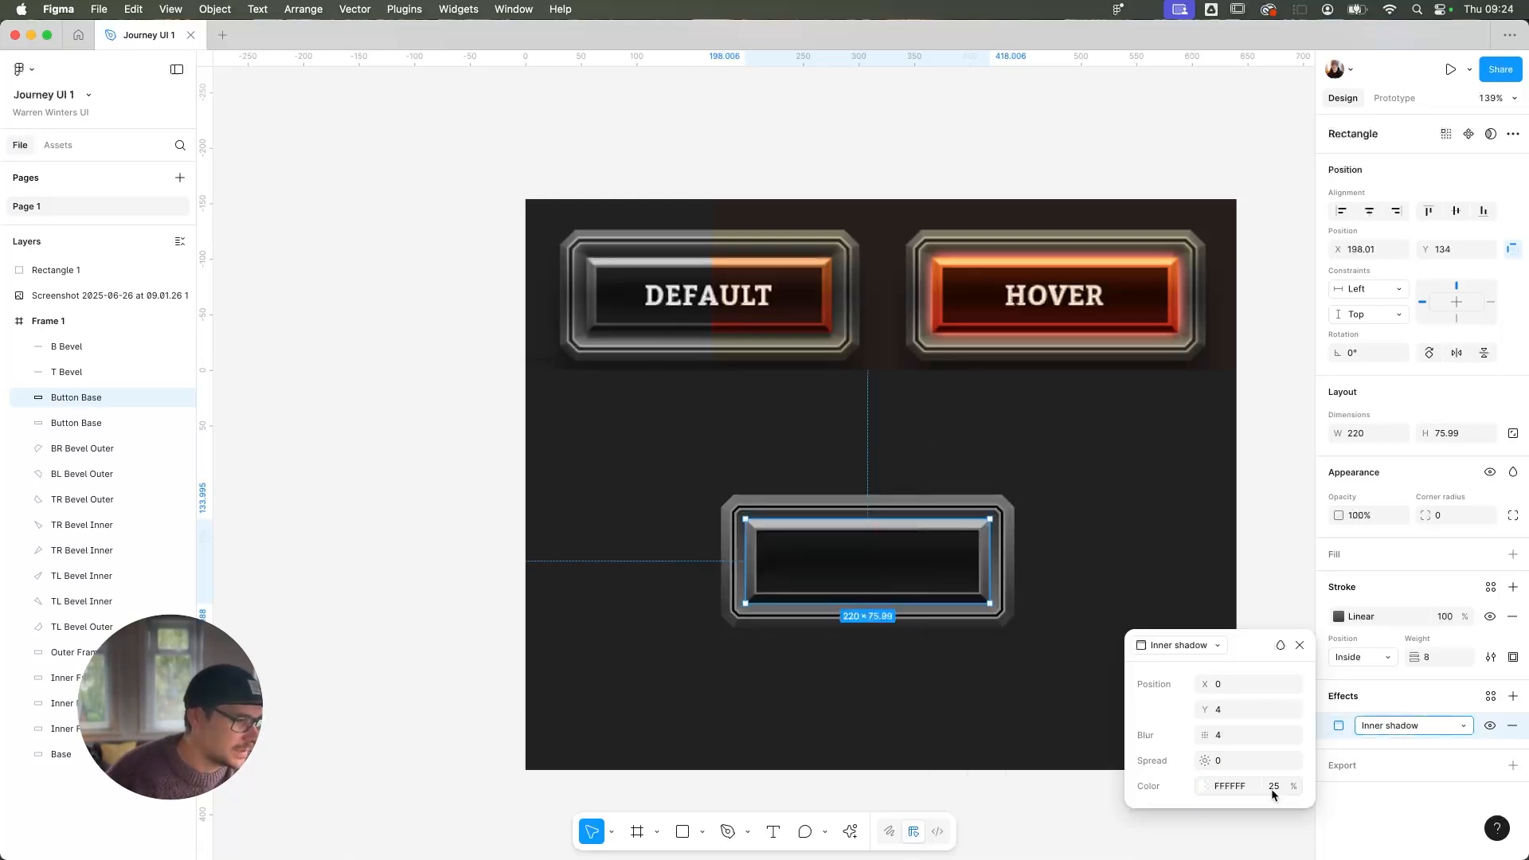
Set the inner shadow's opacity to 45%, blur to 2 and Y offset to 0, and close the effect settings
{"action": "left_click", "coordinate": [1275, 787]}
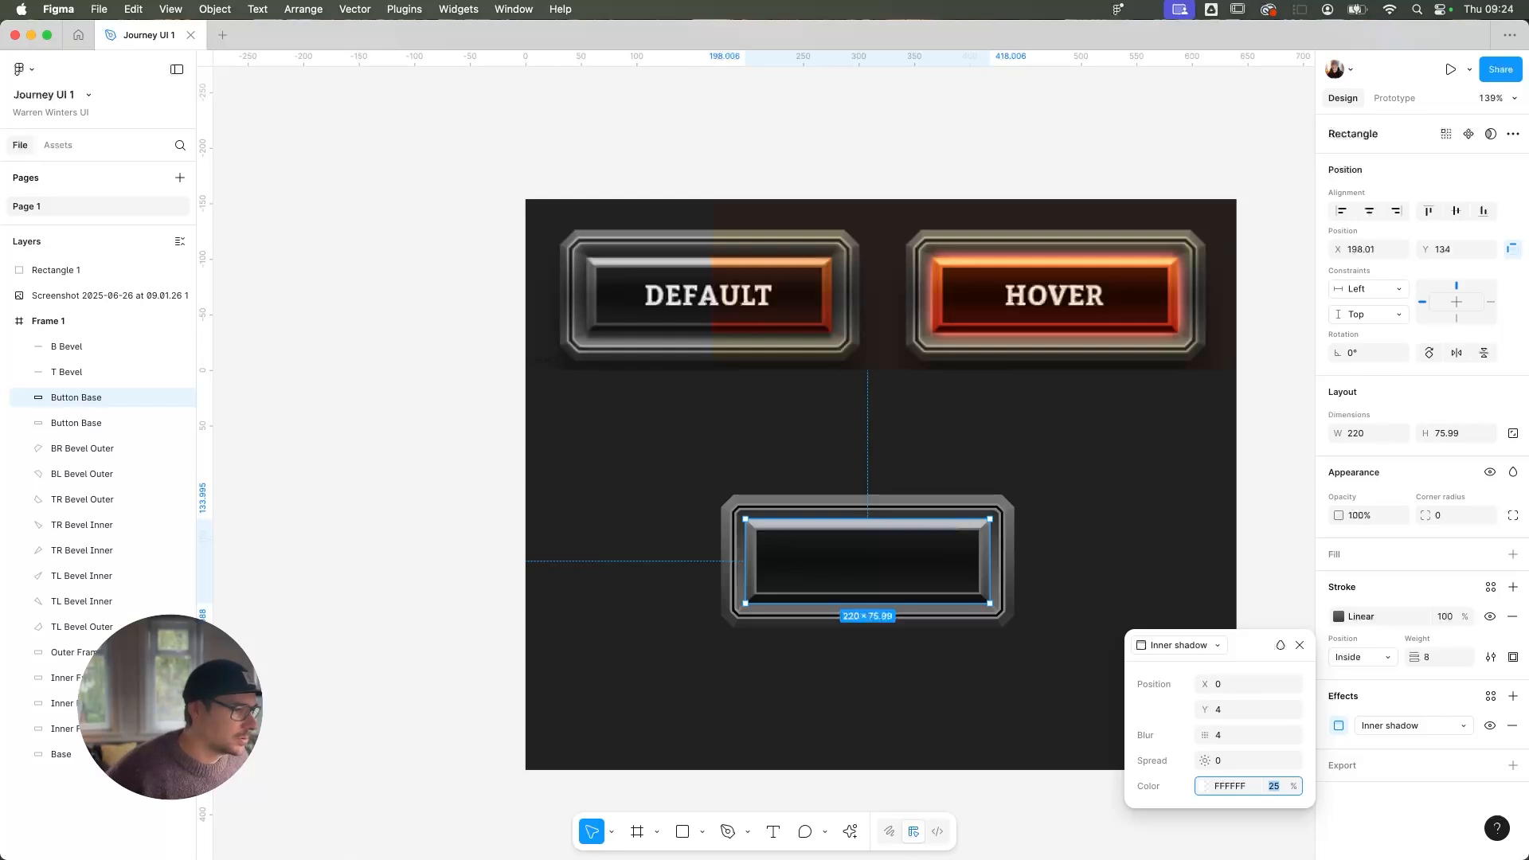
{"action": "key", "text": "shift+Up"}
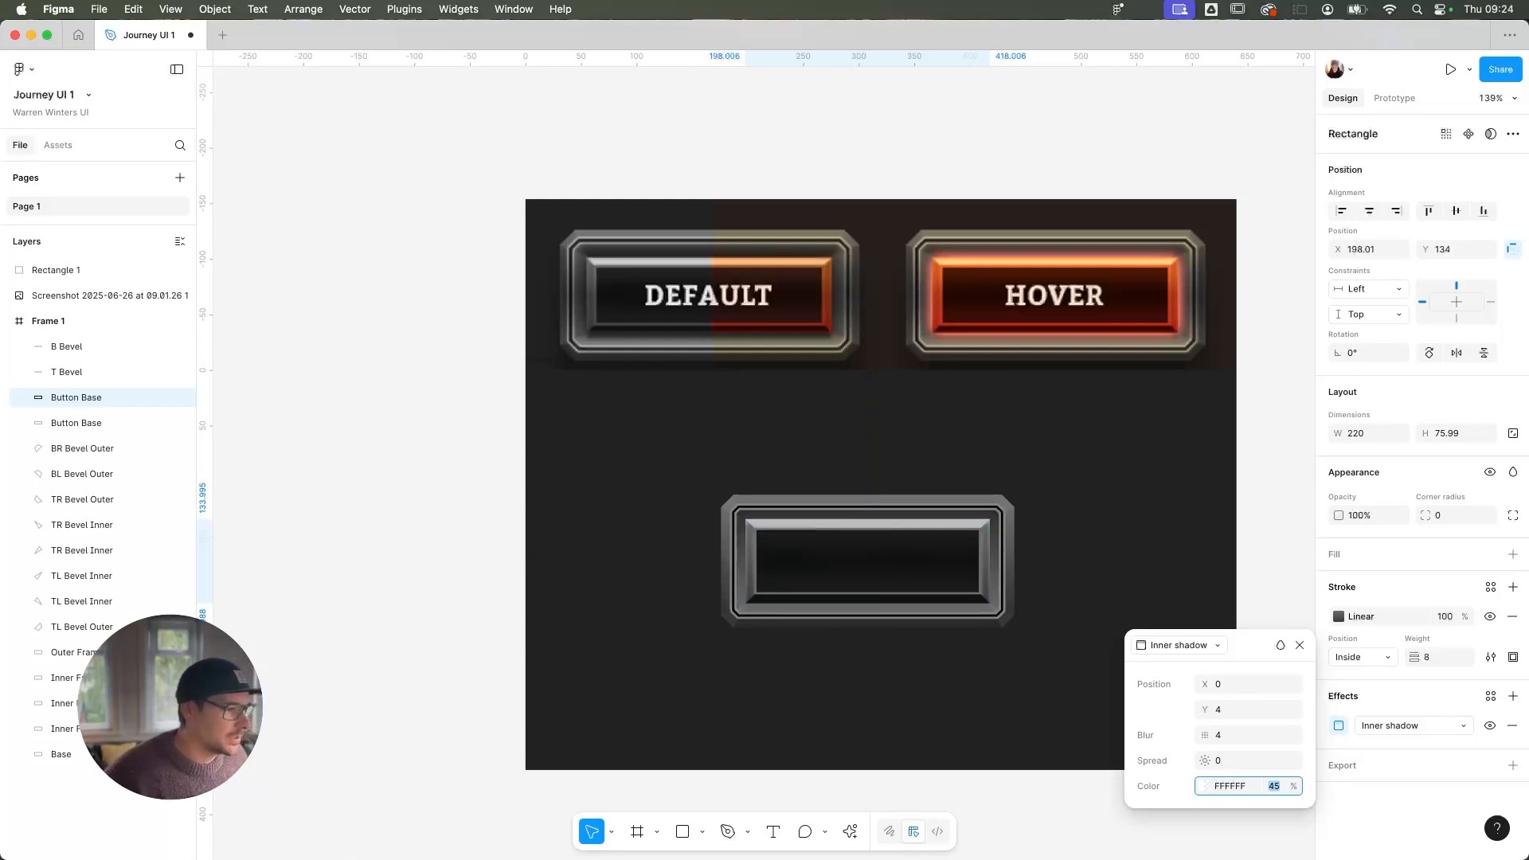
{"action": "left_click", "coordinate": [1247, 735]}
{"action": "type", "text": "1"}
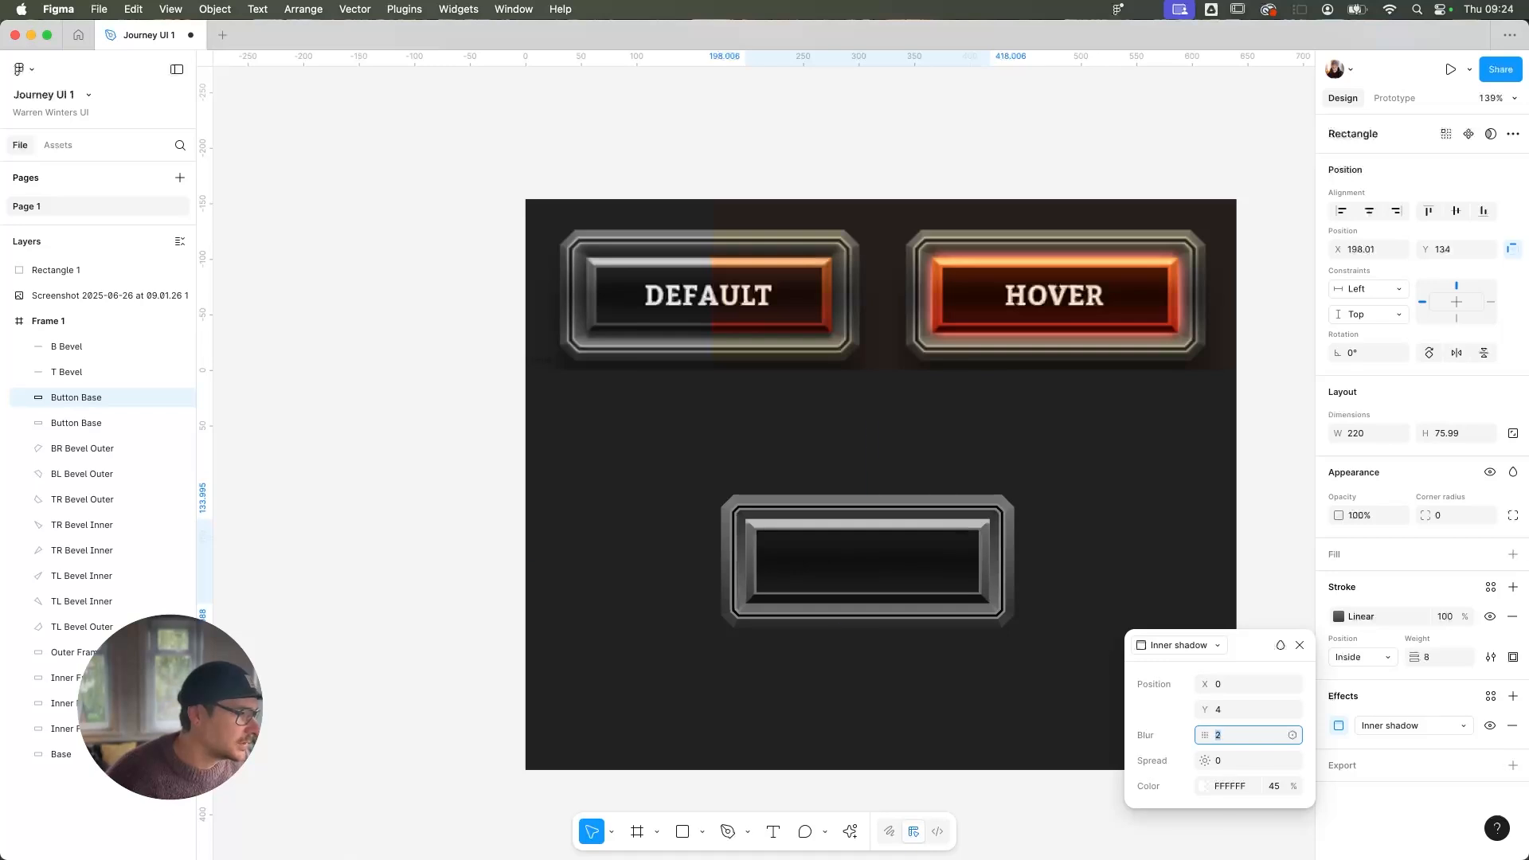
{"action": "key", "text": "Down"}
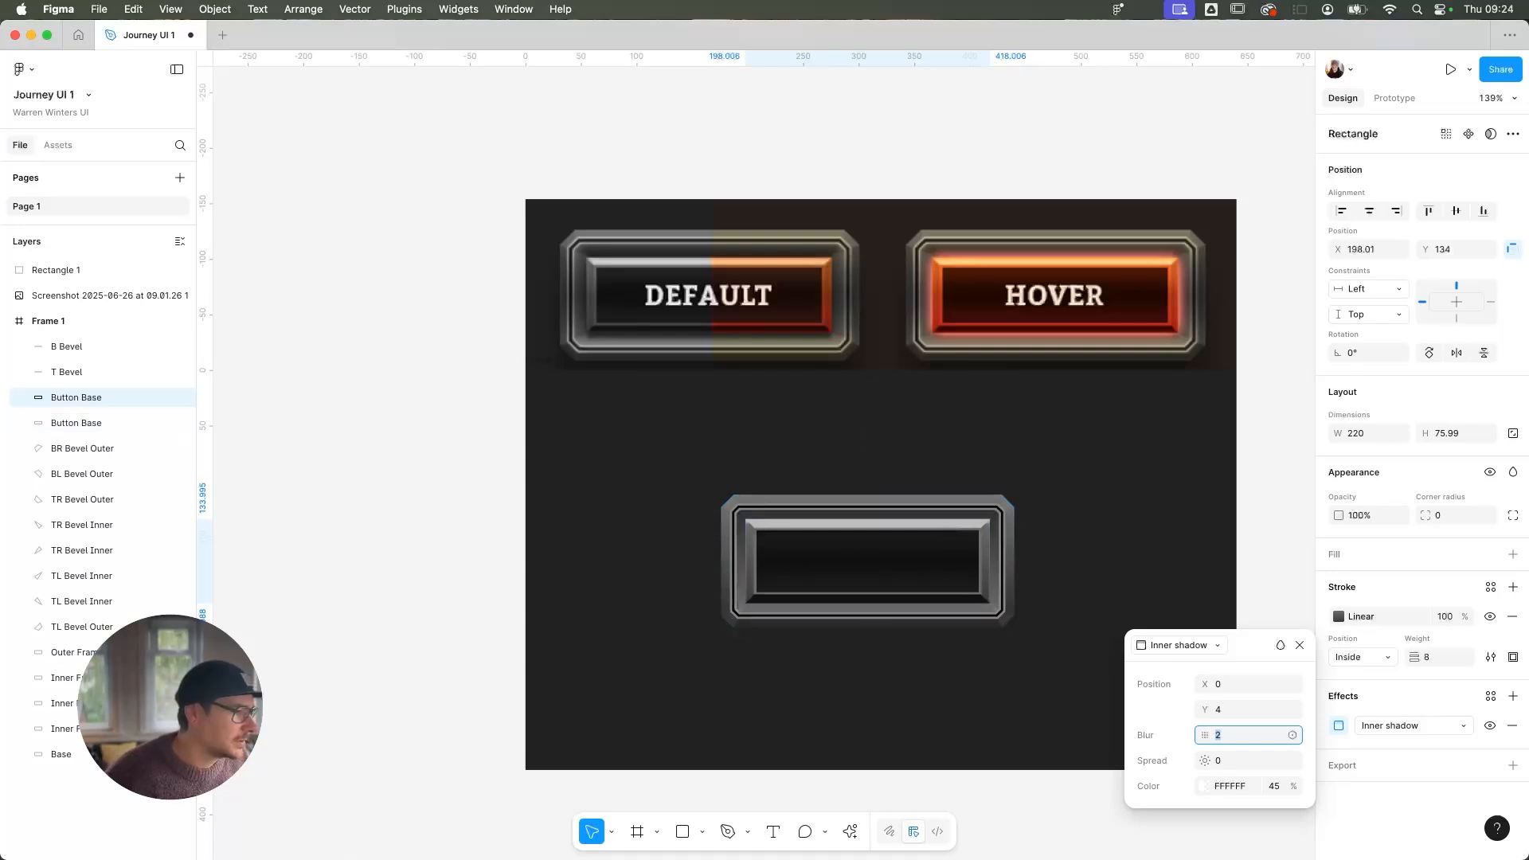
{"action": "left_click", "coordinate": [1231, 714]}
{"action": "key", "text": "Down"}
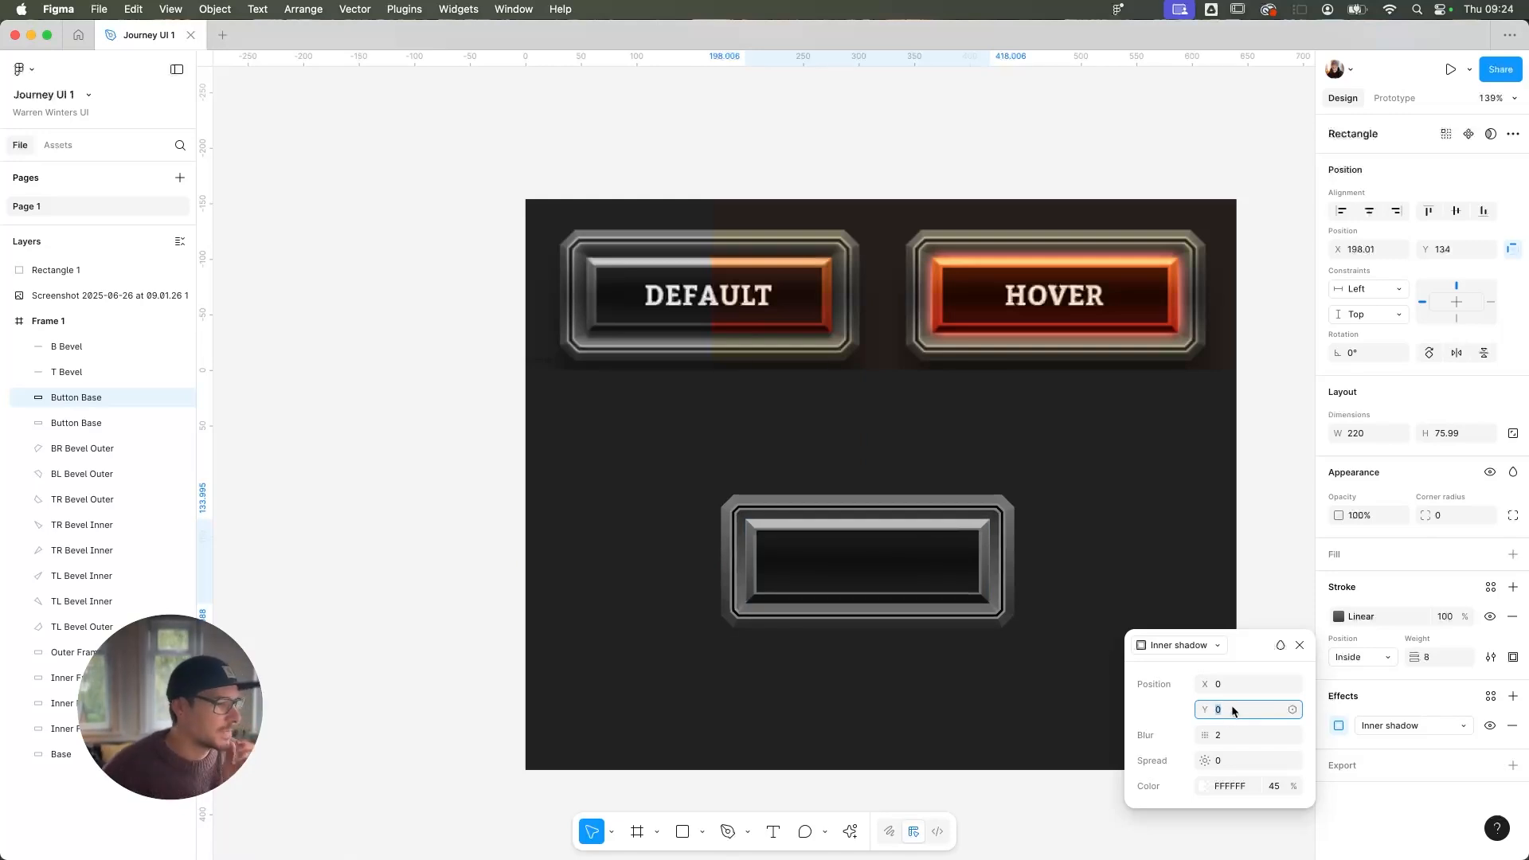
{"action": "left_click", "coordinate": [1300, 646]}
{"action": "left_click", "coordinate": [460, 679]}
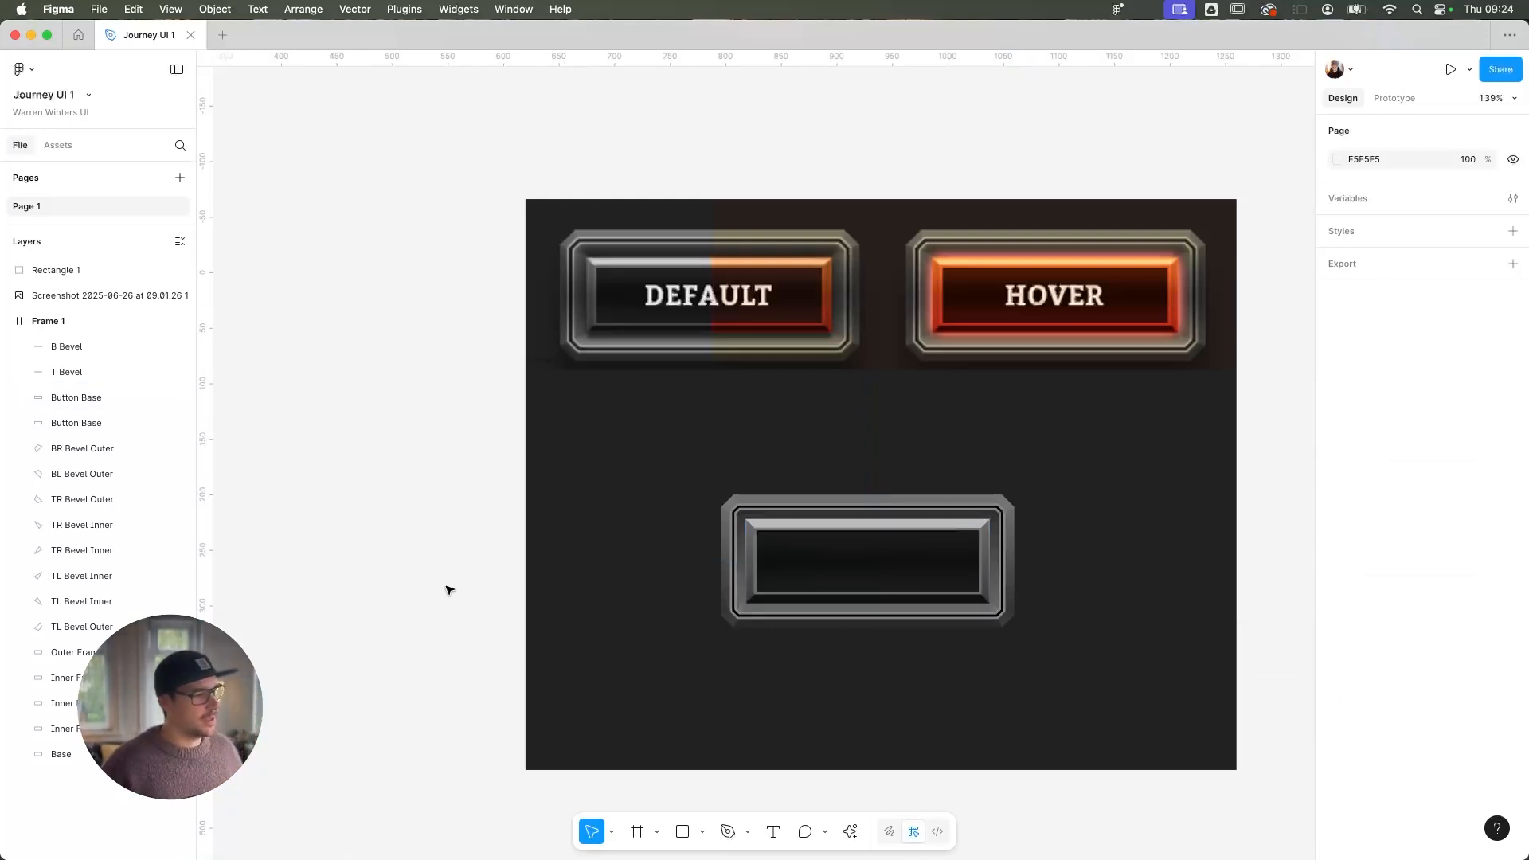
Apply the M3/Elevation Dark/5 effect style to the lower Button Base layer
{"action": "left_click", "coordinate": [104, 423]}
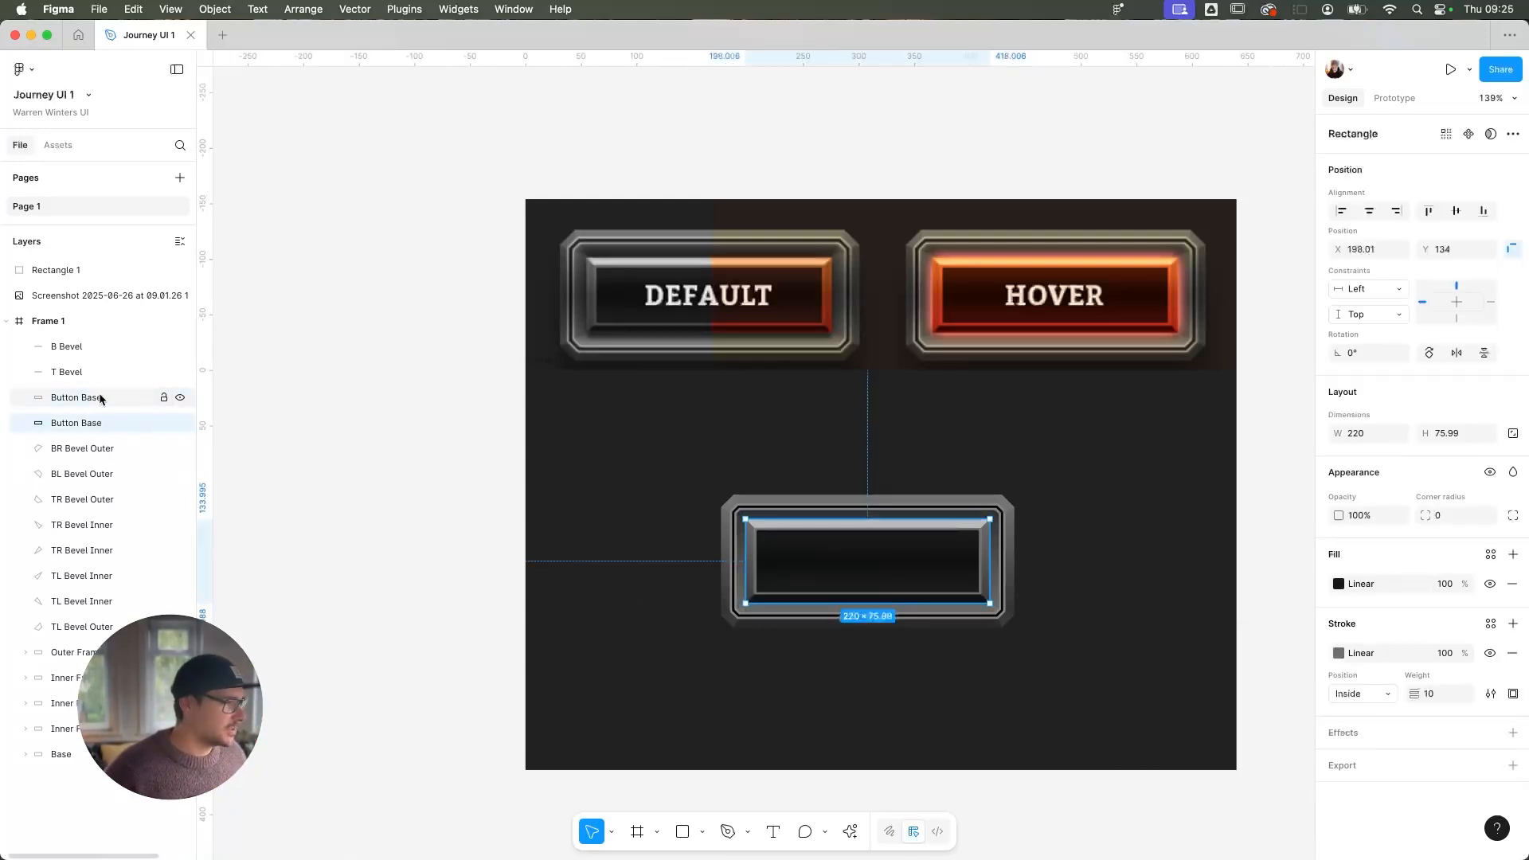
{"action": "left_click", "coordinate": [96, 354], "text": "shift"}
{"action": "left_click", "coordinate": [104, 389]}
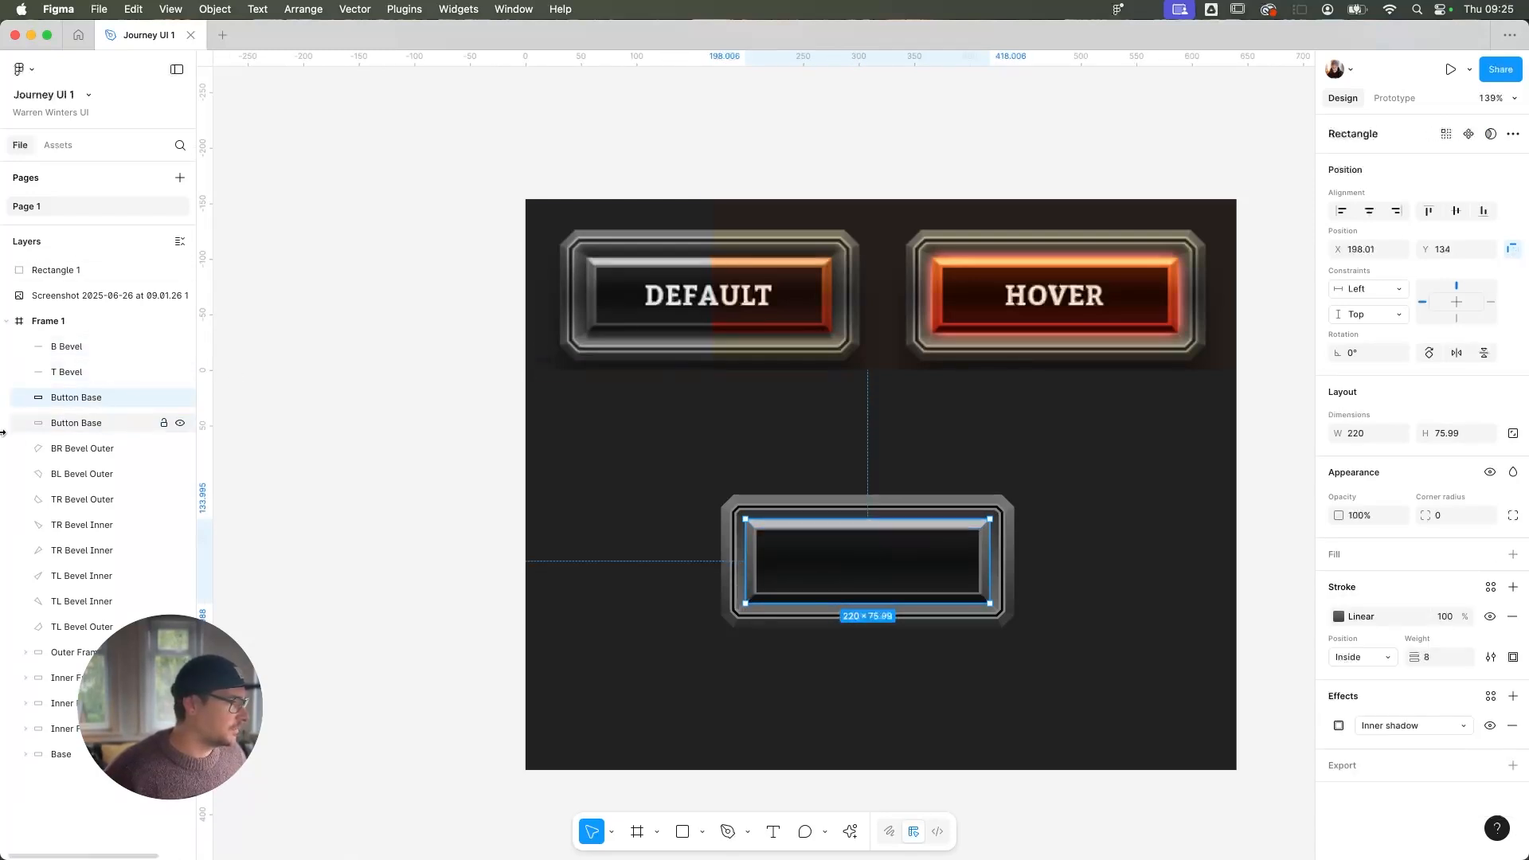
{"action": "left_click", "coordinate": [72, 424]}
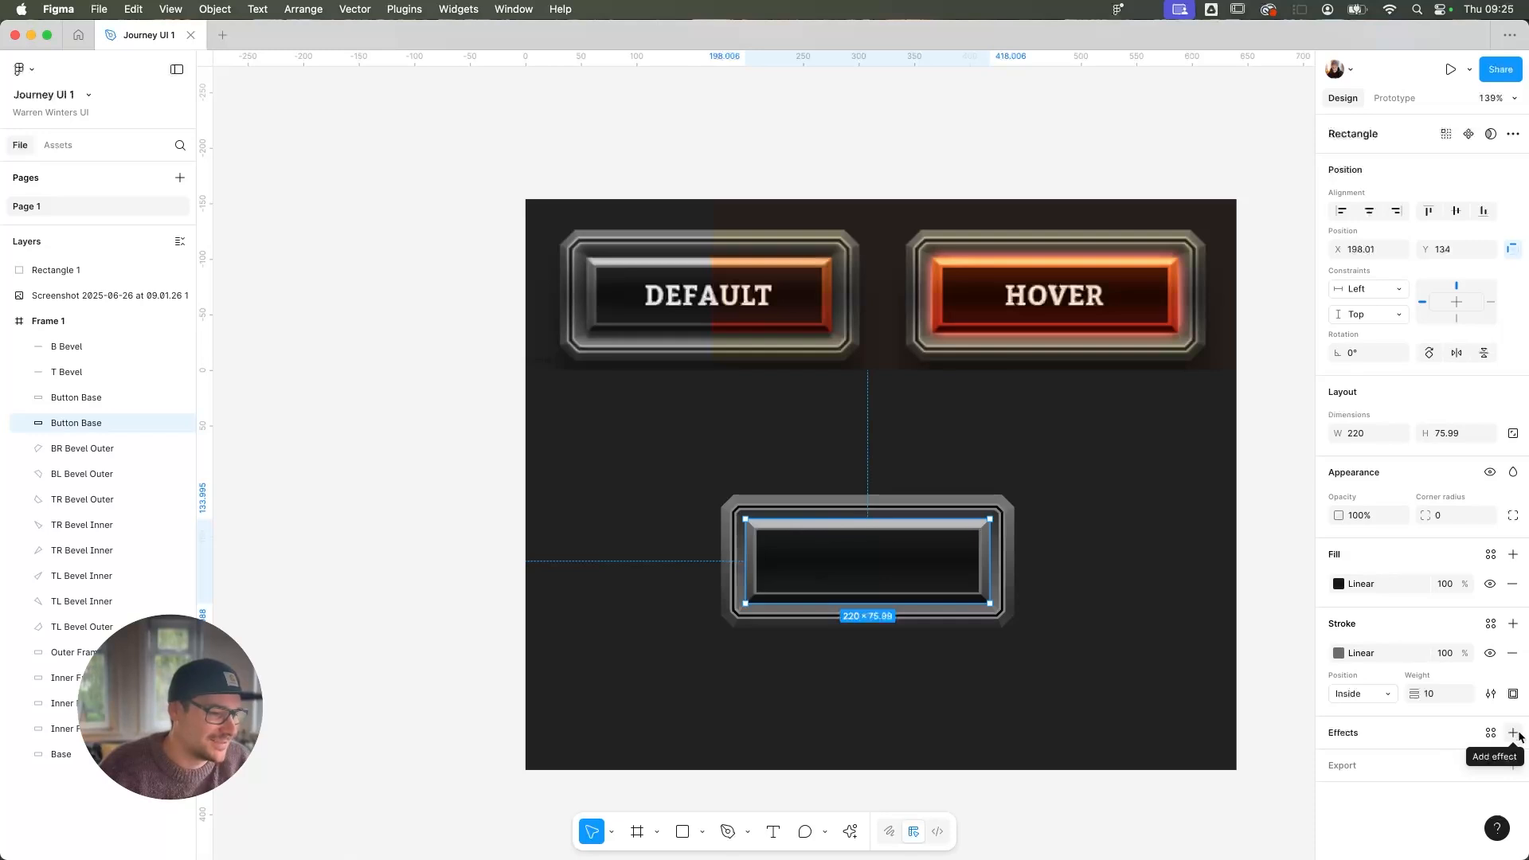
{"action": "left_click", "coordinate": [1491, 736]}
{"action": "scroll", "coordinate": [1282, 745], "scroll_direction": "down", "scroll_amount": 3}
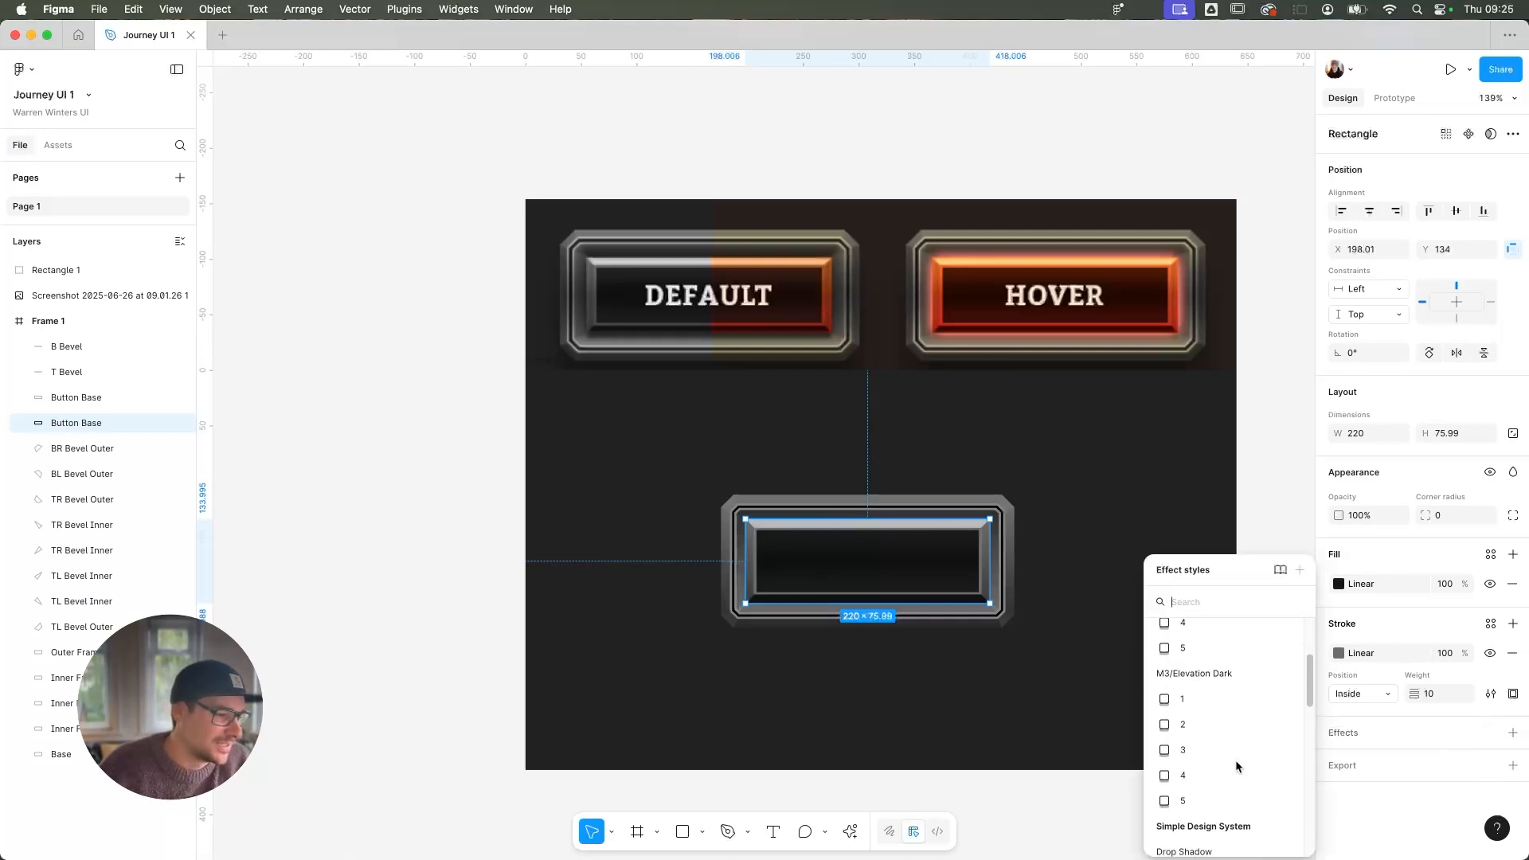
{"action": "key", "text": "Escape"}
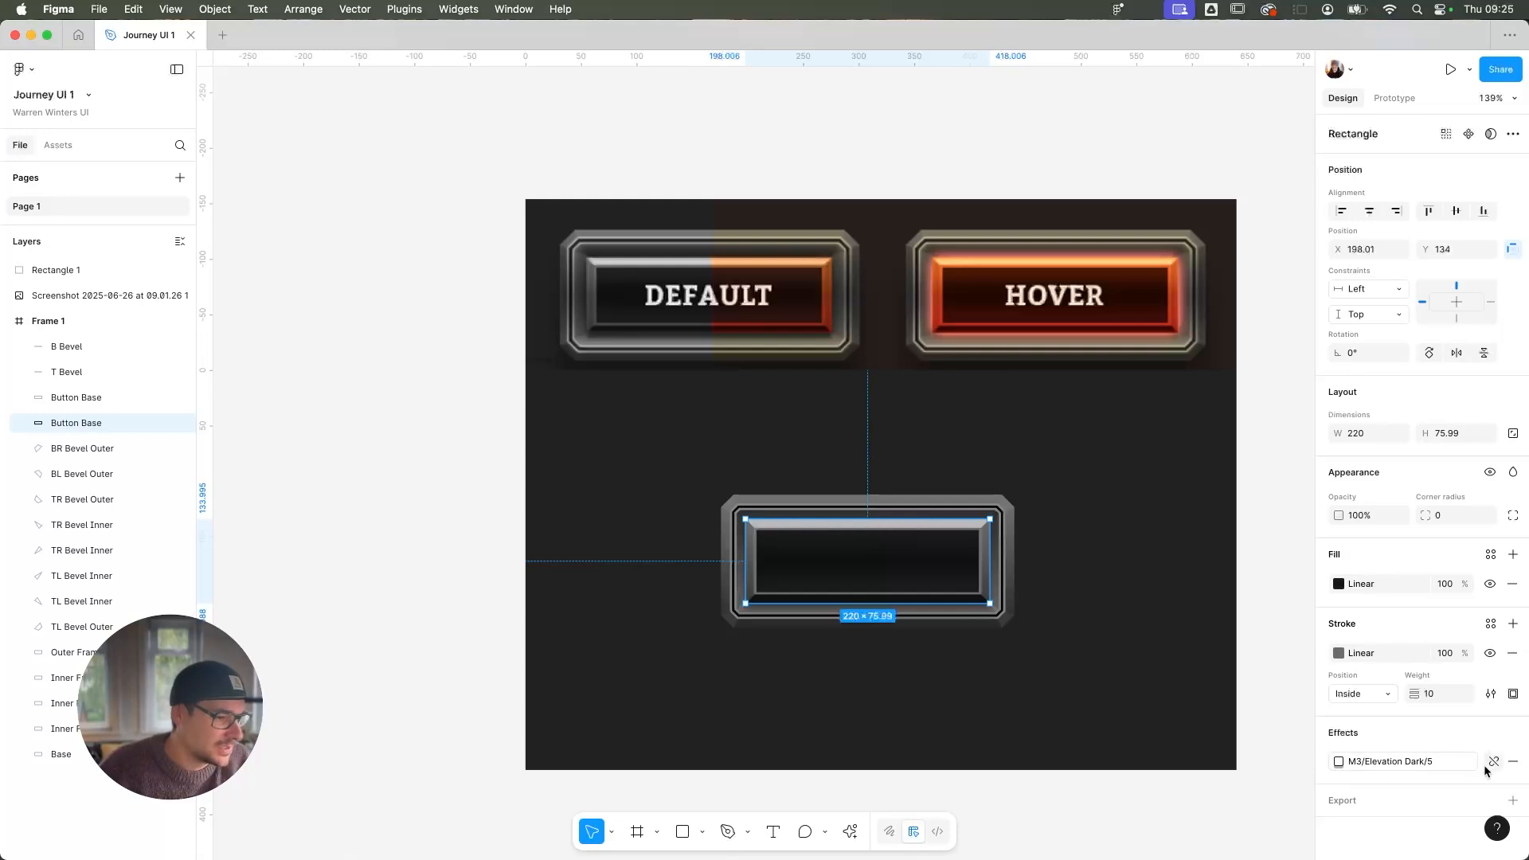
{"action": "left_click", "coordinate": [1262, 610]}
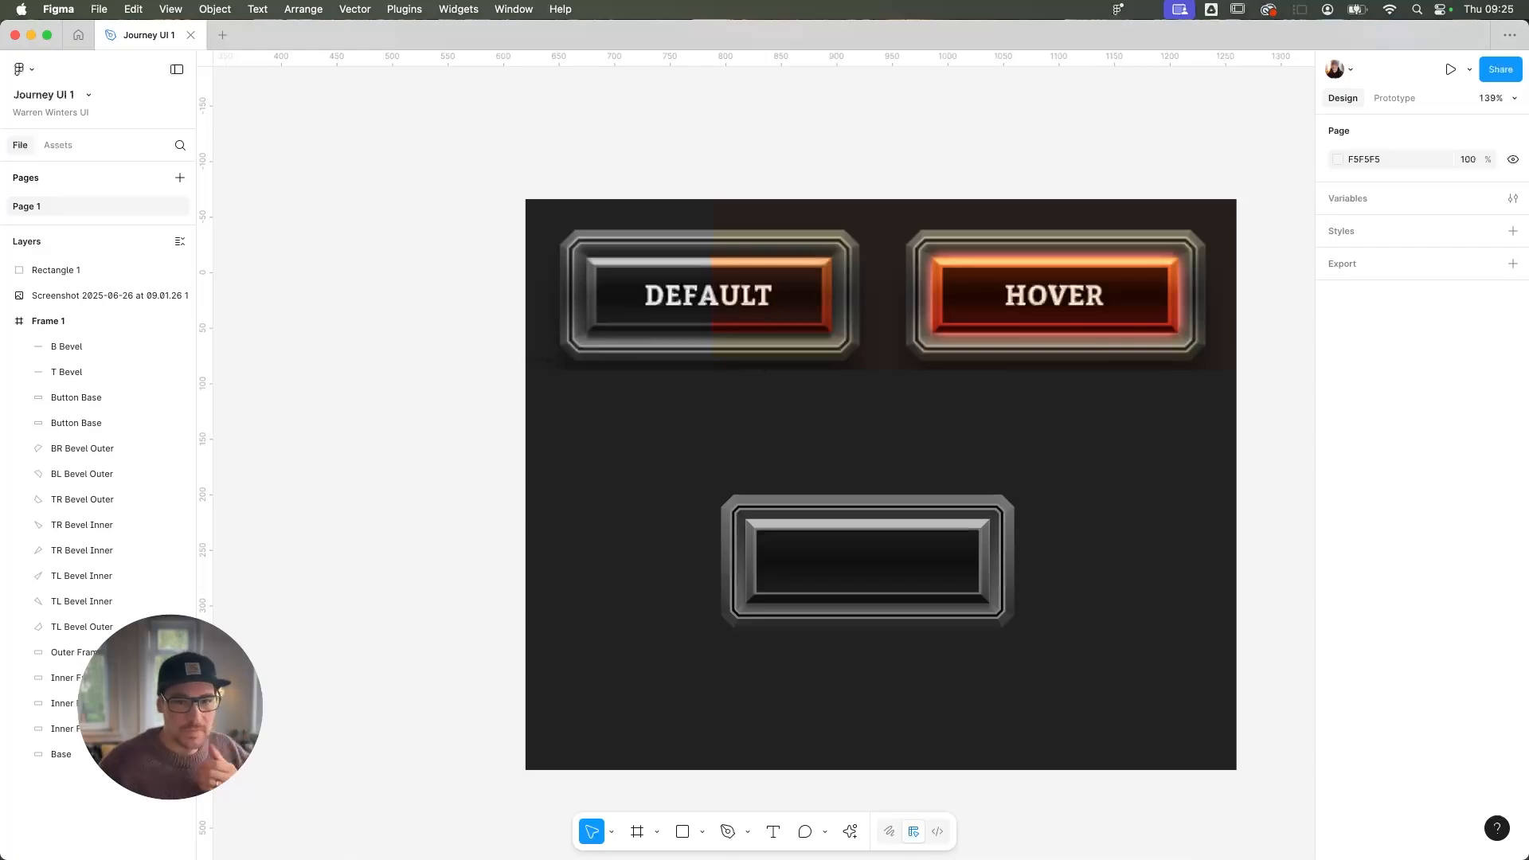
Switch to Photoshop and open the contents of the Group 24 smart object
{"action": "key", "text": "super+Tab"}
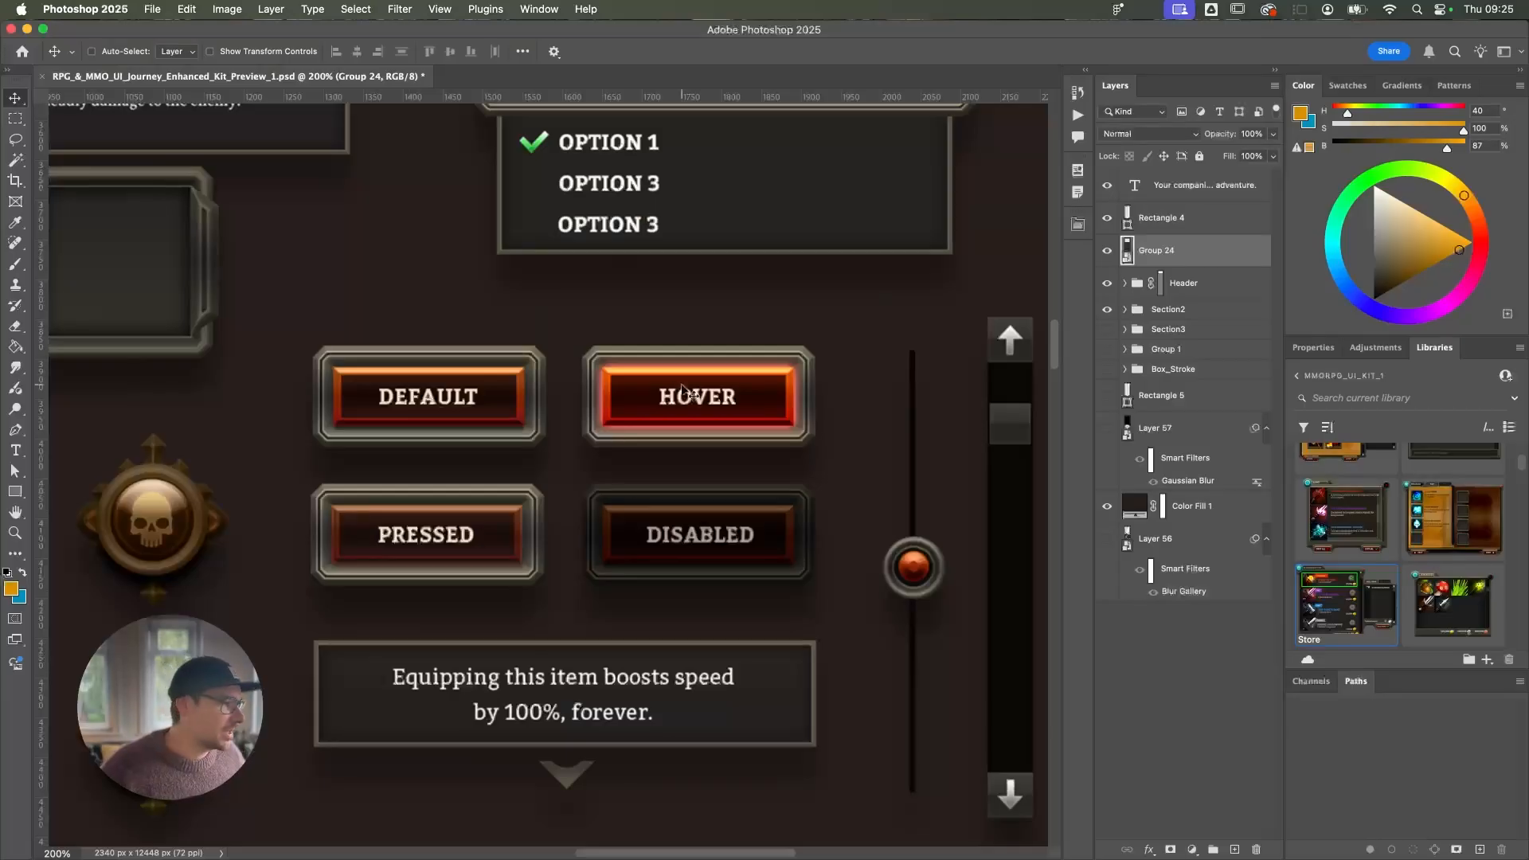
{"action": "key", "text": "v"}
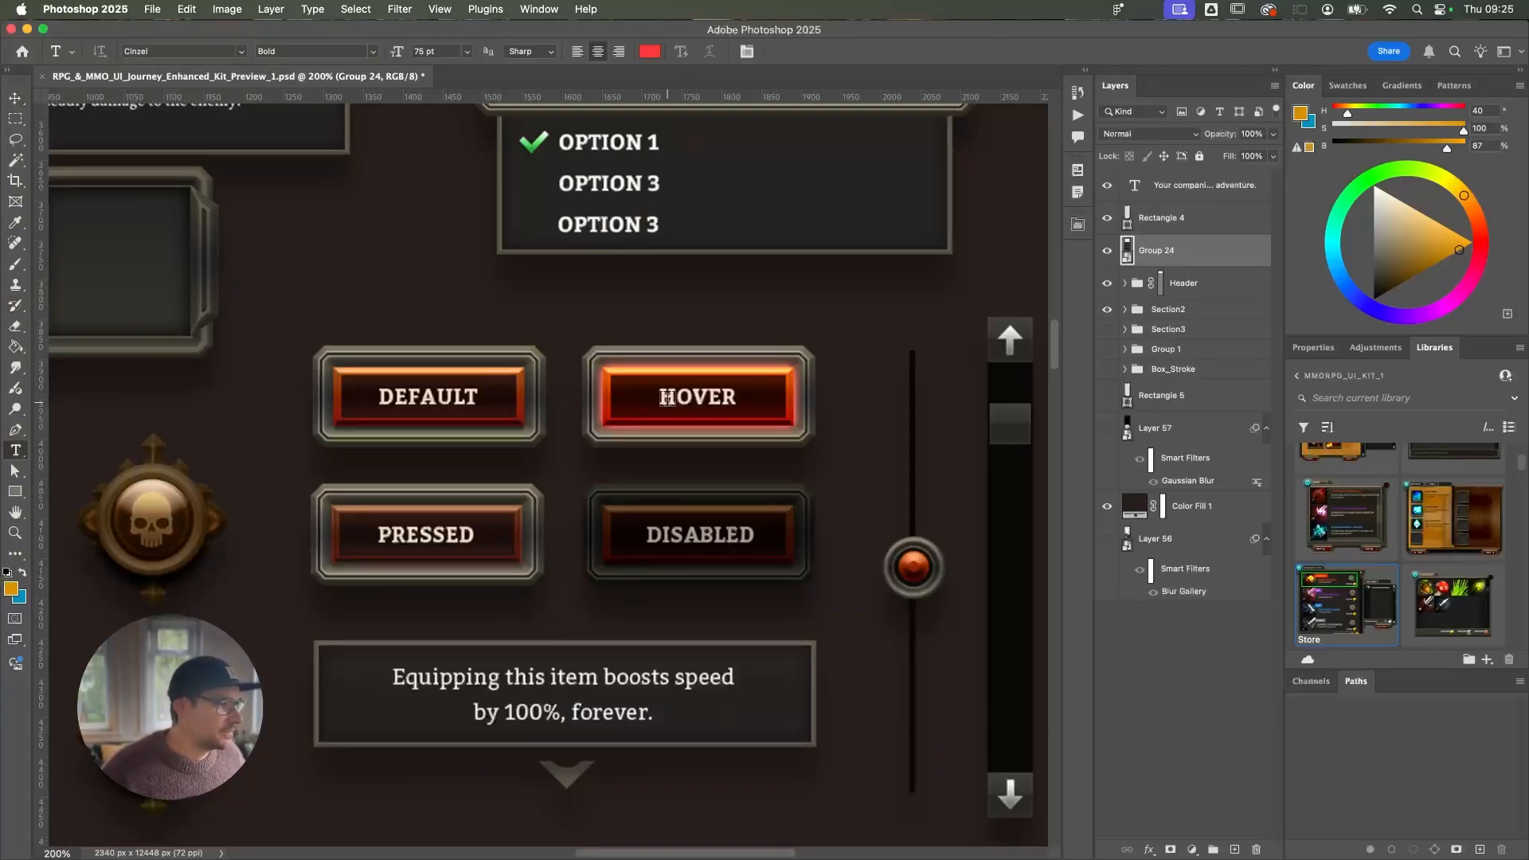
{"action": "double_click", "coordinate": [1127, 251]}
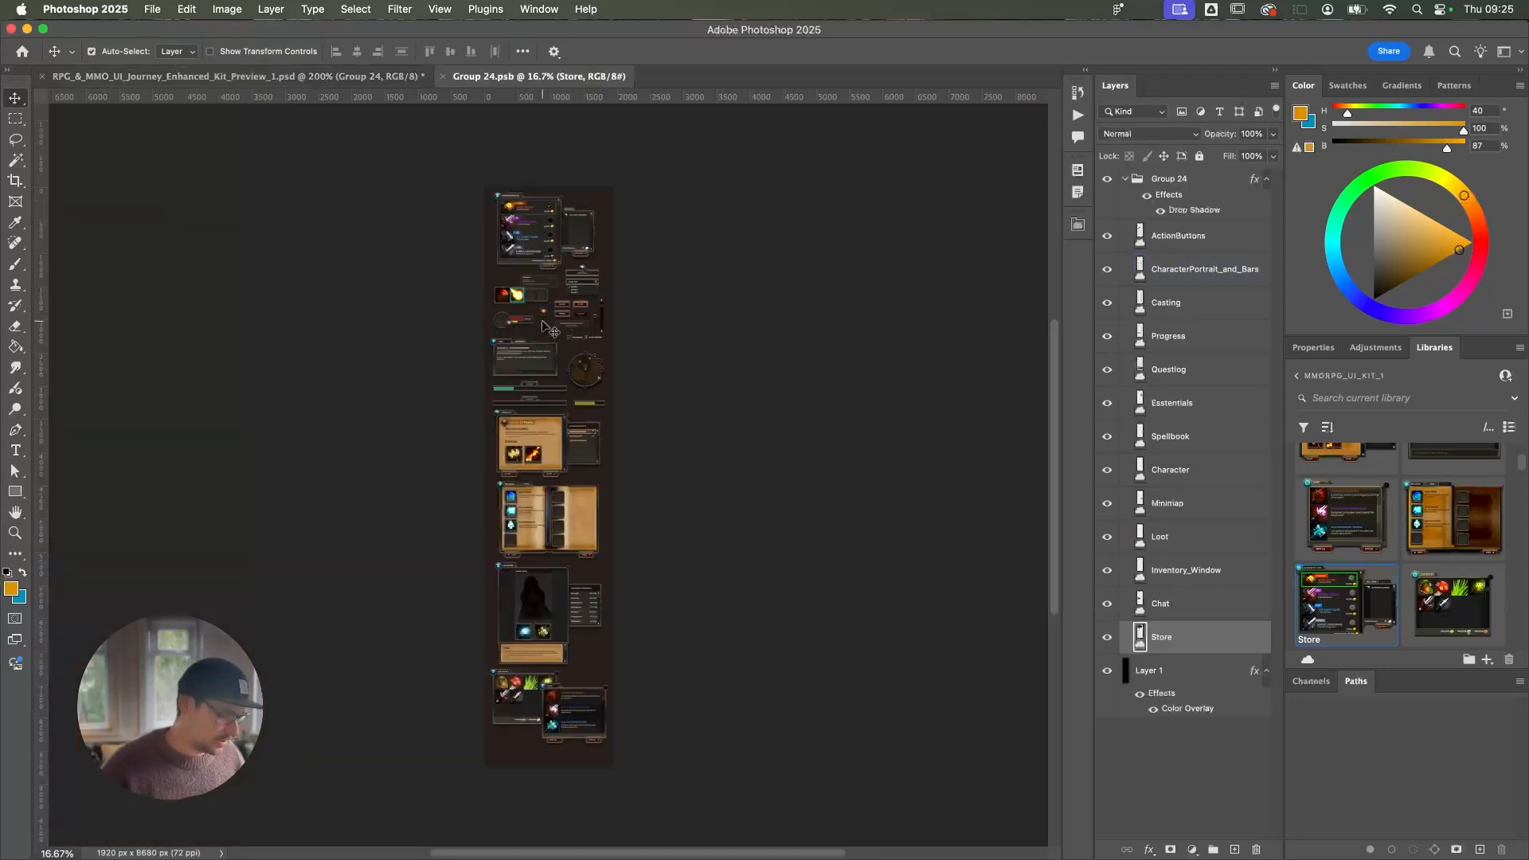
Locate the DEFAULT button in the interface kit and open the Esstentials smart object that contains it
{"action": "key", "text": "super+1"}
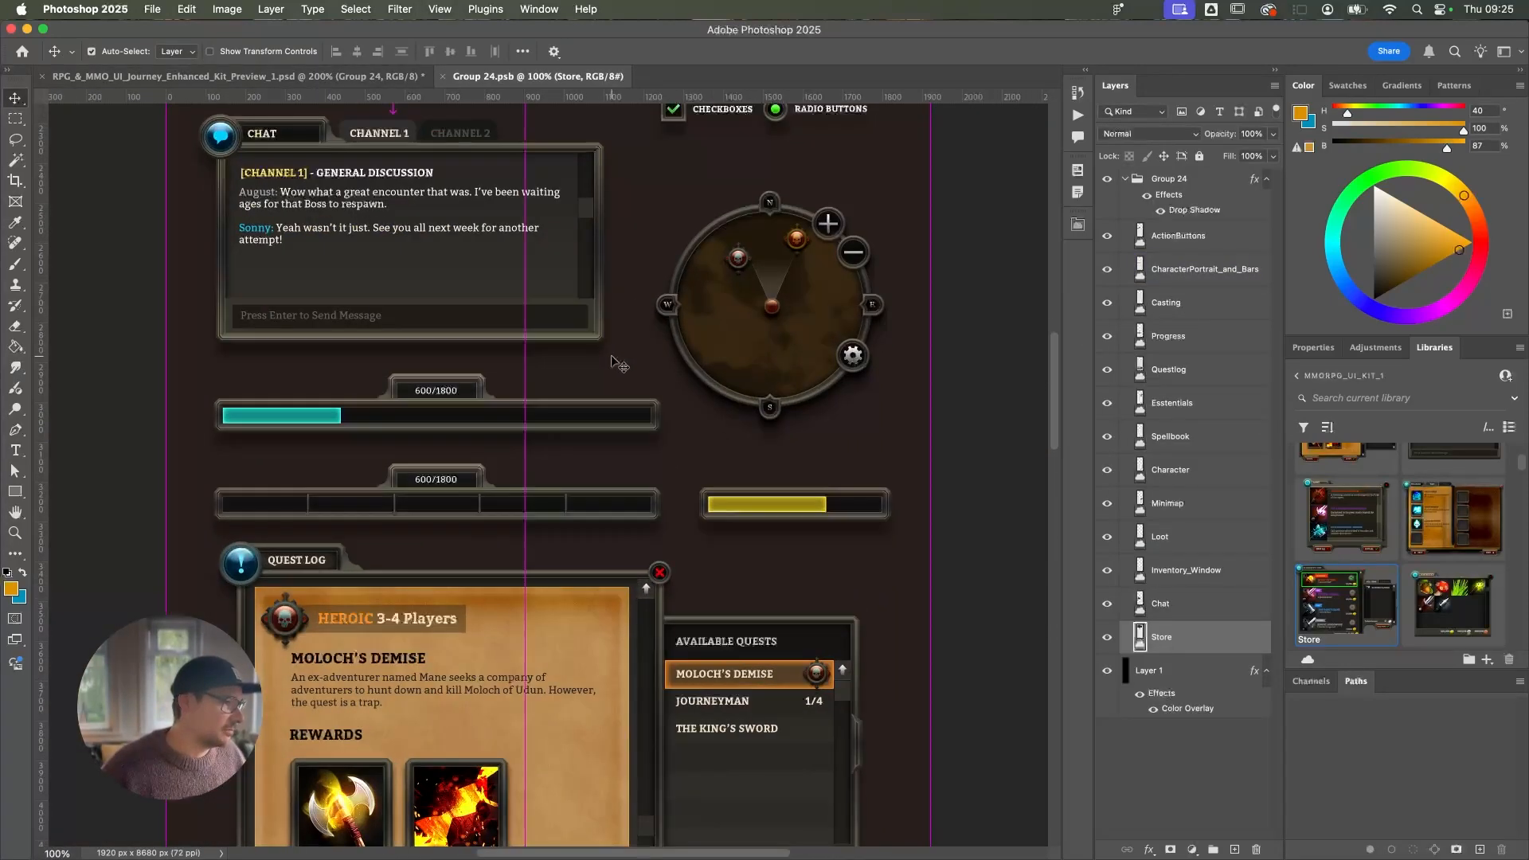
{"action": "scroll", "coordinate": [613, 357], "scroll_direction": "up", "scroll_amount": 6}
{"action": "key", "text": "super+equal"}
{"action": "key", "text": "super+equal"}
{"action": "scroll", "coordinate": [688, 314], "scroll_direction": "up", "scroll_amount": 3}
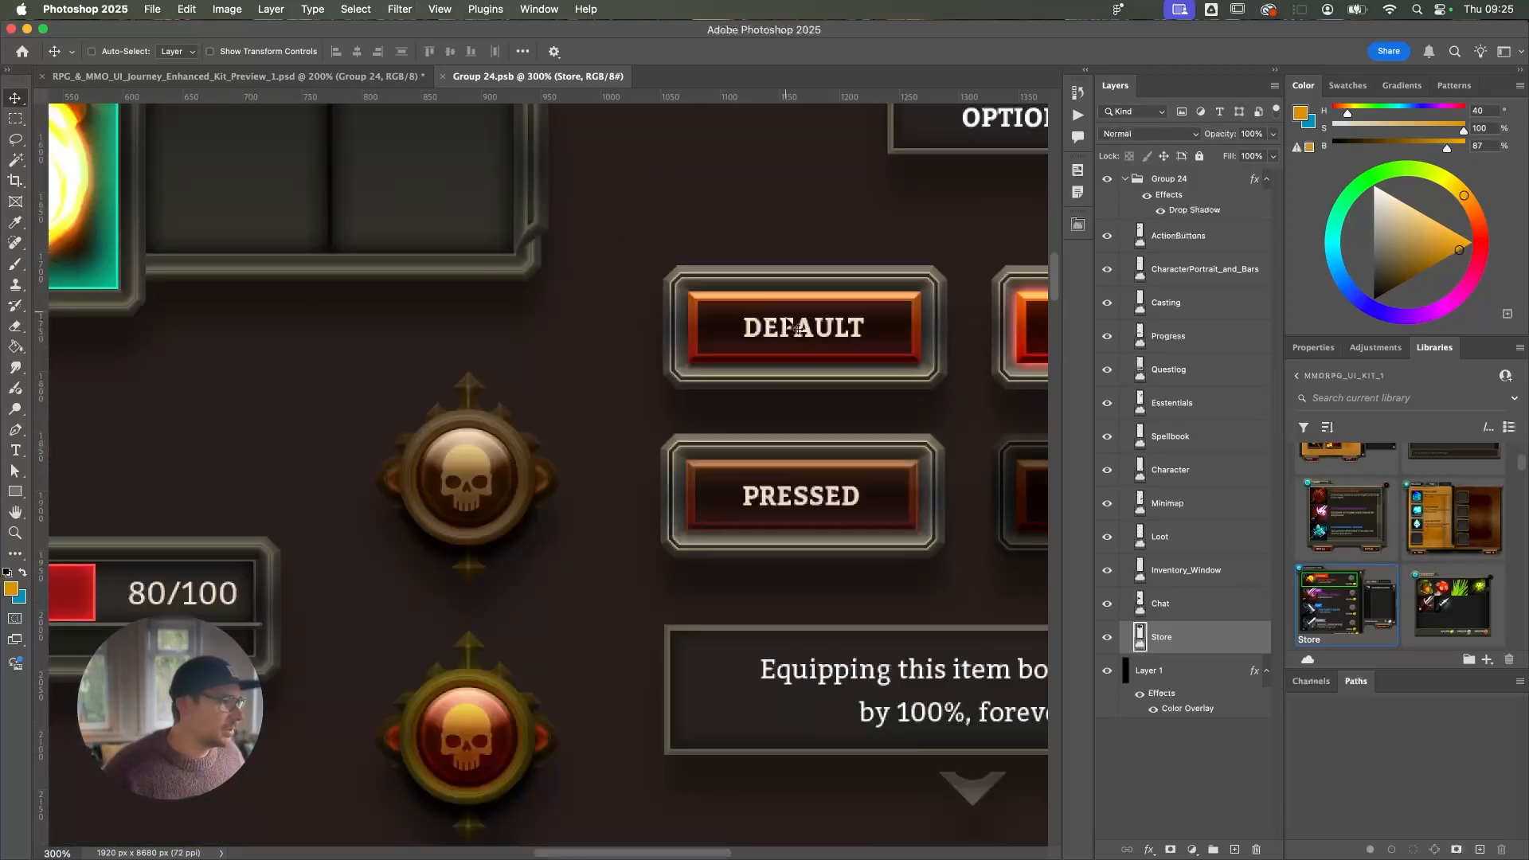
{"action": "left_click", "coordinate": [797, 327], "text": "super"}
{"action": "key", "text": "t"}
{"action": "key", "text": "v"}
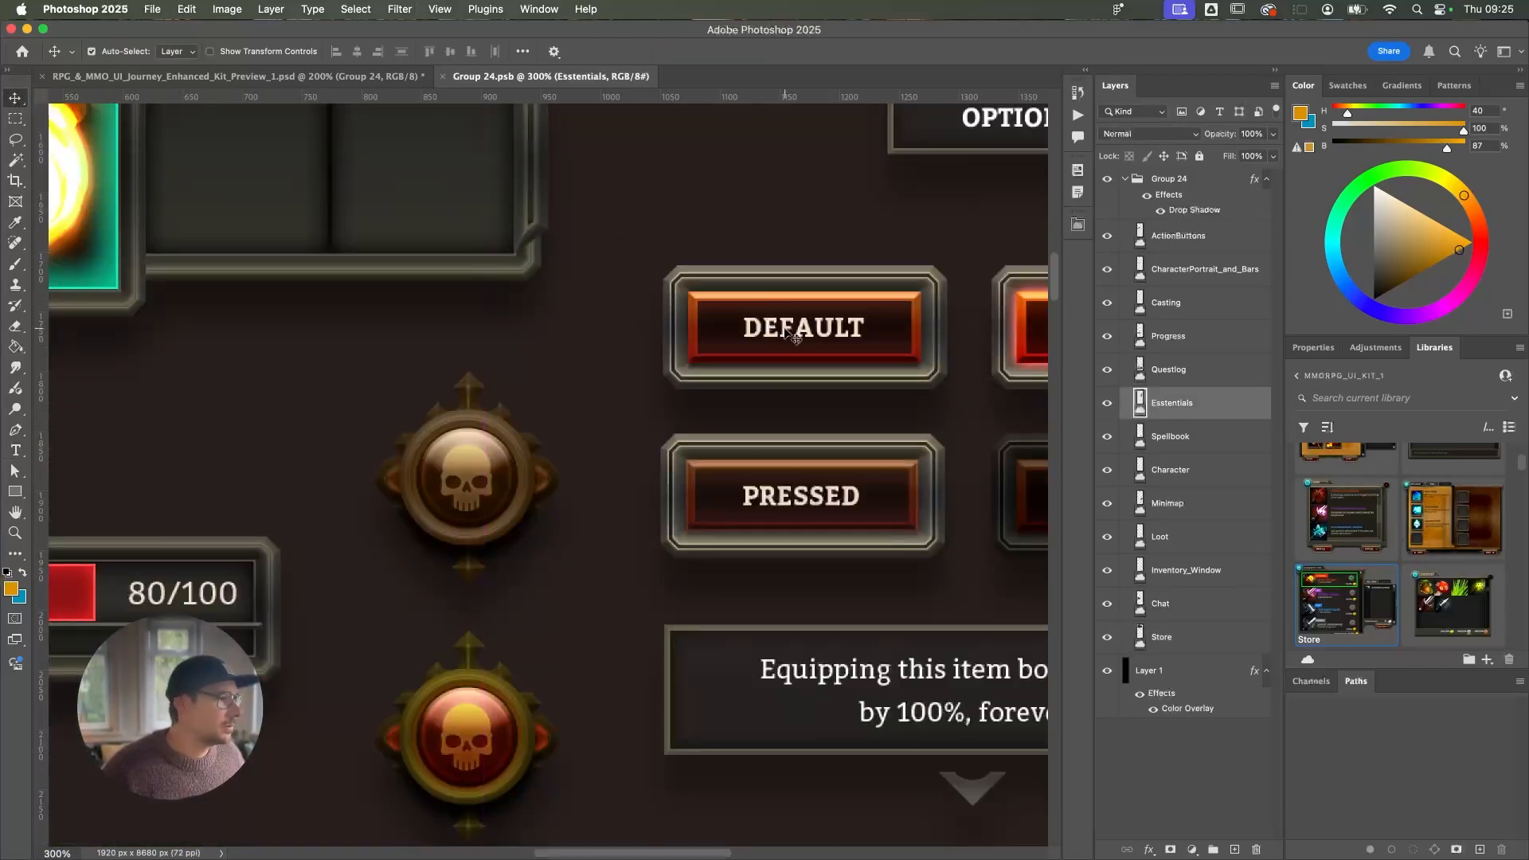
{"action": "double_click", "coordinate": [1140, 413]}
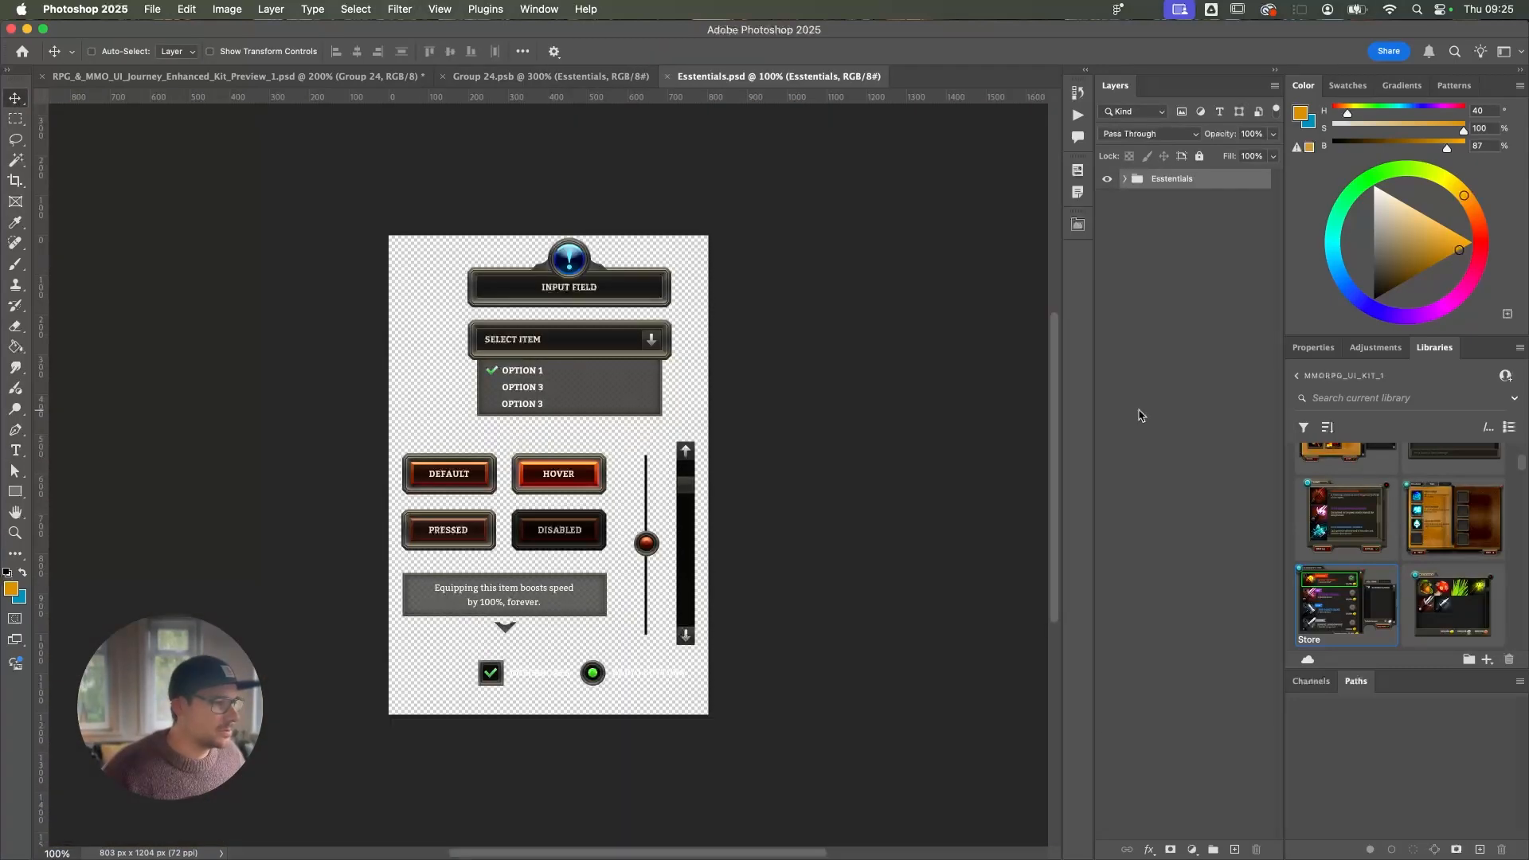
Activate the DEFAULT button's text layer to check which font its label uses
{"action": "left_click", "coordinate": [546, 351], "text": "super"}
{"action": "key", "text": "t"}
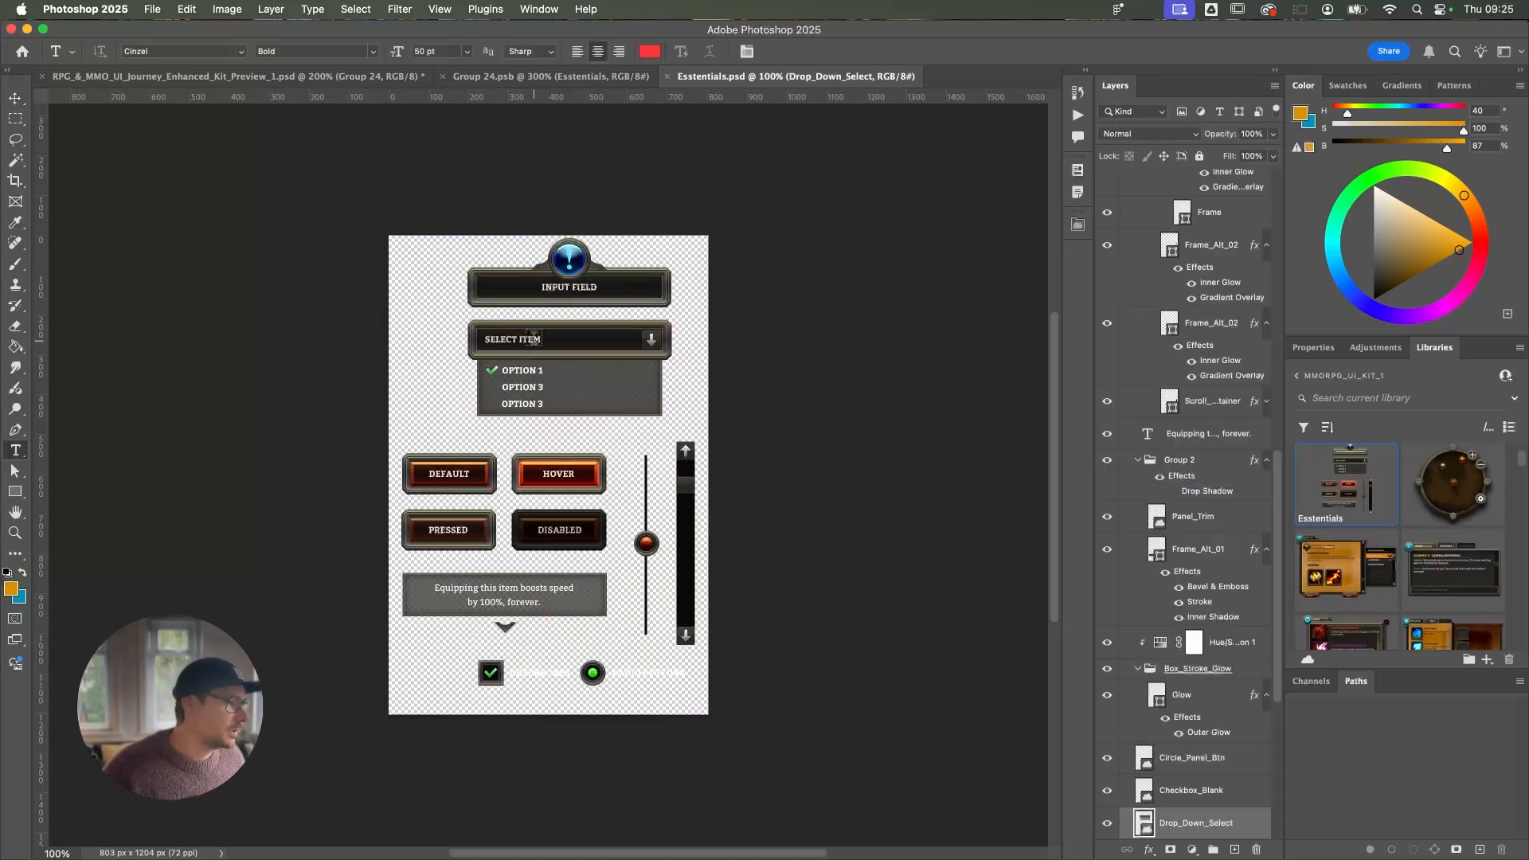
{"action": "left_click", "coordinate": [535, 343]}
{"action": "key", "text": "Escape"}
{"action": "key", "text": "super+z"}
{"action": "left_click", "coordinate": [459, 474]}
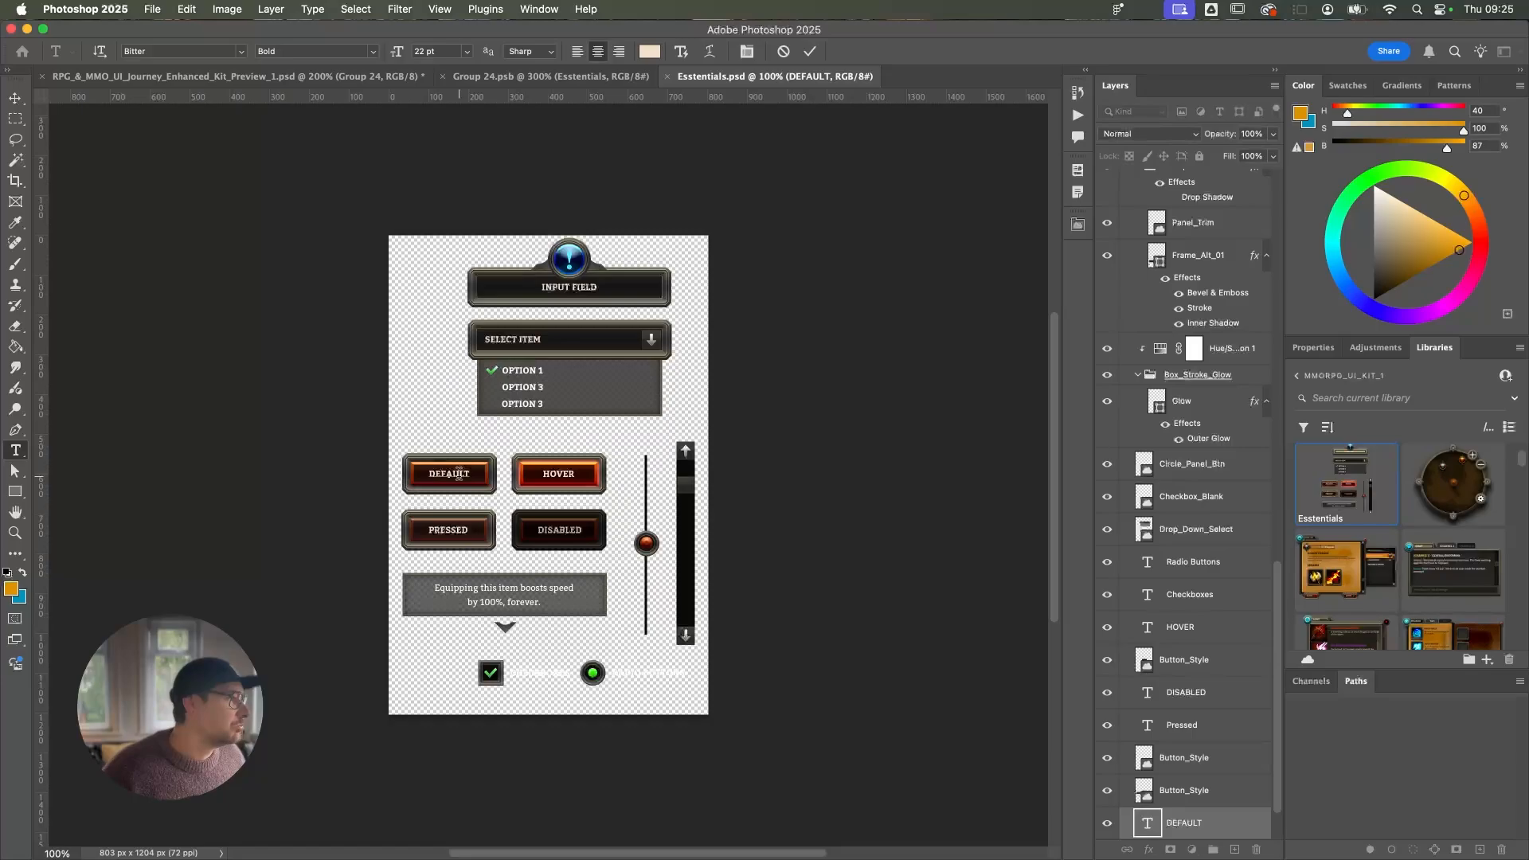
Switch back to Figma and add a text layer reading BITTER above the recreated button
{"action": "key", "text": "super+Tab"}
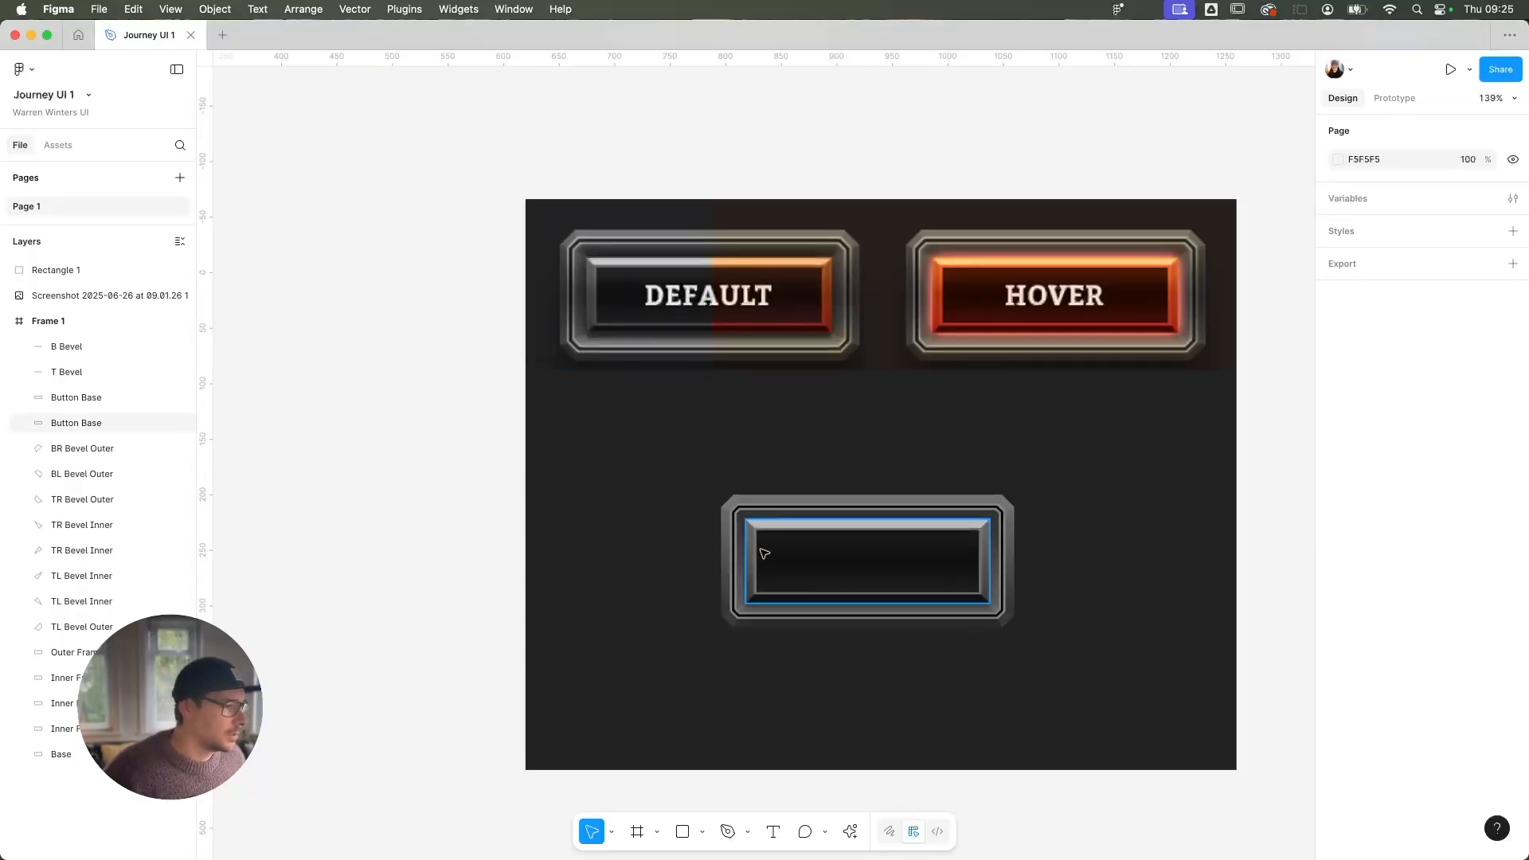
{"action": "key", "text": "t"}
{"action": "left_click", "coordinate": [809, 422]}
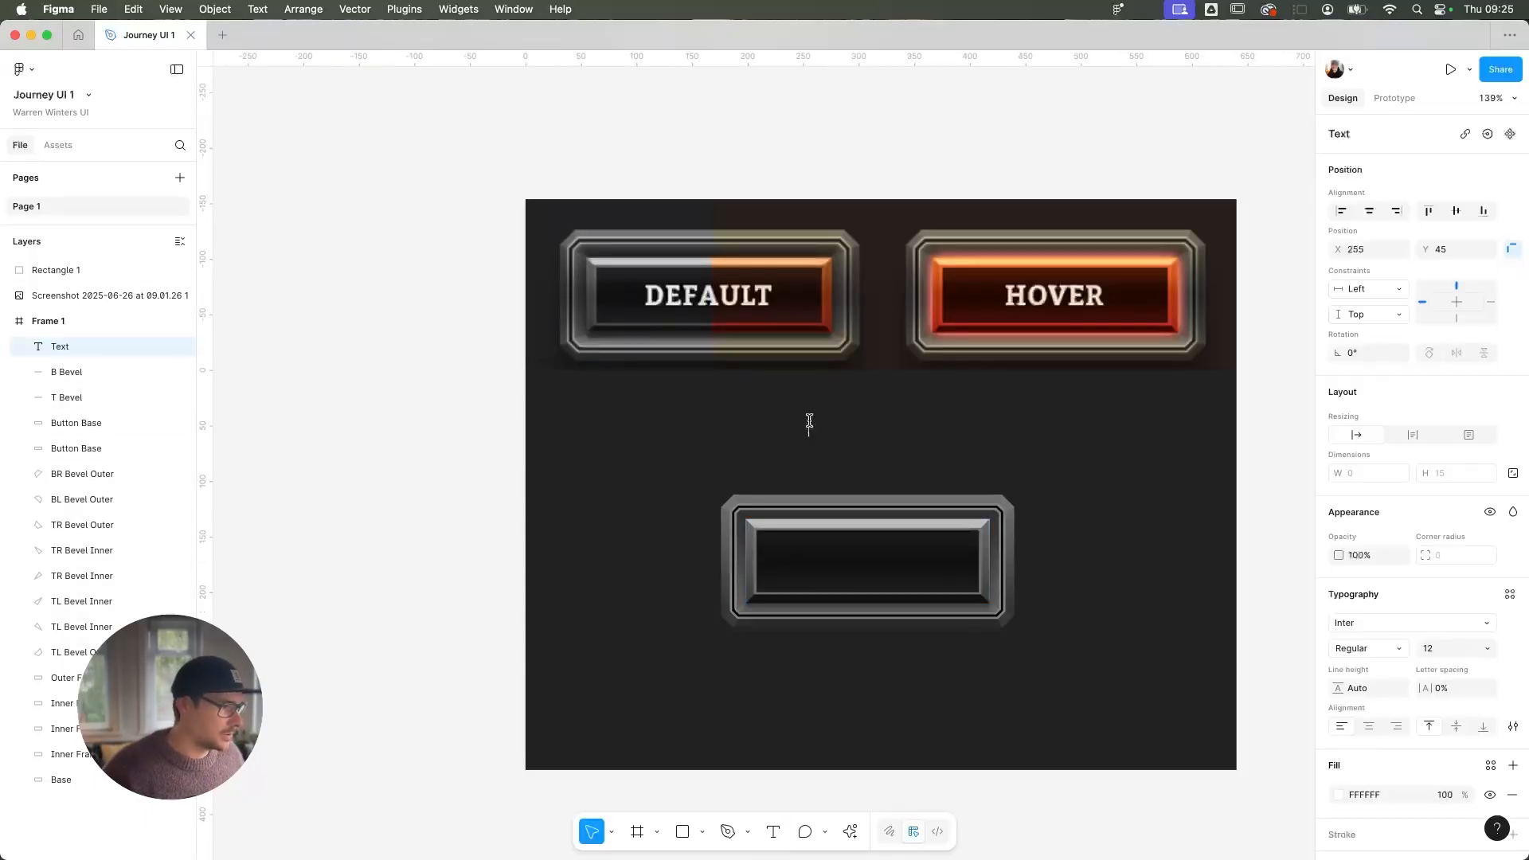
{"action": "type", "text": "BITTER"}
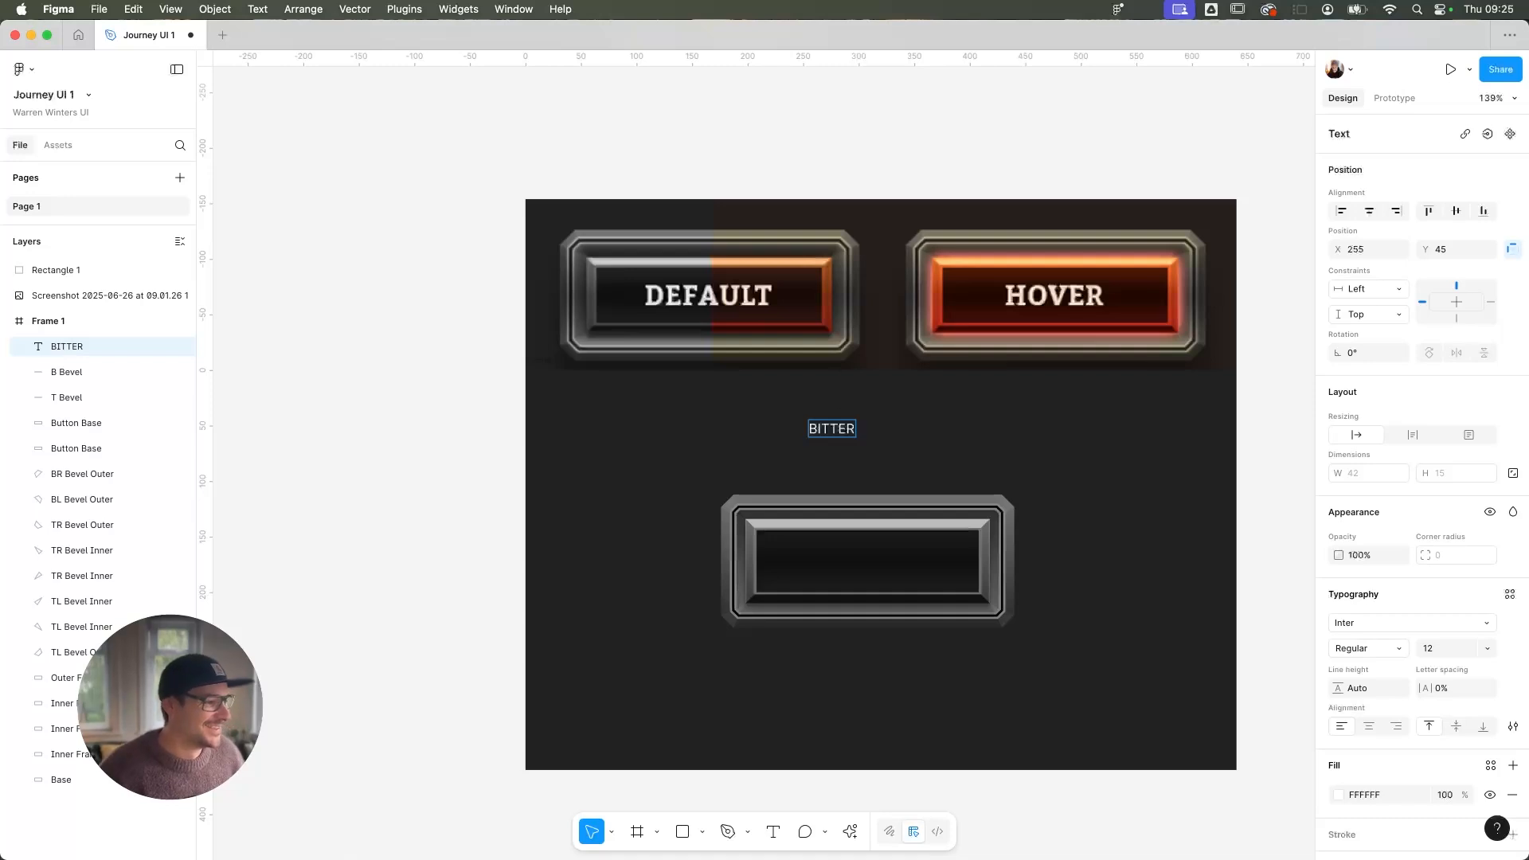
Format the BITTER text in the Bitter font, Bold weight, at size 22
{"action": "double_click", "coordinate": [841, 428]}
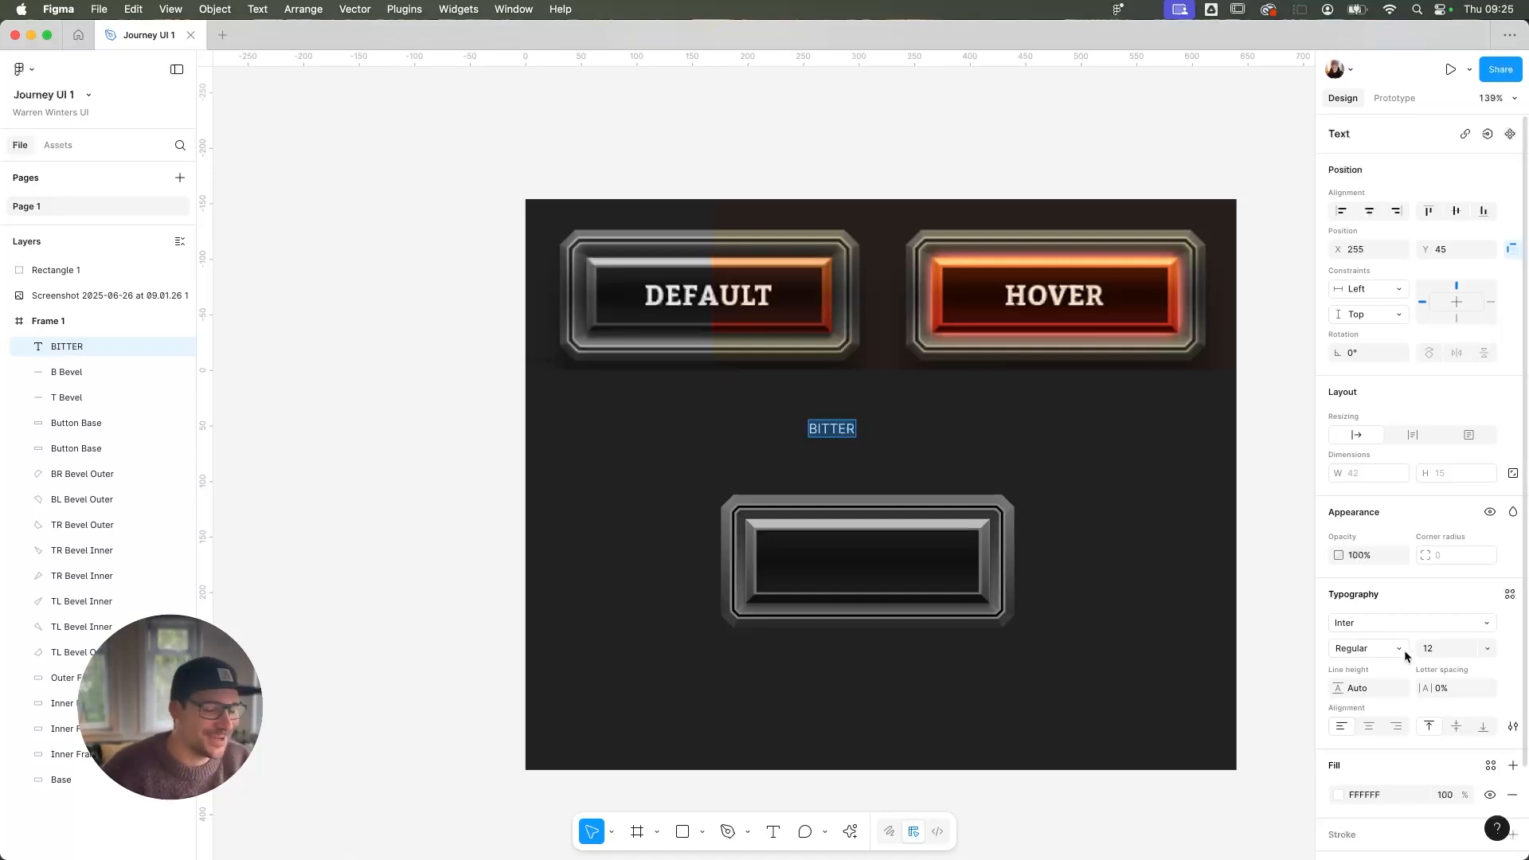
{"action": "scroll", "coordinate": [1434, 653], "scroll_direction": "down", "scroll_amount": 1}
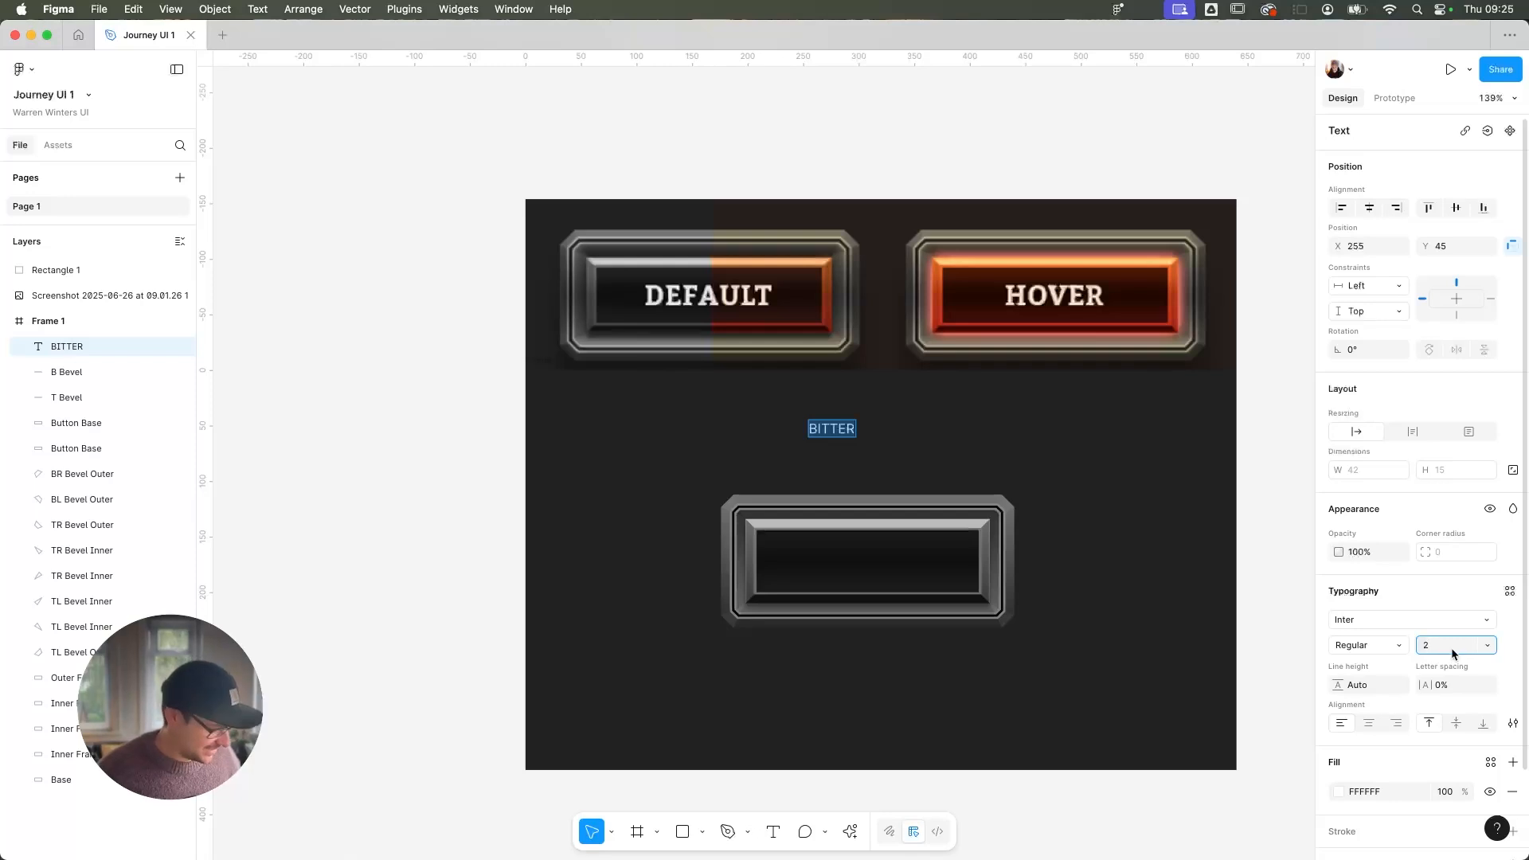
{"action": "left_click", "coordinate": [1451, 647]}
{"action": "type", "text": "22"}
{"action": "key", "text": "Return"}
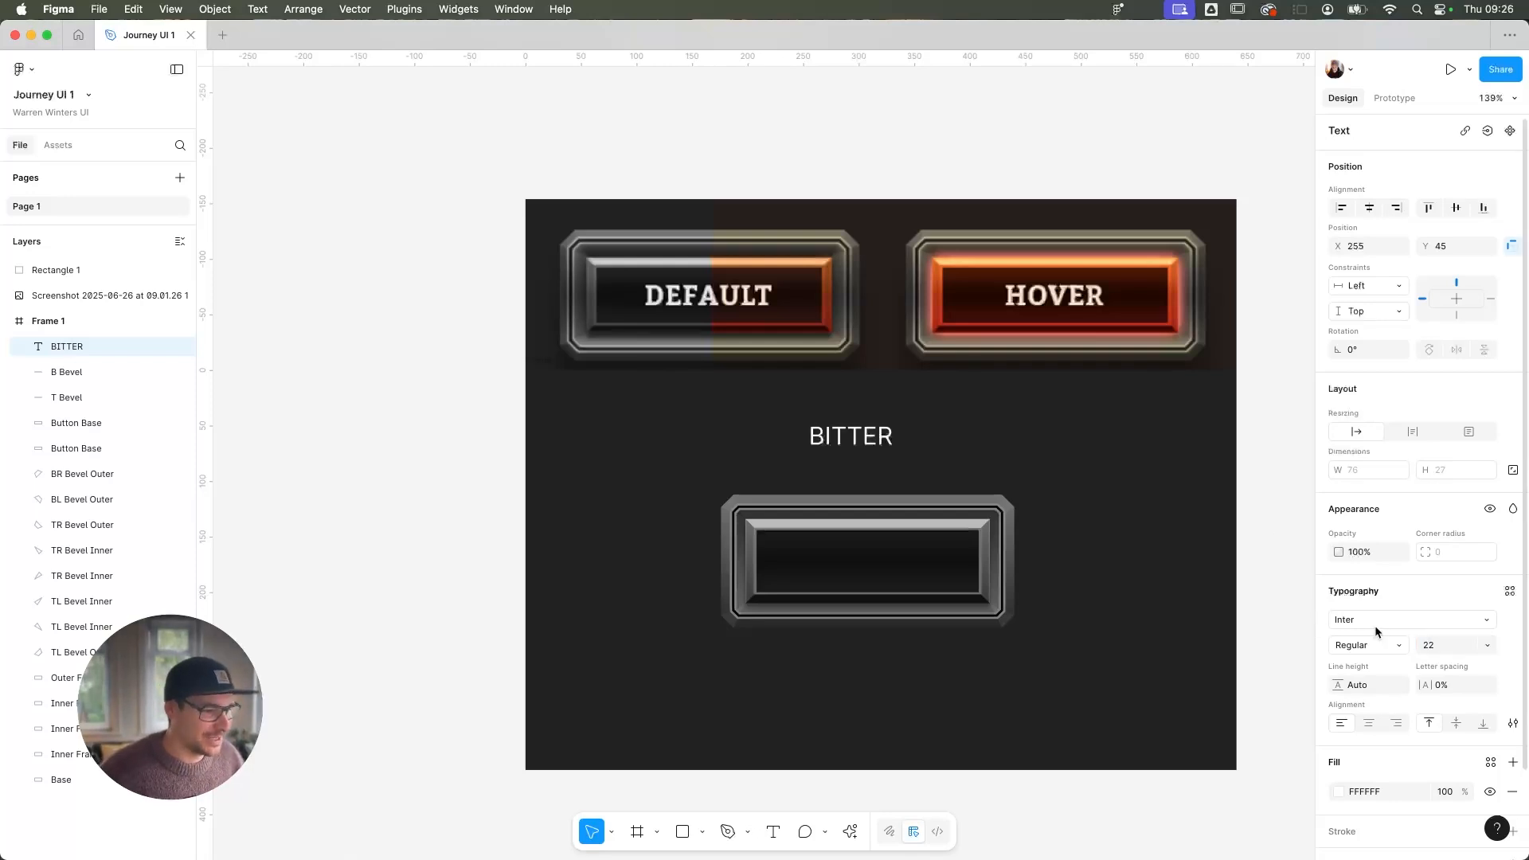
{"action": "left_click", "coordinate": [1374, 625]}
{"action": "type", "text": "Bitter"}
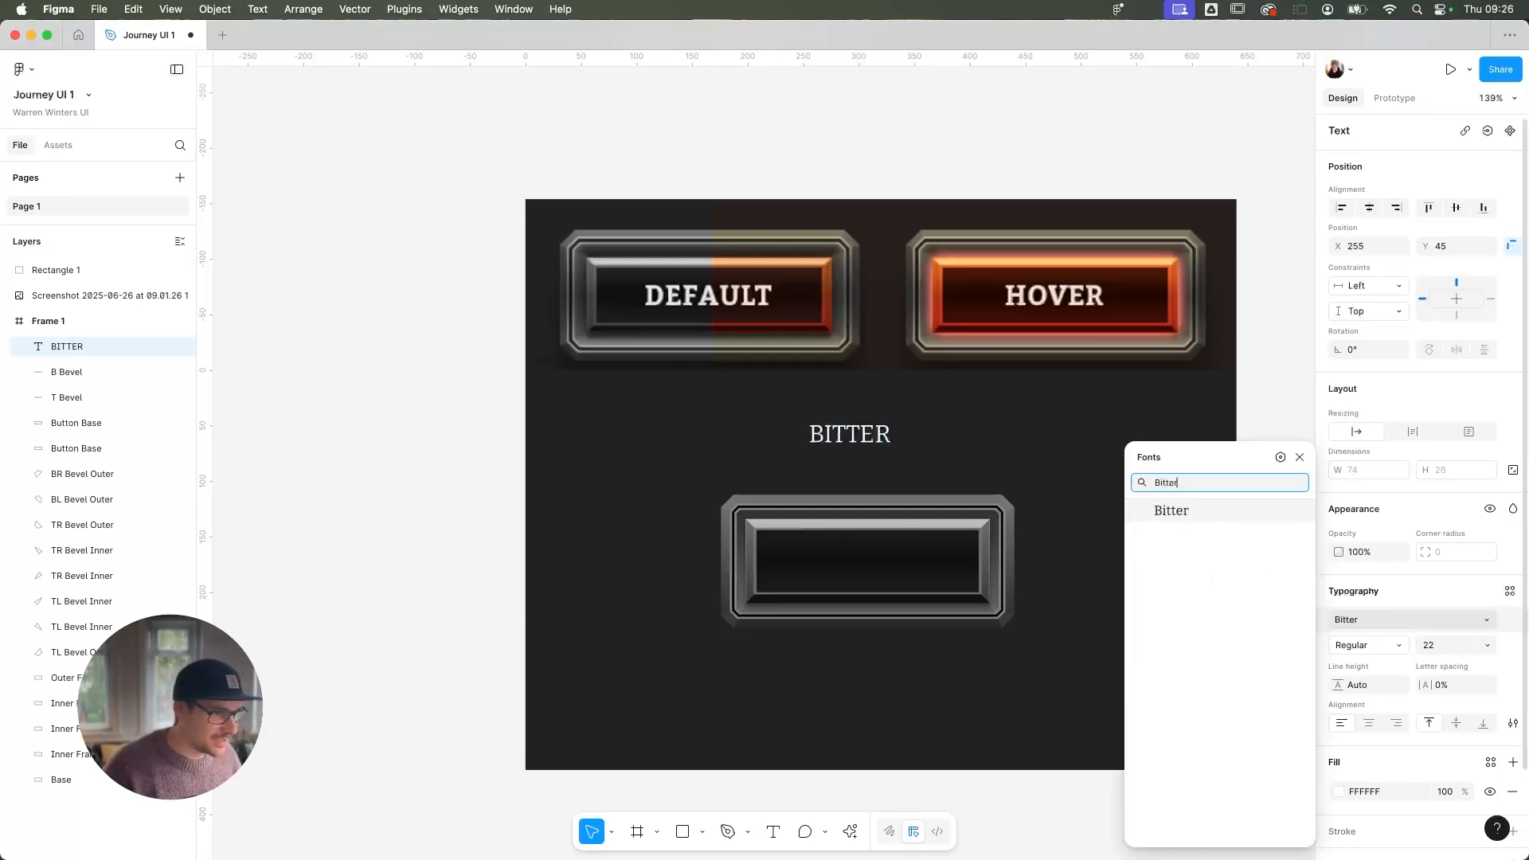
{"action": "left_click", "coordinate": [1202, 511]}
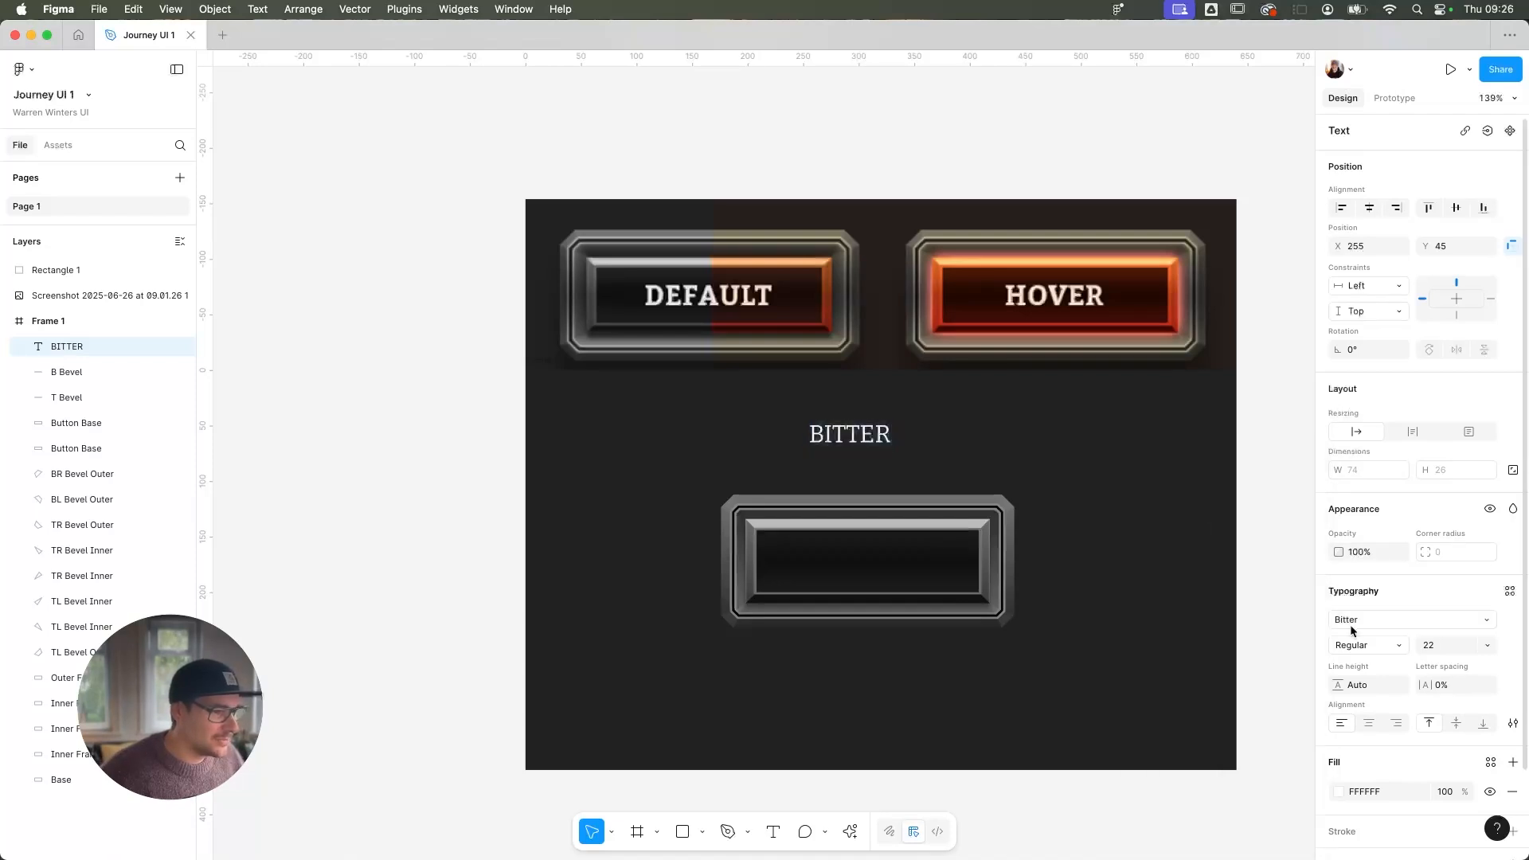
{"action": "left_click", "coordinate": [1367, 647]}
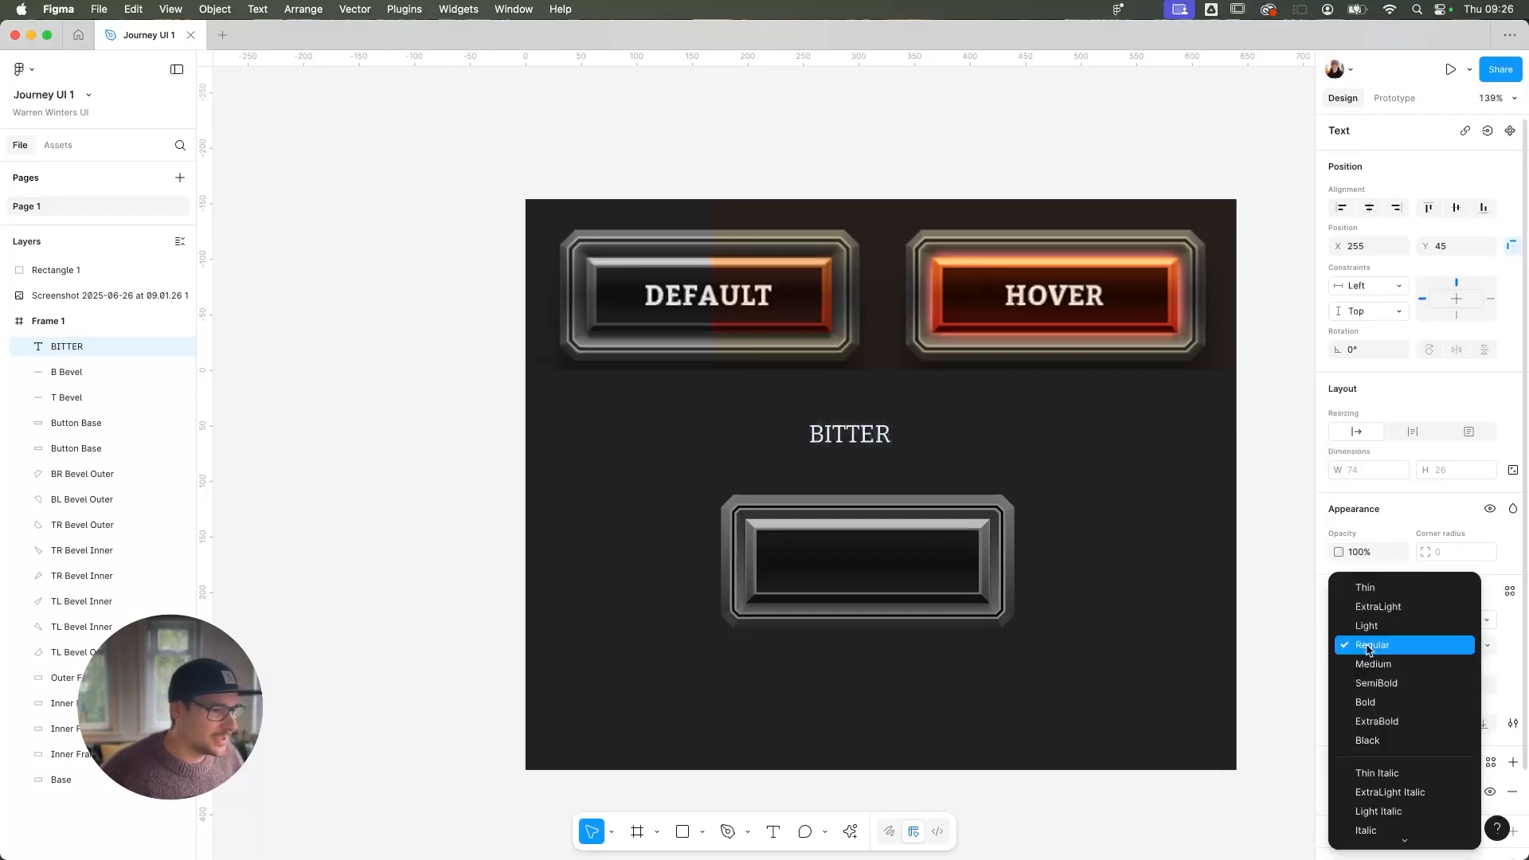
{"action": "left_click", "coordinate": [1378, 705]}
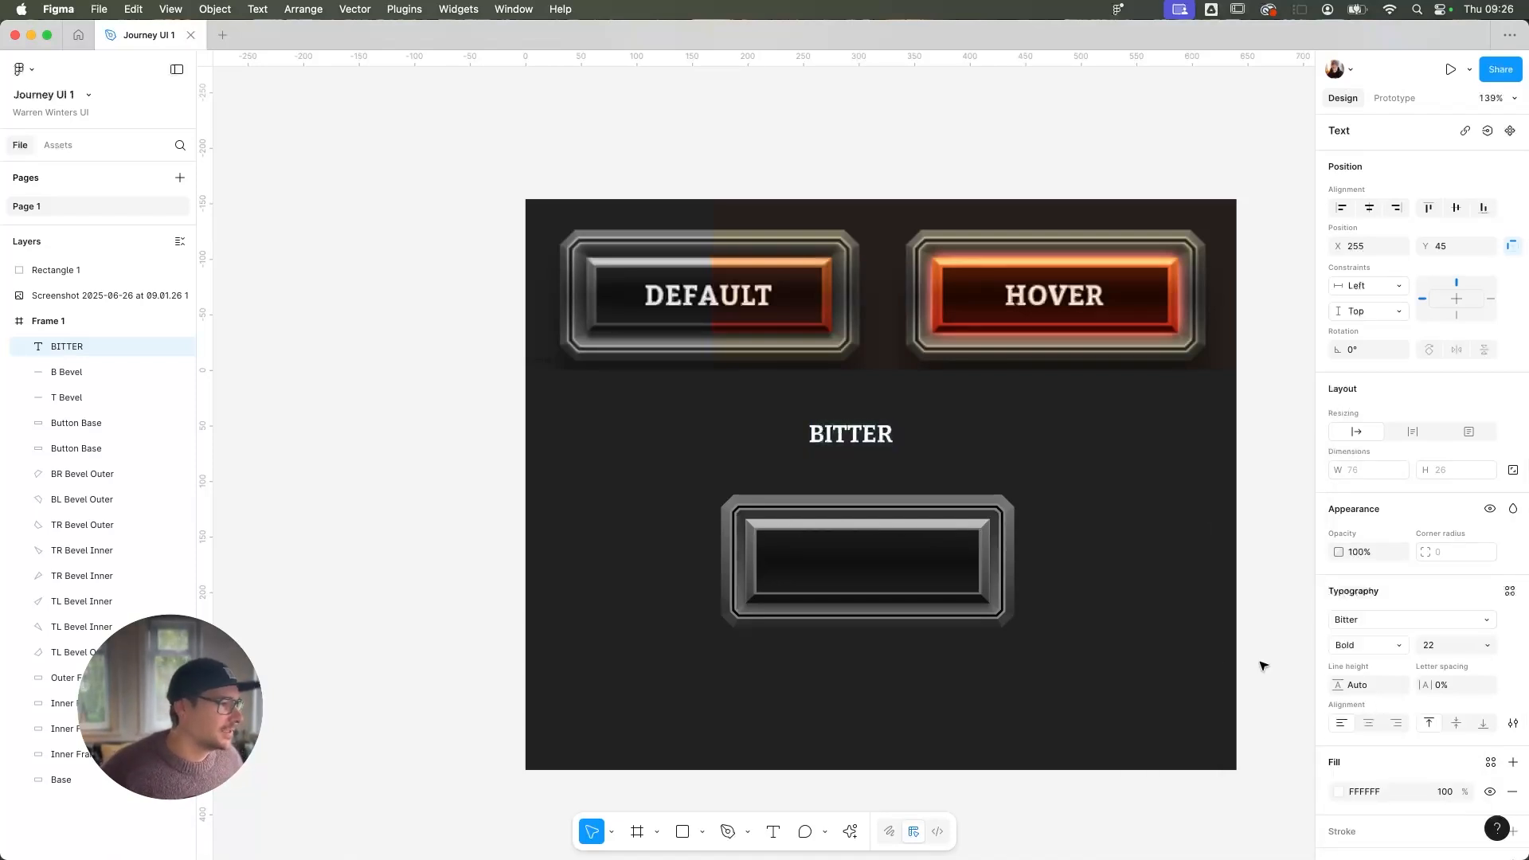
Set the BITTER text's letter spacing to 10% and its font size to 30
{"action": "left_click", "coordinate": [1463, 688]}
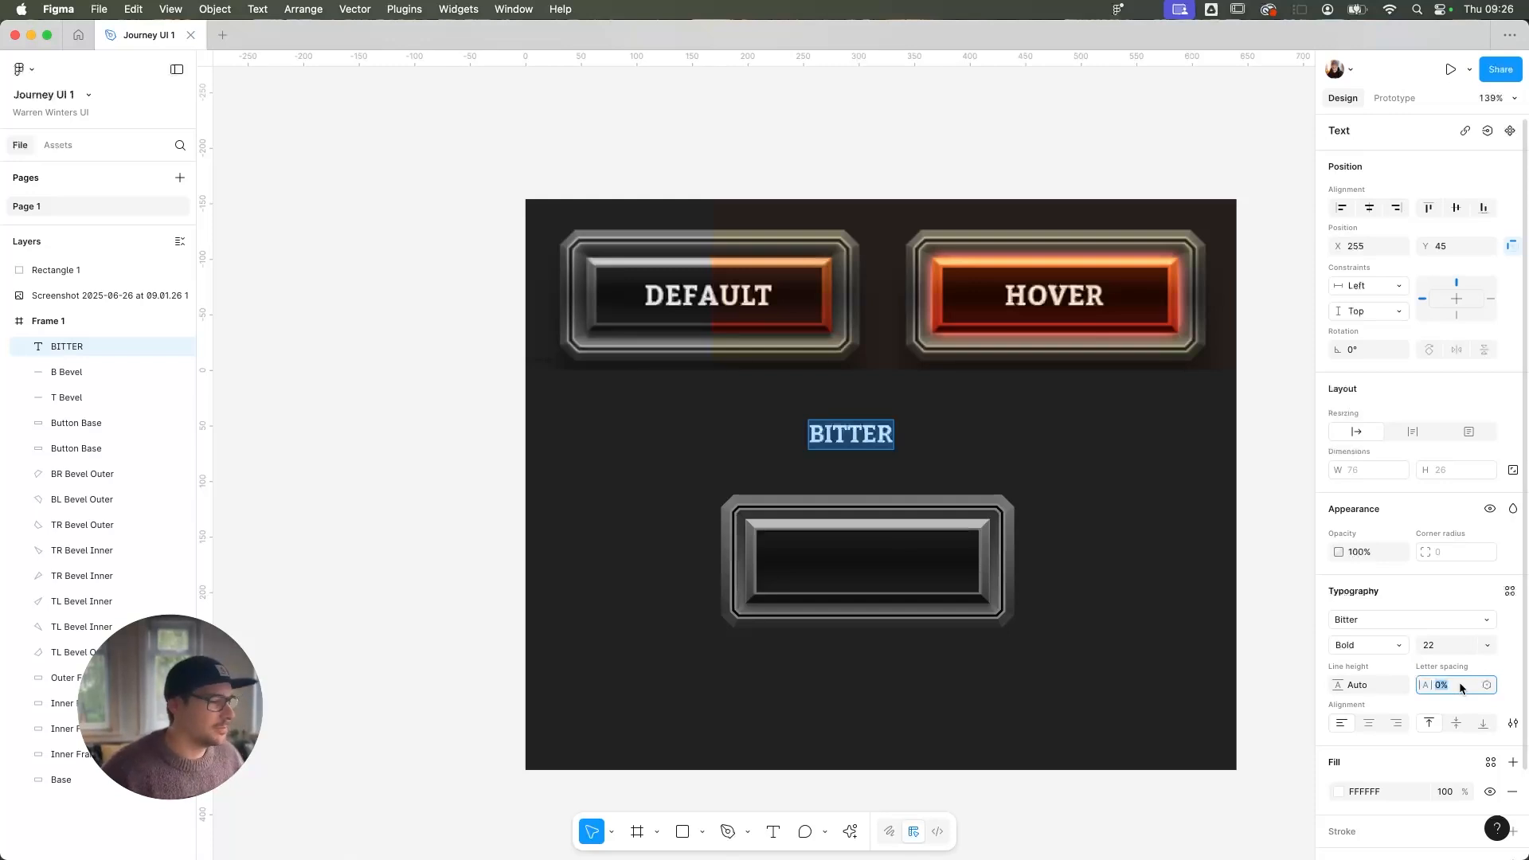
{"action": "type", "text": "10"}
{"action": "key", "text": "Return"}
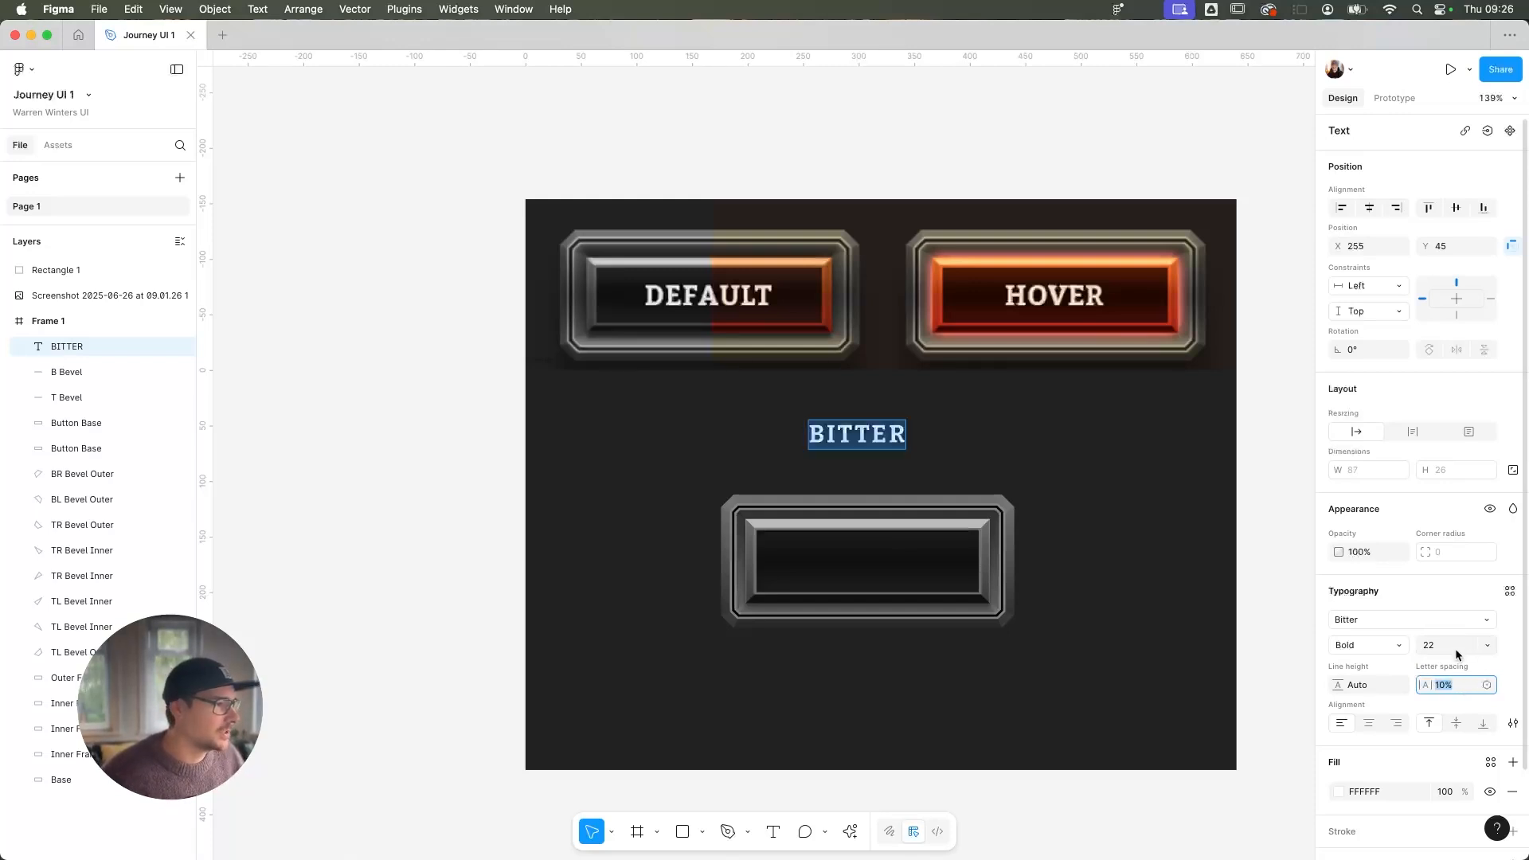
{"action": "type", "text": "30"}
{"action": "key", "text": "Return"}
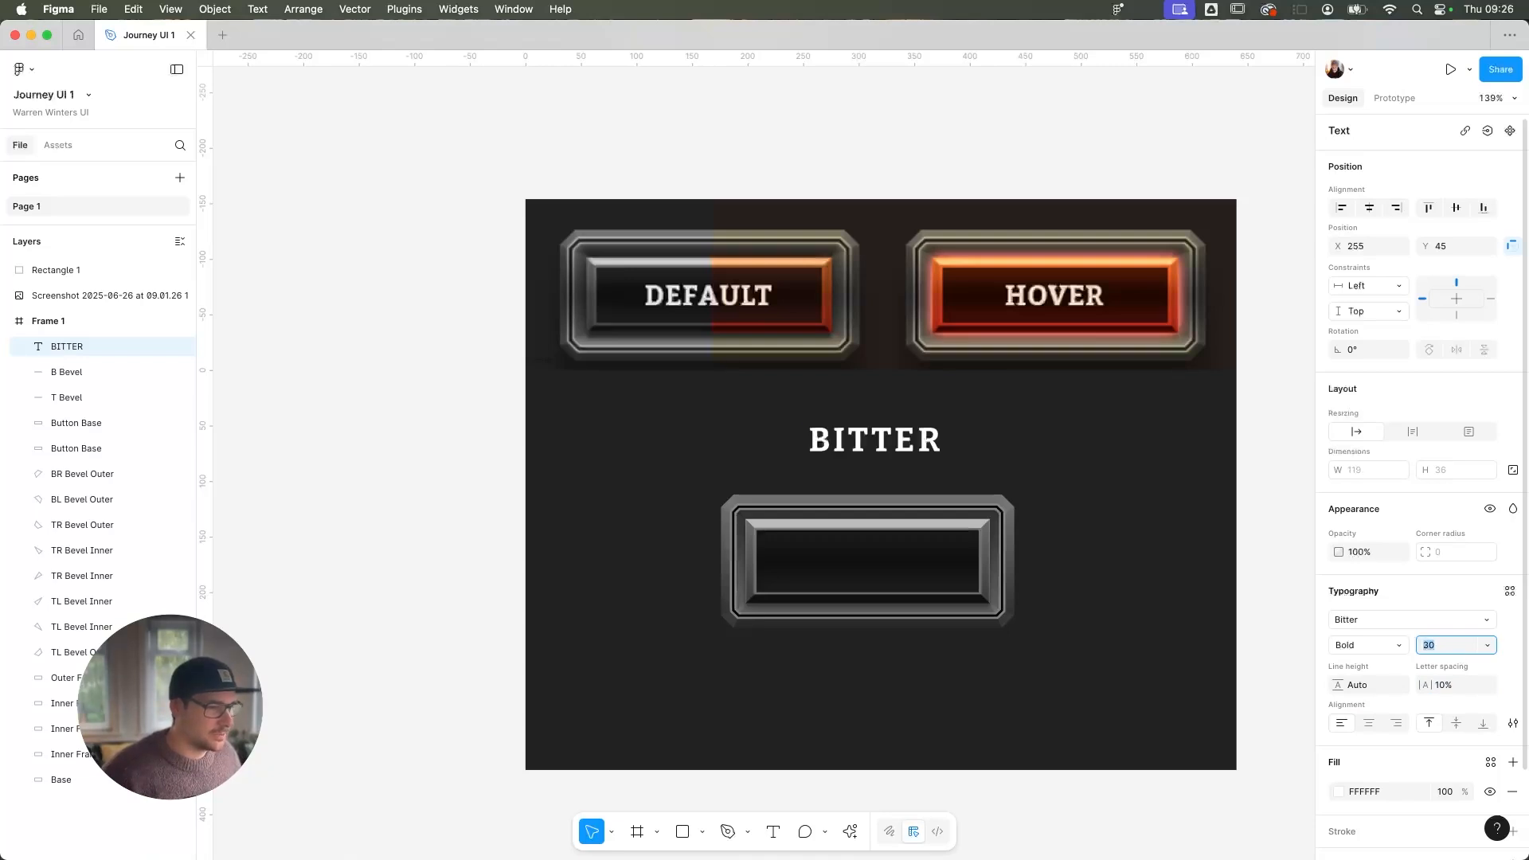
Move the BITTER text onto the recreated button and centre it horizontally and vertically
{"action": "left_click", "coordinate": [1274, 501]}
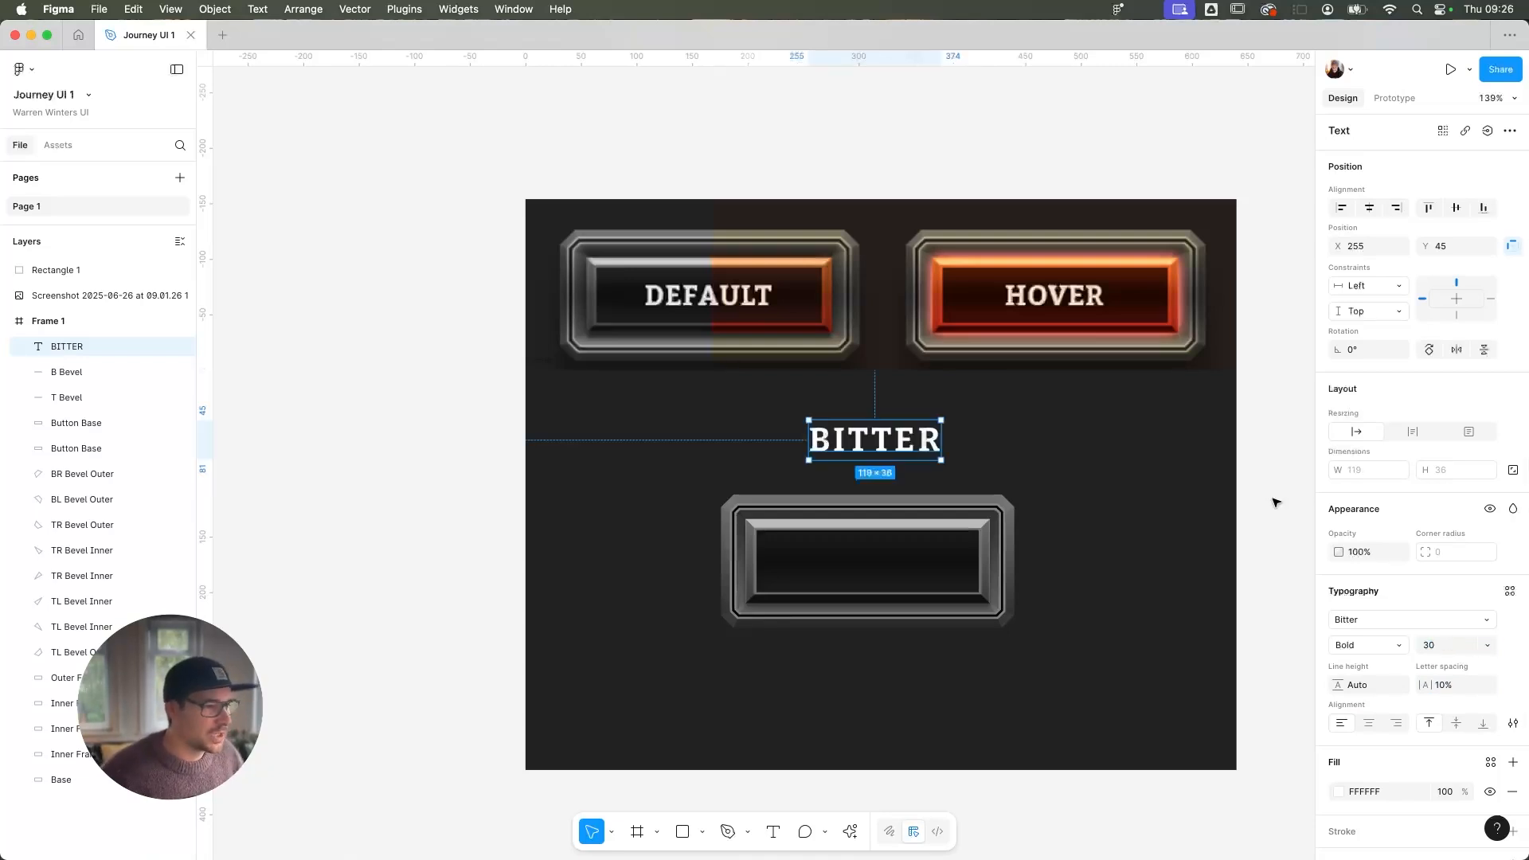
{"action": "left_click_drag", "start_coordinate": [909, 439], "coordinate": [902, 560]}
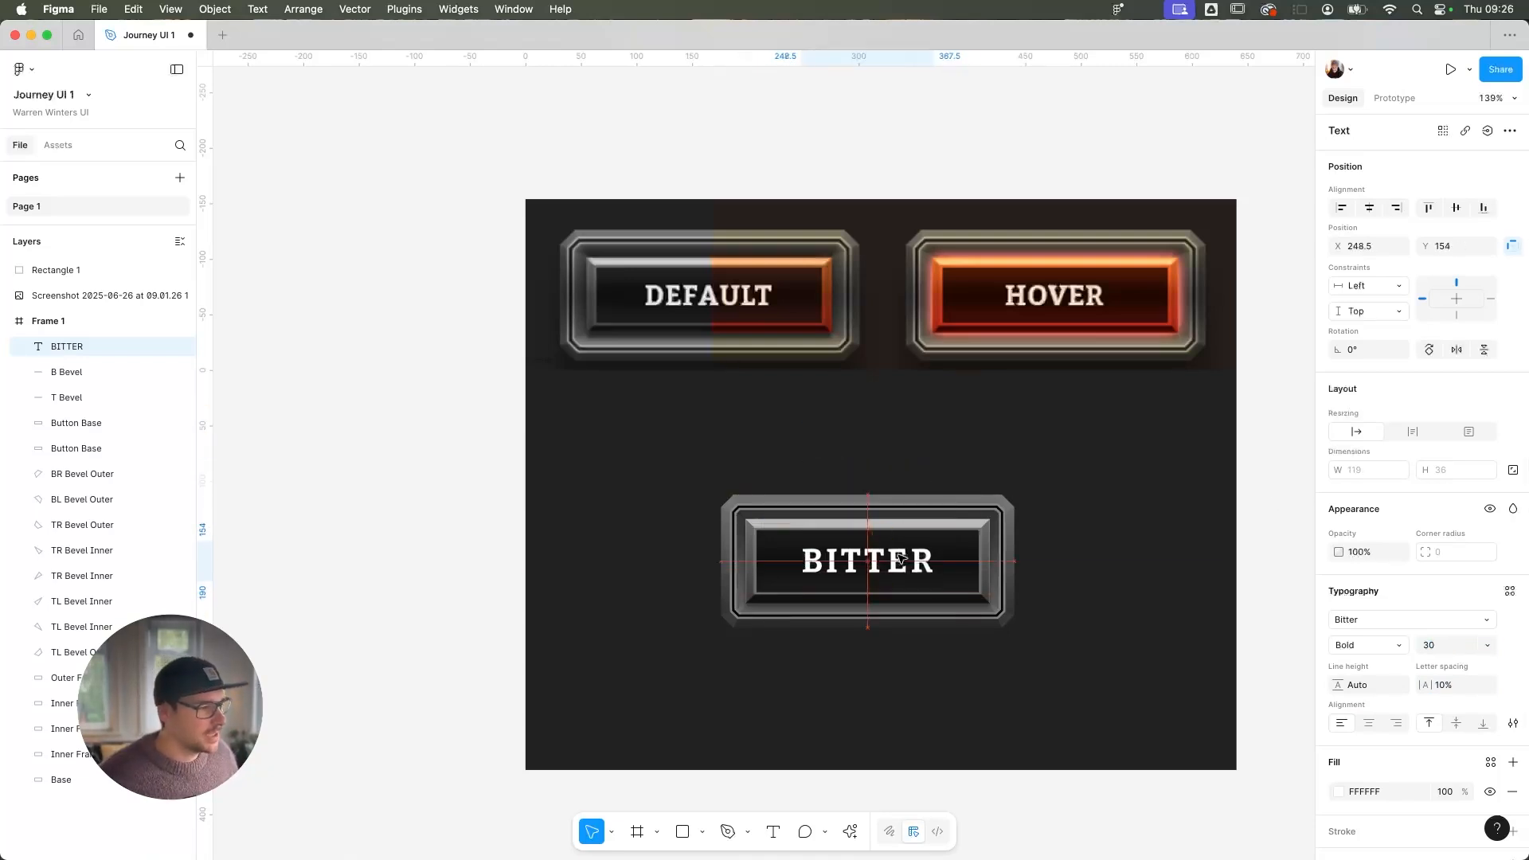
{"action": "left_click", "coordinate": [1266, 245]}
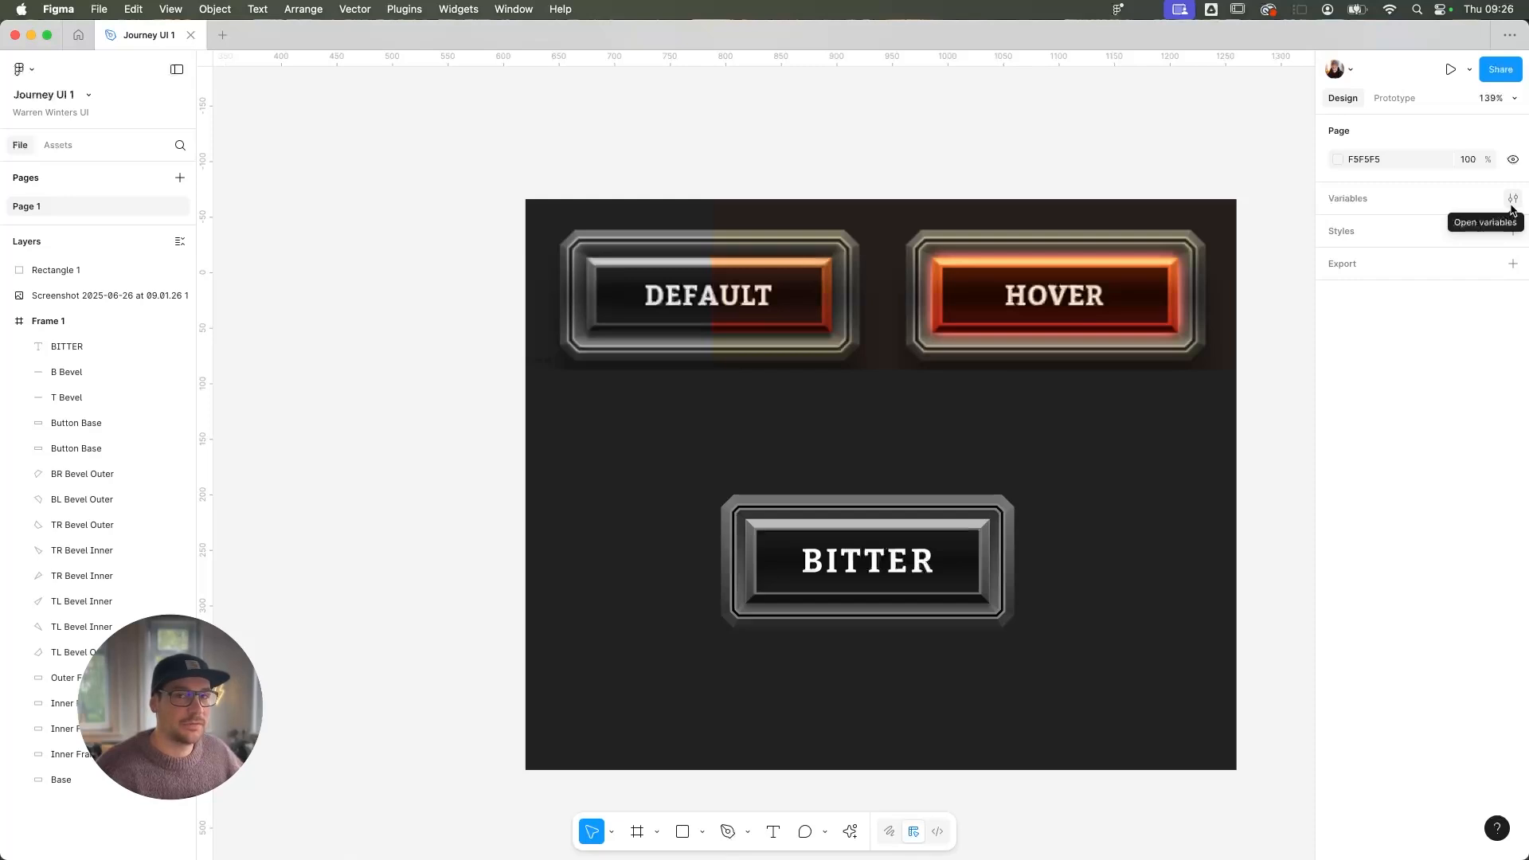
Reduce the BITTER label's font size to 26 and re-centre it on the button
{"action": "left_click", "coordinate": [870, 567]}
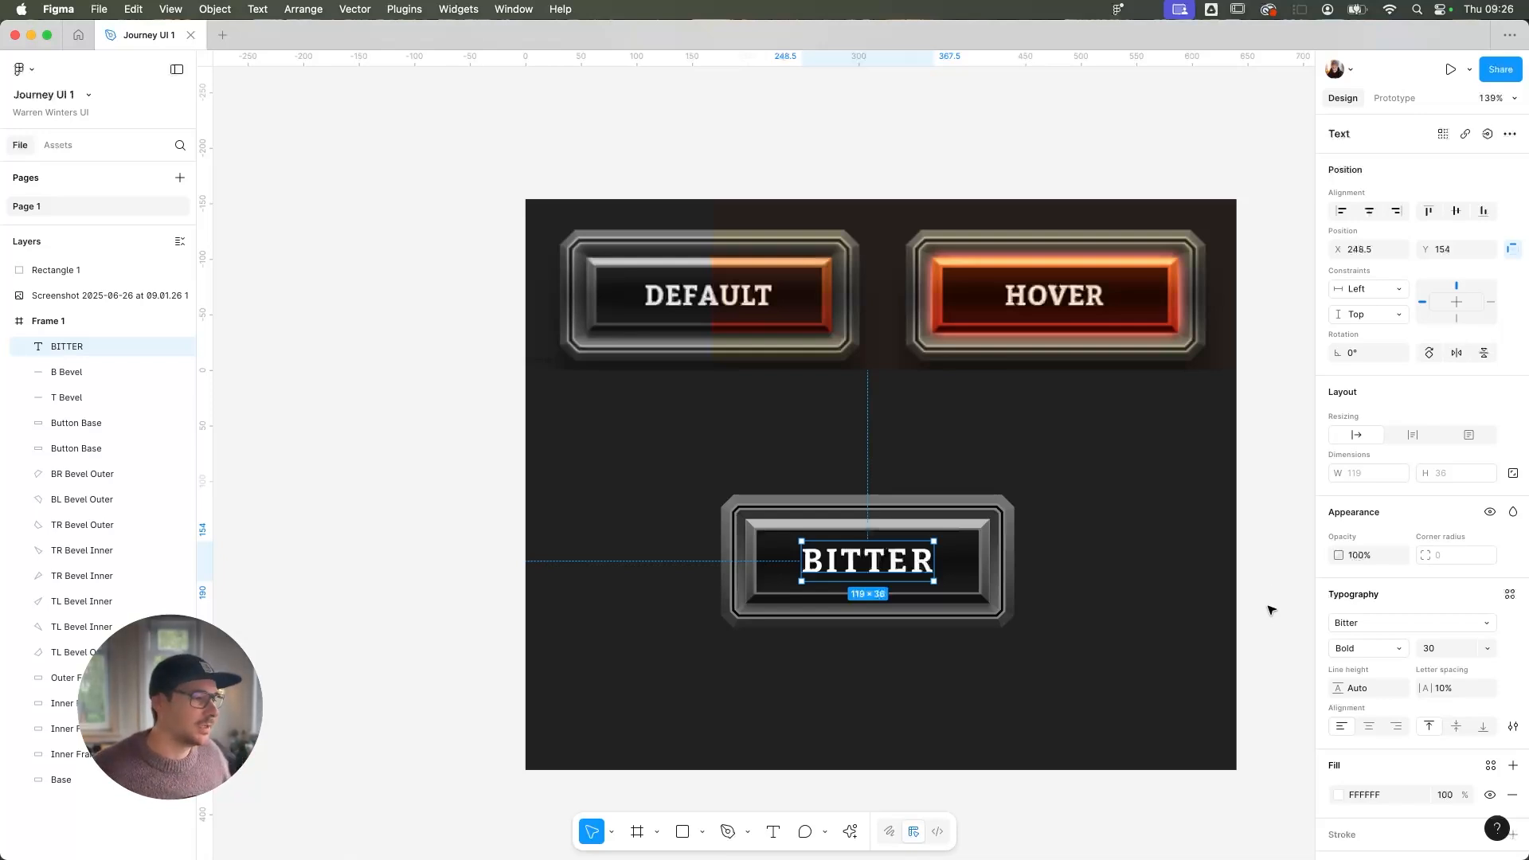
{"action": "left_click", "coordinate": [1443, 650]}
{"action": "key", "text": "Down"}
{"action": "key", "text": "Down"}
{"action": "key", "text": "Down"}
{"action": "key", "text": "Down"}
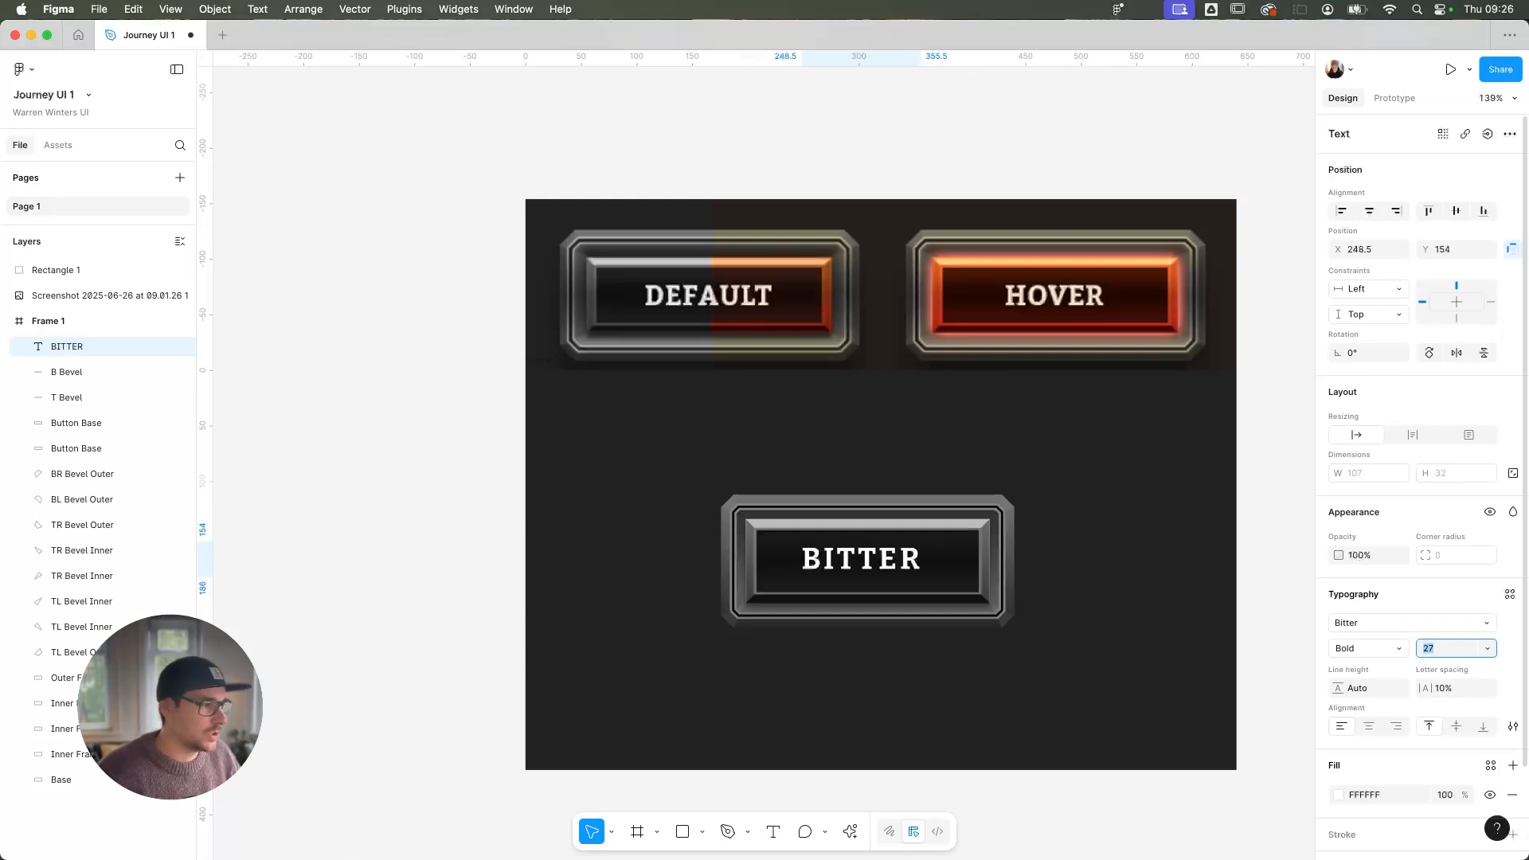
{"action": "left_click_drag", "start_coordinate": [882, 565], "coordinate": [890, 567]}
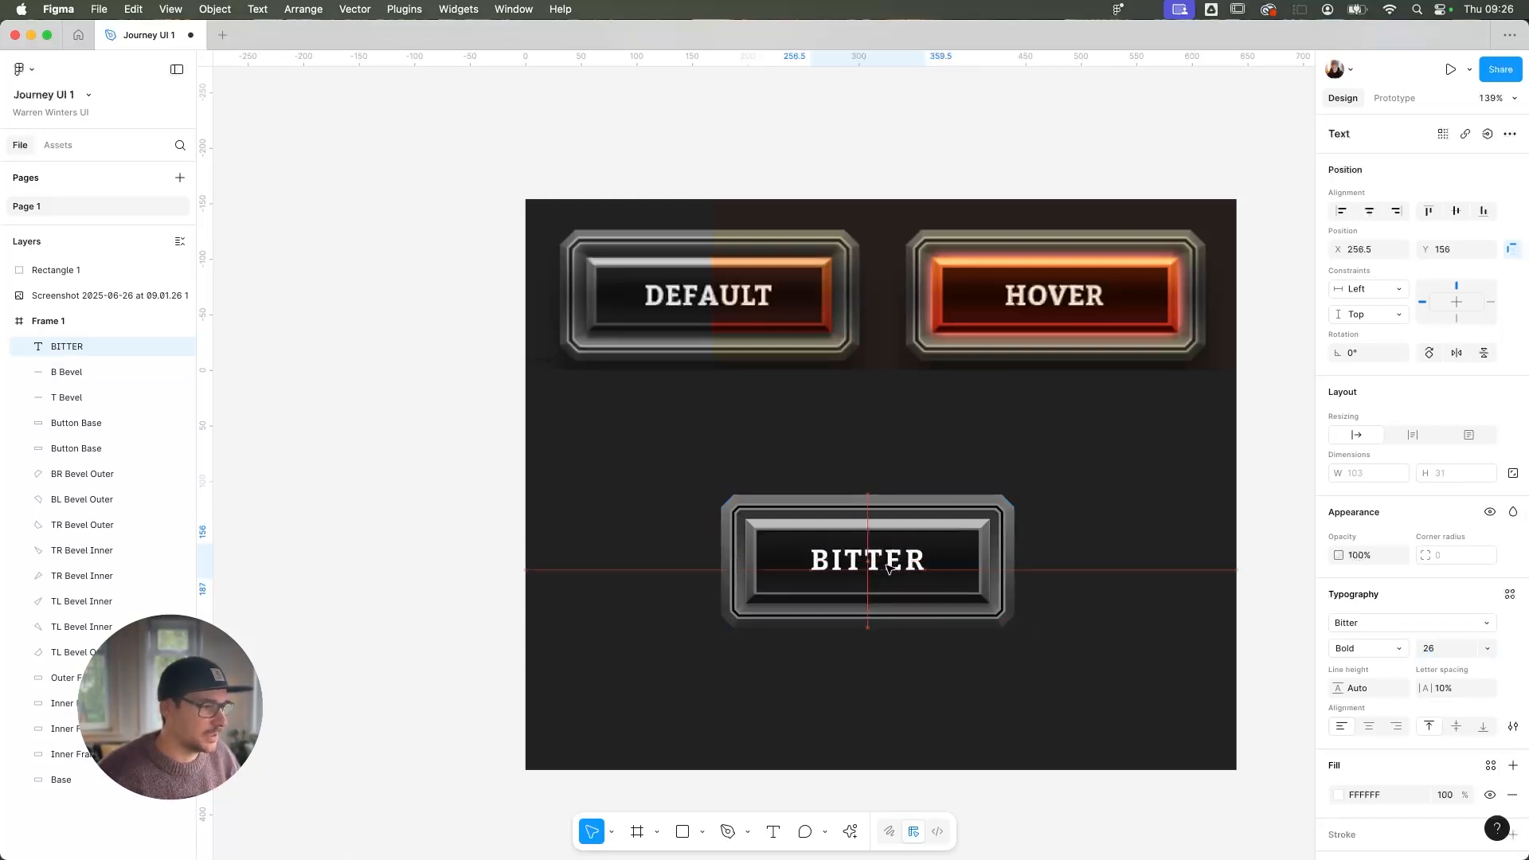
{"action": "left_click", "coordinate": [1264, 540]}
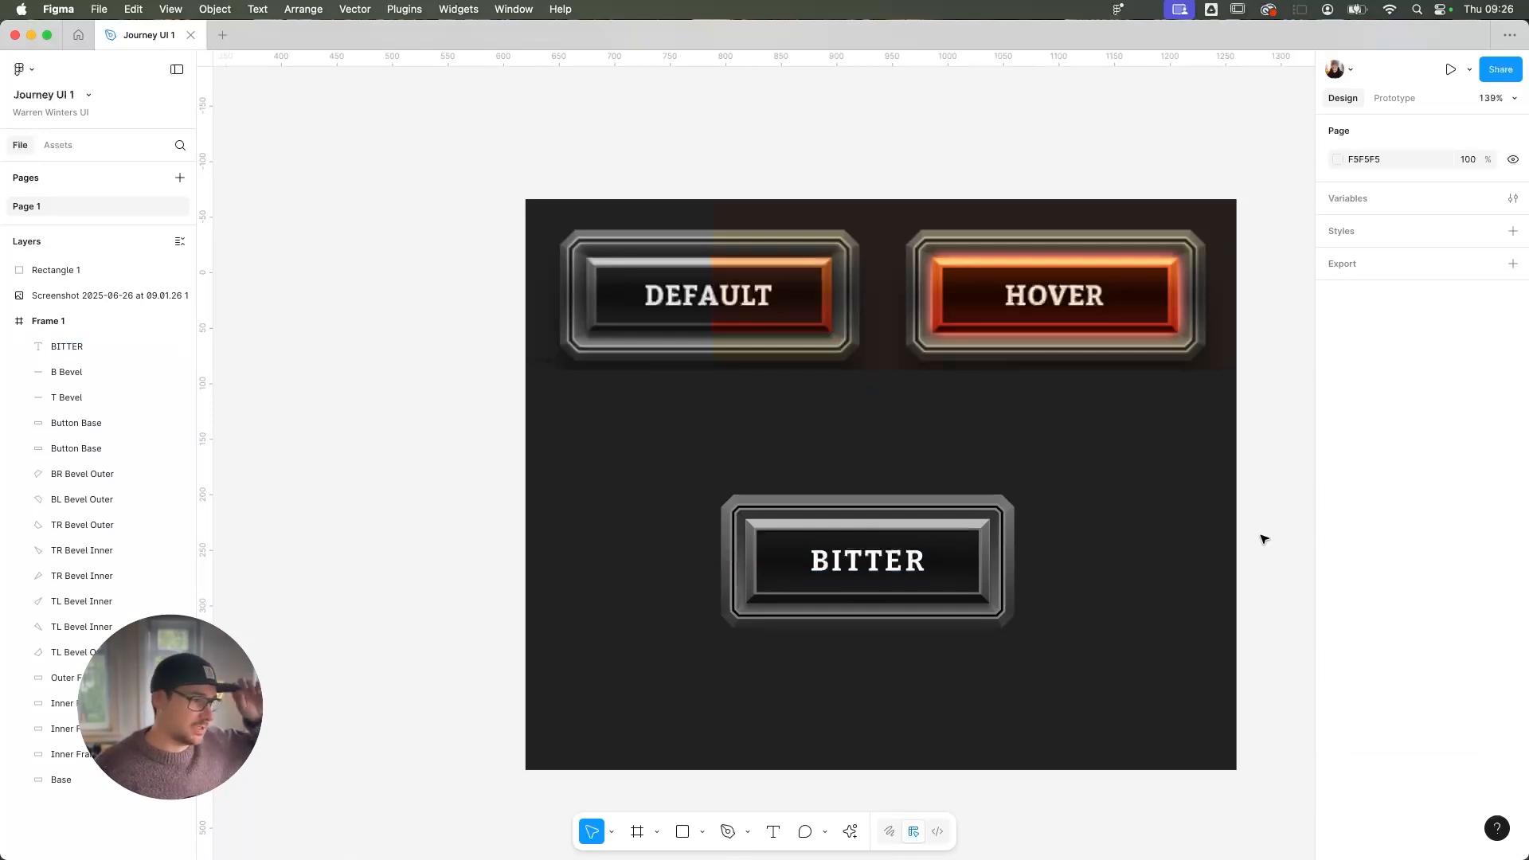
Apply the M3/Elevation Dark/5 effect style to the BITTER label
{"action": "left_click", "coordinate": [912, 557]}
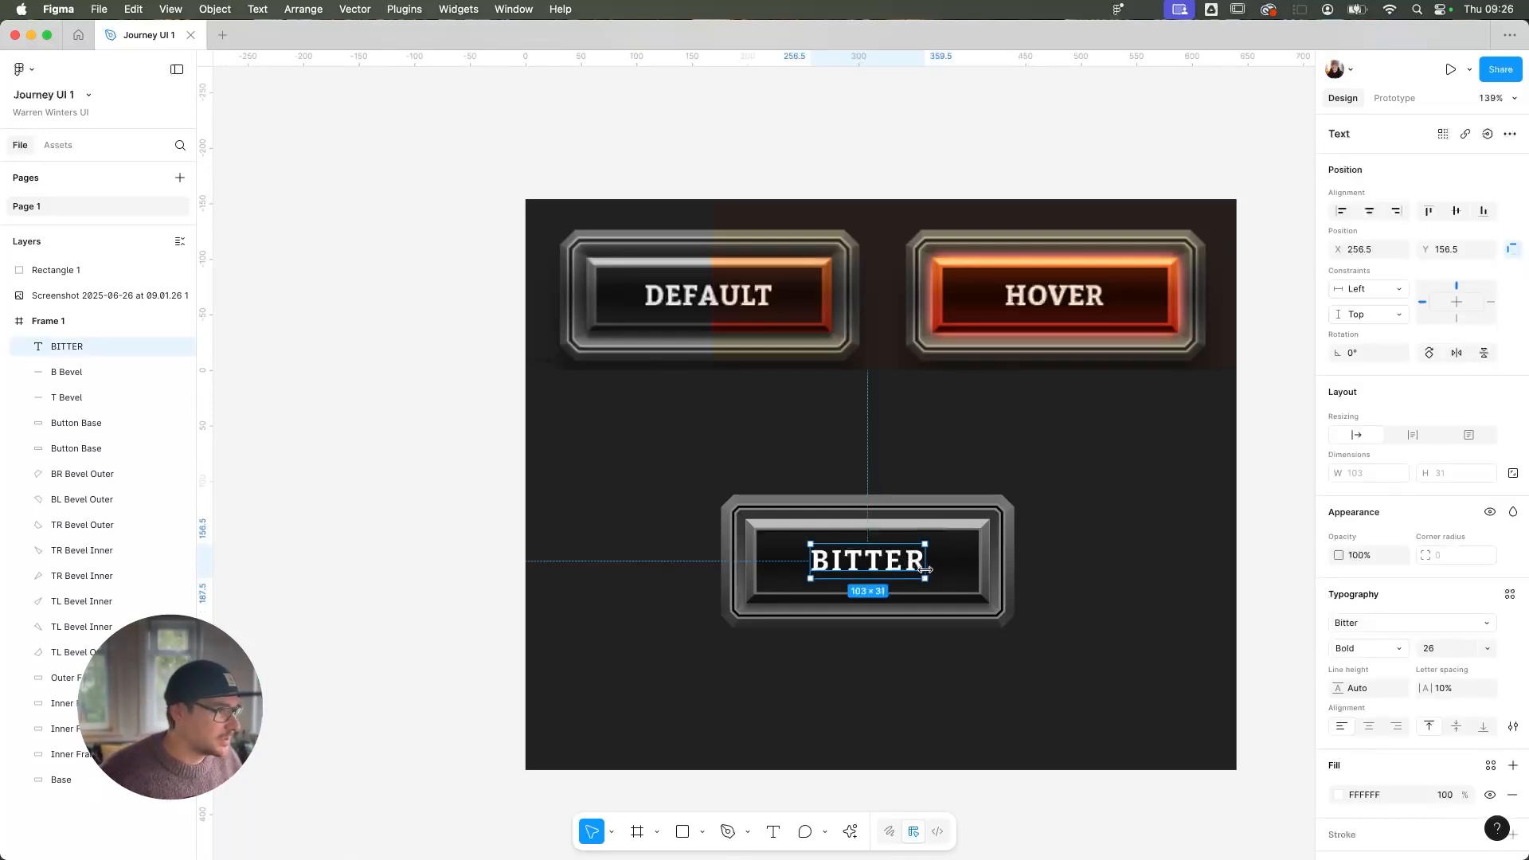
{"action": "scroll", "coordinate": [1396, 683], "scroll_direction": "down", "scroll_amount": 2}
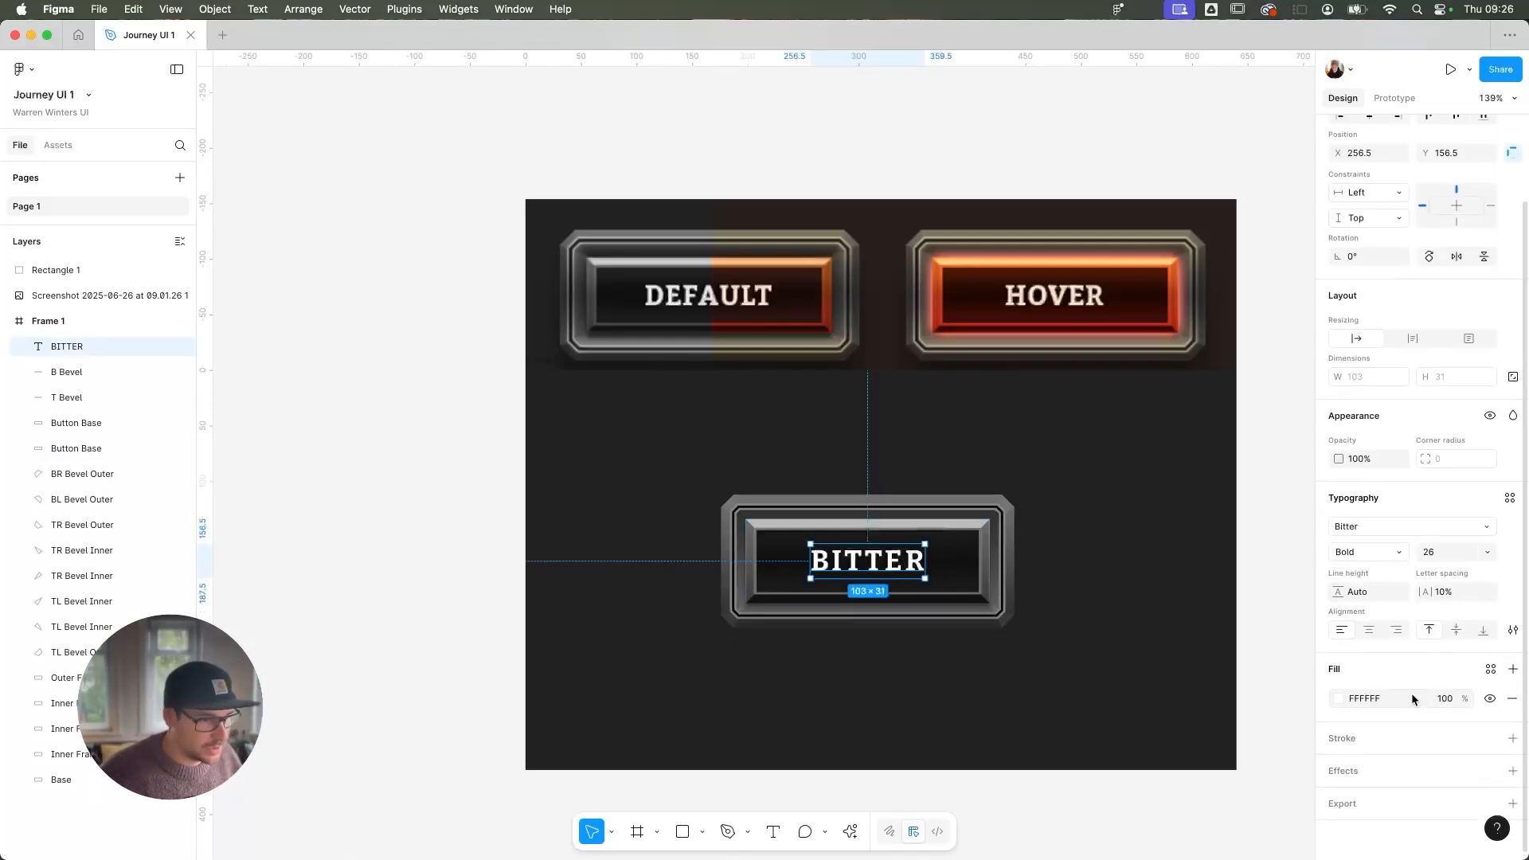
{"action": "left_click", "coordinate": [1491, 771]}
{"action": "scroll", "coordinate": [1208, 769], "scroll_direction": "down", "scroll_amount": 3}
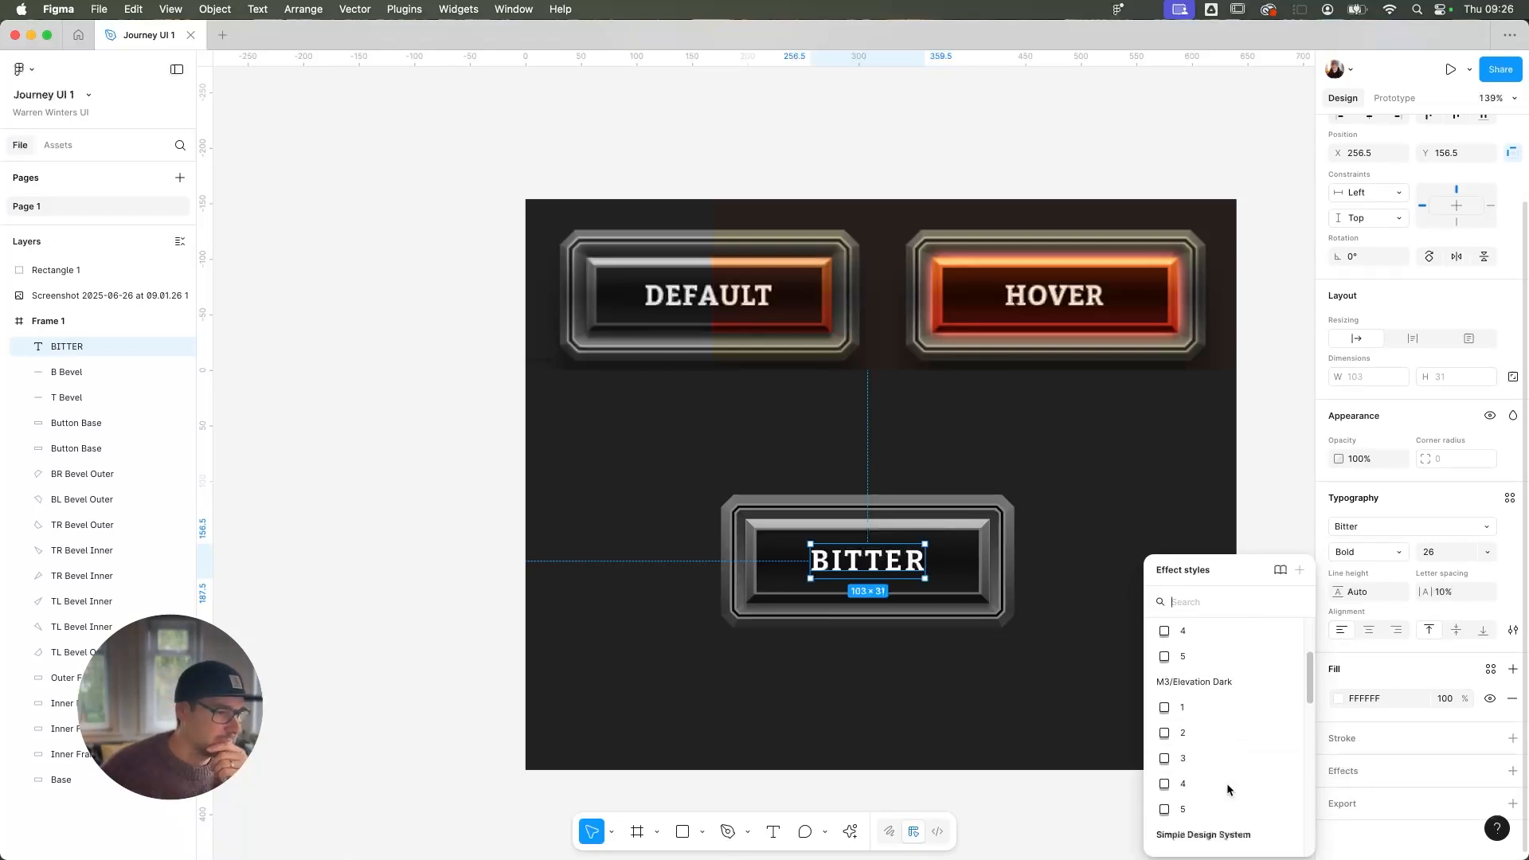
{"action": "left_click", "coordinate": [1207, 758]}
{"action": "left_click", "coordinate": [1259, 595]}
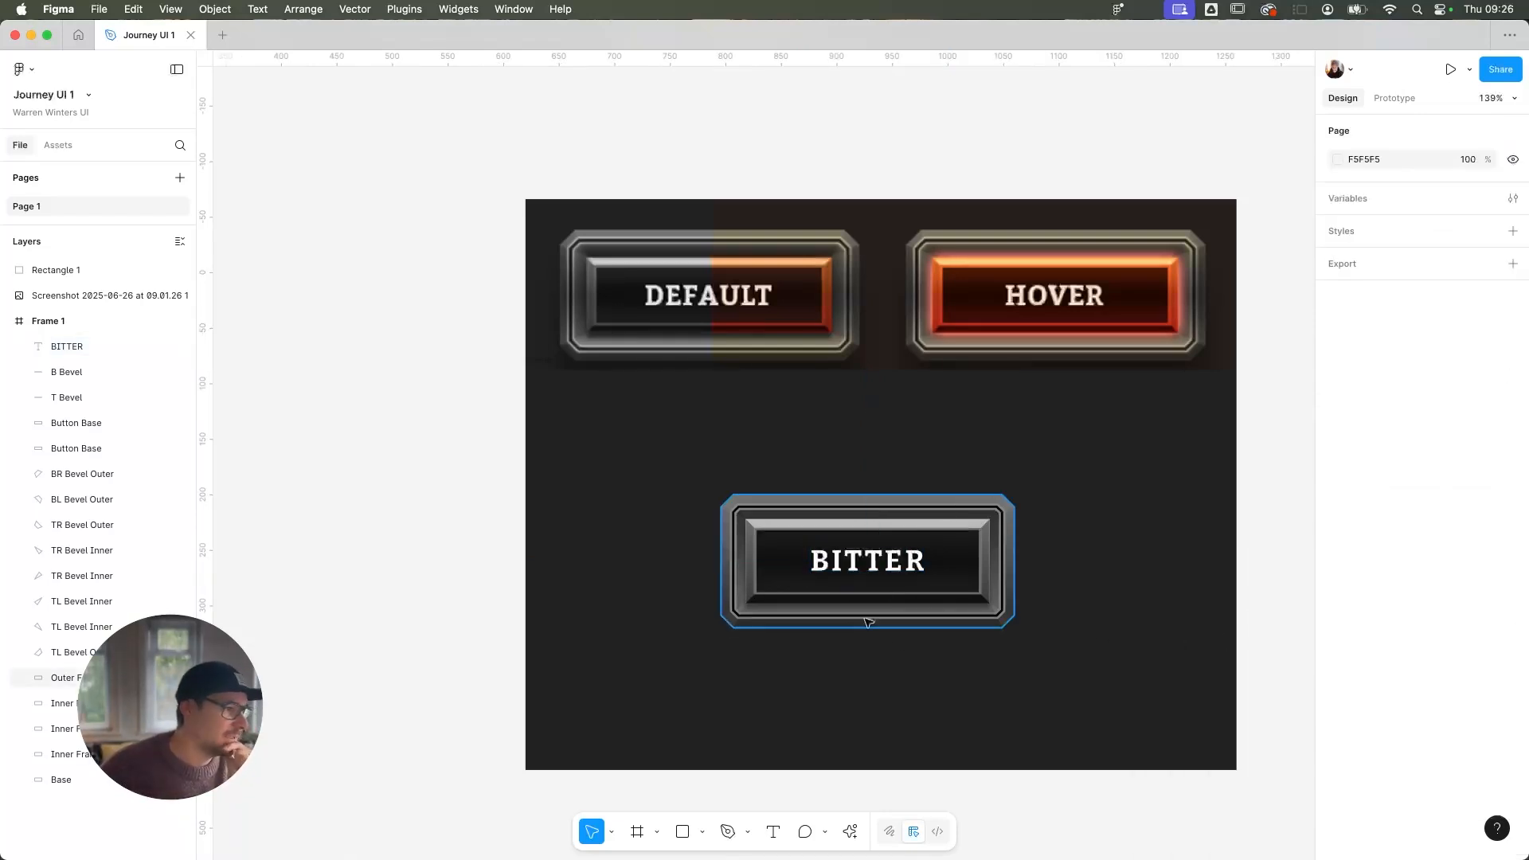
Lighten the 0% stop of the lower Button Base layer's linear fill gradient to 3B3B3B
{"action": "left_click", "coordinate": [962, 576]}
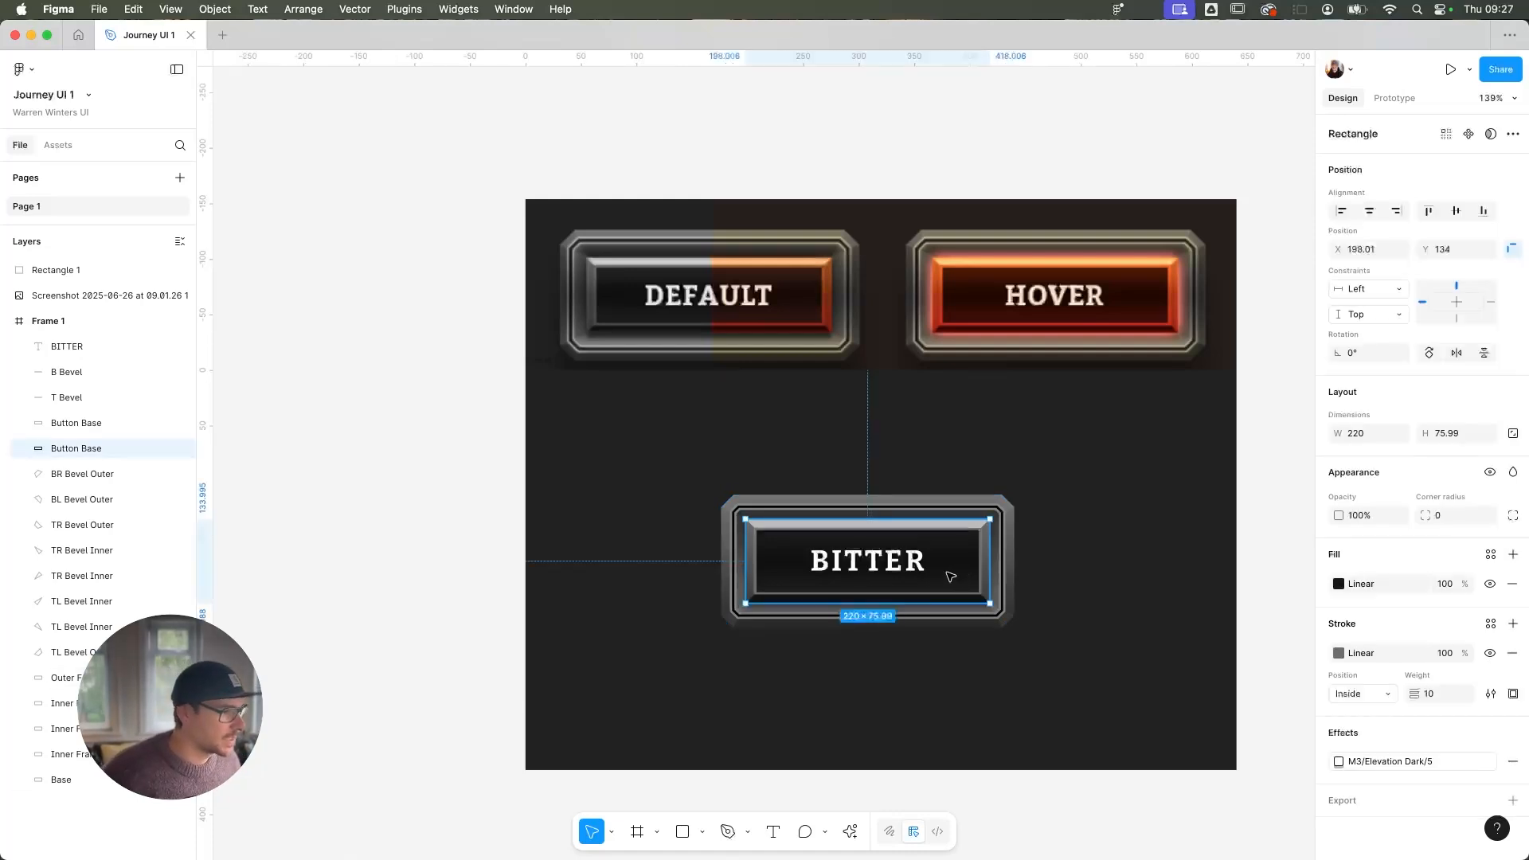
{"action": "left_click", "coordinate": [1489, 585]}
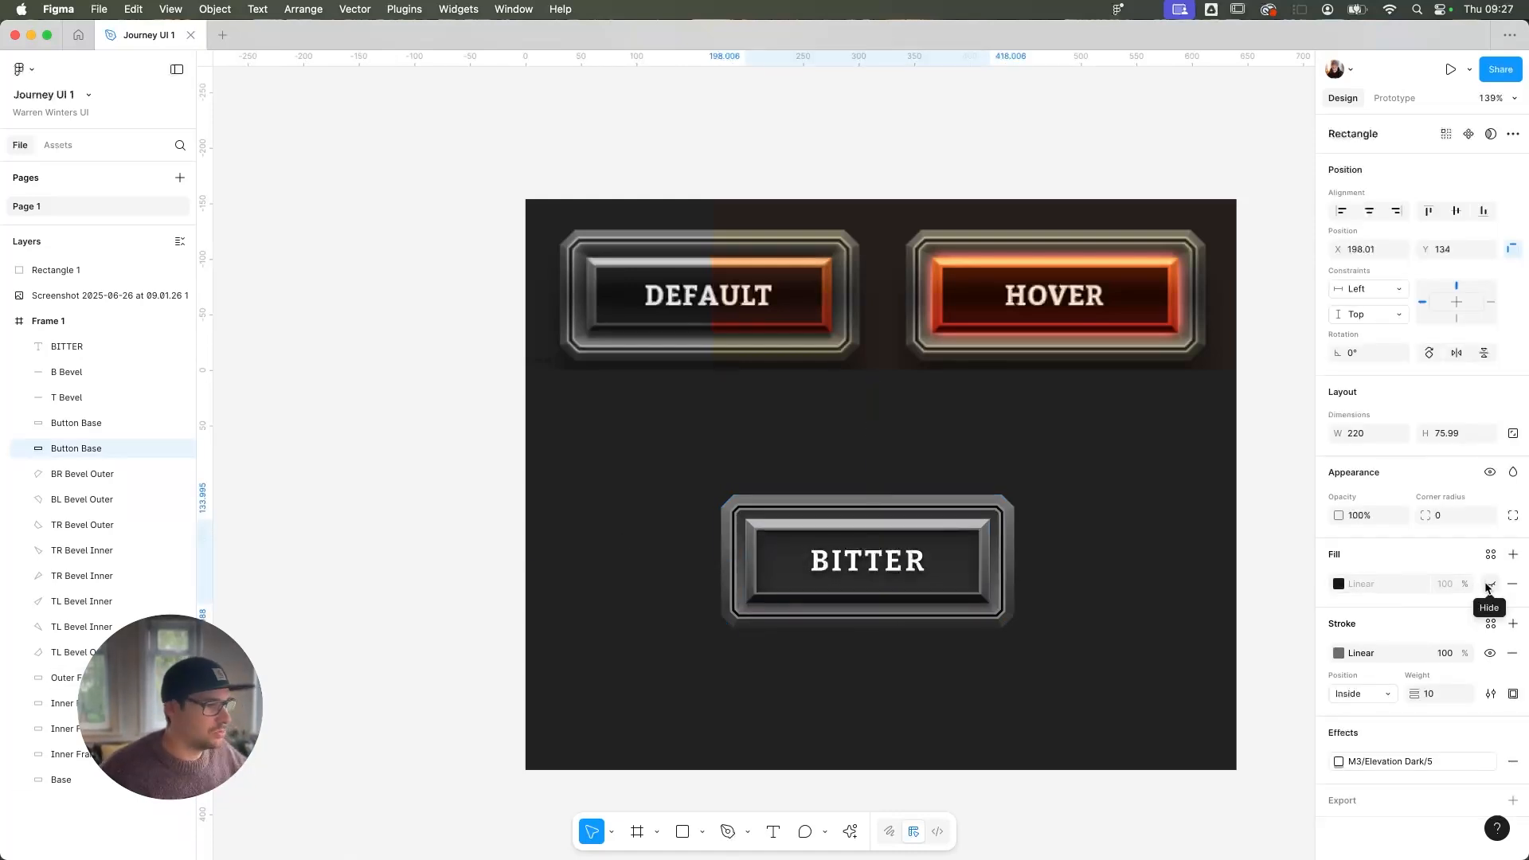
{"action": "left_click", "coordinate": [1486, 587]}
{"action": "left_click", "coordinate": [1339, 585]}
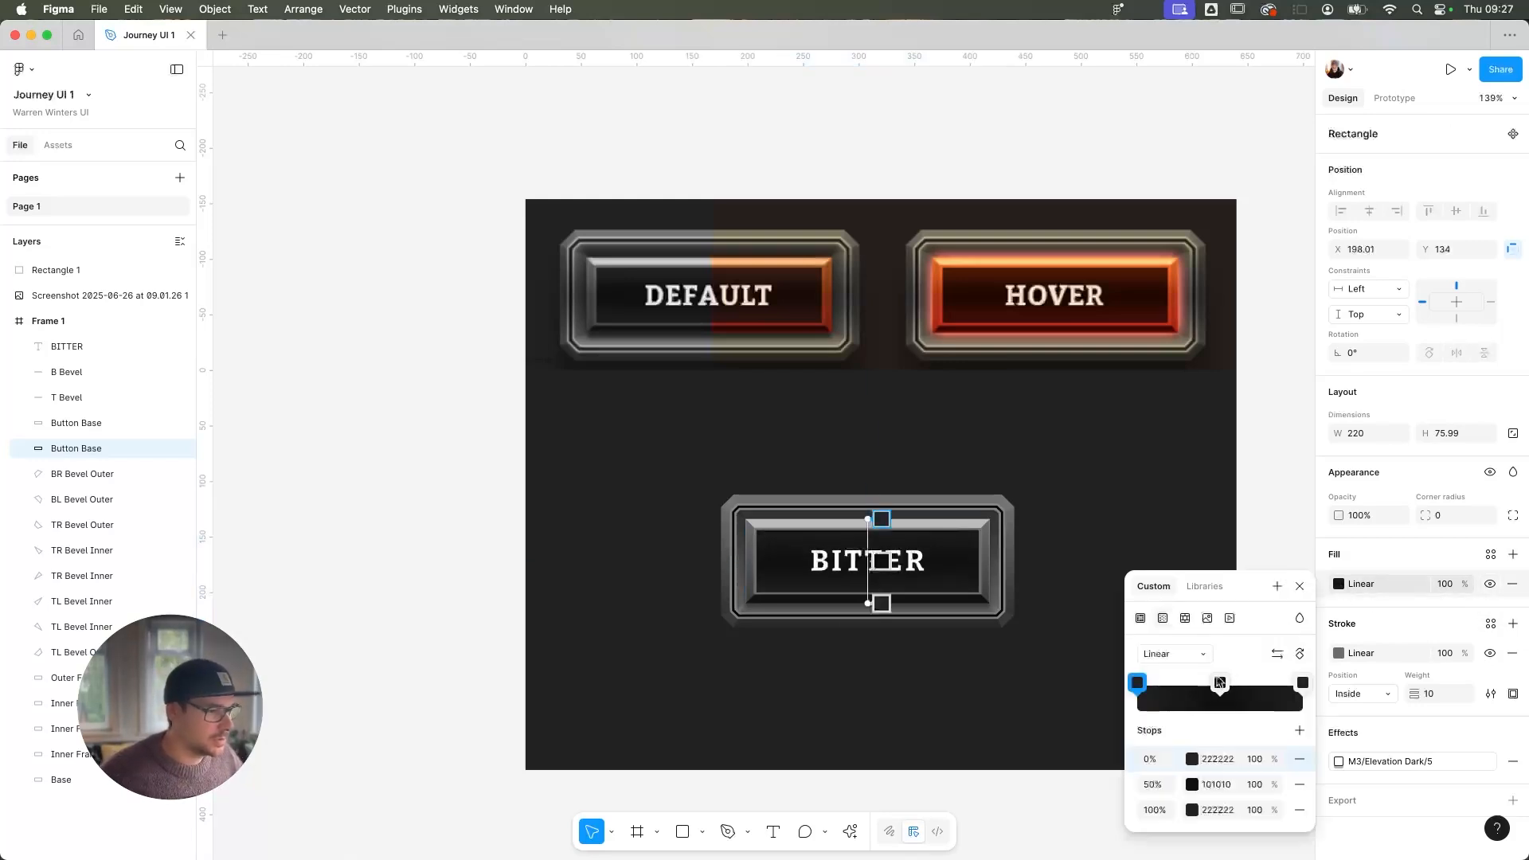
{"action": "left_click", "coordinate": [1212, 759]}
{"action": "left_click", "coordinate": [1192, 759]}
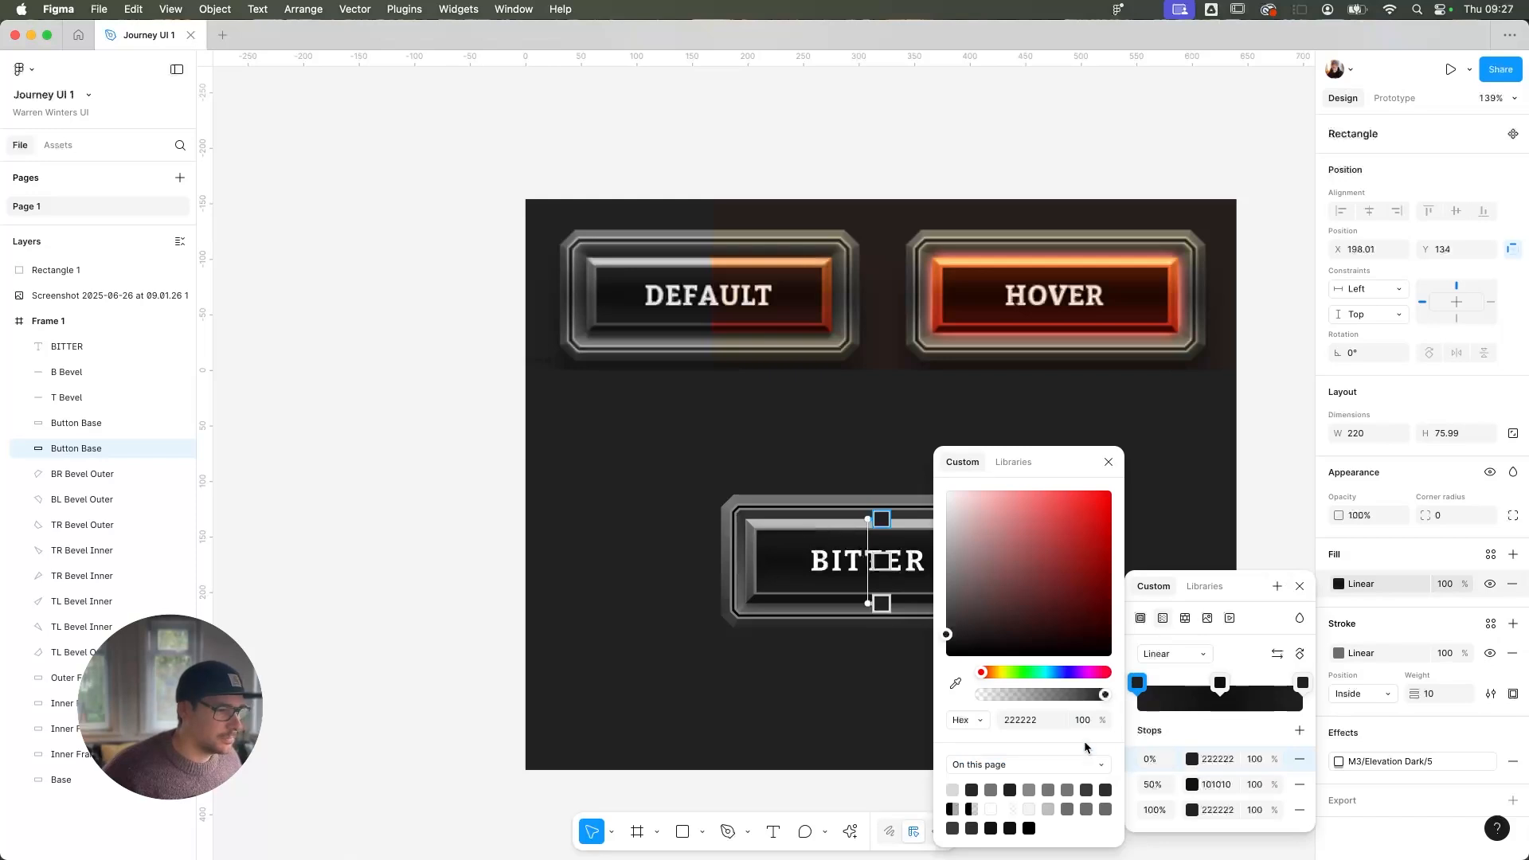
{"action": "left_click_drag", "start_coordinate": [948, 637], "coordinate": [945, 619]}
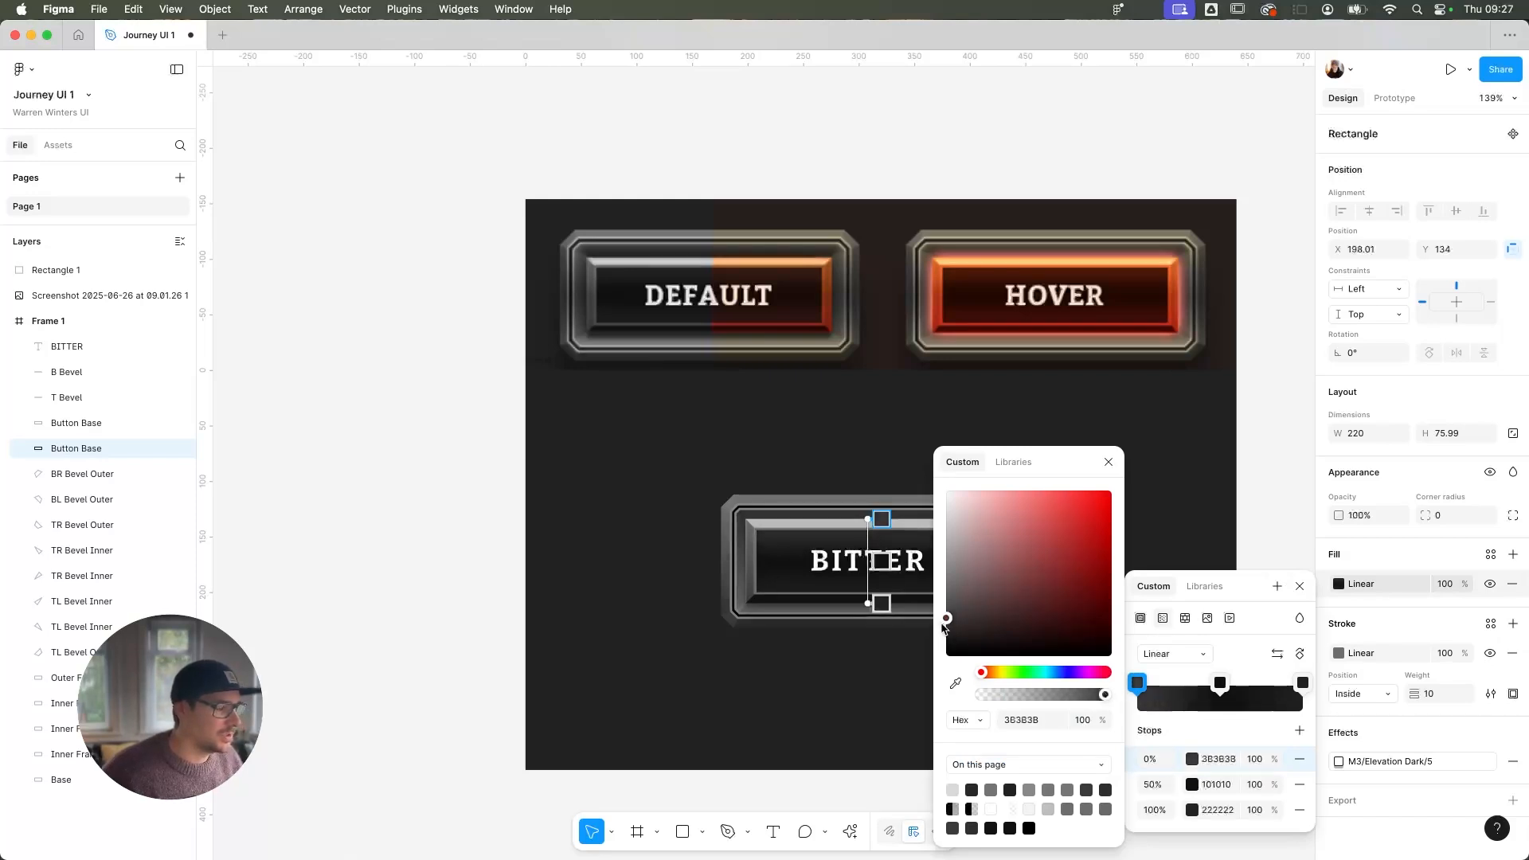
Copy the 0% stop's 3B3B3B colour to the 100% stop of the Button Base gradient
{"action": "left_click", "coordinate": [1227, 759]}
{"action": "key", "text": "ctrl+c"}
{"action": "left_click", "coordinate": [1219, 810]}
{"action": "key", "text": "ctrl+v"}
{"action": "key", "text": "Return"}
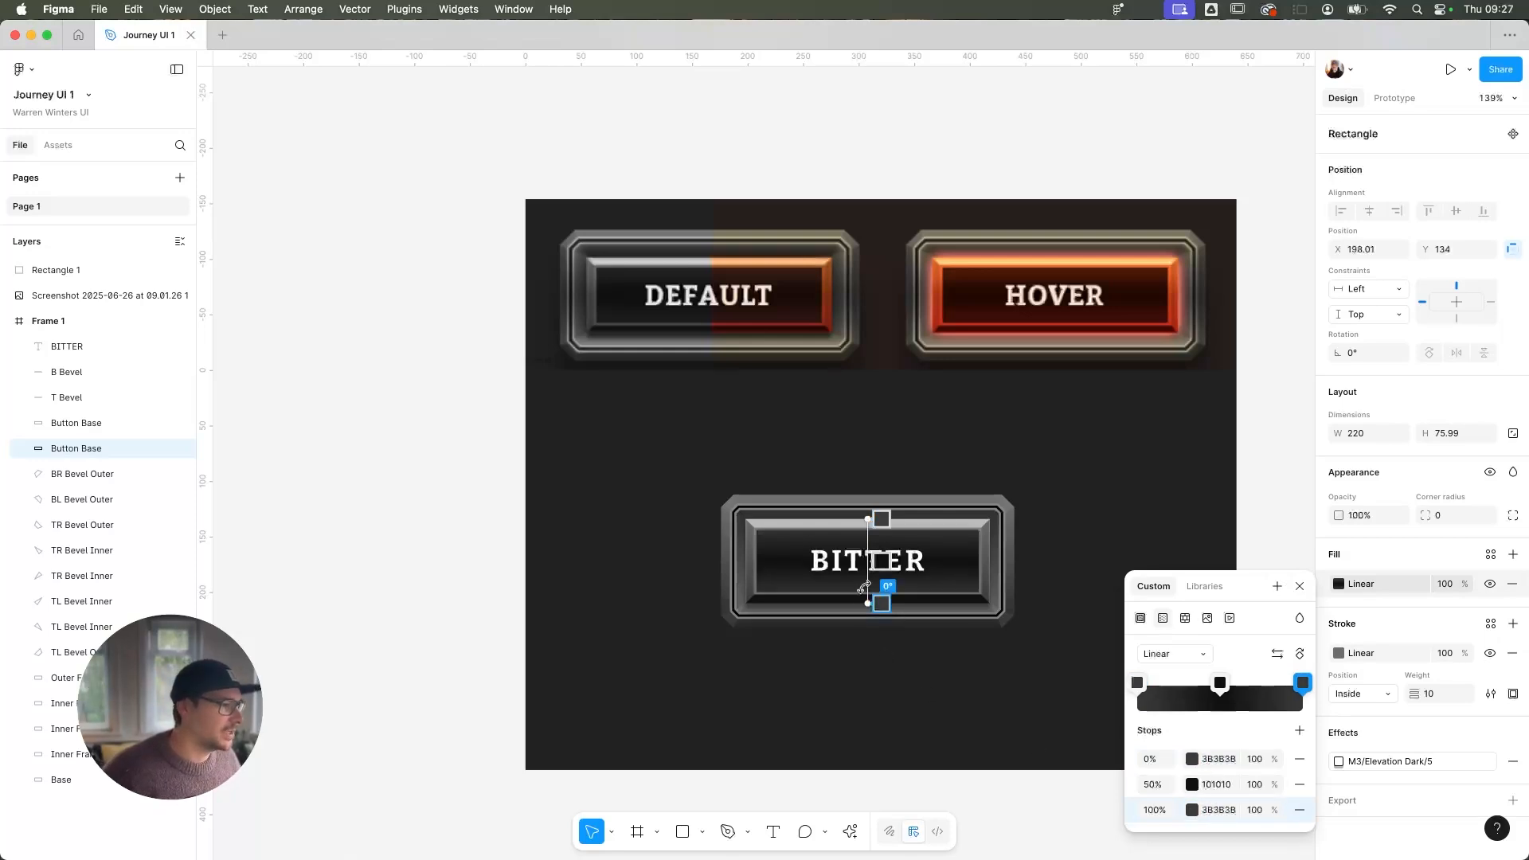
Try the Drop Shadow/600 effect style on the BITTER label, then undo it
{"action": "scroll", "coordinate": [870, 587], "scroll_direction": "up", "scroll_amount": 5}
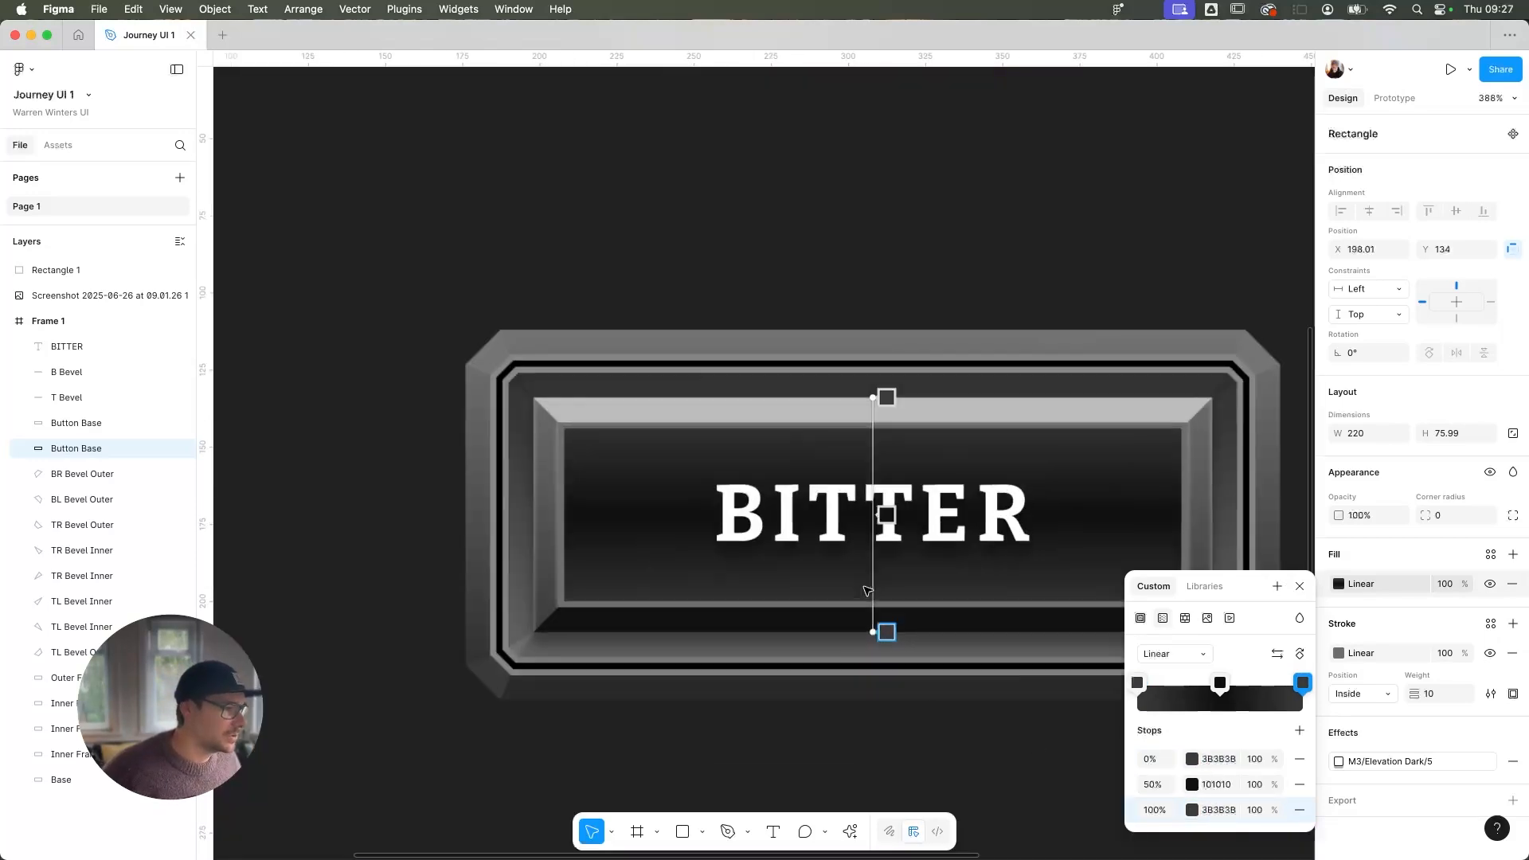
{"action": "left_click", "coordinate": [792, 534]}
{"action": "scroll", "coordinate": [1373, 656], "scroll_direction": "down", "scroll_amount": 4}
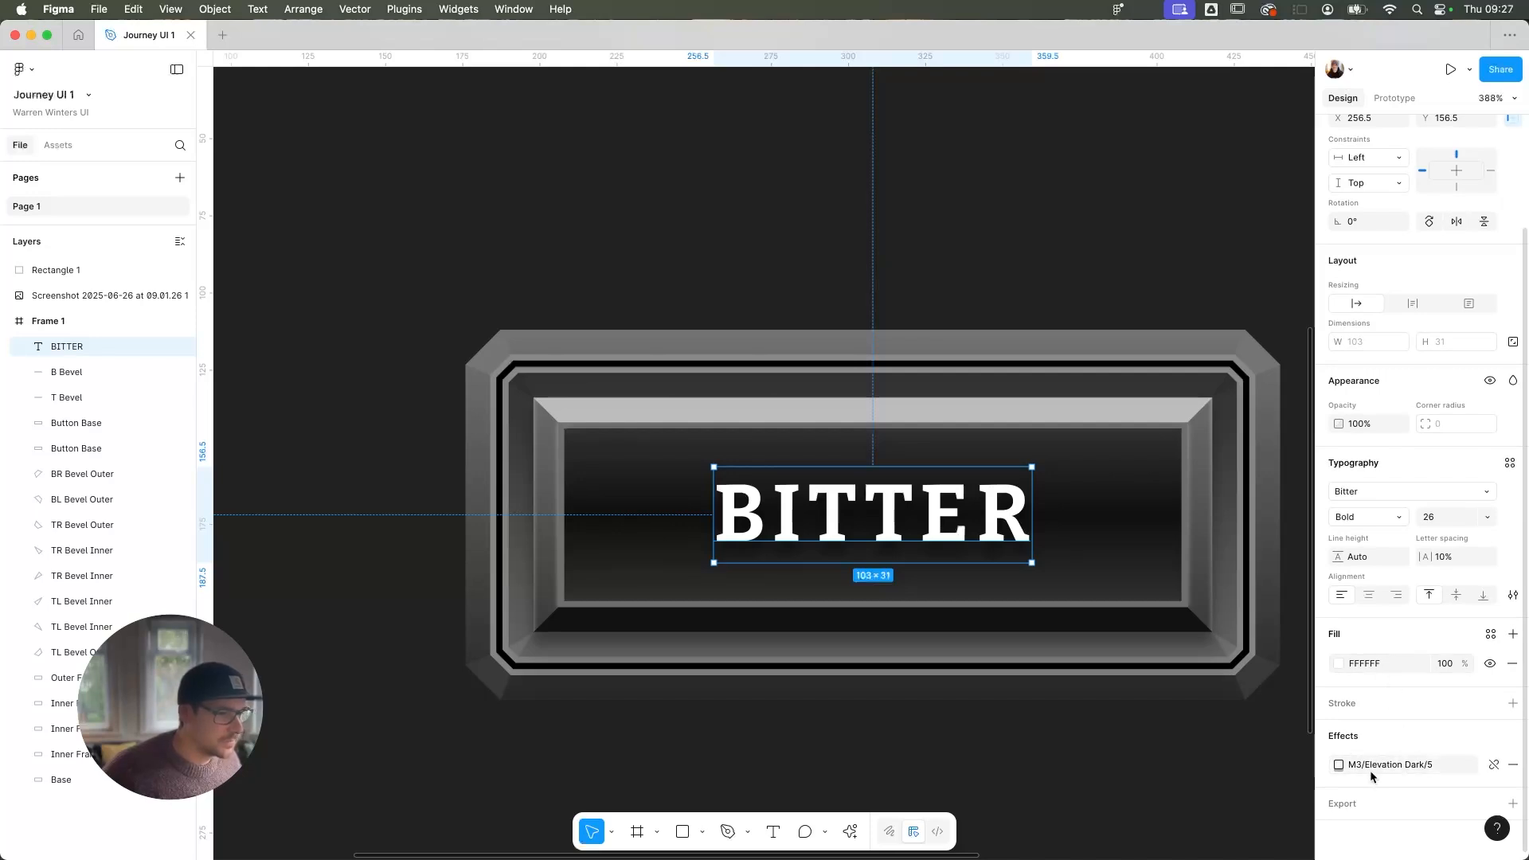
{"action": "left_click", "coordinate": [1371, 770]}
{"action": "scroll", "coordinate": [1249, 755], "scroll_direction": "down", "scroll_amount": 3}
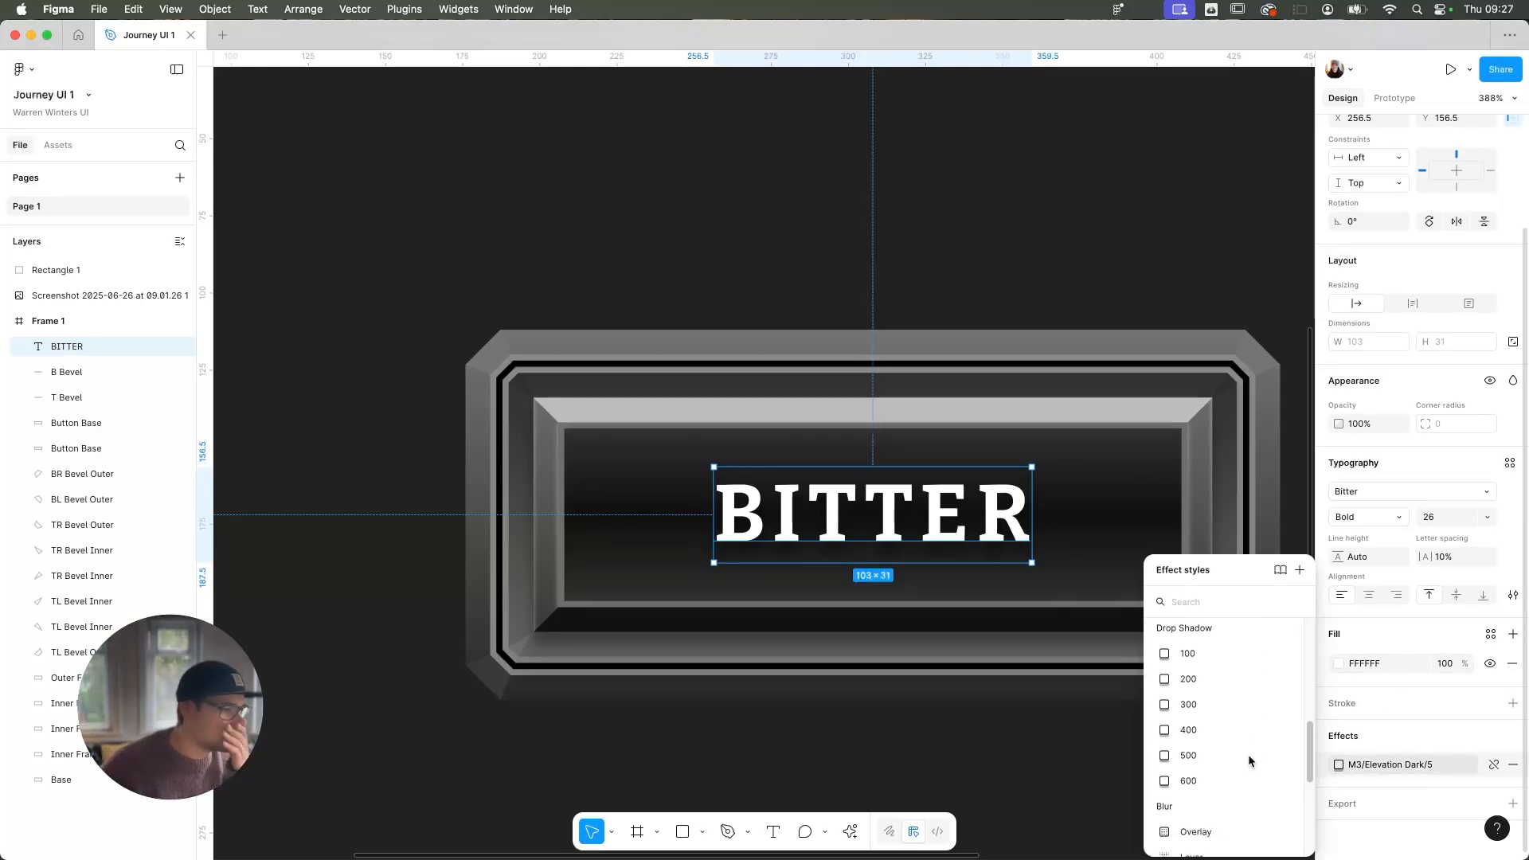
{"action": "left_click", "coordinate": [1212, 773]}
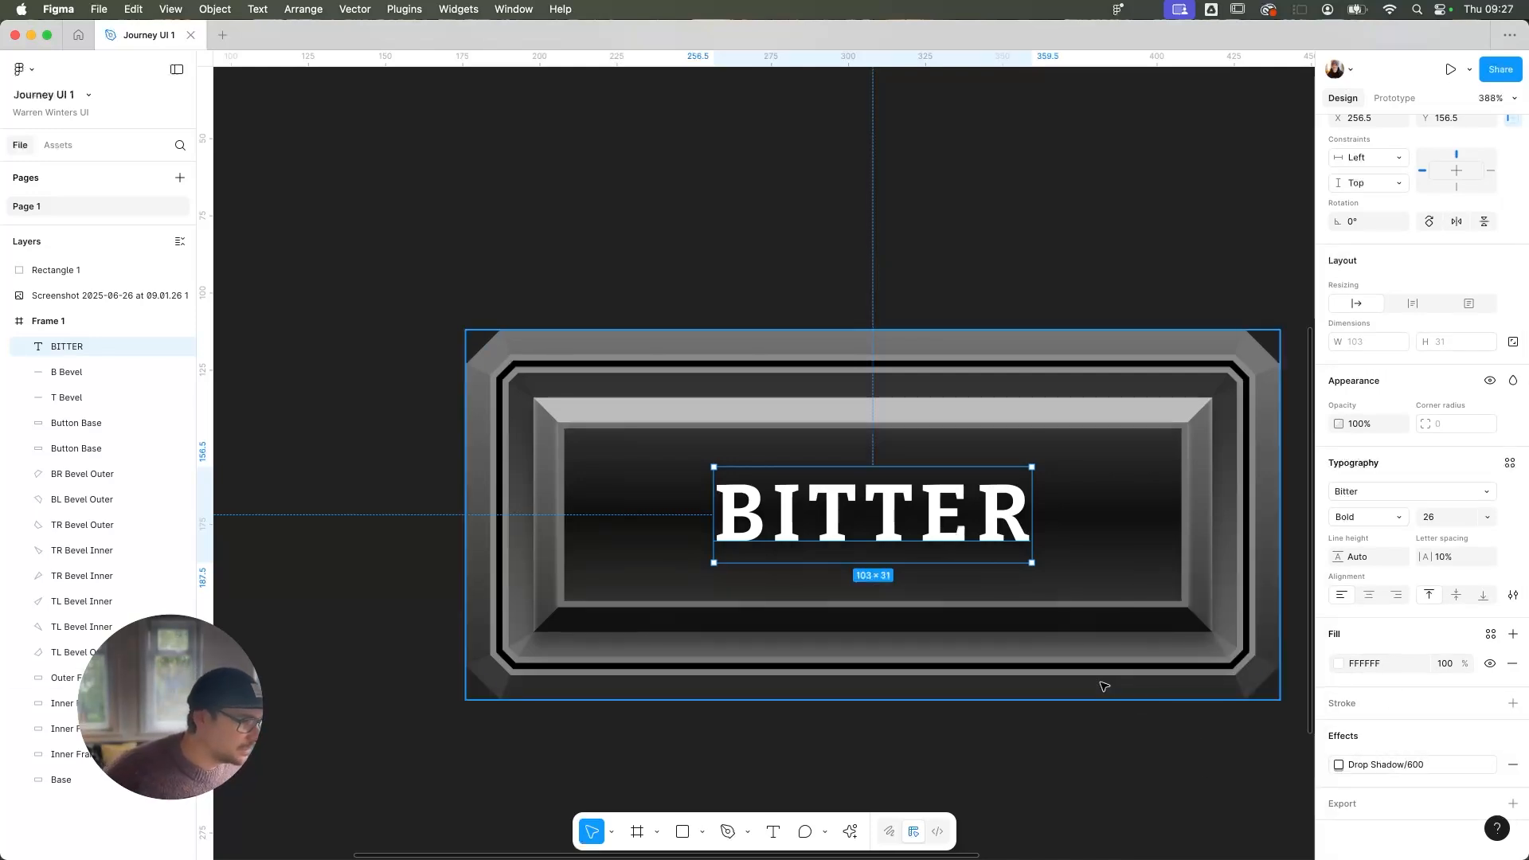
{"action": "scroll", "coordinate": [1103, 686], "scroll_direction": "down", "scroll_amount": 1}
{"action": "scroll", "coordinate": [1103, 687], "scroll_direction": "down", "scroll_amount": 1}
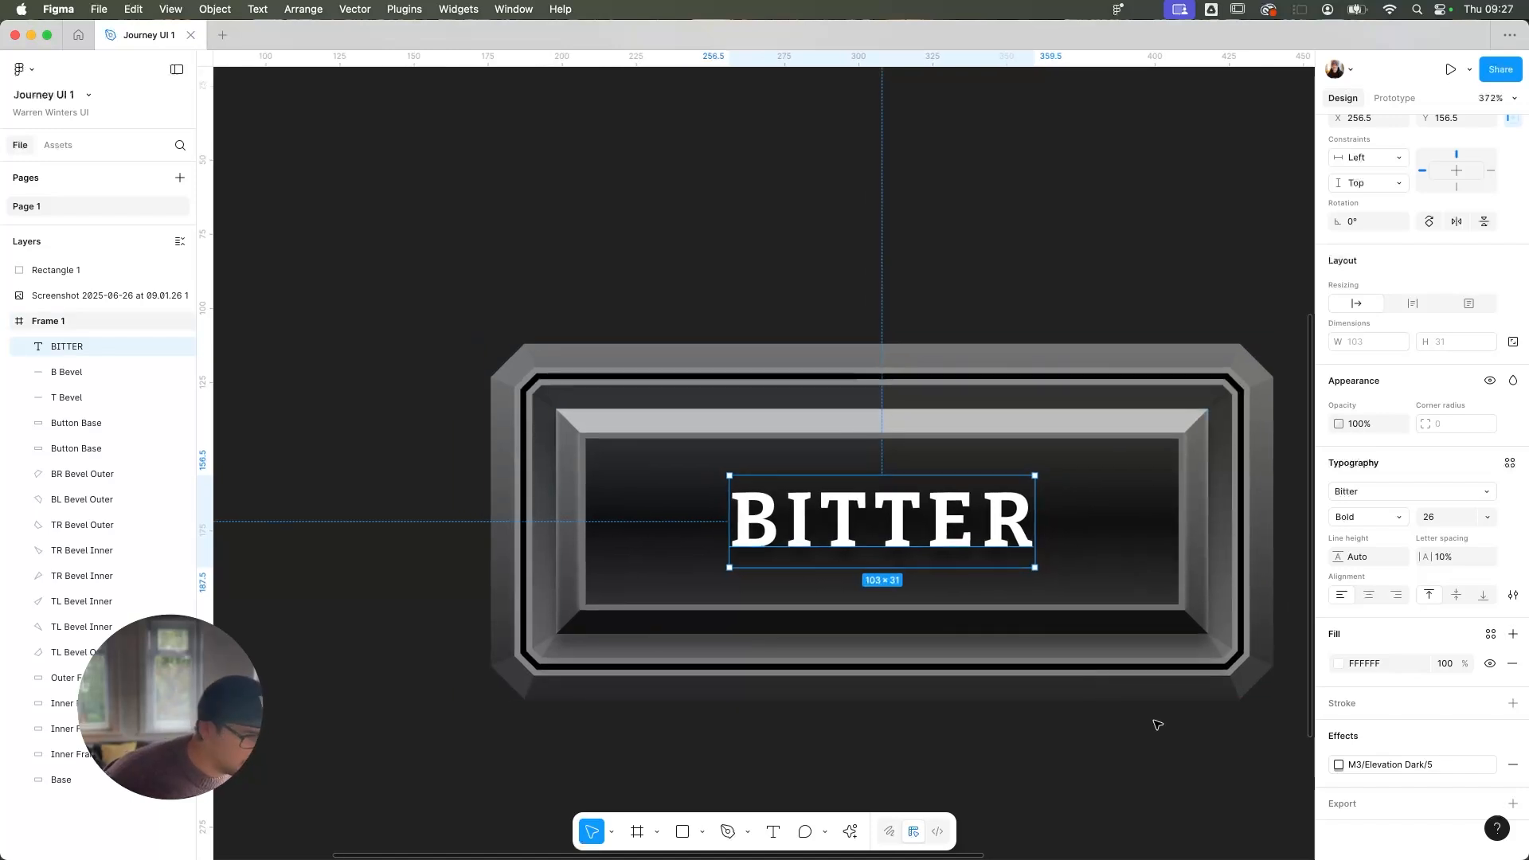
Detach the BITTER label's effect style and keep only one drop shadow, set to Y offset 2 and 90% opacity
{"action": "left_click", "coordinate": [1487, 766]}
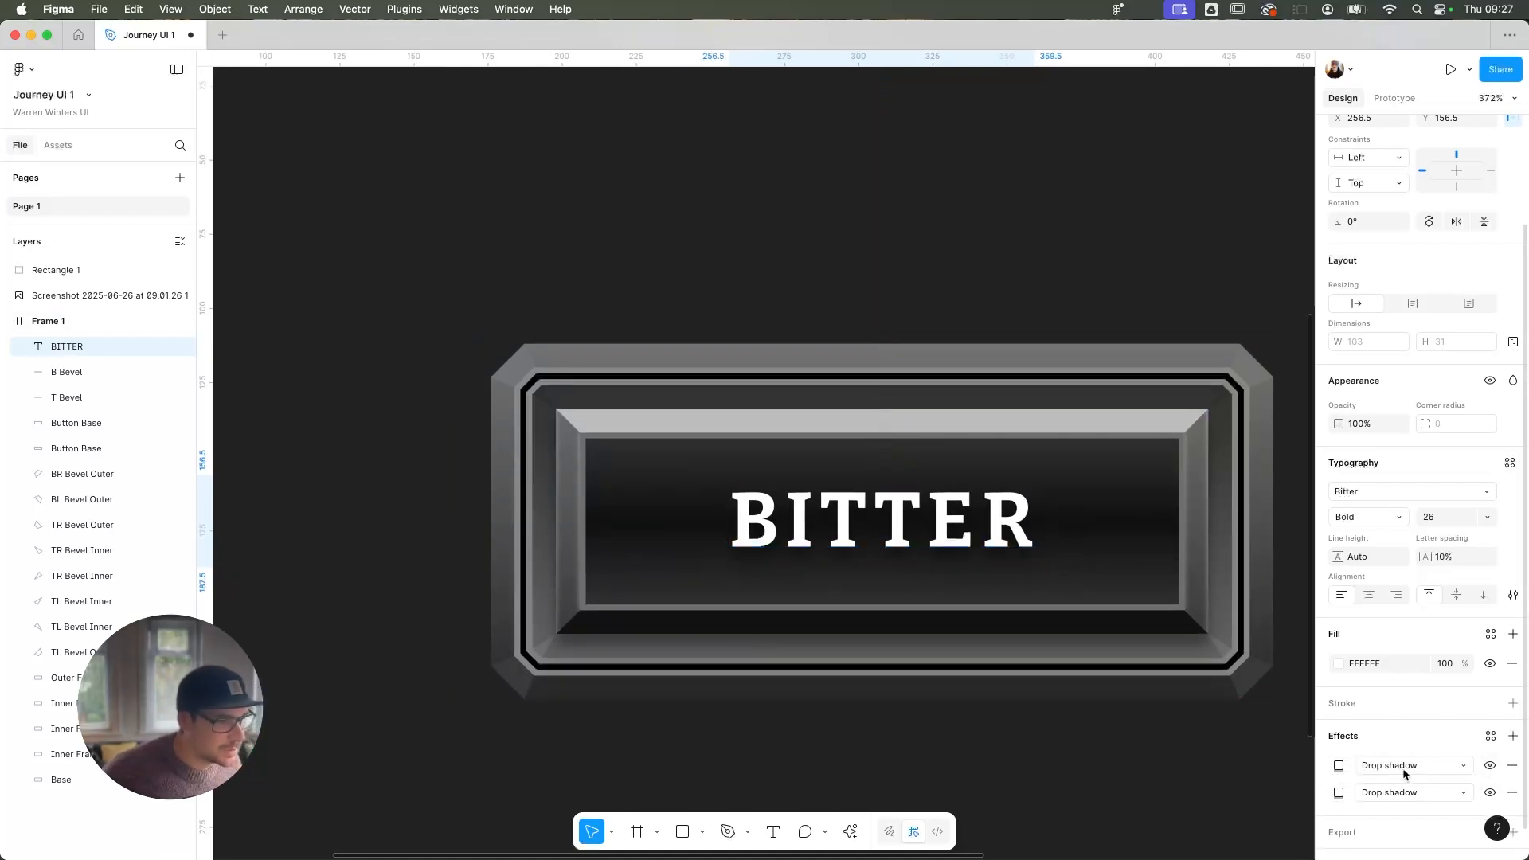
{"action": "left_click", "coordinate": [1512, 766]}
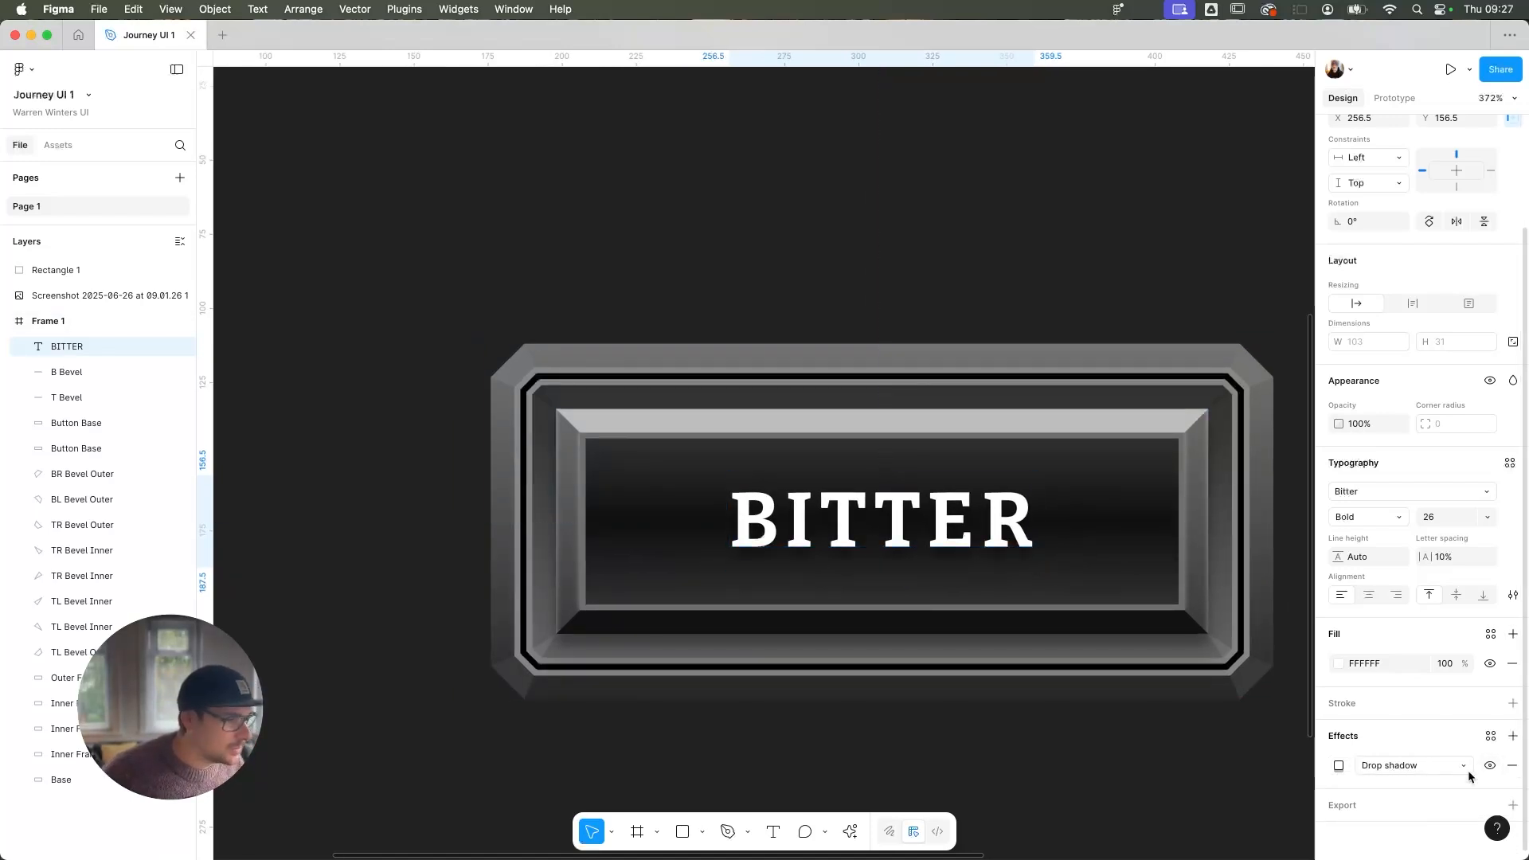
{"action": "left_click", "coordinate": [1339, 765]}
{"action": "left_click", "coordinate": [1280, 827]}
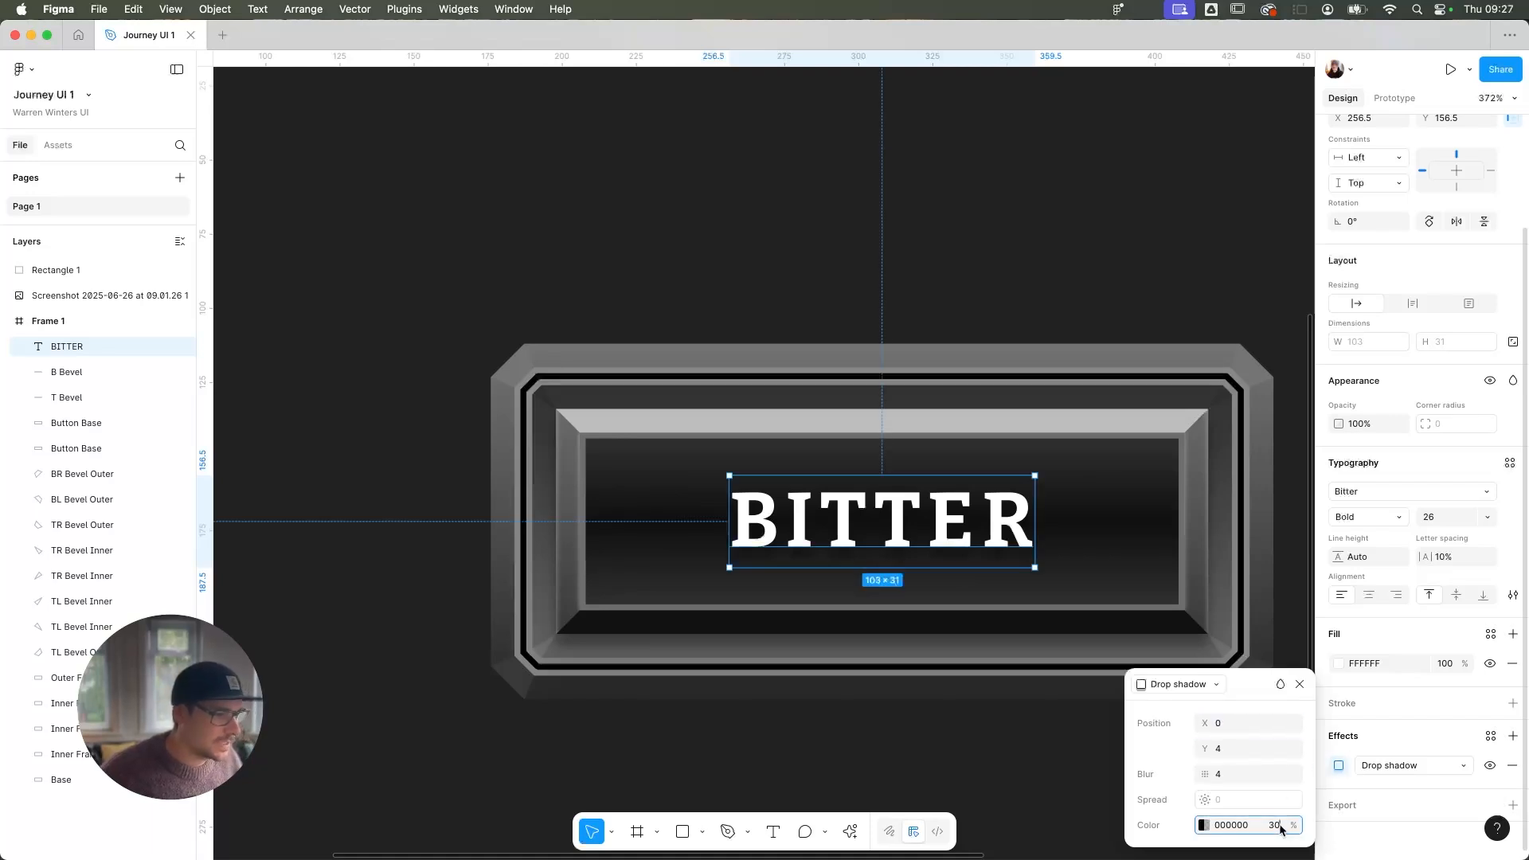
{"action": "key", "text": "shift+Up"}
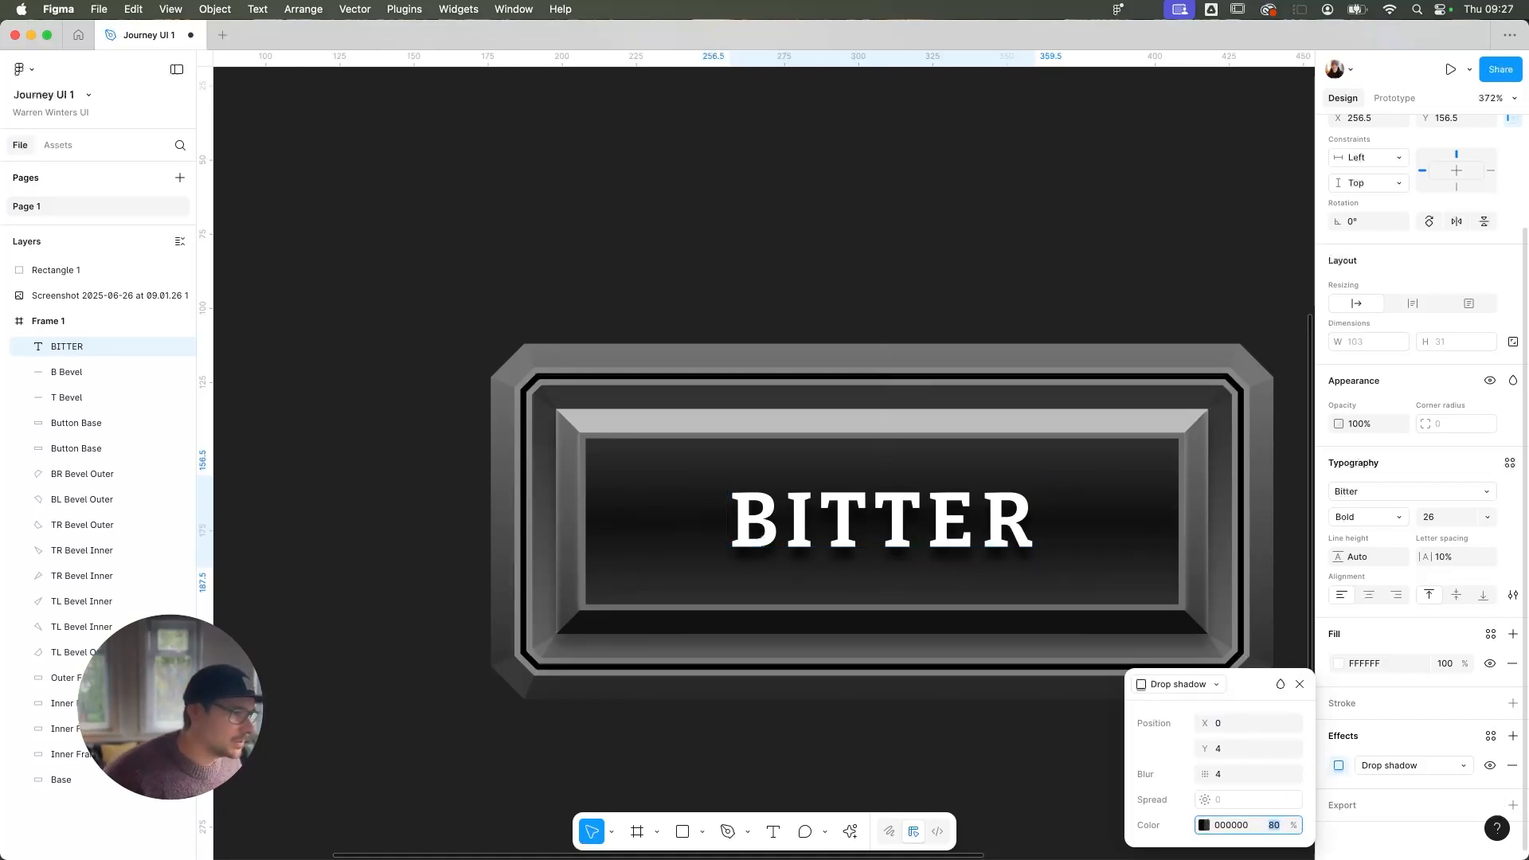
{"action": "left_click", "coordinate": [1238, 775]}
{"action": "key", "text": "shift+Tab"}
{"action": "key", "text": "Down"}
{"action": "key", "text": "Down"}
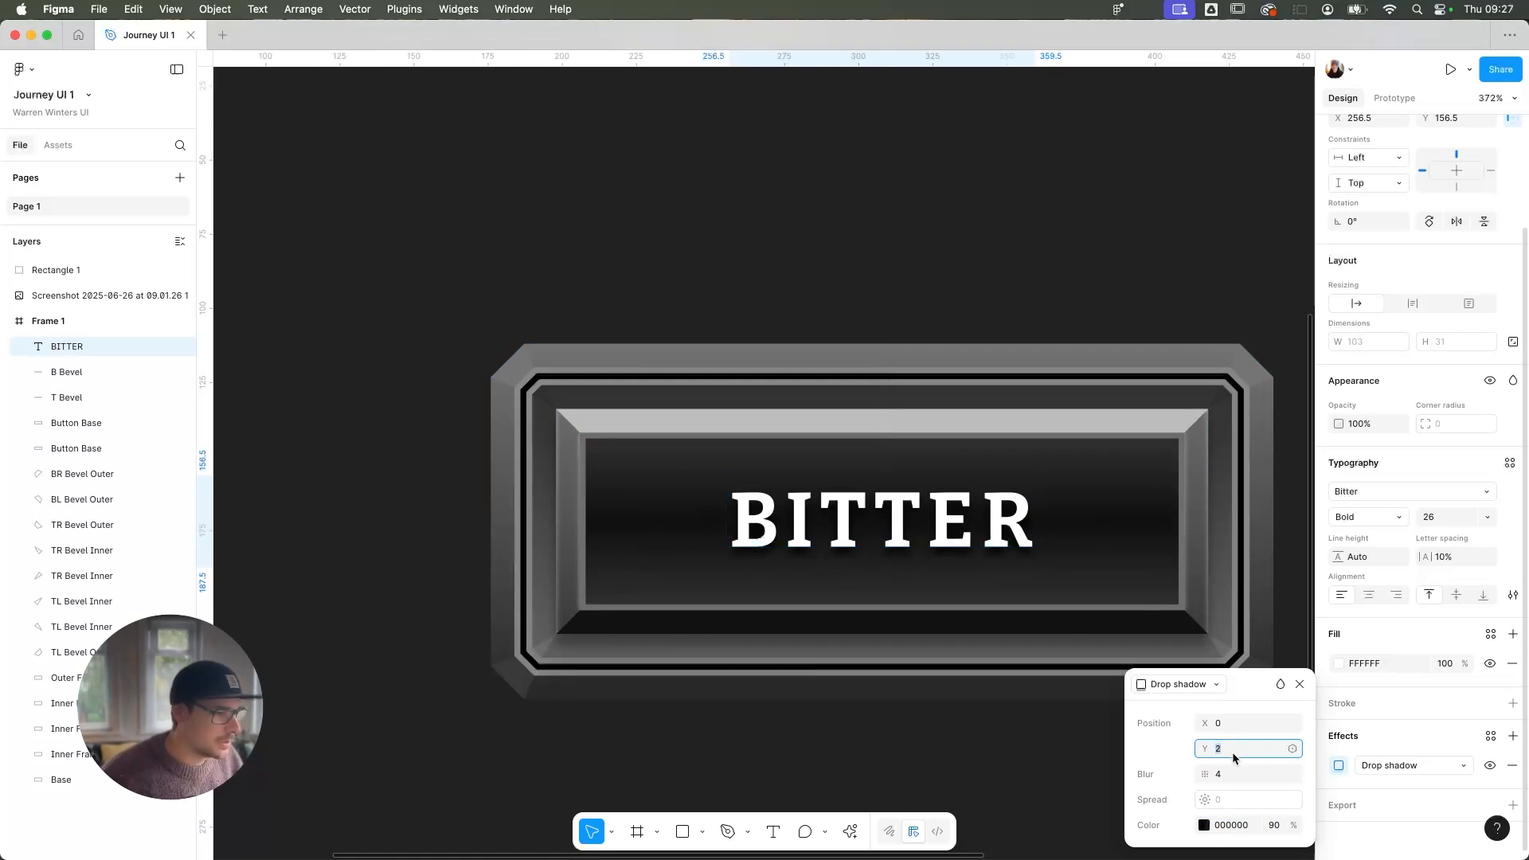
{"action": "left_click", "coordinate": [1089, 353]}
Try a corner radius of 1 on both Button Base layers and inspect the corners beside the T Bevel
{"action": "scroll", "coordinate": [1089, 346], "scroll_direction": "down", "scroll_amount": 10}
{"action": "left_click_drag", "start_coordinate": [1106, 430], "coordinate": [950, 507]}
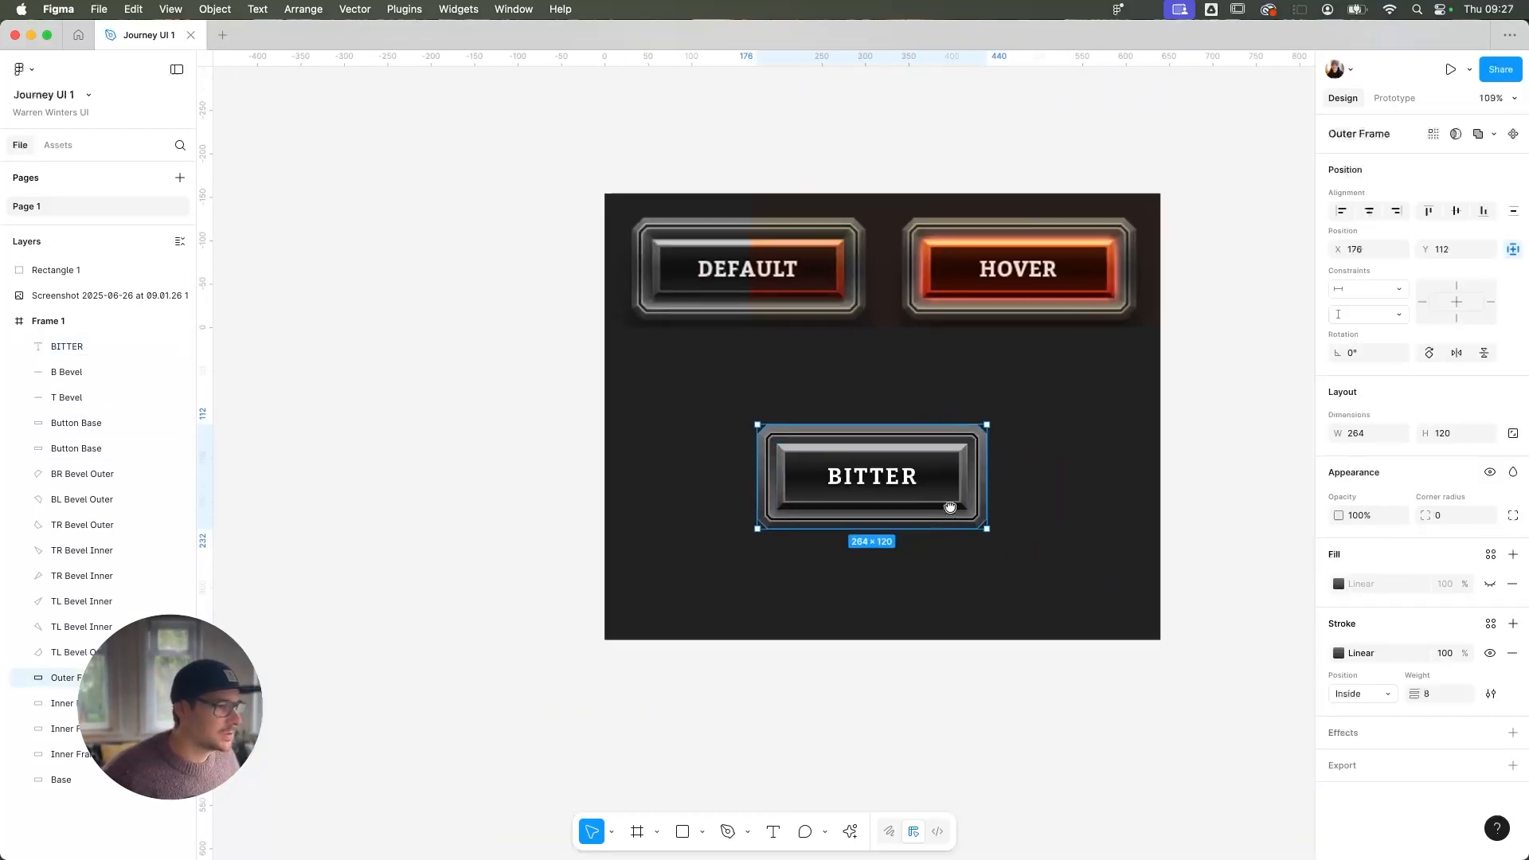
{"action": "left_click", "coordinate": [405, 411]}
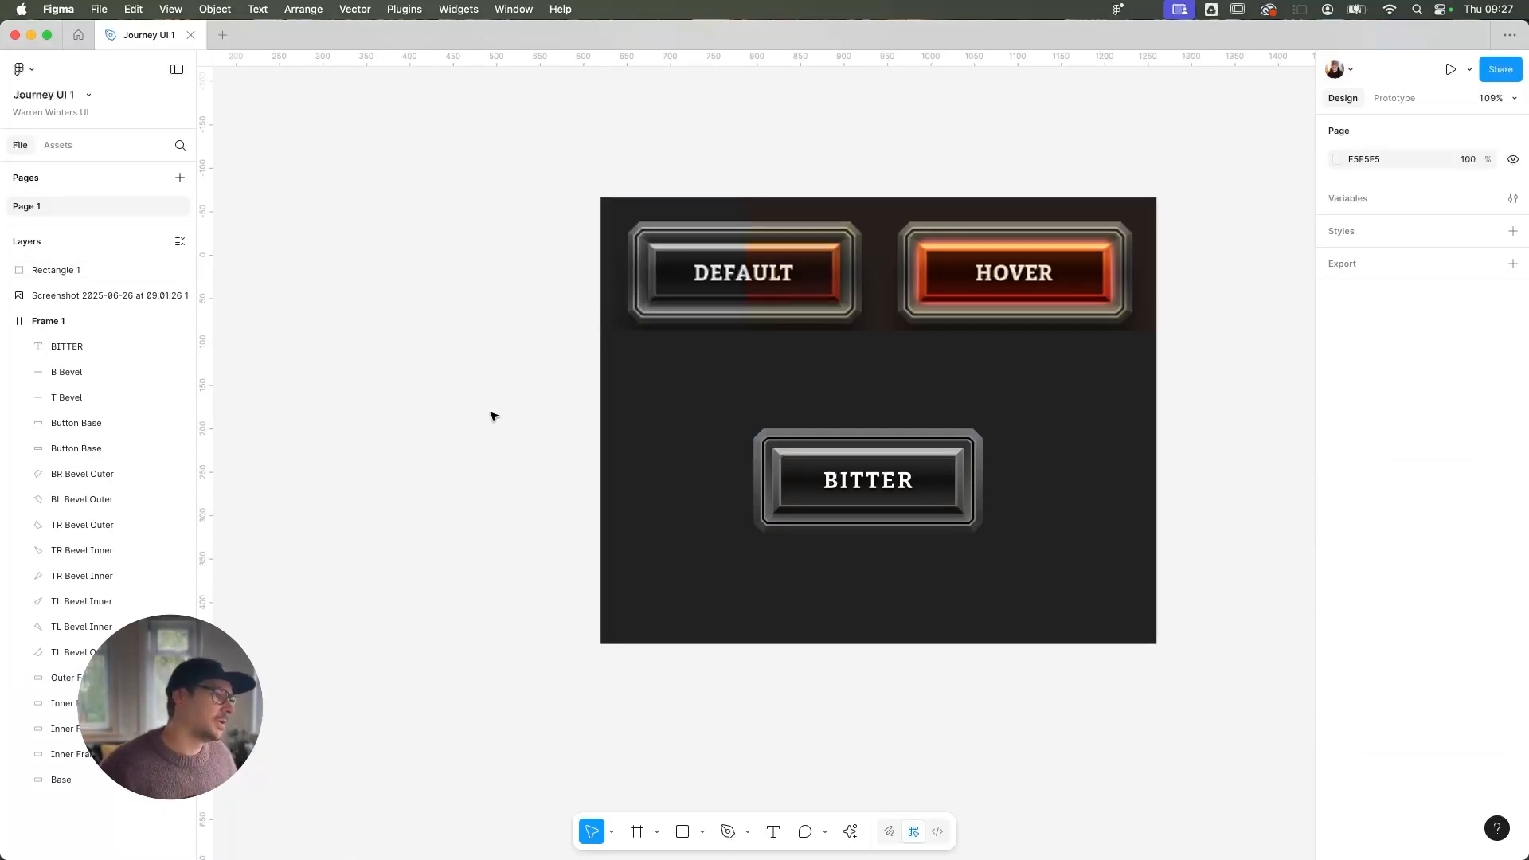
{"action": "scroll", "coordinate": [870, 447], "scroll_direction": "up", "scroll_amount": 6}
{"action": "scroll", "coordinate": [1109, 447], "scroll_direction": "down", "scroll_amount": 3}
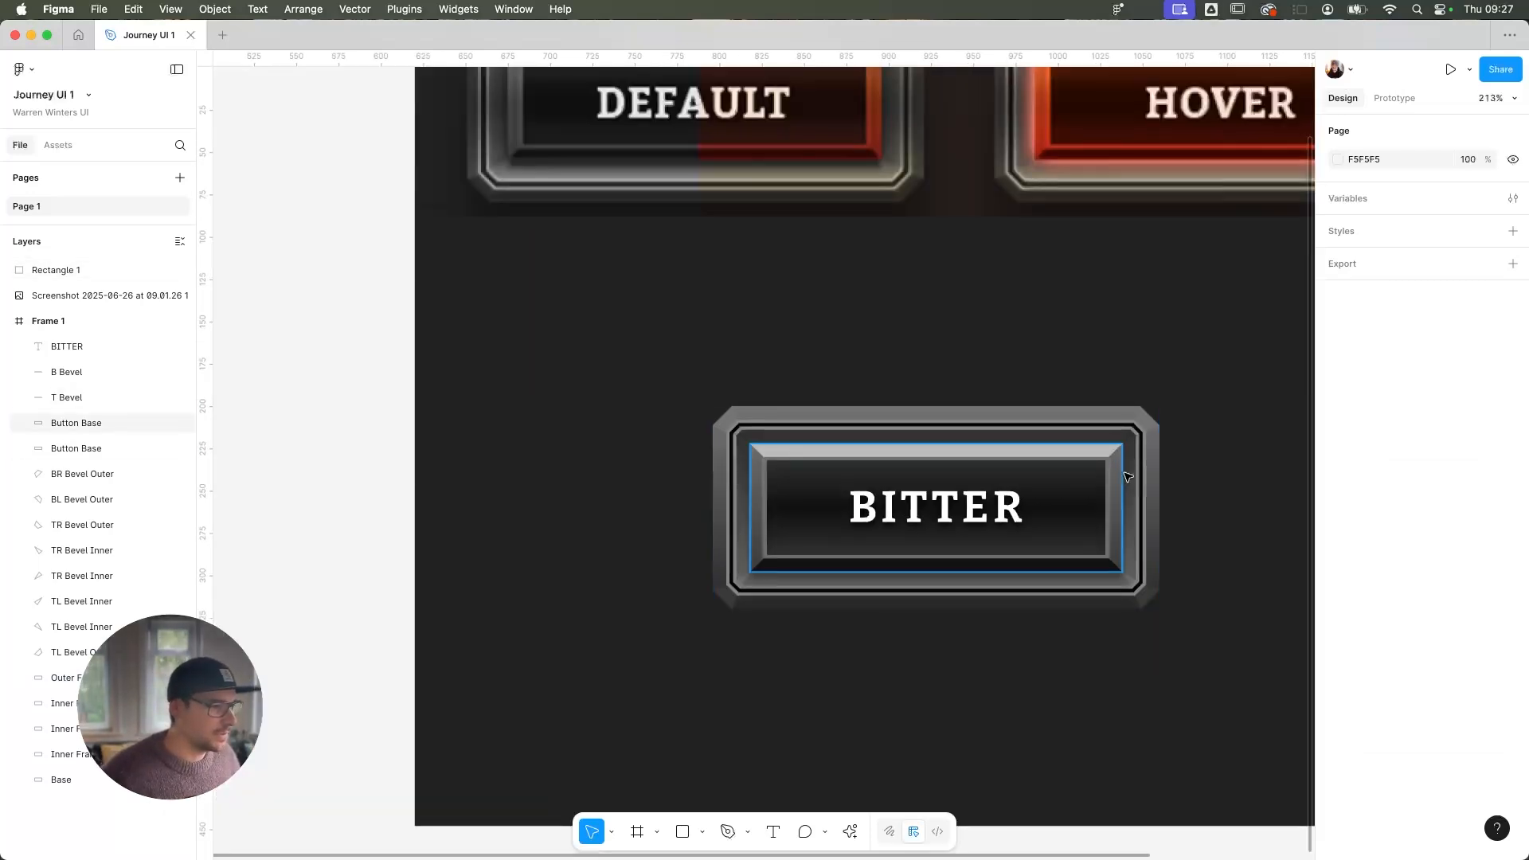
{"action": "left_click", "coordinate": [1125, 477]}
{"action": "left_click", "coordinate": [1451, 519]}
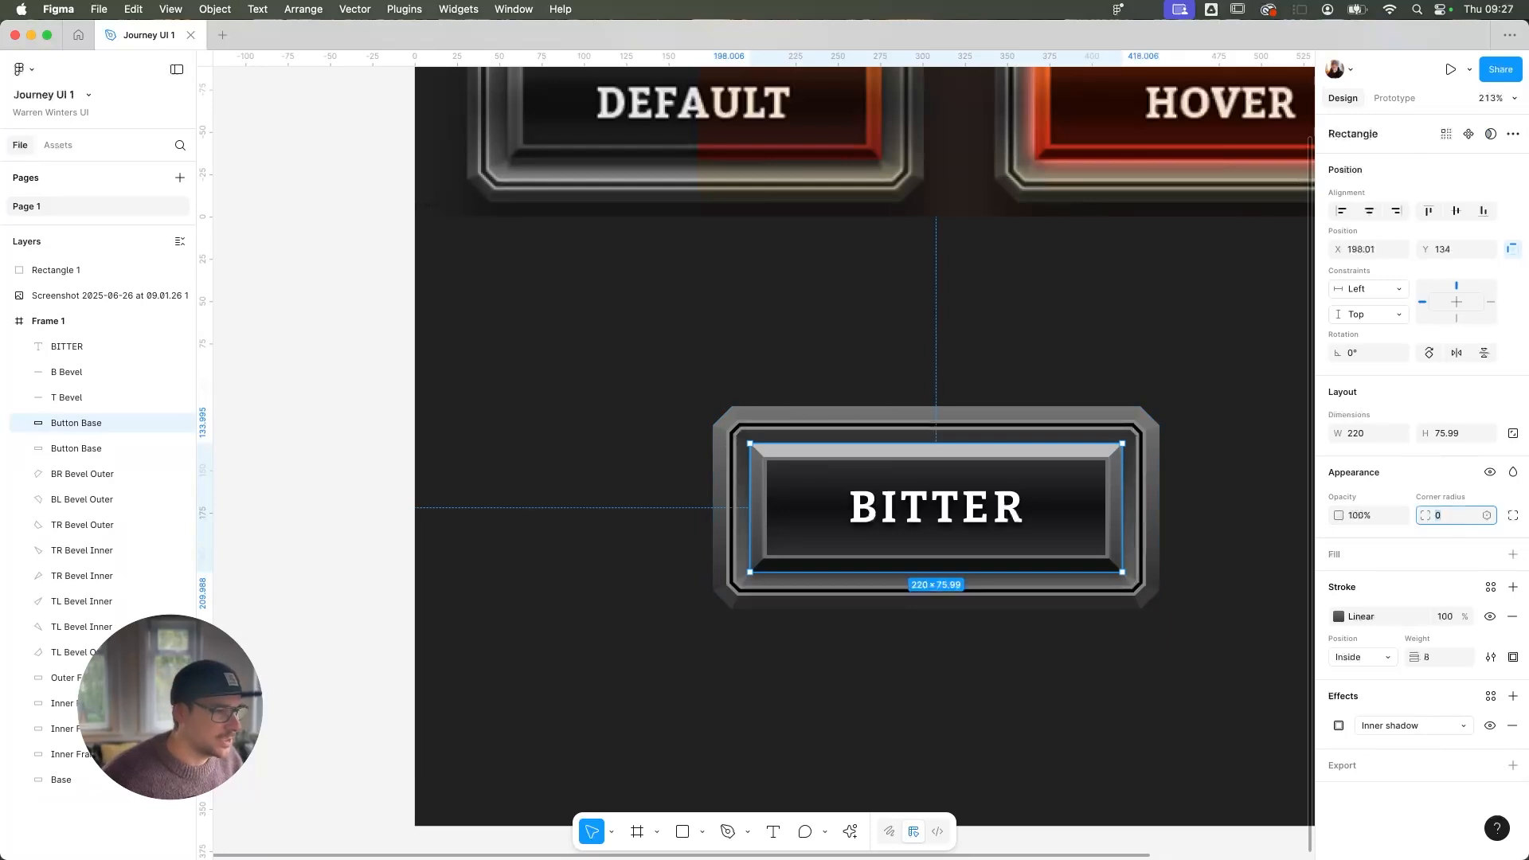
{"action": "key", "text": "Up"}
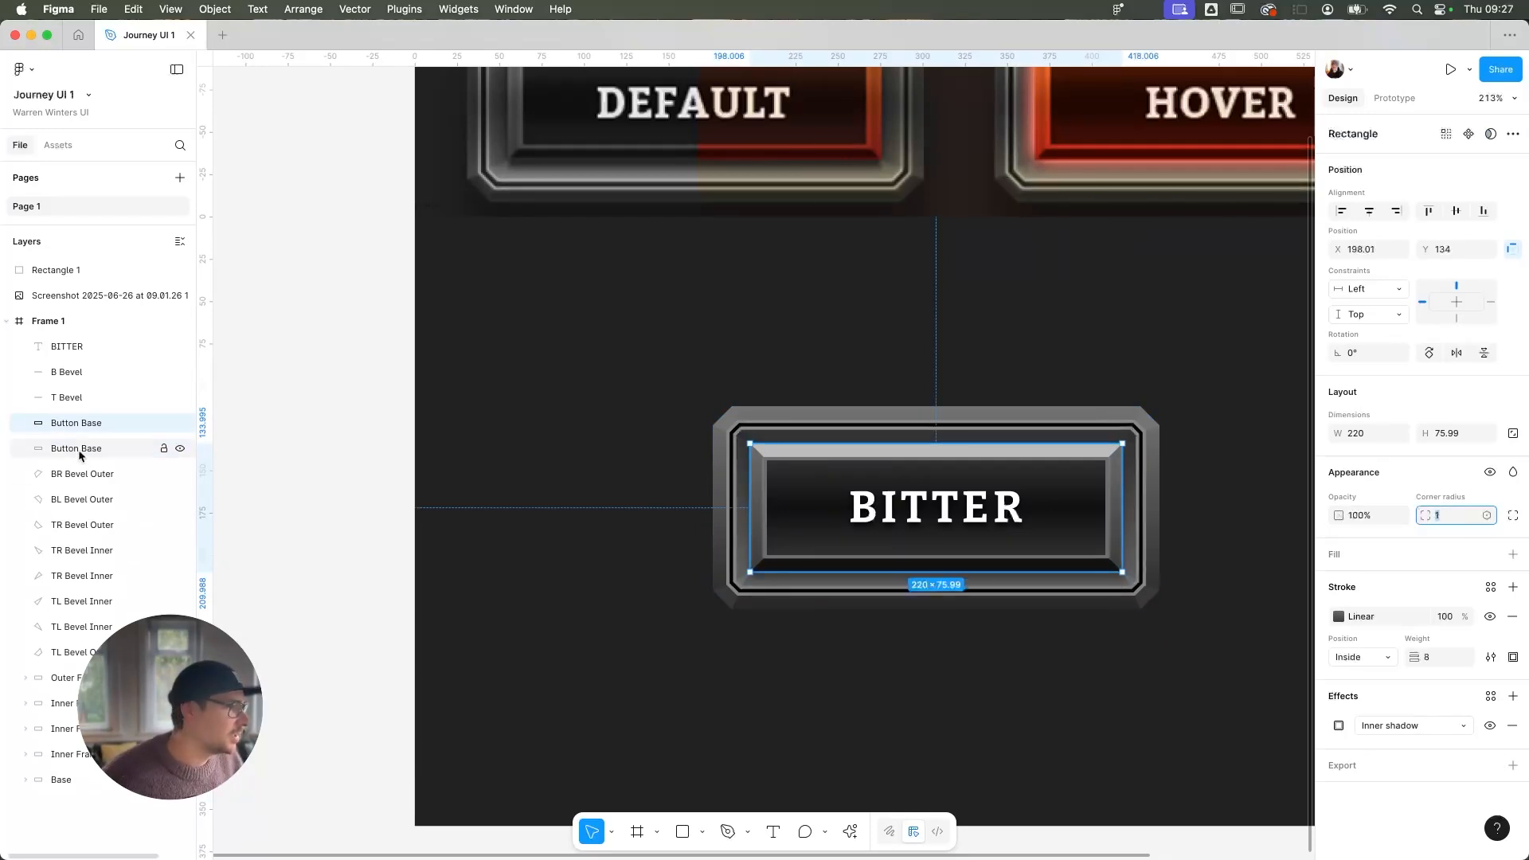
{"action": "left_click", "coordinate": [76, 449]}
{"action": "key", "text": "Up"}
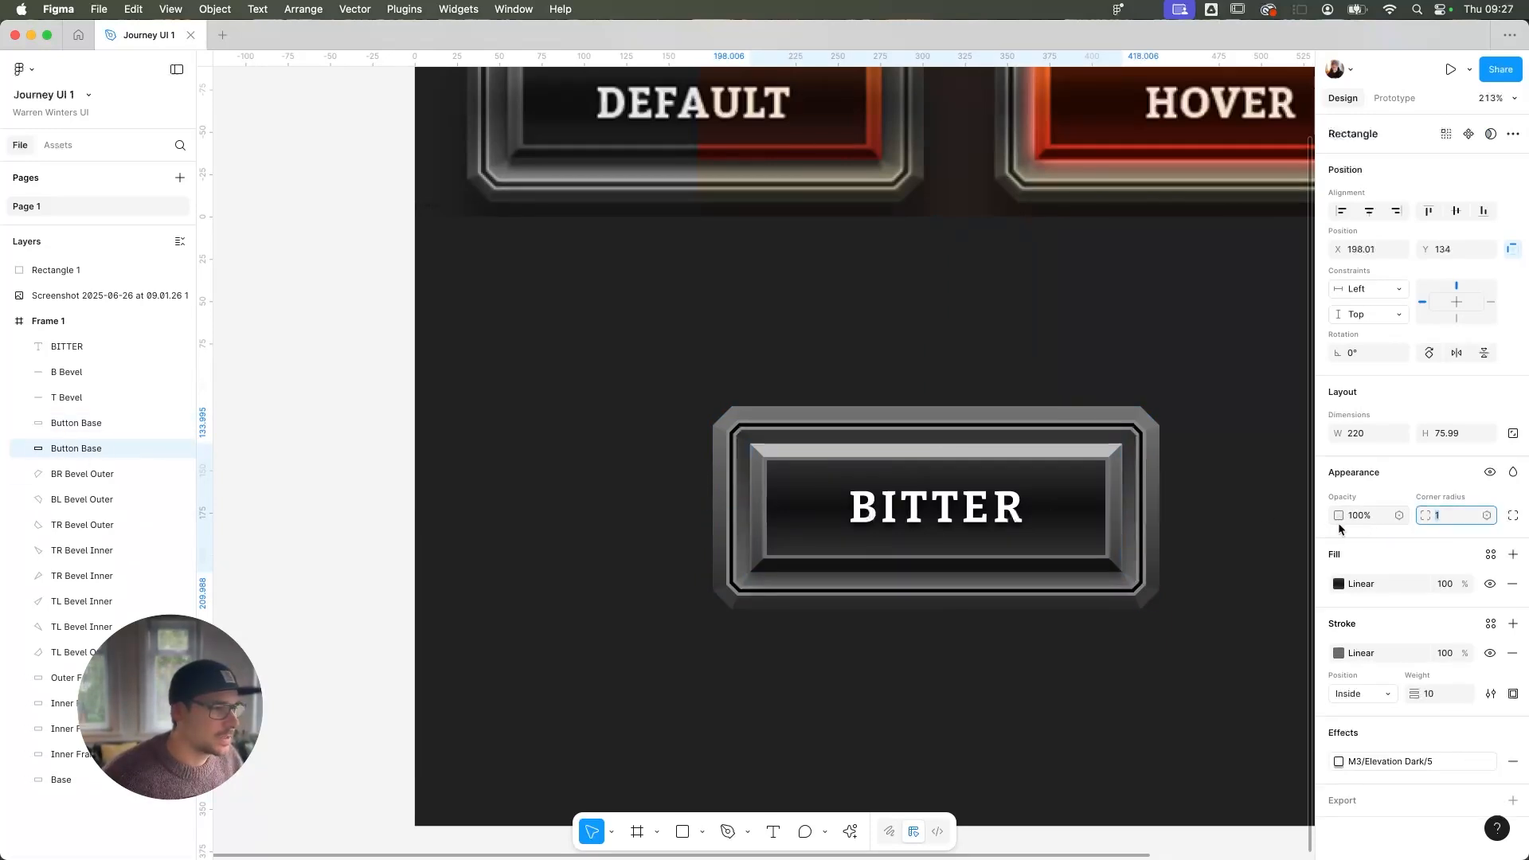
{"action": "left_click", "coordinate": [101, 403]}
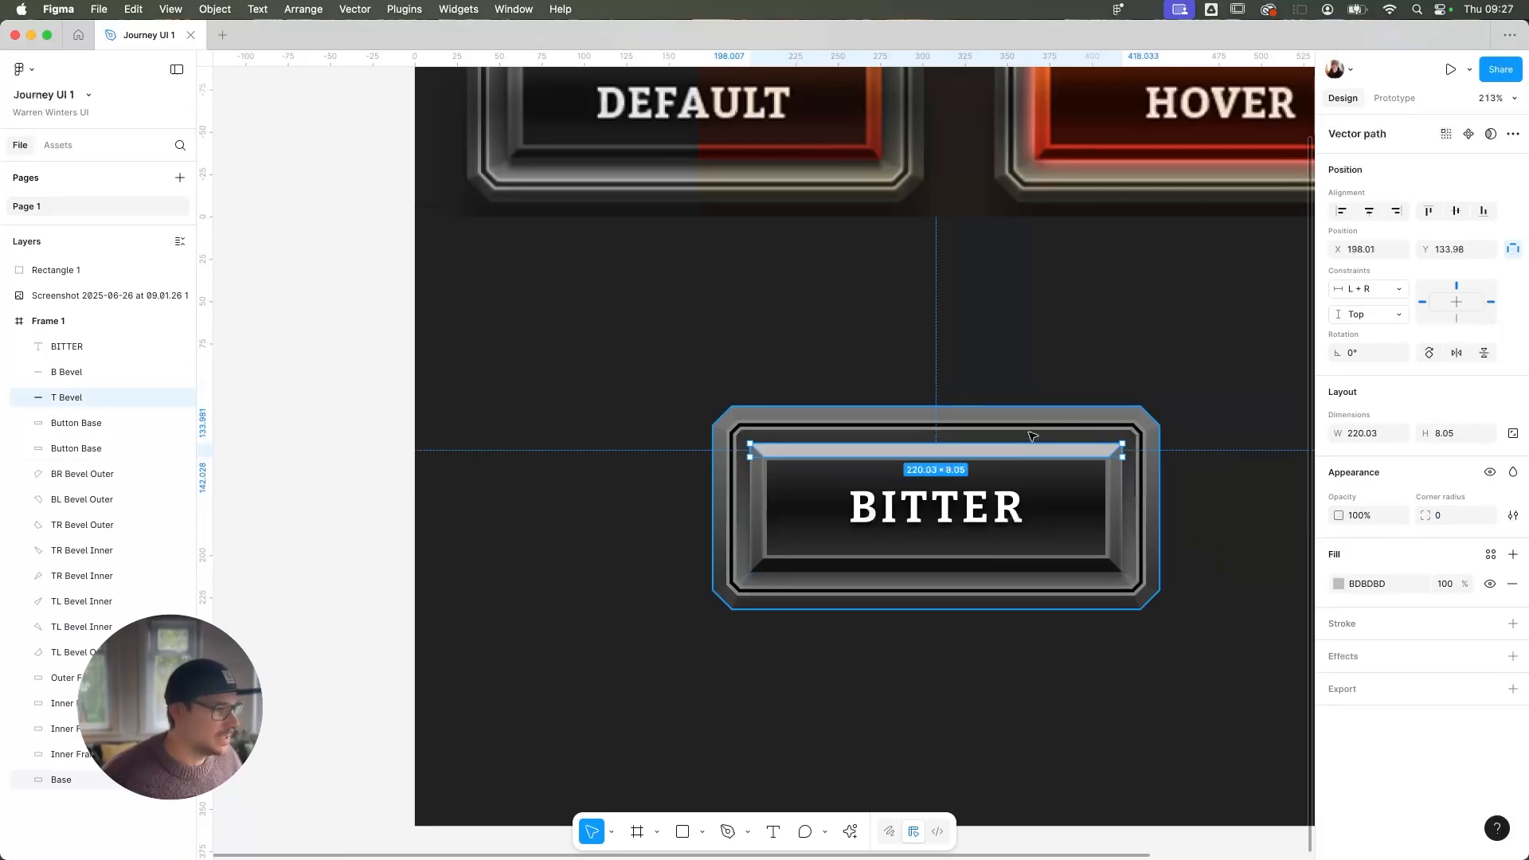
{"action": "scroll", "coordinate": [996, 589], "scroll_direction": "up", "scroll_amount": 10}
{"action": "scroll", "coordinate": [993, 593], "scroll_direction": "down", "scroll_amount": 10}
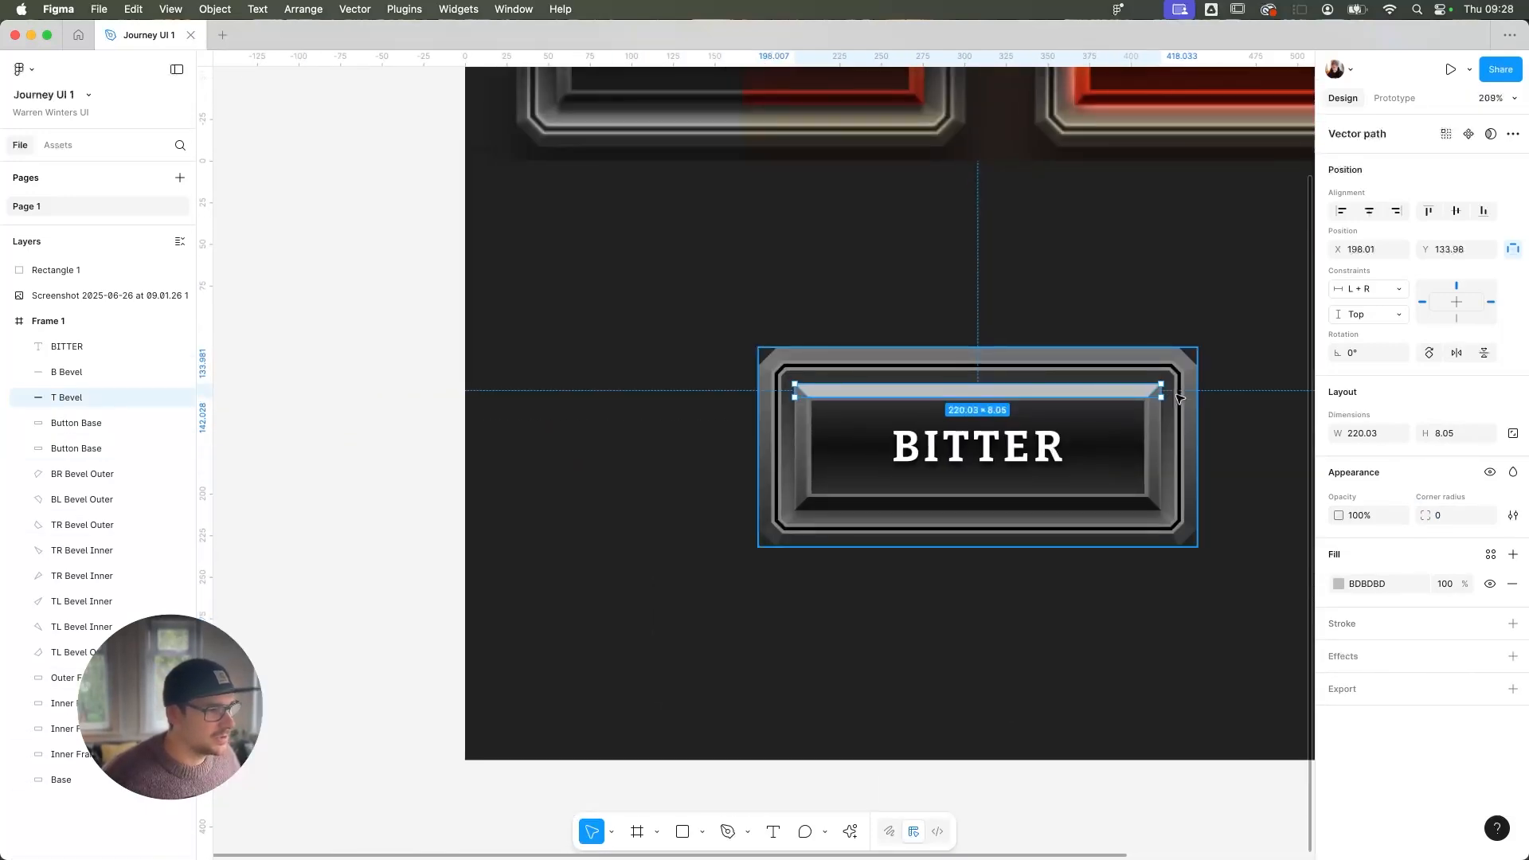
{"action": "left_click", "coordinate": [1179, 398]}
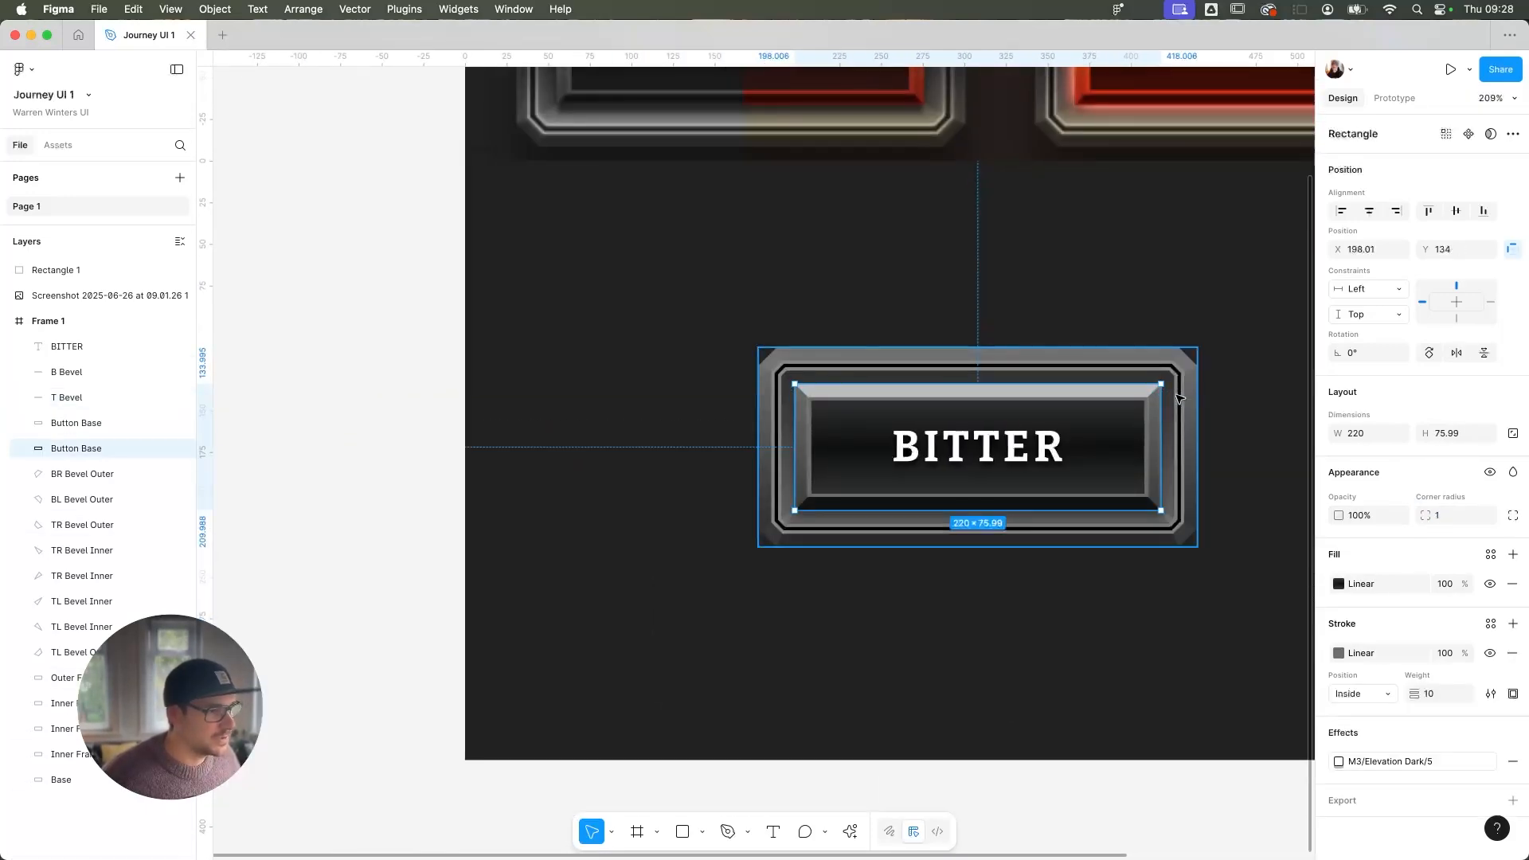
Undo the rounding so that both Button Base layers have a corner radius of 0
{"action": "left_click", "coordinate": [800, 787]}
{"action": "key", "text": "super+z"}
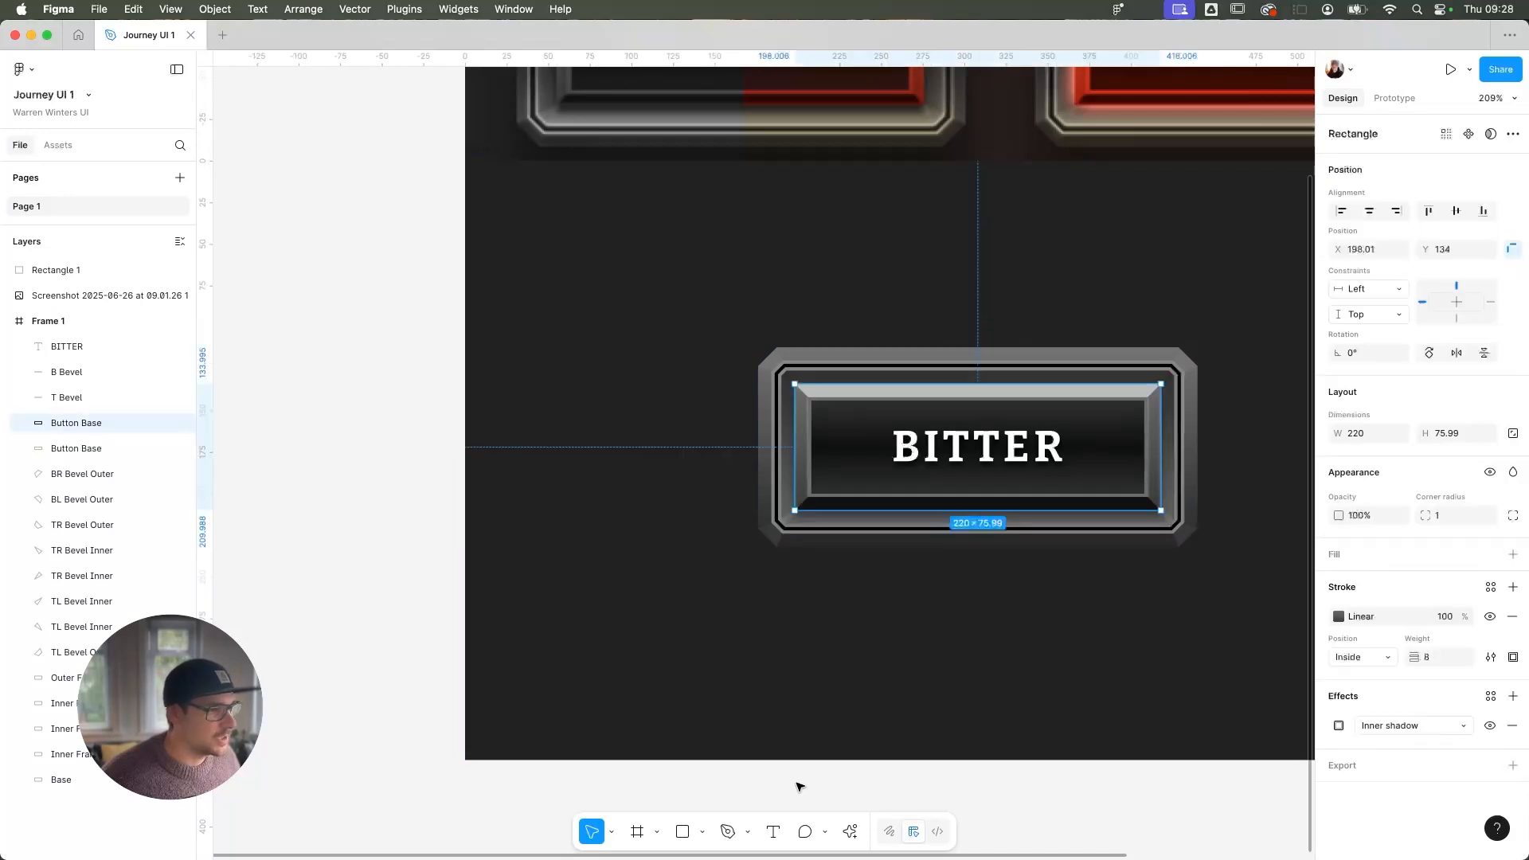
{"action": "left_click", "coordinate": [72, 448]}
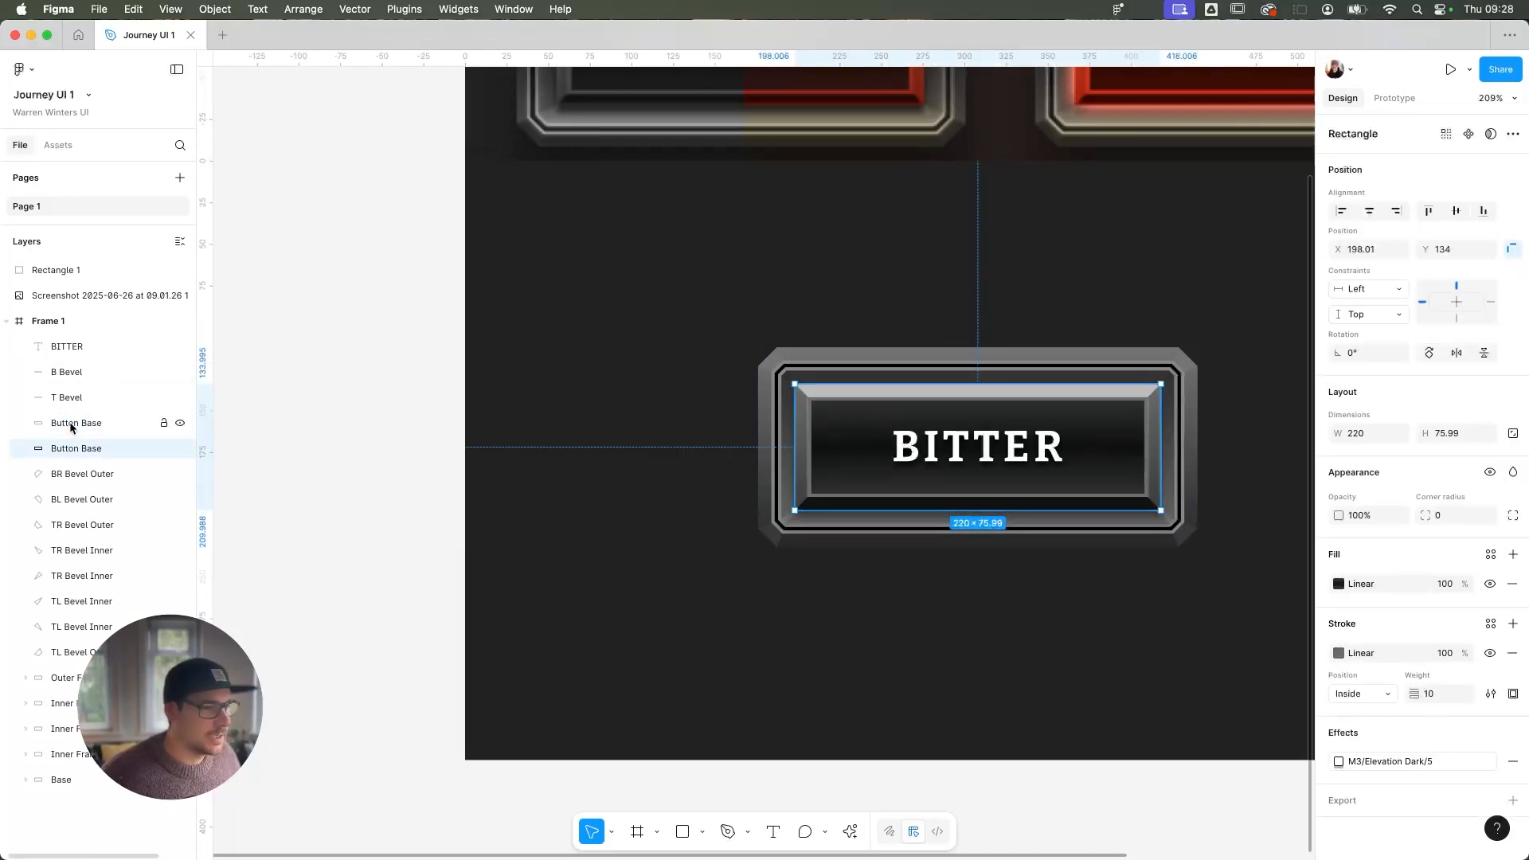
{"action": "left_click", "coordinate": [70, 426], "text": "shift"}
{"action": "left_click", "coordinate": [1444, 518]}
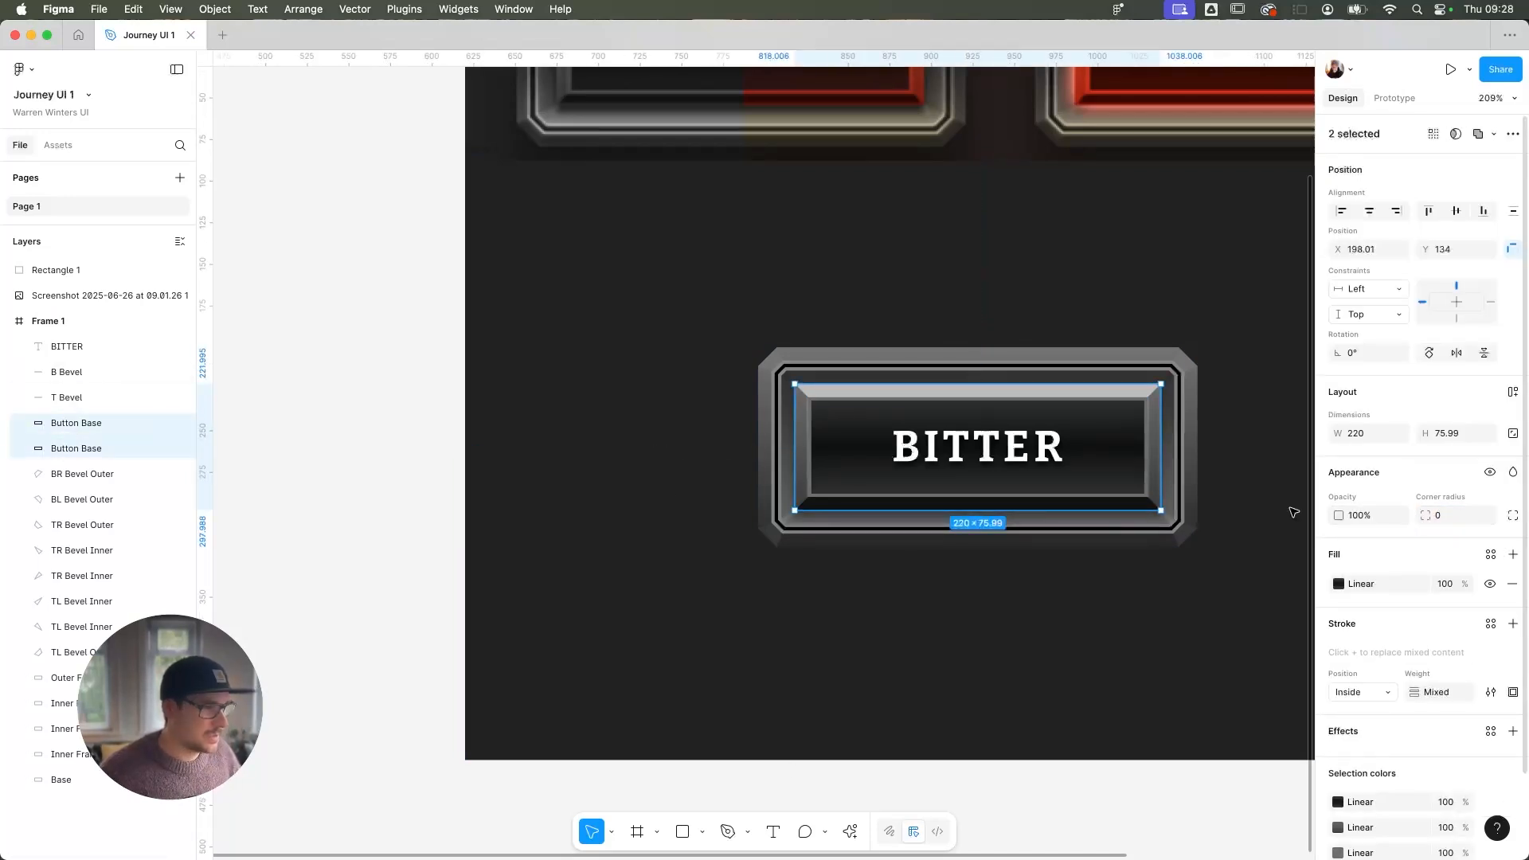
{"action": "left_click", "coordinate": [250, 416]}
Detach the effect style from the lower Button Base layer and remove the first of its two drop shadows
{"action": "scroll", "coordinate": [475, 369], "scroll_direction": "down", "scroll_amount": 5}
{"action": "scroll", "coordinate": [562, 355], "scroll_direction": "up", "scroll_amount": 4}
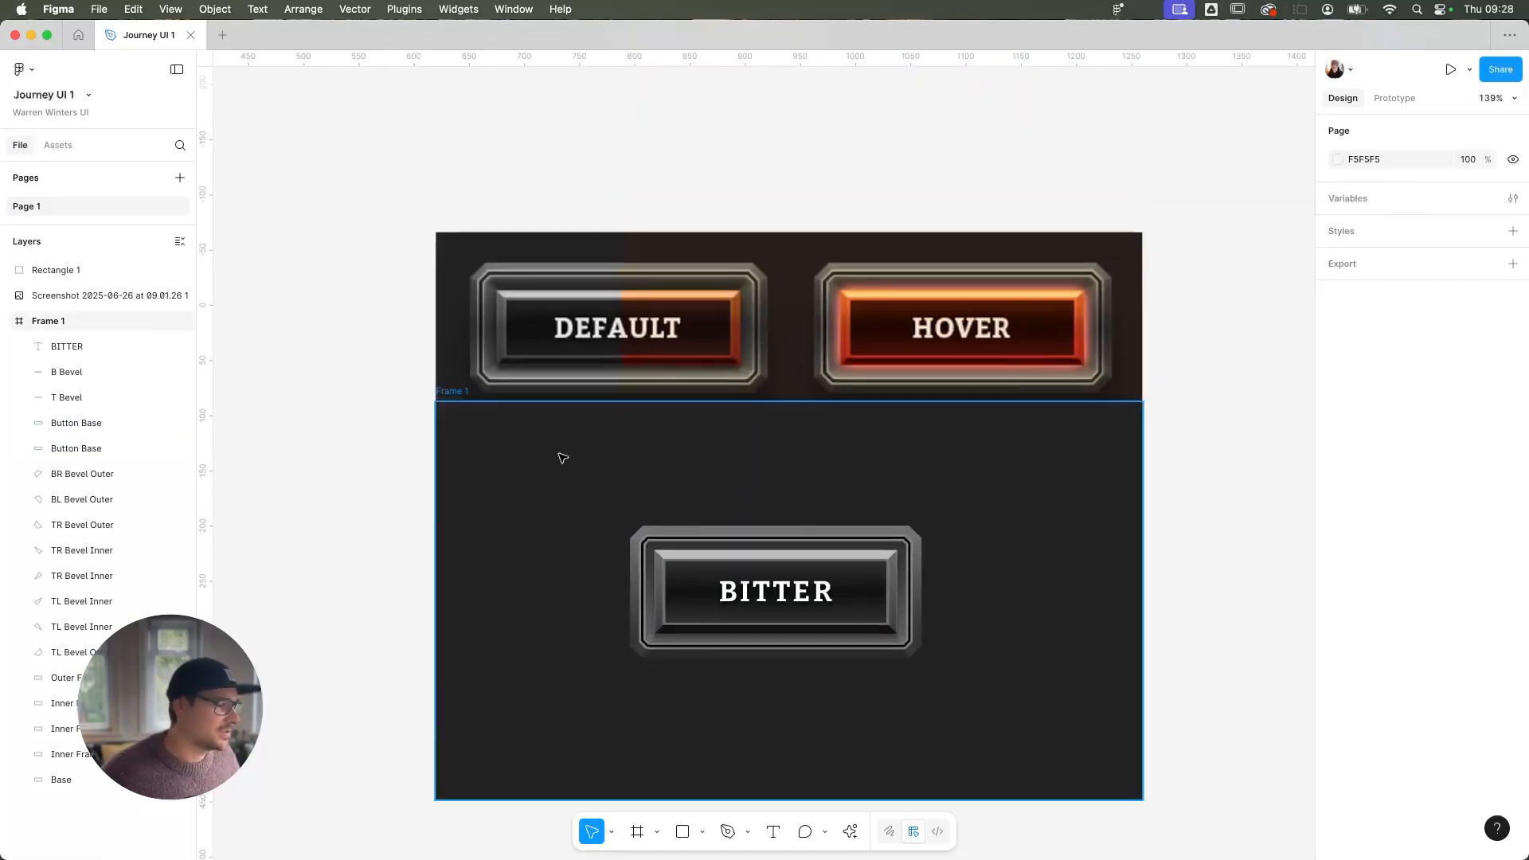
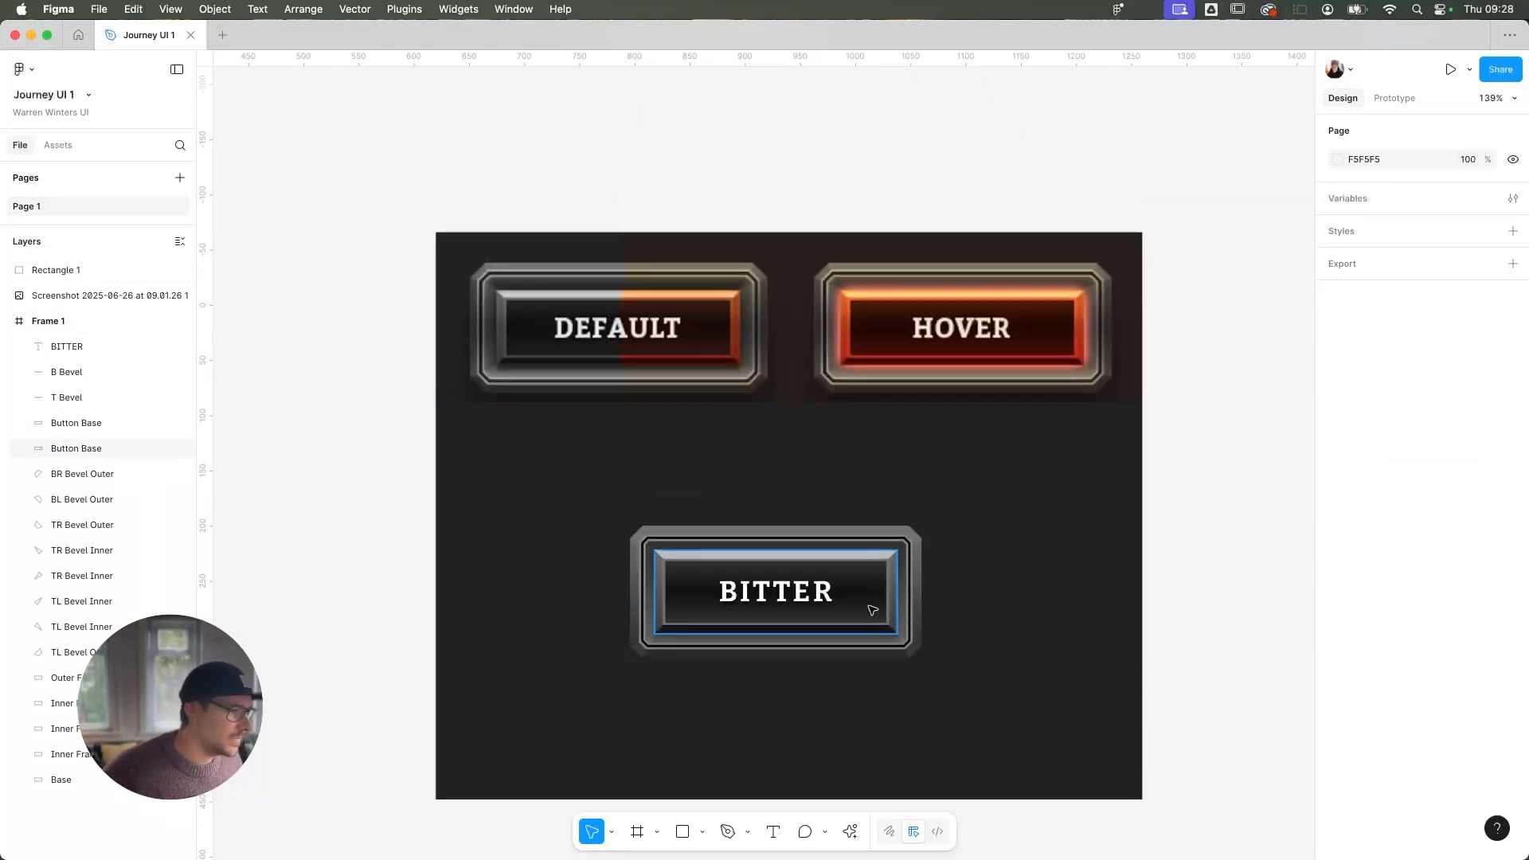
{"action": "left_click", "coordinate": [886, 630]}
{"action": "left_click", "coordinate": [1490, 762]}
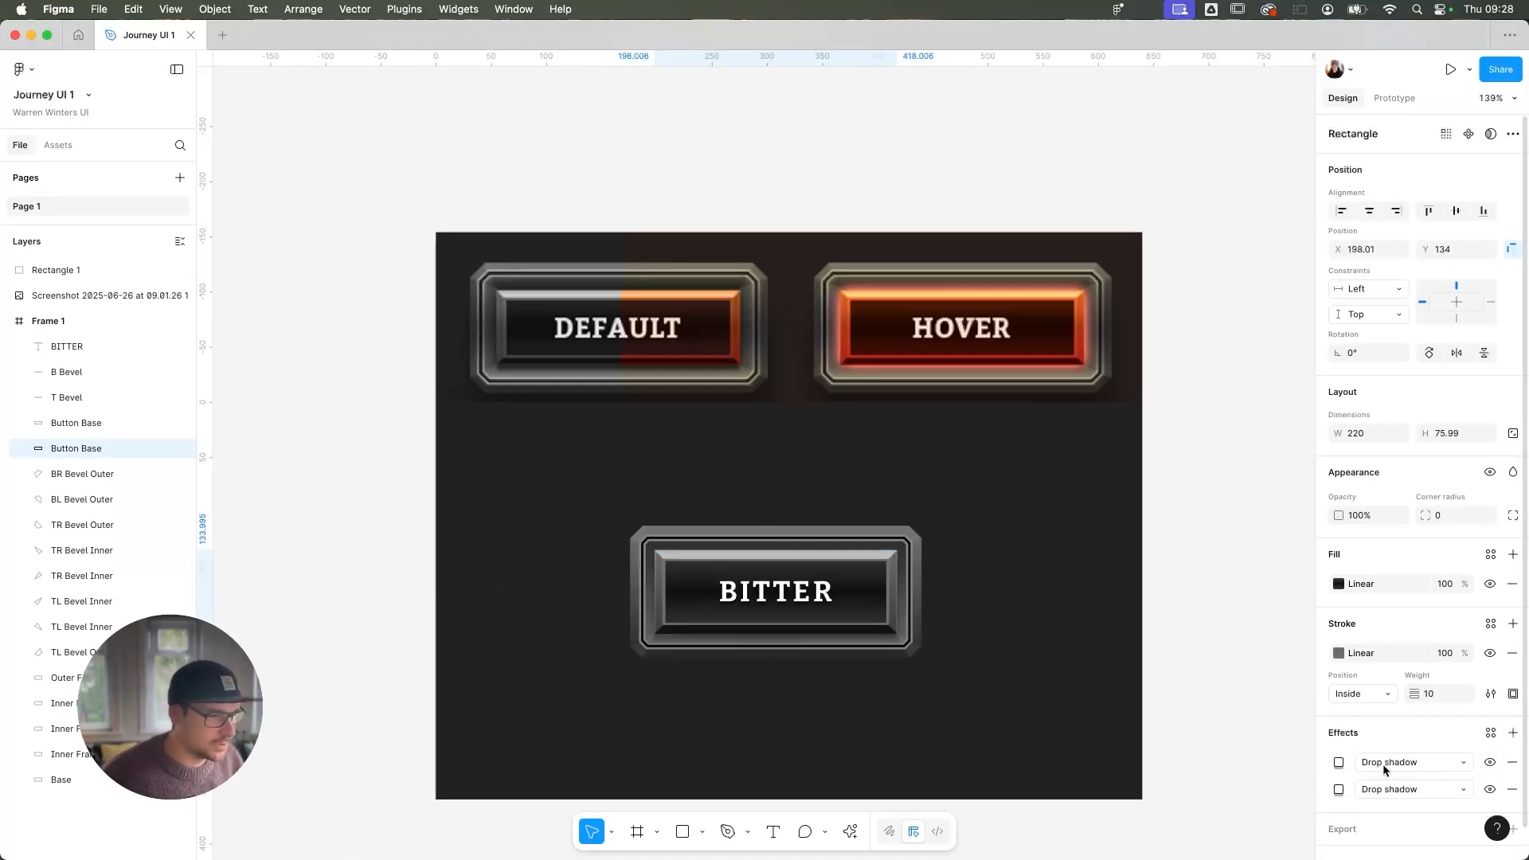
{"action": "left_click", "coordinate": [1511, 763]}
Set the lower Button Base layer's drop shadow to Y offset 6, blur 6 and 60% opacity
{"action": "left_click", "coordinate": [1339, 763]}
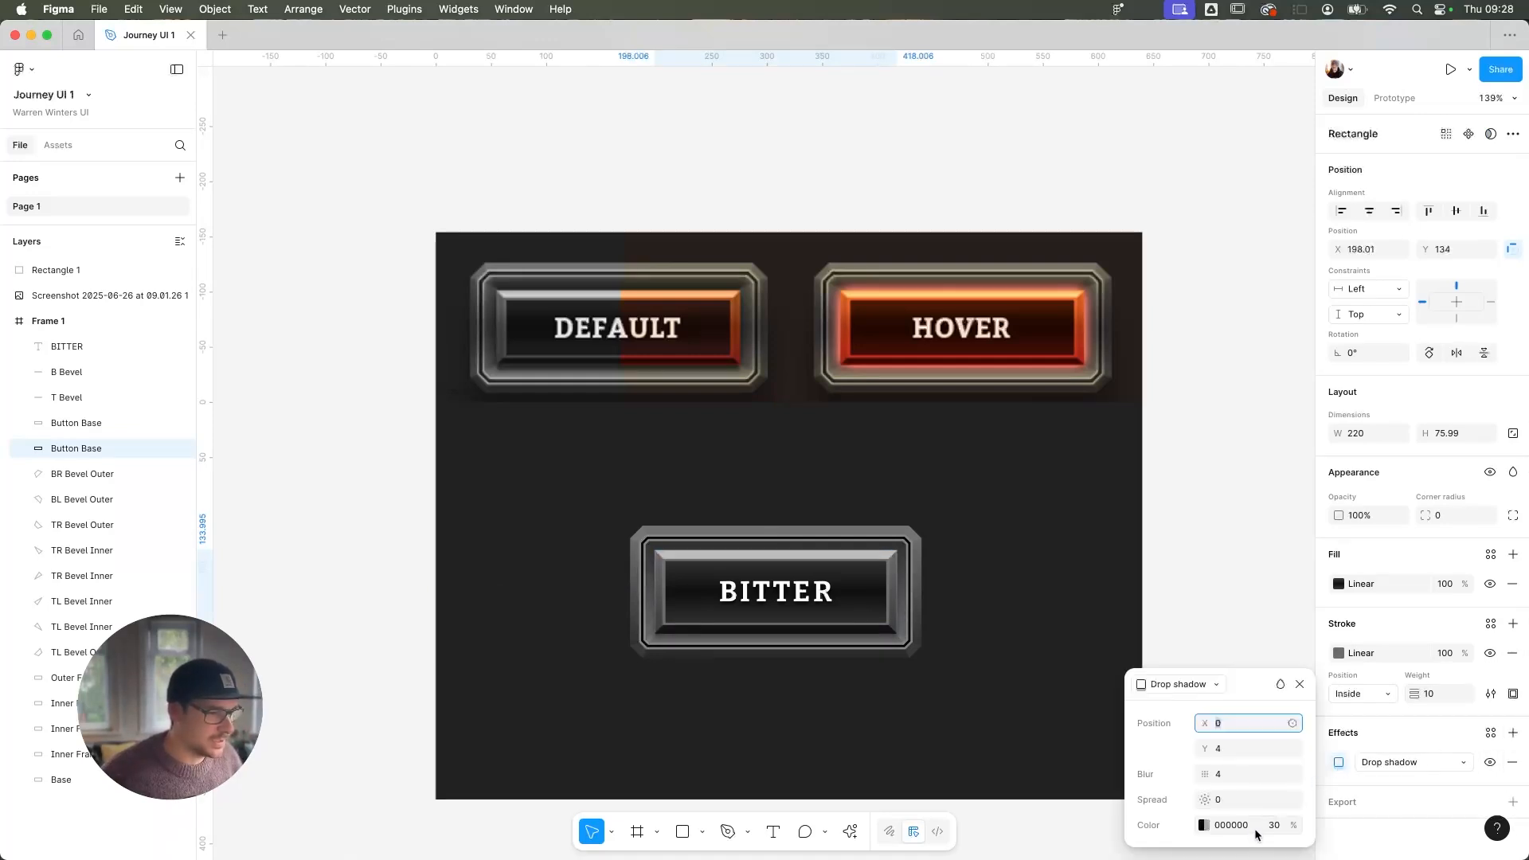
{"action": "left_click", "coordinate": [1275, 825]}
{"action": "type", "text": "50"}
{"action": "key", "text": "Return"}
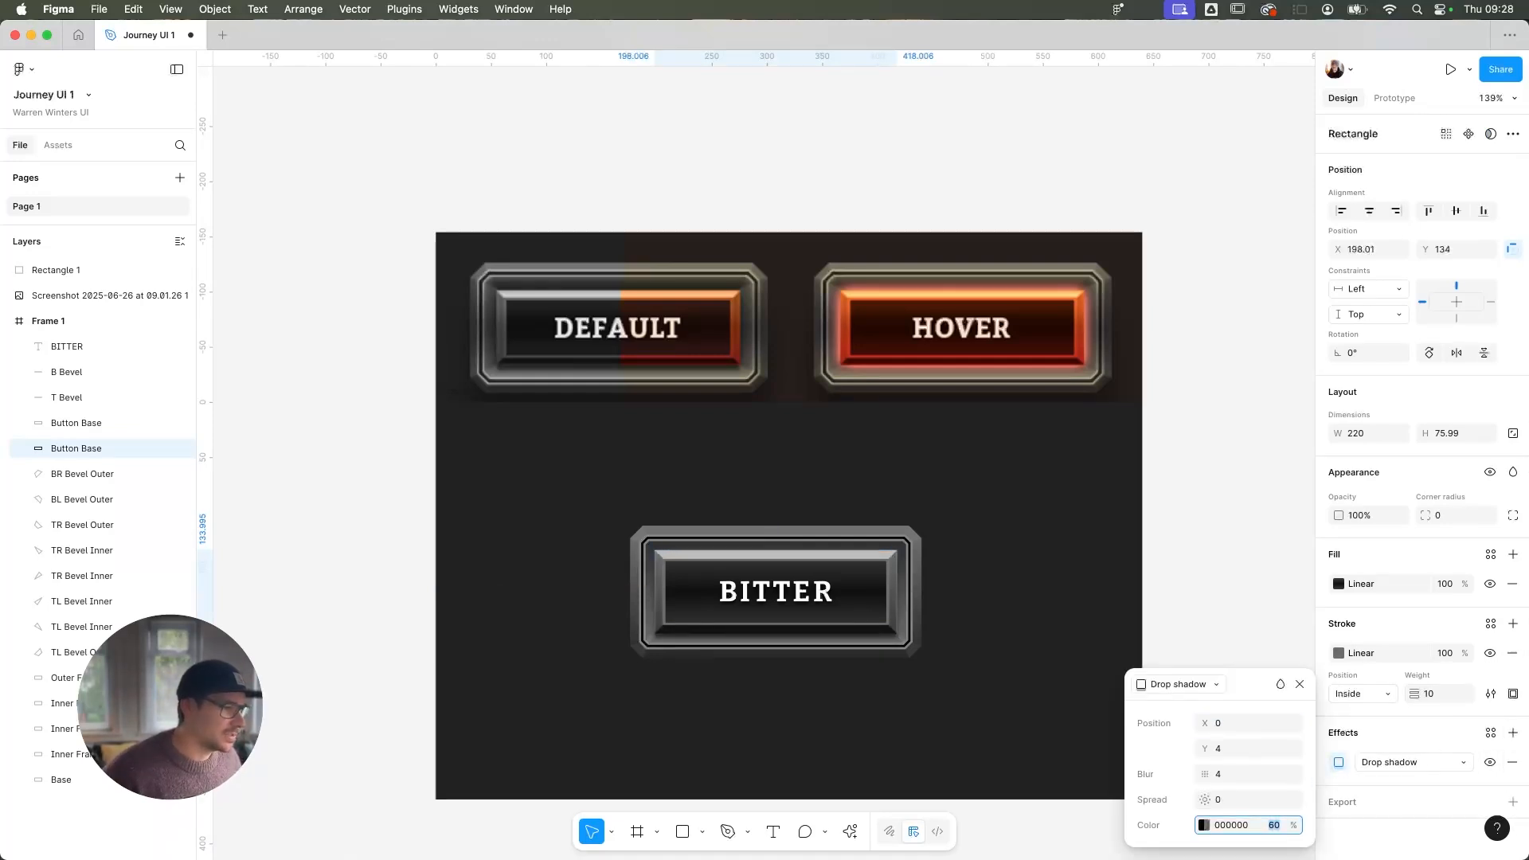
{"action": "left_click", "coordinate": [1242, 774]}
{"action": "type", "text": "6"}
{"action": "key", "text": "Return"}
{"action": "left_click", "coordinate": [1242, 749]}
{"action": "type", "text": "6"}
{"action": "key", "text": "Return"}
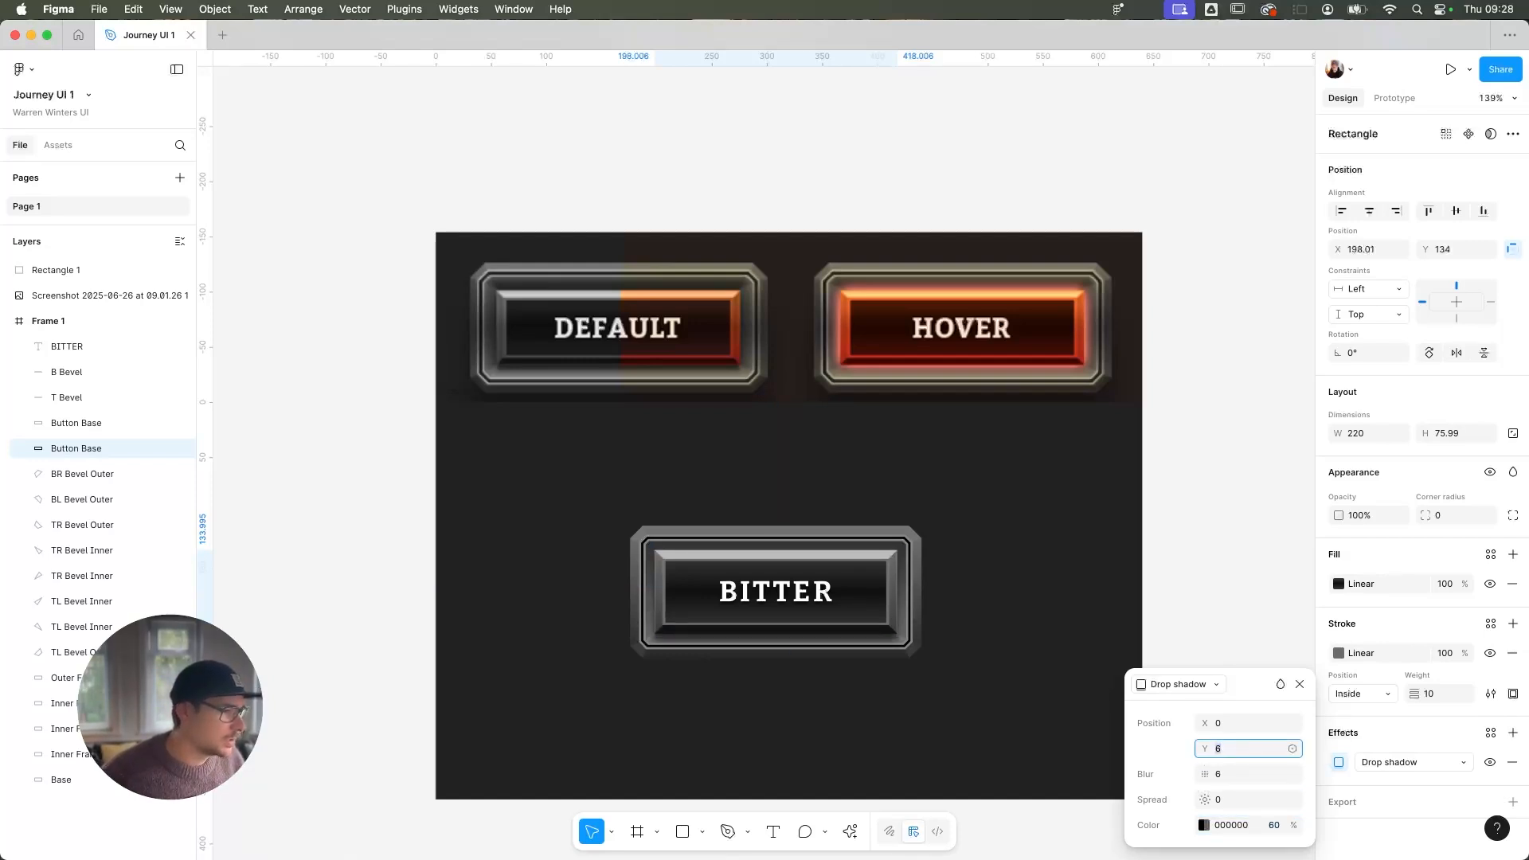
{"action": "left_click", "coordinate": [1237, 589]}
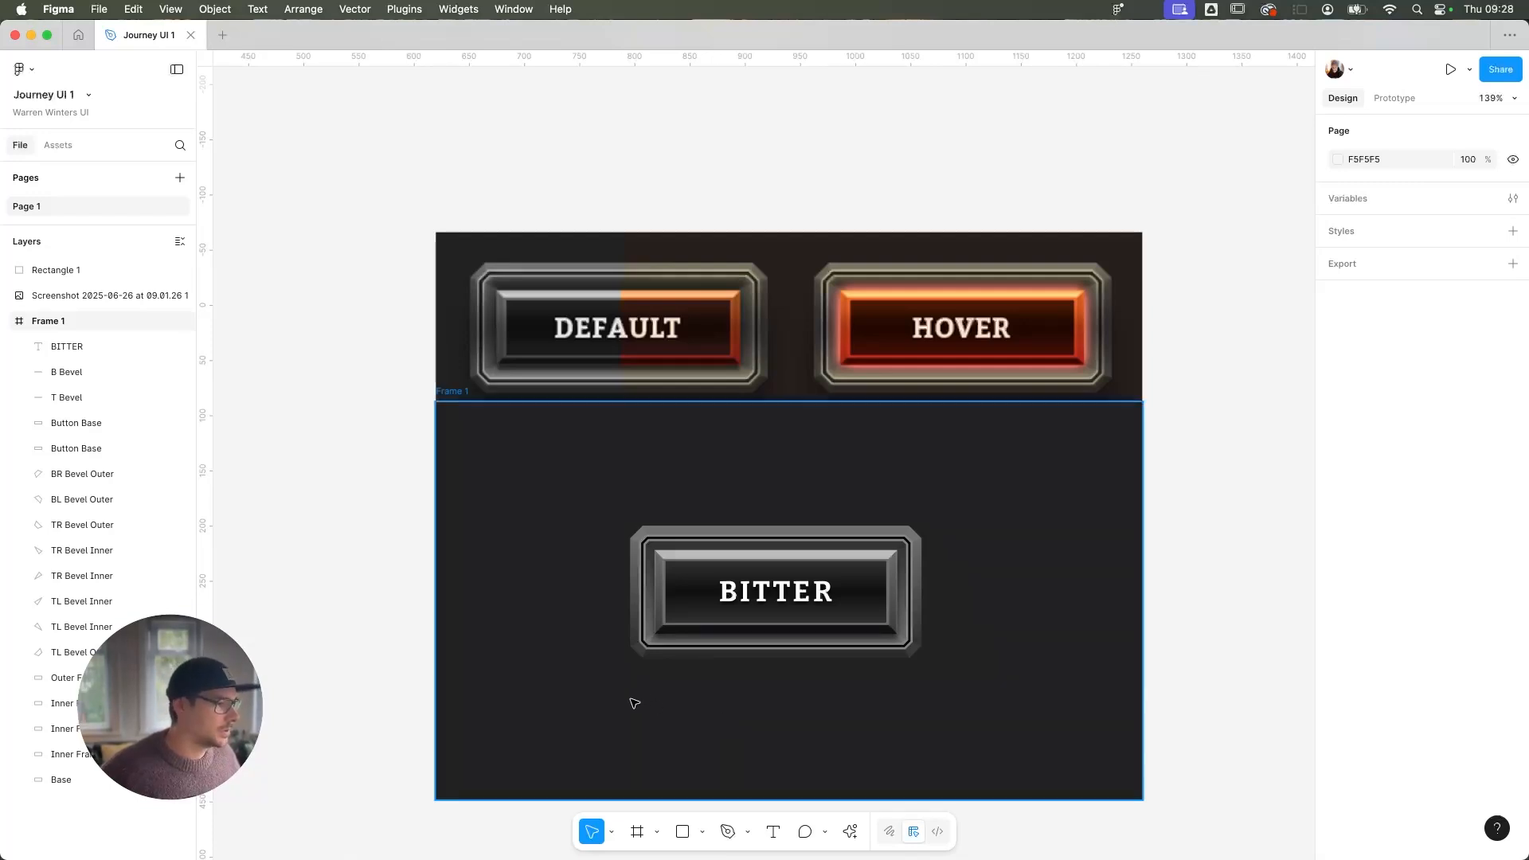
Darken the fill of the BR Bevel Outer and BL Bevel Outer corner pieces to 242424
{"action": "scroll", "coordinate": [635, 703], "scroll_direction": "up", "scroll_amount": 5}
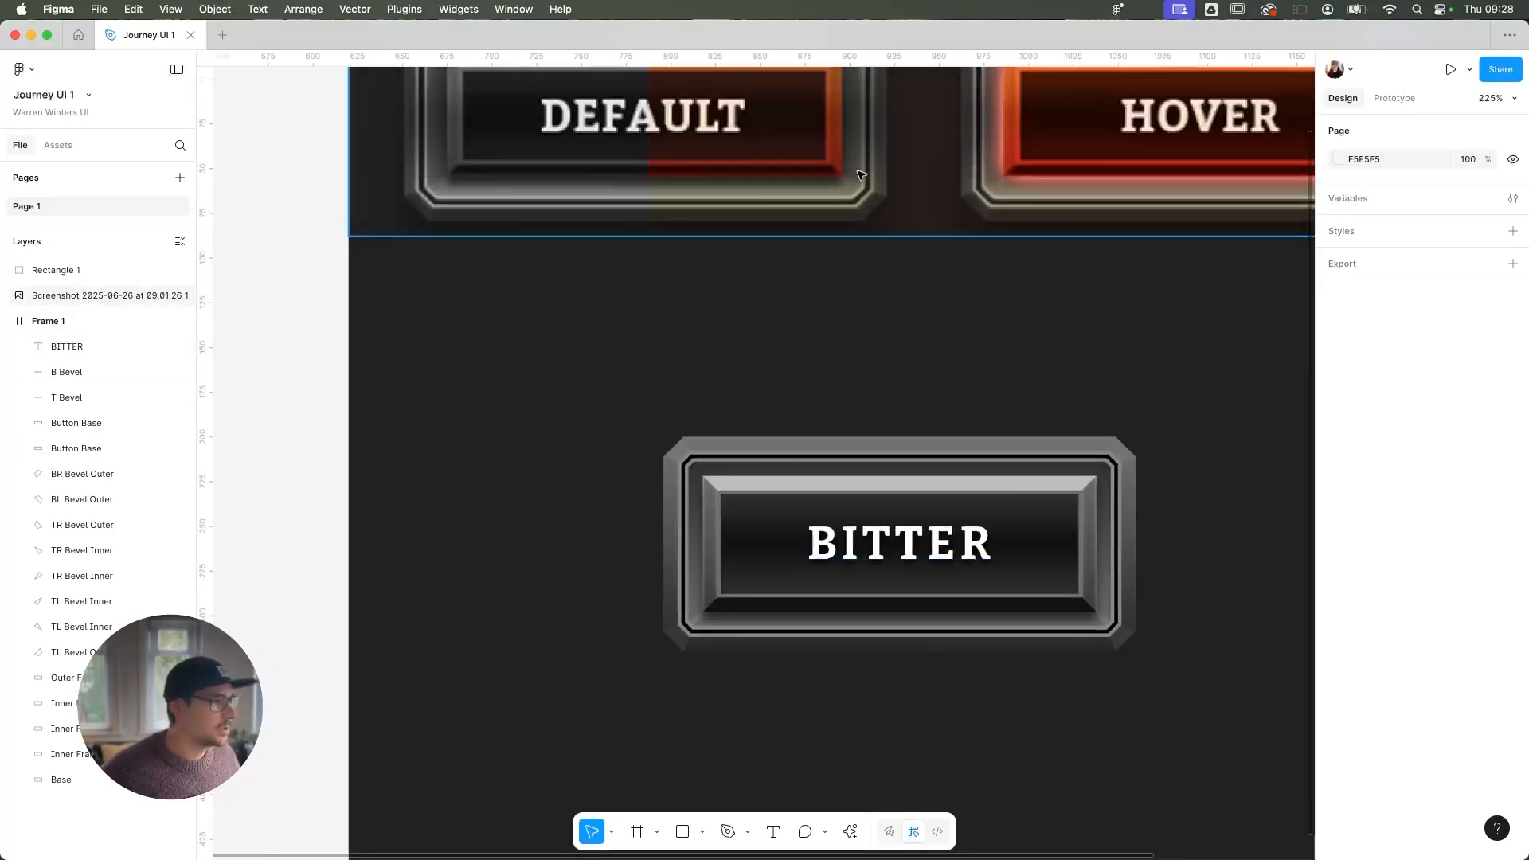
{"action": "left_click", "coordinate": [1121, 638]}
{"action": "left_click", "coordinate": [678, 638], "text": "shift"}
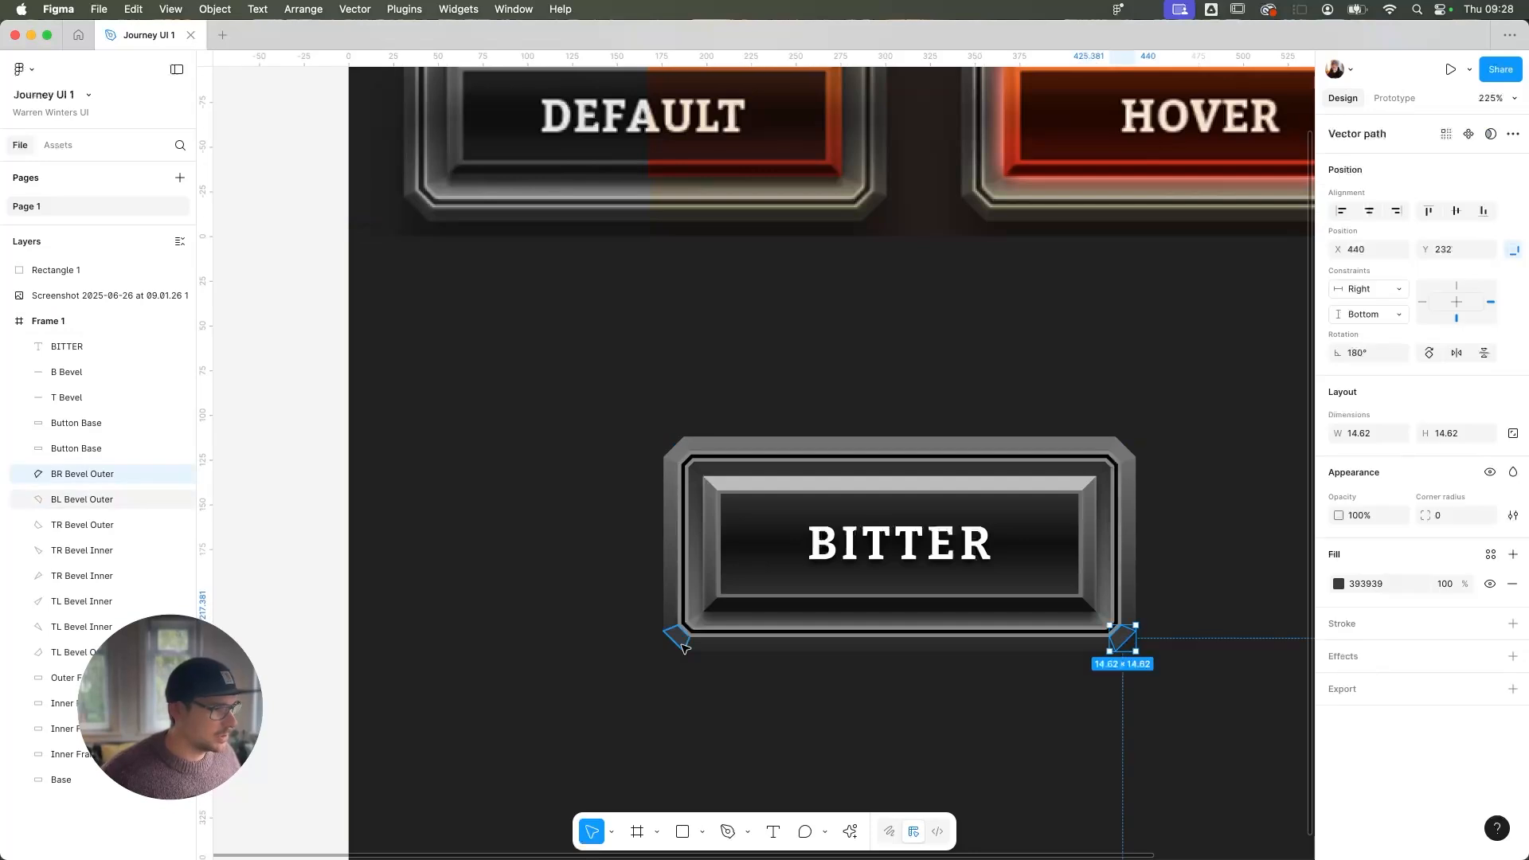
{"action": "left_click", "coordinate": [1339, 622]}
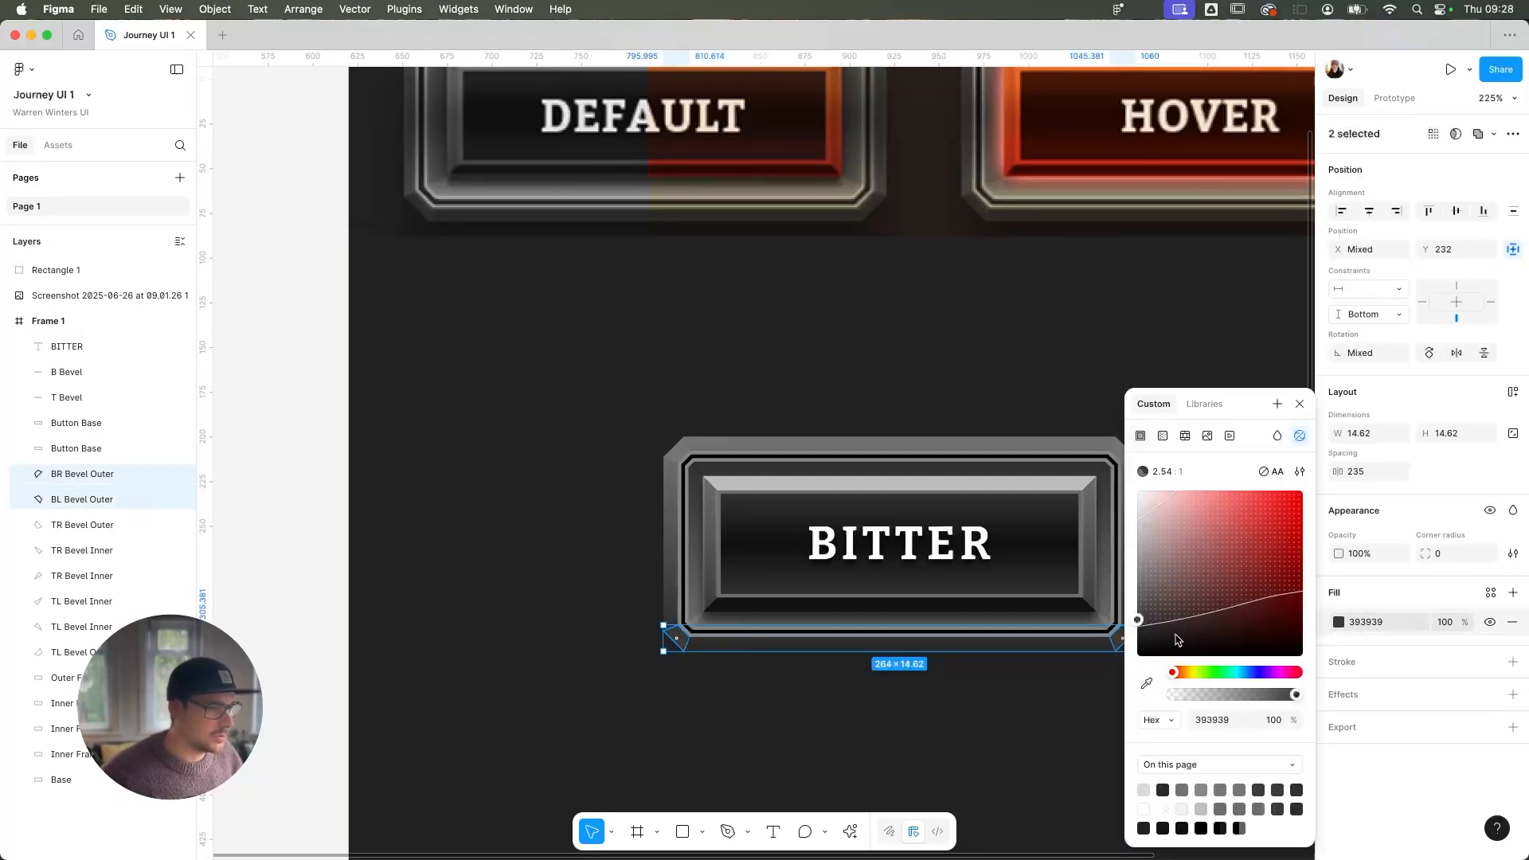
{"action": "left_click_drag", "start_coordinate": [1152, 630], "coordinate": [1141, 639]}
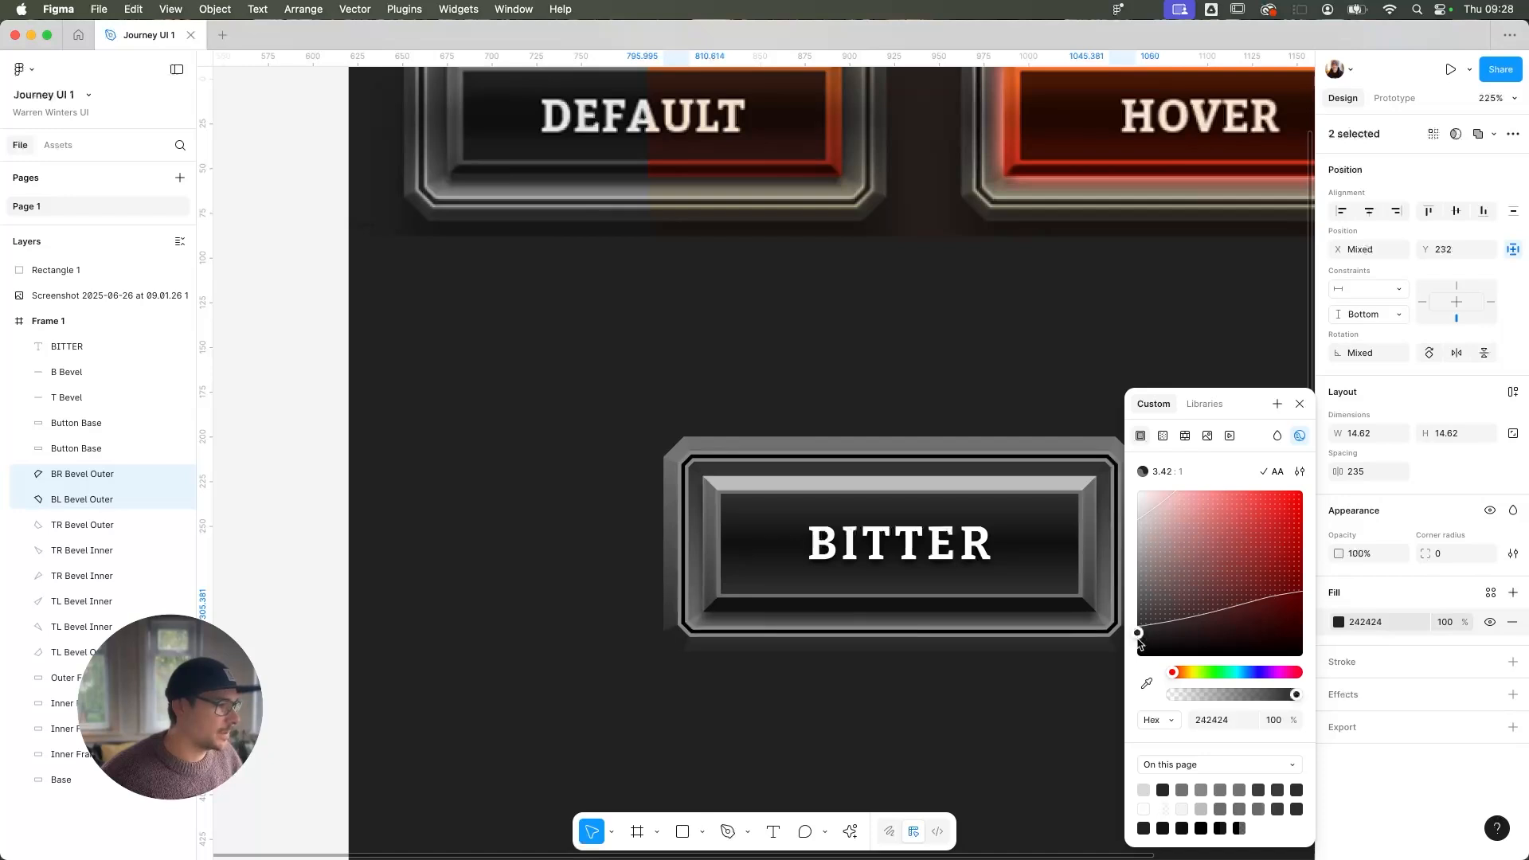
{"action": "left_click", "coordinate": [946, 707]}
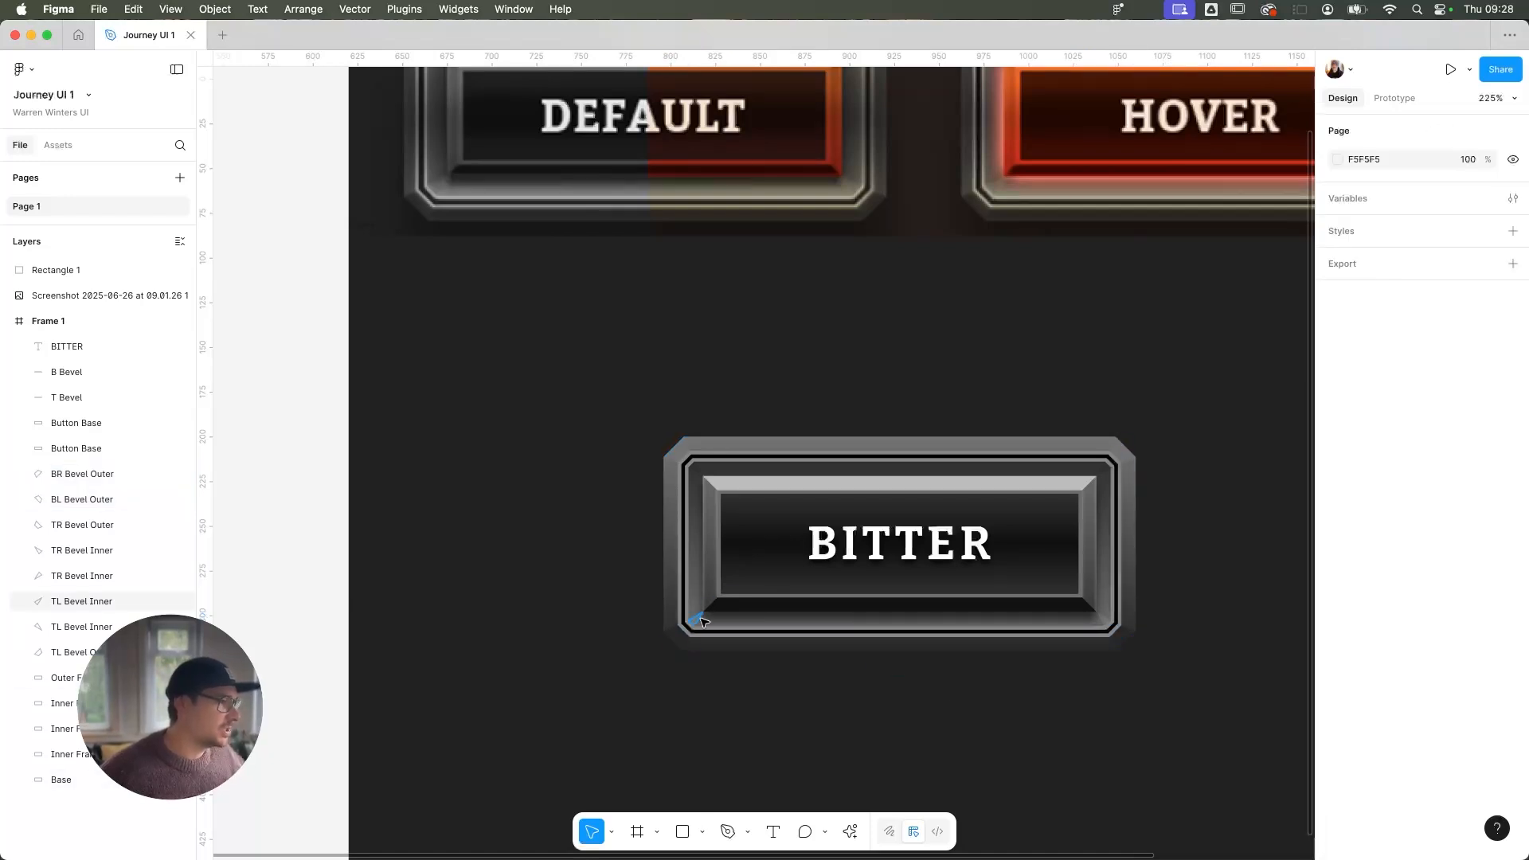
Compare the finished BITTER button's frame, bevels and shadows with the DEFAULT and HOVER reference buttons
{"action": "left_click", "coordinate": [708, 572]}
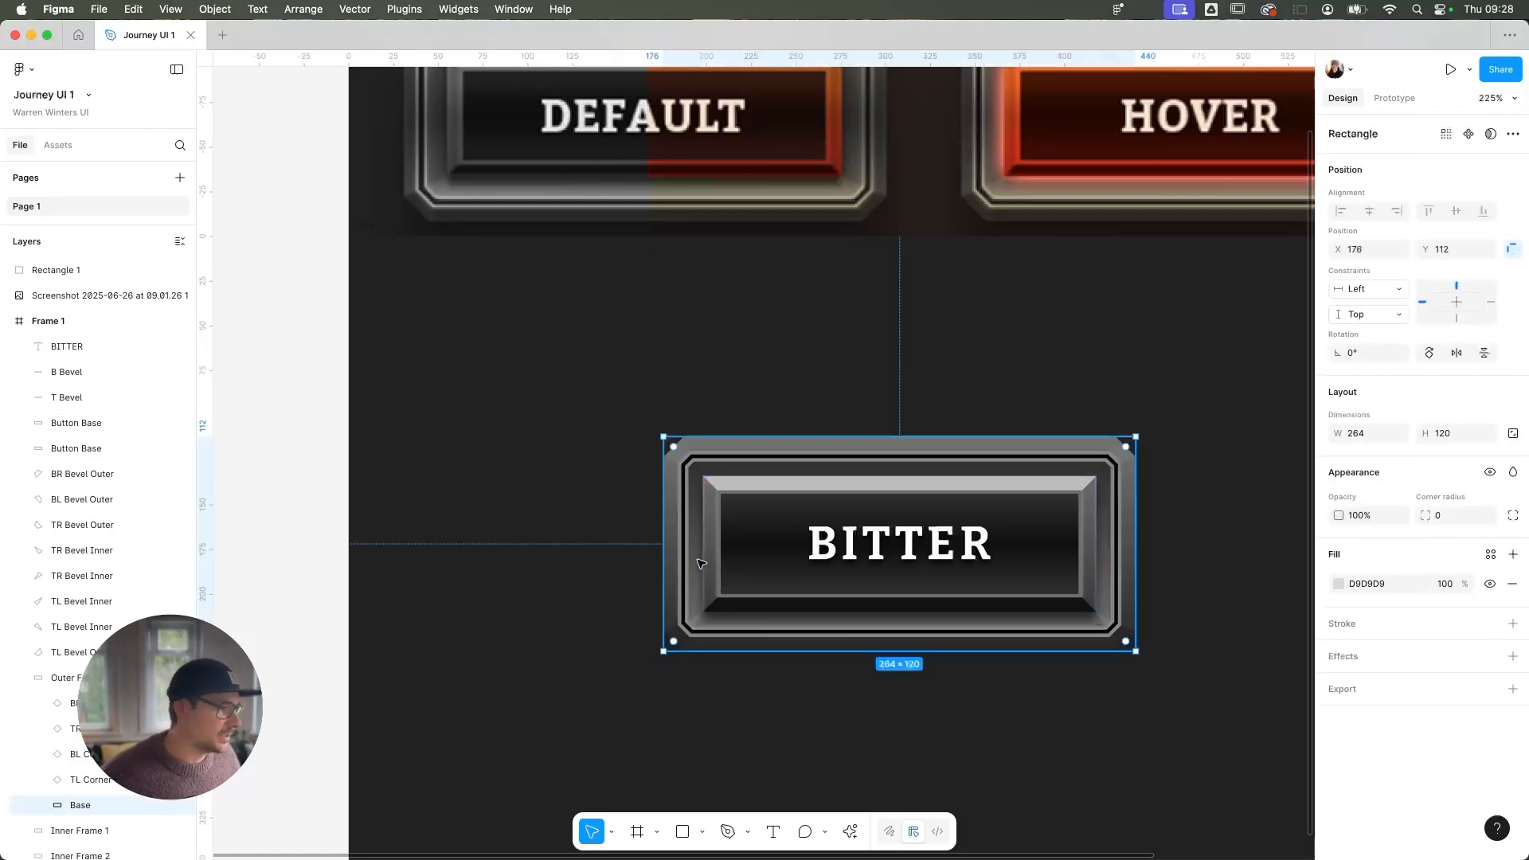
{"action": "left_click", "coordinate": [28, 678]}
{"action": "left_click", "coordinate": [320, 569]}
{"action": "scroll", "coordinate": [338, 598], "scroll_direction": "down", "scroll_amount": 5}
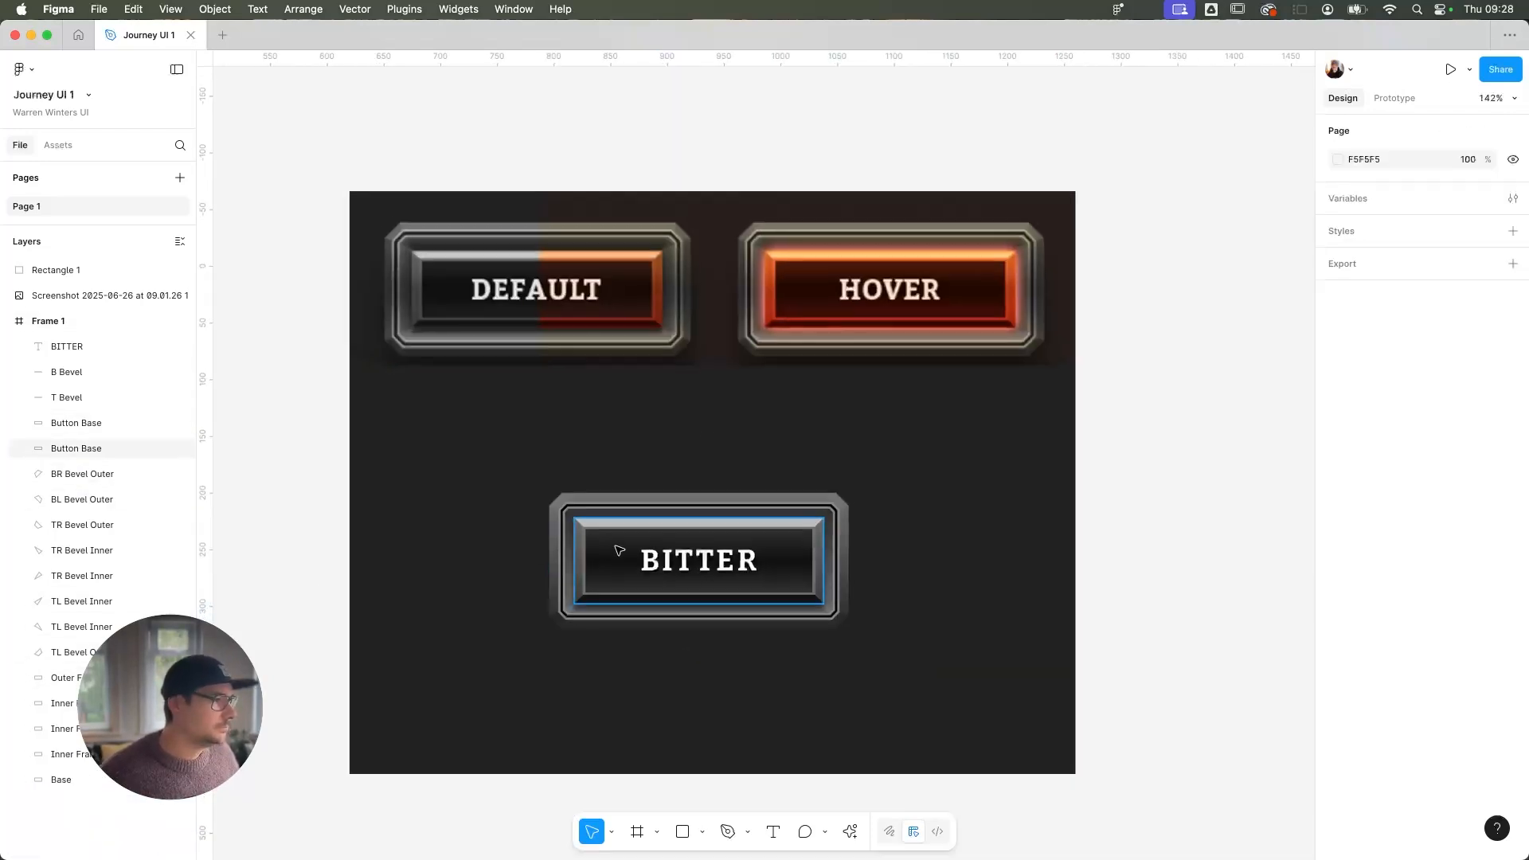
{"action": "left_click_drag", "start_coordinate": [618, 549], "coordinate": [686, 594]}
{"action": "scroll", "coordinate": [686, 594], "scroll_direction": "down", "scroll_amount": 2}
{"action": "scroll", "coordinate": [1235, 587], "scroll_direction": "down", "scroll_amount": 1}
{"action": "left_click_drag", "start_coordinate": [1229, 562], "coordinate": [1280, 478]}
{"action": "scroll", "coordinate": [1280, 478], "scroll_direction": "up", "scroll_amount": 3}
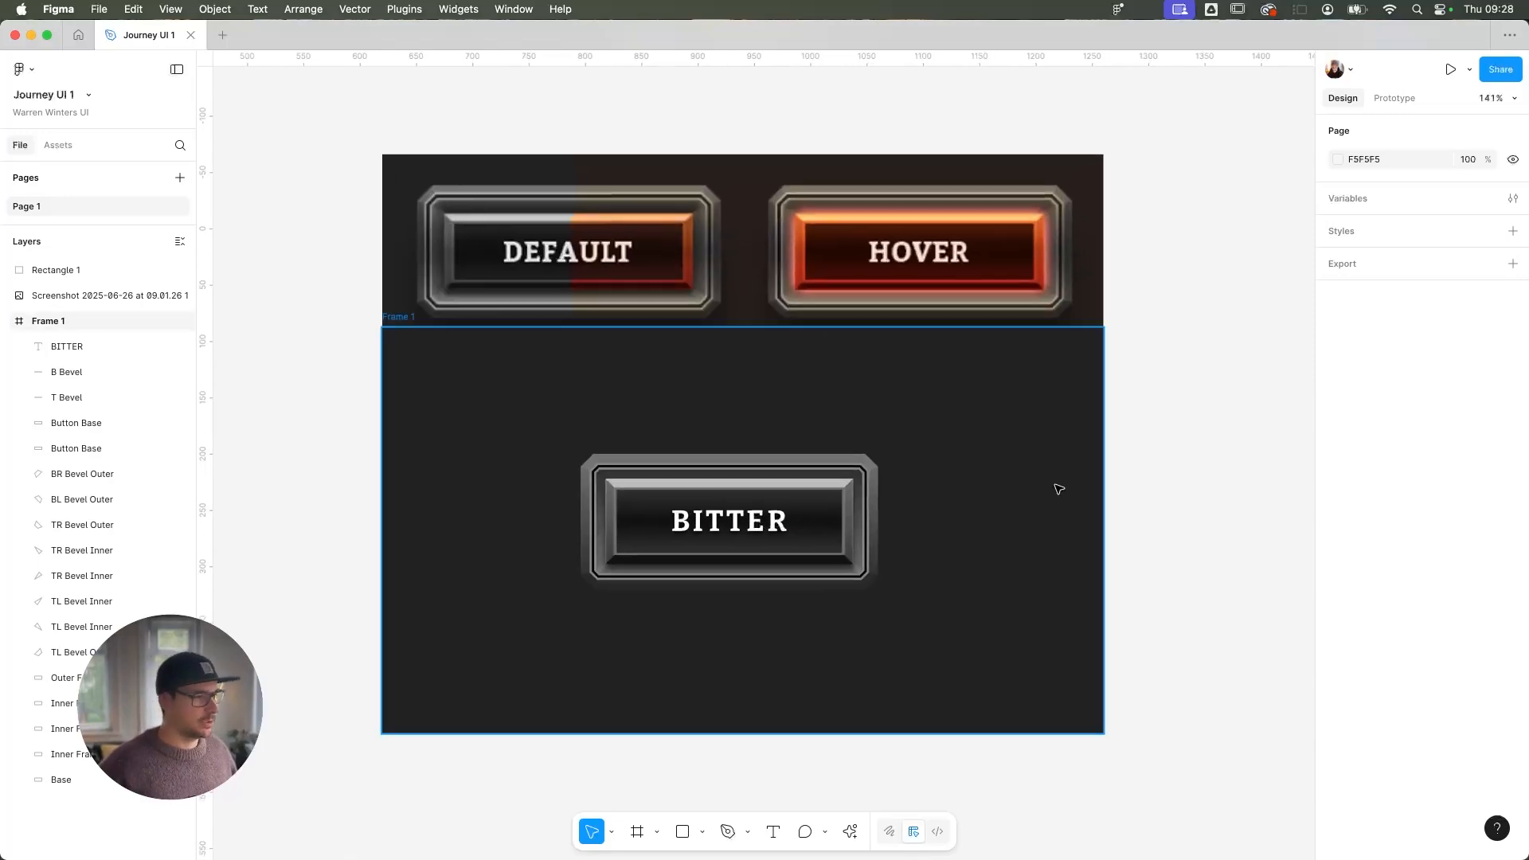
{"action": "scroll", "coordinate": [1059, 488], "scroll_direction": "up", "scroll_amount": 1}
{"action": "left_click_drag", "start_coordinate": [1005, 478], "coordinate": [1113, 450]}
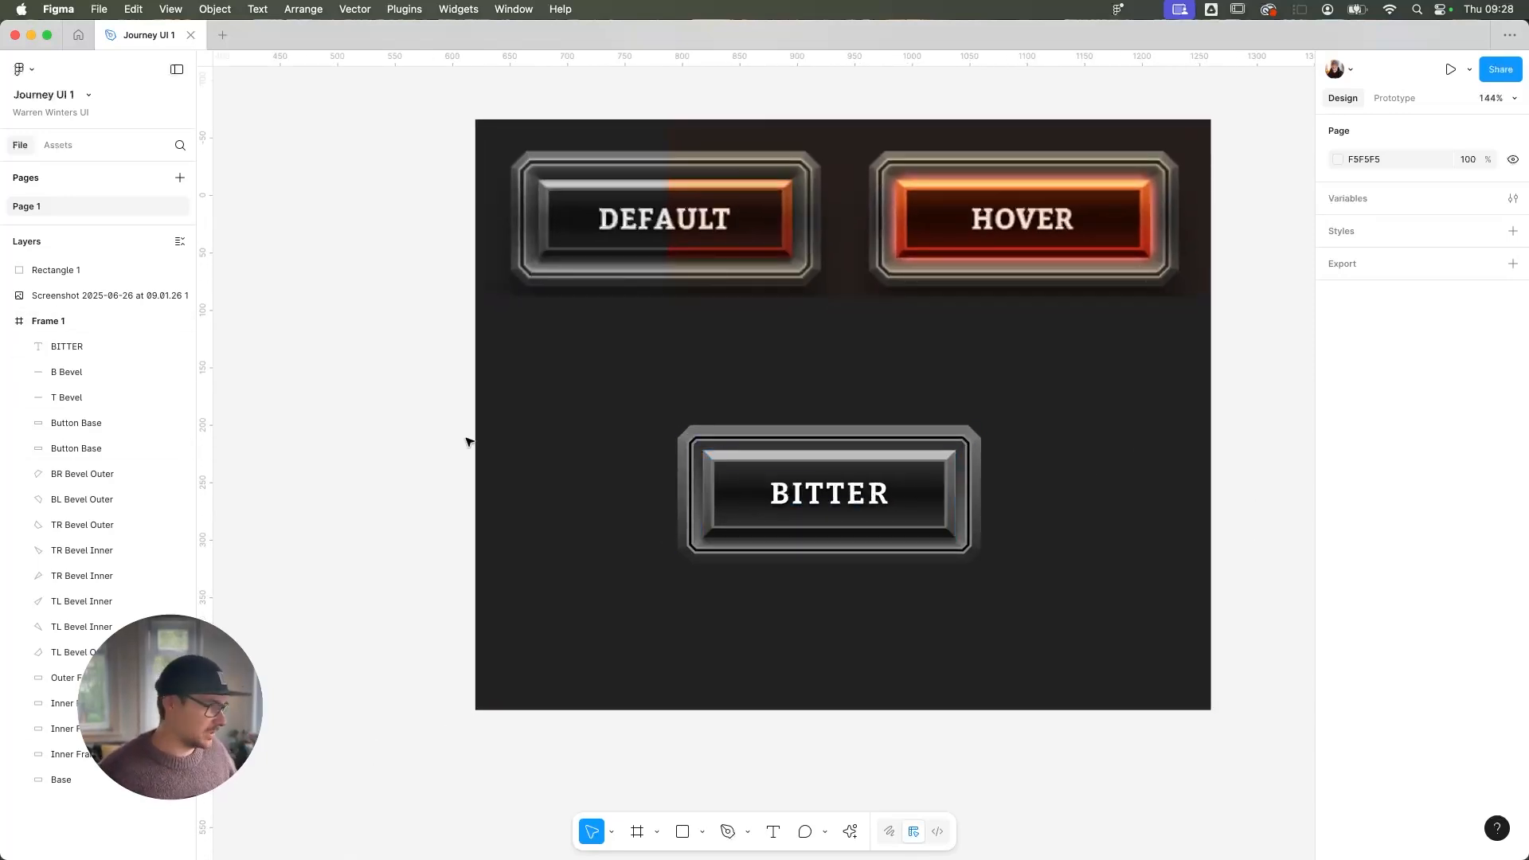
Try widening the B Bevel, T Bevel and both Button Base layers together from the centre to about 440 px
{"action": "left_click", "coordinate": [84, 350]}
{"action": "left_click", "coordinate": [71, 374]}
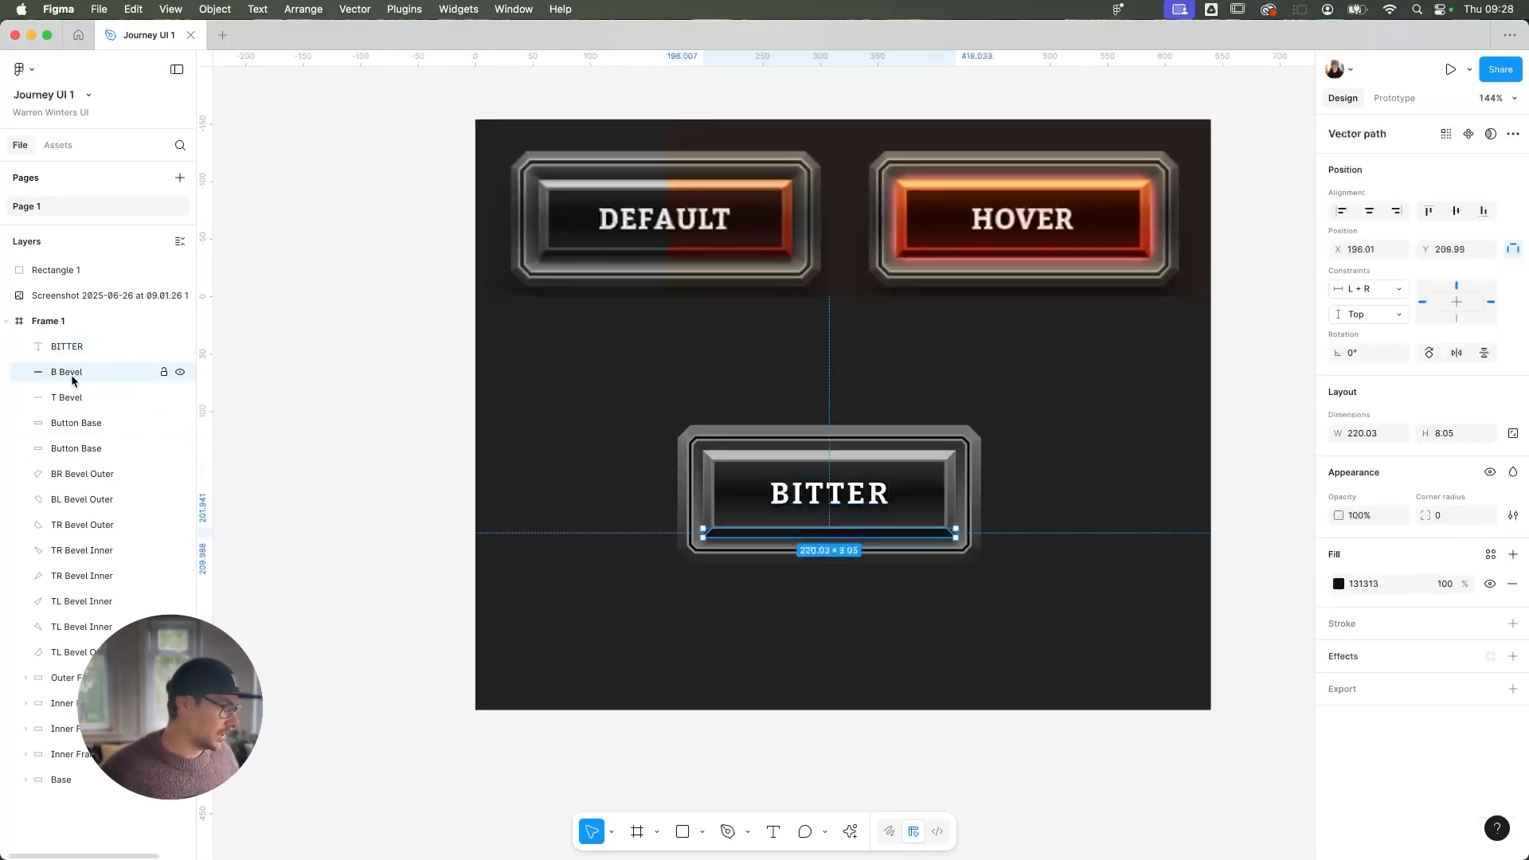
{"action": "left_click", "coordinate": [75, 397]}
{"action": "left_click", "coordinate": [77, 375]}
{"action": "left_click", "coordinate": [83, 449], "text": "shift"}
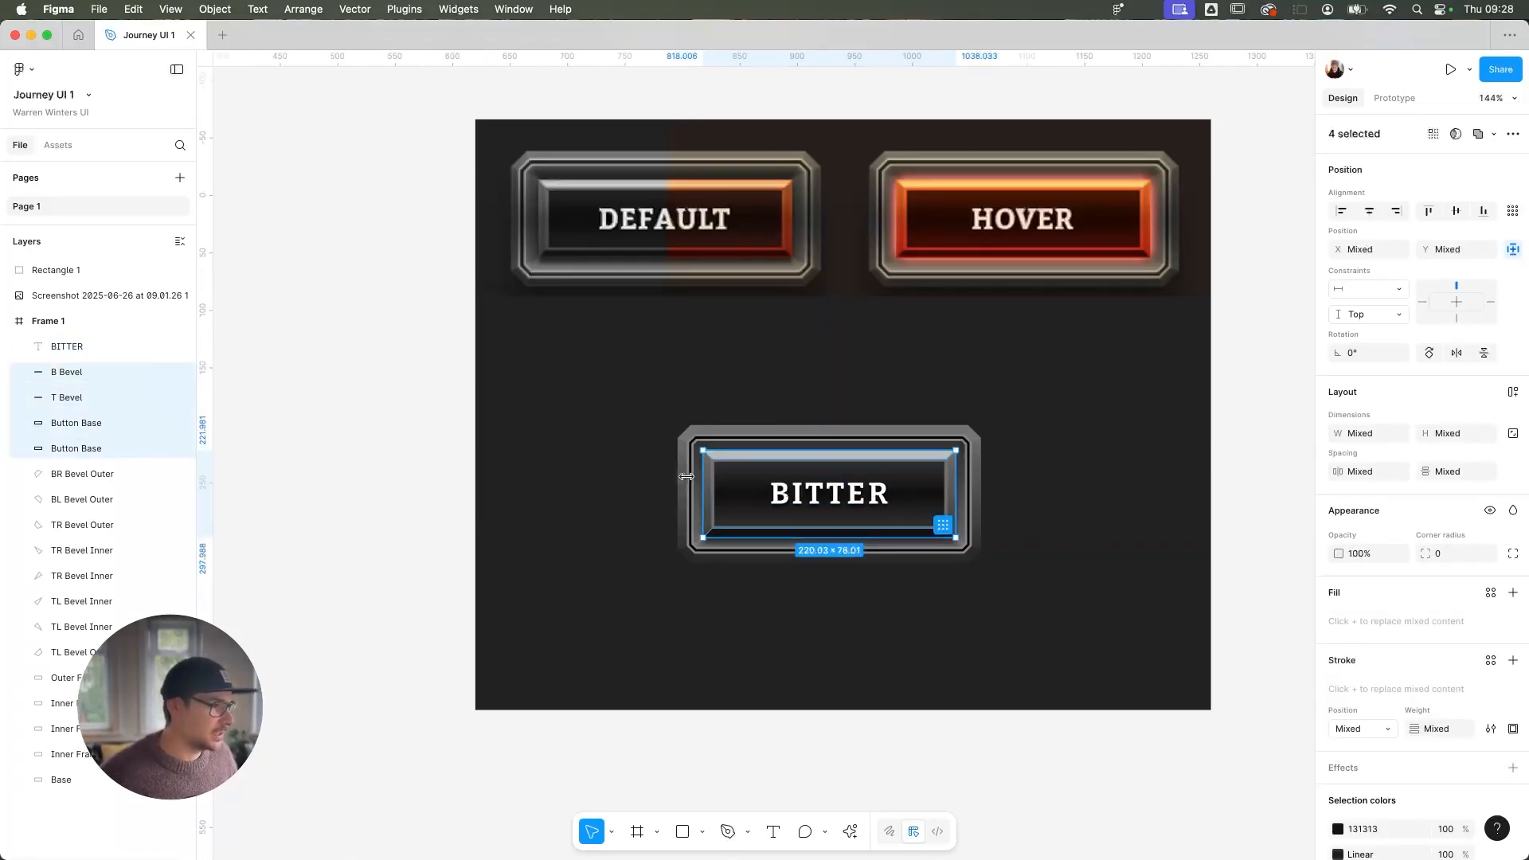
{"action": "left_click_drag", "start_coordinate": [699, 477], "coordinate": [598, 482]}
{"action": "key", "text": "super+z"}
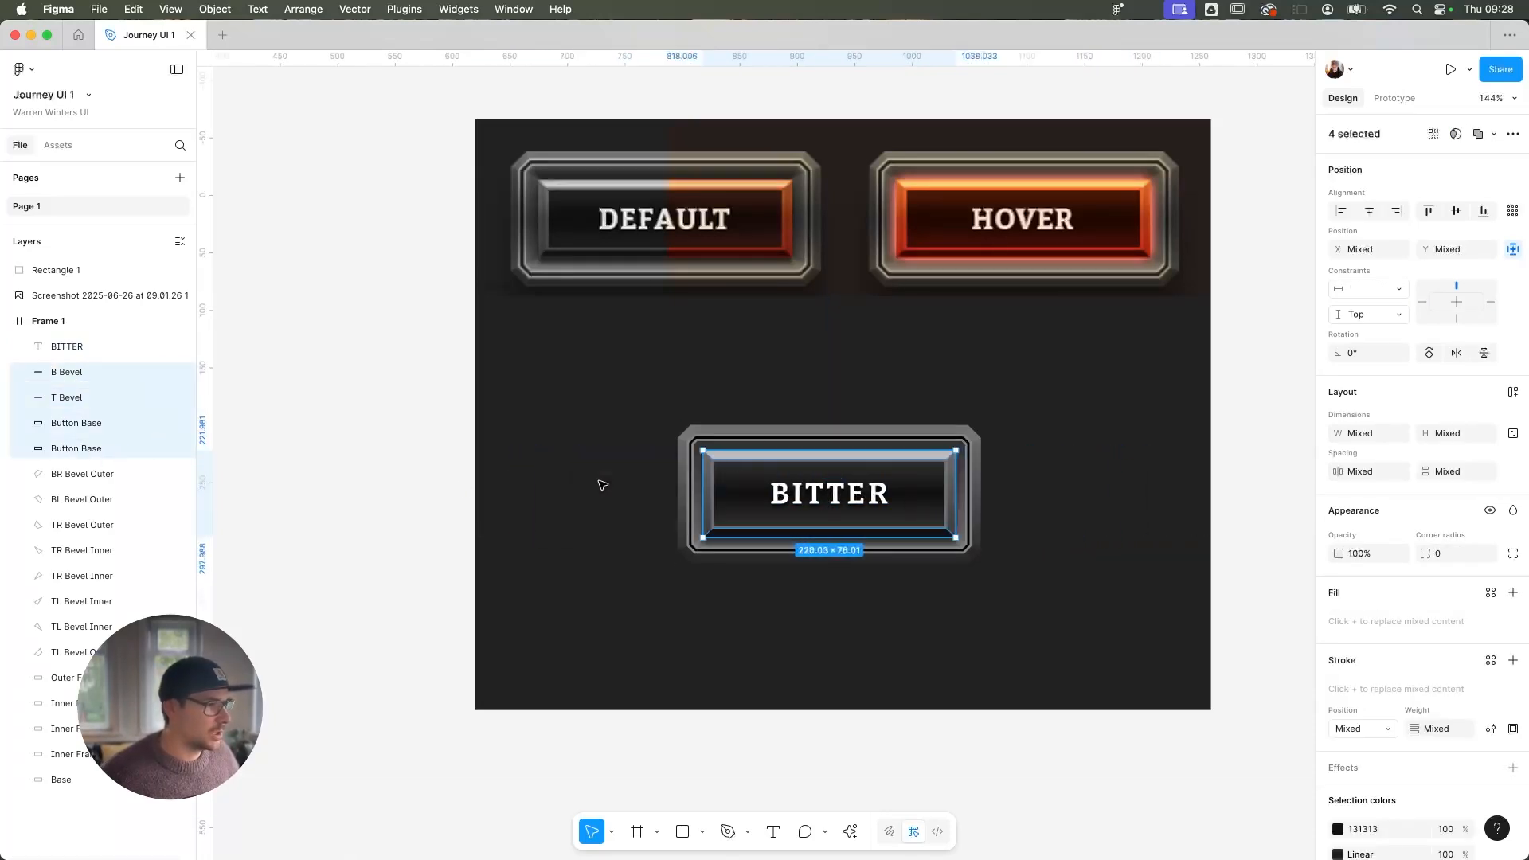
{"action": "scroll", "coordinate": [908, 501], "scroll_direction": "up", "scroll_amount": 5, "text": "ctrl"}
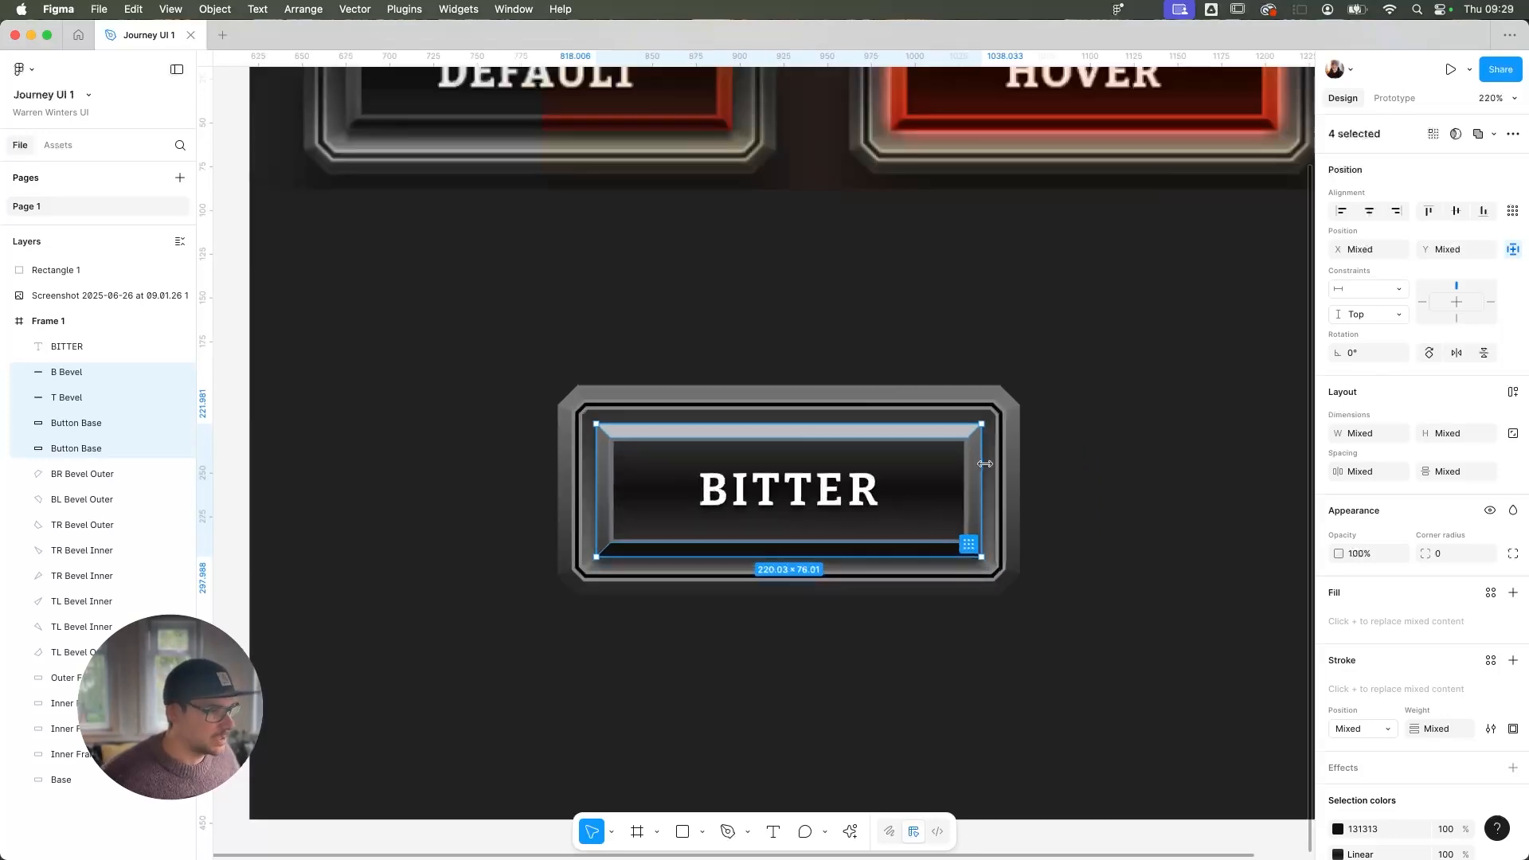
{"action": "left_click_drag", "start_coordinate": [1012, 466], "coordinate": [1174, 468]}
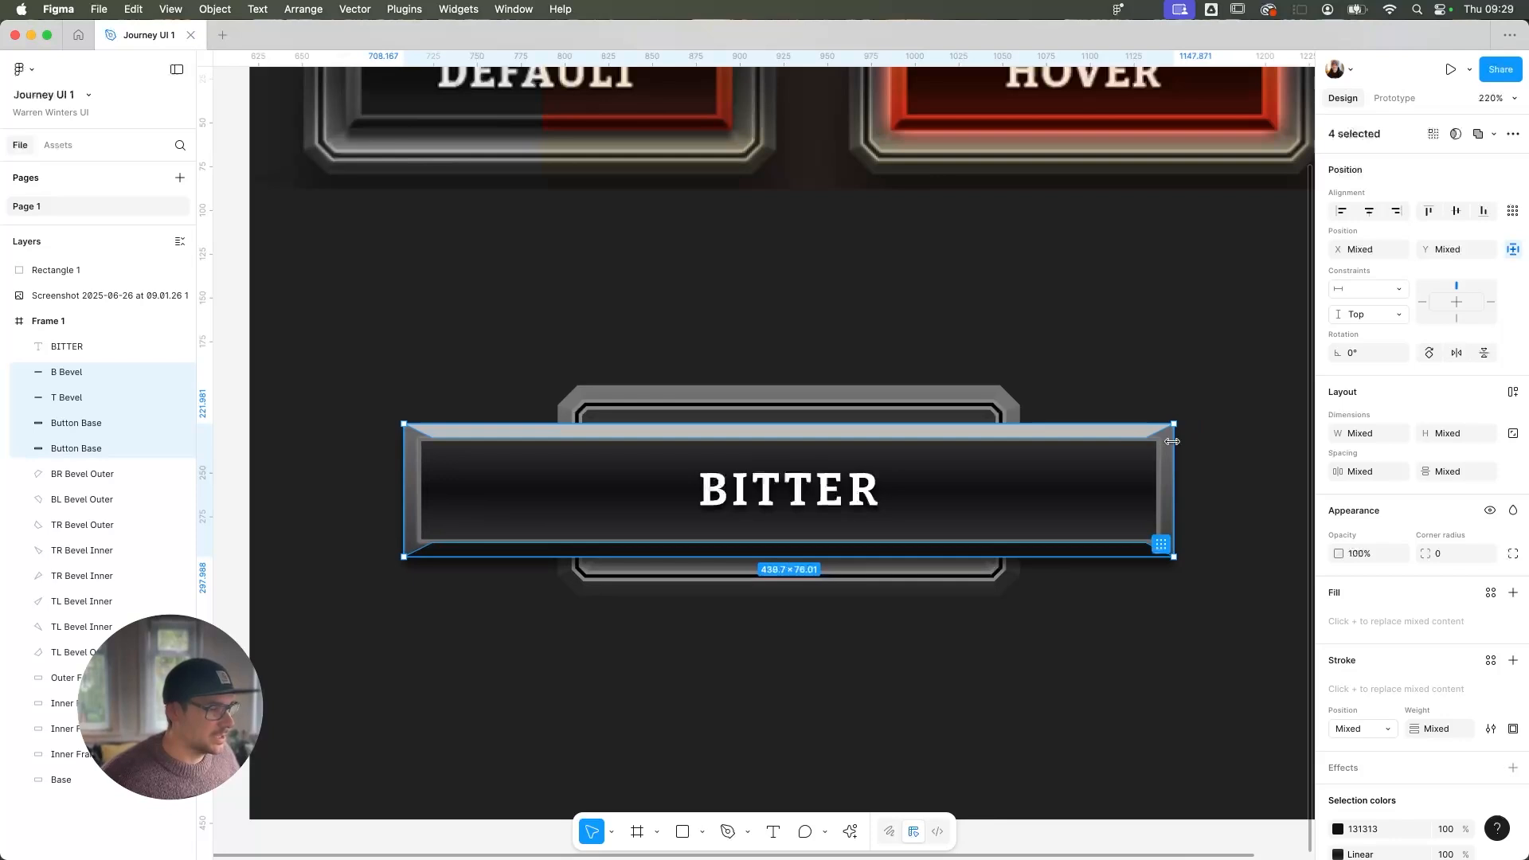
{"action": "key", "text": "super+z"}
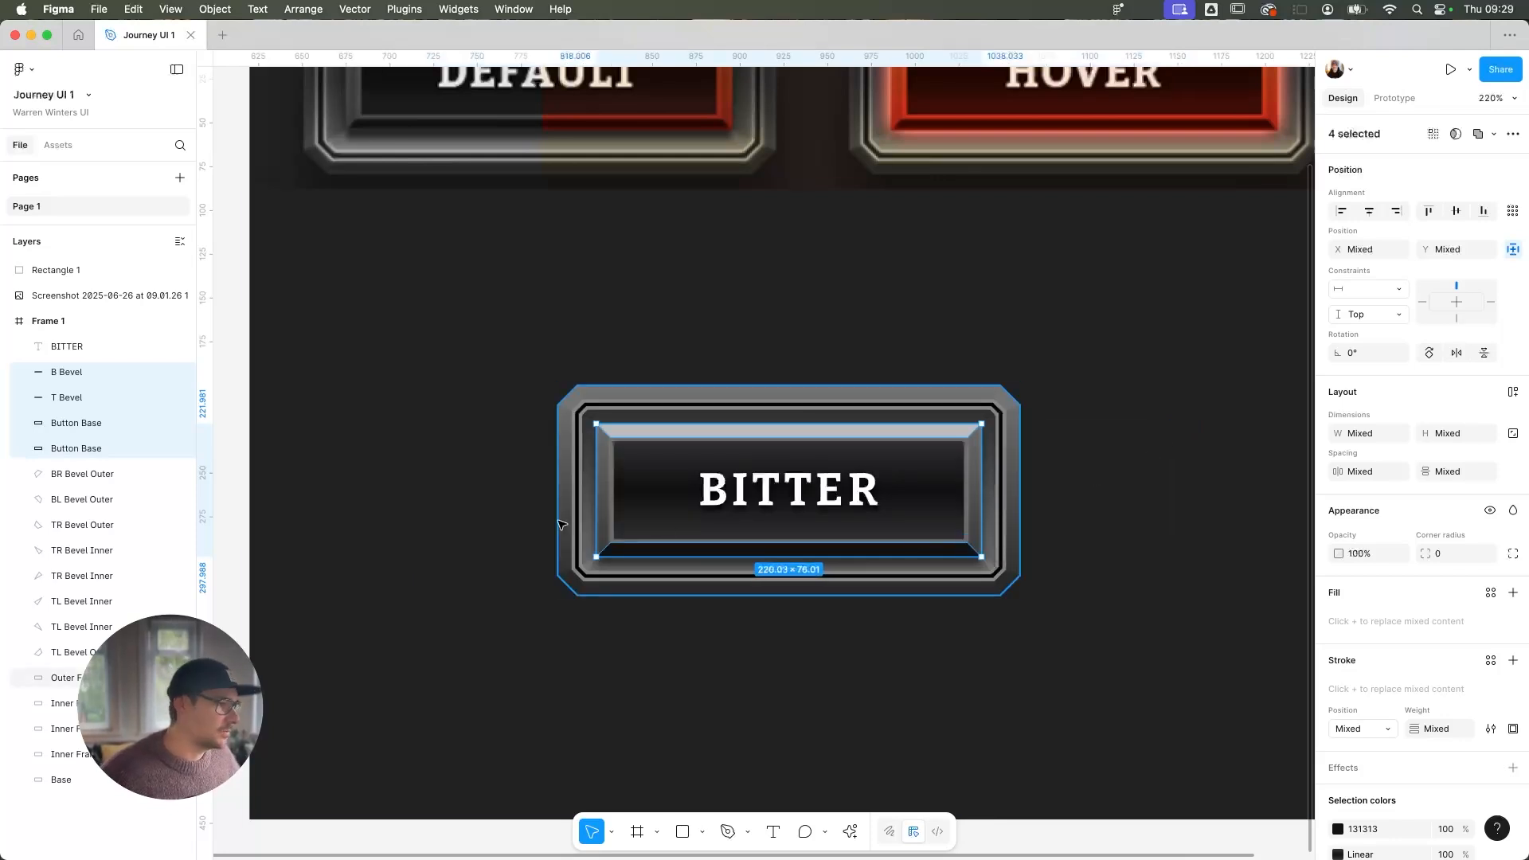
Duplicate the Base layer and move the copy directly beneath the two Button Base layers, above the outer bevel pieces
{"action": "left_click", "coordinate": [86, 448]}
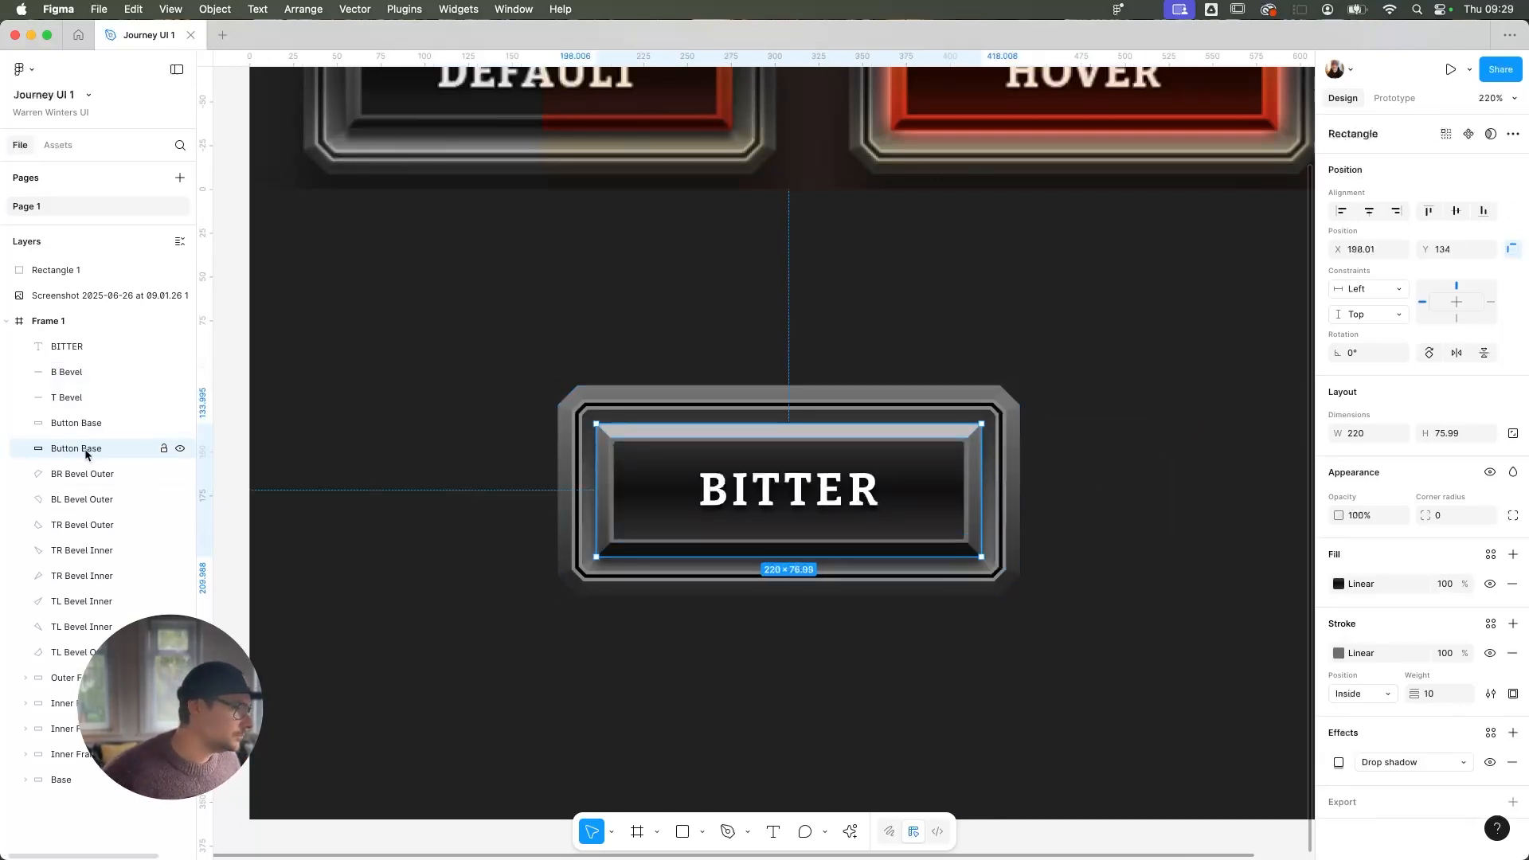
{"action": "left_click", "coordinate": [91, 474]}
{"action": "left_click", "coordinate": [91, 499]}
{"action": "left_click", "coordinate": [96, 476]}
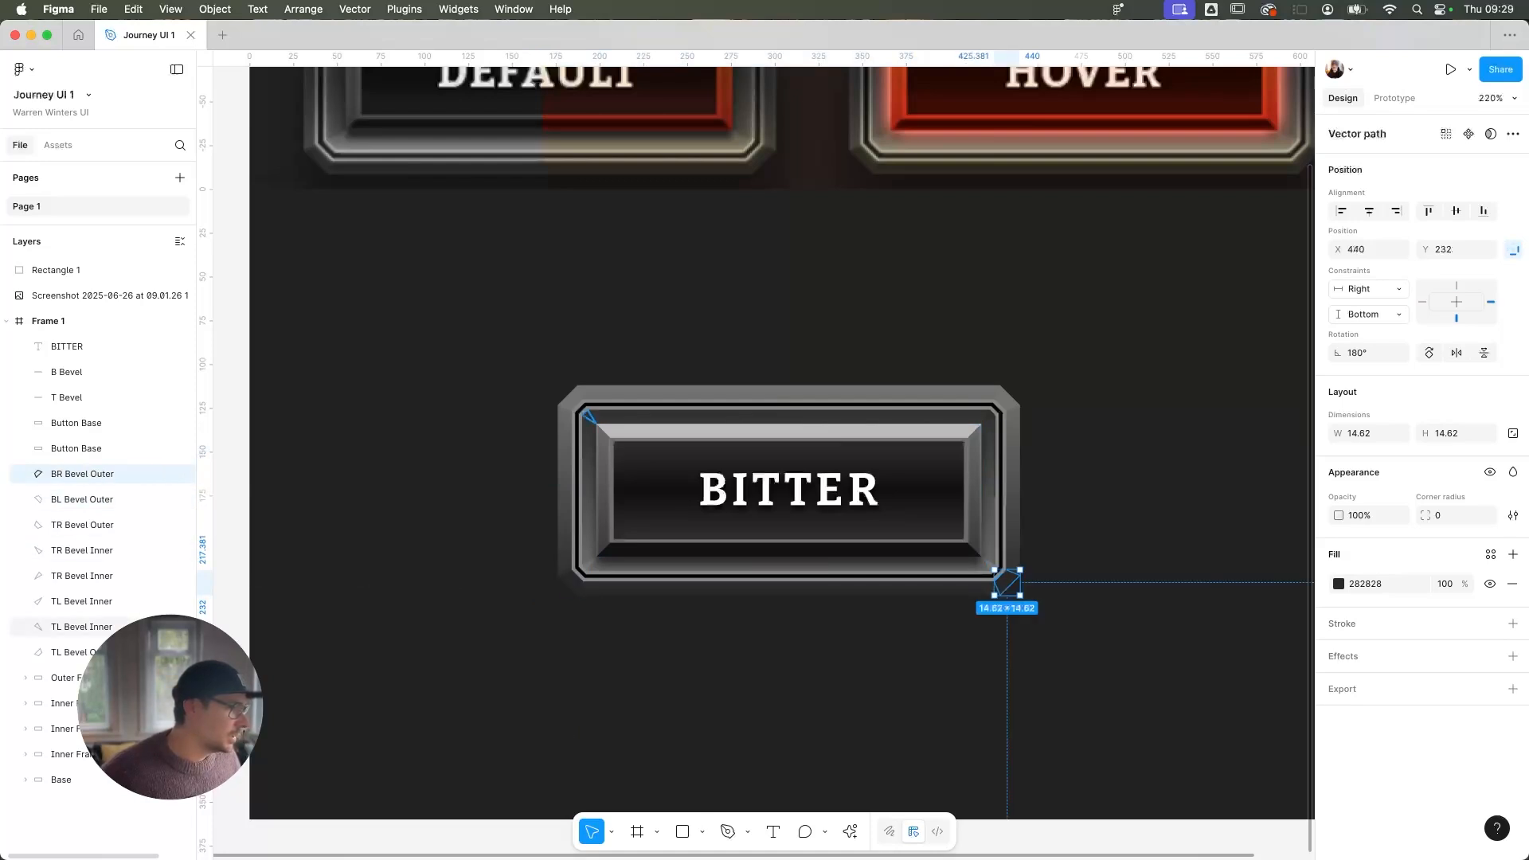
{"action": "left_click", "coordinate": [84, 779]}
{"action": "key", "text": "super+d"}
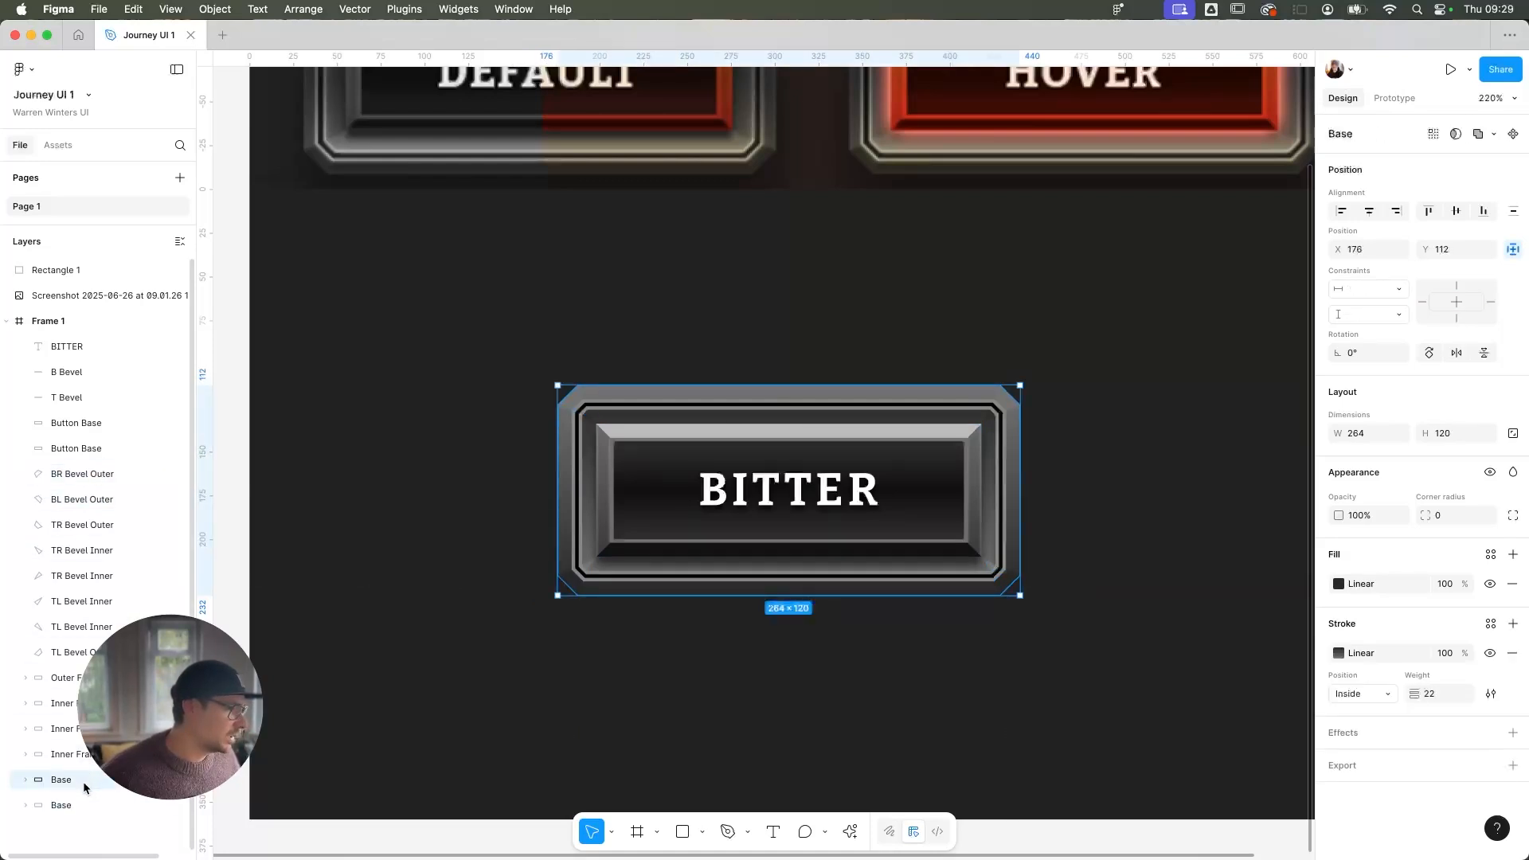
{"action": "left_click_drag", "start_coordinate": [83, 781], "coordinate": [95, 472]}
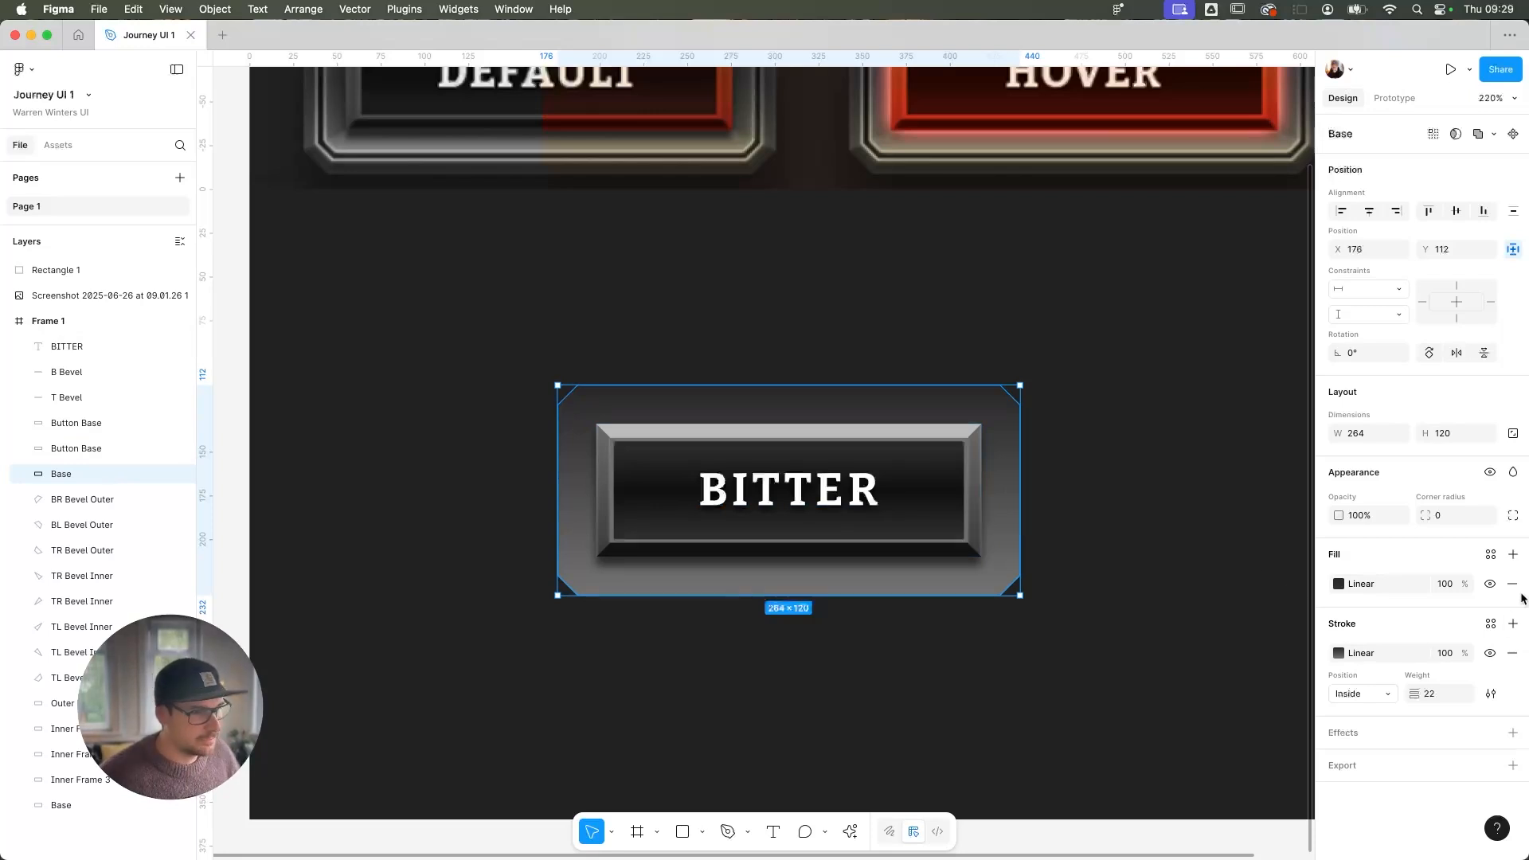
Replace the copied Base layer's stroke and gradient fill with a solid 787361 fill sampled from the reference screenshot
{"action": "left_click", "coordinate": [1512, 653]}
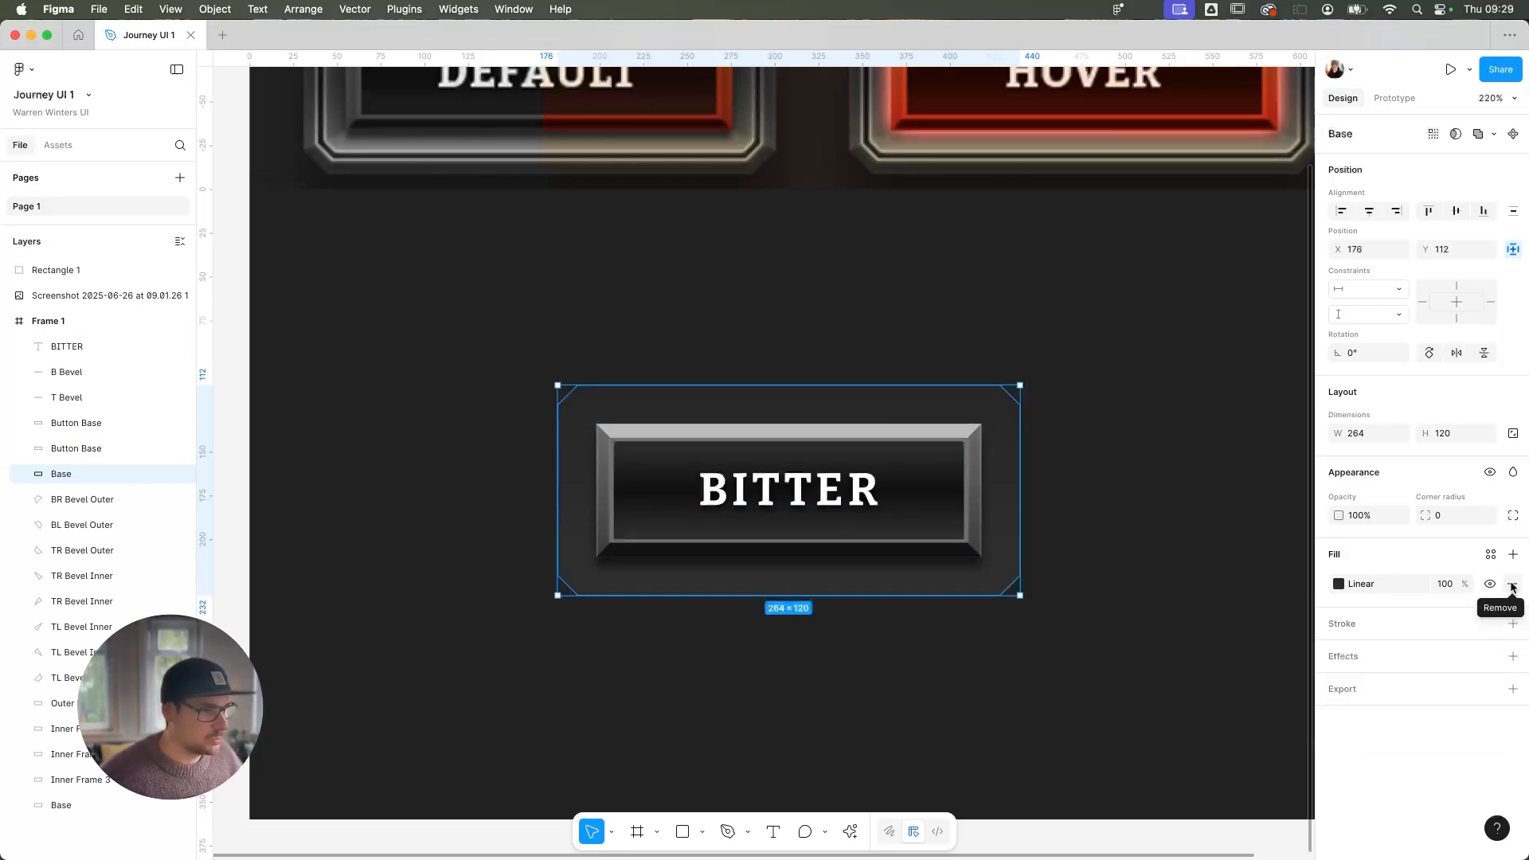
{"action": "left_click", "coordinate": [1513, 586]}
{"action": "scroll", "coordinate": [1119, 547], "scroll_direction": "up", "scroll_amount": 3}
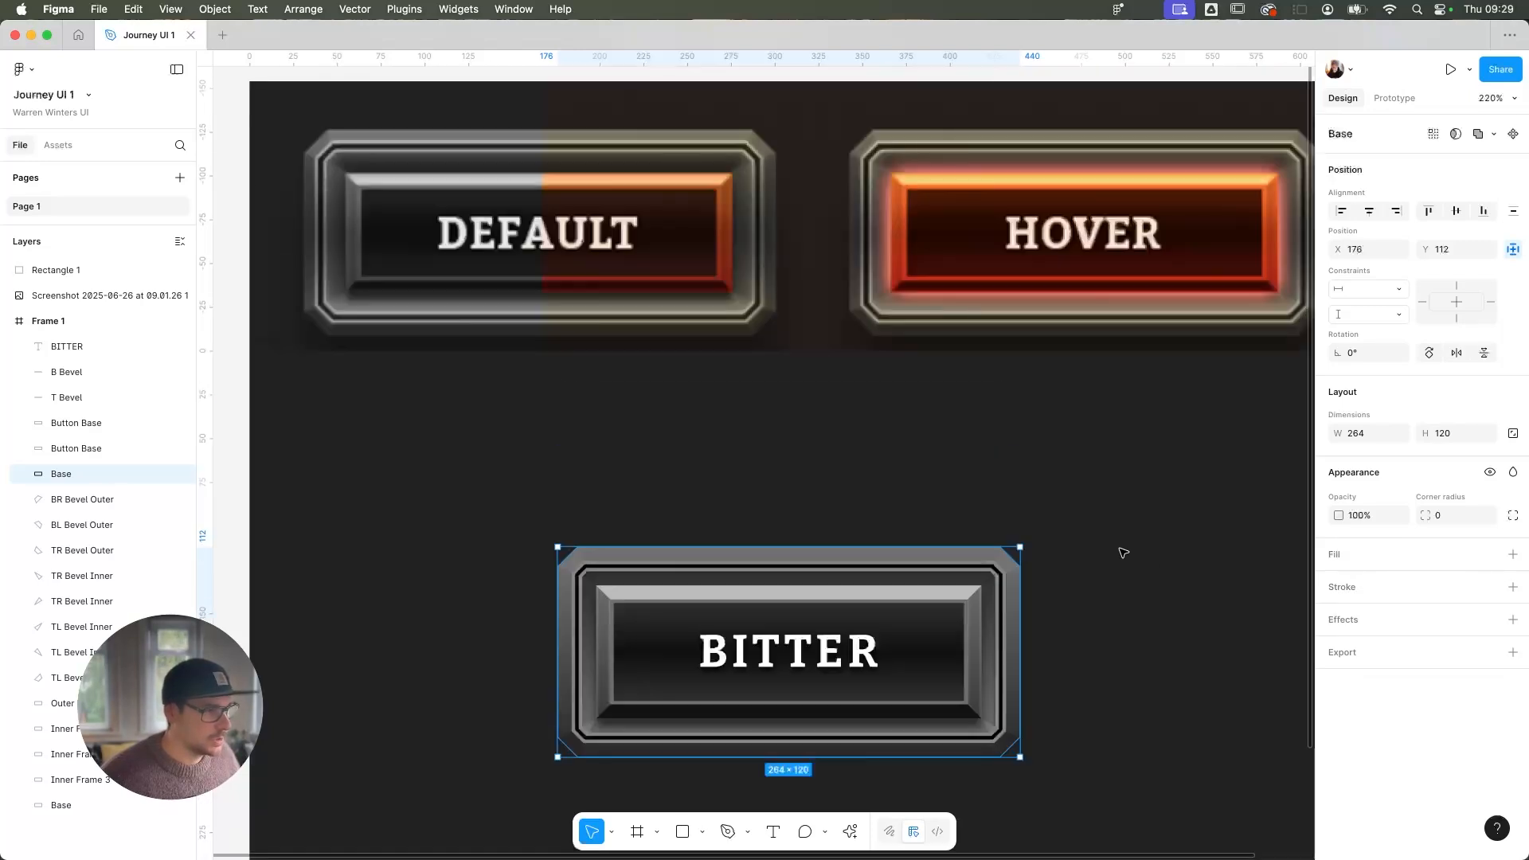
{"action": "left_click", "coordinate": [1513, 554]}
{"action": "left_click", "coordinate": [1338, 584]}
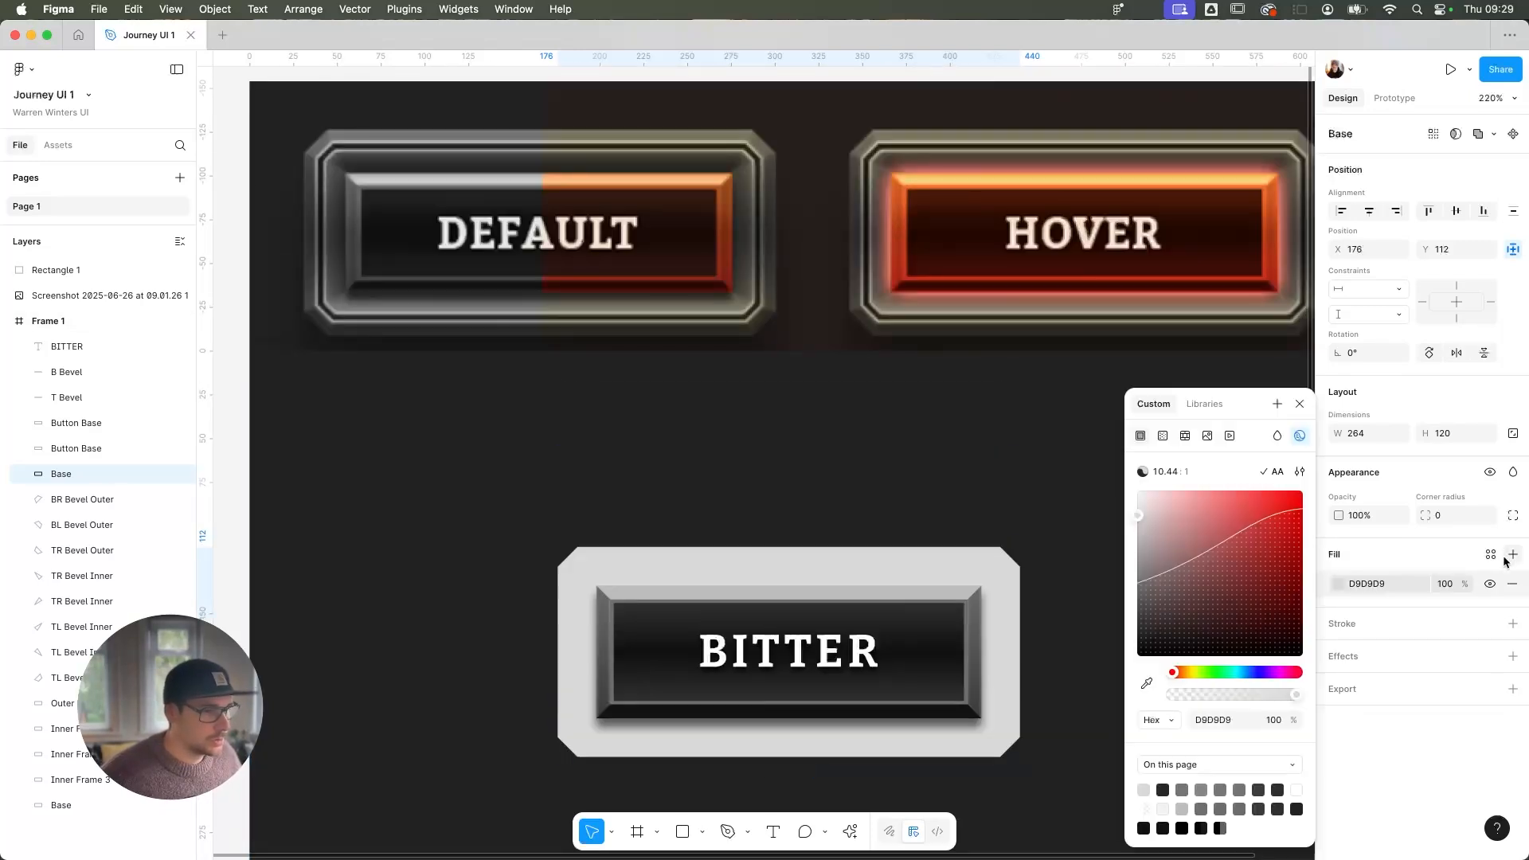
{"action": "left_click", "coordinate": [1147, 684]}
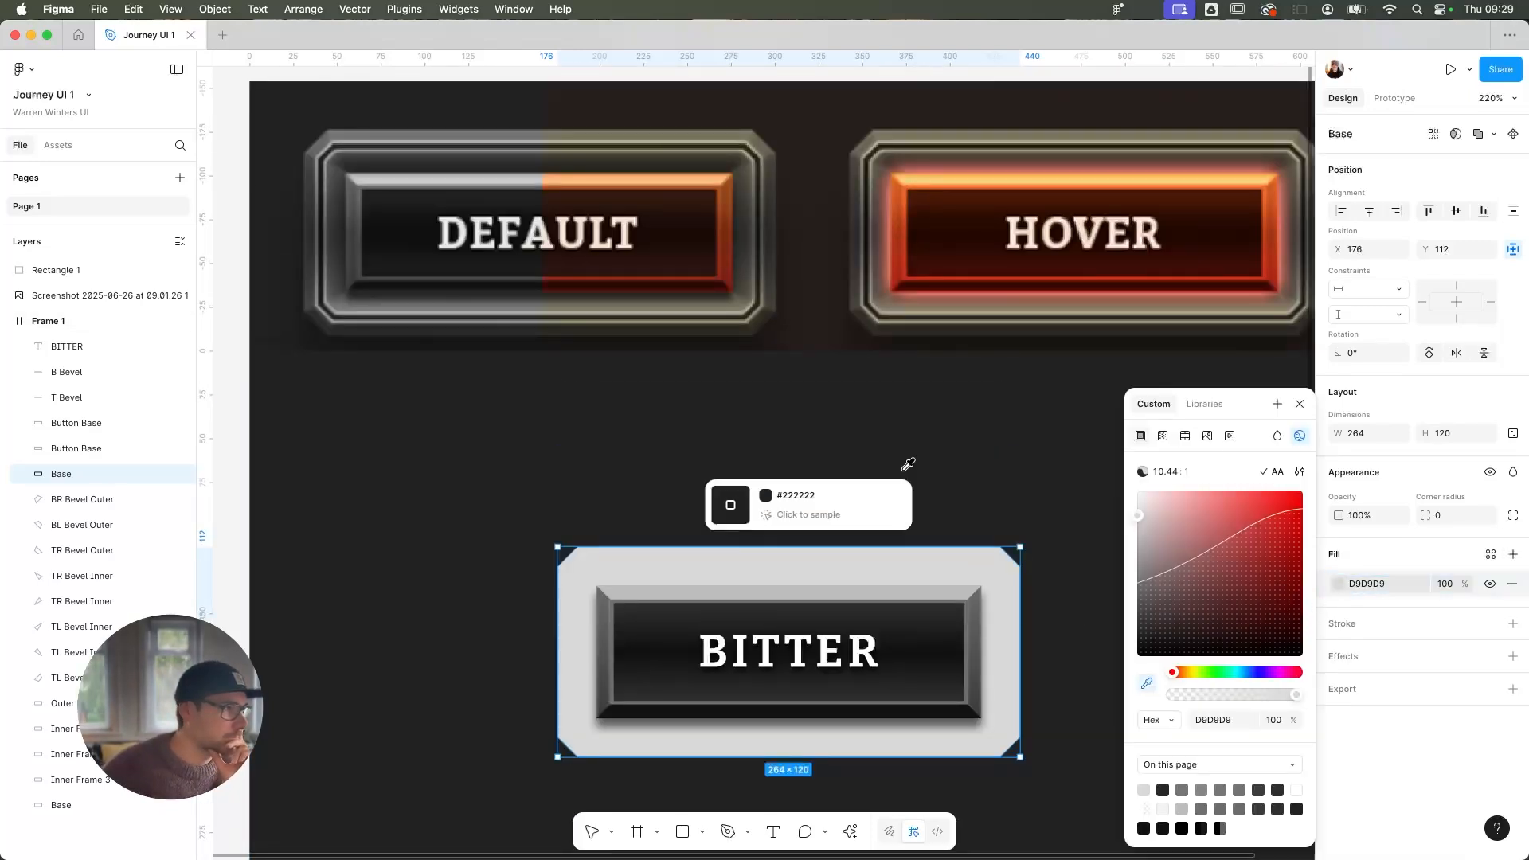
{"action": "left_click", "coordinate": [738, 127]}
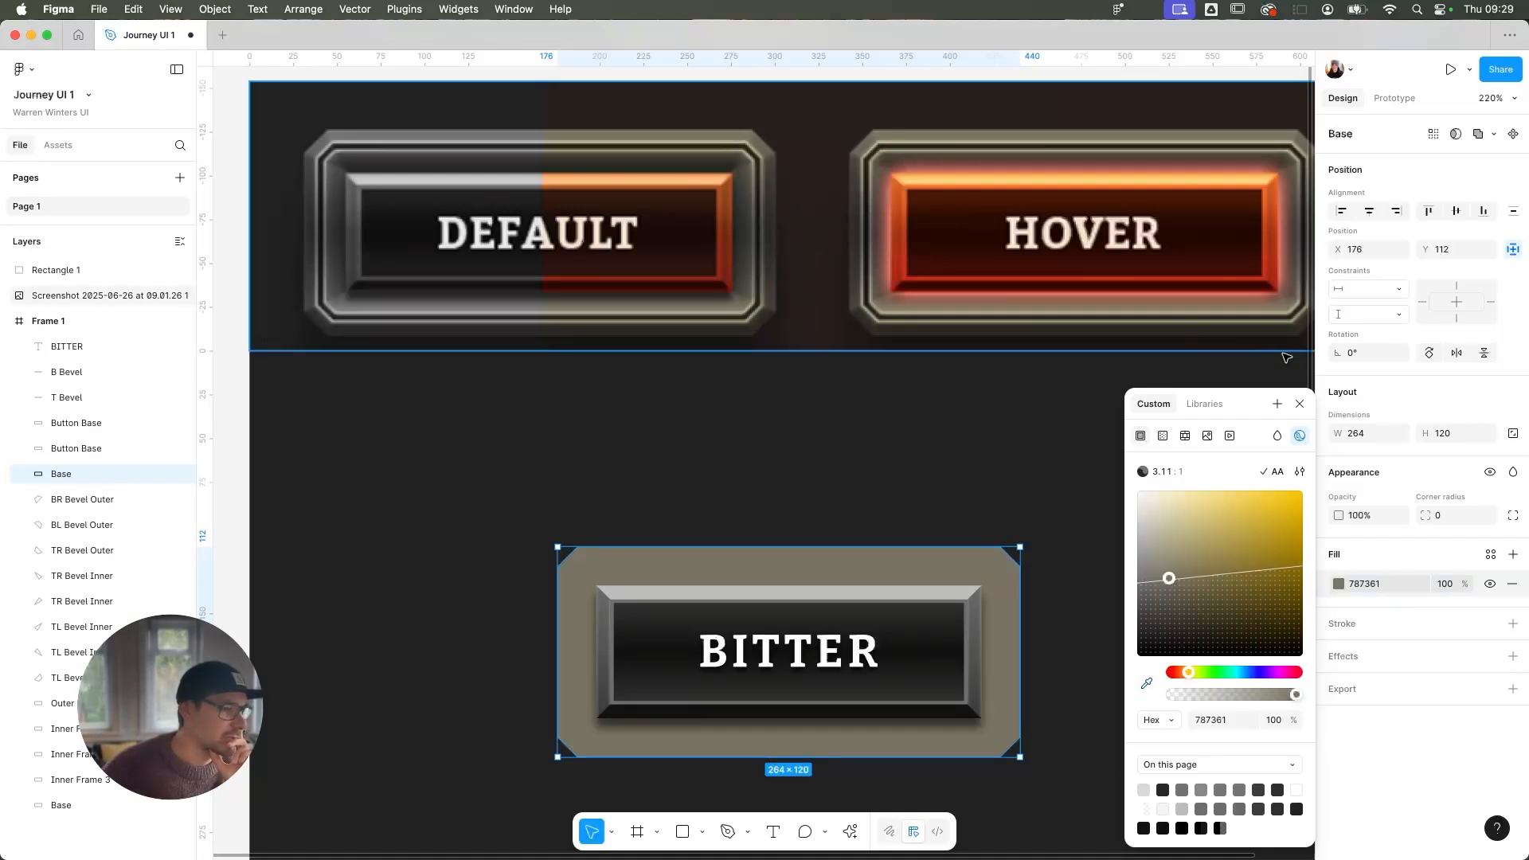
Set the copied Base layer's fill to the Overlay blend mode and compare the tinted frame with the reference buttons
{"action": "left_click", "coordinate": [1277, 436]}
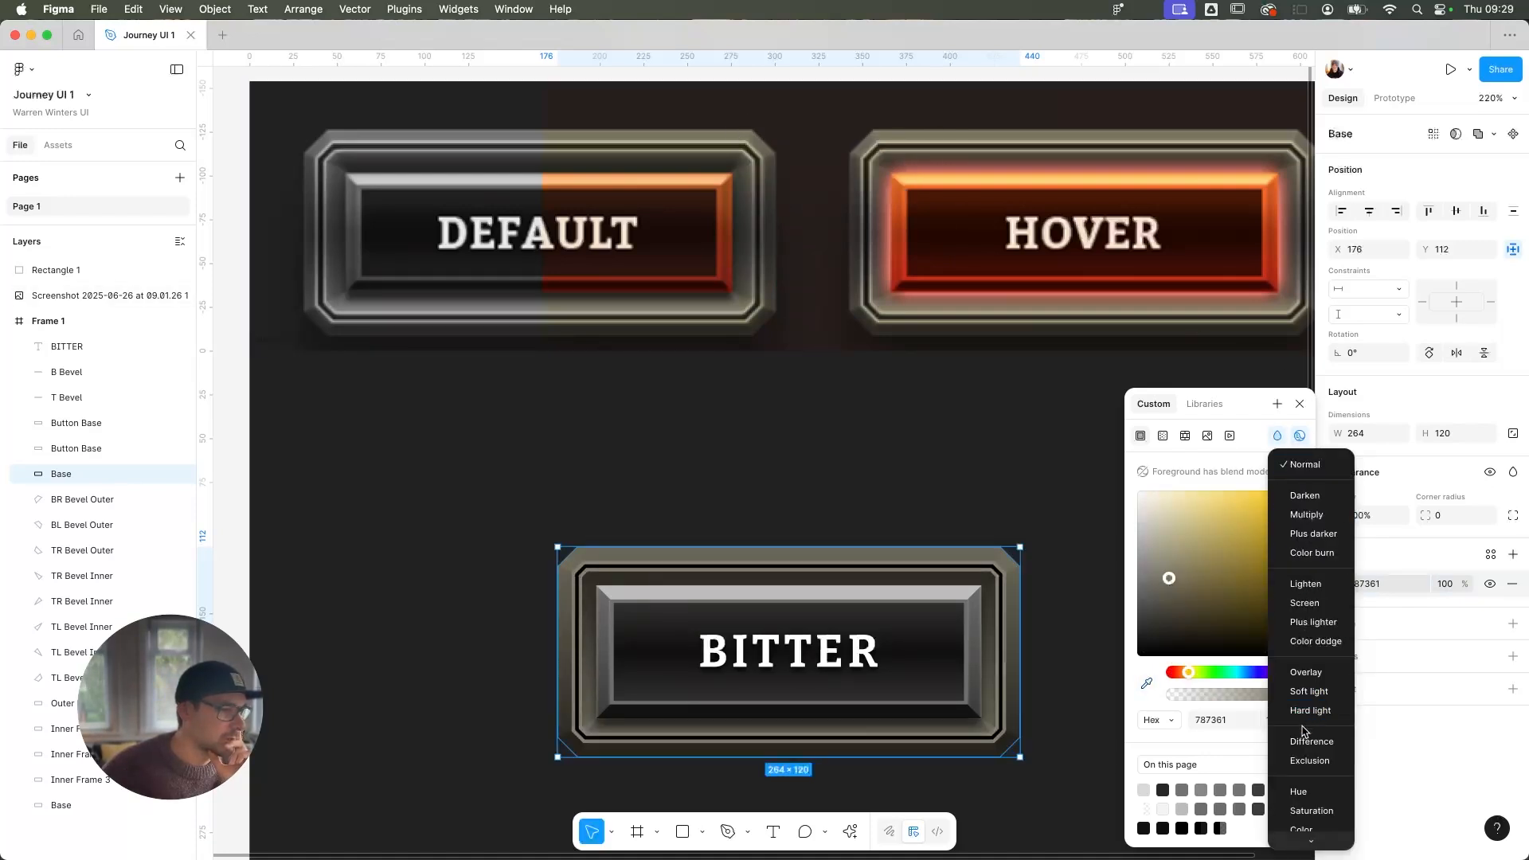
{"action": "left_click", "coordinate": [1314, 675]}
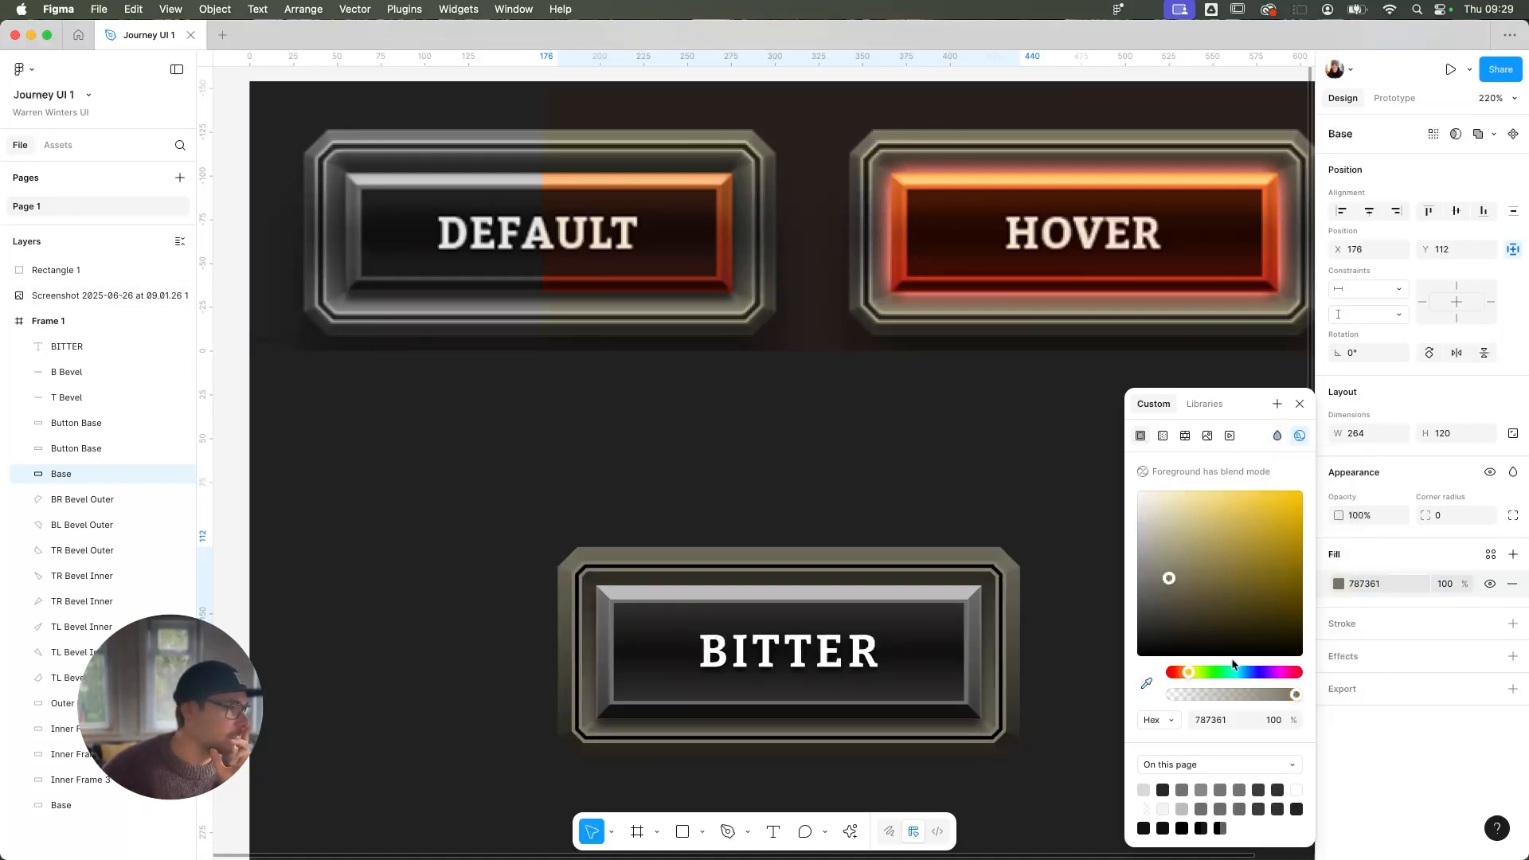
{"action": "scroll", "coordinate": [1026, 432], "scroll_direction": "down", "scroll_amount": 5}
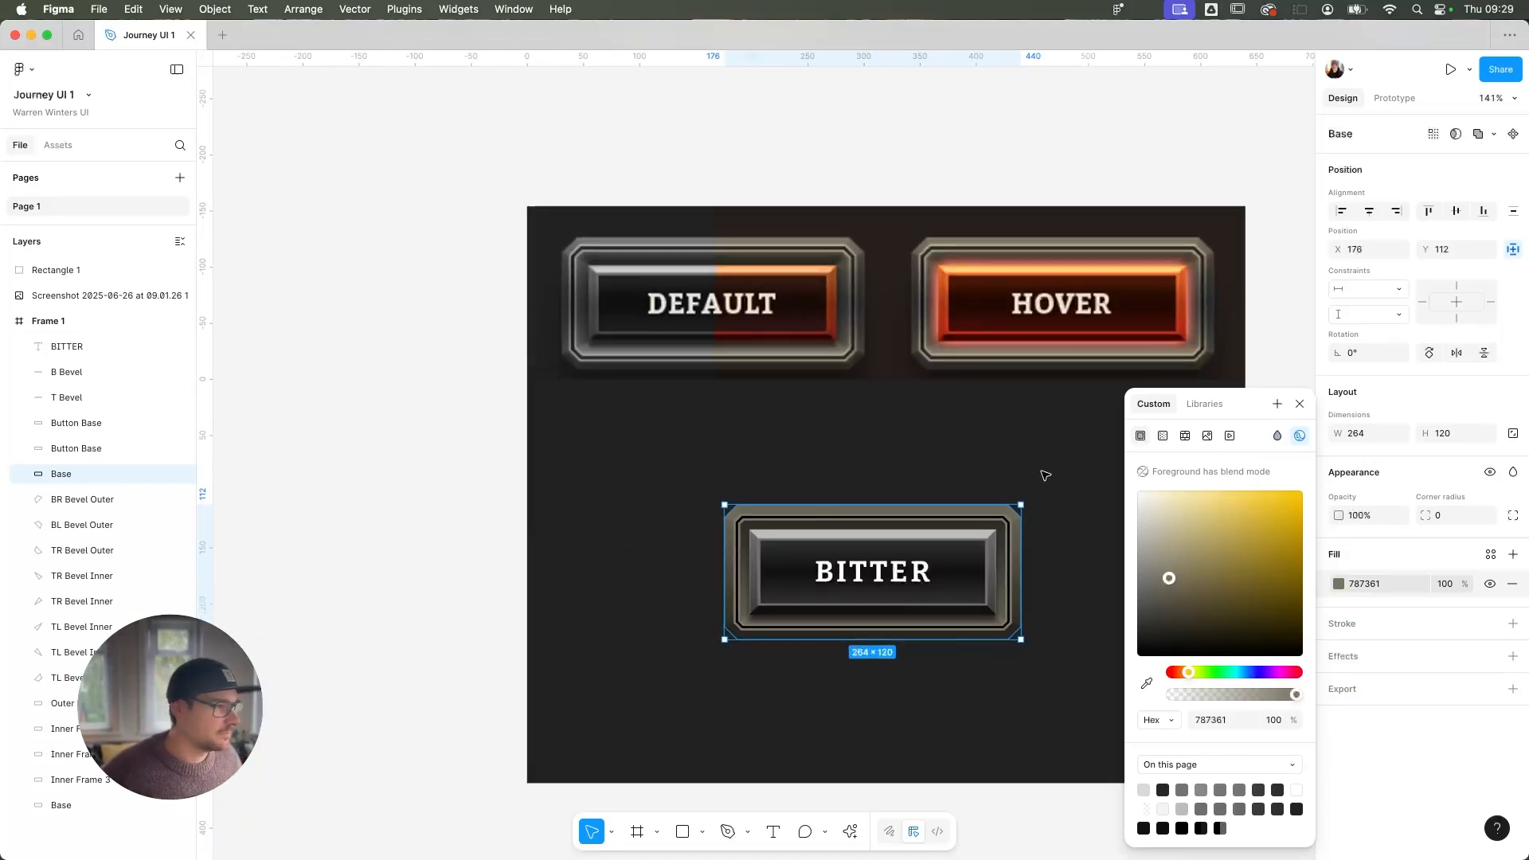
{"action": "left_click", "coordinate": [531, 519]}
{"action": "scroll", "coordinate": [1067, 641], "scroll_direction": "up", "scroll_amount": 5}
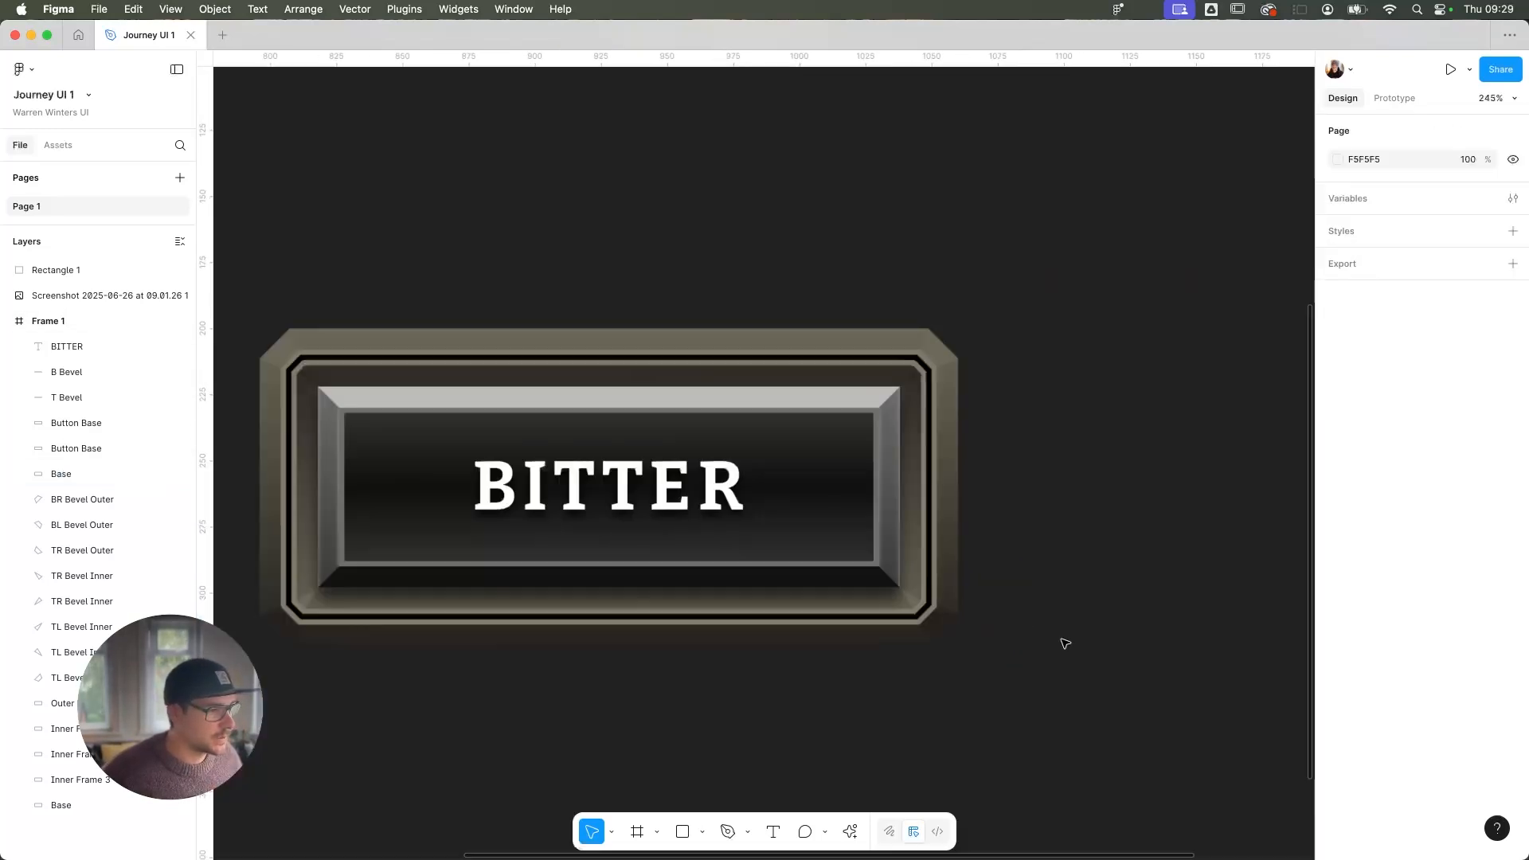
{"action": "scroll", "coordinate": [958, 554], "scroll_direction": "down", "scroll_amount": 5}
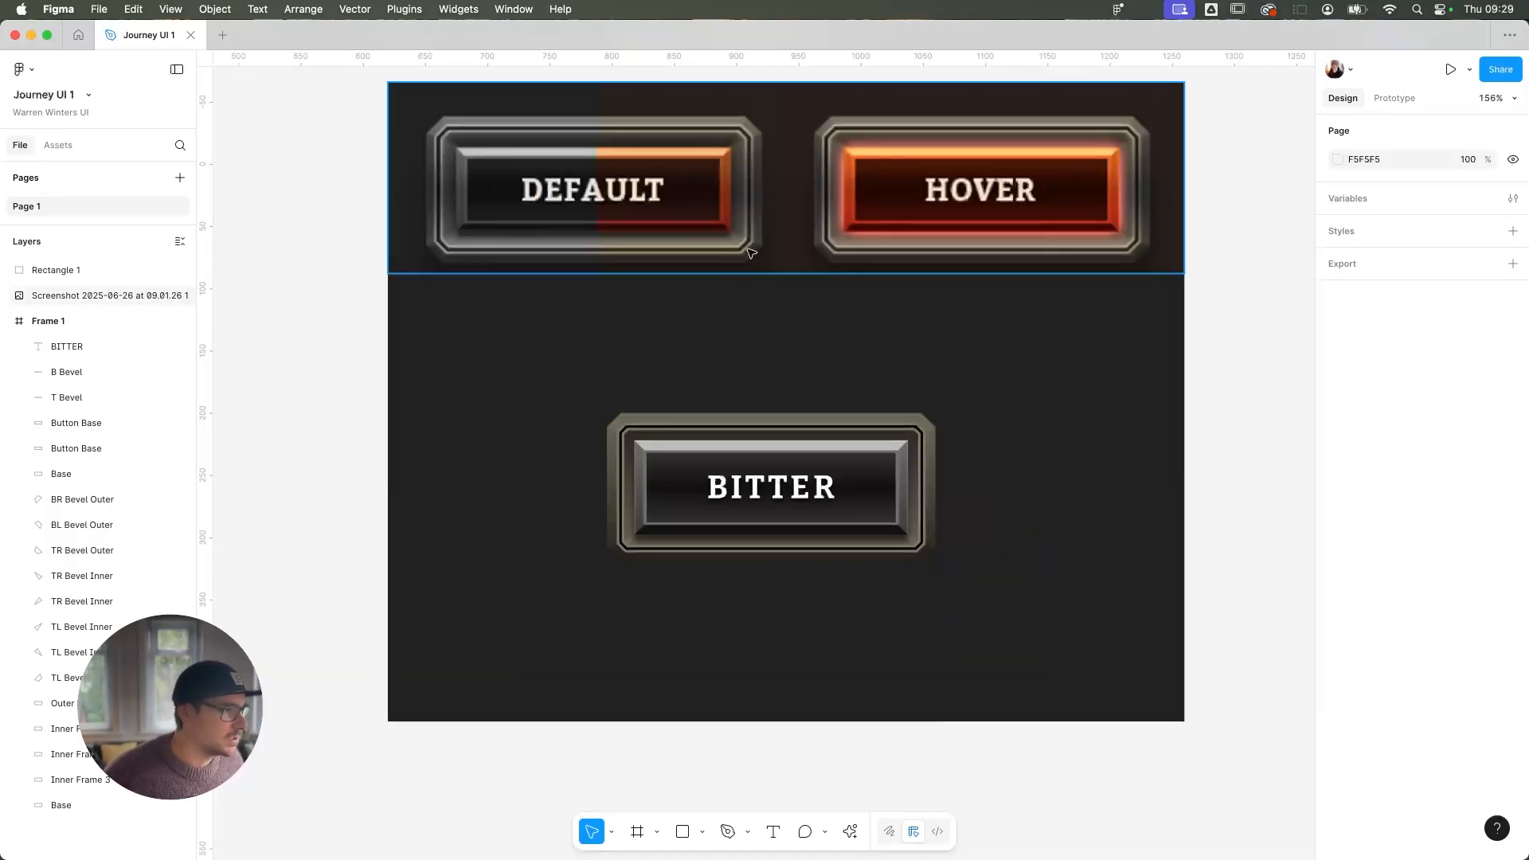
{"action": "left_click_drag", "start_coordinate": [757, 297], "coordinate": [870, 345]}
{"action": "scroll", "coordinate": [869, 346], "scroll_direction": "down", "scroll_amount": 1}
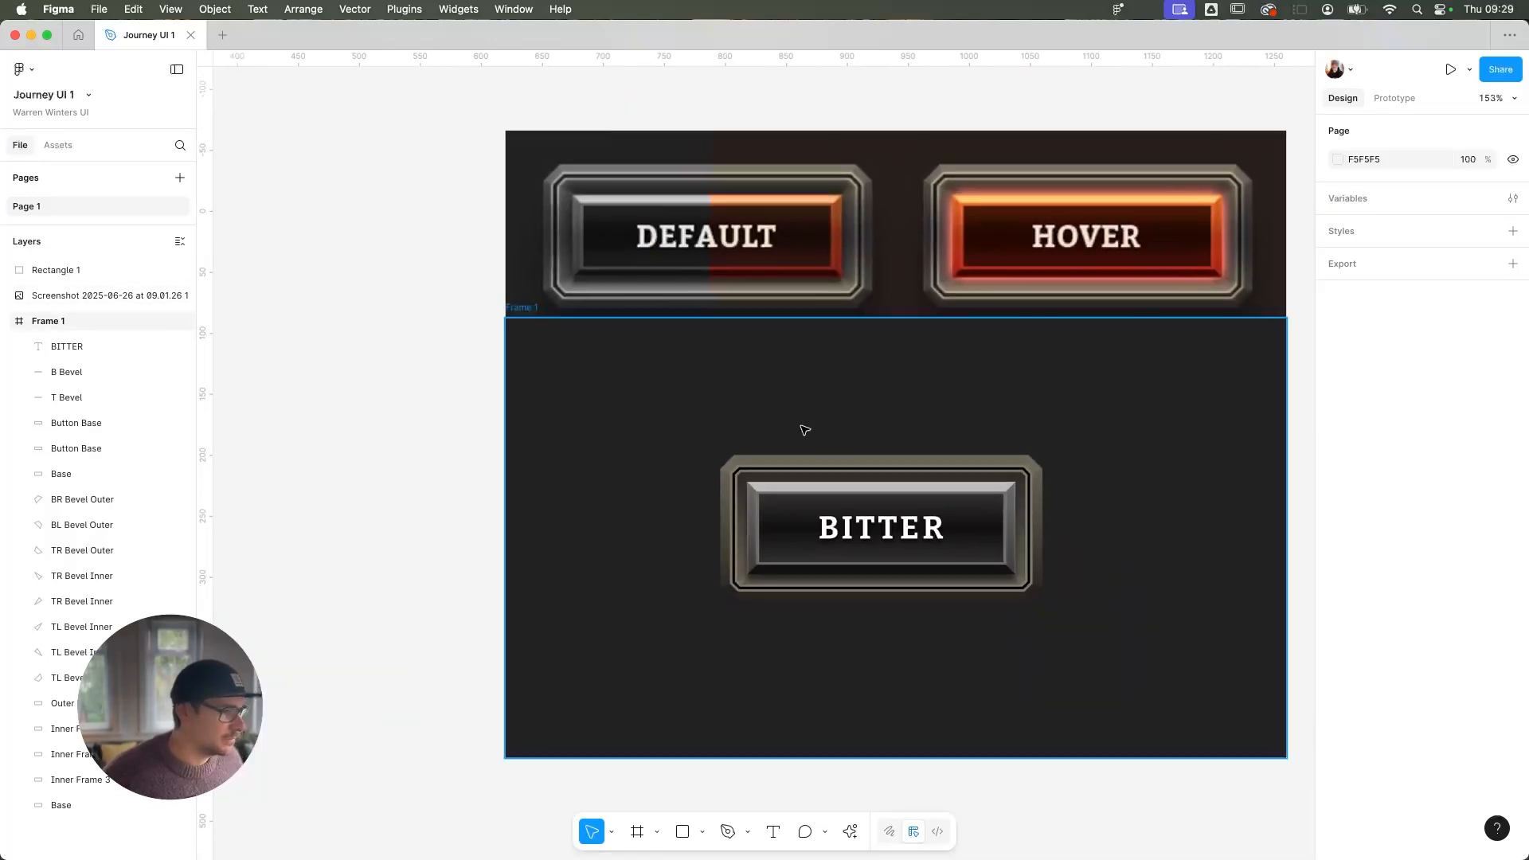
Duplicate the upper Button Base layer and move the copy to the top of Frame 1, above the BITTER text
{"action": "left_click", "coordinate": [109, 449]}
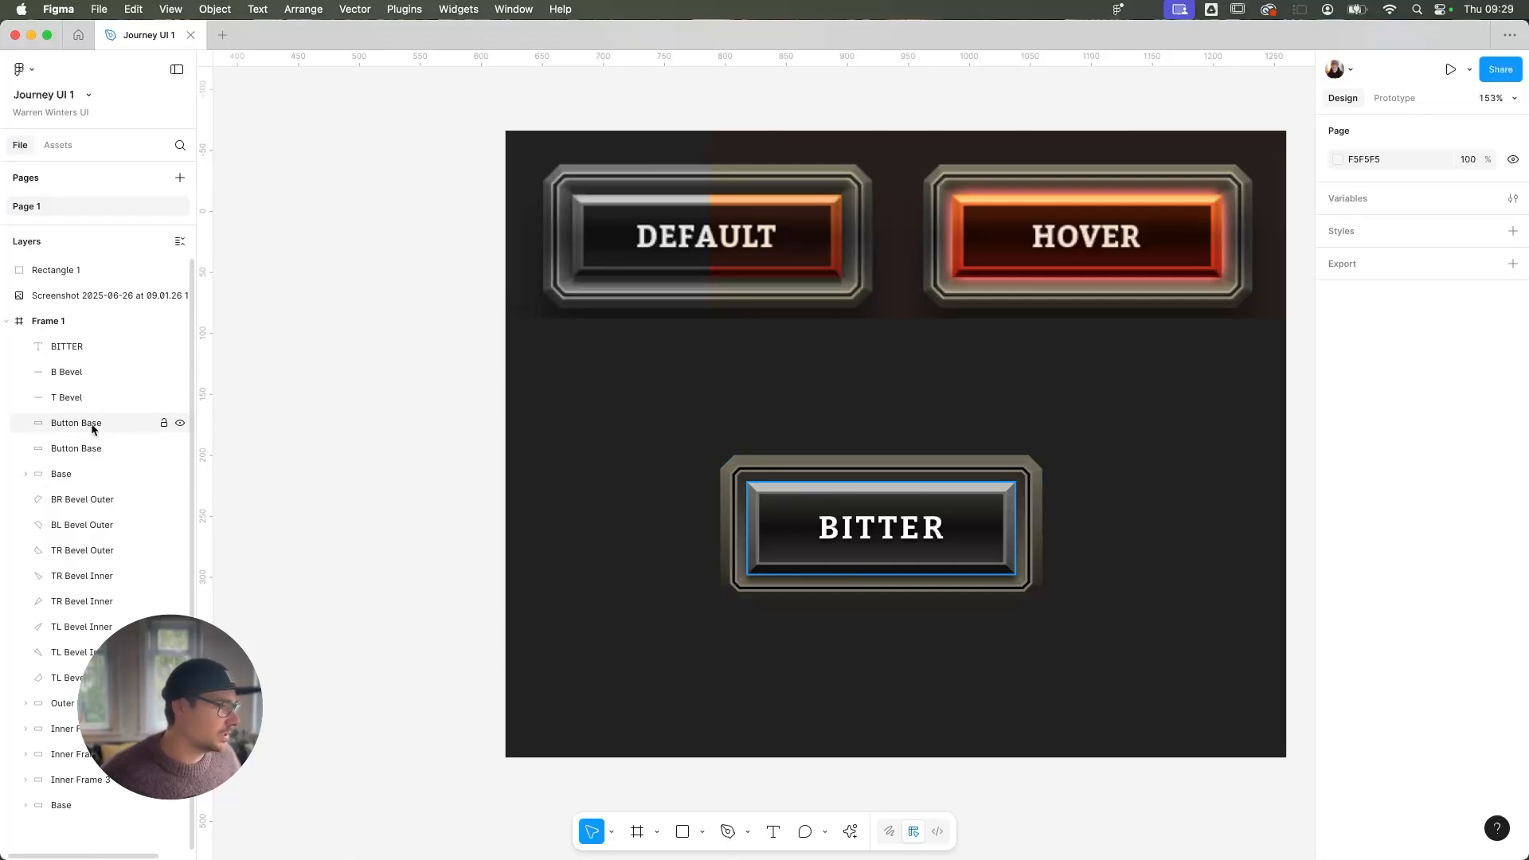
{"action": "left_click", "coordinate": [90, 470]}
{"action": "left_click", "coordinate": [104, 433]}
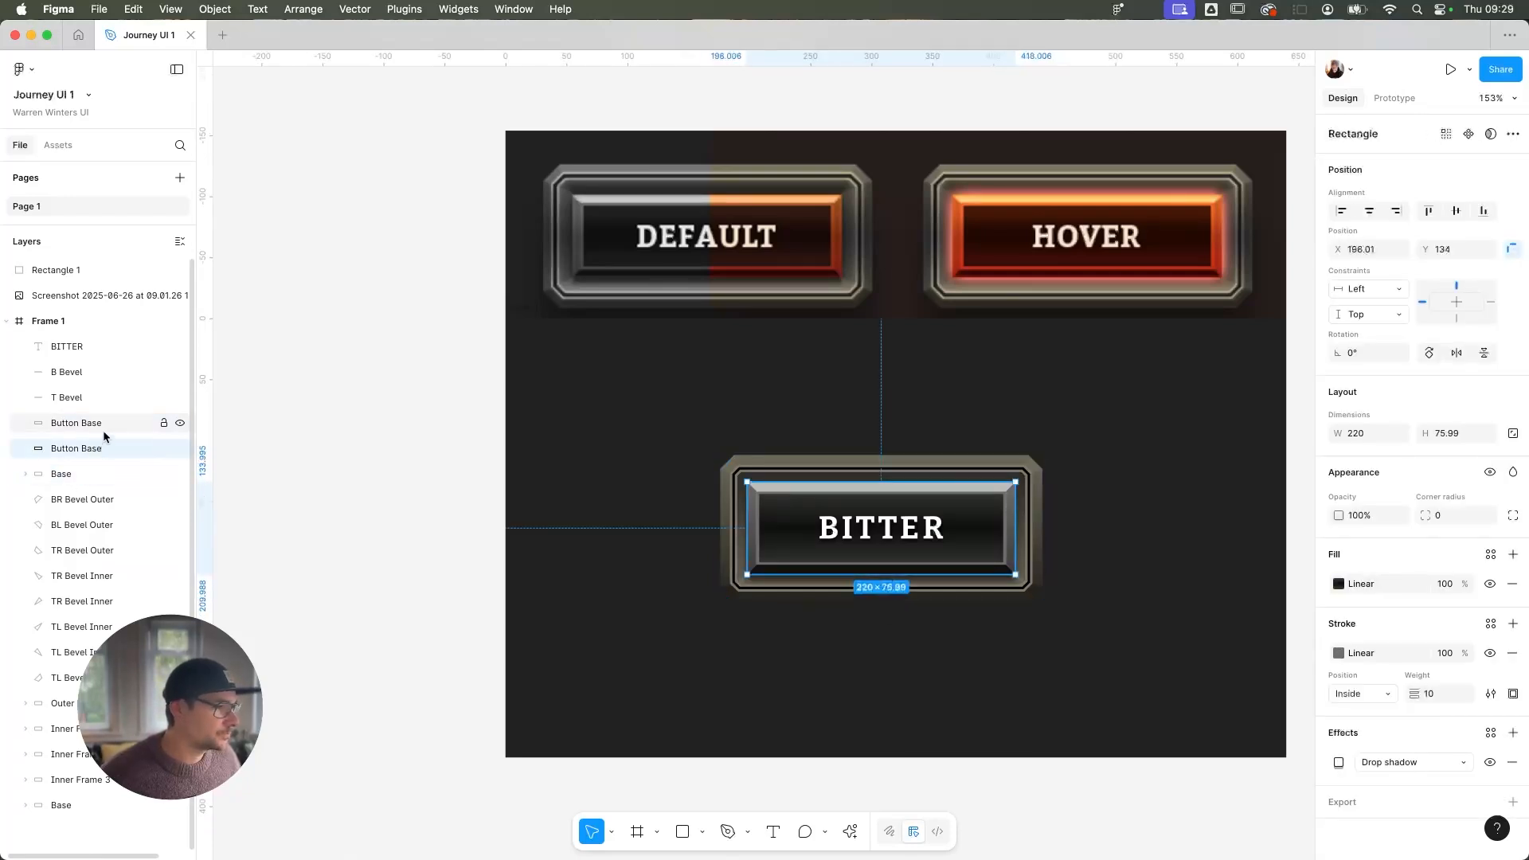
{"action": "key", "text": "Right"}
{"action": "key", "text": "Right"}
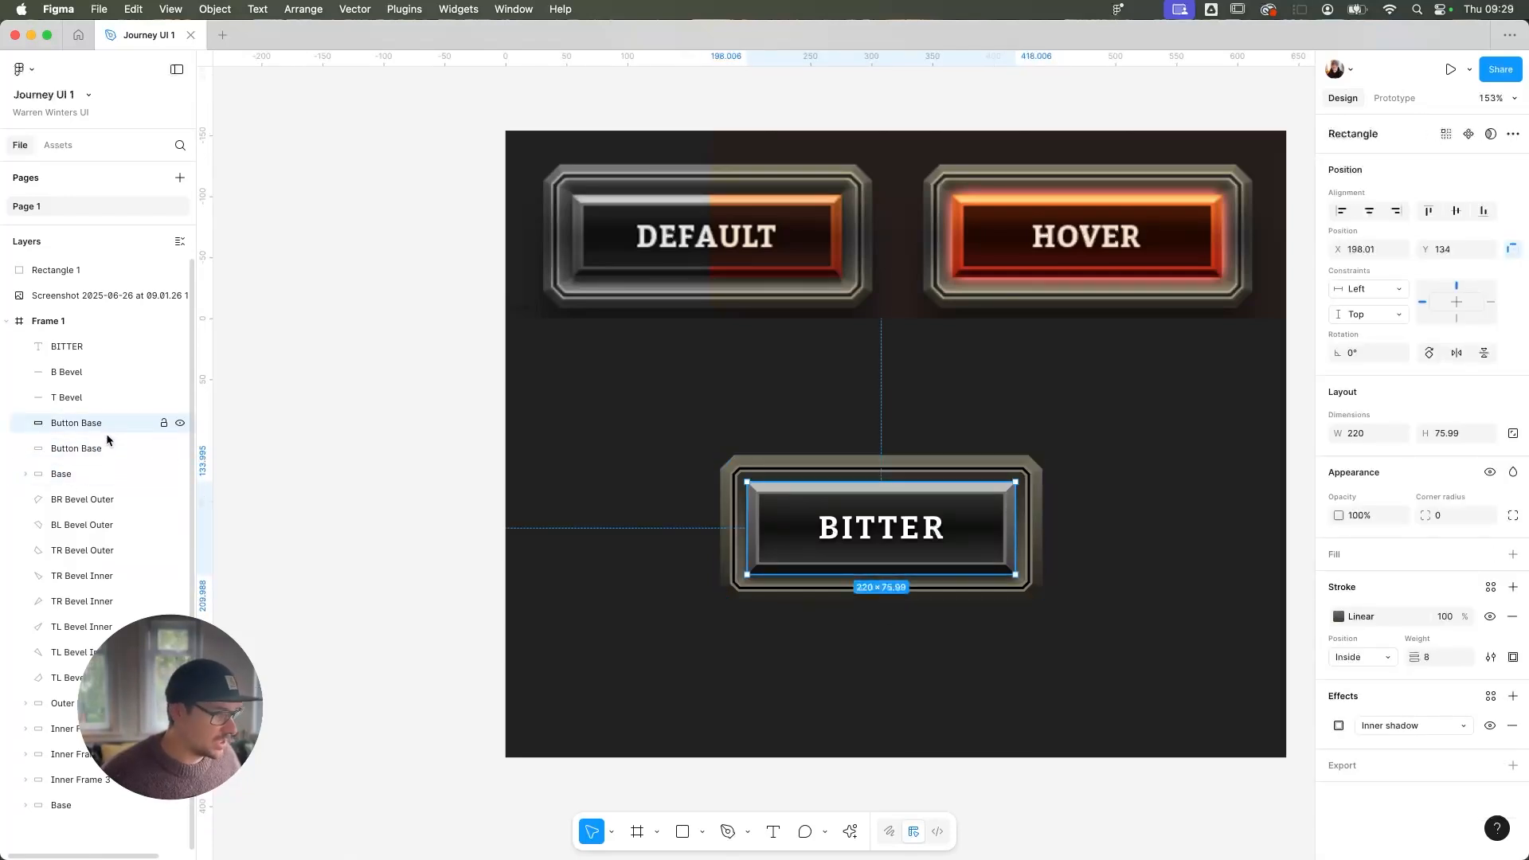
{"action": "left_click_drag", "start_coordinate": [106, 434], "coordinate": [102, 332]}
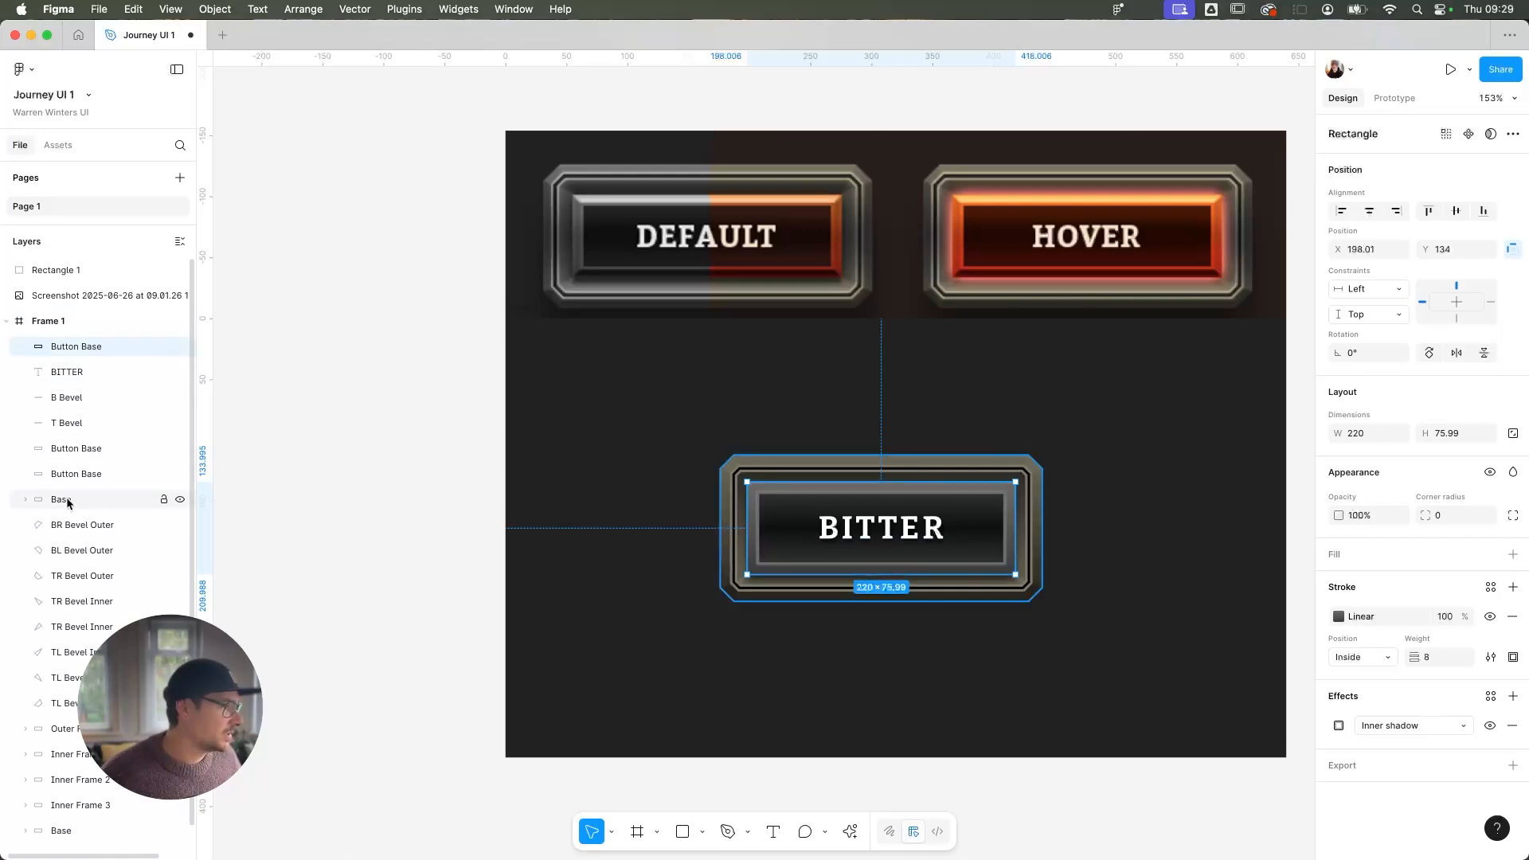
Rename both the copied Base layer and the topmost Button Base copy as Colour Overlay
{"action": "double_click", "coordinate": [68, 503]}
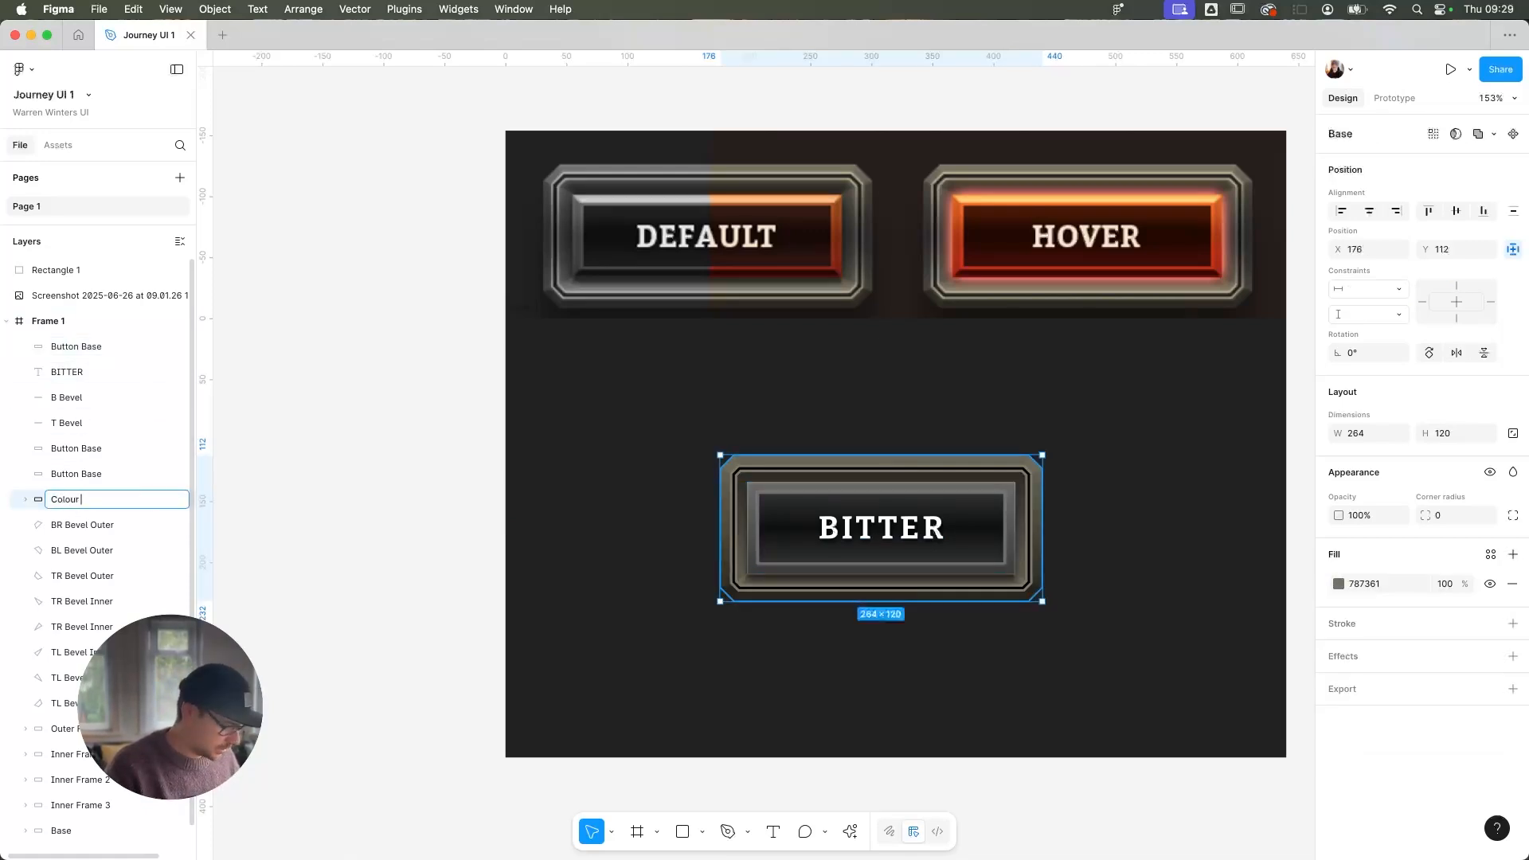
{"action": "type", "text": "Colour Overlay"}
{"action": "key", "text": "Return"}
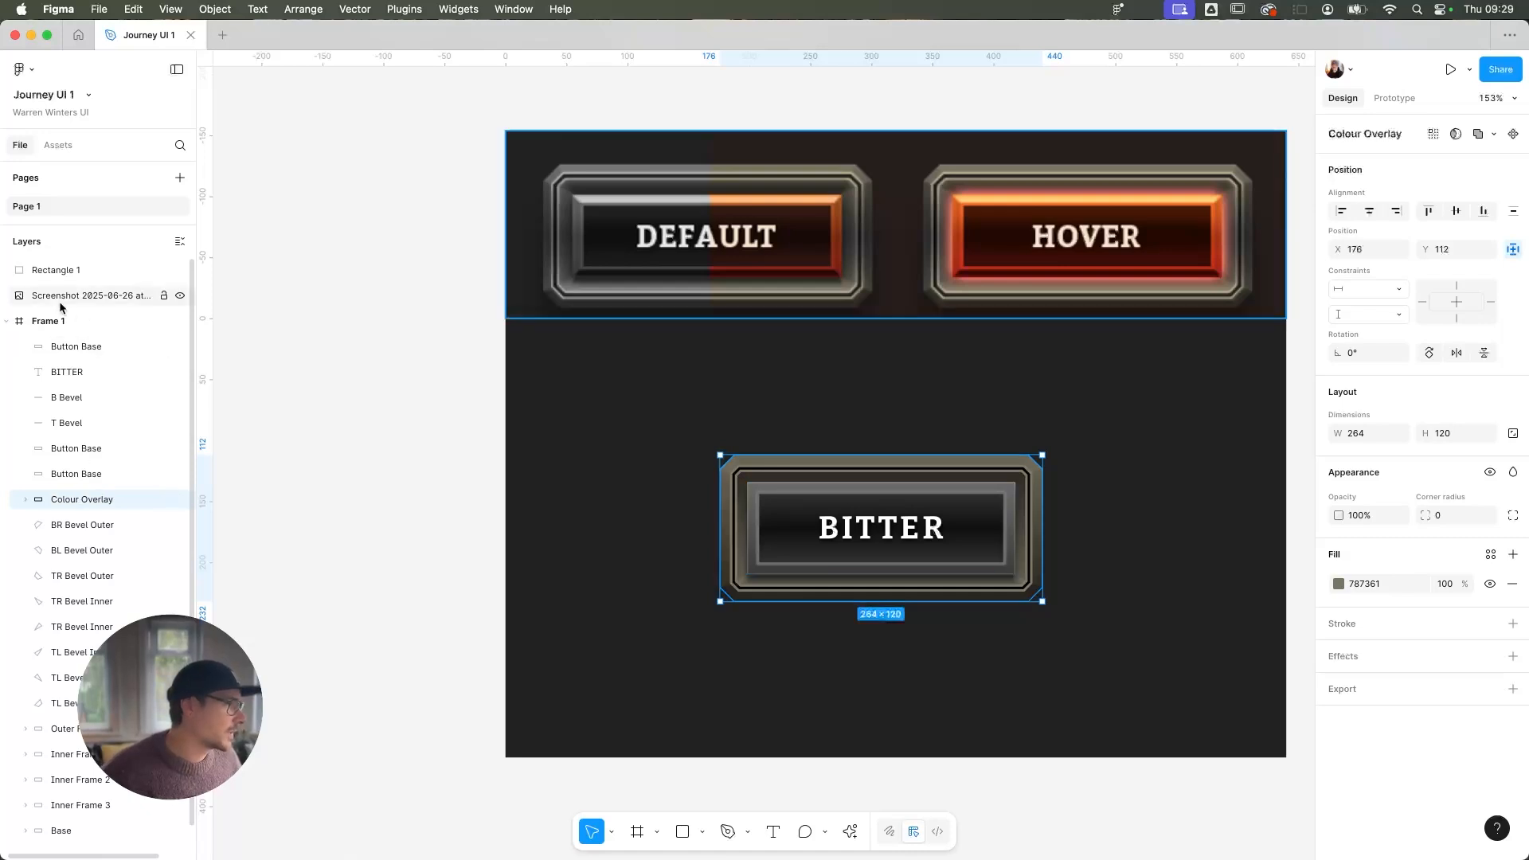
{"action": "double_click", "coordinate": [87, 348]}
{"action": "type", "text": "Colour Overlay"}
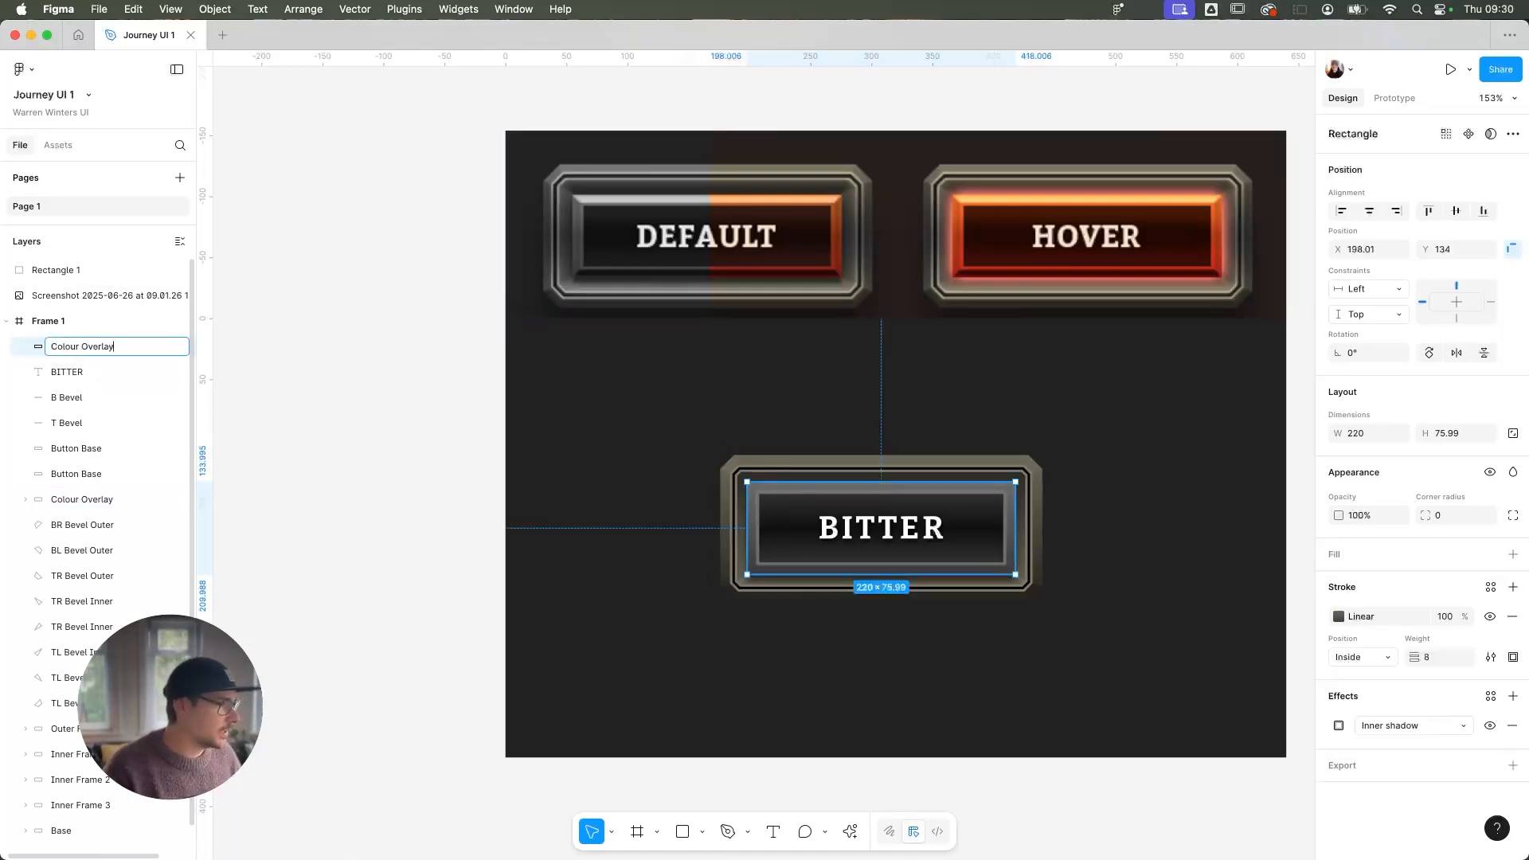
{"action": "key", "text": "Return"}
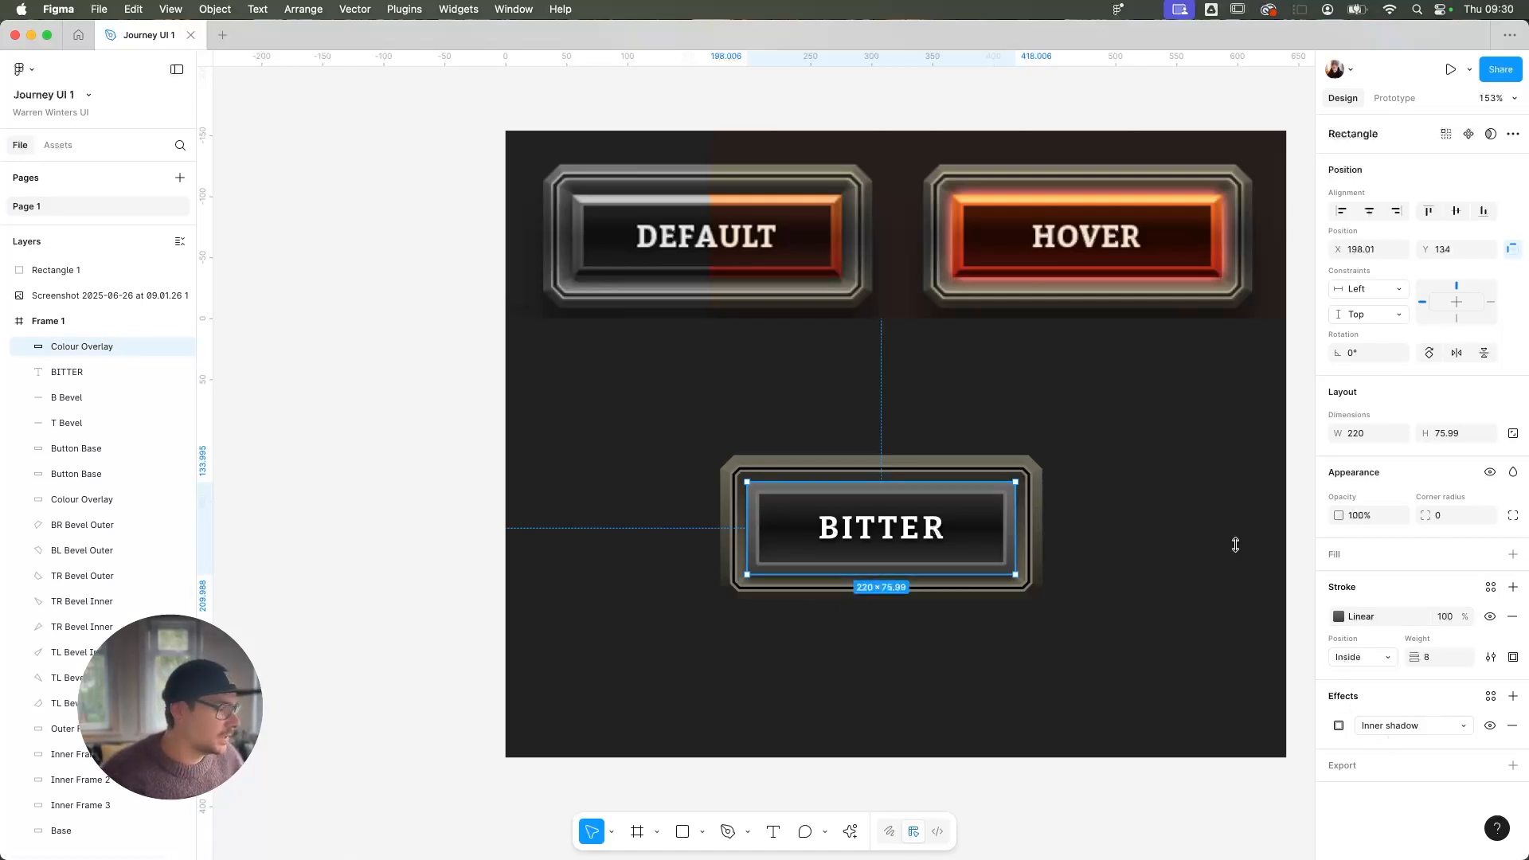
Replace the topmost Colour Overlay's stroke and inner shadow with a solid 843216 fill sampled from the DEFAULT button's orange edge
{"action": "left_click", "coordinate": [1512, 618]}
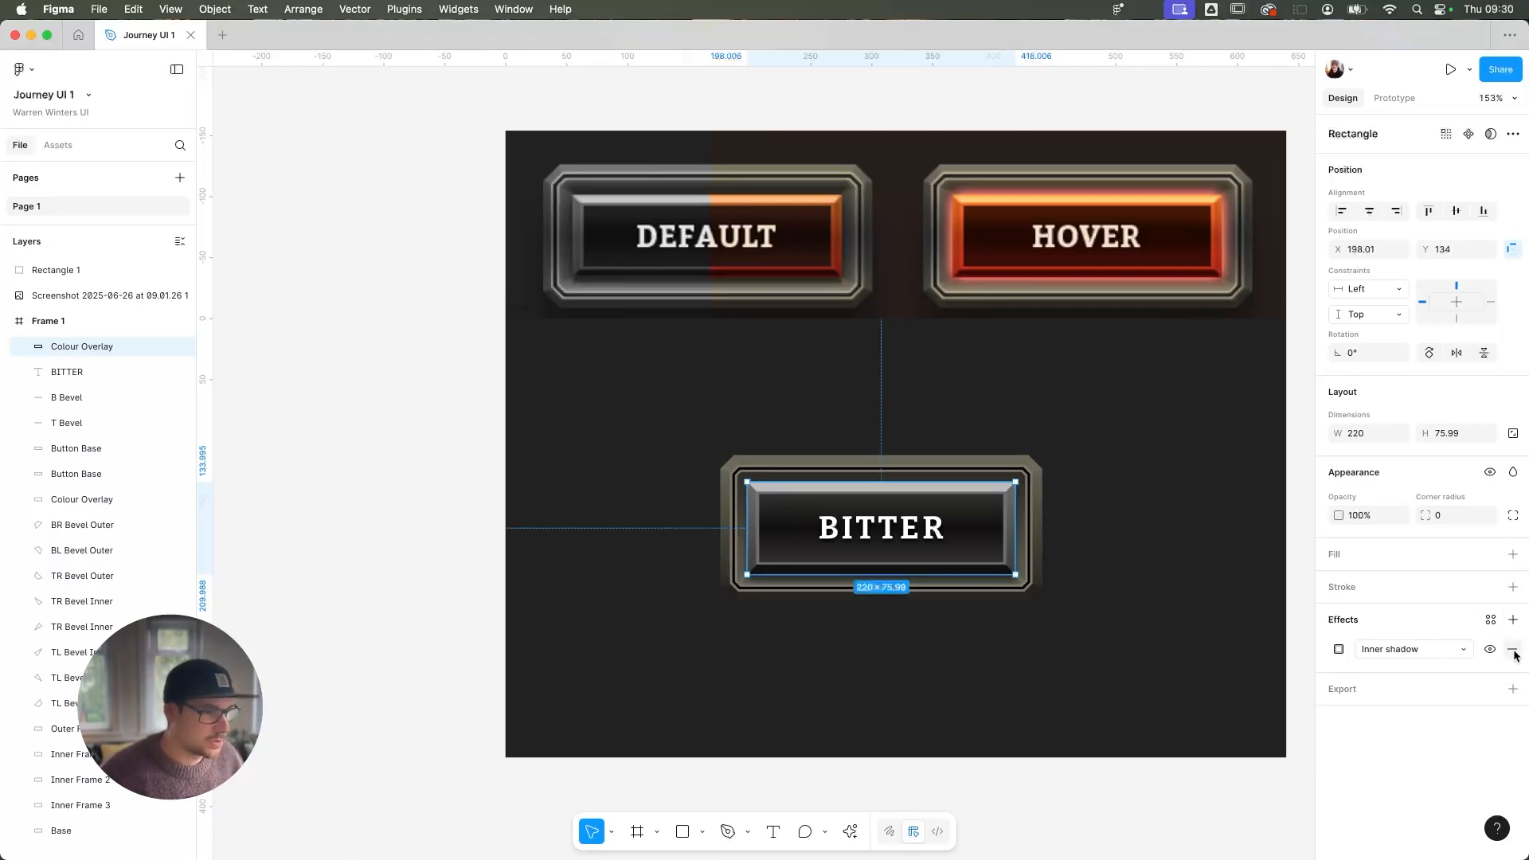
{"action": "left_click", "coordinate": [1513, 649]}
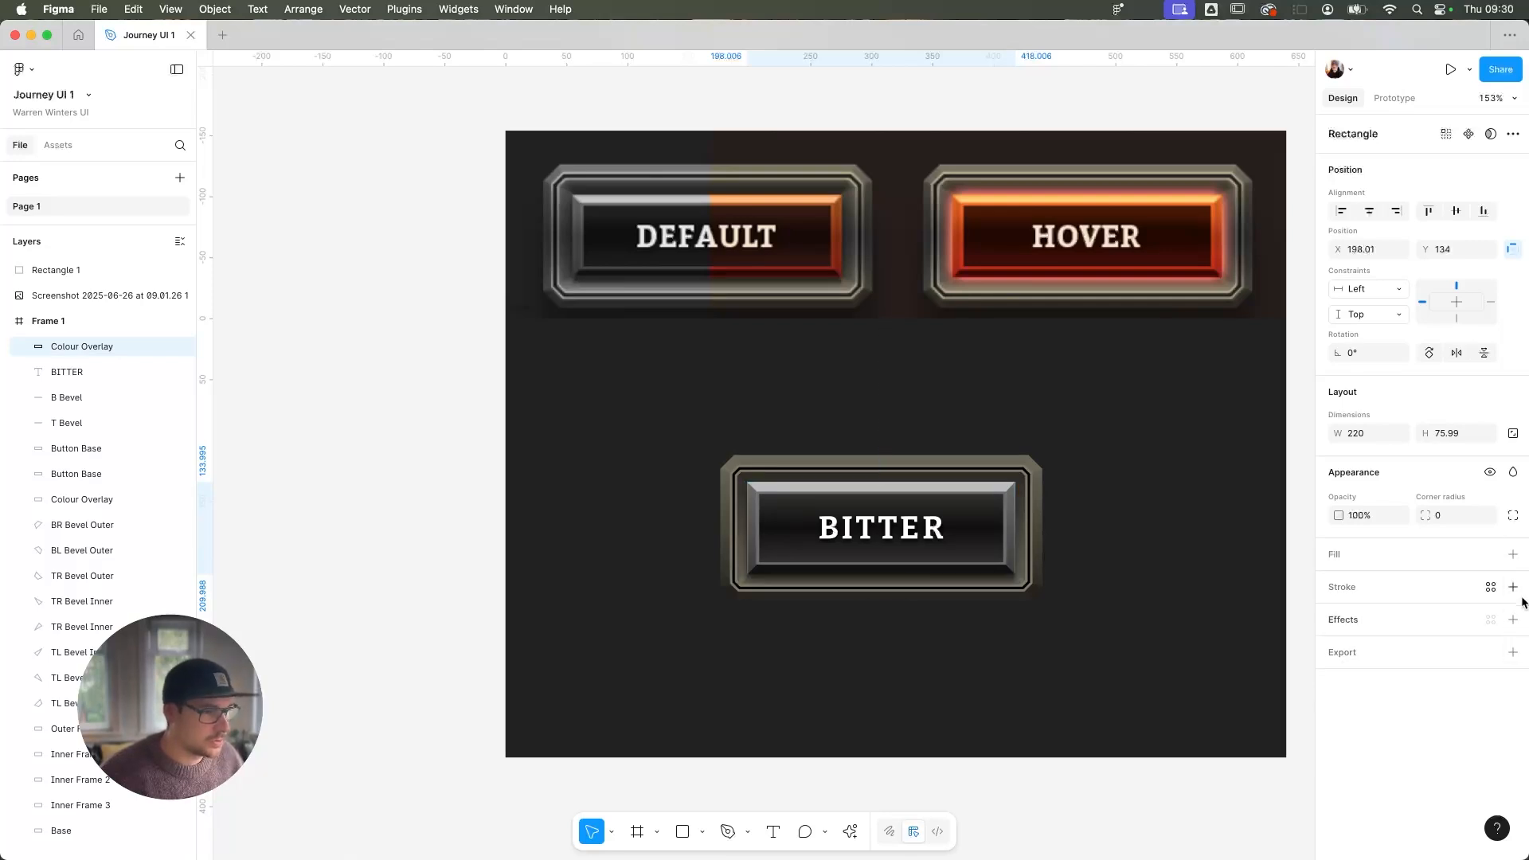
{"action": "left_click", "coordinate": [1513, 556]}
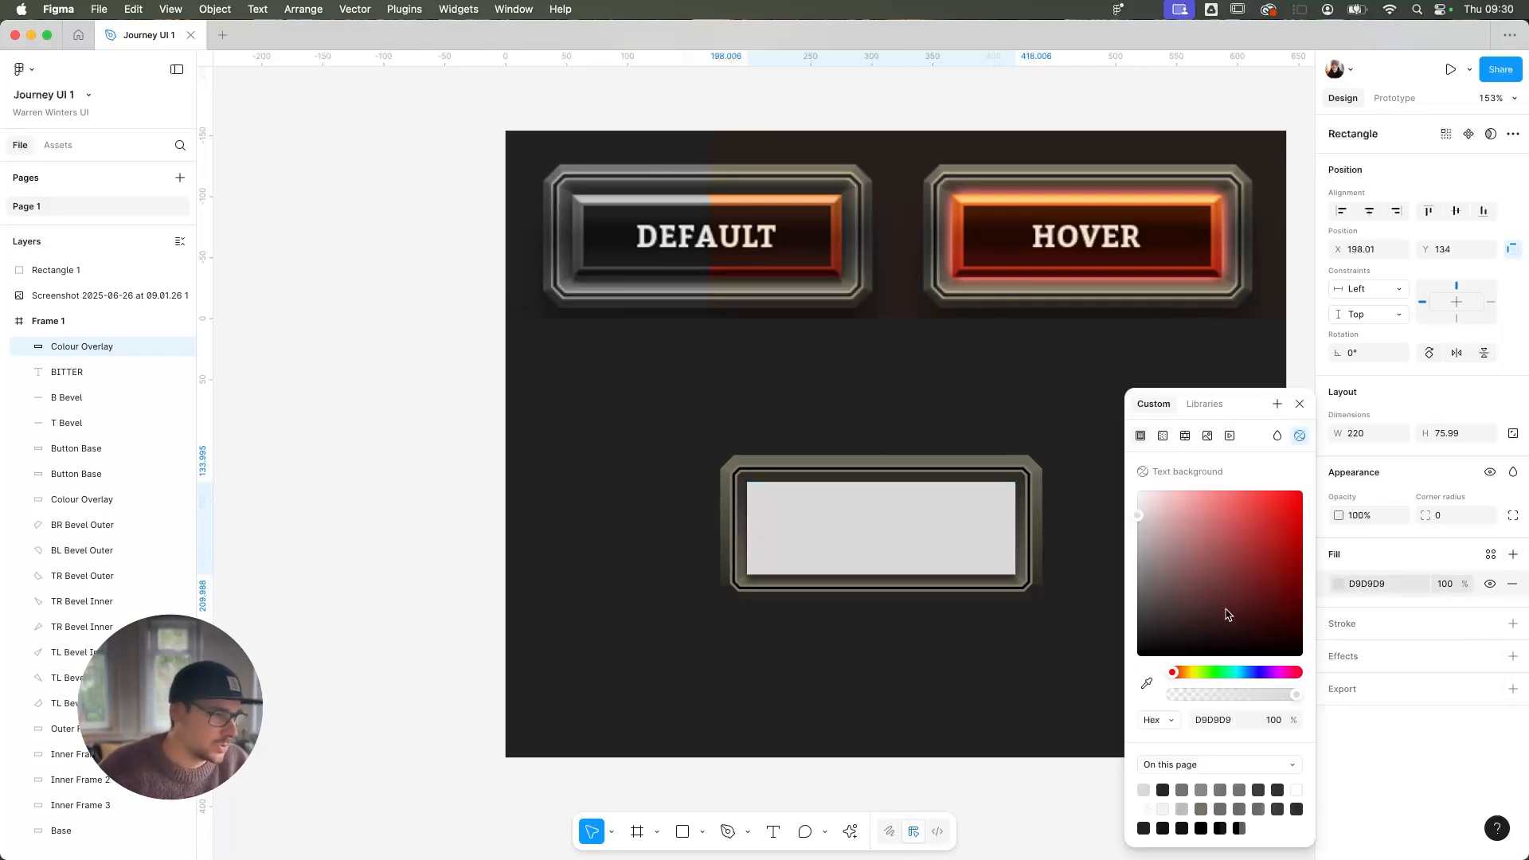
{"action": "left_click", "coordinate": [1149, 683]}
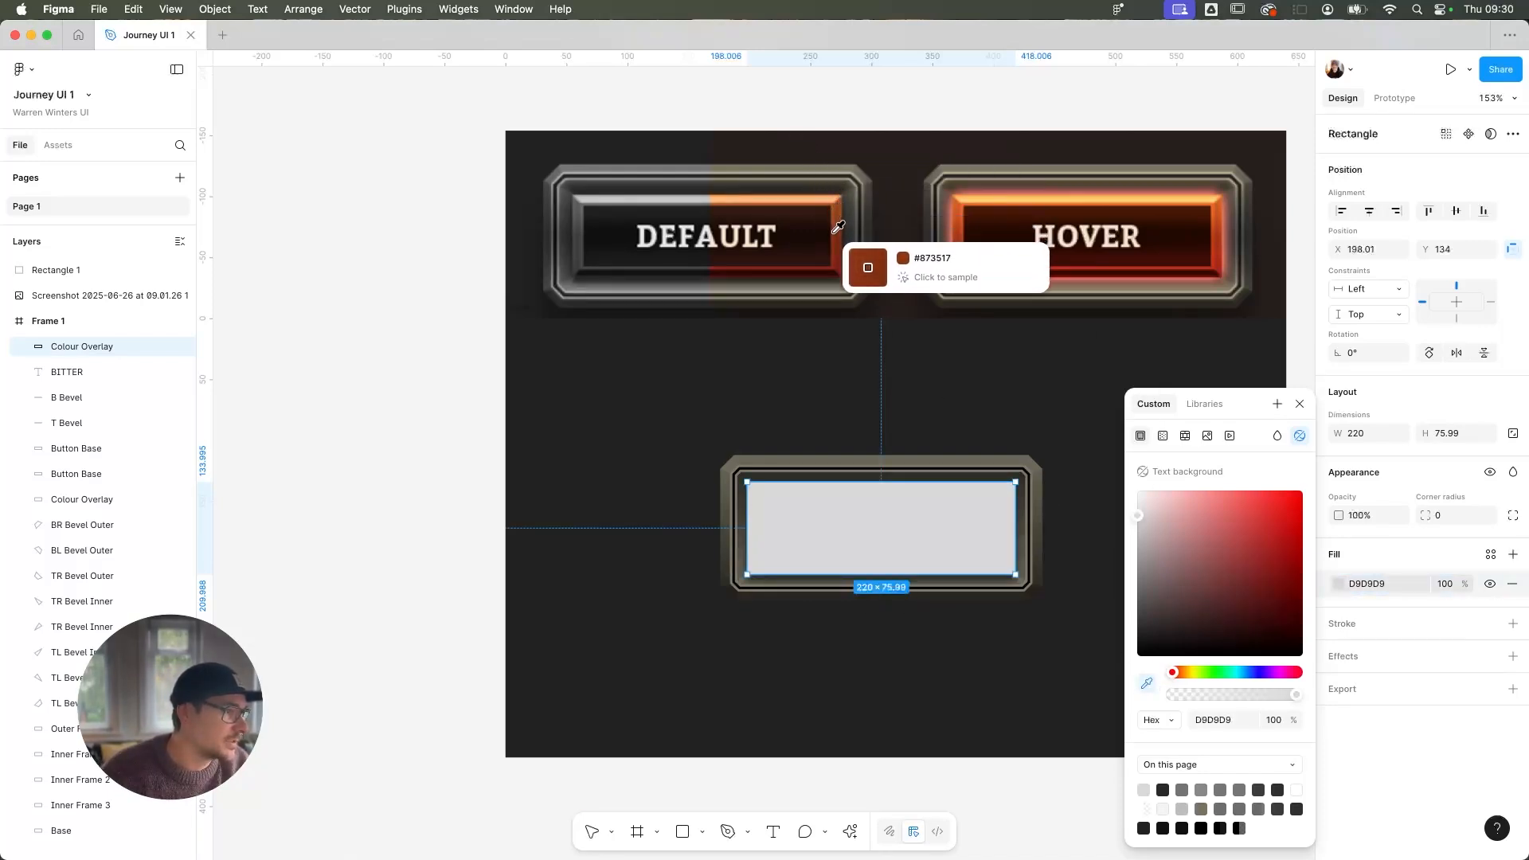
{"action": "left_click", "coordinate": [838, 229]}
Set the topmost Colour Overlay's fill to the Overlay blend mode and brighten its colour to C74A20
{"action": "left_click", "coordinate": [1277, 436]}
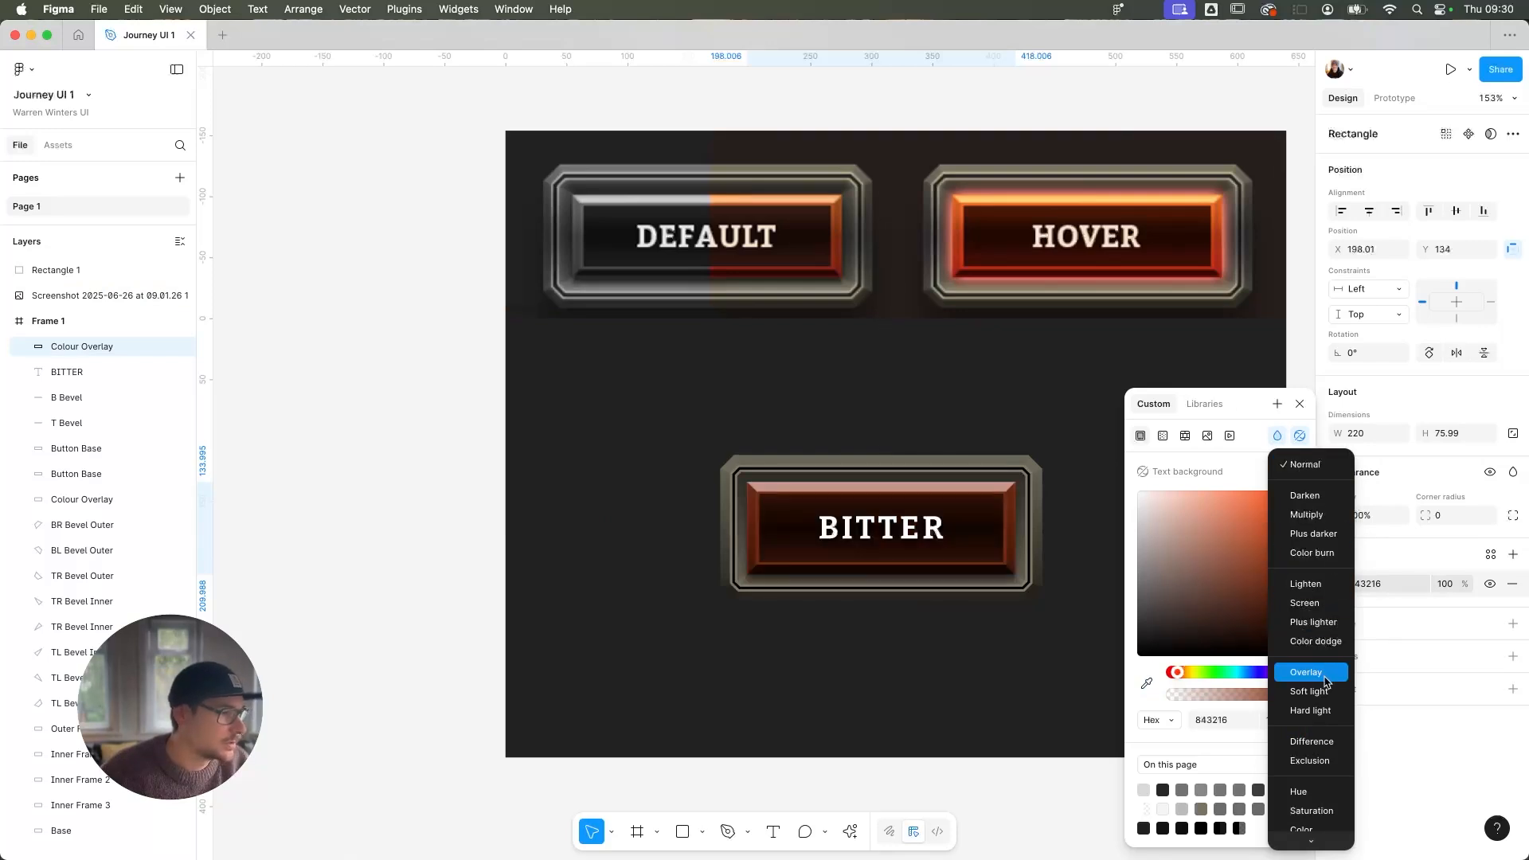
{"action": "left_click", "coordinate": [1326, 681]}
{"action": "left_click_drag", "start_coordinate": [1274, 569], "coordinate": [1278, 539]}
{"action": "left_click", "coordinate": [1298, 404]}
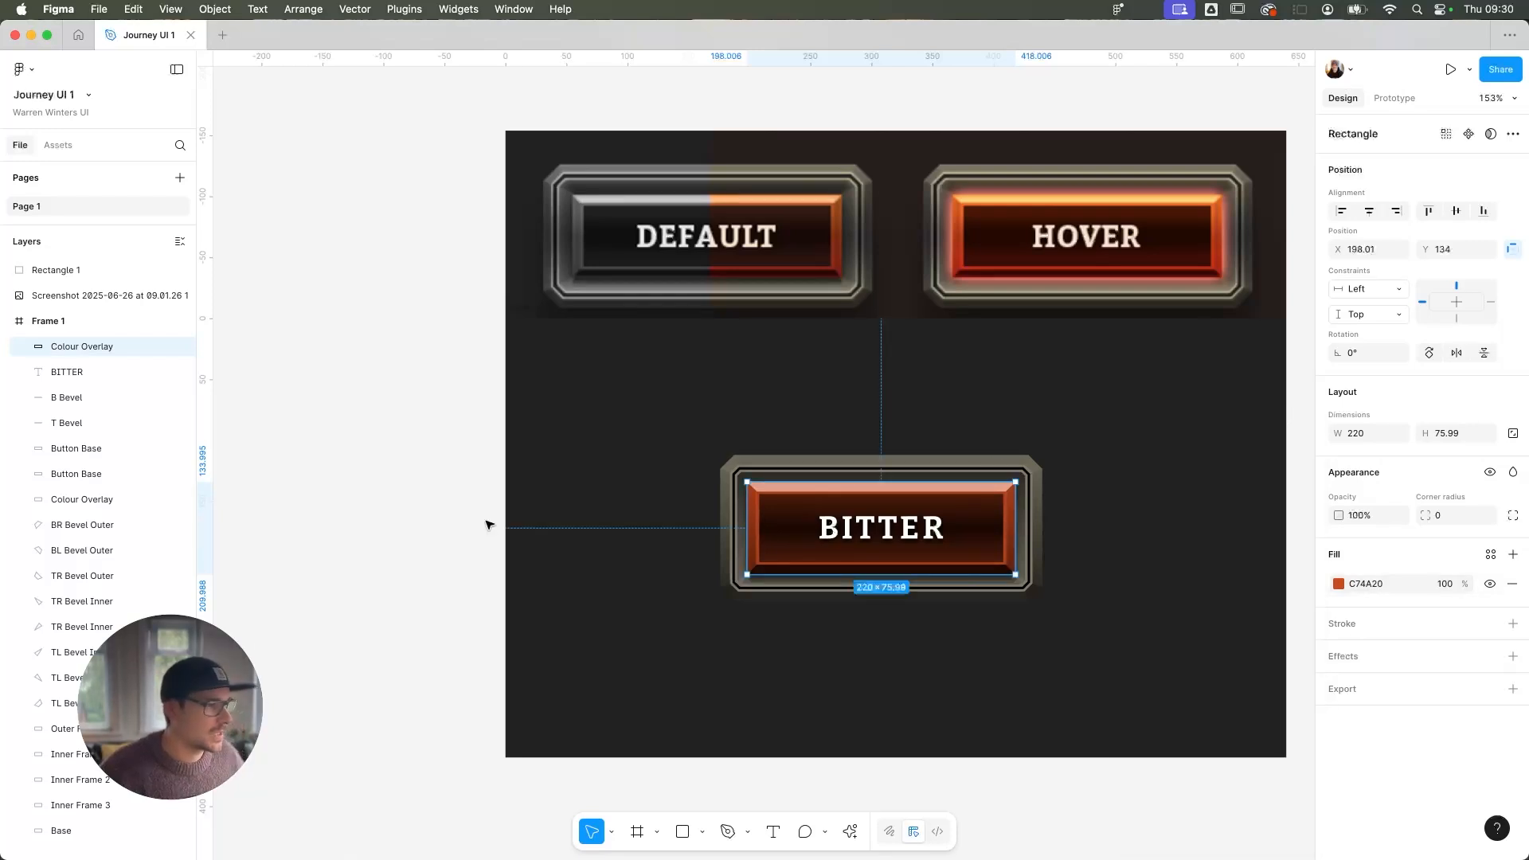
Add a drop shadow to the topmost Colour Overlay with 0 vertical offset and a blur of 6
{"action": "left_click_drag", "start_coordinate": [450, 522], "coordinate": [355, 499]}
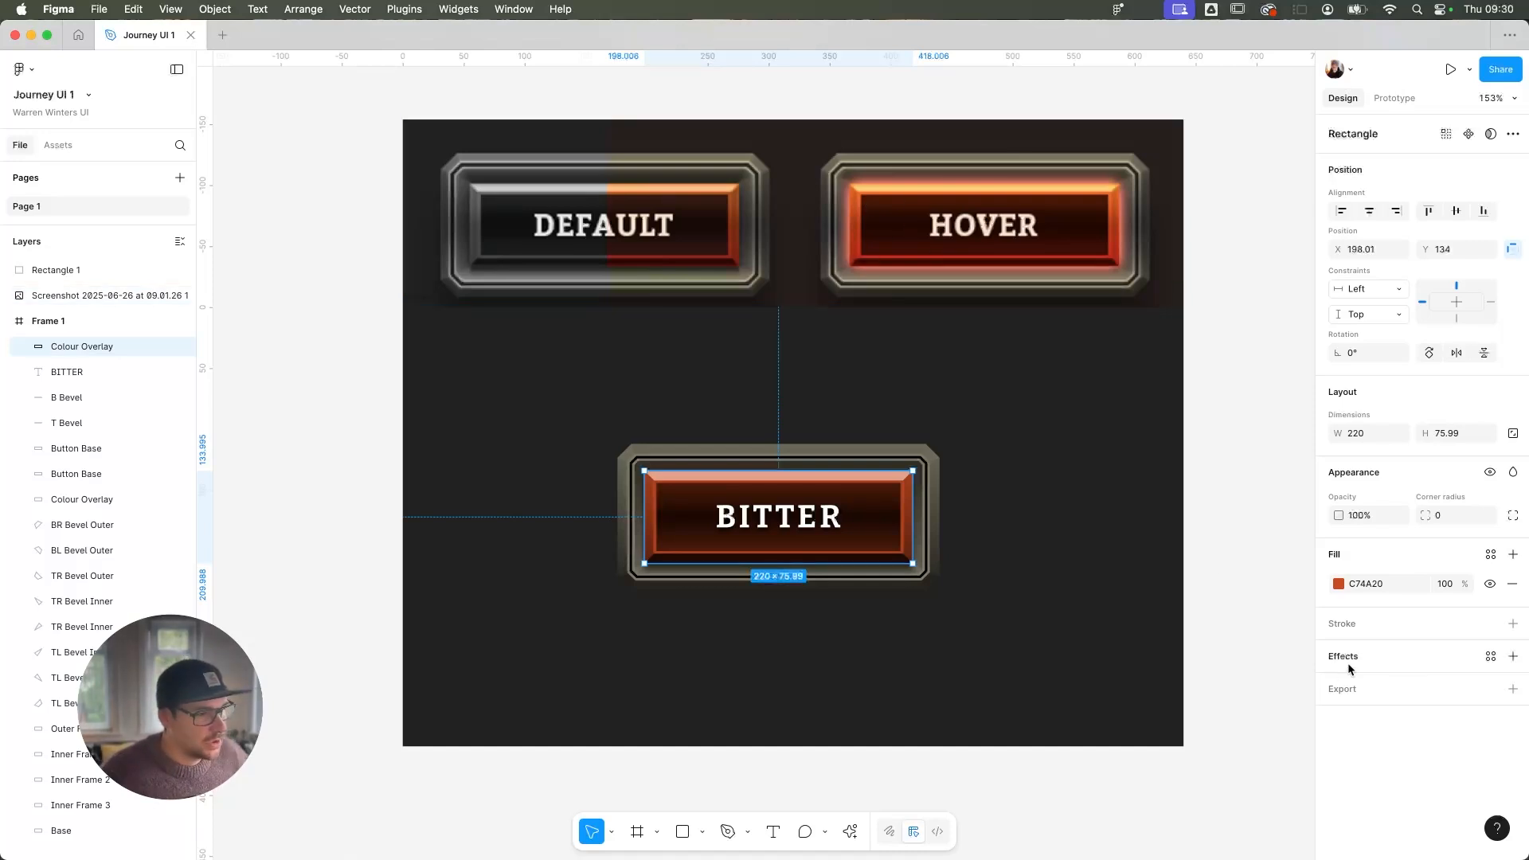
{"action": "left_click", "coordinate": [1512, 657]}
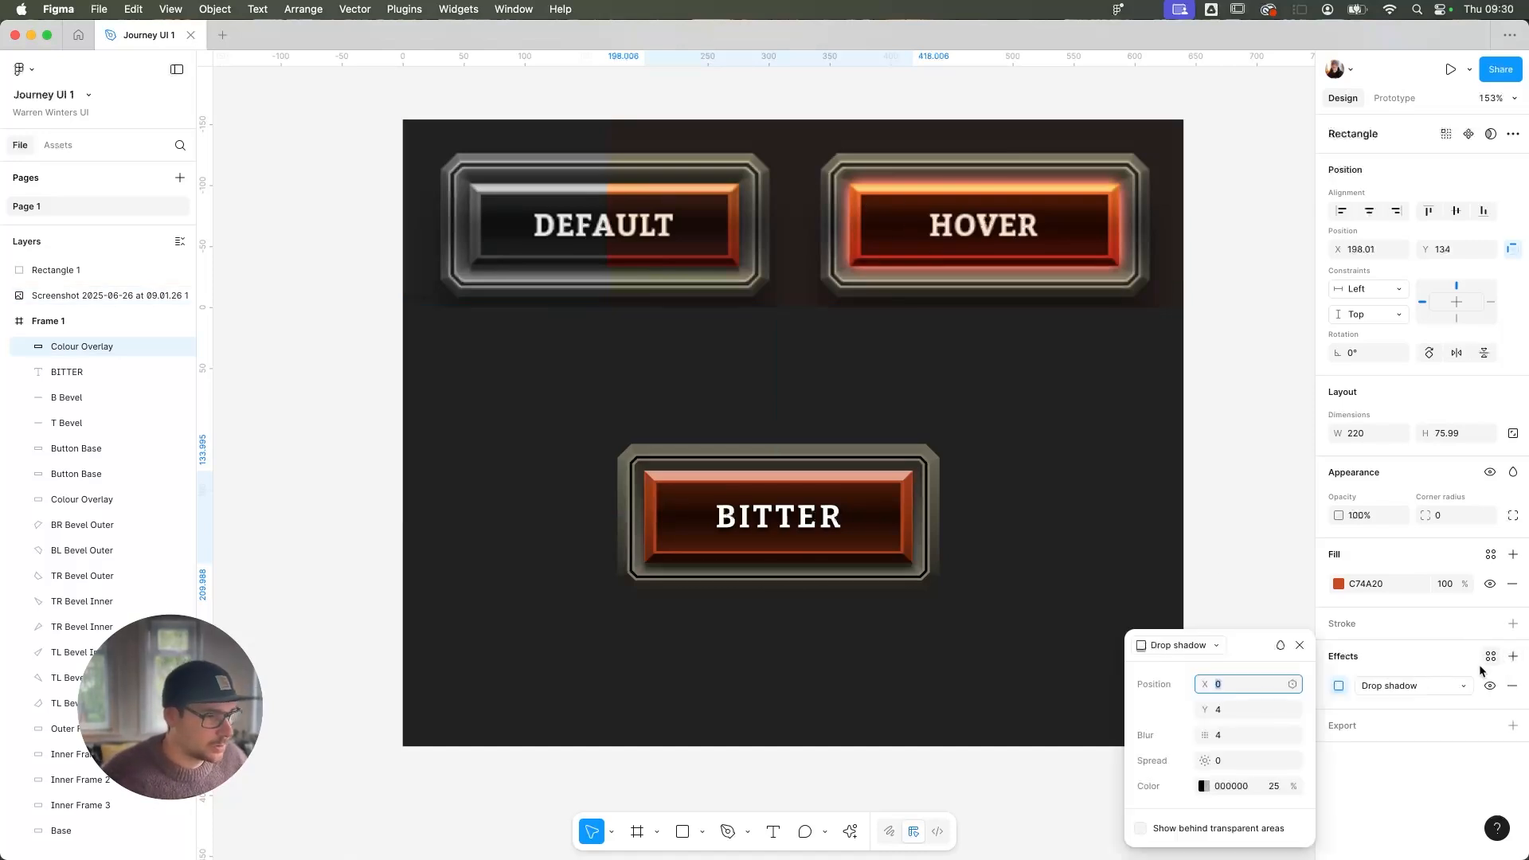
{"action": "left_click", "coordinate": [1194, 649]}
{"action": "left_click", "coordinate": [1194, 650]}
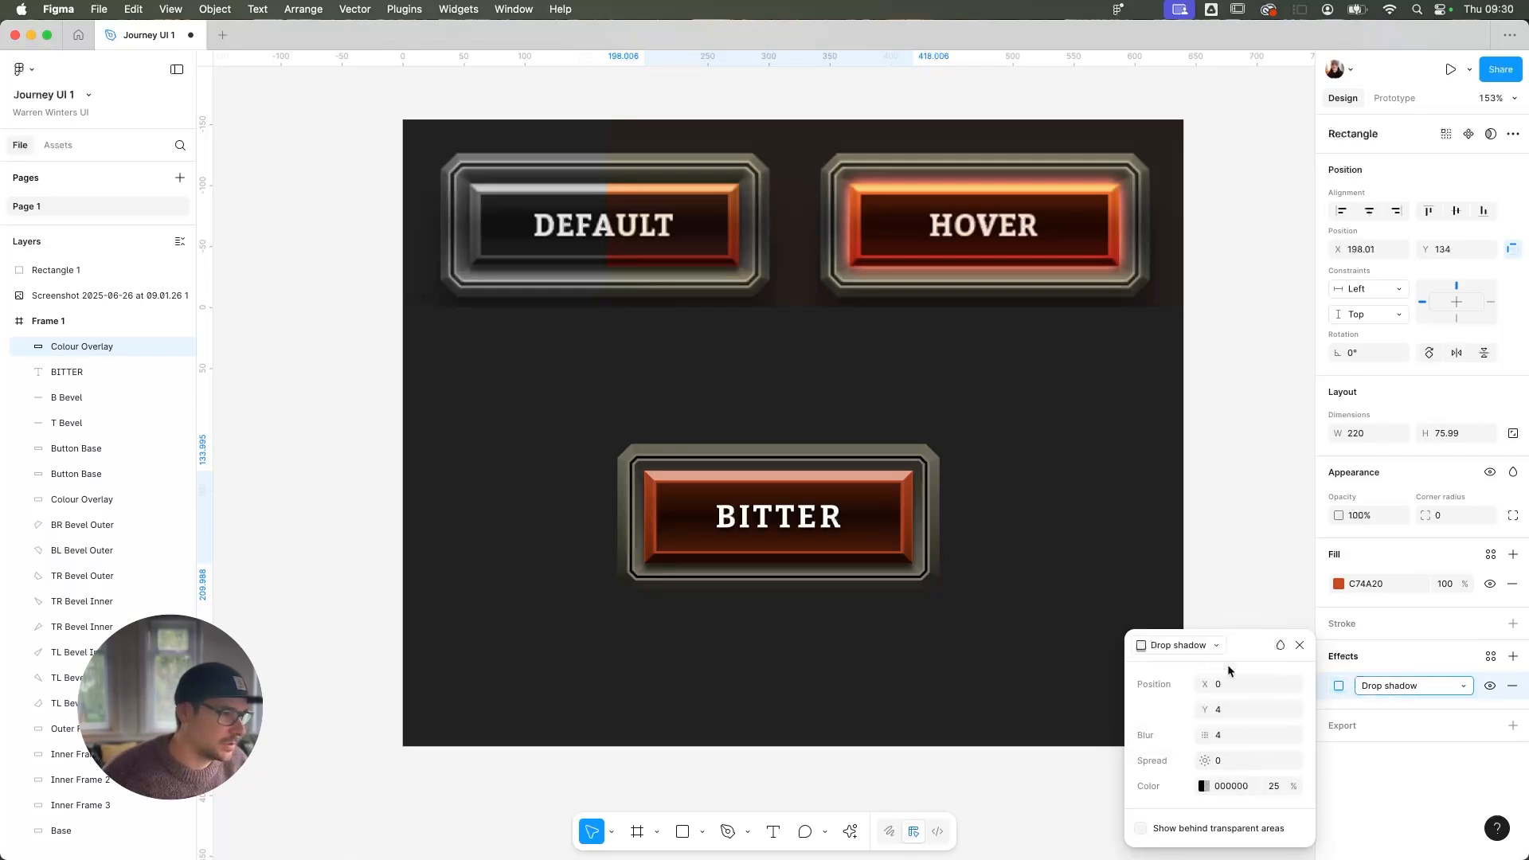
{"action": "left_click", "coordinate": [1222, 709]}
{"action": "type", "text": "0"}
{"action": "key", "text": "Return"}
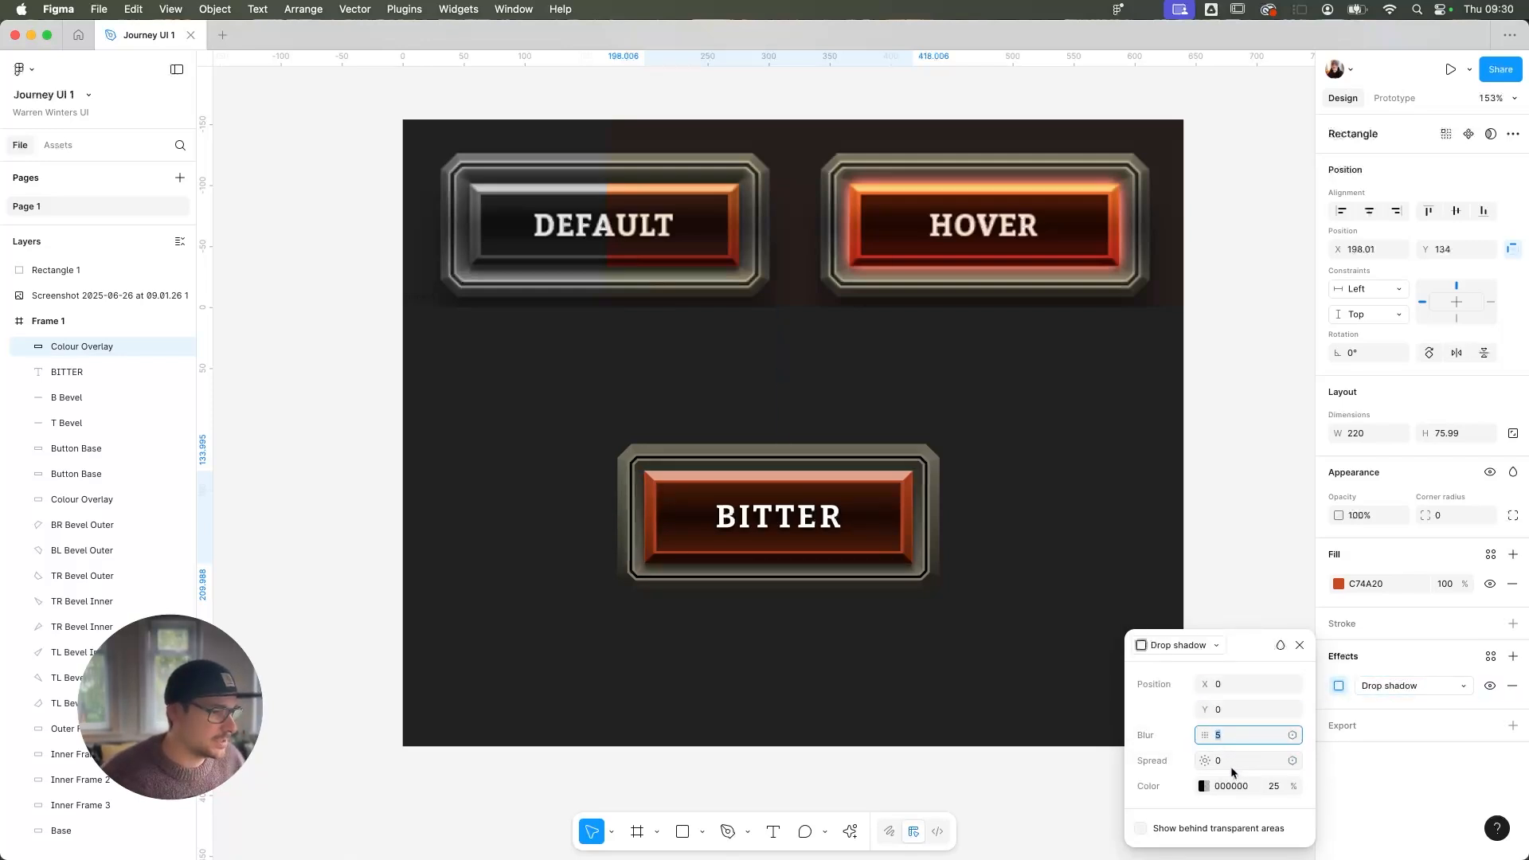
{"action": "type", "text": "6"}
Colour the Colour Overlay's drop shadow FF0A0A red and raise its opacity to 85%
{"action": "left_click", "coordinate": [1203, 786]}
{"action": "left_click_drag", "start_coordinate": [1068, 629], "coordinate": [1115, 487]}
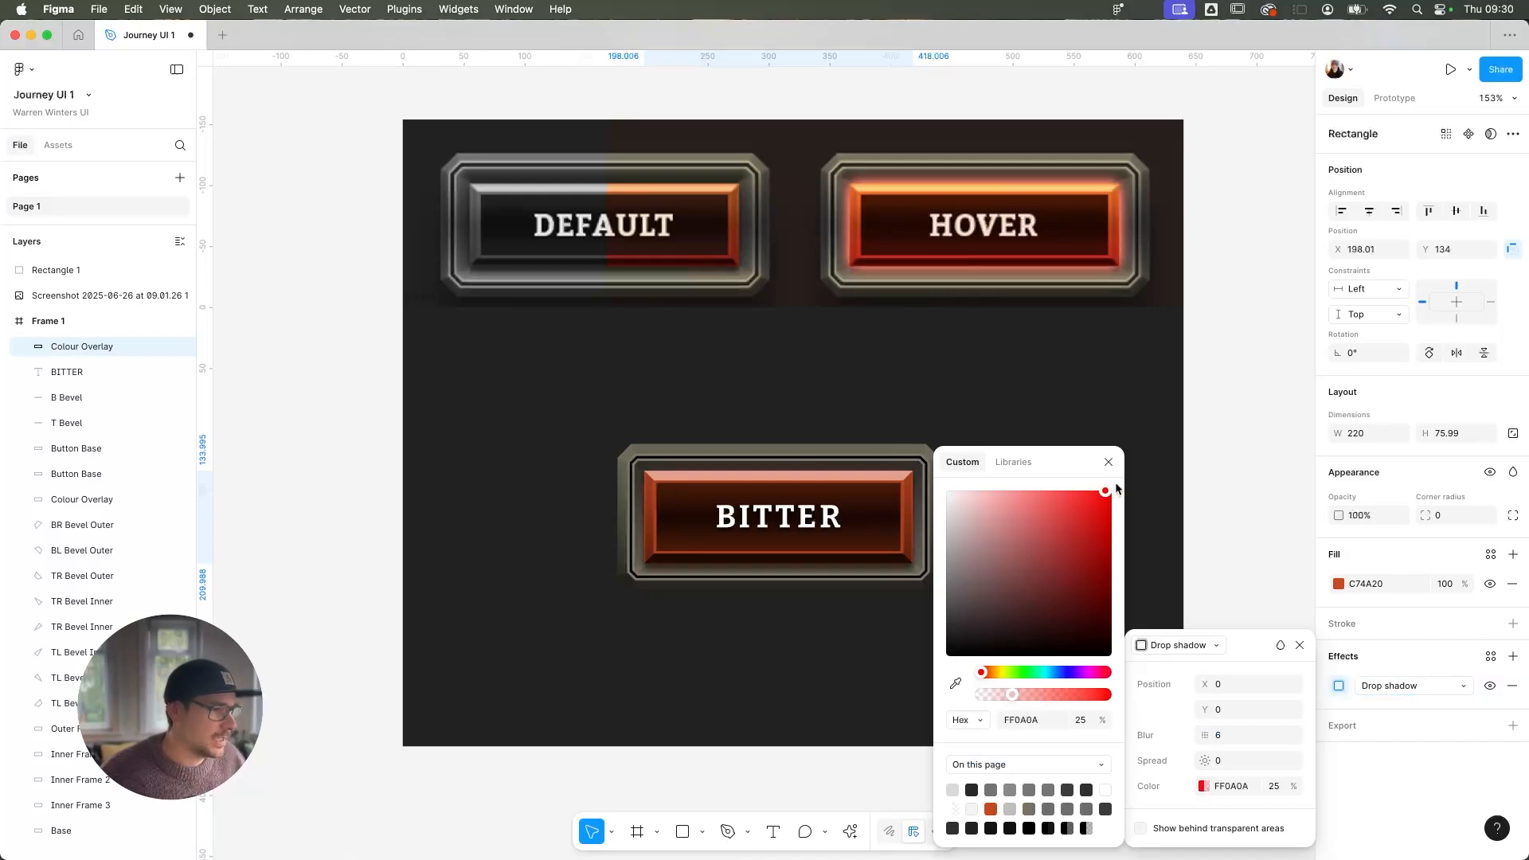
{"action": "left_click", "coordinate": [1109, 461]}
{"action": "left_click", "coordinate": [1274, 787]}
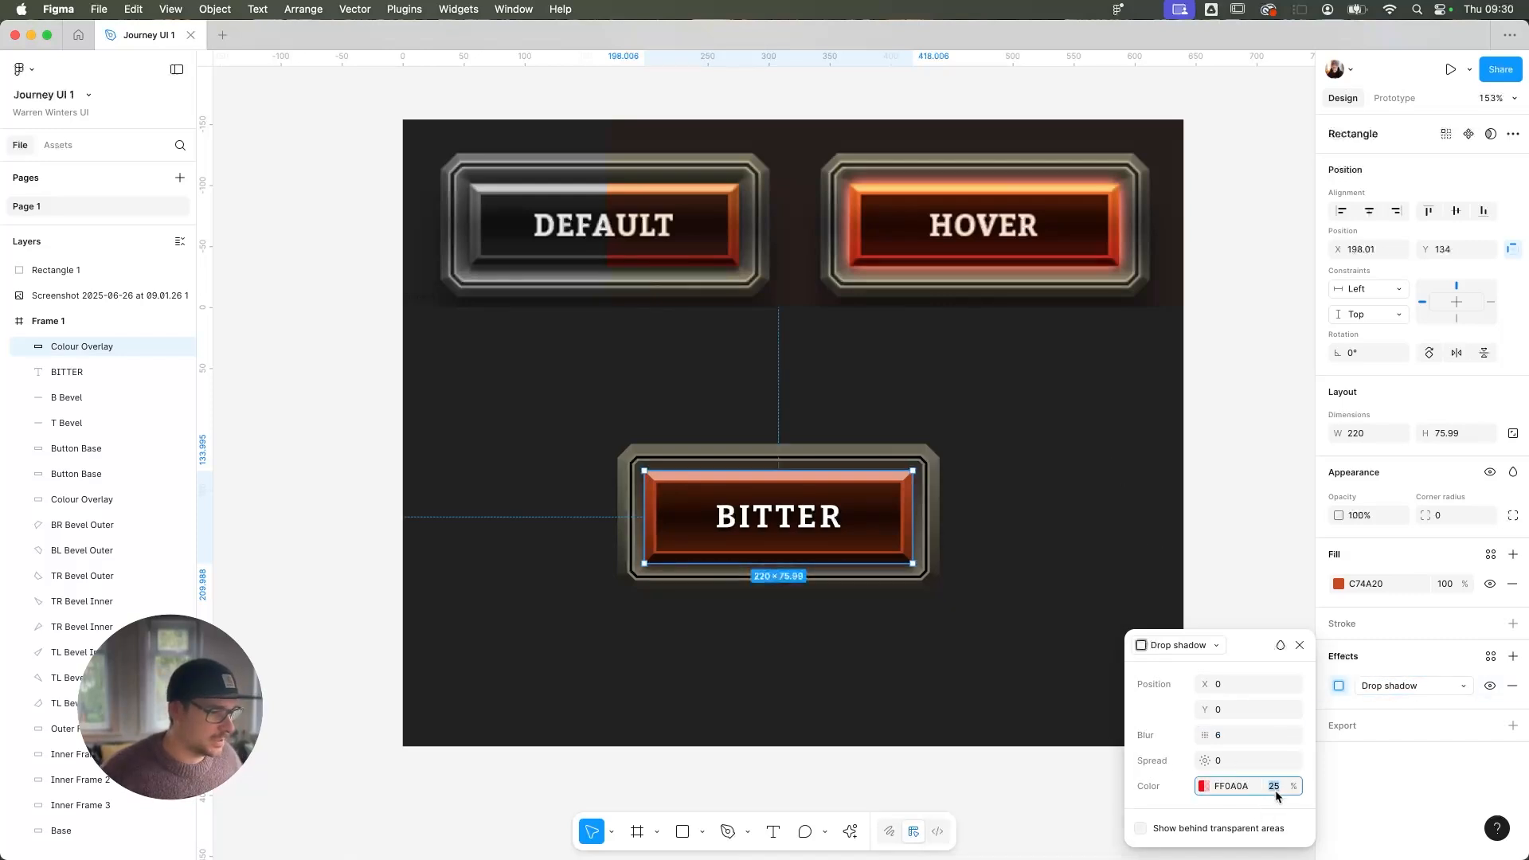
{"action": "key", "text": "shift+Up"}
{"action": "key", "text": "shift+Up"}
{"action": "key", "text": "shift+Up"}
{"action": "key", "text": "shift+Up"}
{"action": "key", "text": "shift+Up"}
{"action": "key", "text": "shift+Up"}
{"action": "key", "text": "shift+Up"}
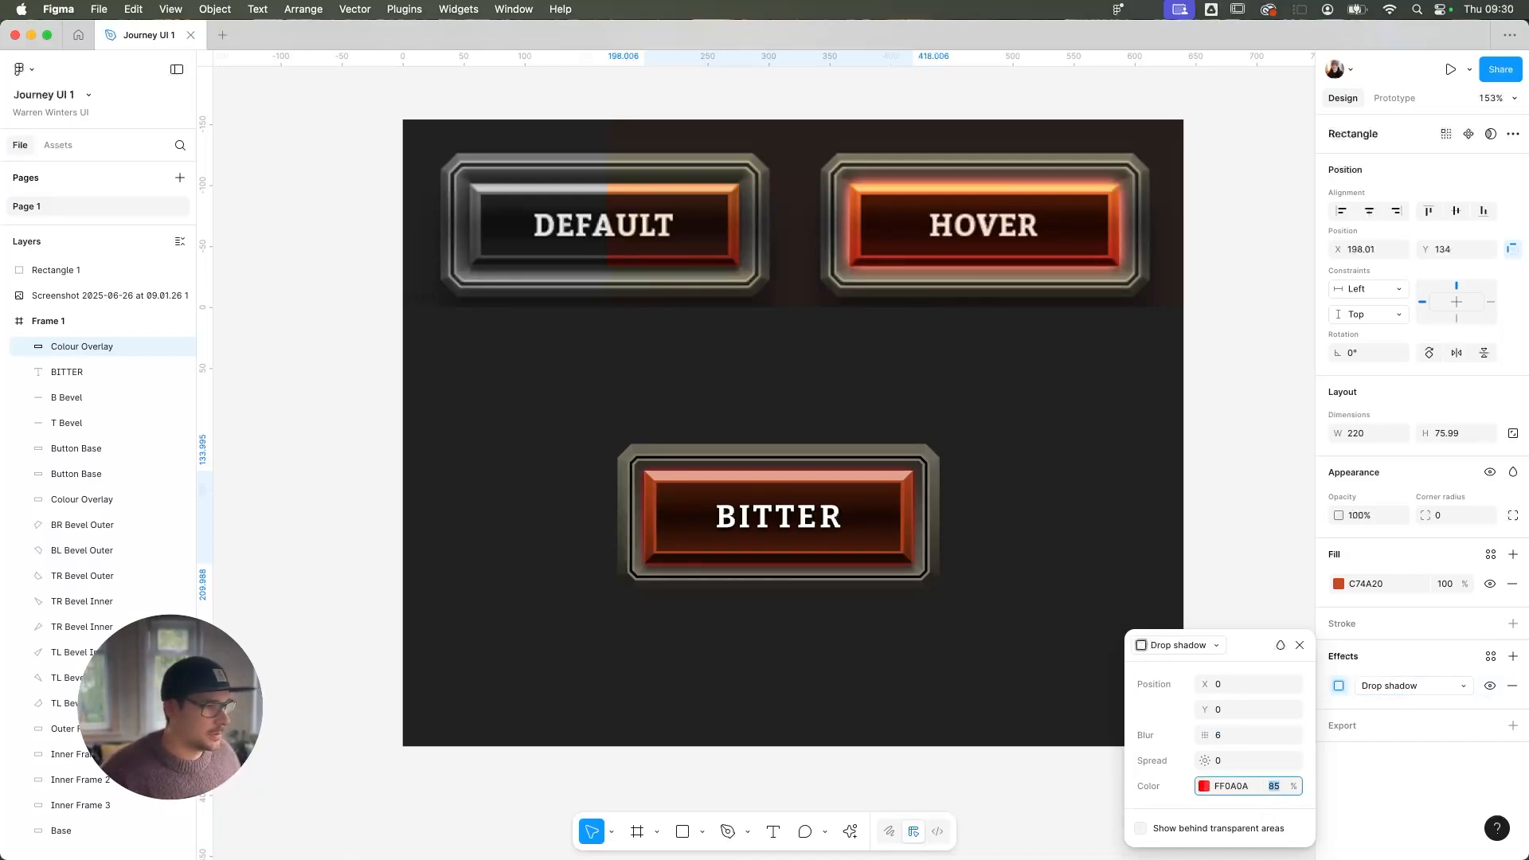
Set the Colour Overlay shadow's spread to 6 and mute its colour to AF6D4C
{"action": "left_click", "coordinate": [1247, 761]}
{"action": "key", "text": "Up"}
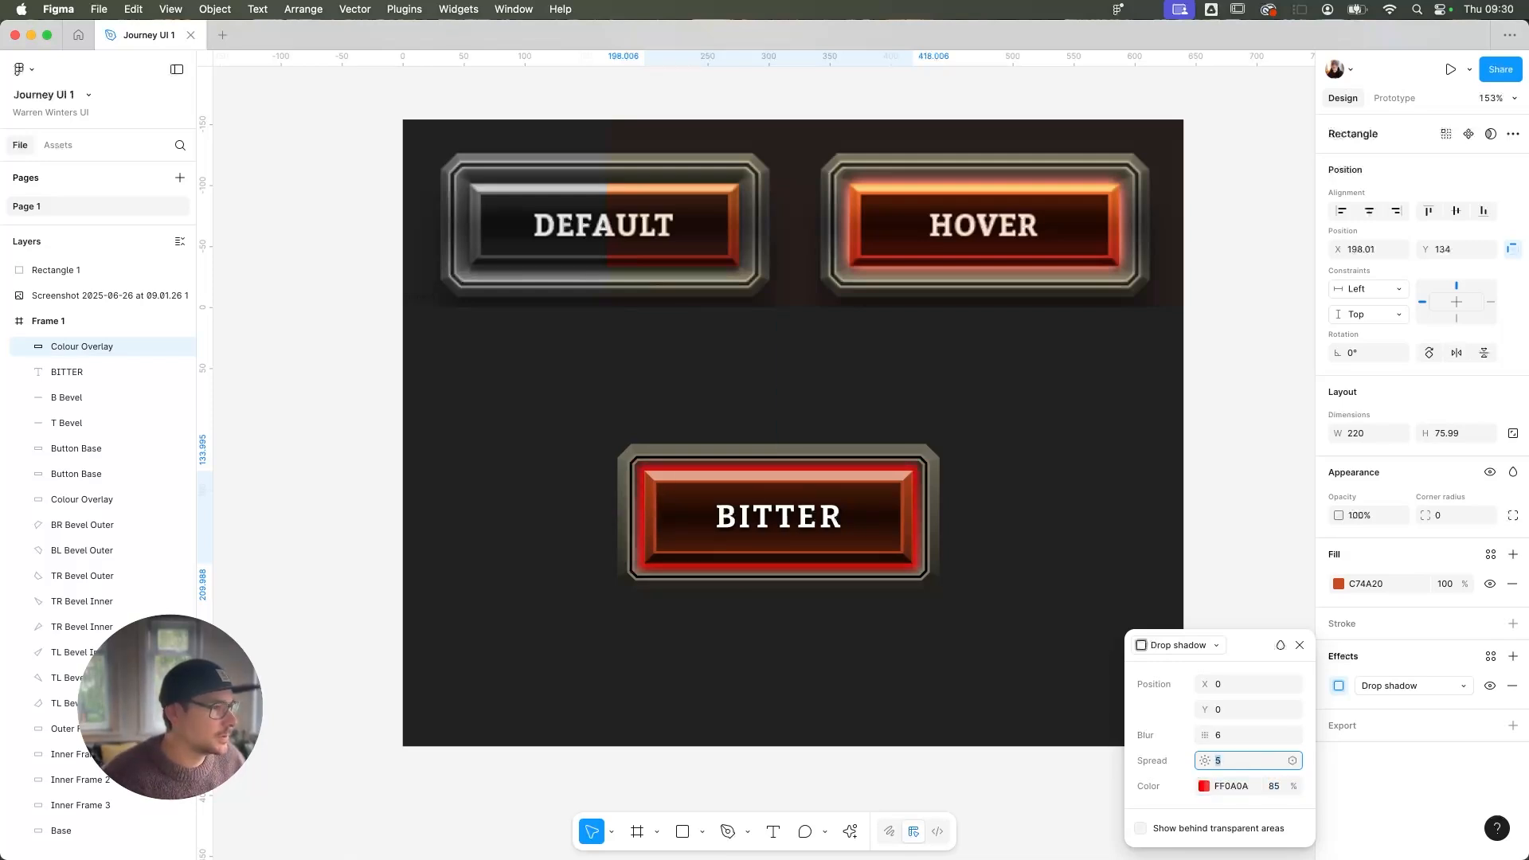
{"action": "left_click", "coordinate": [1204, 786]}
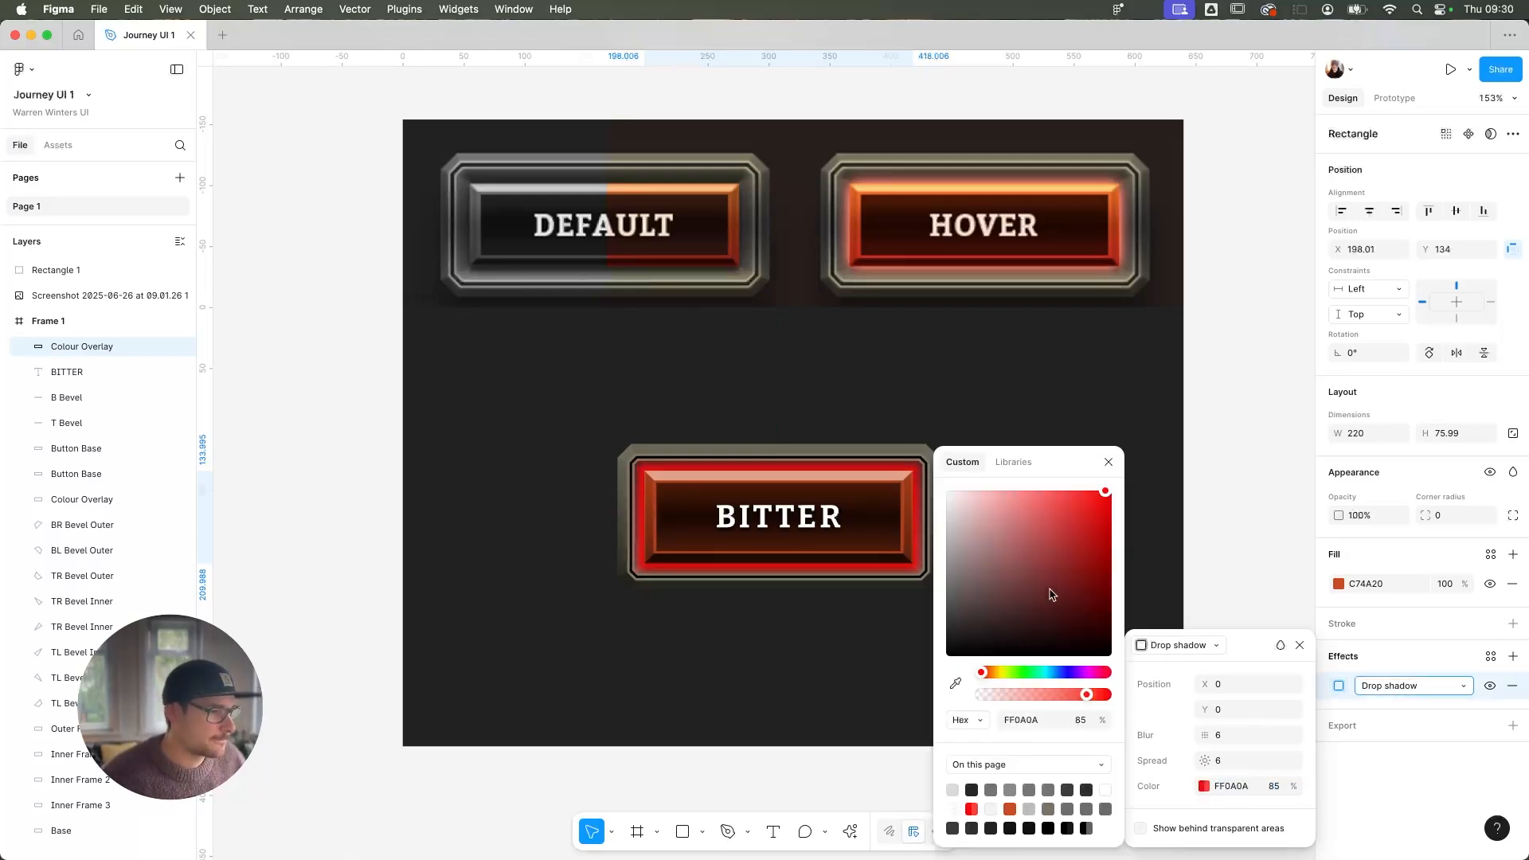
{"action": "left_click_drag", "start_coordinate": [988, 673], "coordinate": [988, 673]}
{"action": "left_click_drag", "start_coordinate": [1095, 527], "coordinate": [1041, 554]}
Set the Colour Overlay shadow's blur to 7 and its spread to 4
{"action": "left_click", "coordinate": [1240, 737]}
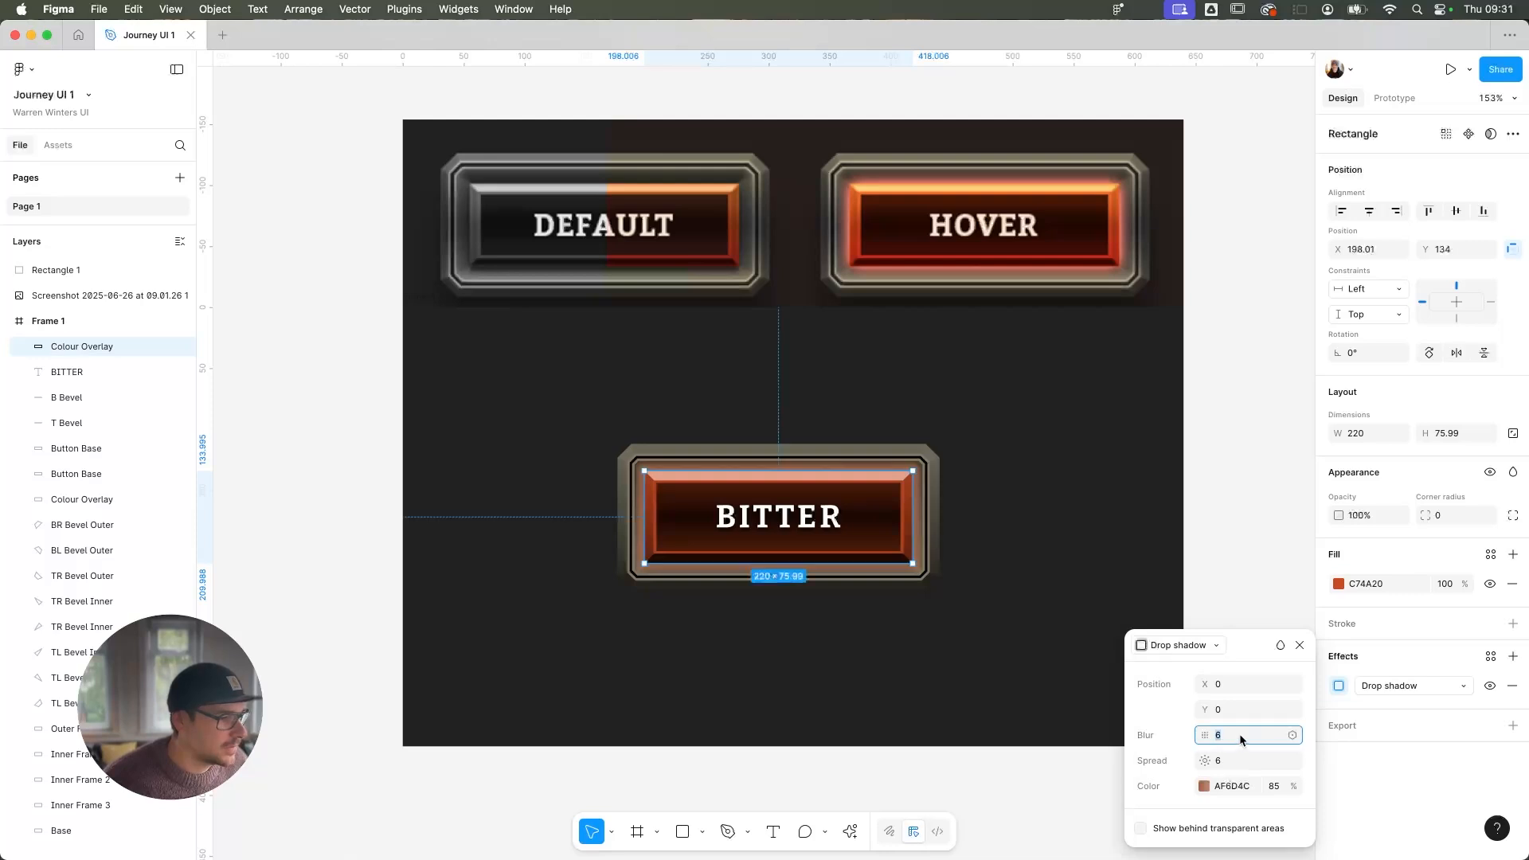
{"action": "type", "text": "4"}
{"action": "key", "text": "Return"}
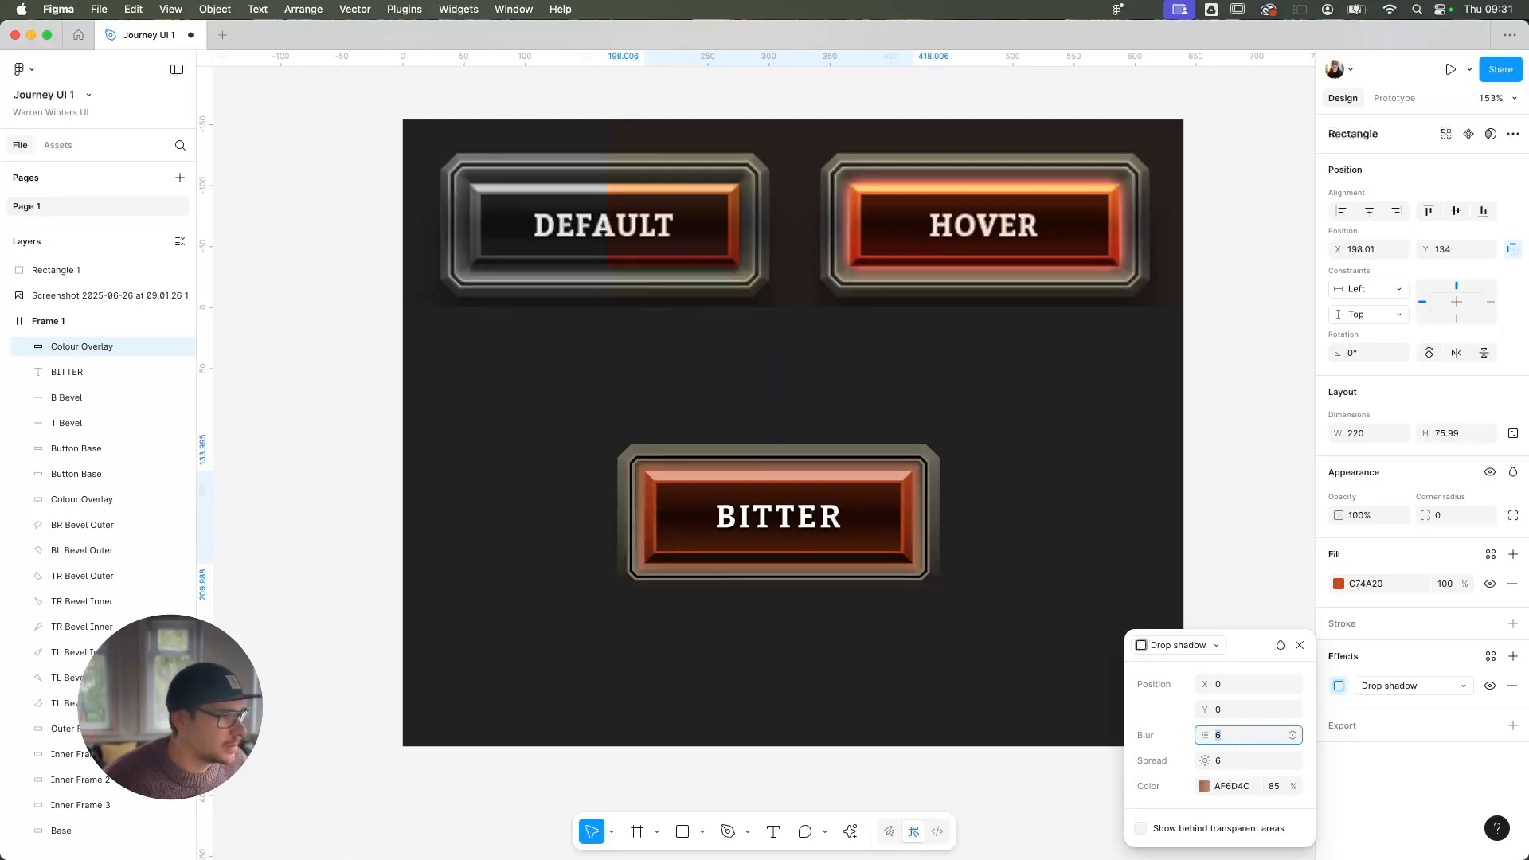
{"action": "type", "text": "7"}
{"action": "left_click", "coordinate": [1237, 760]}
{"action": "type", "text": "2"}
{"action": "key", "text": "Return"}
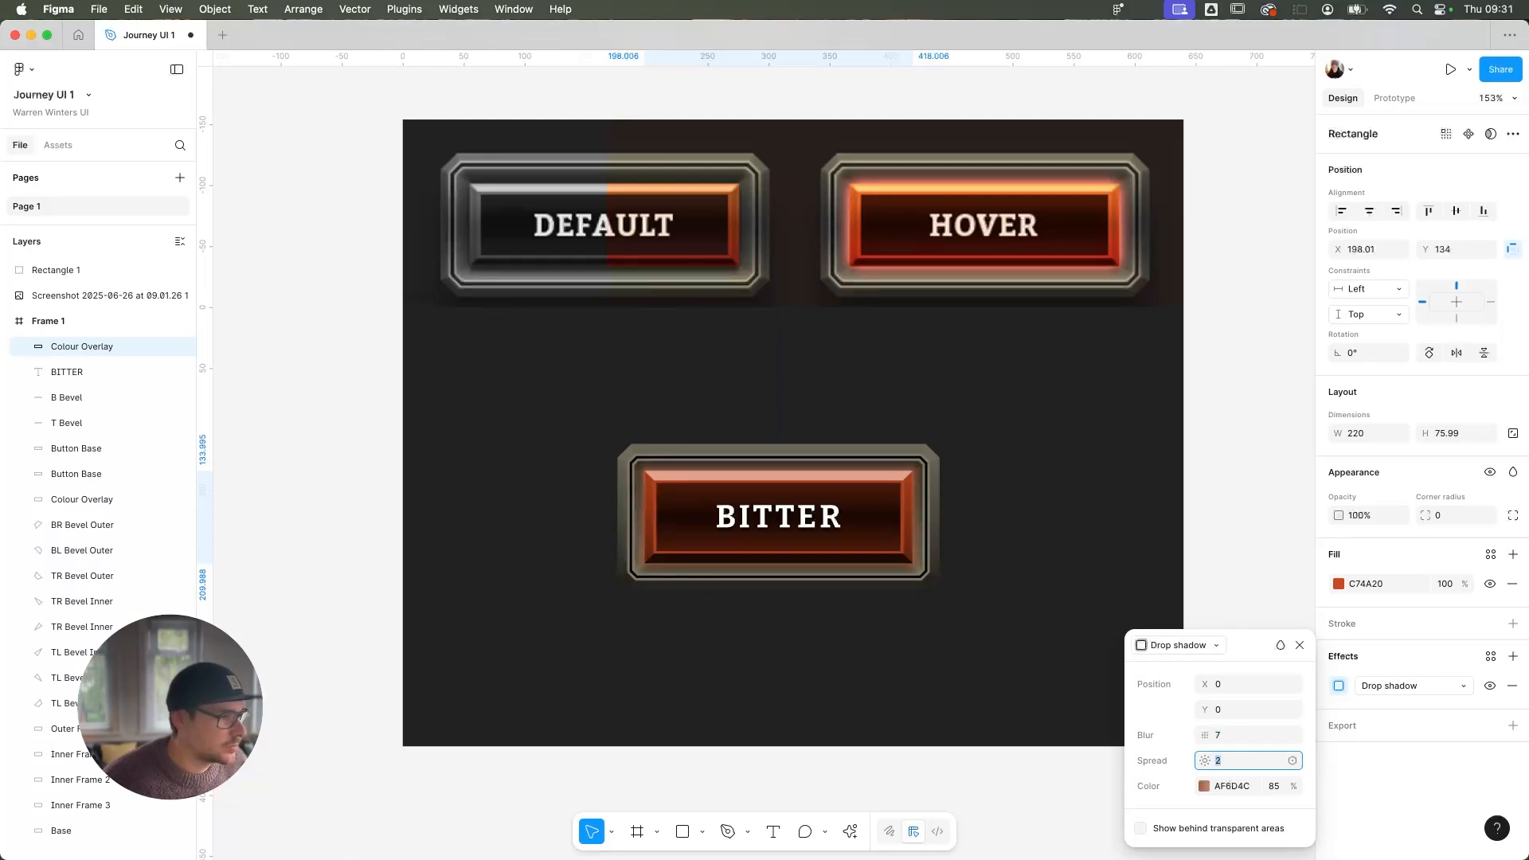
{"action": "key", "text": "Up"}
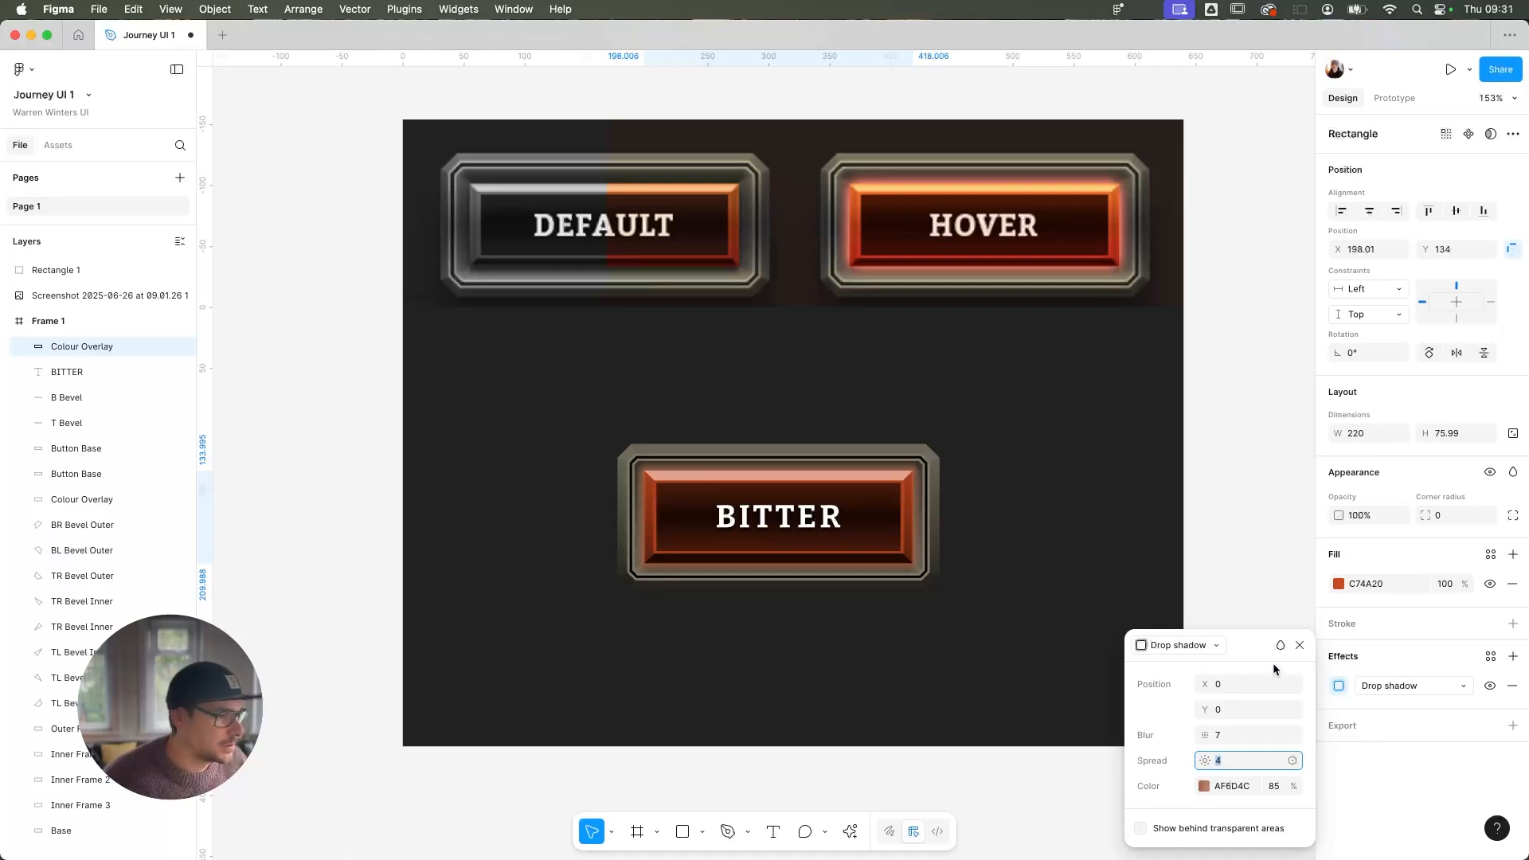
Set the Colour Overlay shadow's blend mode to Color dodge and its opacity to 100%
{"action": "left_click", "coordinate": [1281, 645]}
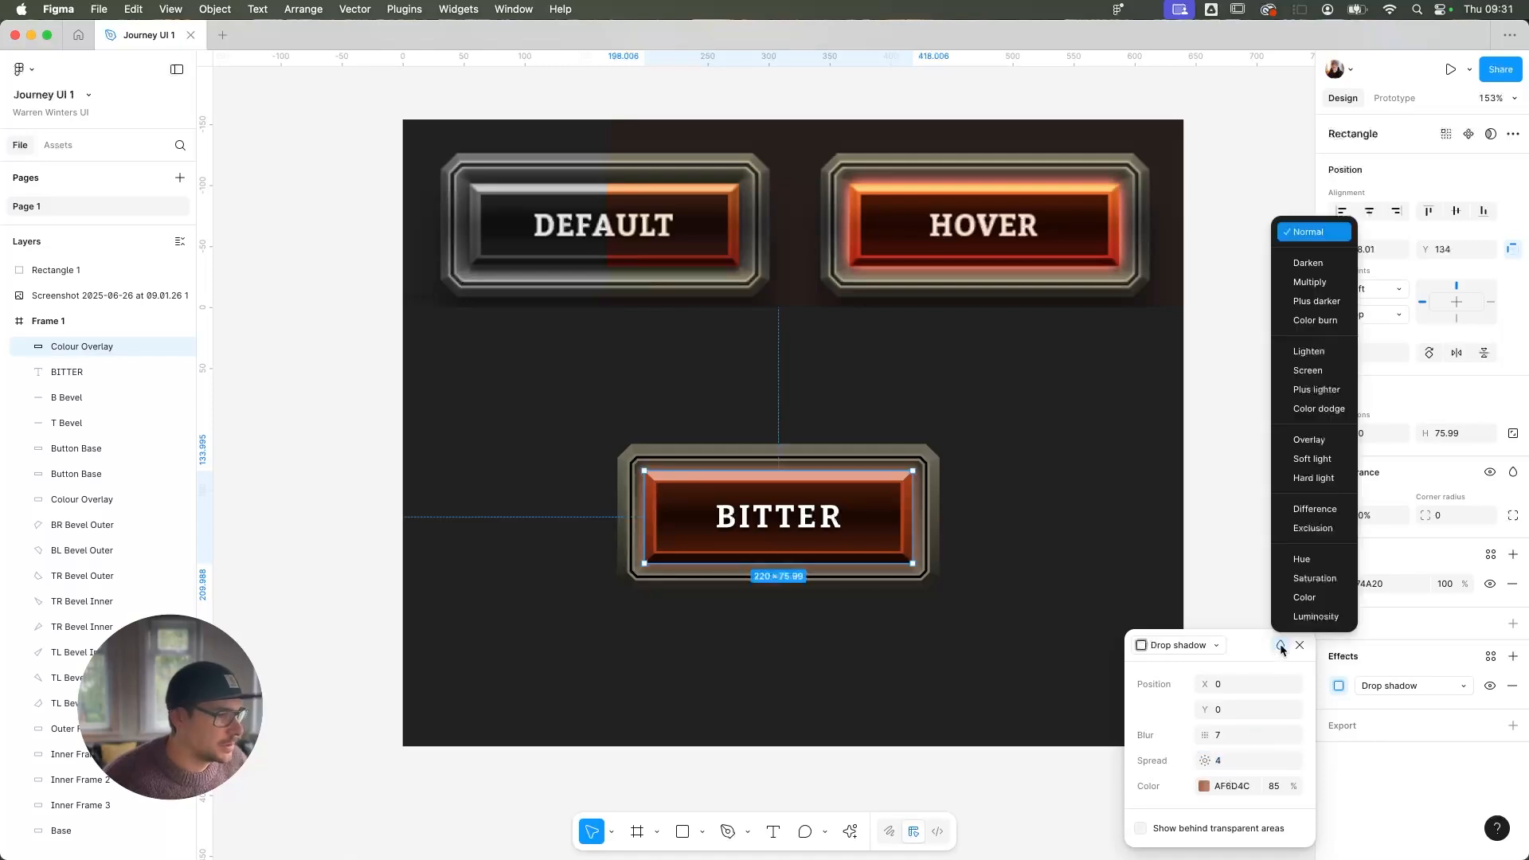
{"action": "left_click", "coordinate": [1314, 408]}
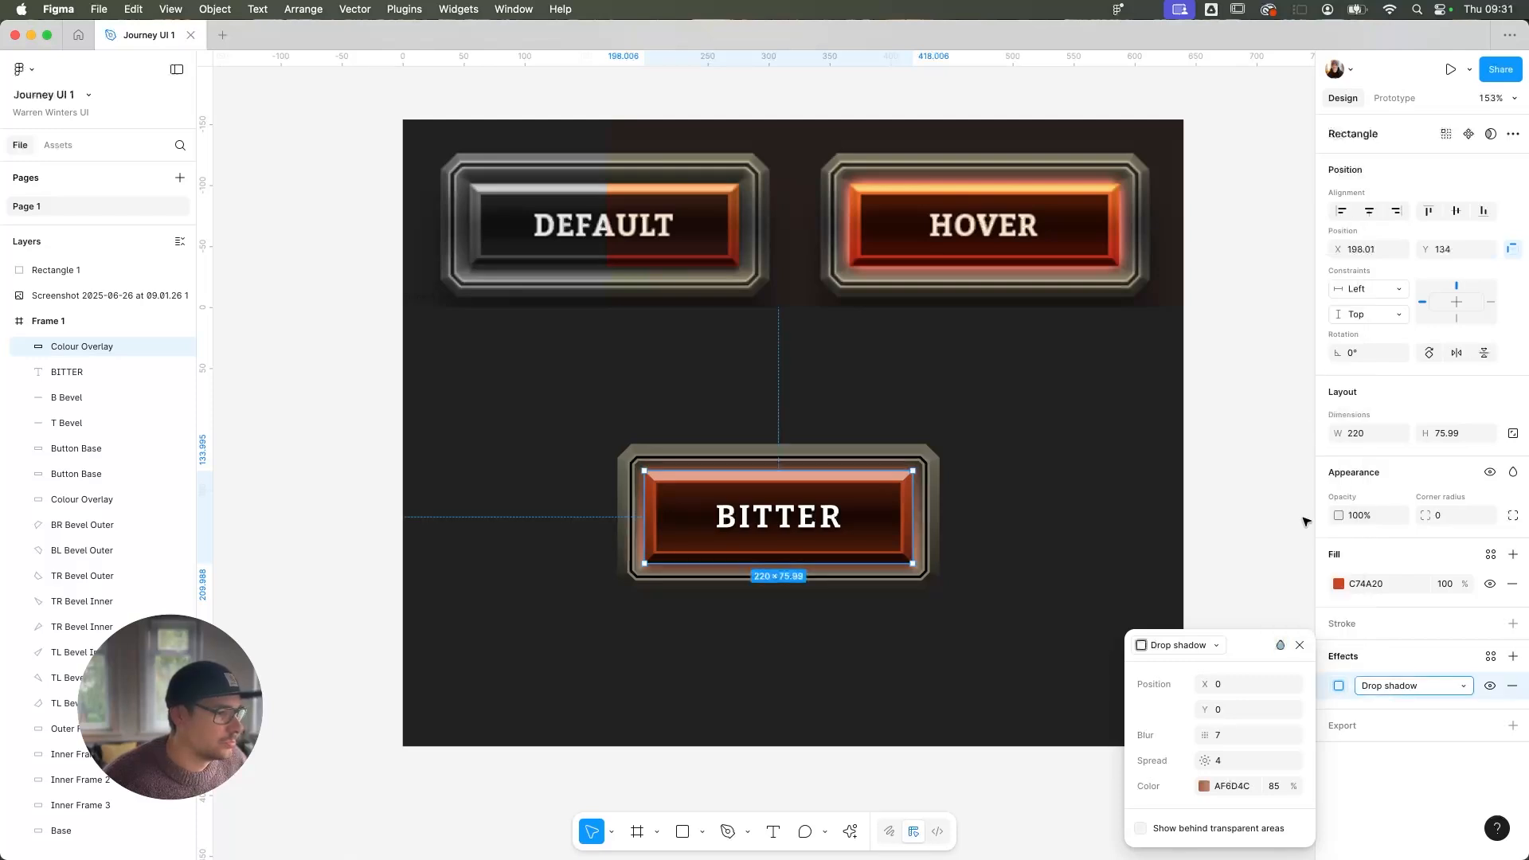
{"action": "left_click", "coordinate": [1284, 786]}
{"action": "key", "text": "shift+Up"}
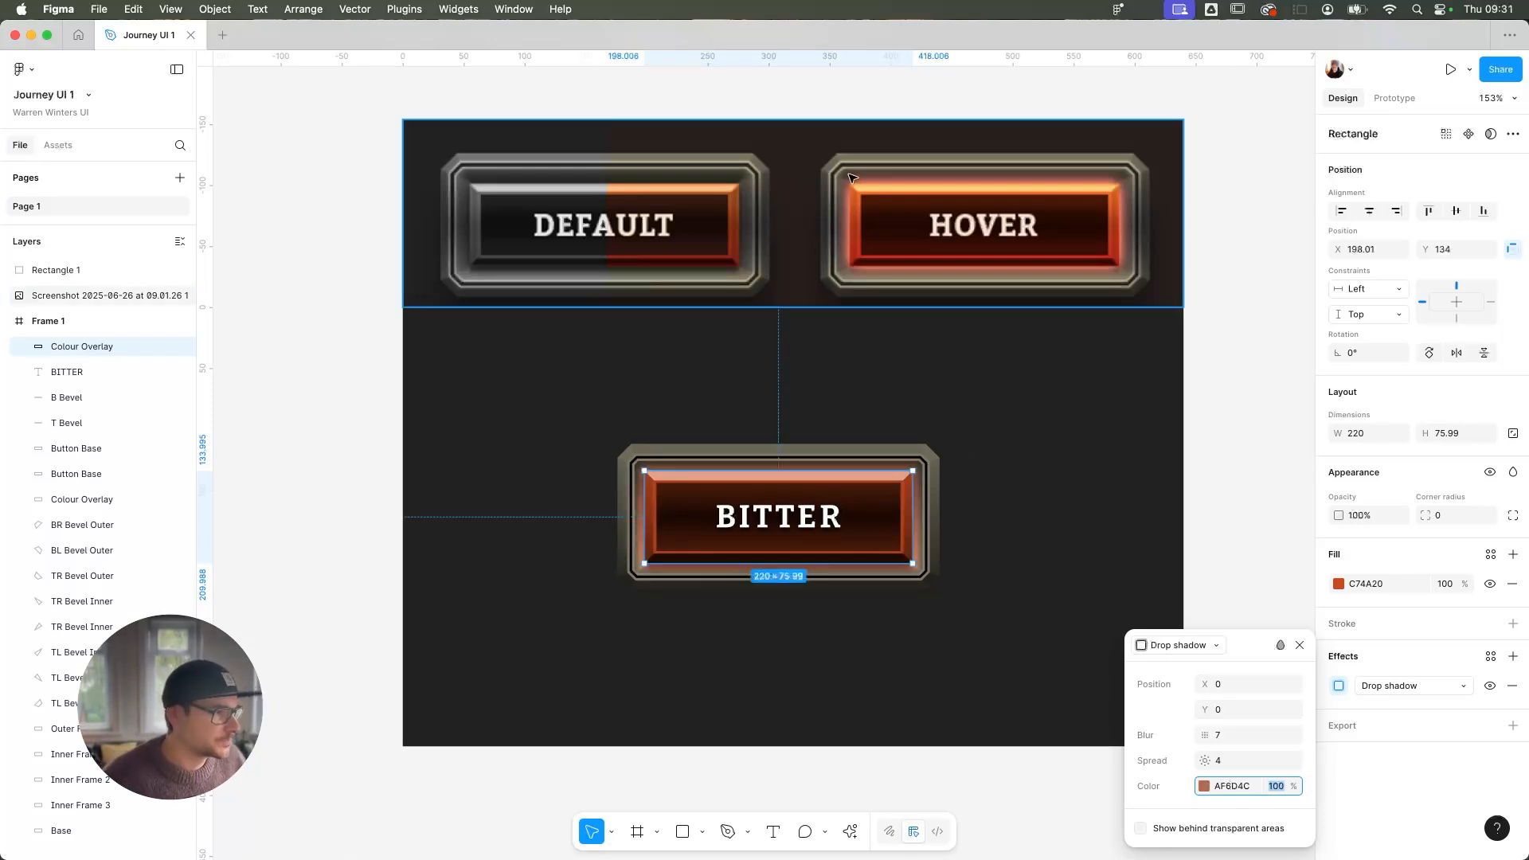
Shift the Colour Overlay shadow's colour to the more saturated orange B5663E and deselect the layer
{"action": "left_click", "coordinate": [1205, 787]}
{"action": "mouse_move", "coordinate": [1071, 555]}
{"action": "left_mouse_down"}
{"action": "mouse_move", "coordinate": [1068, 530]}
{"action": "mouse_move", "coordinate": [1055, 548]}
{"action": "left_mouse_up"}
{"action": "left_click", "coordinate": [1108, 462]}
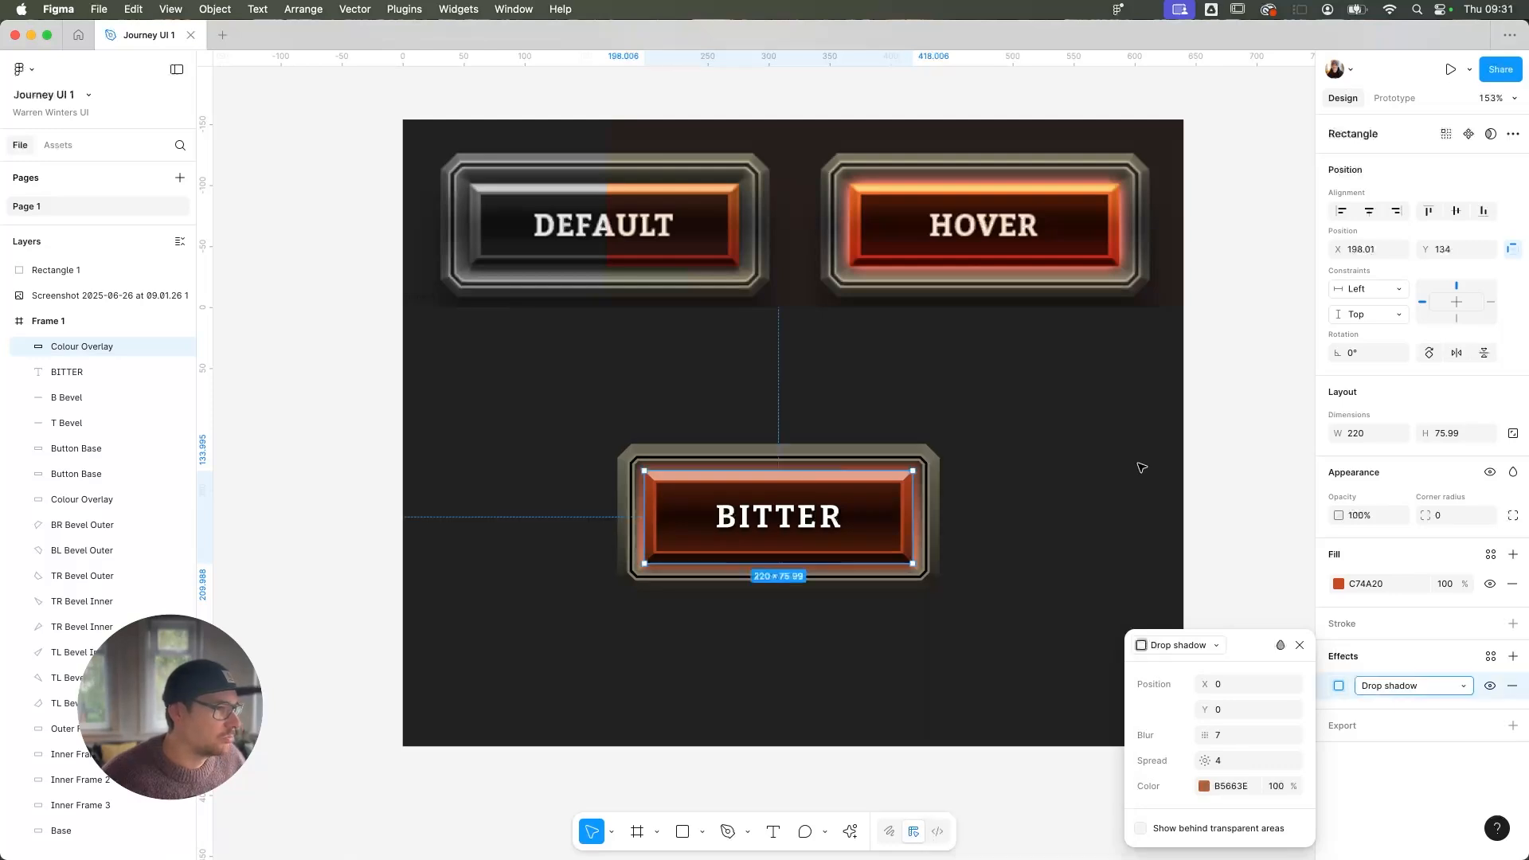
{"action": "left_click", "coordinate": [1256, 450]}
Apply the M3/Elevation Dark/5 effect style to the Base layer and detach it, keeping only its second drop shadow
{"action": "scroll", "coordinate": [1222, 503], "scroll_direction": "down", "scroll_amount": 5}
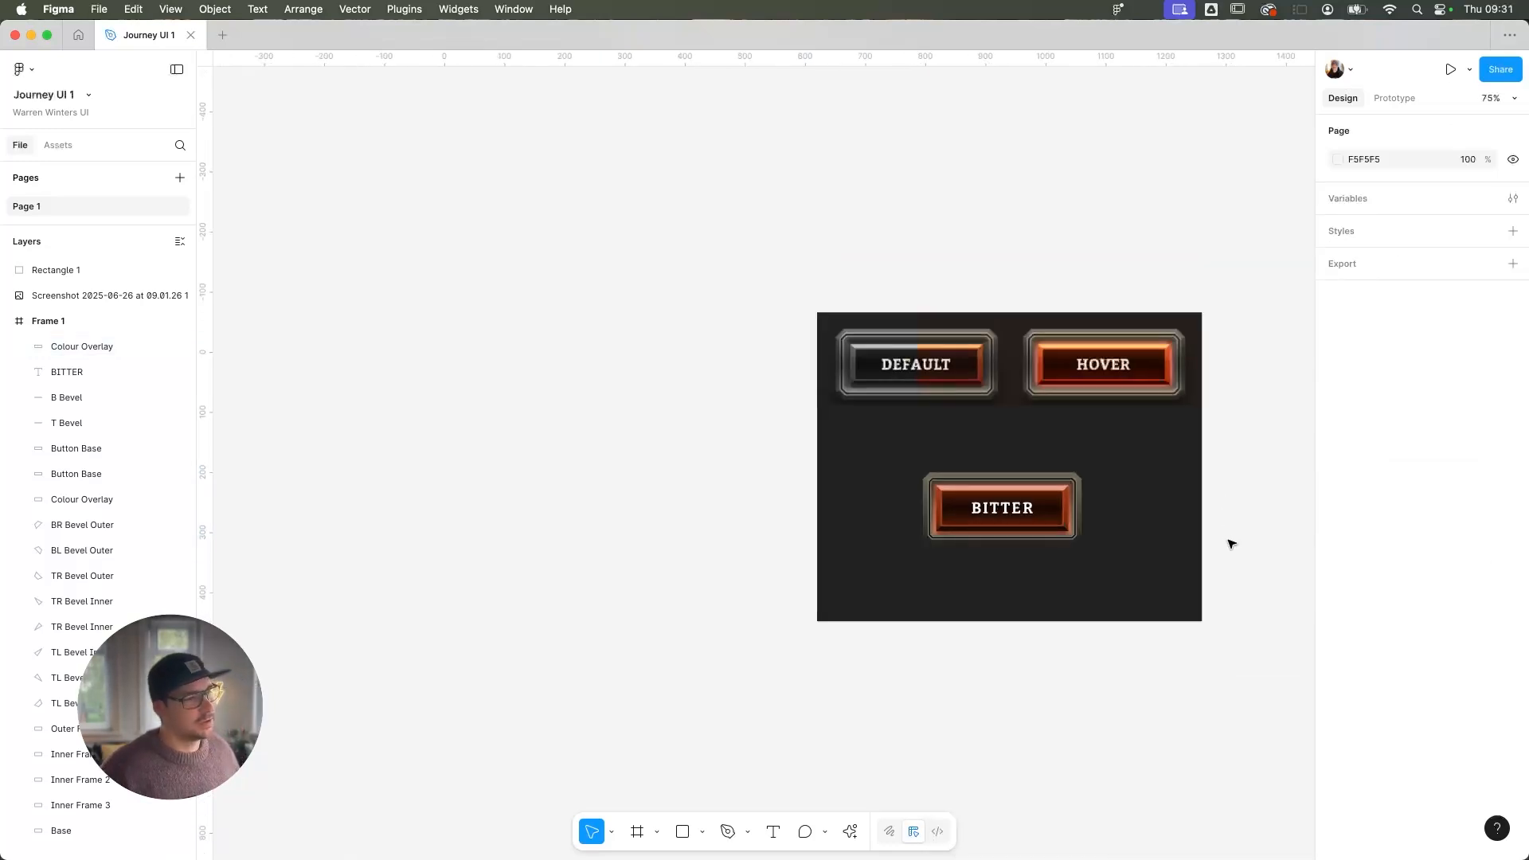
{"action": "scroll", "coordinate": [1232, 537], "scroll_direction": "up", "scroll_amount": 1}
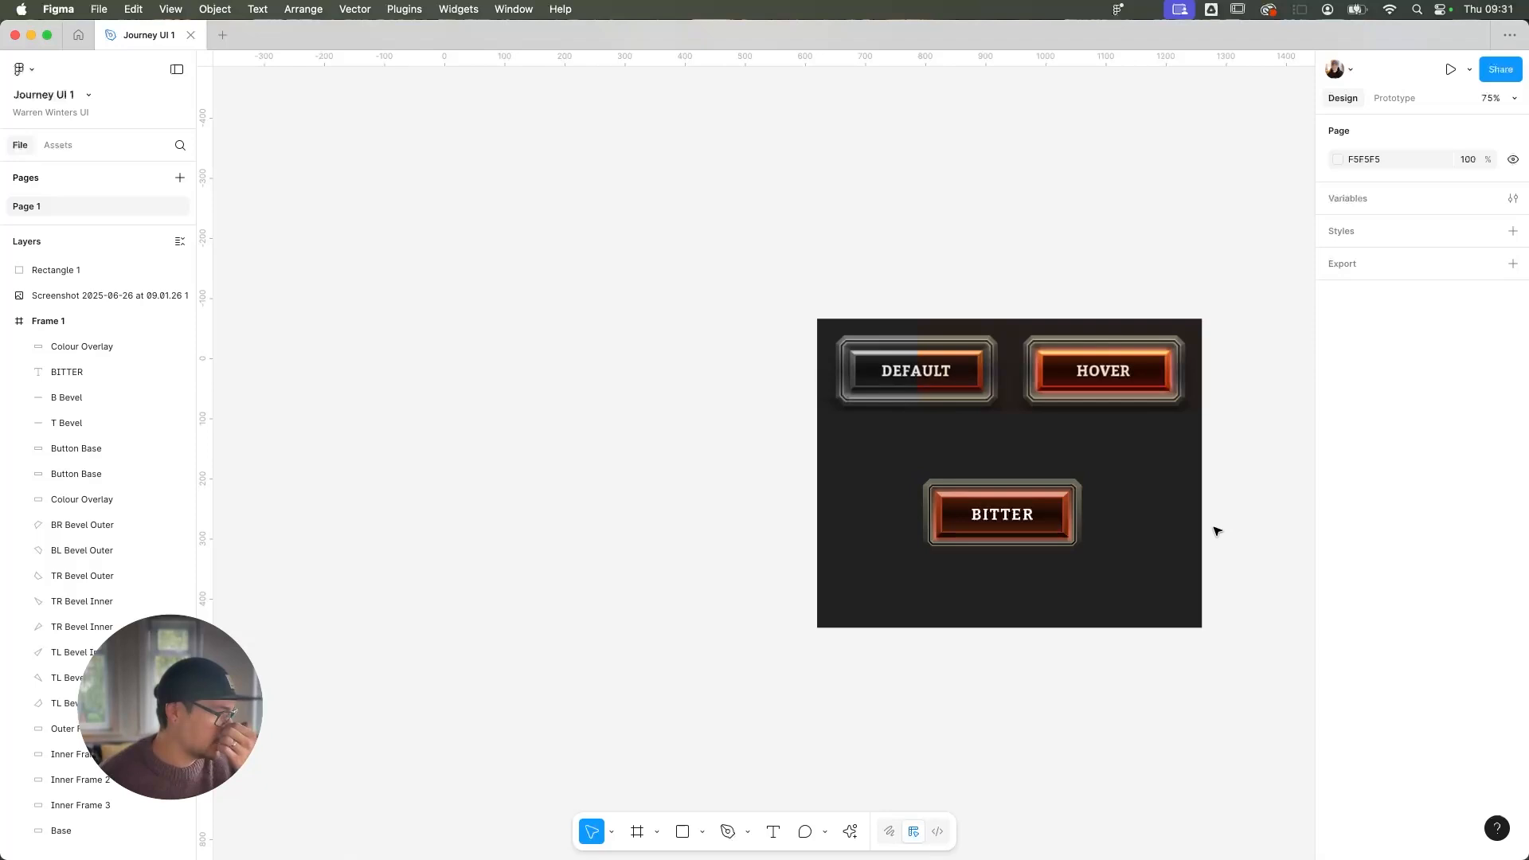
{"action": "left_click", "coordinate": [1075, 532]}
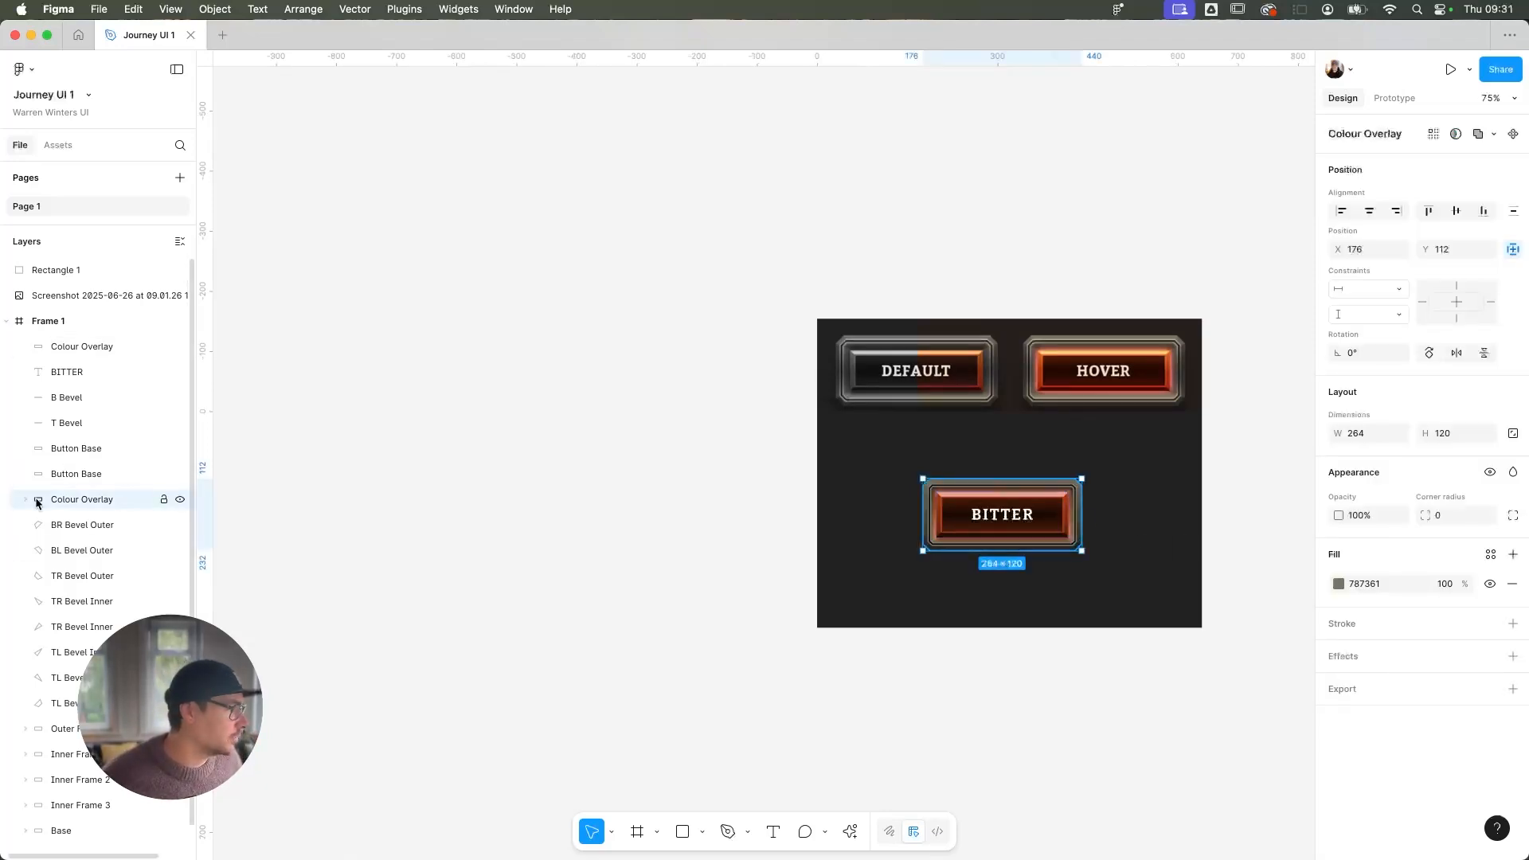
{"action": "scroll", "coordinate": [57, 523], "scroll_direction": "down", "scroll_amount": 1}
{"action": "scroll", "coordinate": [57, 523], "scroll_direction": "down", "scroll_amount": 1}
{"action": "left_click", "coordinate": [74, 803]}
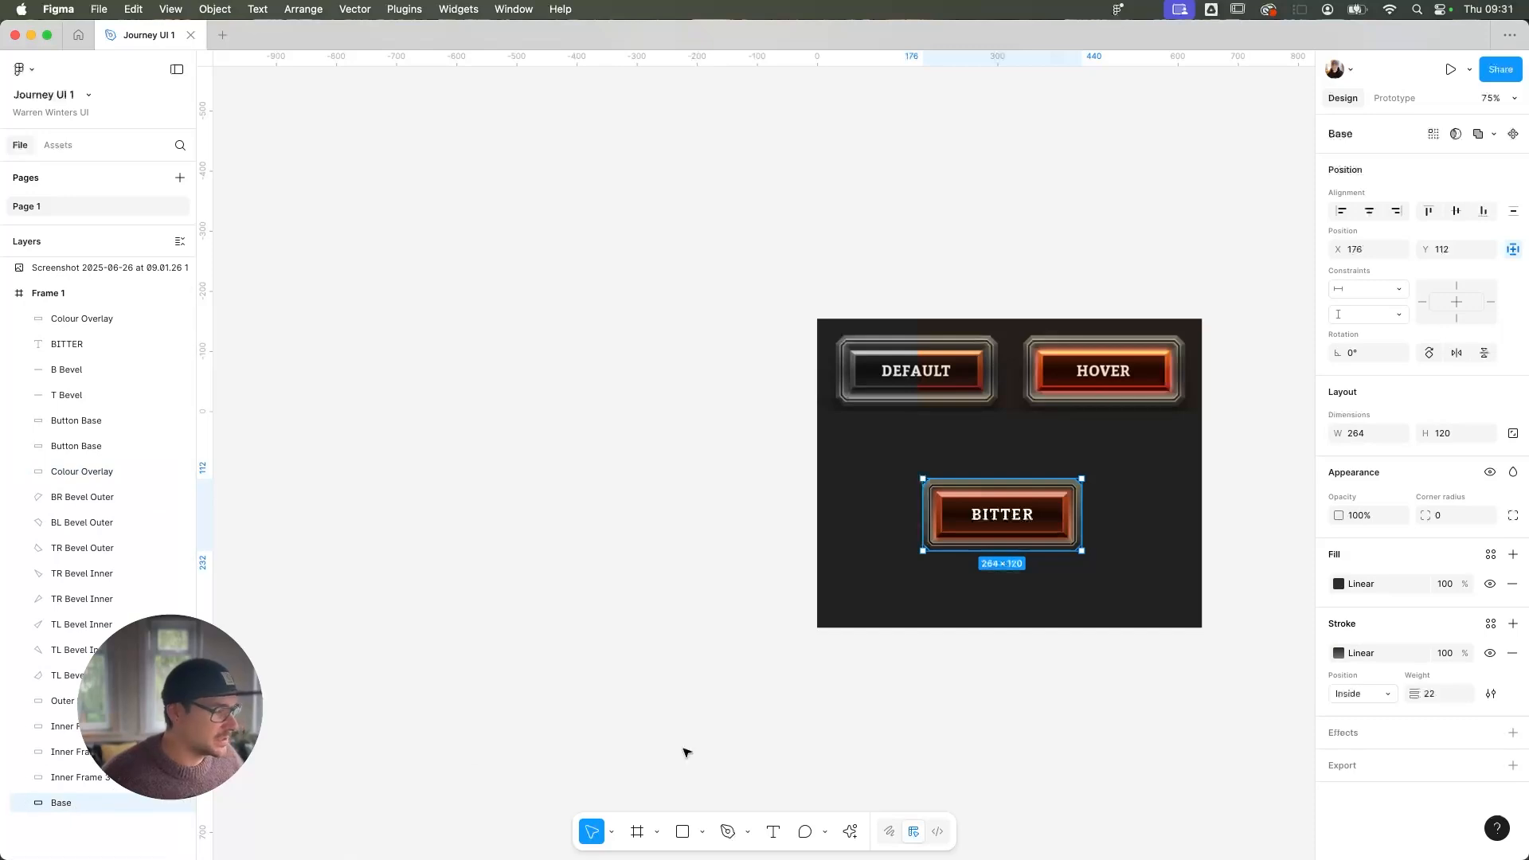
{"action": "scroll", "coordinate": [1134, 717], "scroll_direction": "up", "scroll_amount": 5}
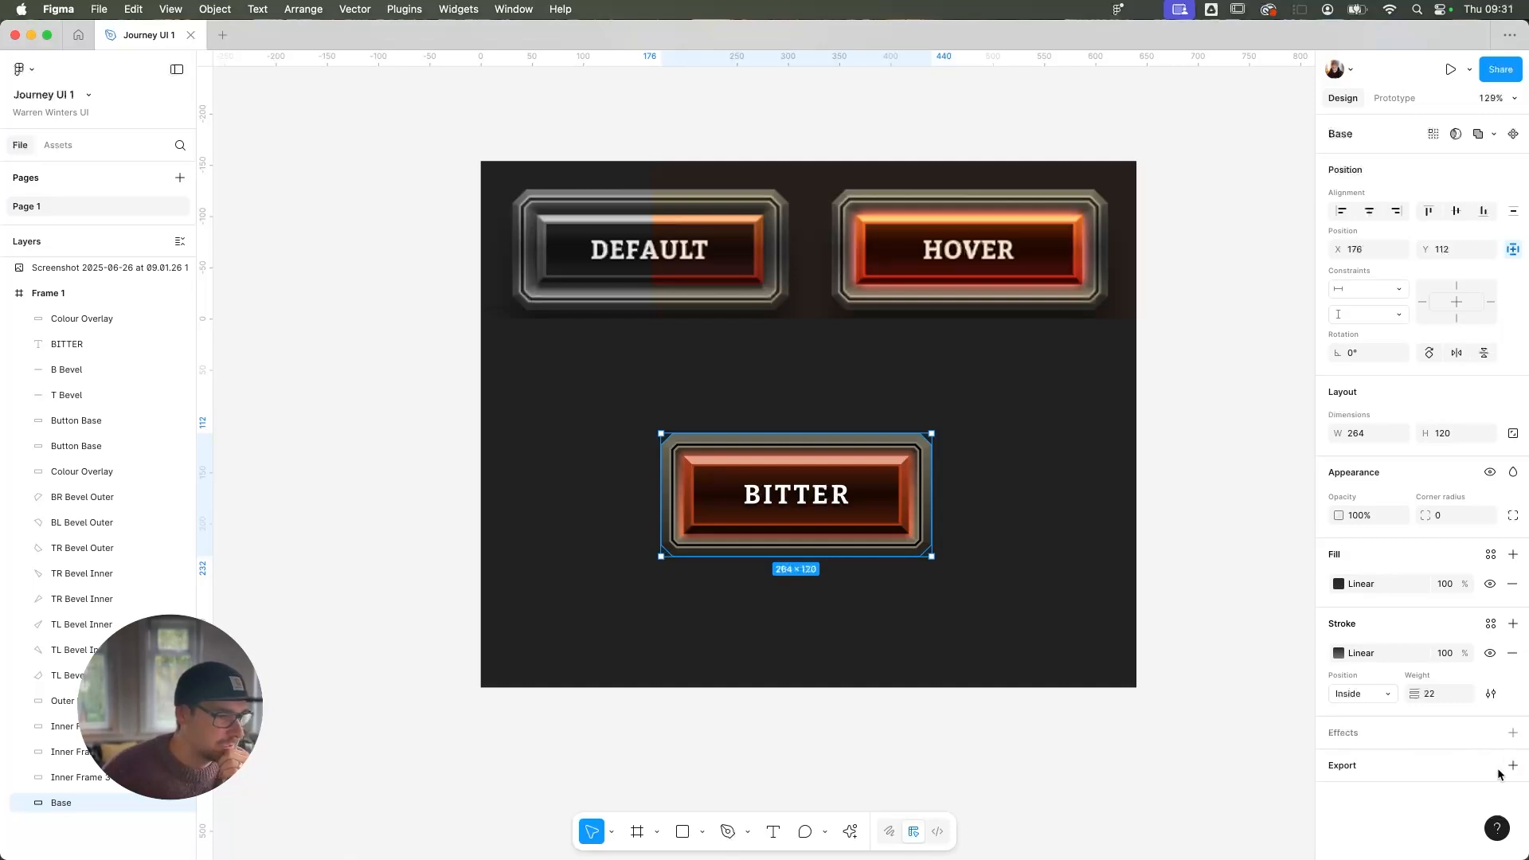
{"action": "left_click", "coordinate": [1490, 732]}
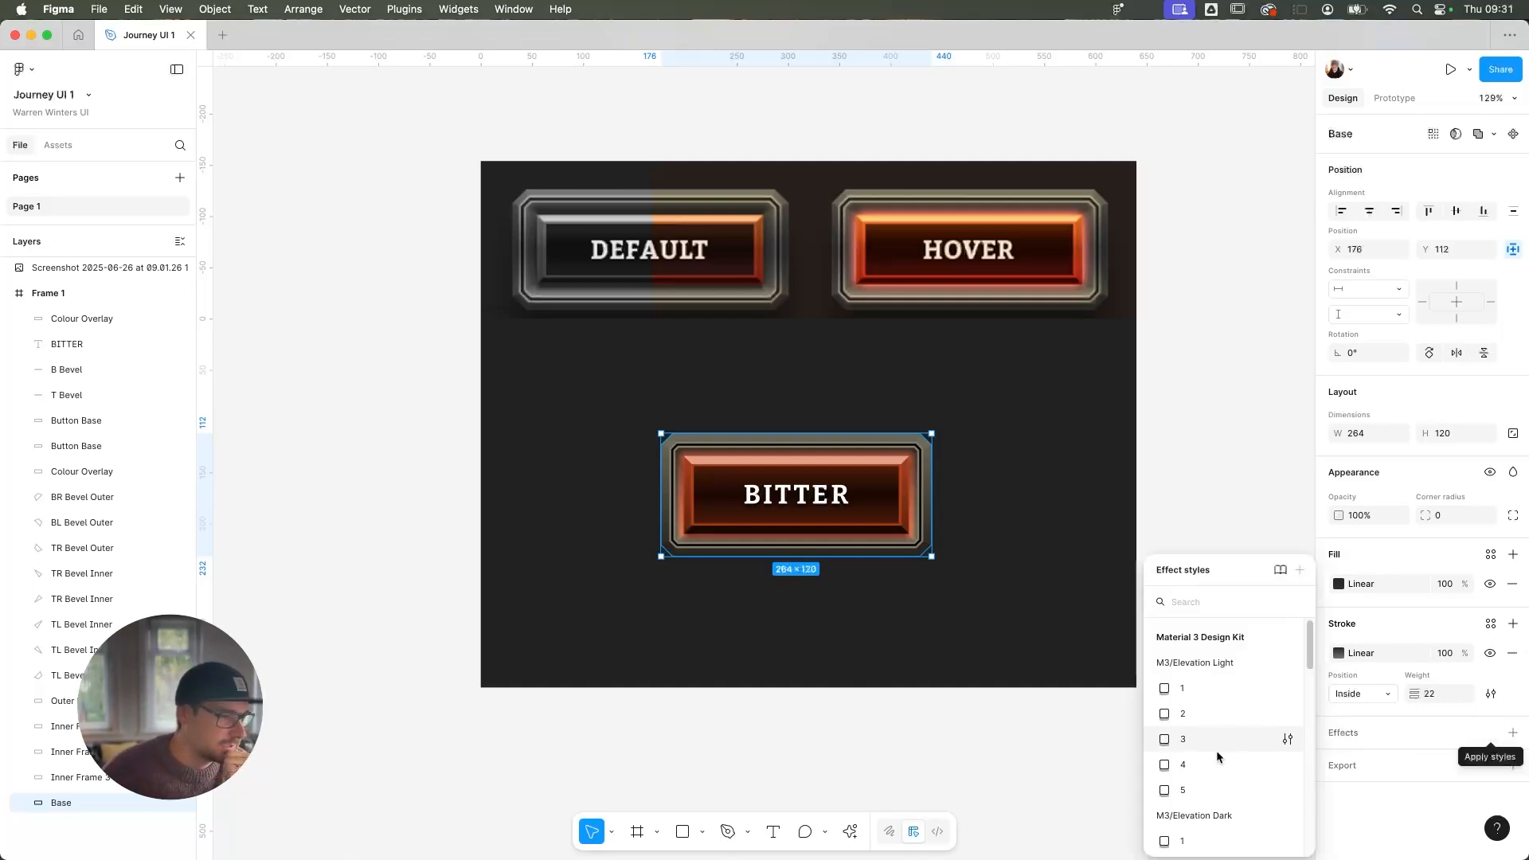
{"action": "scroll", "coordinate": [1217, 757], "scroll_direction": "down", "scroll_amount": 3}
{"action": "left_click", "coordinate": [1191, 814]}
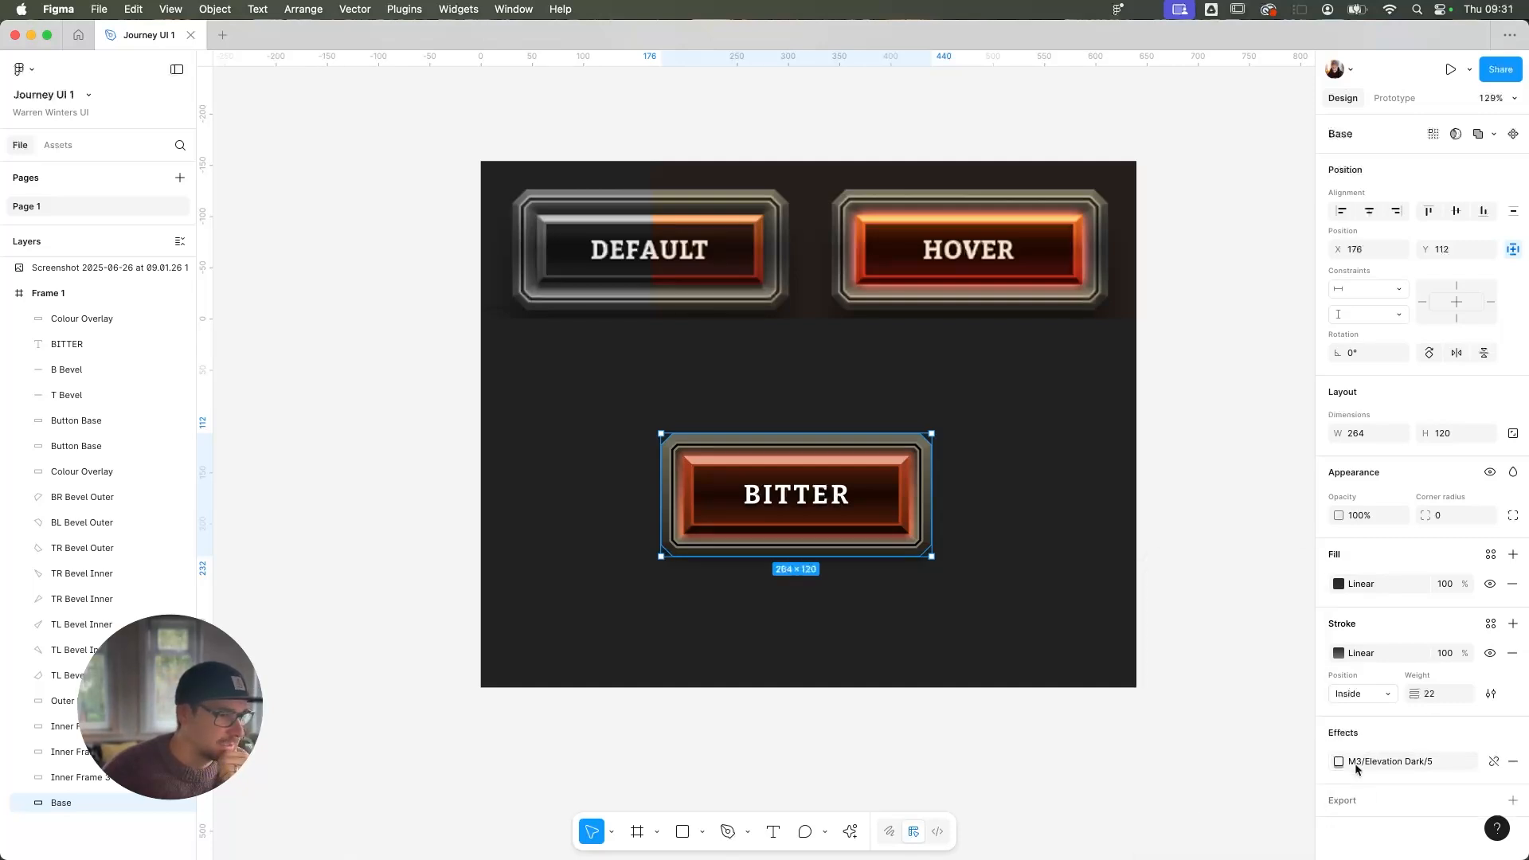
{"action": "left_click", "coordinate": [1493, 762]}
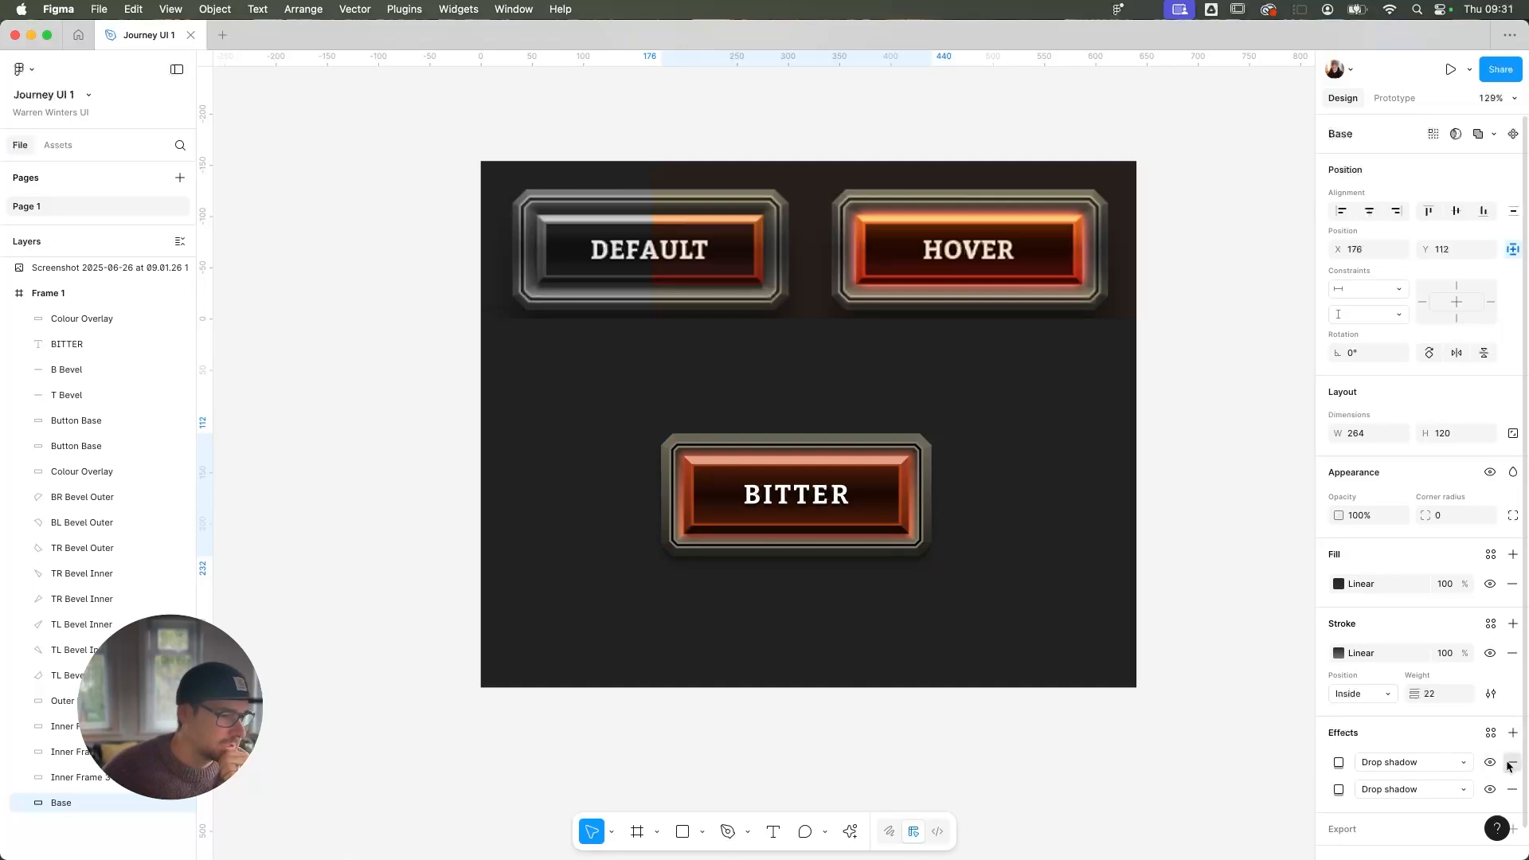
{"action": "left_click", "coordinate": [1512, 763]}
Set the Base layer's drop shadow to a vertical offset of 10 and a blur of 10
{"action": "left_click", "coordinate": [1339, 762]}
{"action": "left_click", "coordinate": [1242, 774]}
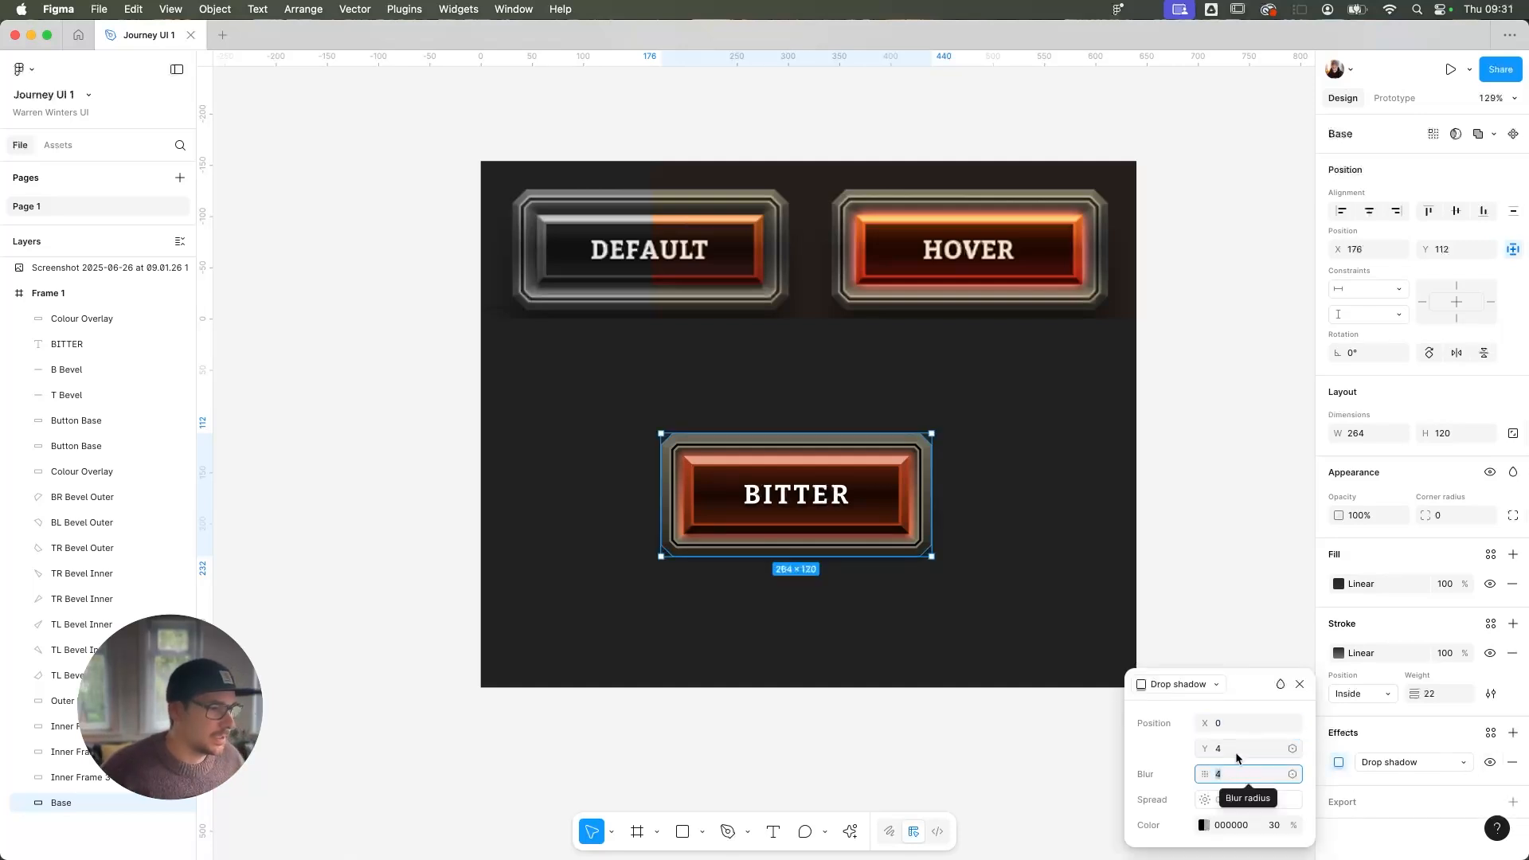
{"action": "left_click", "coordinate": [1237, 751]}
{"action": "key", "text": "Up"}
{"action": "key", "text": "Up"}
{"action": "key", "text": "Up"}
{"action": "left_click", "coordinate": [1240, 776]}
{"action": "key", "text": "Up"}
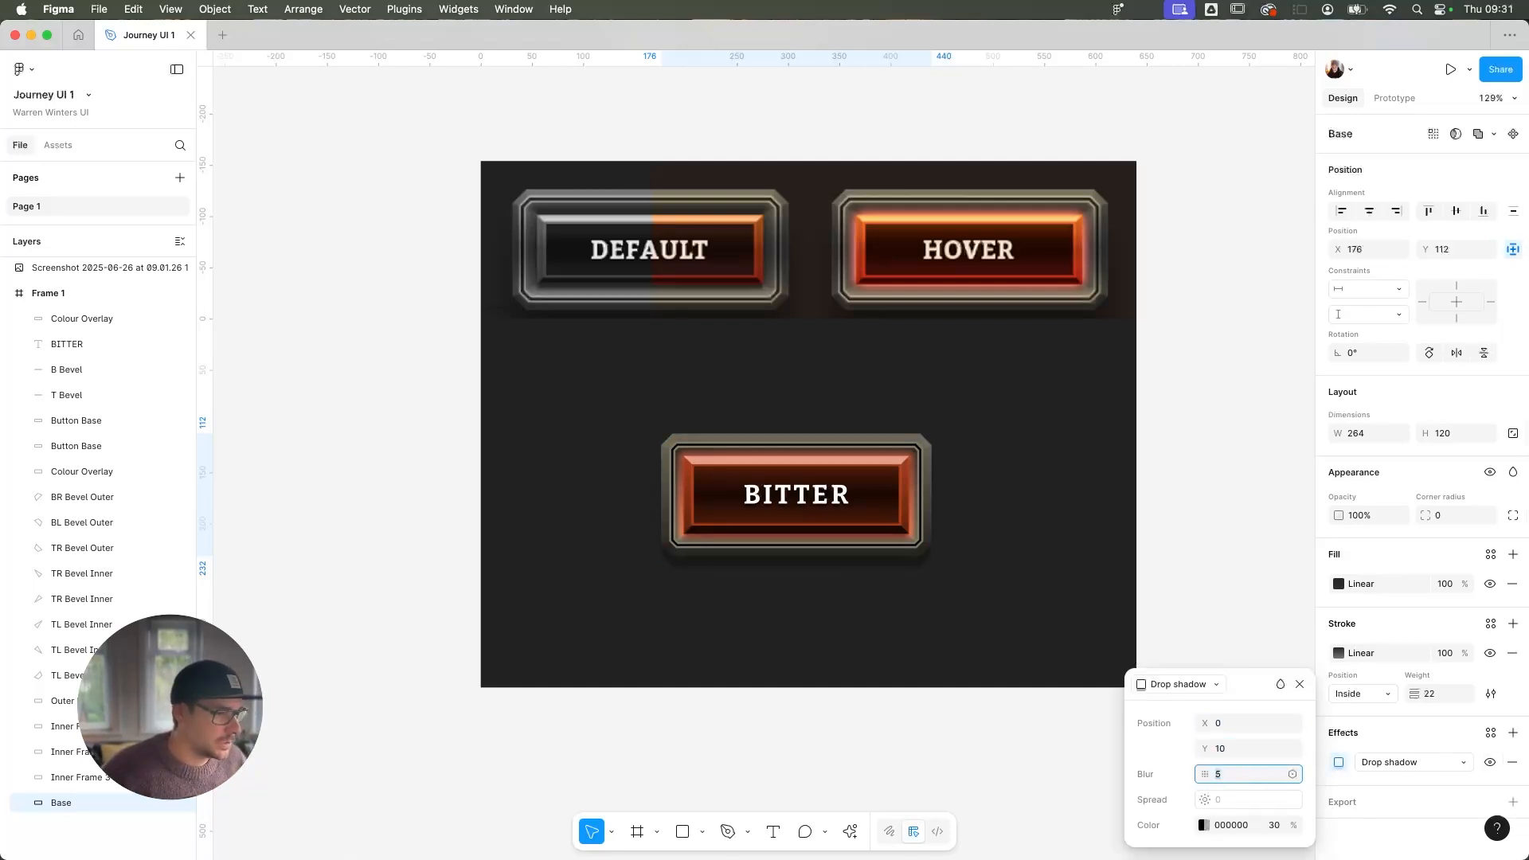
{"action": "key", "text": "Up"}
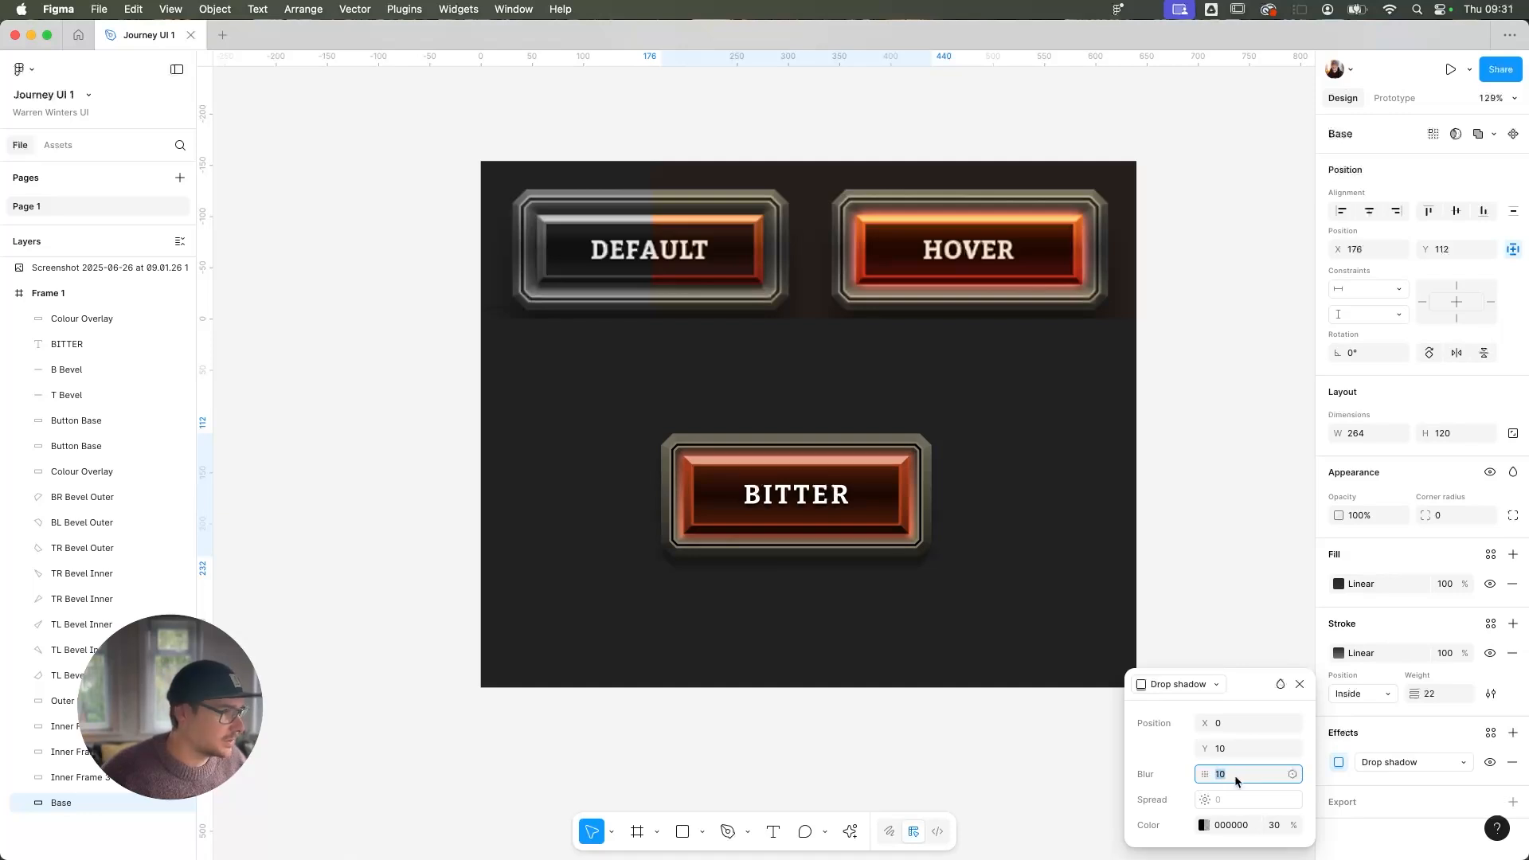
Raise the Base shadow's opacity to 60%, increase its blur further and deselect the layer
{"action": "left_click", "coordinate": [1274, 837]}
{"action": "left_click", "coordinate": [1283, 825]}
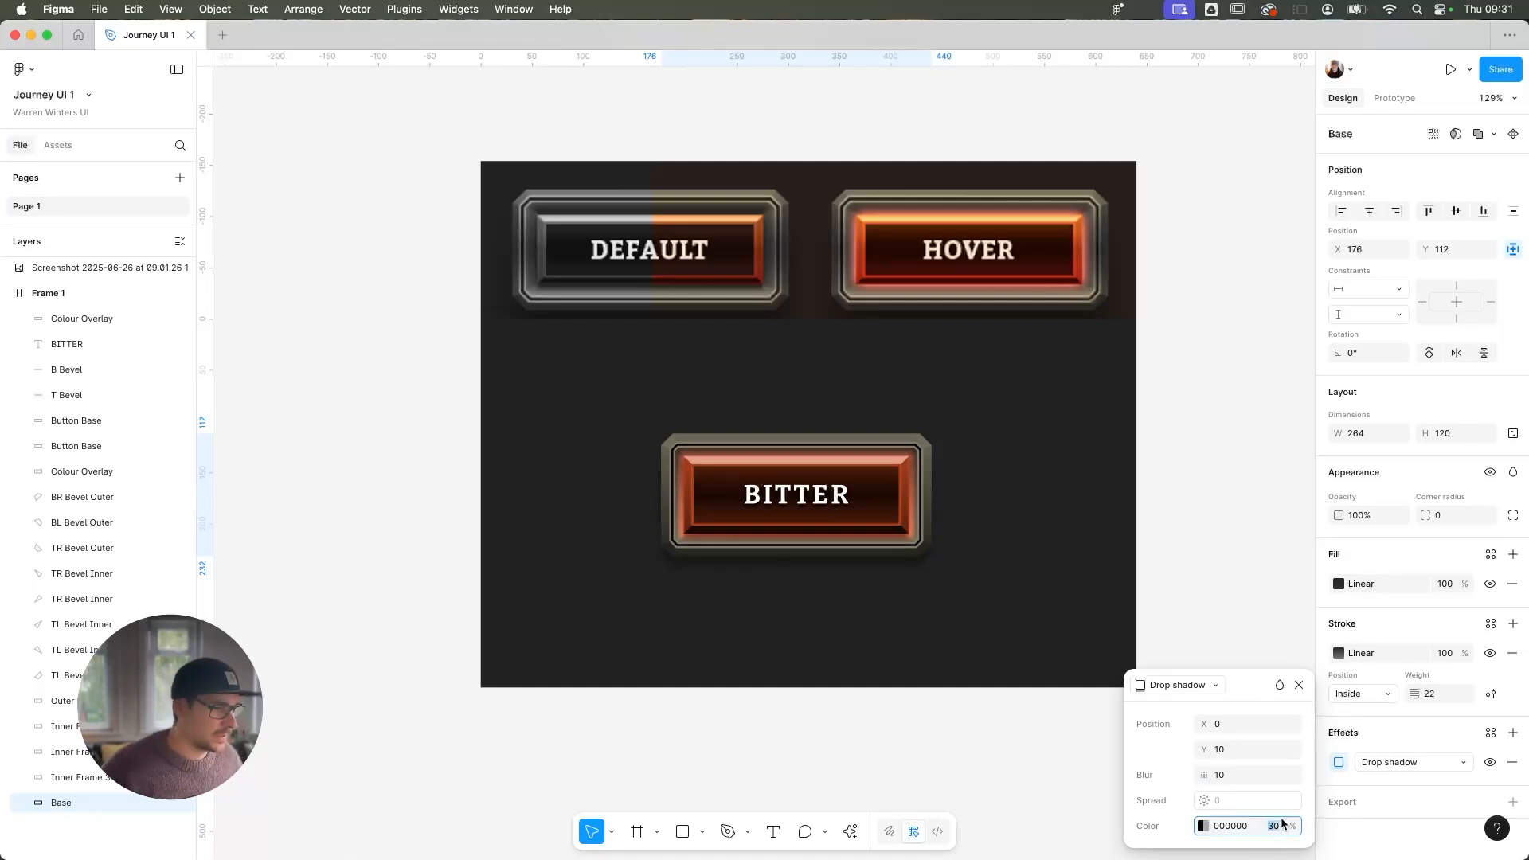
{"action": "type", "text": "50"}
{"action": "key", "text": "Return"}
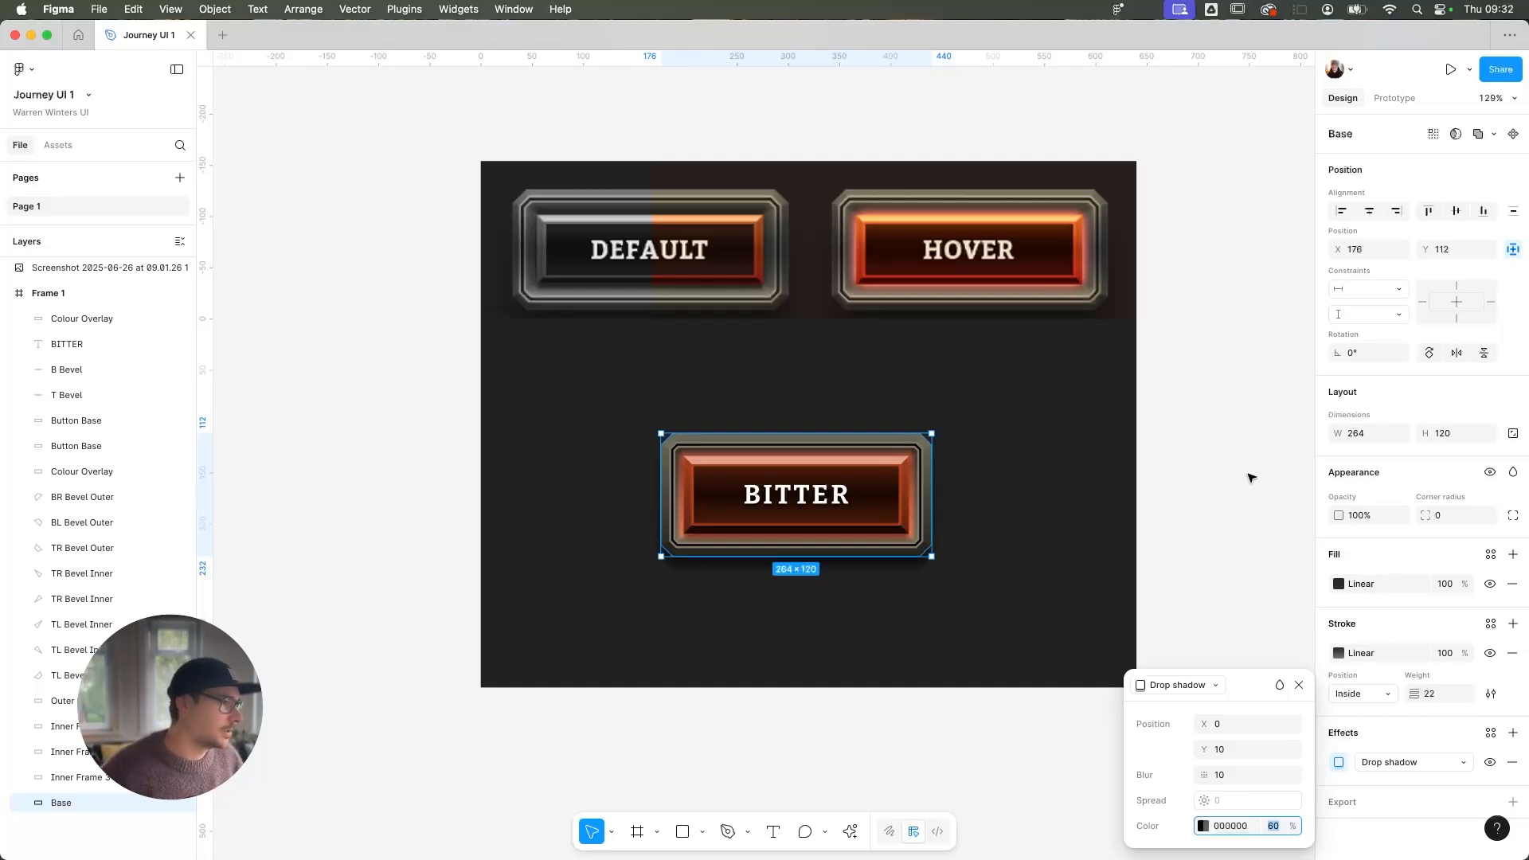
{"action": "left_click_drag", "start_coordinate": [1205, 775], "coordinate": [1239, 768]}
{"action": "left_click", "coordinate": [1192, 566]}
{"action": "scroll", "coordinate": [1199, 580], "scroll_direction": "down", "scroll_amount": 5}
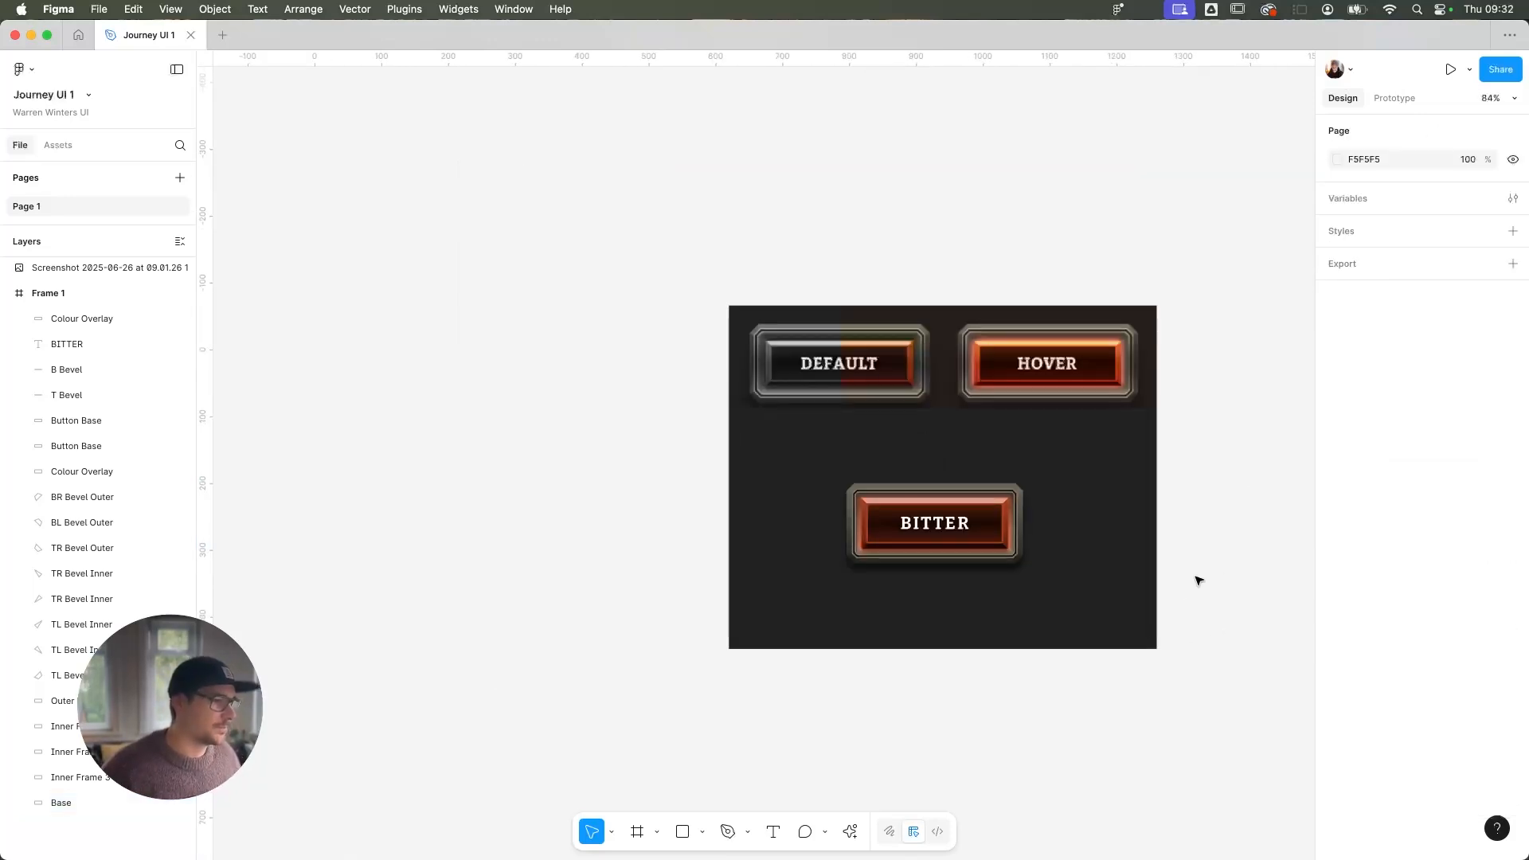
{"action": "scroll", "coordinate": [1193, 502], "scroll_direction": "down", "scroll_amount": 1}
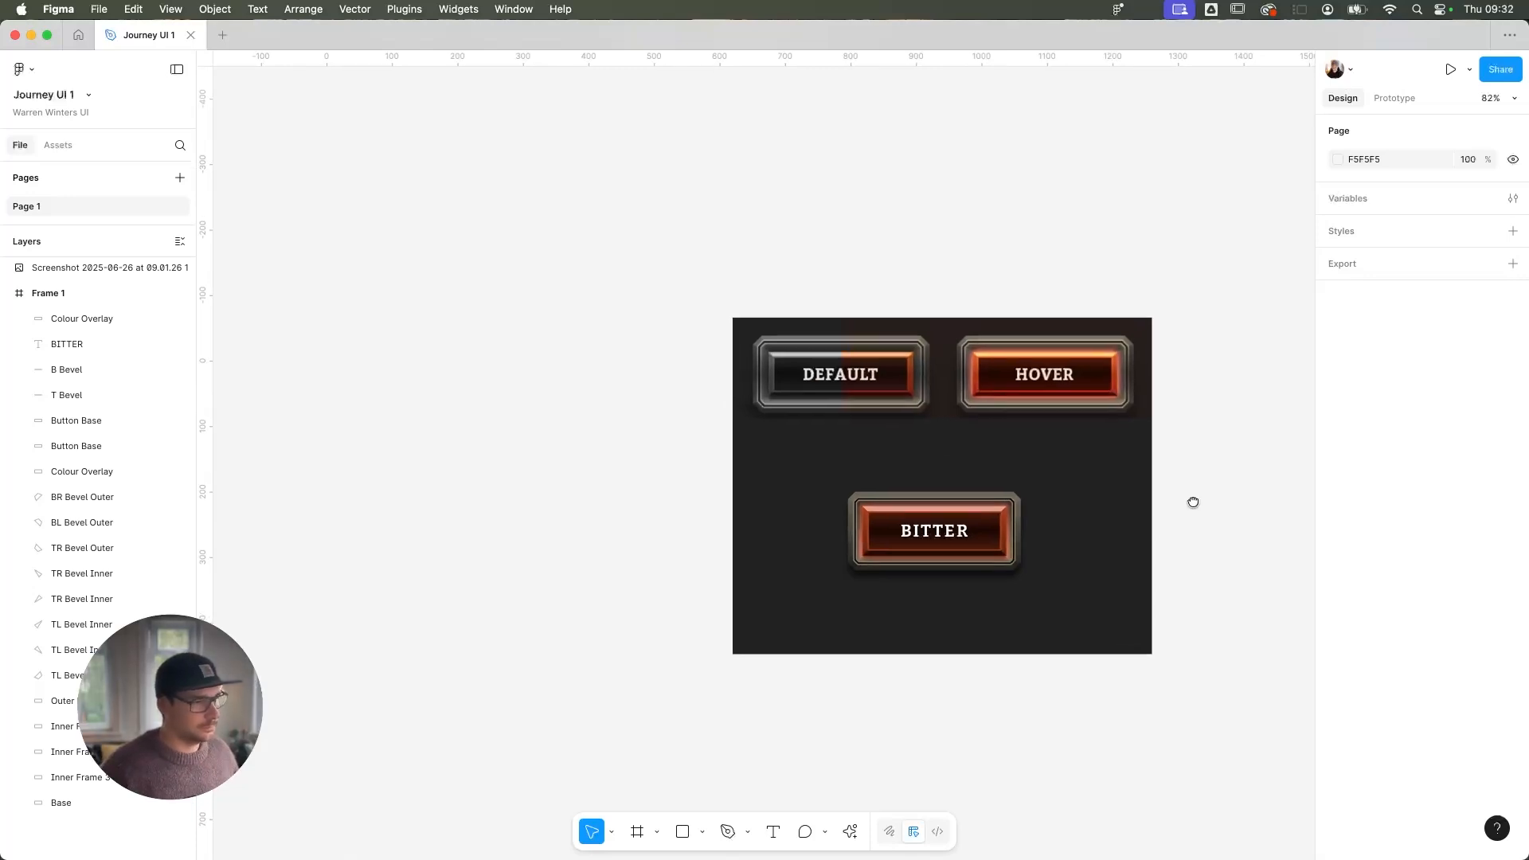
{"action": "scroll", "coordinate": [1193, 503], "scroll_direction": "up", "scroll_amount": 2}
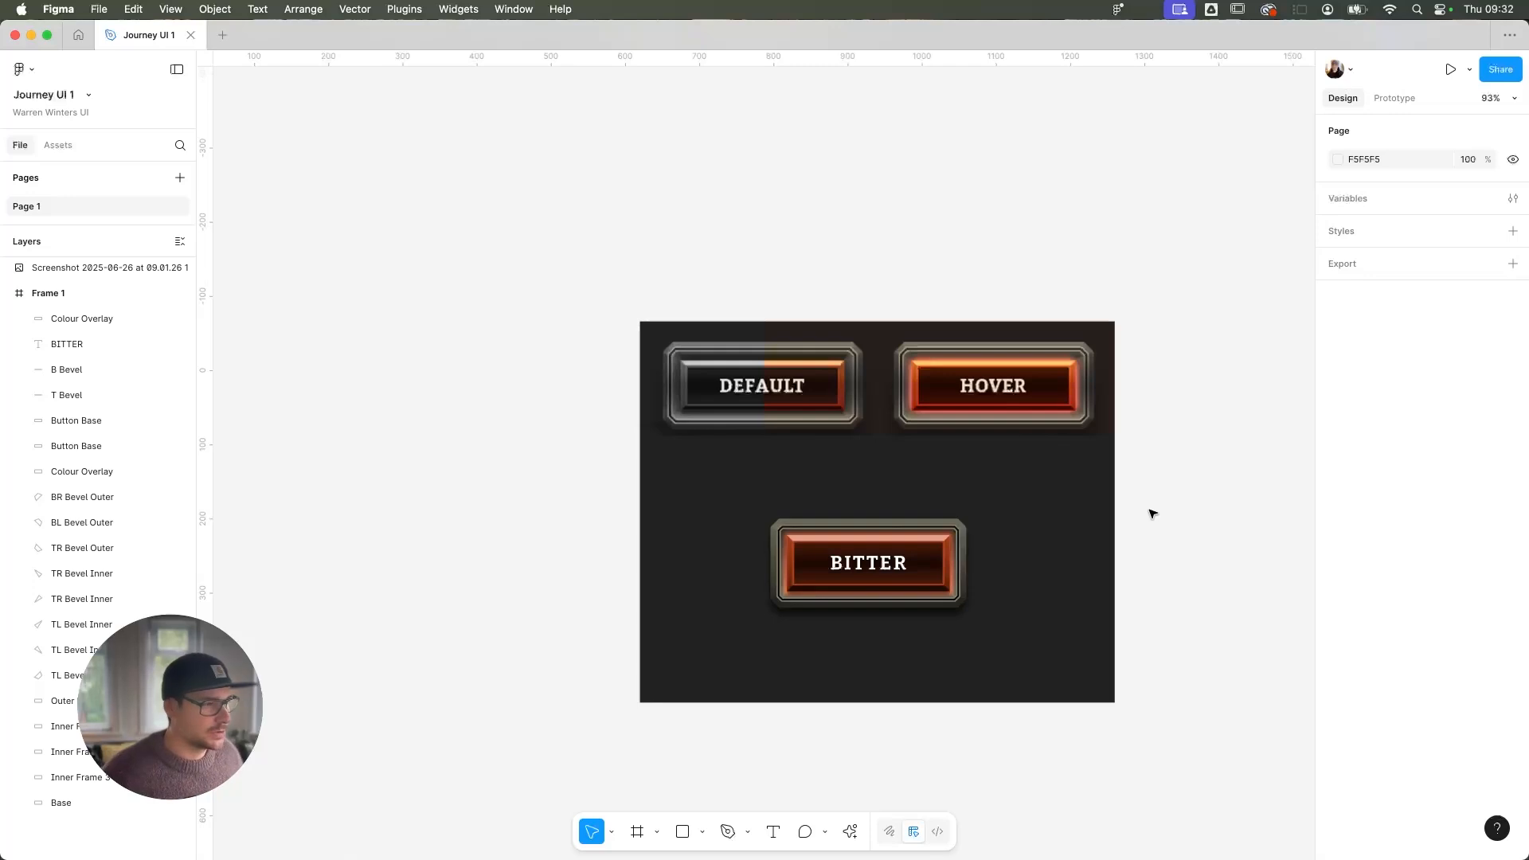
{"action": "scroll", "coordinate": [1150, 512], "scroll_direction": "down", "scroll_amount": 2}
{"action": "scroll", "coordinate": [1150, 513], "scroll_direction": "right", "scroll_amount": 2}
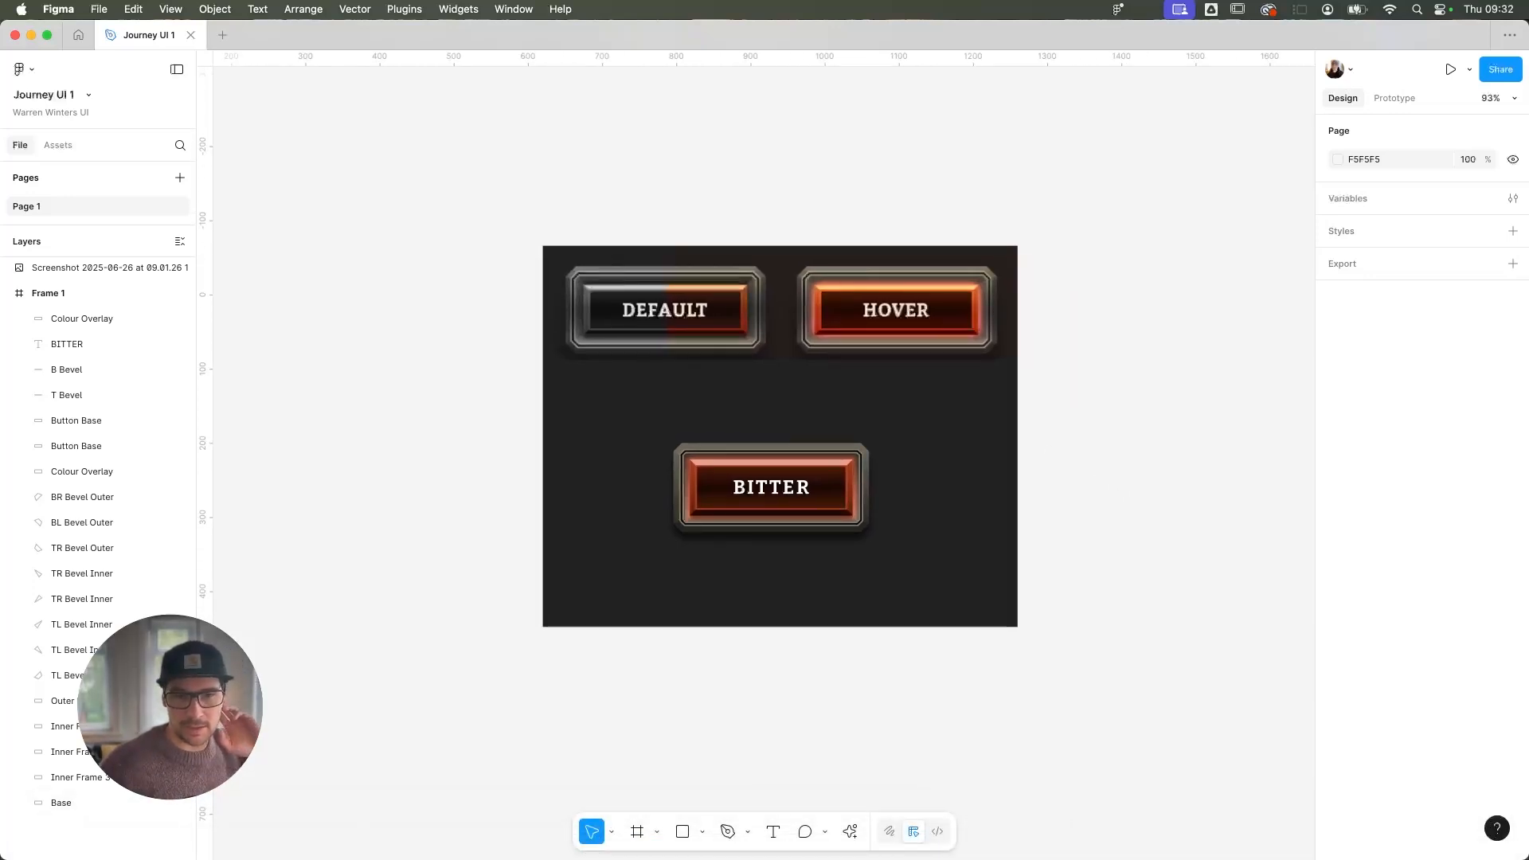
Switch to the Clock app to check the timer
{"action": "key", "text": "super+Tab"}
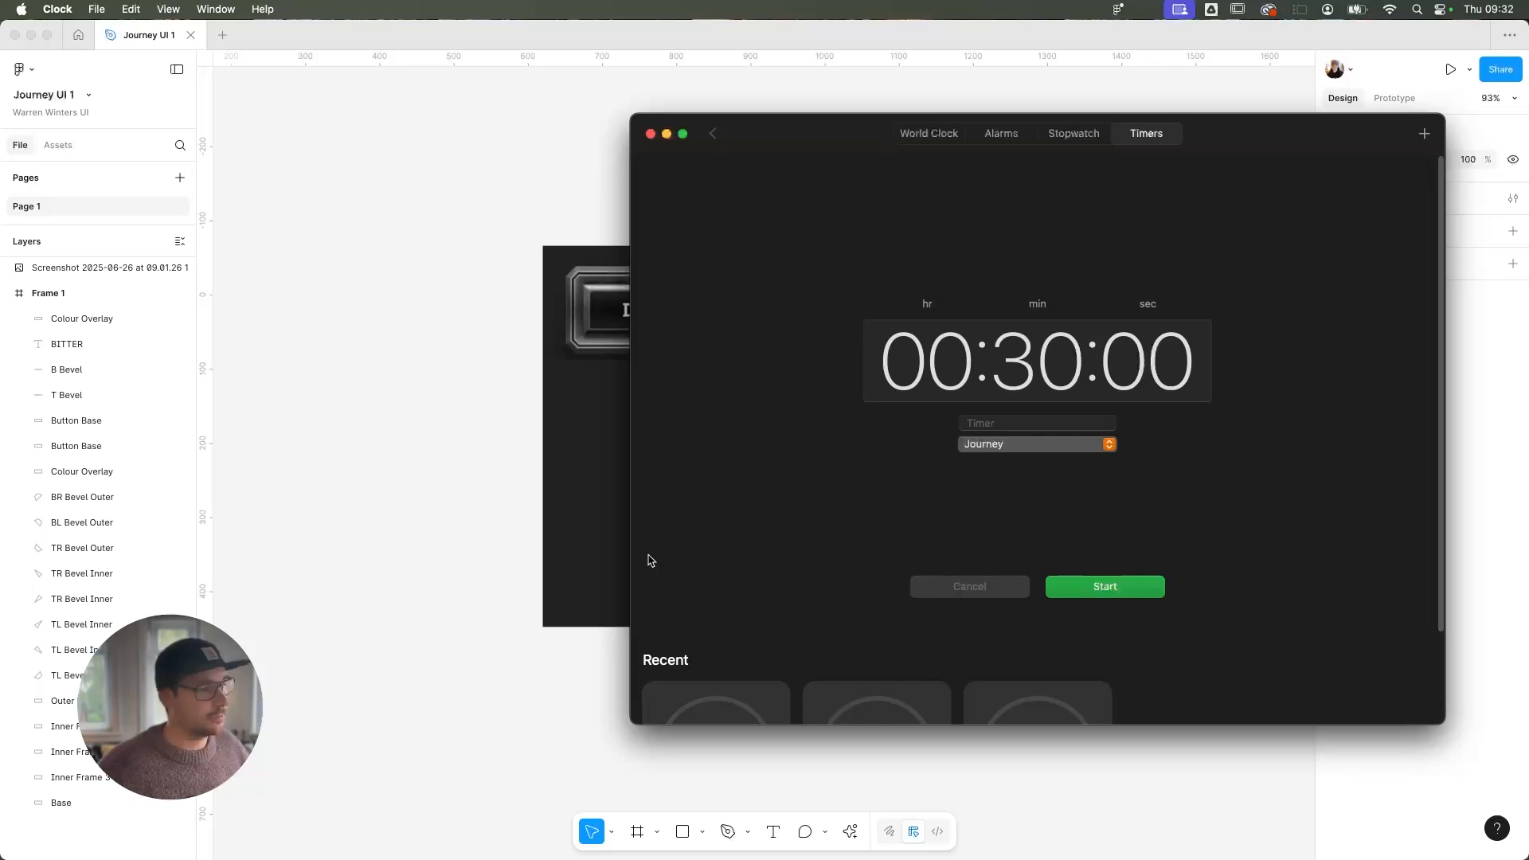
Return to Figma and compare the BITTER button with the reference buttons above it
{"action": "left_click", "coordinate": [353, 438]}
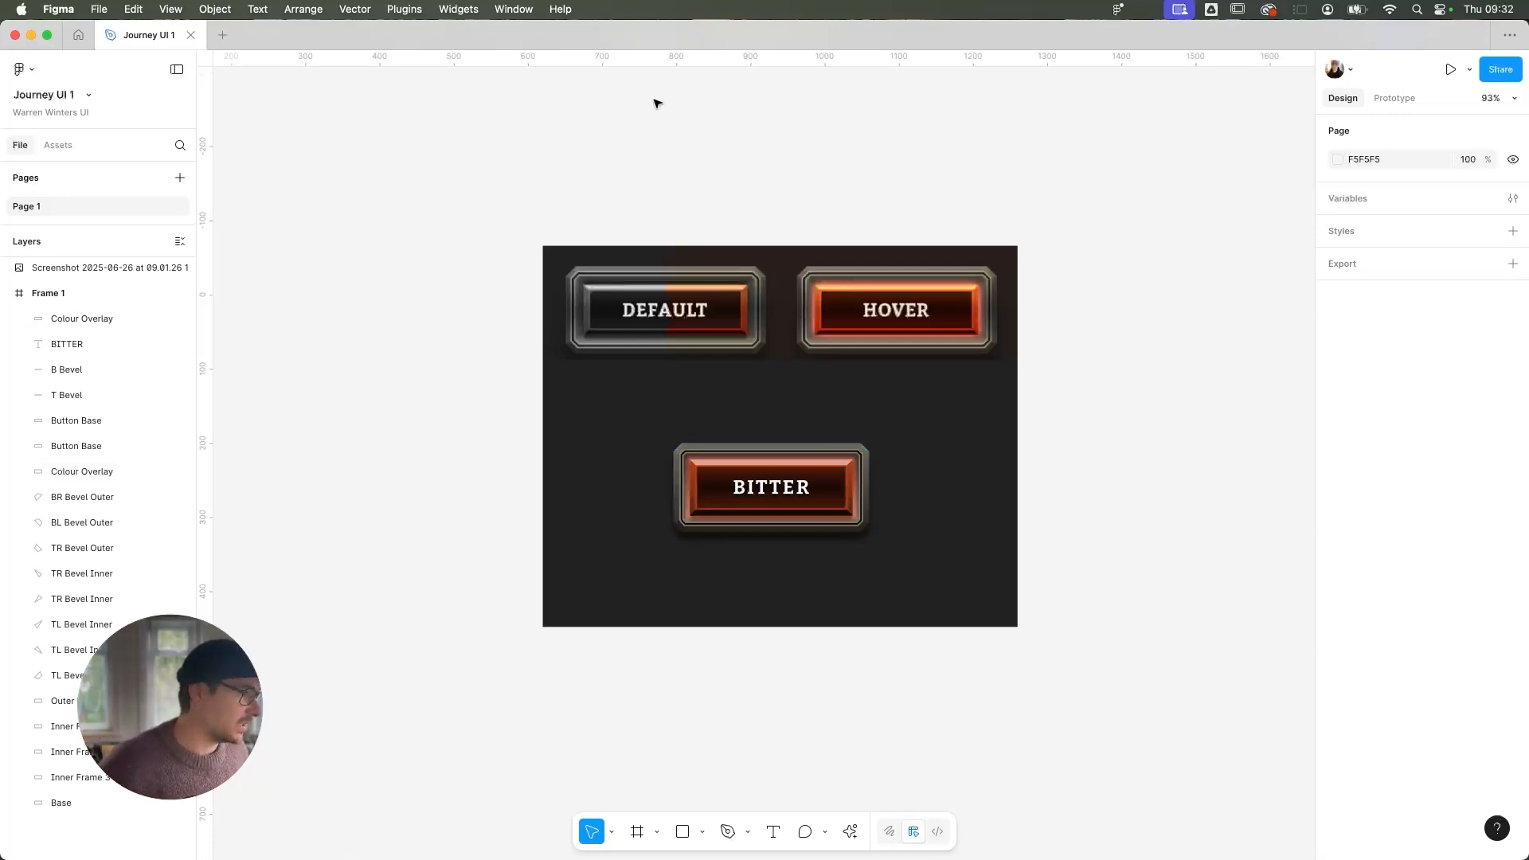
{"action": "scroll", "coordinate": [808, 577], "scroll_direction": "up", "scroll_amount": 1}
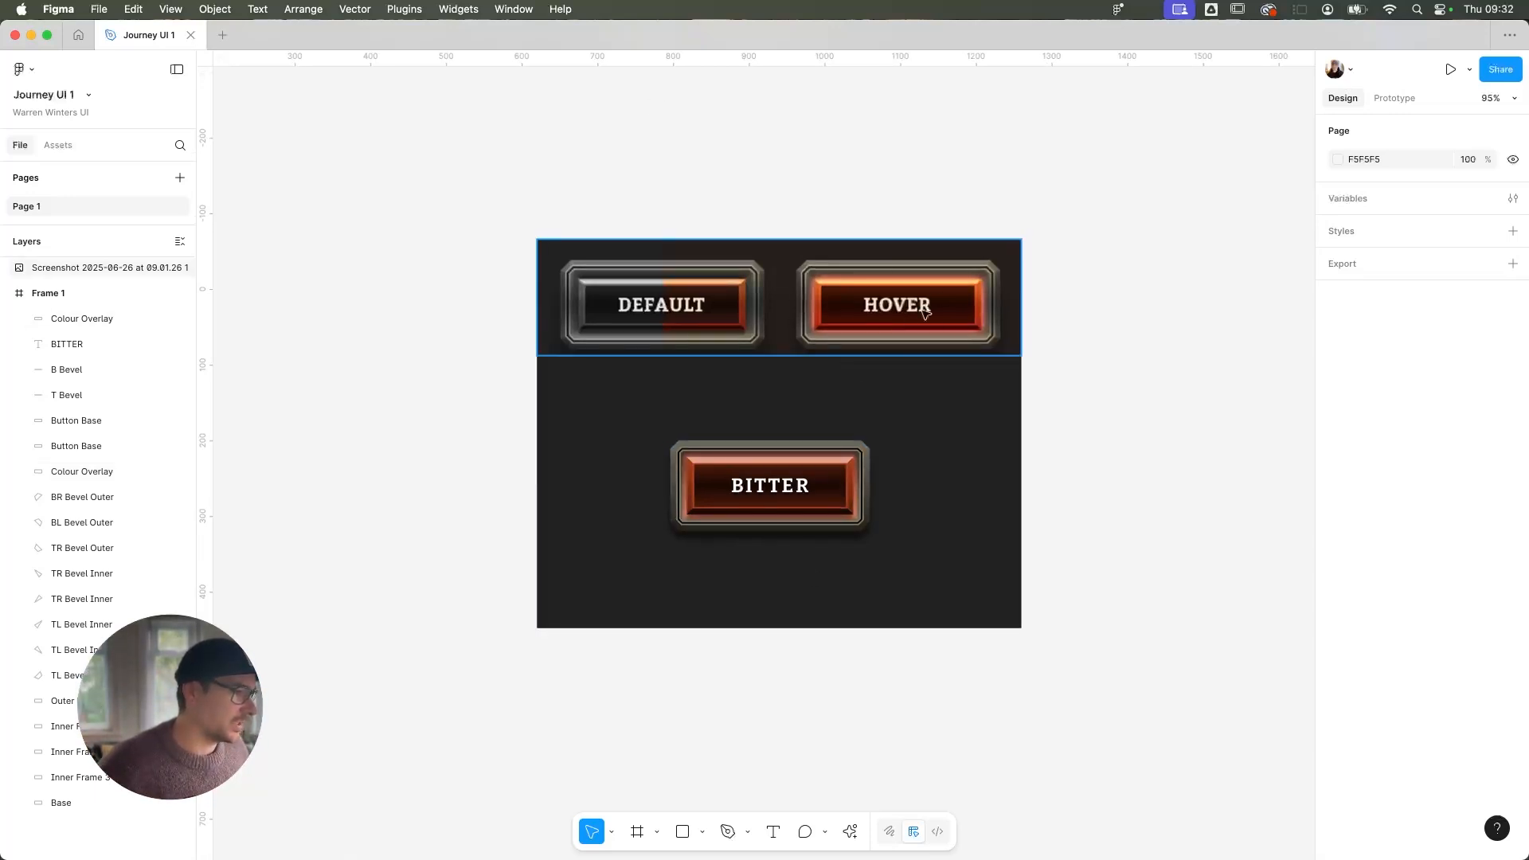
Switch to Photoshop and examine the overall RPG_&_MMO_UI_Journey_Enhanced_Kit_Preview_1.psd layout, including its button states and header
{"action": "key", "text": "super+Tab"}
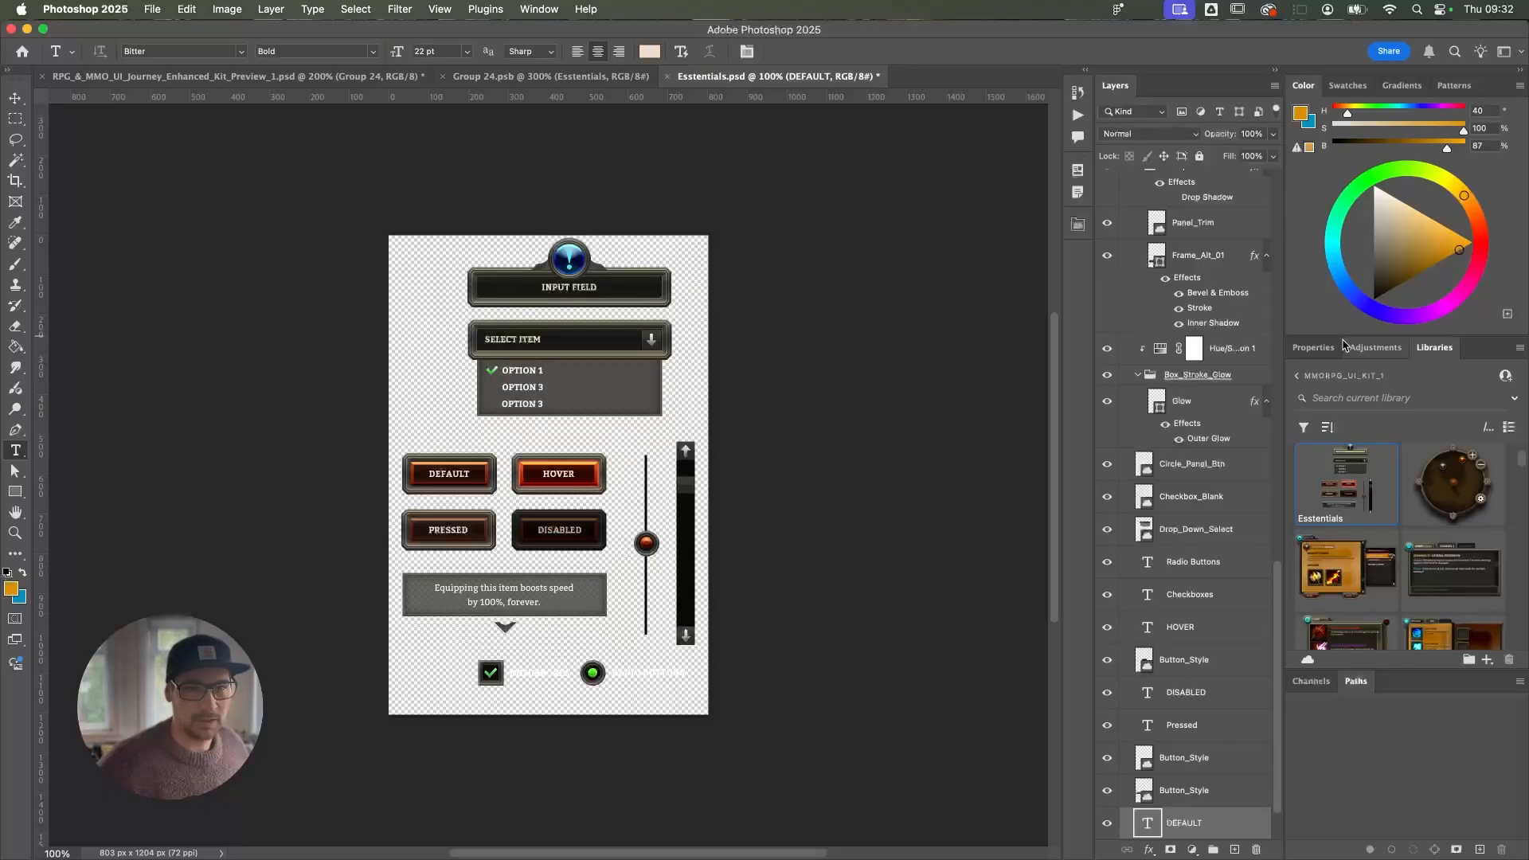
{"action": "left_click", "coordinate": [315, 80]}
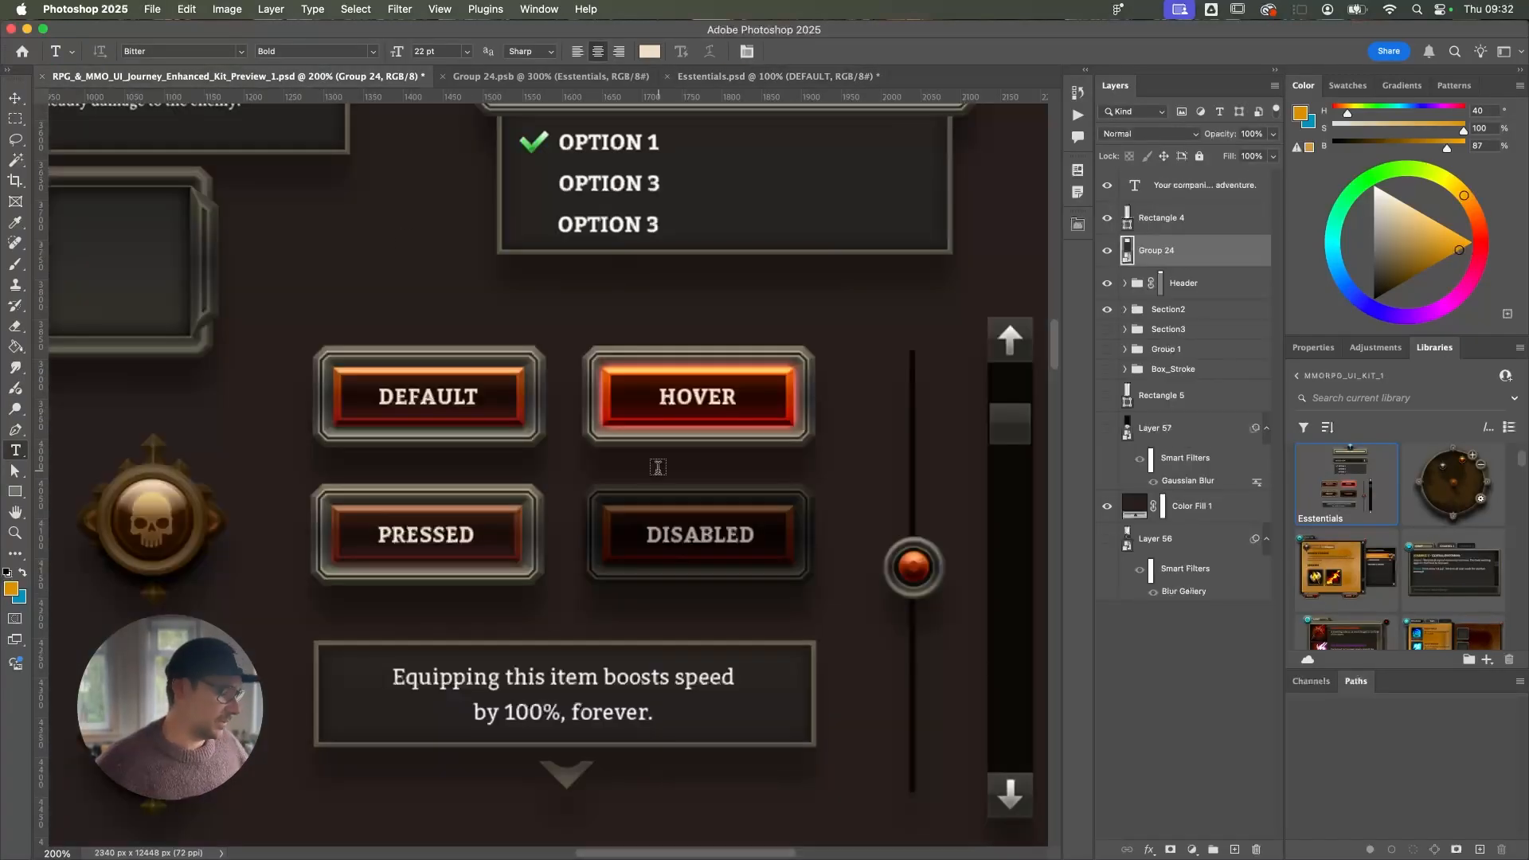
{"action": "key", "text": "super+minus"}
{"action": "key", "text": "super+minus"}
{"action": "scroll", "coordinate": [650, 443], "scroll_direction": "up", "scroll_amount": 3}
{"action": "key", "text": "super+minus"}
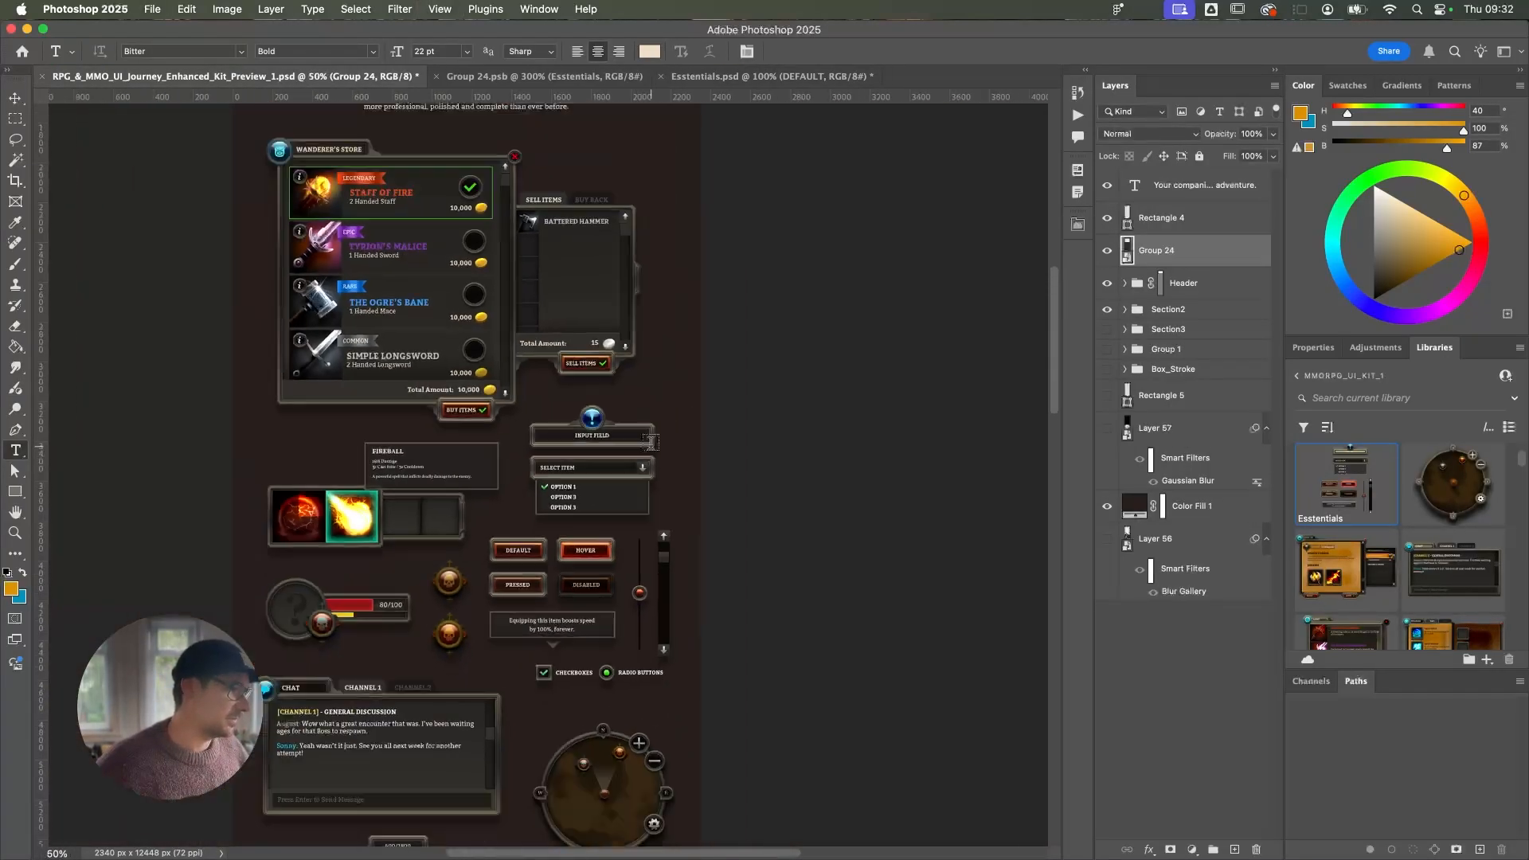
{"action": "key", "text": "super+minus"}
{"action": "scroll", "coordinate": [648, 440], "scroll_direction": "up", "scroll_amount": 5}
{"action": "scroll", "coordinate": [583, 434], "scroll_direction": "left", "scroll_amount": 5}
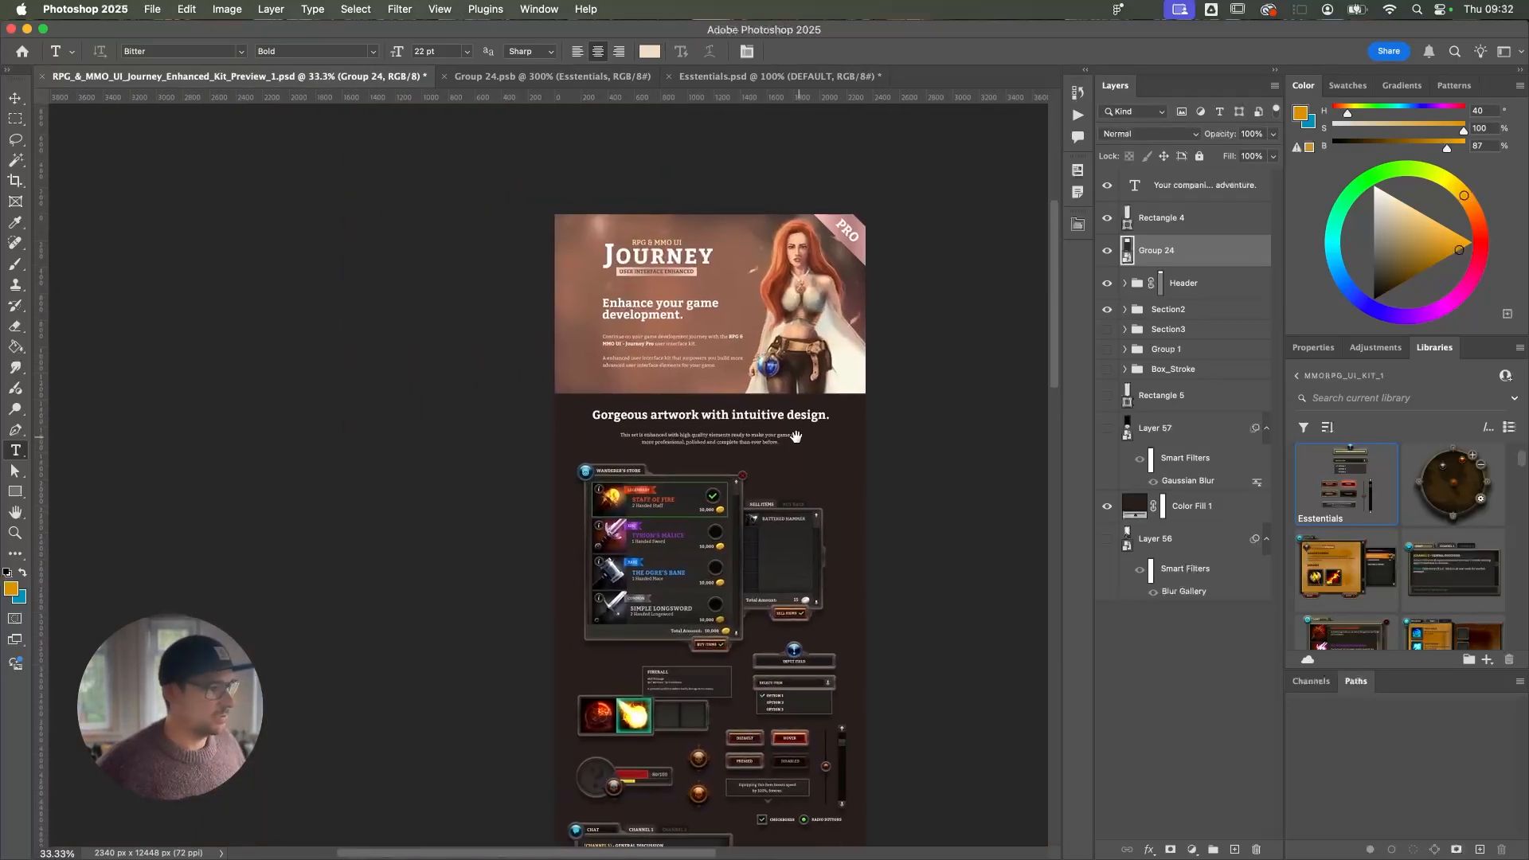
{"action": "scroll", "coordinate": [742, 402], "scroll_direction": "down", "scroll_amount": 3}
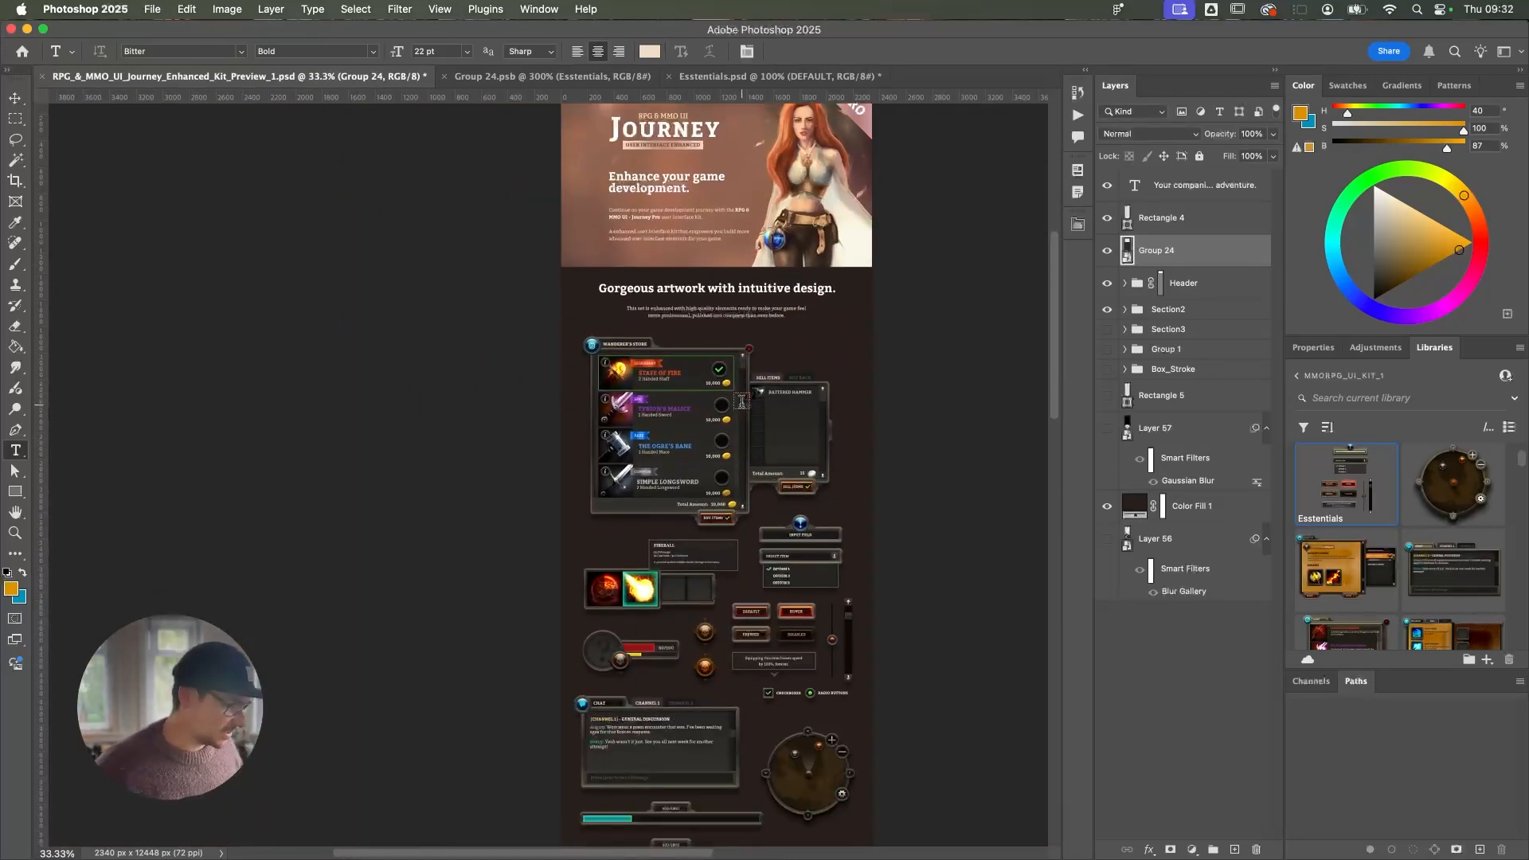
{"action": "key", "text": "v"}
{"action": "scroll", "coordinate": [745, 407], "scroll_direction": "up", "scroll_amount": 3}
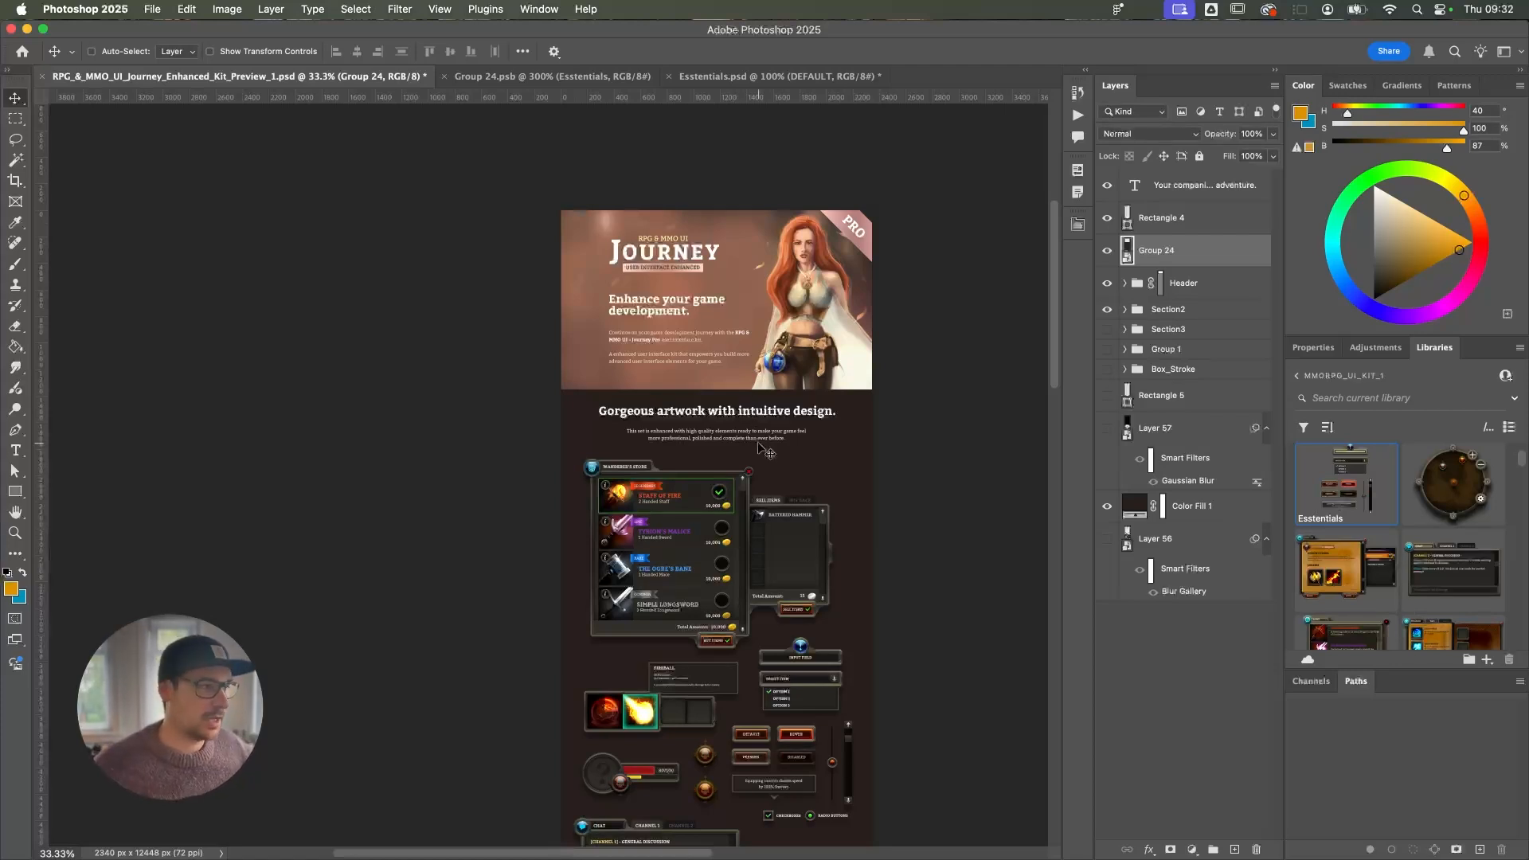
{"action": "scroll", "coordinate": [761, 450], "scroll_direction": "down", "scroll_amount": 2}
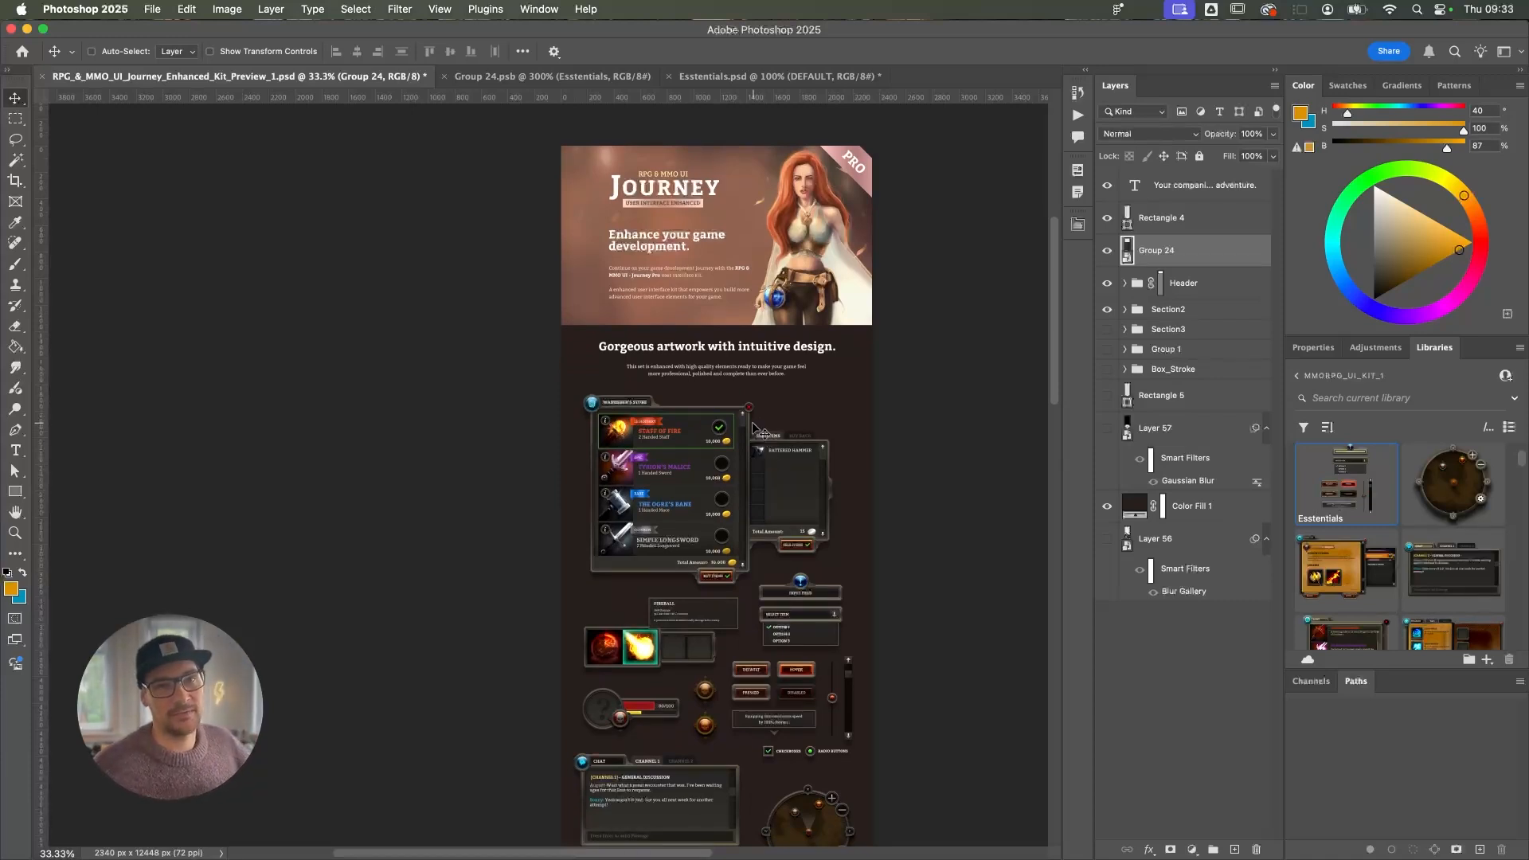
{"action": "scroll", "coordinate": [758, 404], "scroll_direction": "down", "scroll_amount": 1}
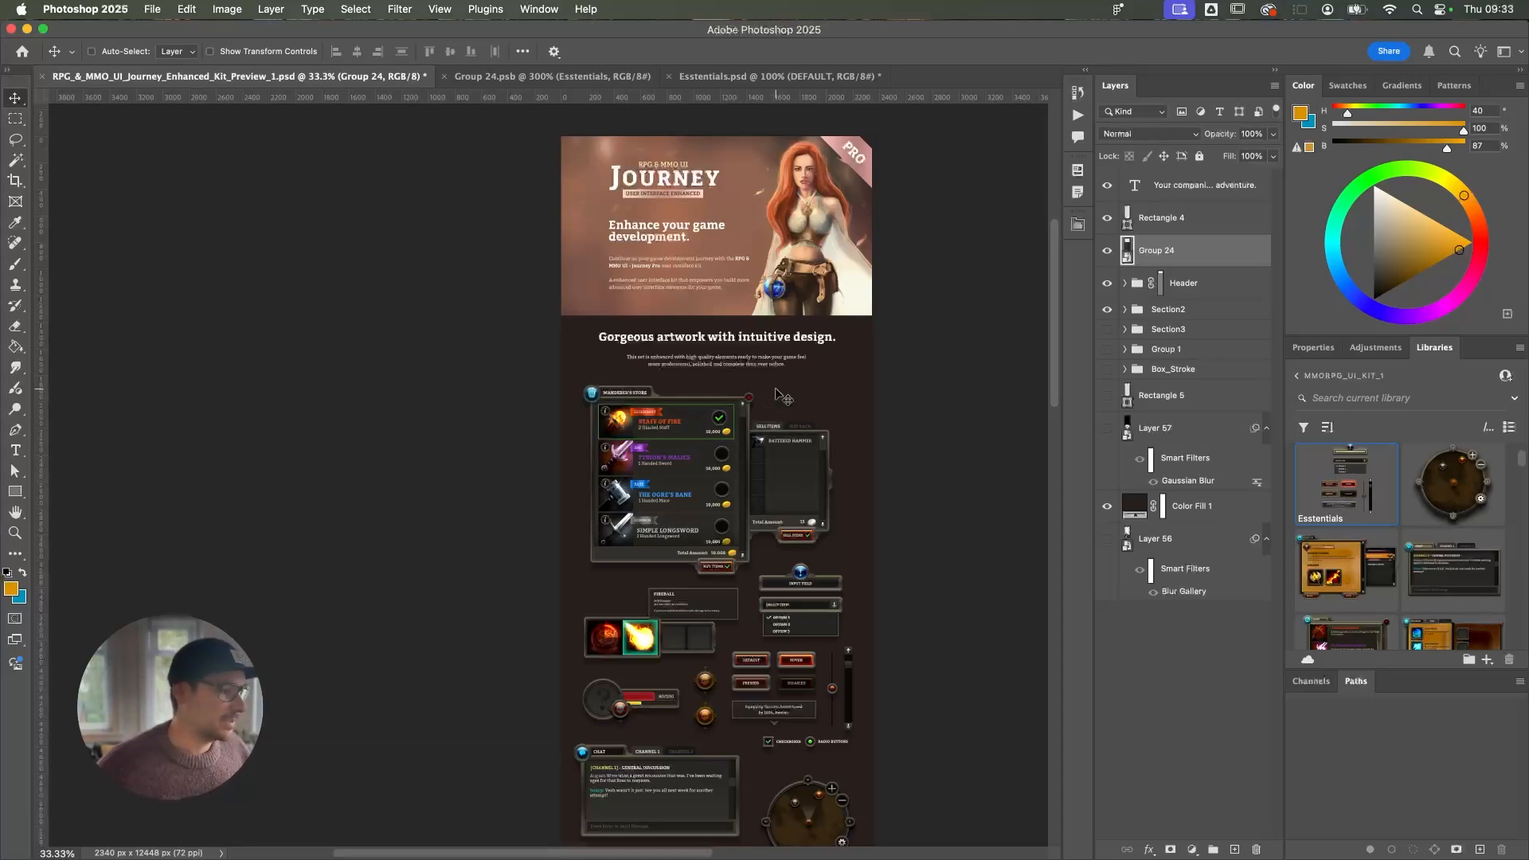
Examine the Wanderer's Store and Sell Items panels of the kit preview up close and return to Figma
{"action": "scroll", "coordinate": [782, 397], "scroll_direction": "down", "scroll_amount": 1}
{"action": "key", "text": "super+plus"}
{"action": "key", "text": "super+plus"}
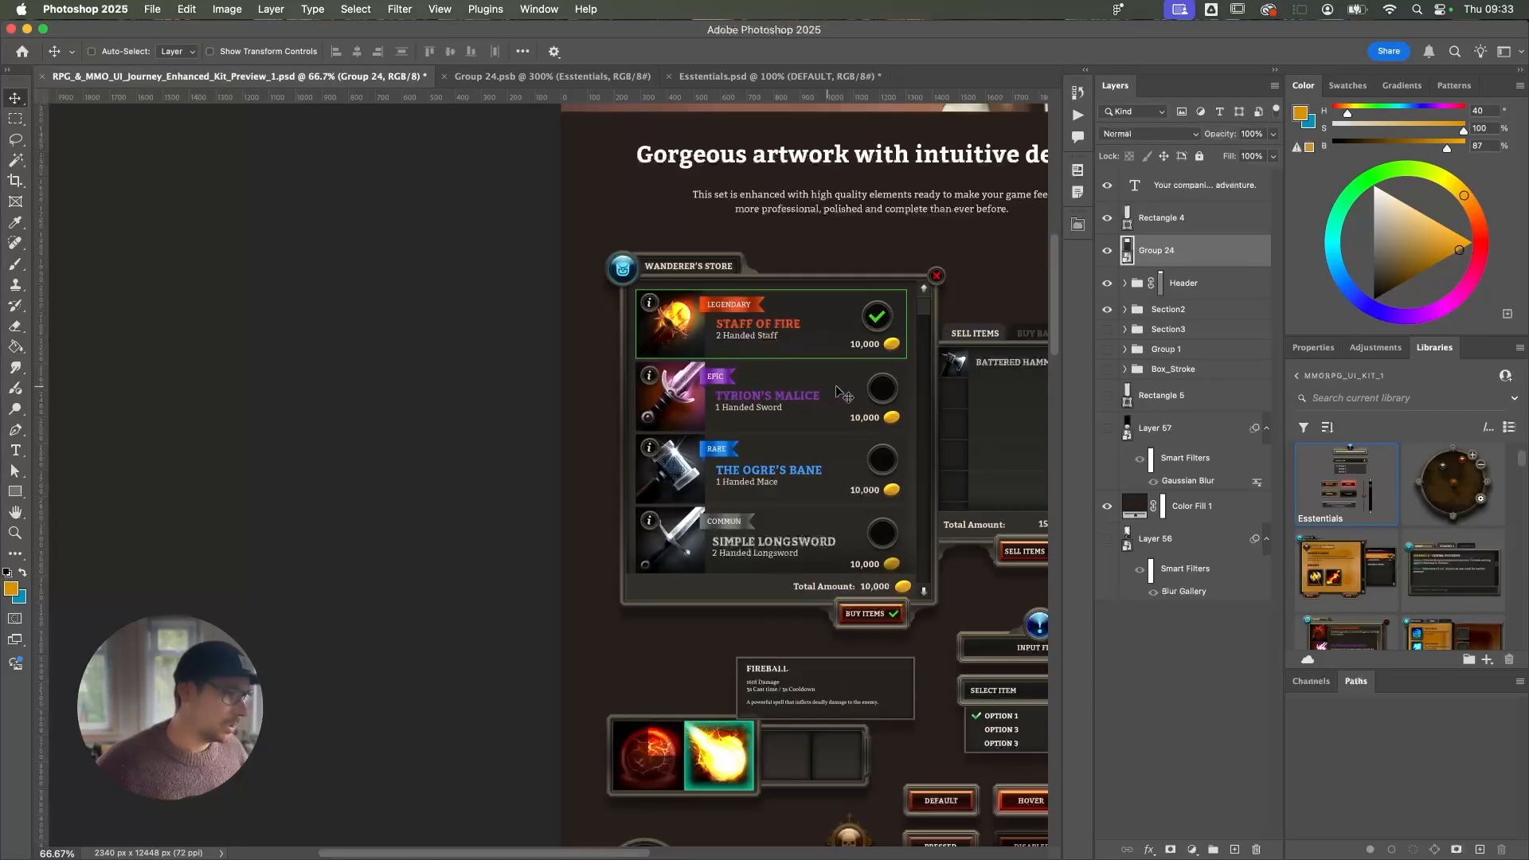
{"action": "left_click_drag", "start_coordinate": [845, 393], "coordinate": [450, 381]}
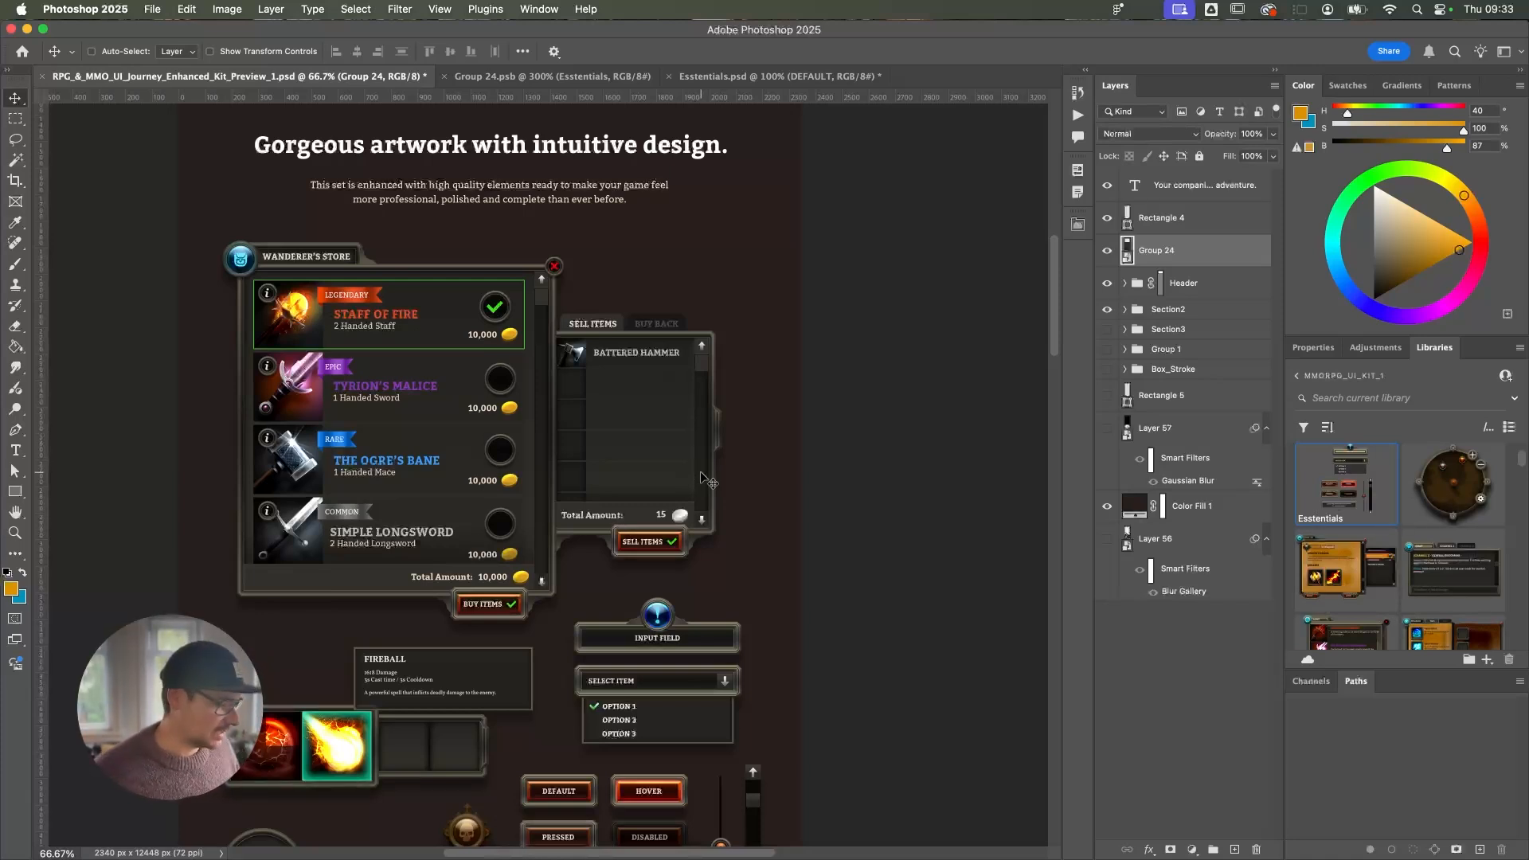
{"action": "key", "text": "super"}
{"action": "scroll", "coordinate": [706, 480], "scroll_direction": "up", "scroll_amount": 5}
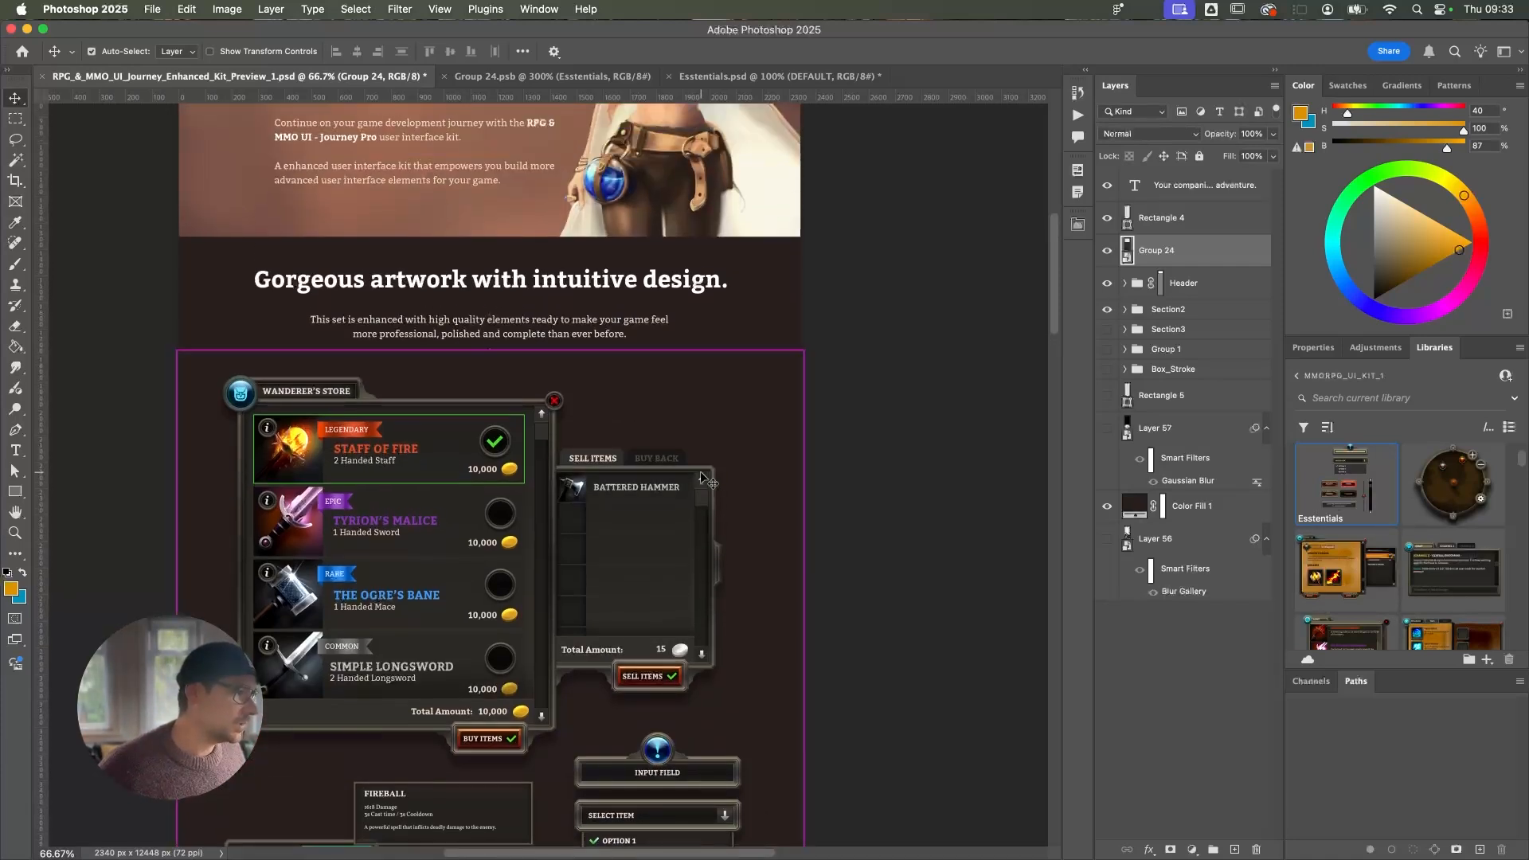
{"action": "key", "text": "super+Tab"}
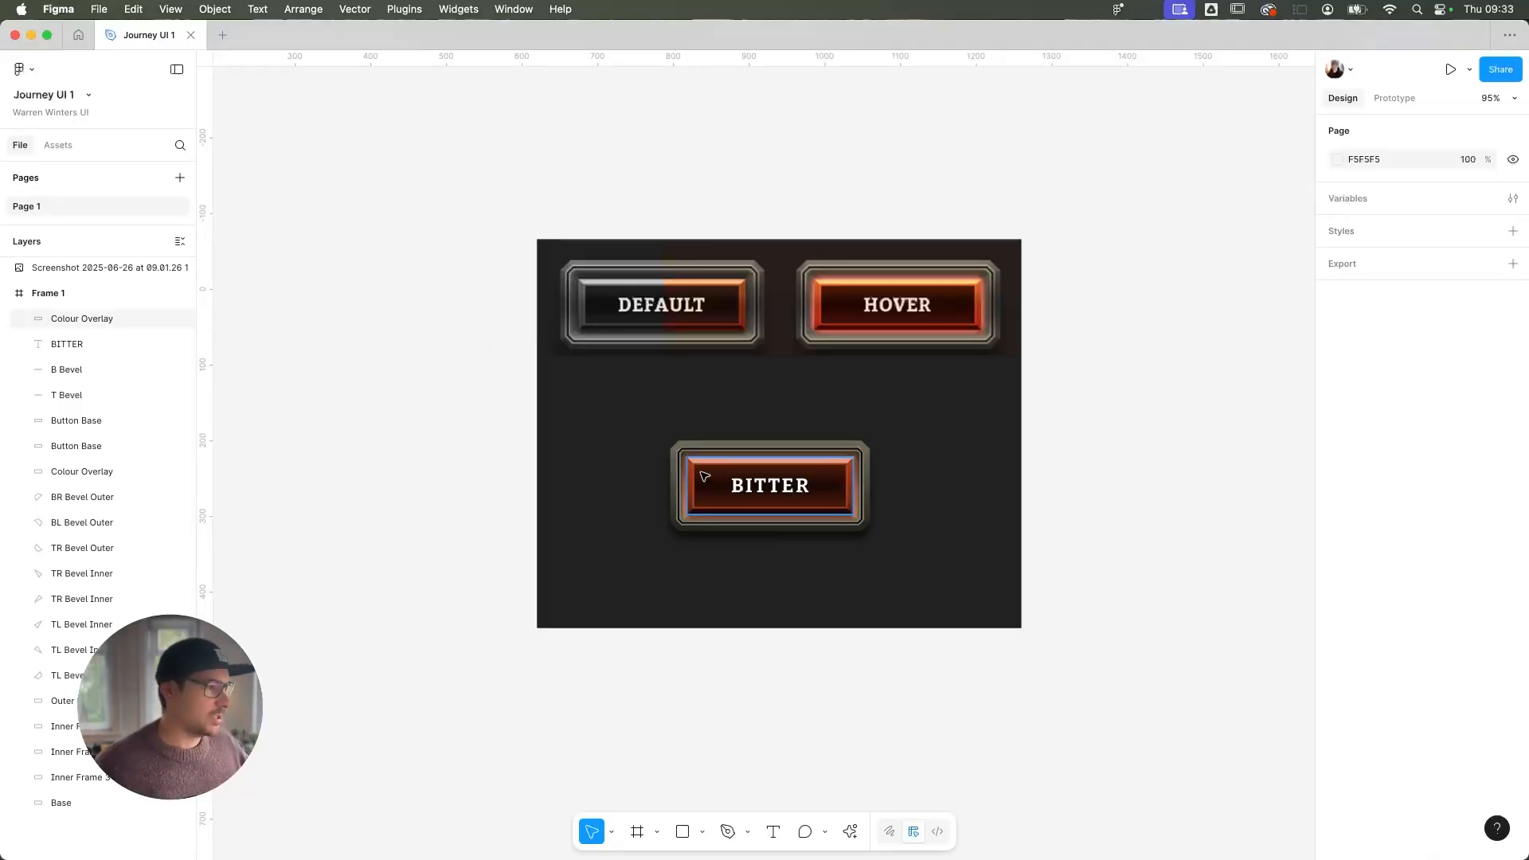